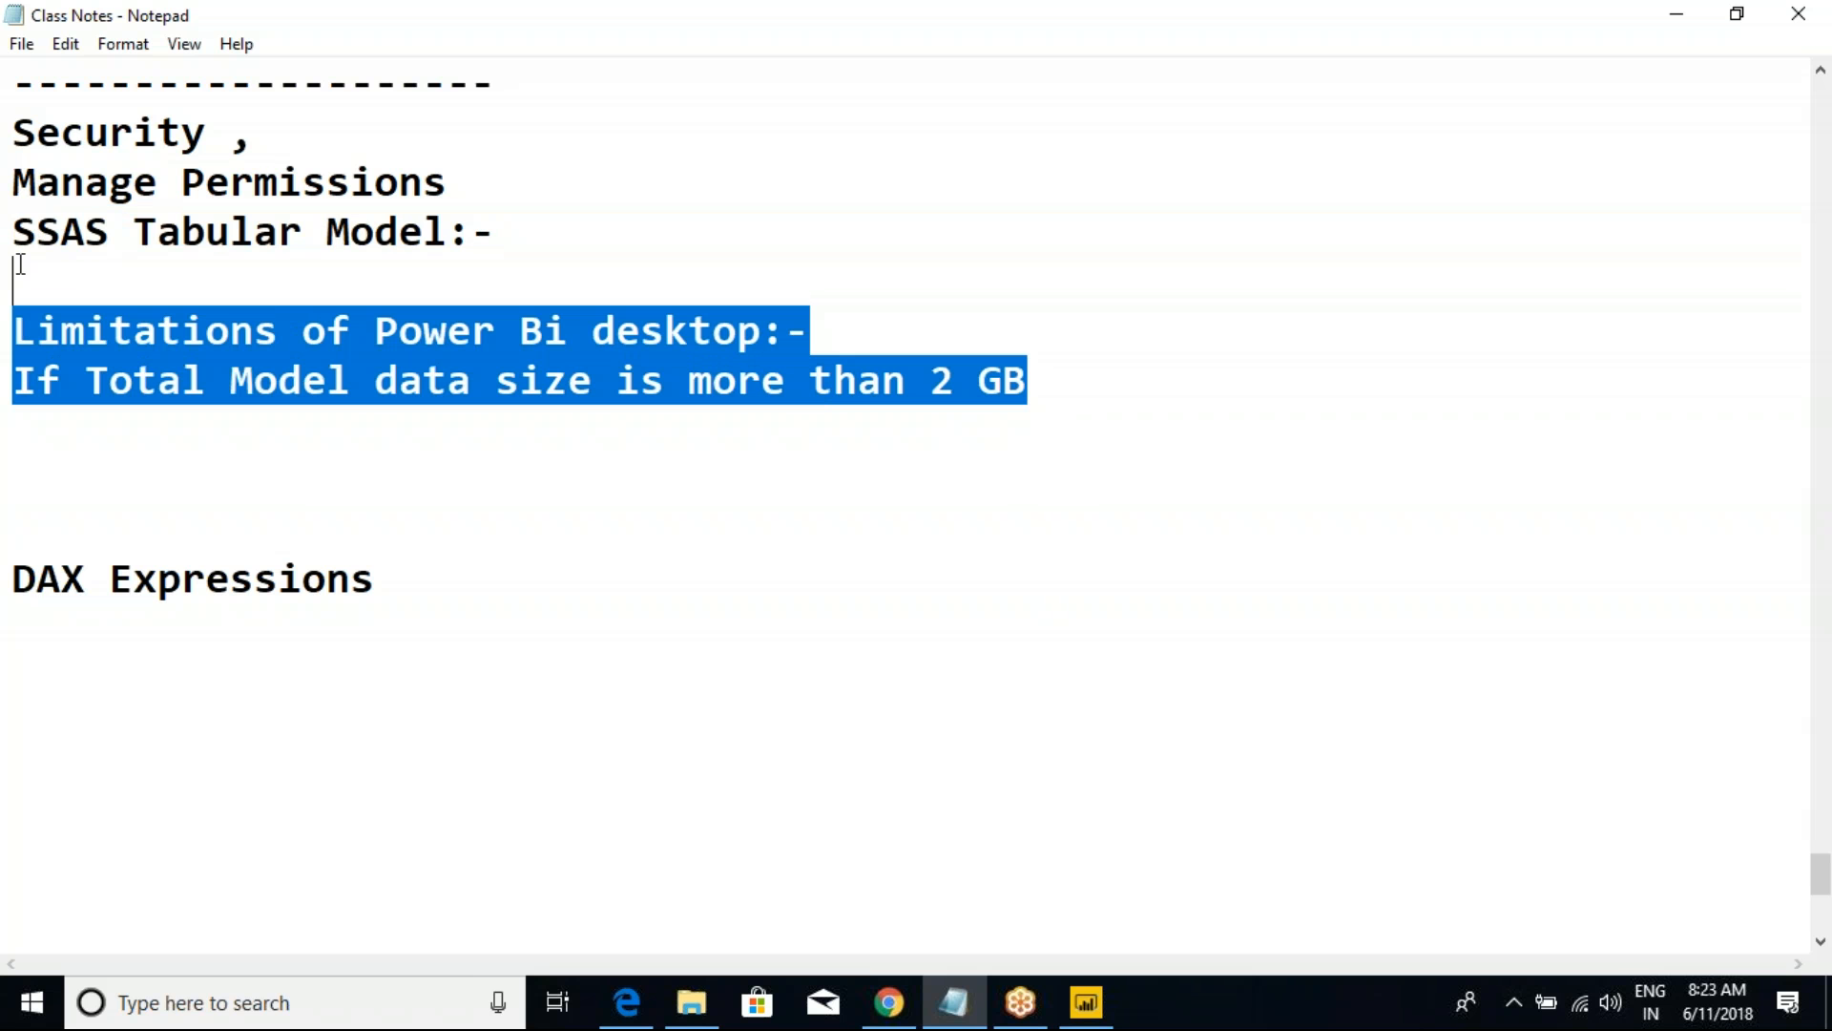
# Step: Review the SSAS Tabular Model heading and the Power BI desktop size limitation in the class notes
pyautogui.click(165, 272)
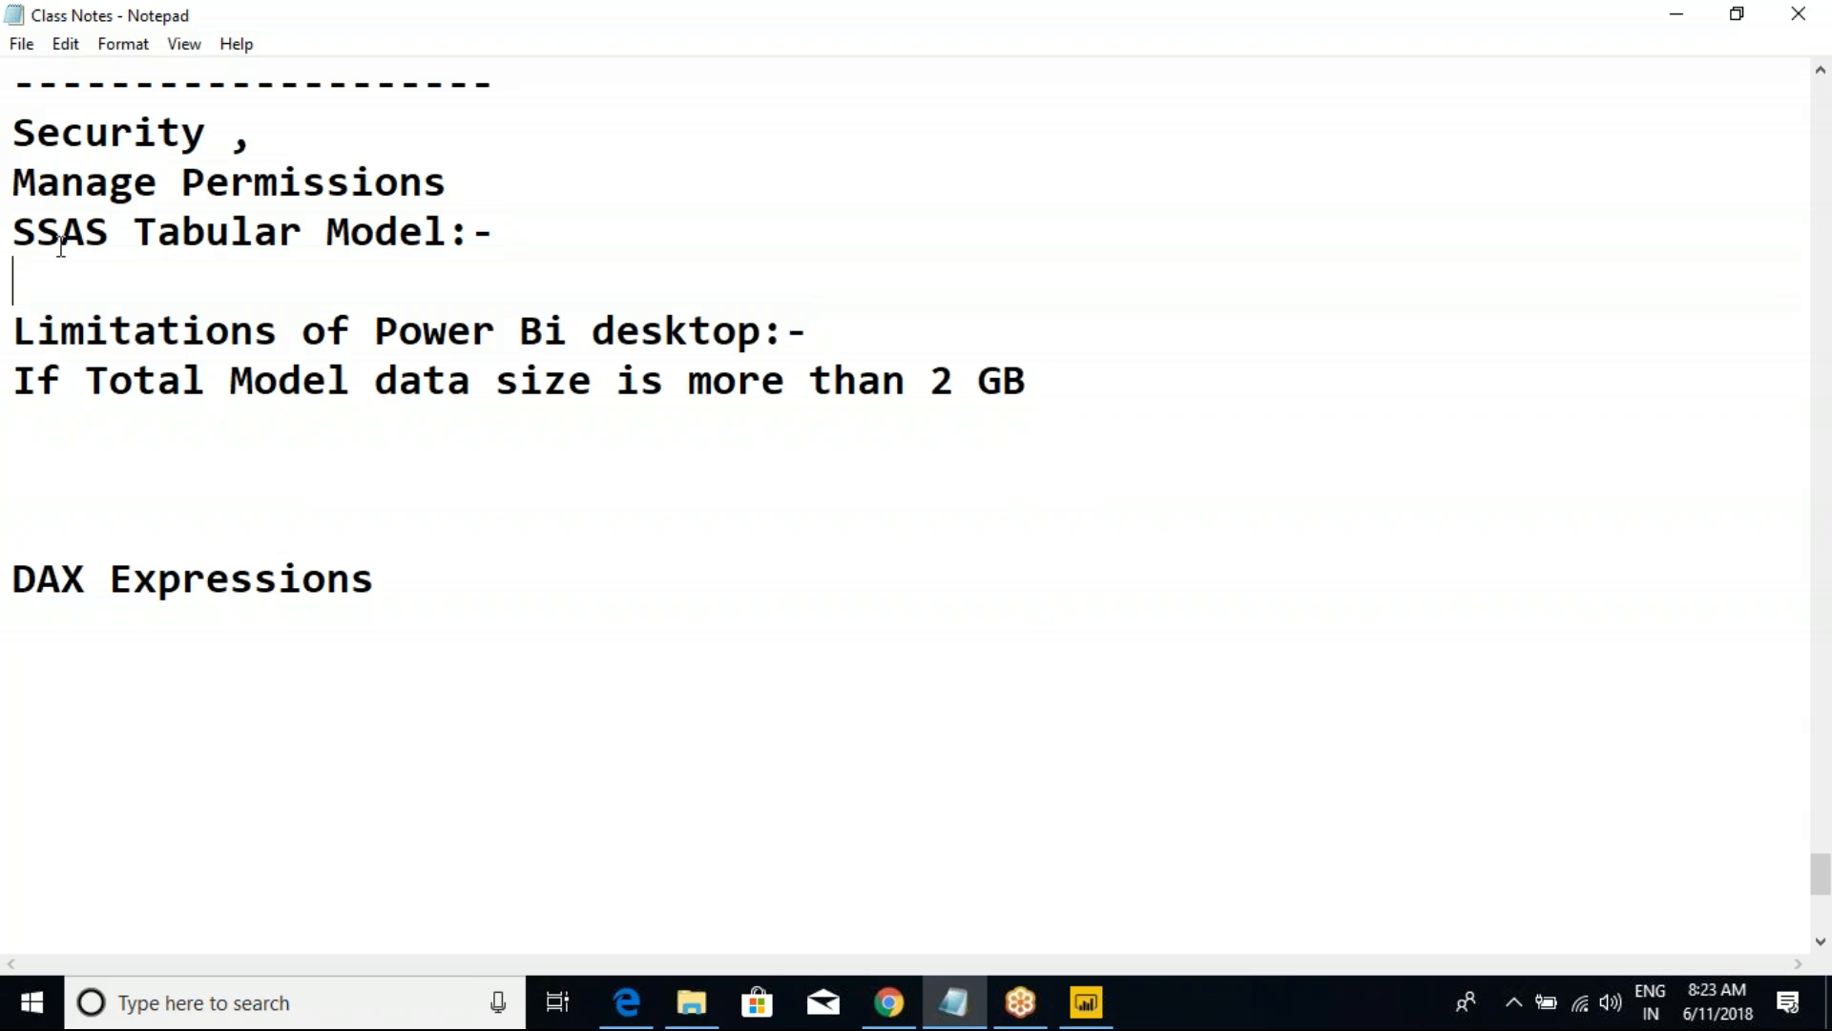
pyautogui.moveTo(13, 232); pyautogui.dragTo(1021, 375)
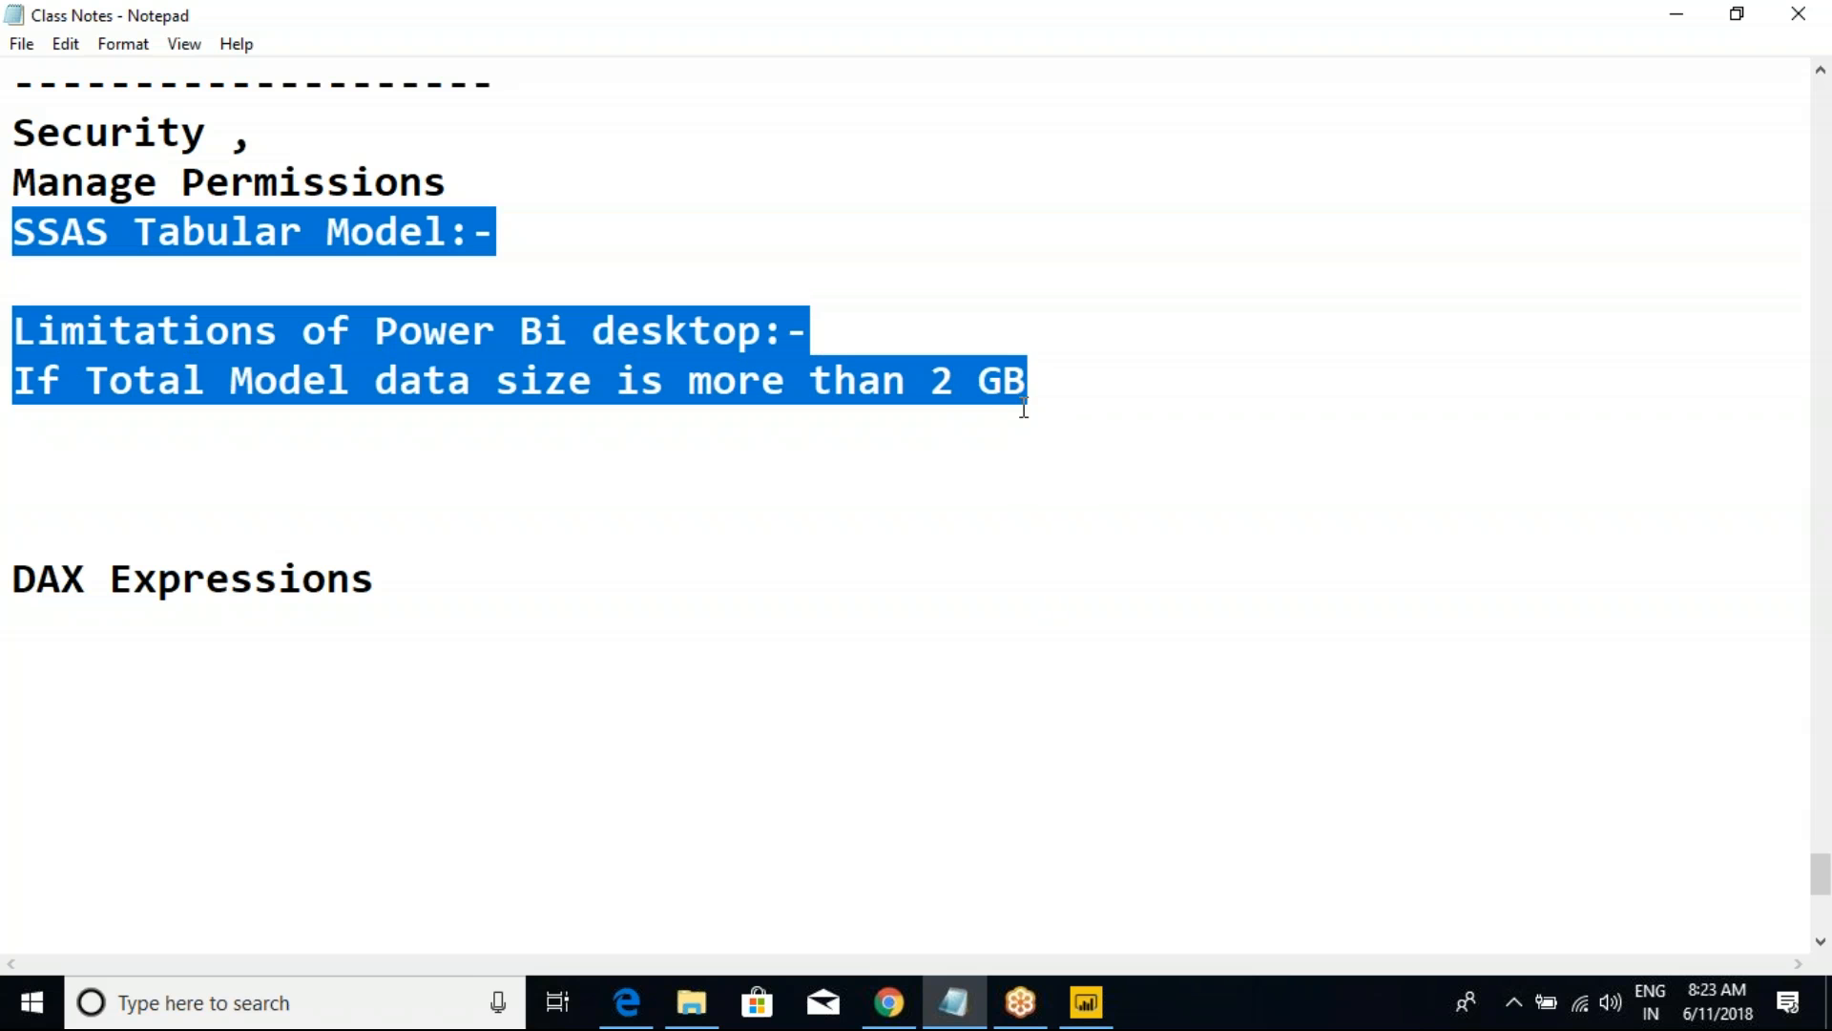
pyautogui.click(998, 410)
pyautogui.moveTo(1076, 396); pyautogui.dragTo(497, 230)
pyautogui.click(56, 240)
pyautogui.click(519, 230)
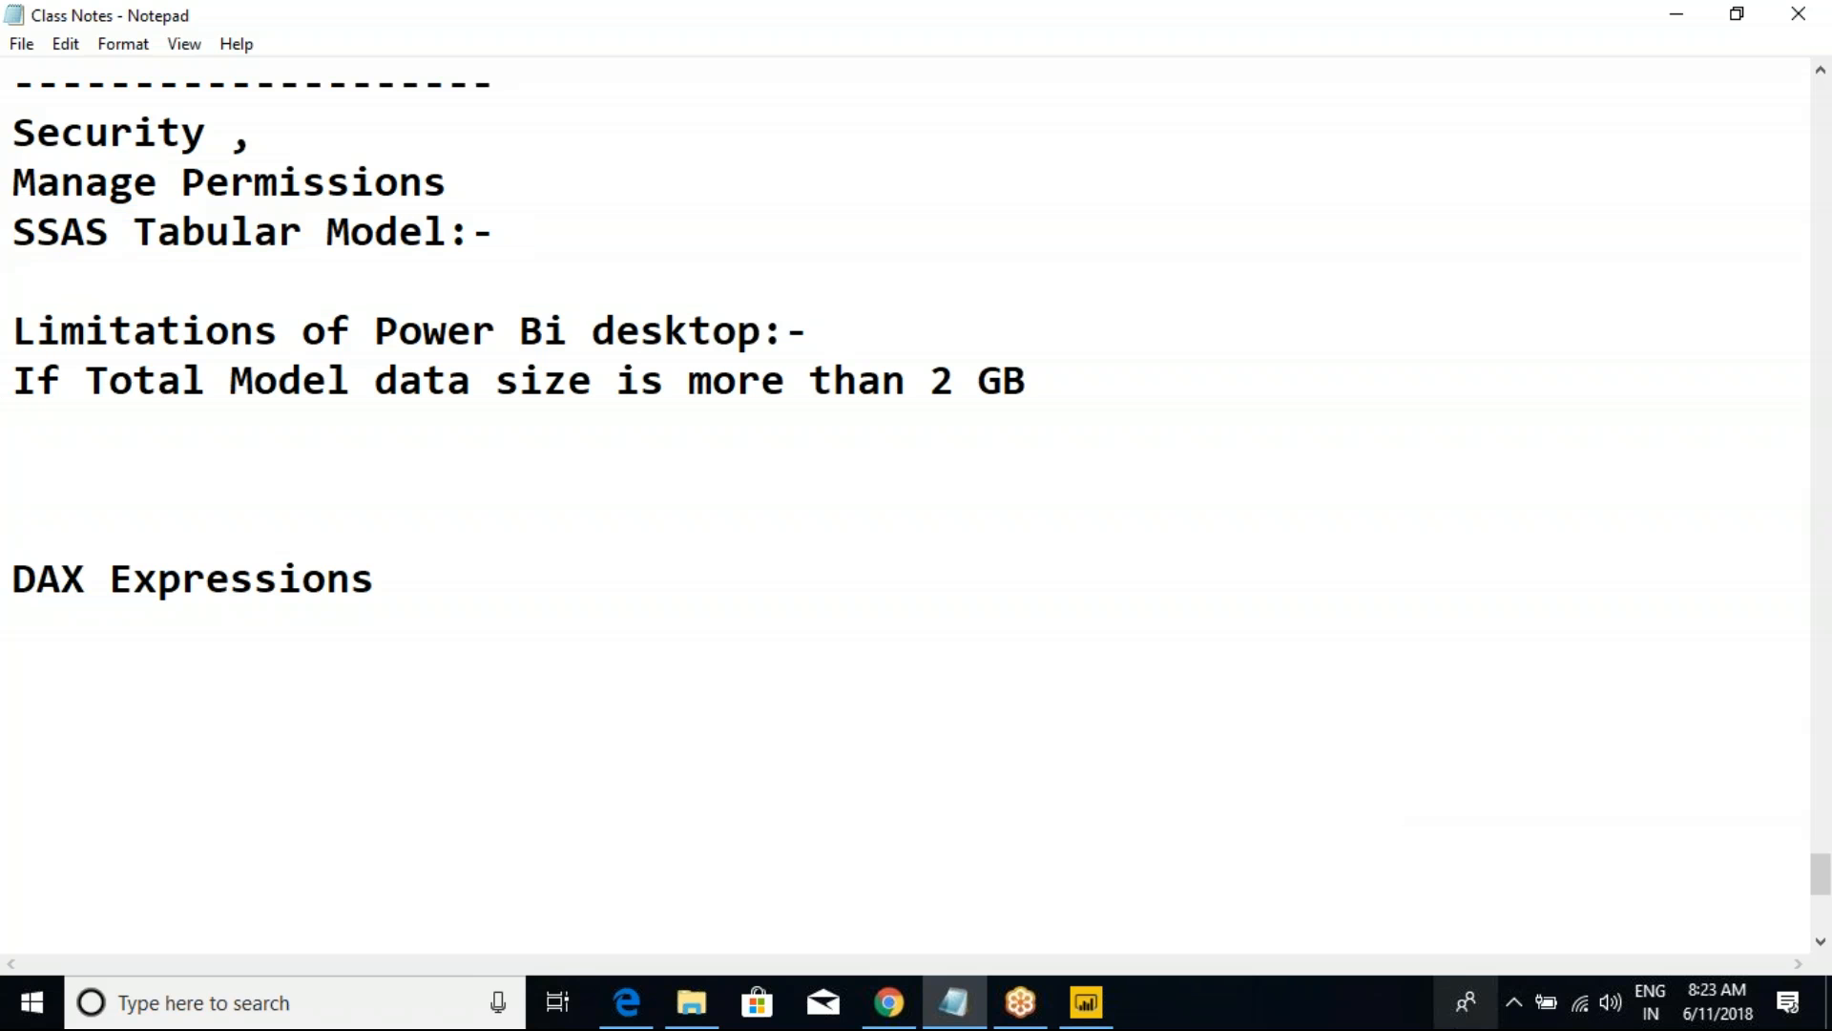
pyautogui.click(1085, 1002)
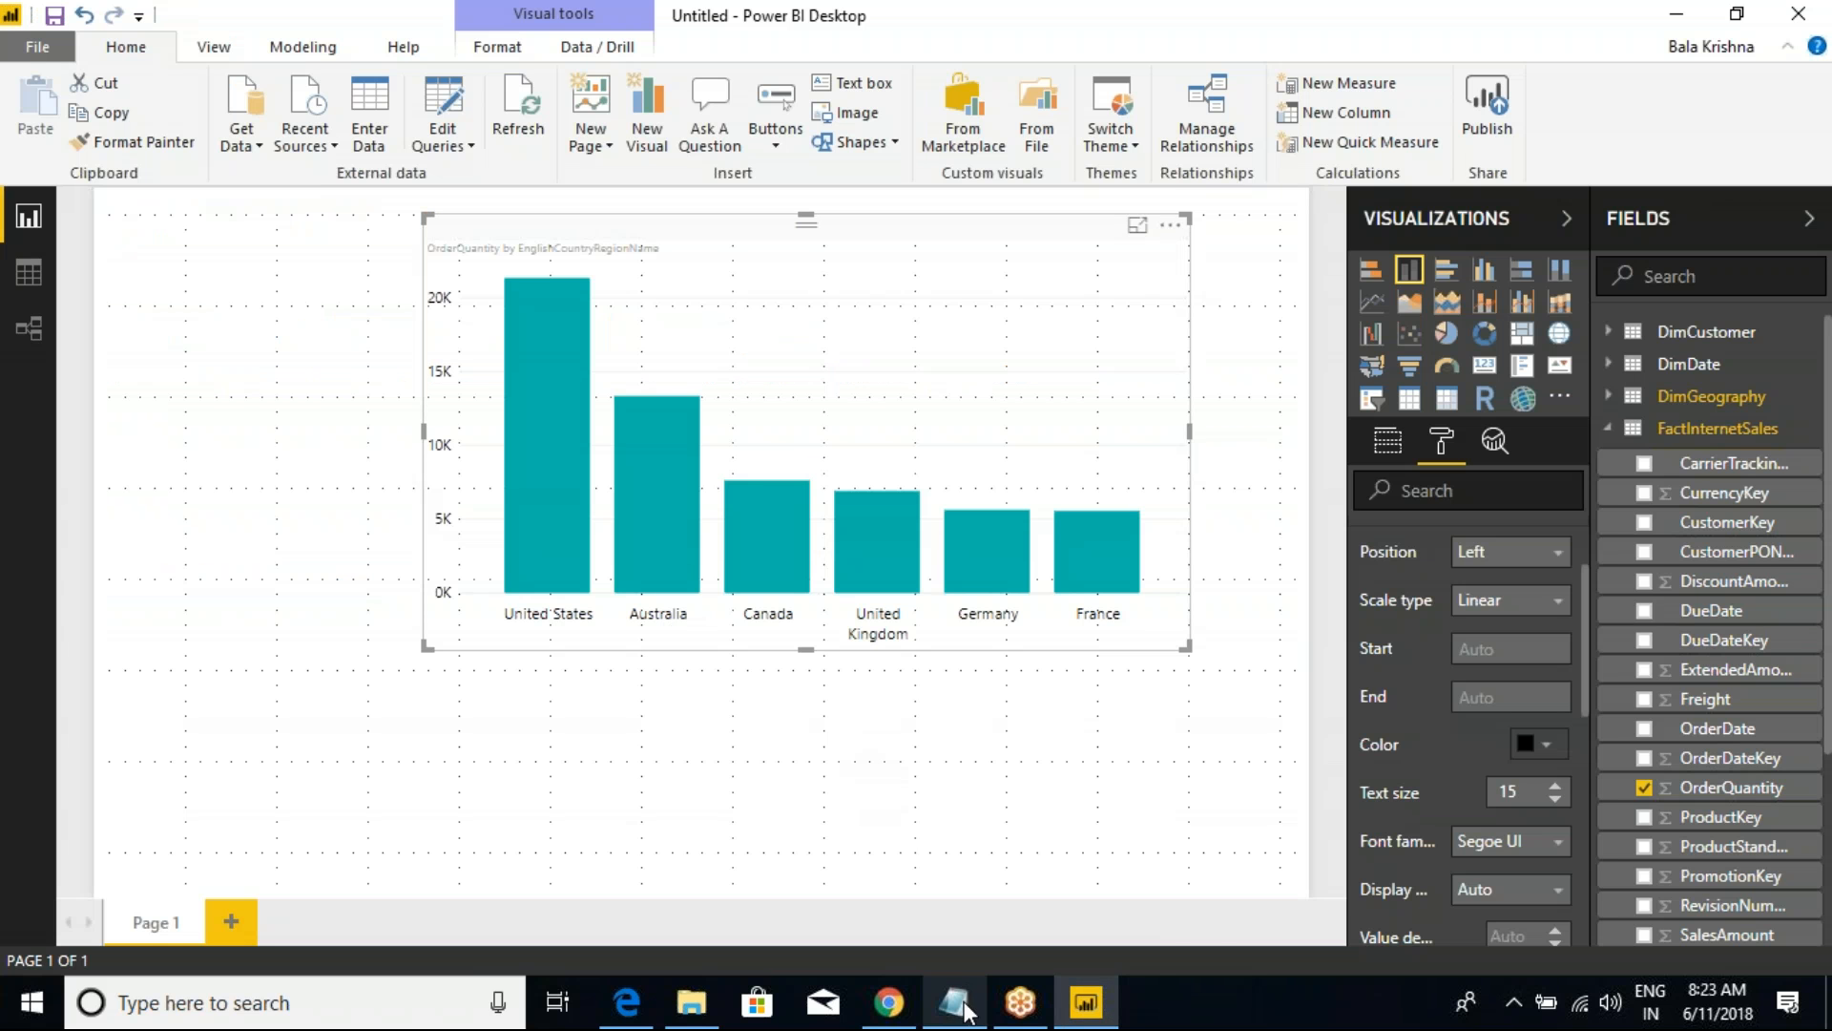
pyautogui.moveTo(959, 998)
pyautogui.click(952, 872)
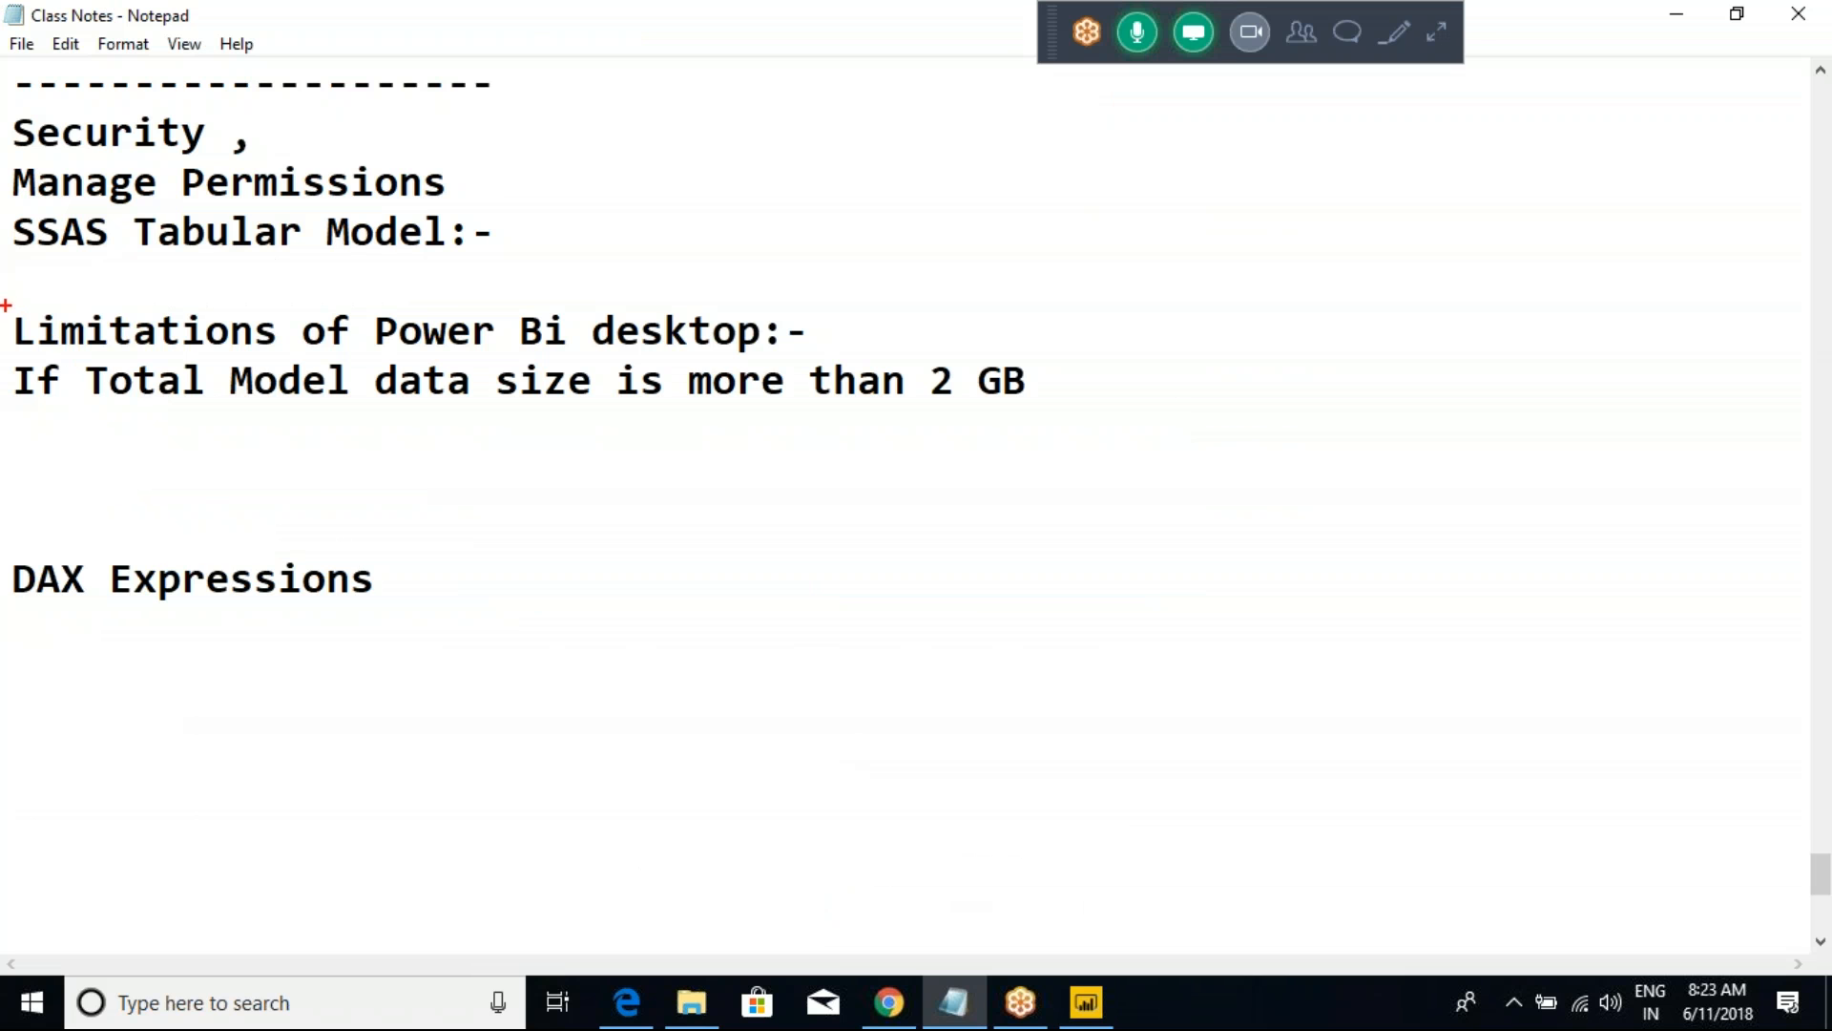
pyautogui.moveTo(2, 303)
pyautogui.mouseDown()
pyautogui.moveTo(592, 462)
pyautogui.moveTo(1094, 542)
pyautogui.mouseUp()
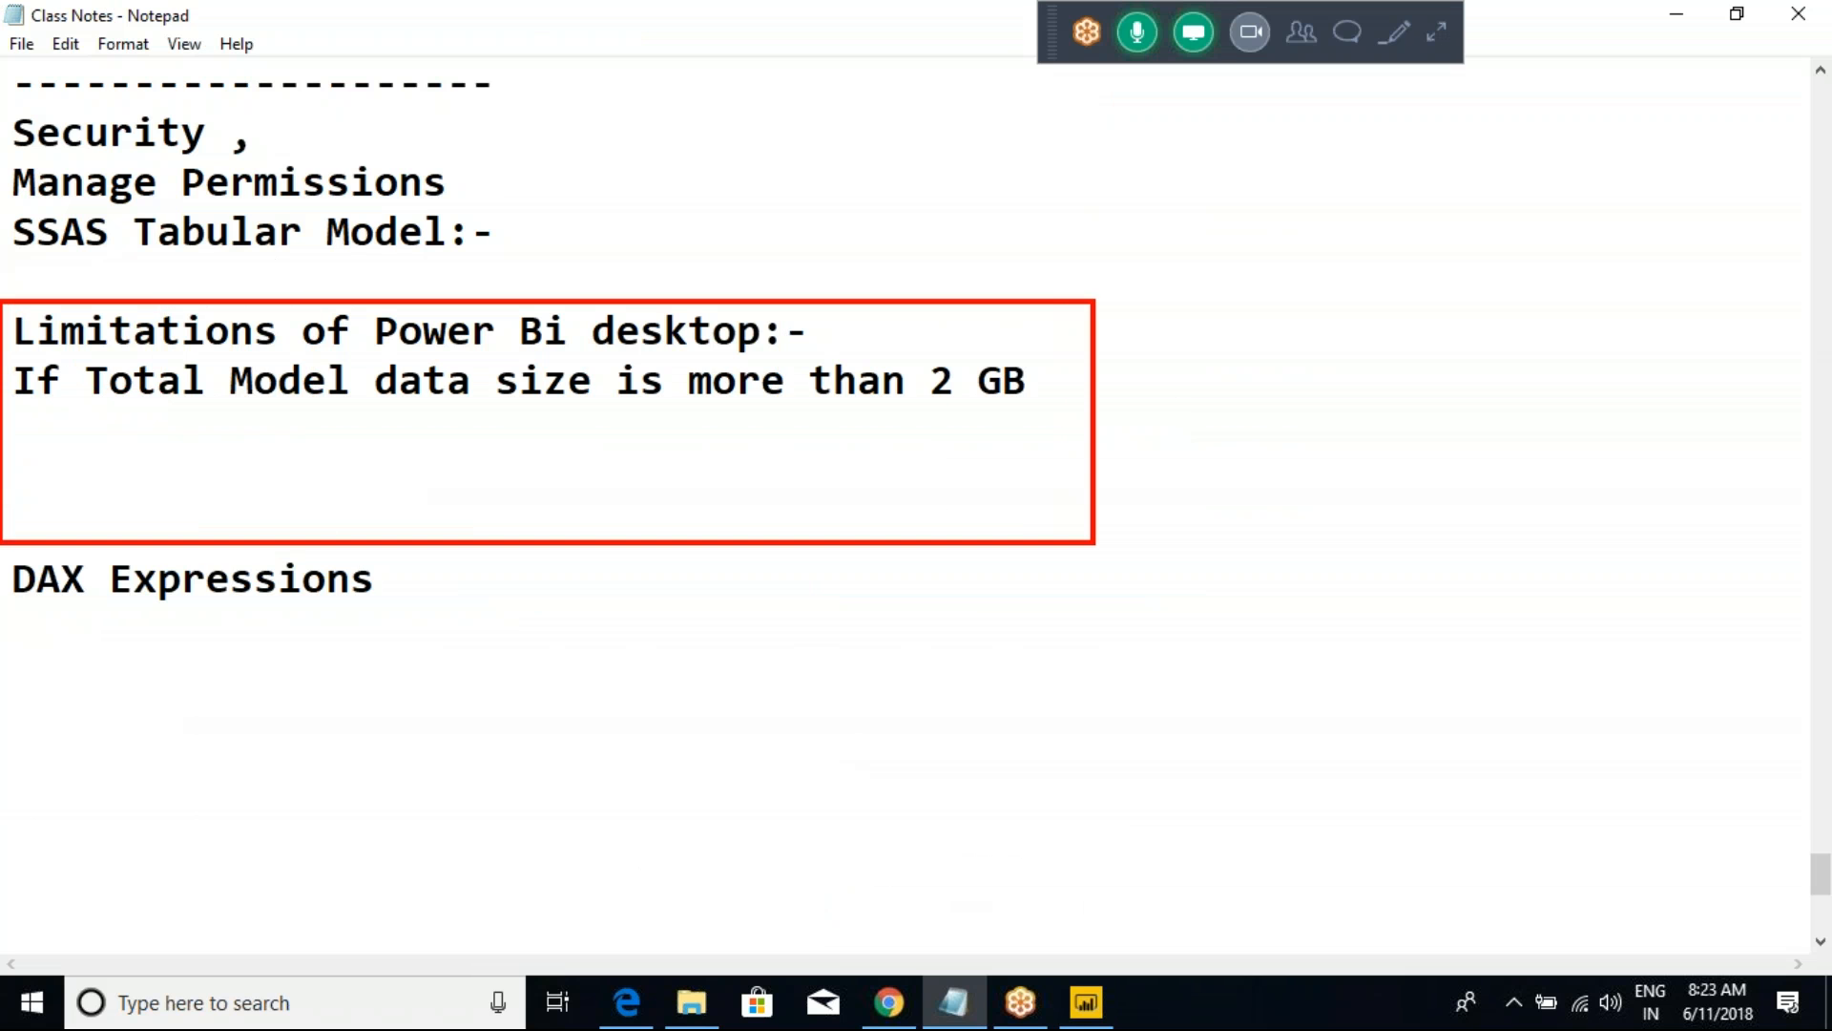
pyautogui.click(417, 427)
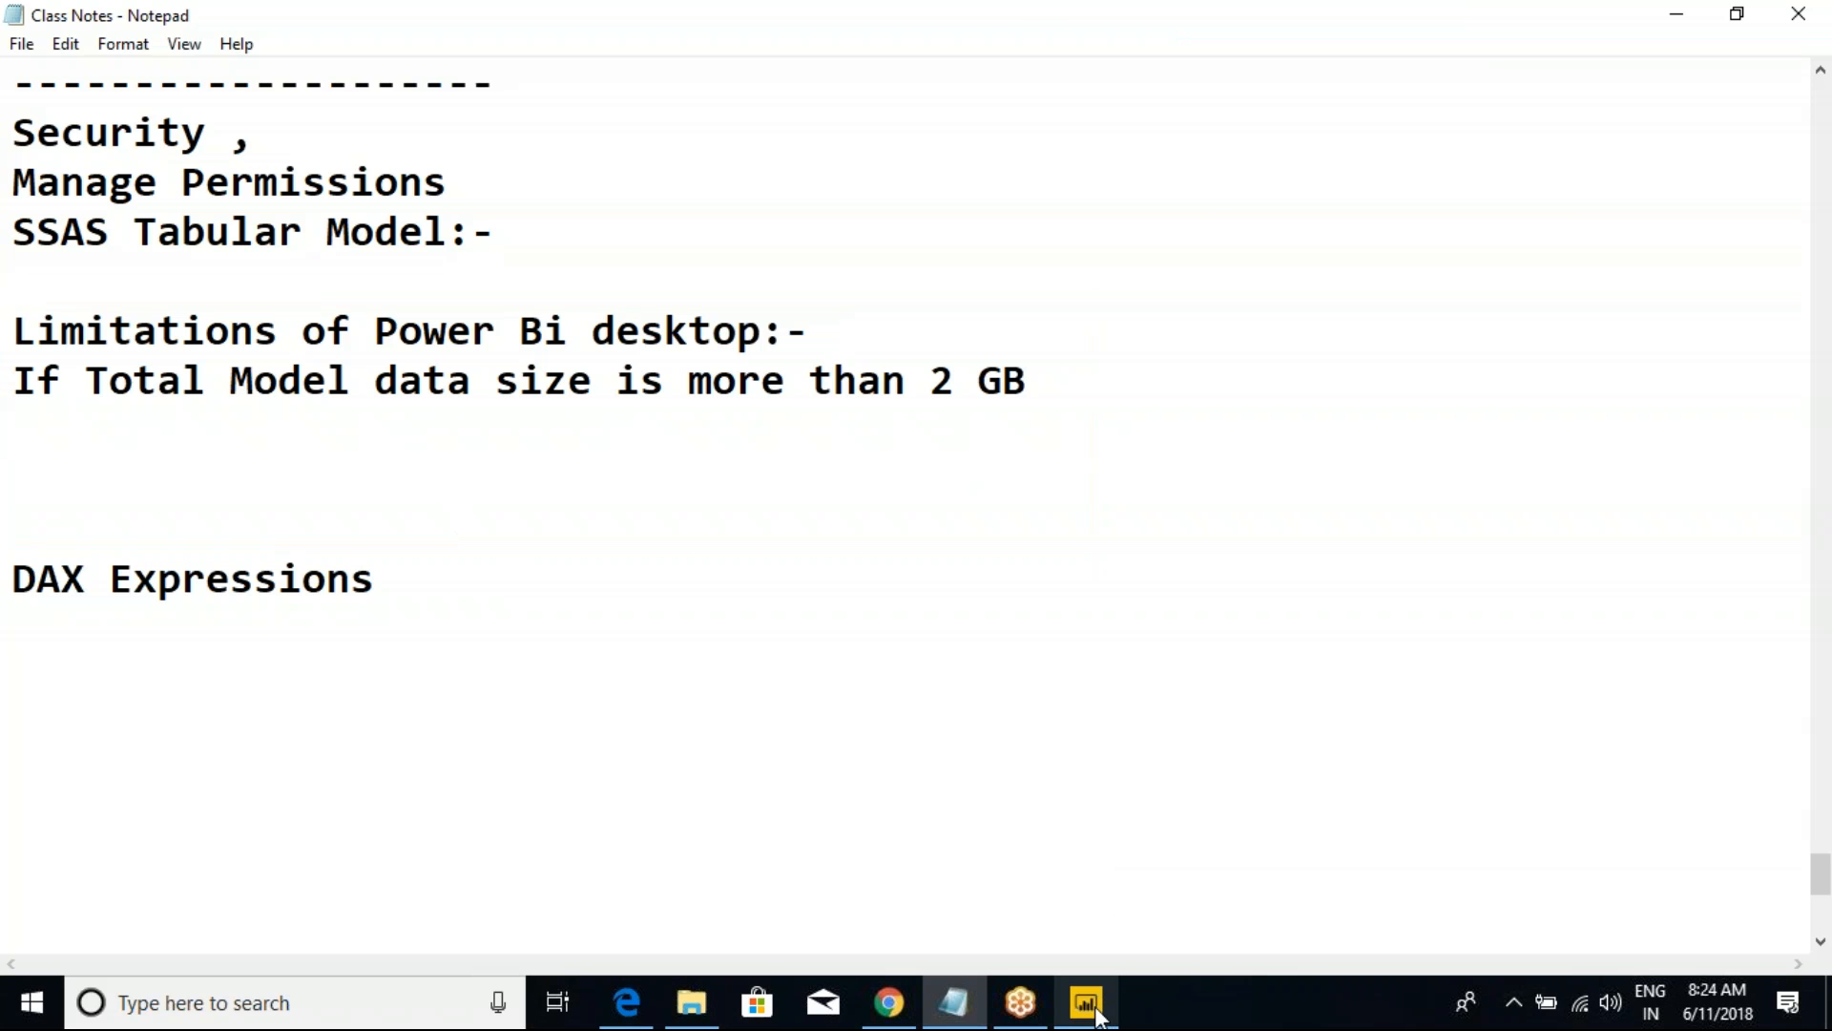
# Step: Switch to Power BI Desktop and examine the imported tables and the order quantity chart built from them
pyautogui.moveTo(1096, 999)
pyautogui.click(1067, 873)
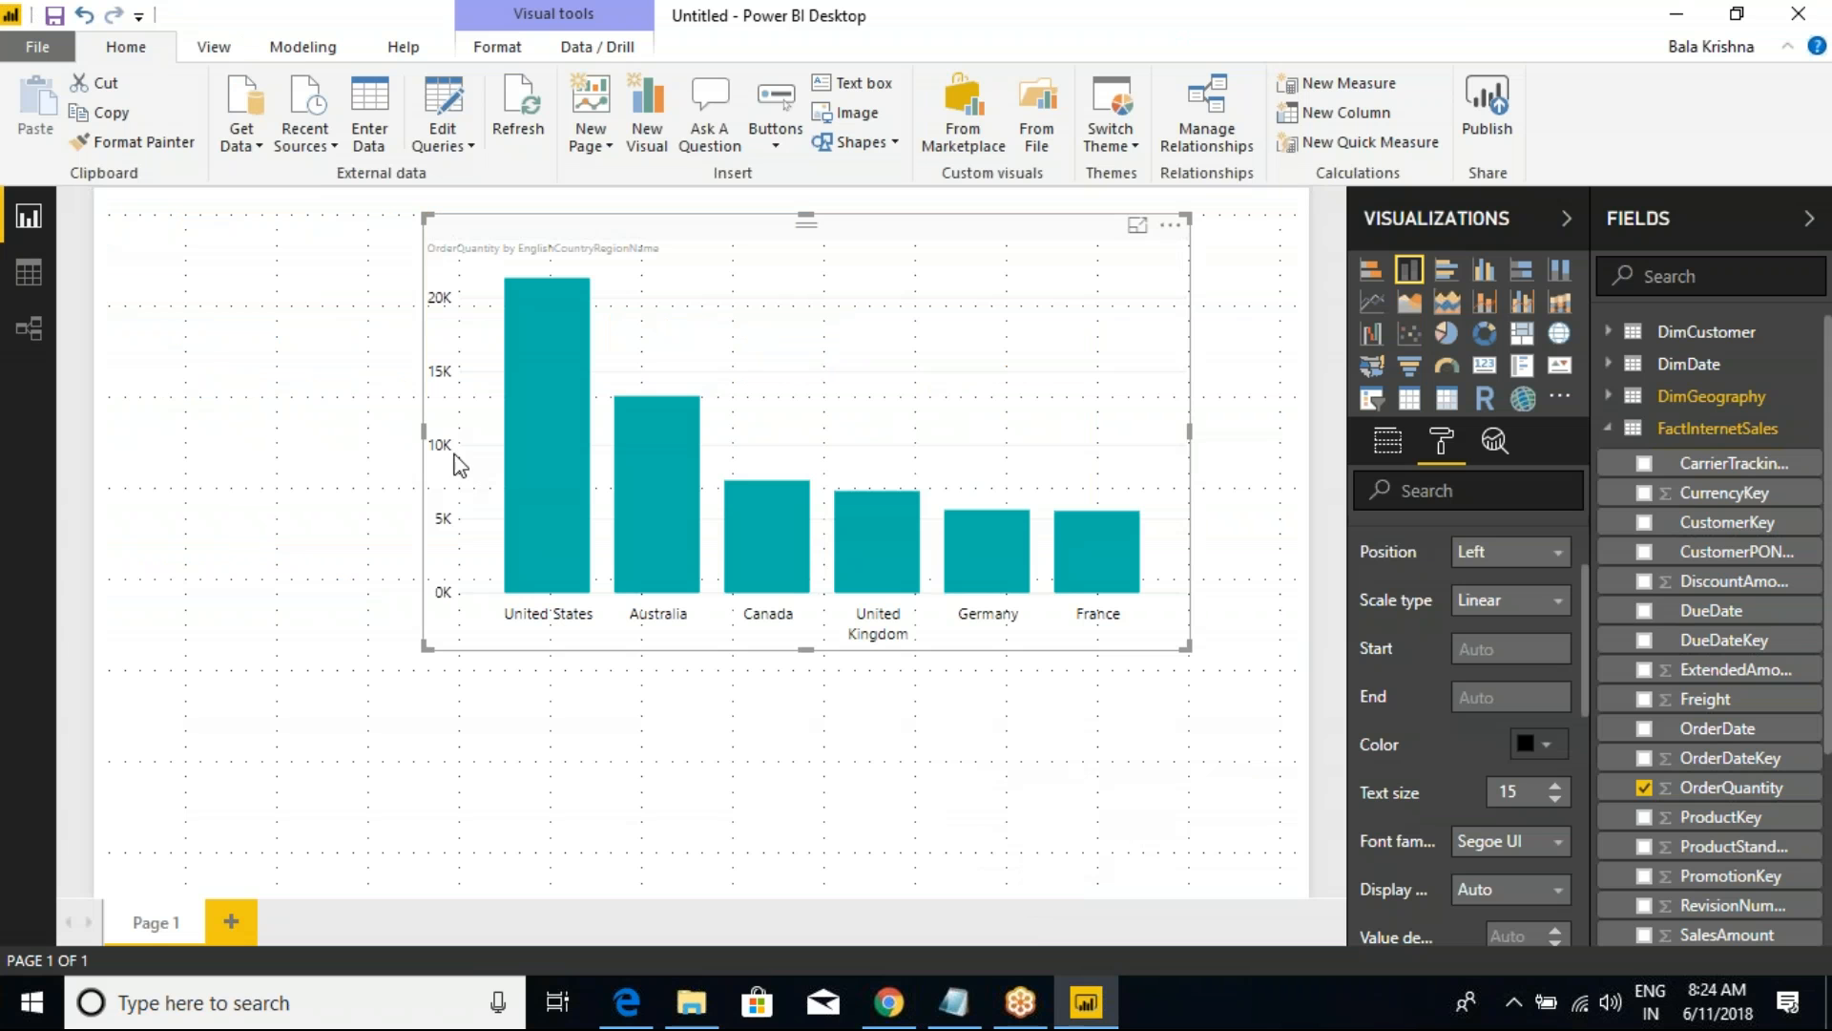
pyautogui.moveTo(1593, 272); pyautogui.dragTo(1794, 898)
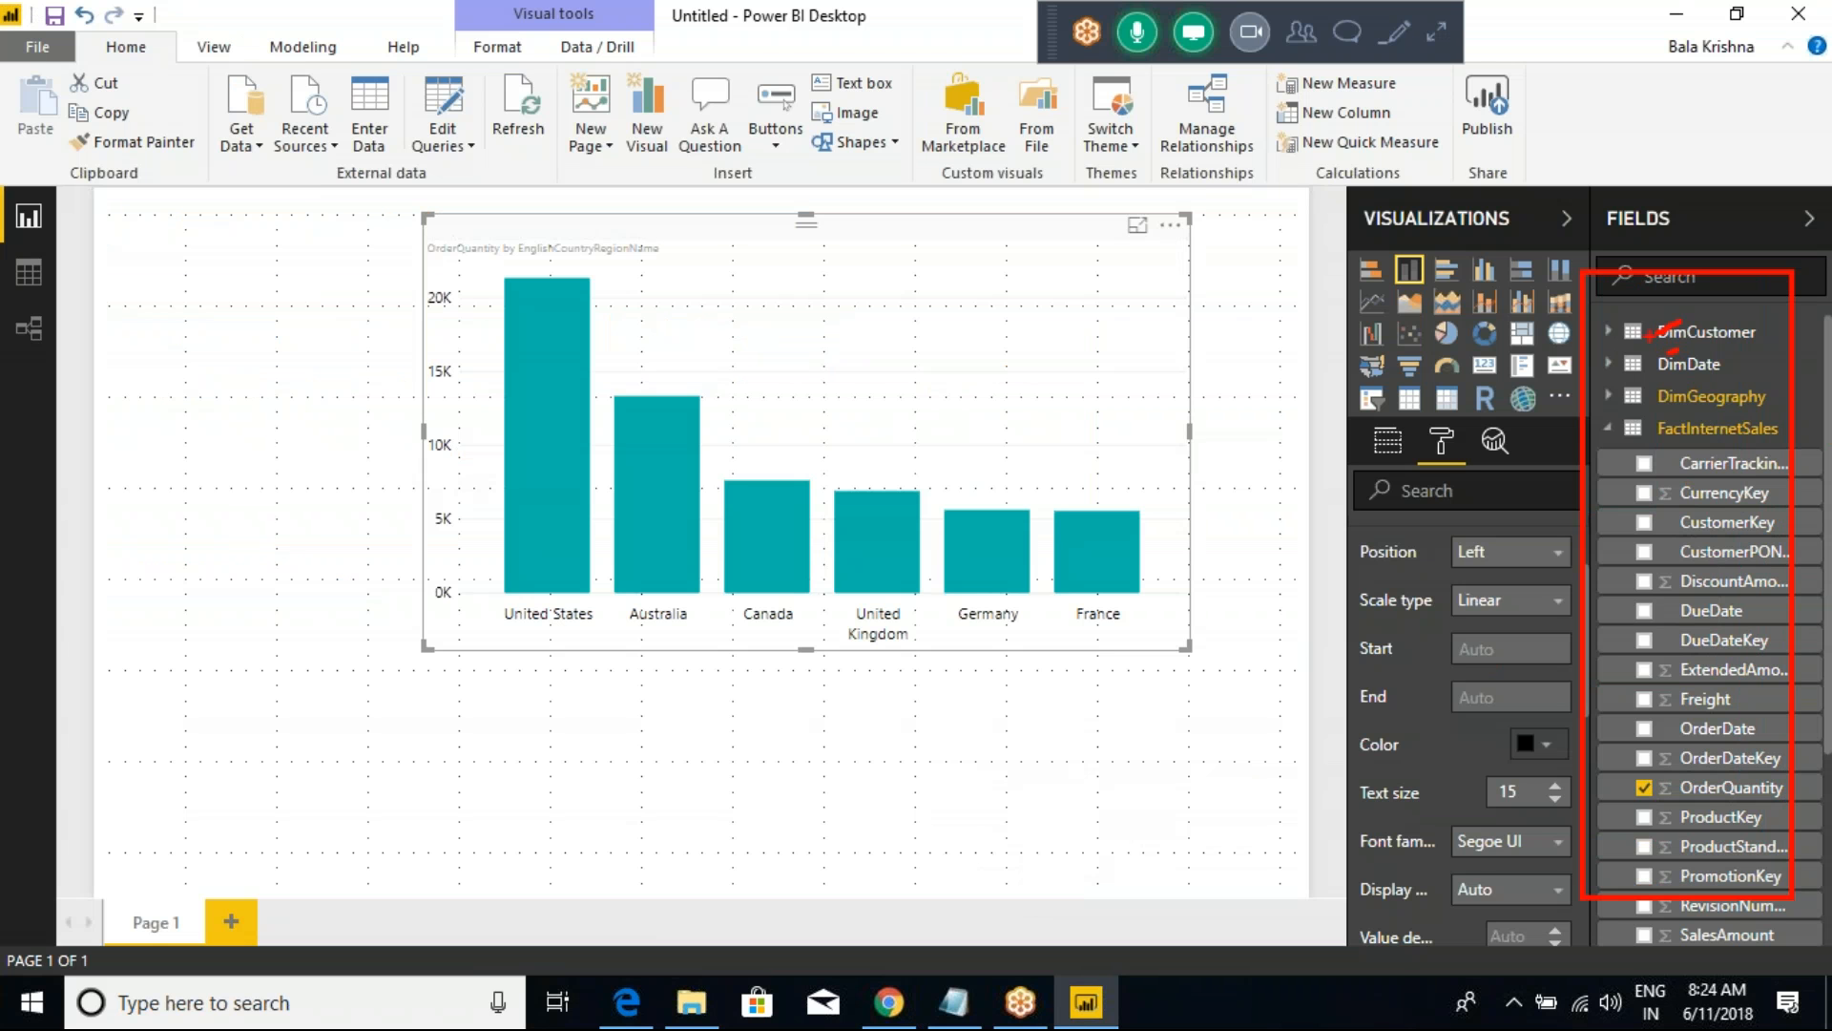
pyautogui.moveTo(1590, 420)
pyautogui.mouseDown()
pyautogui.moveTo(1732, 553)
pyautogui.moveTo(1630, 426)
pyautogui.mouseUp()
pyautogui.moveTo(887, 326)
pyautogui.mouseDown()
pyautogui.moveTo(921, 318)
pyautogui.moveTo(892, 361)
pyautogui.moveTo(943, 357)
pyautogui.mouseUp()
pyautogui.moveTo(985, 309)
pyautogui.mouseDown()
pyautogui.moveTo(964, 312)
pyautogui.moveTo(992, 363)
pyautogui.moveTo(1050, 334)
pyautogui.moveTo(1044, 352)
pyautogui.mouseUp()
pyautogui.press('Escape')
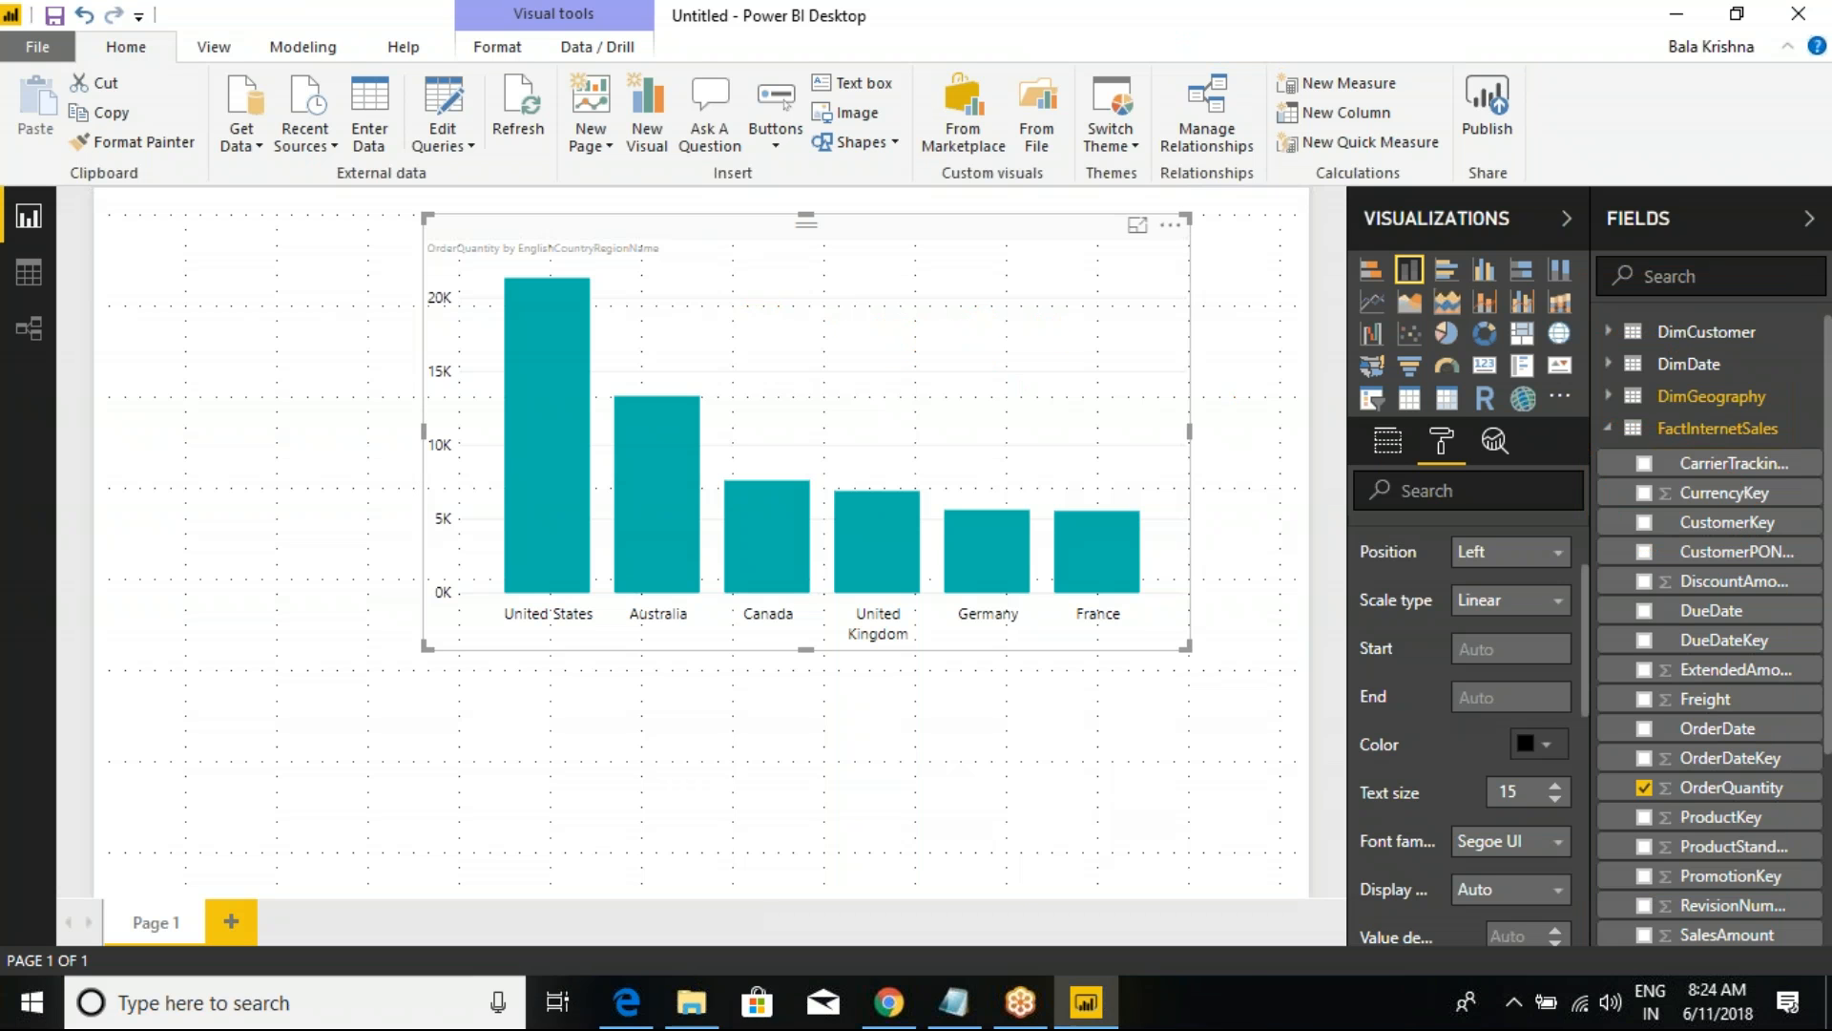
# Step: Open the SQL Server database connection settings, examine the connectivity options and close them without connecting
pyautogui.click(242, 133)
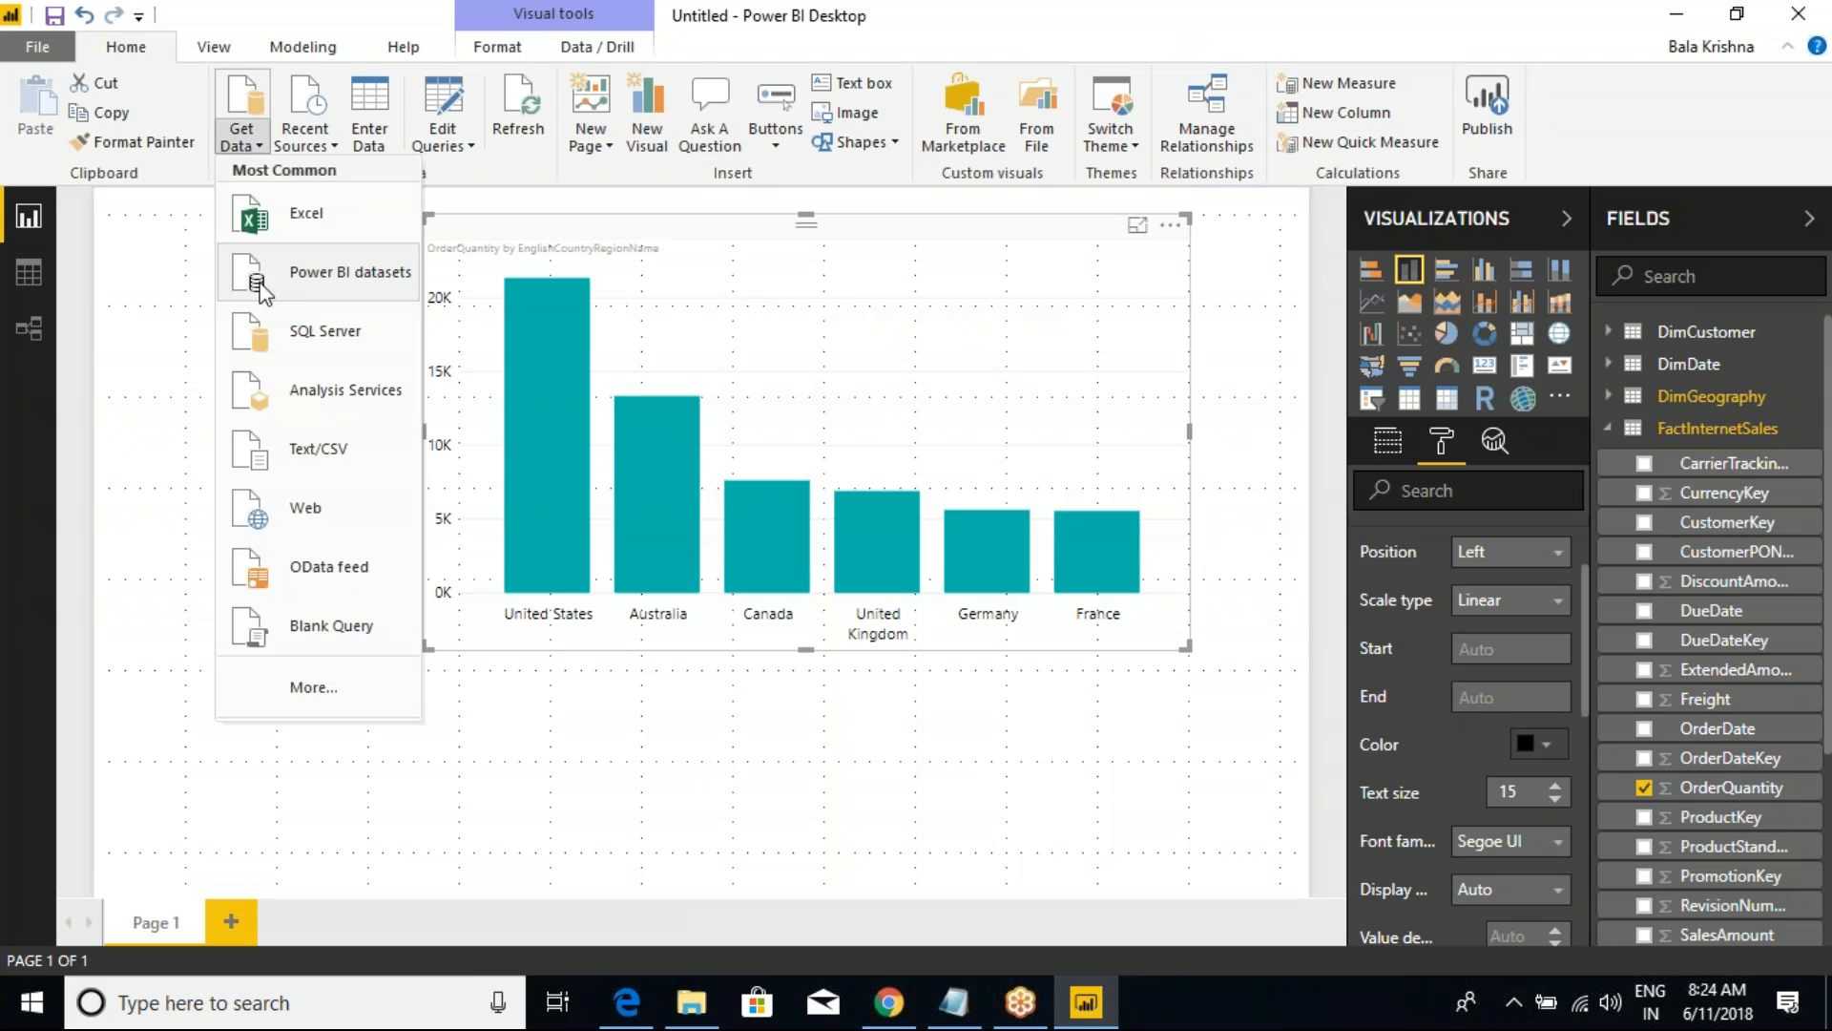
pyautogui.click(329, 334)
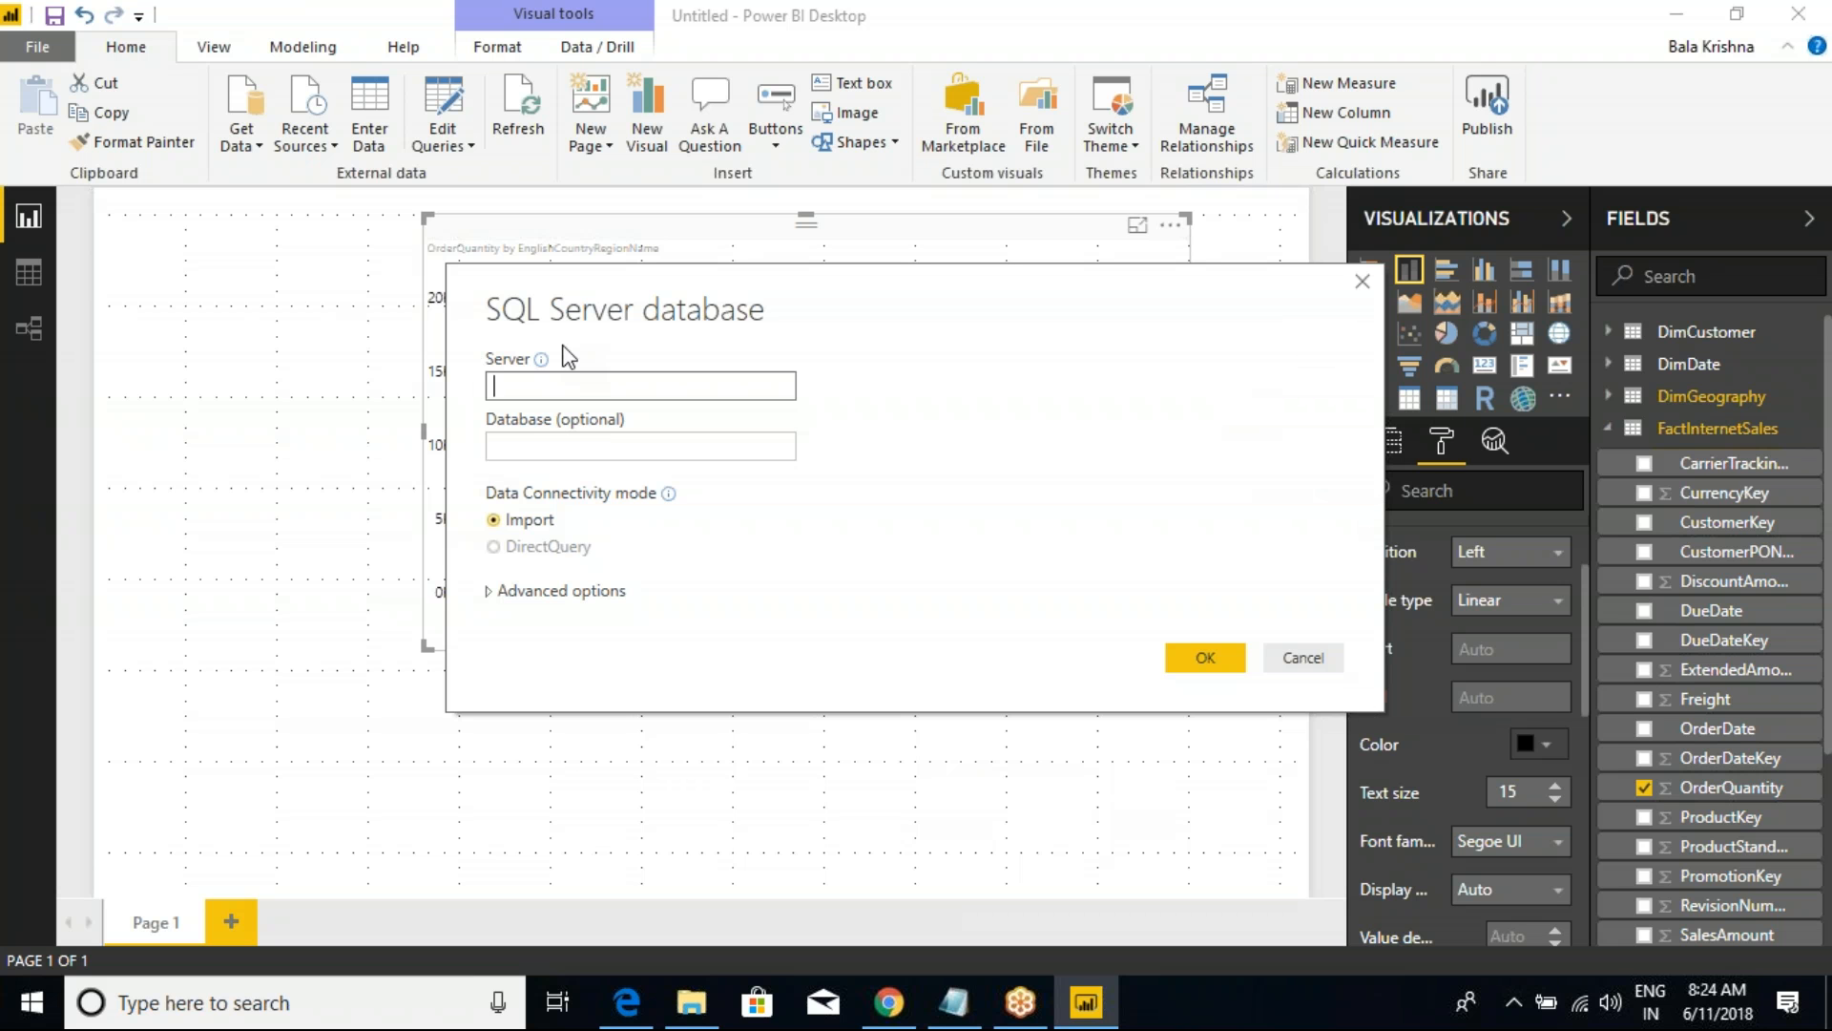
pyautogui.hotkey('ctrl', '2')
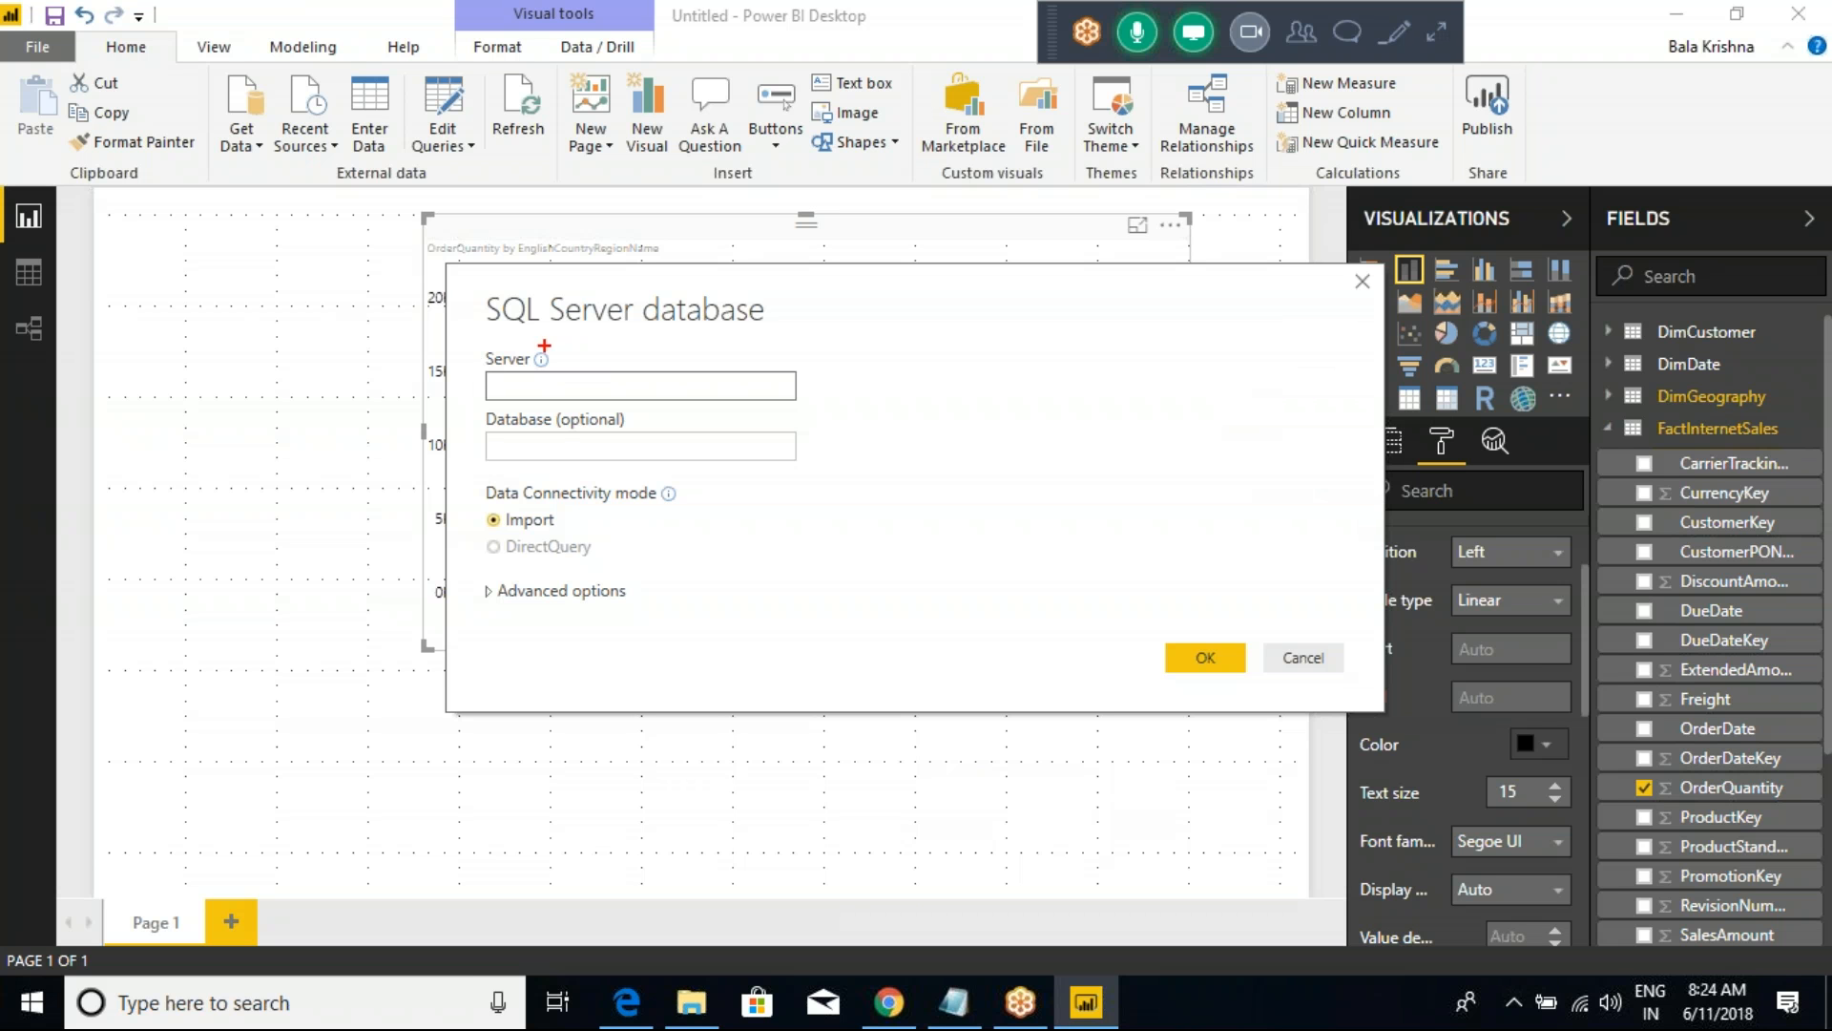
pyautogui.moveTo(392, 307)
pyautogui.mouseDown()
pyautogui.moveTo(1075, 614)
pyautogui.moveTo(1154, 729)
pyautogui.mouseUp()
pyautogui.press('Escape')
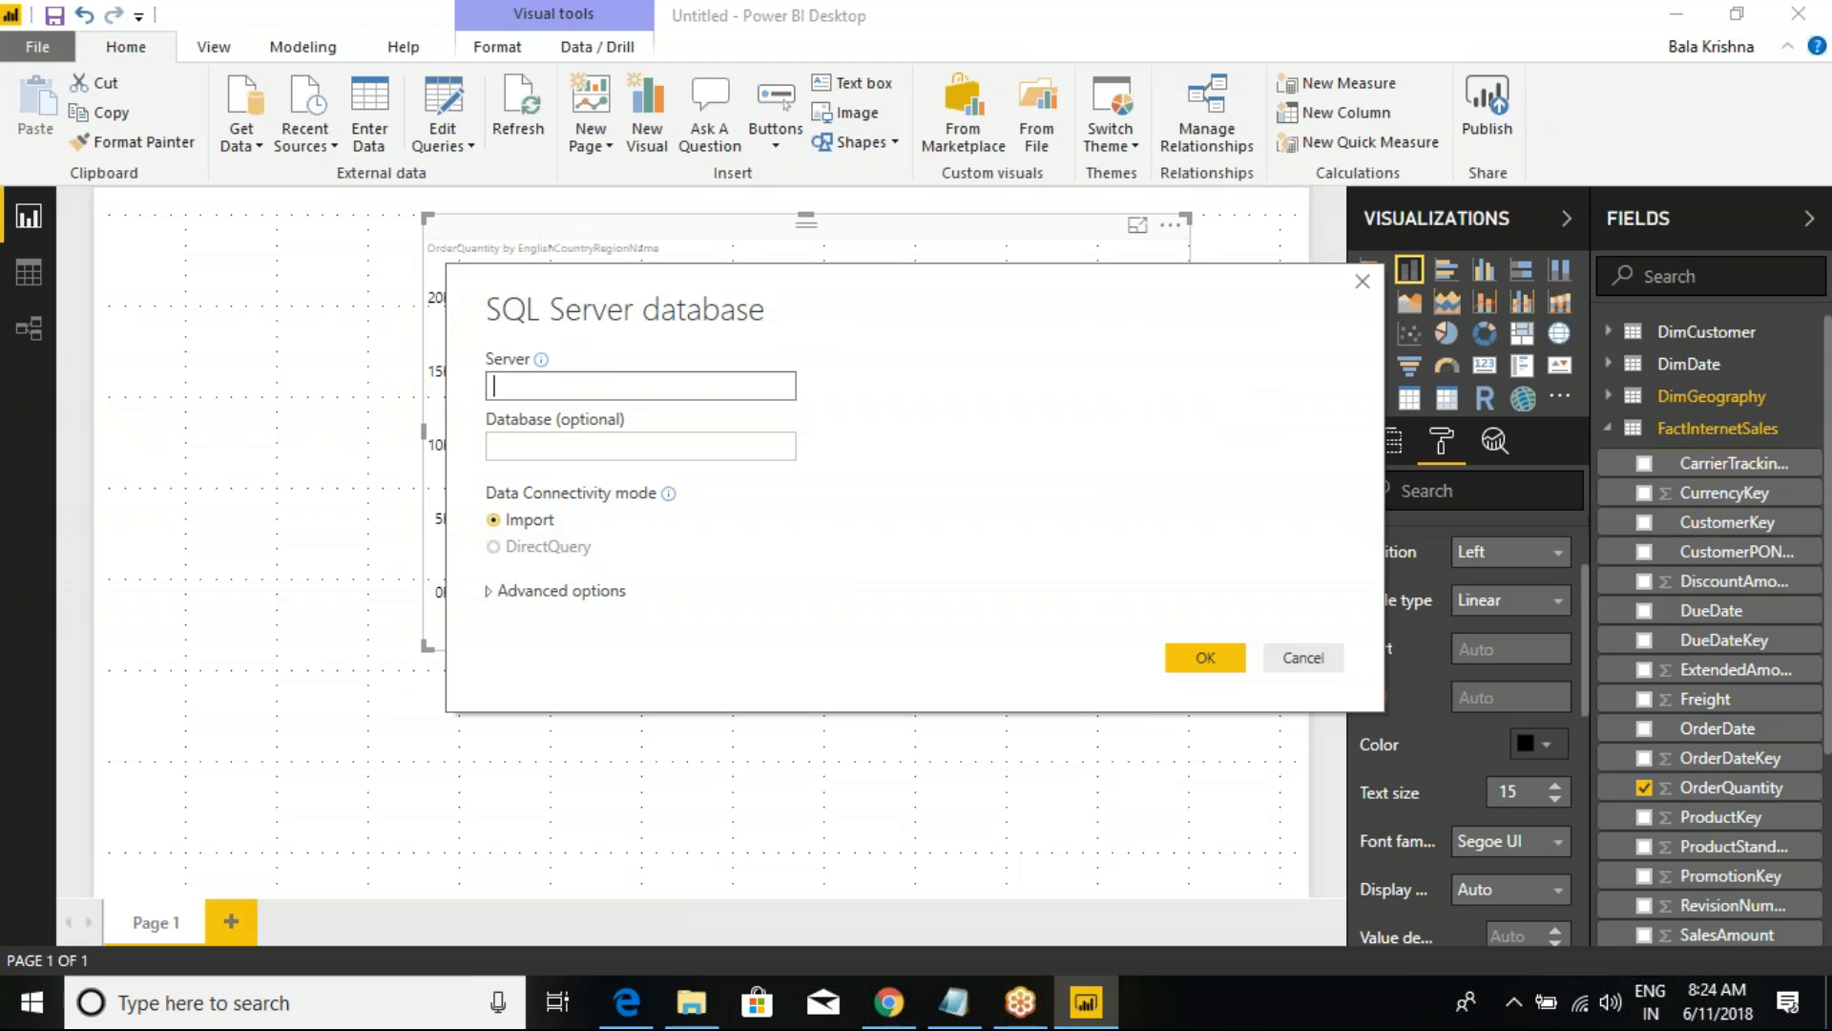
pyautogui.click(1305, 658)
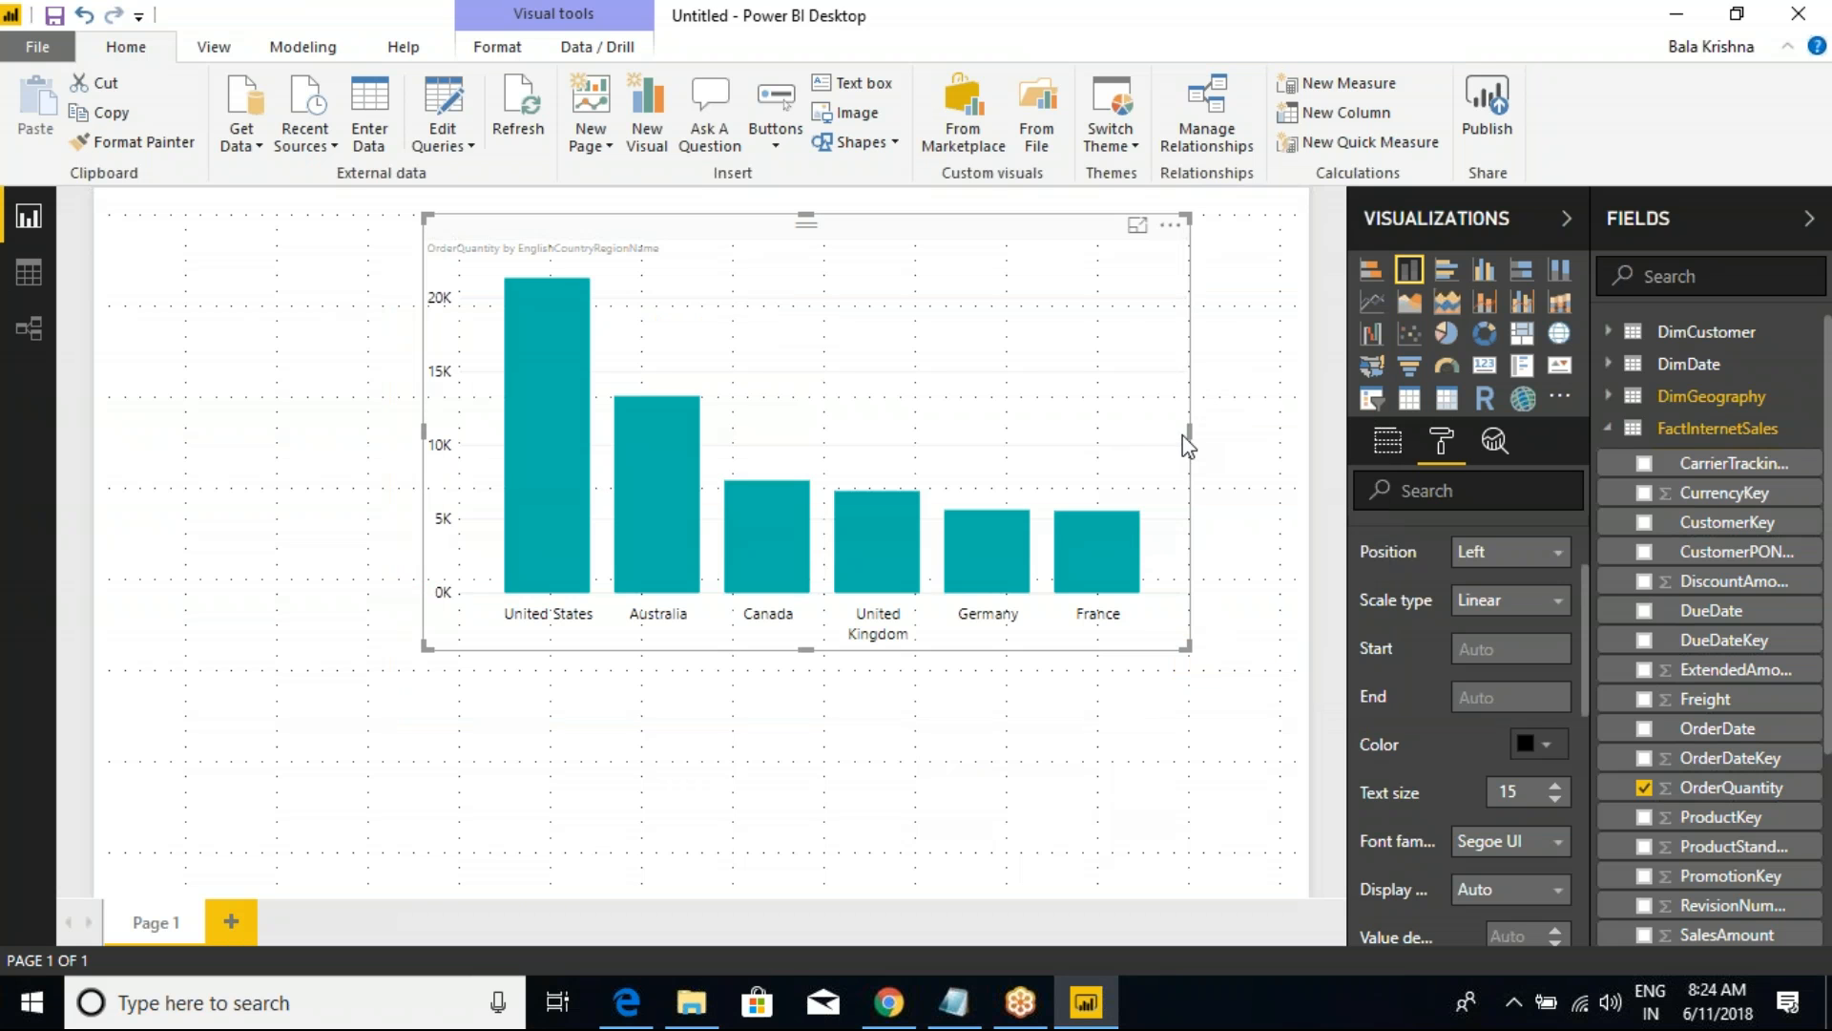
# Step: Collapse all tables in the report's field list
pyautogui.rightClick(1687, 429)
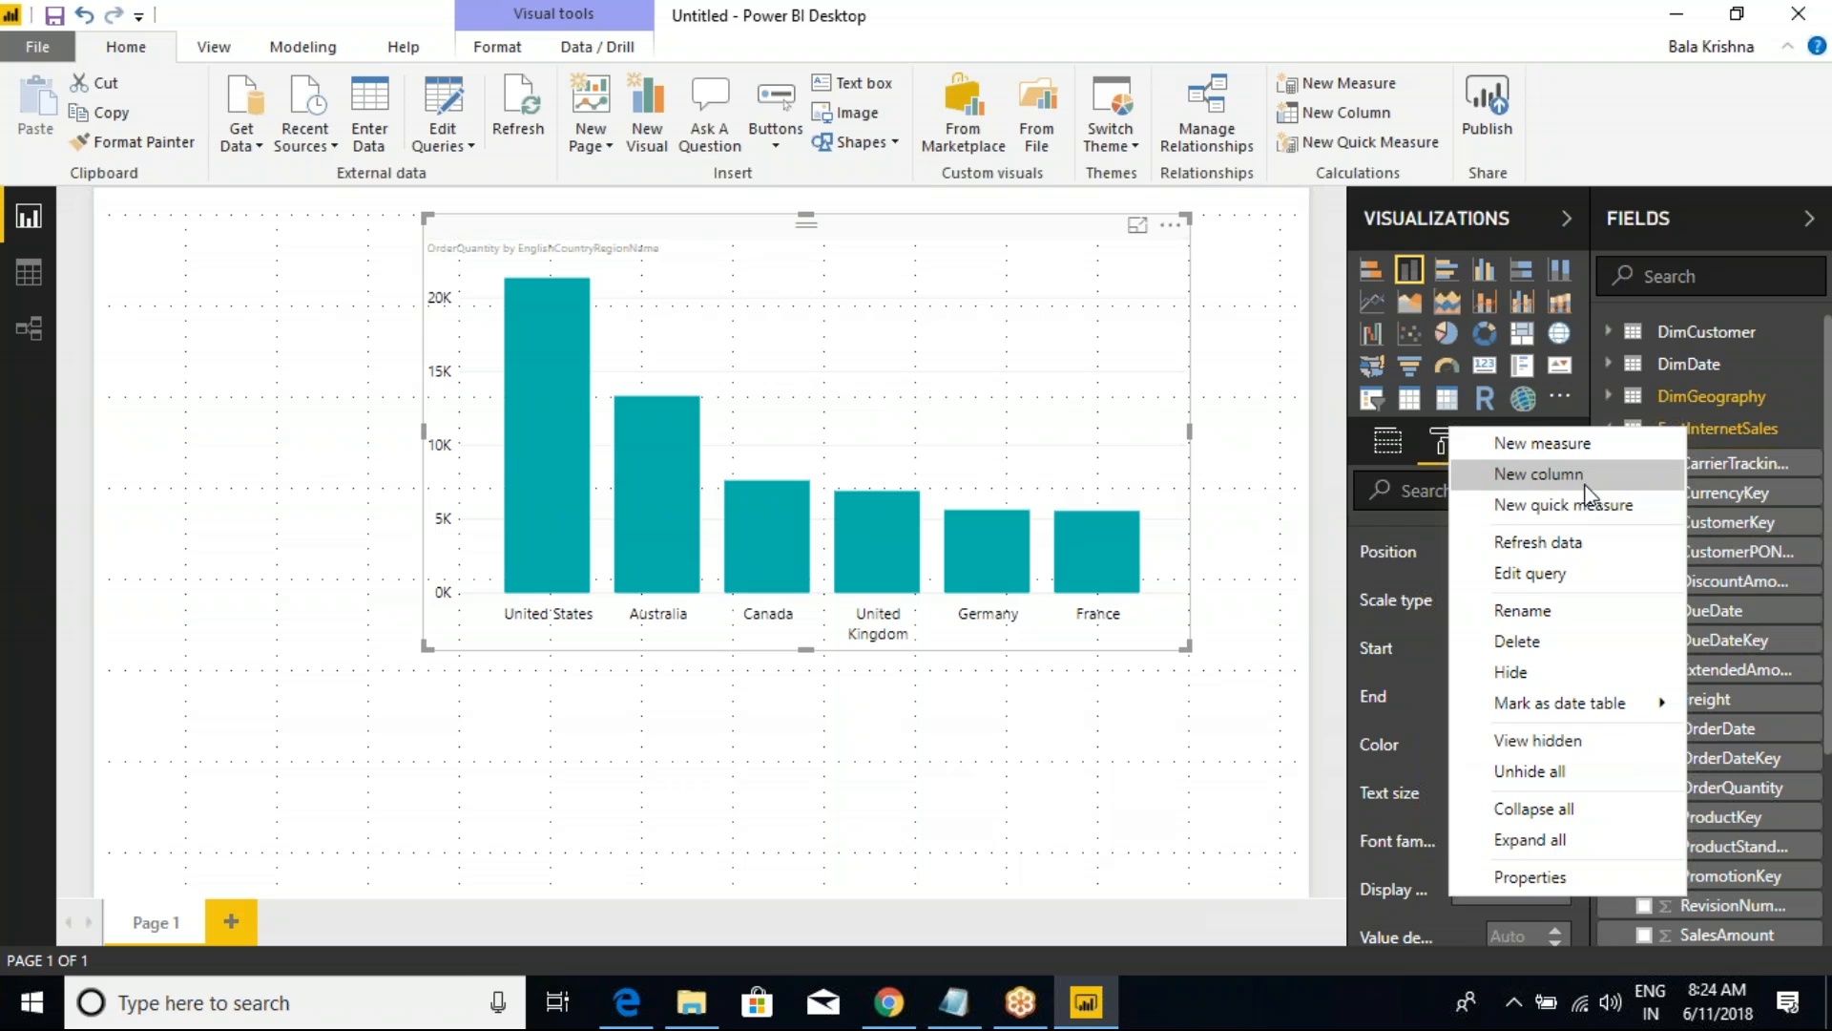
pyautogui.click(1534, 809)
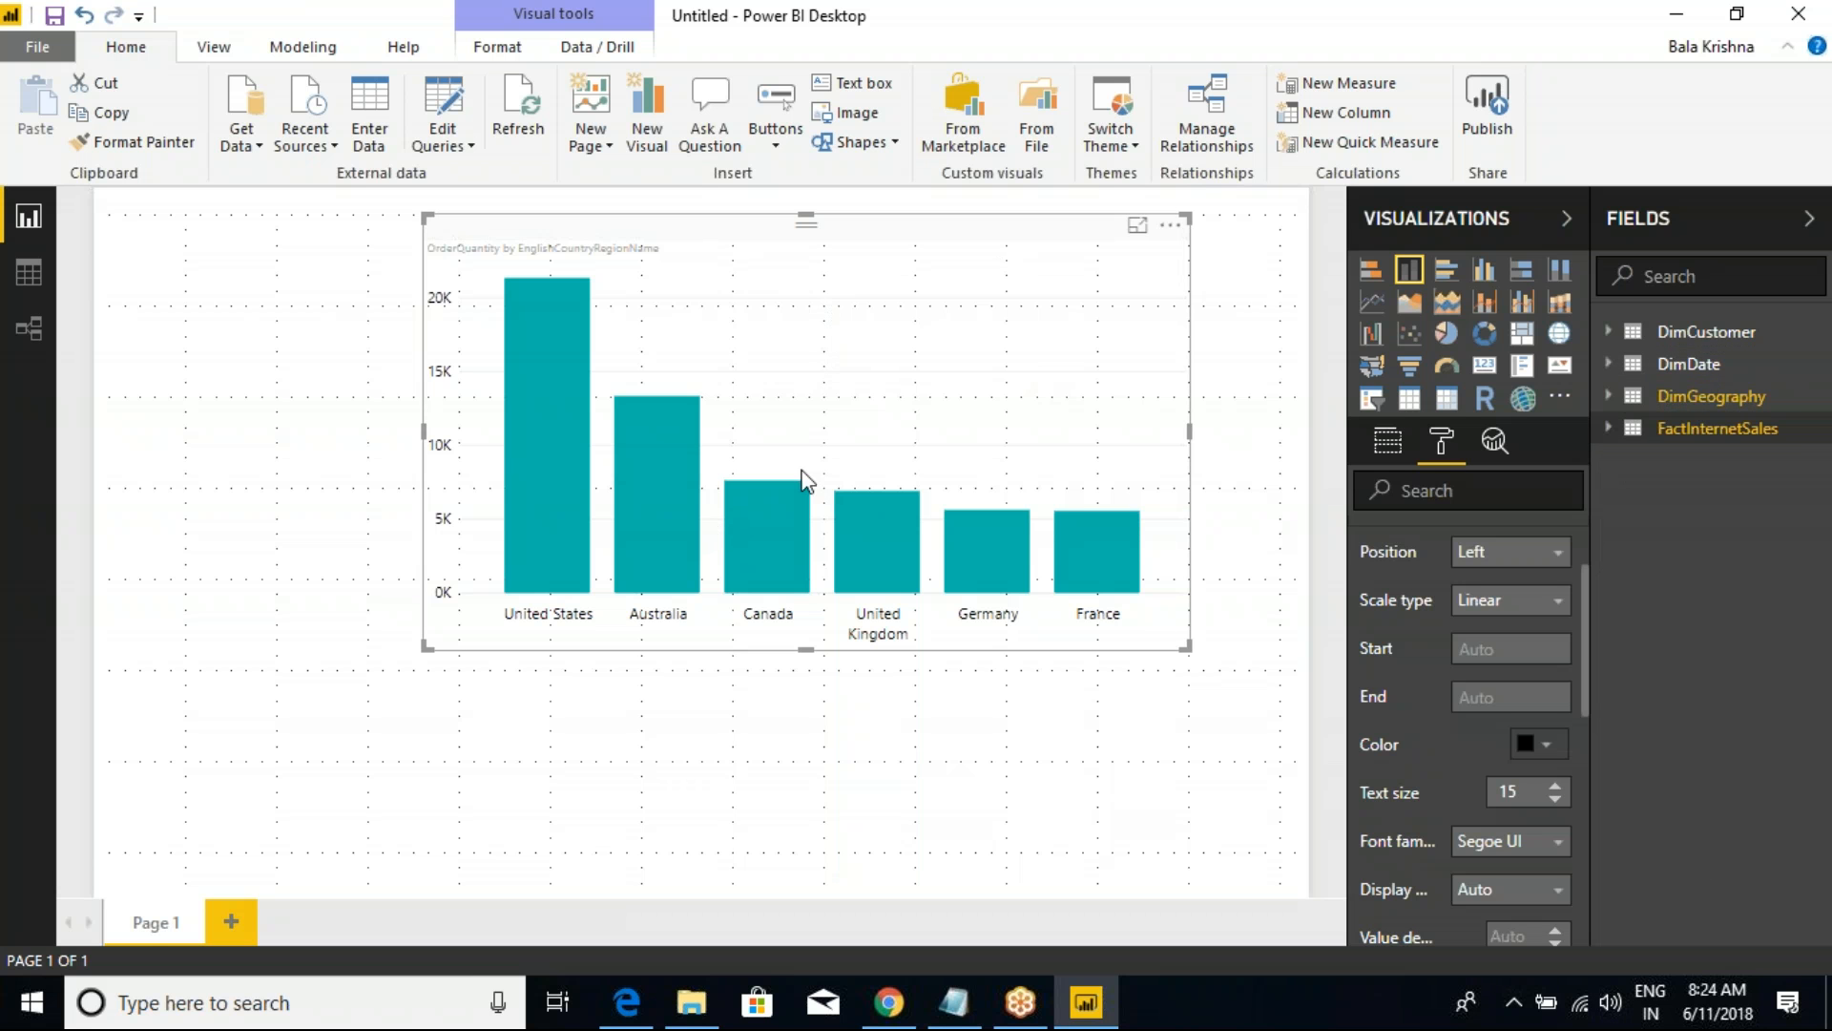
pyautogui.hotkey('ctrl', '2')
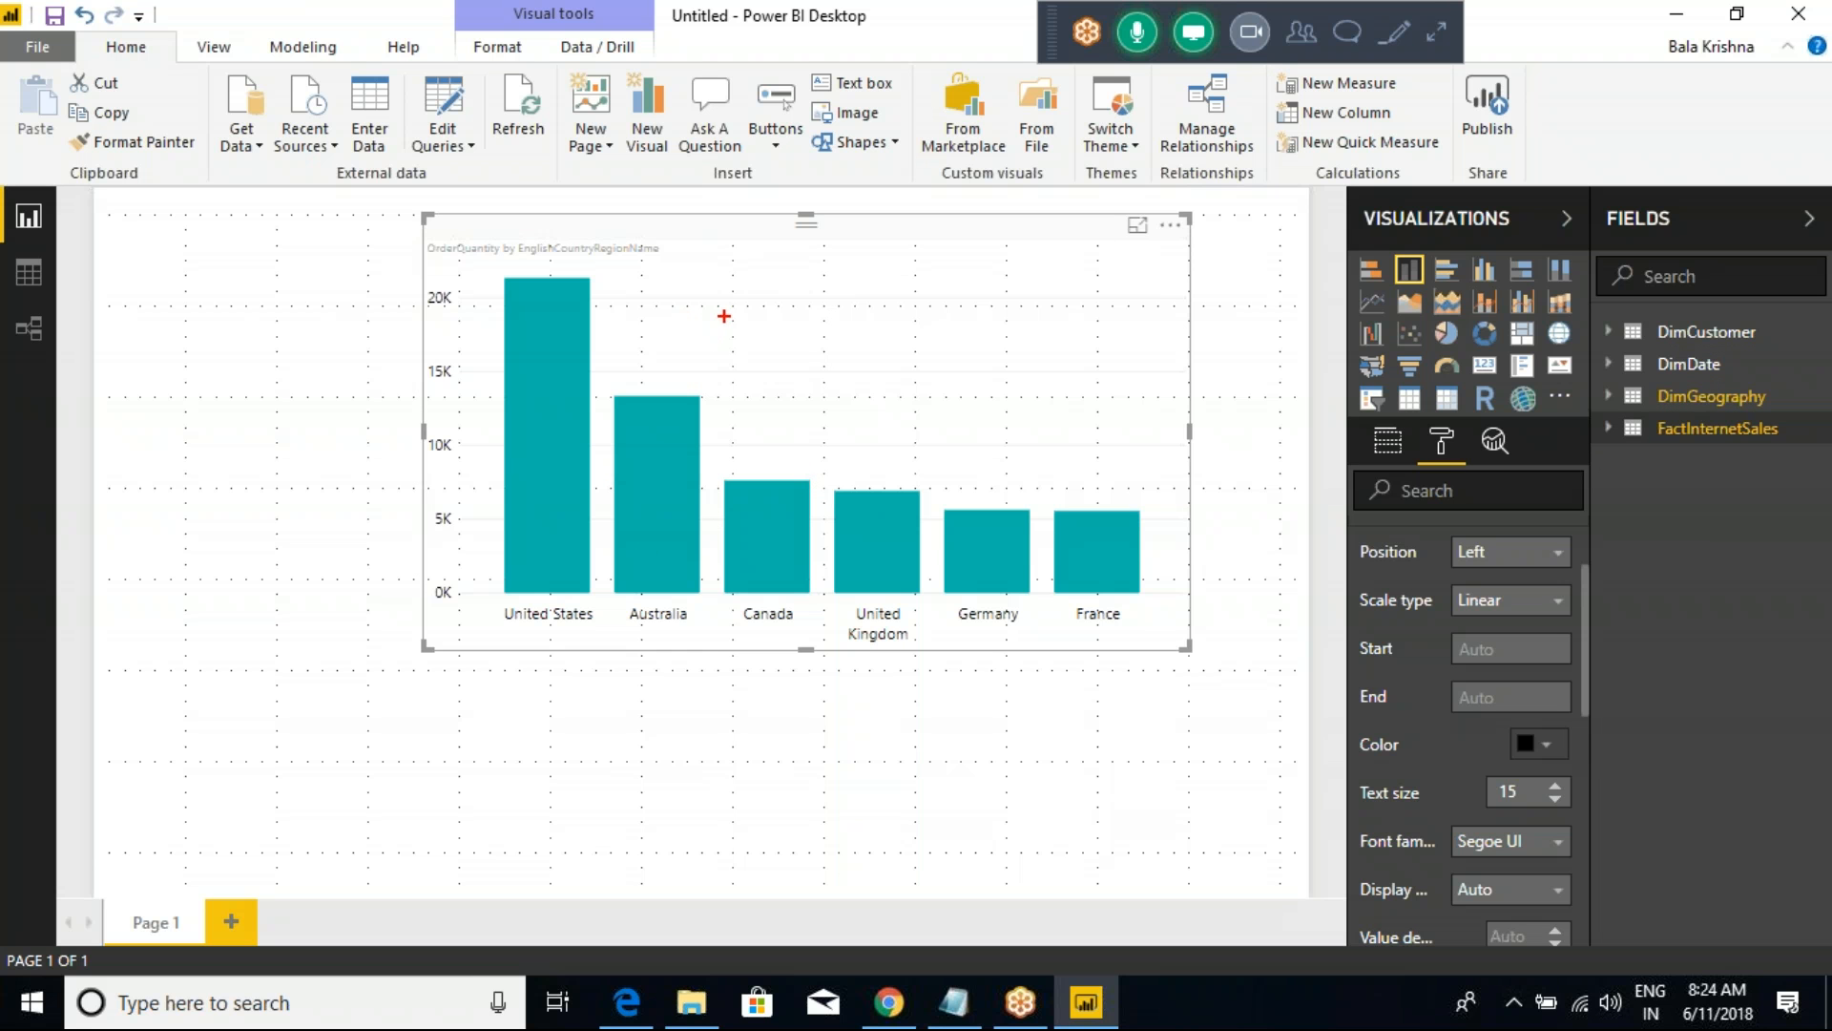
pyautogui.moveTo(253, 82)
pyautogui.mouseDown()
pyautogui.moveTo(873, 119)
pyautogui.moveTo(953, 472)
pyautogui.moveTo(329, 355)
pyautogui.moveTo(296, 200)
pyautogui.mouseUp()
pyautogui.moveTo(652, 358)
pyautogui.mouseDown()
pyautogui.moveTo(820, 315)
pyautogui.moveTo(833, 352)
pyautogui.moveTo(949, 402)
pyautogui.mouseUp()
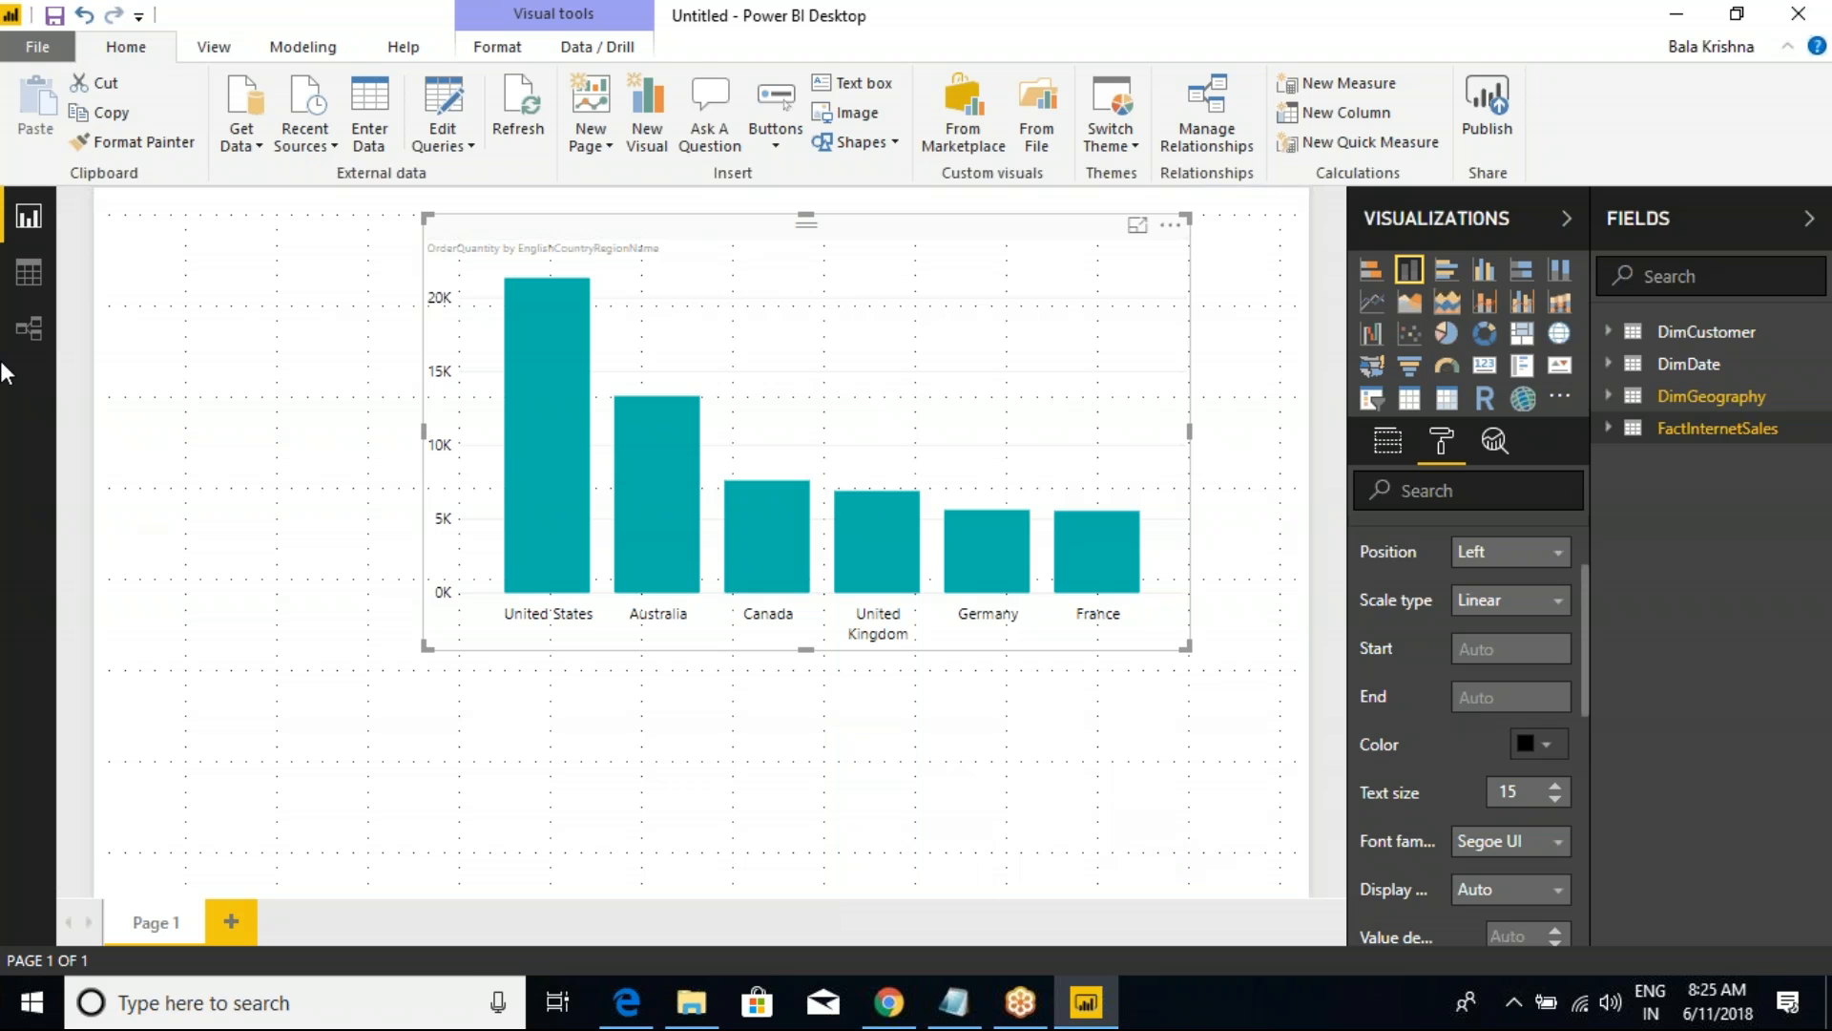
# Step: Show the data model's relationships and examine how DimGeography, DimCustomer, FactInternetSales and DimDate are linked
pyautogui.click(32, 328)
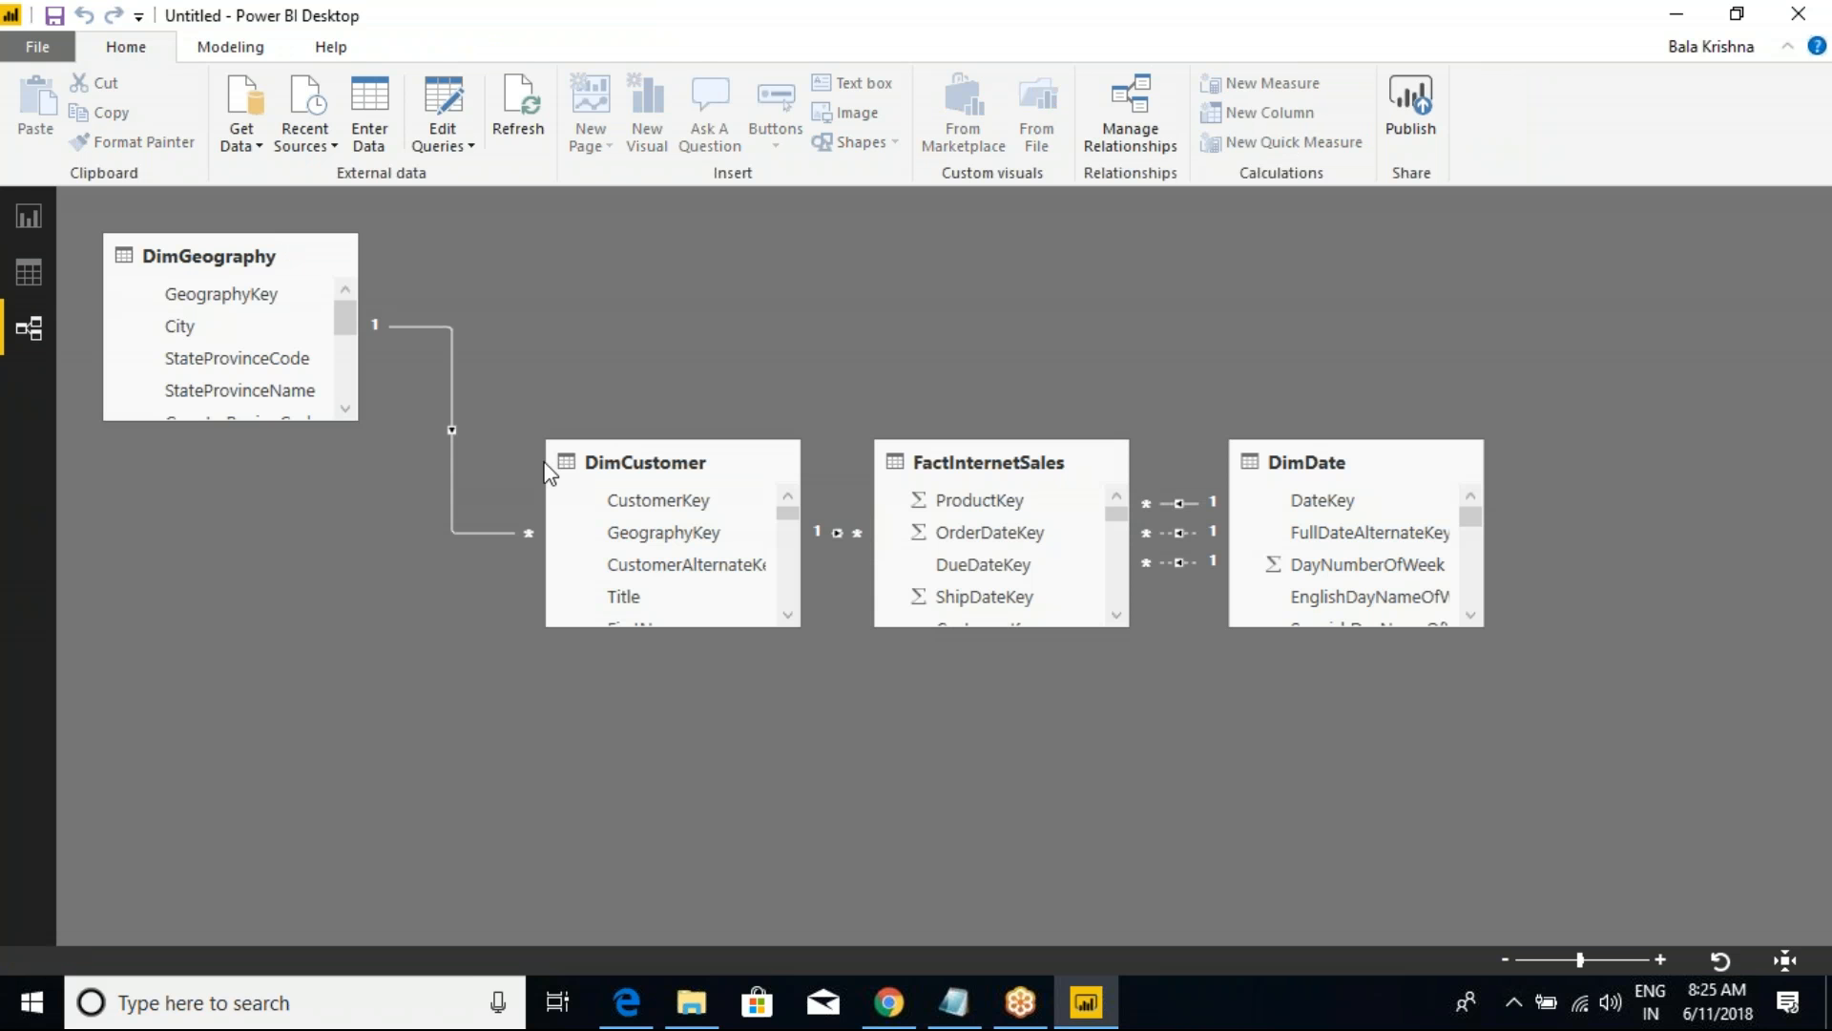
pyautogui.hotkey('ctrl', '2')
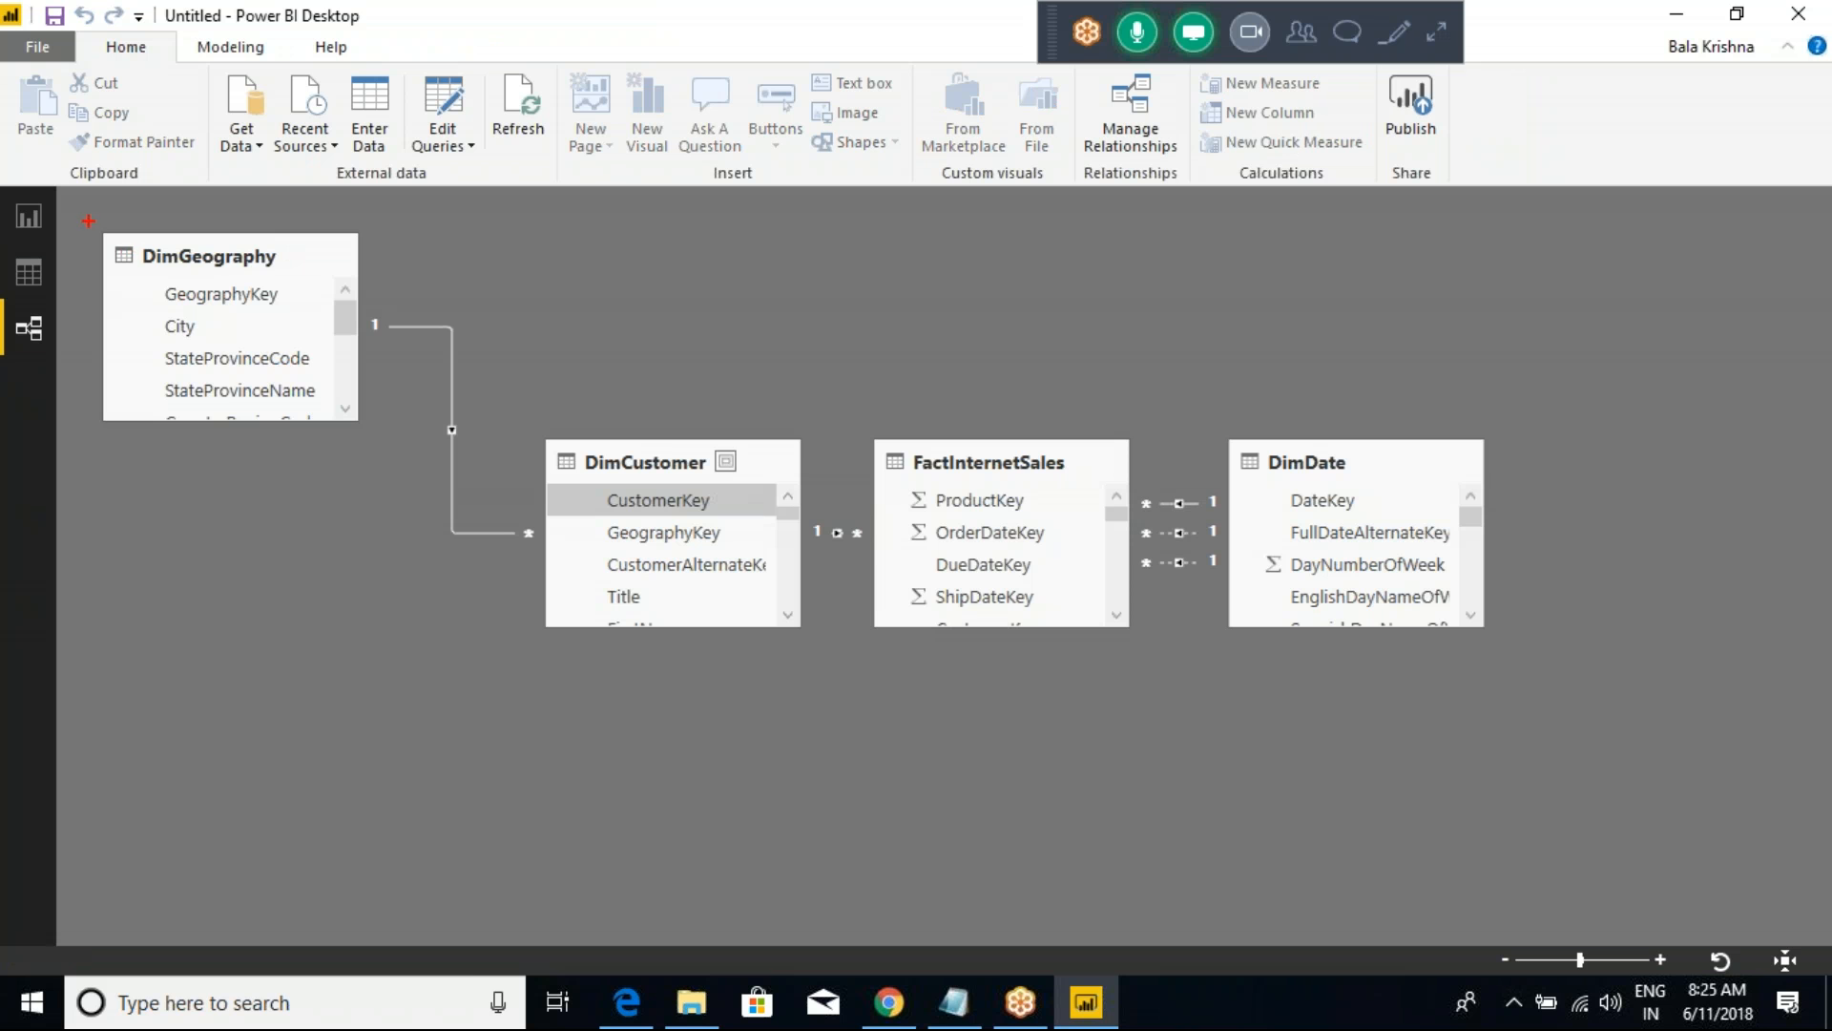
pyautogui.moveTo(74, 197)
pyautogui.mouseDown()
pyautogui.moveTo(1014, 611)
pyautogui.moveTo(1604, 809)
pyautogui.mouseUp()
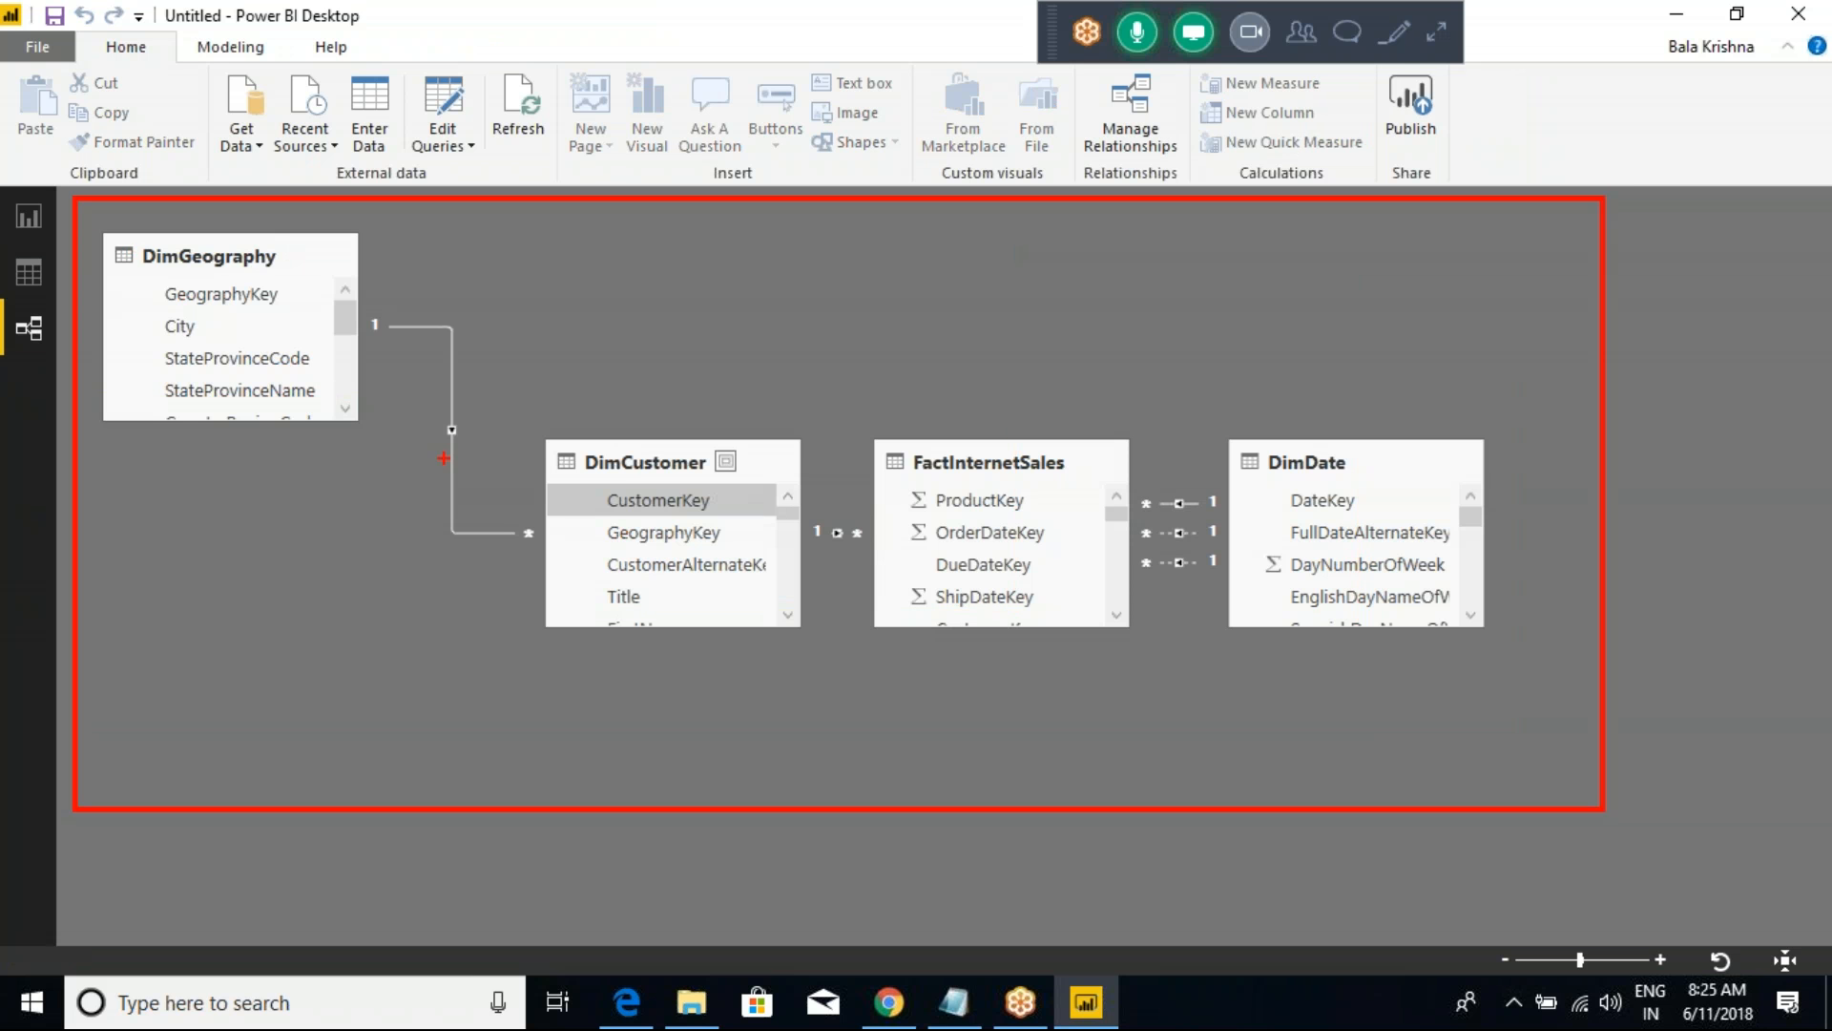
pyautogui.moveTo(256, 417); pyautogui.dragTo(397, 296)
pyautogui.moveTo(585, 525); pyautogui.dragTo(703, 420)
pyautogui.moveTo(867, 553); pyautogui.dragTo(1016, 461)
pyautogui.moveTo(1272, 609); pyautogui.dragTo(1327, 450)
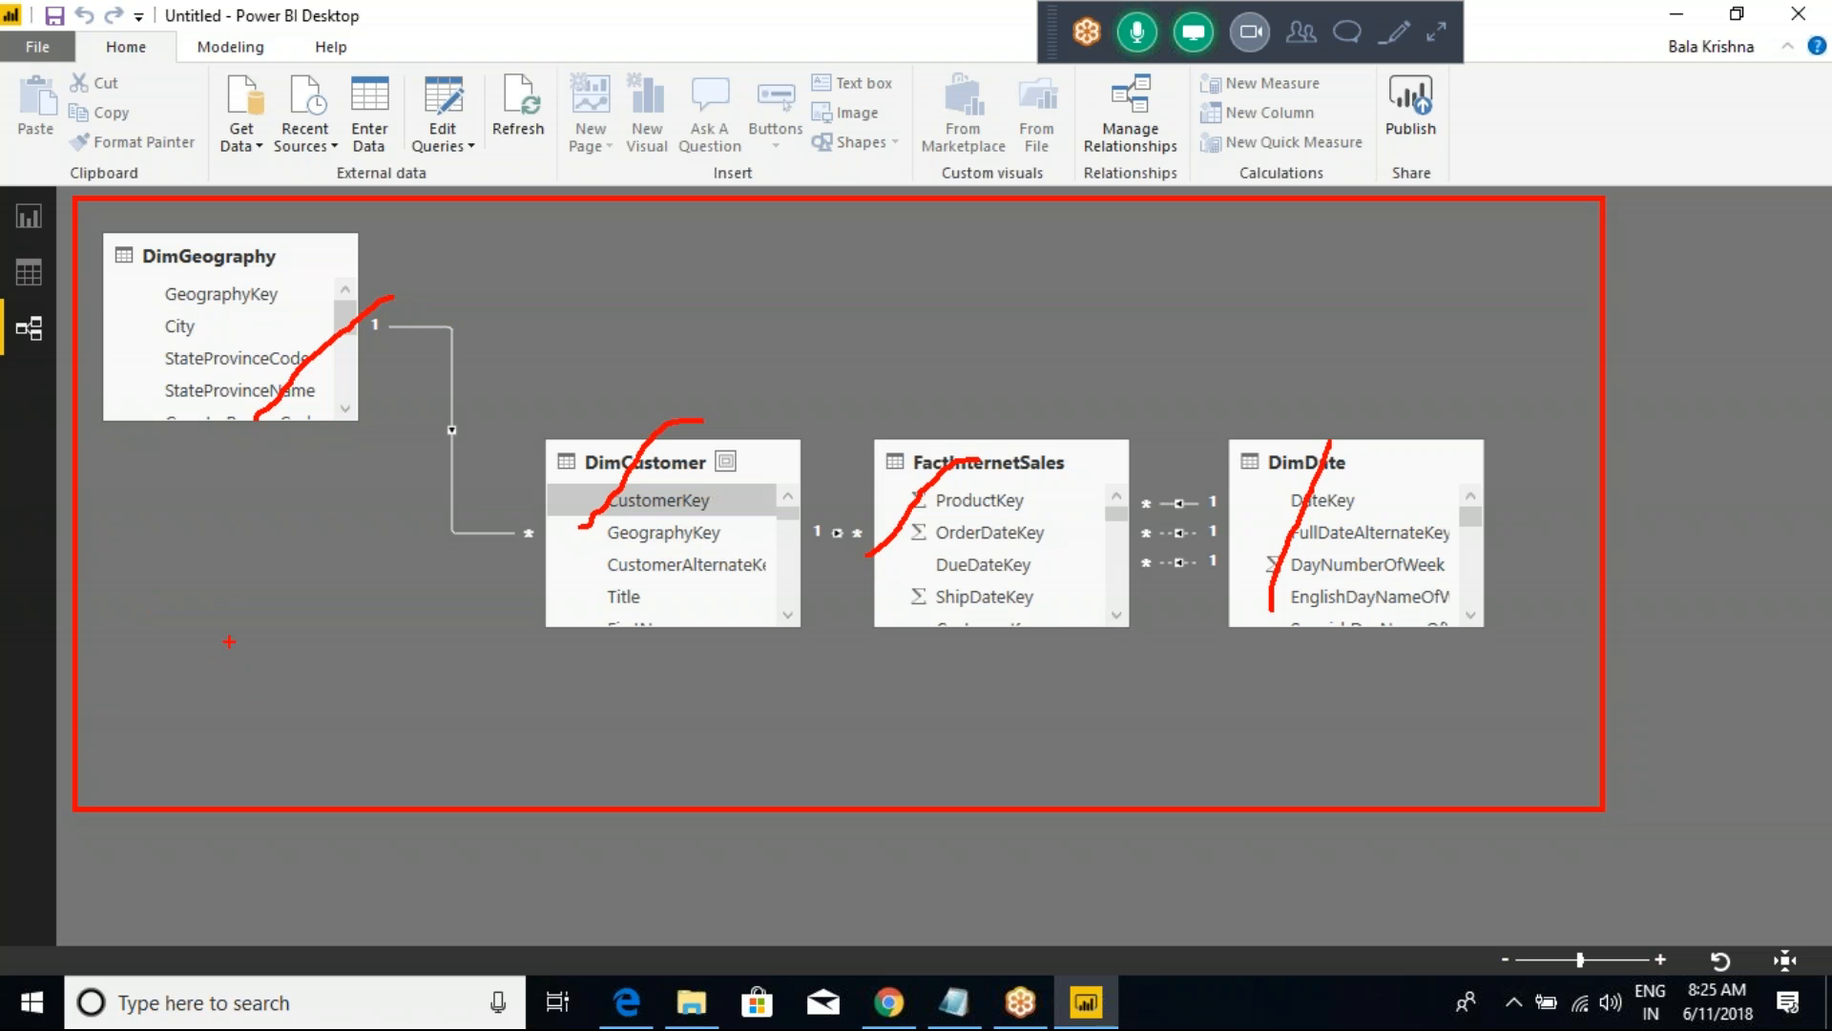
pyautogui.moveTo(256, 680)
pyautogui.mouseDown()
pyautogui.moveTo(229, 689)
pyautogui.moveTo(241, 746)
pyautogui.mouseUp()
pyautogui.press('Escape')
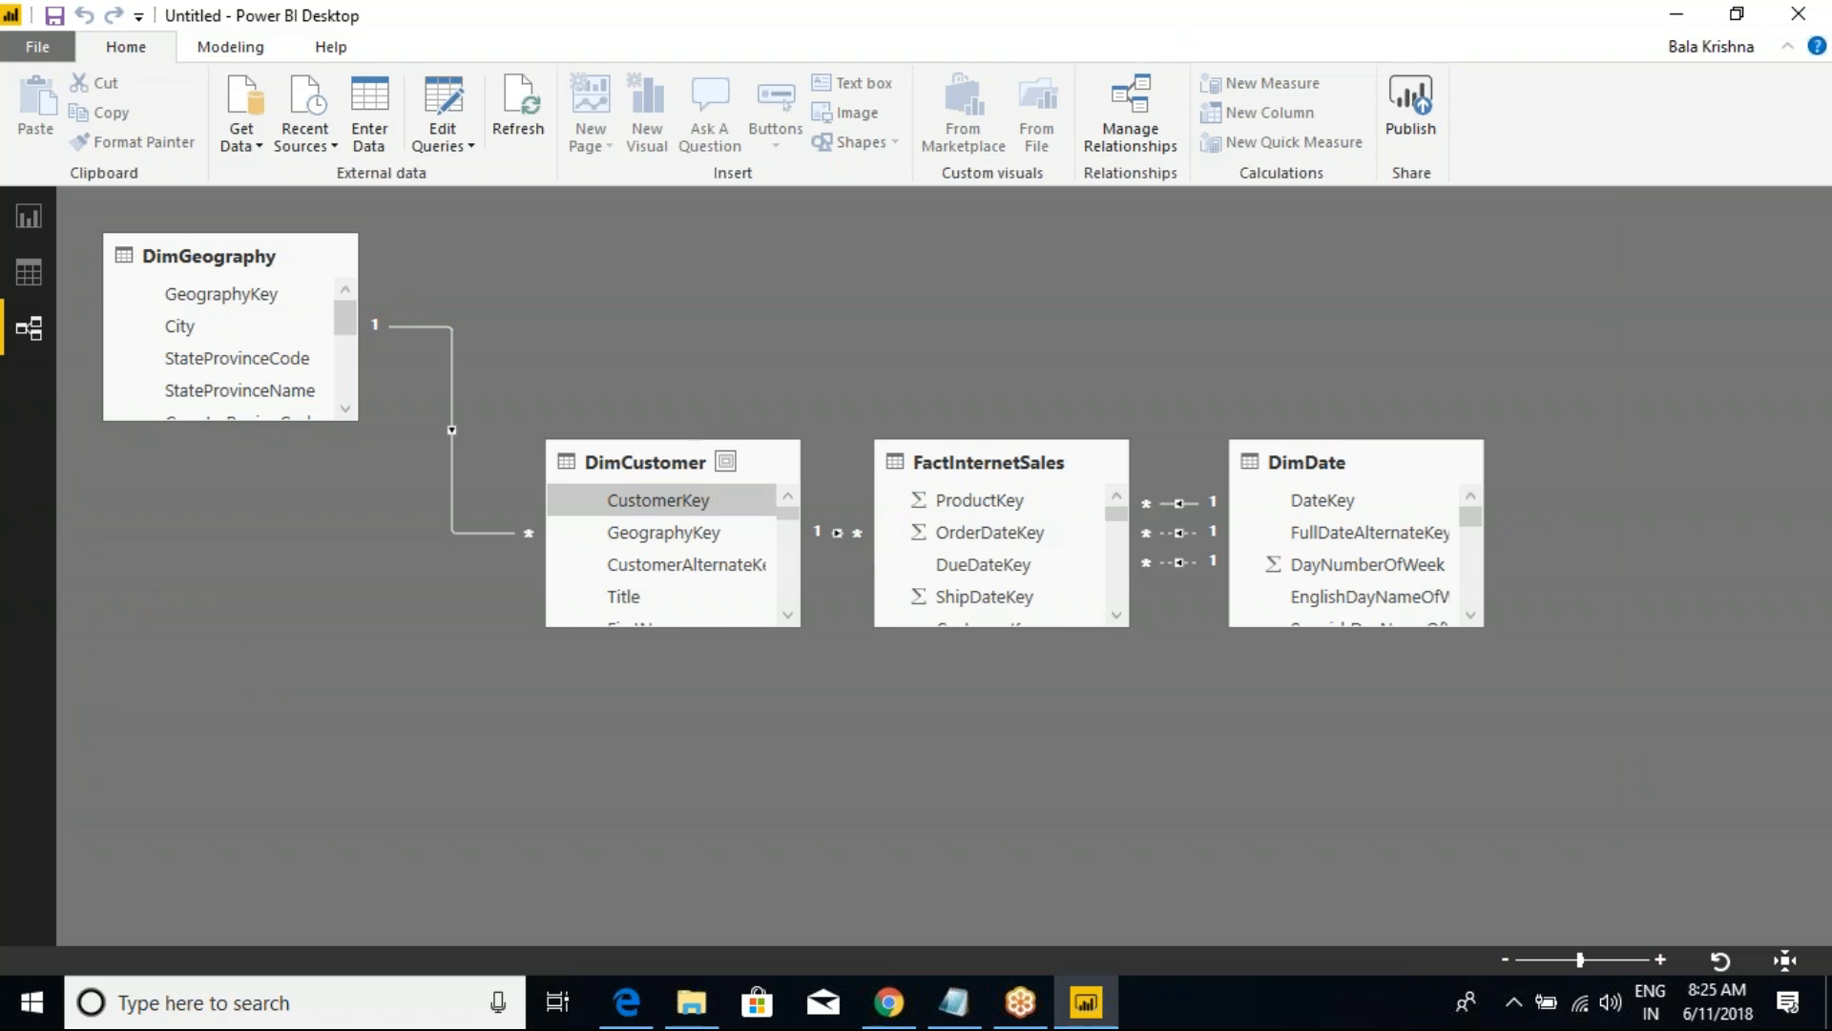
# Step: Switch to Notepad to review the SSAS Tabular Model section of the class notes, and return to Power BI Desktop
pyautogui.hotkey('alt', 'Tab')
pyautogui.click(594, 331)
pyautogui.moveTo(14, 240); pyautogui.dragTo(523, 225)
pyautogui.click(522, 225)
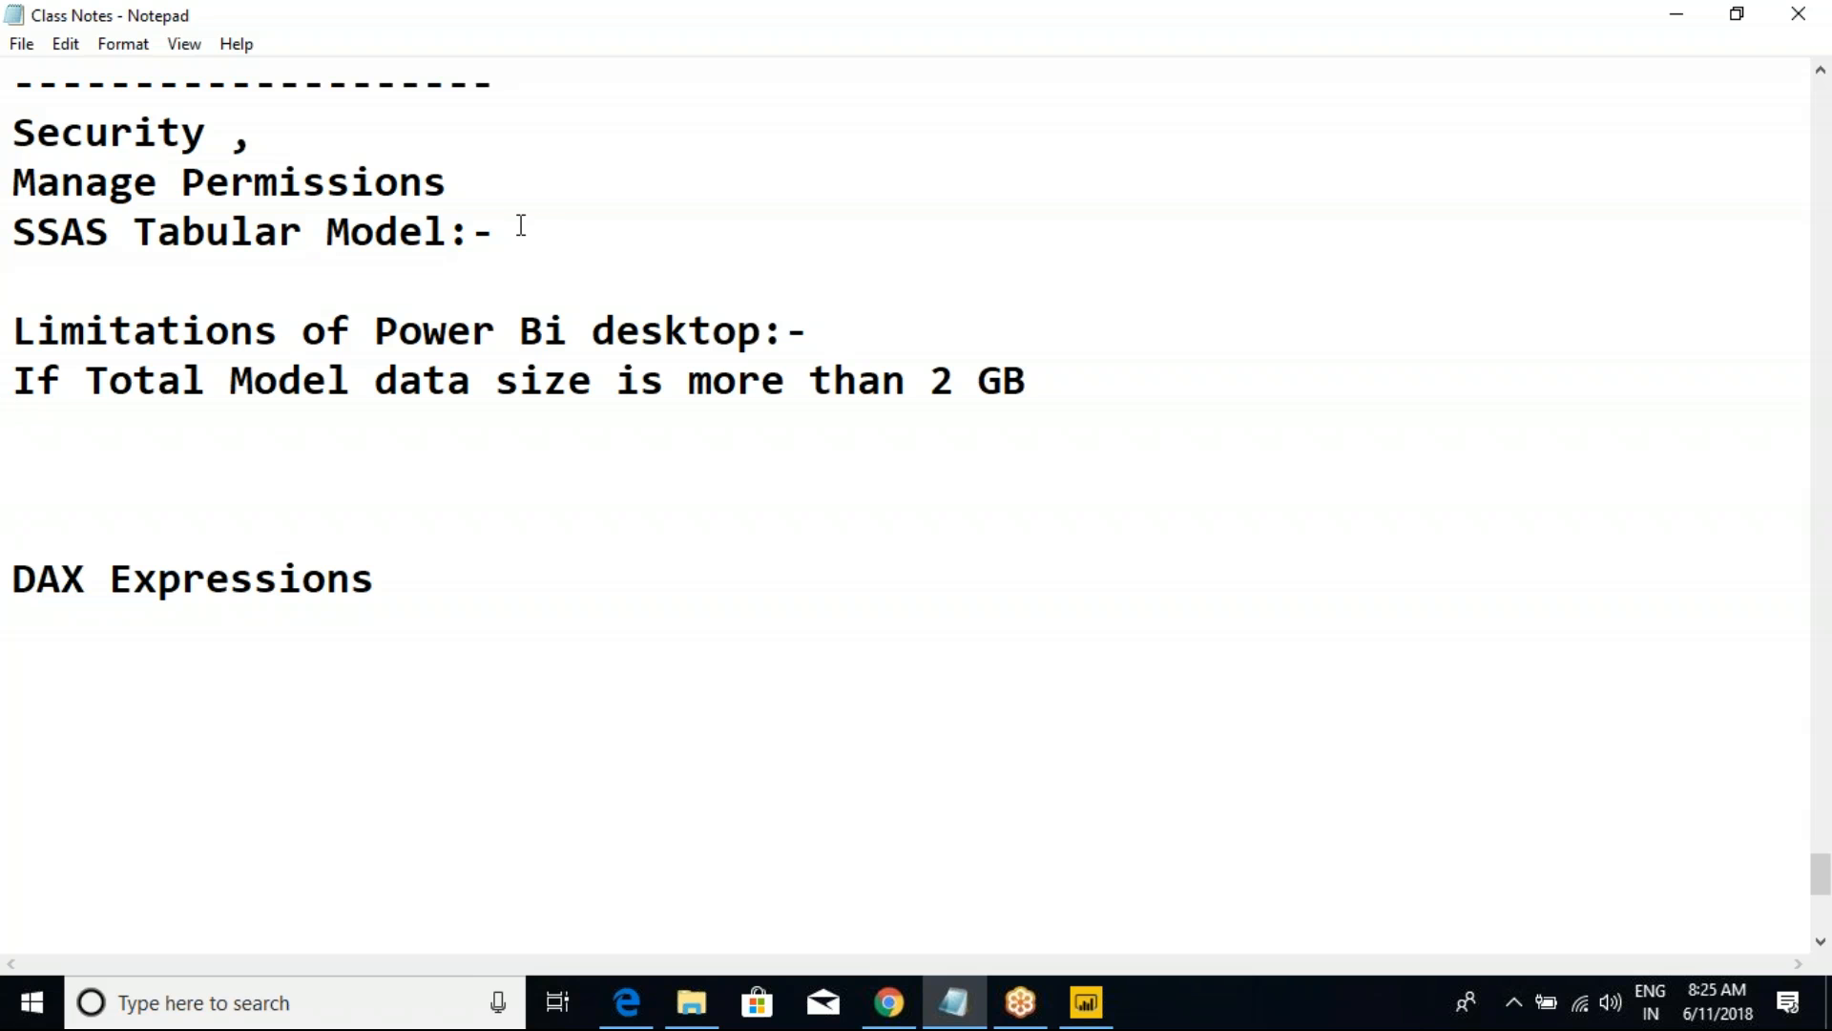
pyautogui.moveTo(15, 237); pyautogui.dragTo(515, 218)
pyautogui.click(515, 219)
pyautogui.moveTo(14, 234); pyautogui.dragTo(525, 231)
pyautogui.click(529, 231)
pyautogui.moveTo(13, 232); pyautogui.dragTo(532, 233)
pyautogui.click(531, 233)
pyautogui.moveTo(12, 232); pyautogui.dragTo(569, 474)
pyautogui.click(569, 474)
pyautogui.moveTo(12, 232); pyautogui.dragTo(731, 408)
pyautogui.click(732, 408)
pyautogui.click(1088, 1000)
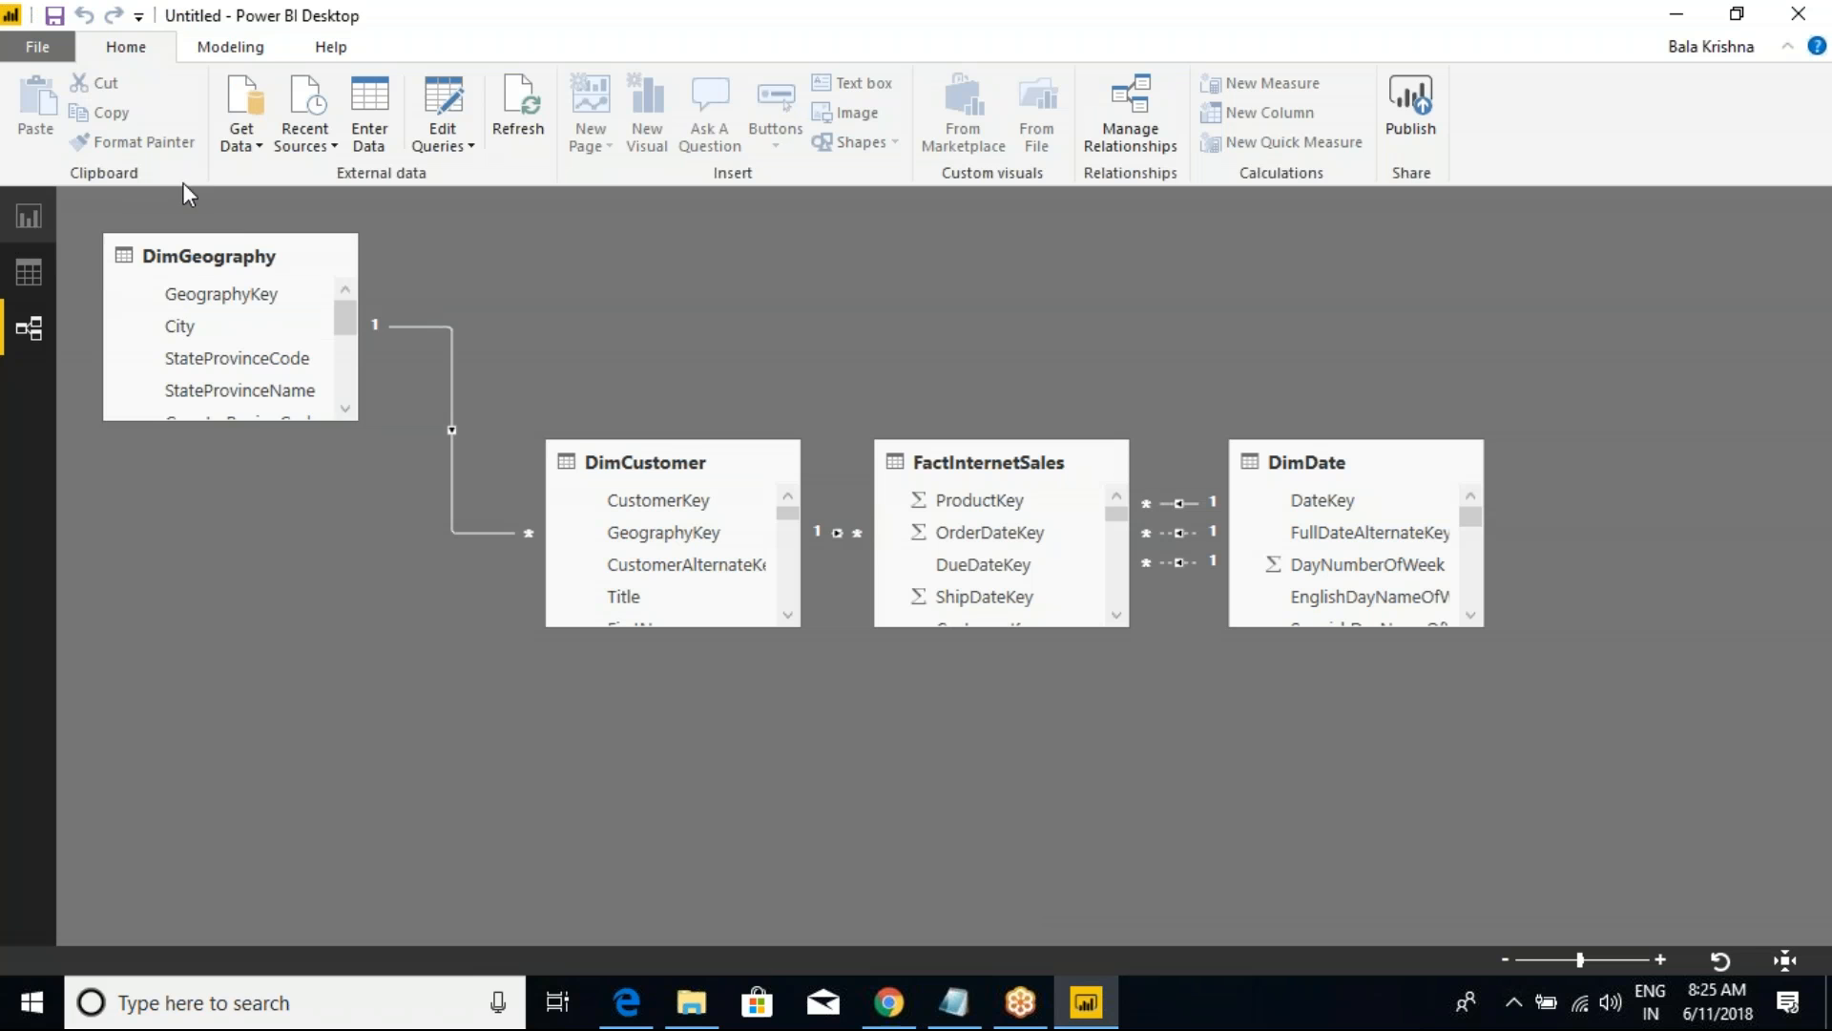
pyautogui.click(241, 124)
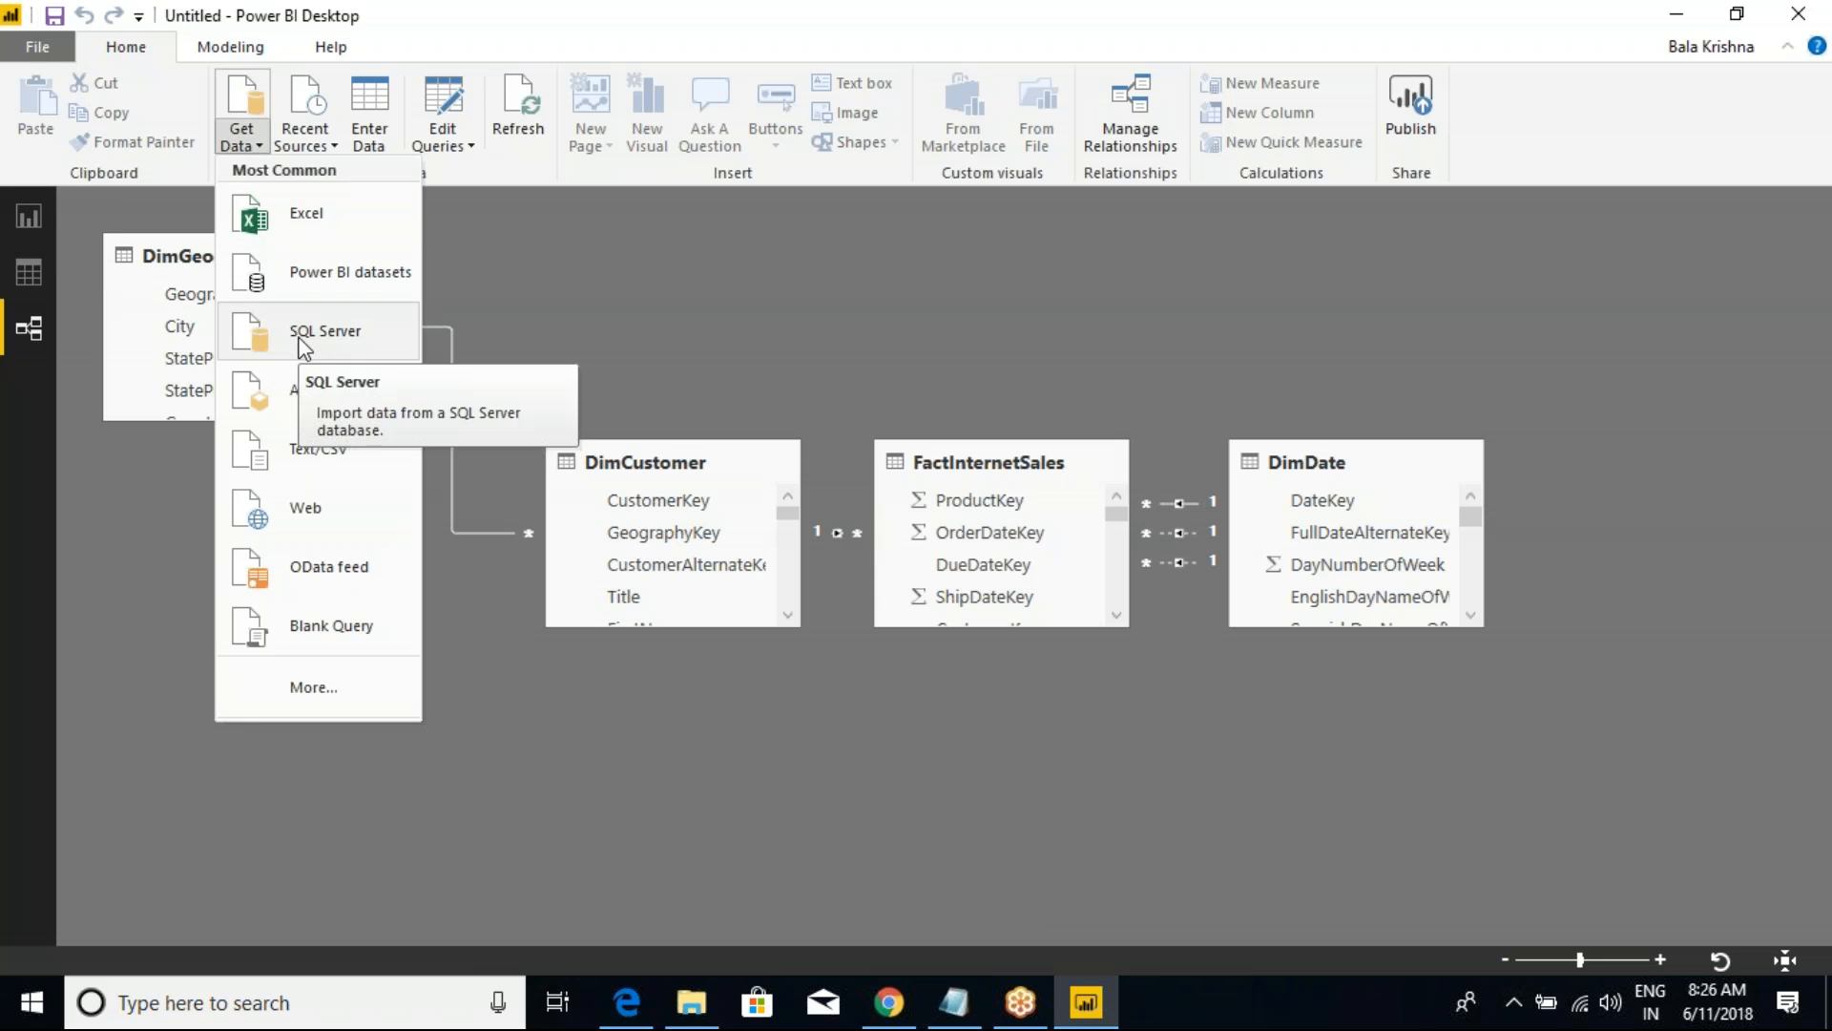
pyautogui.click(336, 396)
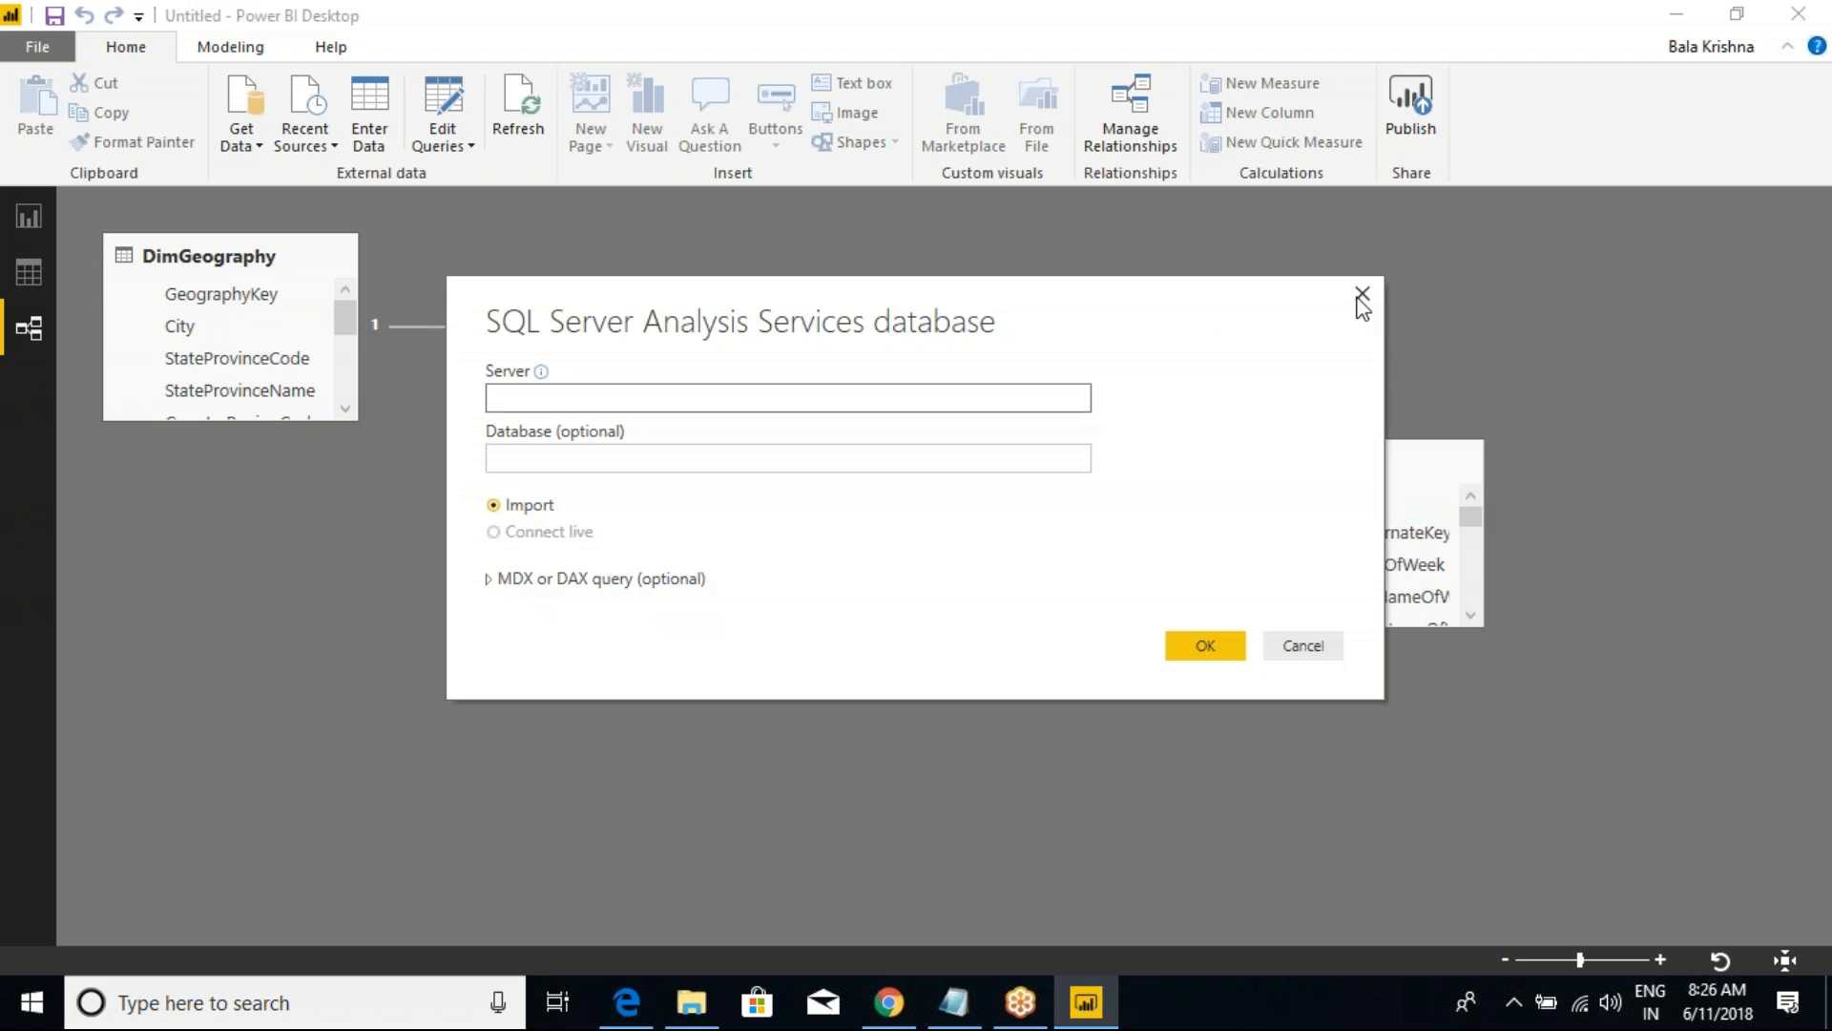
pyautogui.click(1359, 297)
# Step: Connect to the Analysis Services server nivrutha in Import mode
pyautogui.click(241, 119)
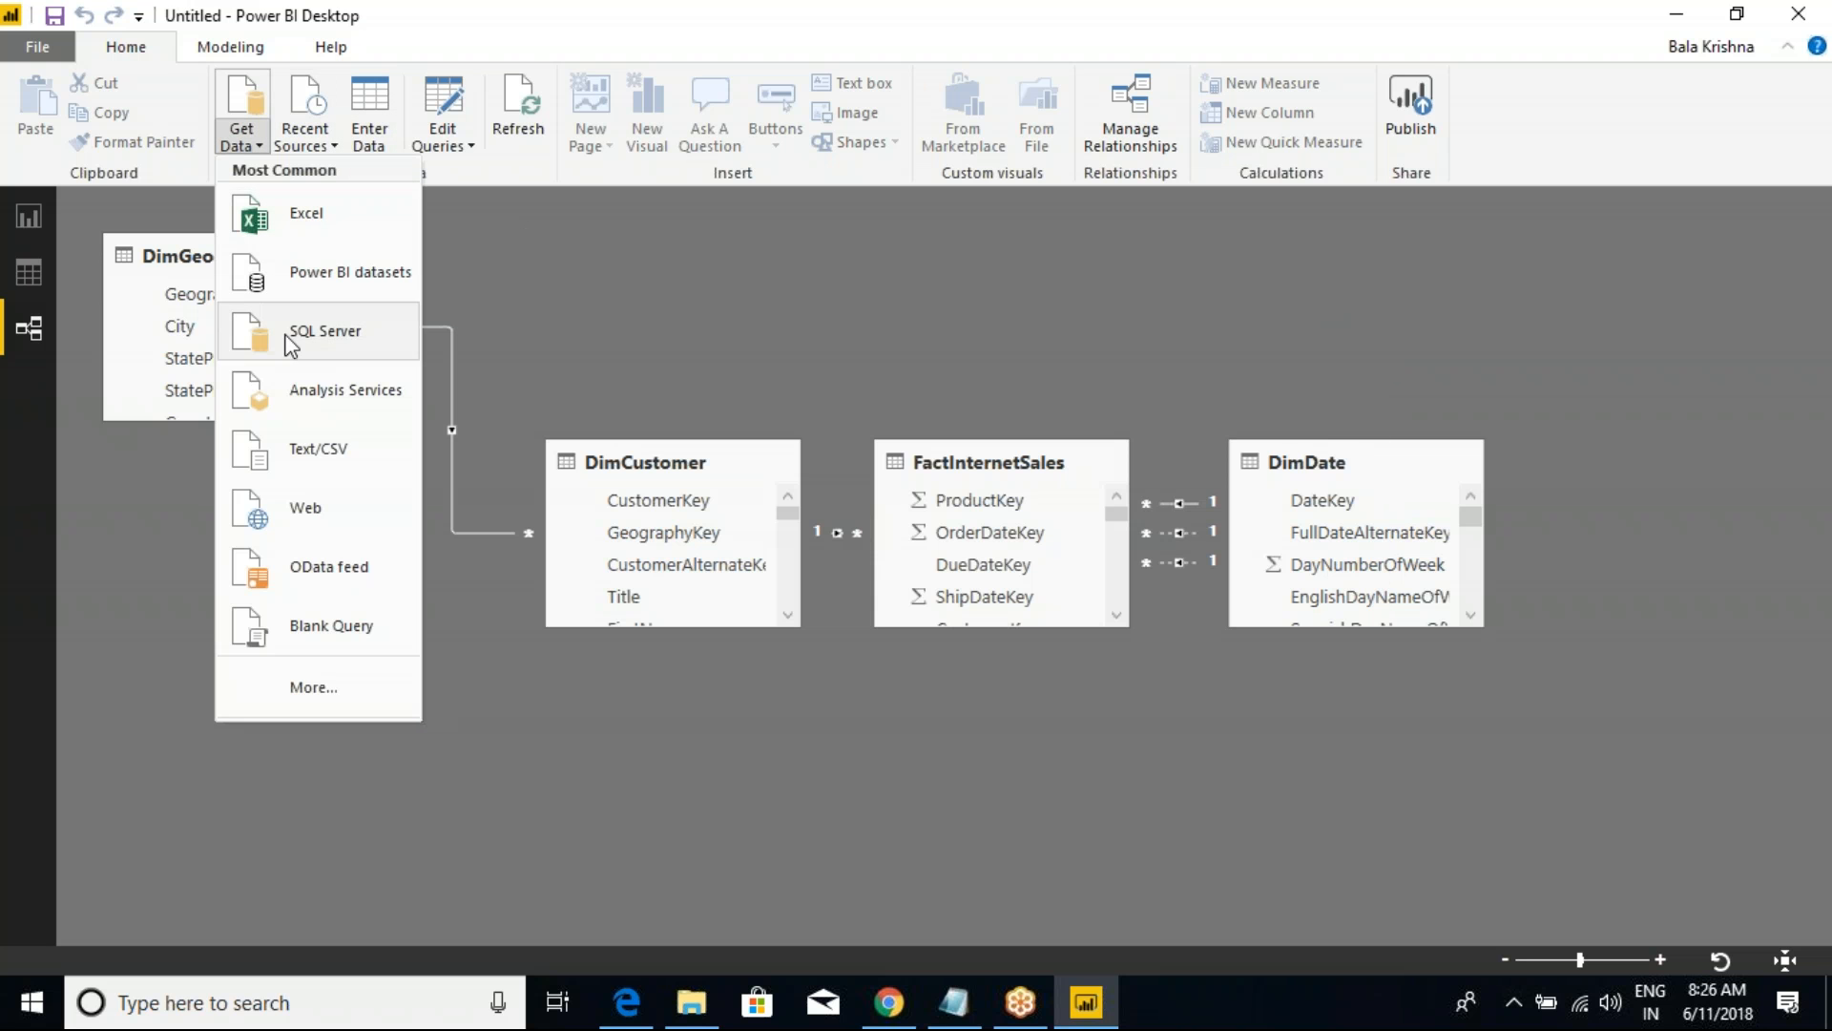
pyautogui.click(333, 395)
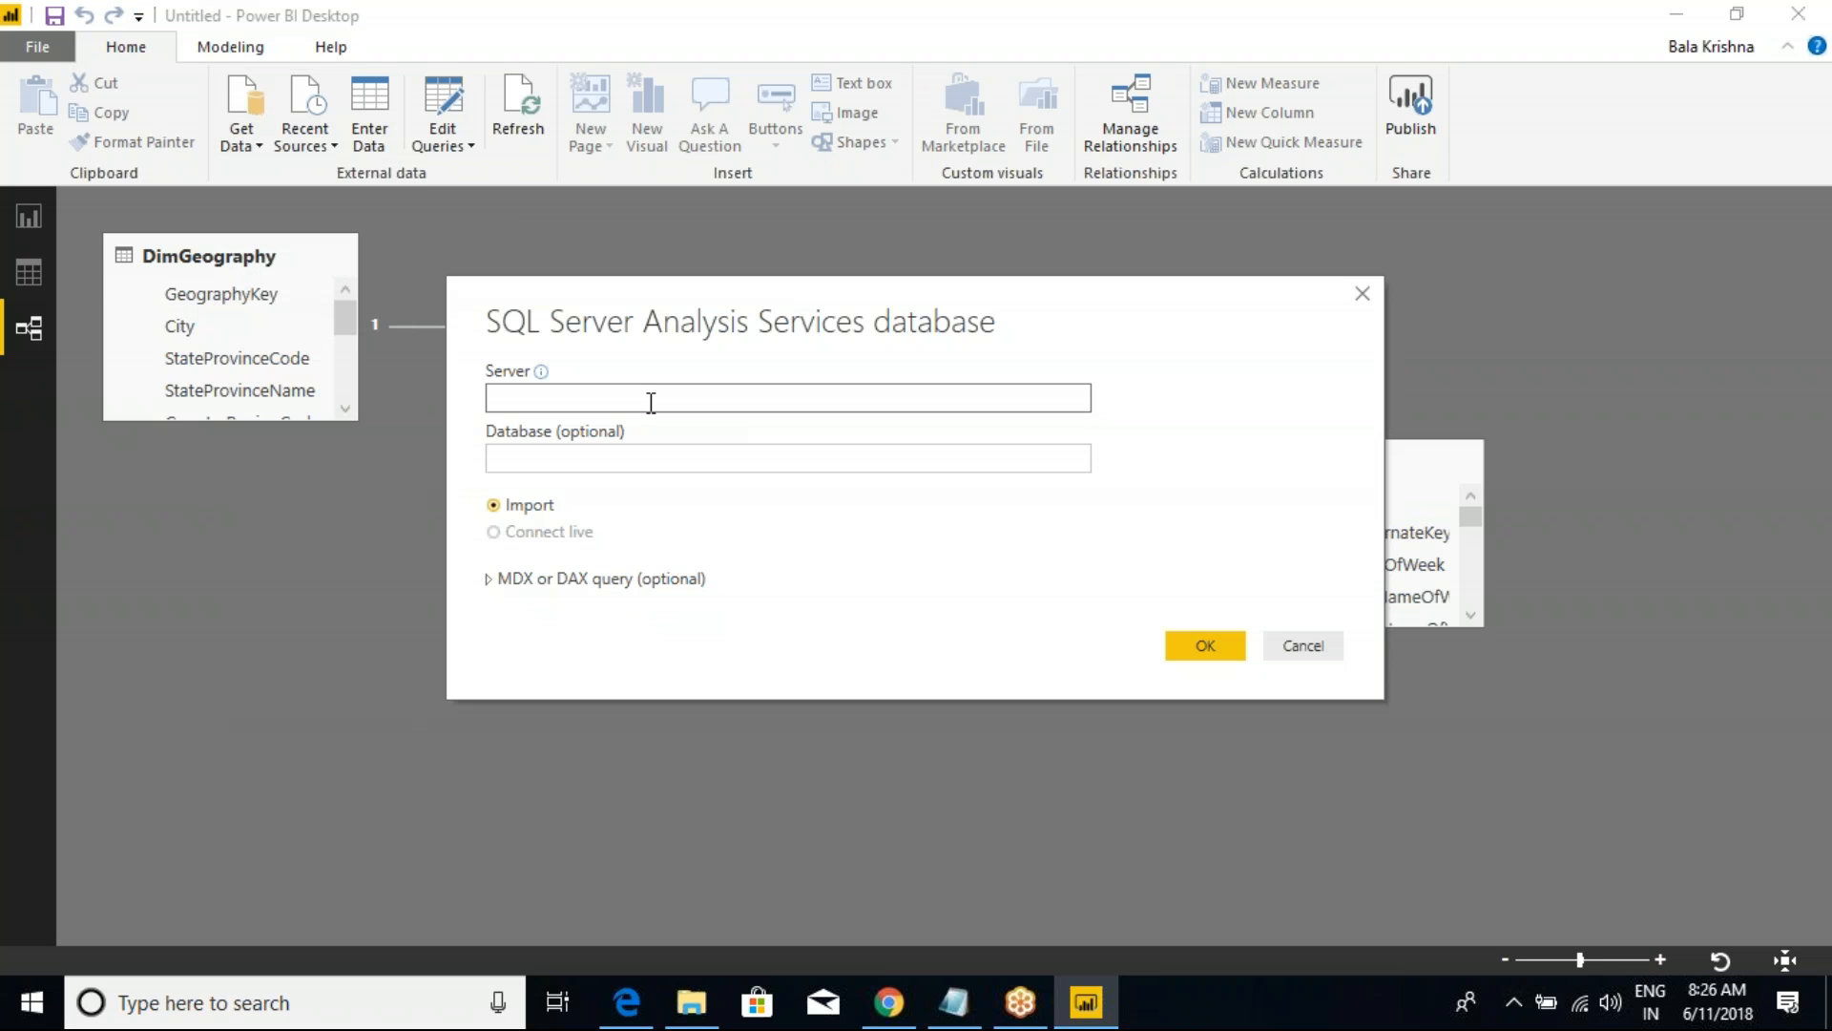
pyautogui.write('nivrutha')
pyautogui.click(1228, 649)
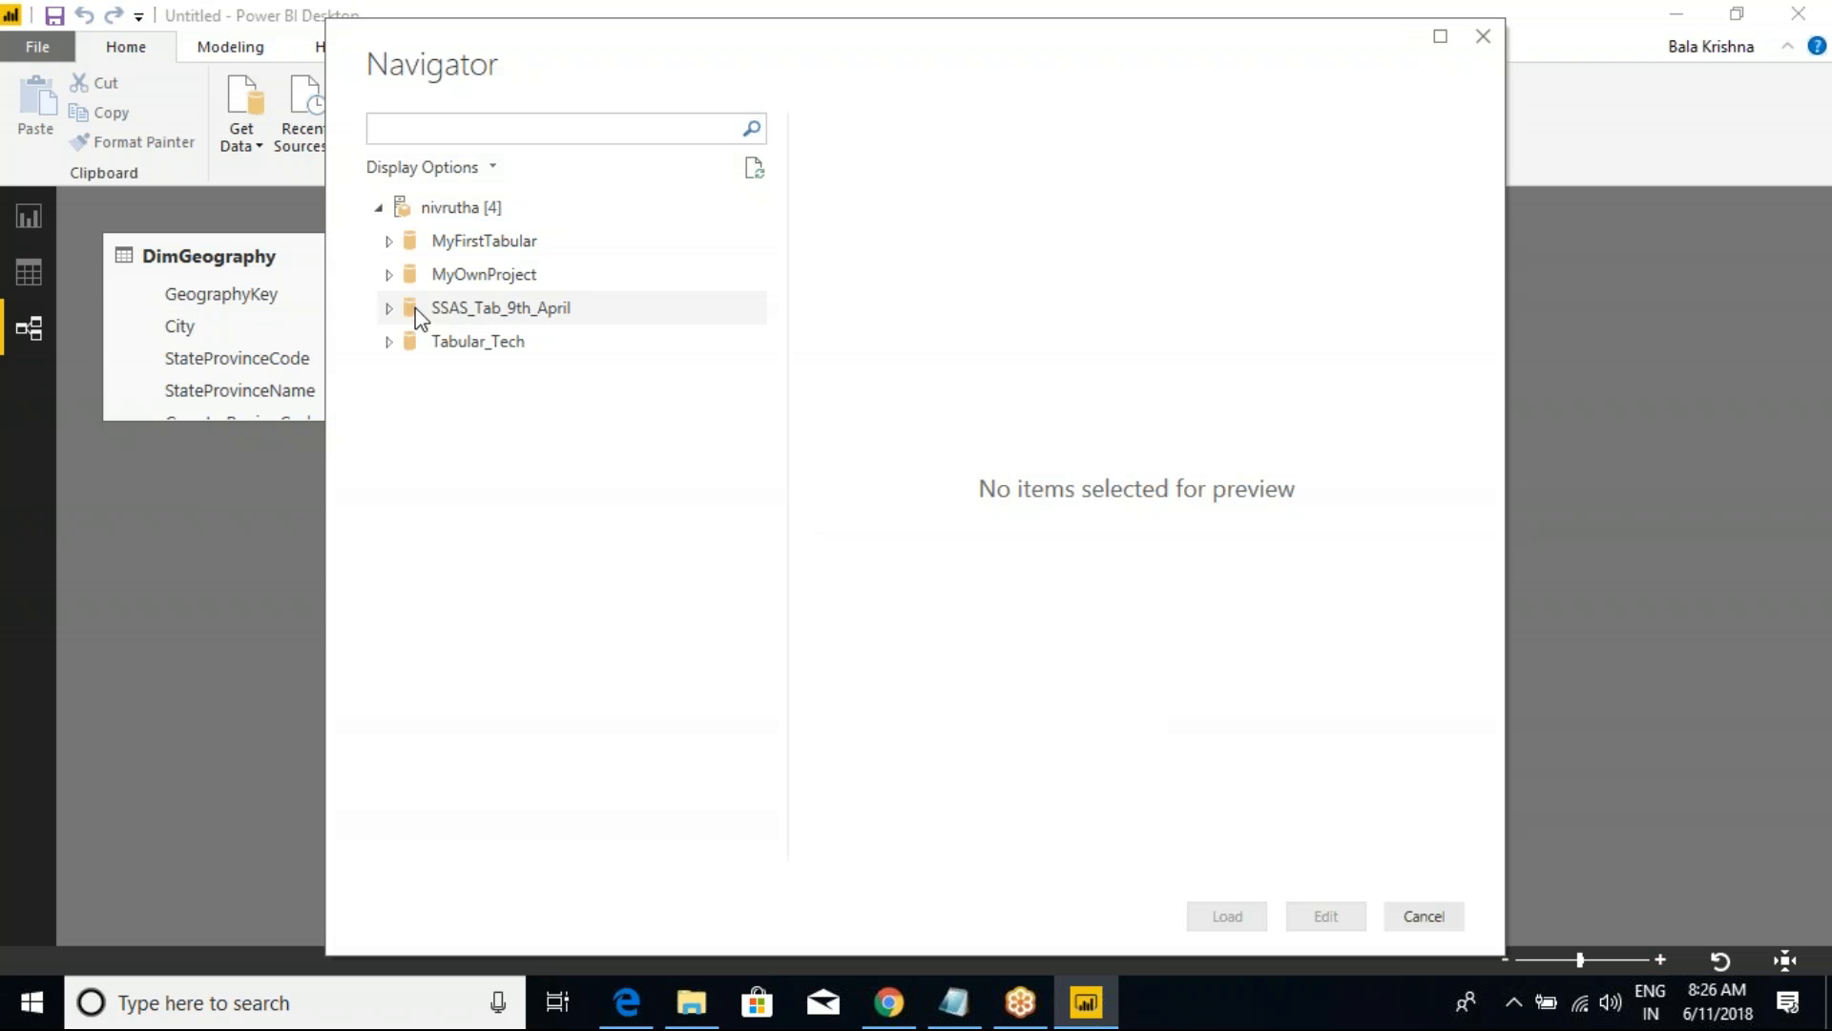
# Step: Expand the SSAS_Tab_9th_April and Tabular_Tech databases in the Navigator to list their models
pyautogui.click(397, 312)
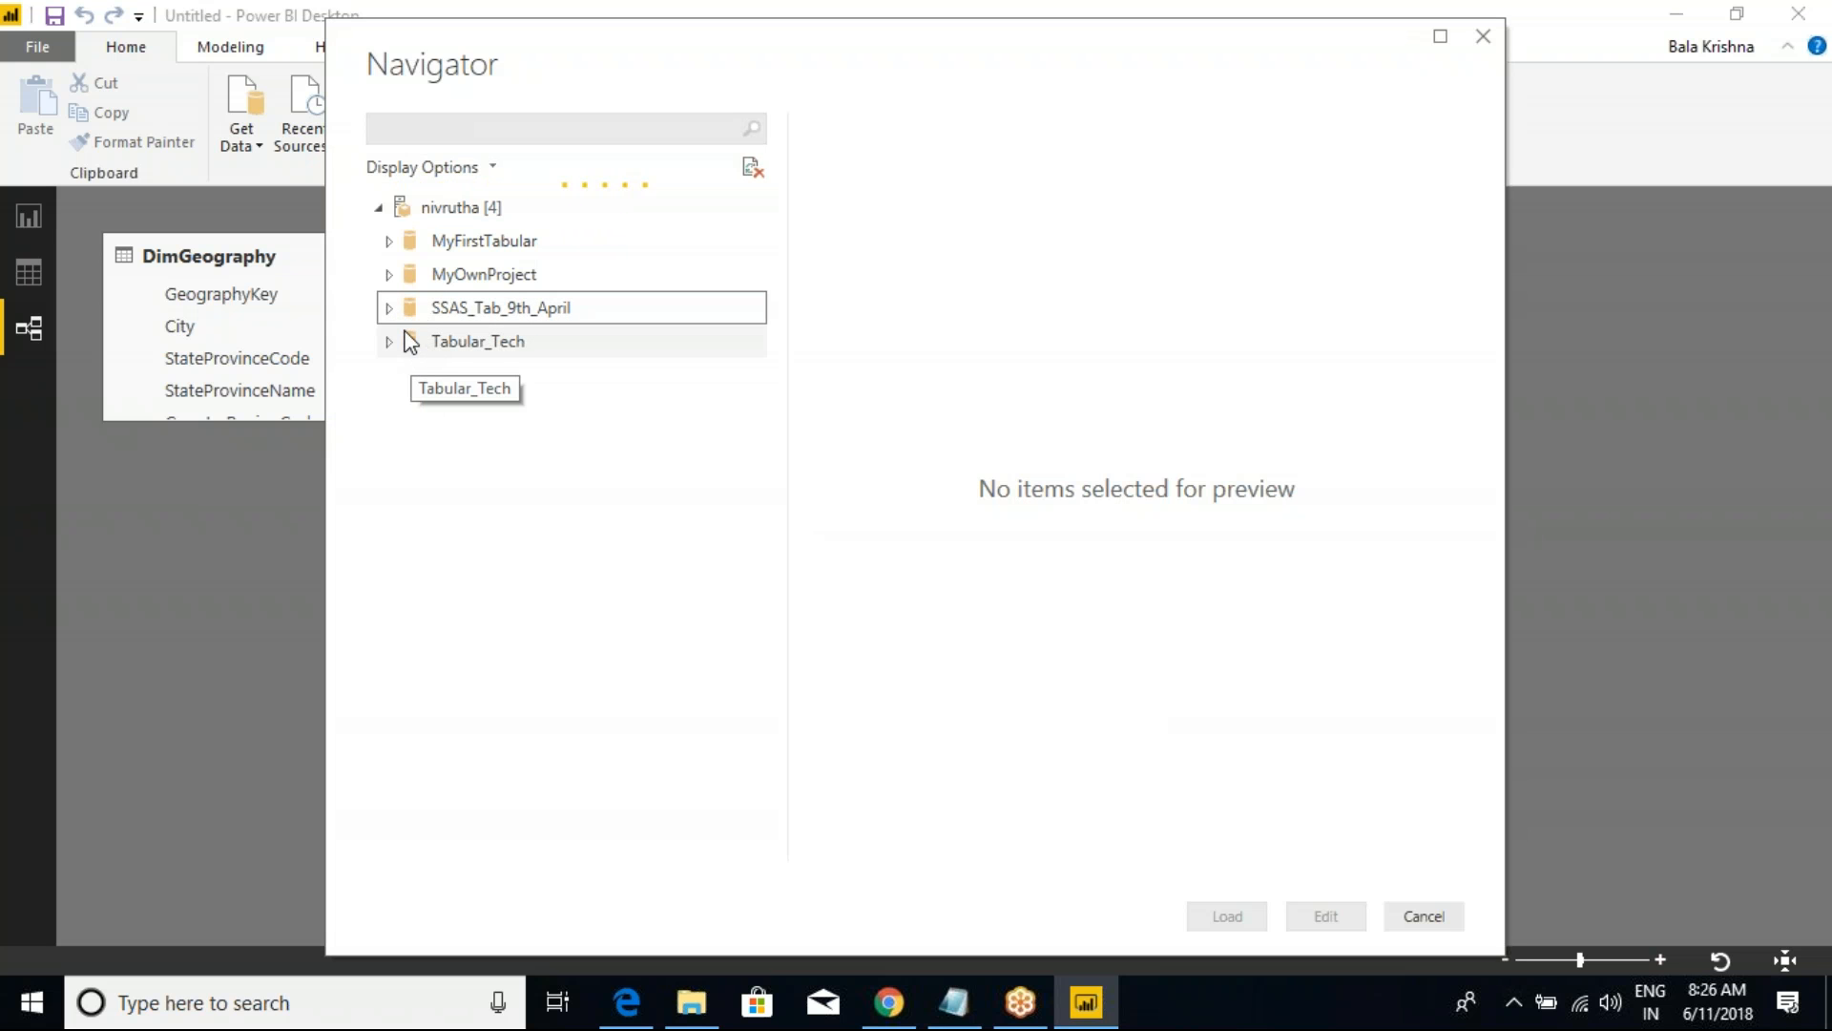
pyautogui.click(388, 376)
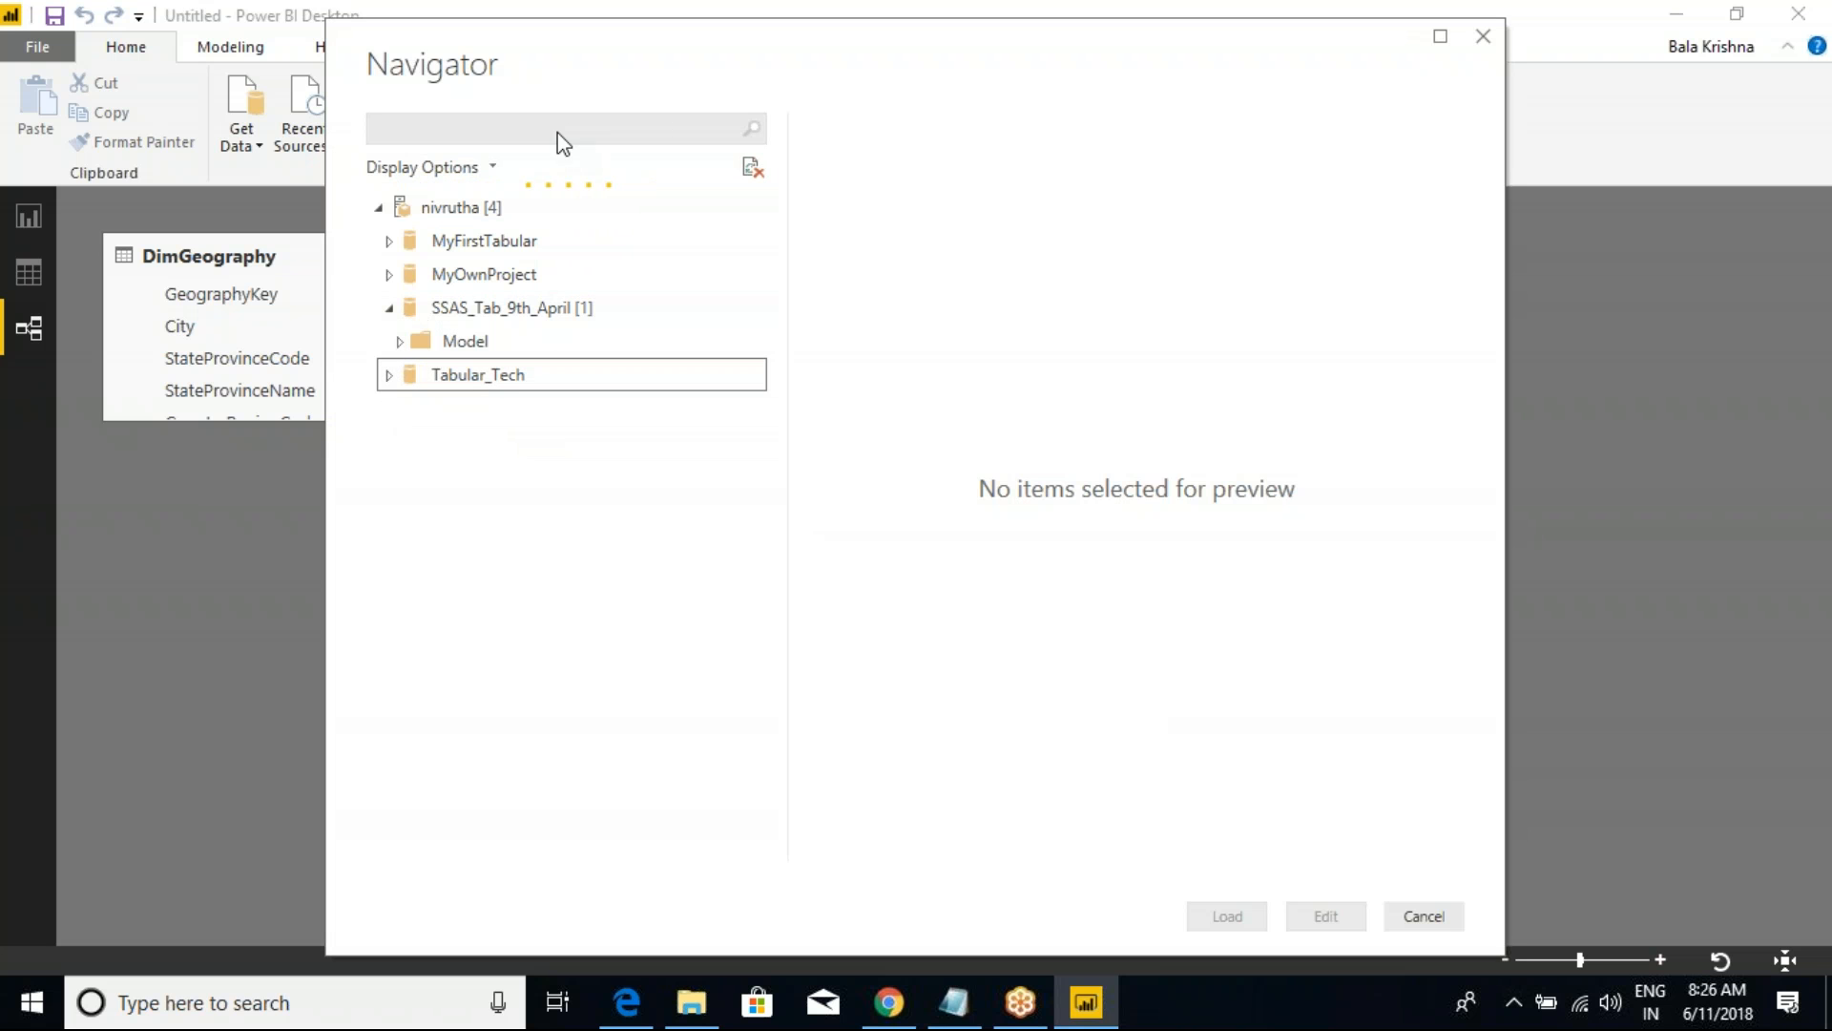
pyautogui.moveTo(604, 55); pyautogui.dragTo(567, 177)
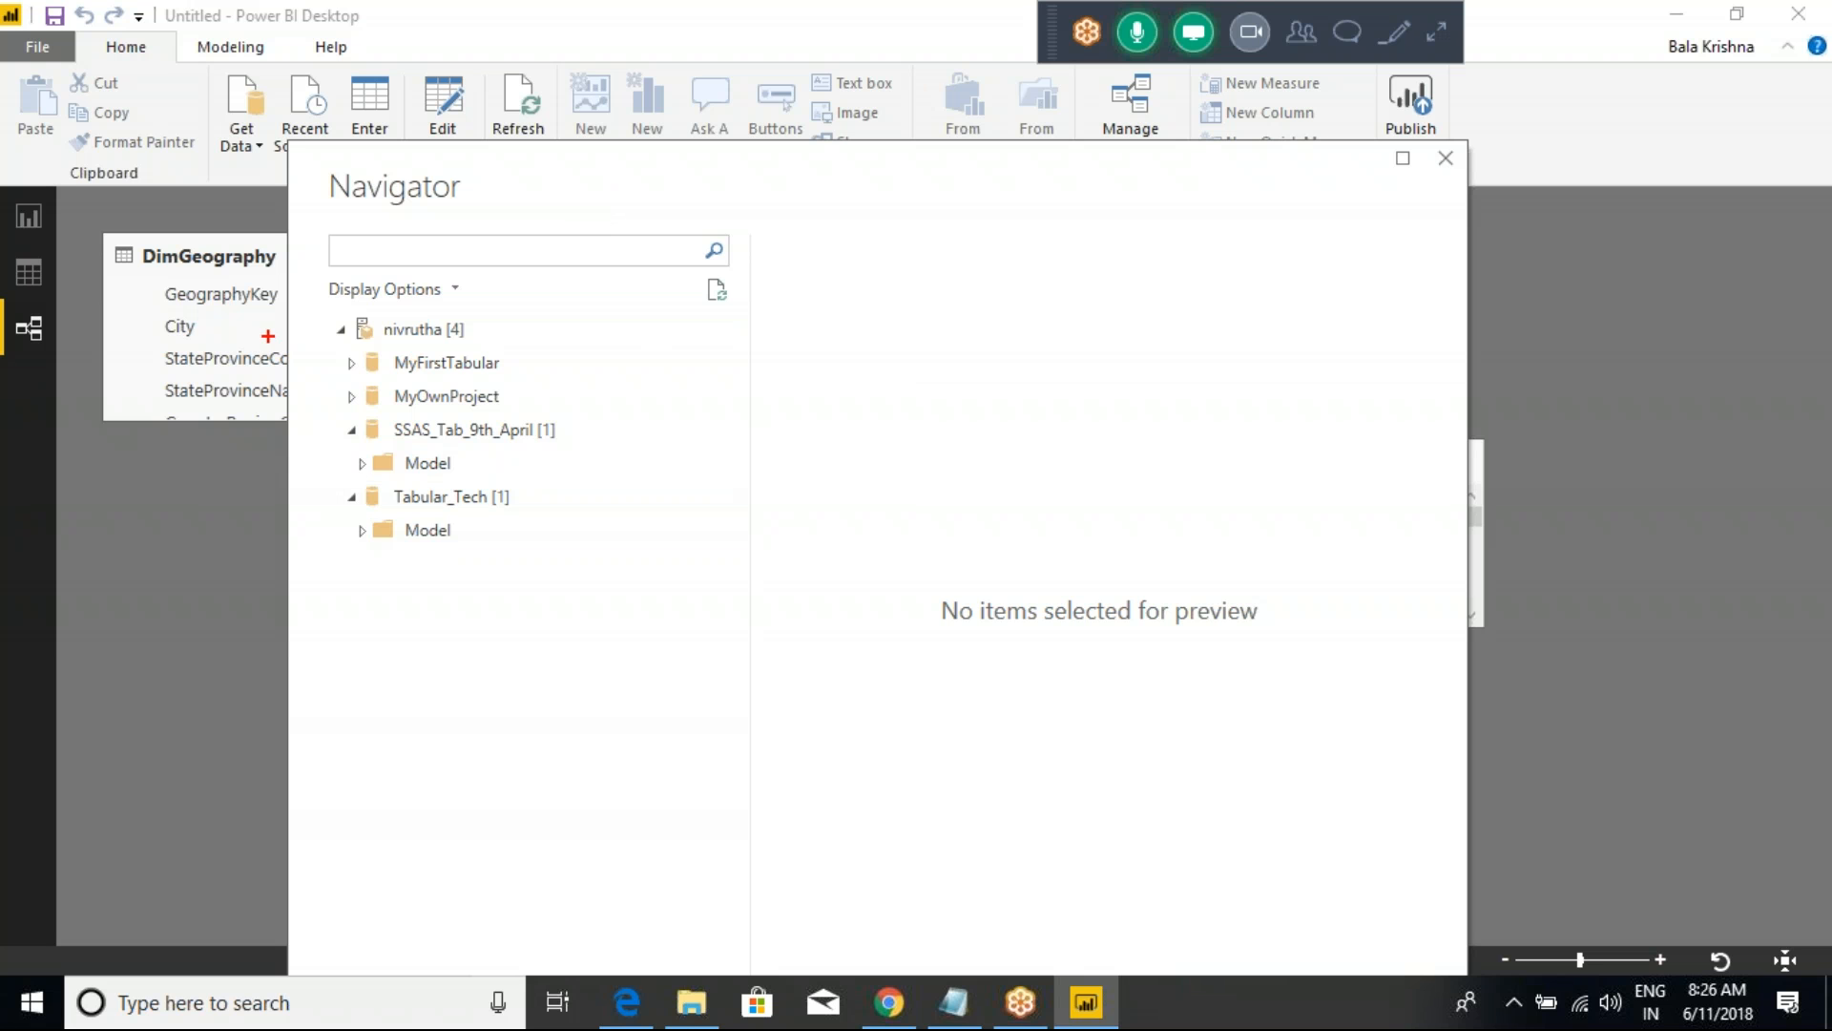
pyautogui.moveTo(289, 317); pyautogui.dragTo(620, 599)
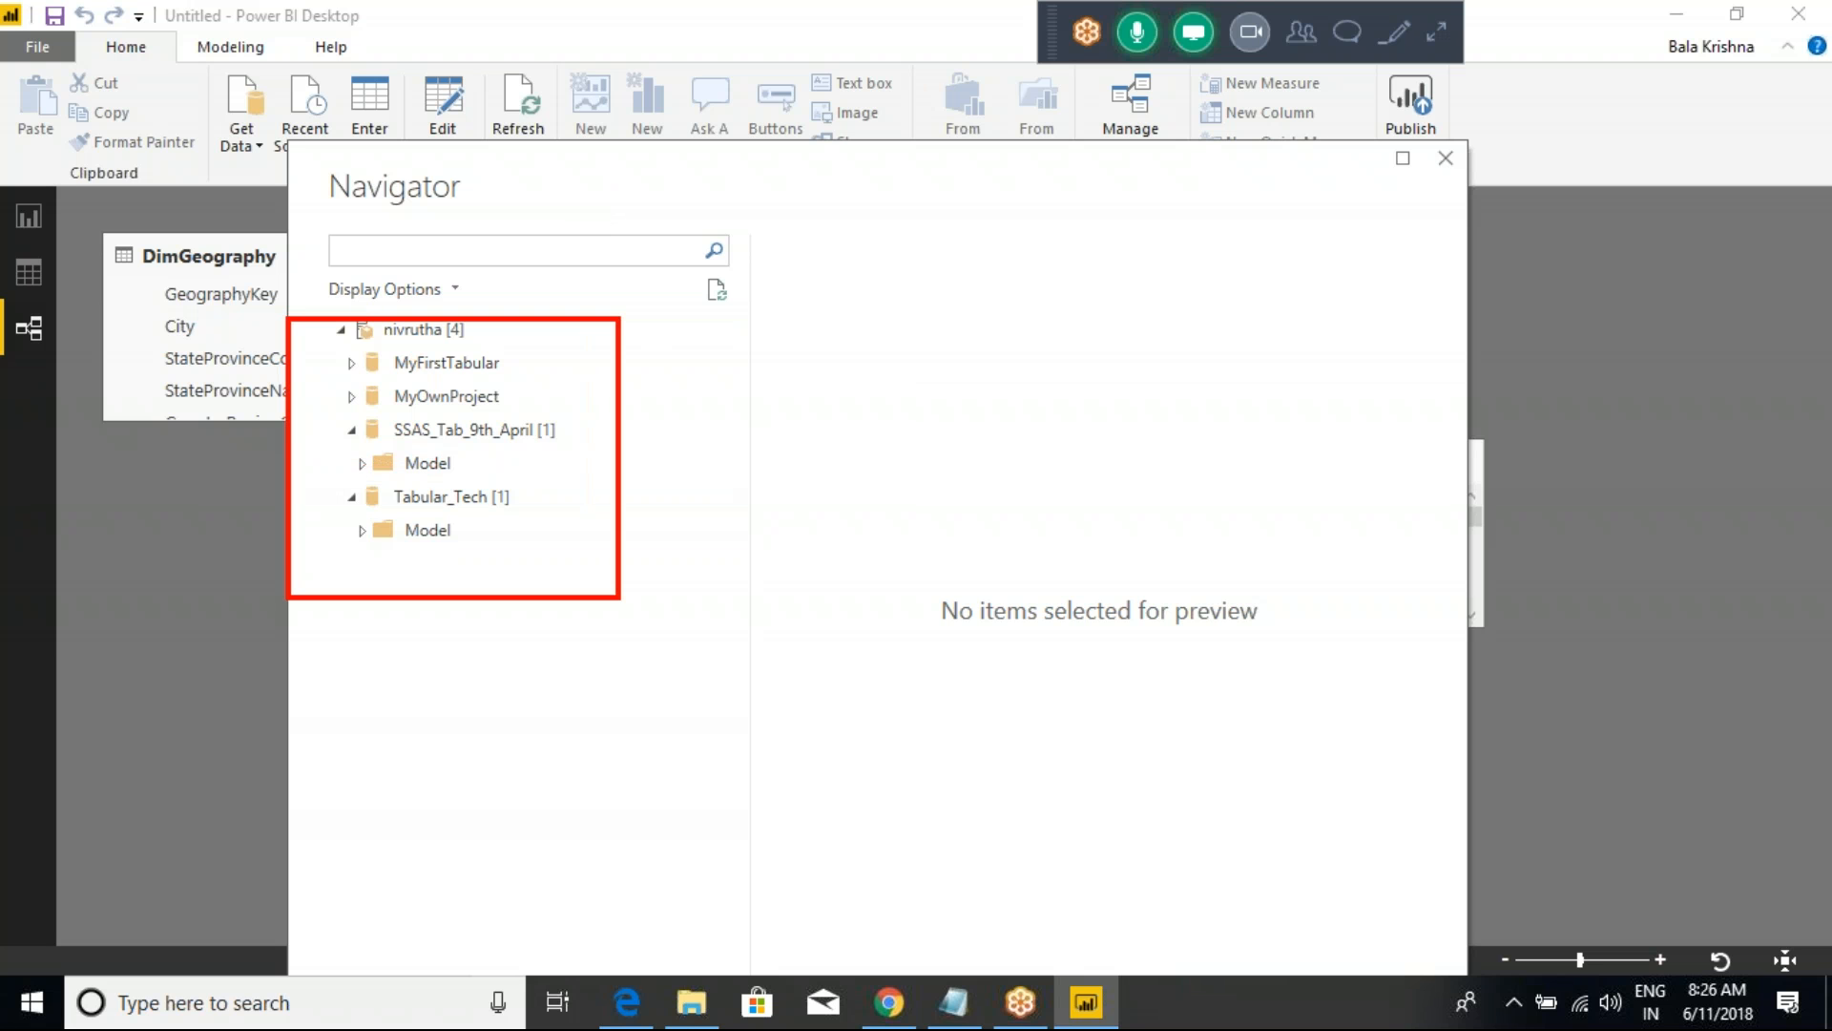
# Step: Dismiss the Navigator without loading anything and switch to Notepad to review the 2 GB limitation of Power BI Desktop
pyautogui.press('Escape')
pyautogui.hotkey('alt', 'Tab')
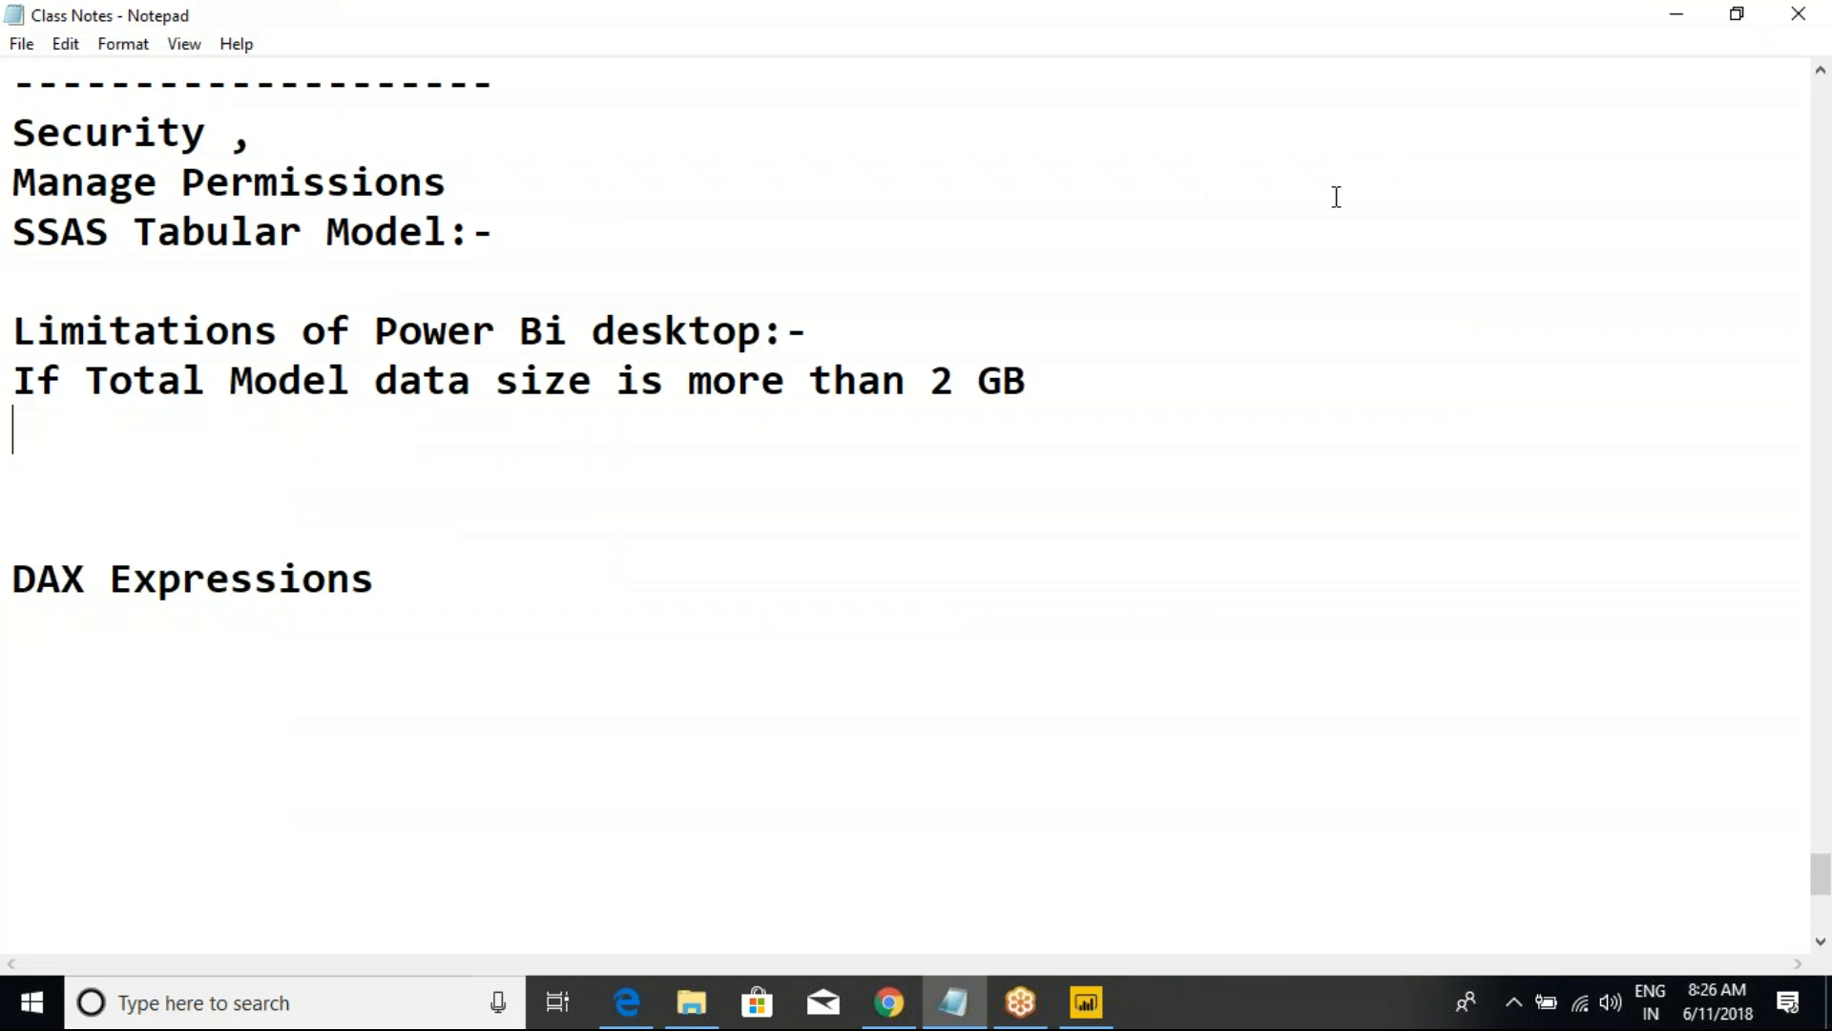
pyautogui.click(668, 381)
# Step: Return to Power BI Desktop and show the report page with the OrderQuantity by EnglishCountryRegionName column chart
pyautogui.click(1086, 1002)
pyautogui.click(244, 143)
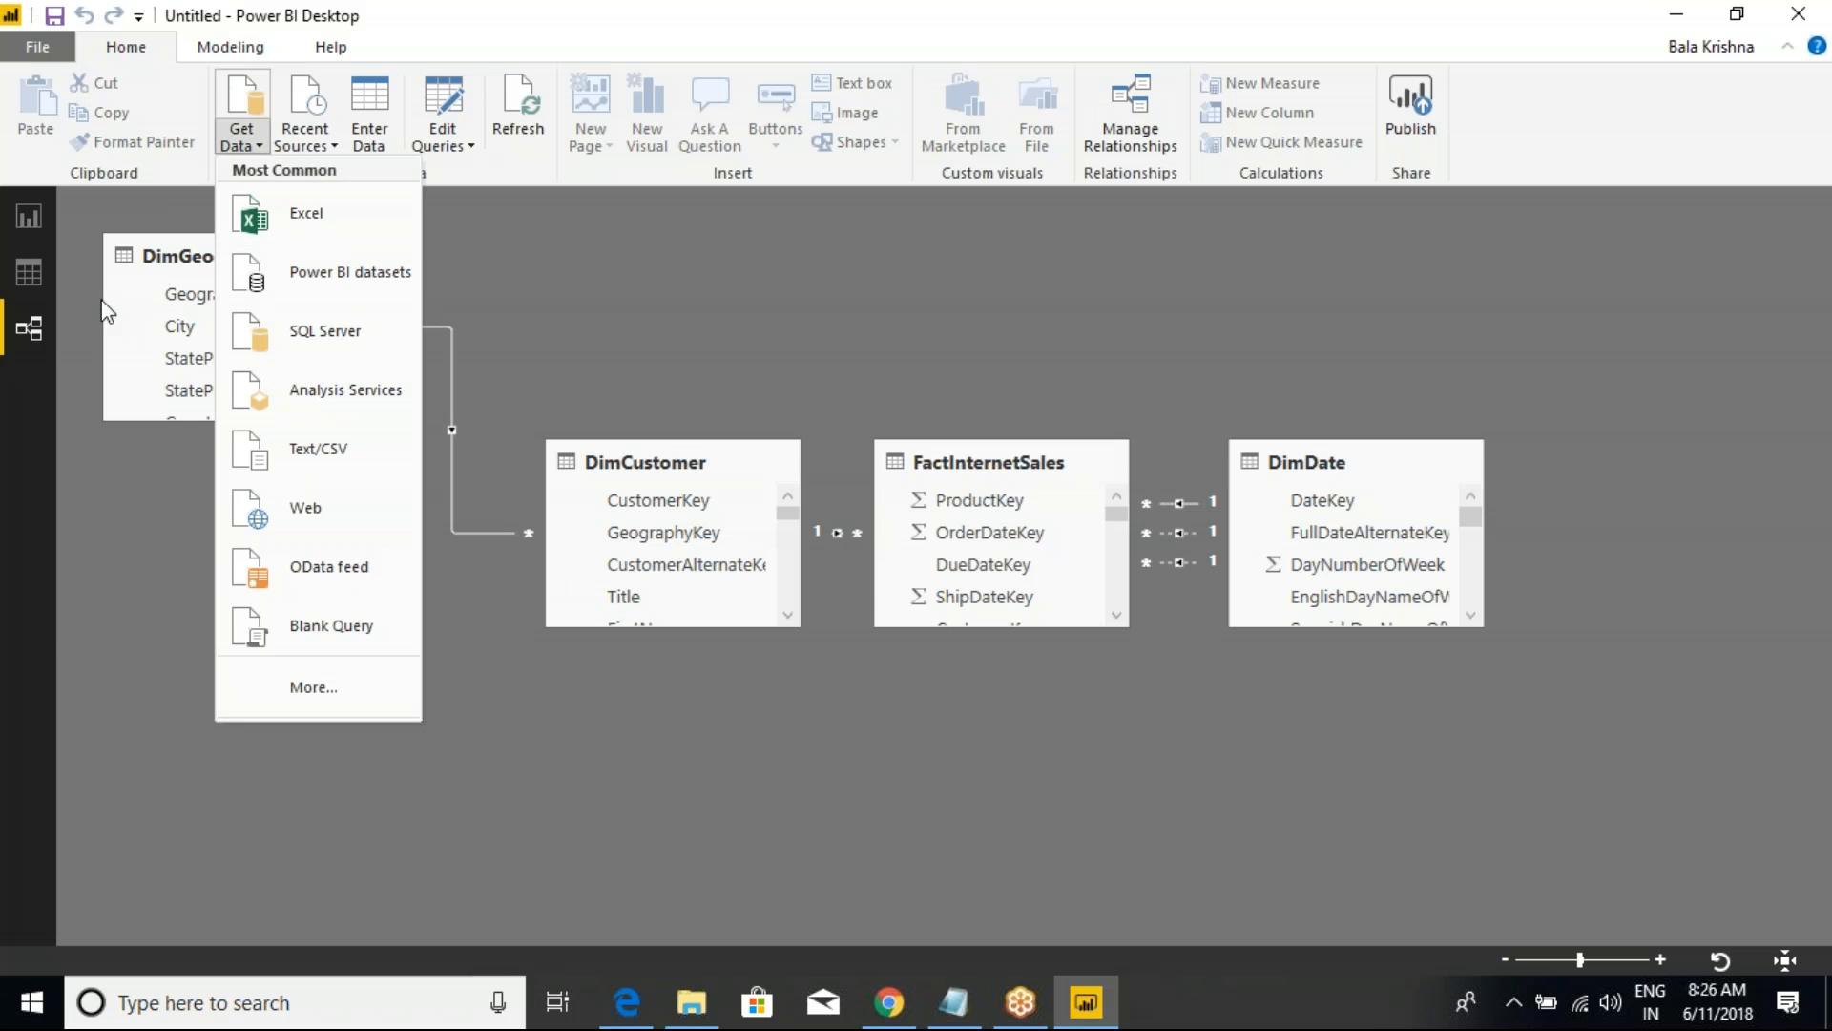
pyautogui.click(37, 281)
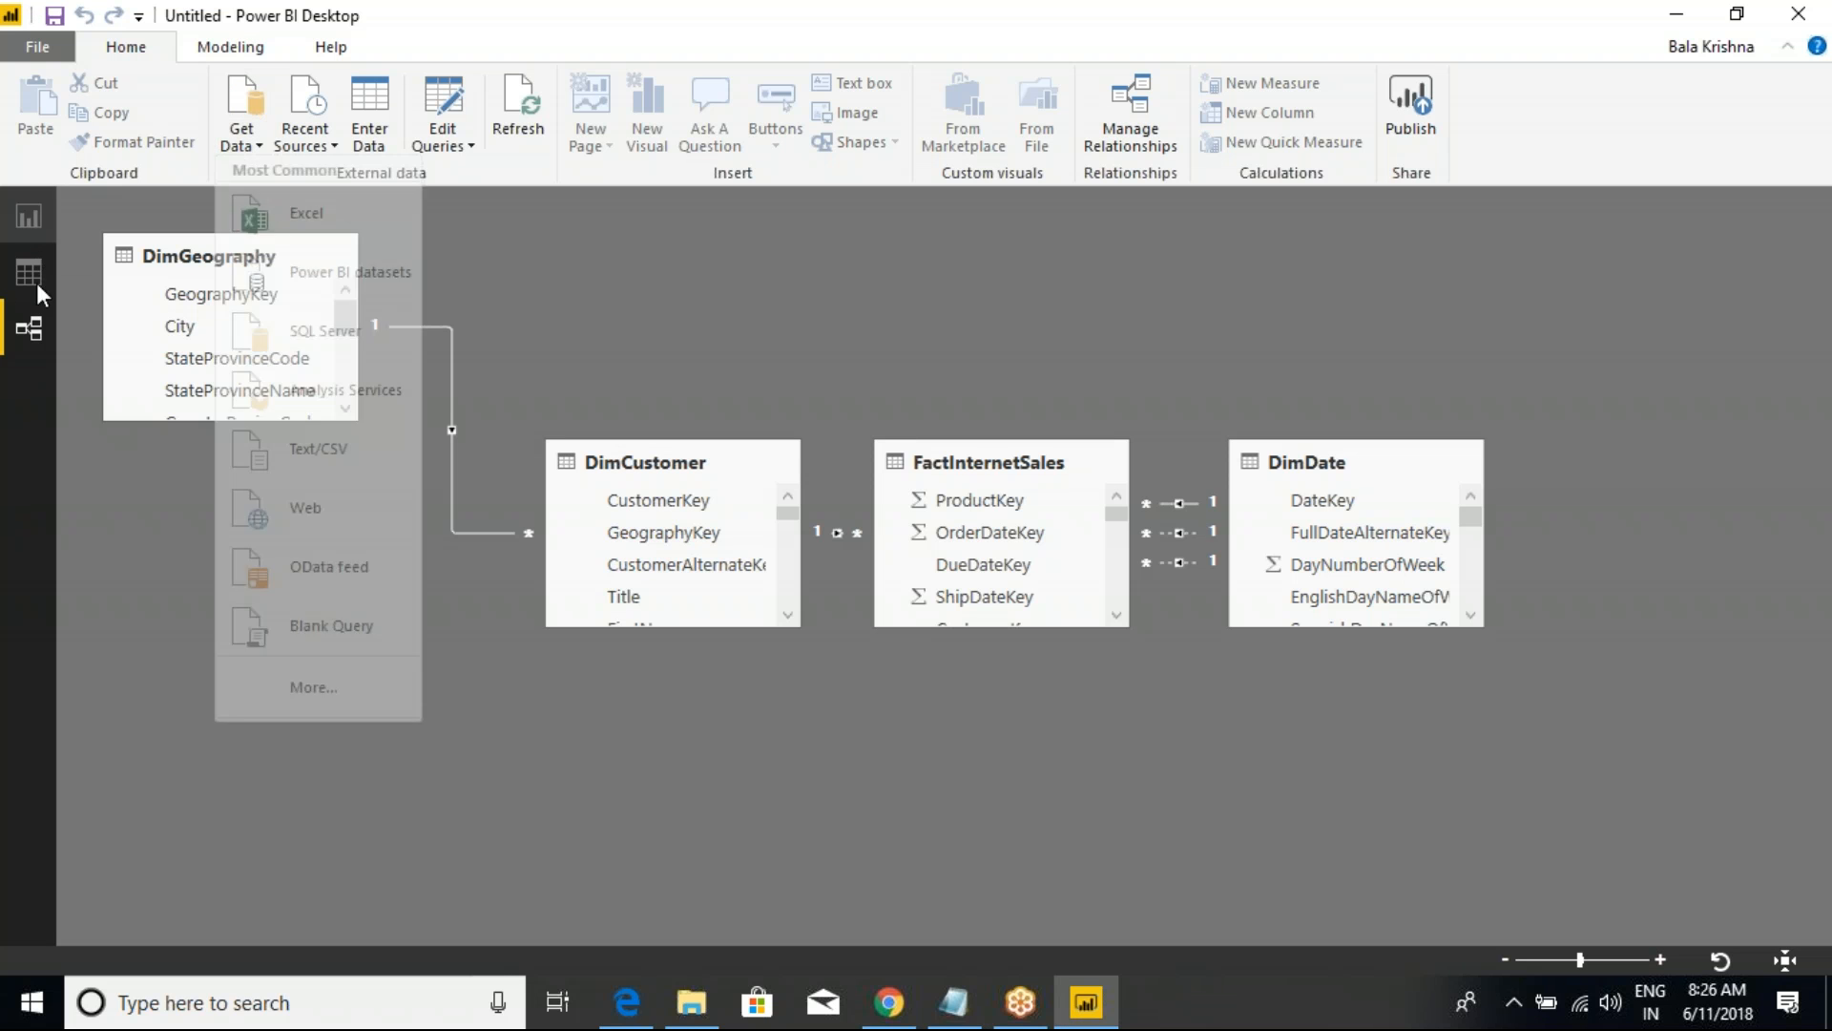
pyautogui.click(32, 223)
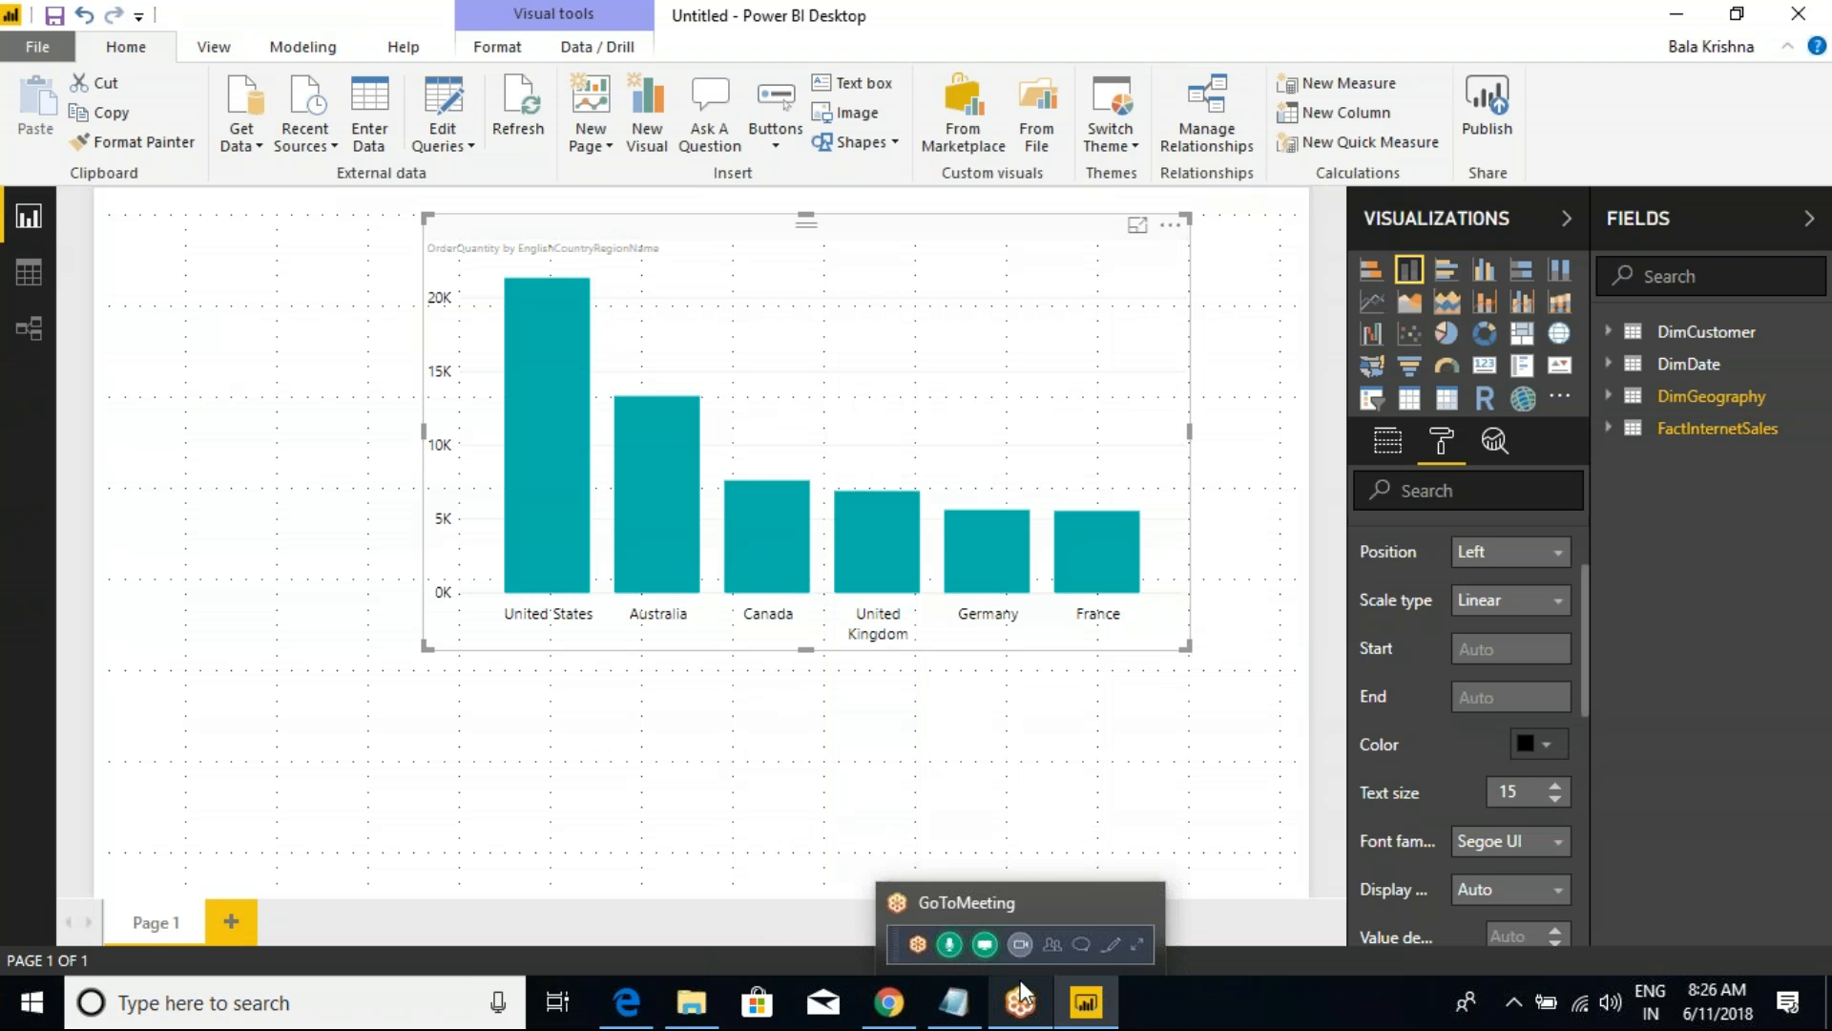
pyautogui.click(221, 557)
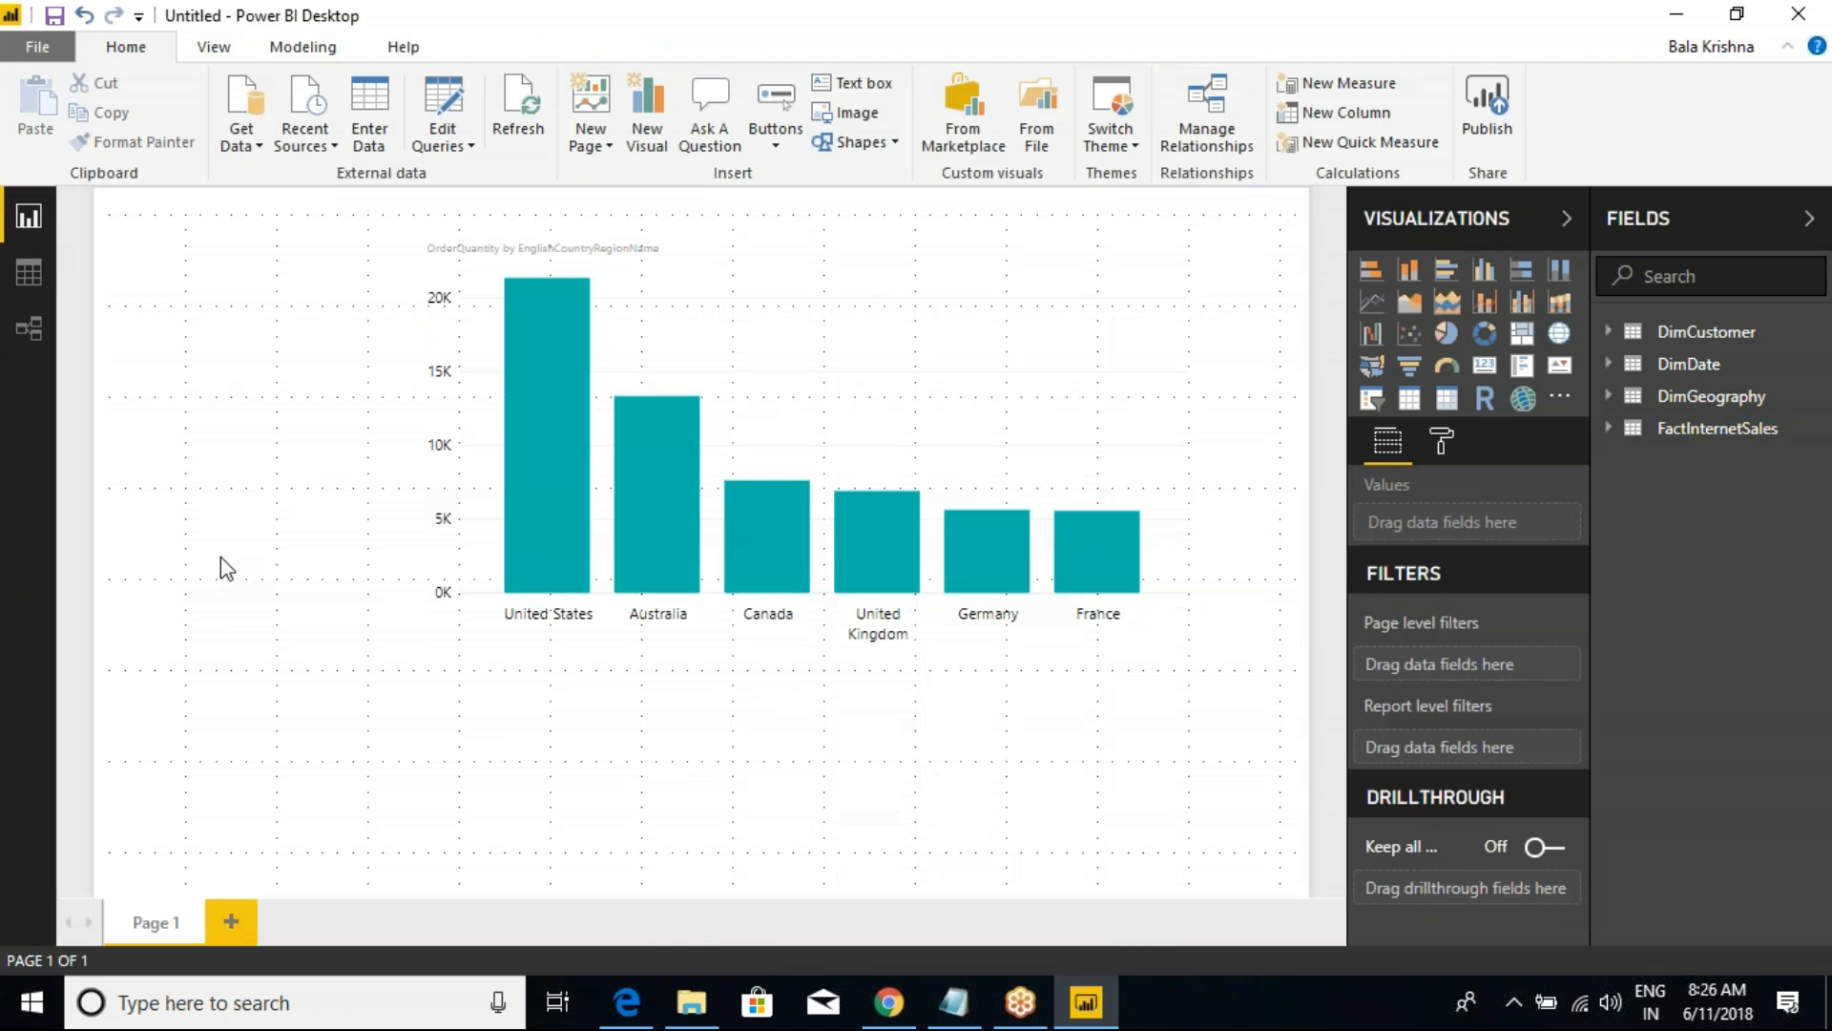
# Step: Search the computer for "sql server" and launch Microsoft SQL Server Management Studio 17
pyautogui.press('super')
pyautogui.write('sql s')
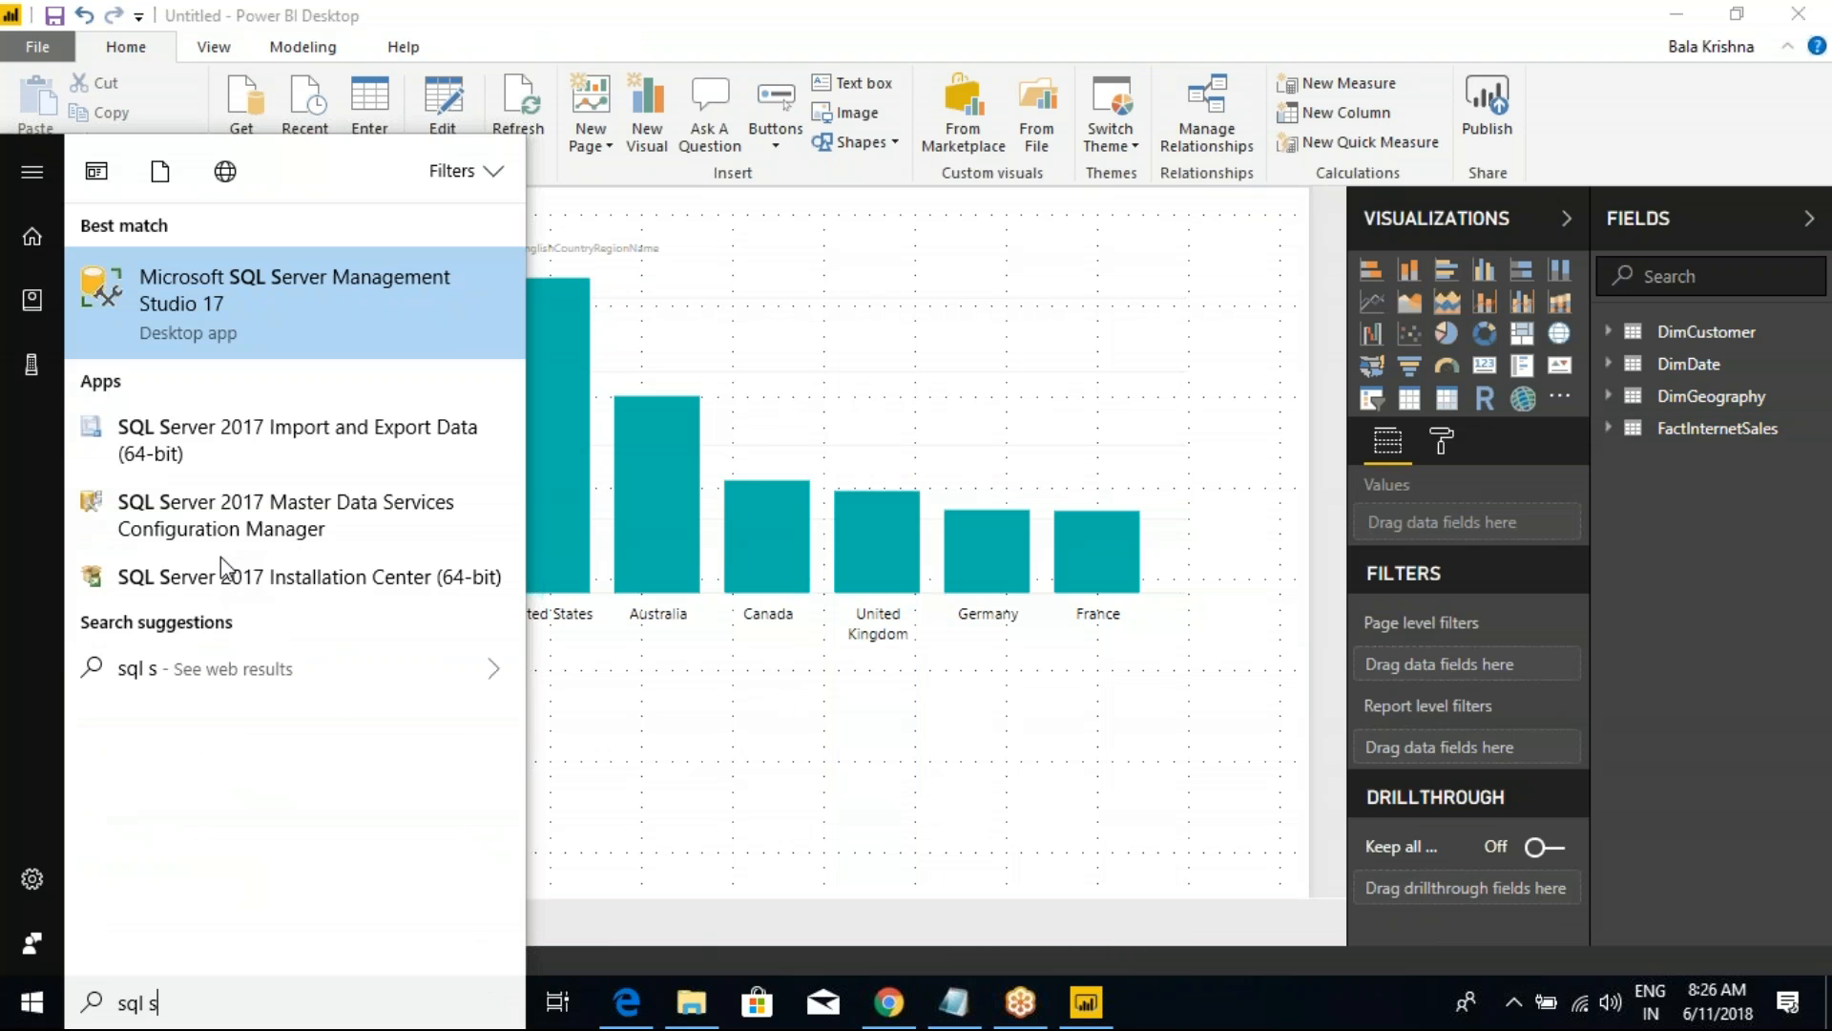
pyautogui.write('erver')
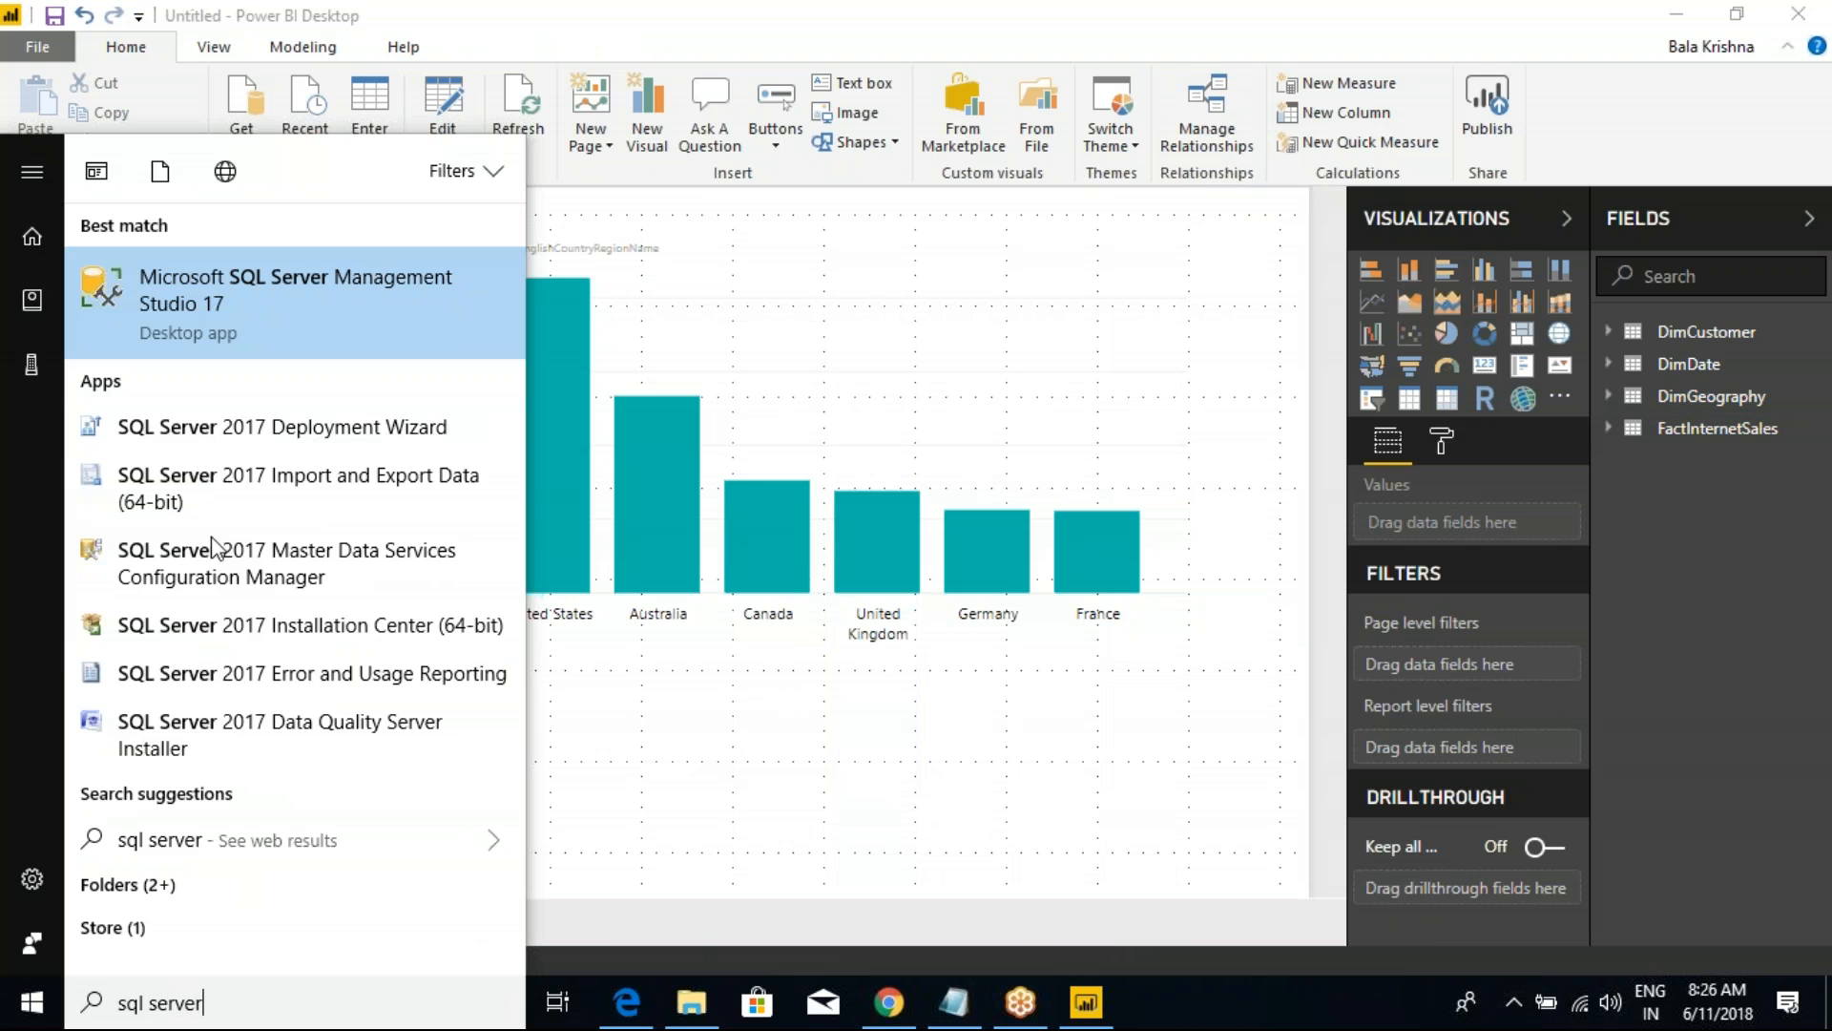
pyautogui.click(175, 329)
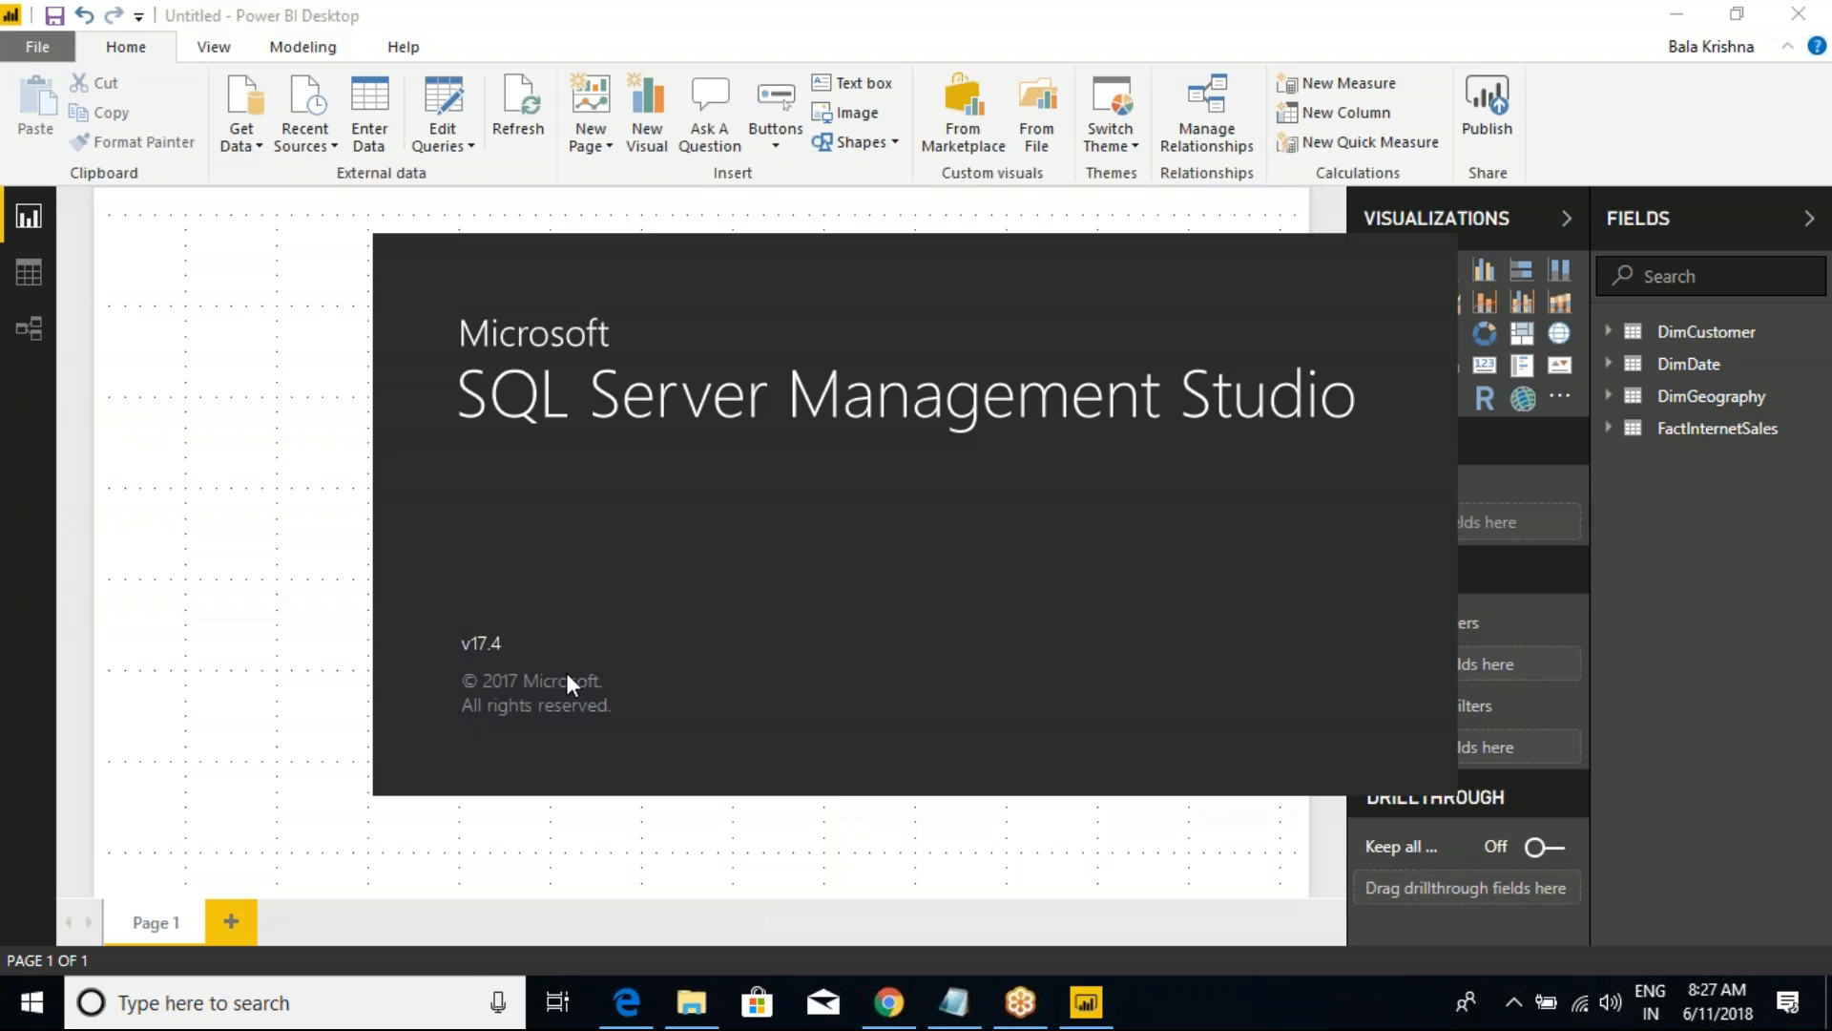
pyautogui.hotkey('ctrl', '2')
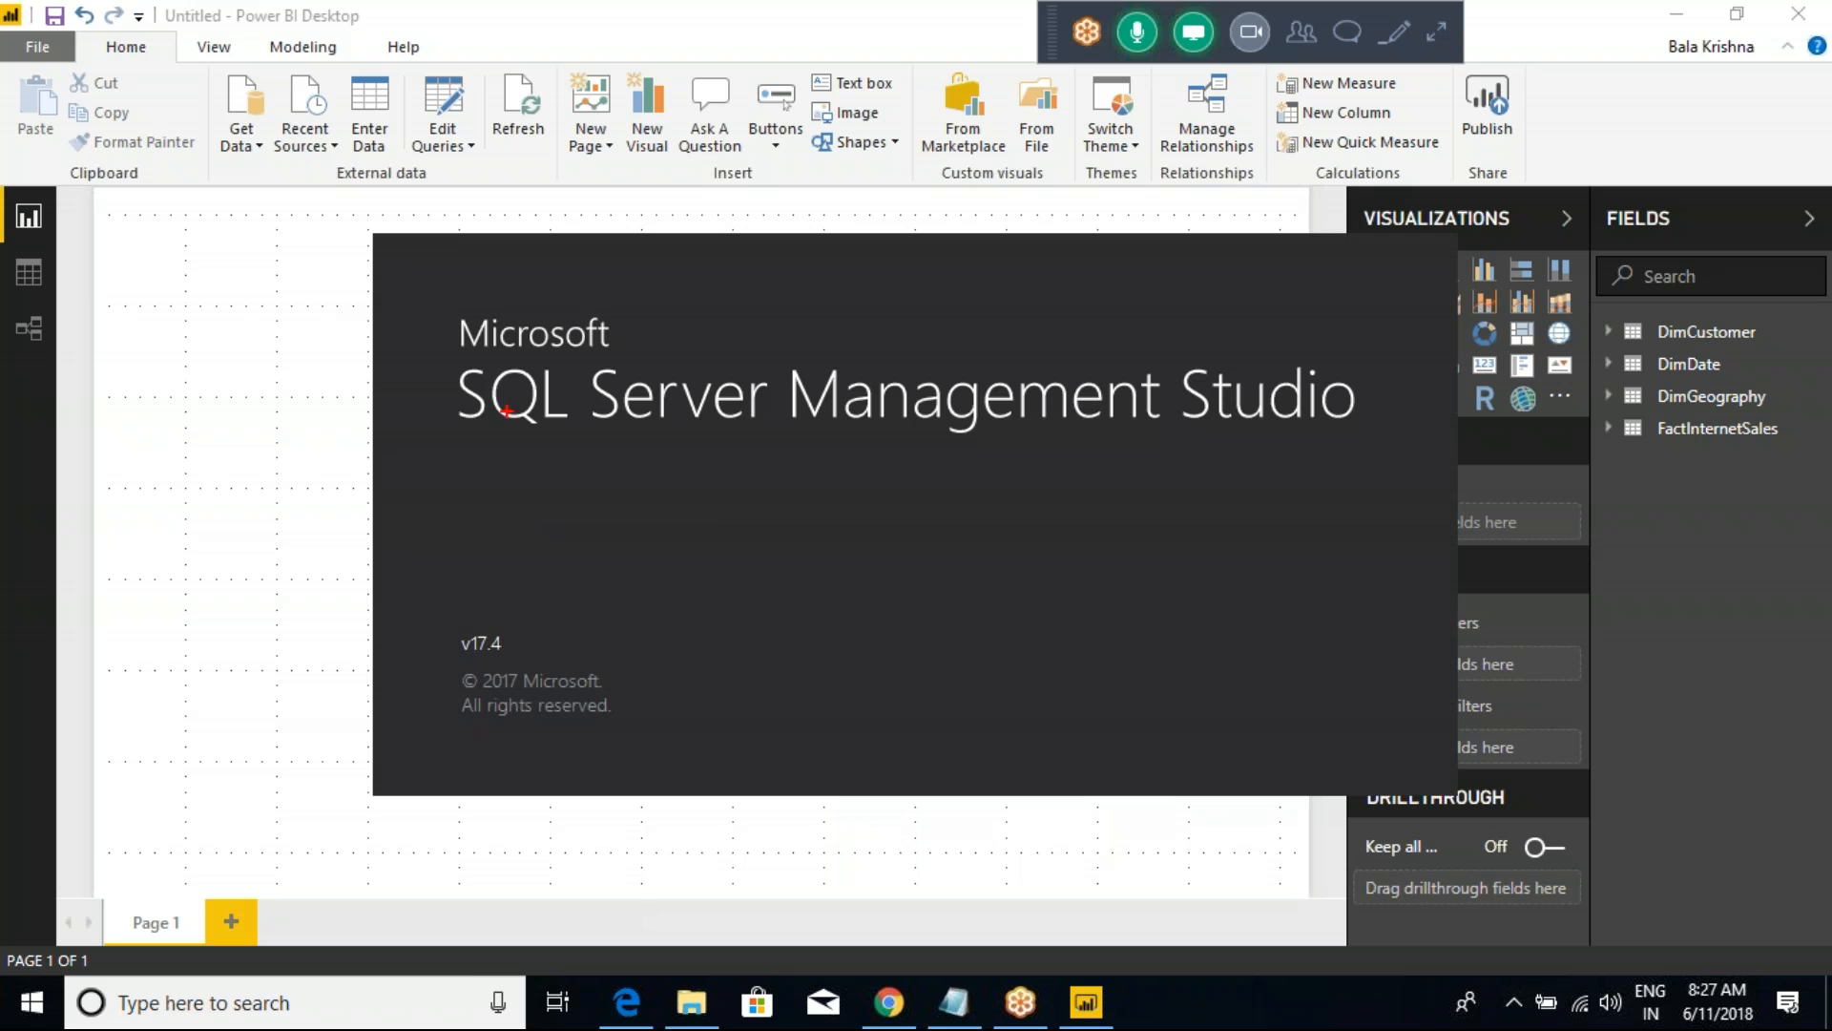
pyautogui.moveTo(401, 233)
pyautogui.mouseDown()
pyautogui.moveTo(998, 683)
pyautogui.moveTo(1234, 764)
pyautogui.mouseUp()
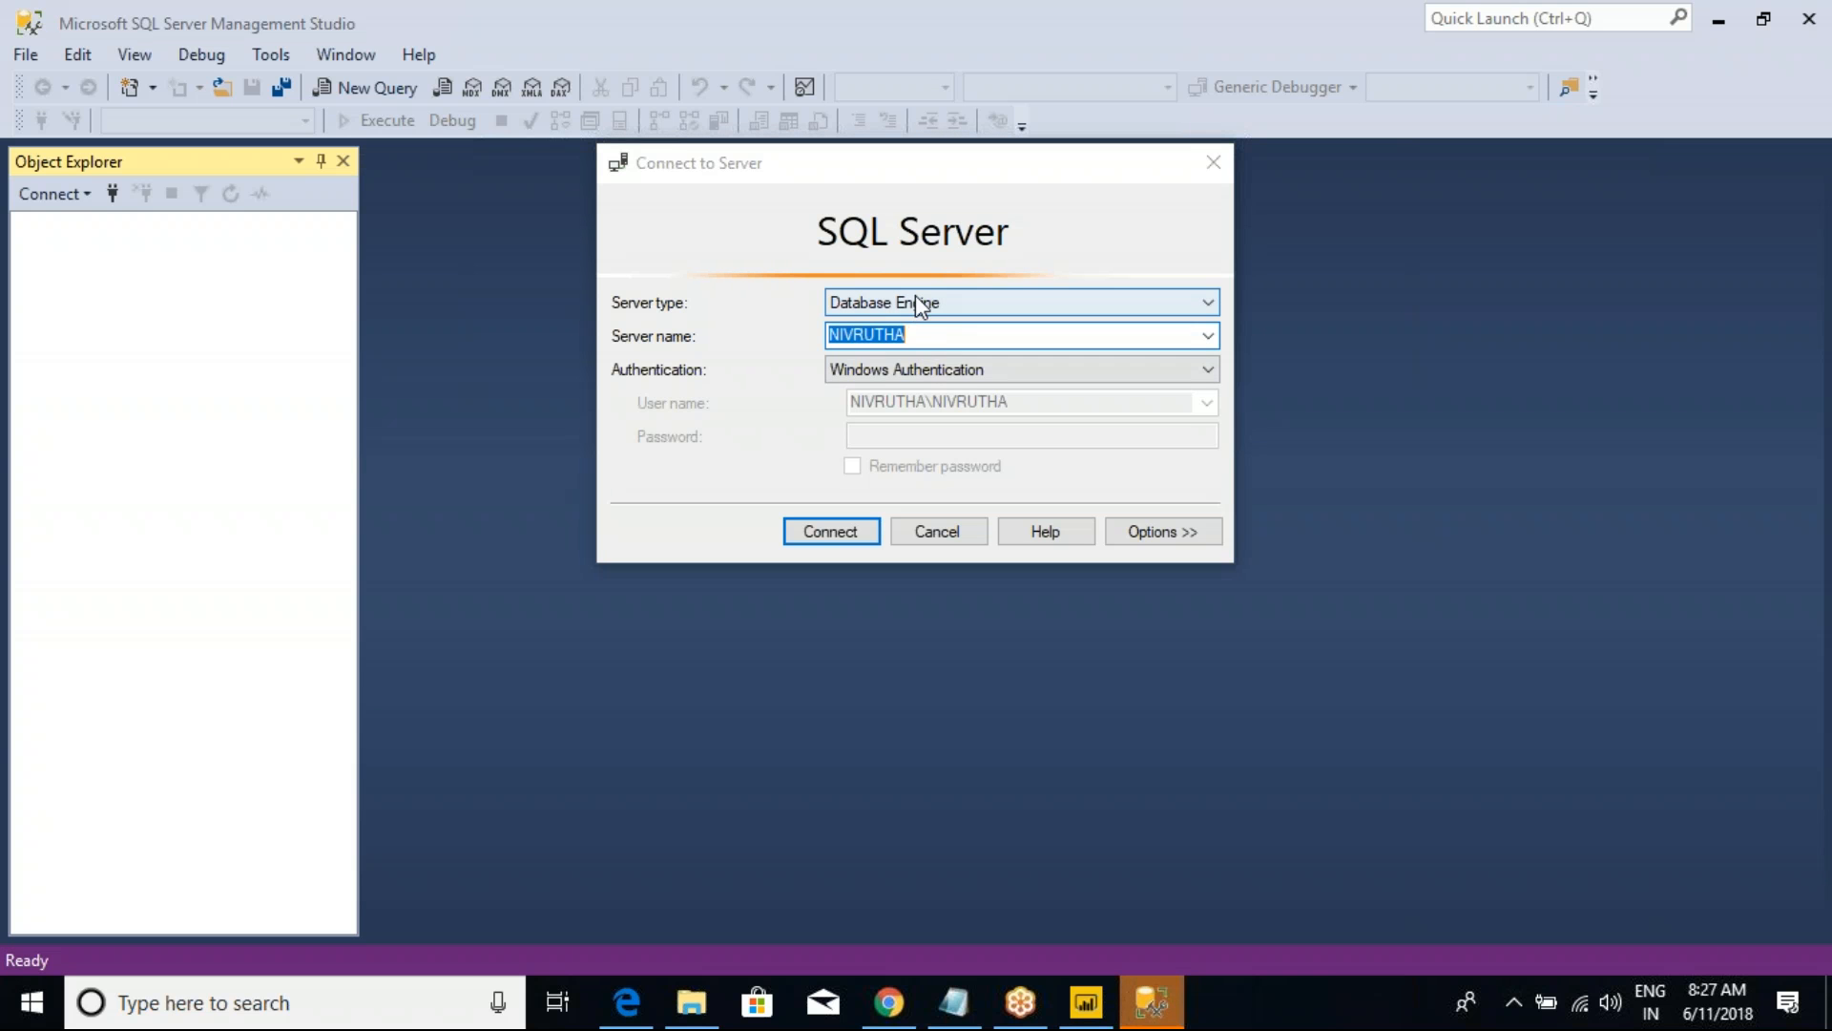
# Step: Connect to the Database Engine on server NIVRUTHA and collapse its node in the object tree
pyautogui.click(916, 301)
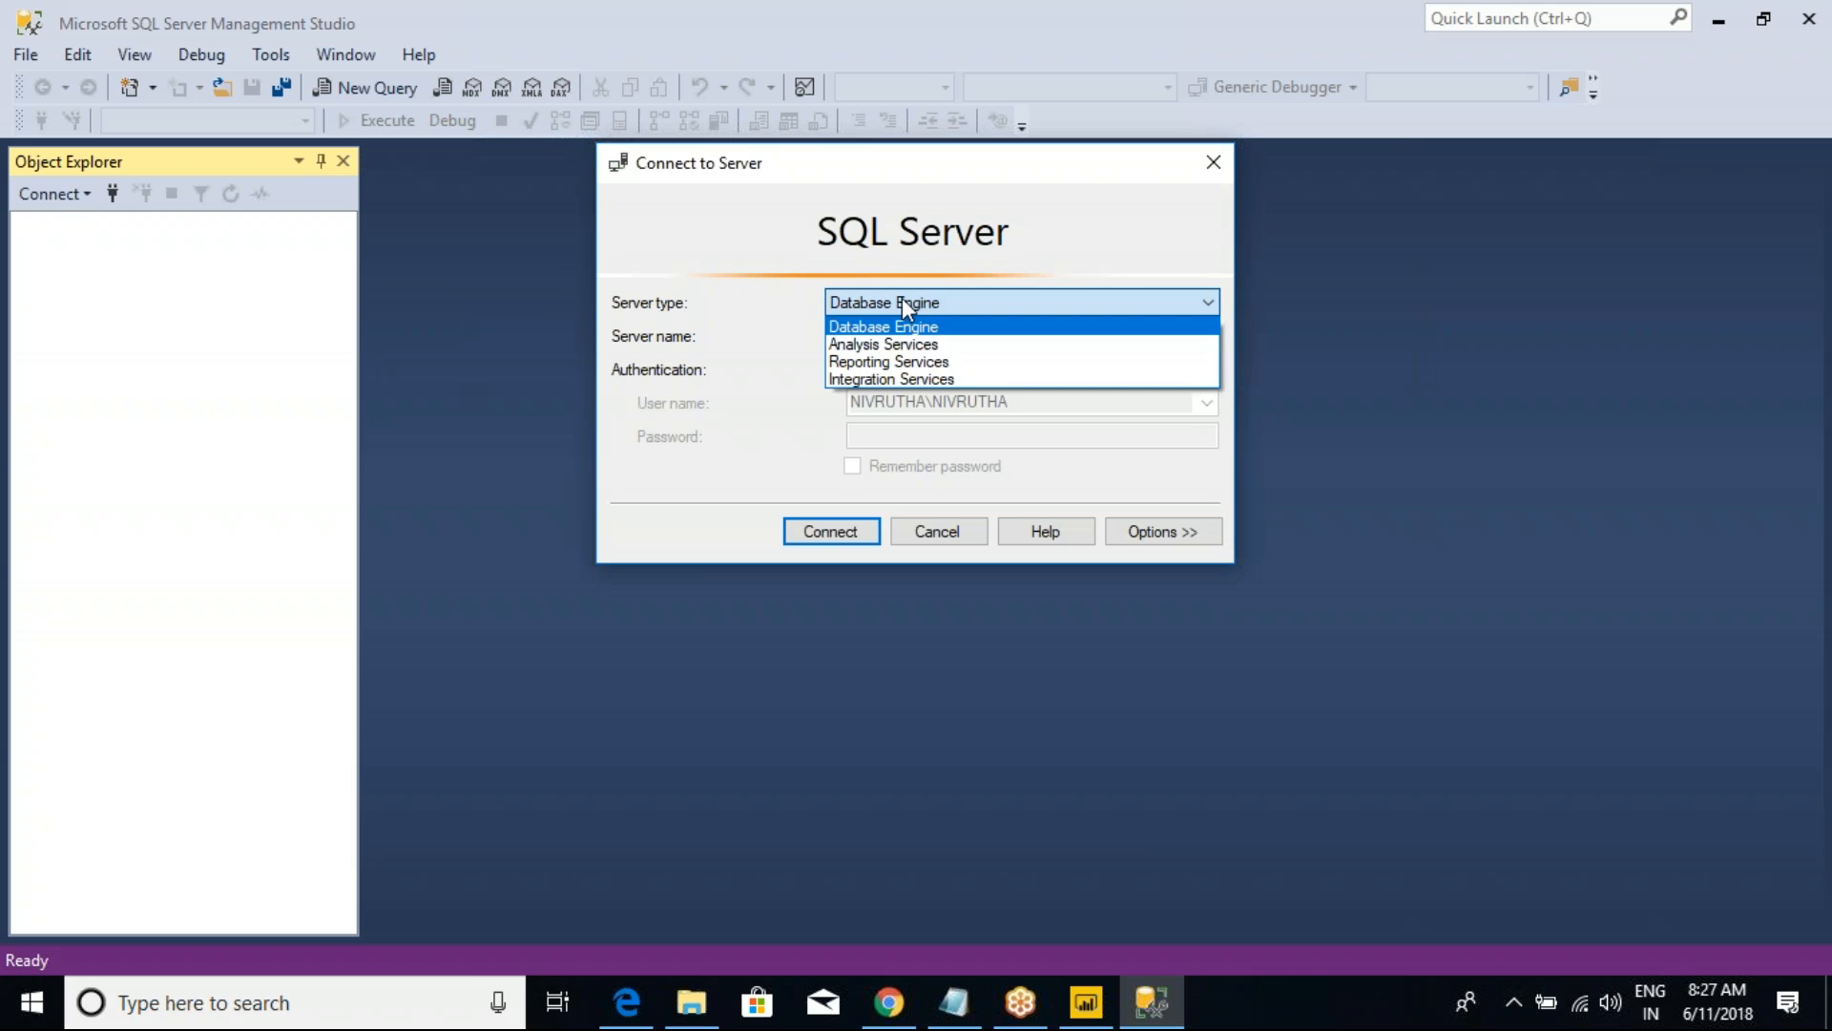
pyautogui.click(914, 325)
pyautogui.click(831, 531)
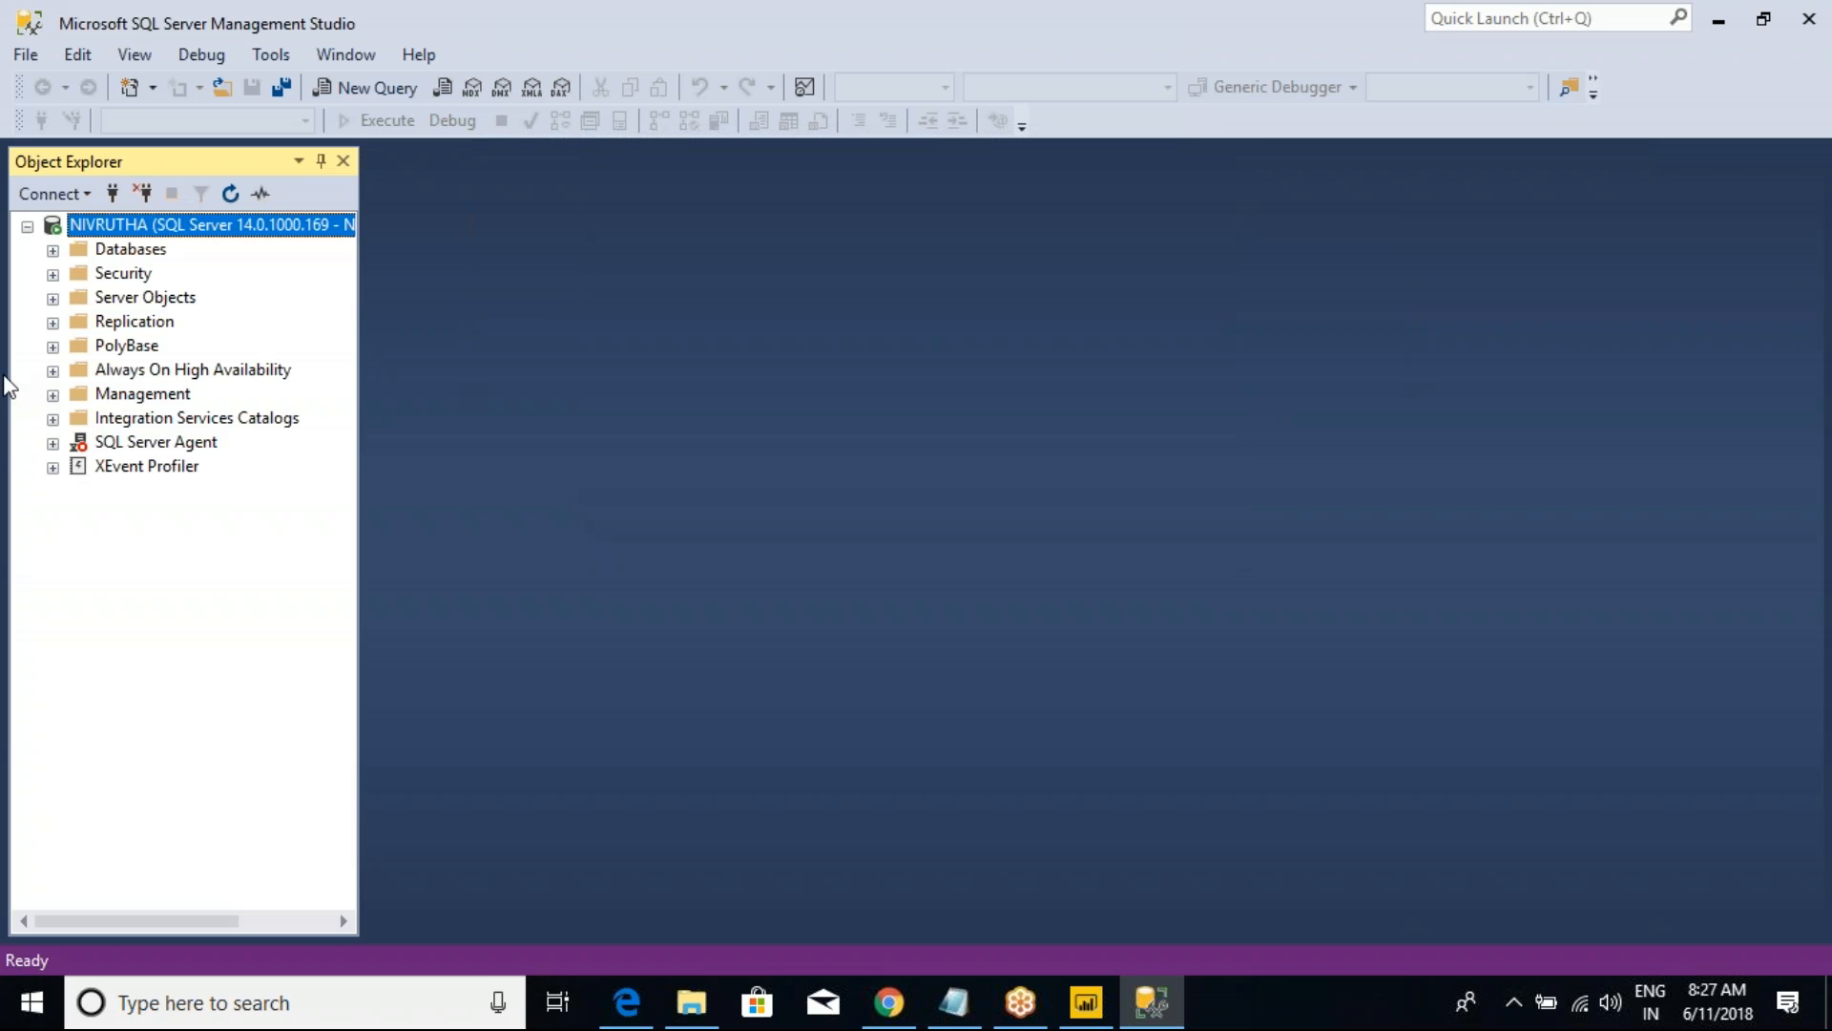
pyautogui.click(28, 228)
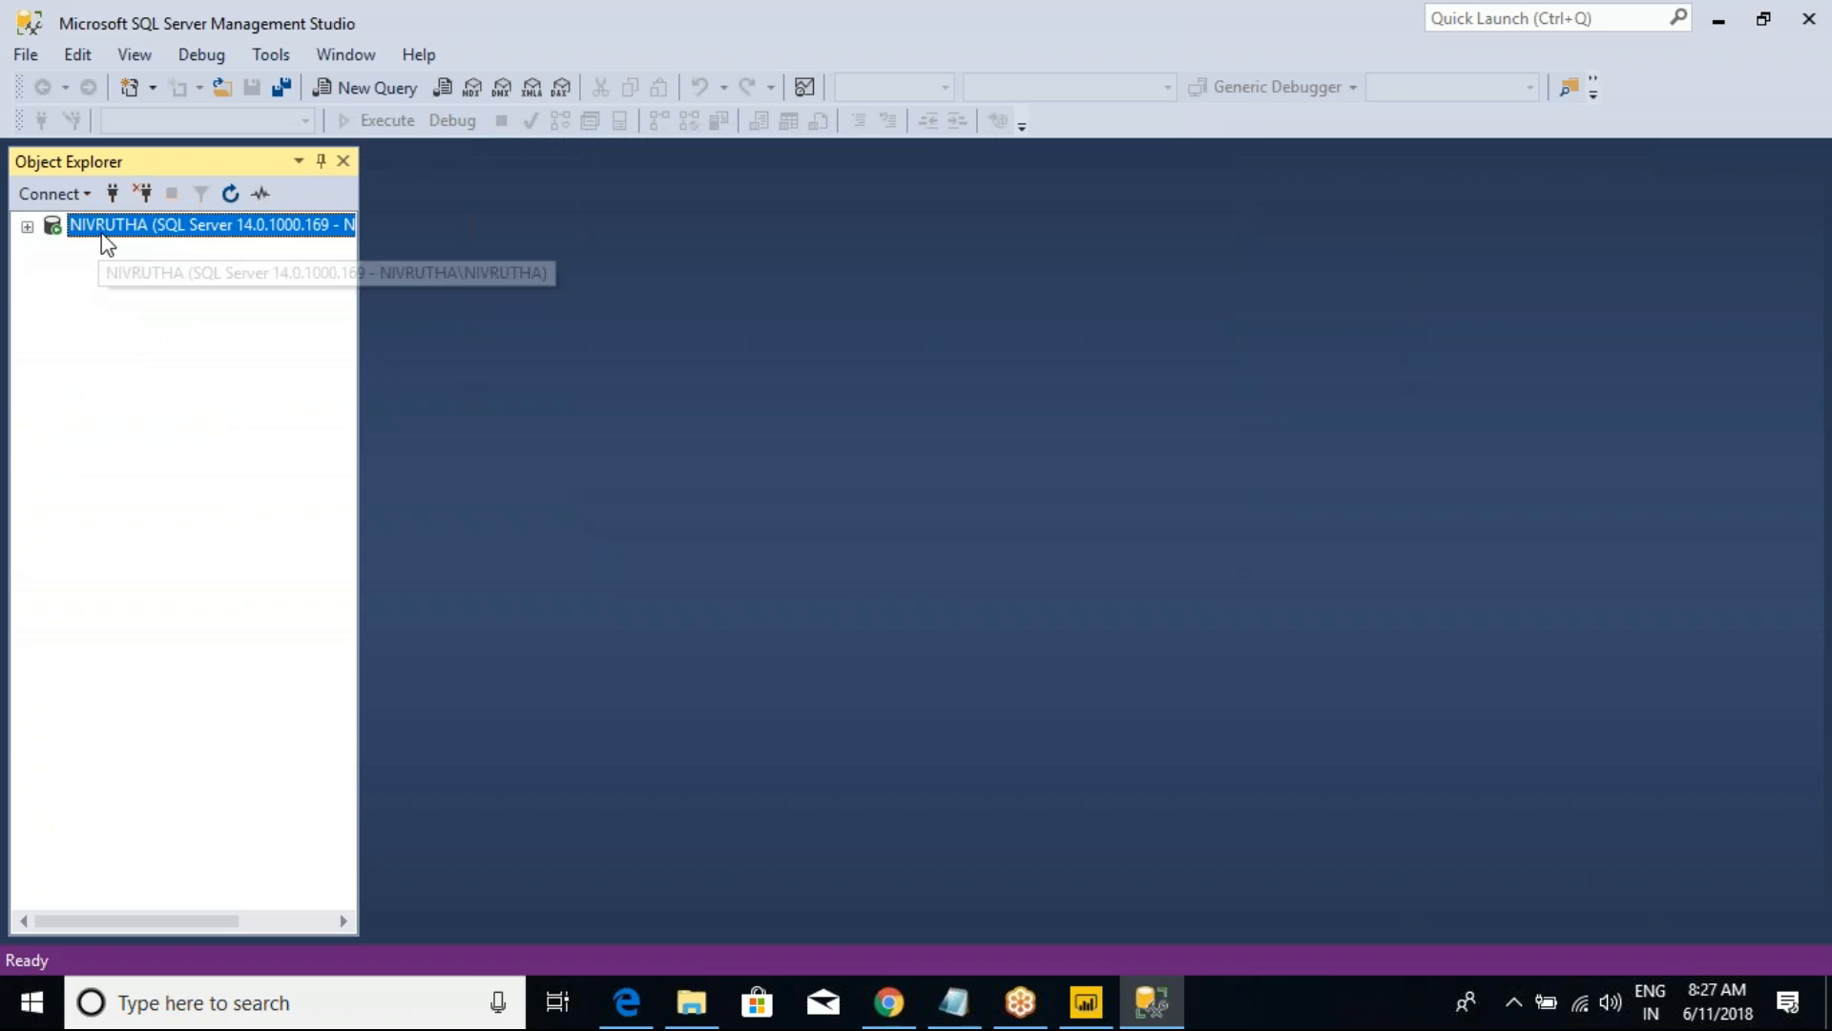
# Step: Start another server connection and set its server type to Analysis Services
pyautogui.click(113, 194)
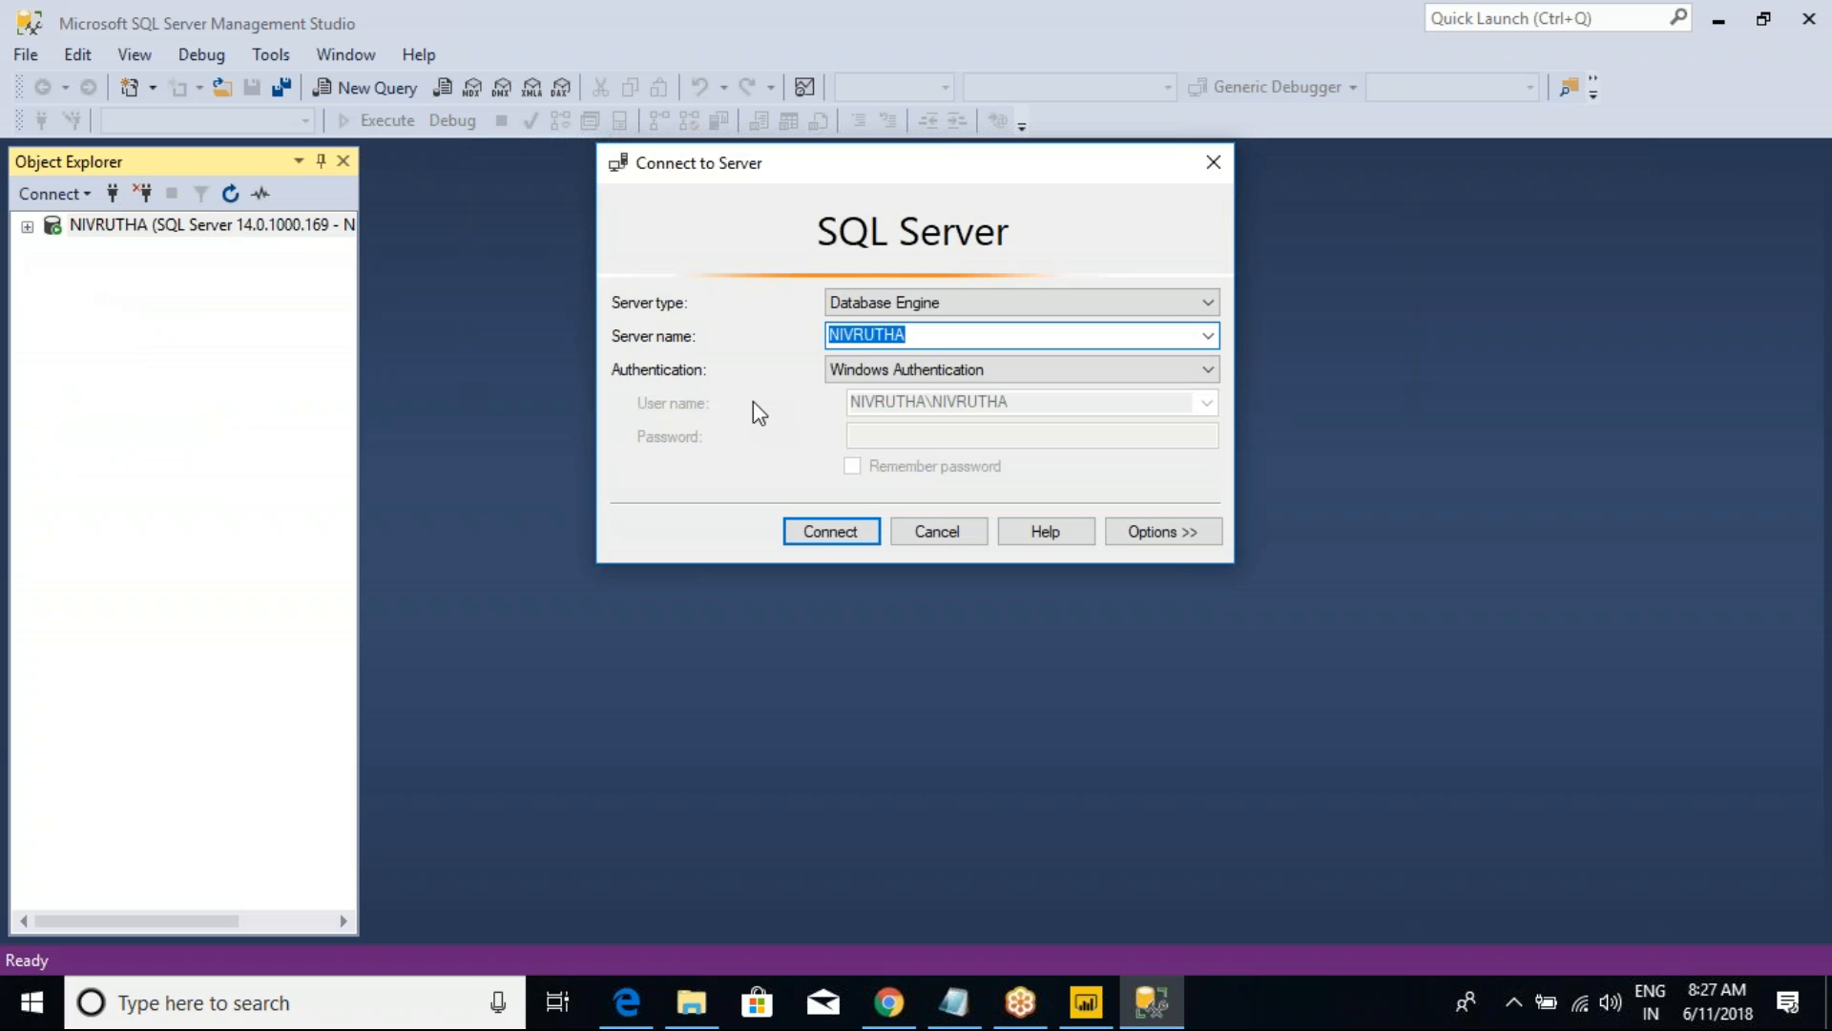
pyautogui.click(1179, 303)
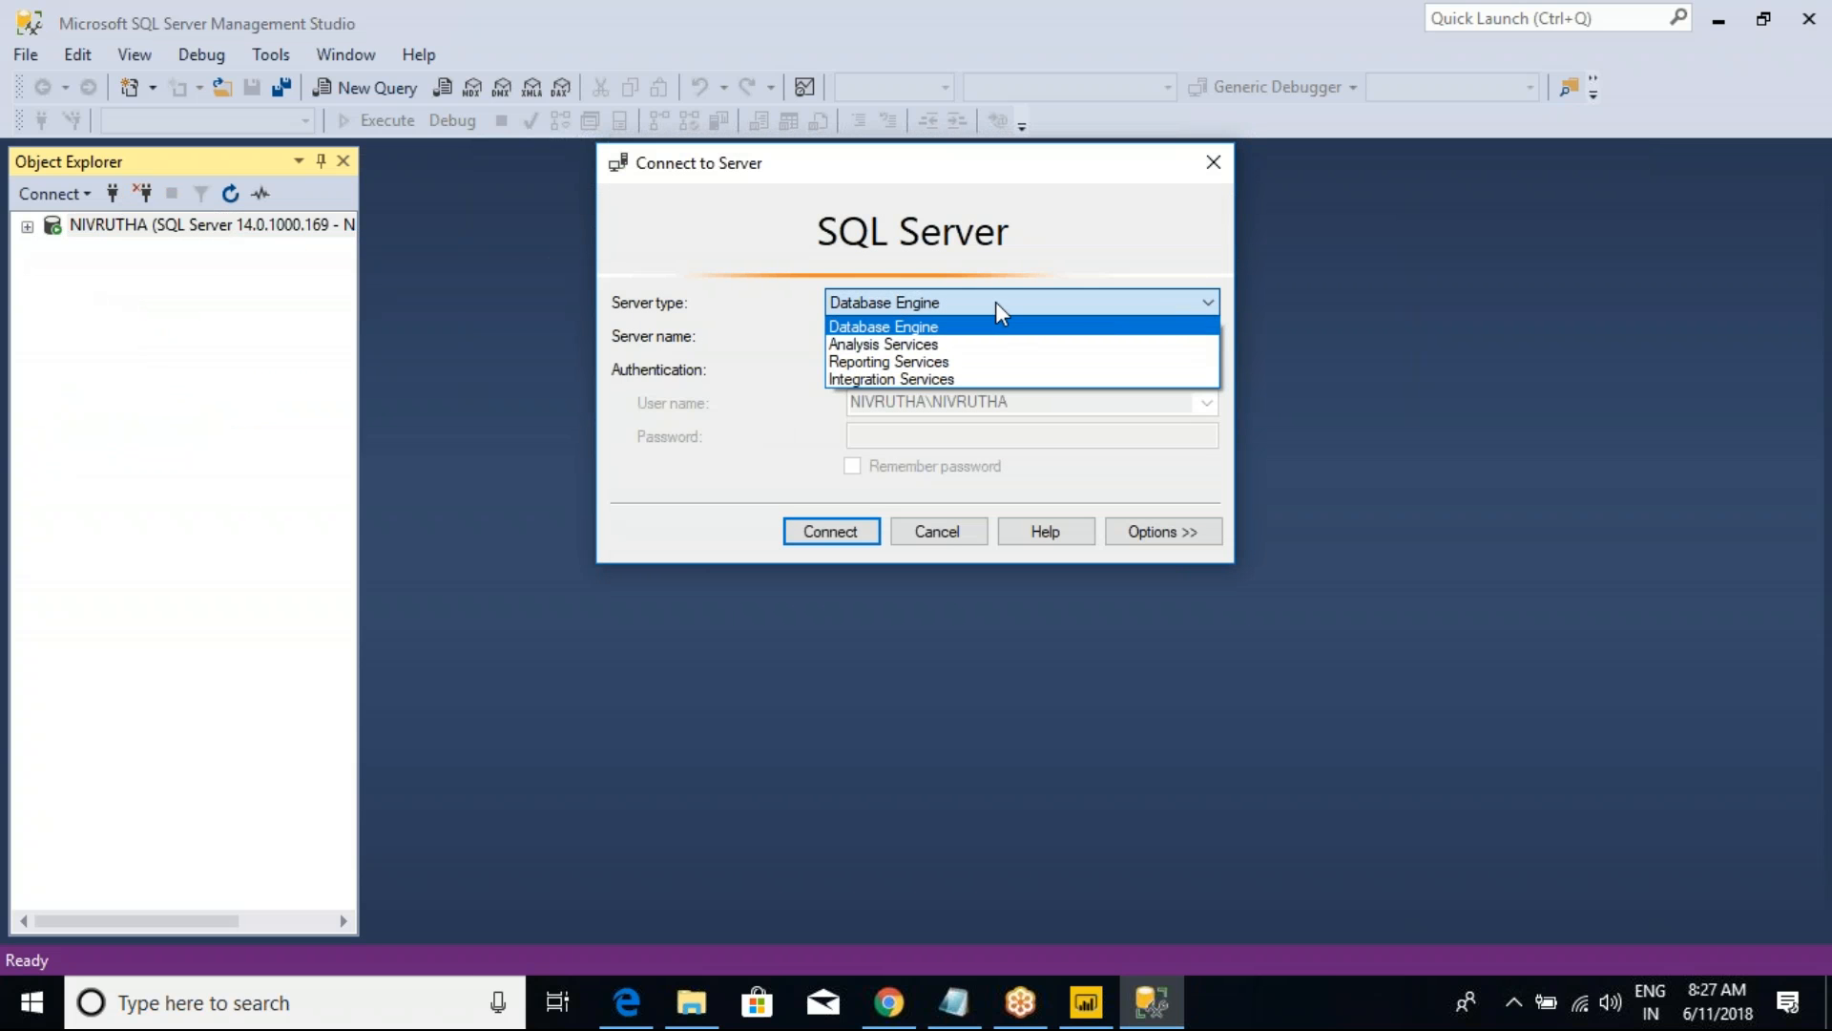
pyautogui.click(889, 346)
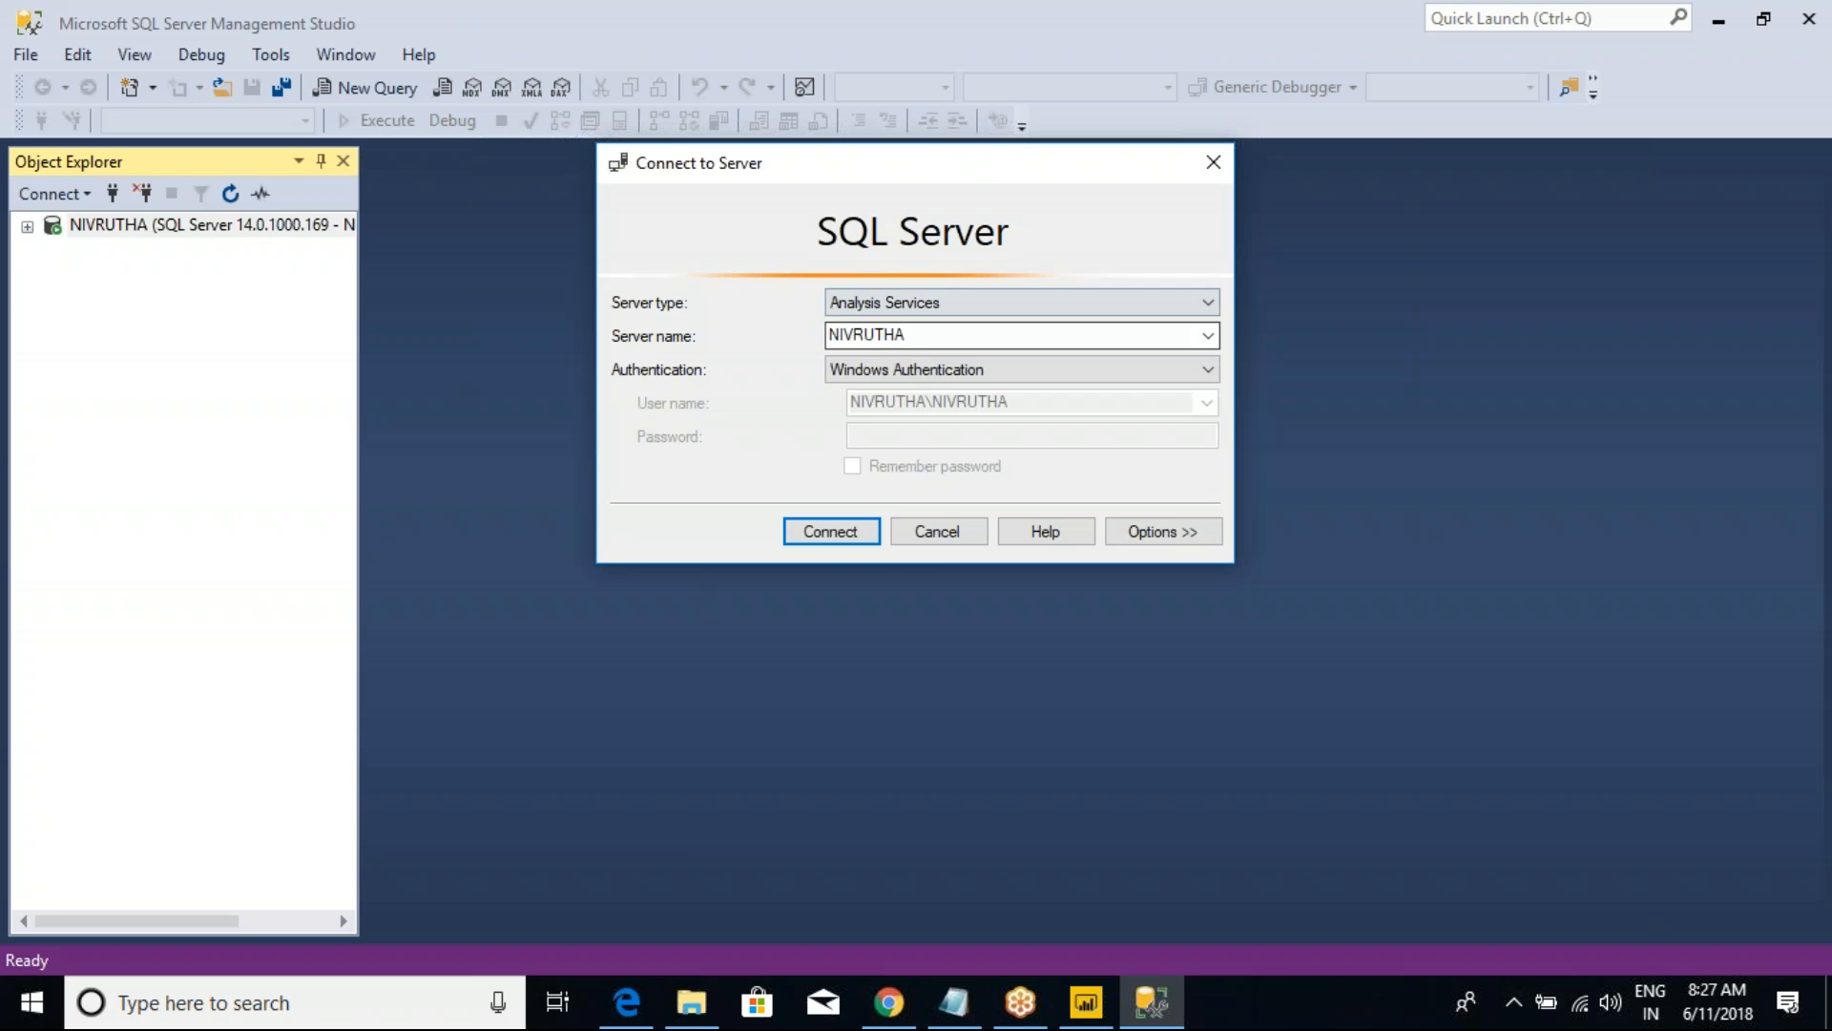
# Step: Switch to Power BI Desktop to view the Analysis Services data source option, and return to Management Studio
pyautogui.click(1086, 1002)
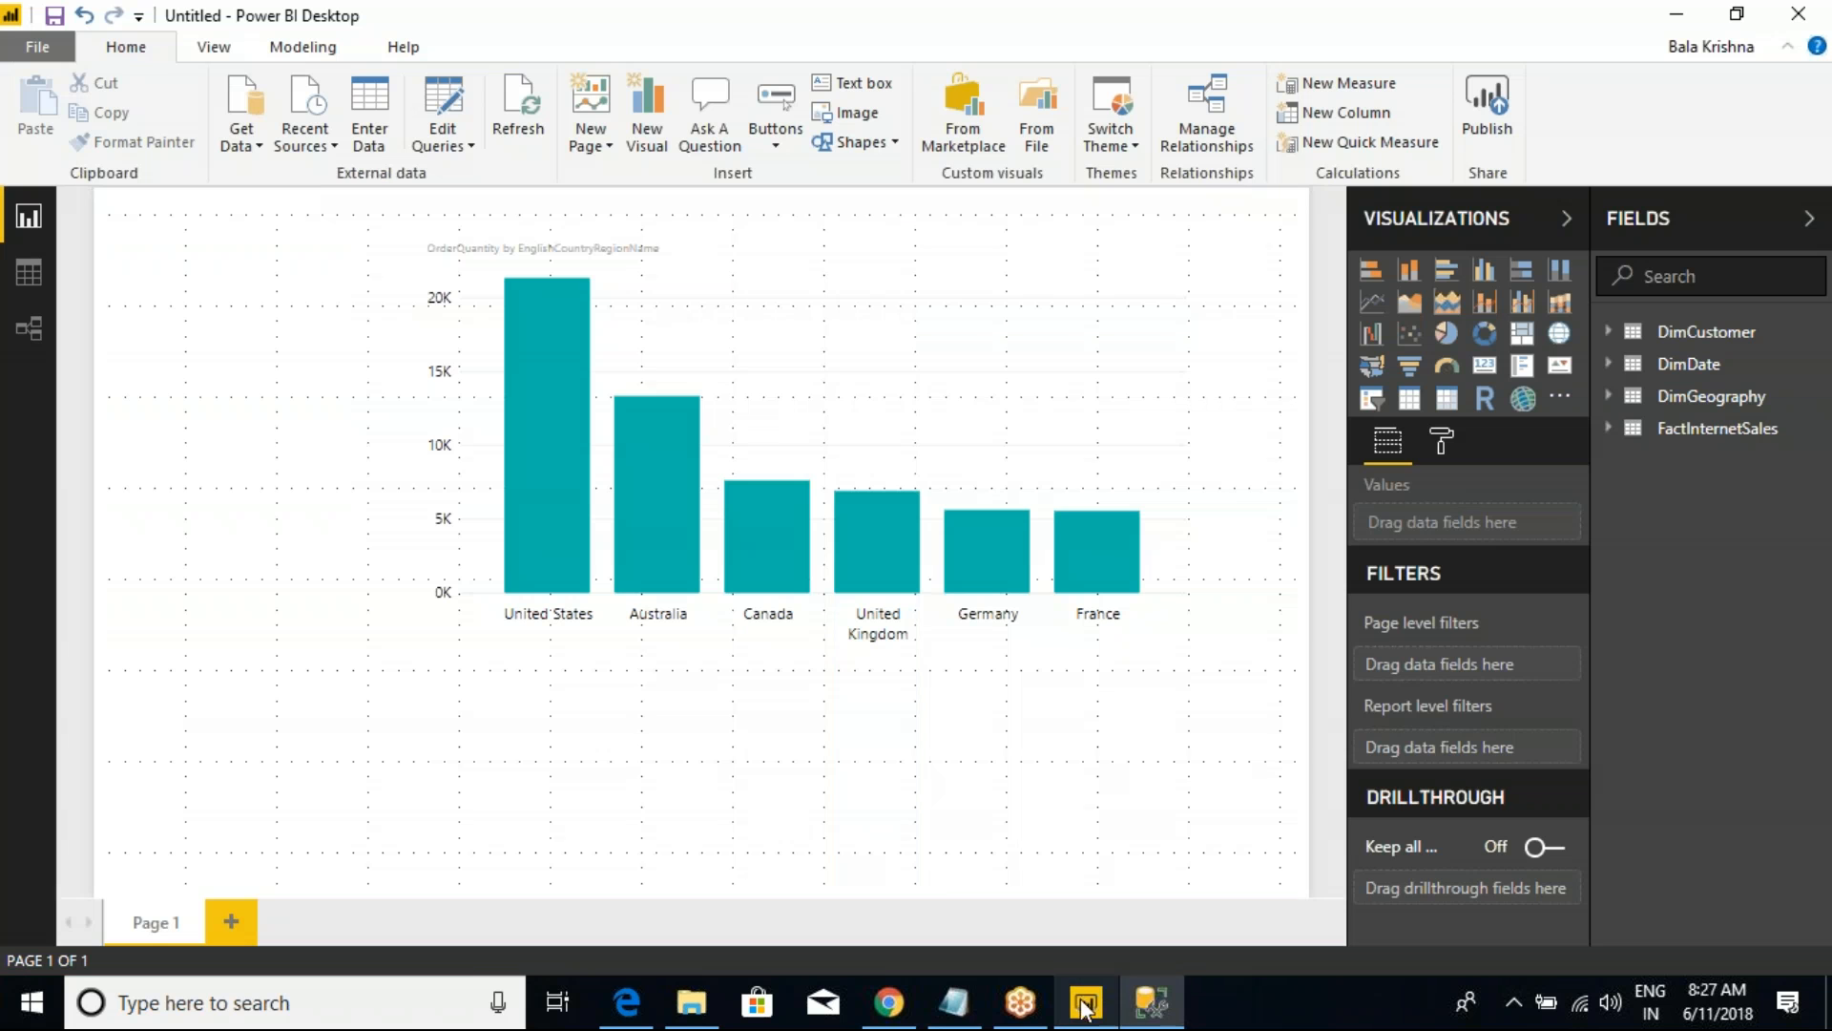
pyautogui.click(250, 151)
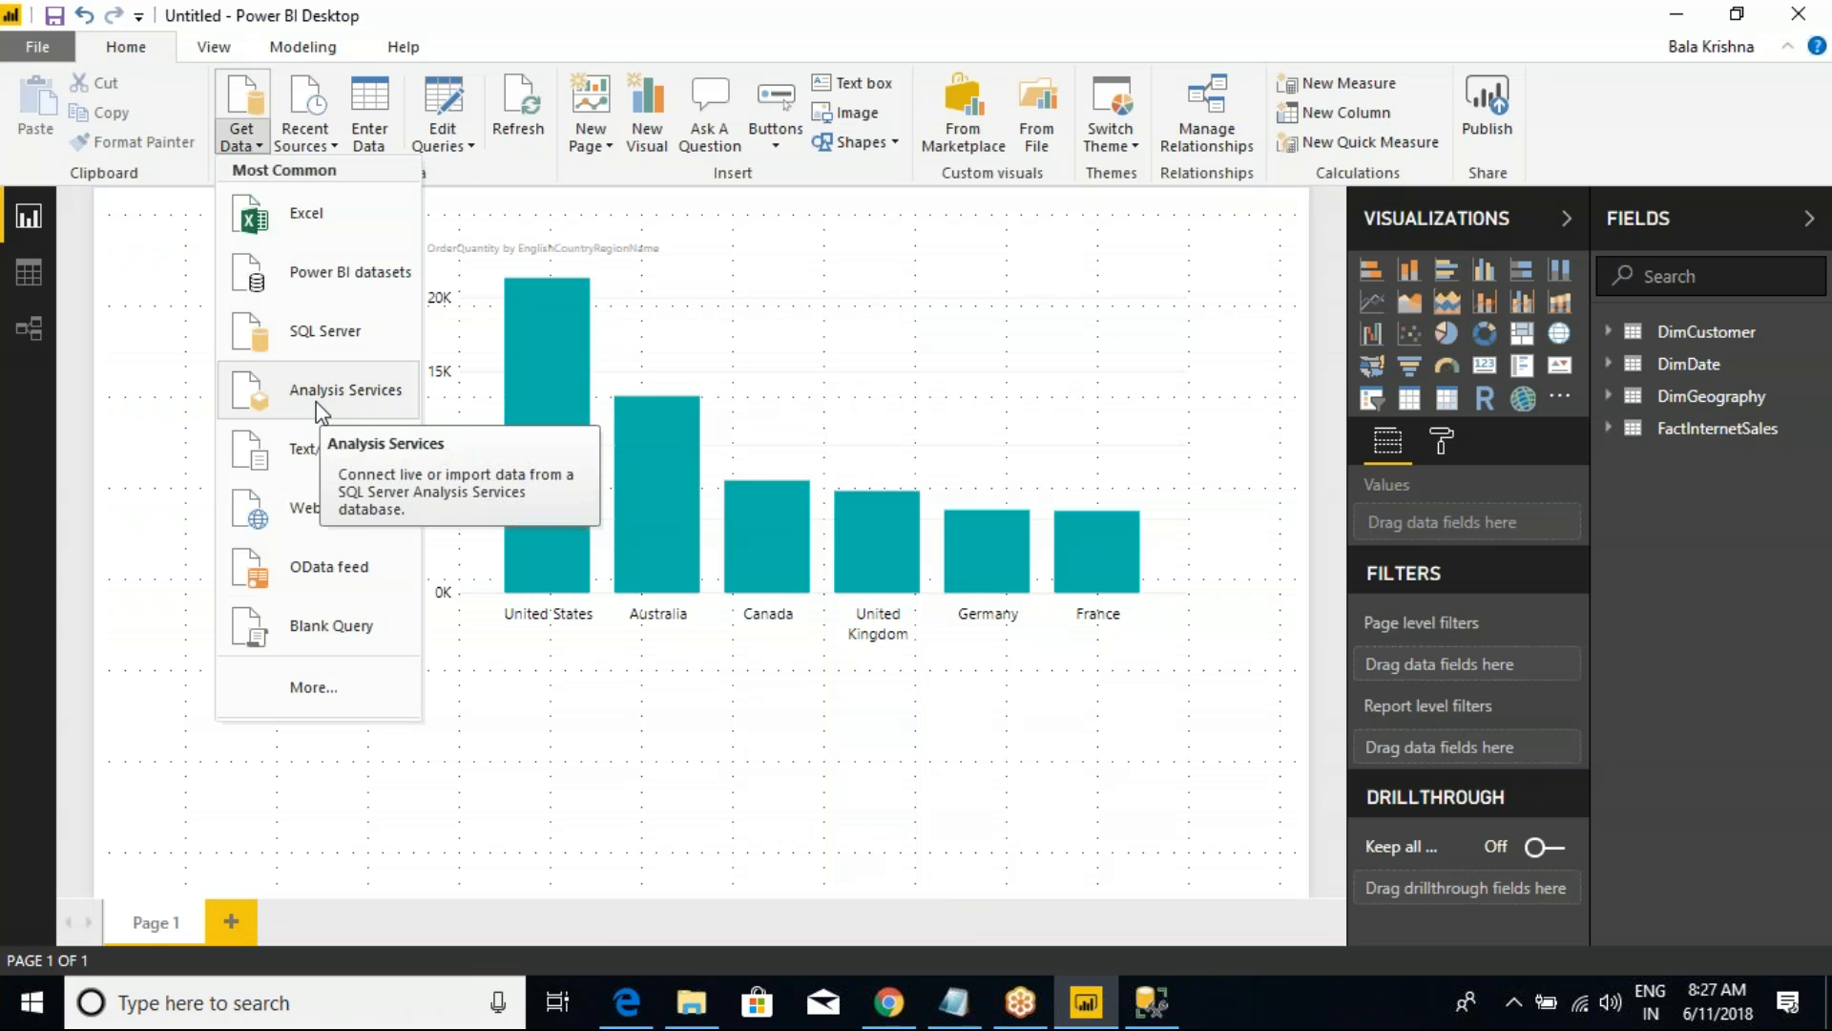
pyautogui.click(437, 760)
pyautogui.hotkey('alt', 'Tab')
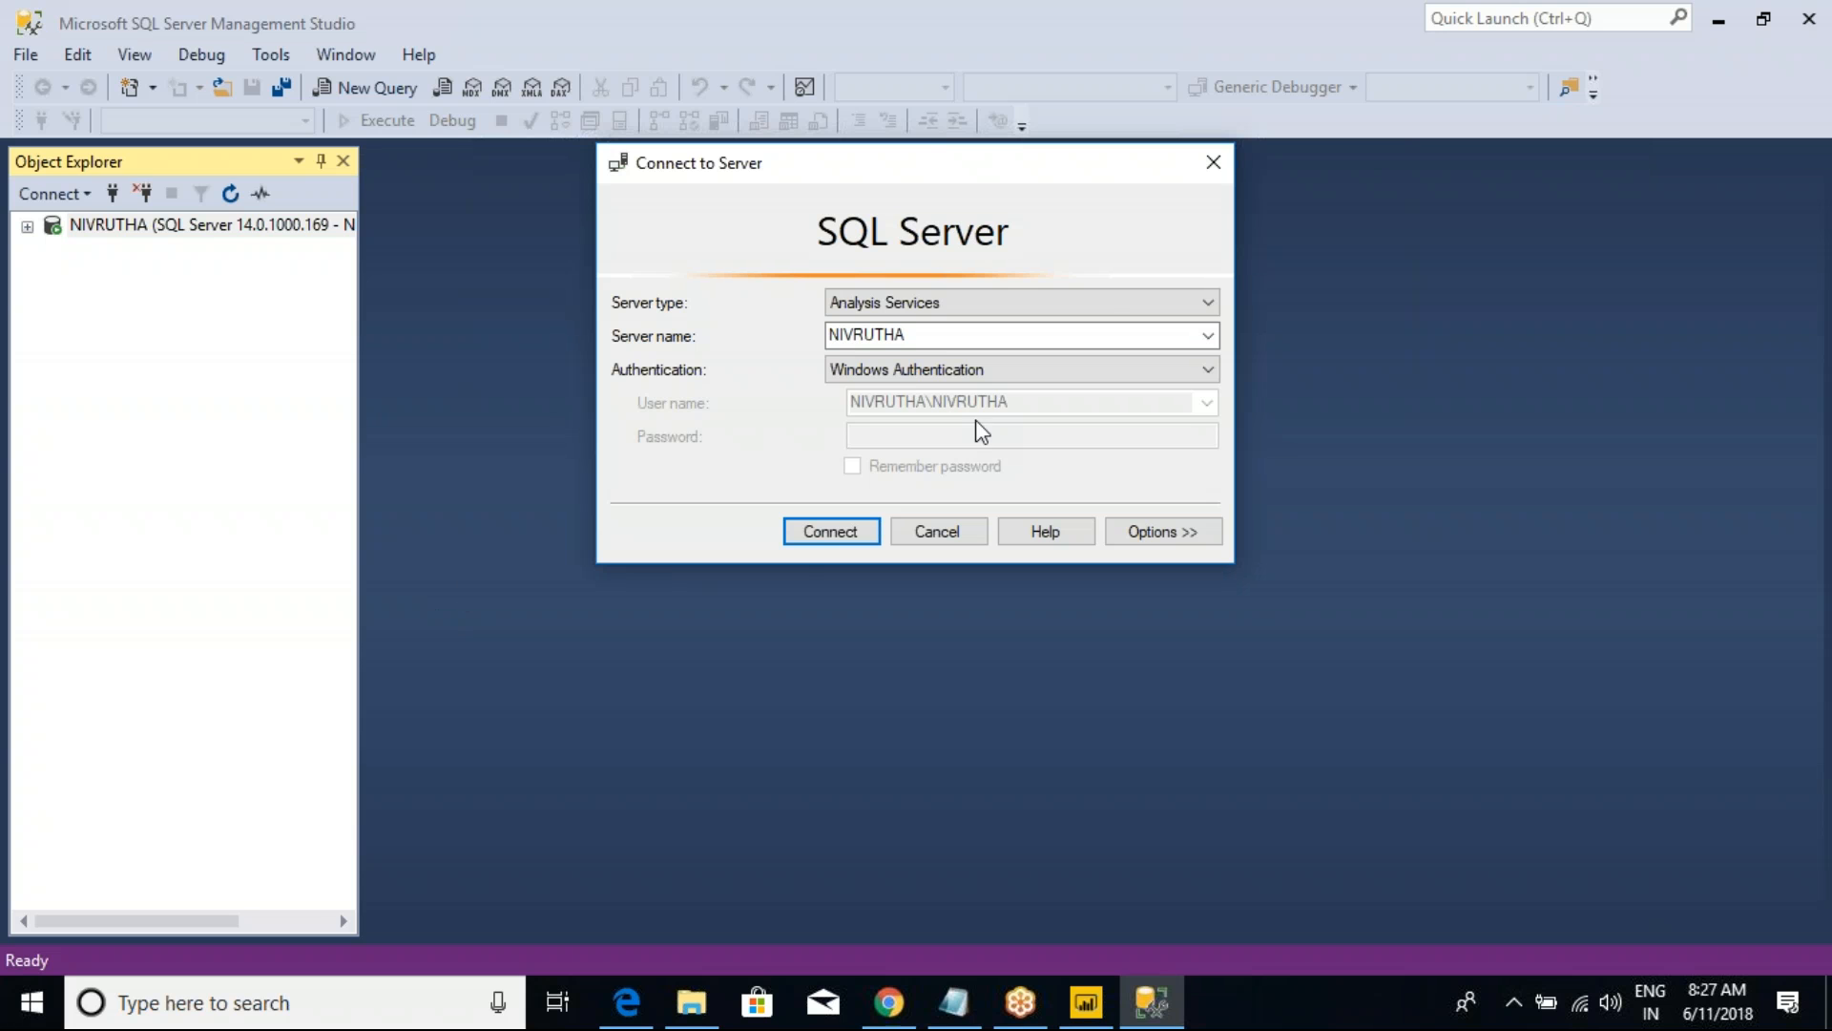
# Step: Connect to the Analysis Services server NIVRUTHA and list its databases, leaving the Databases folder collapsed
pyautogui.click(845, 537)
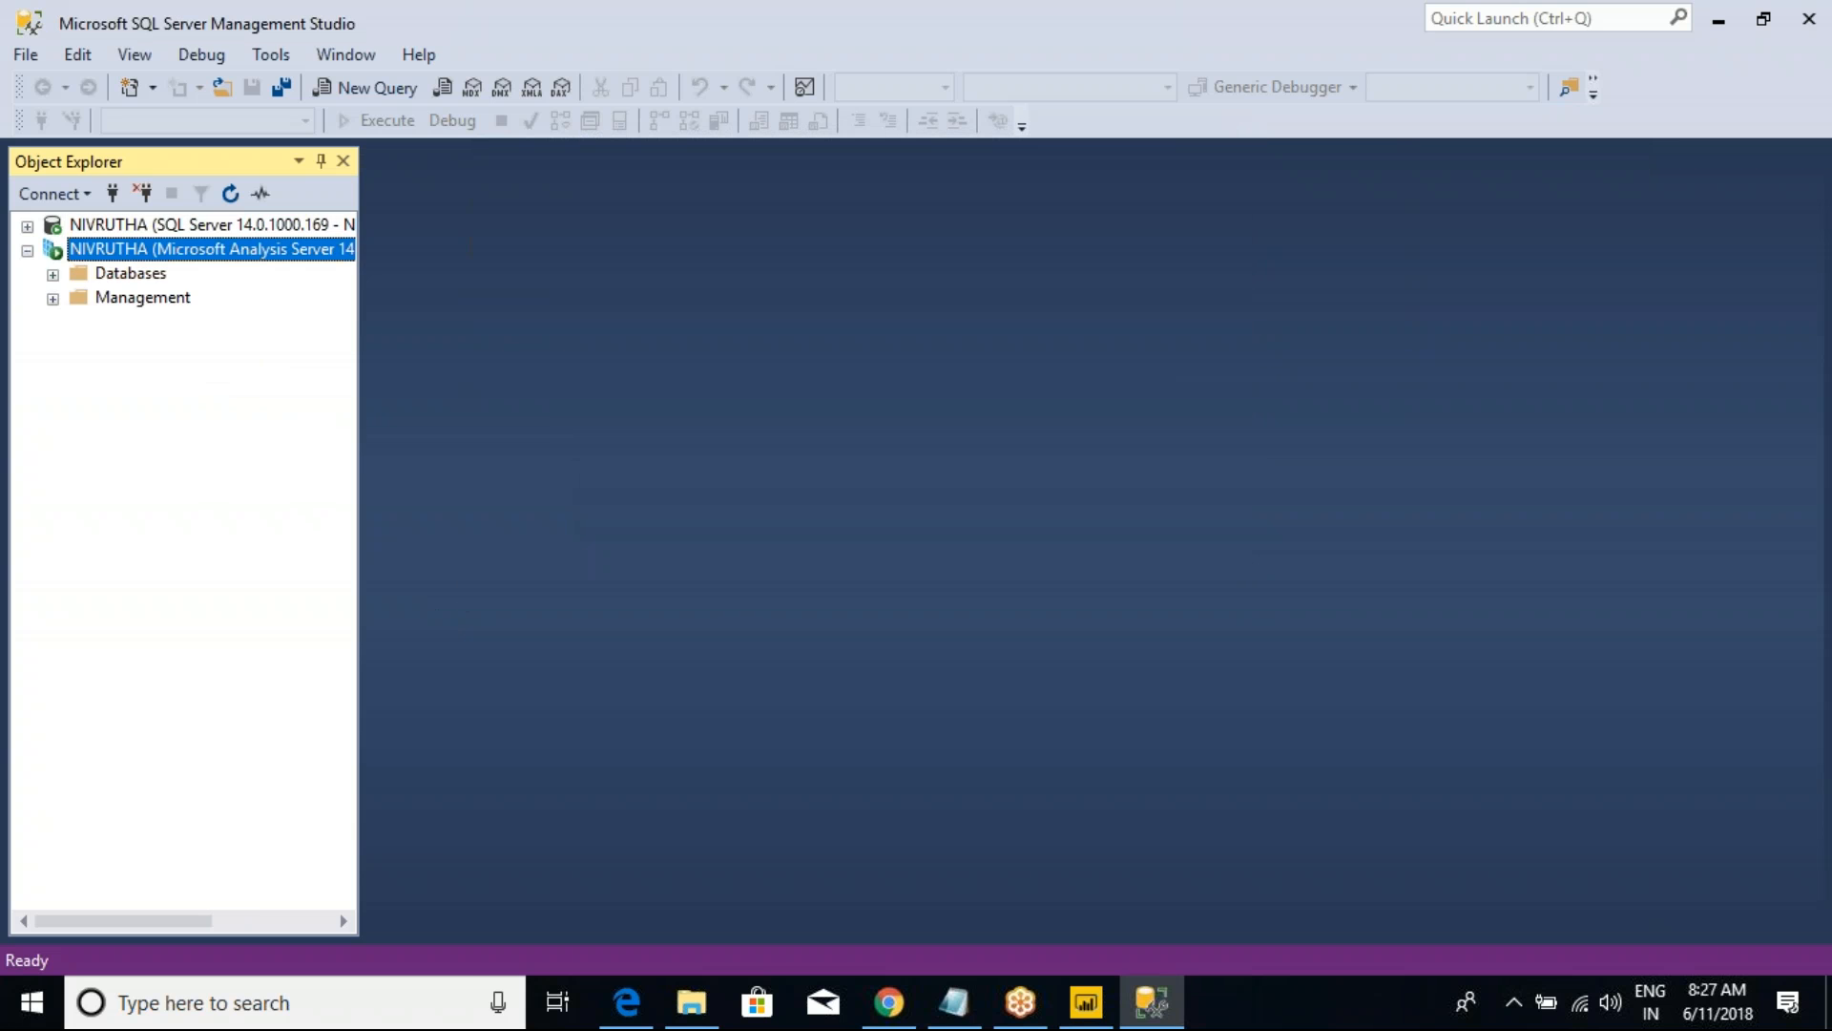
pyautogui.click(52, 273)
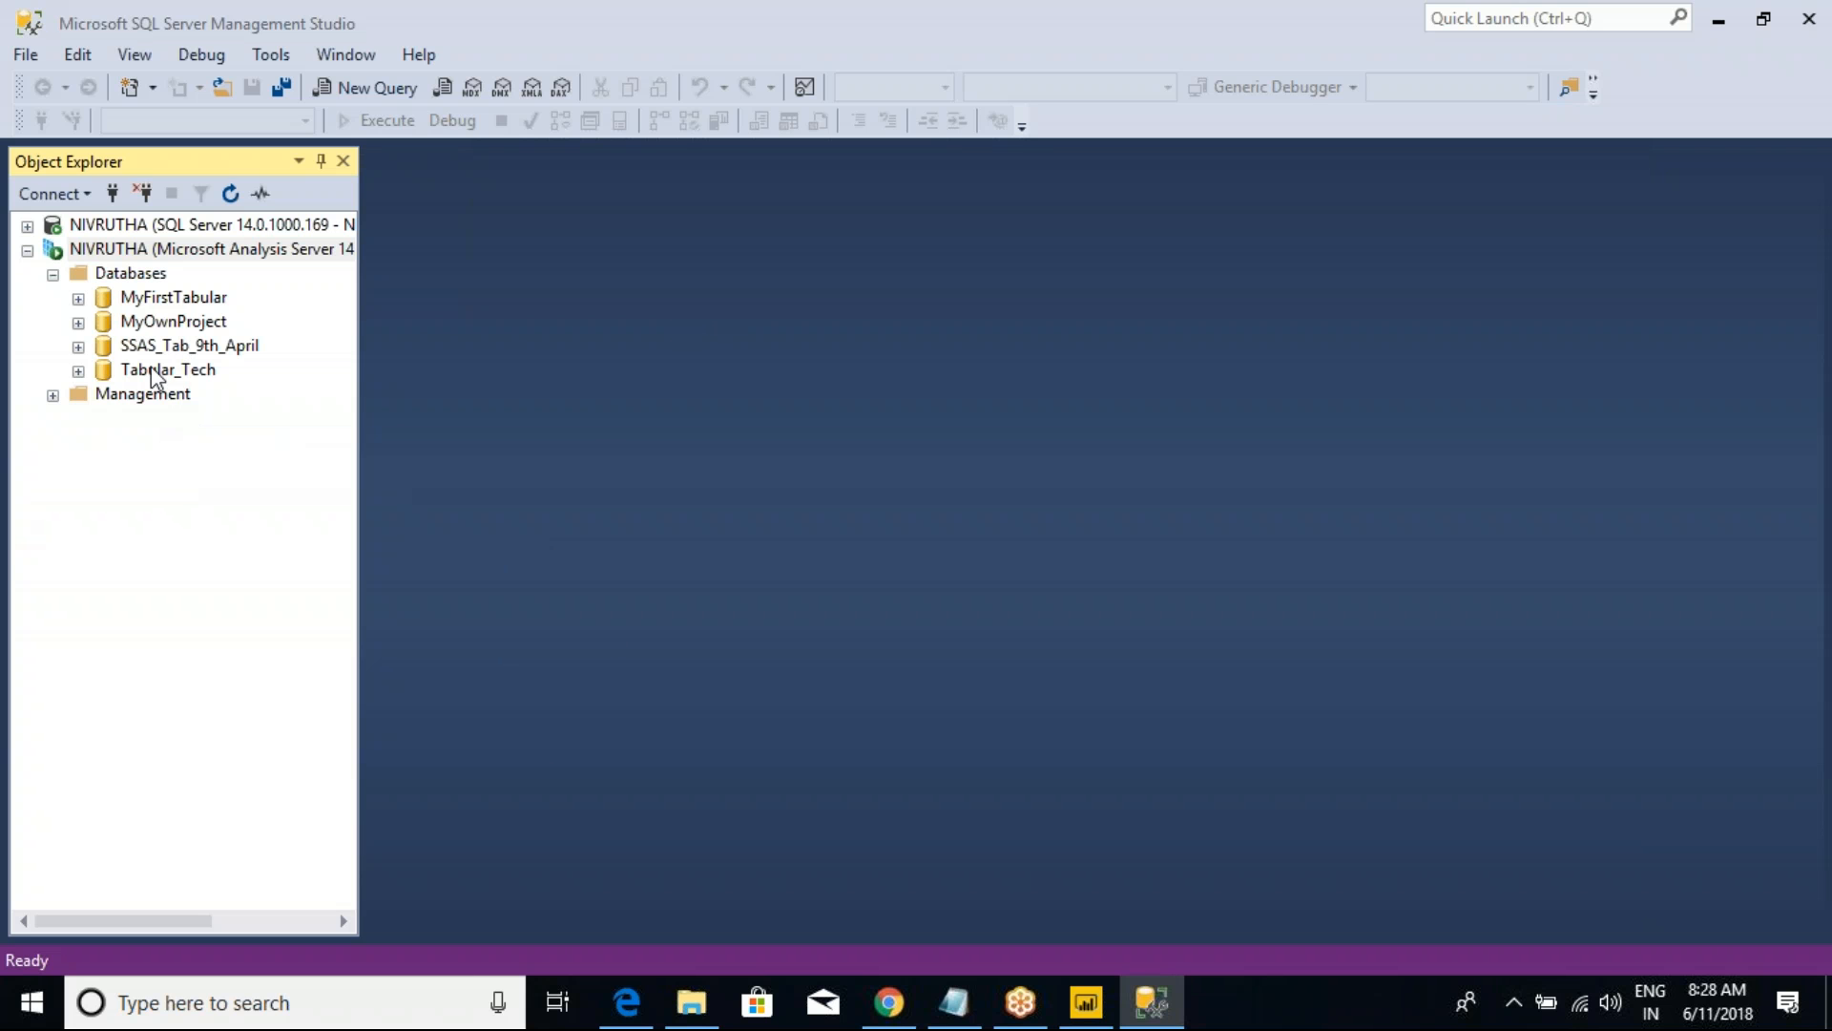
pyautogui.click(52, 275)
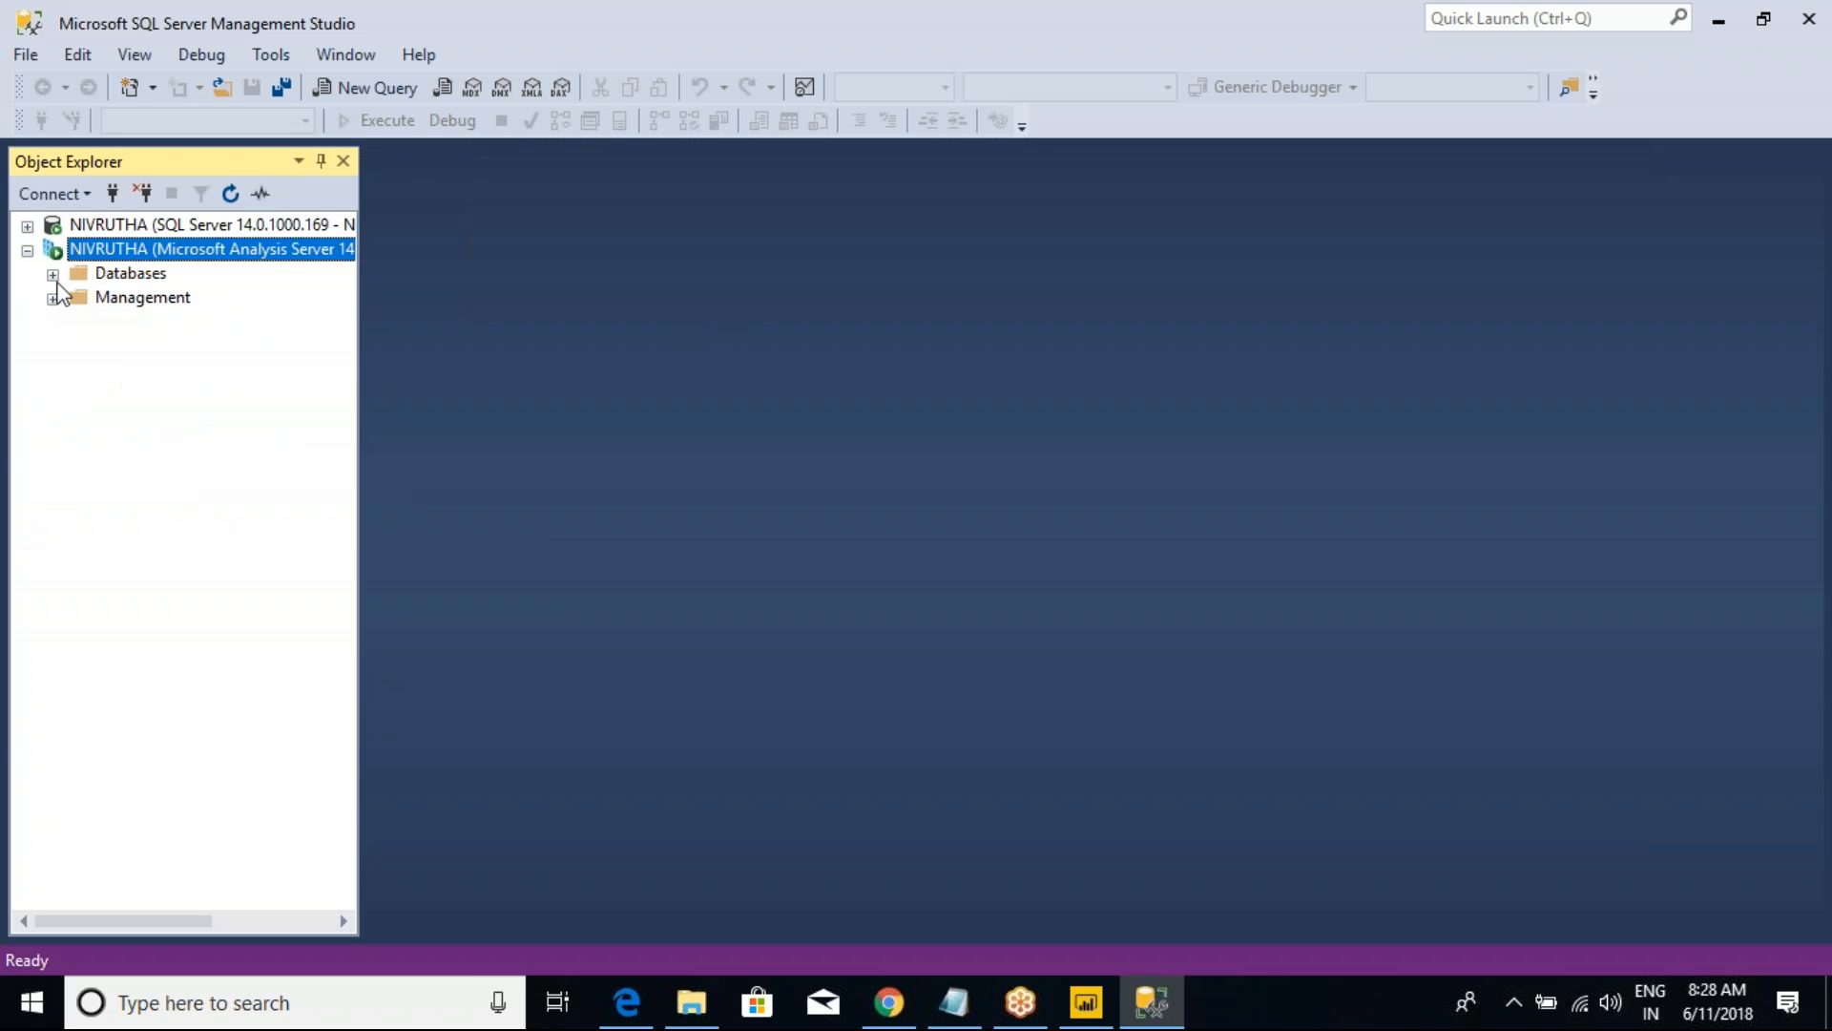
pyautogui.click(52, 275)
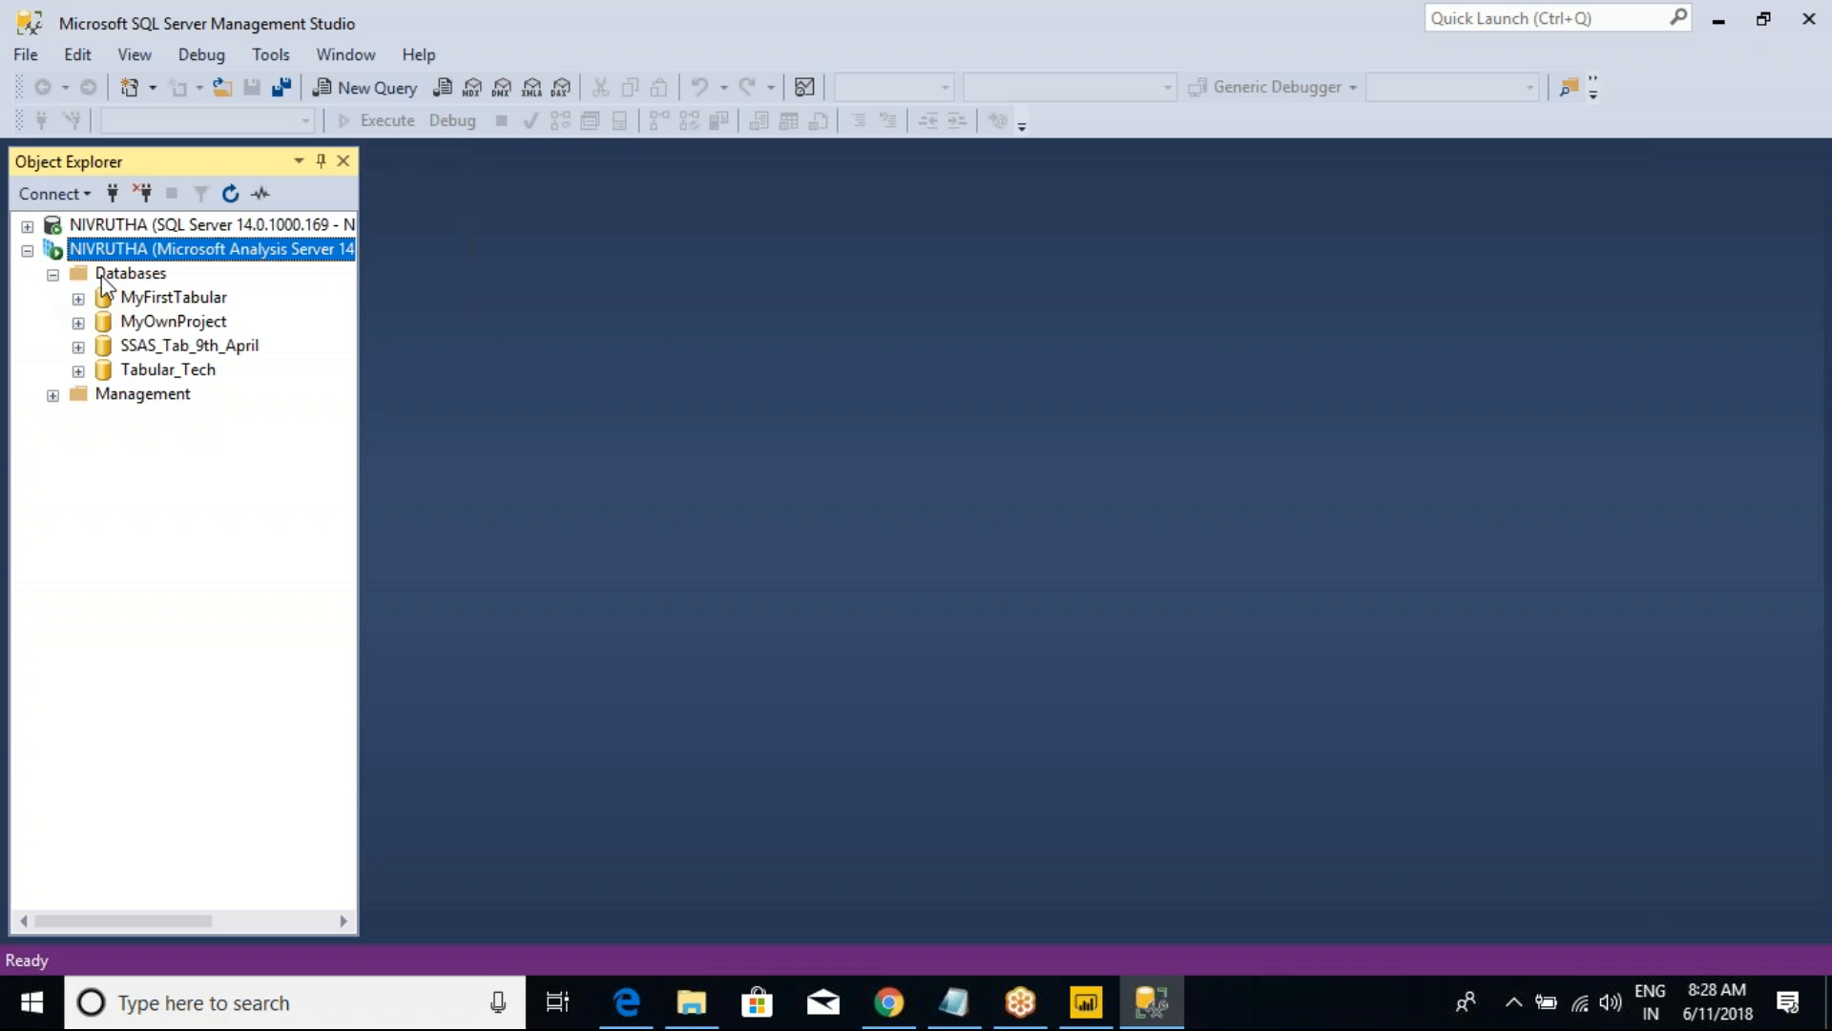
pyautogui.click(52, 275)
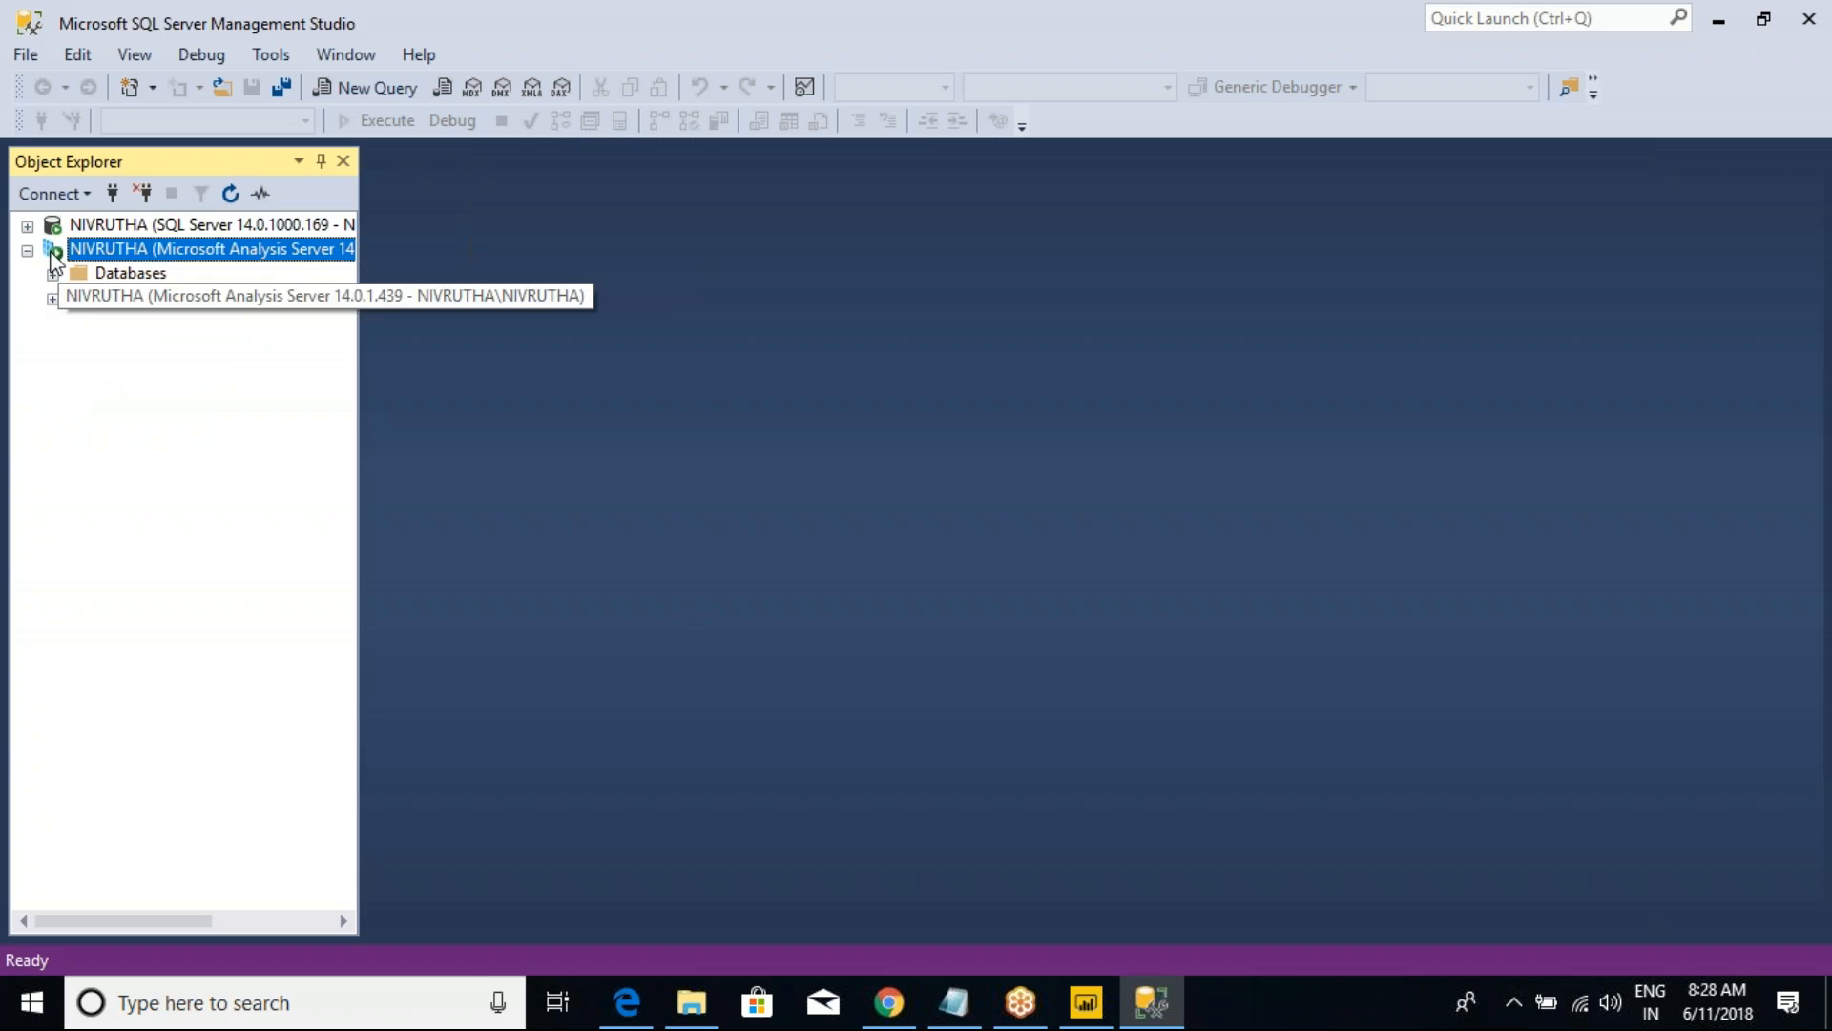
# Step: Examine the Database Engine's databases, pointing out AdventureWorksDW2017, and collapse the server node
pyautogui.click(27, 226)
pyautogui.click(52, 250)
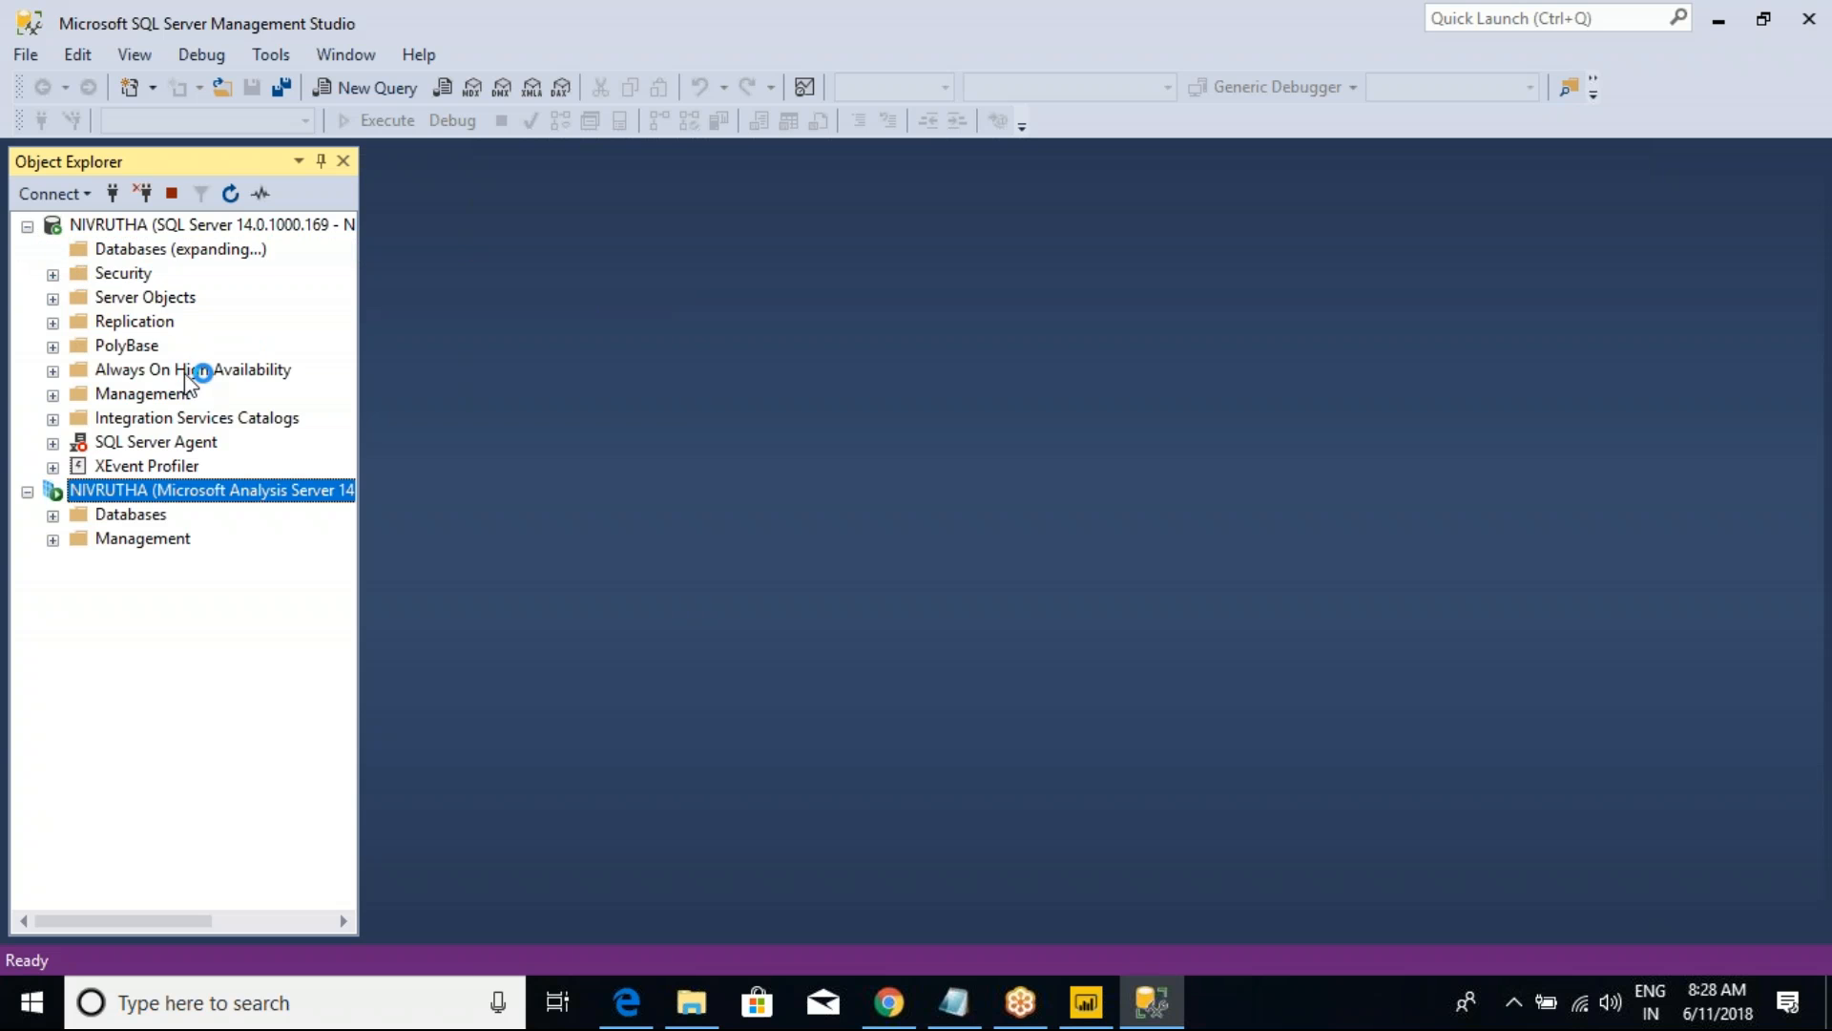
pyautogui.click(211, 348)
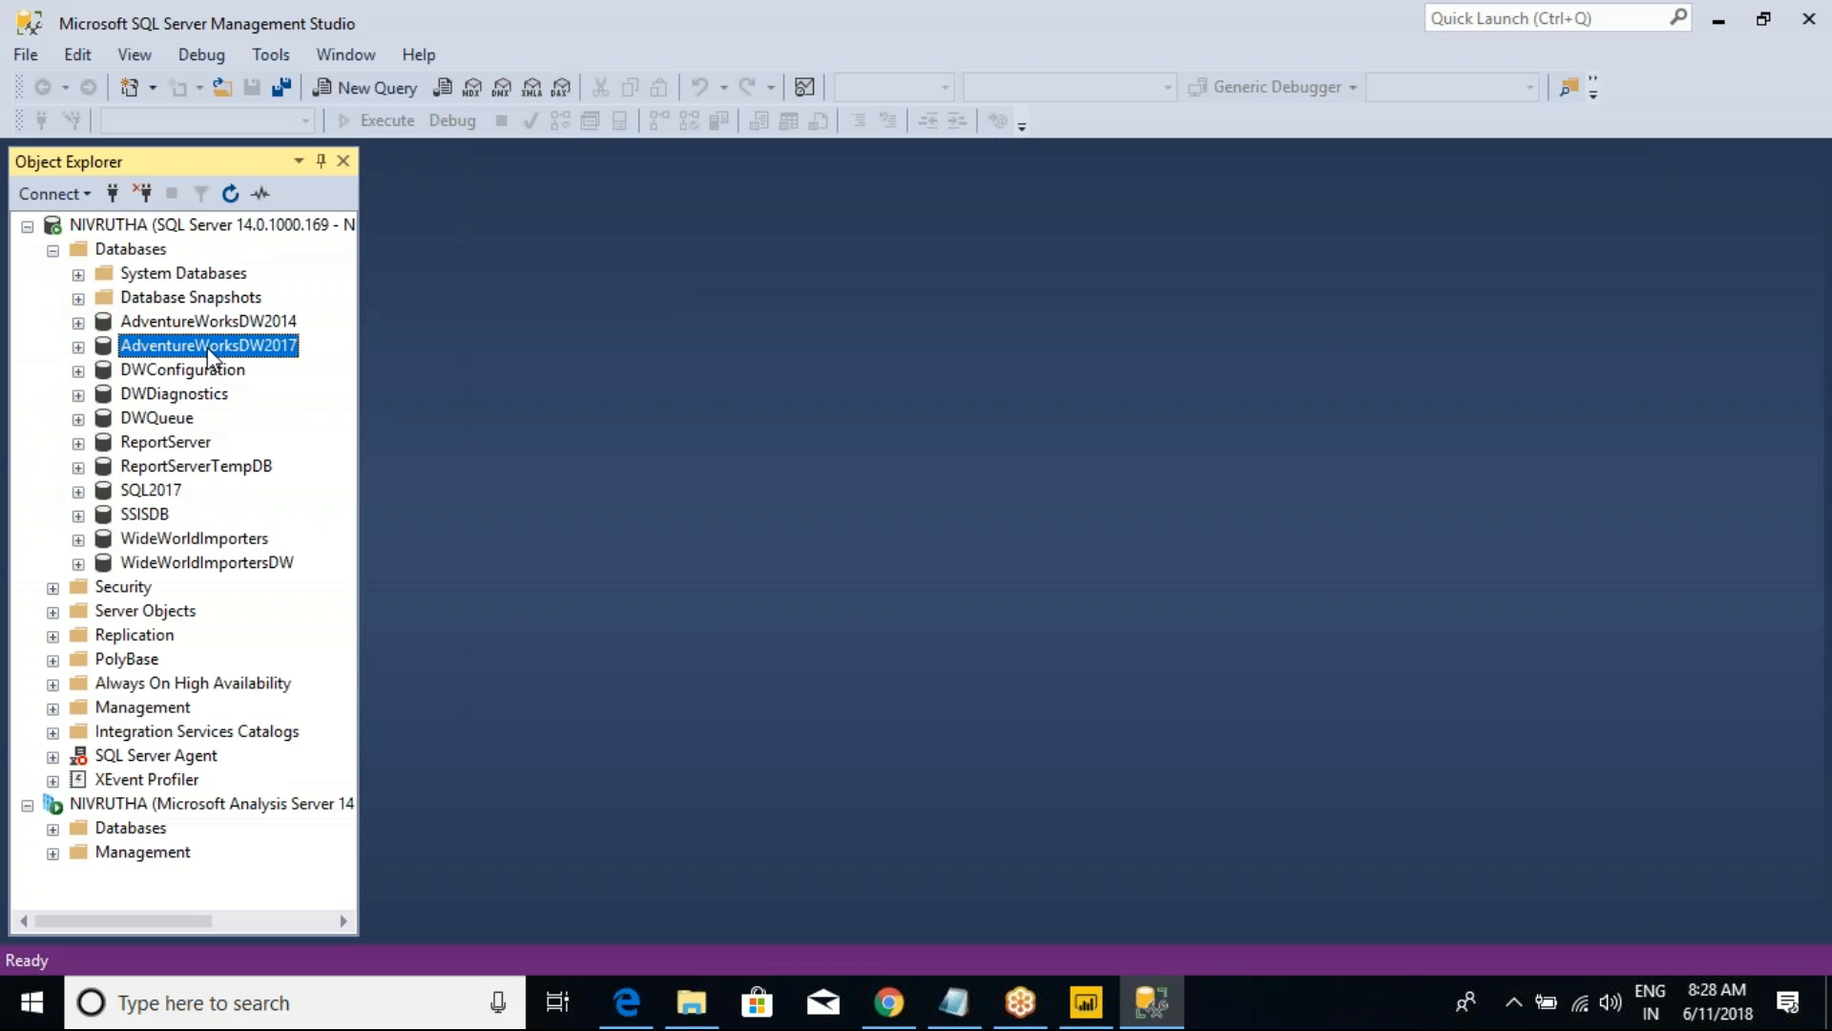
pyautogui.click(53, 250)
pyautogui.click(27, 226)
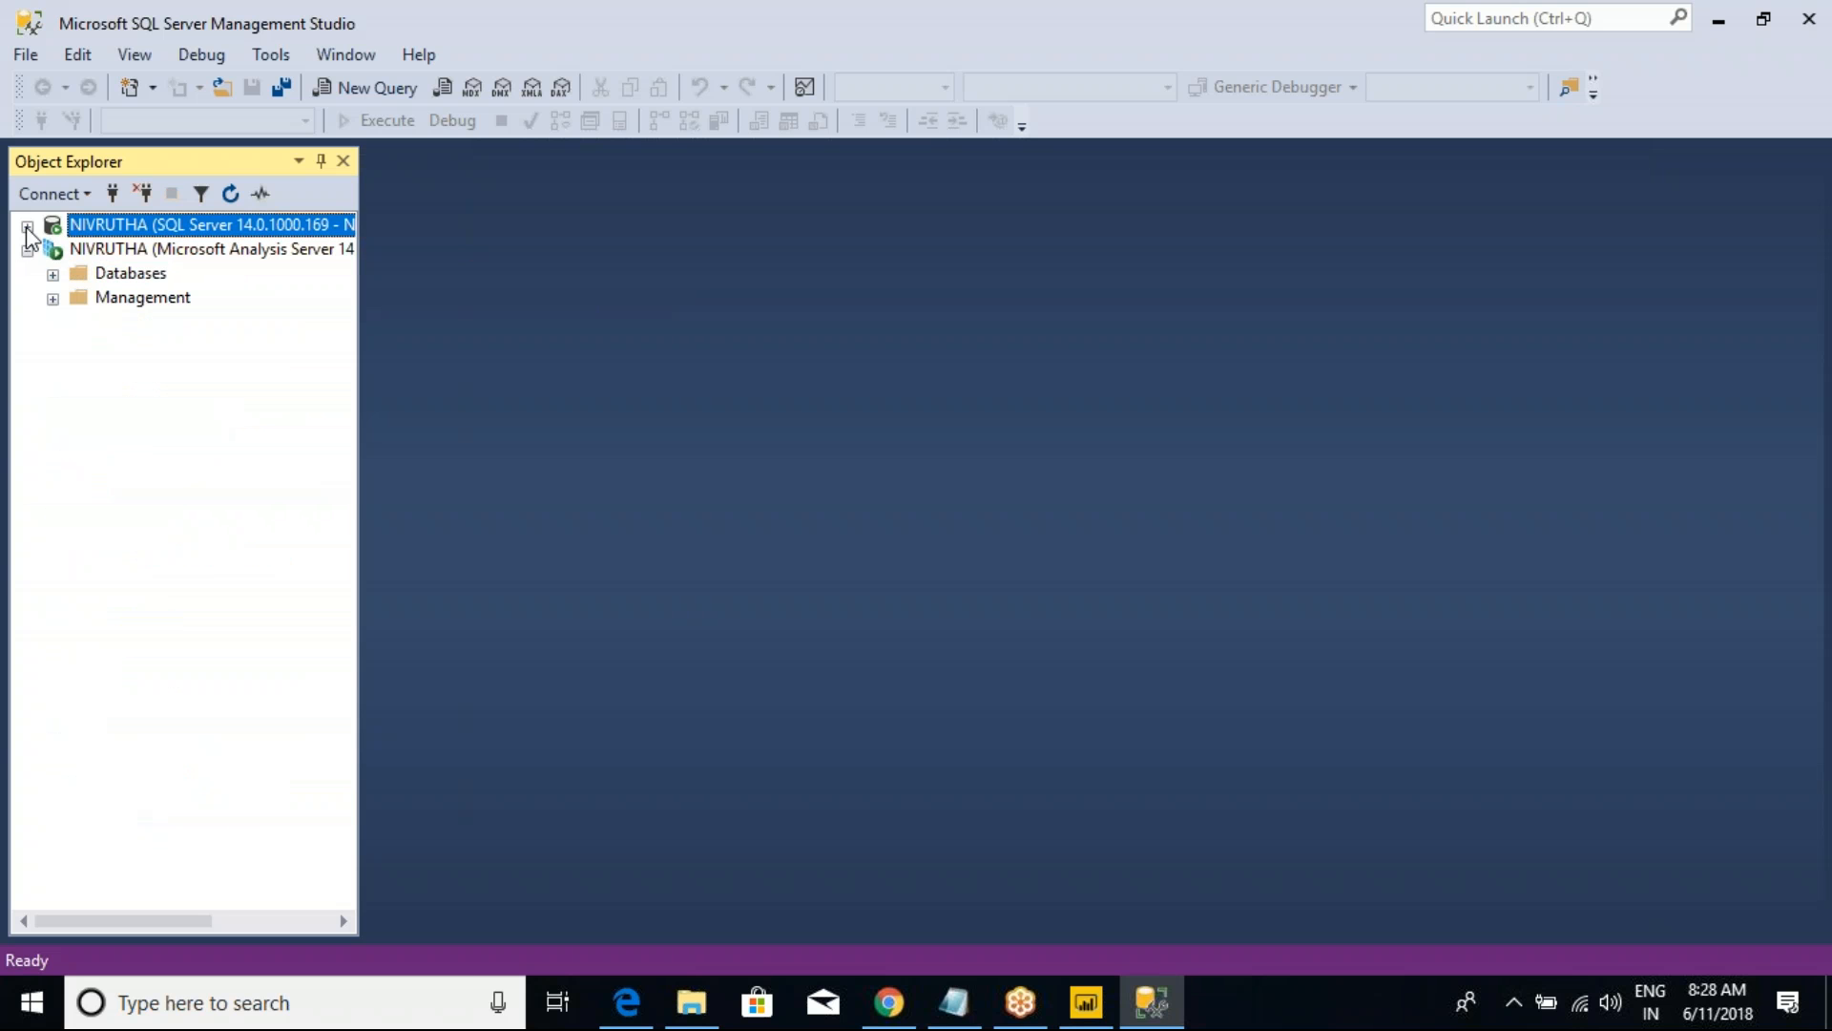
# Step: Expand the Analysis Services databases and the Database Engine node to compare the two servers' contents
pyautogui.click(116, 252)
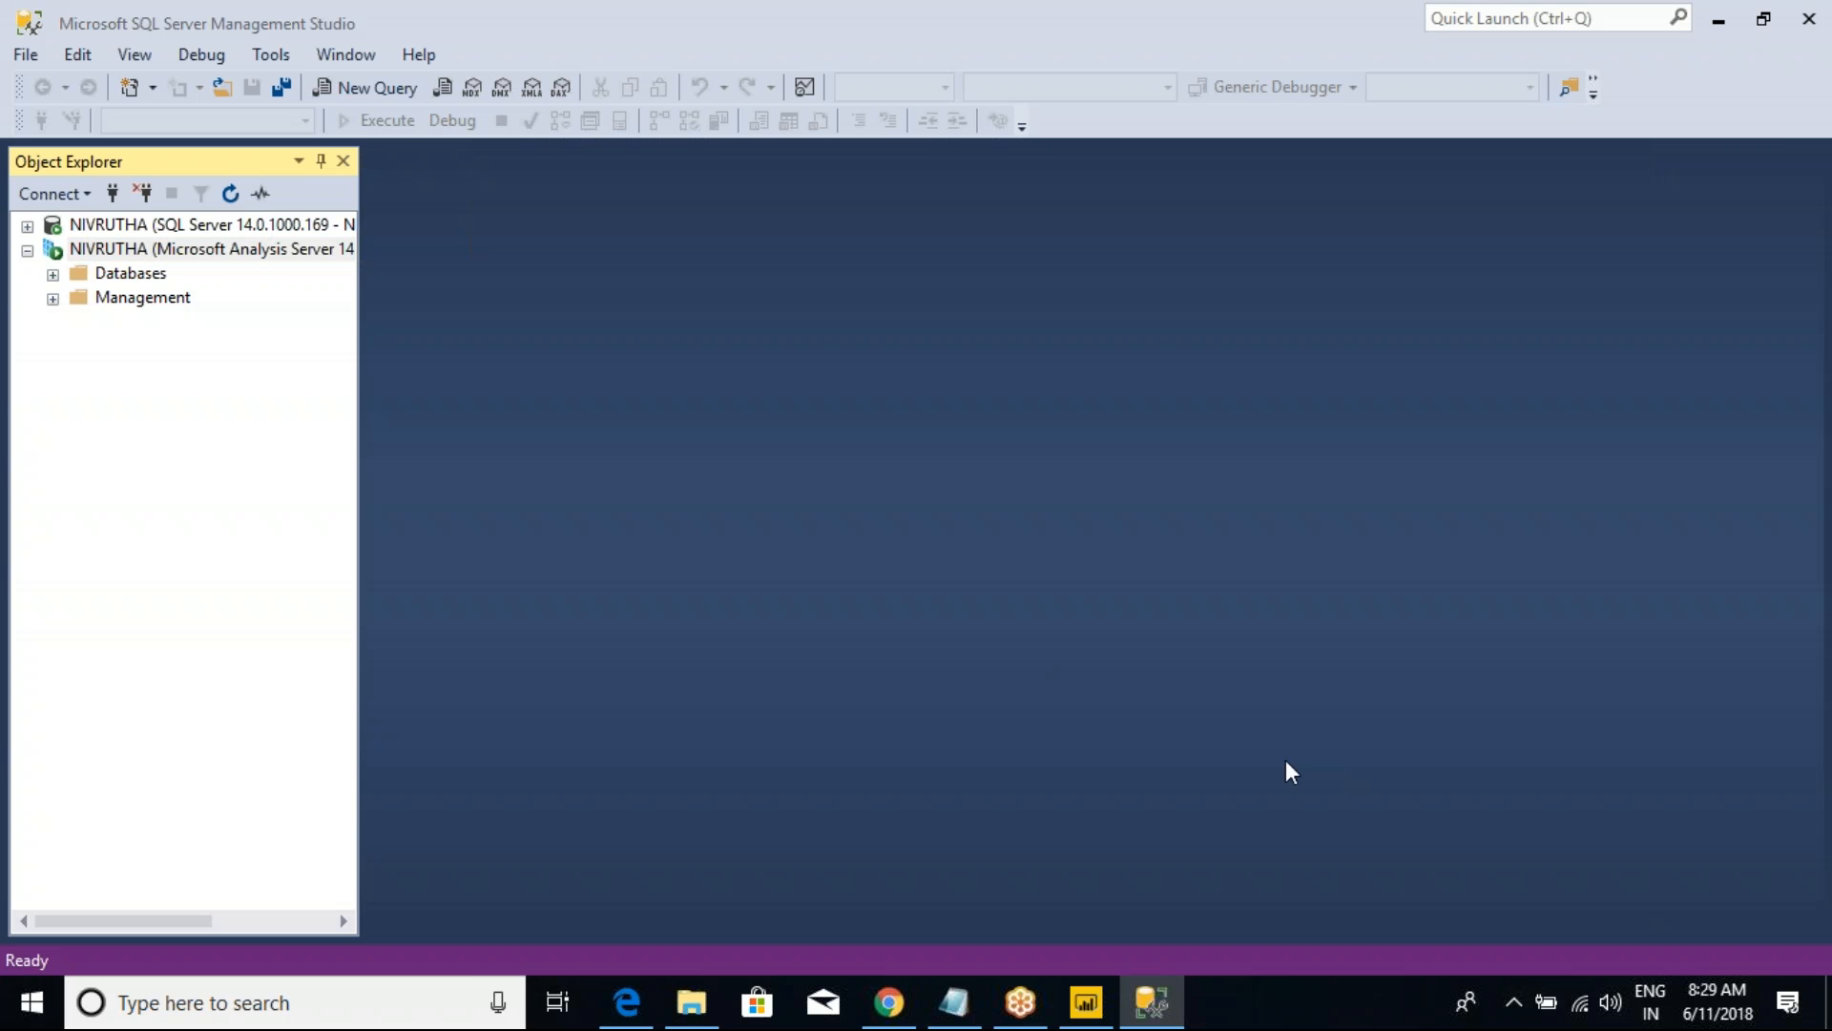
pyautogui.click(52, 274)
pyautogui.click(27, 226)
pyautogui.click(107, 226)
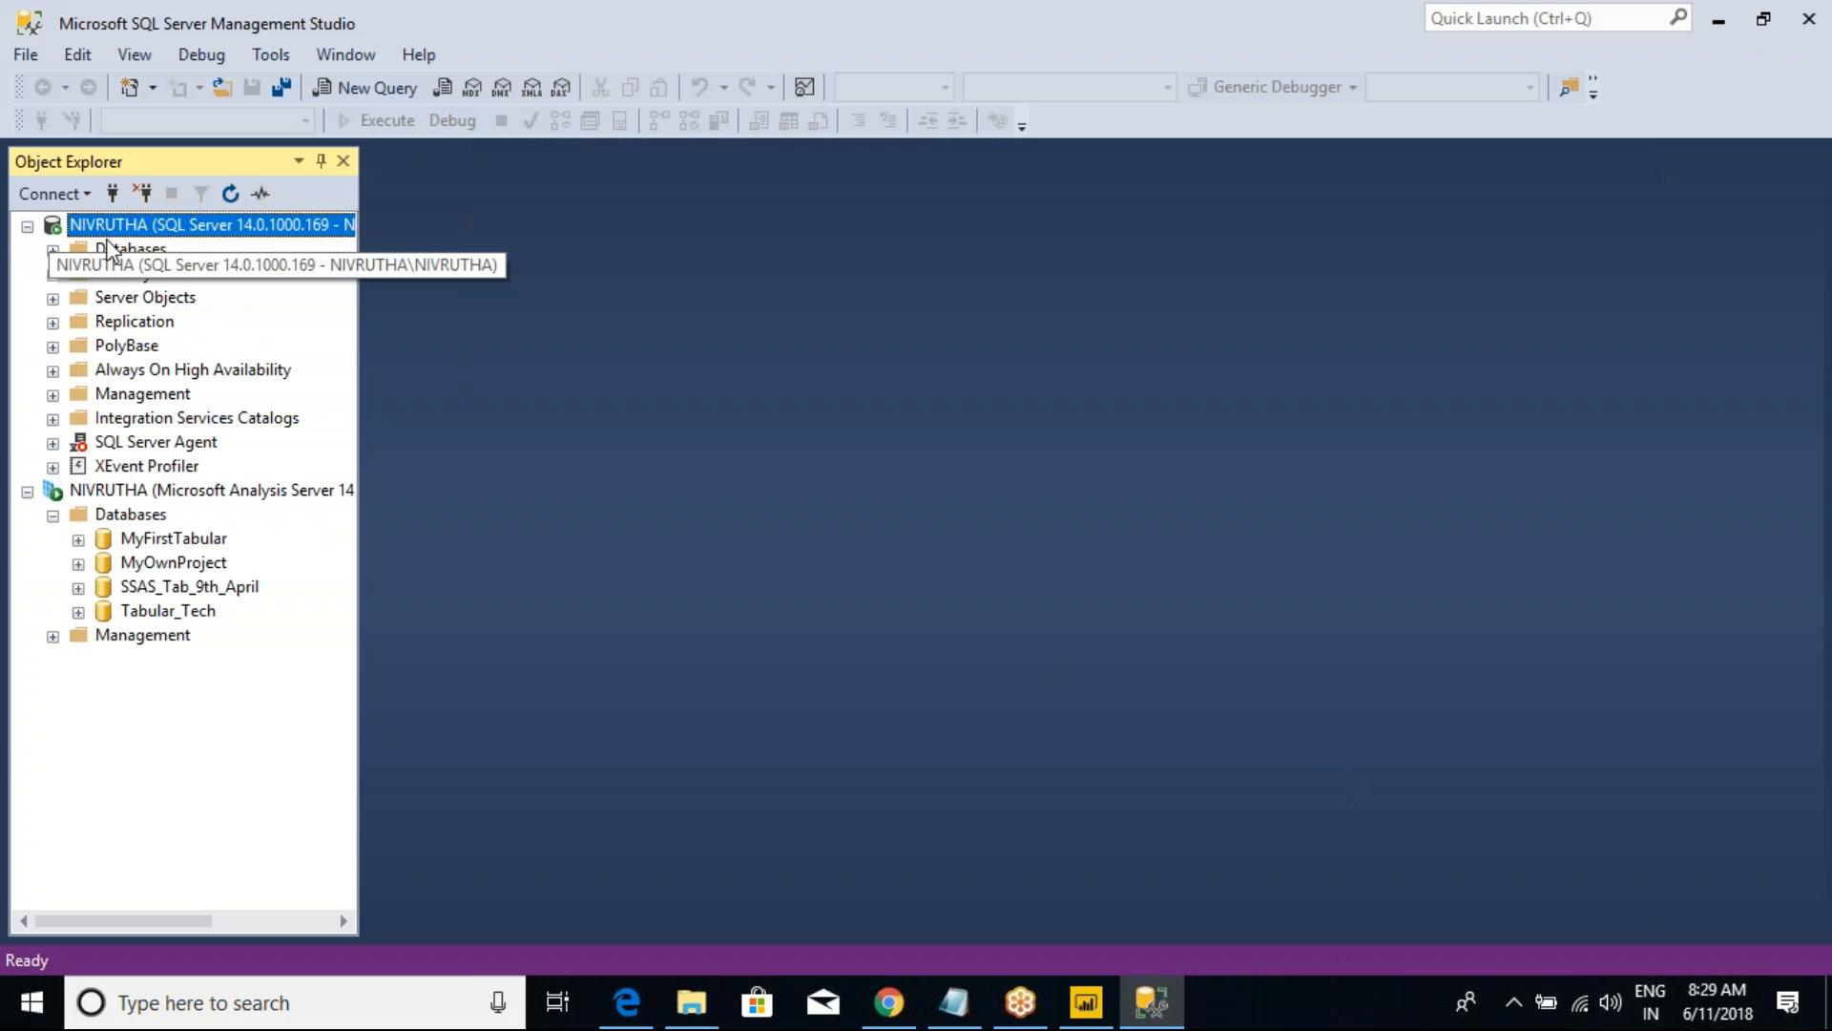
pyautogui.click(151, 491)
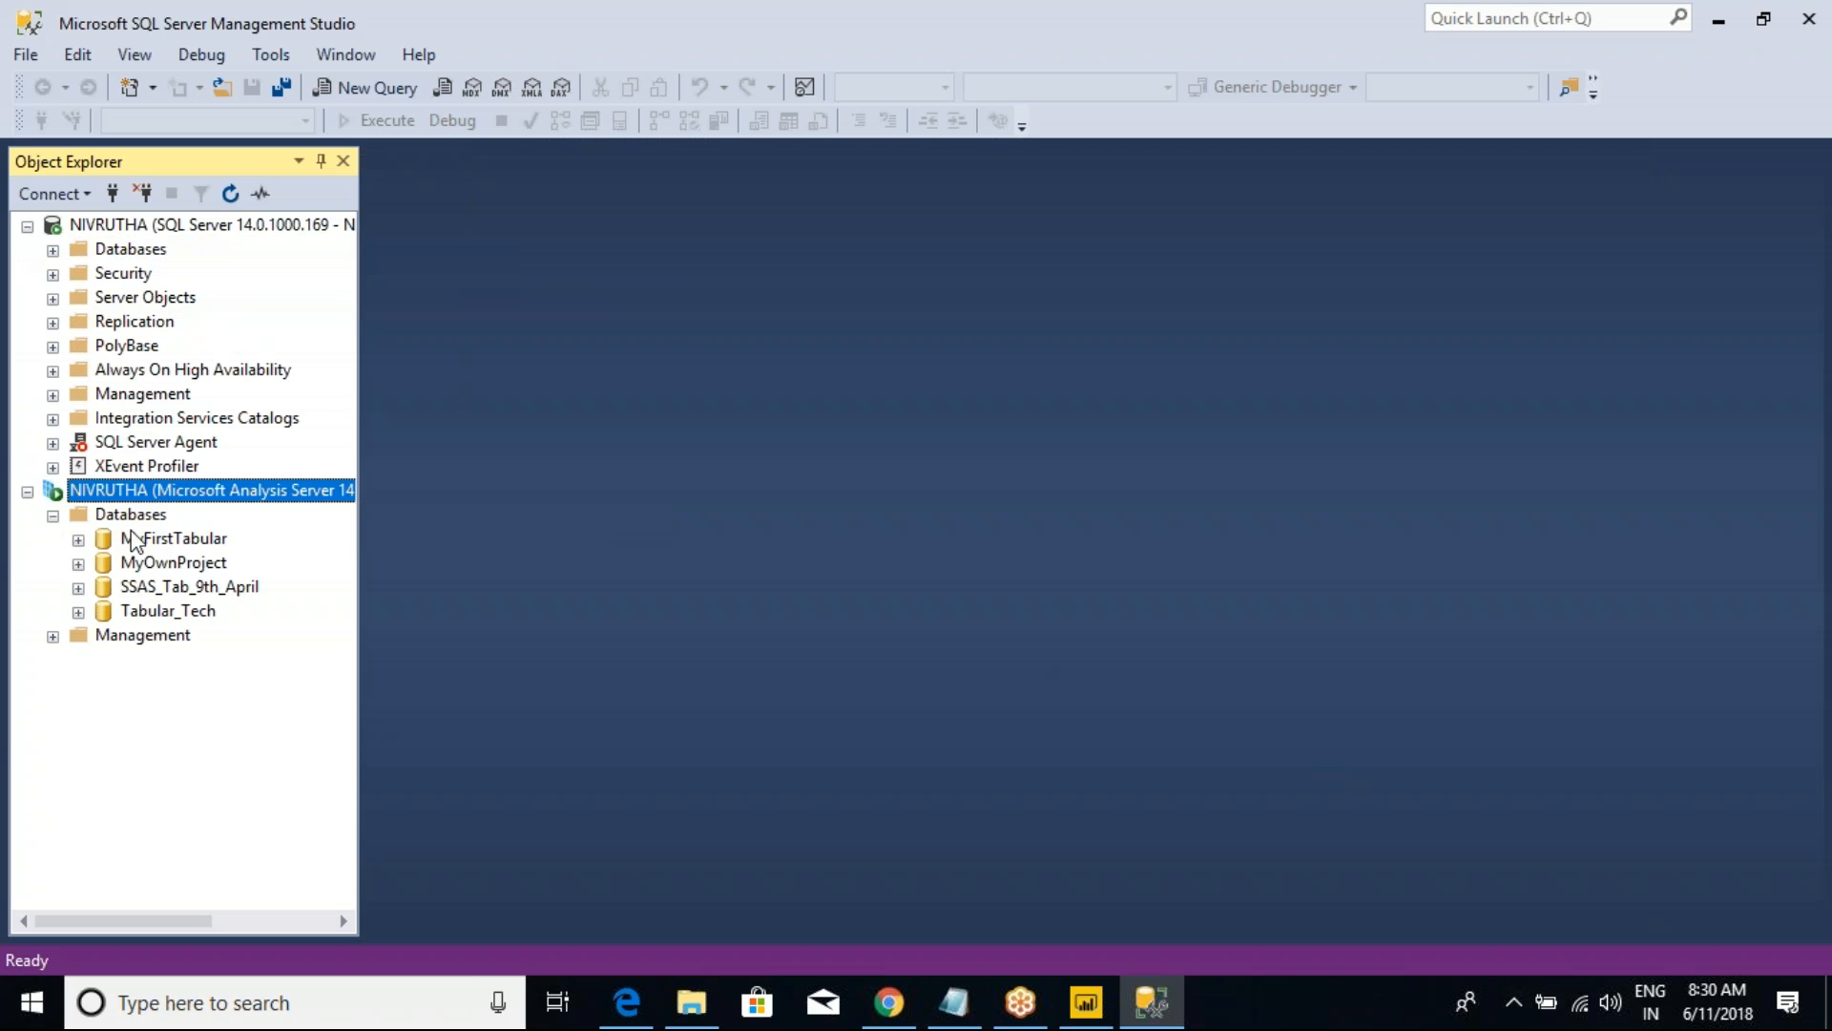
# Step: Go through the MyFirstTabular, MyOwnProject, SSAS_Tab_9th_April and Tabular_Tech databases under the Analysis Services Databases folder
pyautogui.click(166, 591)
pyautogui.click(152, 612)
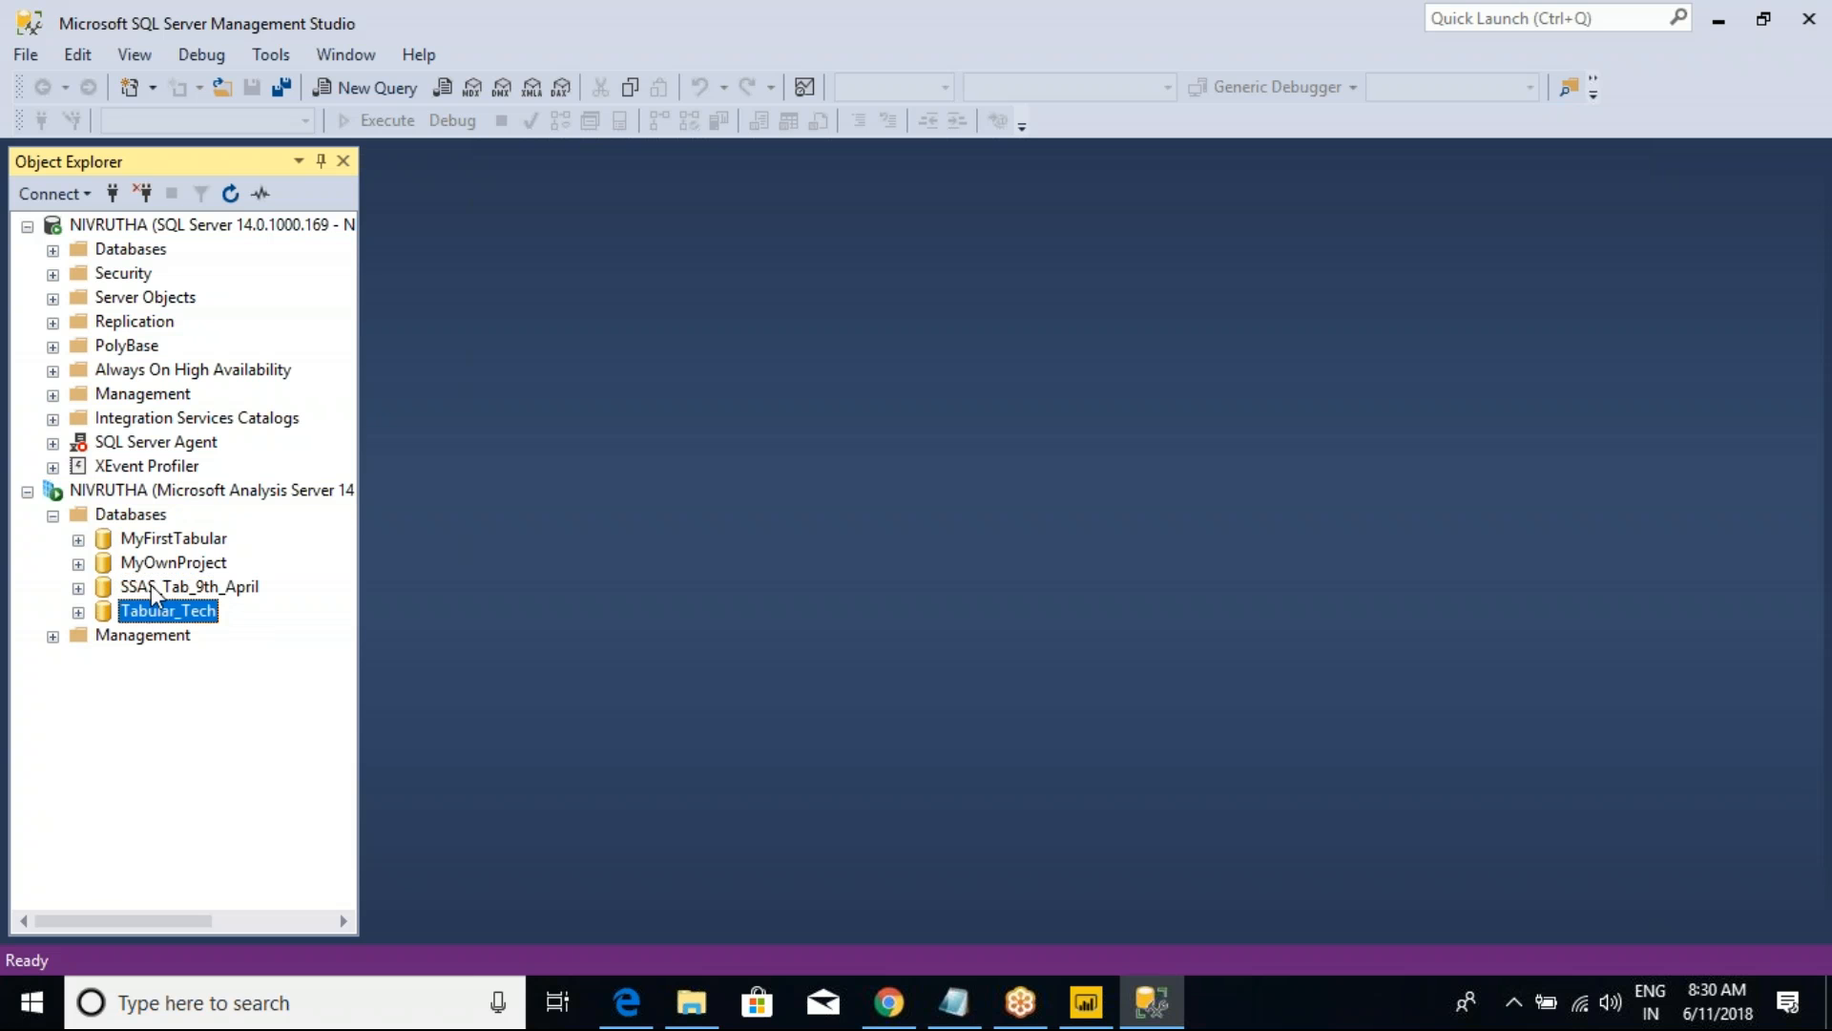
pyautogui.click(153, 565)
pyautogui.click(154, 541)
pyautogui.click(153, 565)
pyautogui.click(153, 588)
pyautogui.click(149, 613)
pyautogui.click(139, 520)
pyautogui.rightClick(139, 520)
pyautogui.click(520, 439)
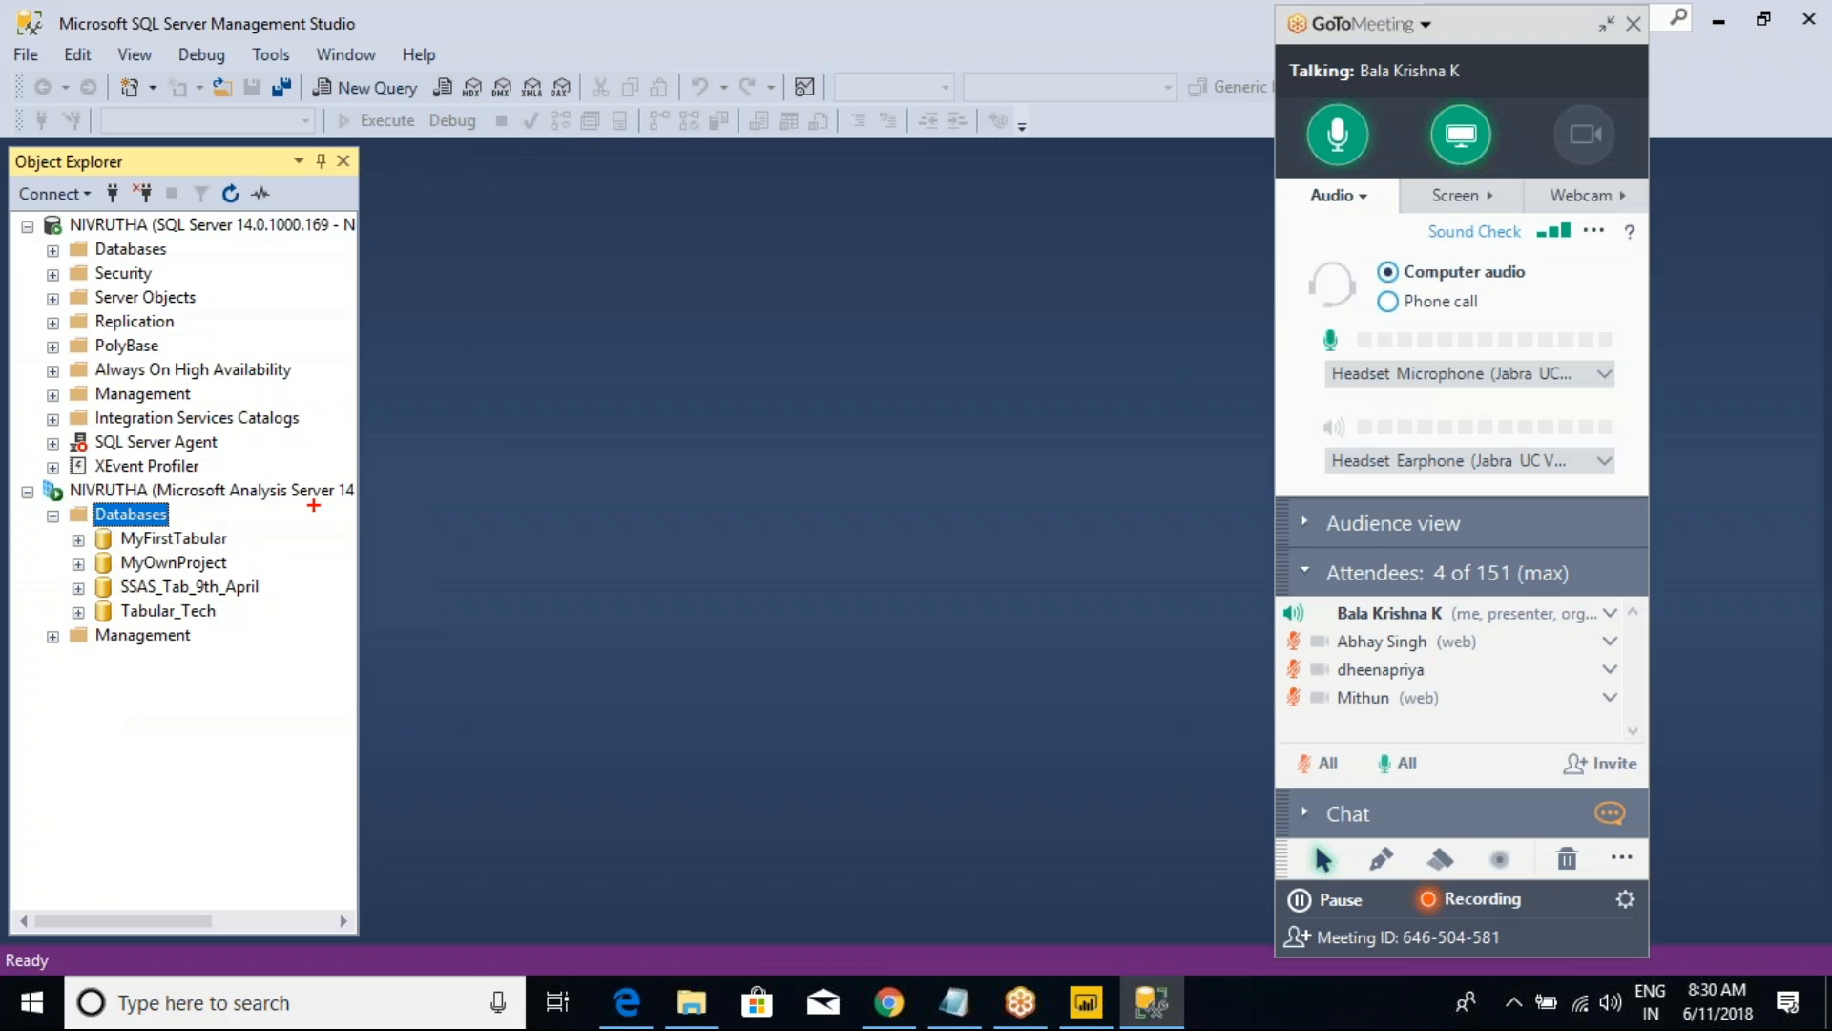
pyautogui.moveTo(141, 630)
pyautogui.mouseDown()
pyautogui.moveTo(193, 671)
pyautogui.moveTo(270, 621)
pyautogui.mouseUp()
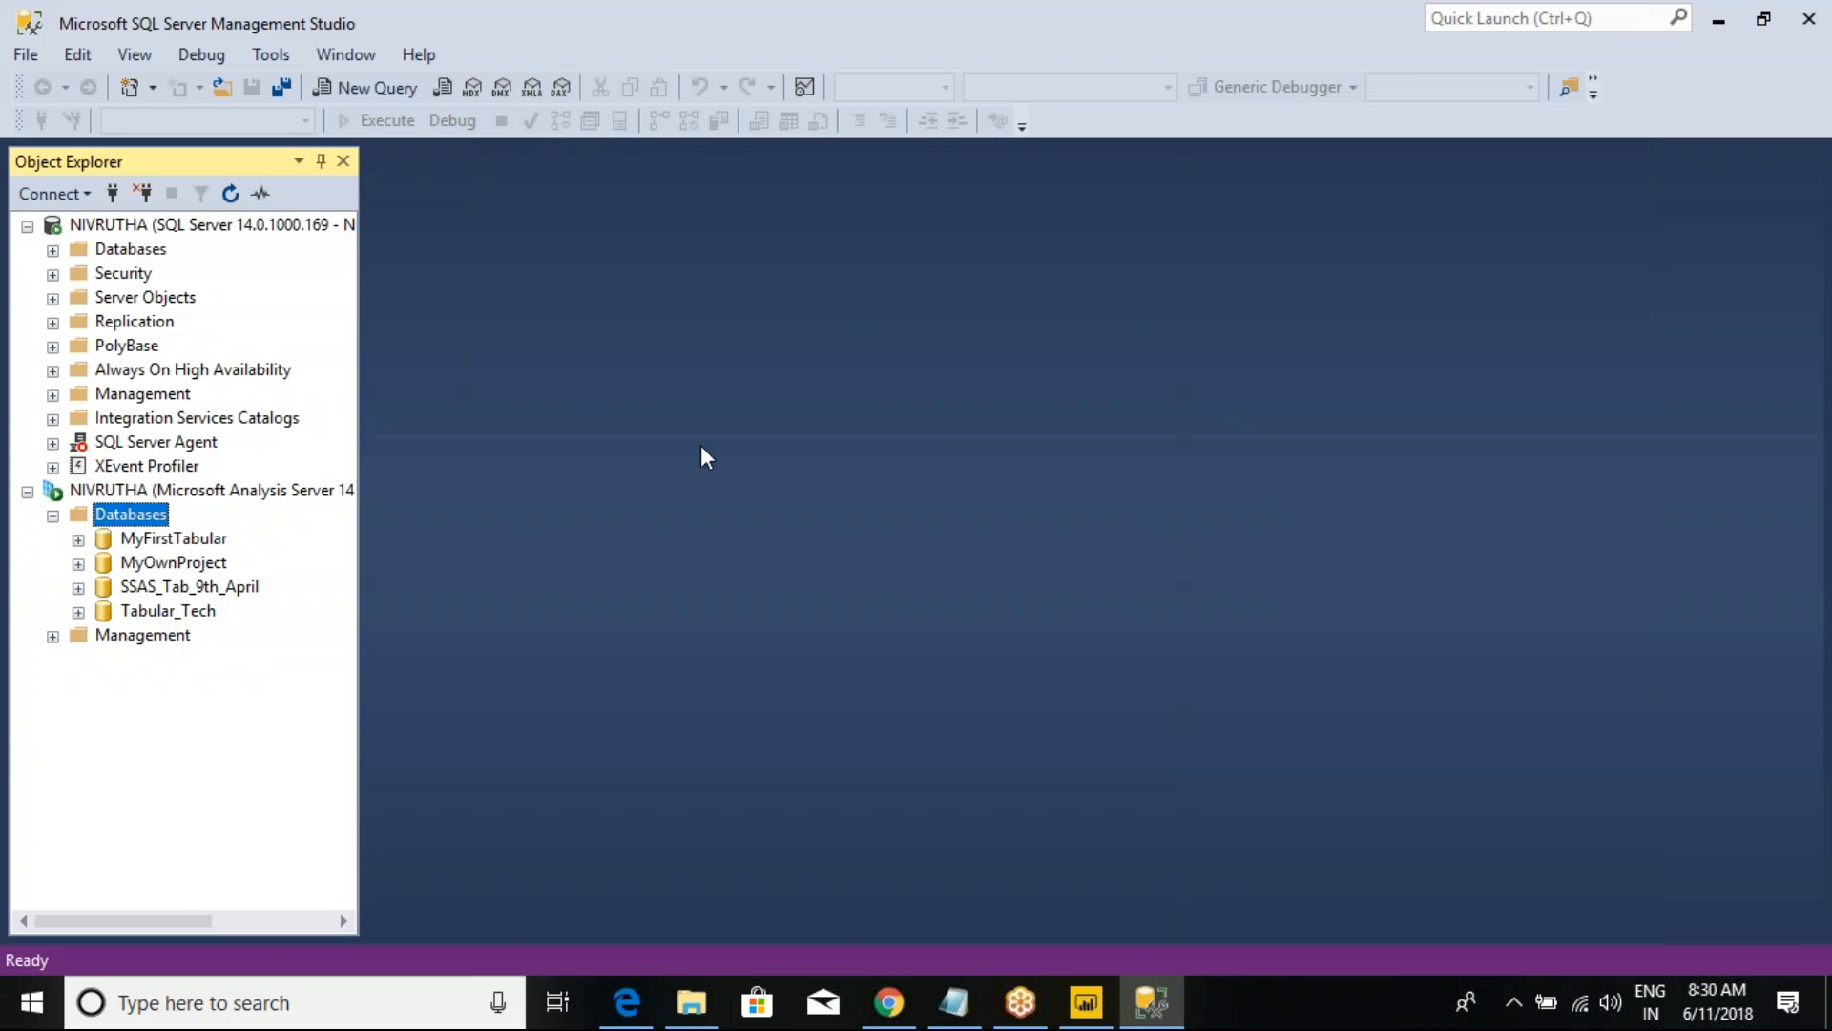
# Step: Switch to the Class Notes in Notepad and add "It is a part of MSBI()" under the SSAS Tabular Model heading
pyautogui.press('super')
pyautogui.press('super')
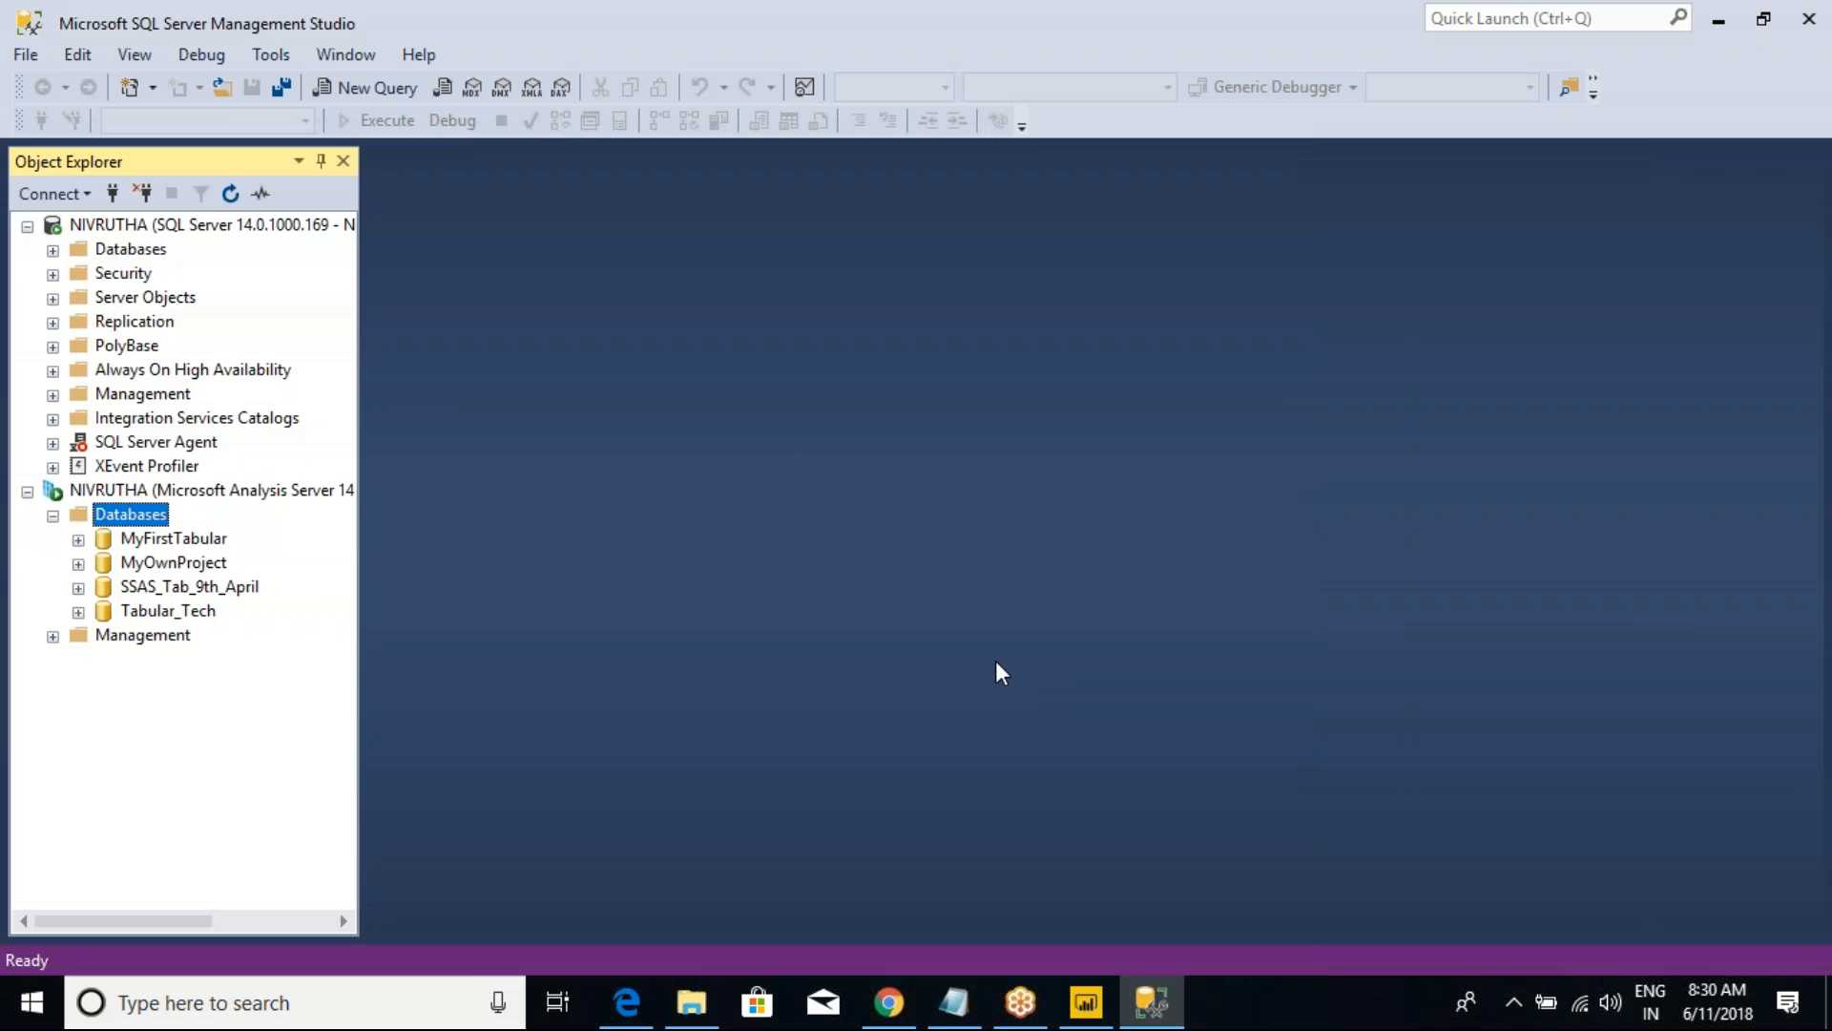
pyautogui.hotkey('alt', 'Tab')
pyautogui.hotkey('alt', 'Tab')
pyautogui.click(247, 445)
pyautogui.click(195, 273)
pyautogui.press('Return')
pyautogui.write('It is a ')
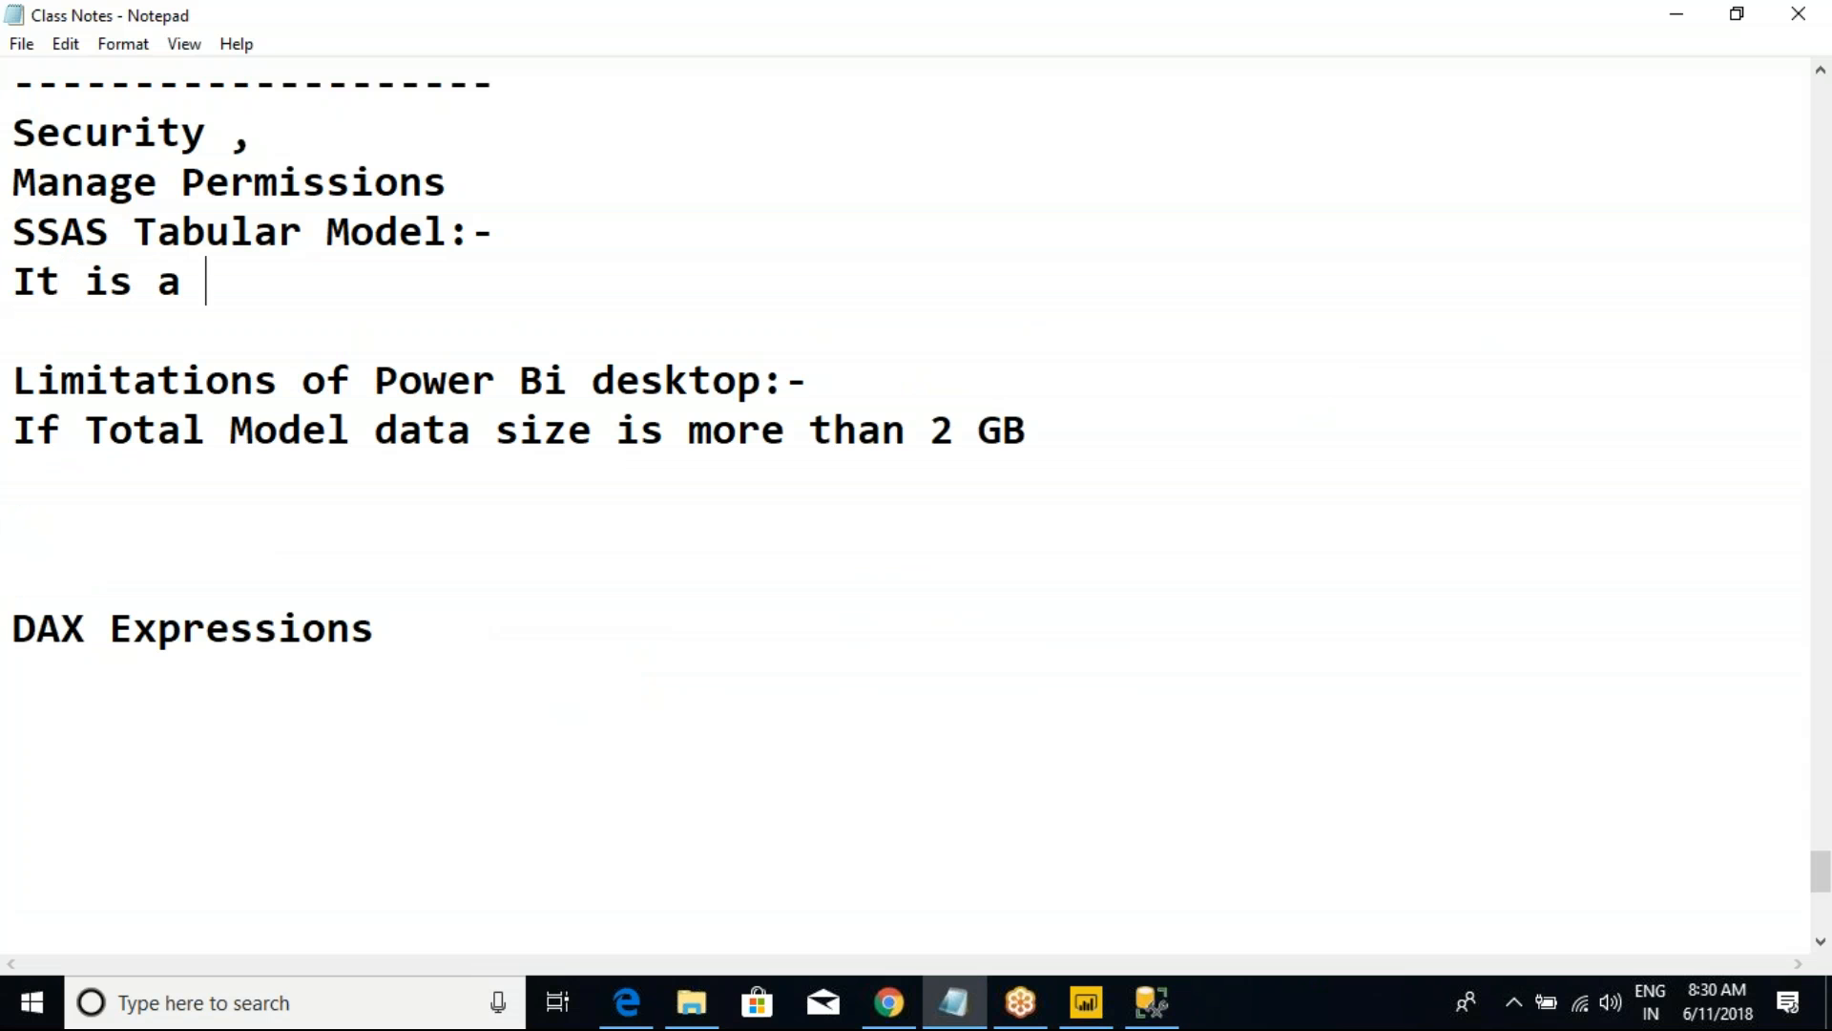
pyautogui.write('part of MSBi')
pyautogui.press('BackSpace')
pyautogui.write('I')
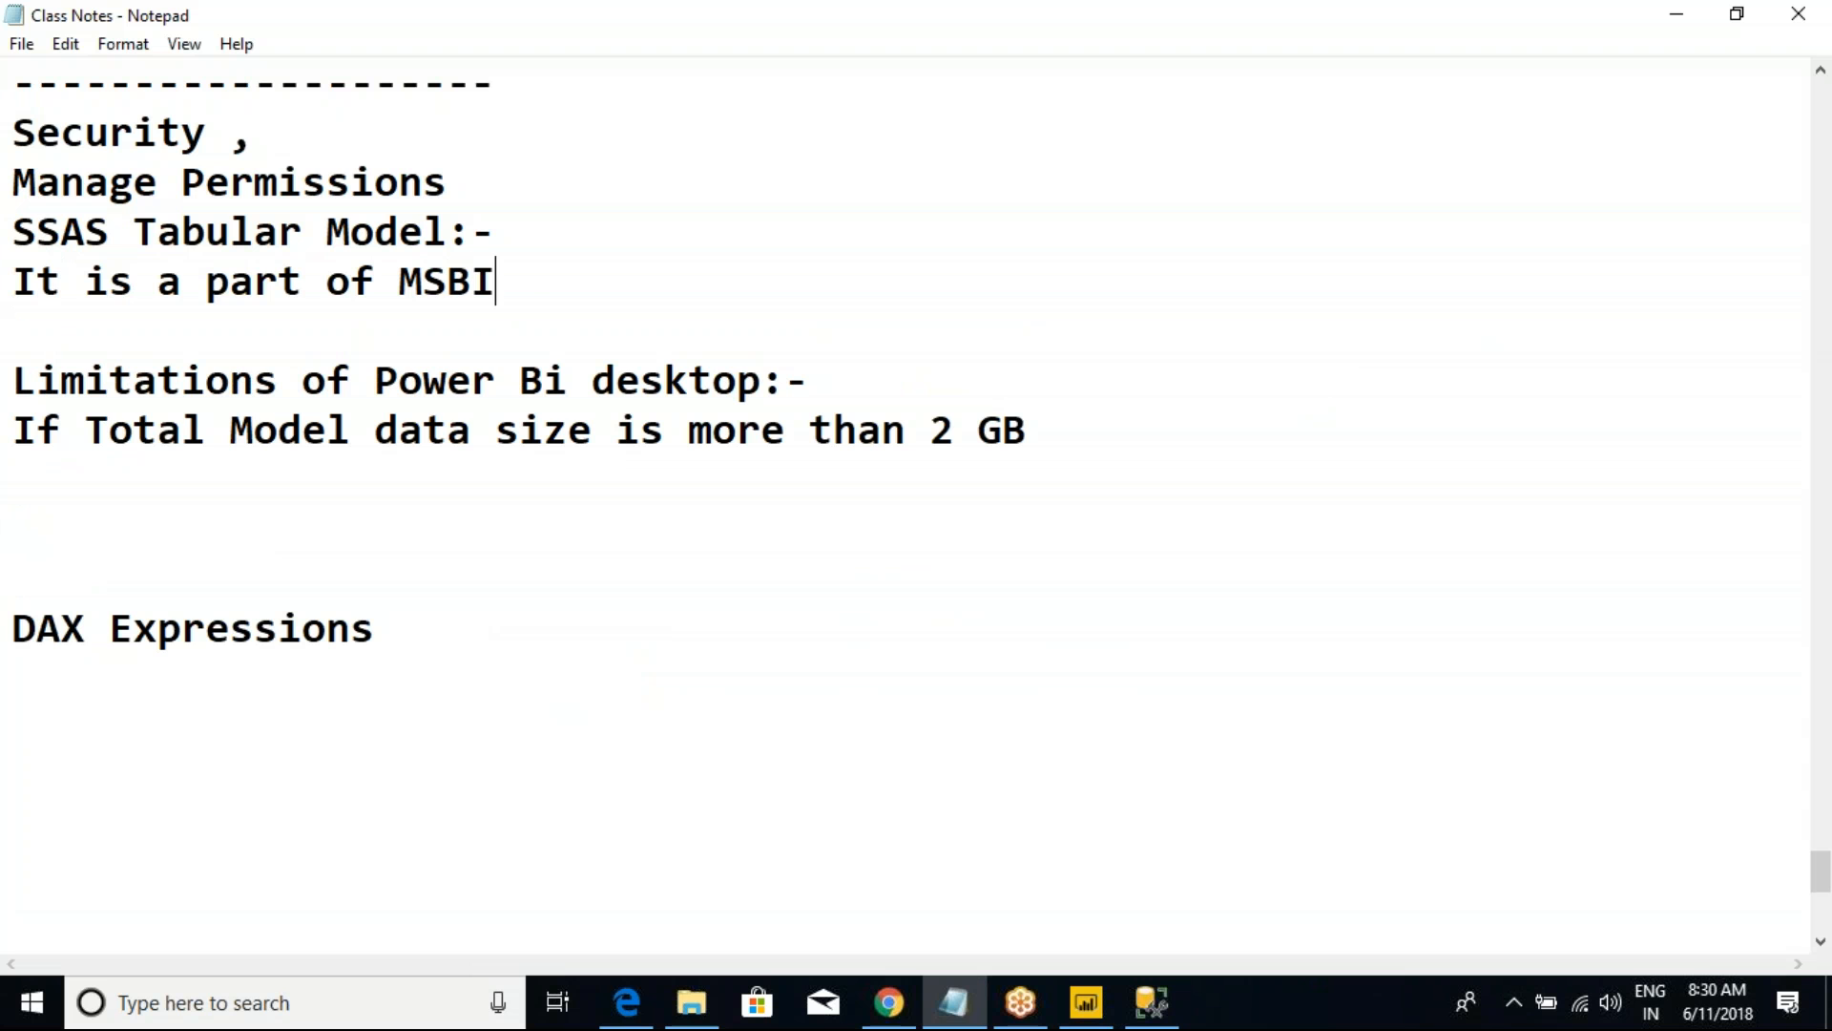
pyautogui.write('()SSIS , ')
pyautogui.write('SSRS ')
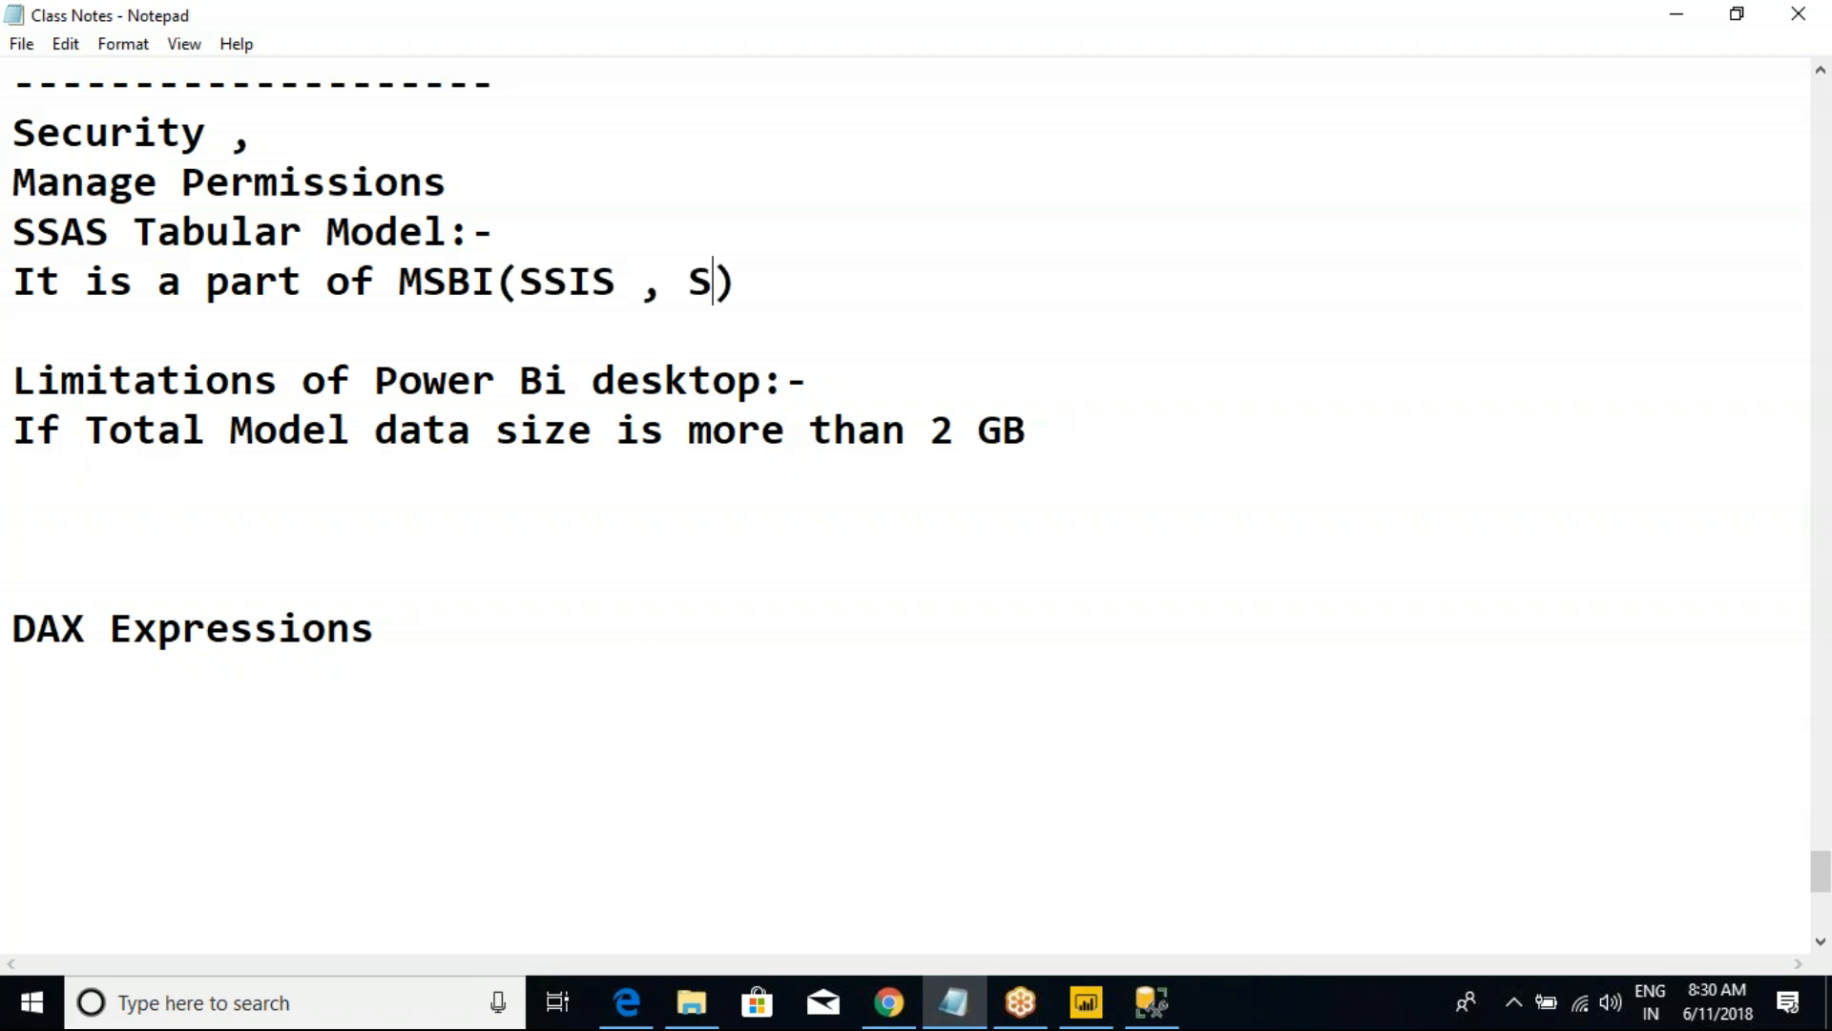
pyautogui.write('and SSAS')
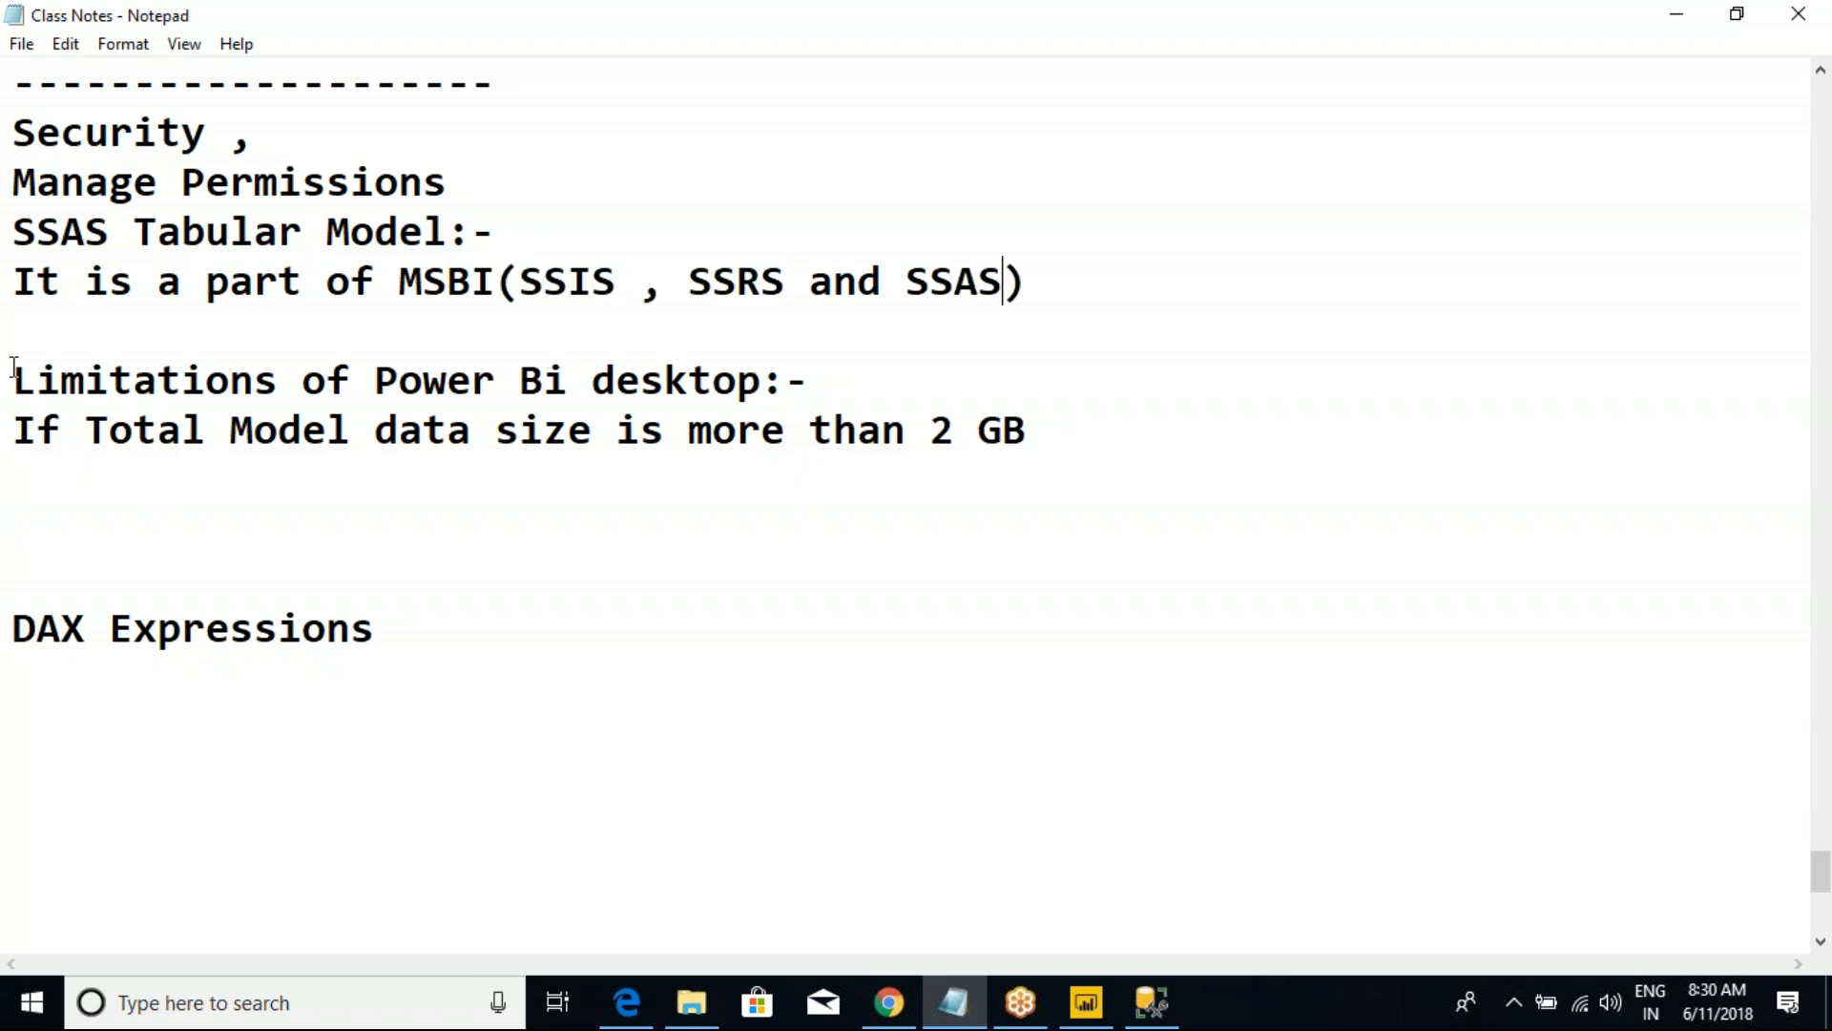
# Step: Highlight MSBI and its components SSIS, SSRS and SSAS in the notes to point them out
pyautogui.moveTo(401, 283); pyautogui.dragTo(568, 282)
pyautogui.moveTo(687, 283); pyautogui.dragTo(784, 283)
pyautogui.click(1004, 282)
pyautogui.moveTo(1004, 283); pyautogui.dragTo(530, 291)
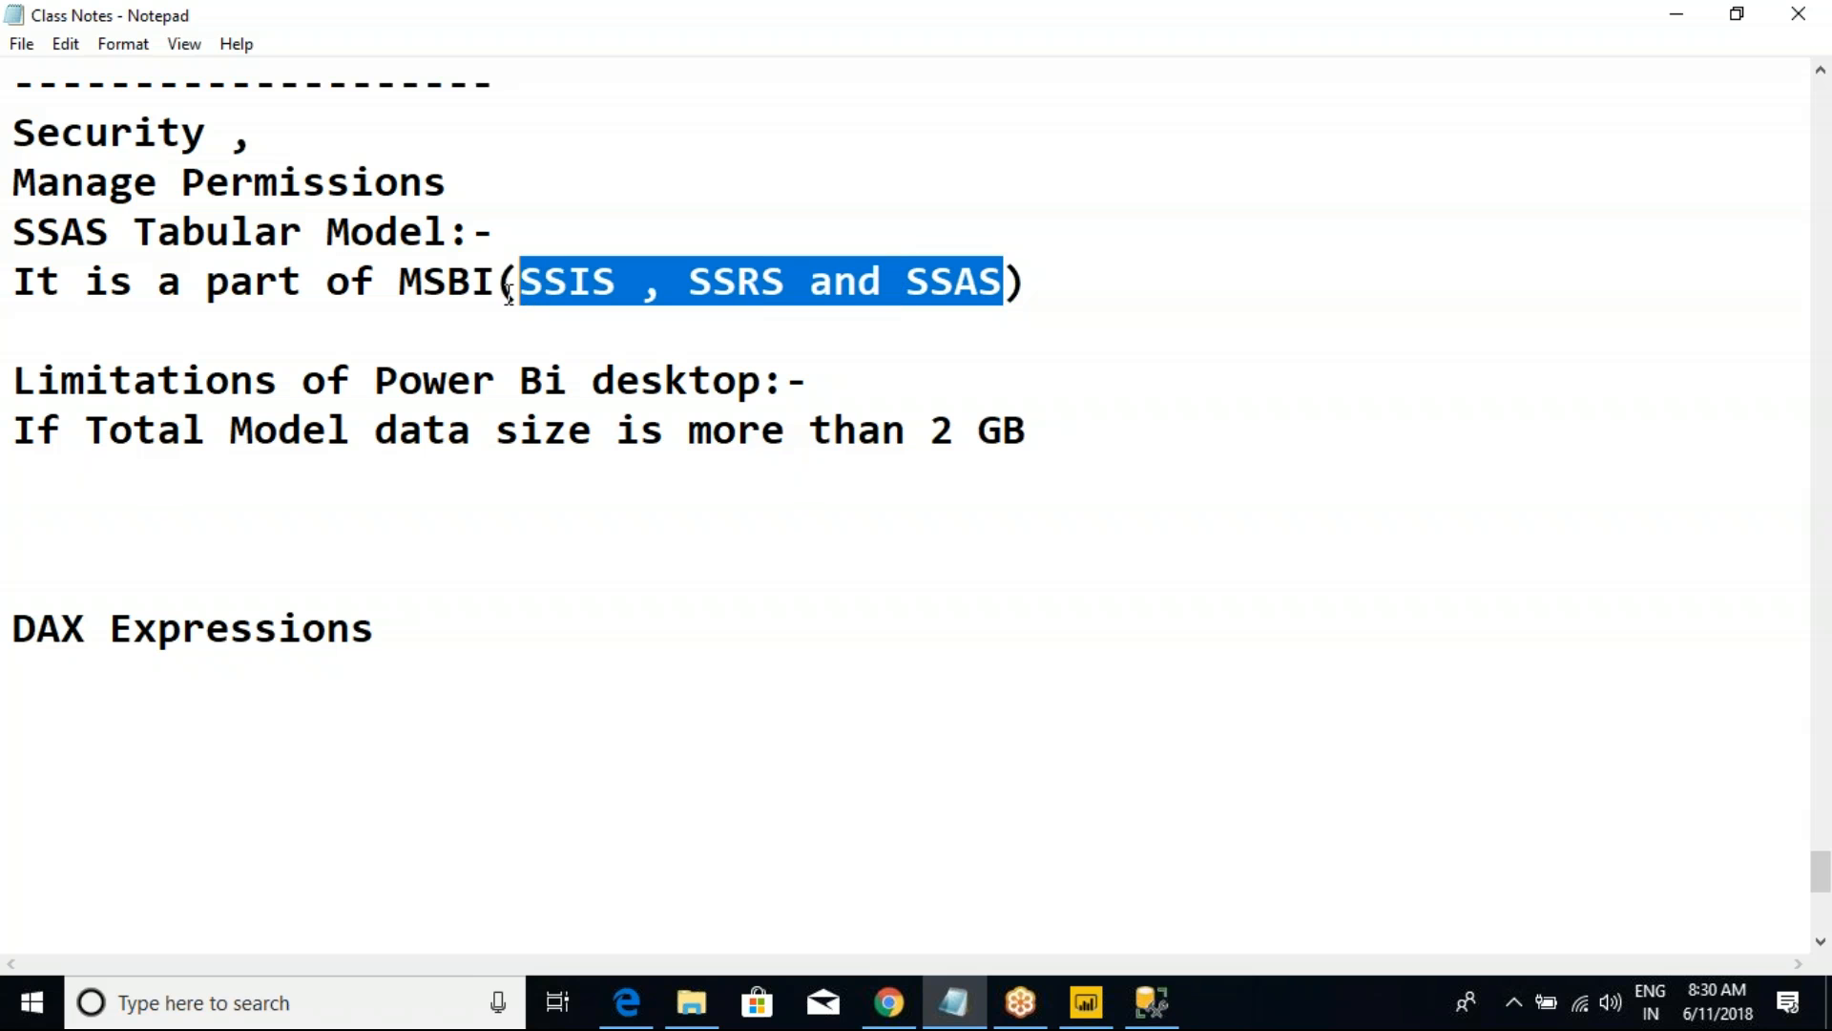
pyautogui.moveTo(398, 284); pyautogui.dragTo(501, 284)
pyautogui.click(498, 282)
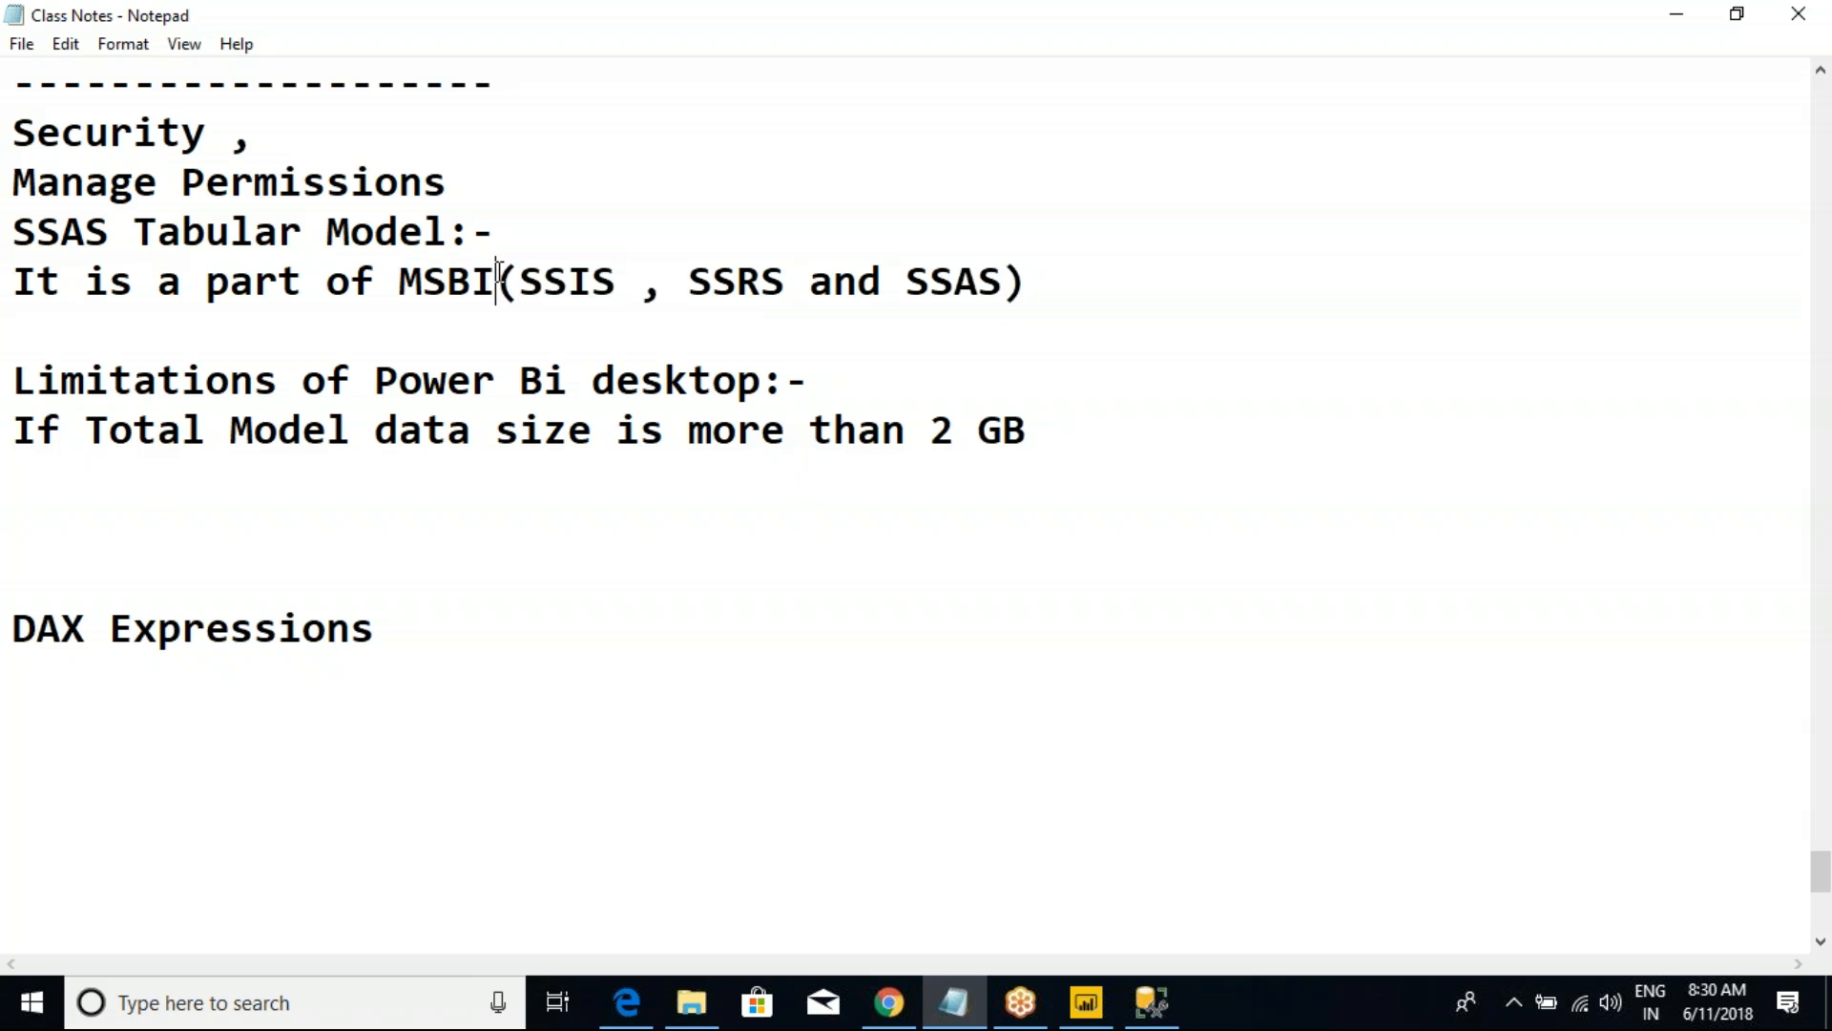
pyautogui.moveTo(905, 283); pyautogui.dragTo(526, 301)
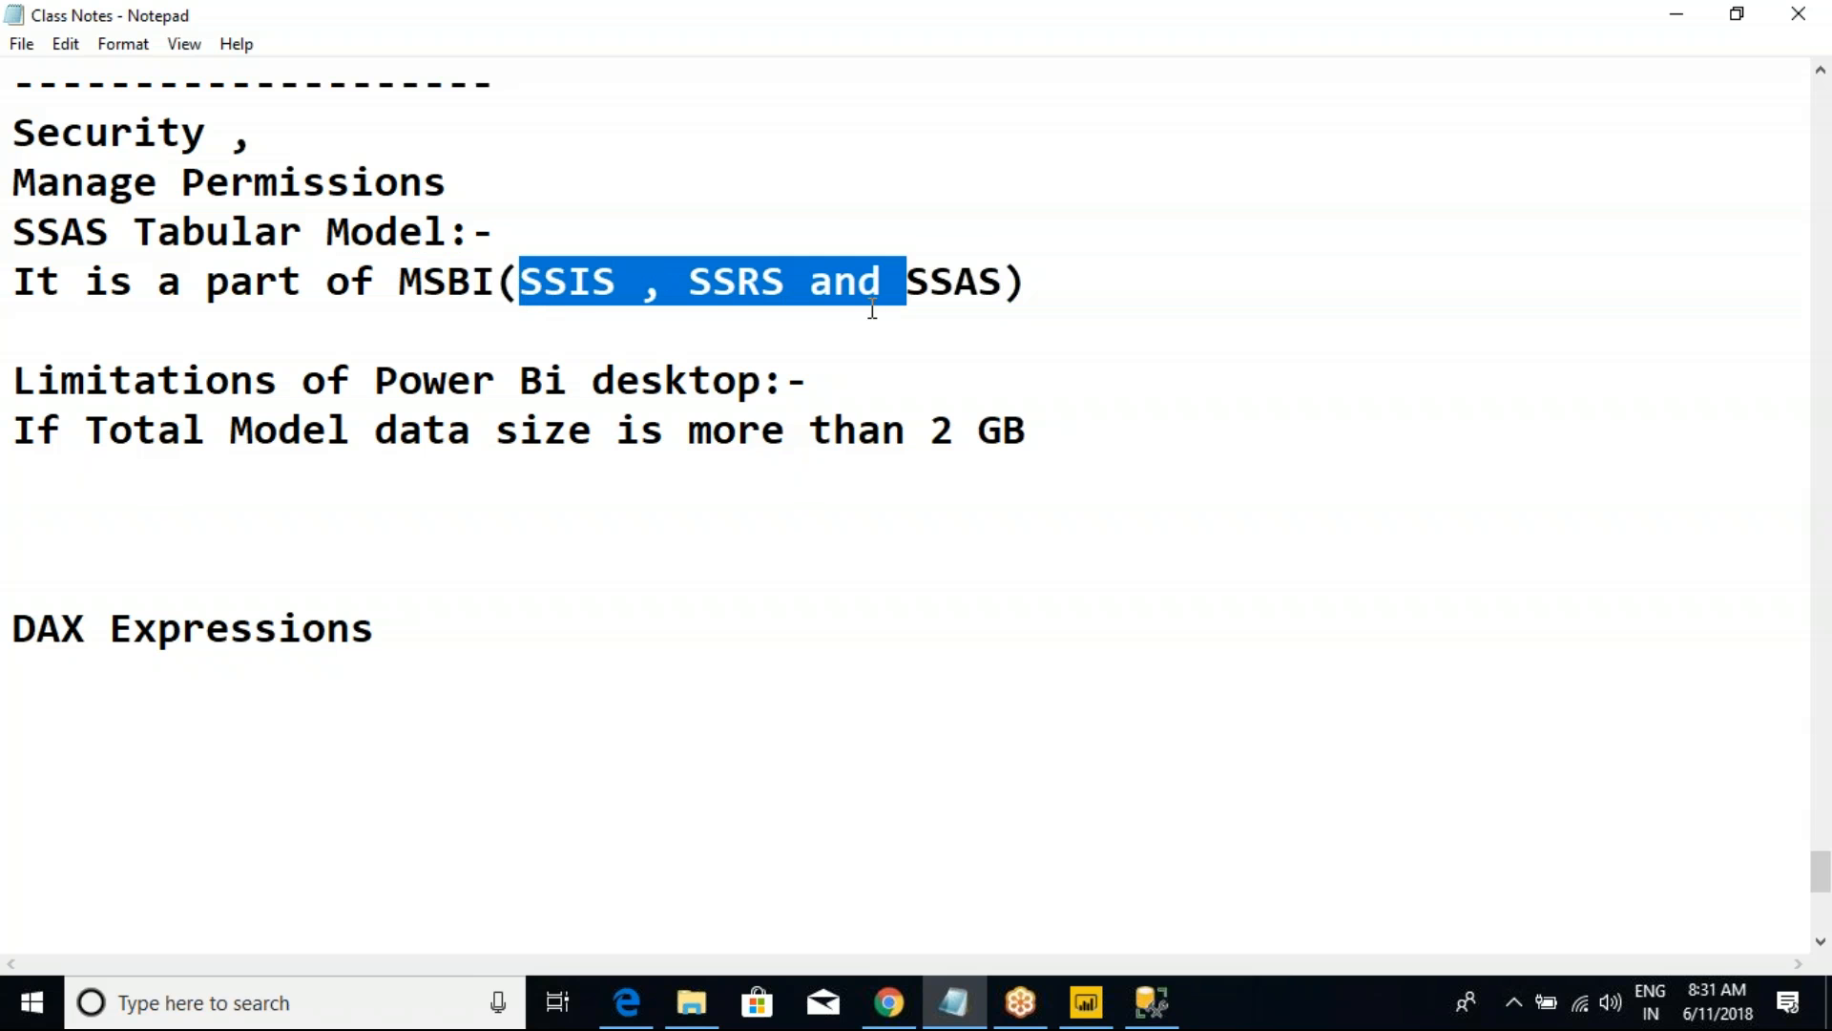
# Step: Add the line "SSAS - SQL Server Analysis Services" below the MSBI line in the notes
pyautogui.click(457, 326)
pyautogui.write('SSAS  - SQL Server Analysis Services')
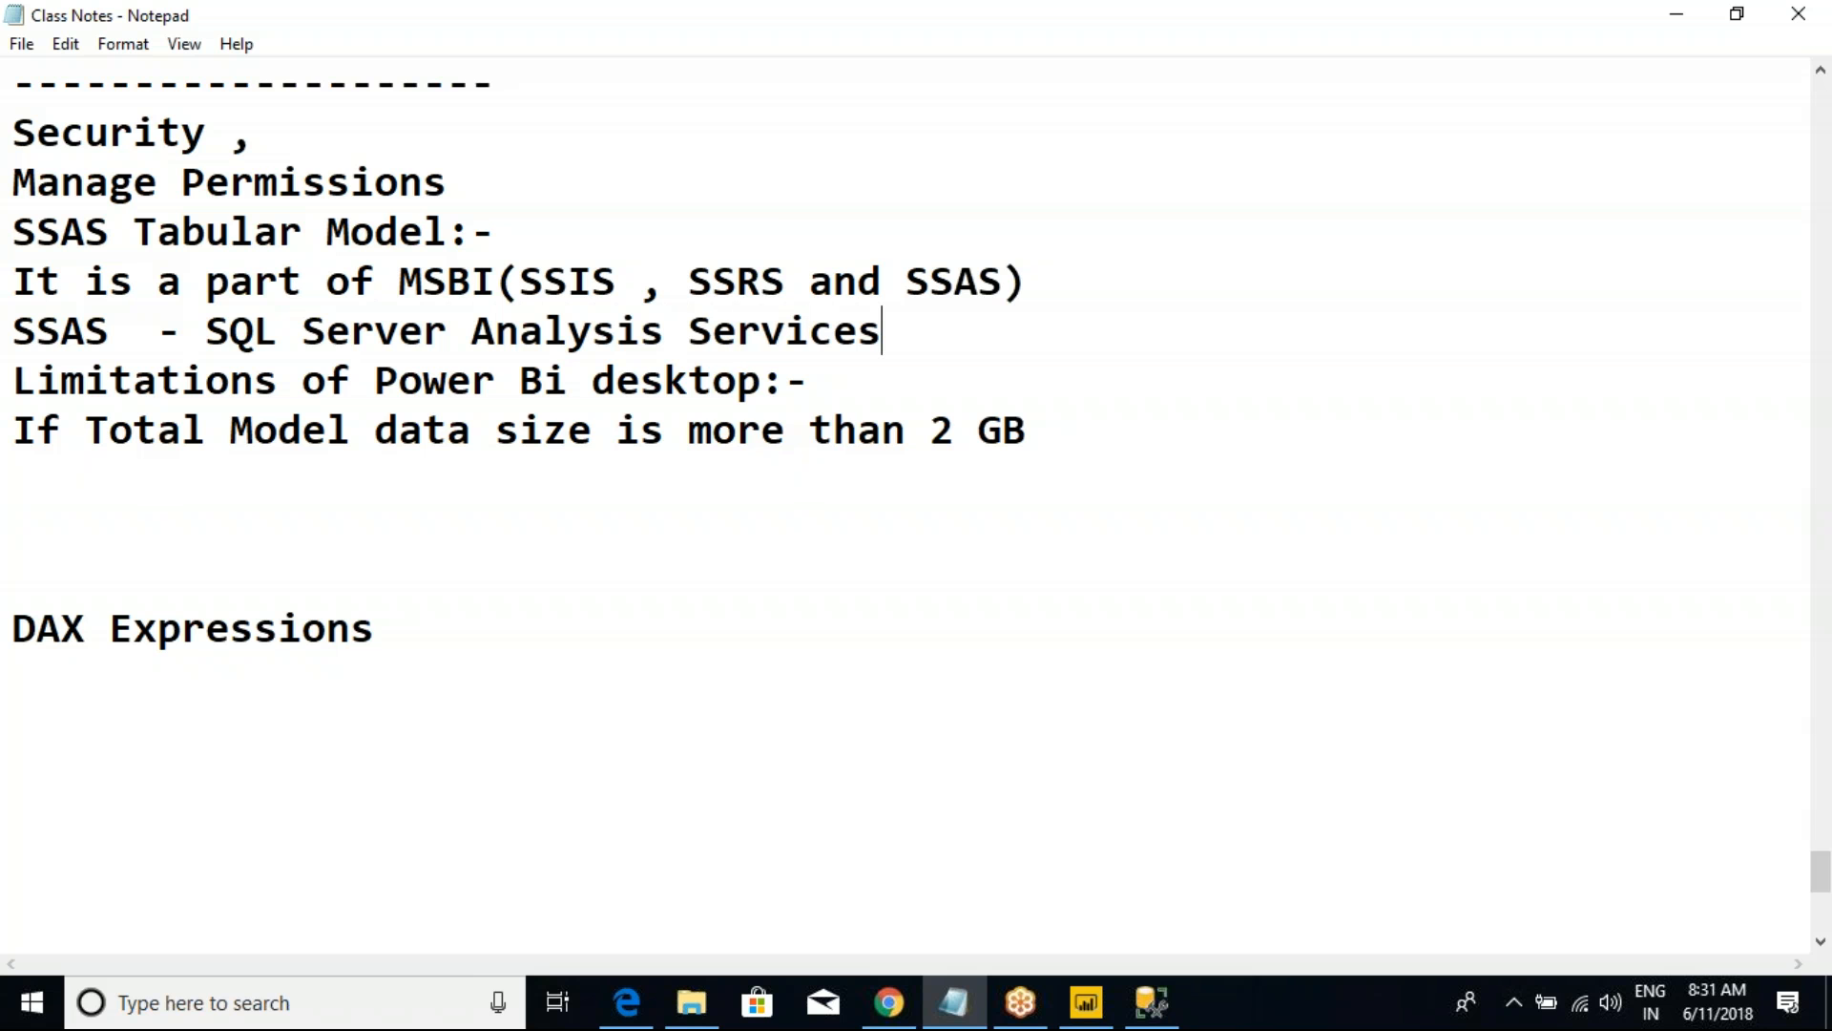
pyautogui.write('()')
pyautogui.write('Multo')
# Step: Append "(Multi Dimensional and)" directly after "SQL Server Analysis Services"
pyautogui.press('BackSpace')
pyautogui.write('i Dimens')
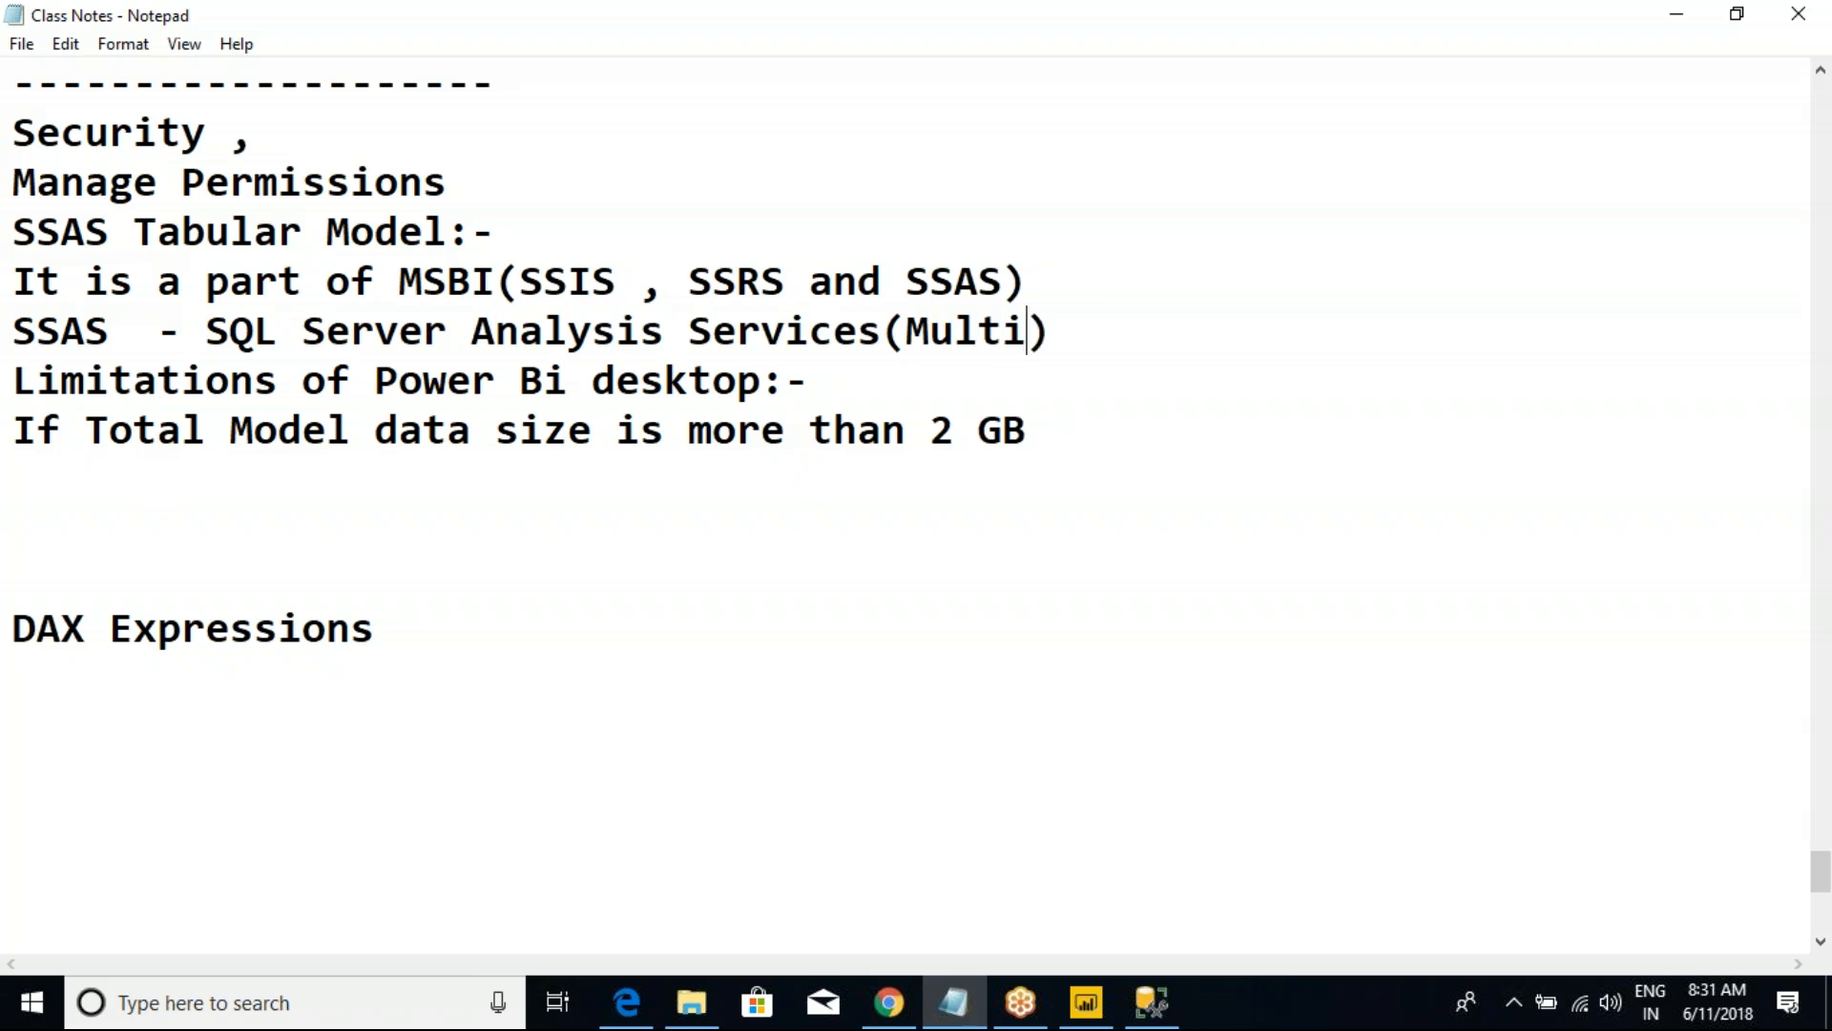
pyautogui.write('ional')
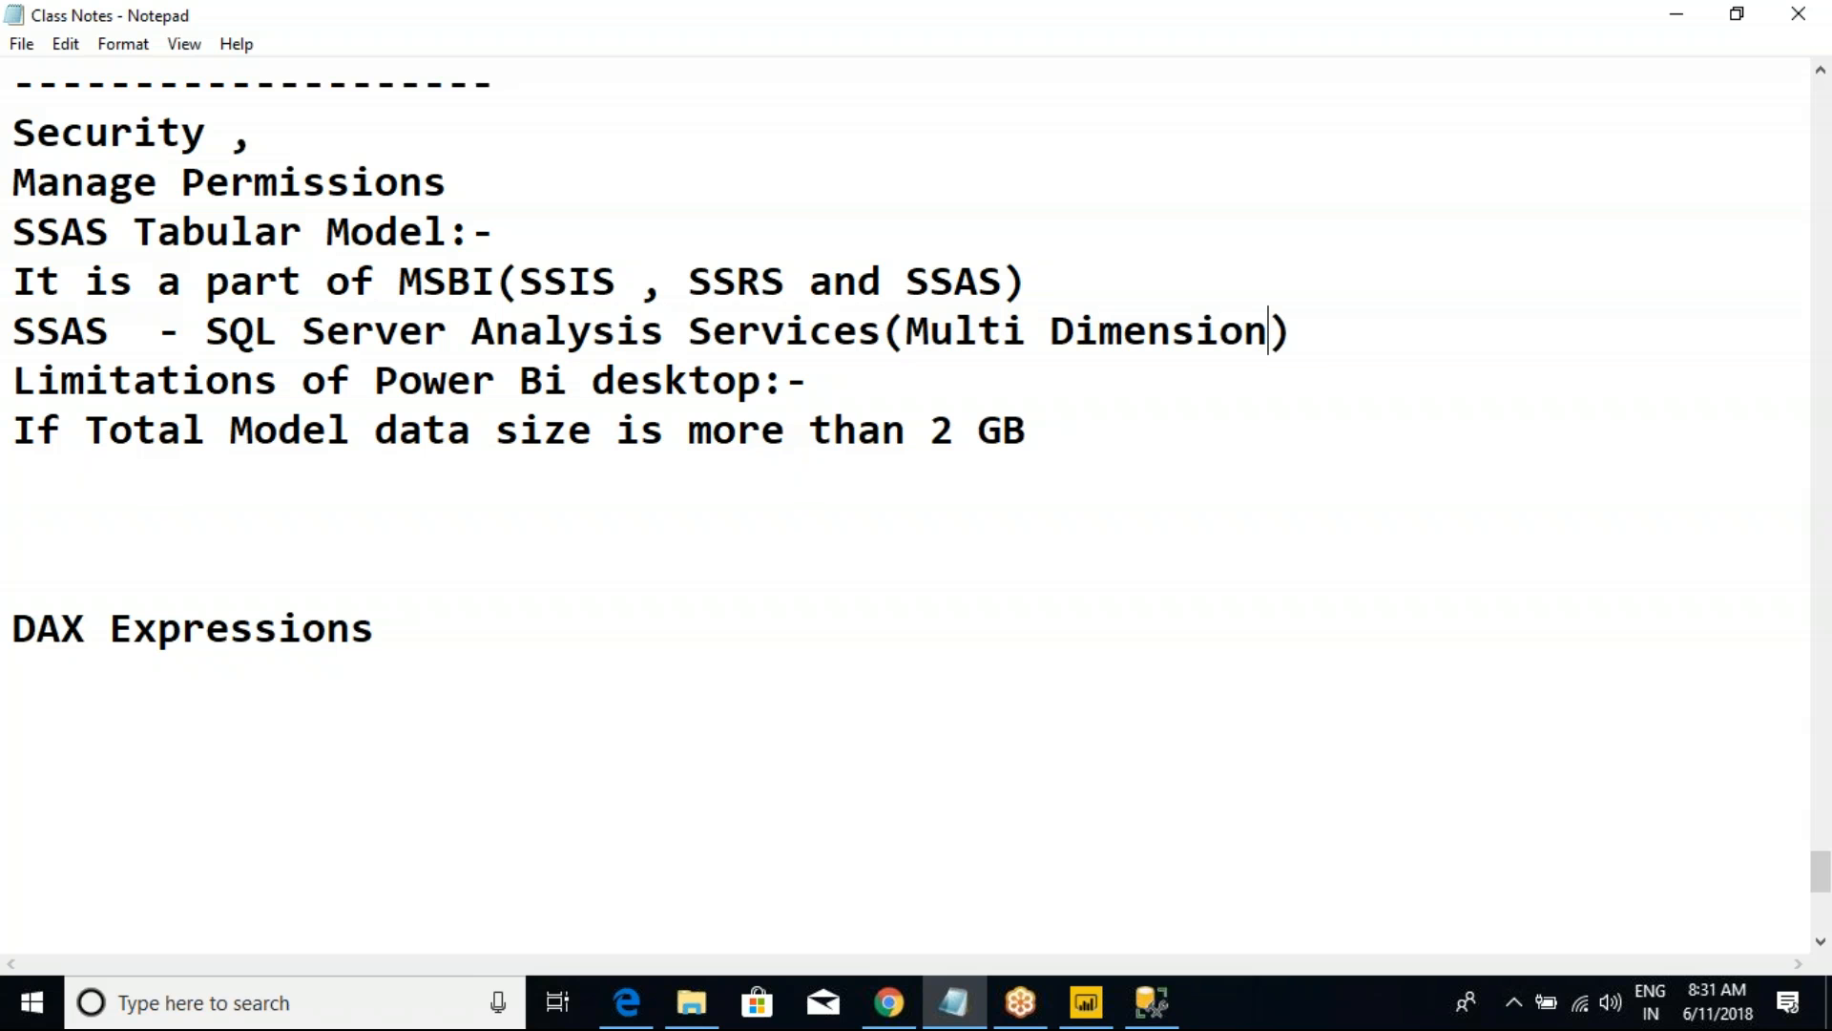
pyautogui.write(' and')
pyautogui.press('BackSpace')
pyautogui.press('BackSpace')
pyautogui.press('BackSpace')
pyautogui.write('and')
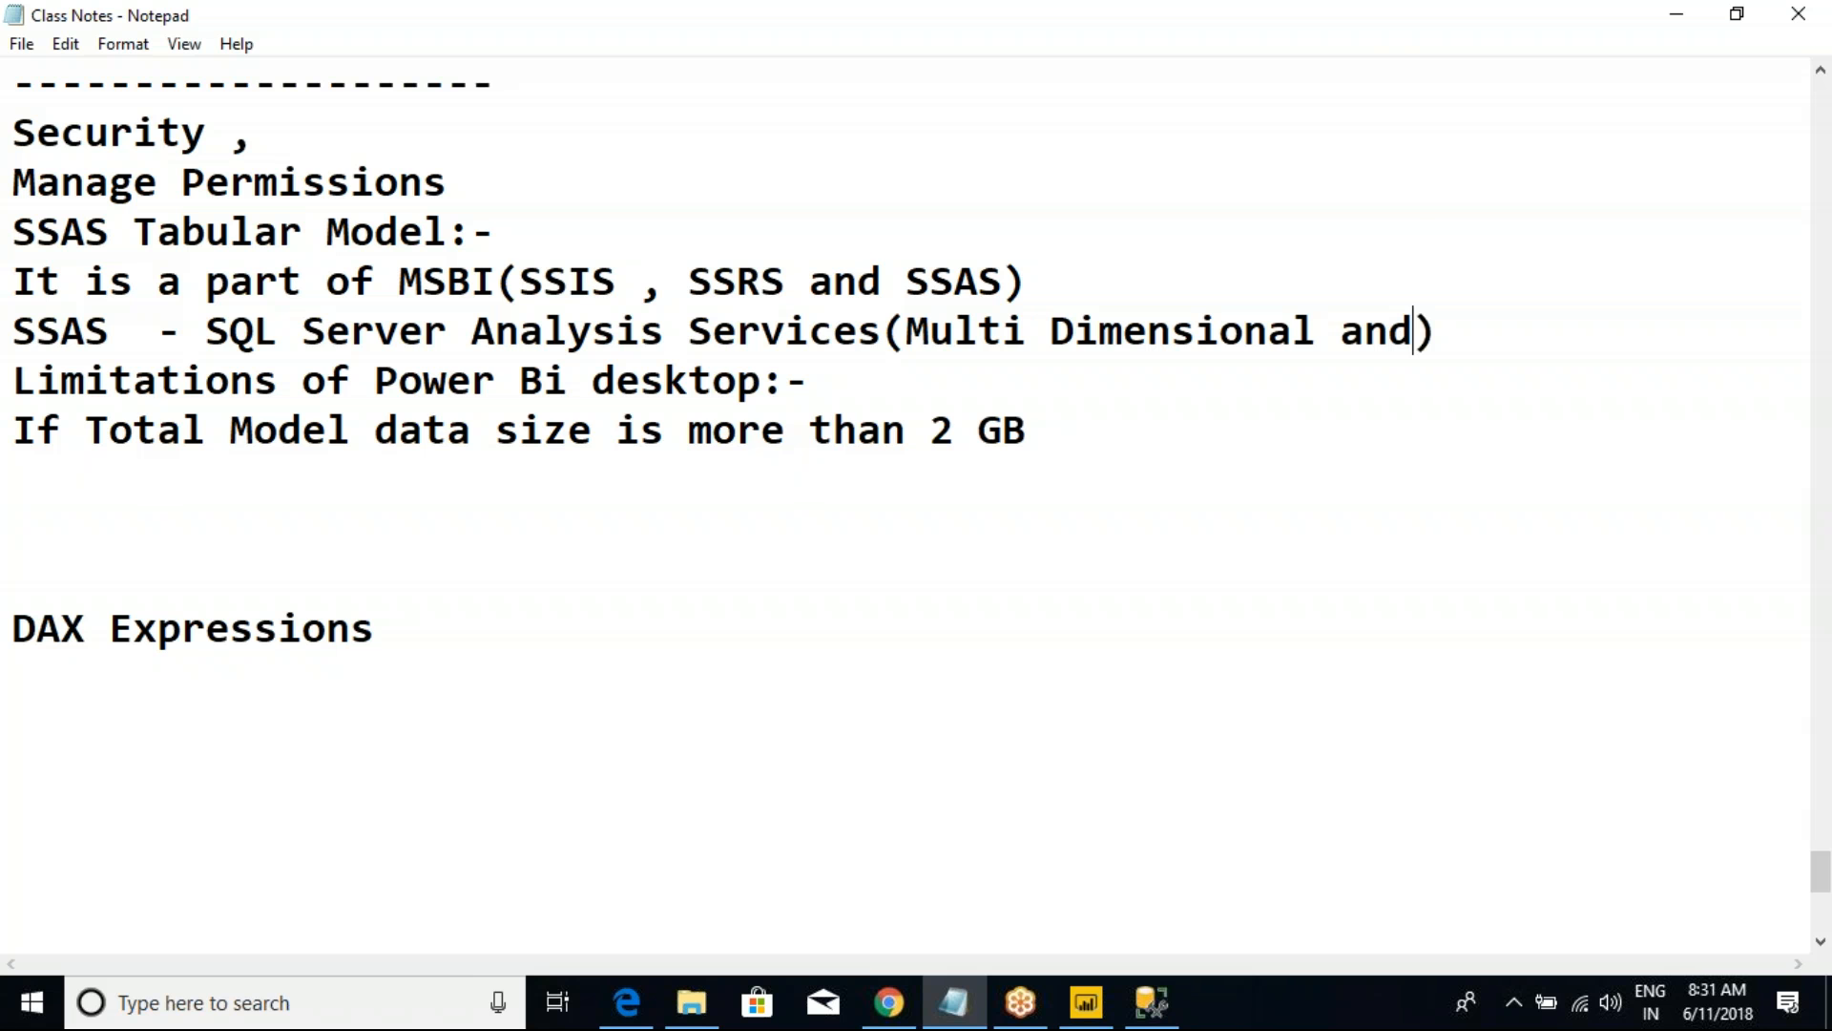
# Step: Move the parenthesised text onto its own indented line and complete it as "(Multi Dimensional and Tabular Model)"
pyautogui.hotkey('ctrl', 'Left')
pyautogui.hotkey('ctrl', 'Left')
pyautogui.hotkey('ctrl', 'Left')
pyautogui.press('Return')
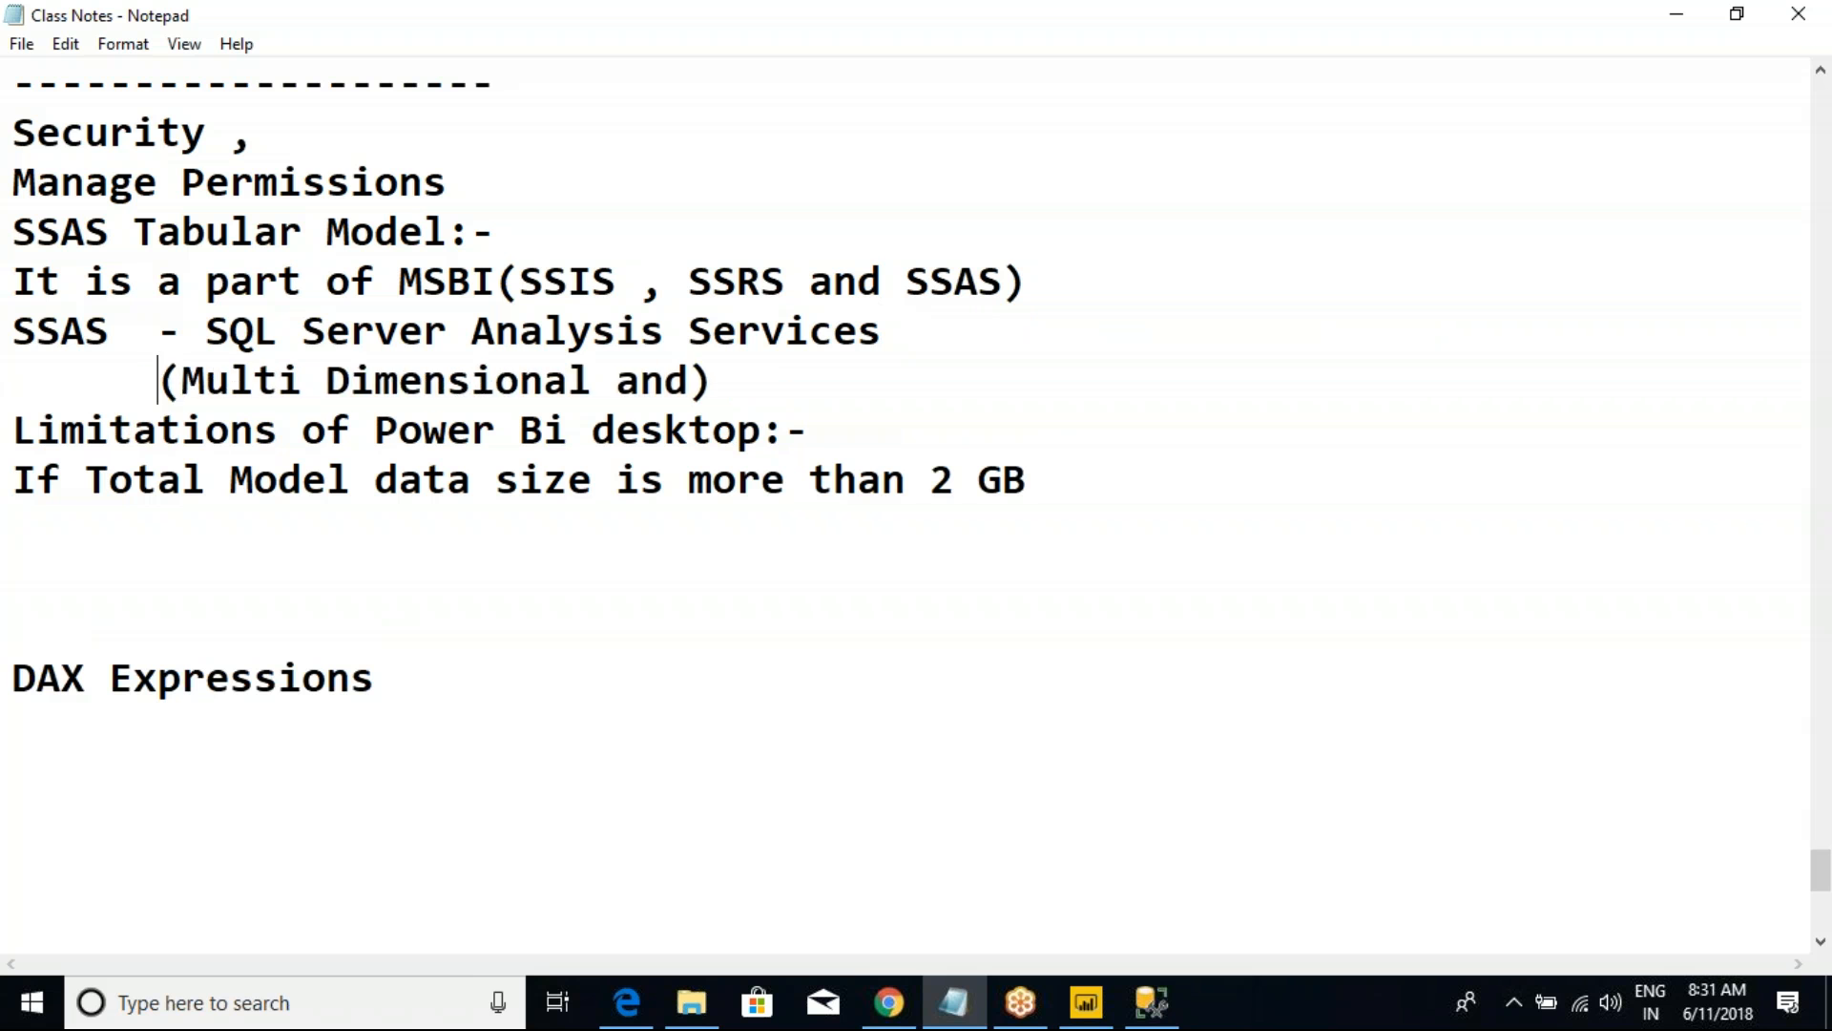
pyautogui.click(759, 398)
pyautogui.press('Left')
pyautogui.press('Left')
pyautogui.write('Tabular M')
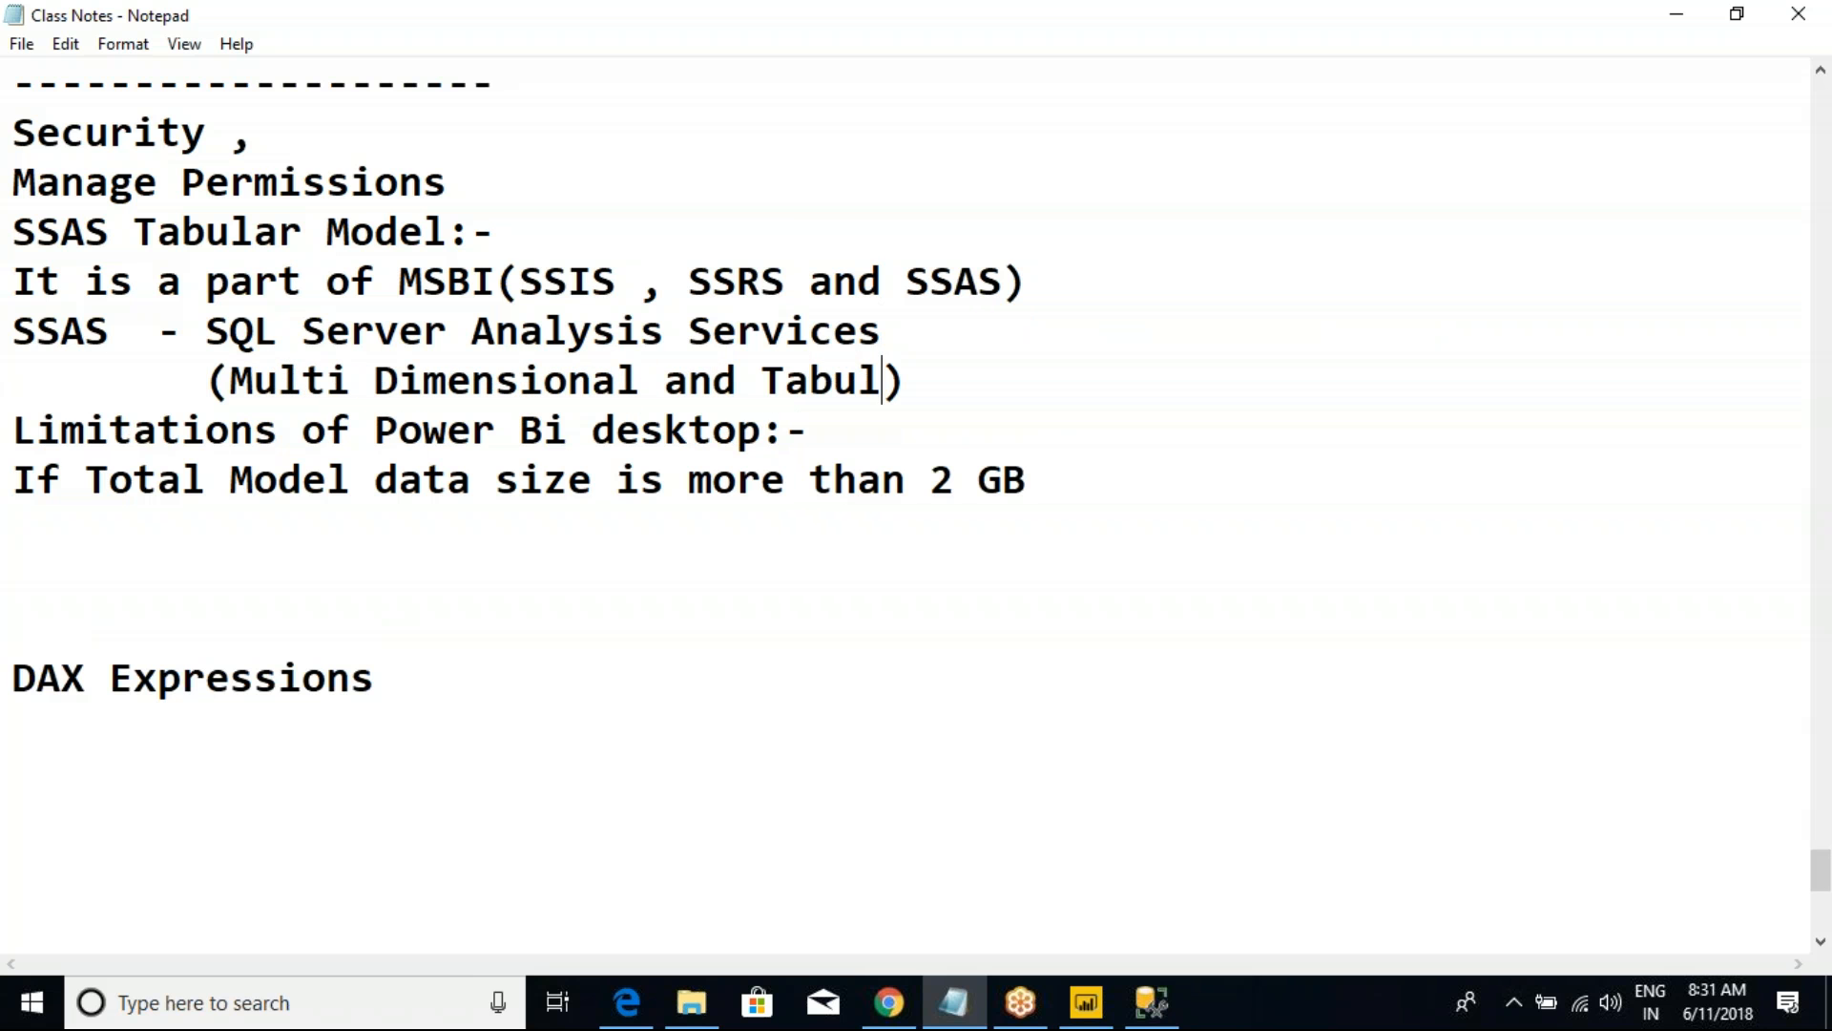
pyautogui.write('odel')
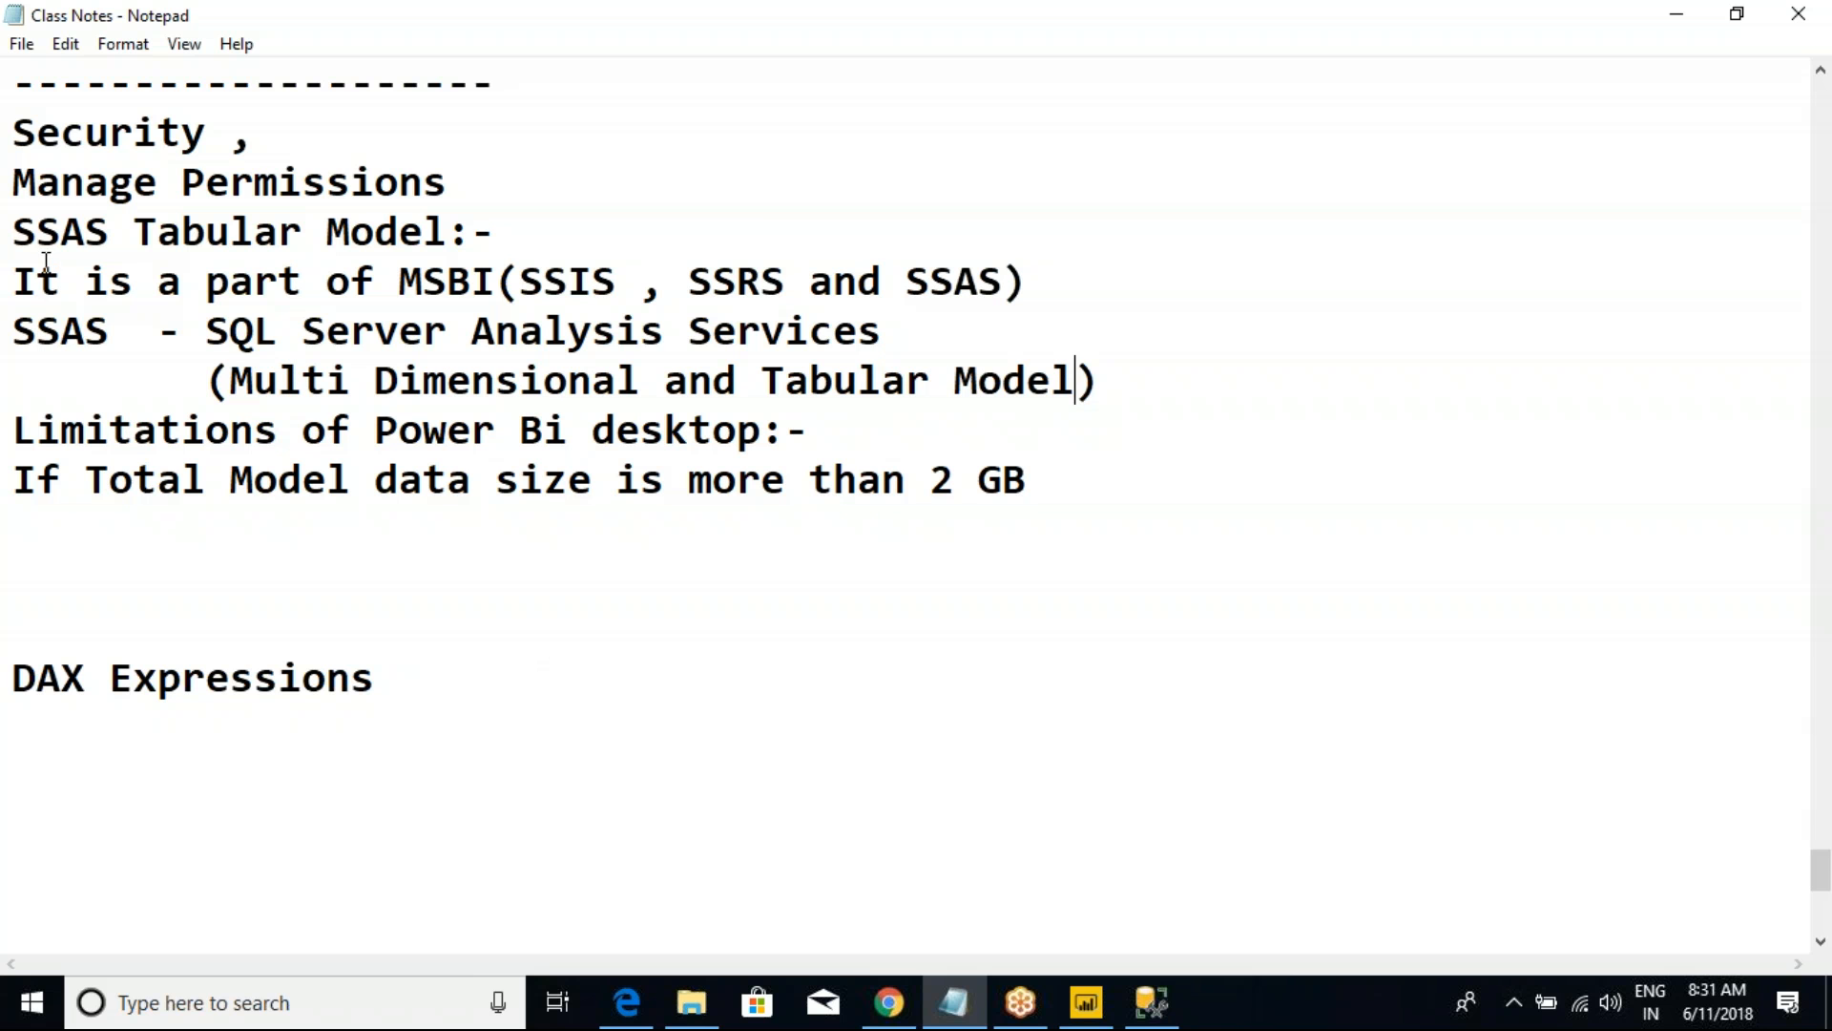
# Step: Review the SSAS notes by highlighting the heading, the SSAS definition, Multi Dimensional and Tabular Model in turn
pyautogui.moveTo(15, 231); pyautogui.dragTo(284, 232)
pyautogui.click(516, 234)
pyautogui.moveTo(760, 380); pyautogui.dragTo(1126, 399)
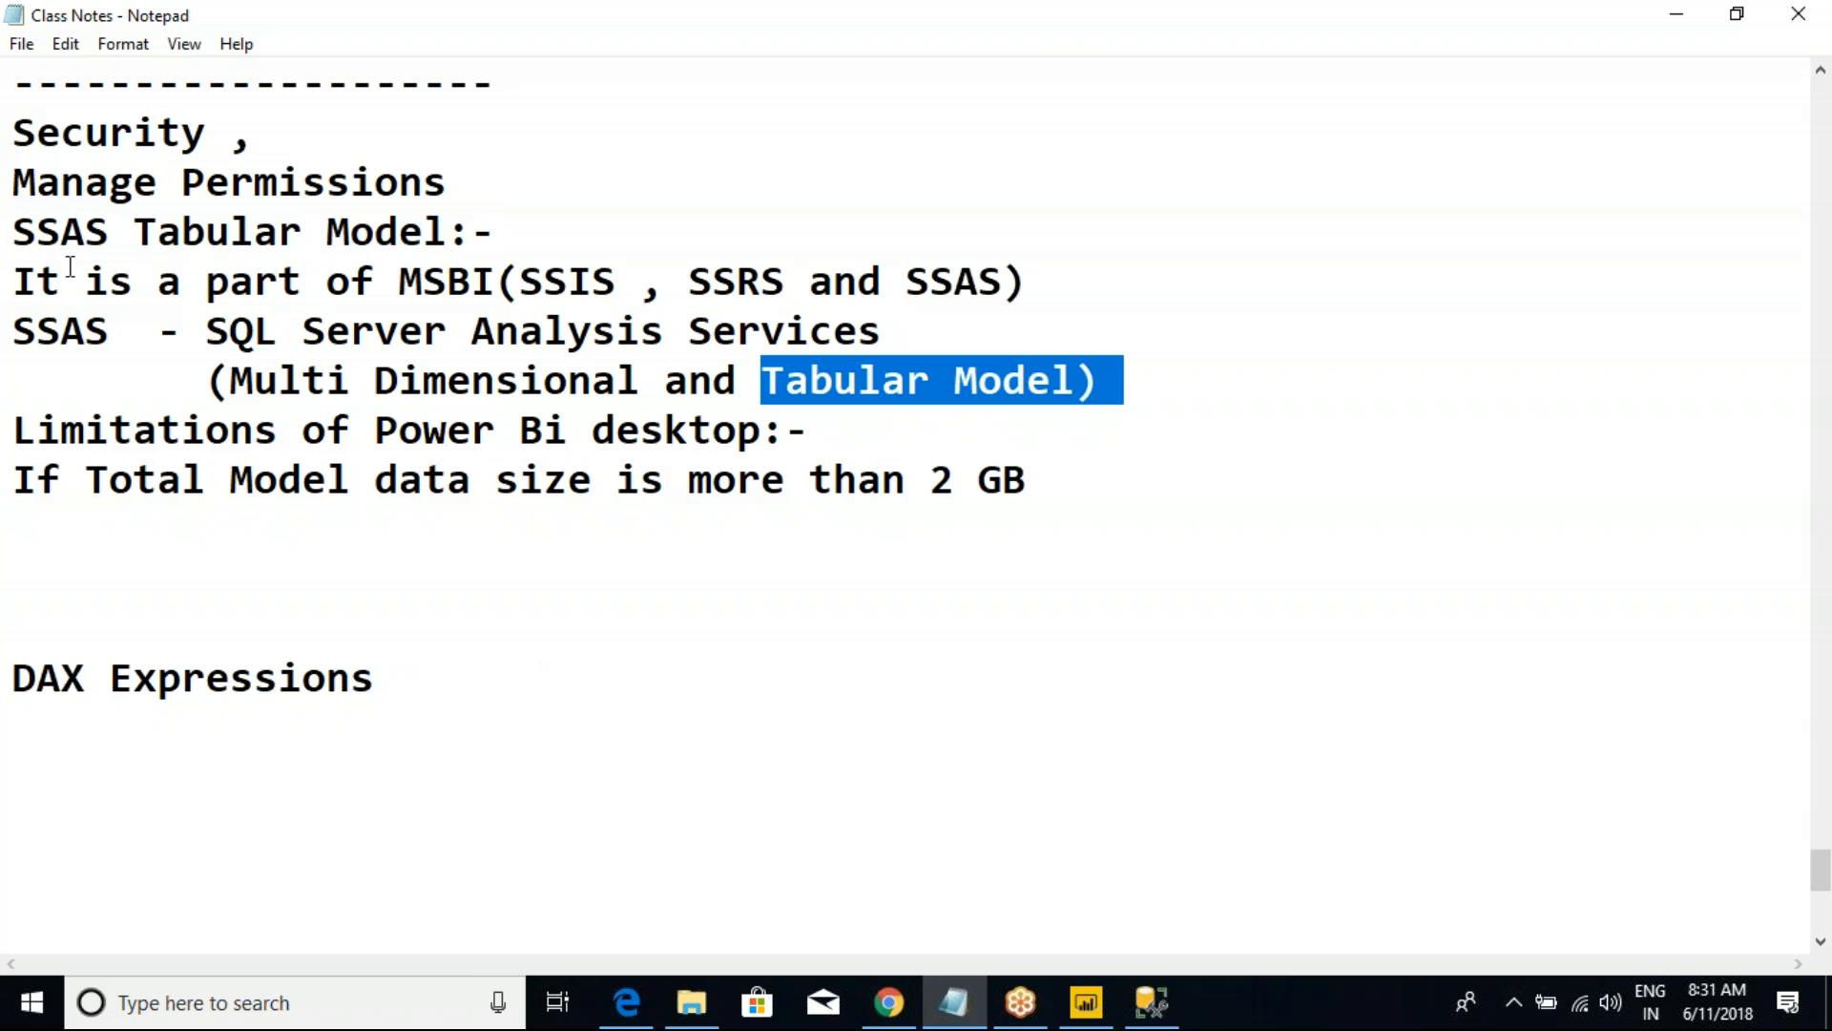
pyautogui.moveTo(12, 330); pyautogui.dragTo(103, 331)
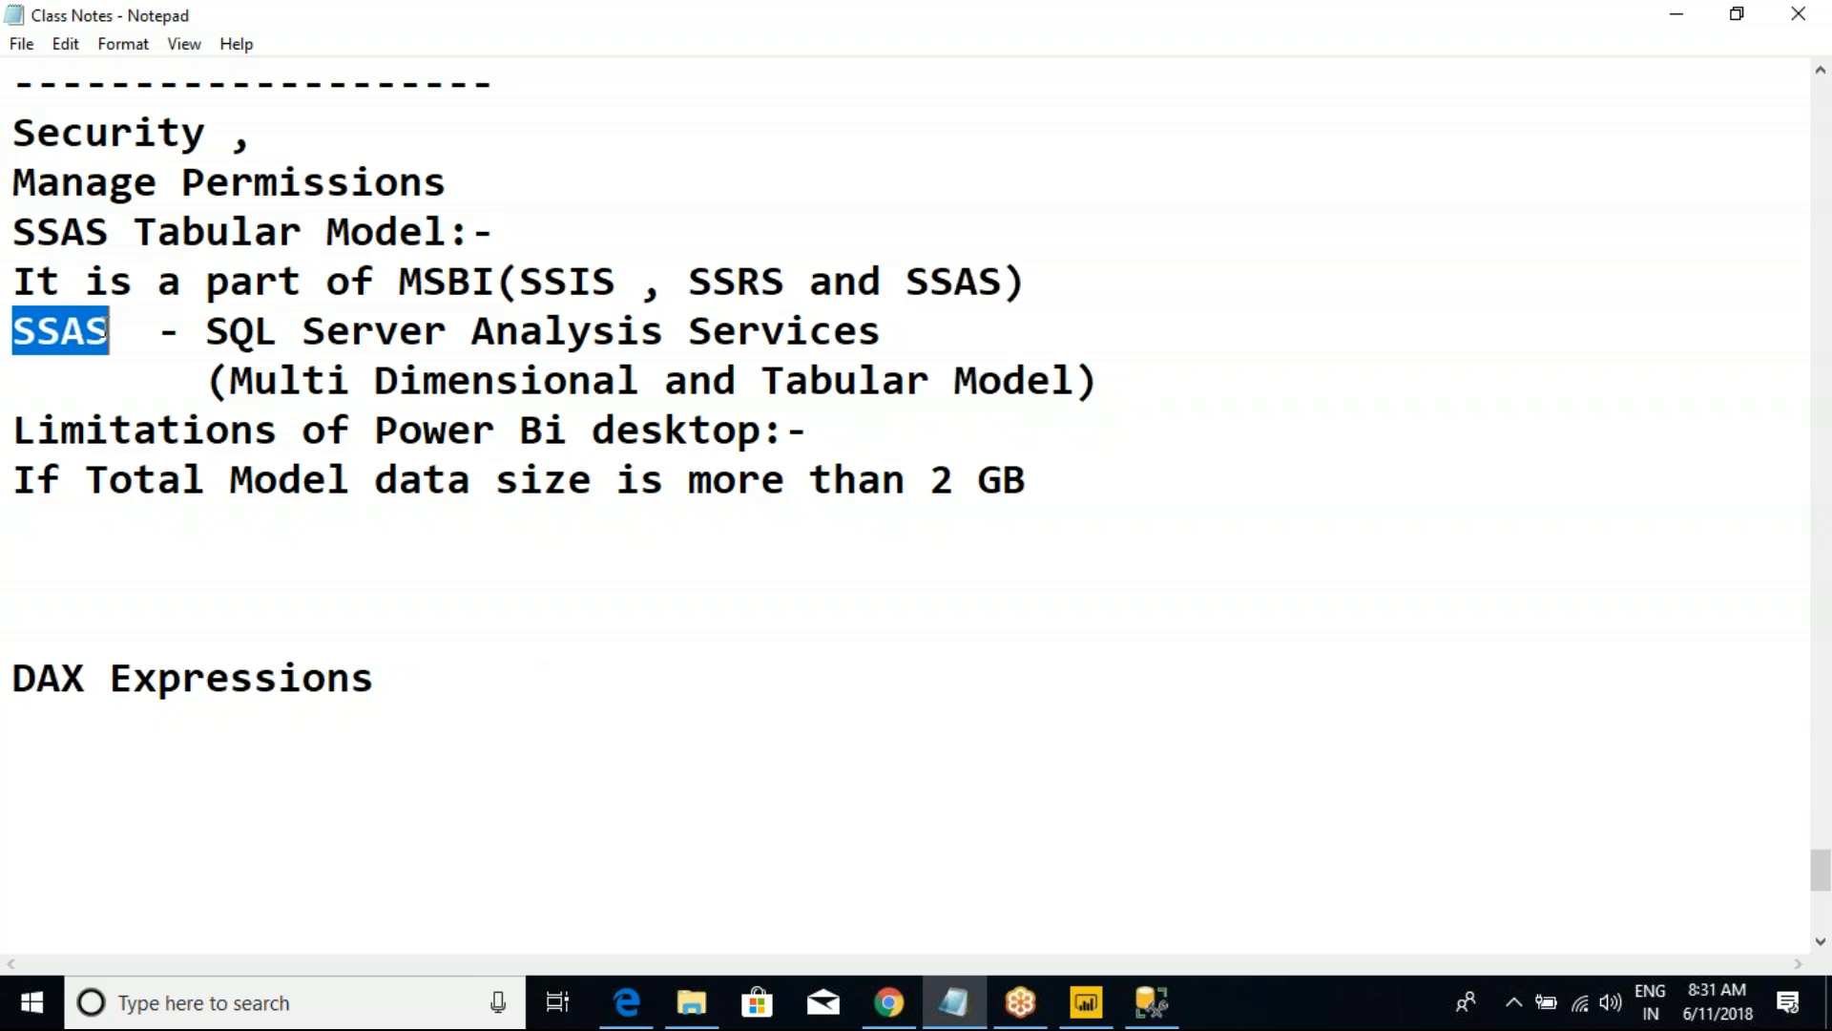
pyautogui.moveTo(229, 380); pyautogui.dragTo(640, 380)
pyautogui.click(639, 380)
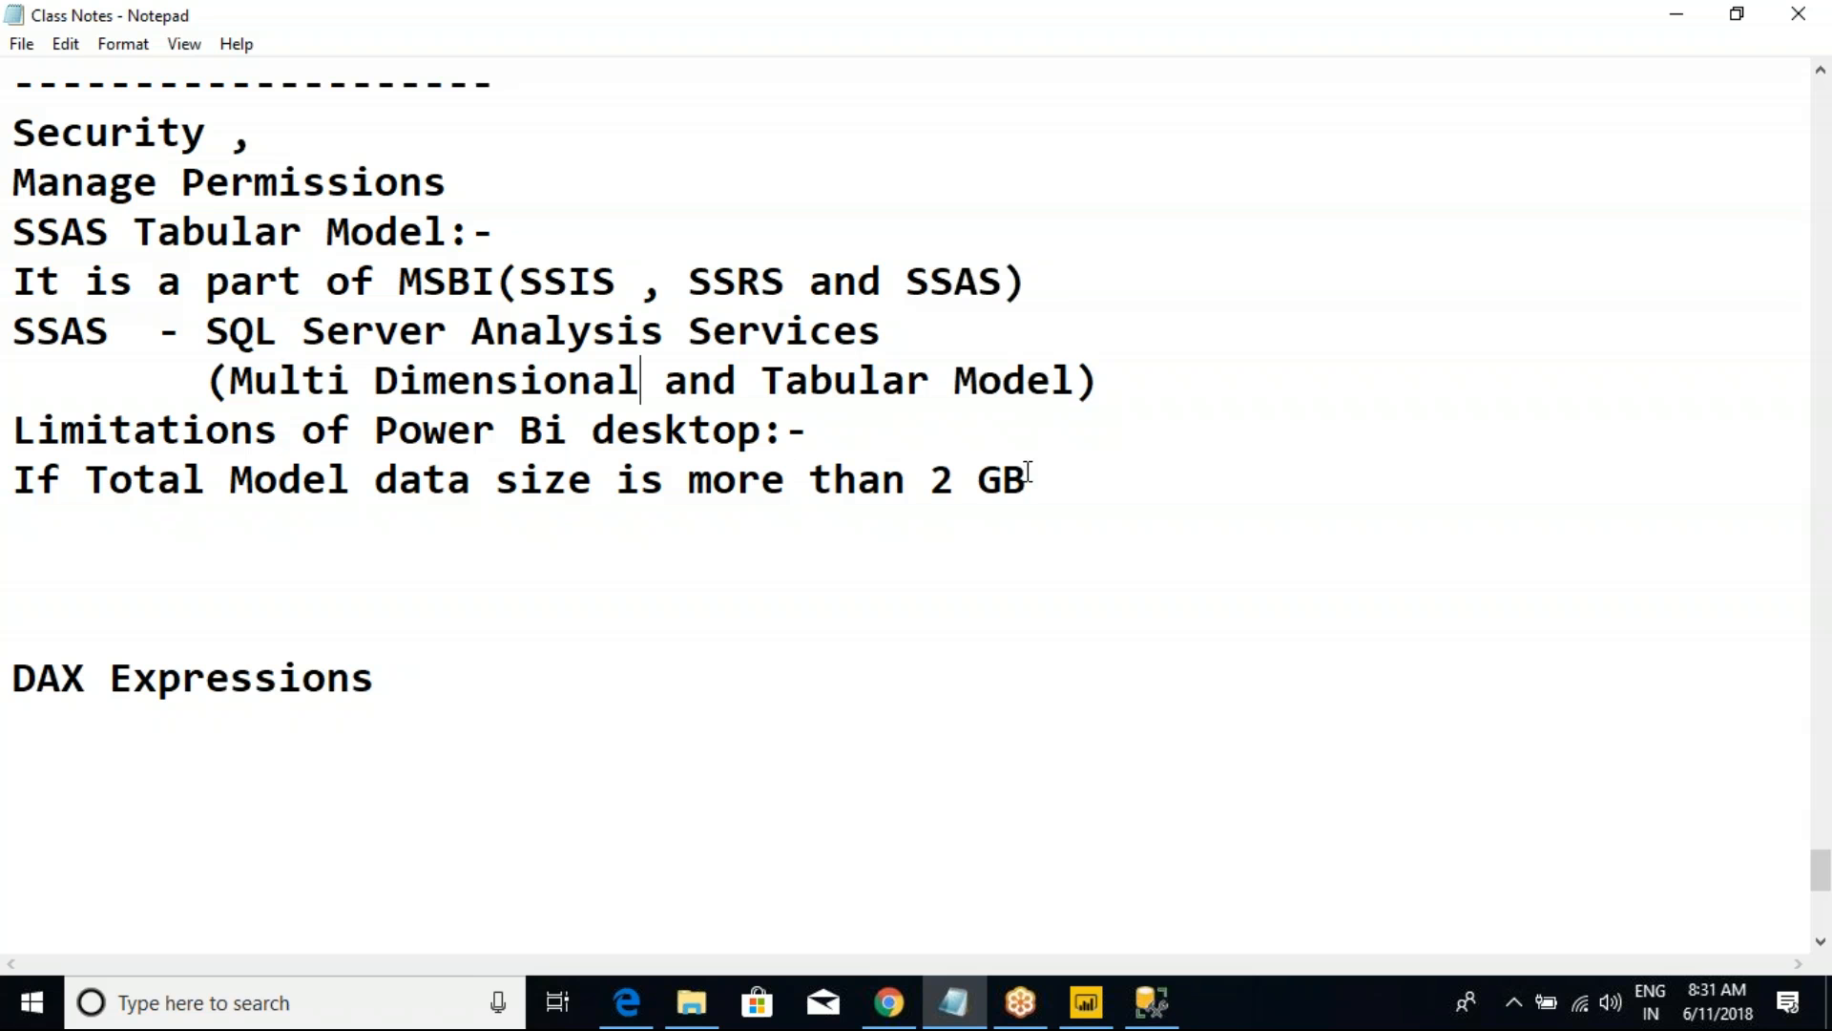
pyautogui.moveTo(1116, 392); pyautogui.dragTo(12, 301)
pyautogui.click(60, 286)
pyautogui.moveTo(762, 387); pyautogui.dragTo(1085, 374)
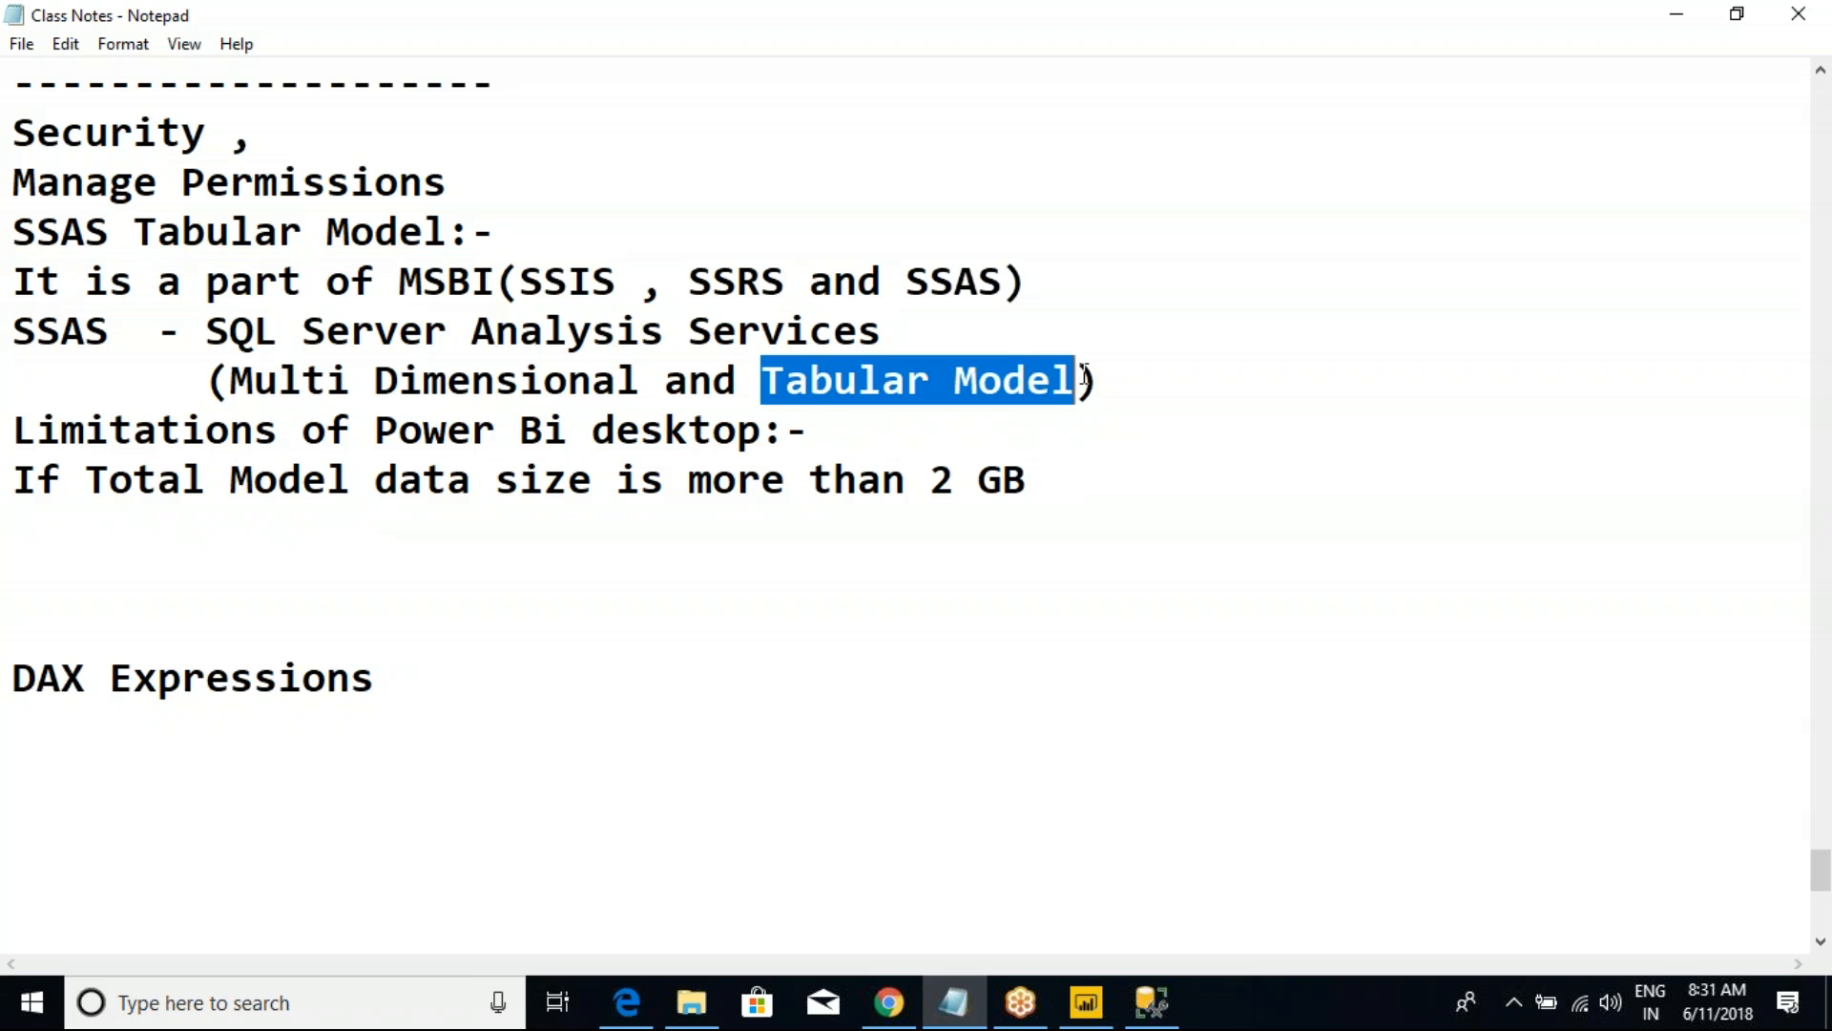
pyautogui.click(1085, 374)
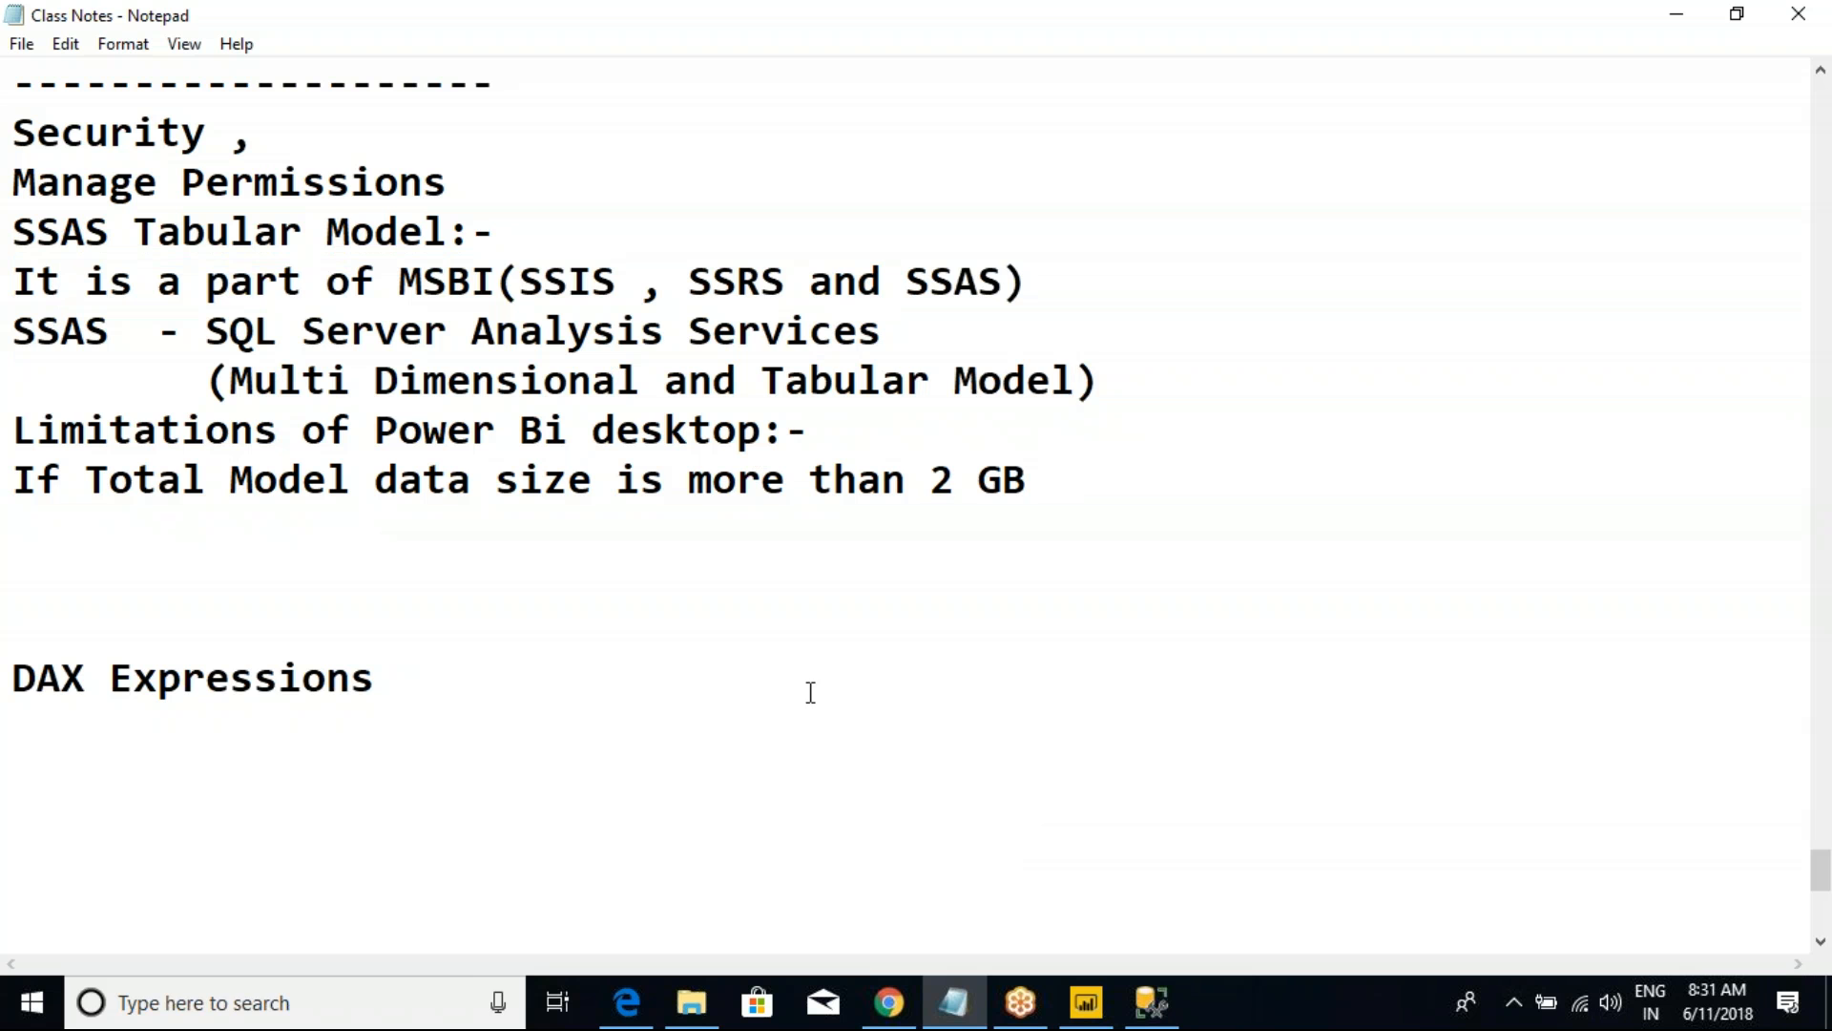
# Step: Search the installed programs for "visu" and mark the Visual Studio 2017 (SSDT) entry
pyautogui.press('super')
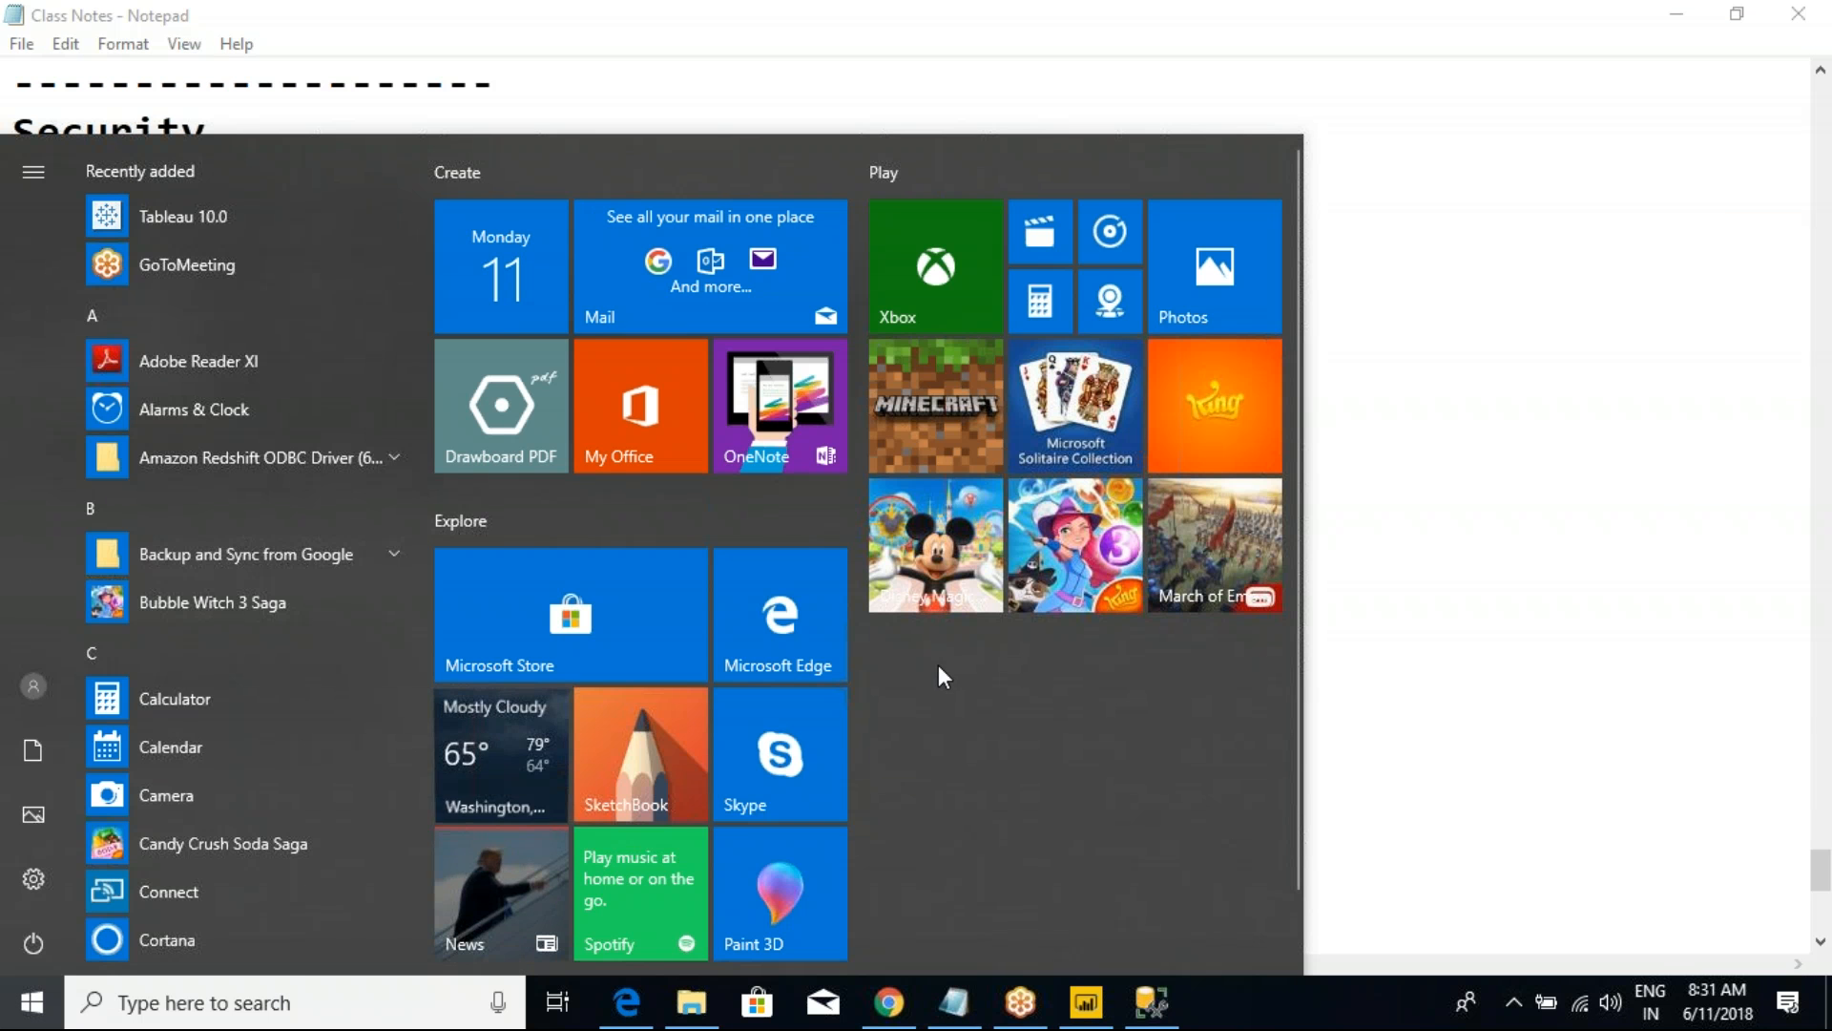
pyautogui.write('visu')
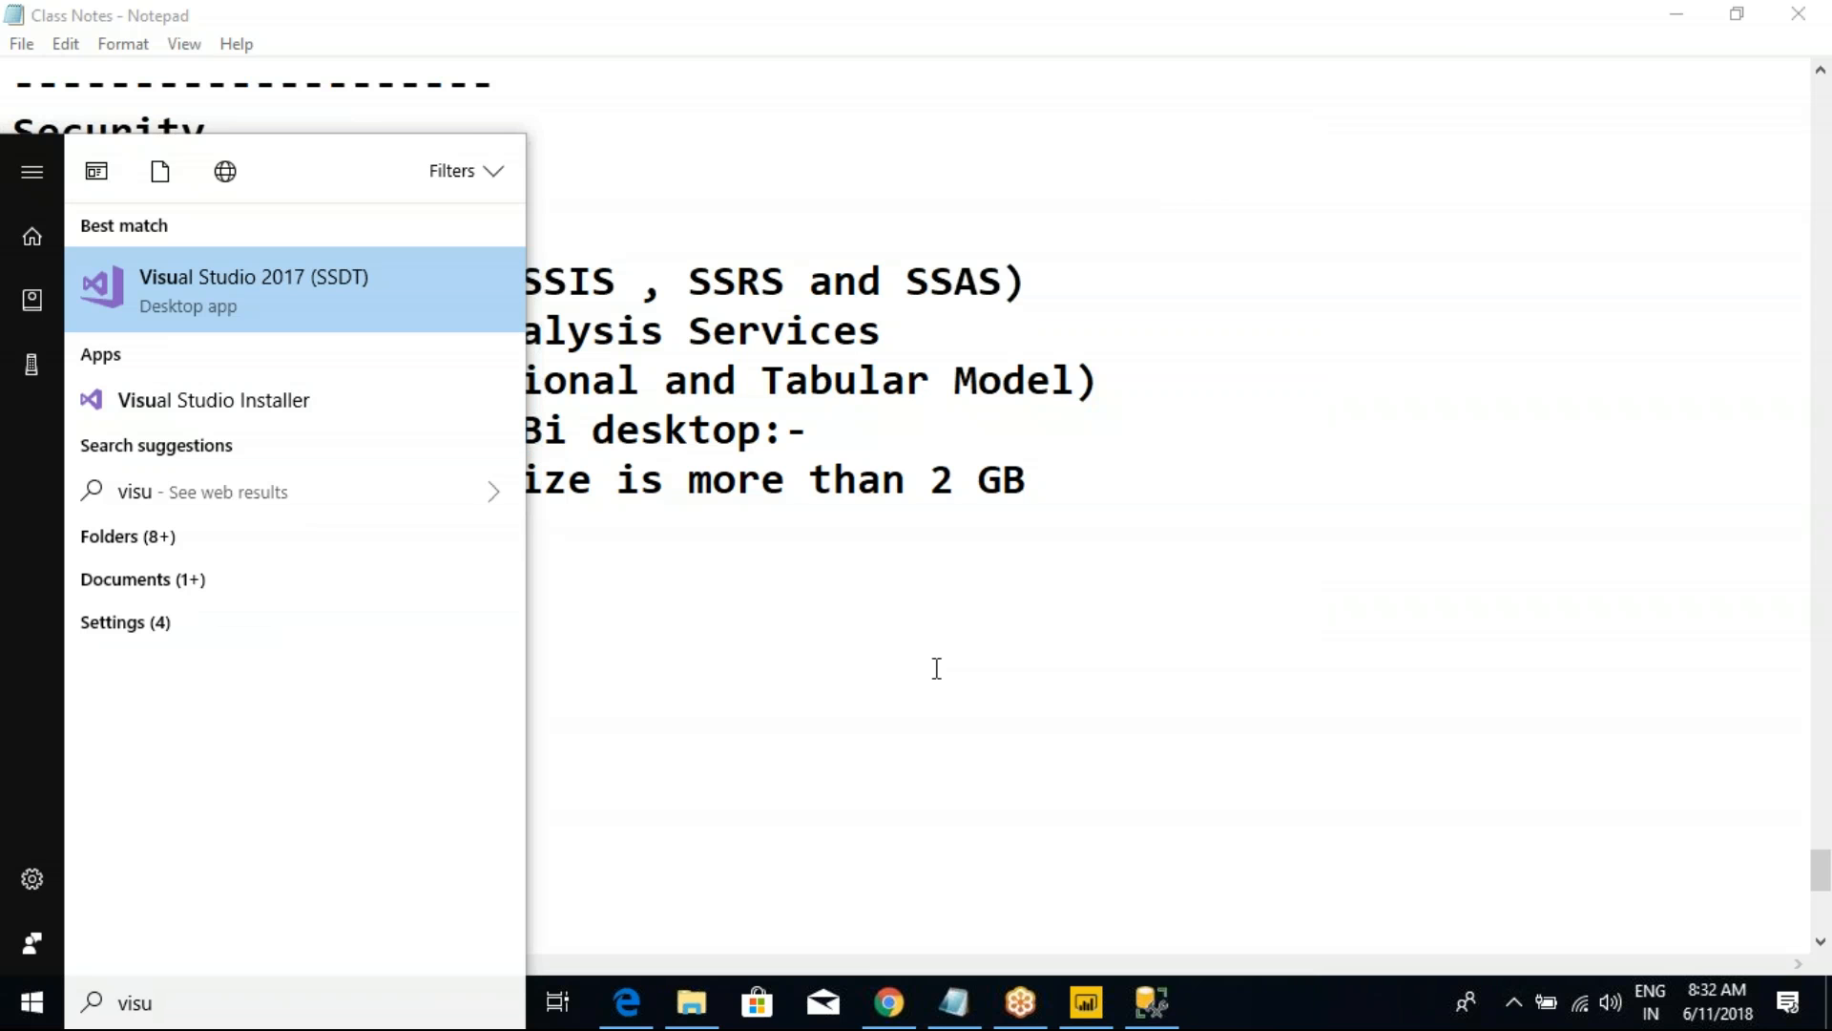
pyautogui.moveTo(69, 246); pyautogui.dragTo(452, 360)
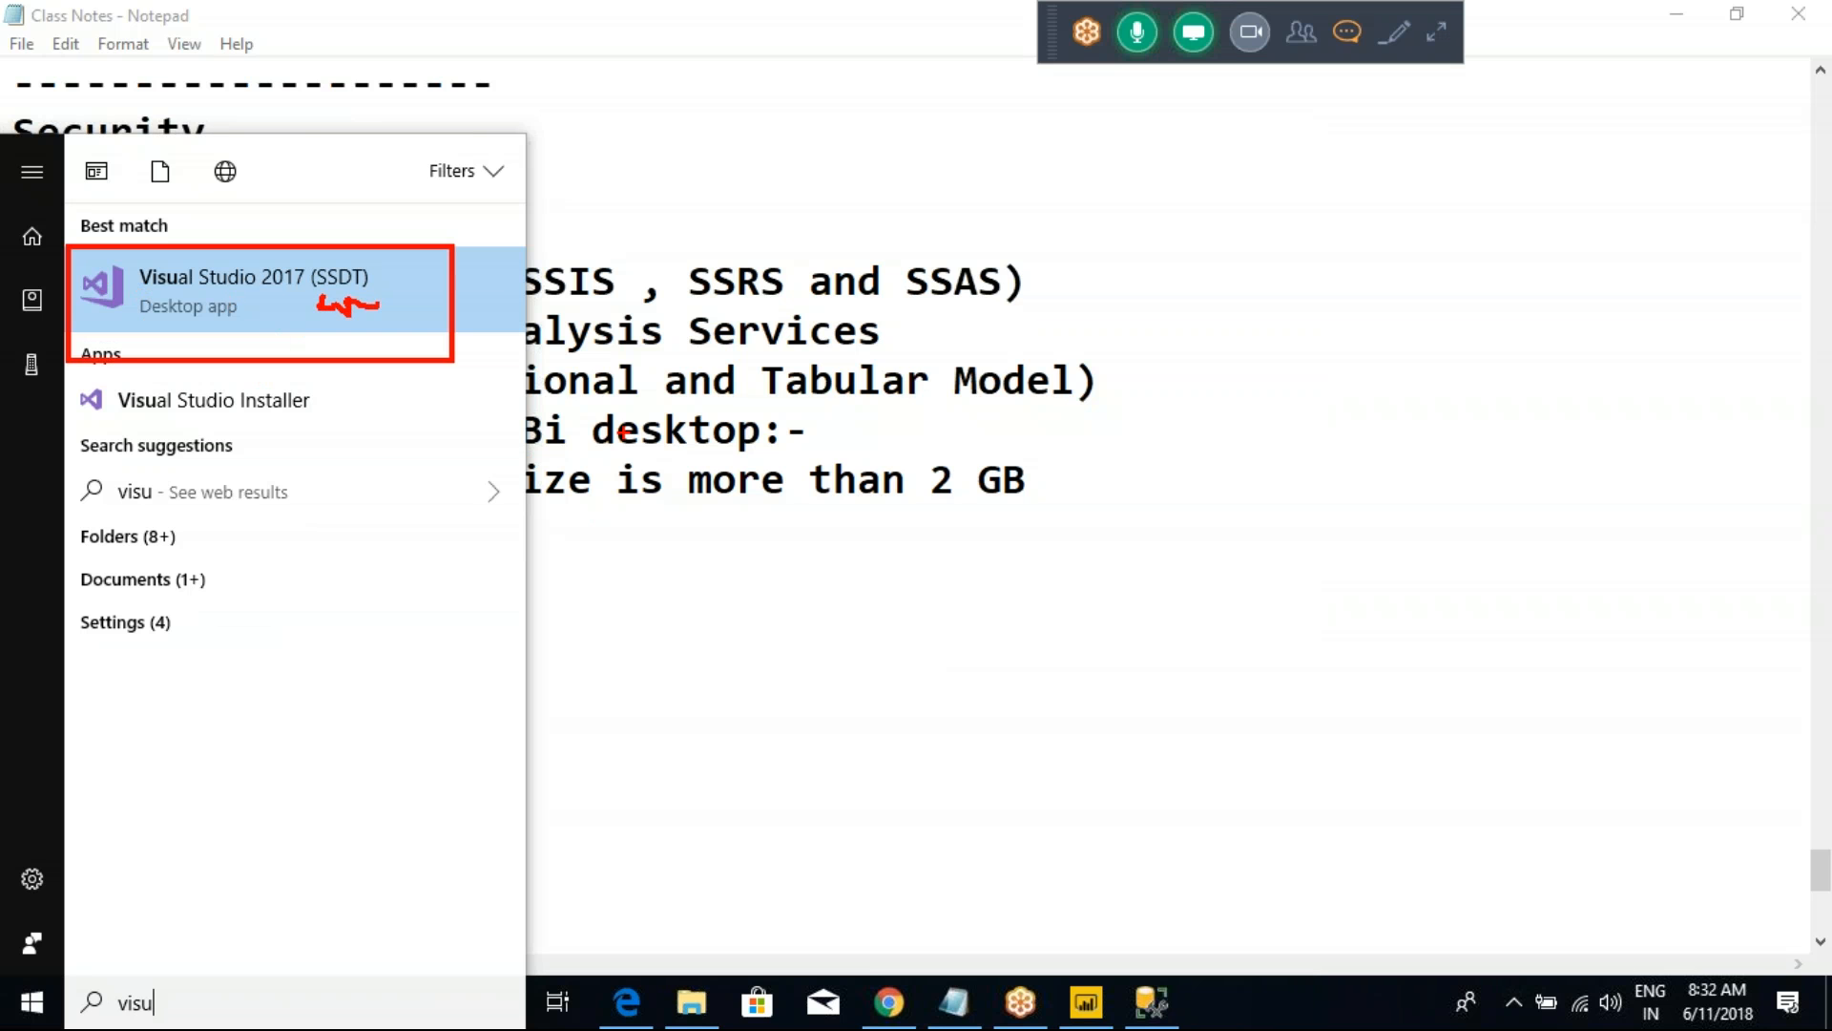
pyautogui.press('Escape')
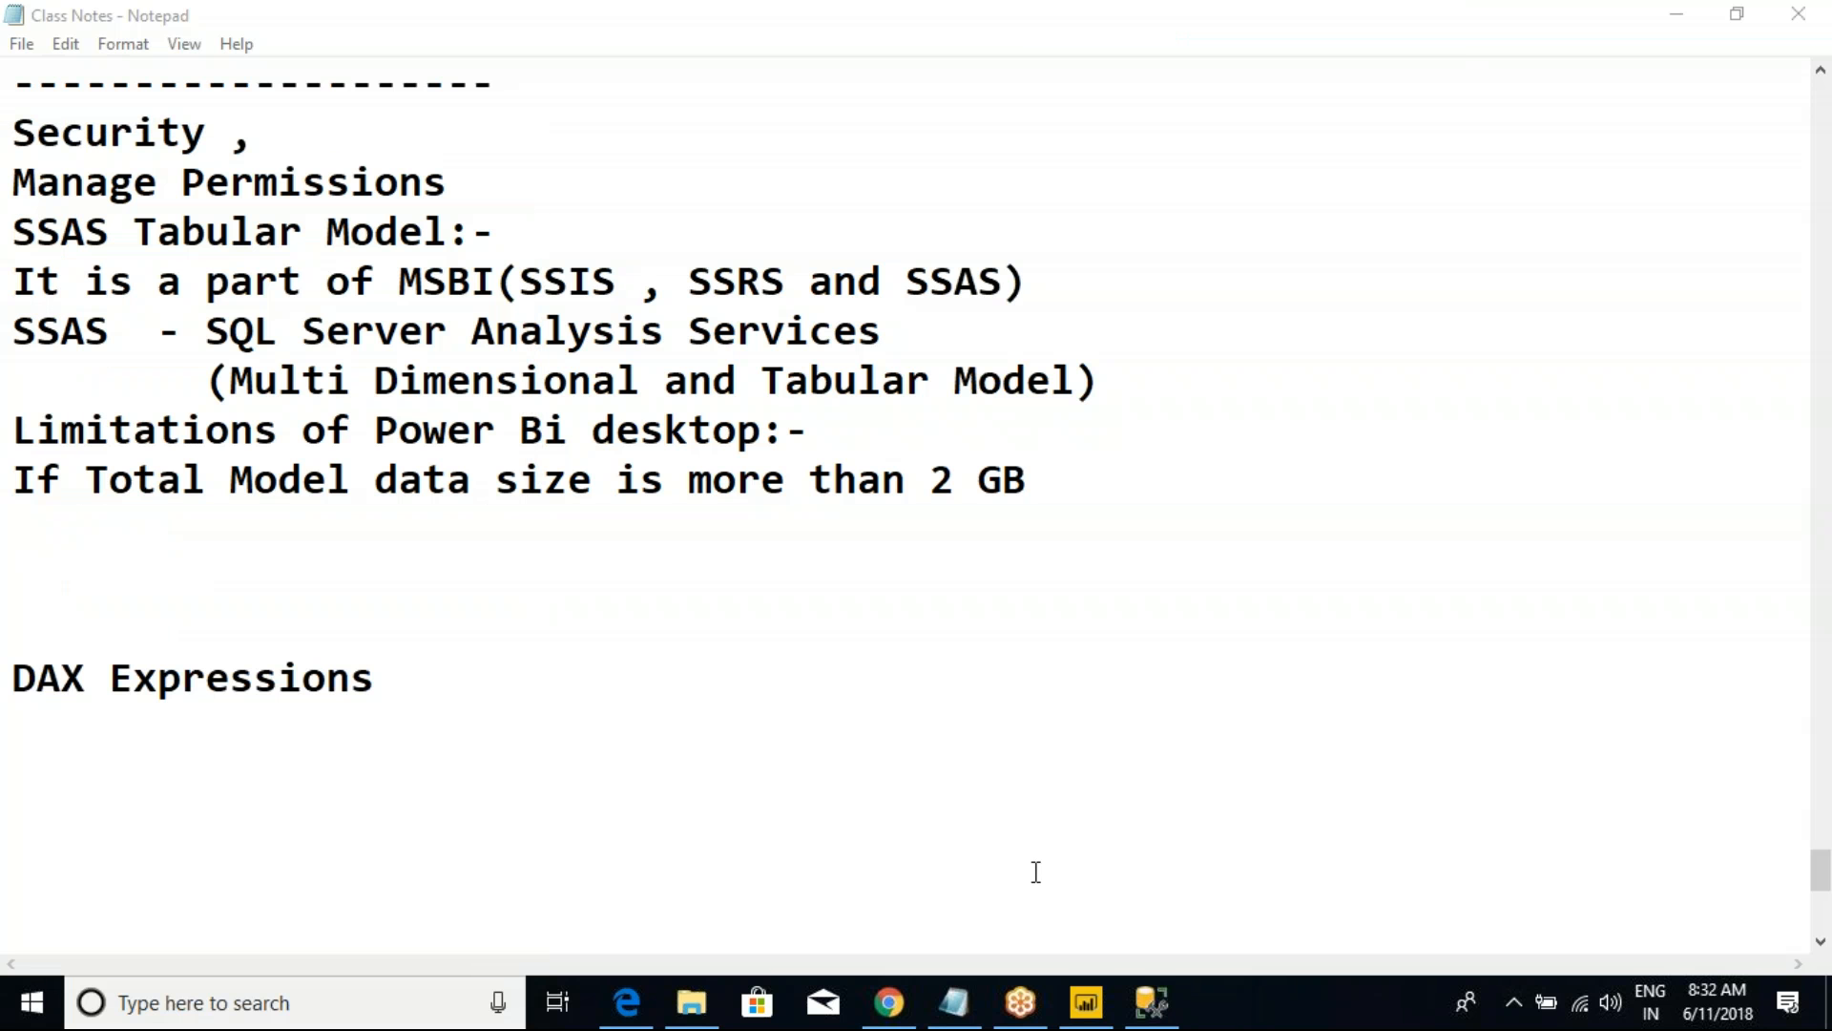
# Step: Search the installed programs for "sql" to point out Microsoft SQL Server Management Studio 17, and clear the search
pyautogui.press('super')
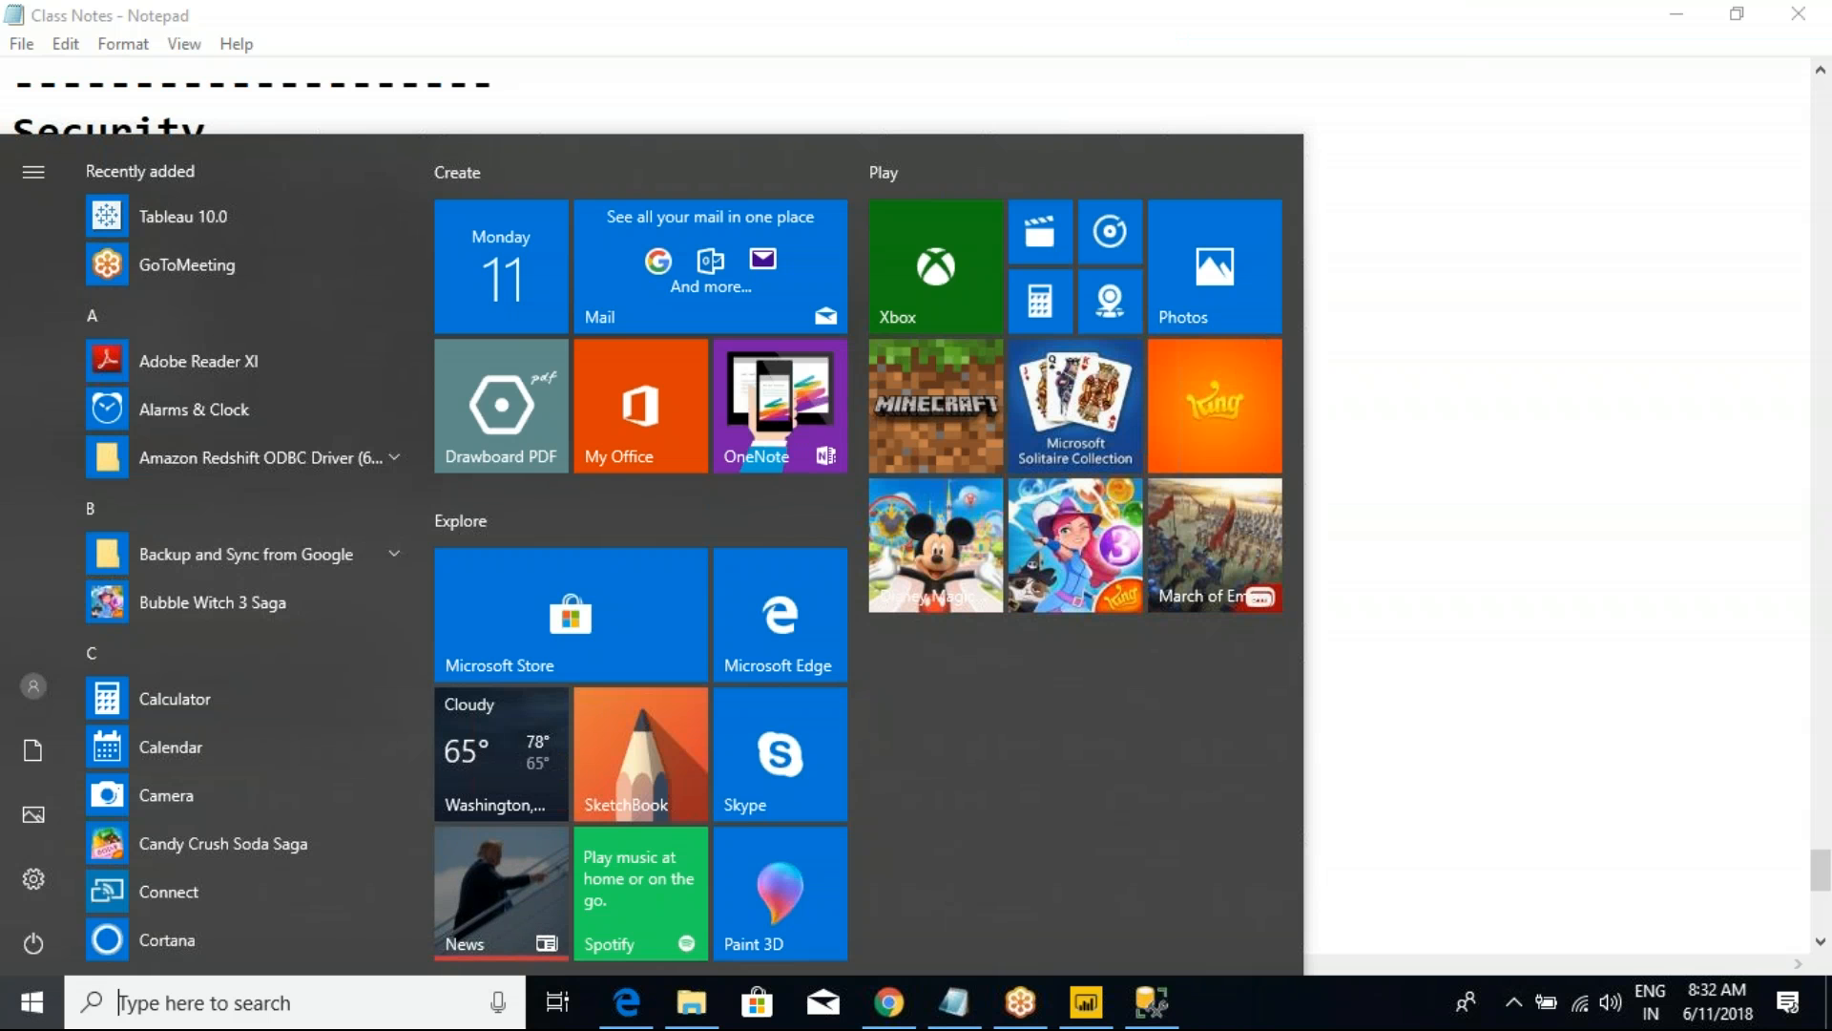
pyautogui.write('sql')
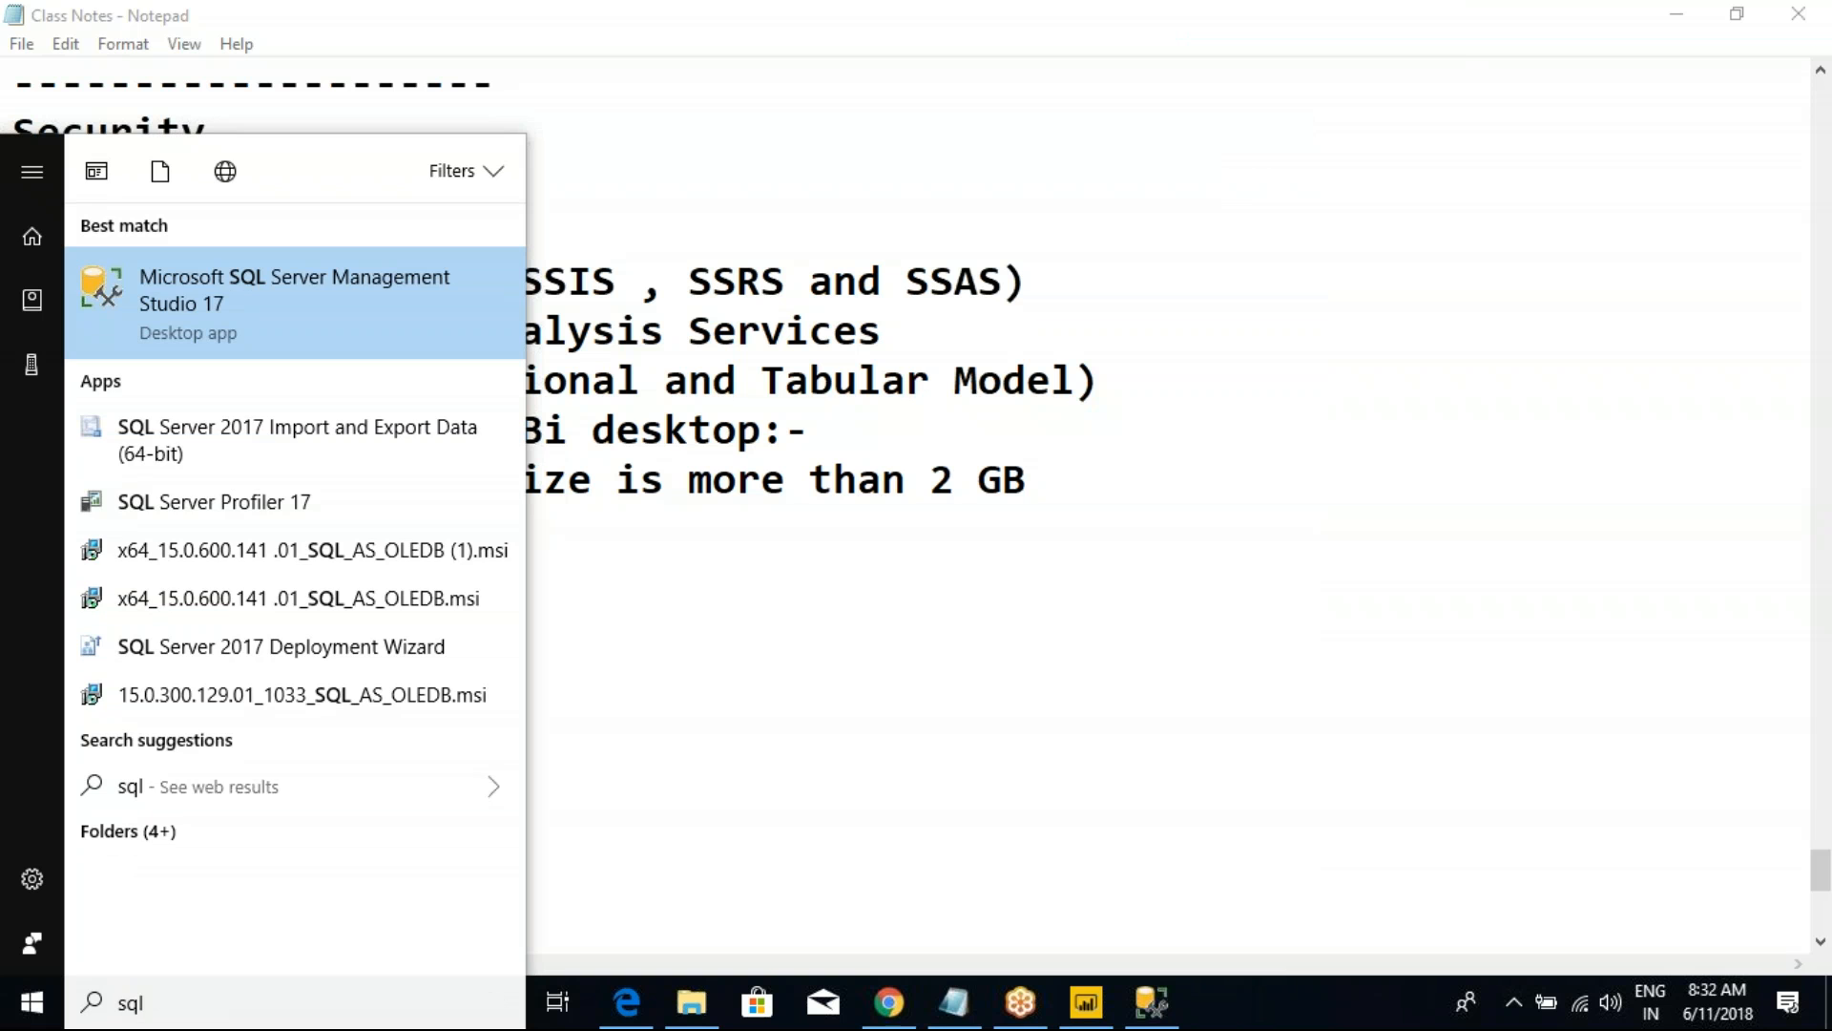
pyautogui.press('BackSpace')
pyautogui.press('BackSpace')
pyautogui.press('BackSpace')
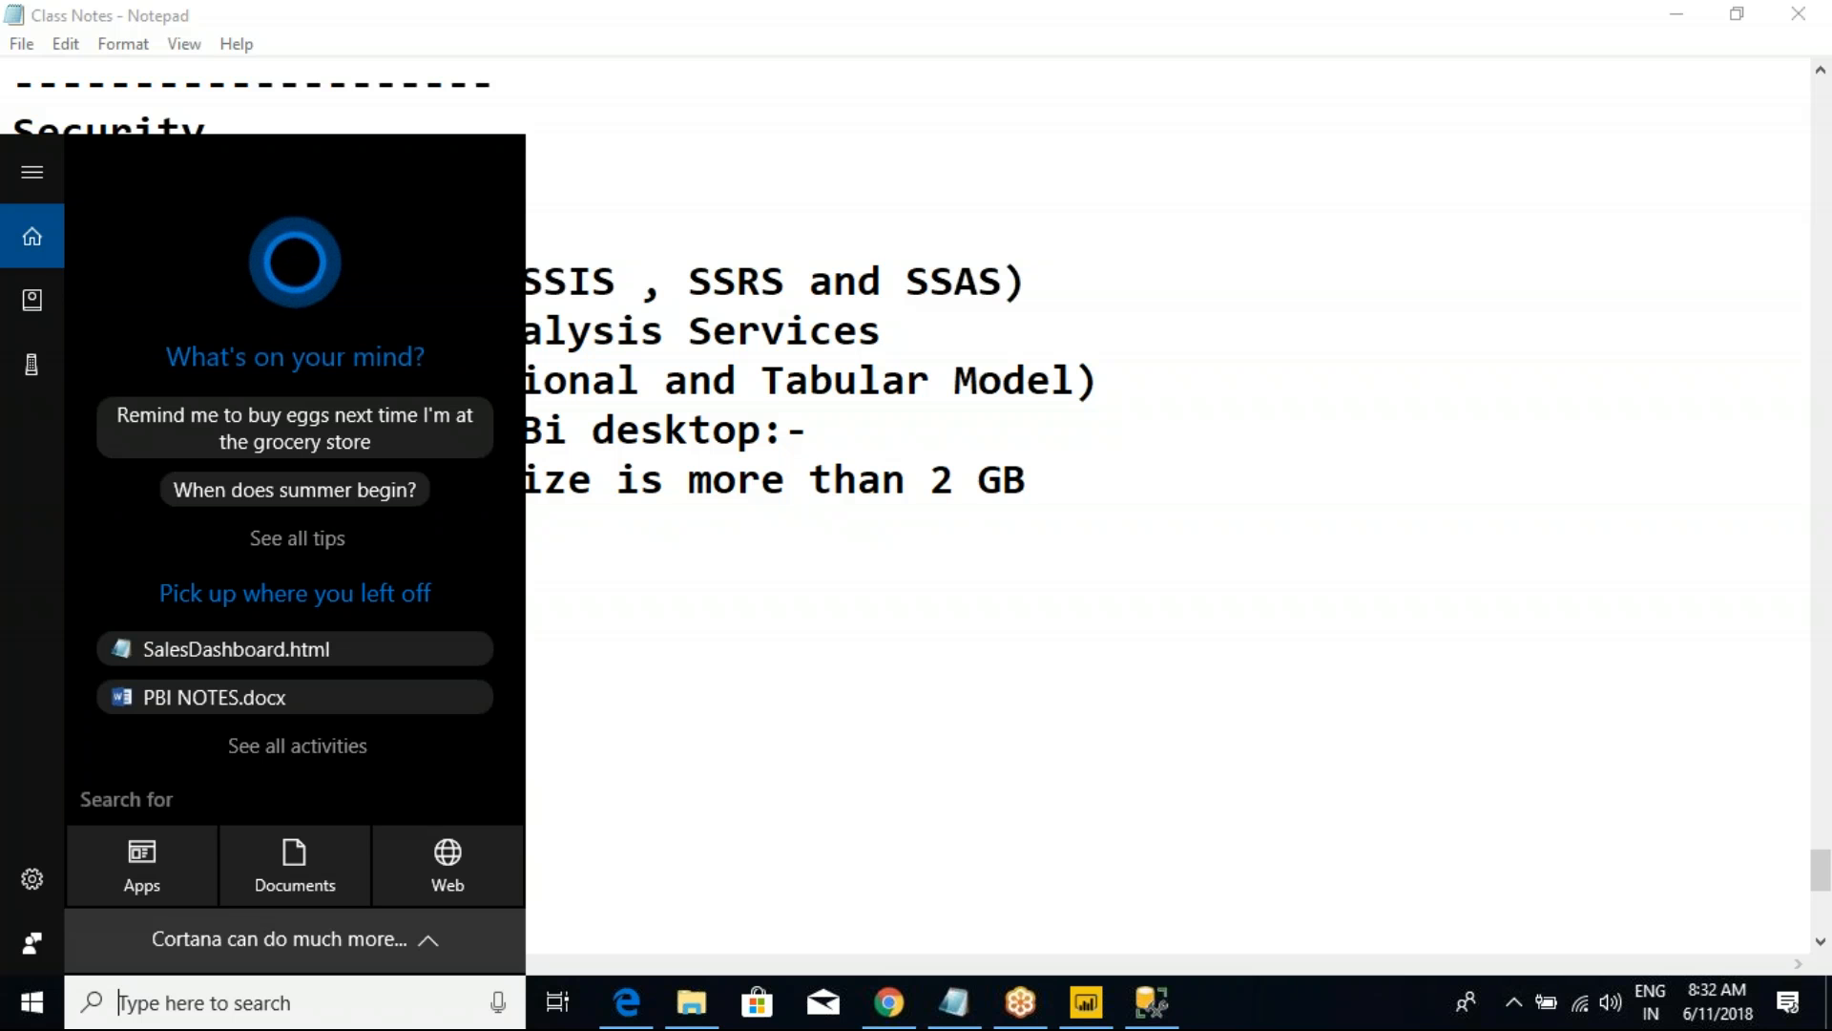
# Step: Start Visual Studio 2017 (SSDT) and open the New Project dialog
pyautogui.write('visu')
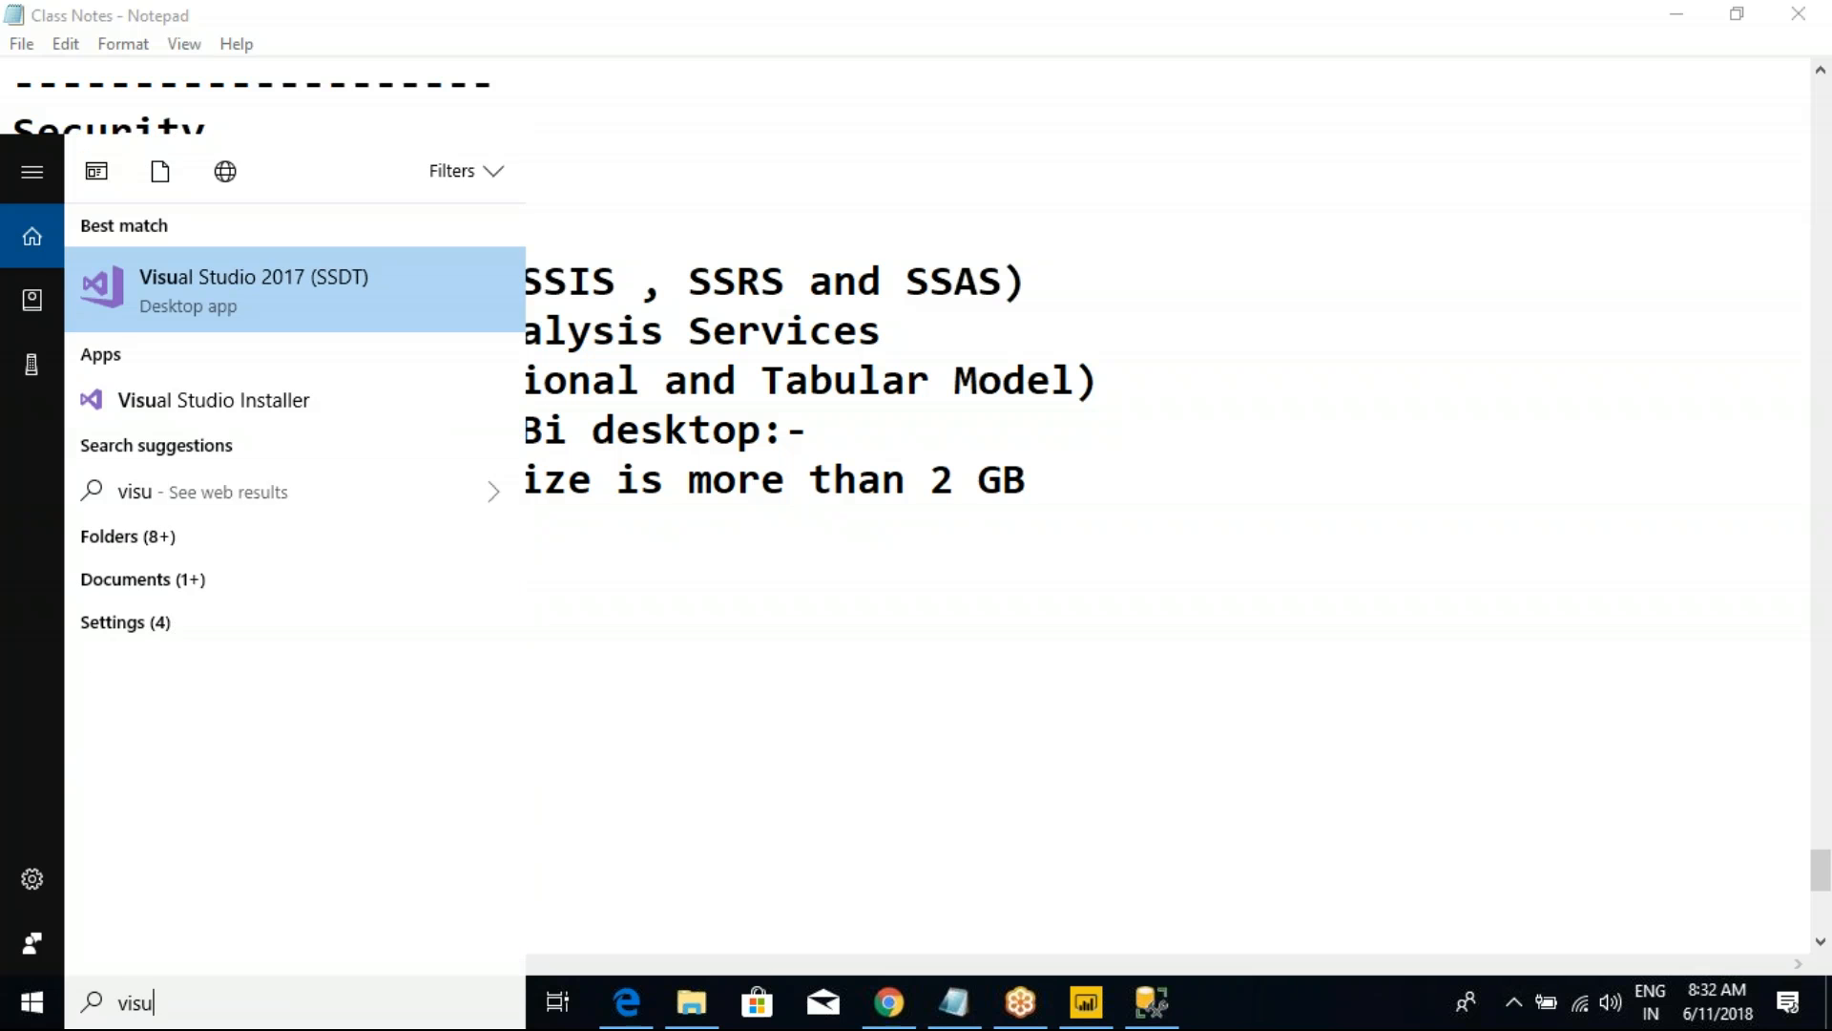
pyautogui.click(240, 311)
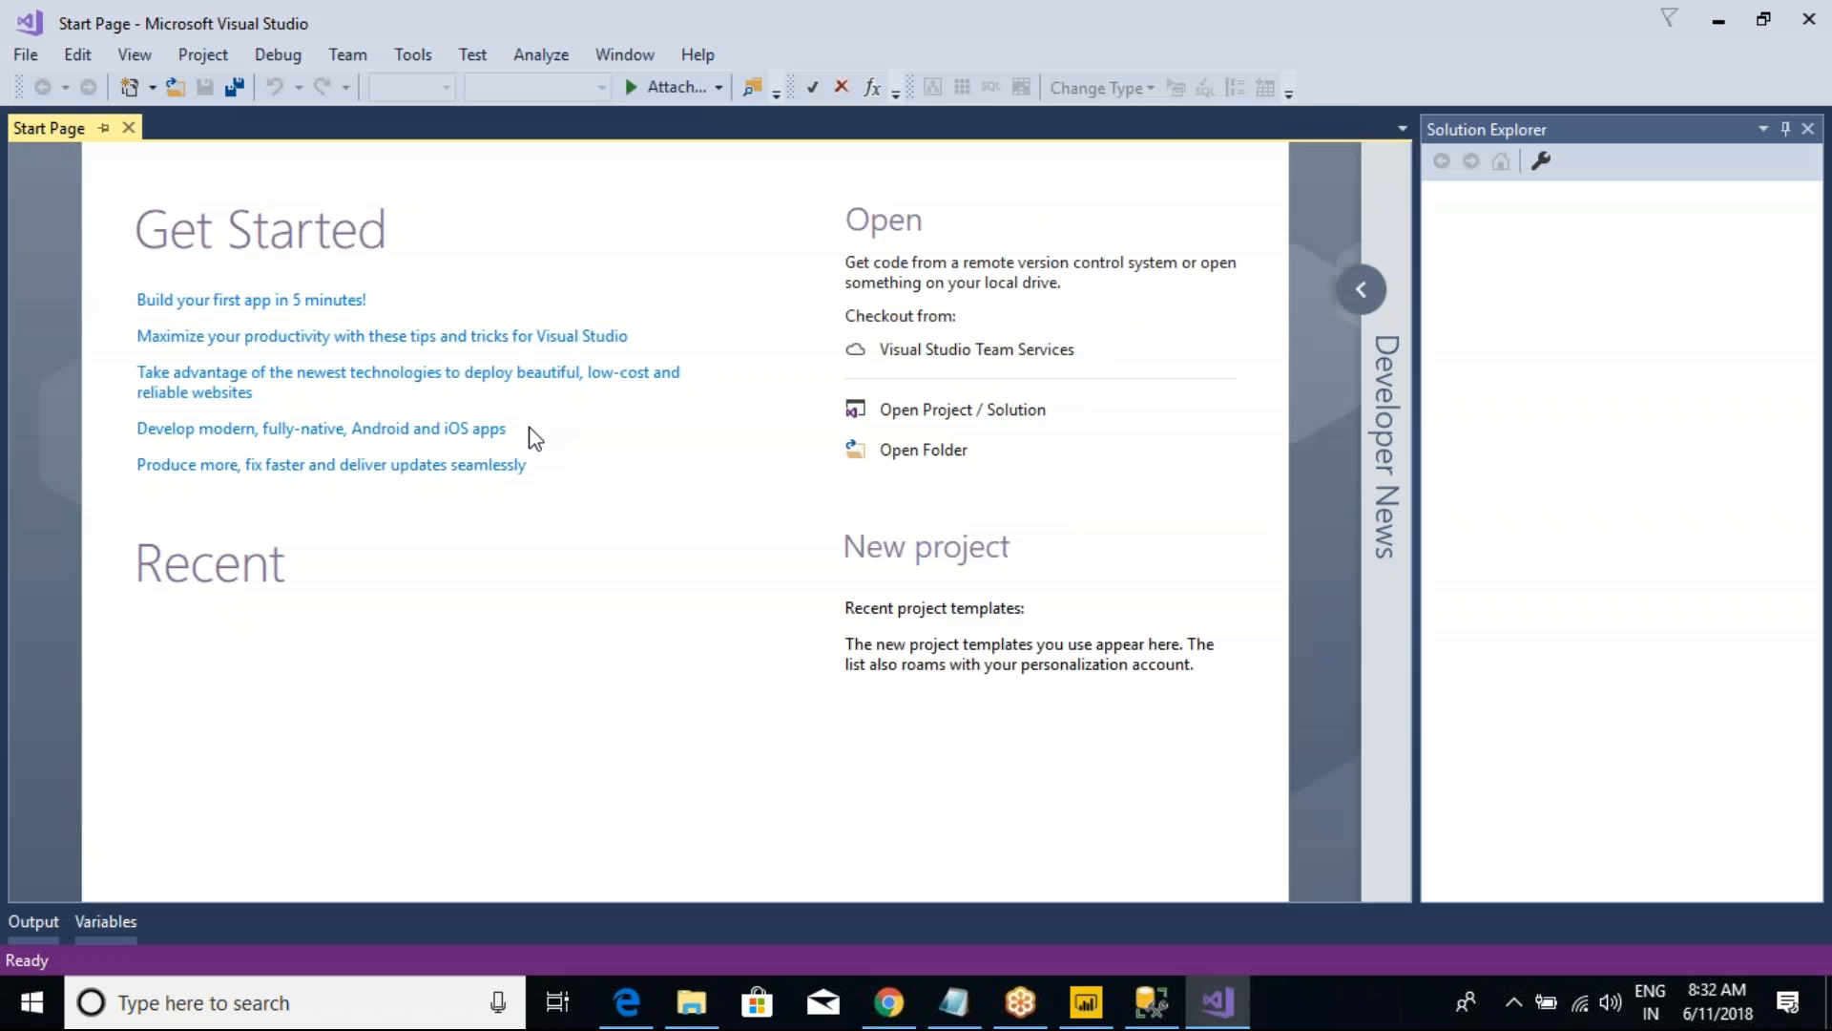
pyautogui.click(26, 59)
pyautogui.moveTo(128, 86)
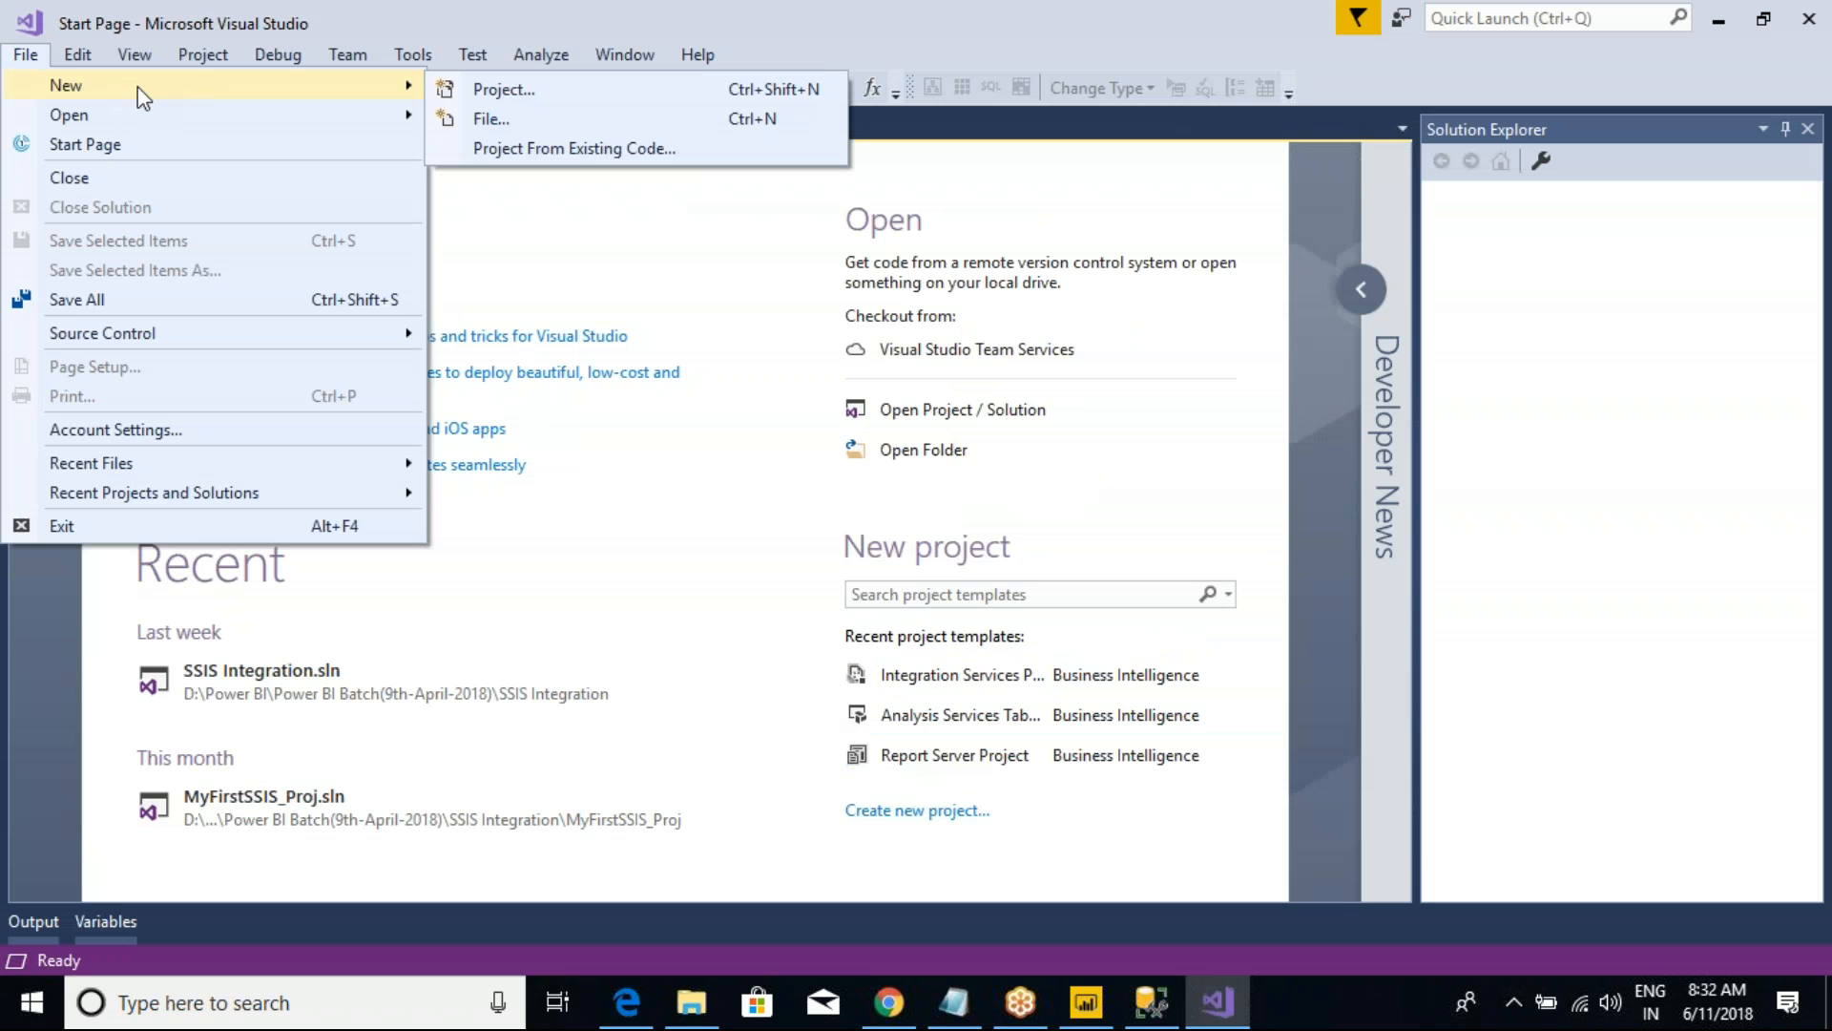
pyautogui.click(502, 89)
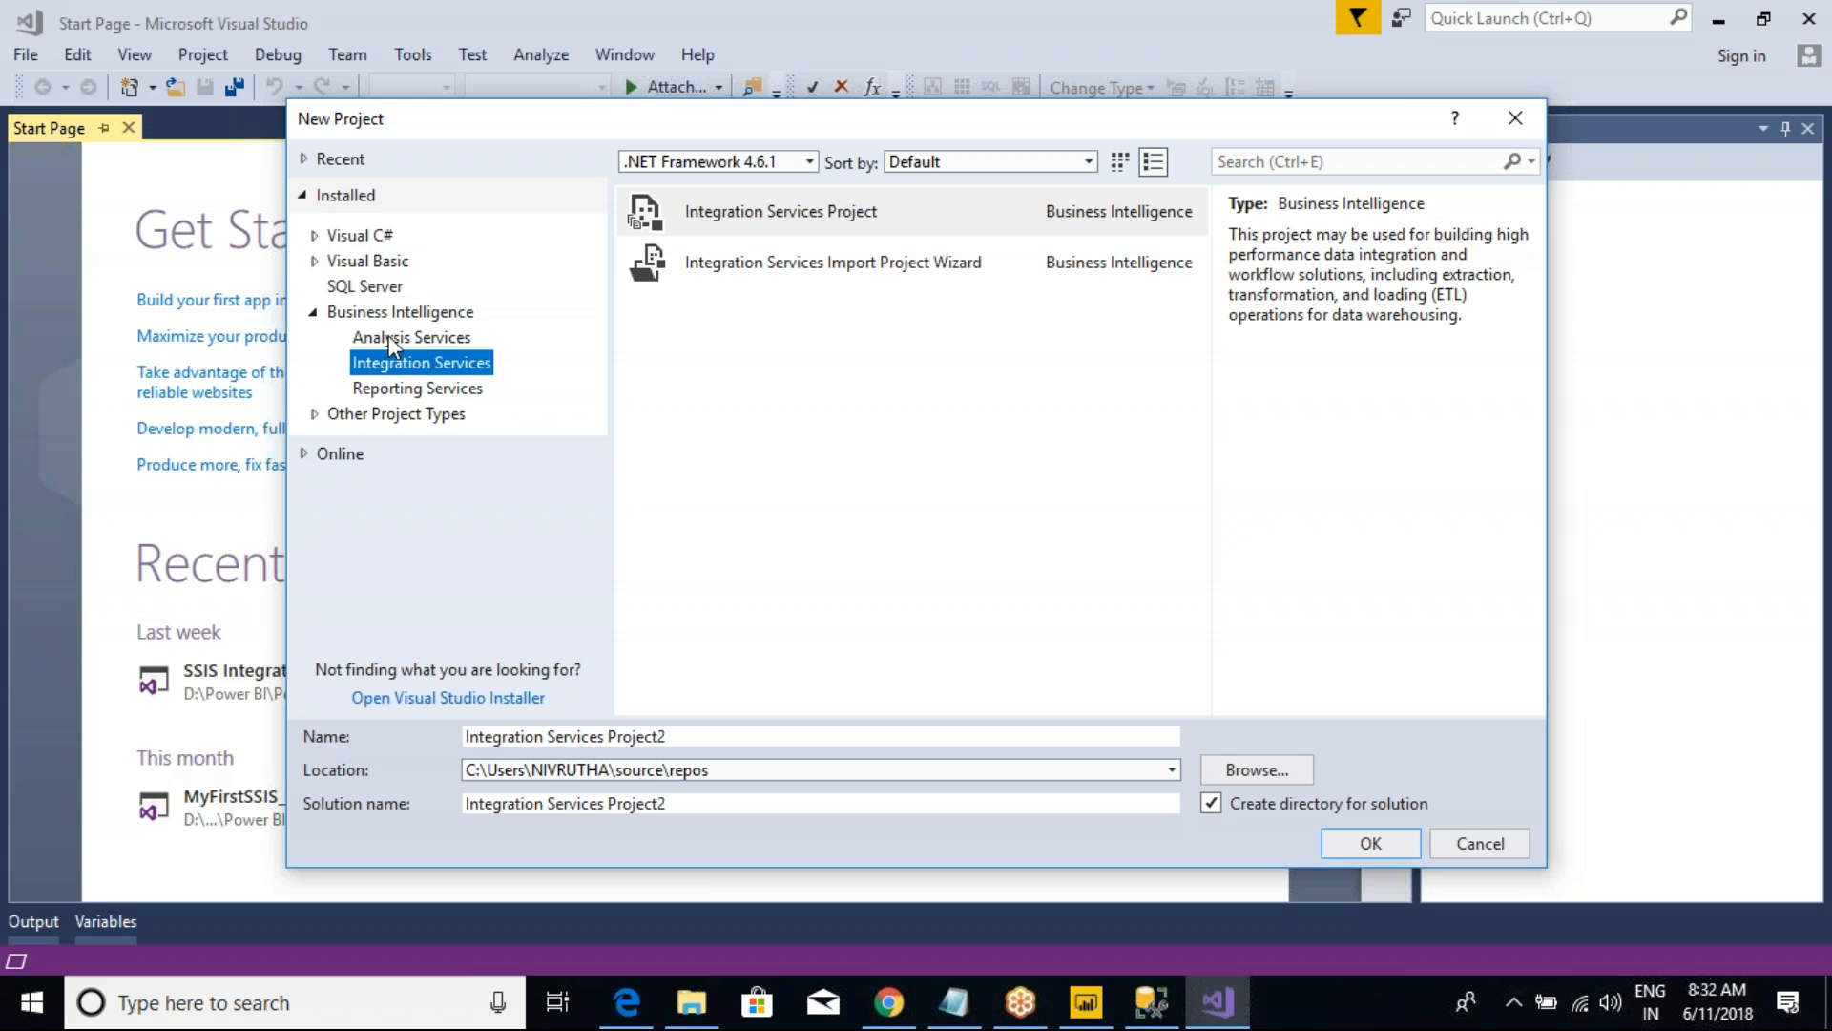
# Step: Show the Analysis Services project templates under Business Intelligence and highlight the matching SSAS entry in the Class Notes
pyautogui.click(375, 314)
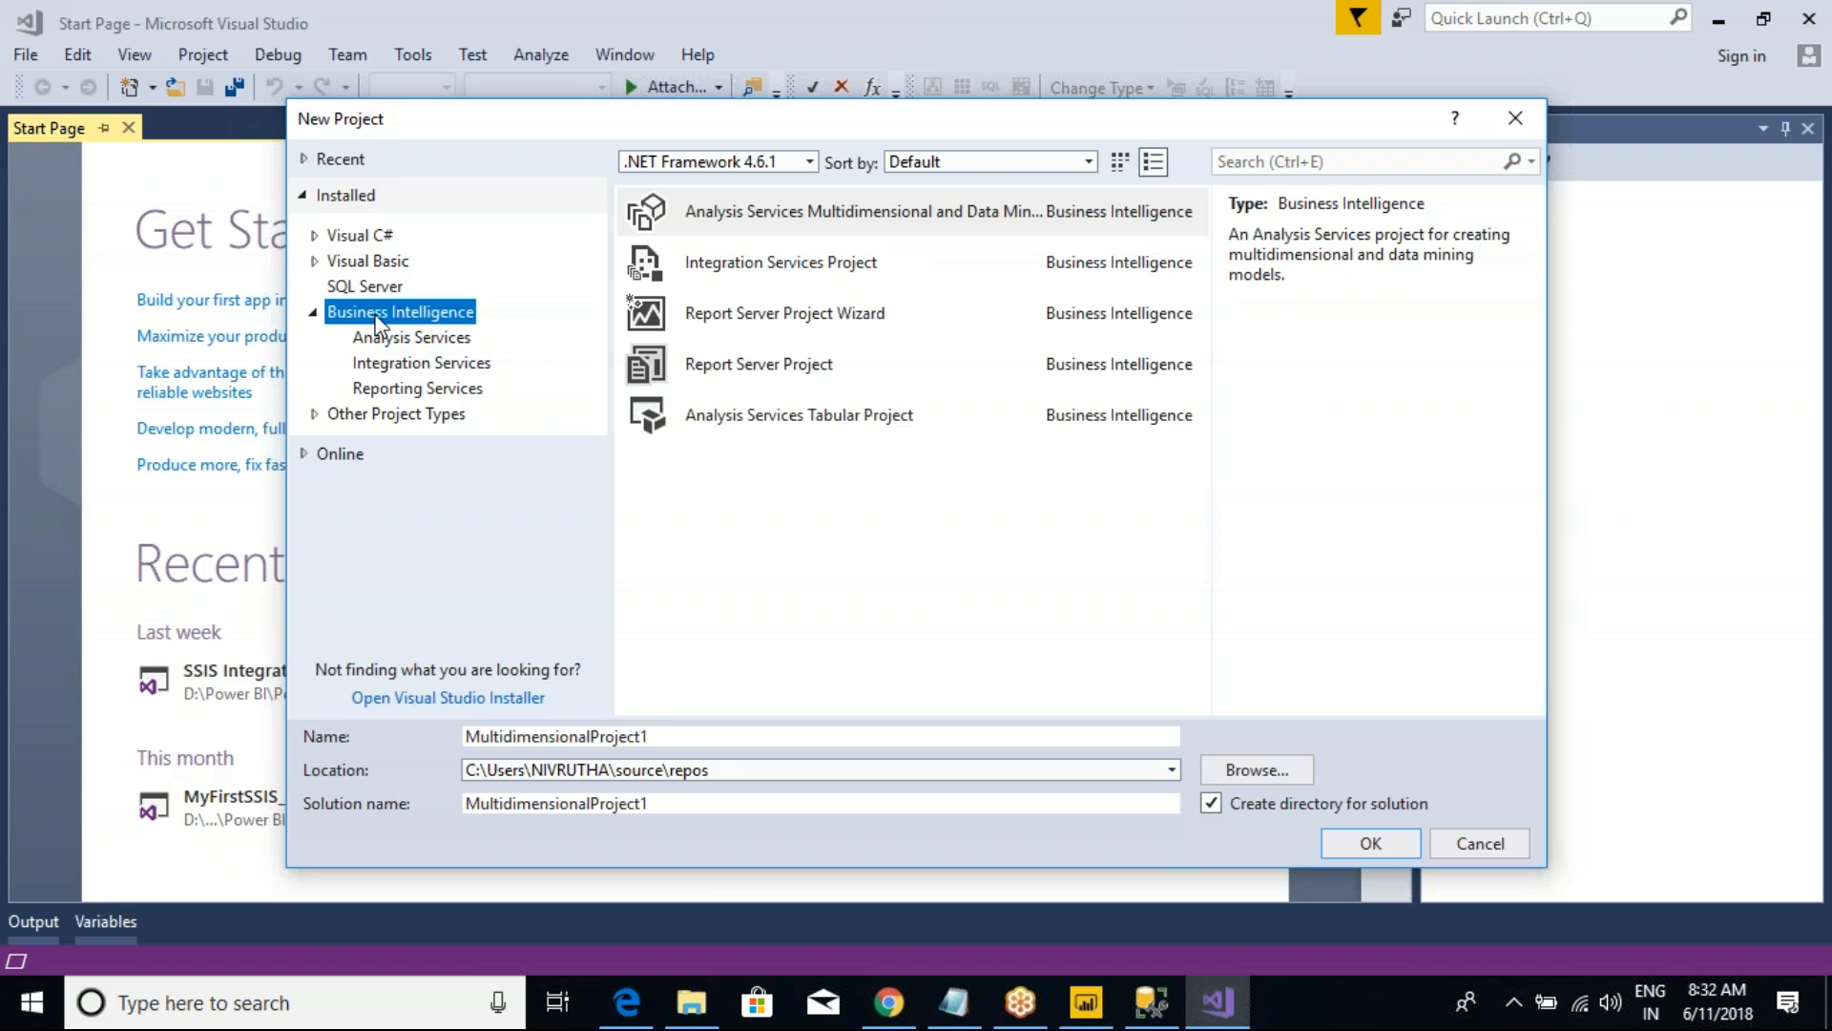
pyautogui.click(386, 344)
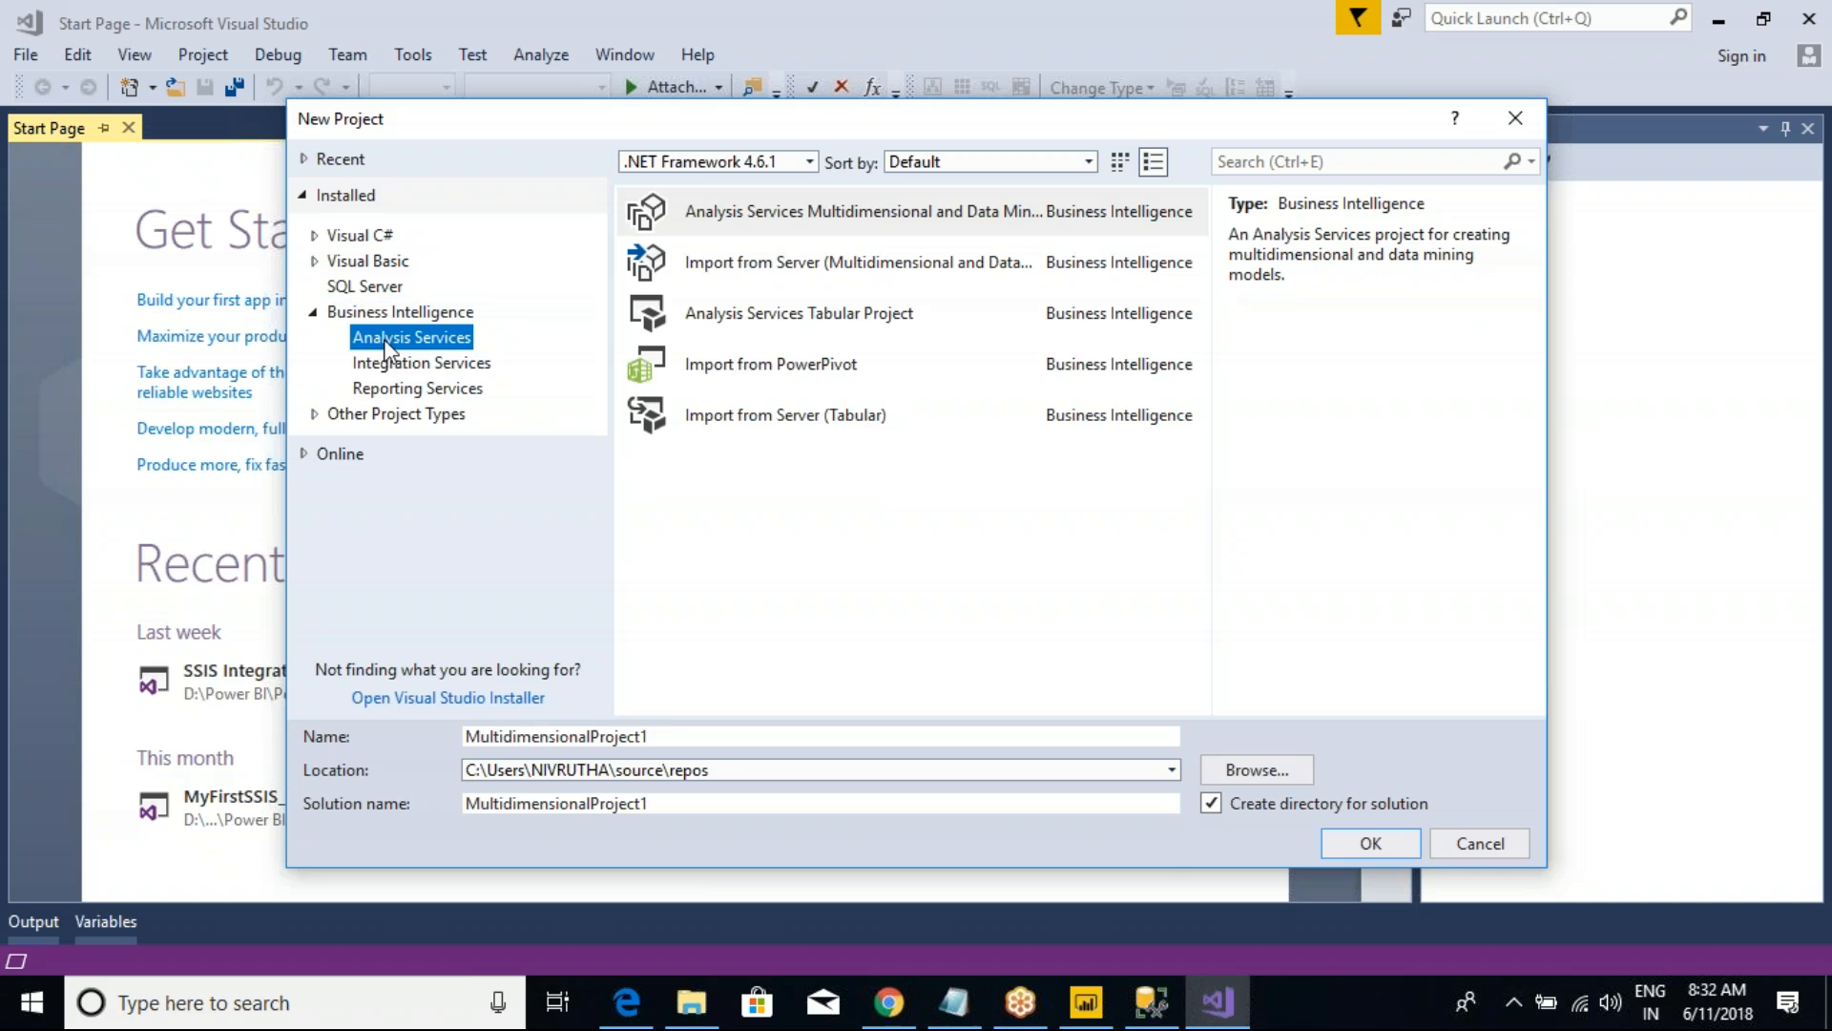
pyautogui.hotkey('alt', 'Tab')
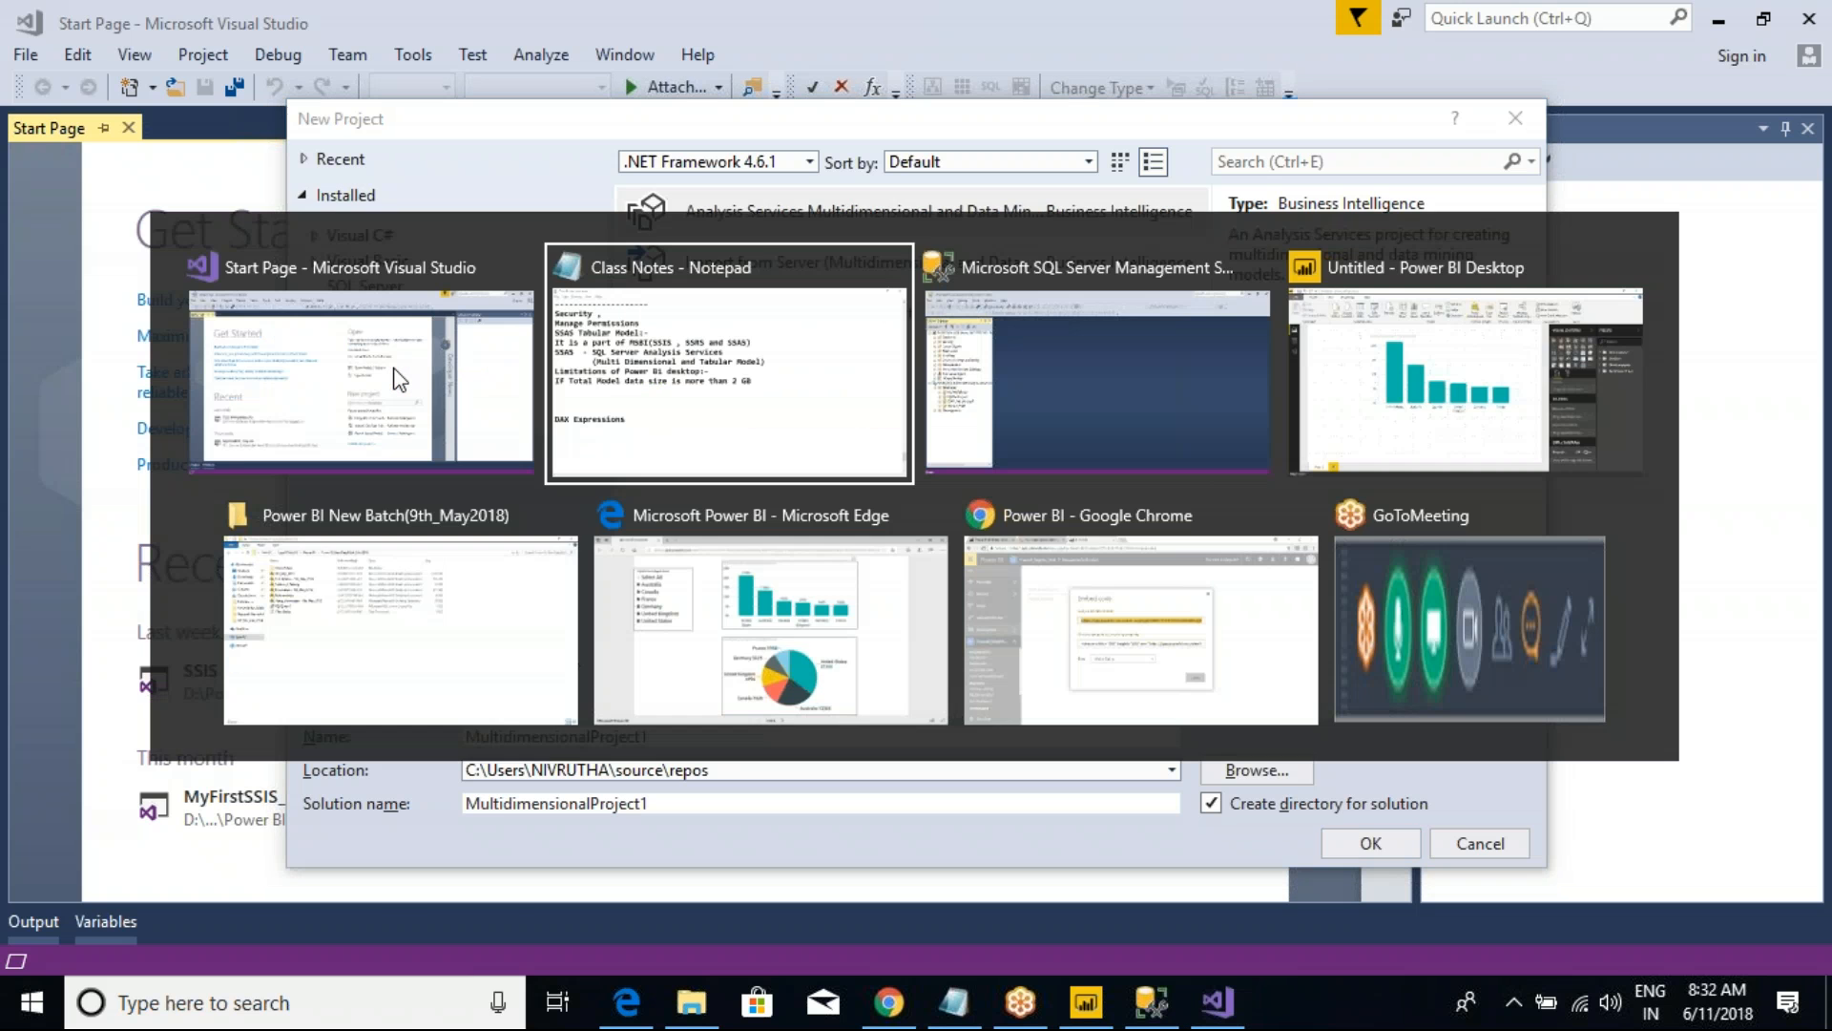
pyautogui.moveTo(907, 281); pyautogui.dragTo(1006, 280)
pyautogui.hotkey('alt', 'Tab')
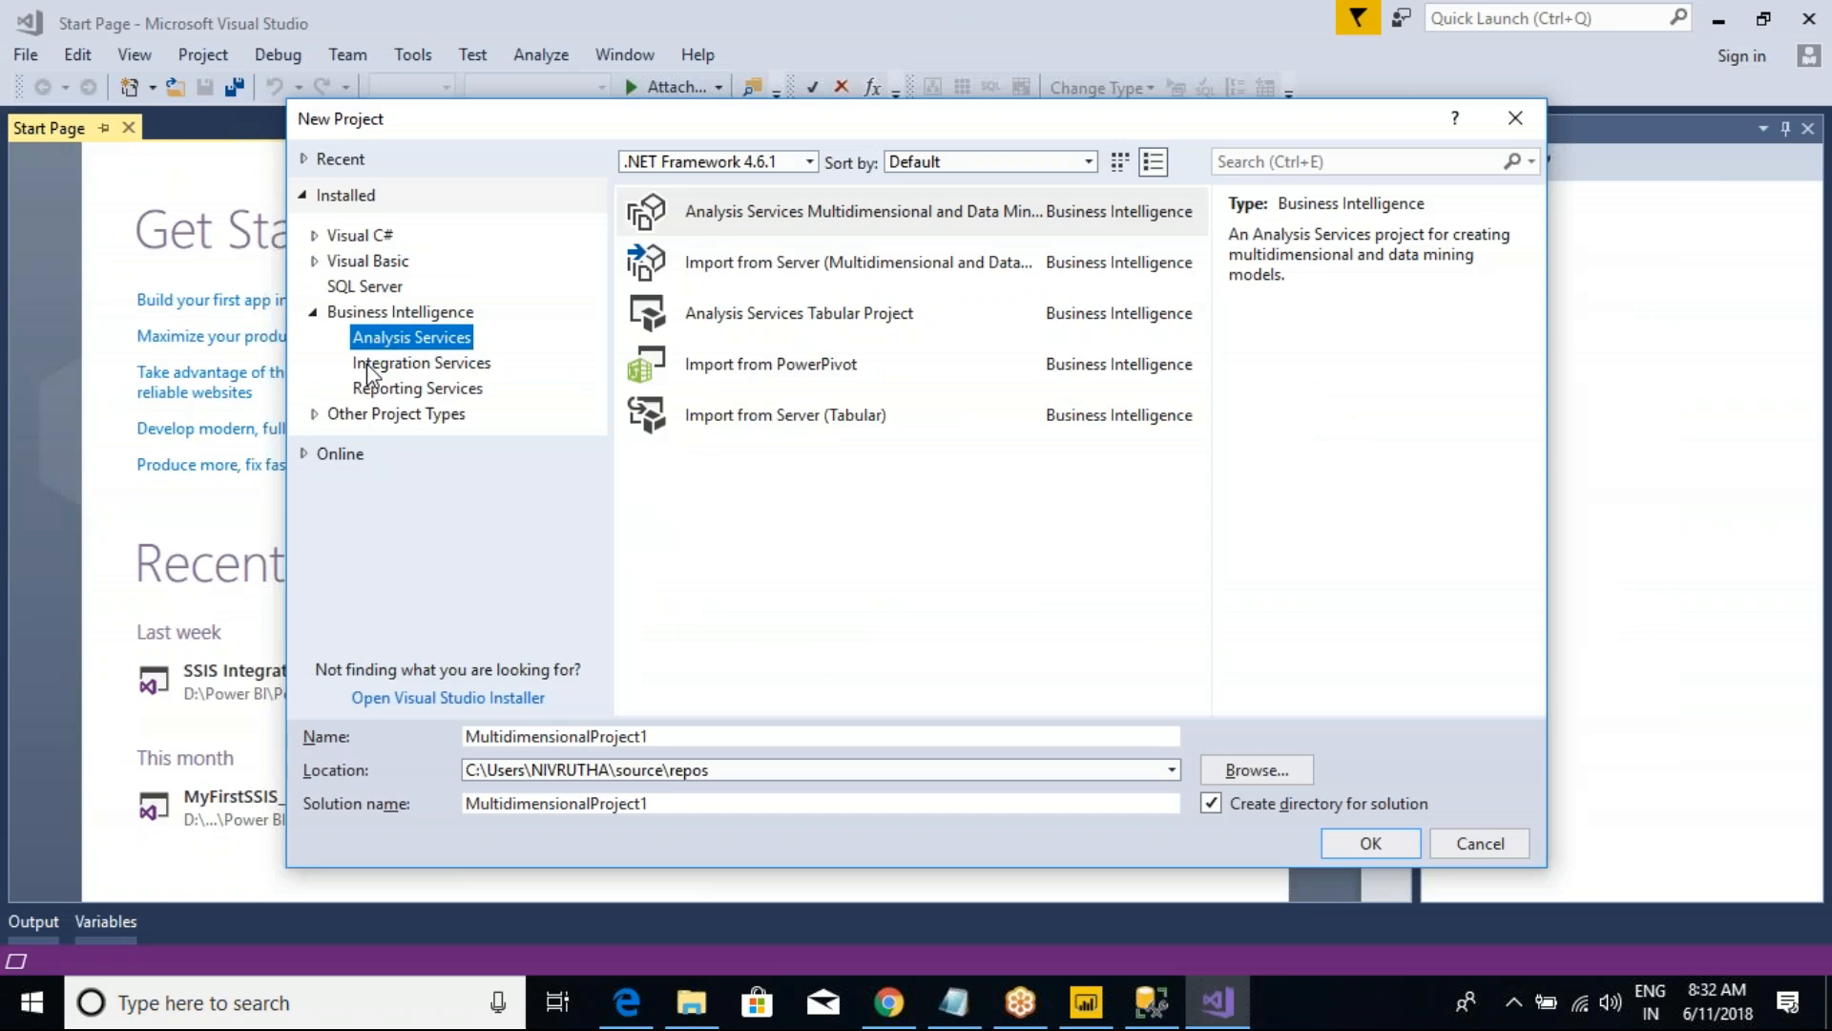
# Step: Show the Integration Services project templates and highlight the matching SSIS entry in the Class Notes
pyautogui.click(373, 363)
pyautogui.hotkey('alt', 'Tab')
pyautogui.moveTo(520, 281); pyautogui.dragTo(617, 275)
pyautogui.hotkey('alt', 'Tab')
# Step: Show the Reporting Services project templates and highlight the matching SSRS entry in the Class Notes
pyautogui.click(420, 388)
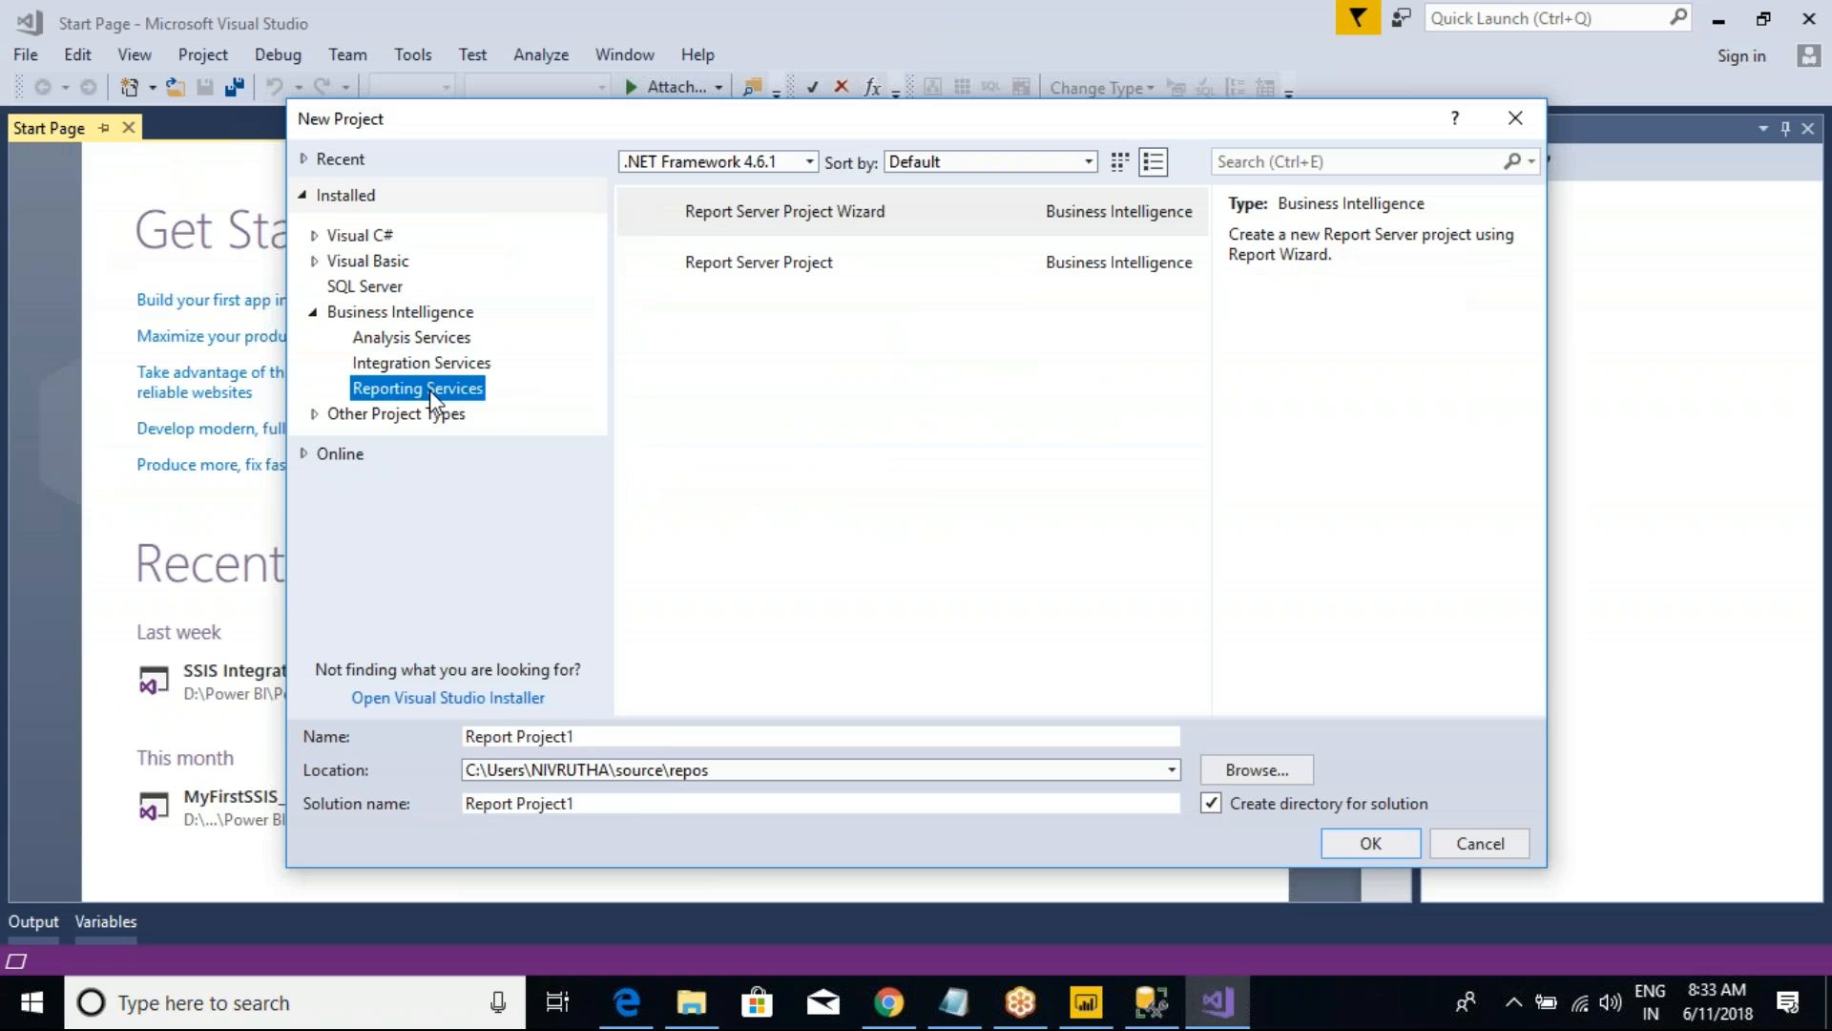
pyautogui.hotkey('alt', 'Tab')
pyautogui.moveTo(689, 281); pyautogui.dragTo(784, 282)
pyautogui.hotkey('alt', 'Tab')
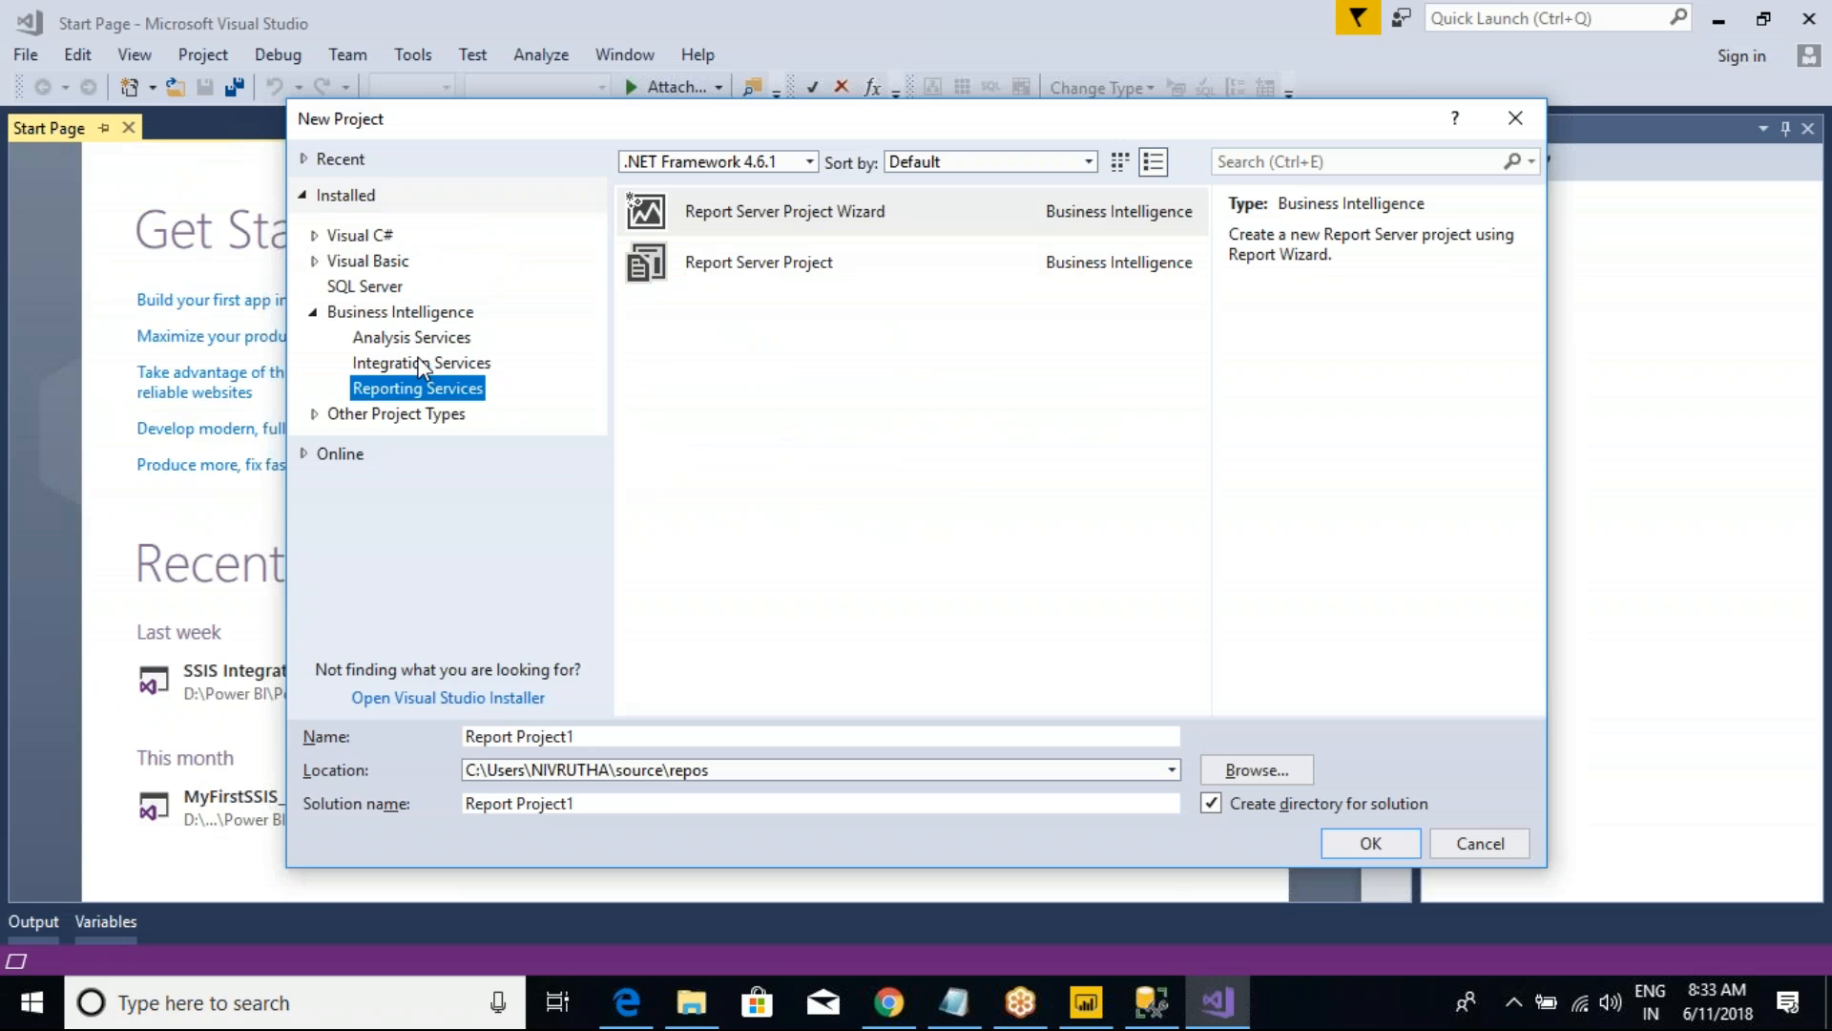
# Step: Highlight SSAS in the MSBI line of the Class Notes and return to the Analysis Services project templates
pyautogui.hotkey('alt', 'Tab')
pyautogui.click(918, 344)
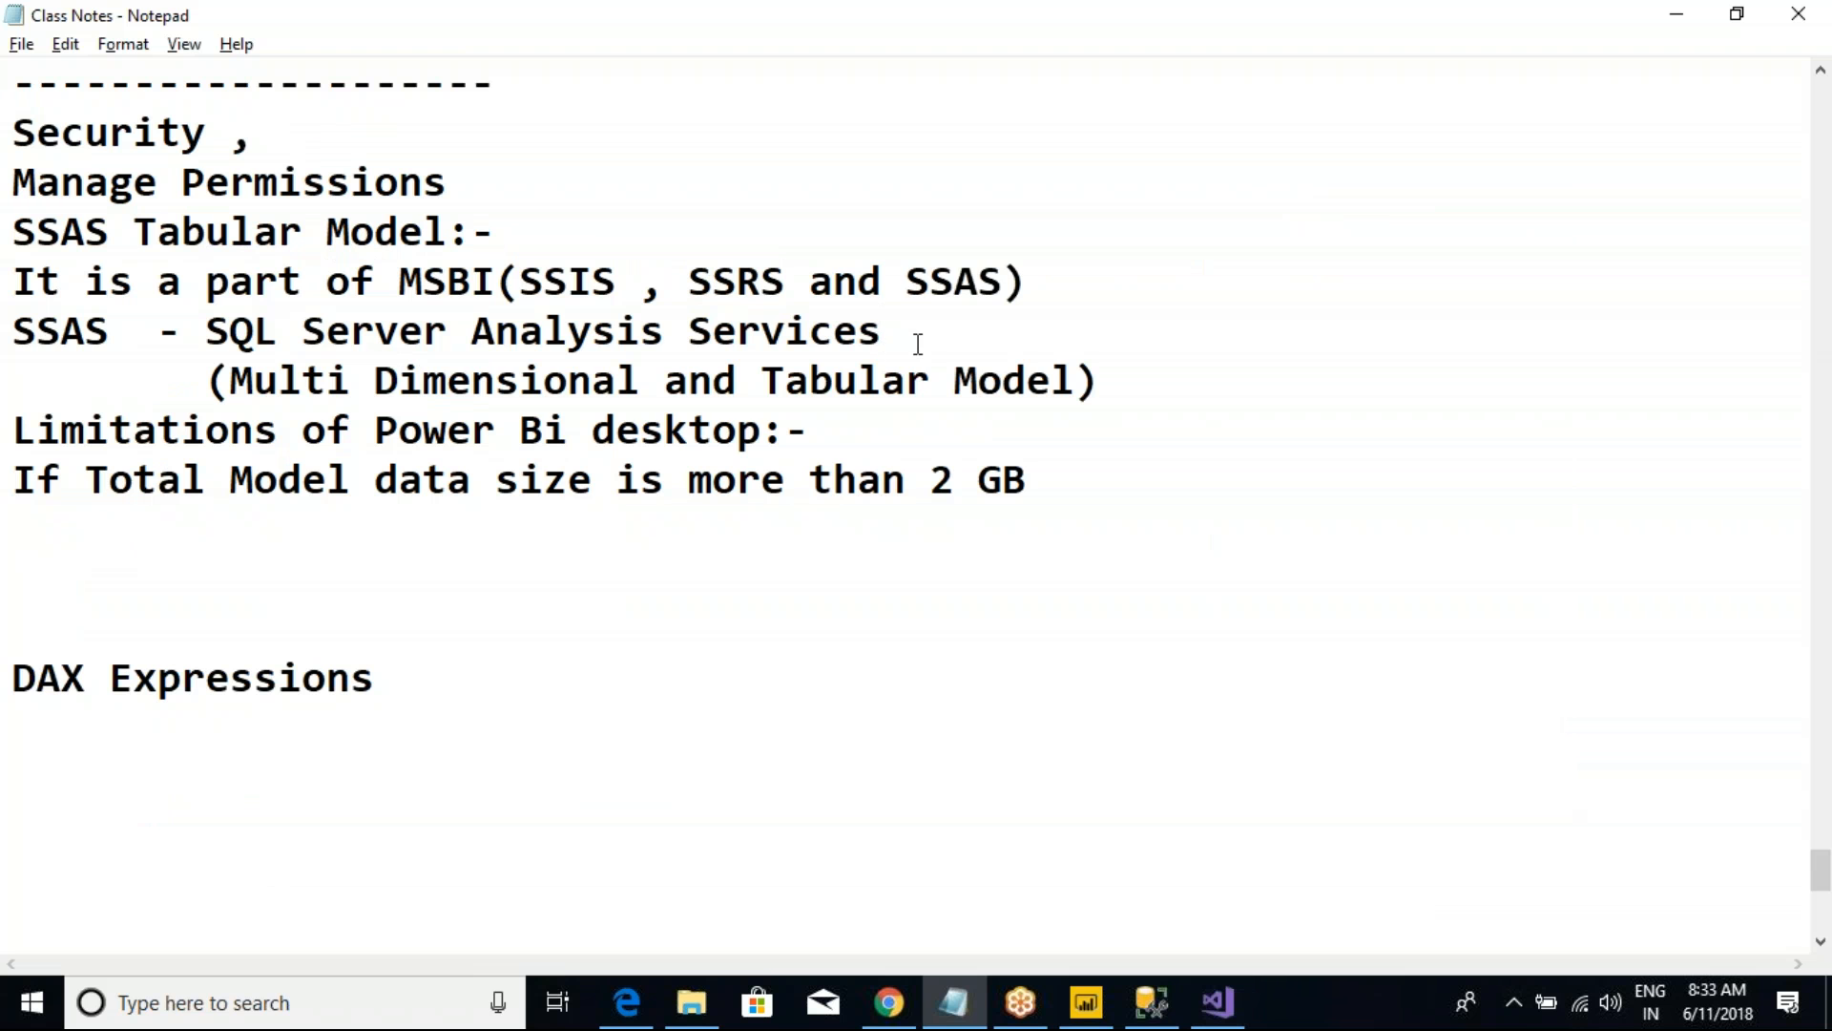
pyautogui.moveTo(906, 283); pyautogui.dragTo(1003, 282)
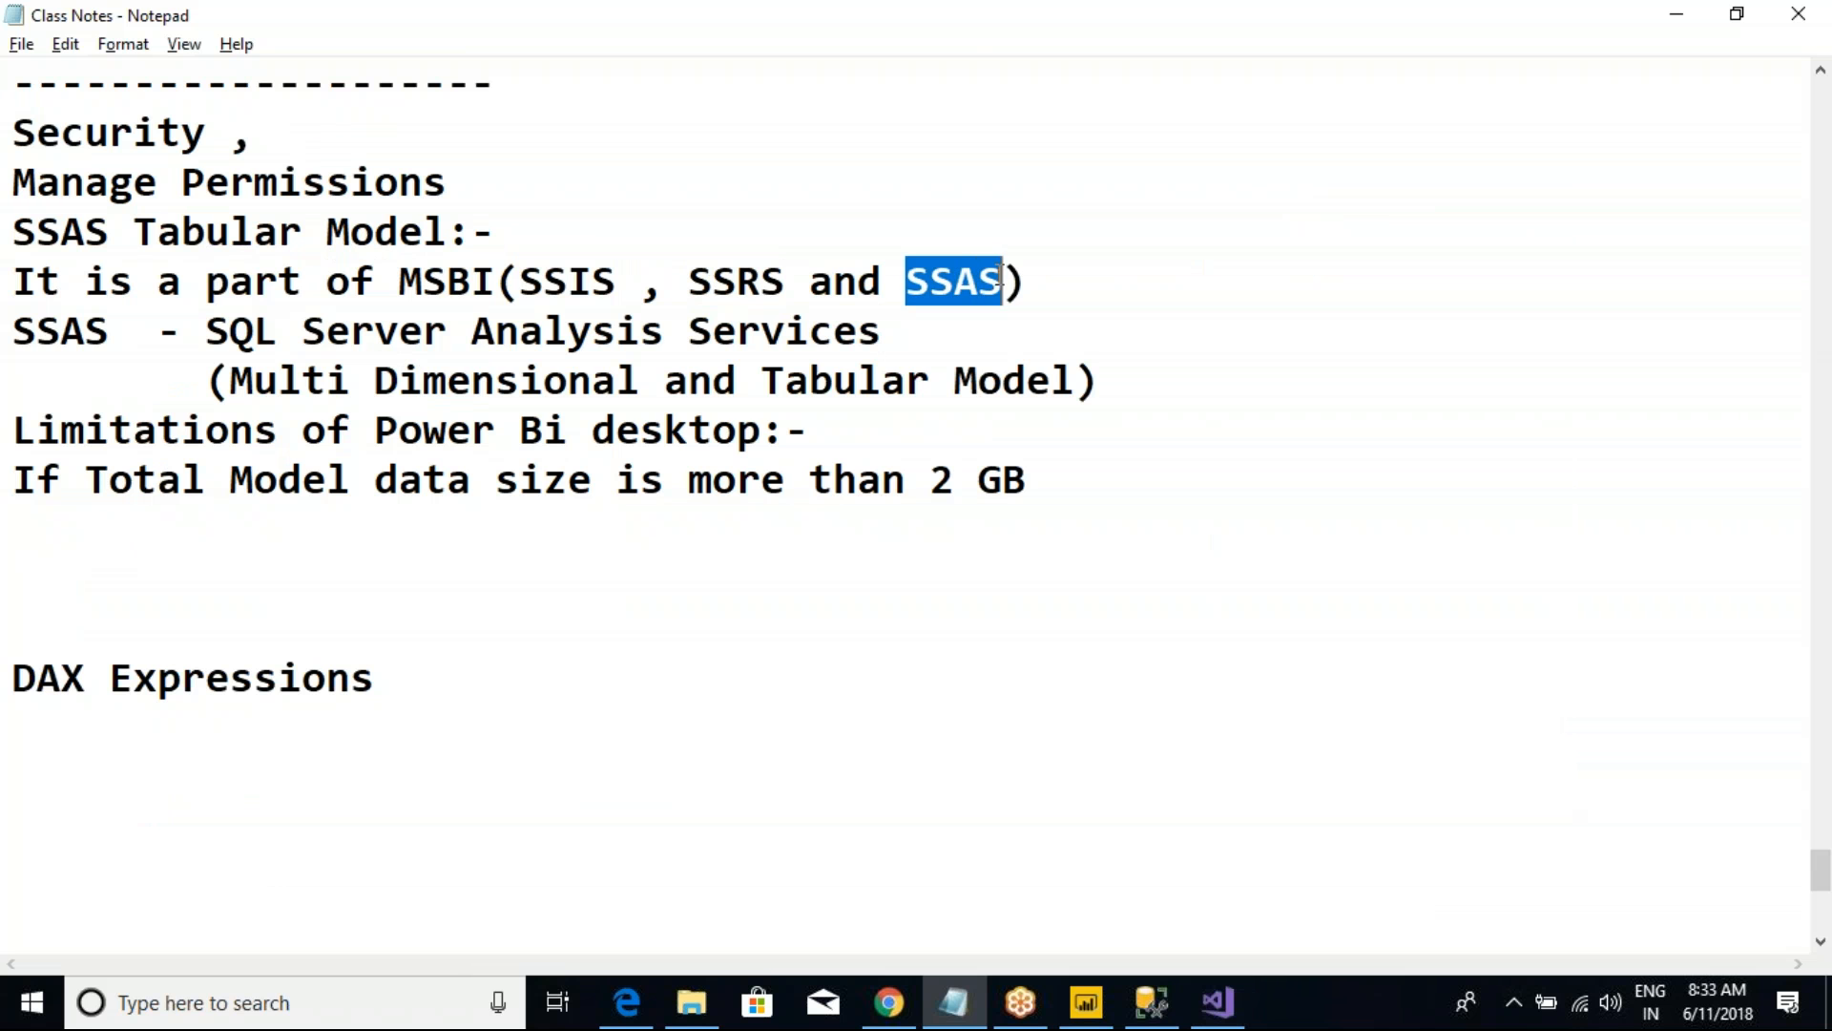
pyautogui.hotkey('alt', 'Tab')
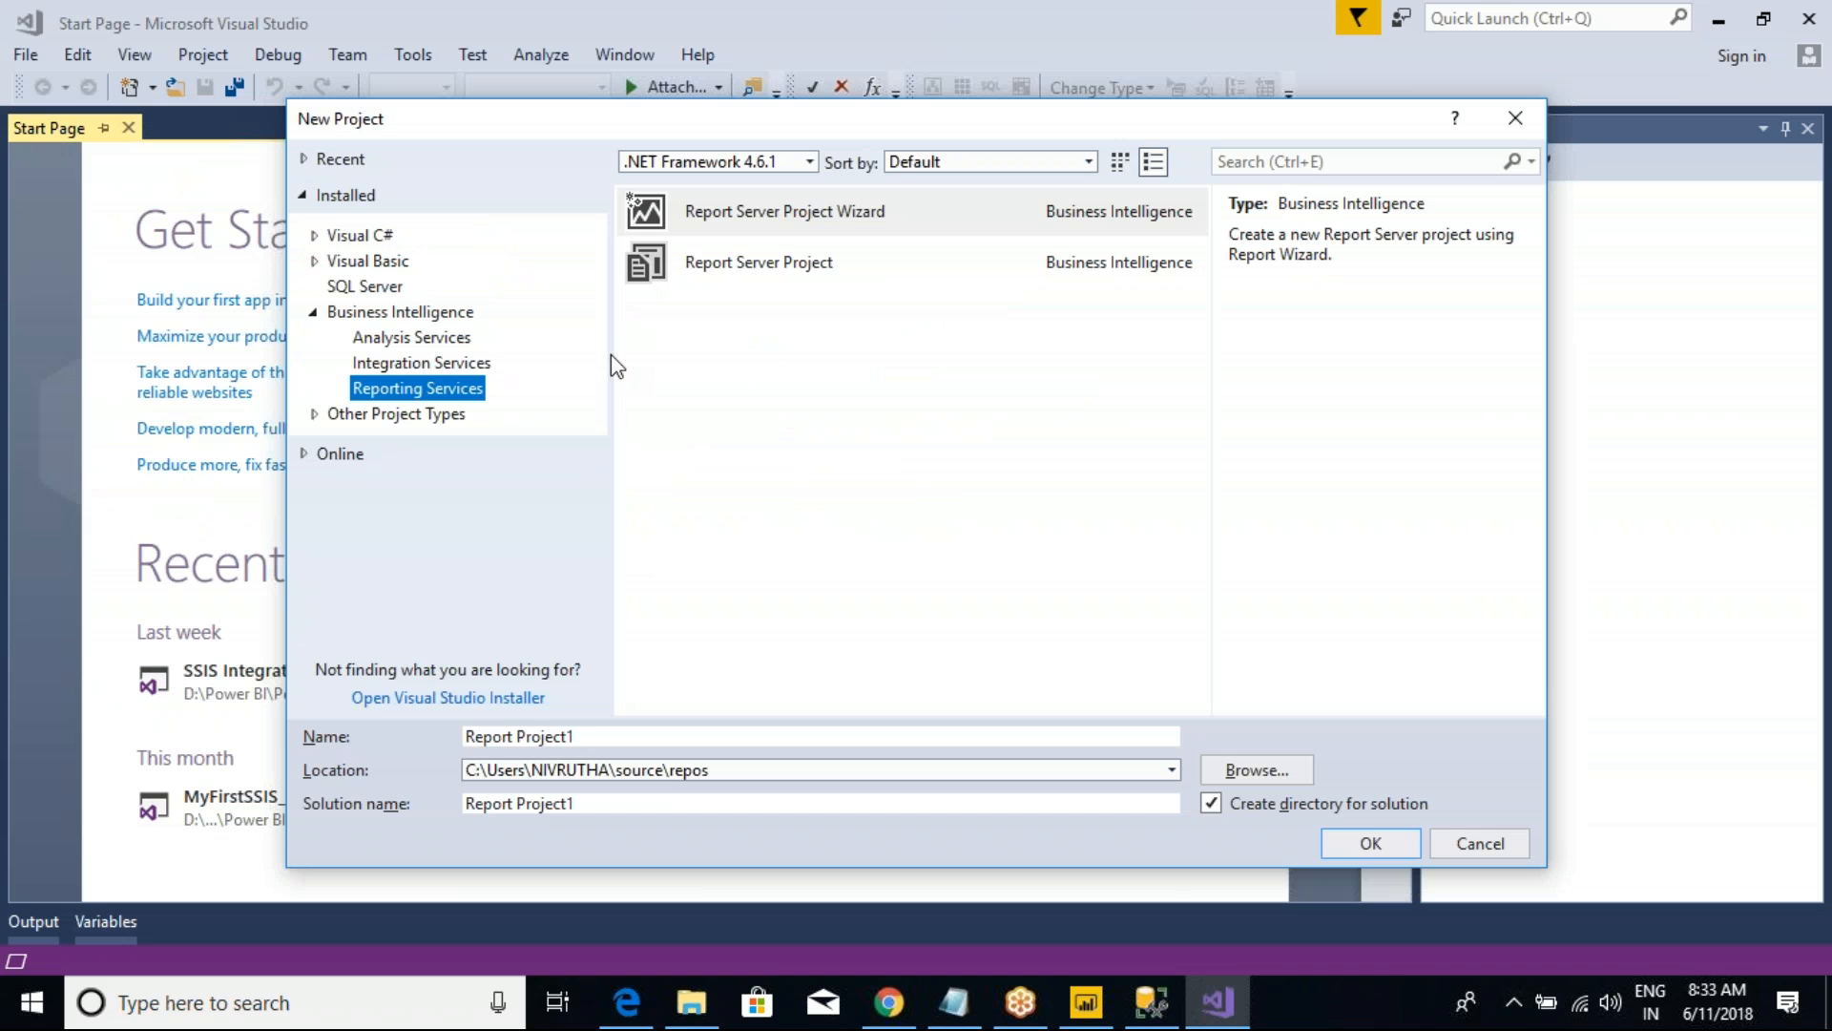
pyautogui.click(401, 338)
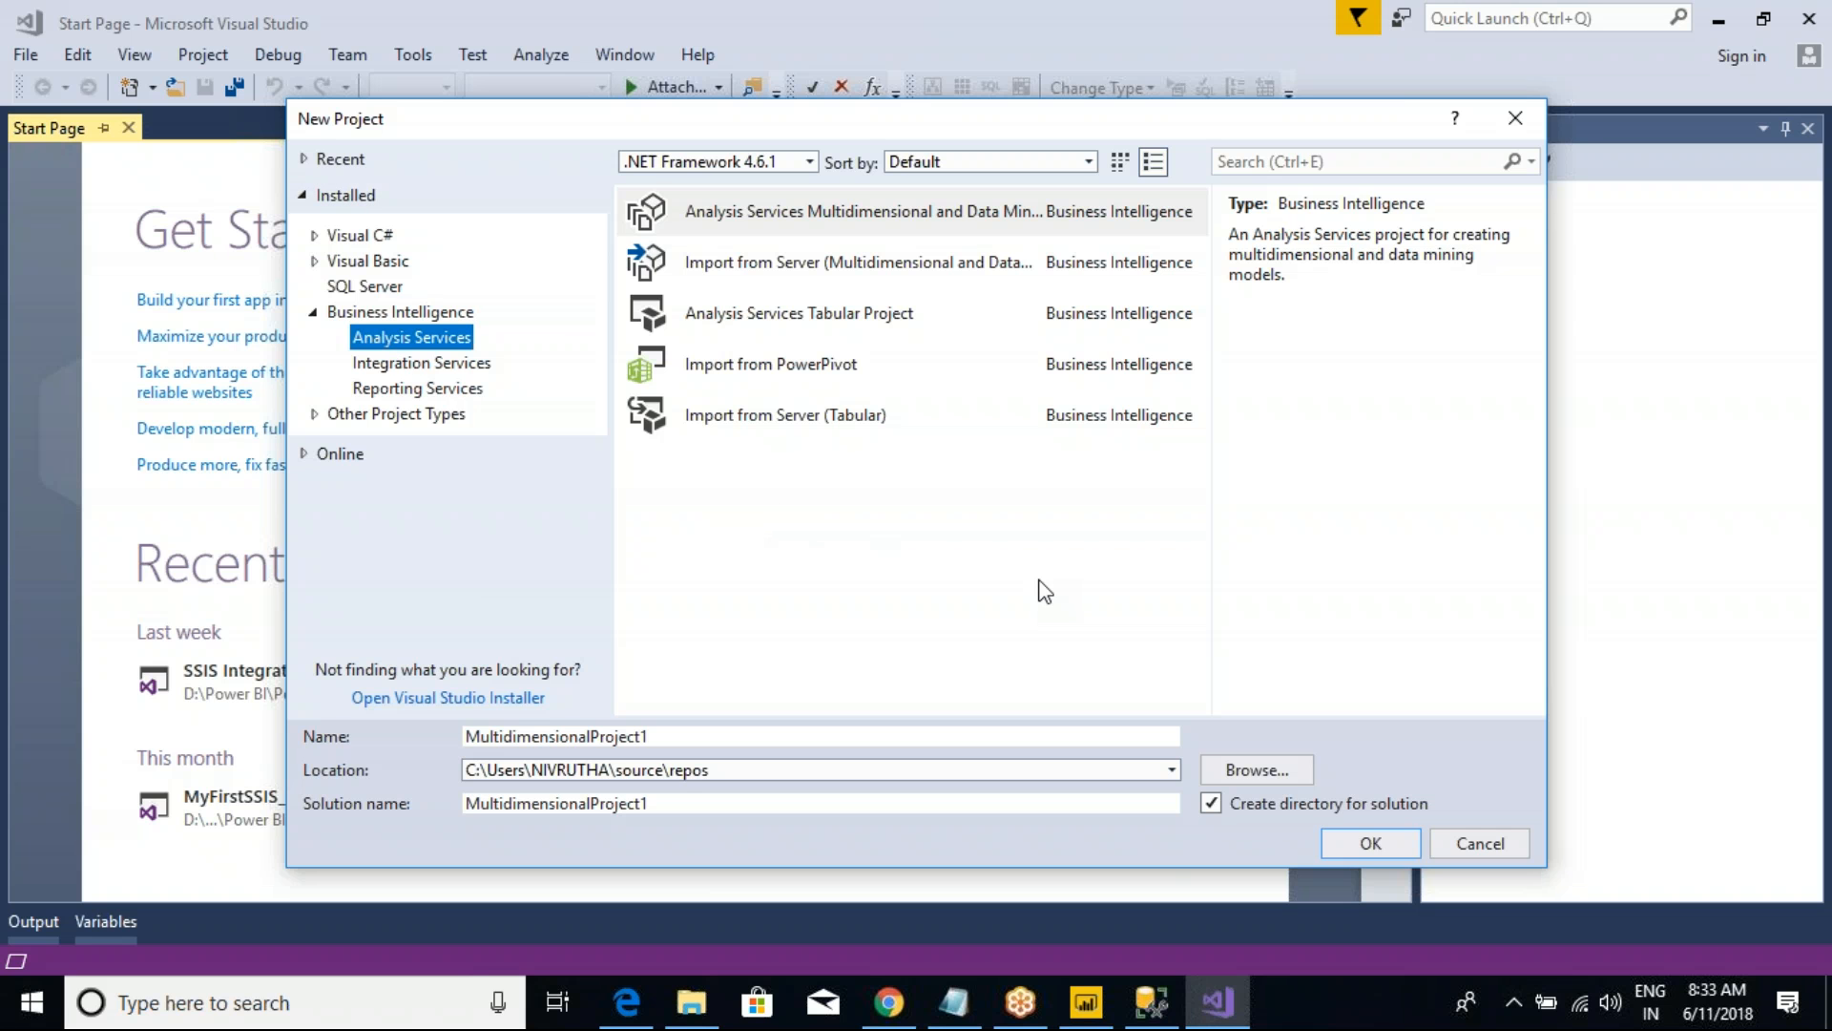
# Step: Mark the three import templates for Analysis Services with red pen strokes, and clear the marks
pyautogui.hotkey('ctrl', '2')
pyautogui.moveTo(581, 264); pyautogui.dragTo(645, 275)
pyautogui.moveTo(587, 368); pyautogui.dragTo(648, 356)
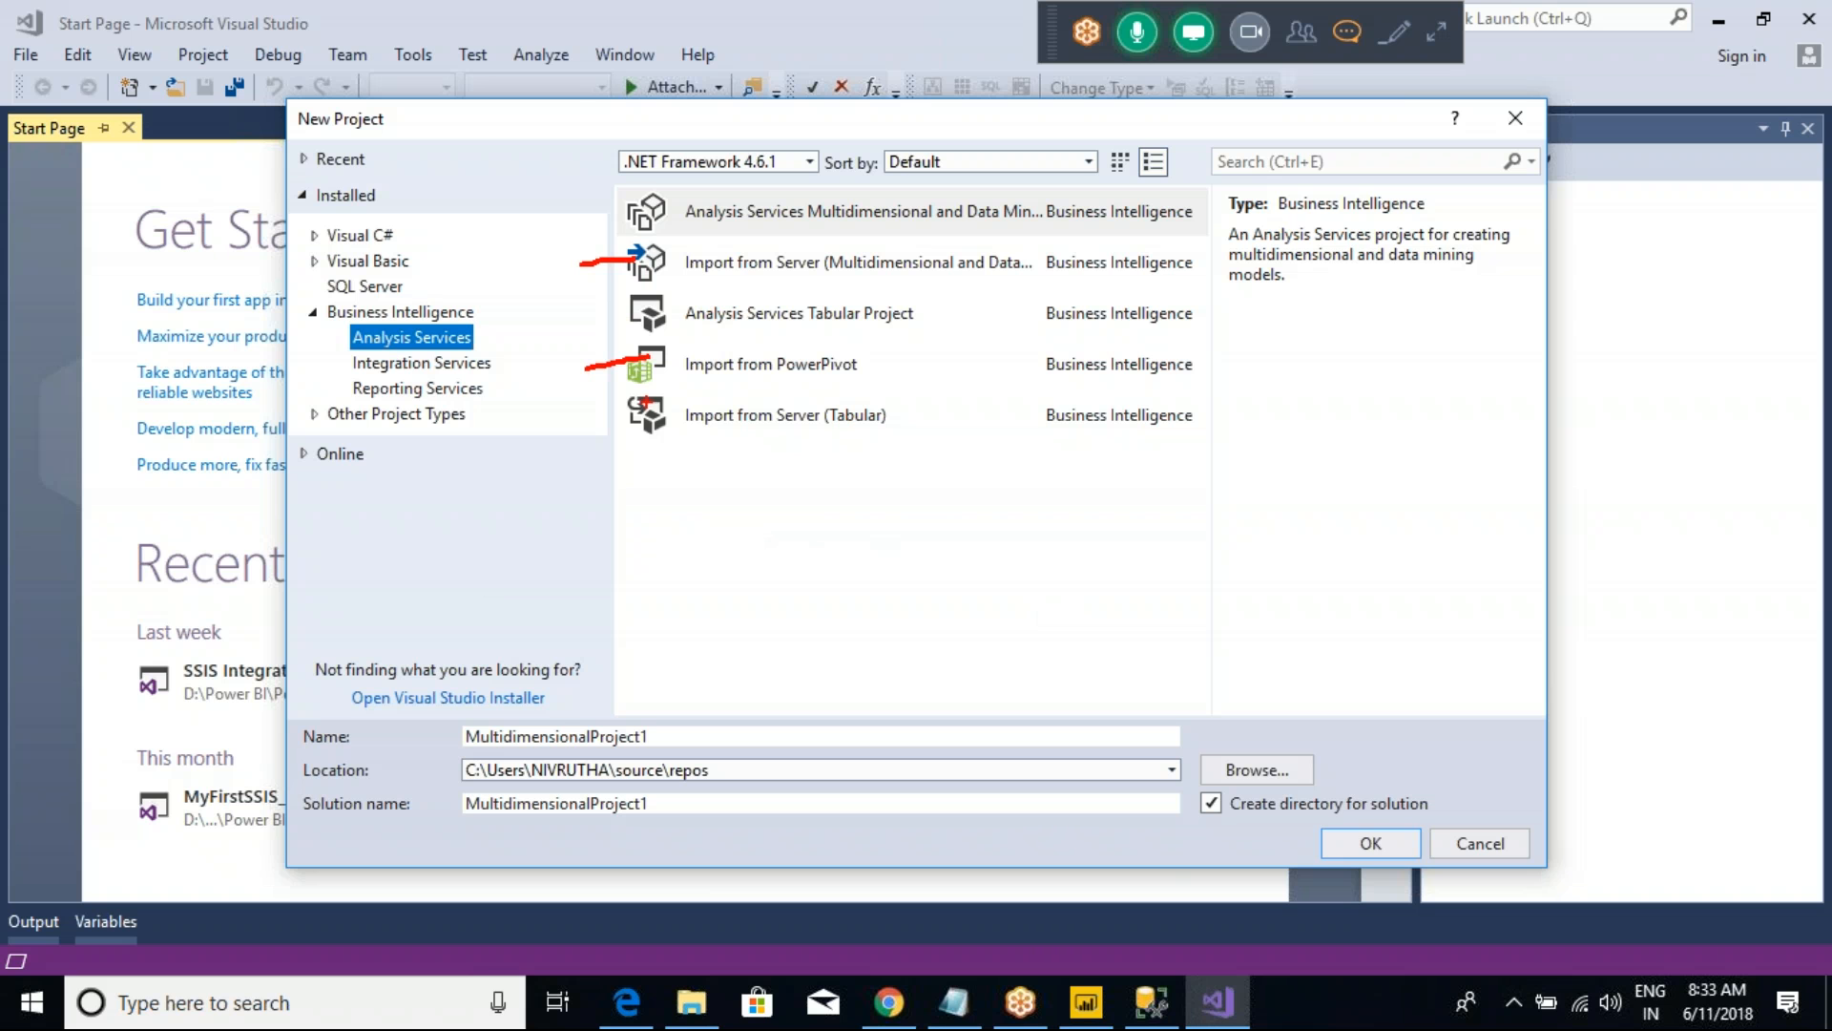
pyautogui.moveTo(593, 433); pyautogui.dragTo(655, 411)
pyautogui.moveTo(794, 410)
pyautogui.mouseDown()
pyautogui.moveTo(639, 410)
pyautogui.moveTo(900, 465)
pyautogui.mouseUp()
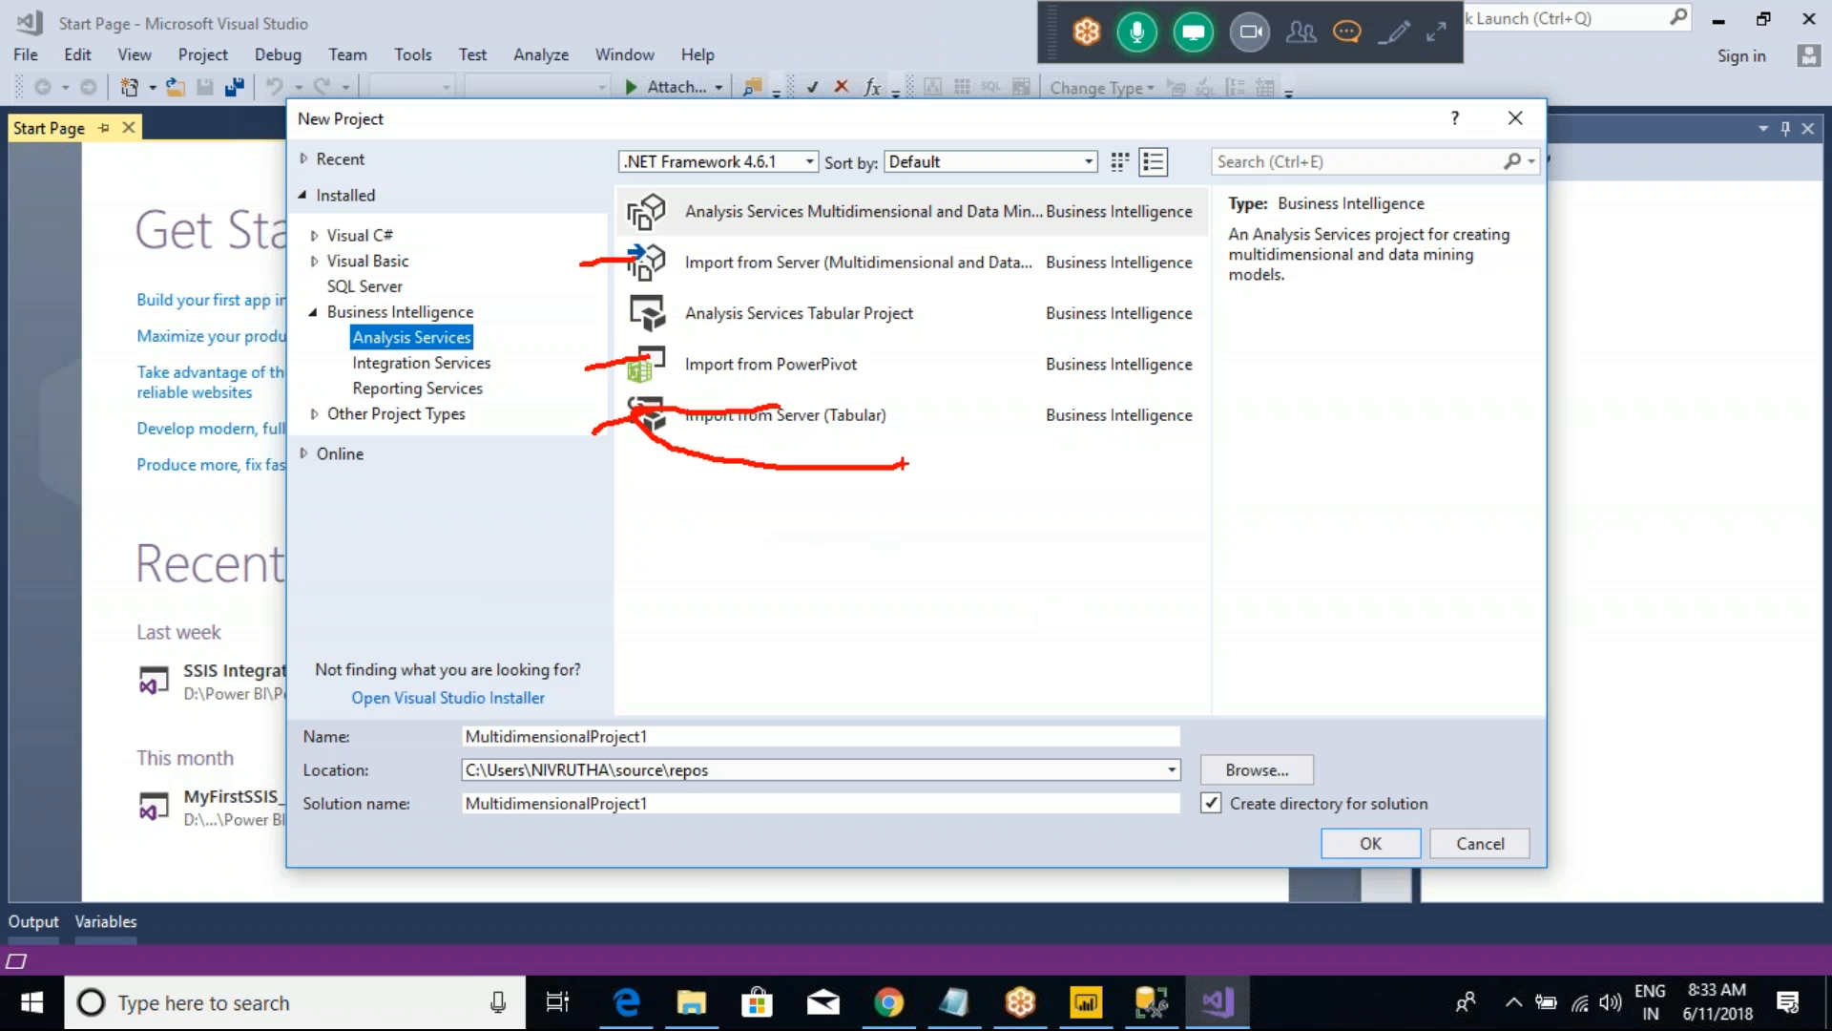
pyautogui.press('Escape')
# Step: Draw red boxes around the Analysis Services Multidimensional and Analysis Services Tabular Project templates
pyautogui.hotkey('ctrl', '2')
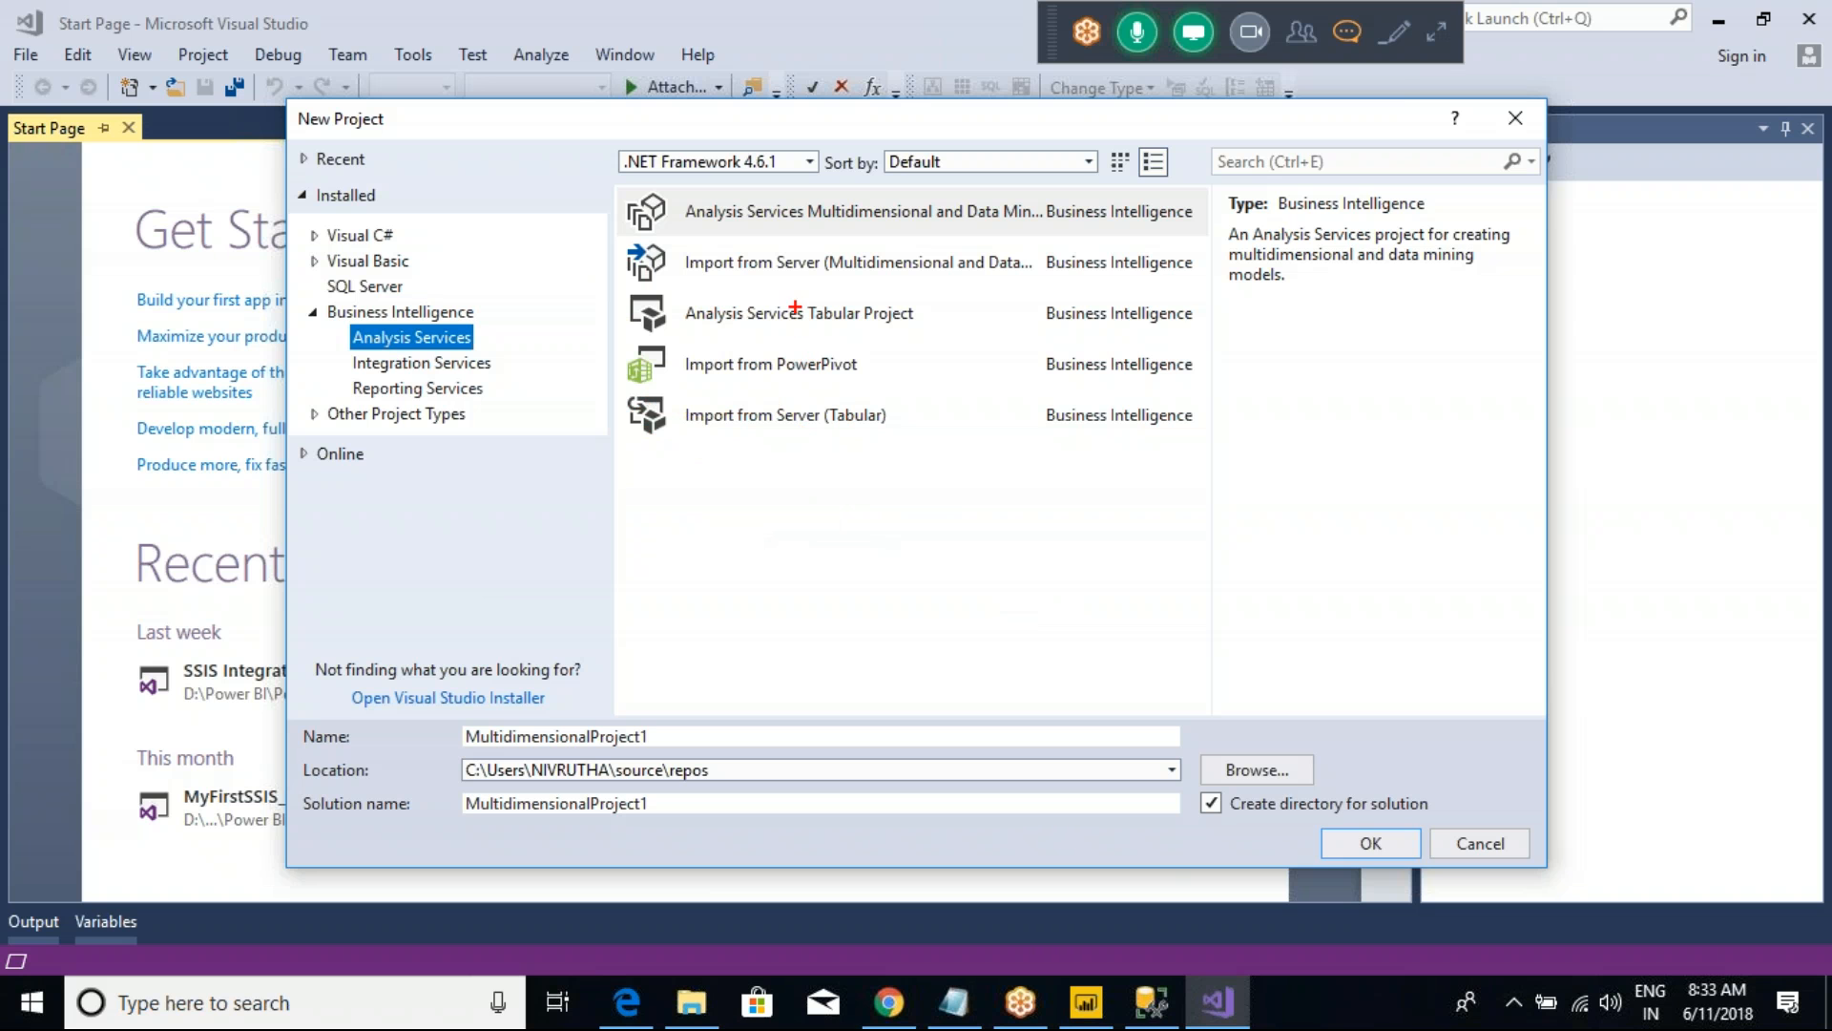
pyautogui.moveTo(613, 179)
pyautogui.mouseDown()
pyautogui.moveTo(862, 237)
pyautogui.moveTo(1002, 237)
pyautogui.mouseUp()
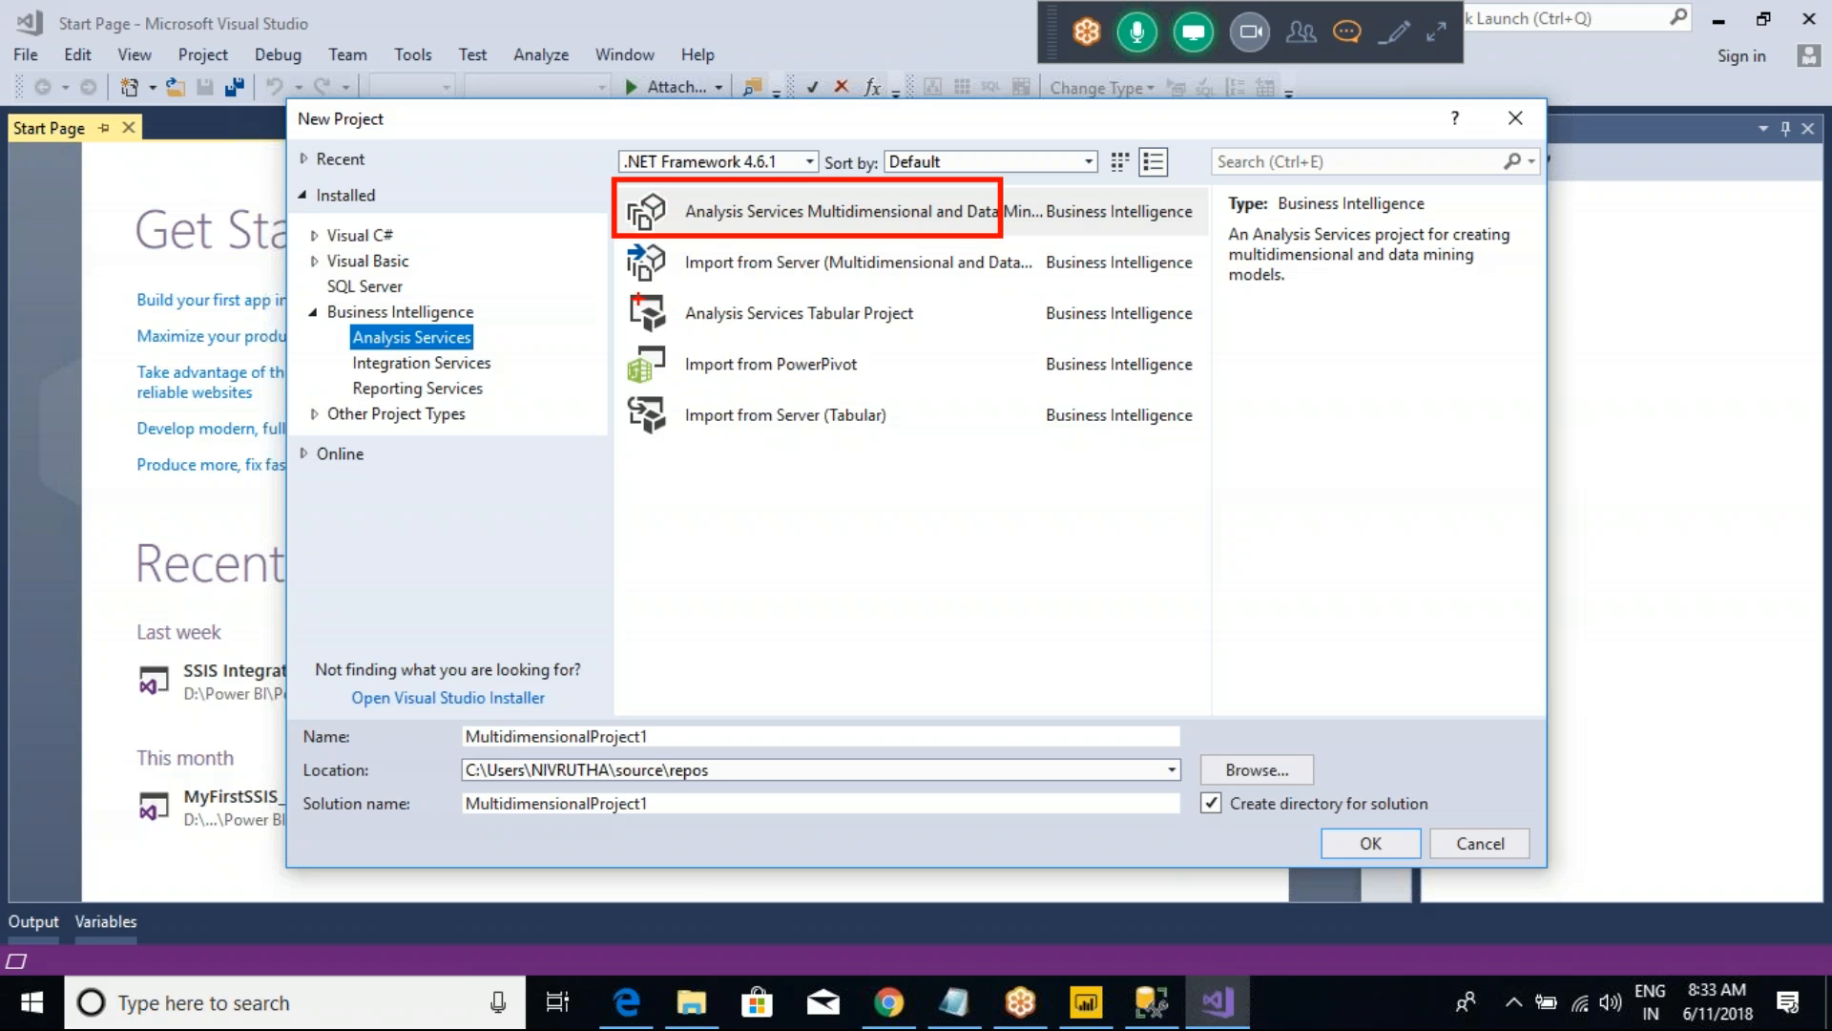
pyautogui.moveTo(595, 277); pyautogui.dragTo(929, 359)
pyautogui.hotkey('ctrl', 'z')
pyautogui.moveTo(601, 284); pyautogui.dragTo(692, 284)
pyautogui.moveTo(960, 351); pyautogui.dragTo(969, 346)
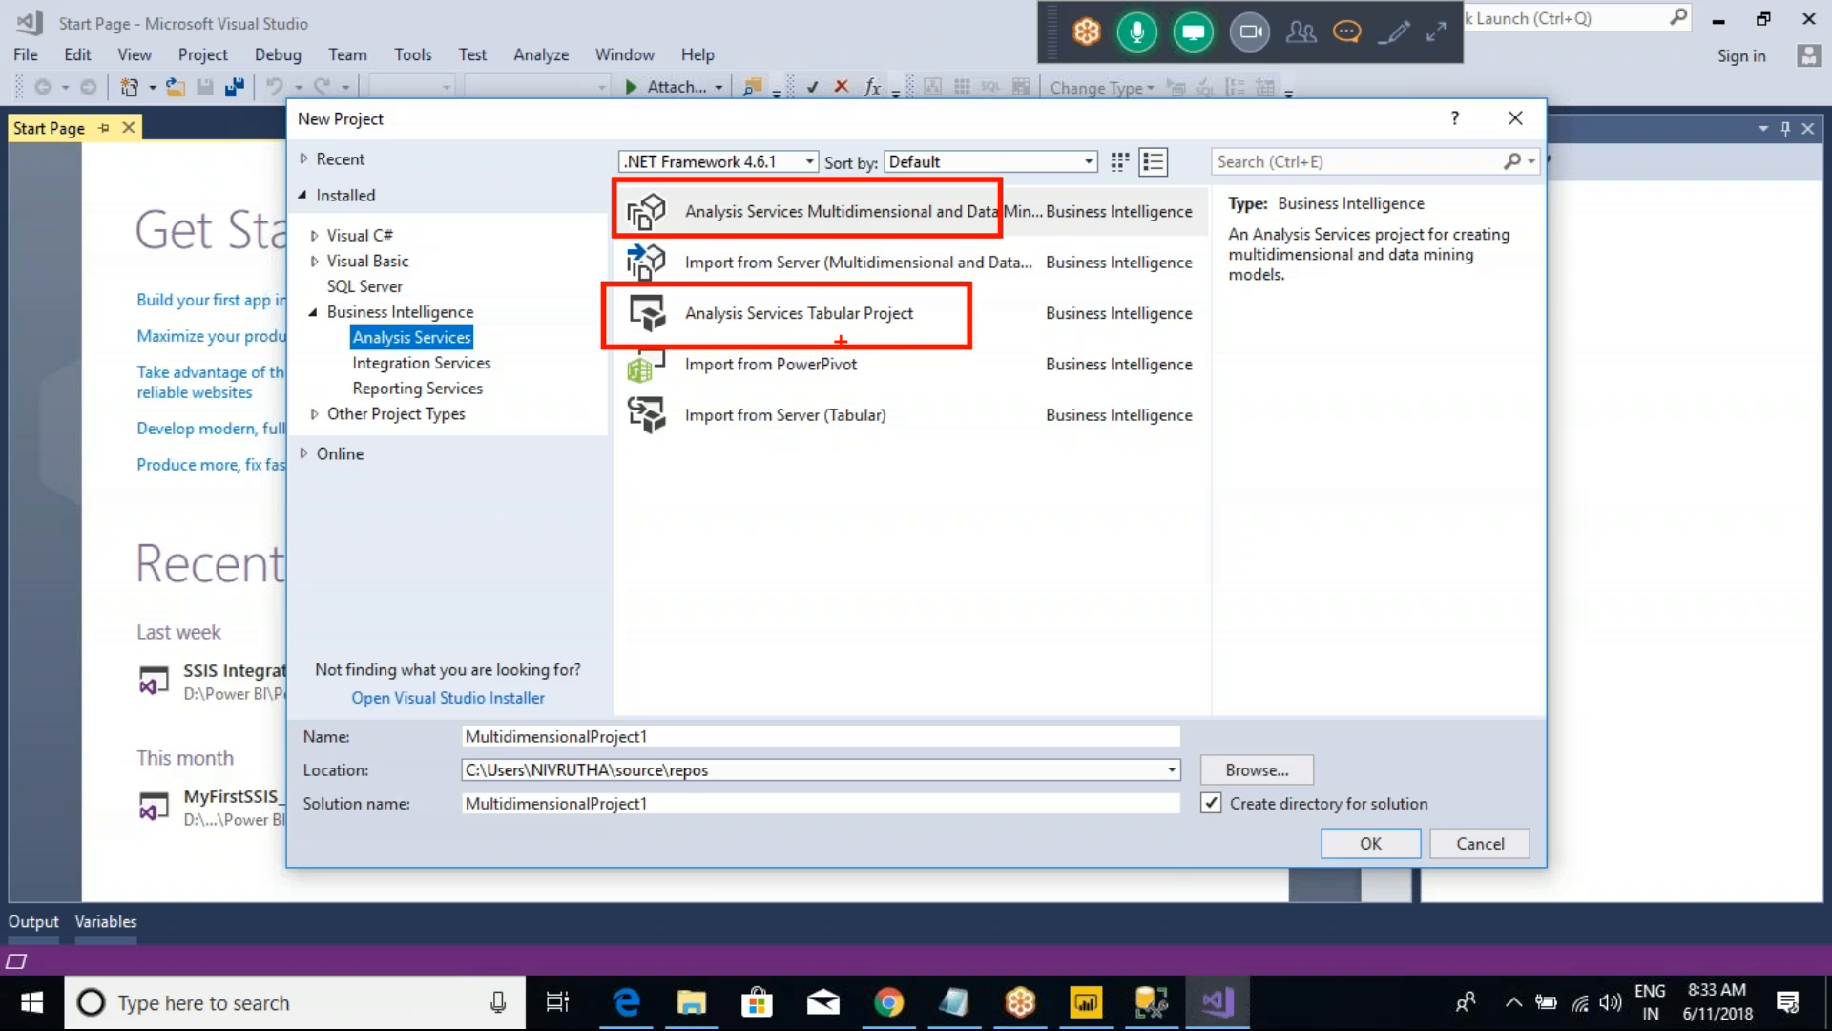
pyautogui.moveTo(839, 202); pyautogui.dragTo(841, 232)
# Step: Highlight "Tabular Model" in the SSAS line of the Class Notes and return to the New Project dialog
pyautogui.hotkey('alt', 'Tab')
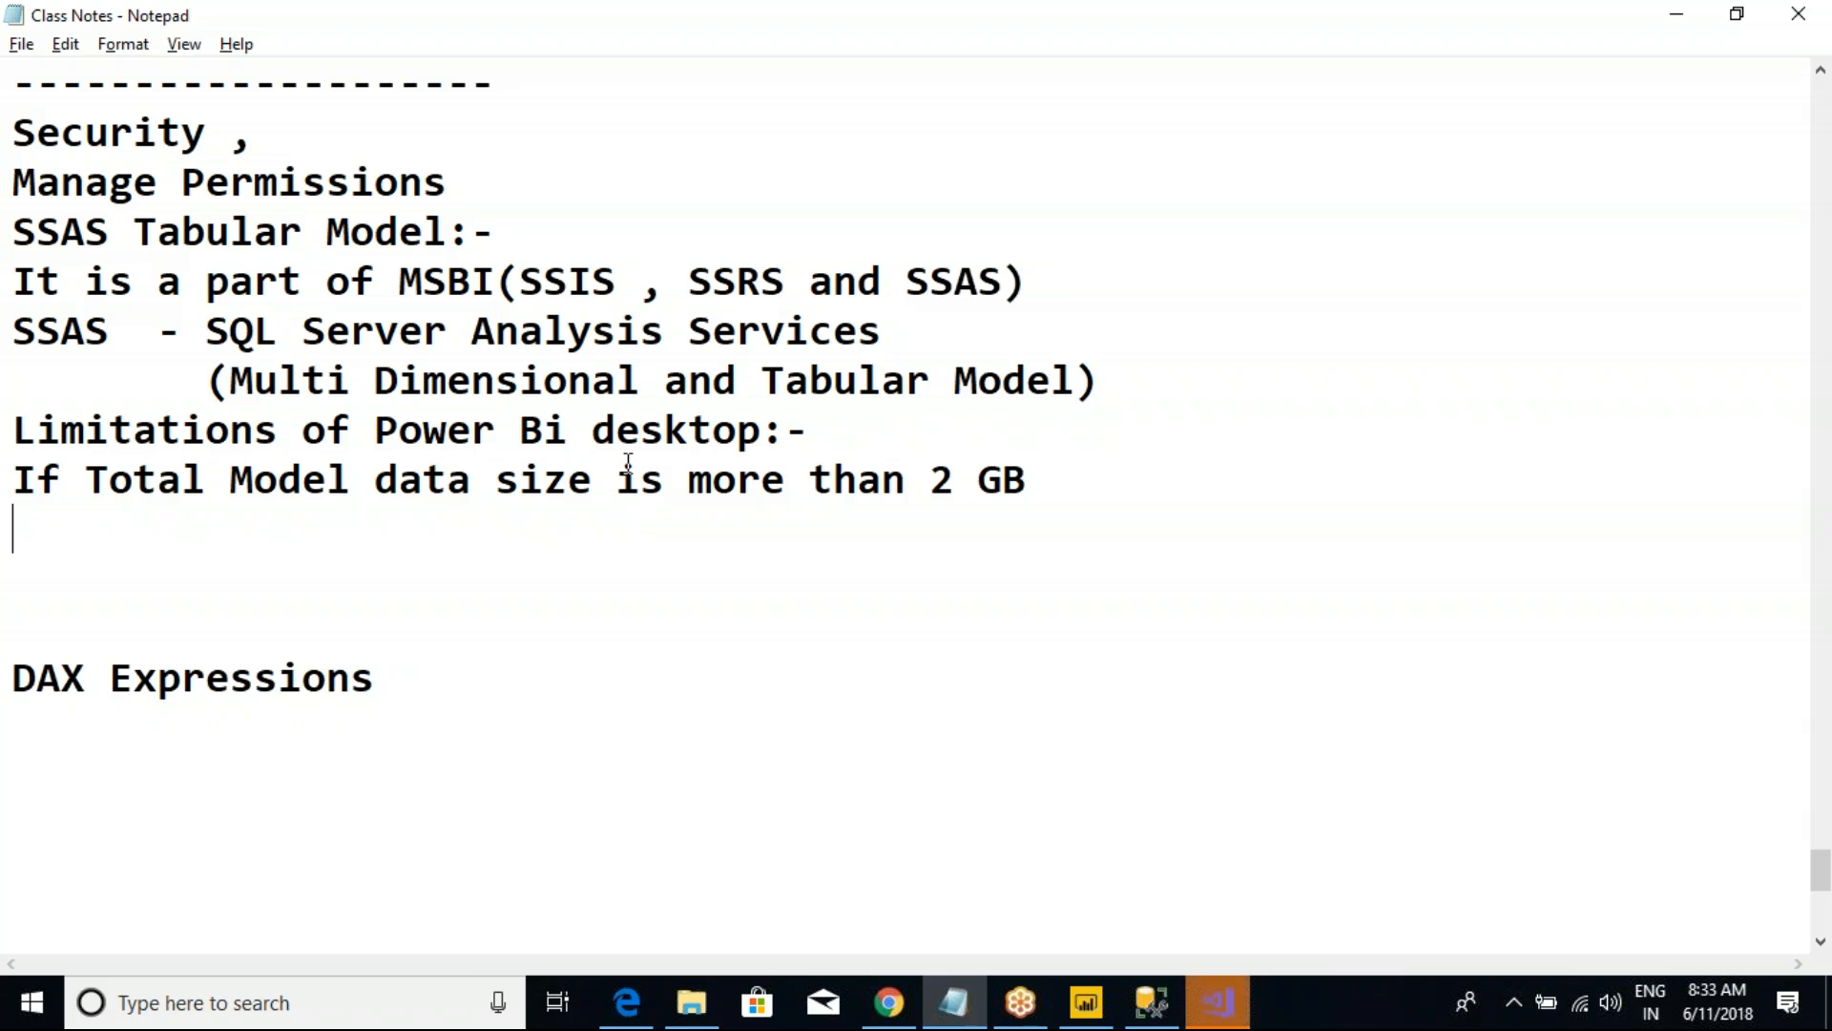
pyautogui.moveTo(763, 381); pyautogui.dragTo(1070, 382)
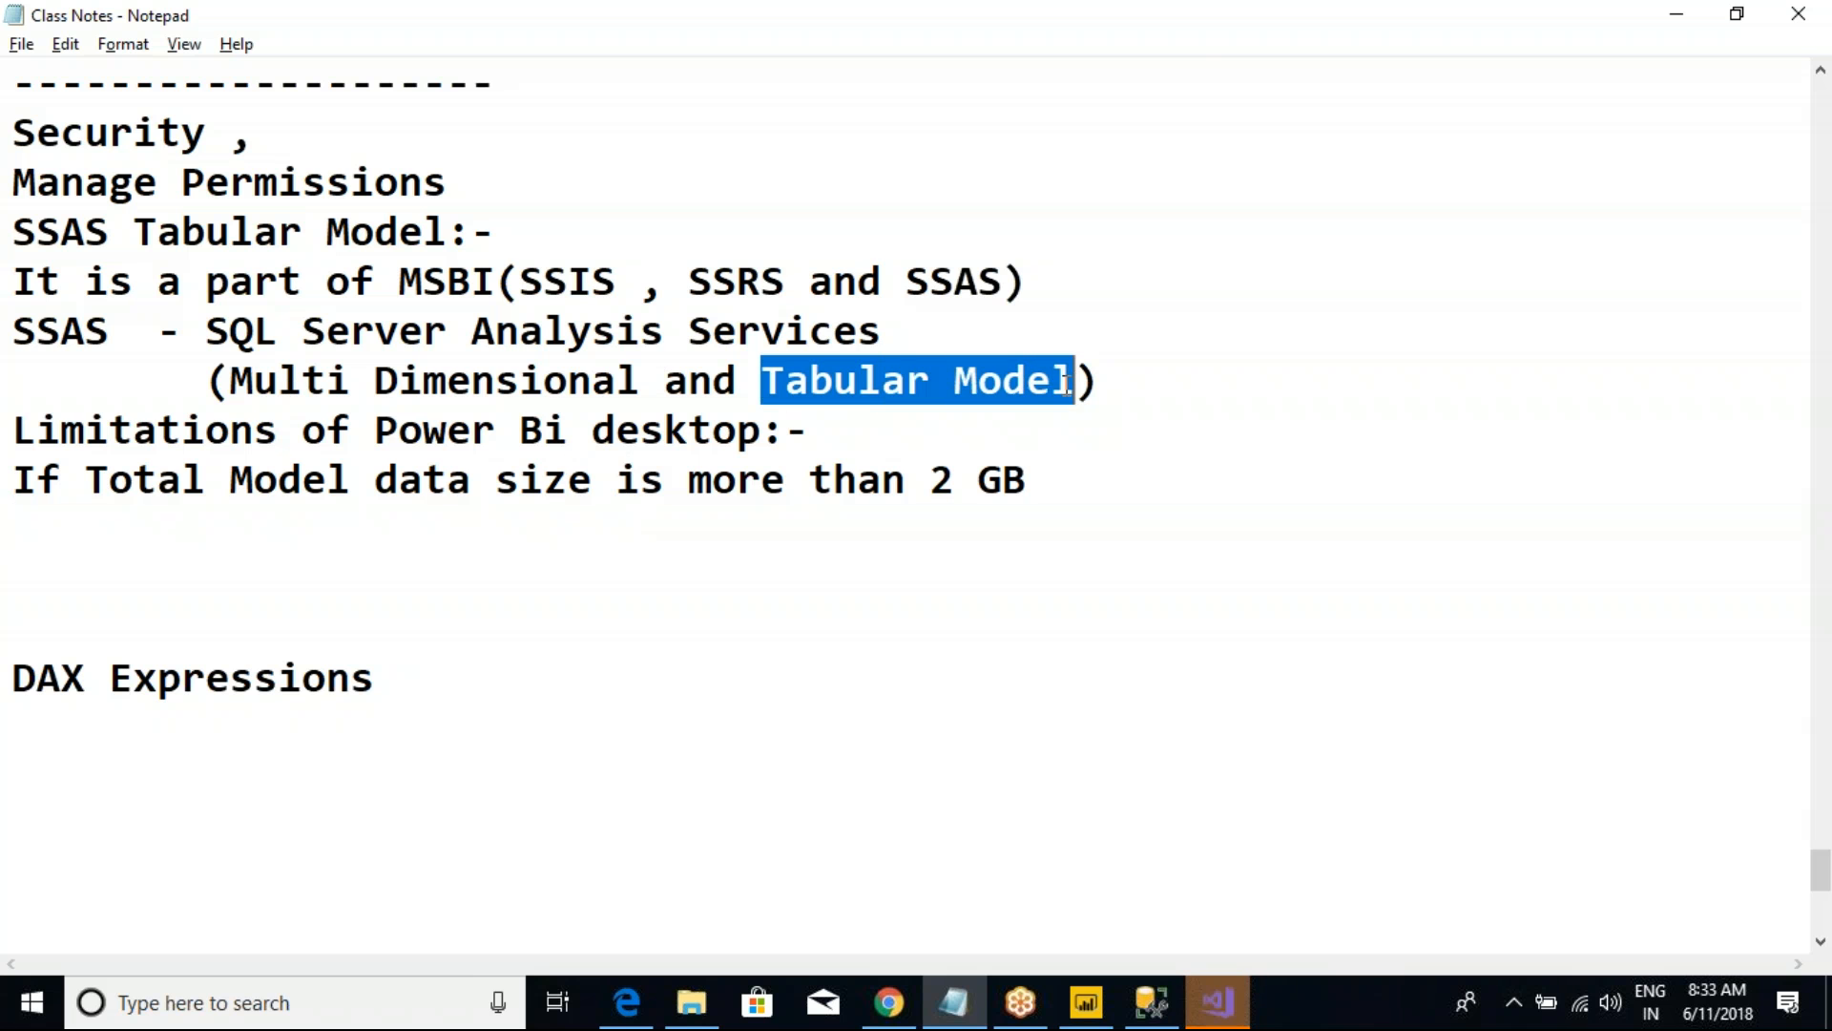
pyautogui.click(831, 378)
pyautogui.hotkey('alt', 'Tab')
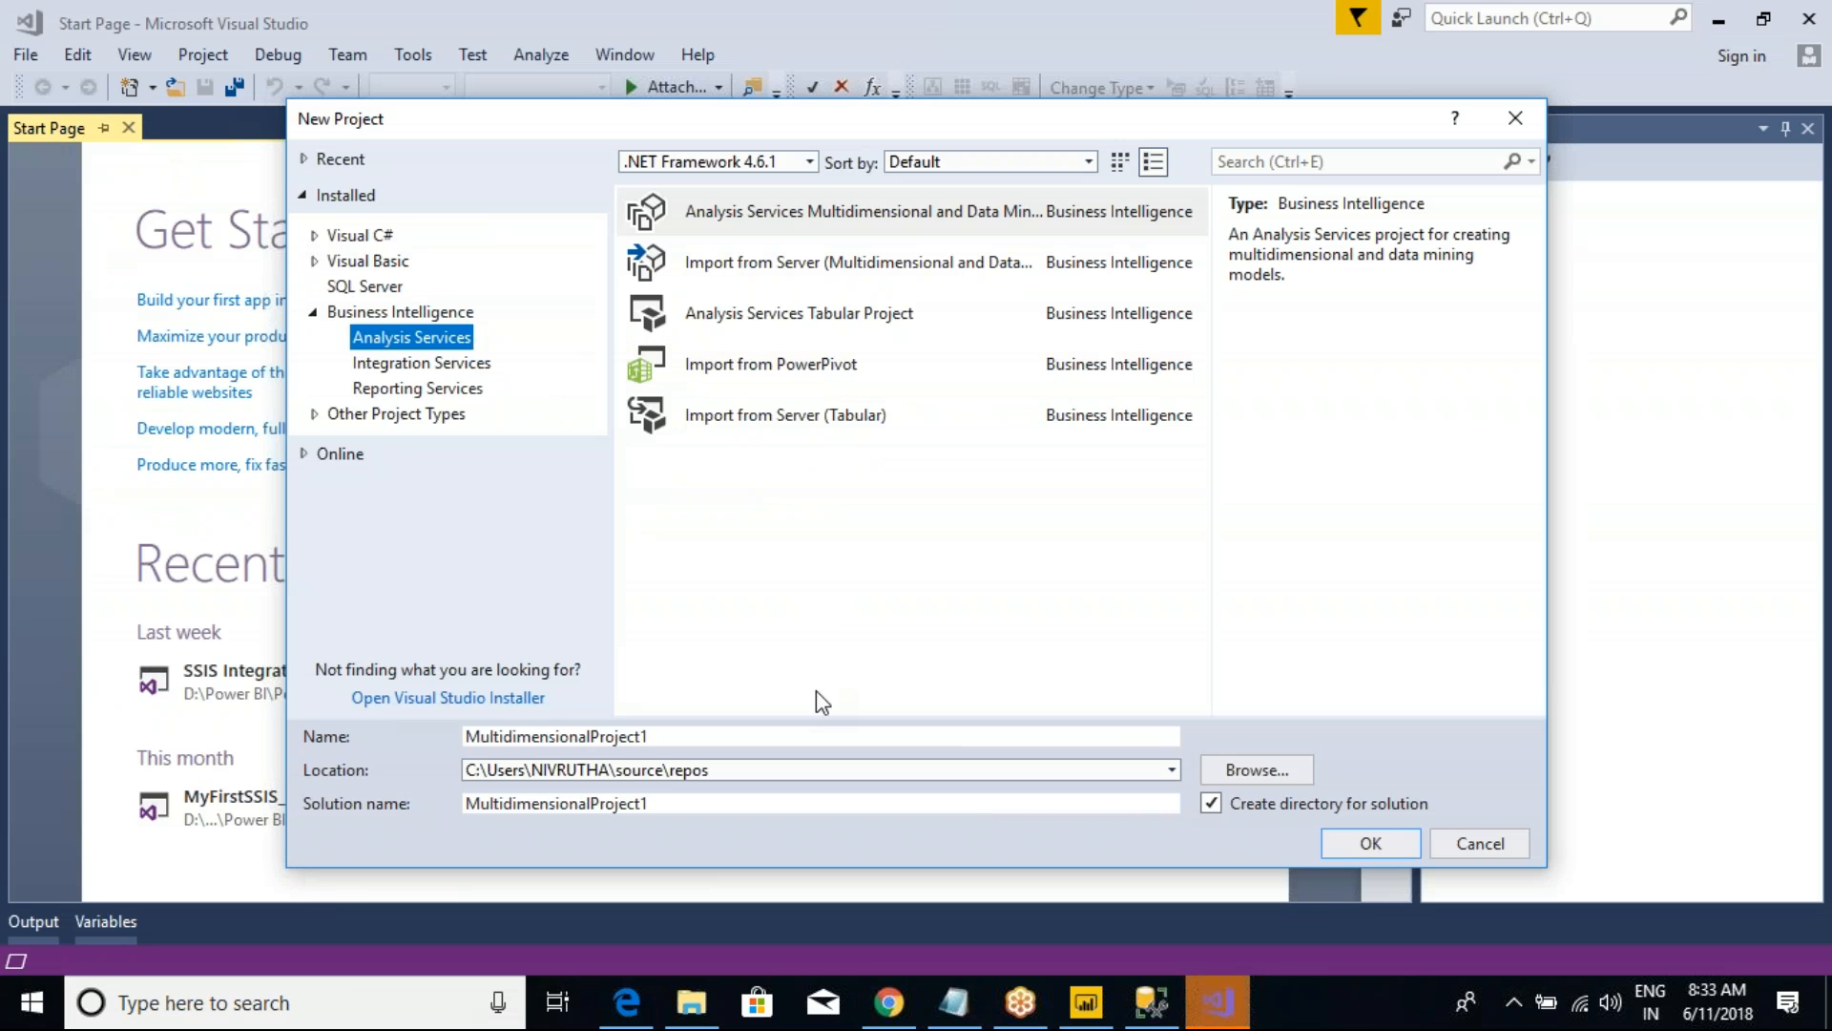
# Step: Choose the Analysis Services Tabular Project template and name the project SSAS_May_9th_2018
pyautogui.click(798, 326)
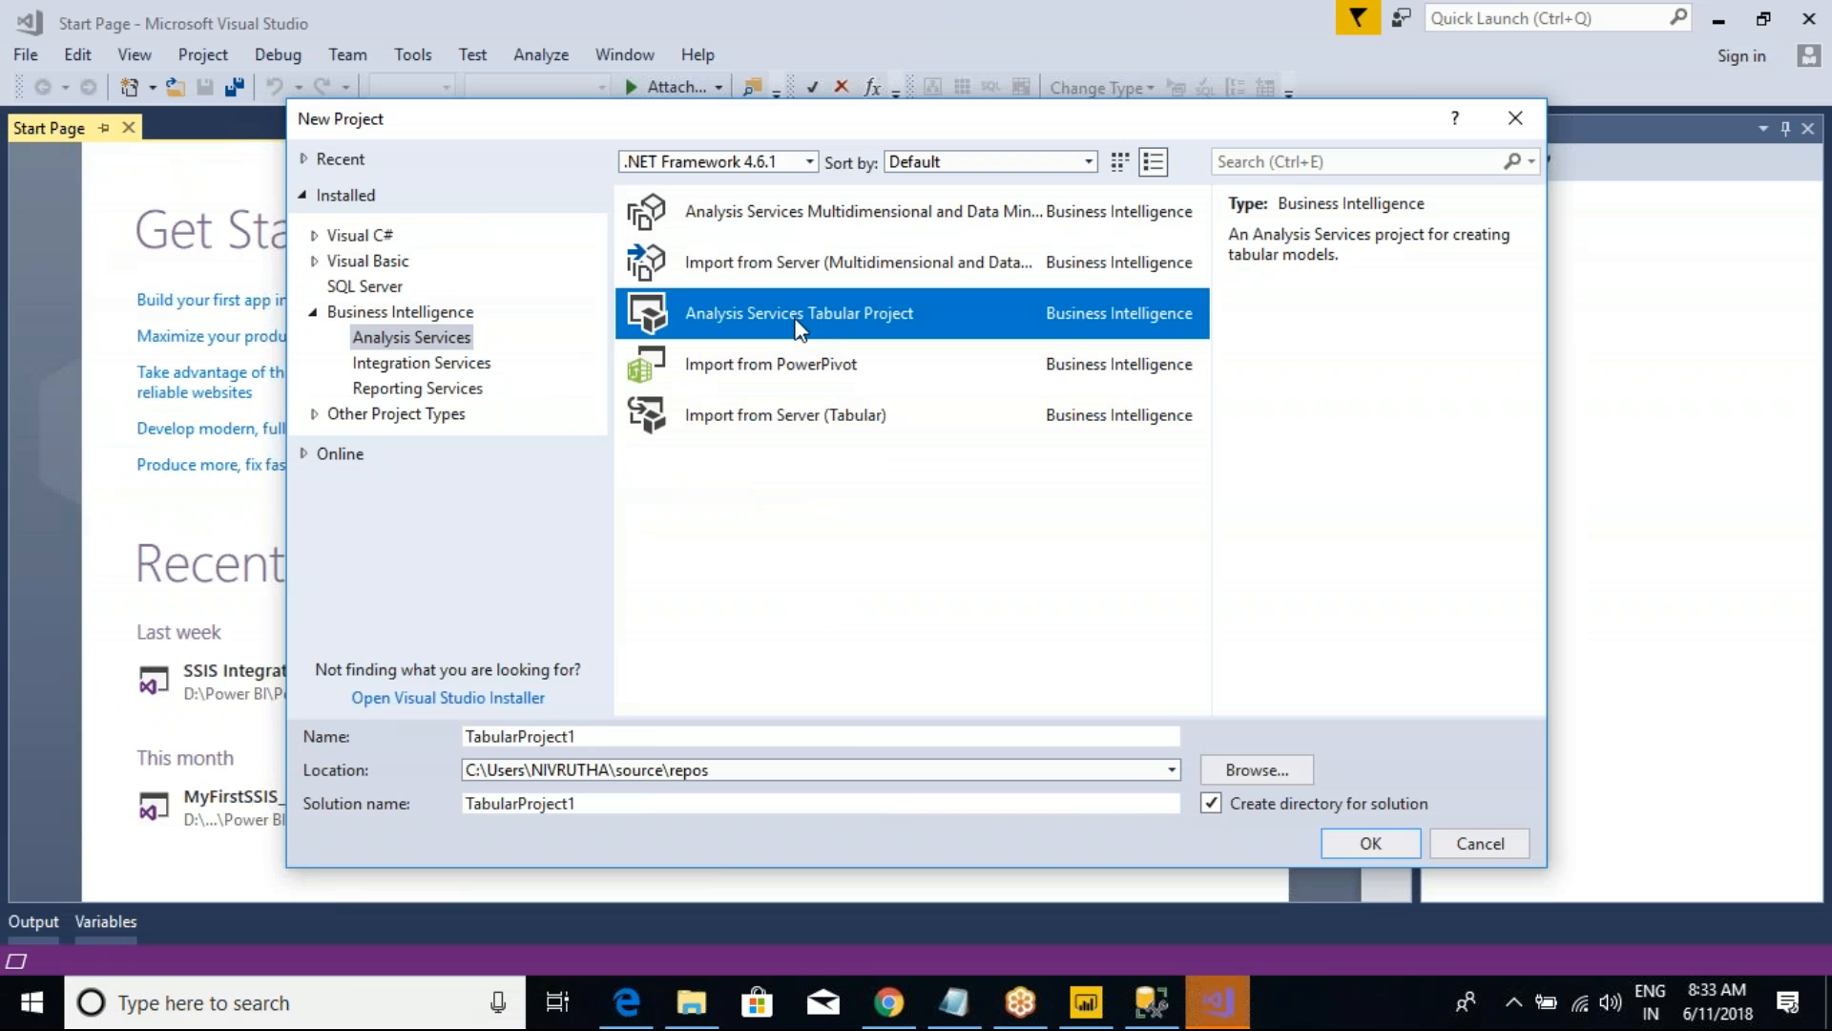
pyautogui.moveTo(597, 736); pyautogui.dragTo(453, 749)
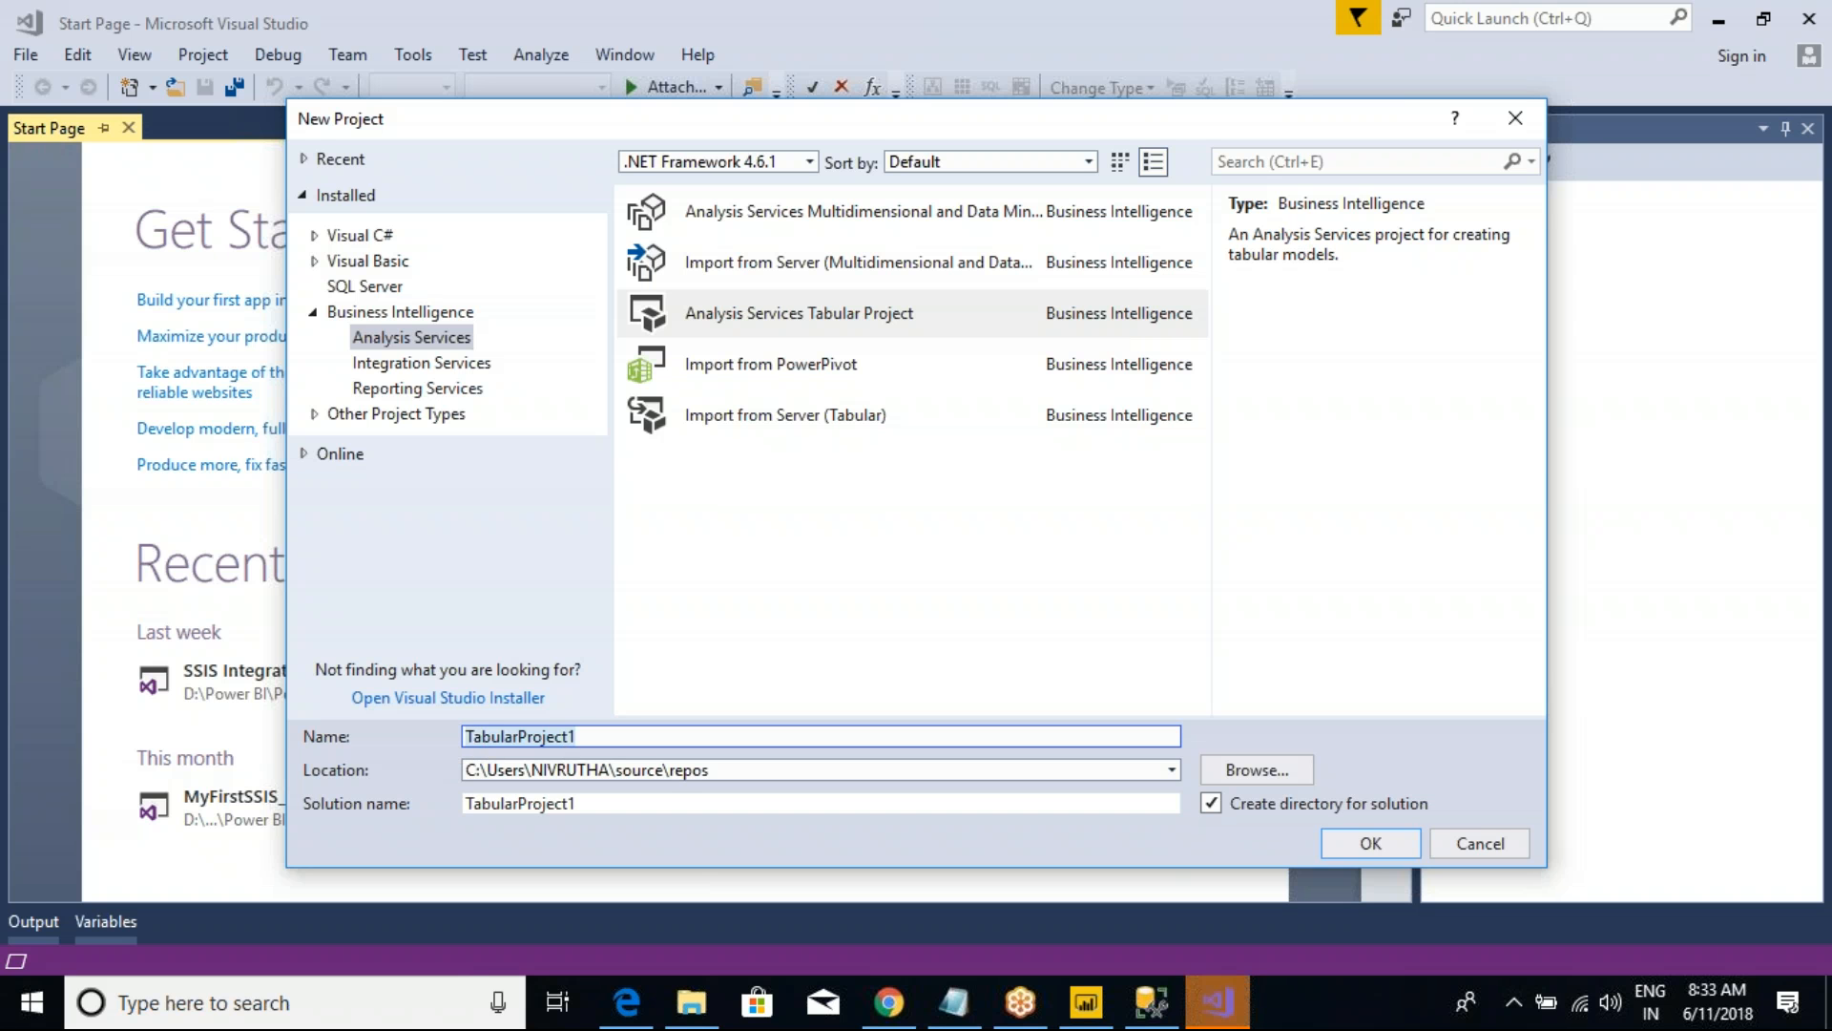
pyautogui.write('May')
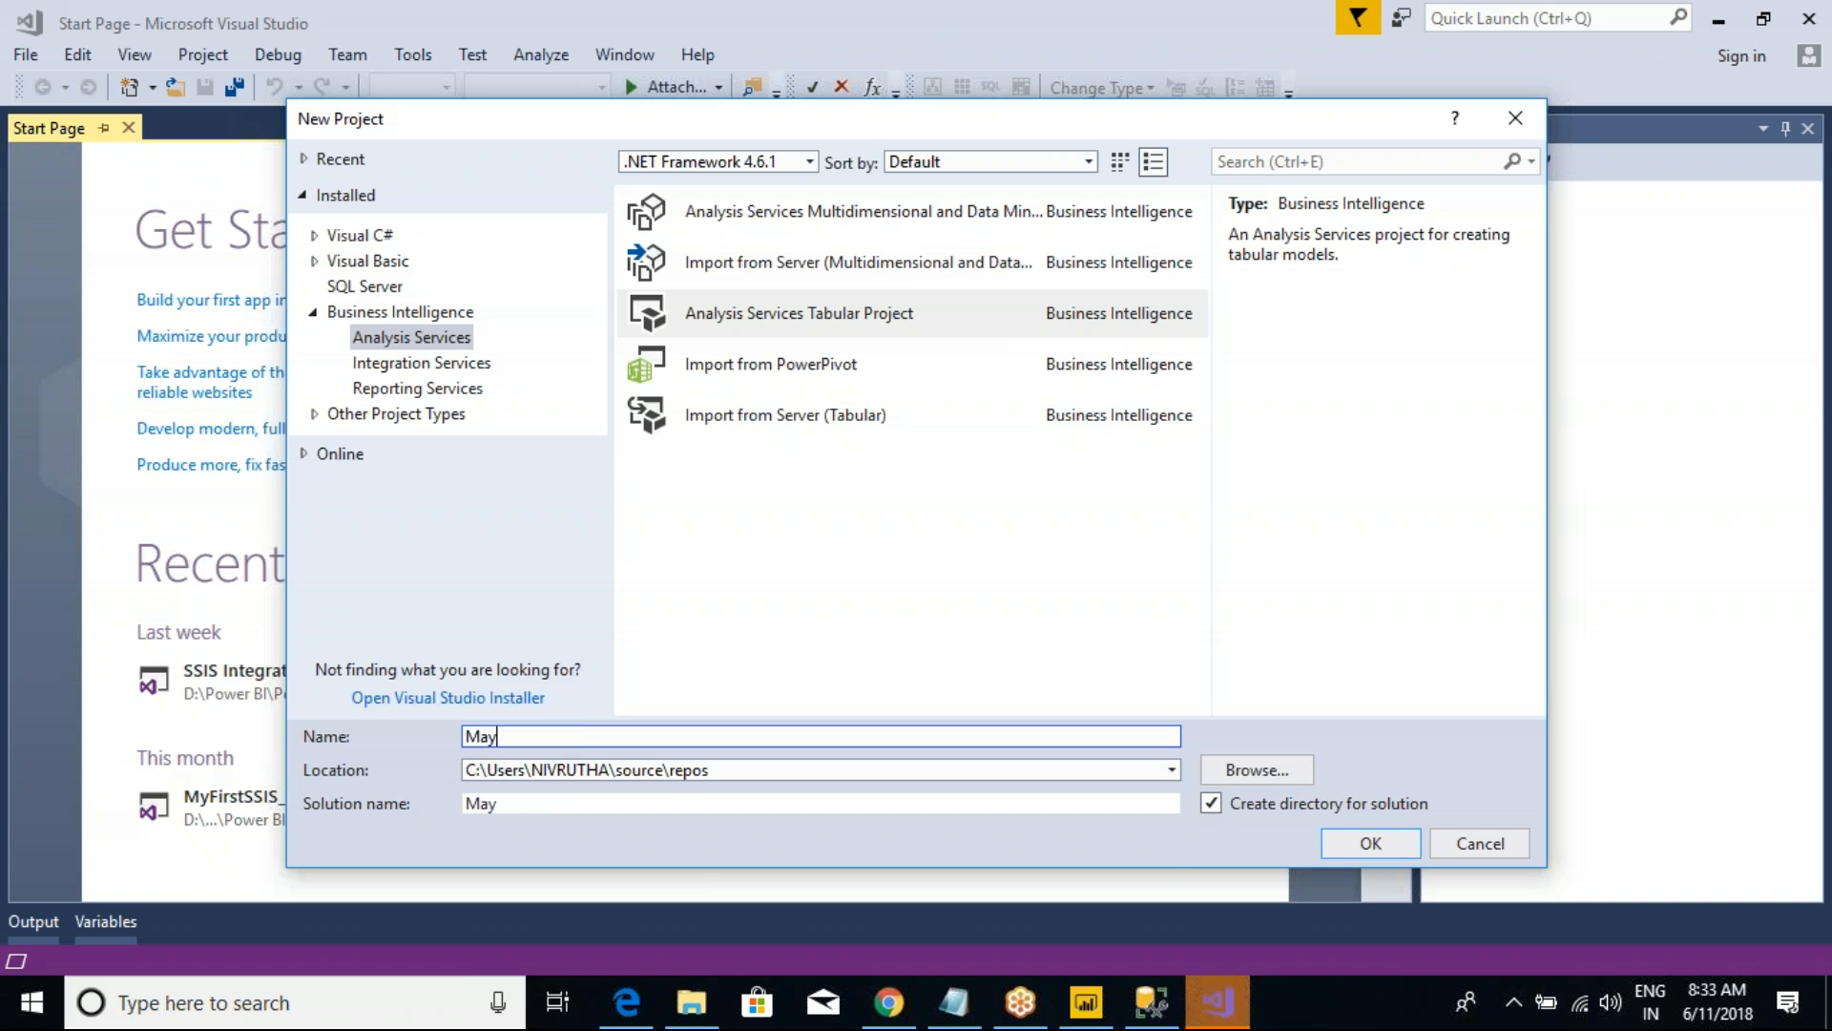
pyautogui.write('_9th')
pyautogui.write('_2018')
pyautogui.write('SS')
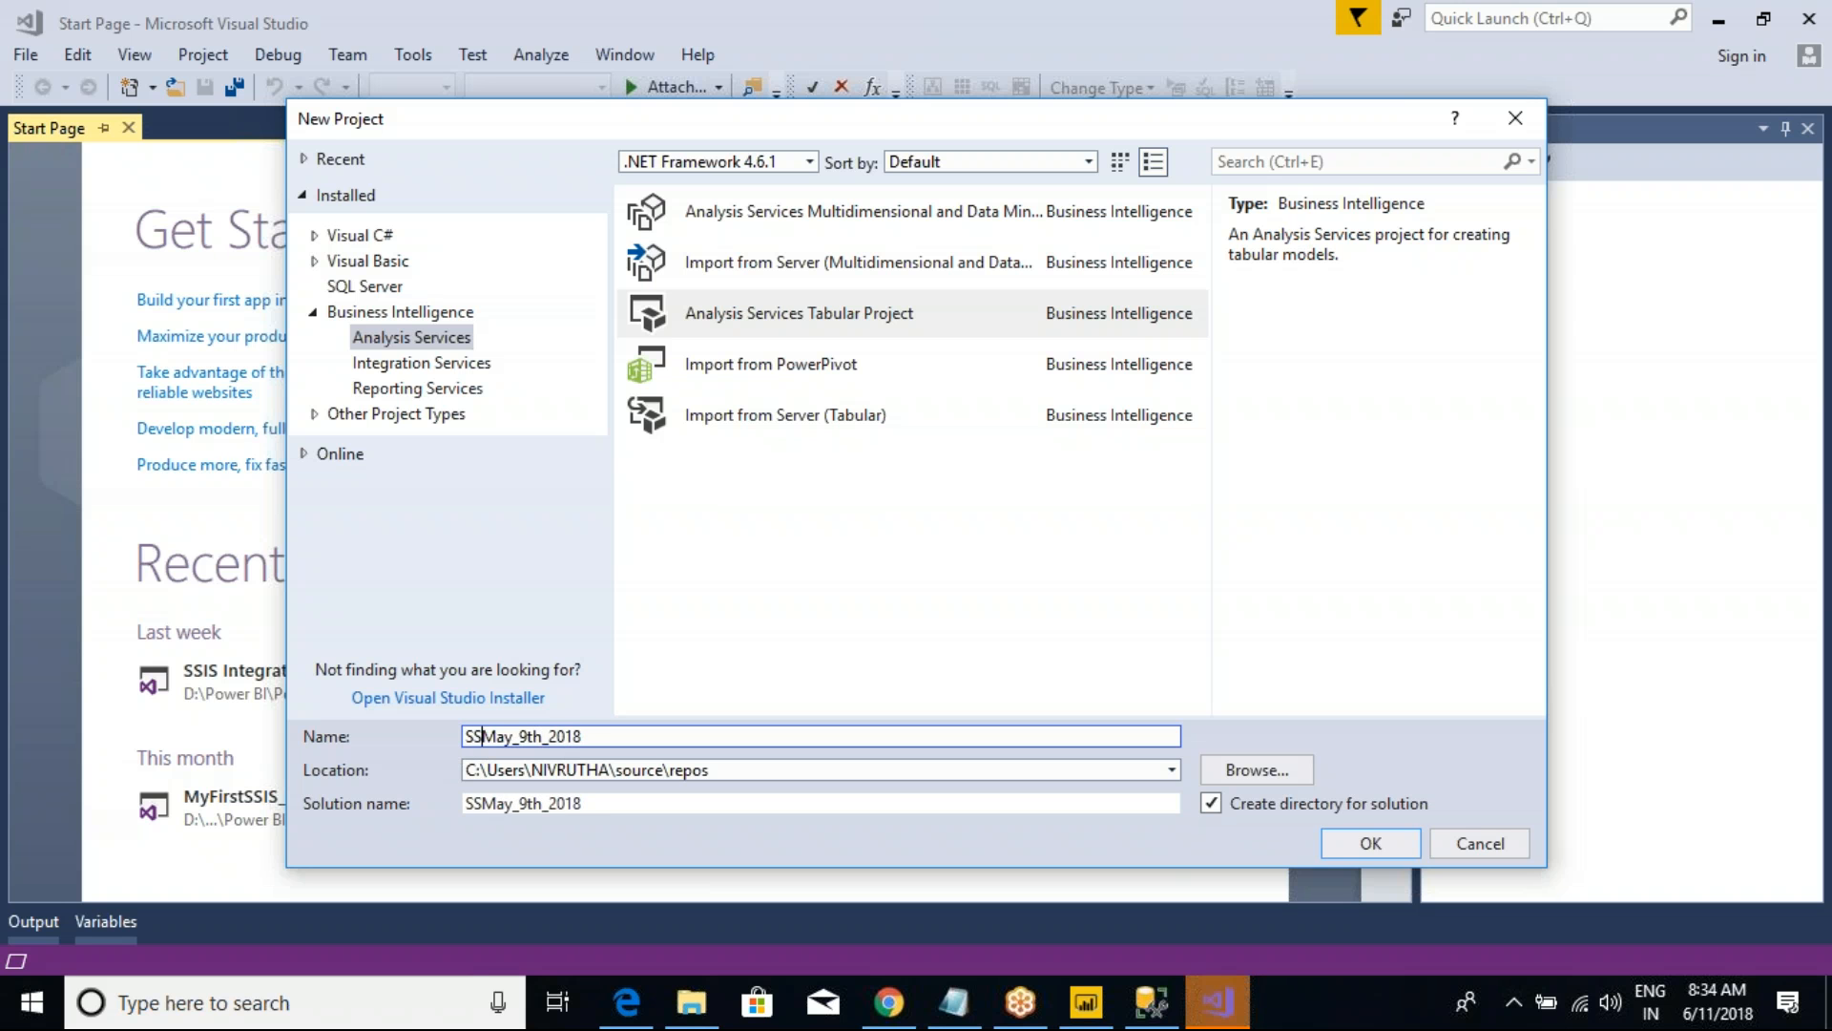
pyautogui.write('AS_')
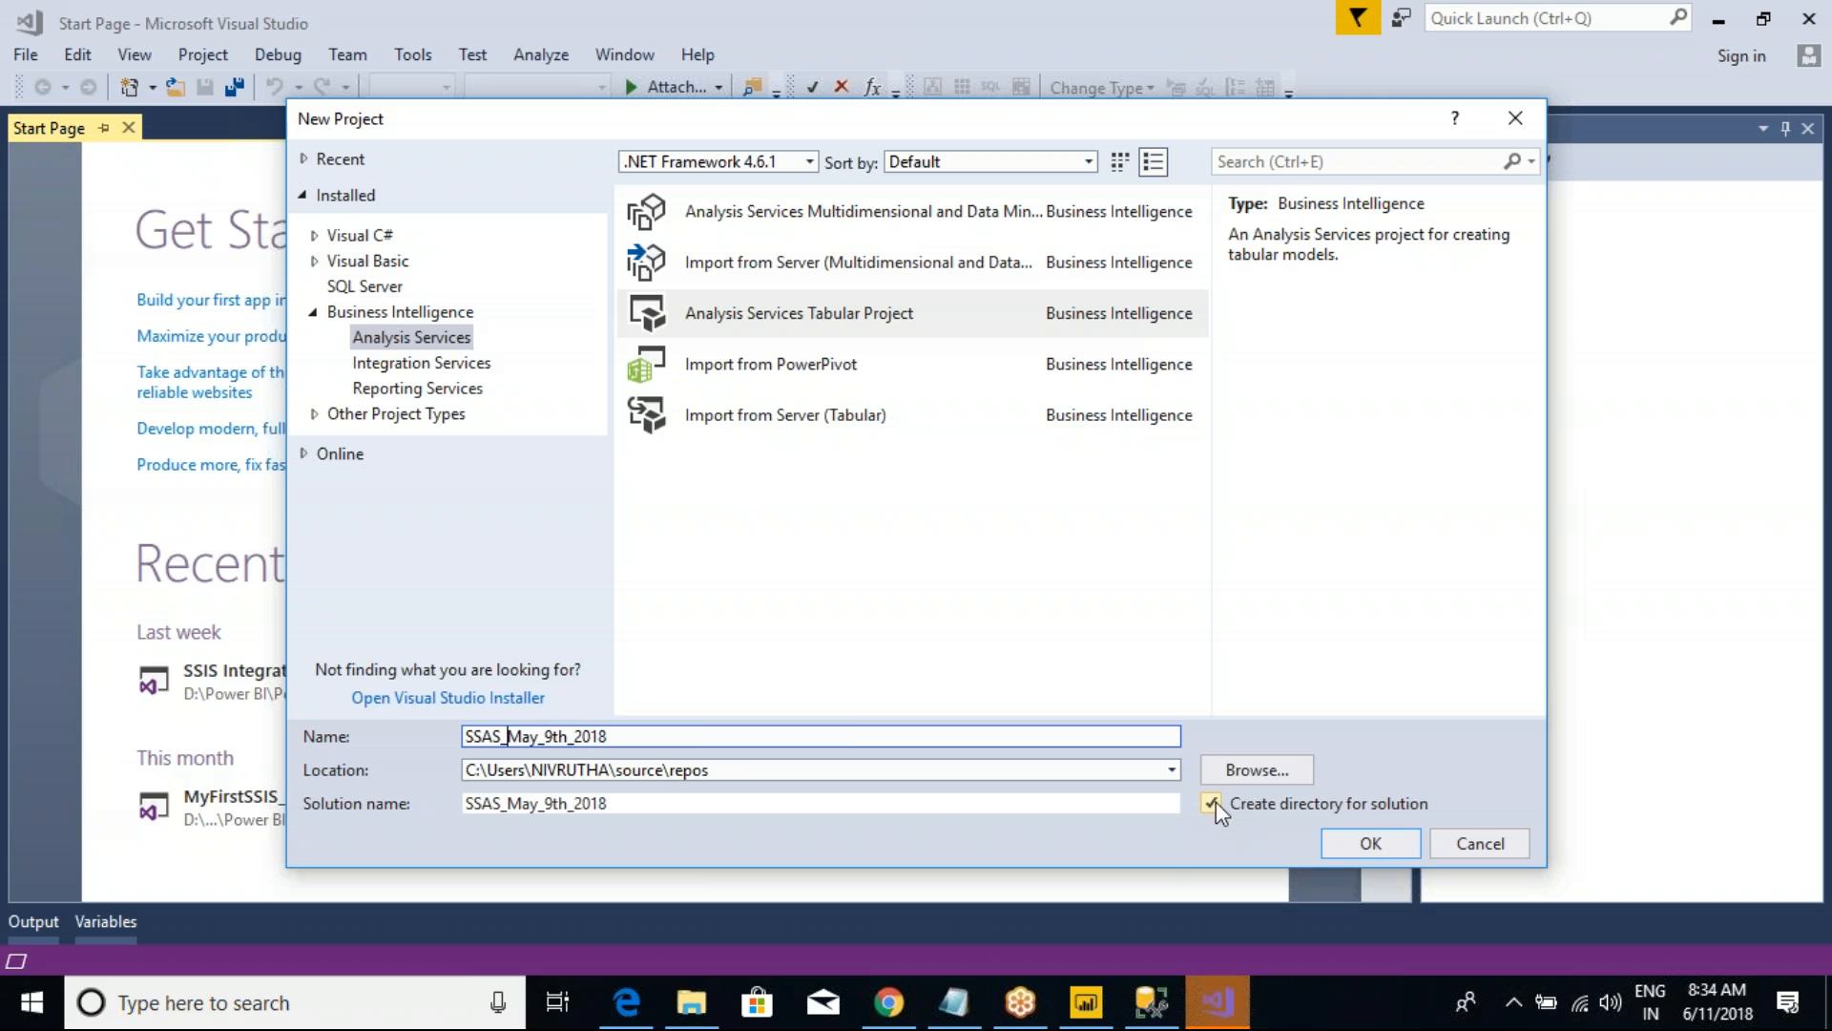
# Step: Set the project location to D:\Power BI\Power BI New Batch(9th_May2018) and create the project
pyautogui.click(1245, 771)
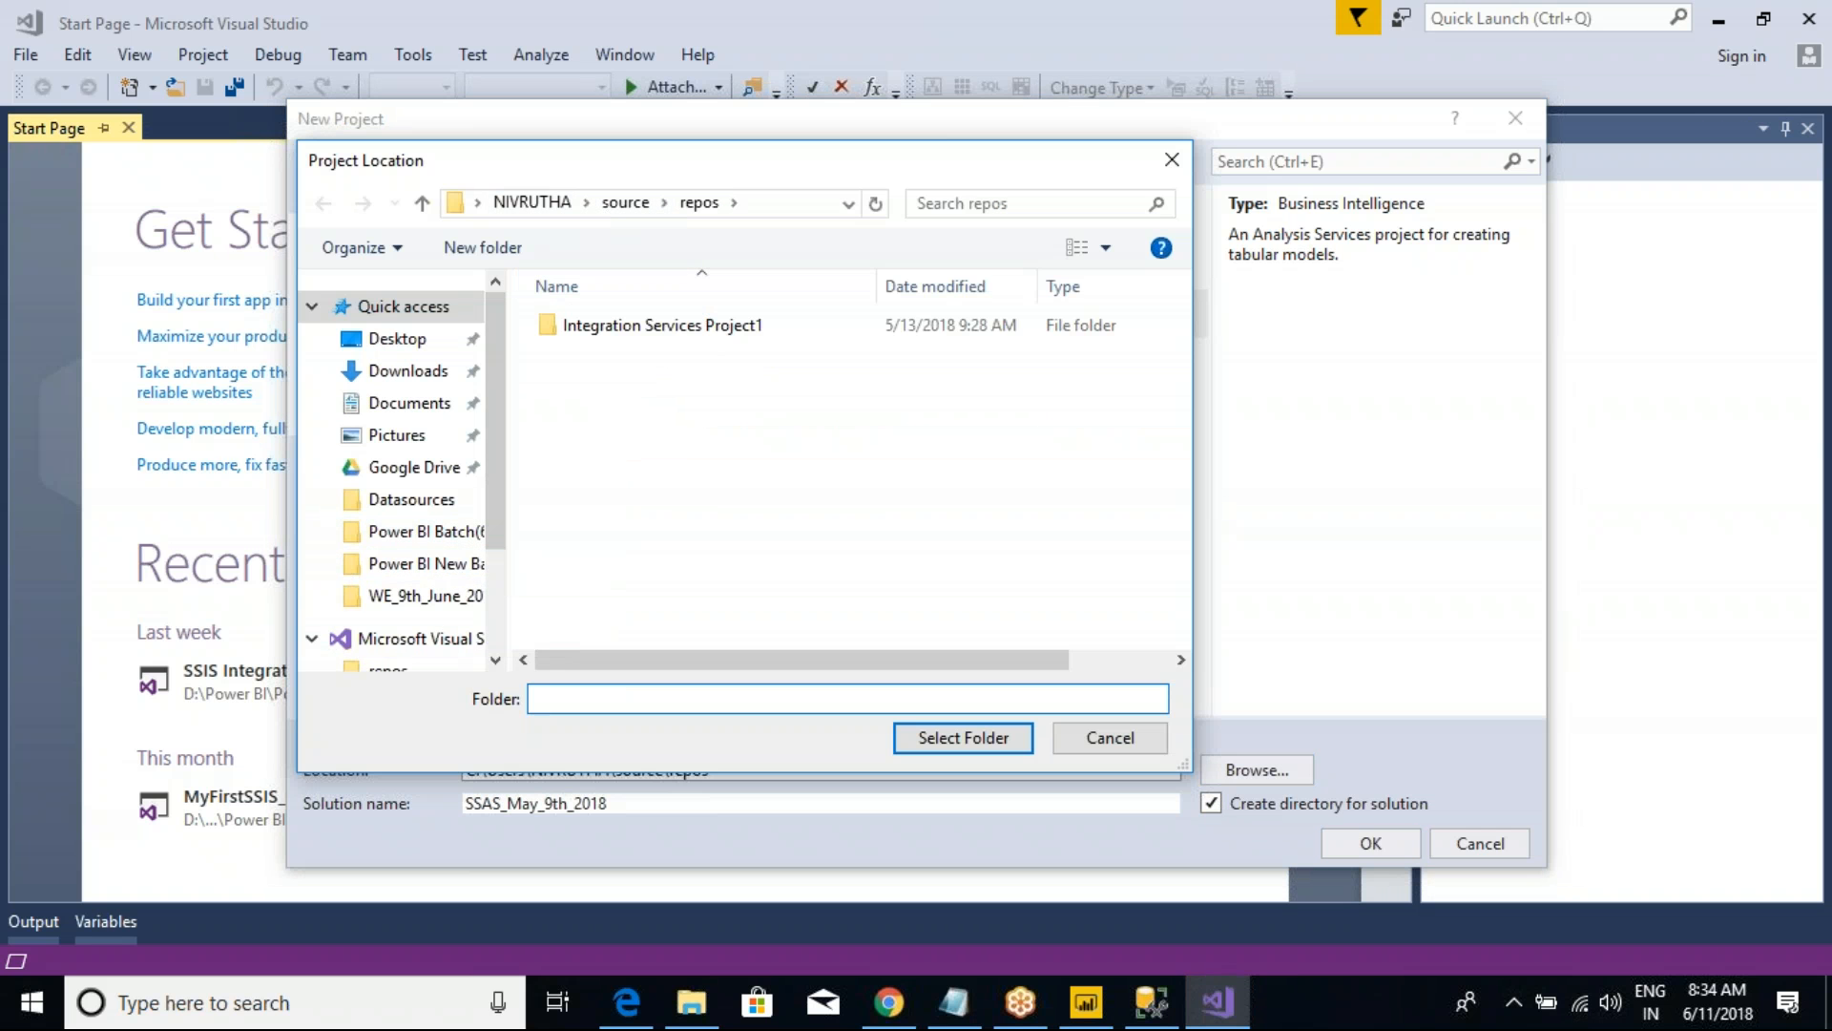
pyautogui.click(420, 563)
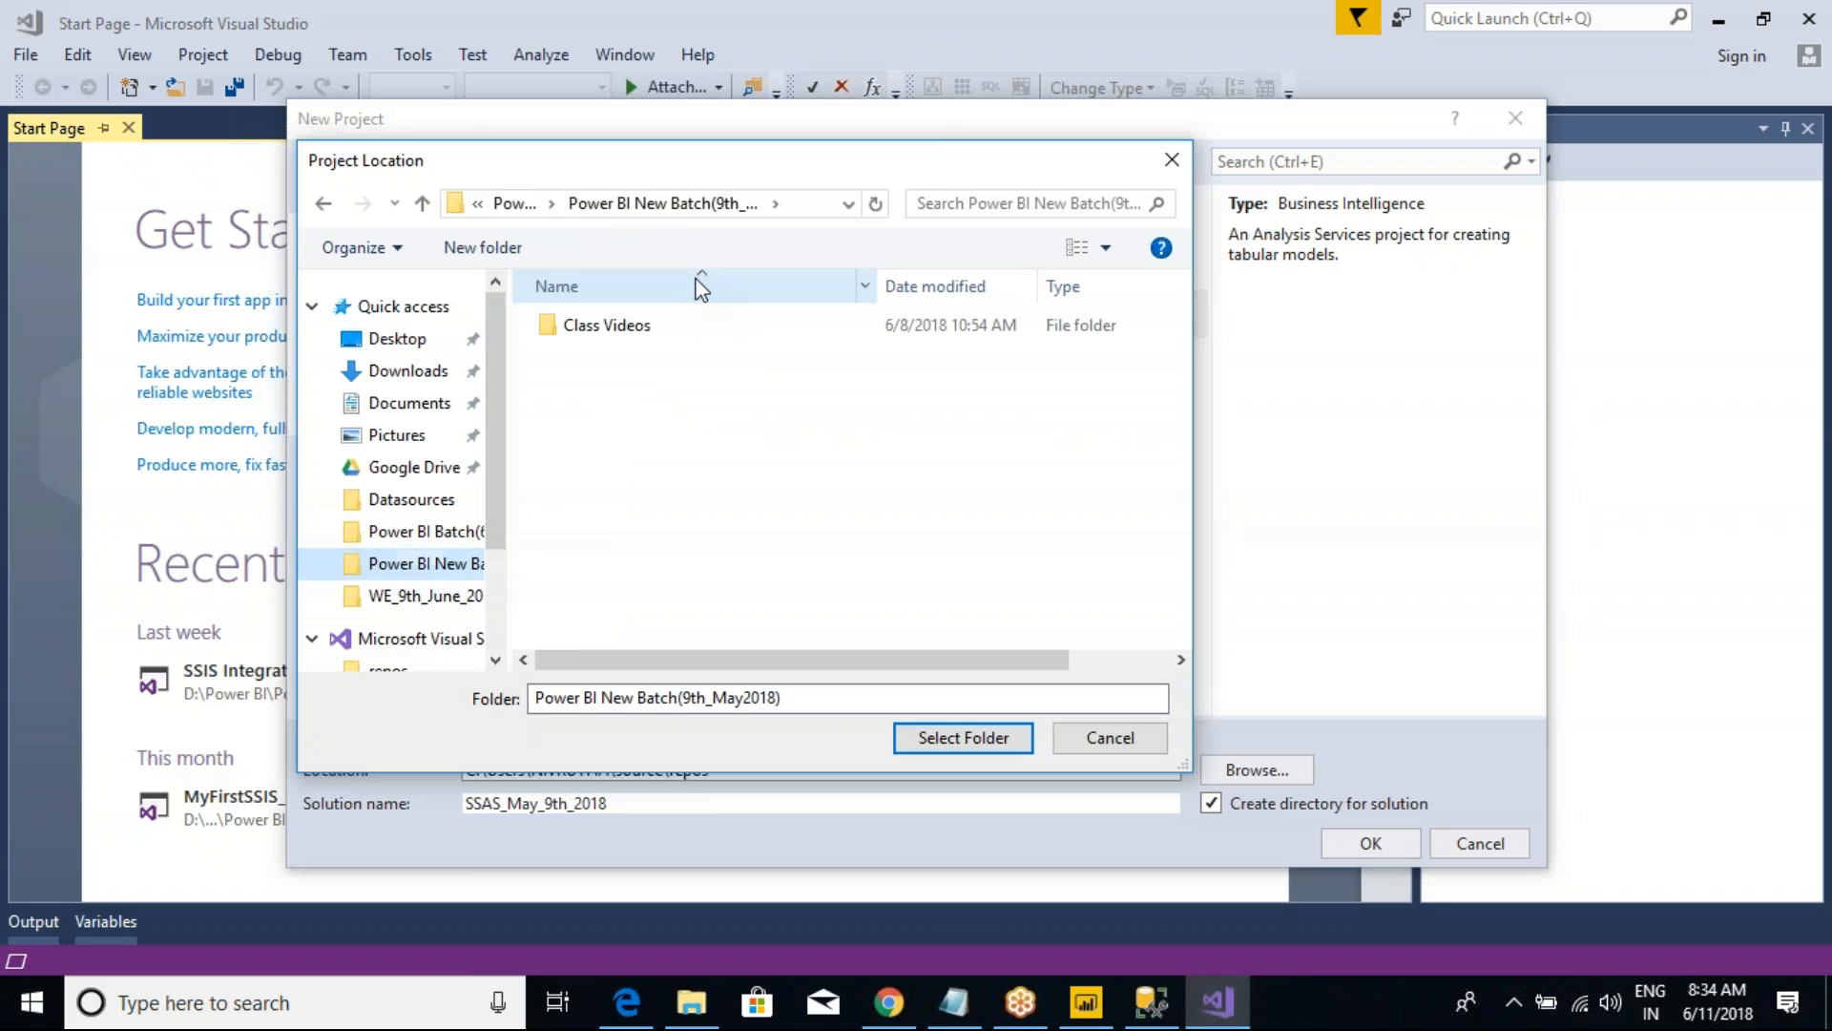
pyautogui.click(514, 203)
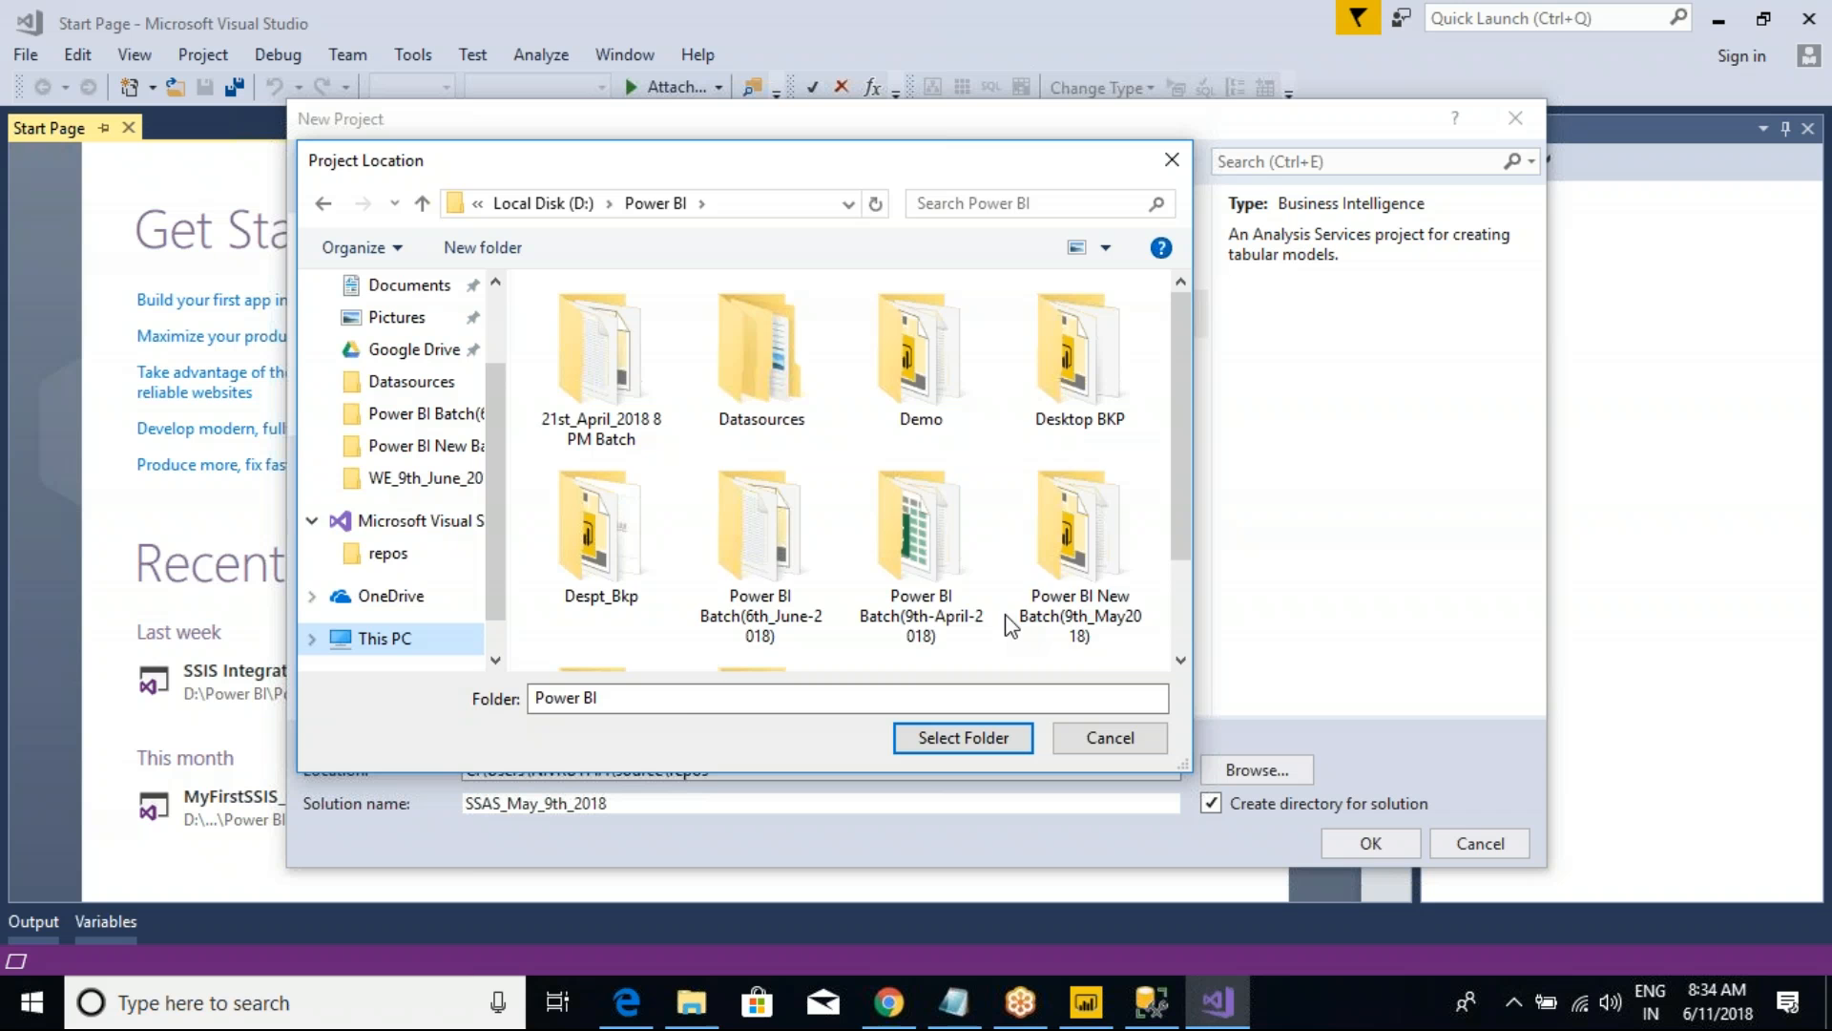
pyautogui.doubleClick(1081, 630)
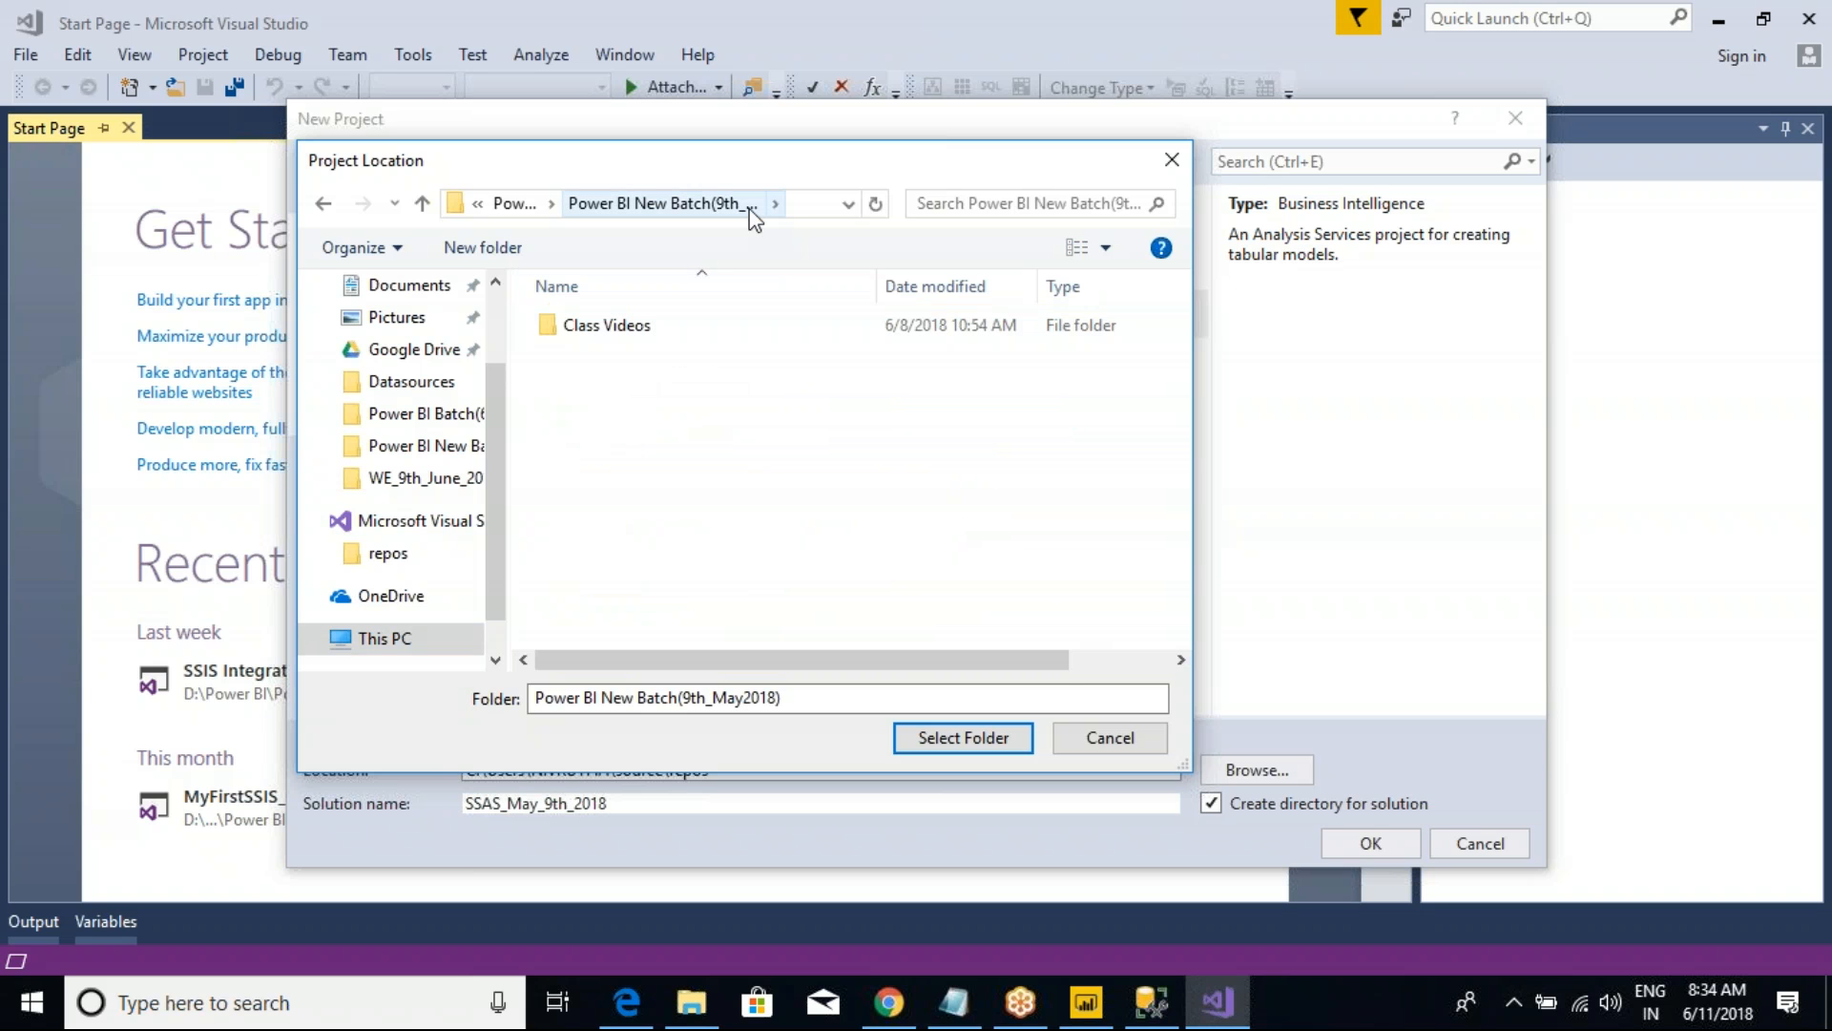
pyautogui.click(515, 204)
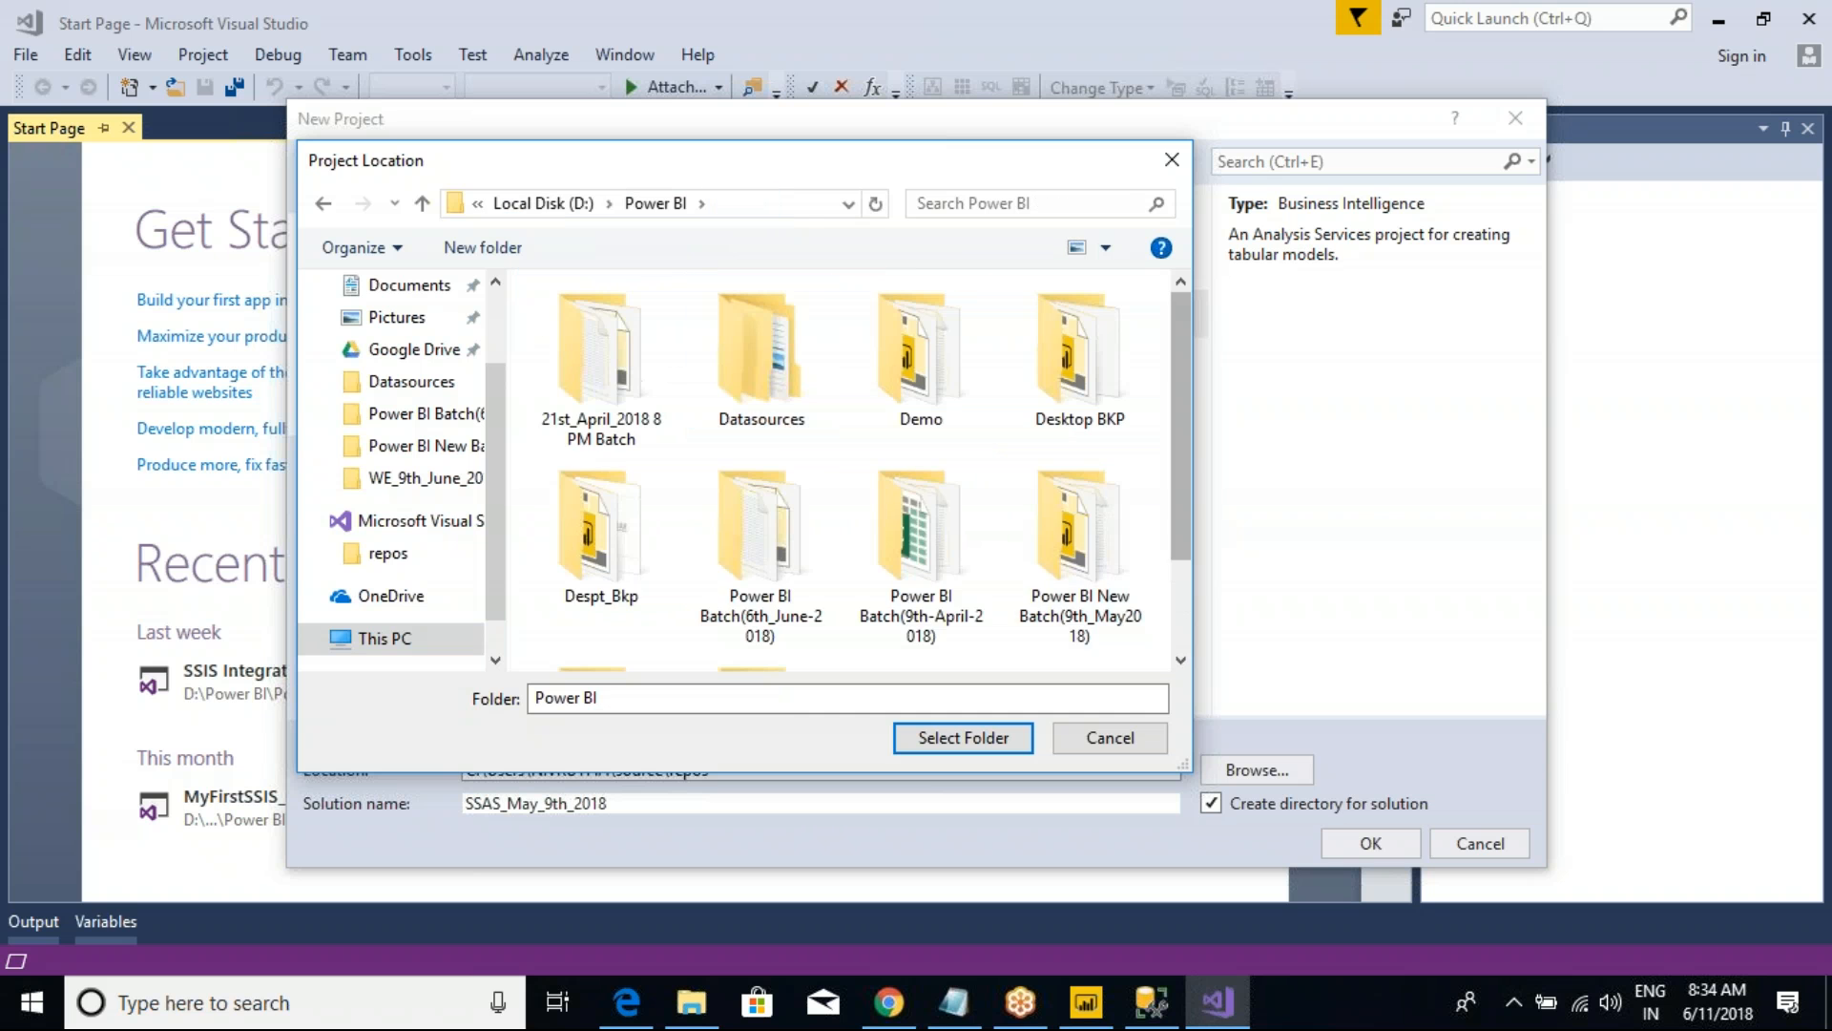
pyautogui.doubleClick(1081, 553)
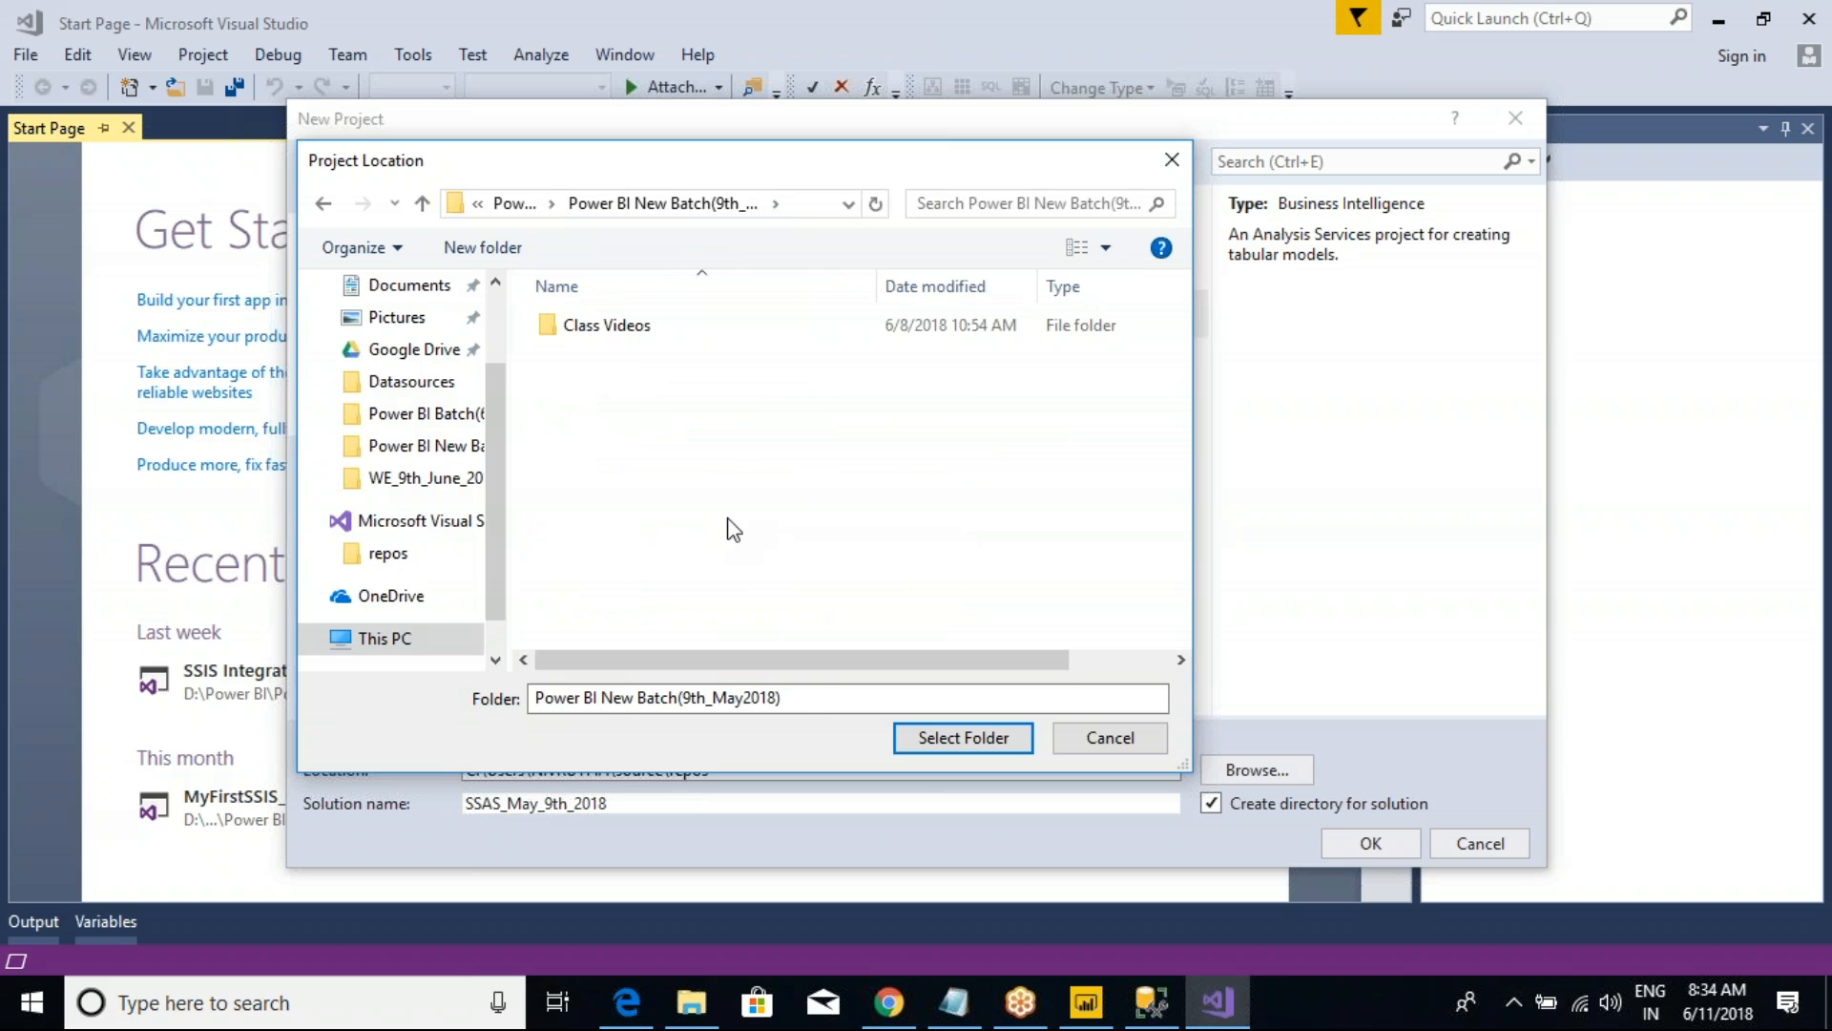
pyautogui.click(916, 698)
pyautogui.click(919, 734)
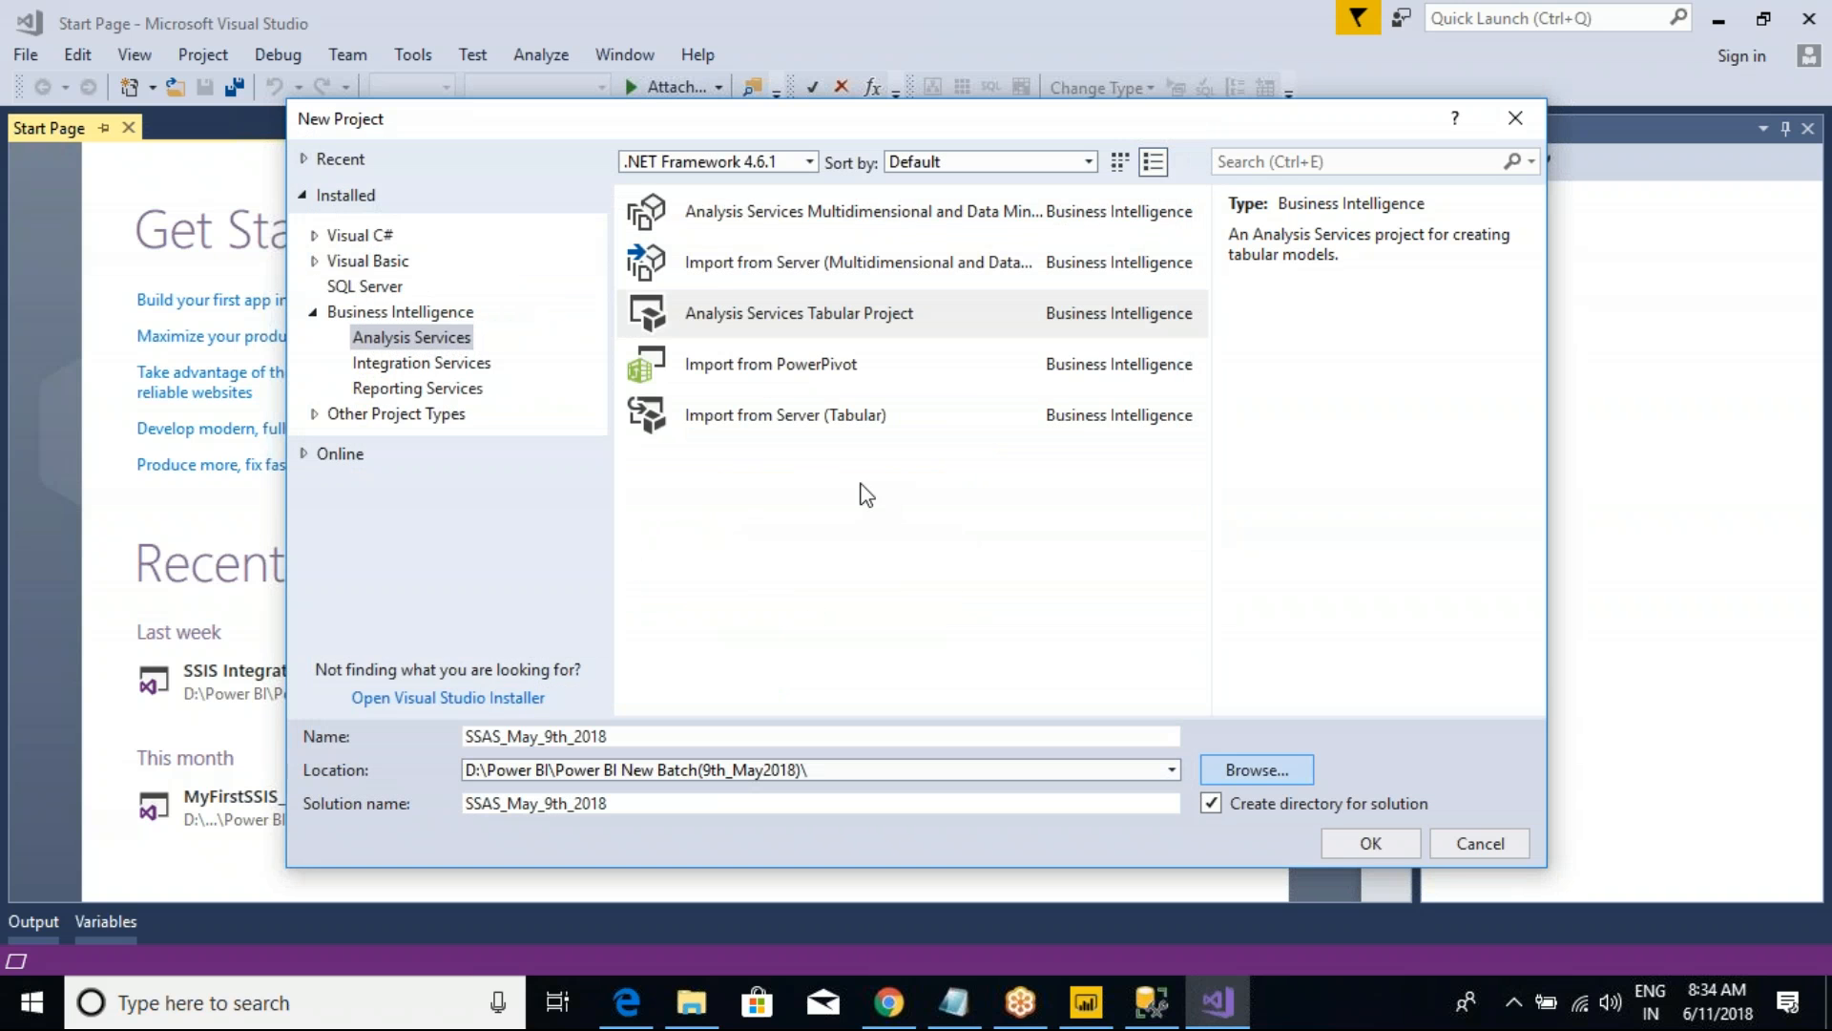
pyautogui.click(1354, 843)
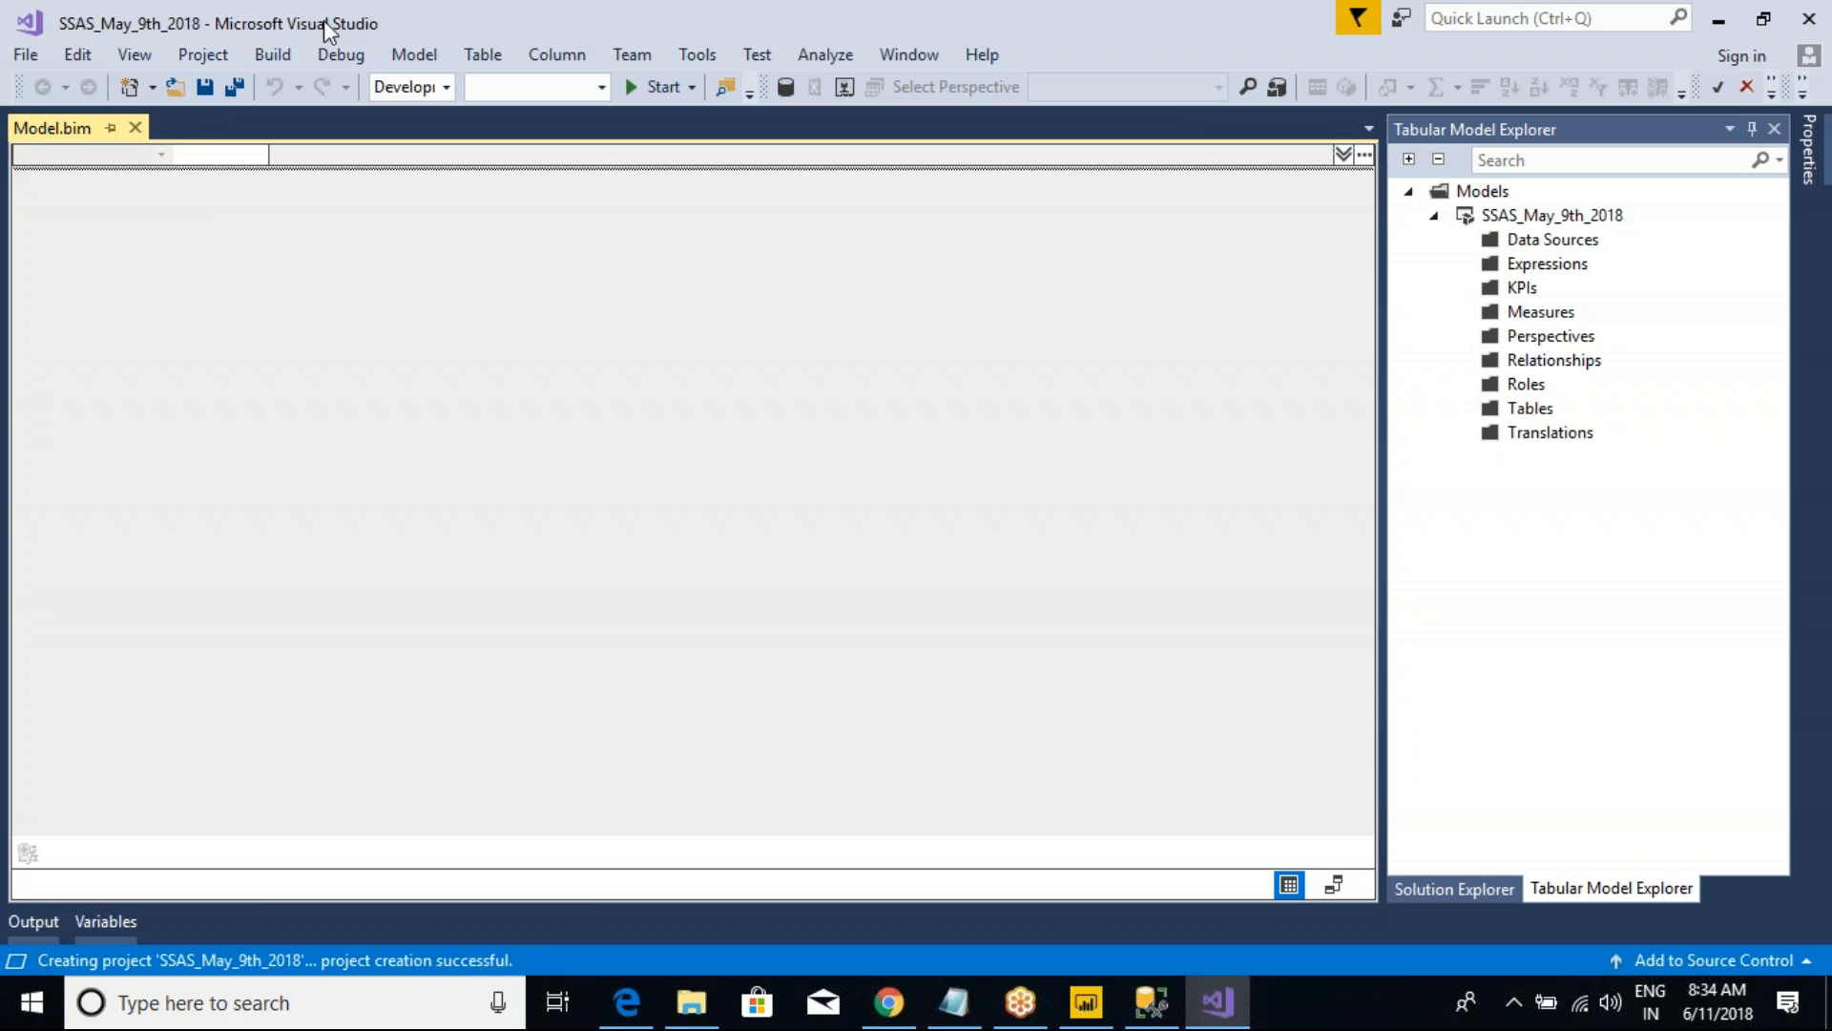
# Step: Point out the project name in the title and the Tabular Model Explorer heading with red marks, clearing each mark
pyautogui.hotkey('ctrl', '2')
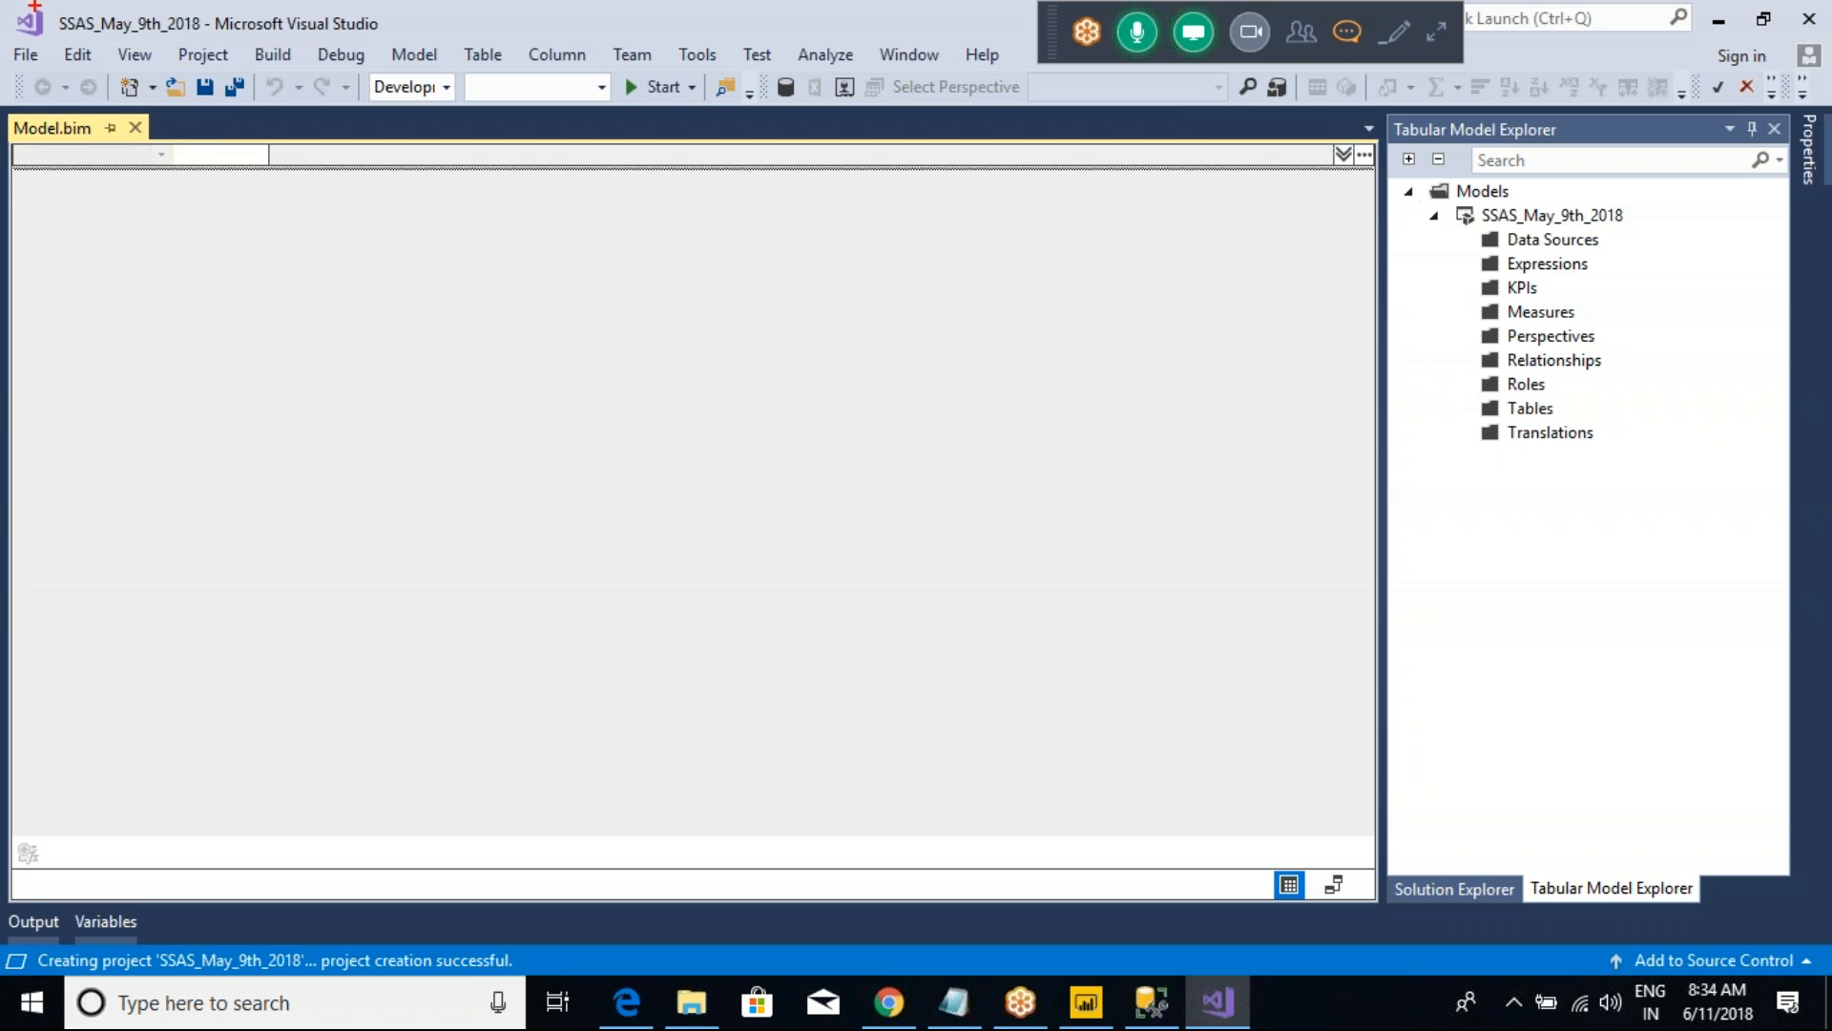
pyautogui.moveTo(28, 3)
pyautogui.mouseDown()
pyautogui.moveTo(369, 18)
pyautogui.moveTo(336, 21)
pyautogui.mouseUp()
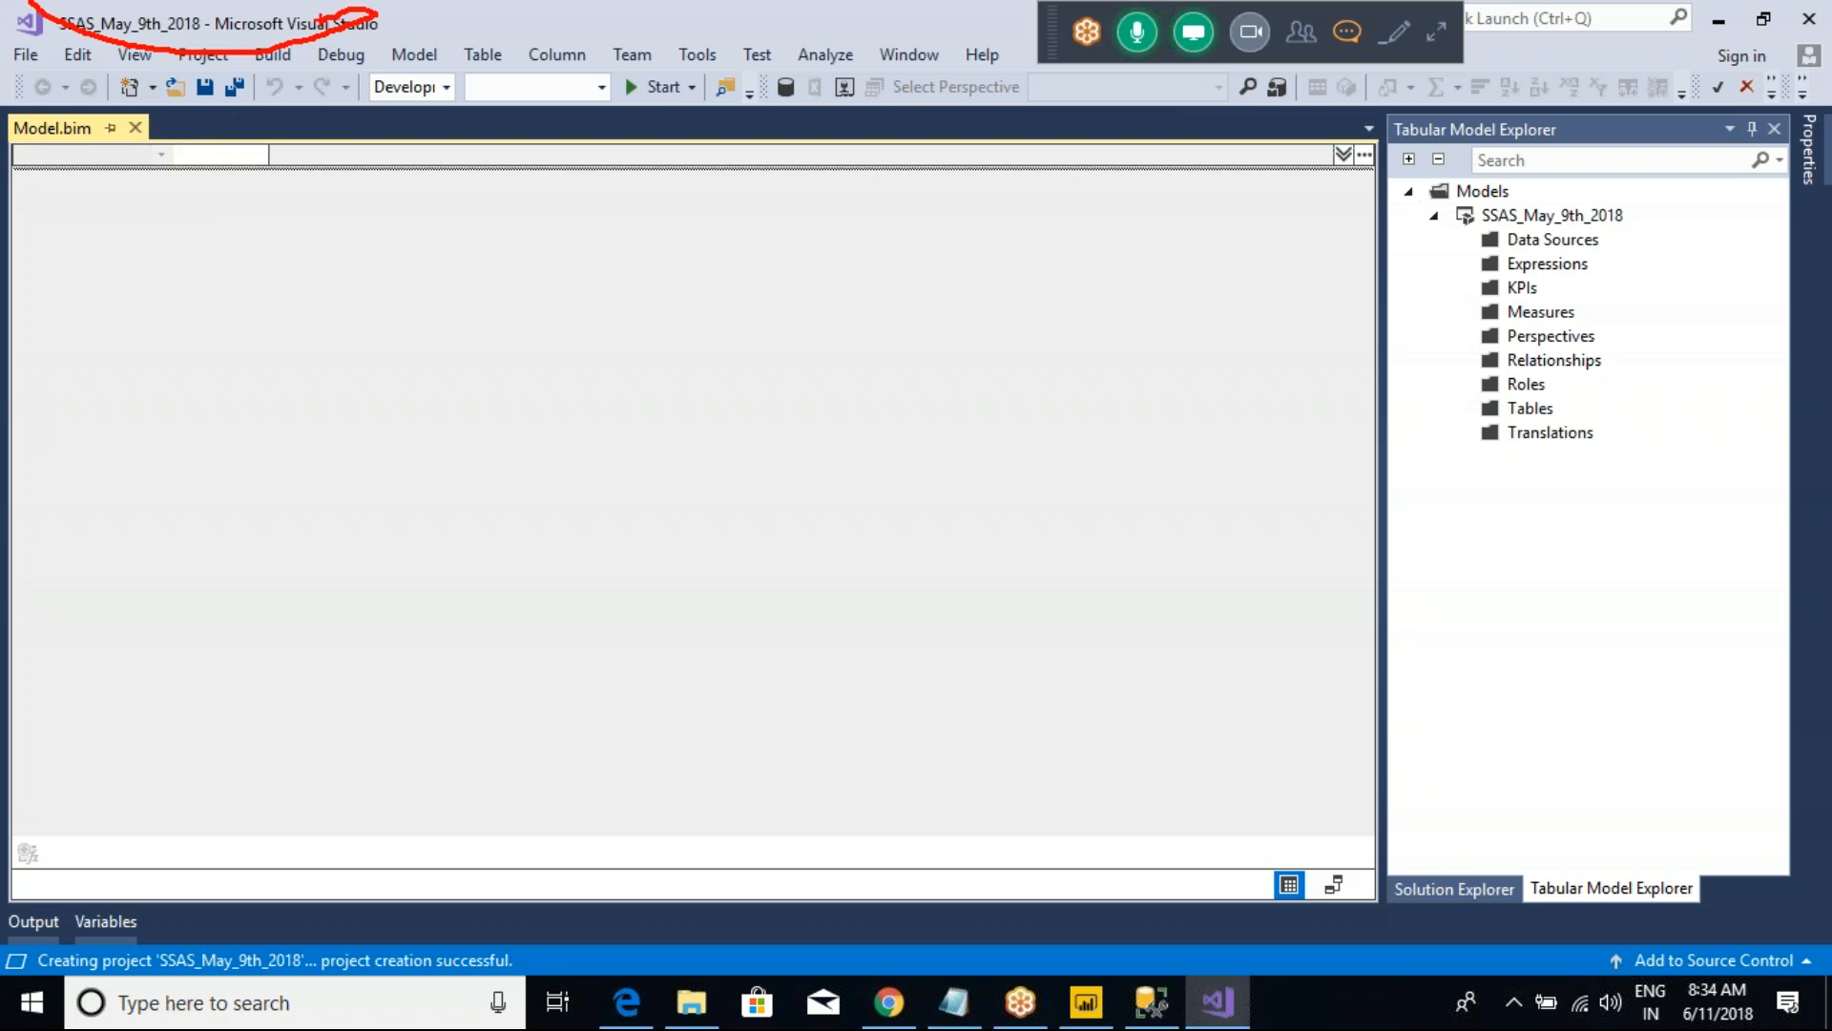
pyautogui.press('Escape')
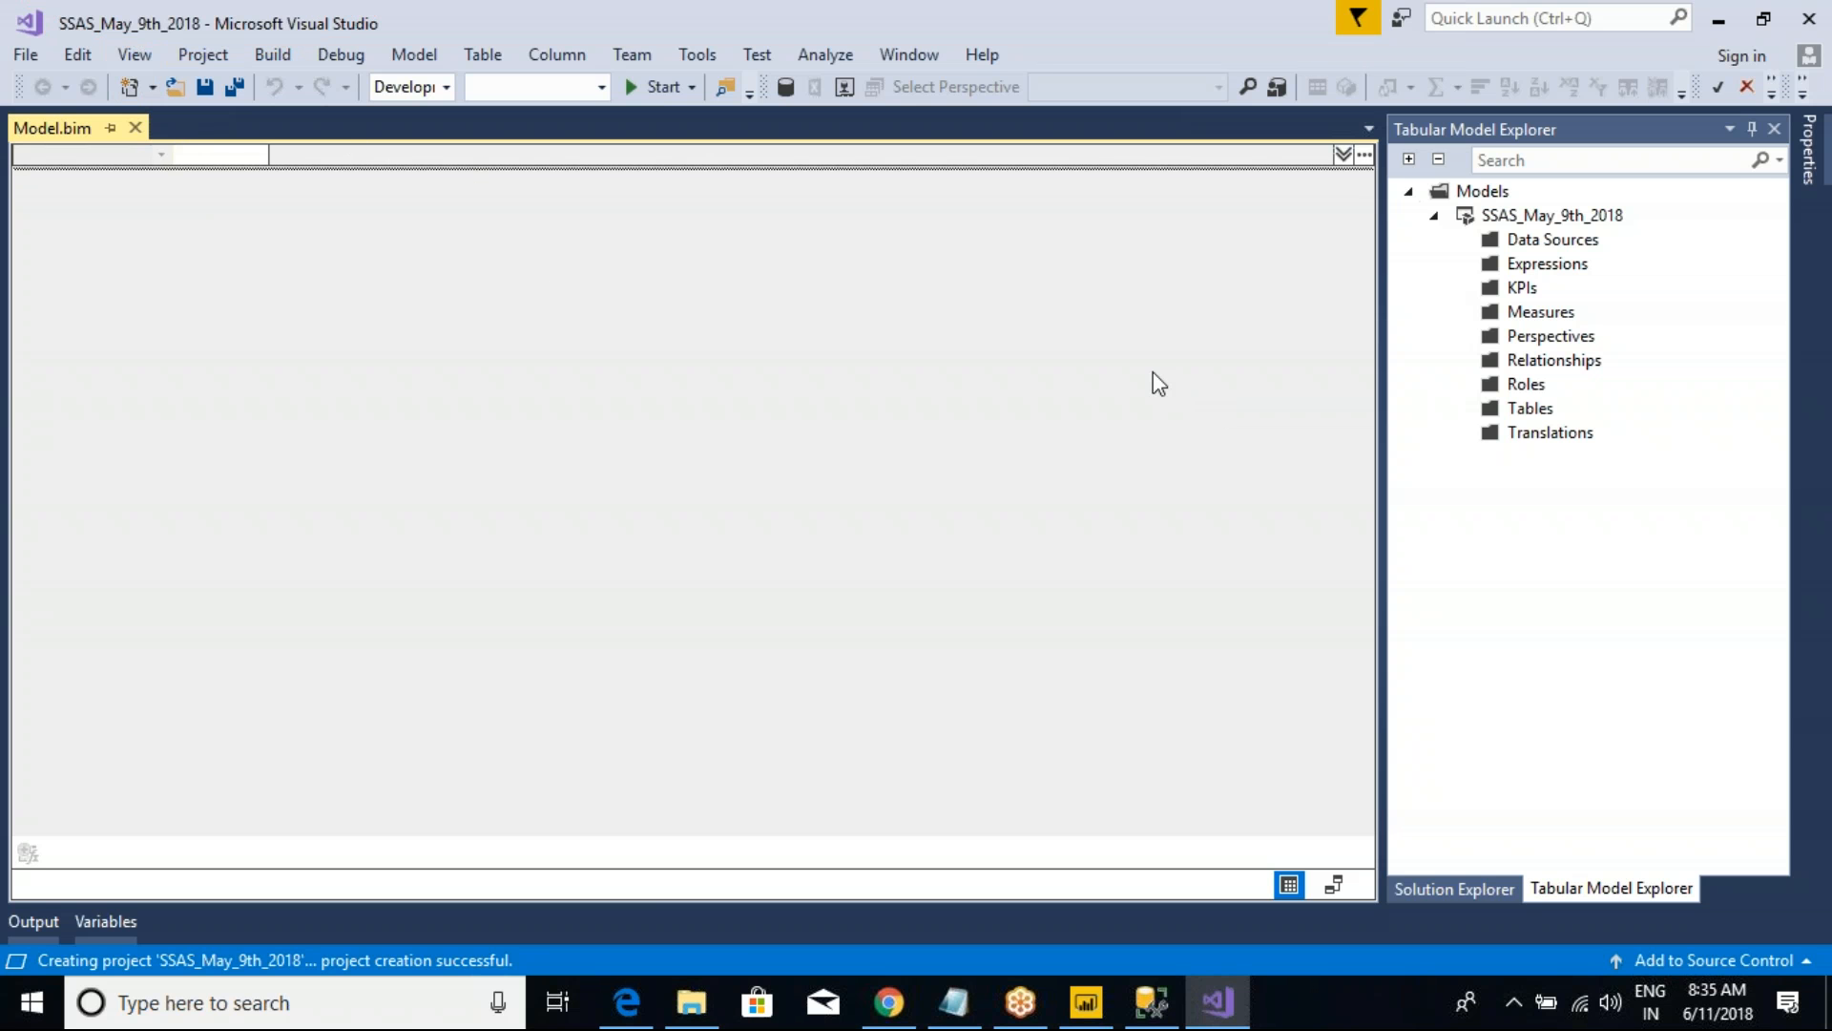
pyautogui.hotkey('ctrl', '2')
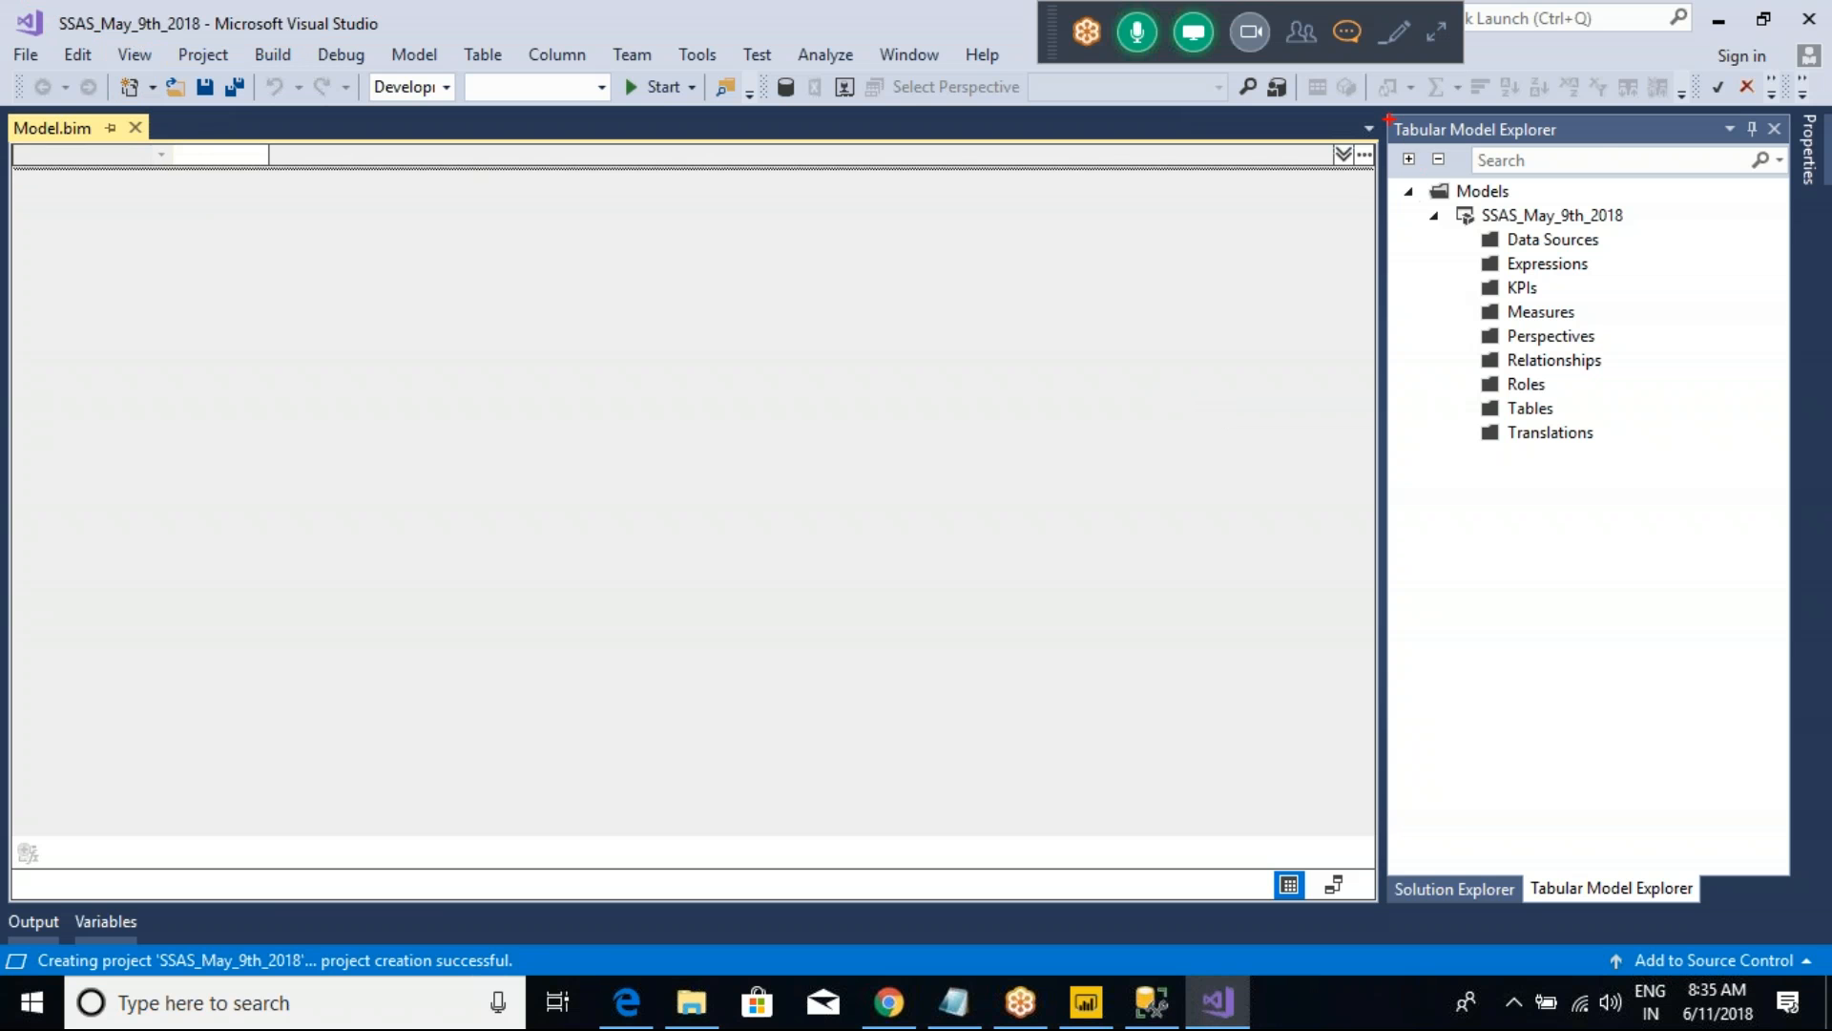
pyautogui.moveTo(1378, 106)
pyautogui.mouseDown()
pyautogui.moveTo(1599, 181)
pyautogui.moveTo(1614, 160)
pyautogui.mouseUp()
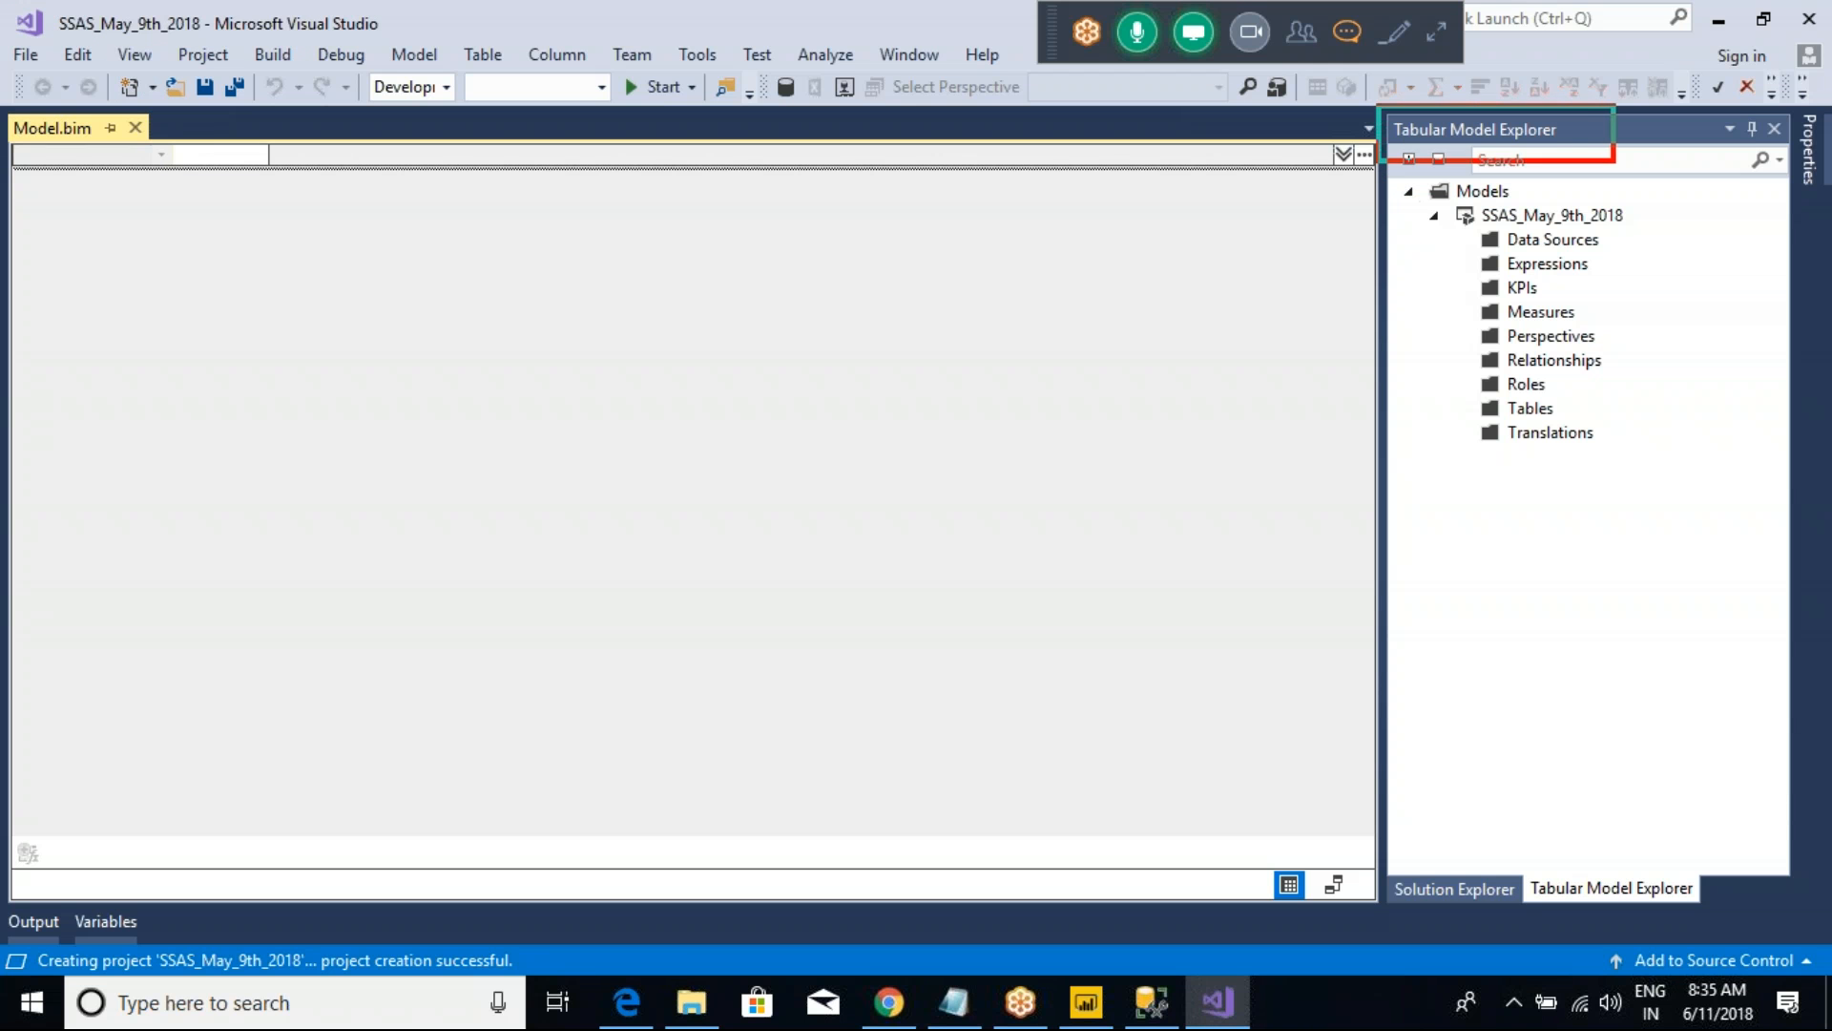
pyautogui.press('Escape')
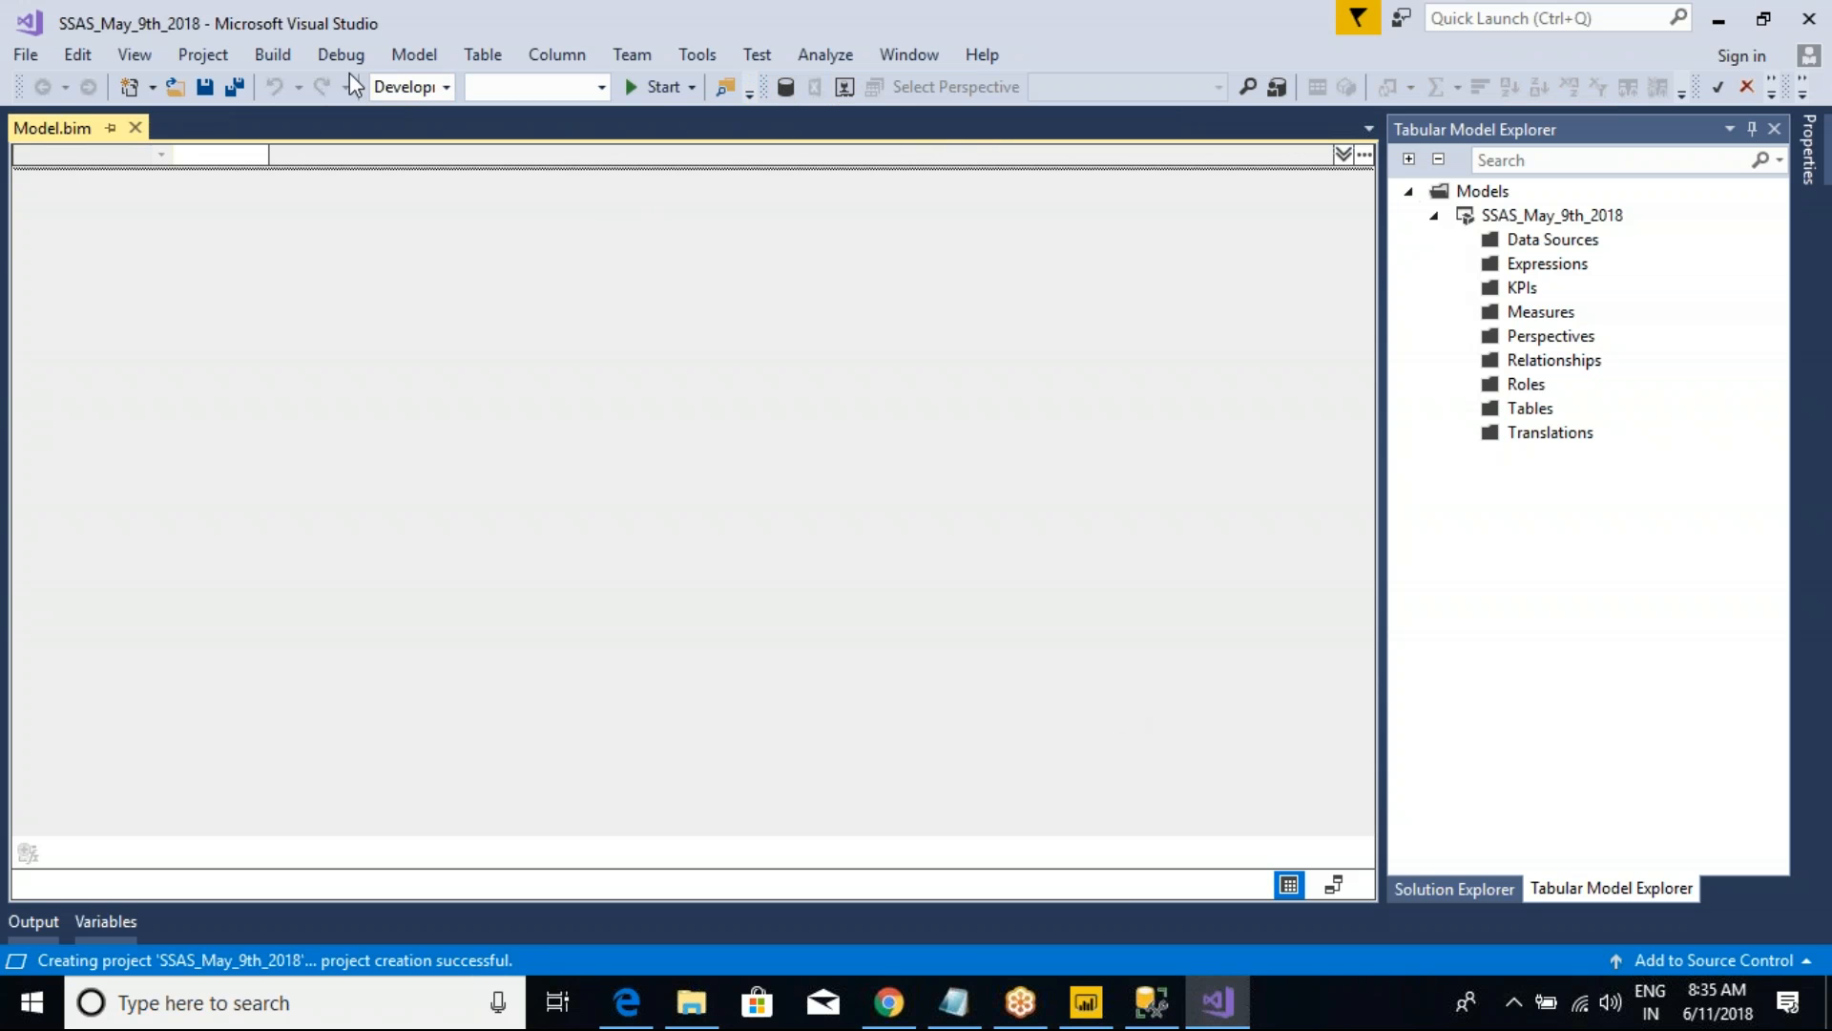
pyautogui.click(284, 57)
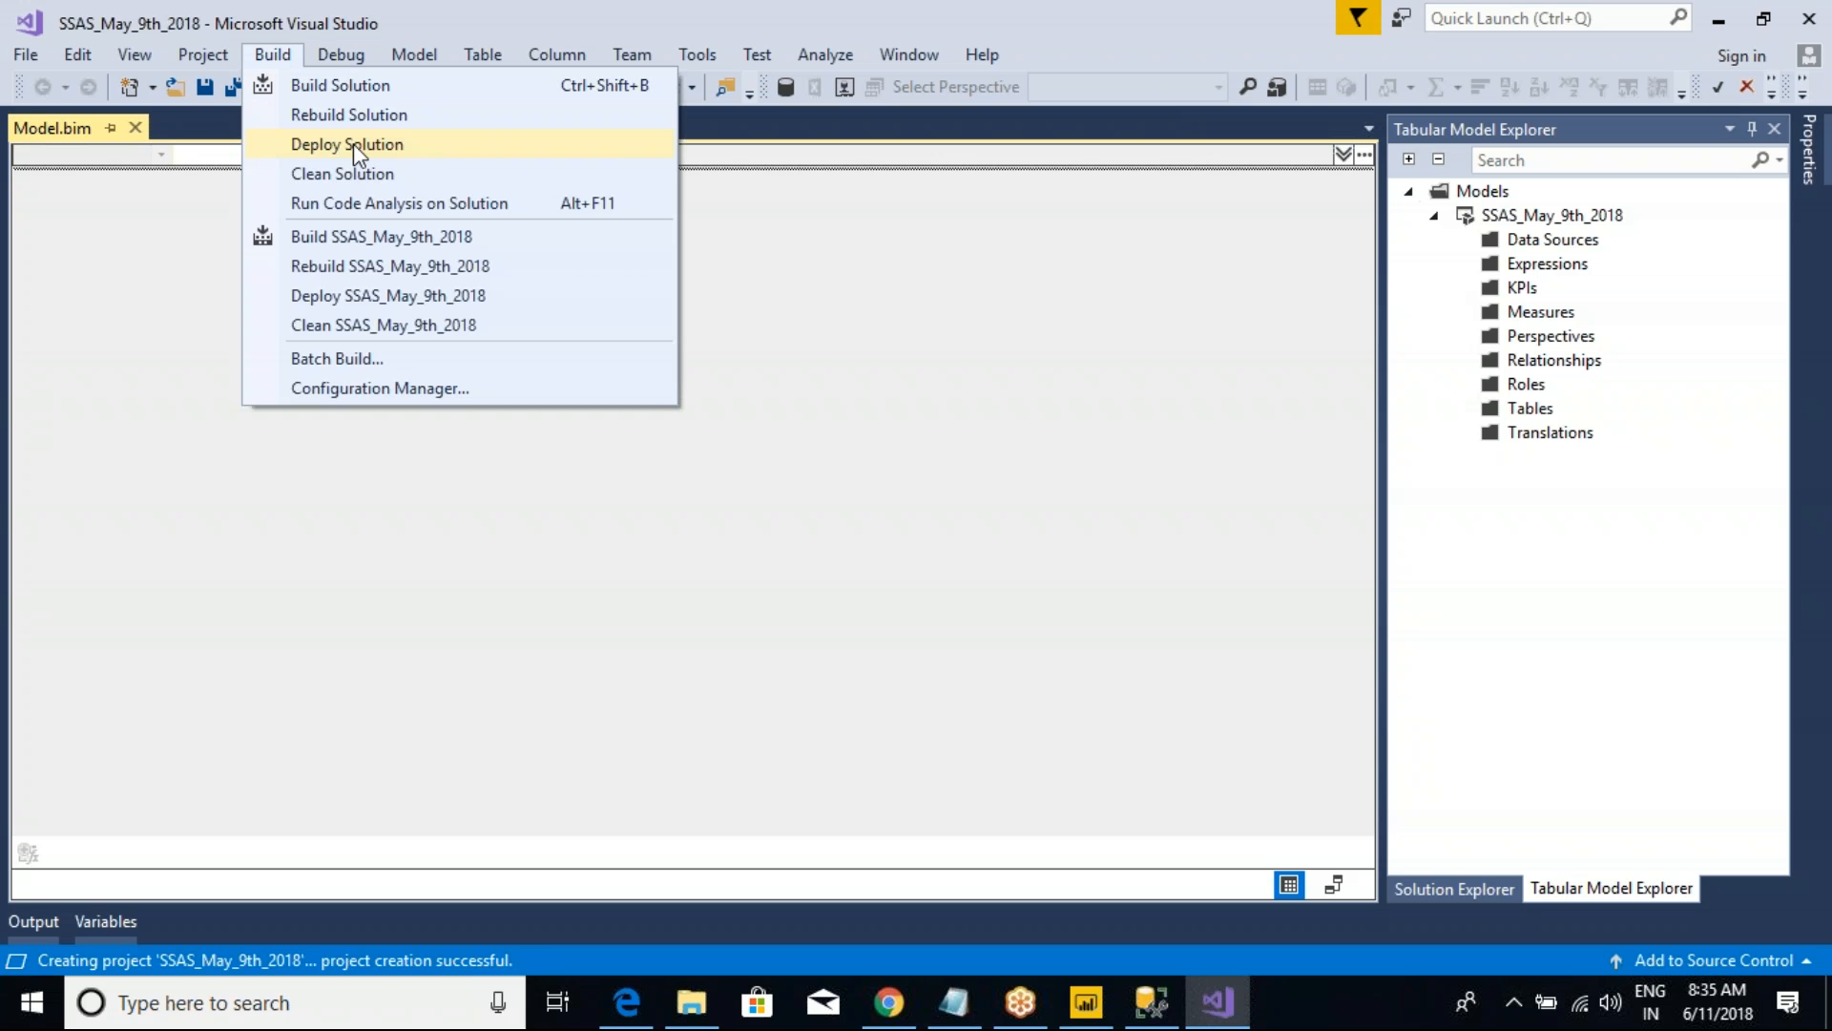
pyautogui.click(202, 57)
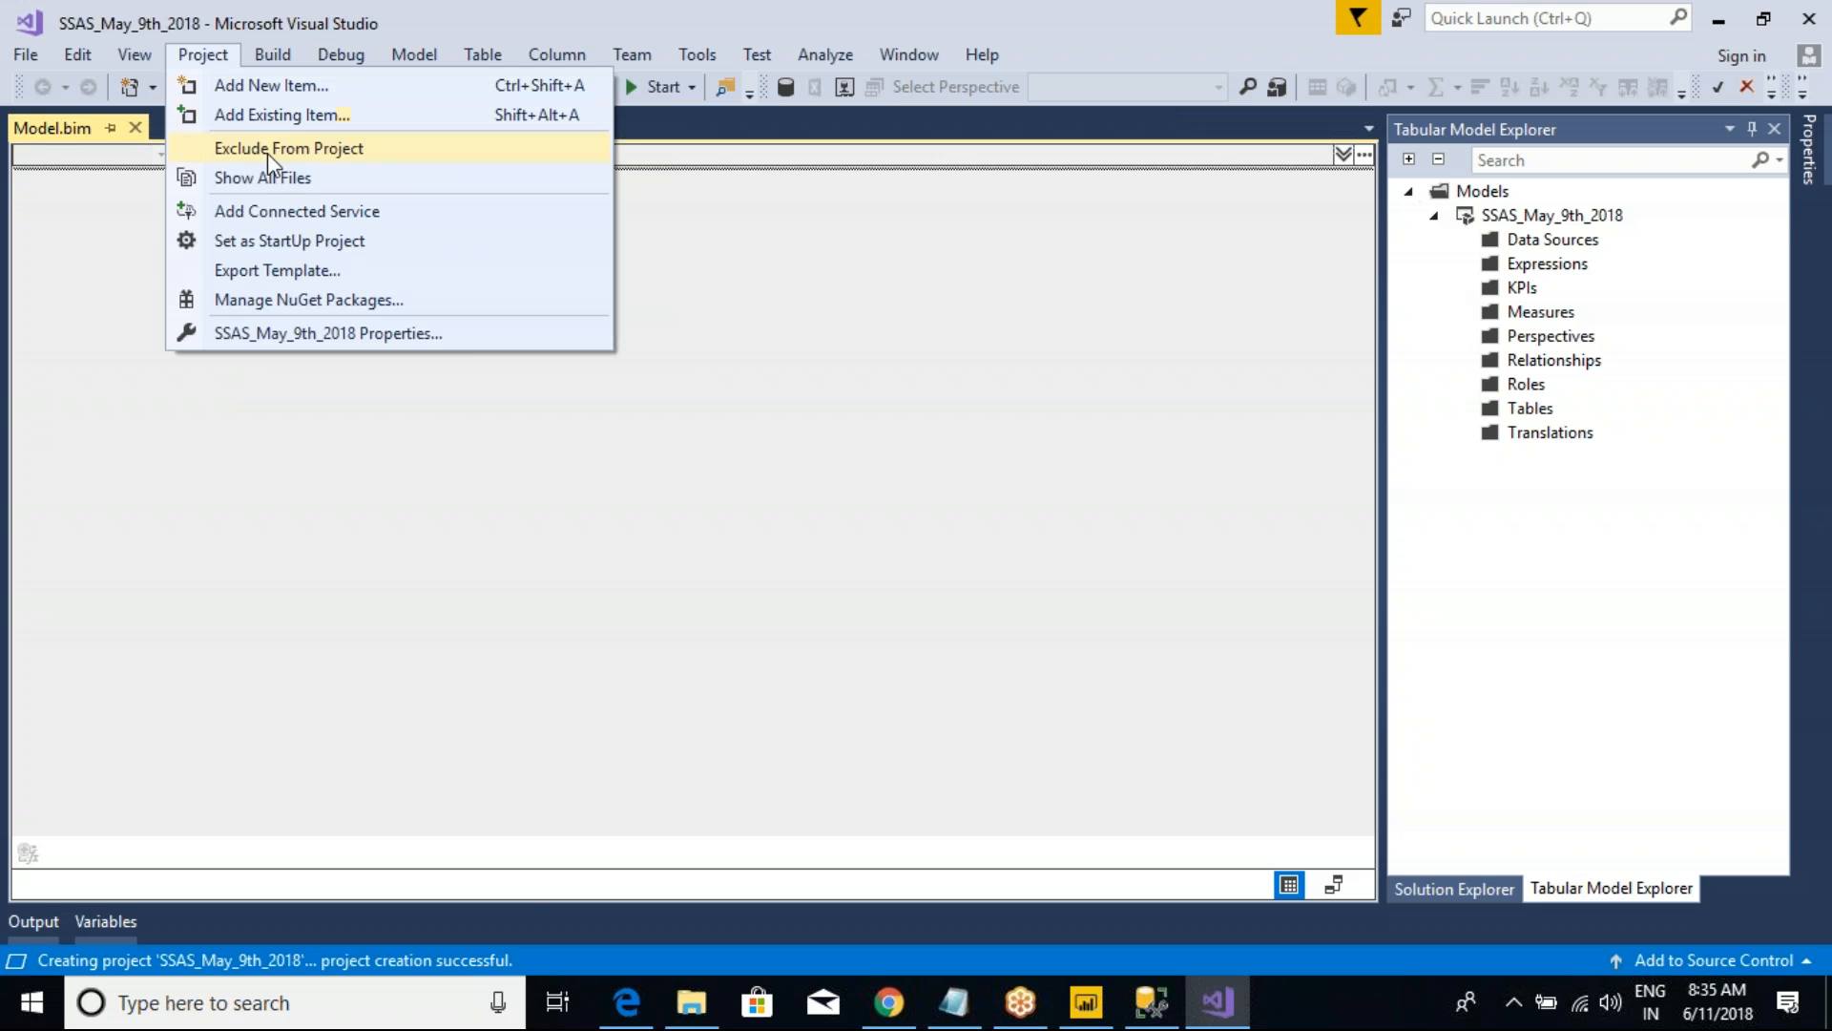
pyautogui.click(135, 57)
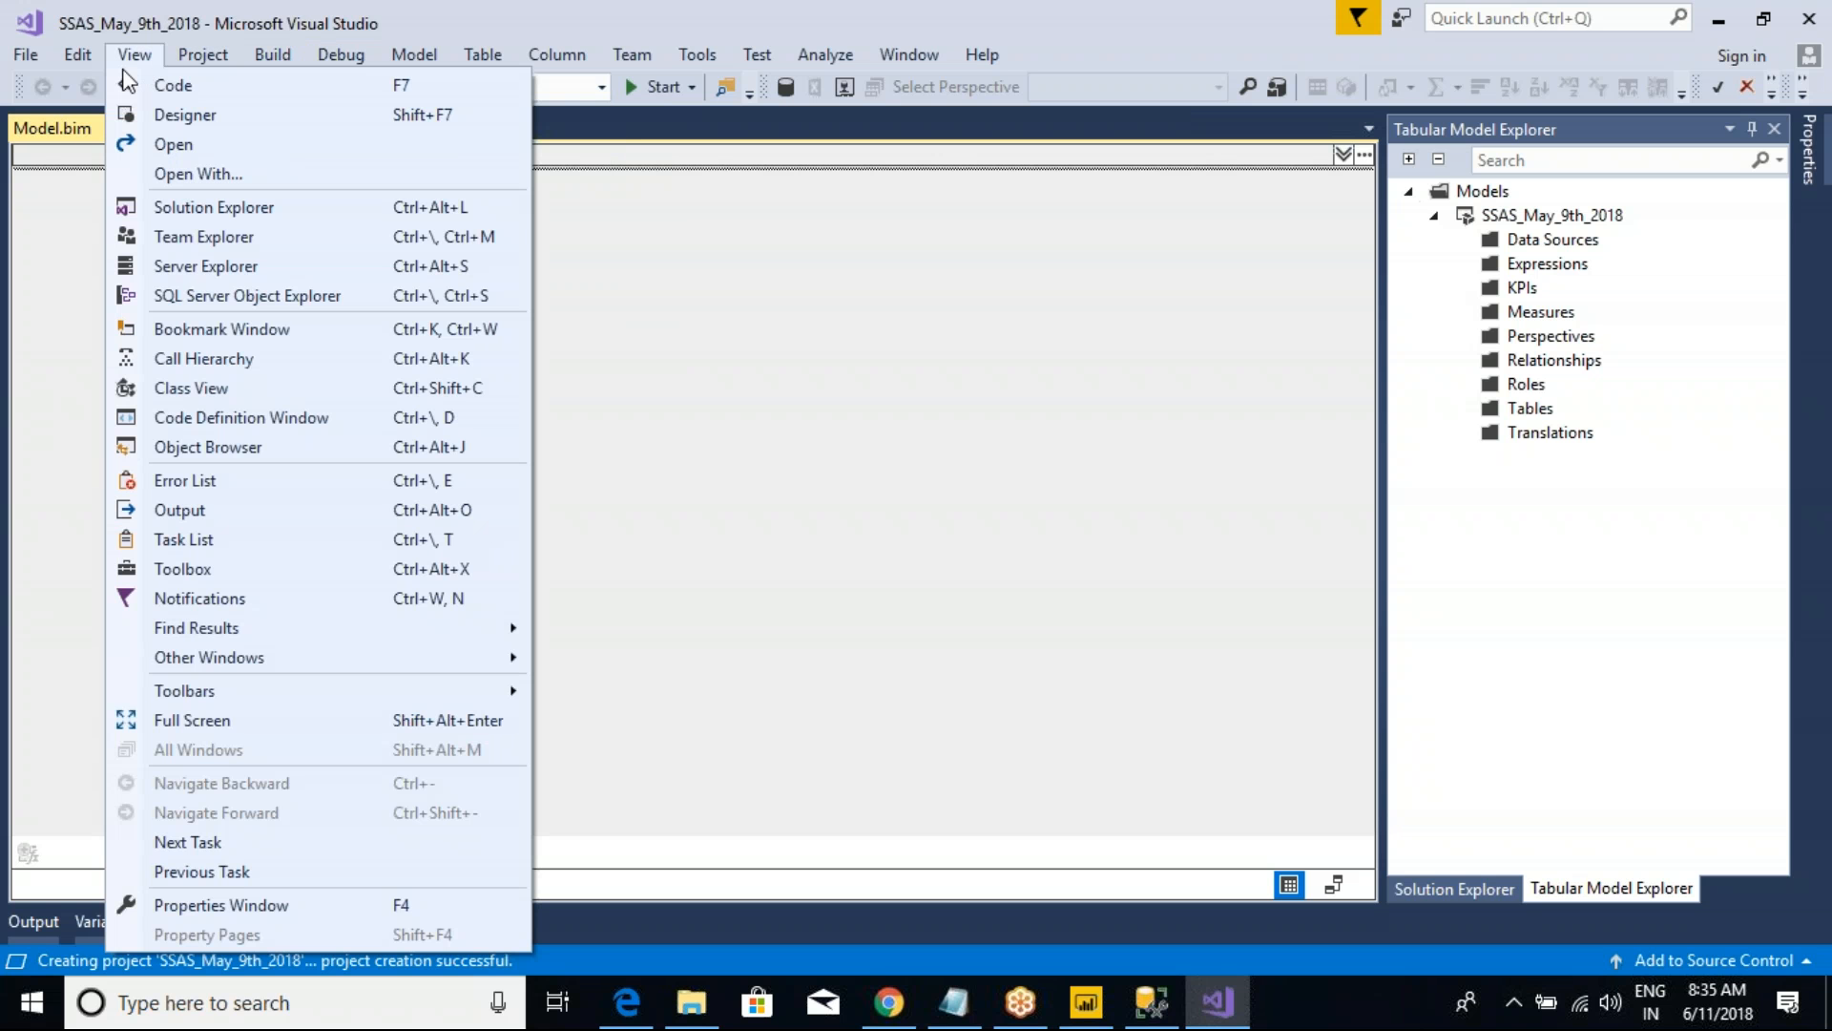
pyautogui.click(731, 318)
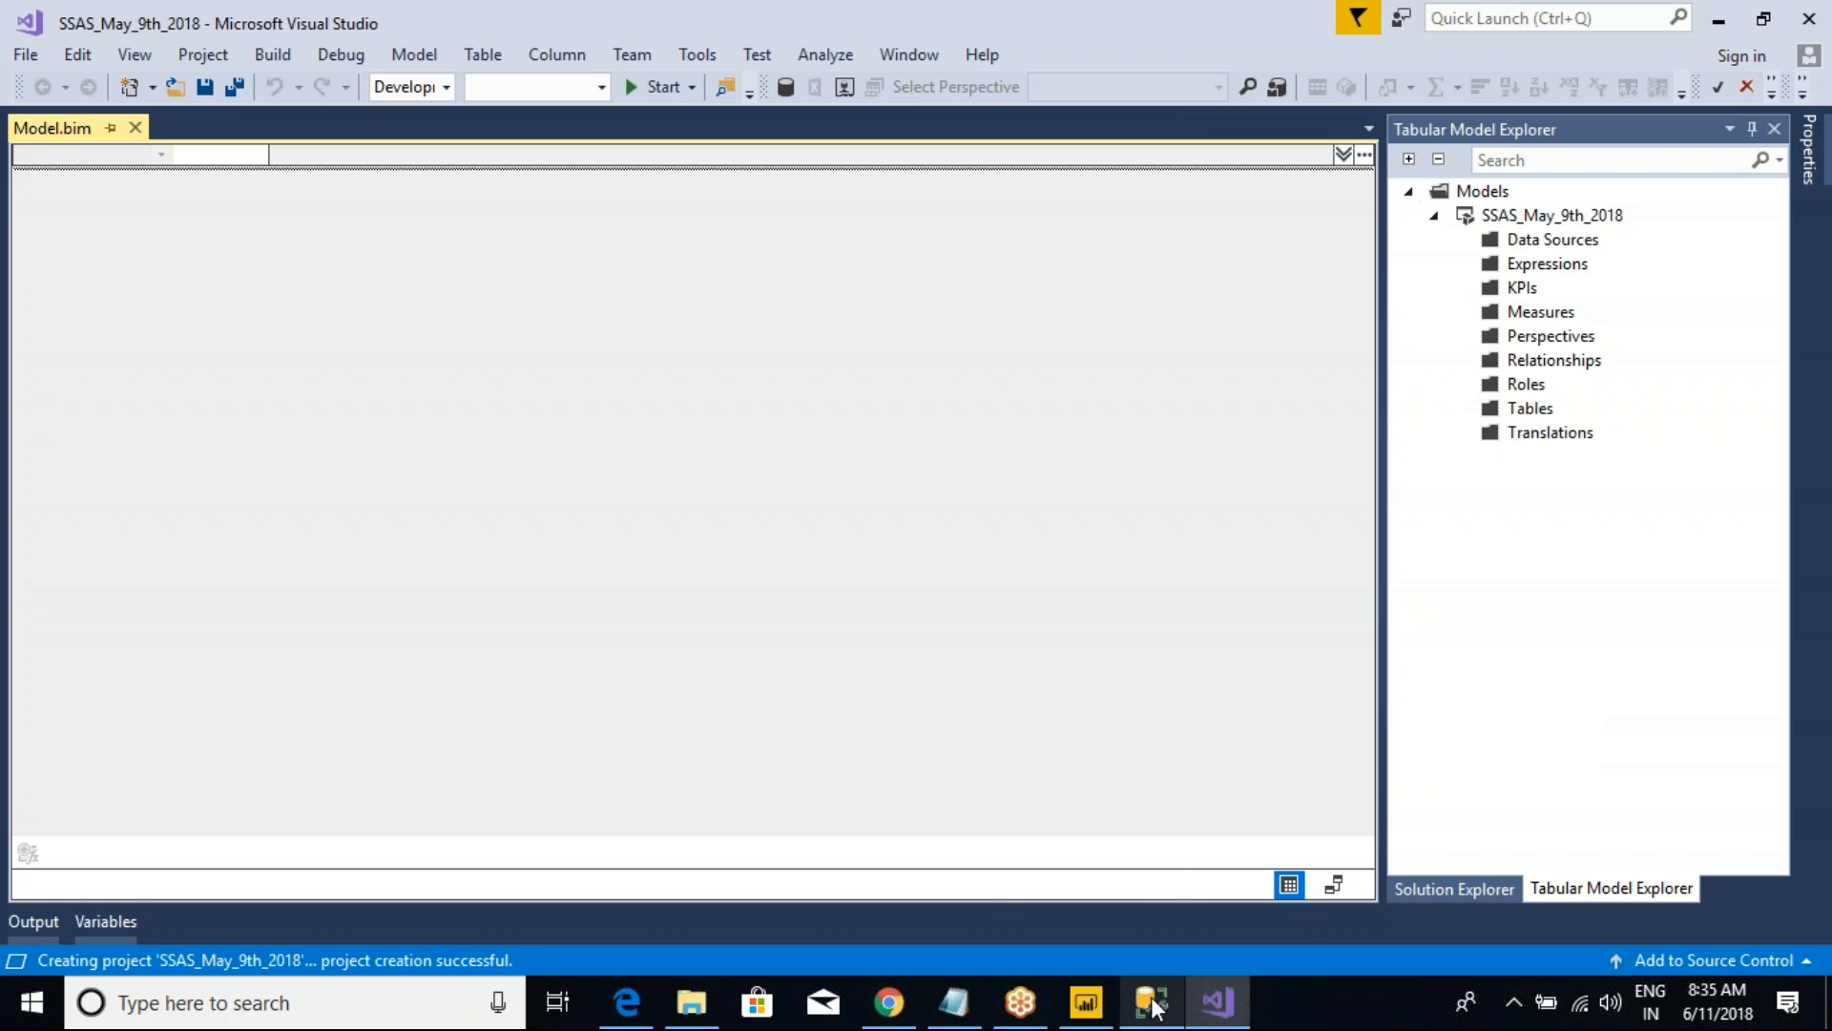
# Step: Switch to Power BI Desktop, mark the column chart, Get Data and the table list in red, and clear the marks
pyautogui.click(1065, 930)
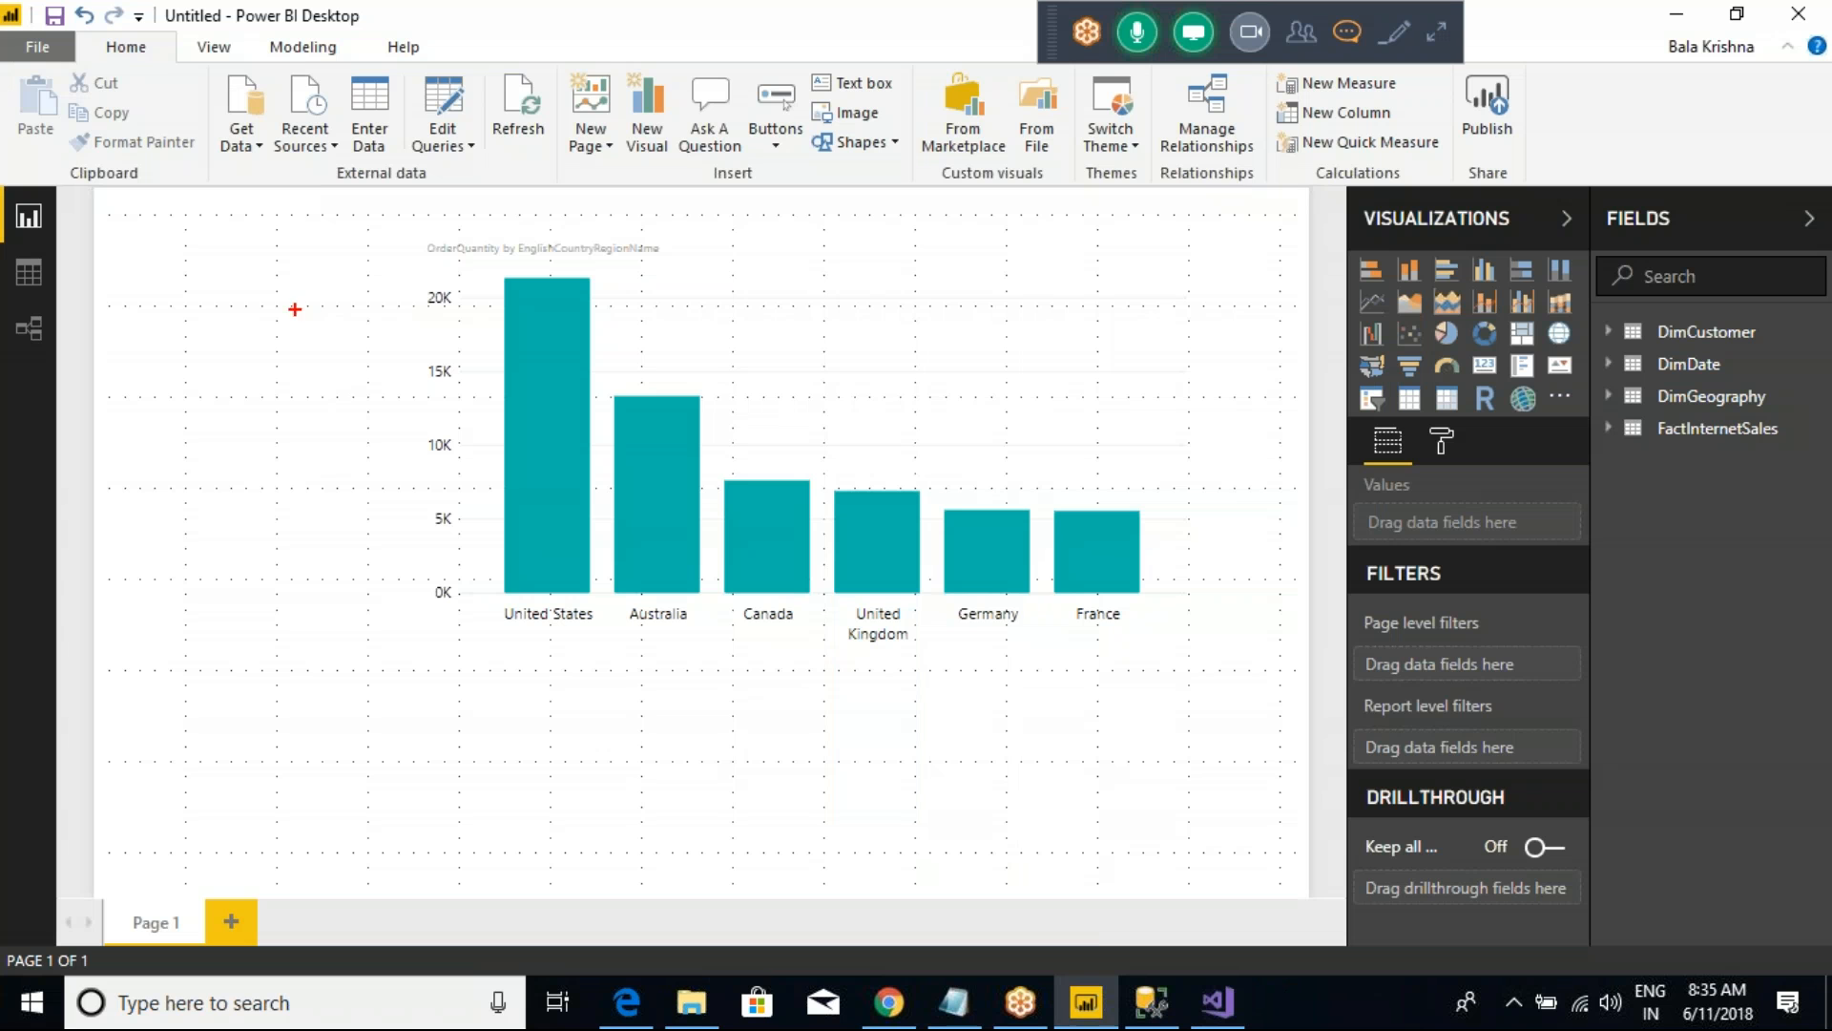
pyautogui.moveTo(286, 235); pyautogui.dragTo(964, 699)
pyautogui.moveTo(245, 148)
pyautogui.mouseDown()
pyautogui.moveTo(231, 223)
pyautogui.moveTo(250, 215)
pyautogui.mouseUp()
pyautogui.click(221, 220)
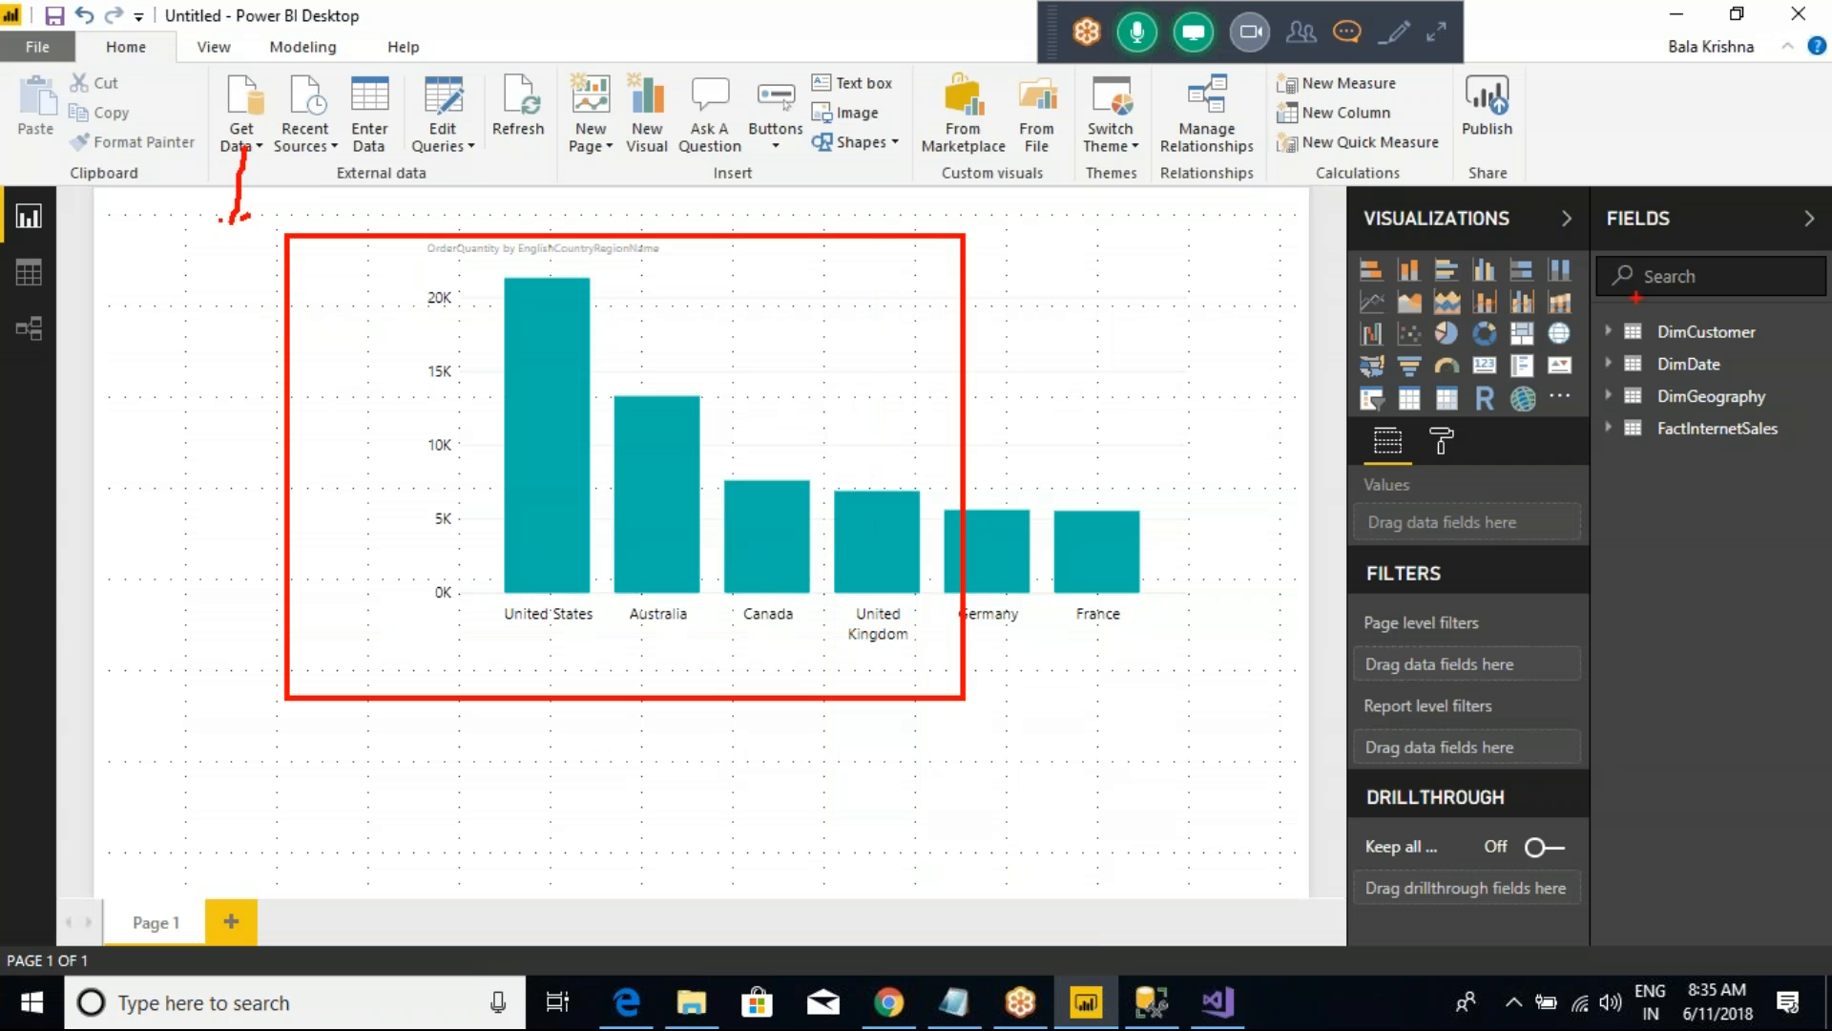
pyautogui.moveTo(1562, 296)
pyautogui.mouseDown()
pyautogui.moveTo(1600, 375)
pyautogui.moveTo(1770, 509)
pyautogui.mouseUp()
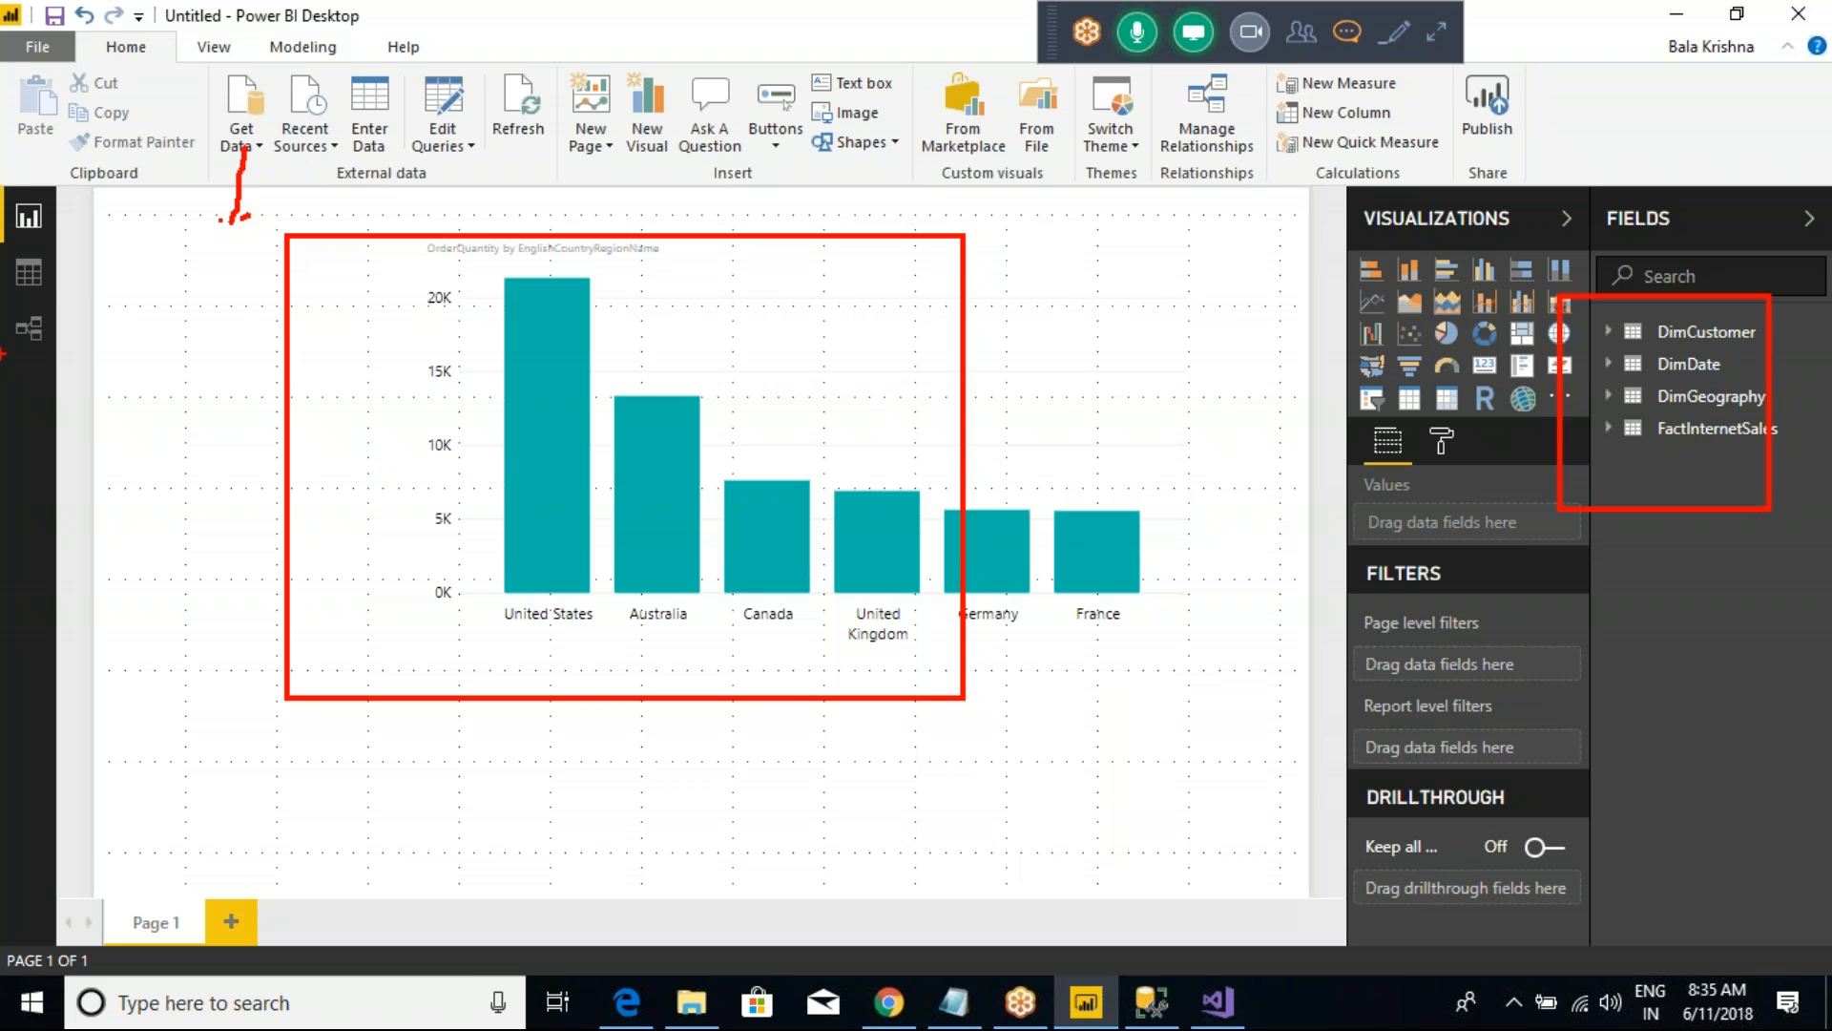
pyautogui.press('Escape')
# Step: Show the relationship diagram of the Power BI tables, compare it with the empty Visual Studio project and return to Visual Studio
pyautogui.click(36, 329)
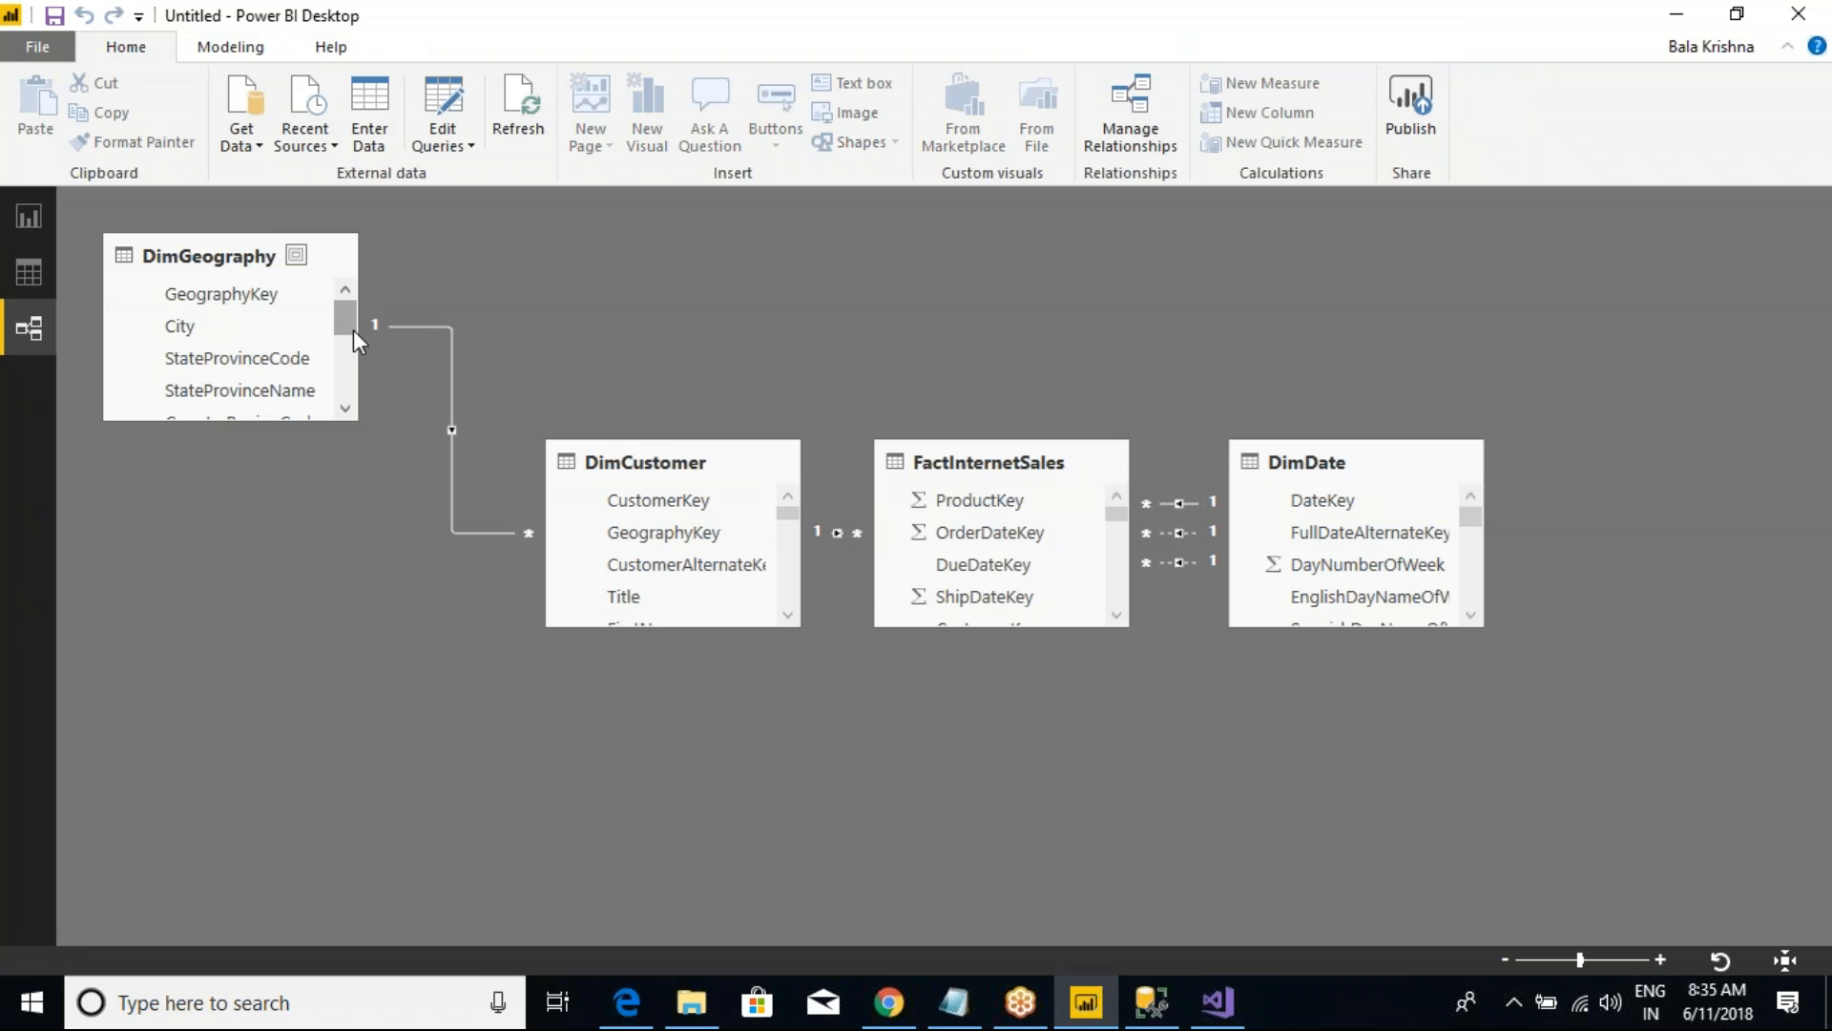
pyautogui.hotkey('alt', 'Tab')
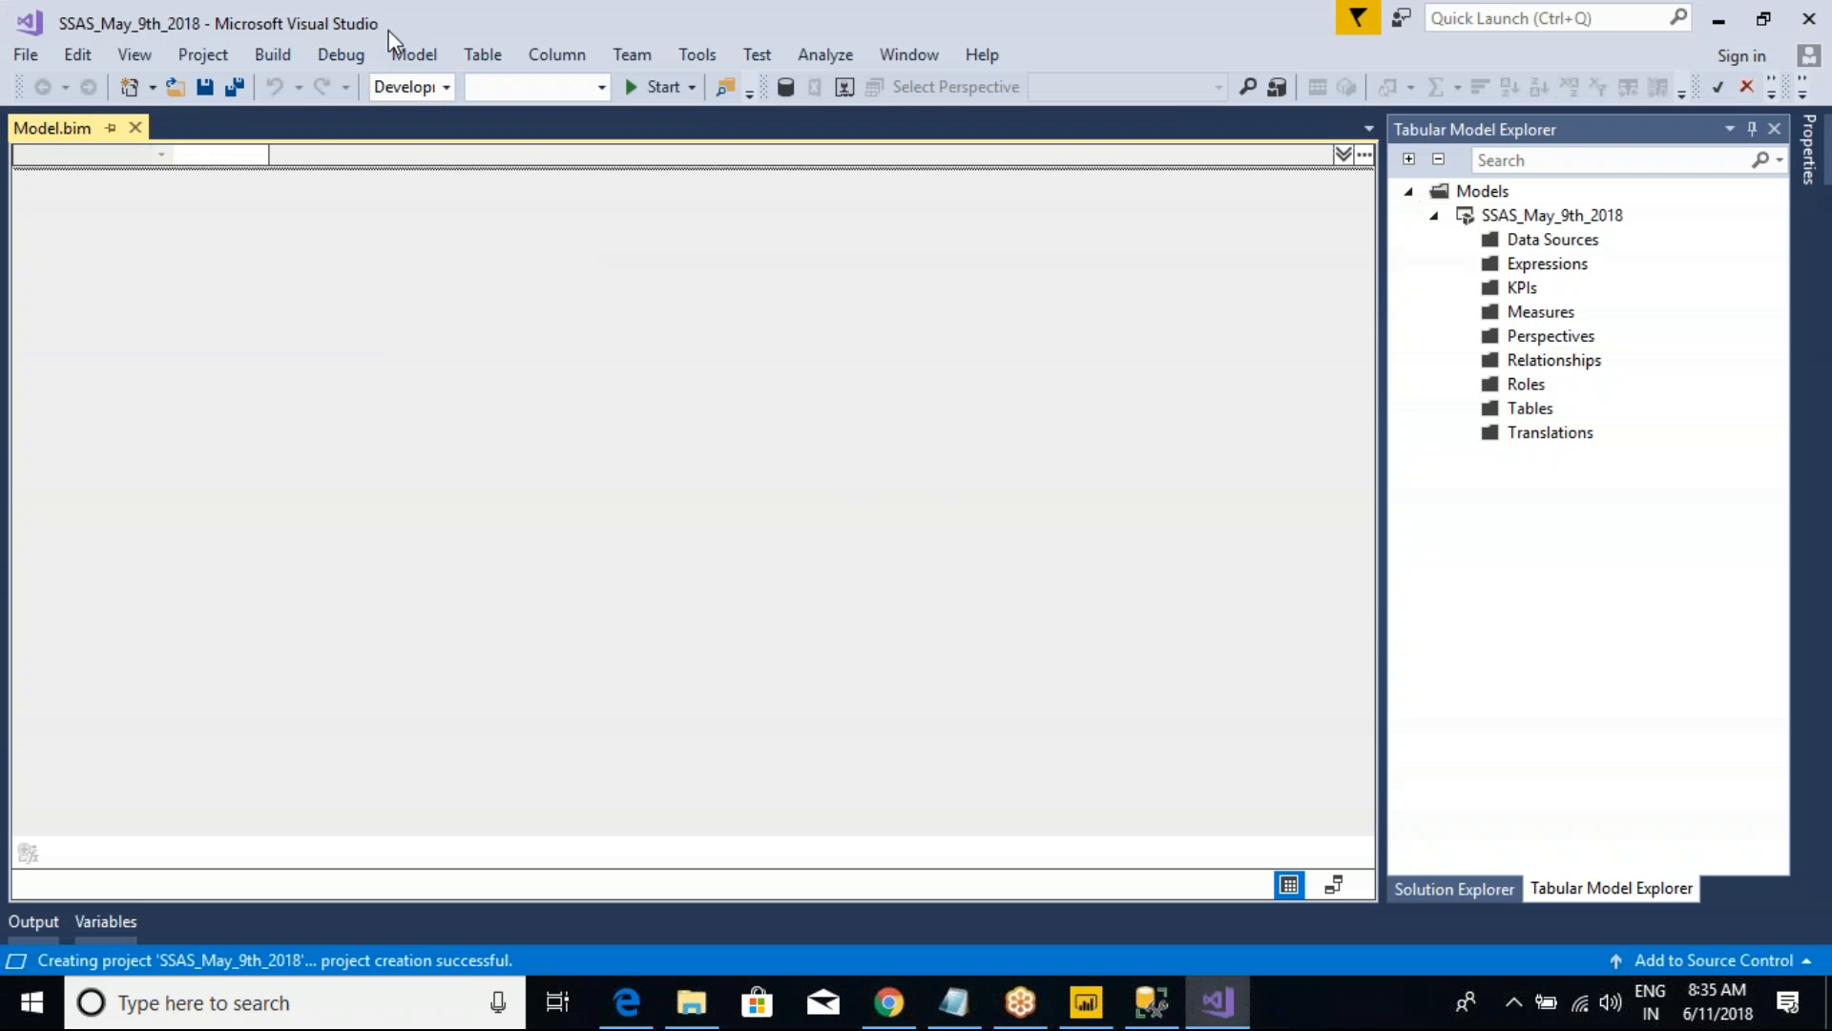
pyautogui.click(1085, 1010)
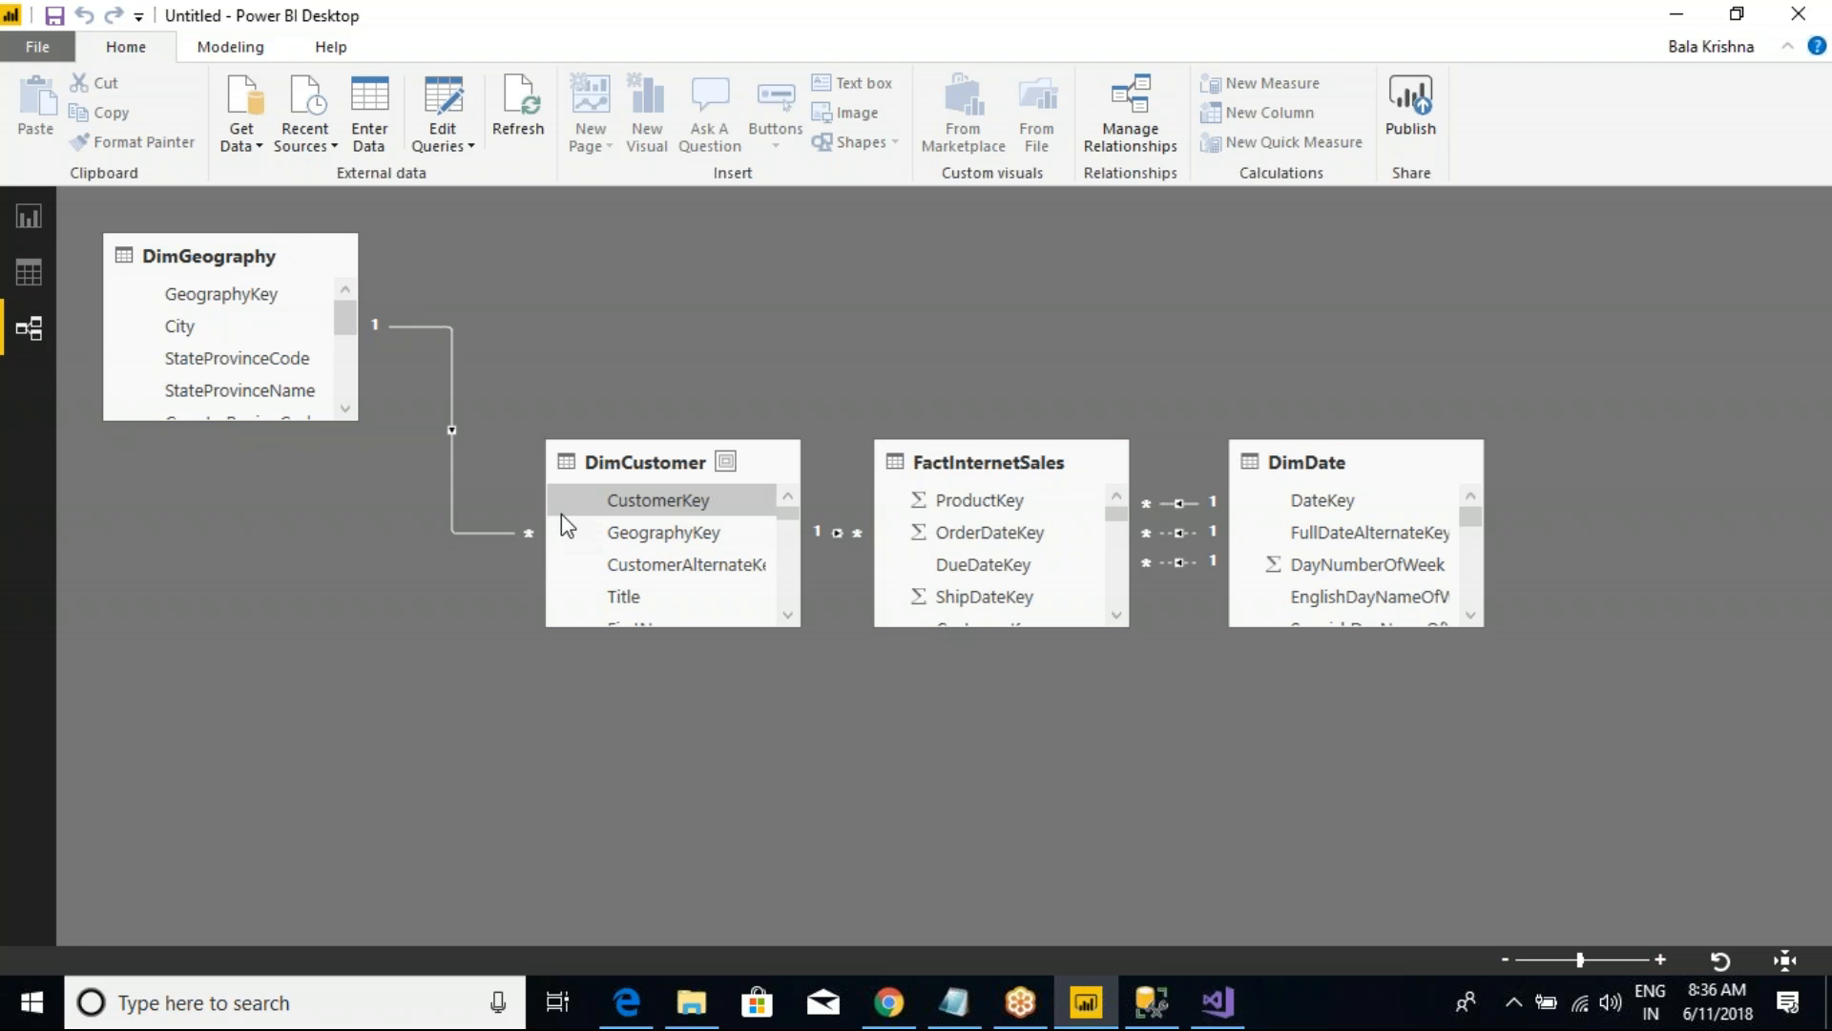
pyautogui.hotkey('alt', 'Tab')
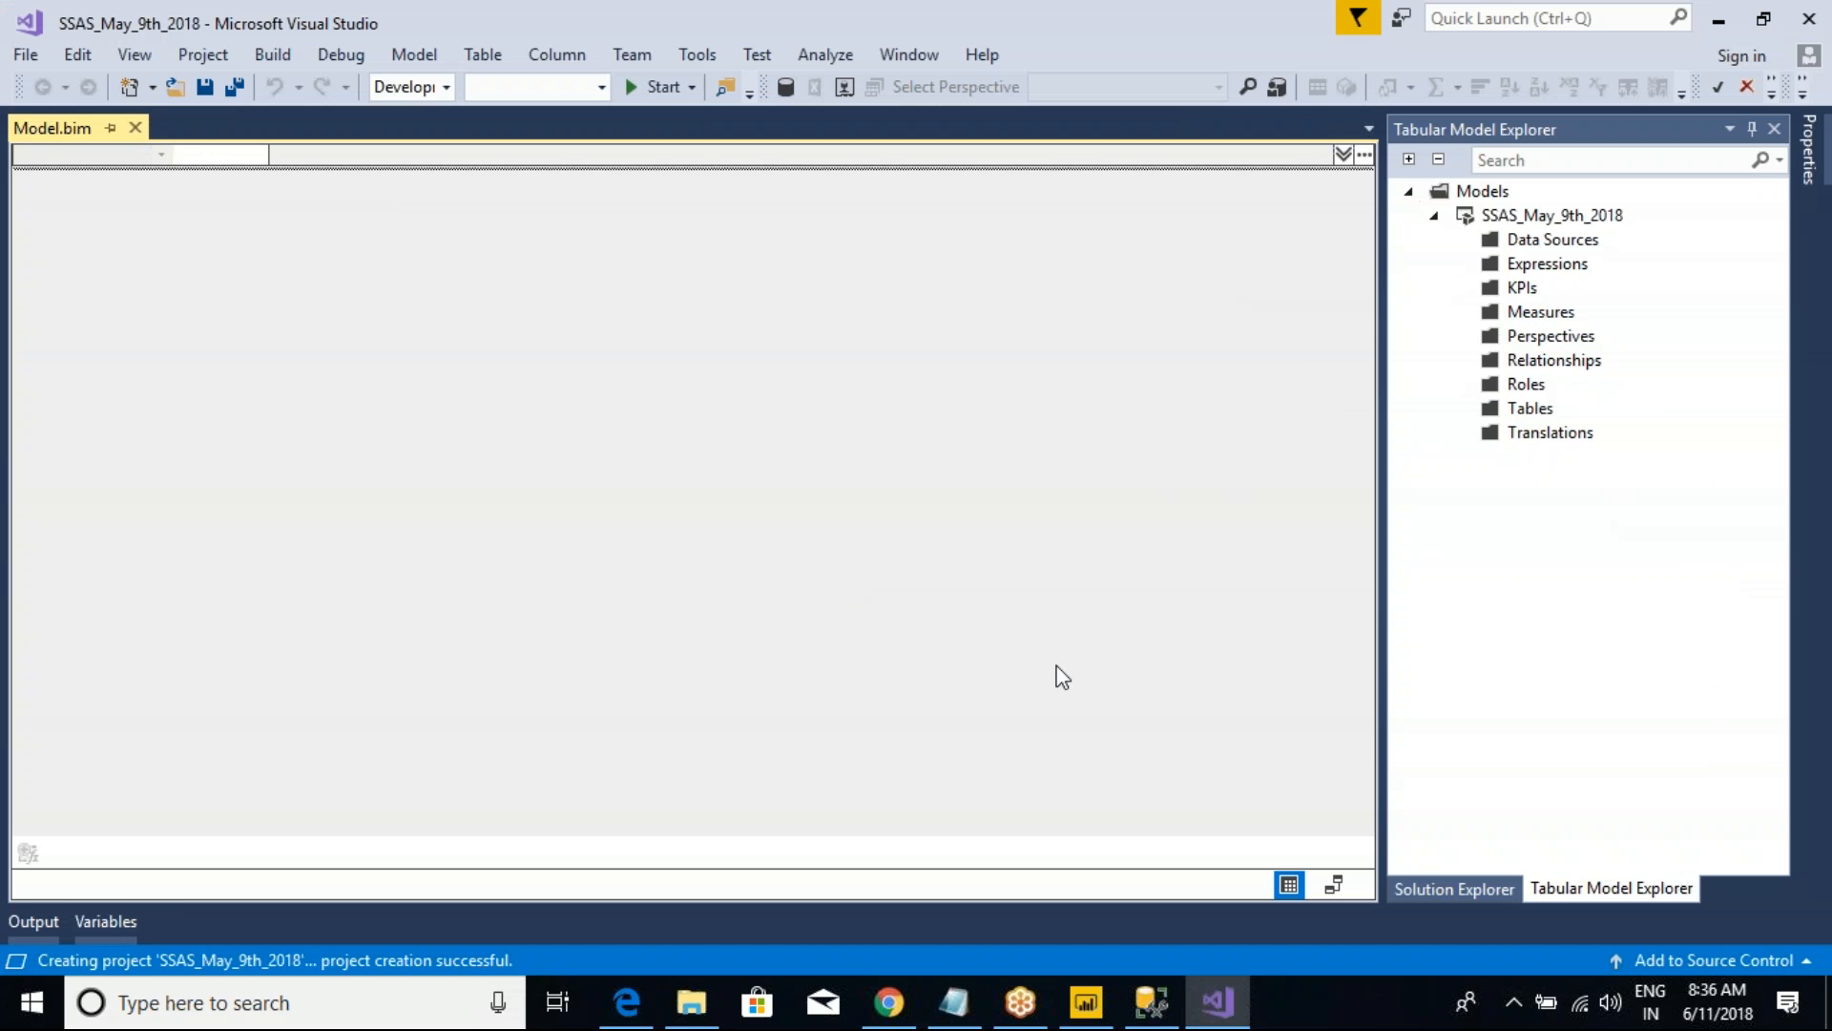
# Step: Select the Data Sources folder, draw red marks leading from it into the empty model area, and clear them
pyautogui.click(1551, 241)
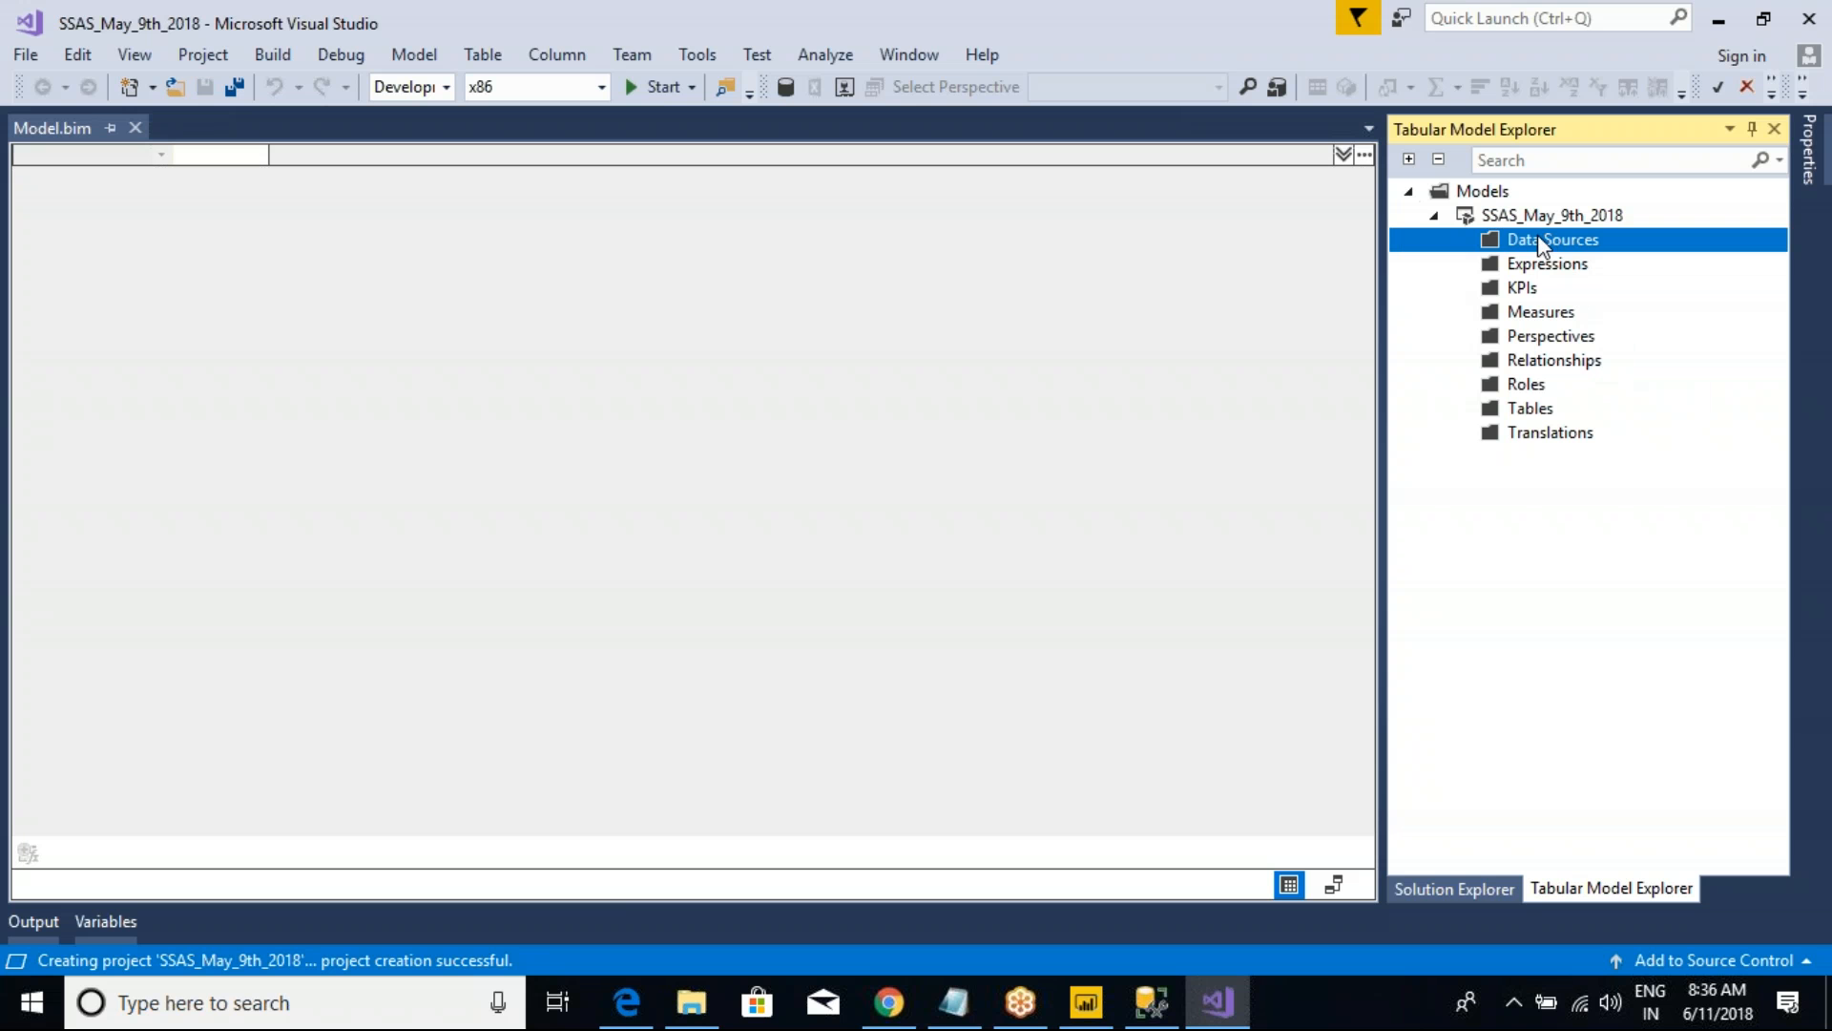
pyautogui.hotkey('ctrl', '2')
pyautogui.moveTo(1520, 240)
pyautogui.mouseDown()
pyautogui.moveTo(1135, 494)
pyautogui.moveTo(1233, 499)
pyautogui.mouseUp()
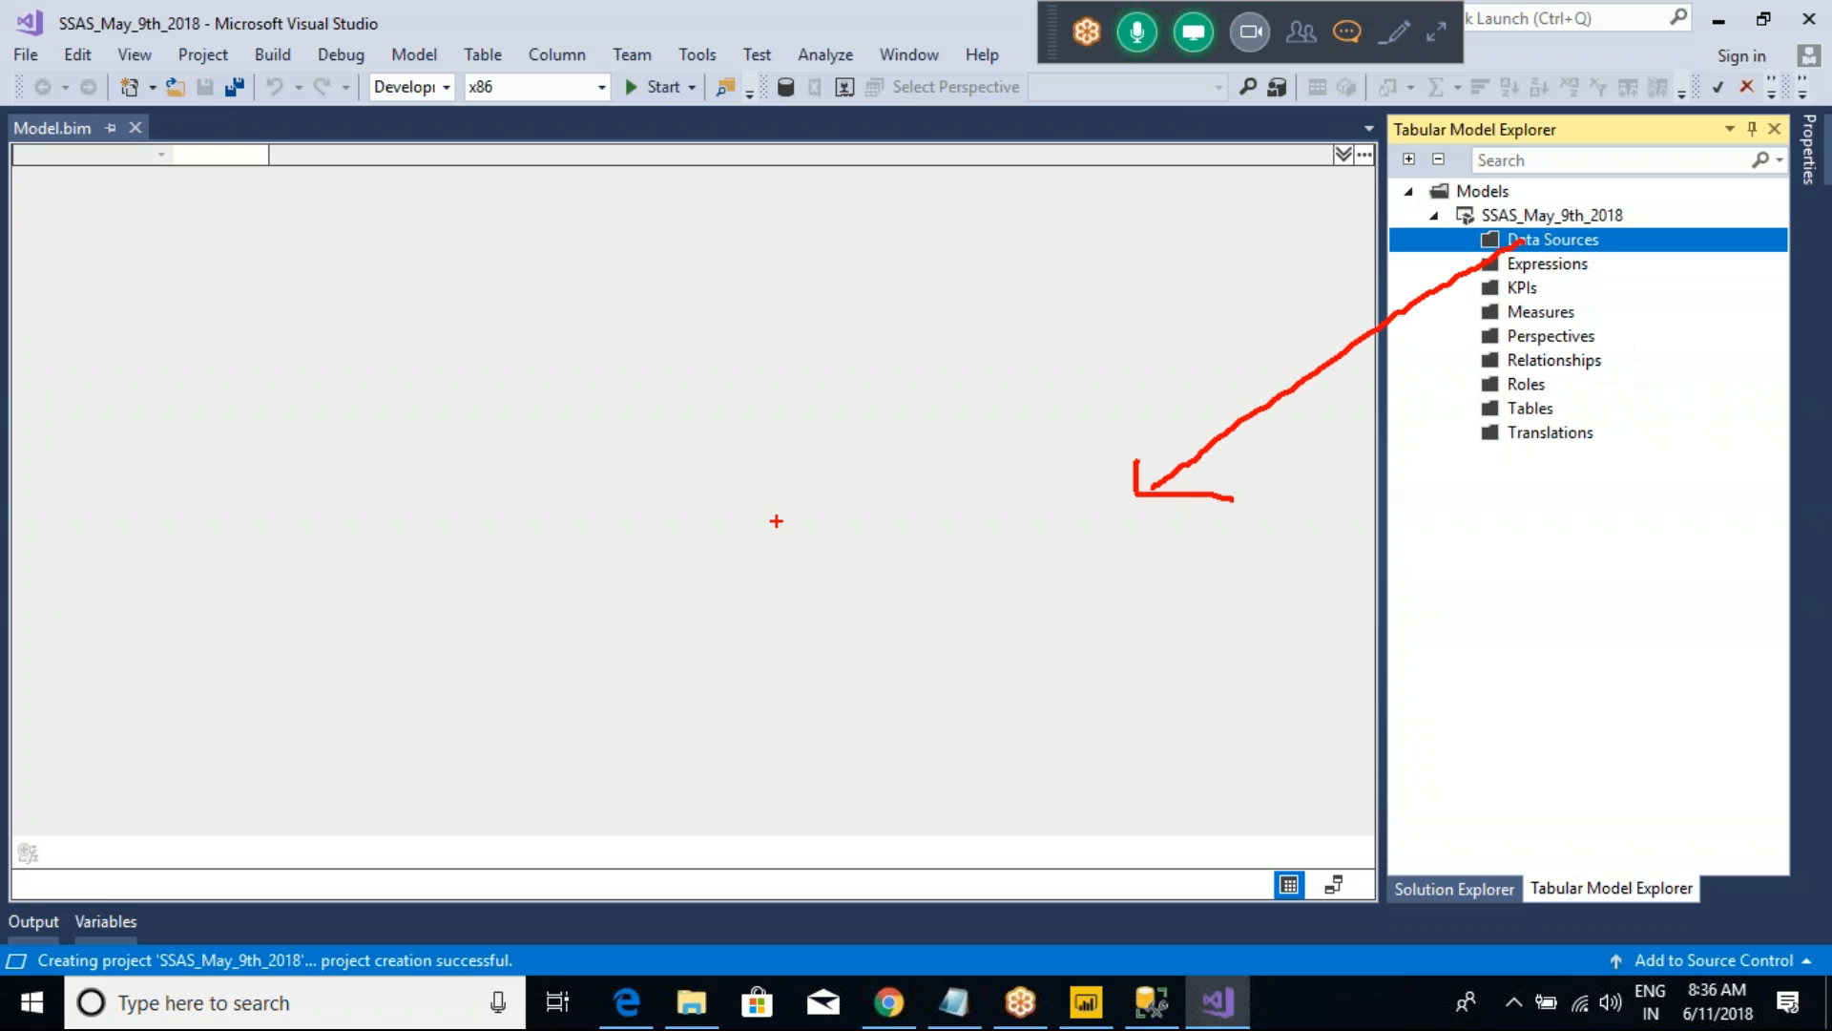
pyautogui.moveTo(761, 483)
pyautogui.mouseDown()
pyautogui.moveTo(759, 524)
pyautogui.moveTo(707, 585)
pyautogui.mouseUp()
pyautogui.moveTo(788, 507); pyautogui.dragTo(854, 551)
pyautogui.press('Escape')
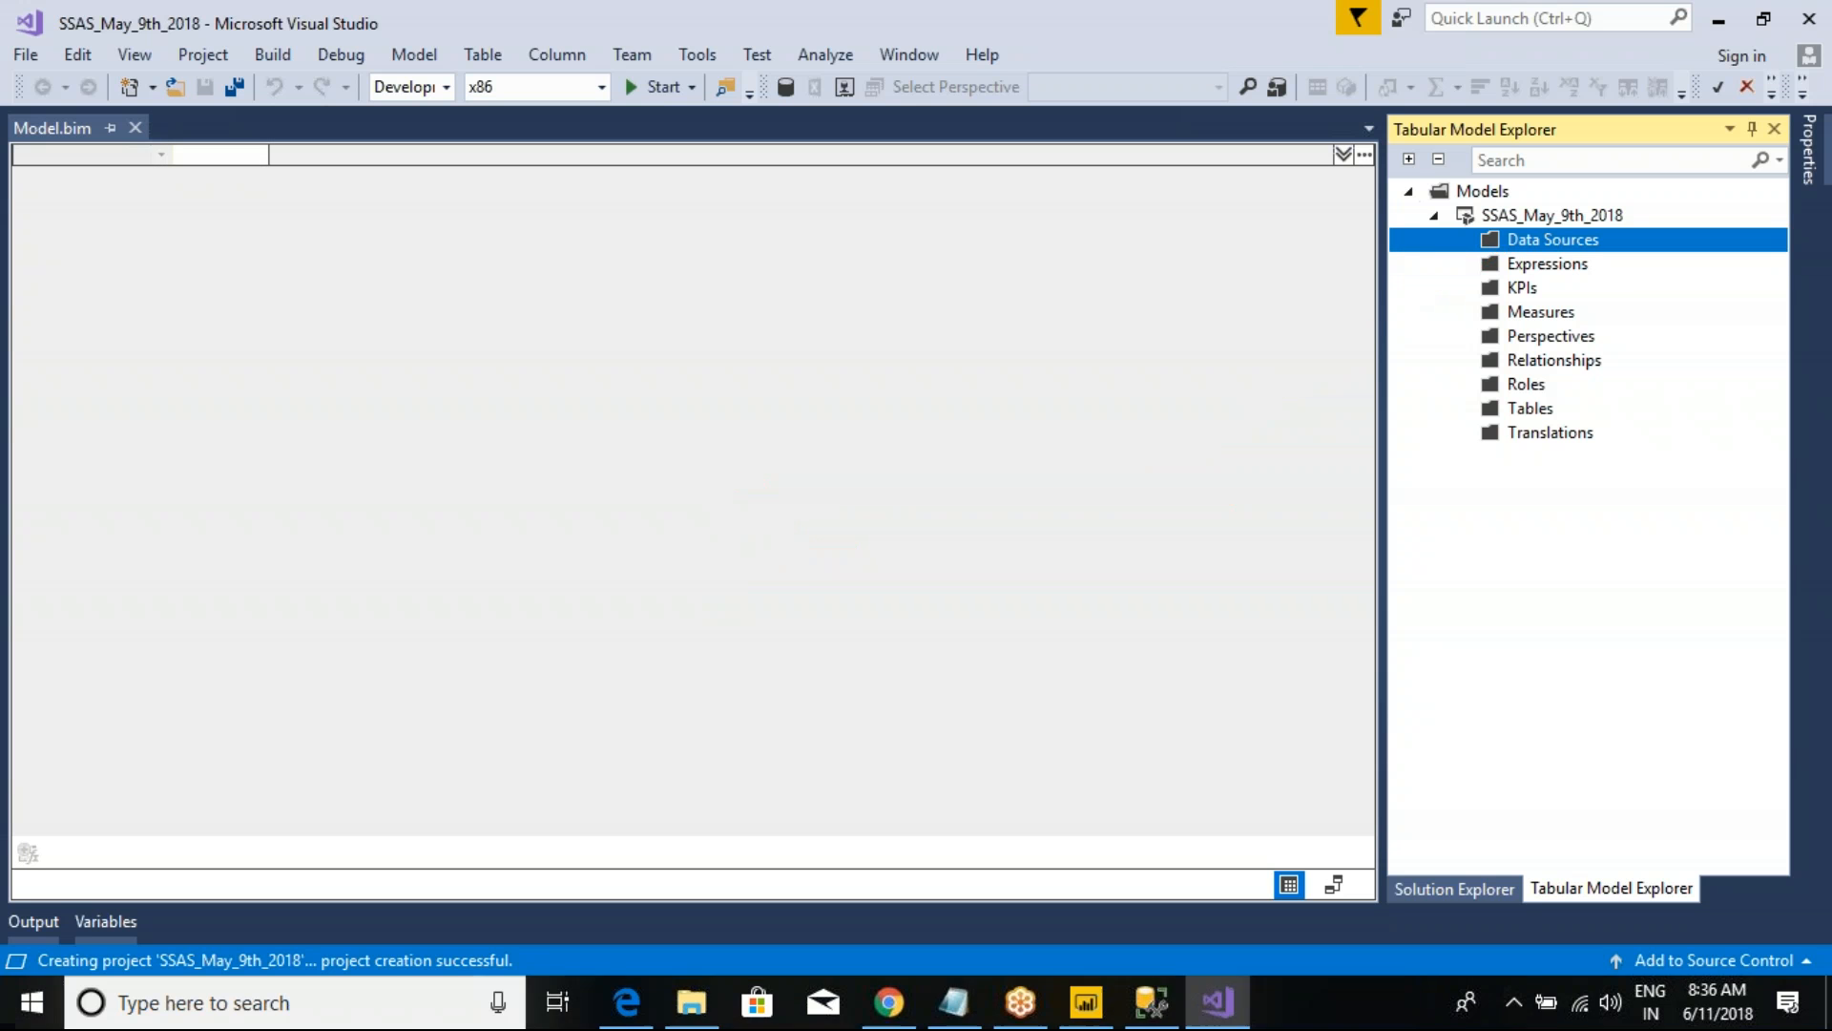
# Step: Draw three red rectangles side by side across the empty model area
pyautogui.hotkey('ctrl', '2')
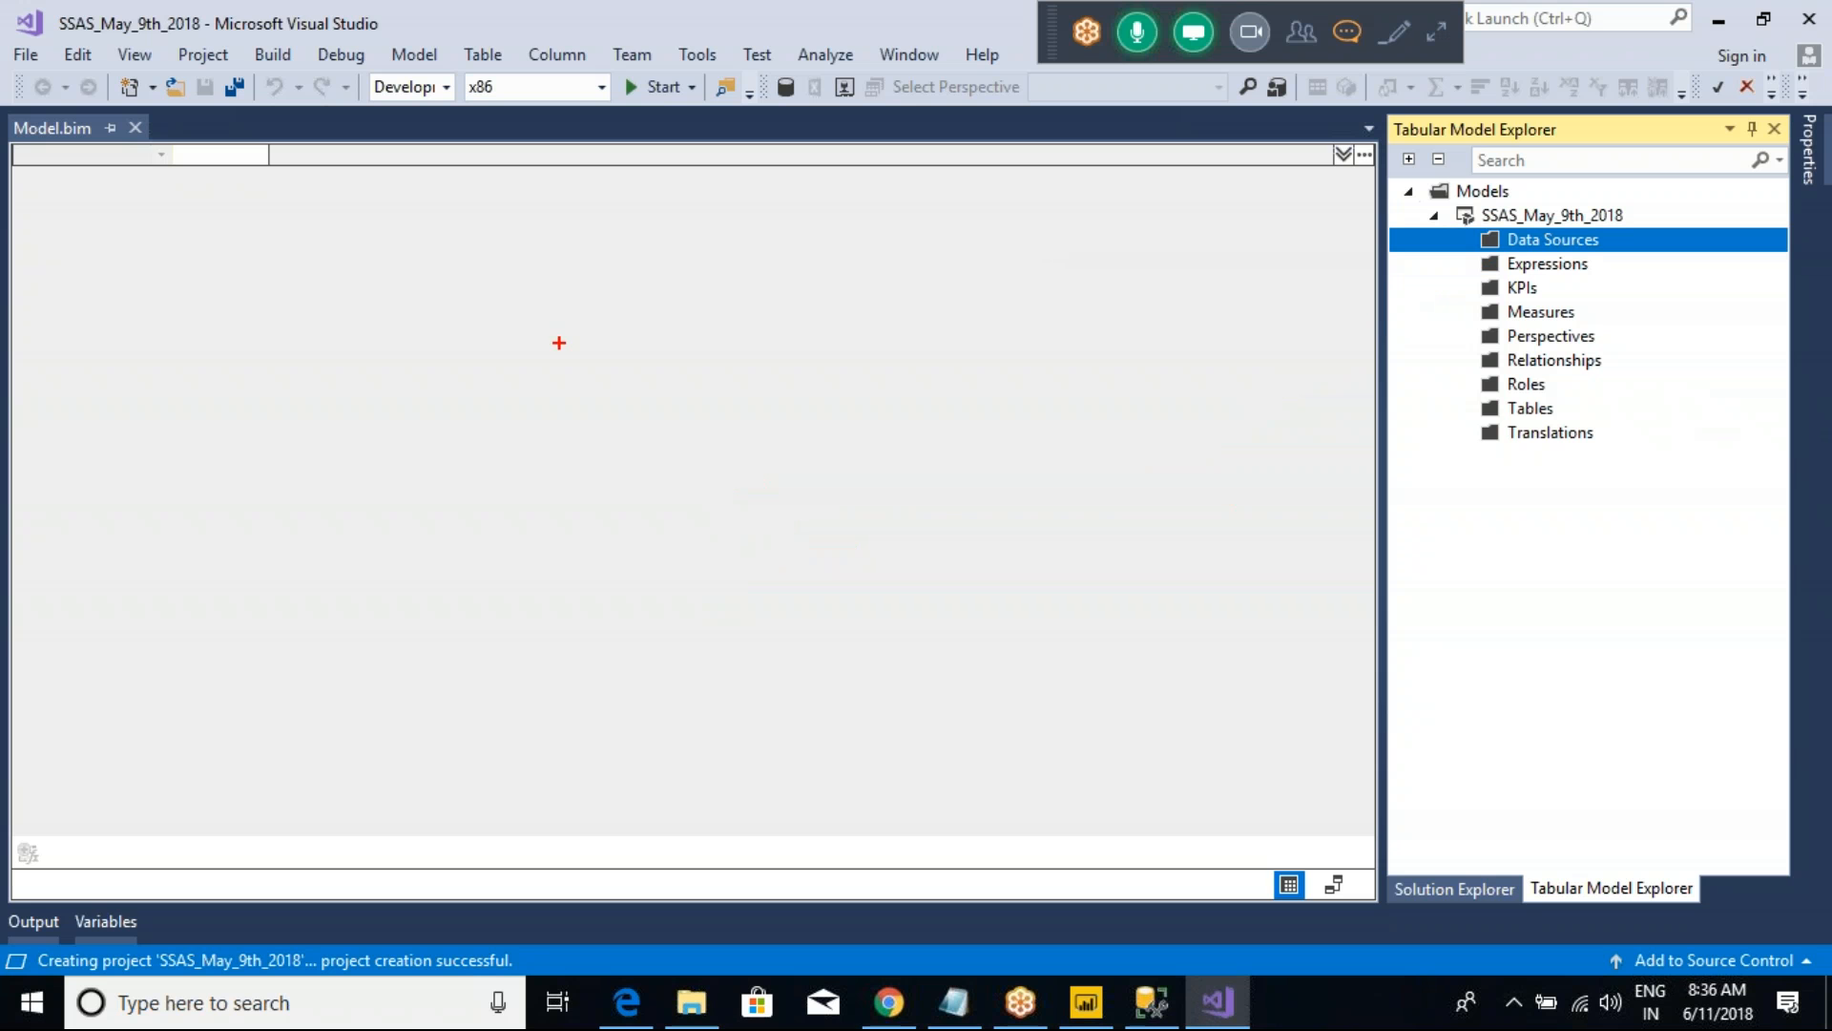
pyautogui.moveTo(265, 327)
pyautogui.mouseDown()
pyautogui.moveTo(389, 517)
pyautogui.moveTo(401, 568)
pyautogui.mouseUp()
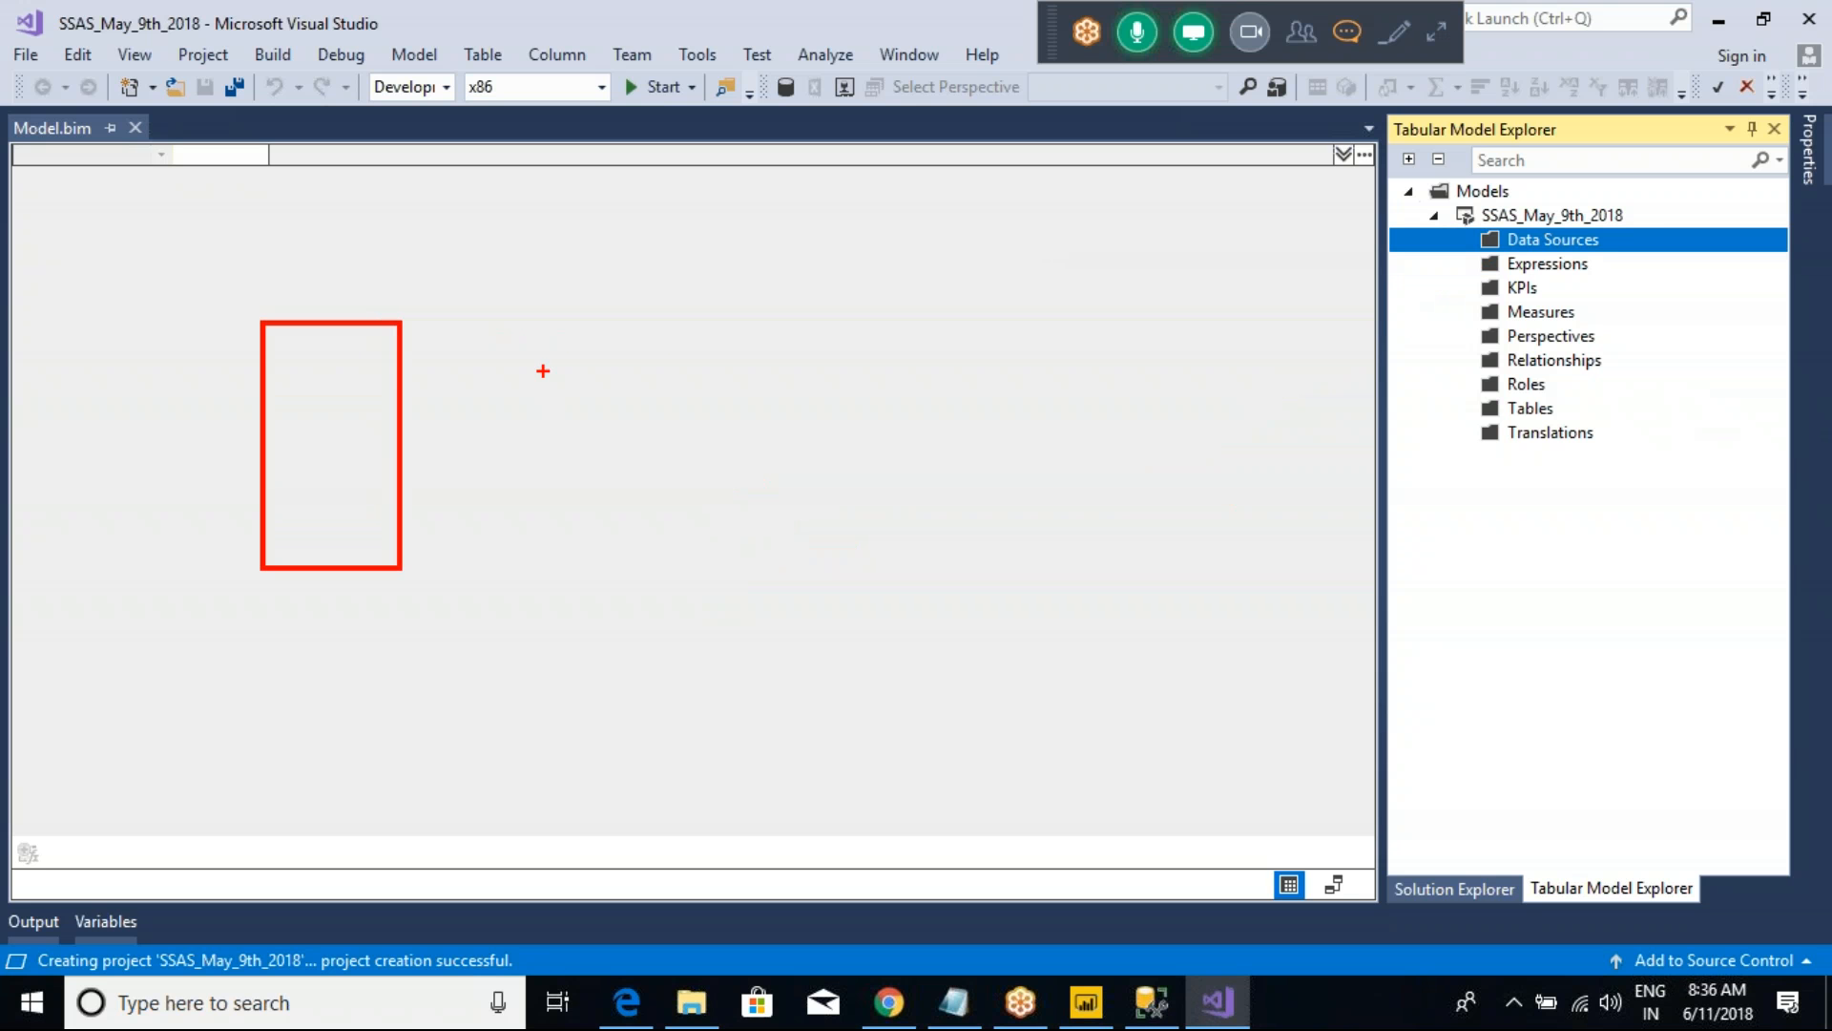
pyautogui.moveTo(510, 324); pyautogui.dragTo(648, 570)
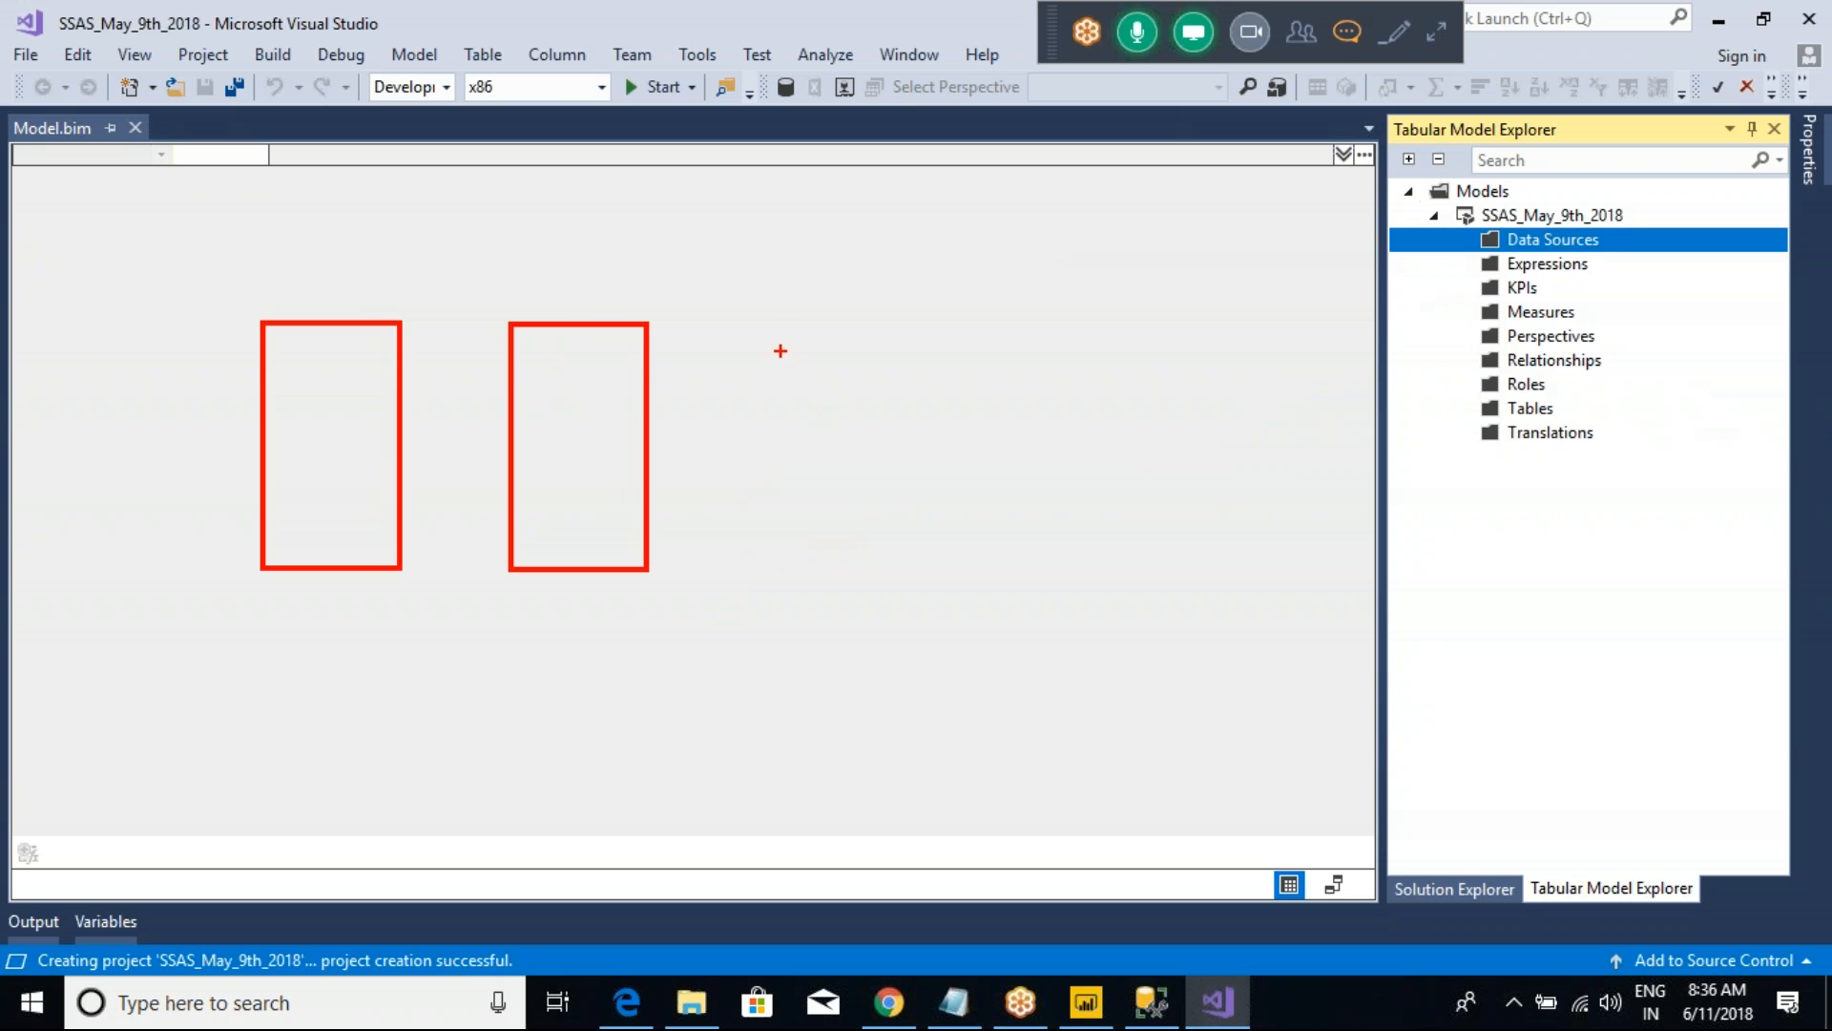
pyautogui.moveTo(774, 326)
pyautogui.mouseDown()
pyautogui.moveTo(913, 592)
pyautogui.moveTo(924, 569)
pyautogui.mouseUp()
# Step: Label the three boxes SQL, SSA and PBI and connect them in sequence with red arrows
pyautogui.moveTo(281, 276)
pyautogui.mouseDown()
pyautogui.moveTo(283, 313)
pyautogui.moveTo(335, 318)
pyautogui.mouseUp()
pyautogui.moveTo(347, 259)
pyautogui.mouseDown()
pyautogui.moveTo(351, 292)
pyautogui.moveTo(401, 295)
pyautogui.mouseUp()
pyautogui.moveTo(350, 416)
pyautogui.mouseDown()
pyautogui.moveTo(547, 445)
pyautogui.moveTo(592, 421)
pyautogui.moveTo(590, 454)
pyautogui.moveTo(637, 445)
pyautogui.mouseUp()
pyautogui.moveTo(607, 437); pyautogui.dragTo(654, 436)
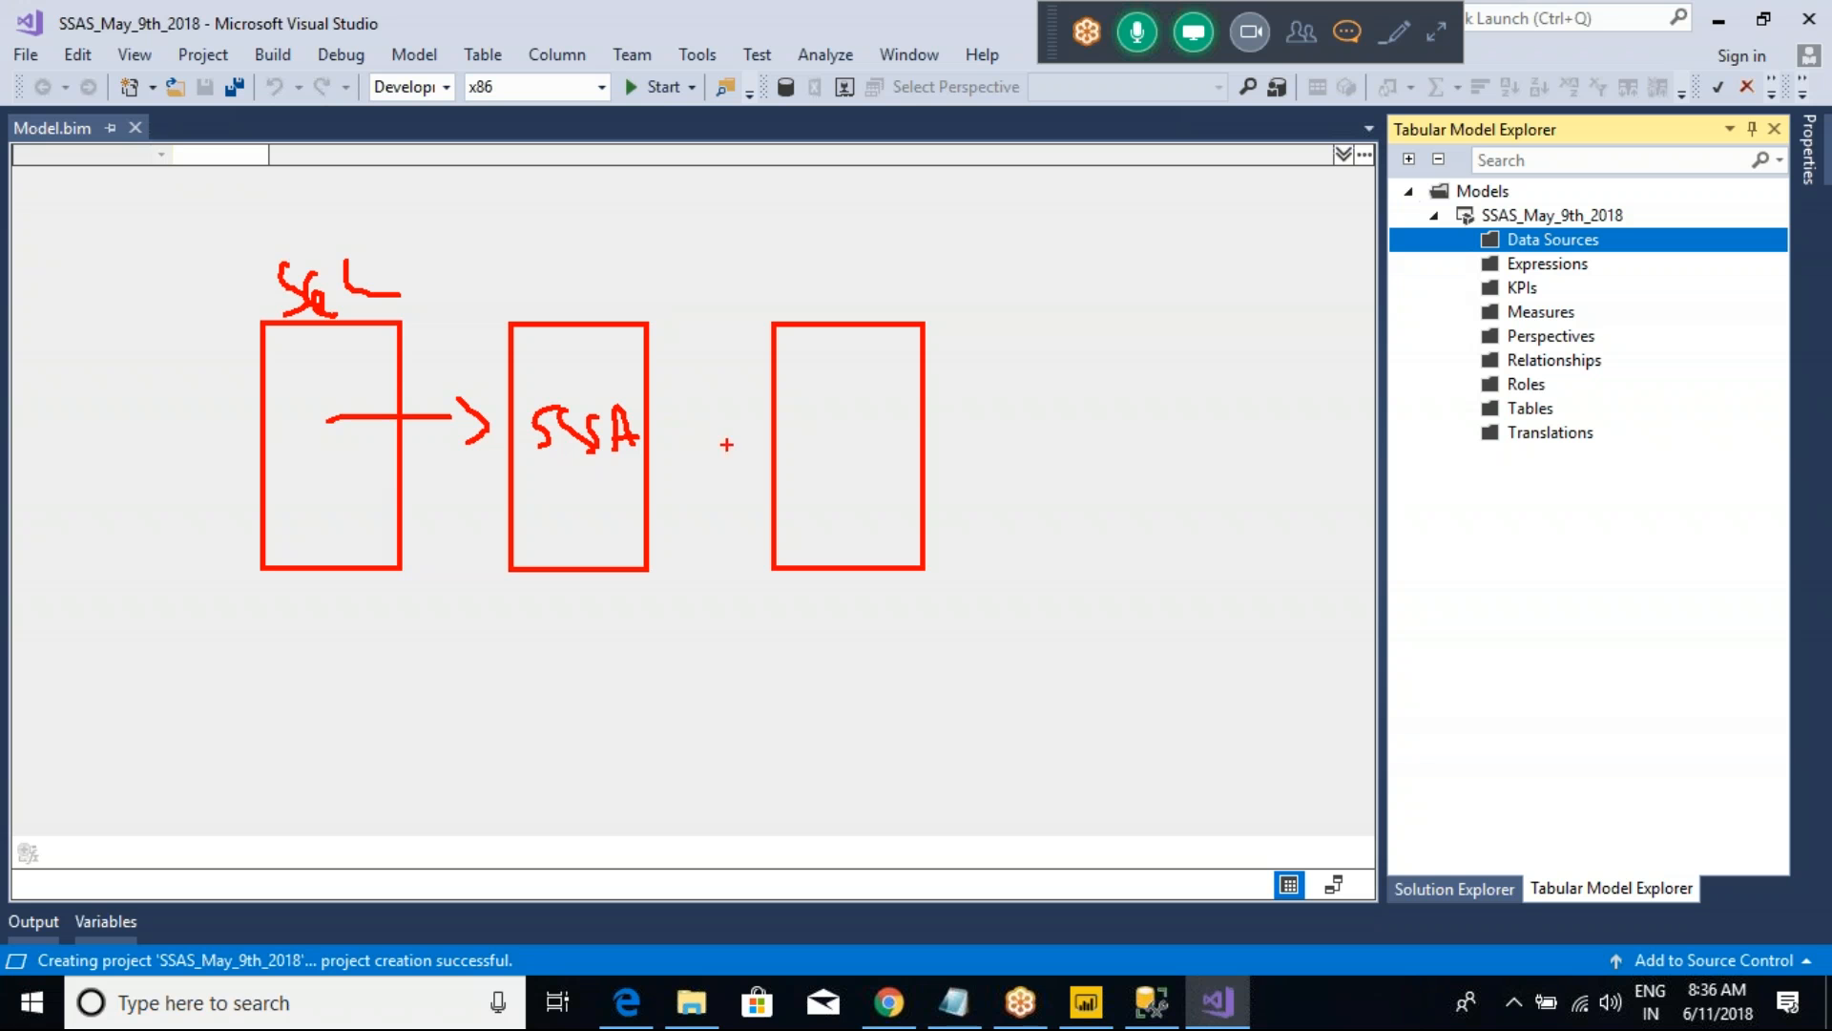
pyautogui.moveTo(815, 404)
pyautogui.mouseDown()
pyautogui.moveTo(876, 427)
pyautogui.moveTo(847, 450)
pyautogui.moveTo(861, 483)
pyautogui.mouseUp()
pyautogui.moveTo(671, 434)
pyautogui.mouseDown()
pyautogui.moveTo(801, 431)
pyautogui.moveTo(804, 464)
pyautogui.mouseUp()
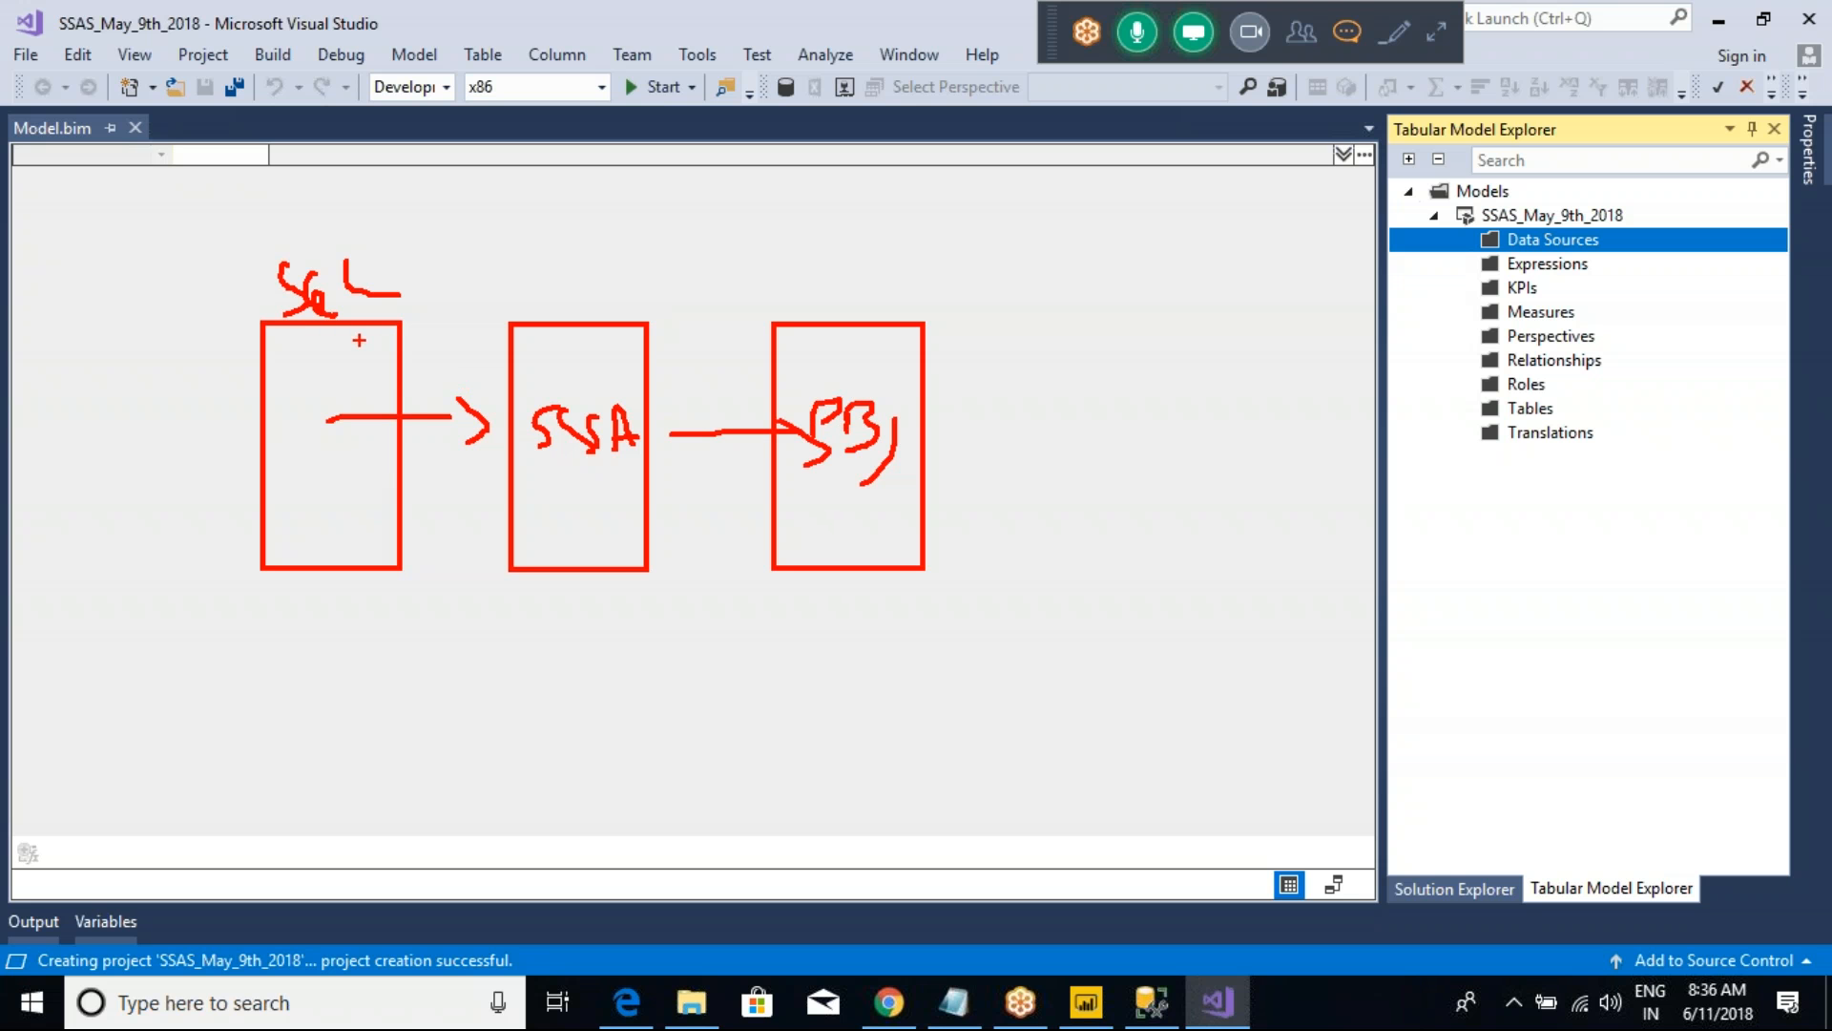
# Step: Draw a curved arrow from the SQL box to PBI, circle PBI, add an arrow beneath from SQL towards SSA, and clear the sketch
pyautogui.moveTo(359, 340)
pyautogui.mouseDown()
pyautogui.moveTo(379, 250)
pyautogui.moveTo(553, 194)
pyautogui.moveTo(757, 230)
pyautogui.moveTo(823, 312)
pyautogui.moveTo(779, 320)
pyautogui.moveTo(873, 413)
pyautogui.mouseUp()
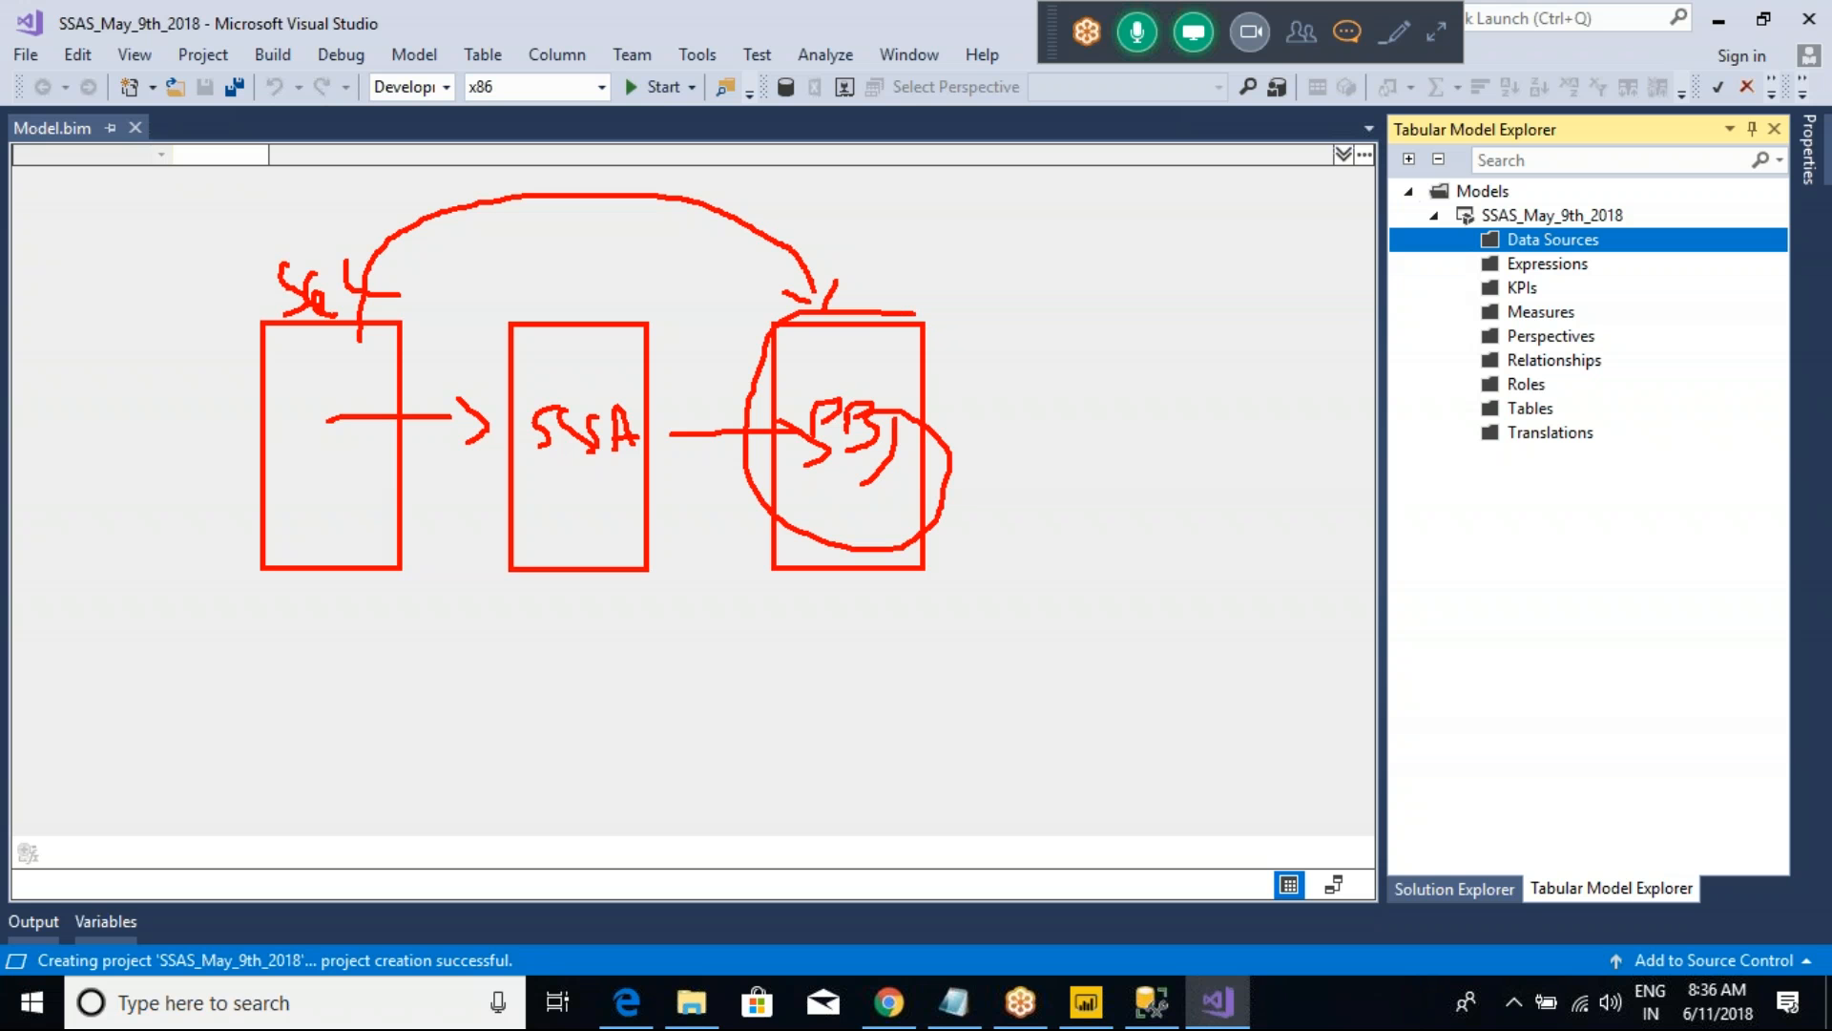
pyautogui.moveTo(945, 246); pyautogui.dragTo(943, 313)
pyautogui.moveTo(960, 313); pyautogui.dragTo(972, 305)
pyautogui.moveTo(320, 554)
pyautogui.mouseDown()
pyautogui.moveTo(452, 668)
pyautogui.moveTo(609, 621)
pyautogui.mouseUp()
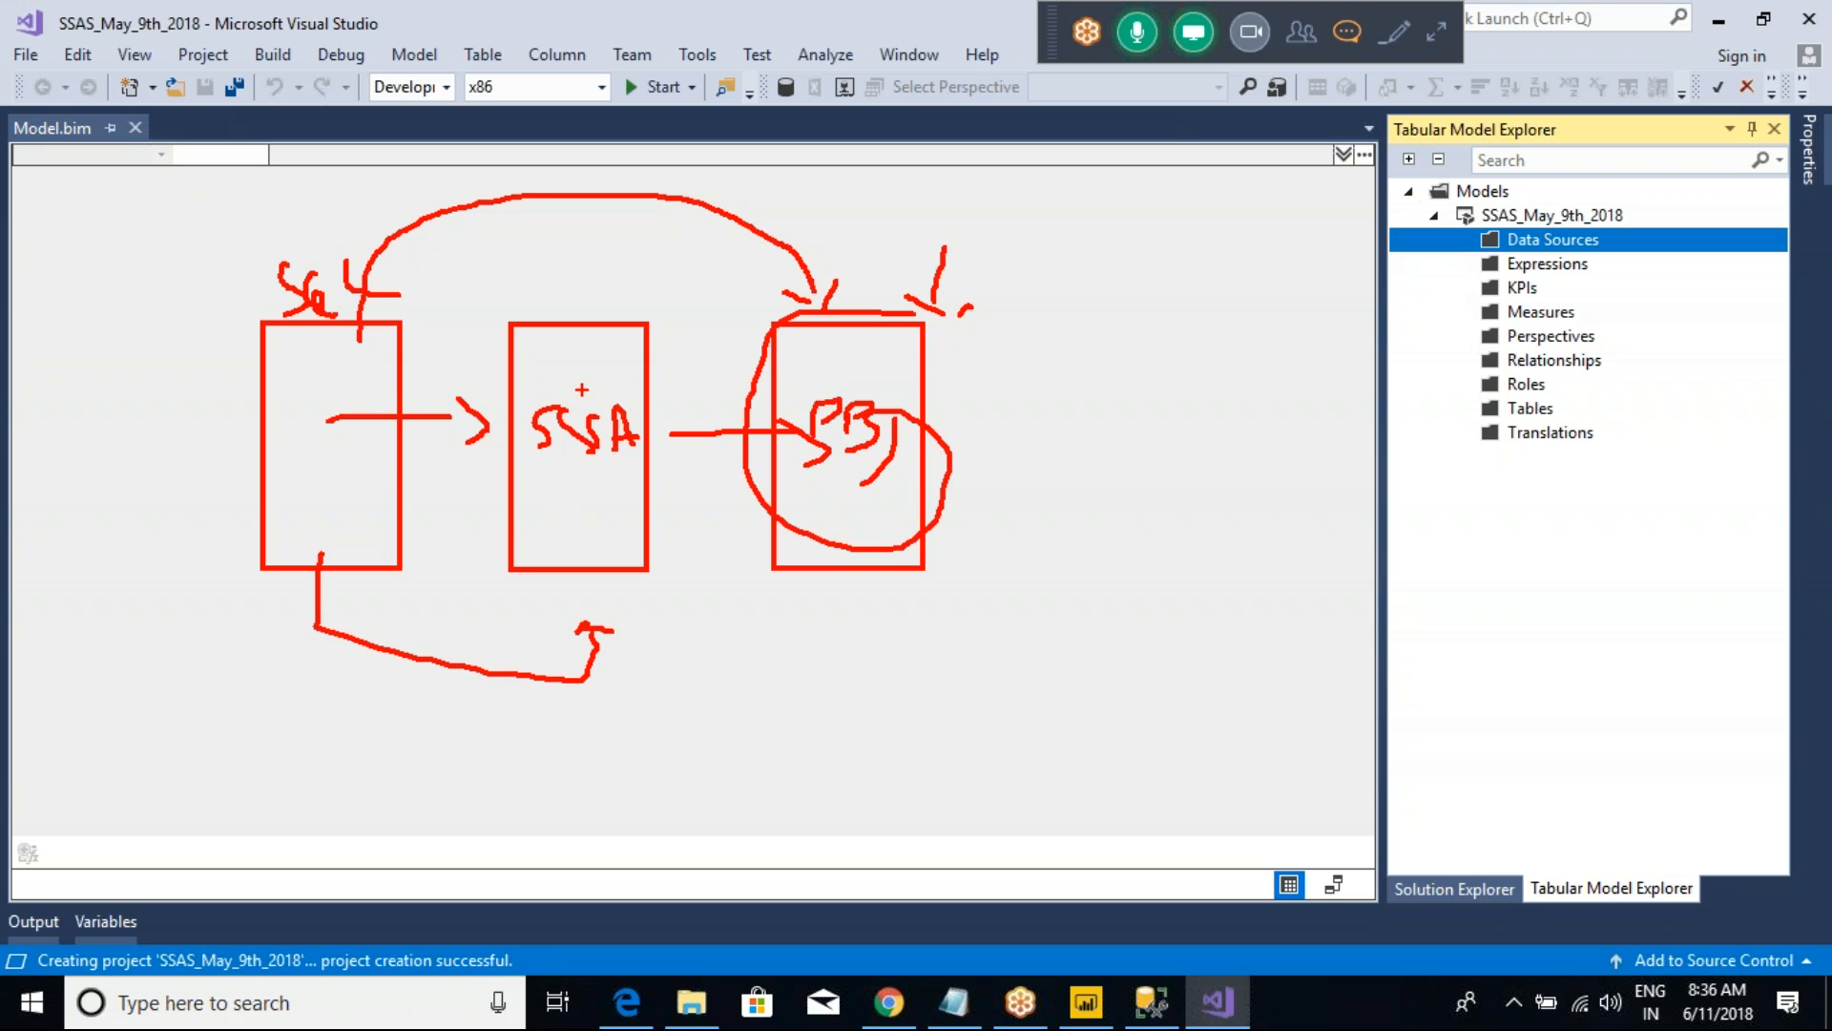
pyautogui.moveTo(596, 374)
pyautogui.mouseDown()
pyautogui.moveTo(555, 526)
pyautogui.moveTo(631, 439)
pyautogui.mouseUp()
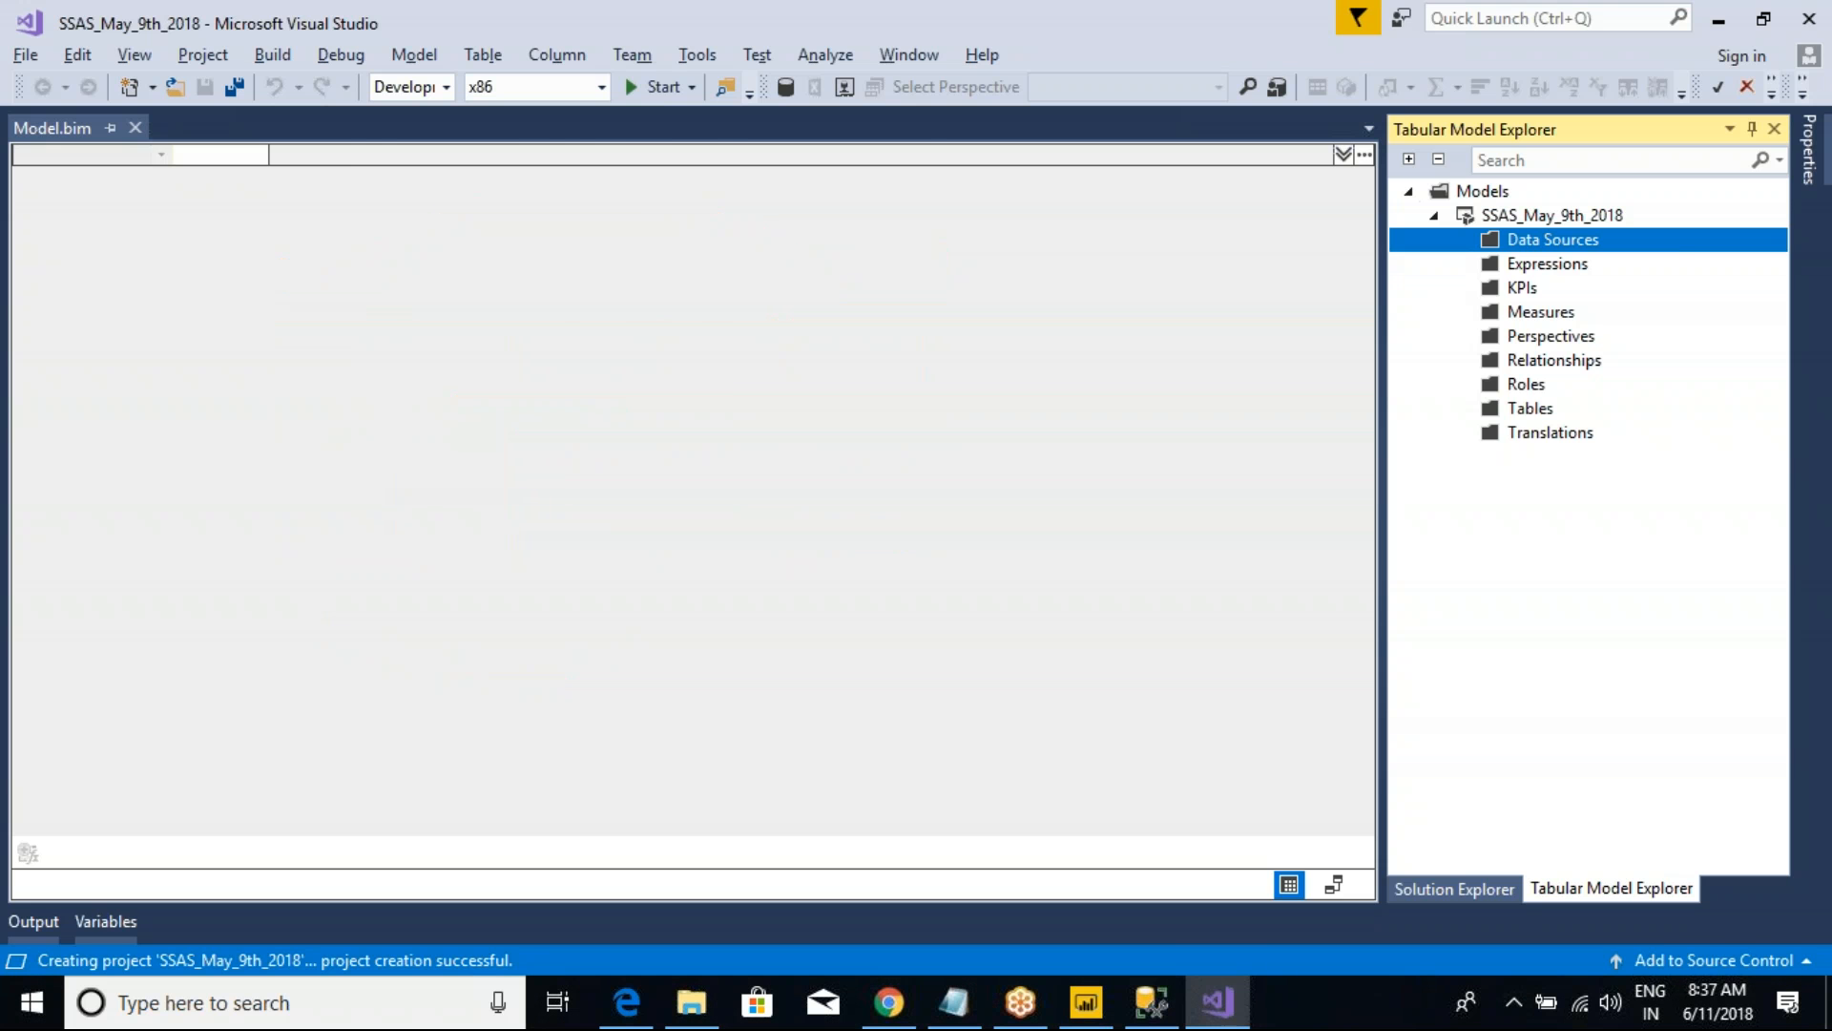
pyautogui.hotkey('alt', 'Tab')
pyautogui.hotkey('alt', 'Tab')
pyautogui.hotkey('alt', 'Tab')
pyautogui.hotkey('alt', 'Tab')
pyautogui.hotkey('alt', 'Tab')
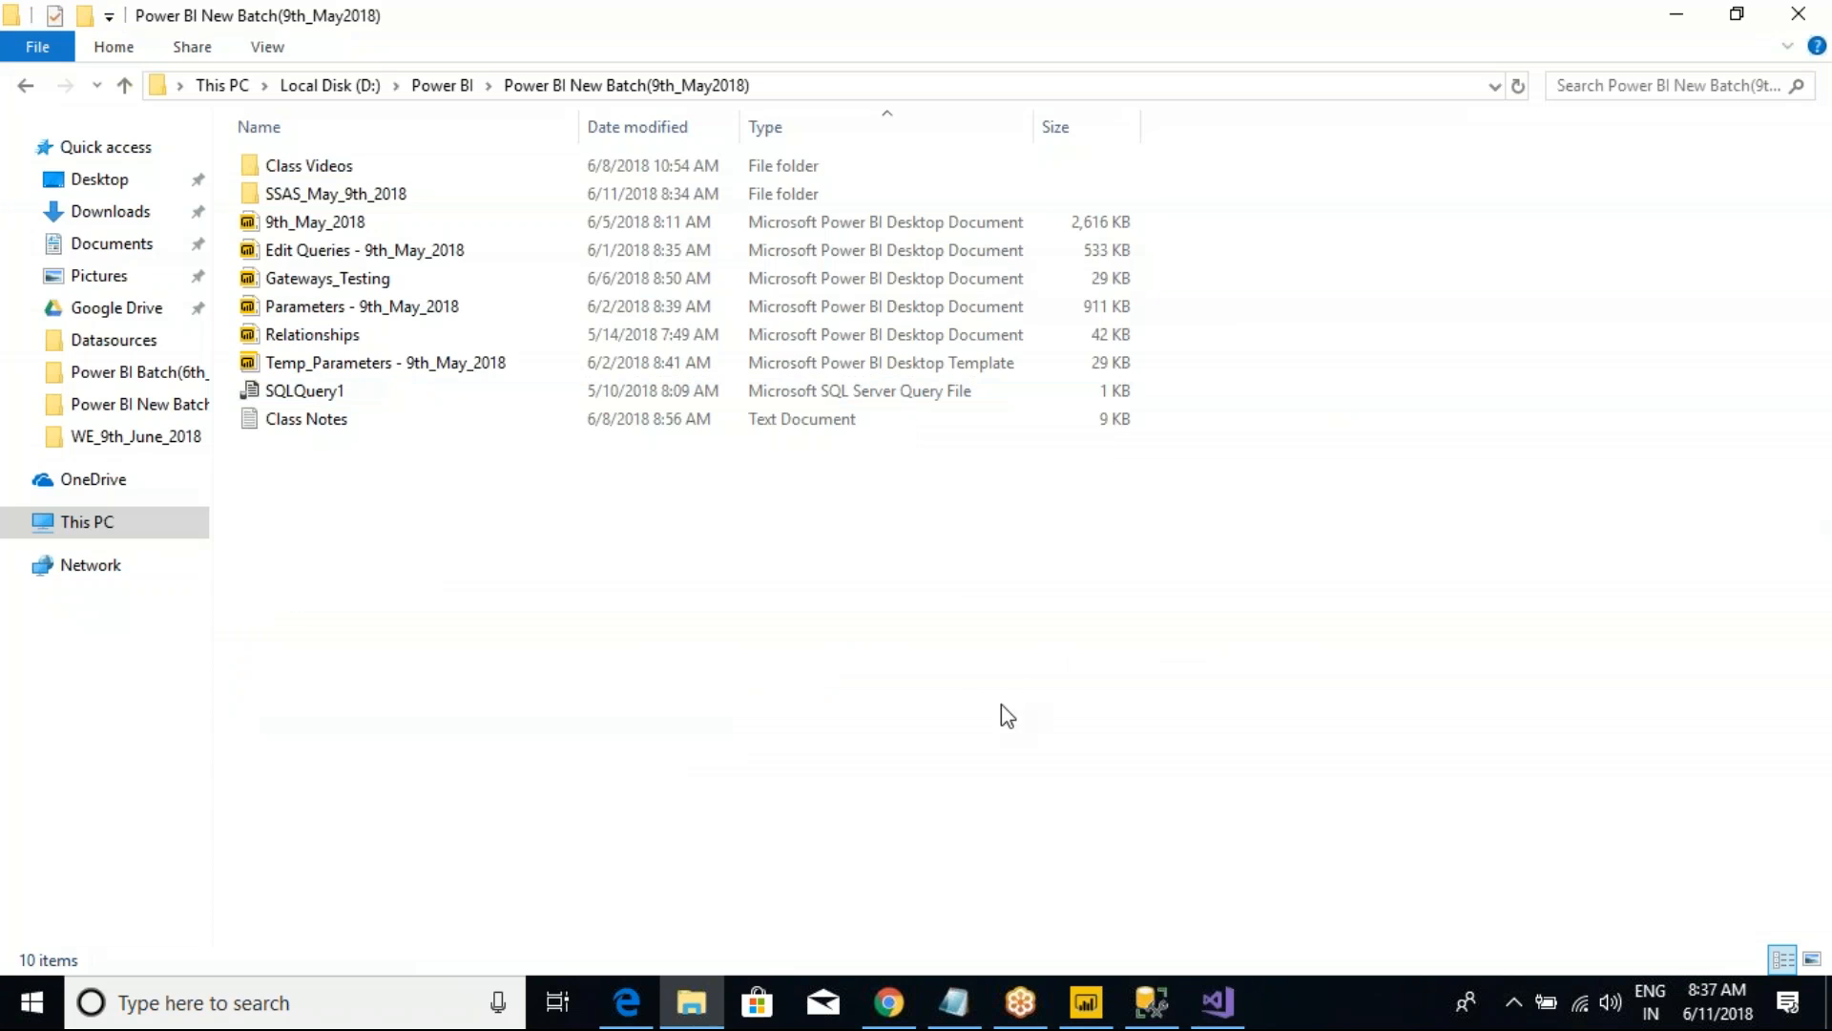
pyautogui.hotkey('alt', 'Tab')
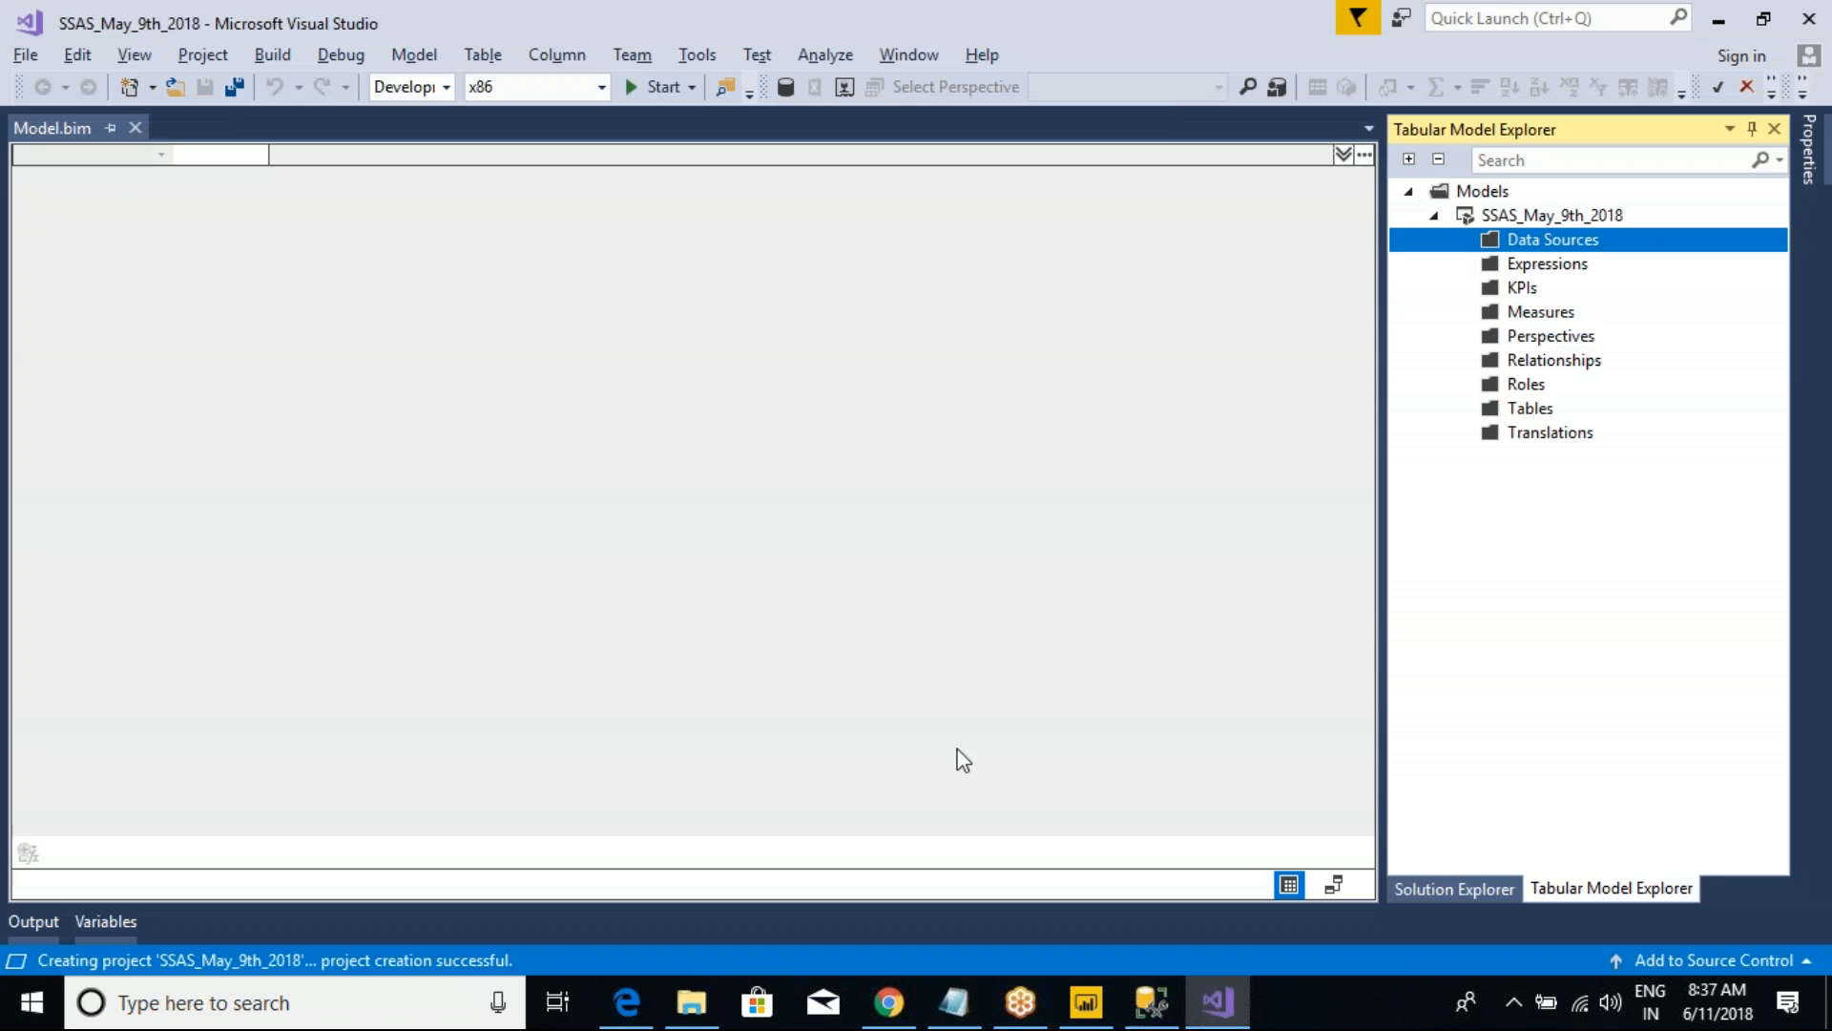
# Step: Start an import from a data source for the Data Sources folder and move the Get Data dialog clear of the model explorer
pyautogui.rightClick(1575, 242)
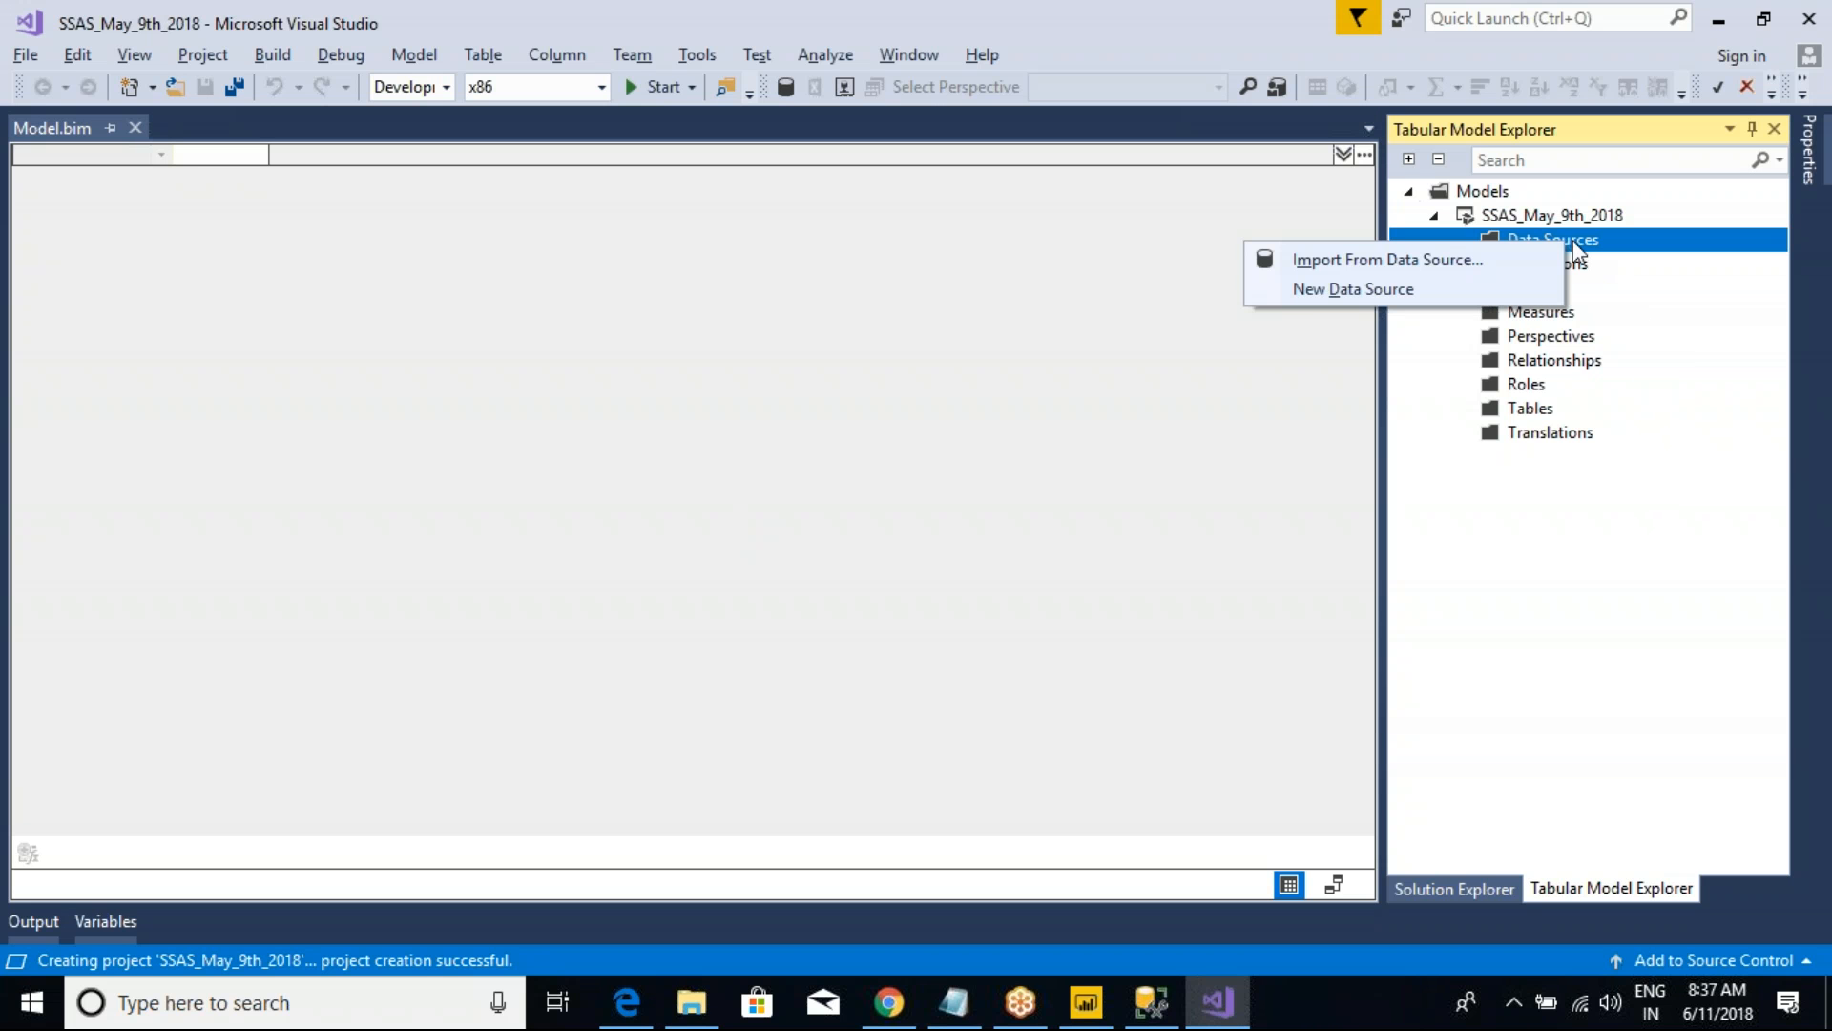
pyautogui.click(1353, 263)
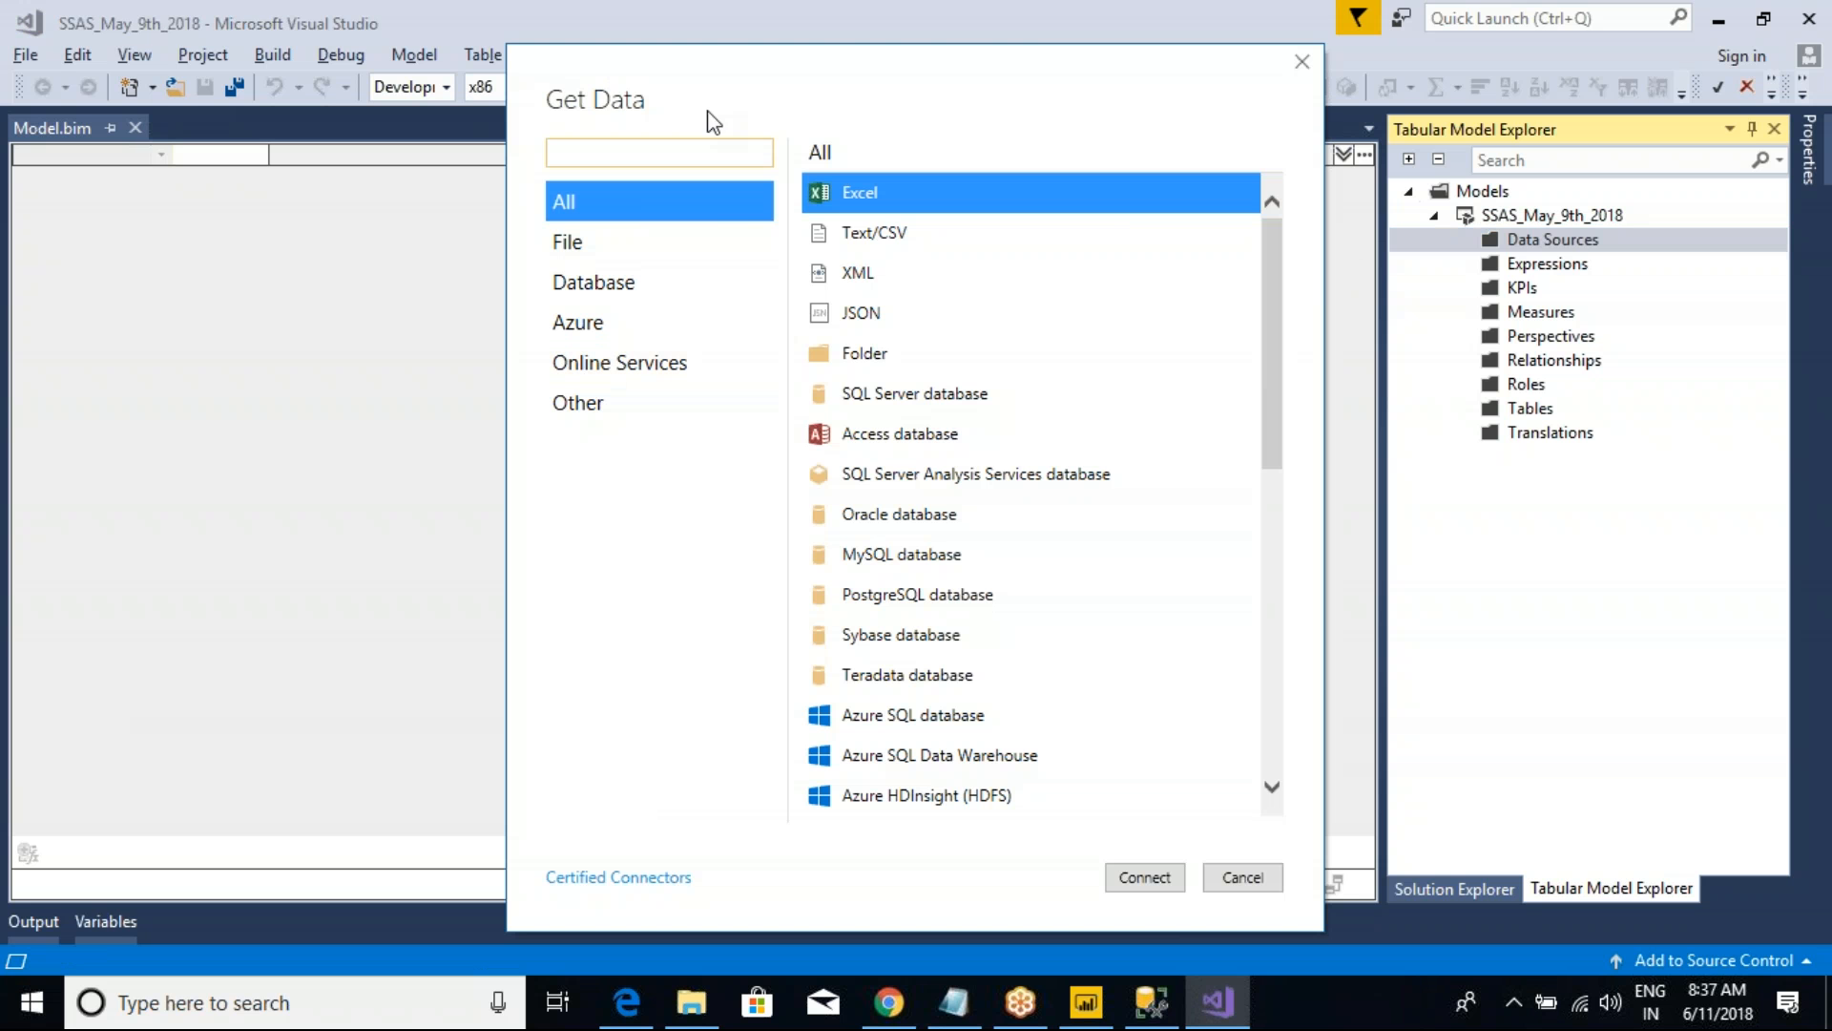
pyautogui.moveTo(747, 67); pyautogui.dragTo(483, 151)
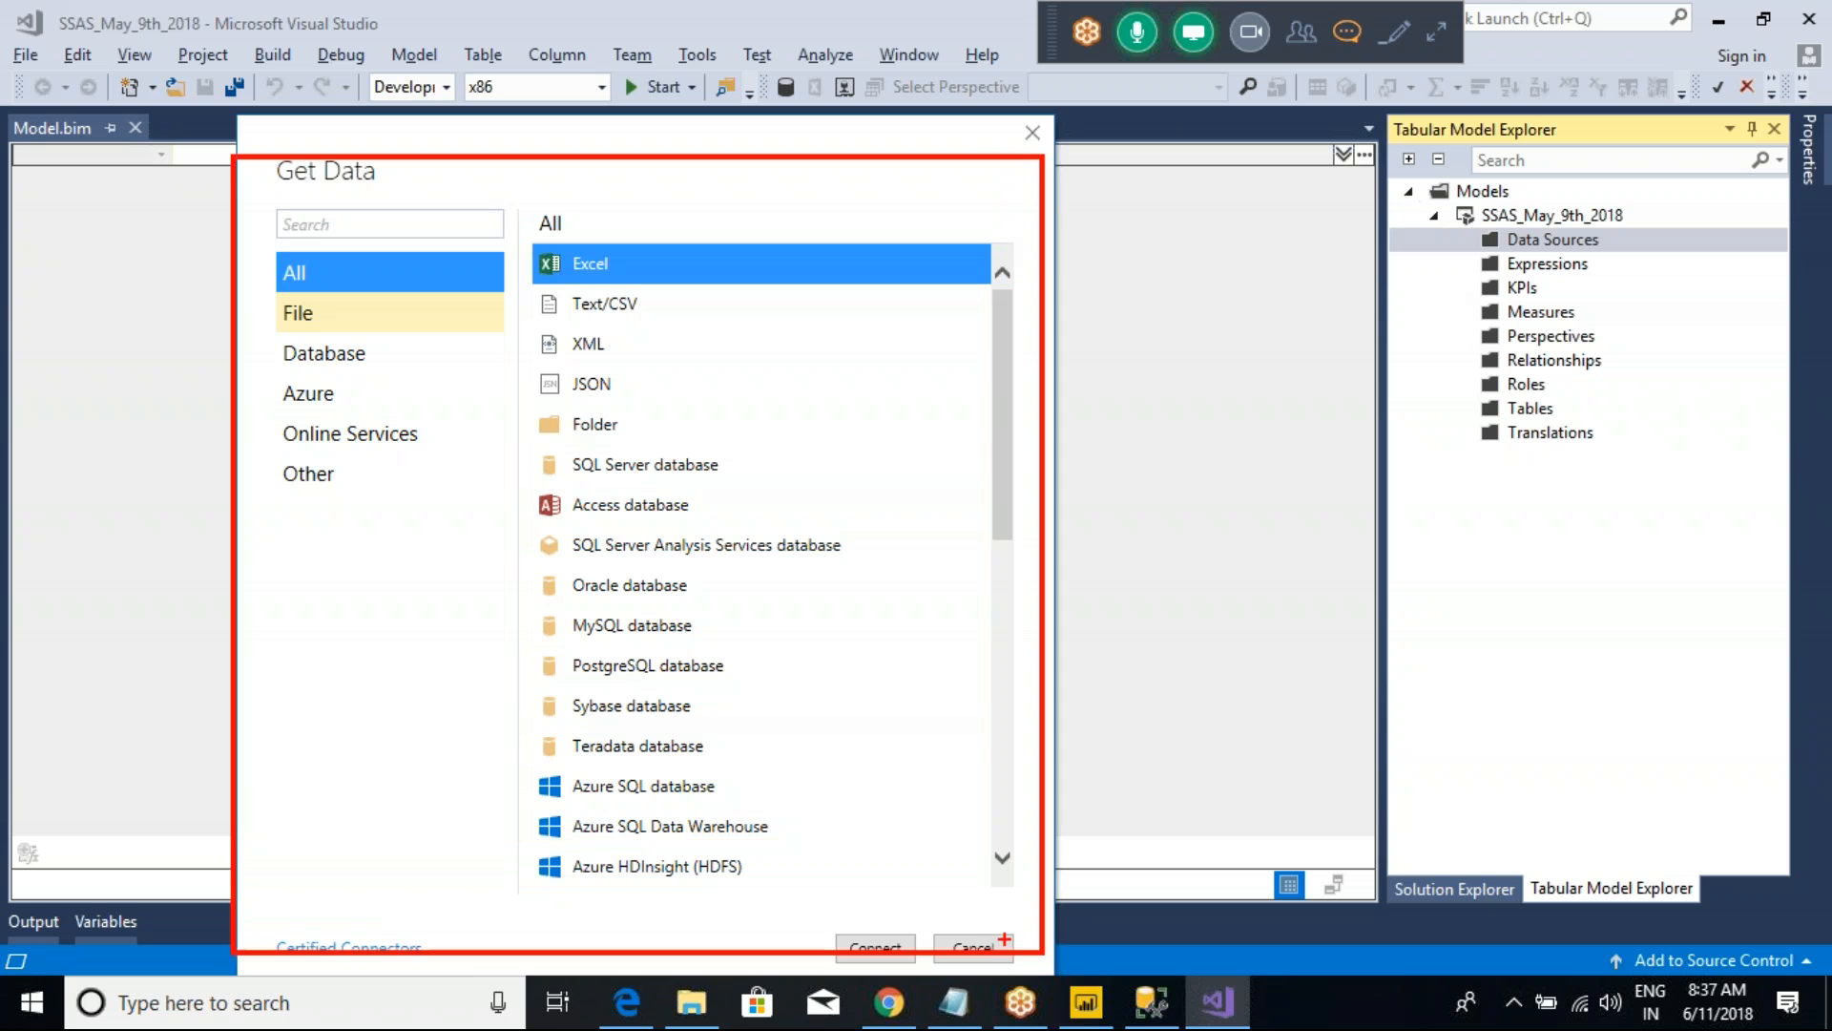
# Step: Review the File, Database, Azure, Online Services and Other connector categories, and return to All
pyautogui.click(291, 316)
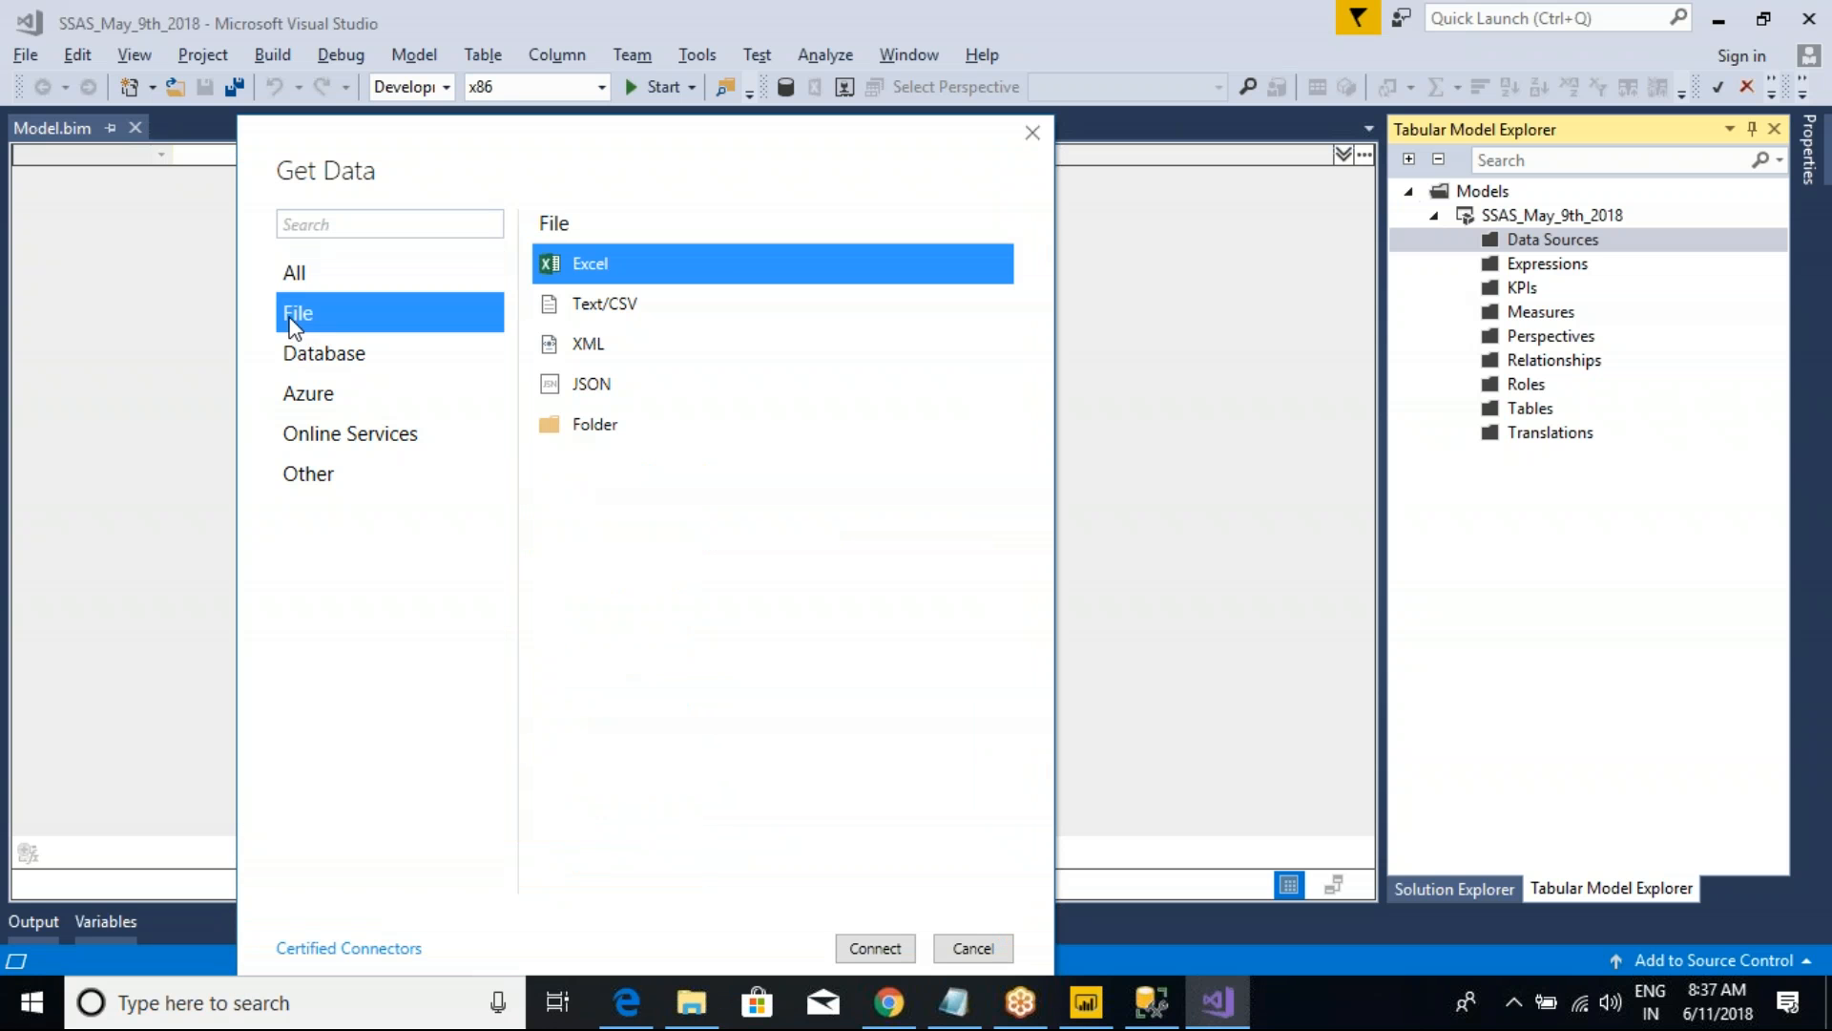
pyautogui.click(321, 363)
pyautogui.click(313, 394)
pyautogui.click(329, 436)
pyautogui.click(318, 487)
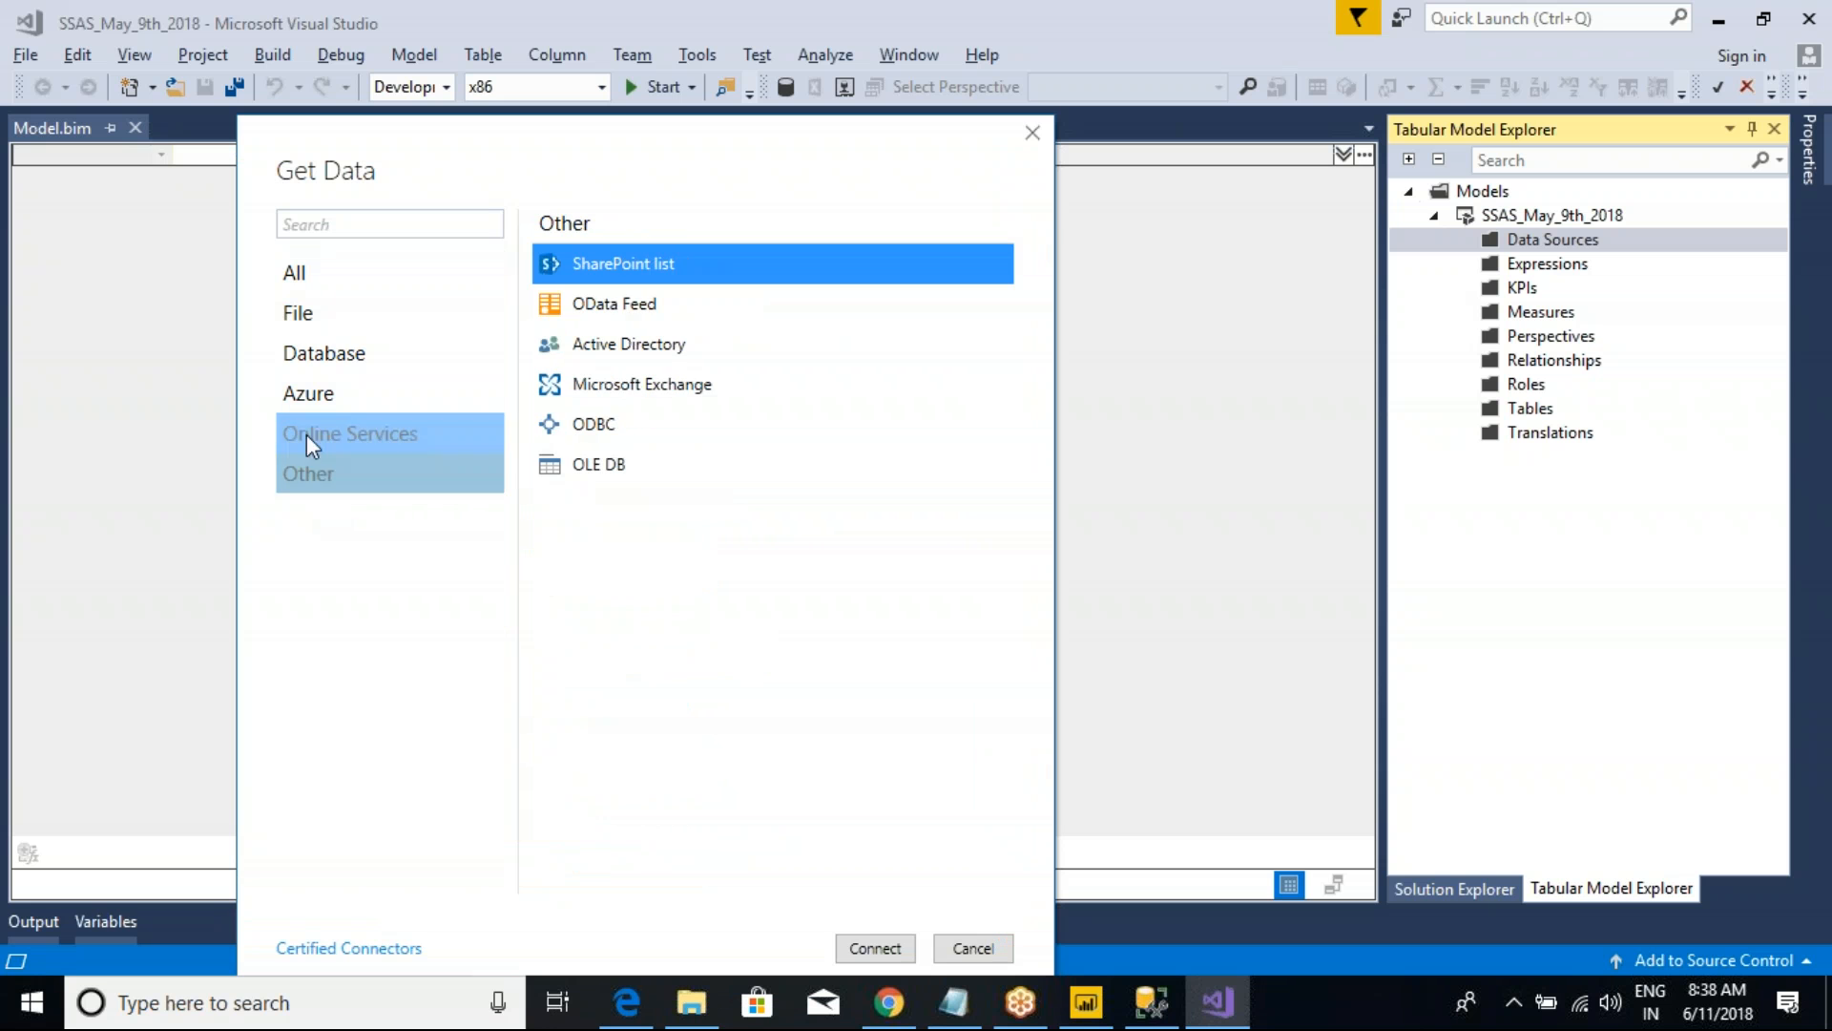
pyautogui.click(298, 278)
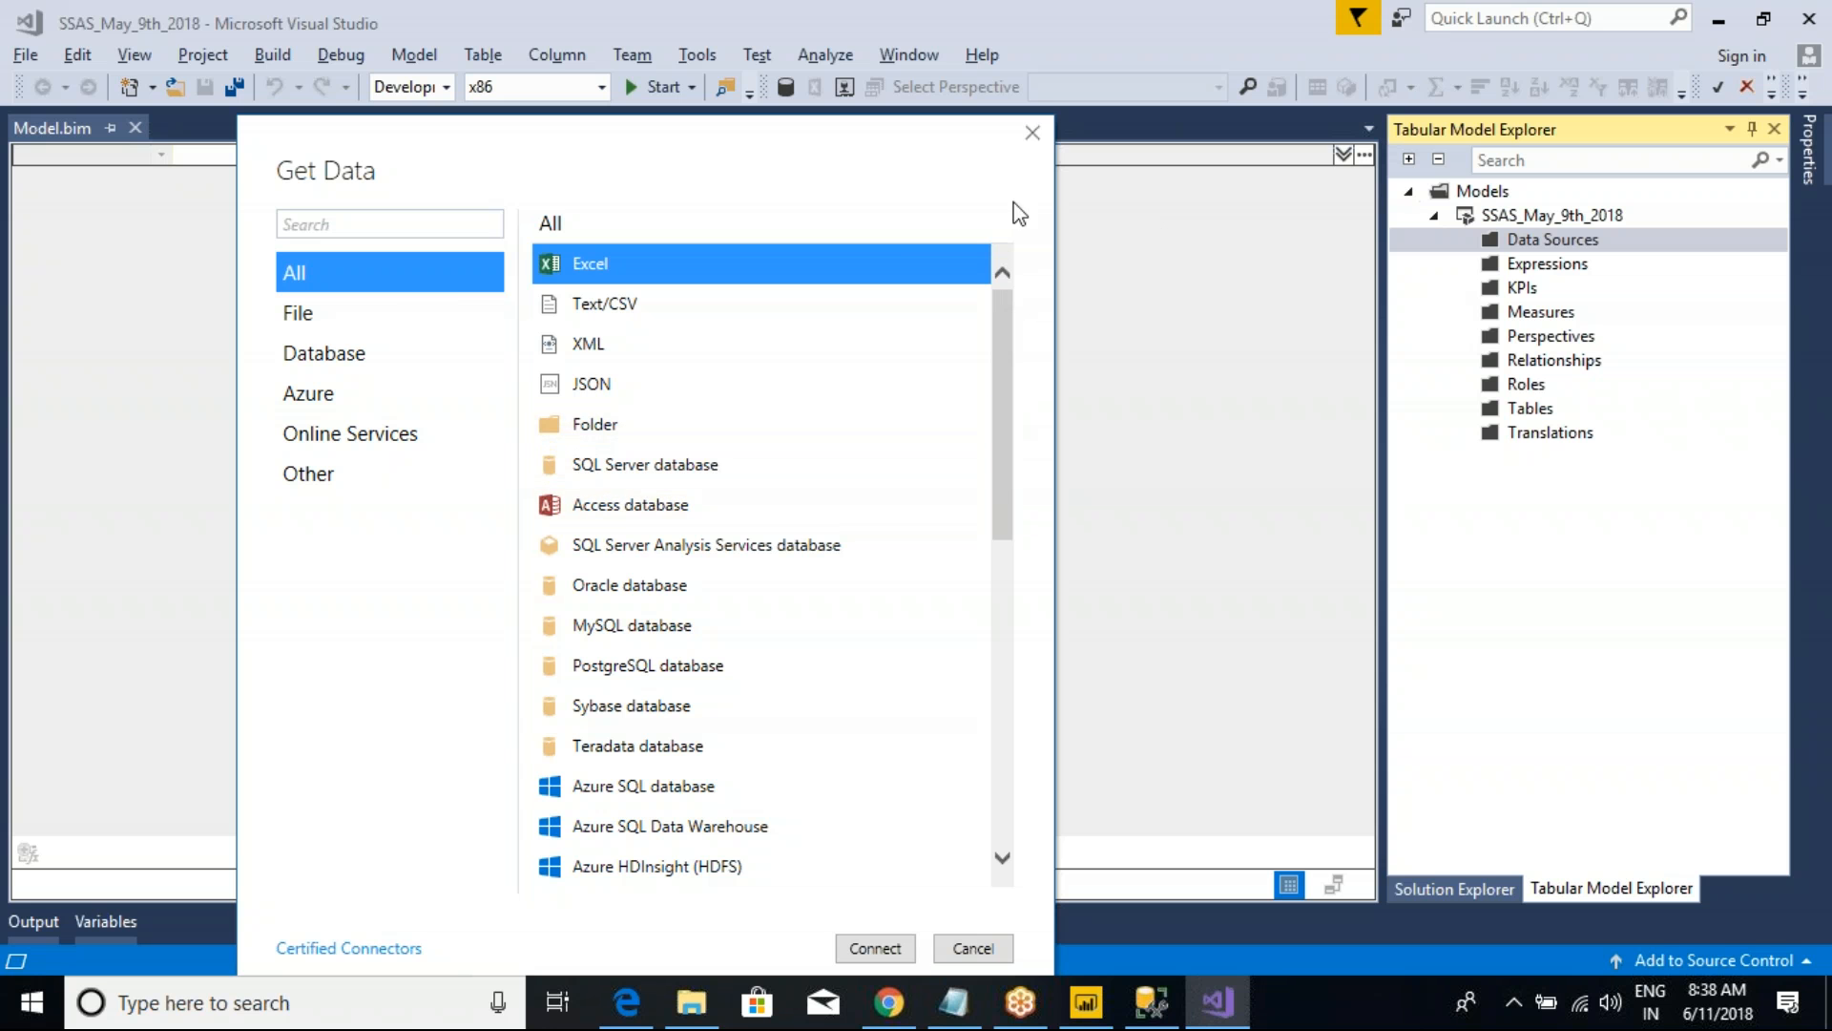
# Step: Switch to Power BI Desktop, examine the Database connectors in its full Get Data list for comparison, and close the dialog
pyautogui.click(1086, 1002)
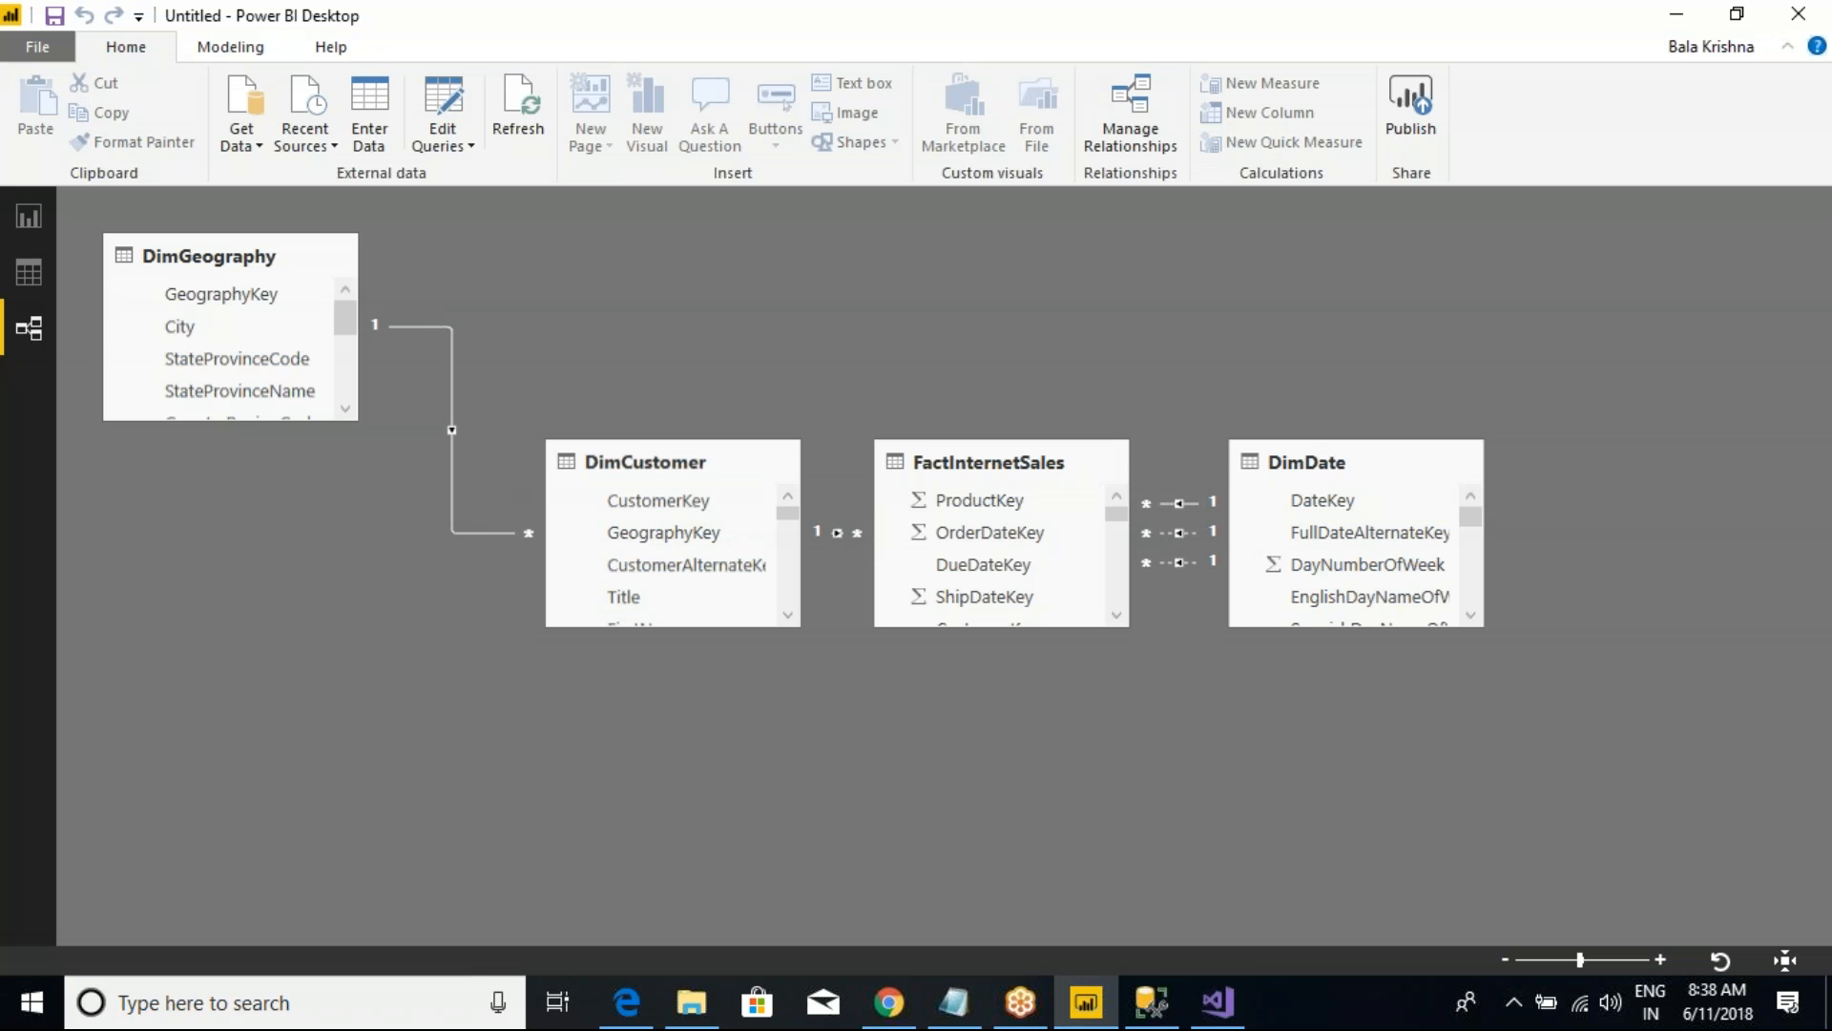
pyautogui.click(32, 220)
pyautogui.click(240, 138)
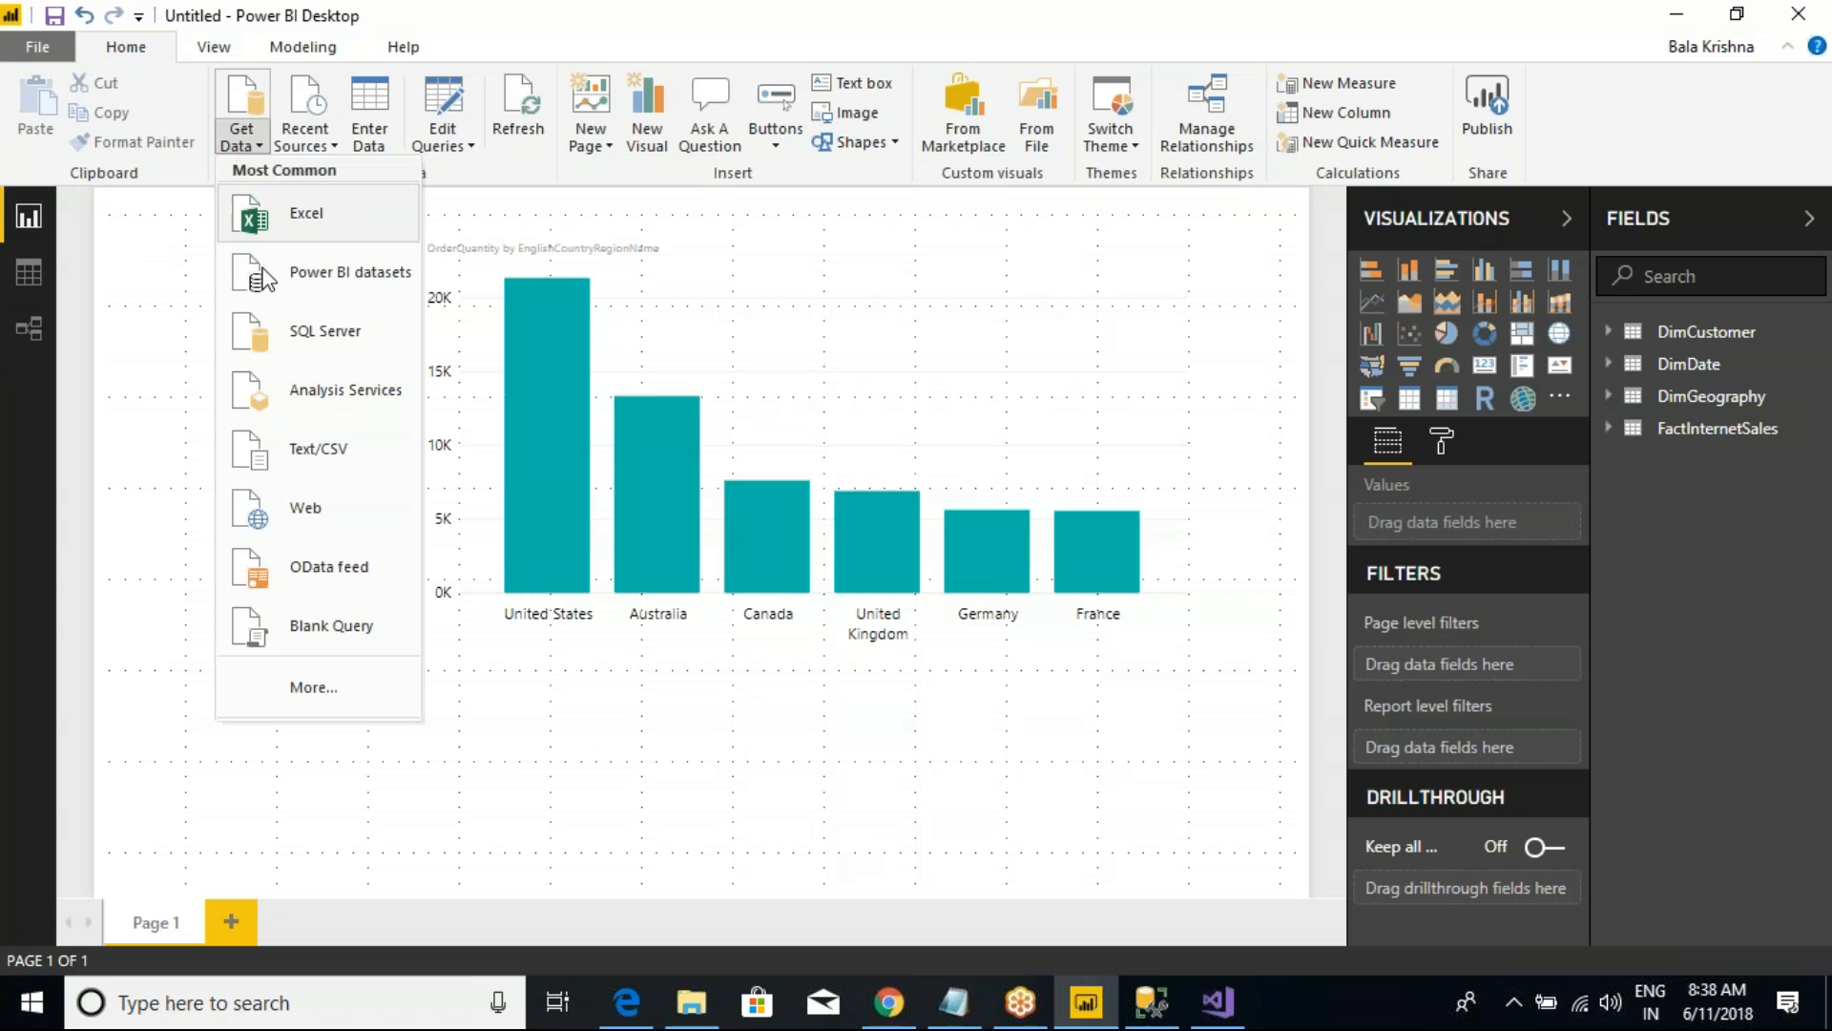
pyautogui.click(310, 687)
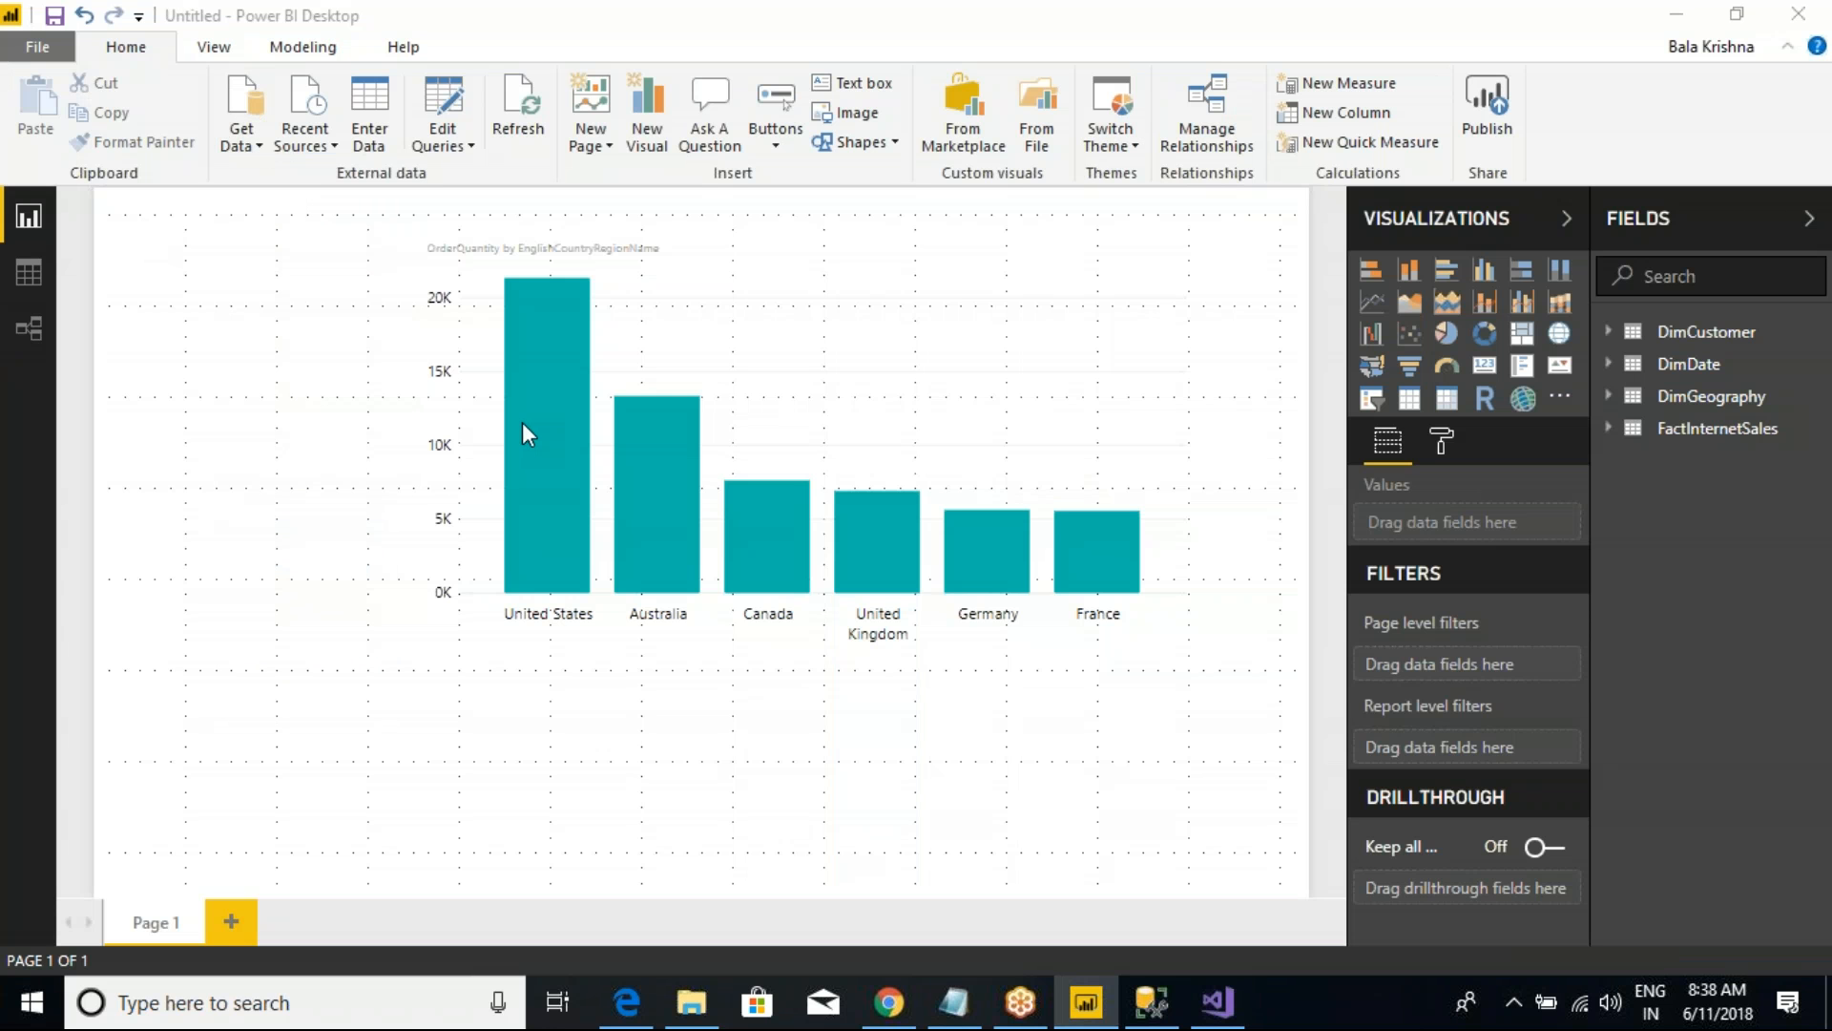
pyautogui.click(576, 244)
pyautogui.click(576, 289)
pyautogui.moveTo(568, 125); pyautogui.dragTo(398, 299)
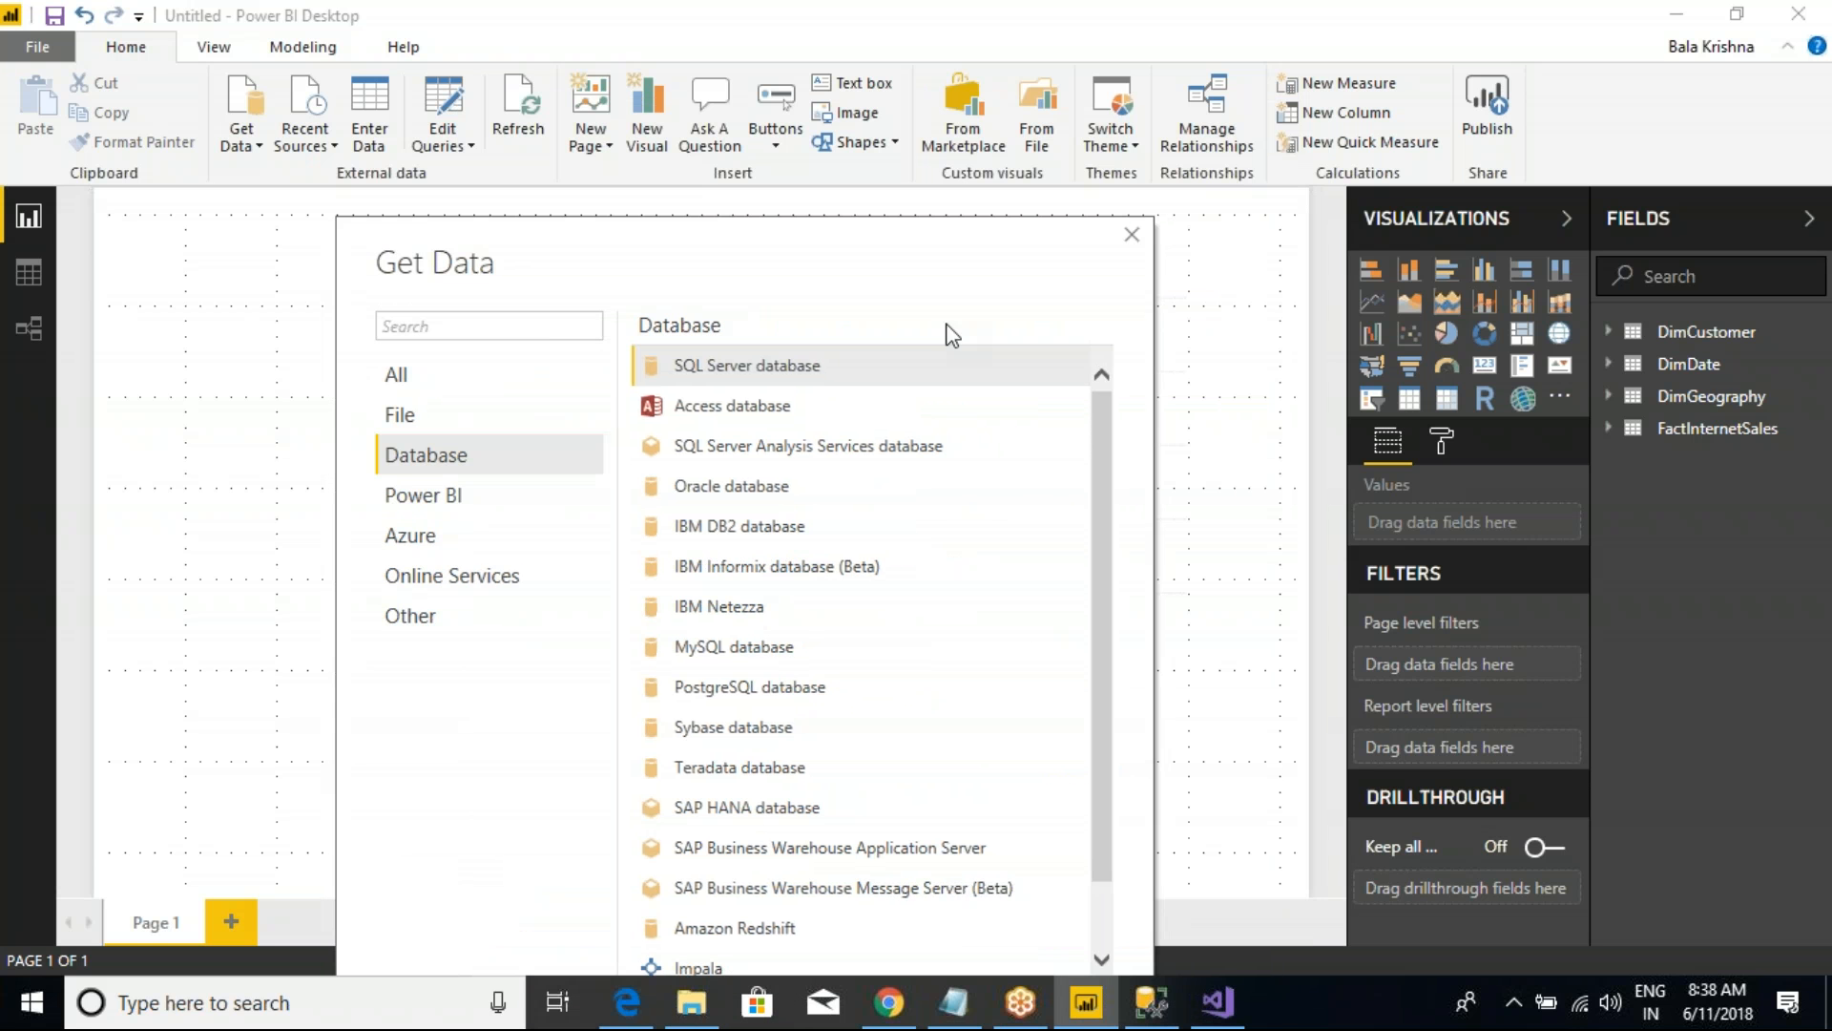
pyautogui.click(1131, 237)
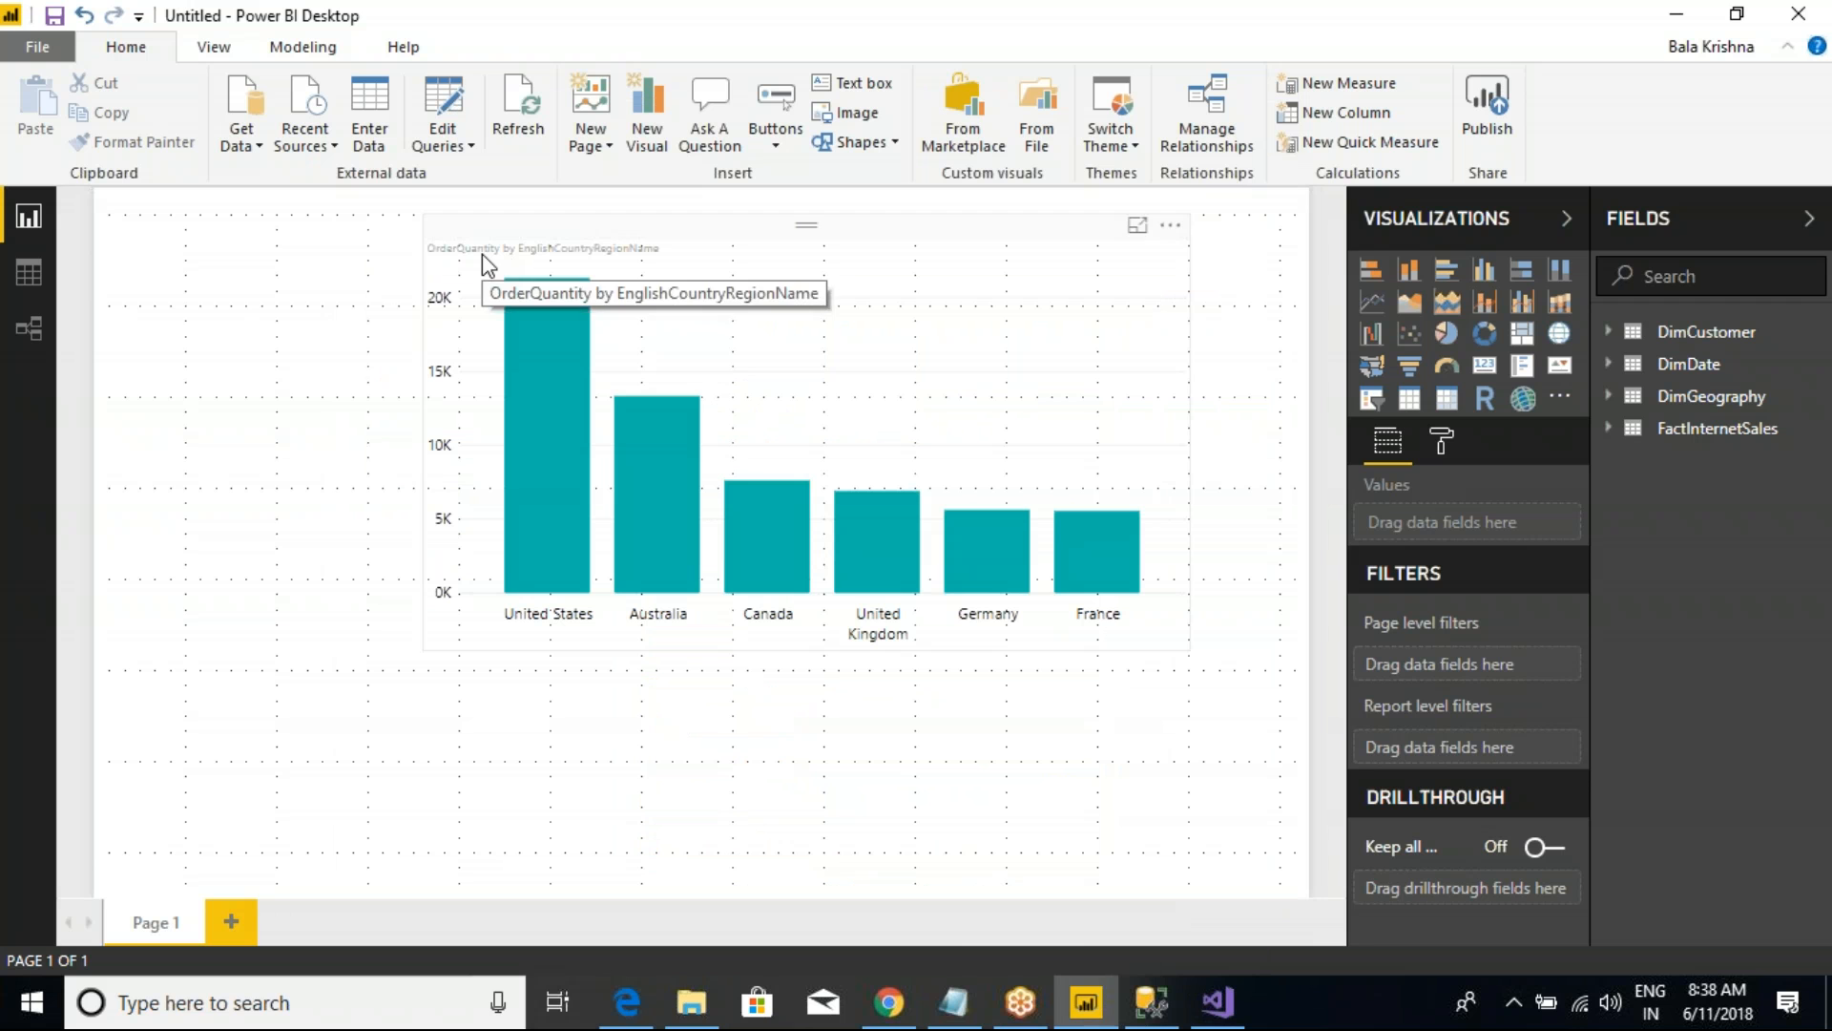
# Step: Compare Visual Studio with Power BI Desktop by switching between them, dismiss Visual Studio's Get Data dialog, and return to Visual Studio
pyautogui.moveTo(1219, 1002)
pyautogui.click(1212, 887)
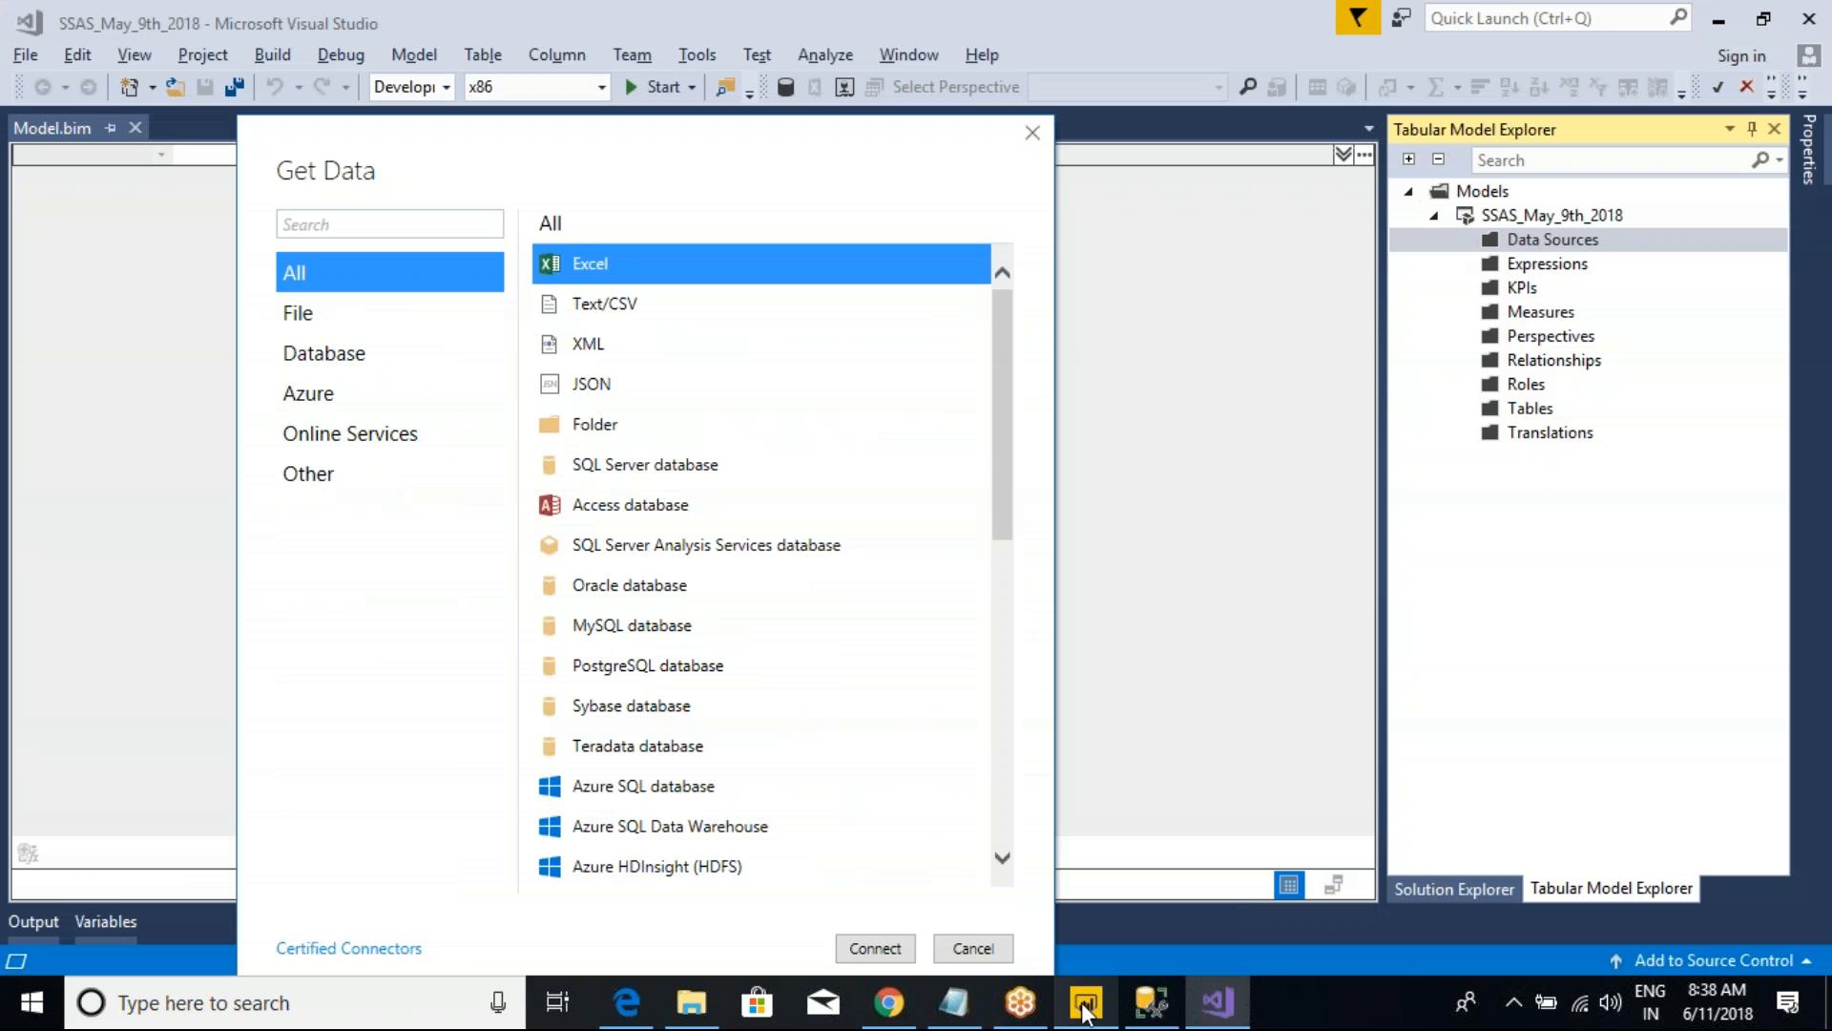
pyautogui.moveTo(1086, 1002)
pyautogui.click(1079, 912)
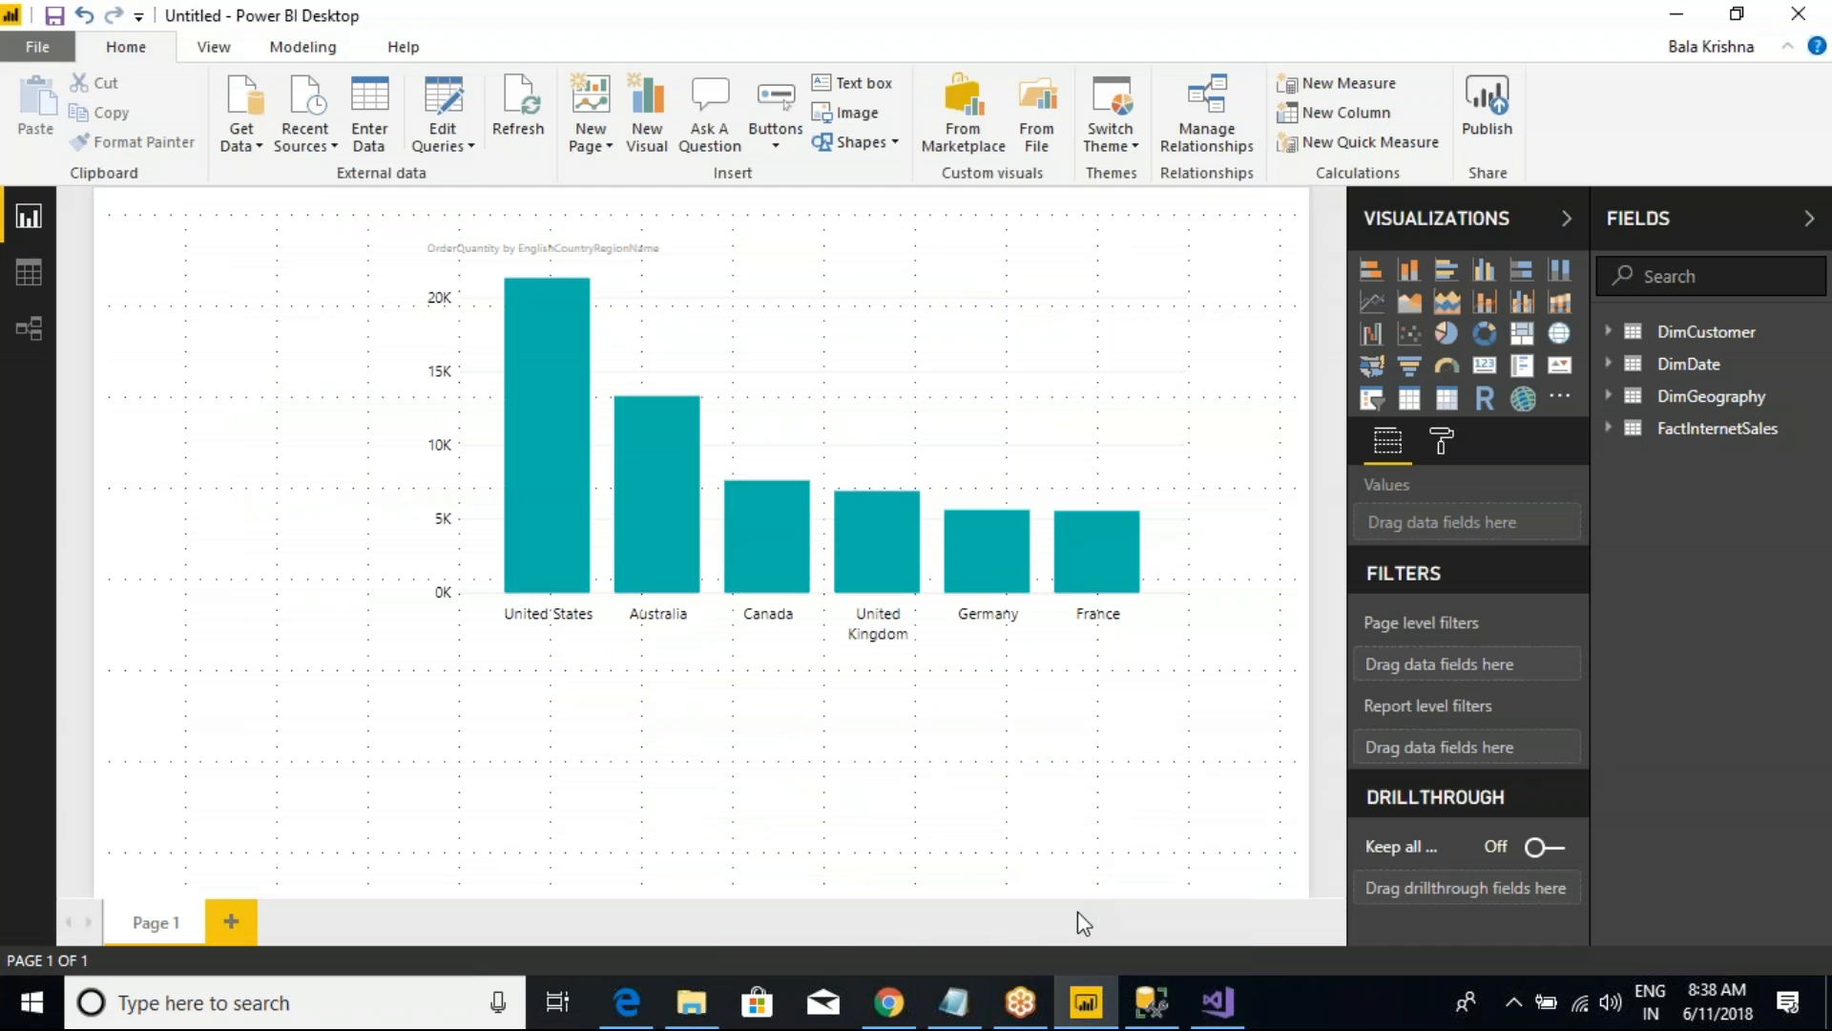
pyautogui.moveTo(1219, 1002)
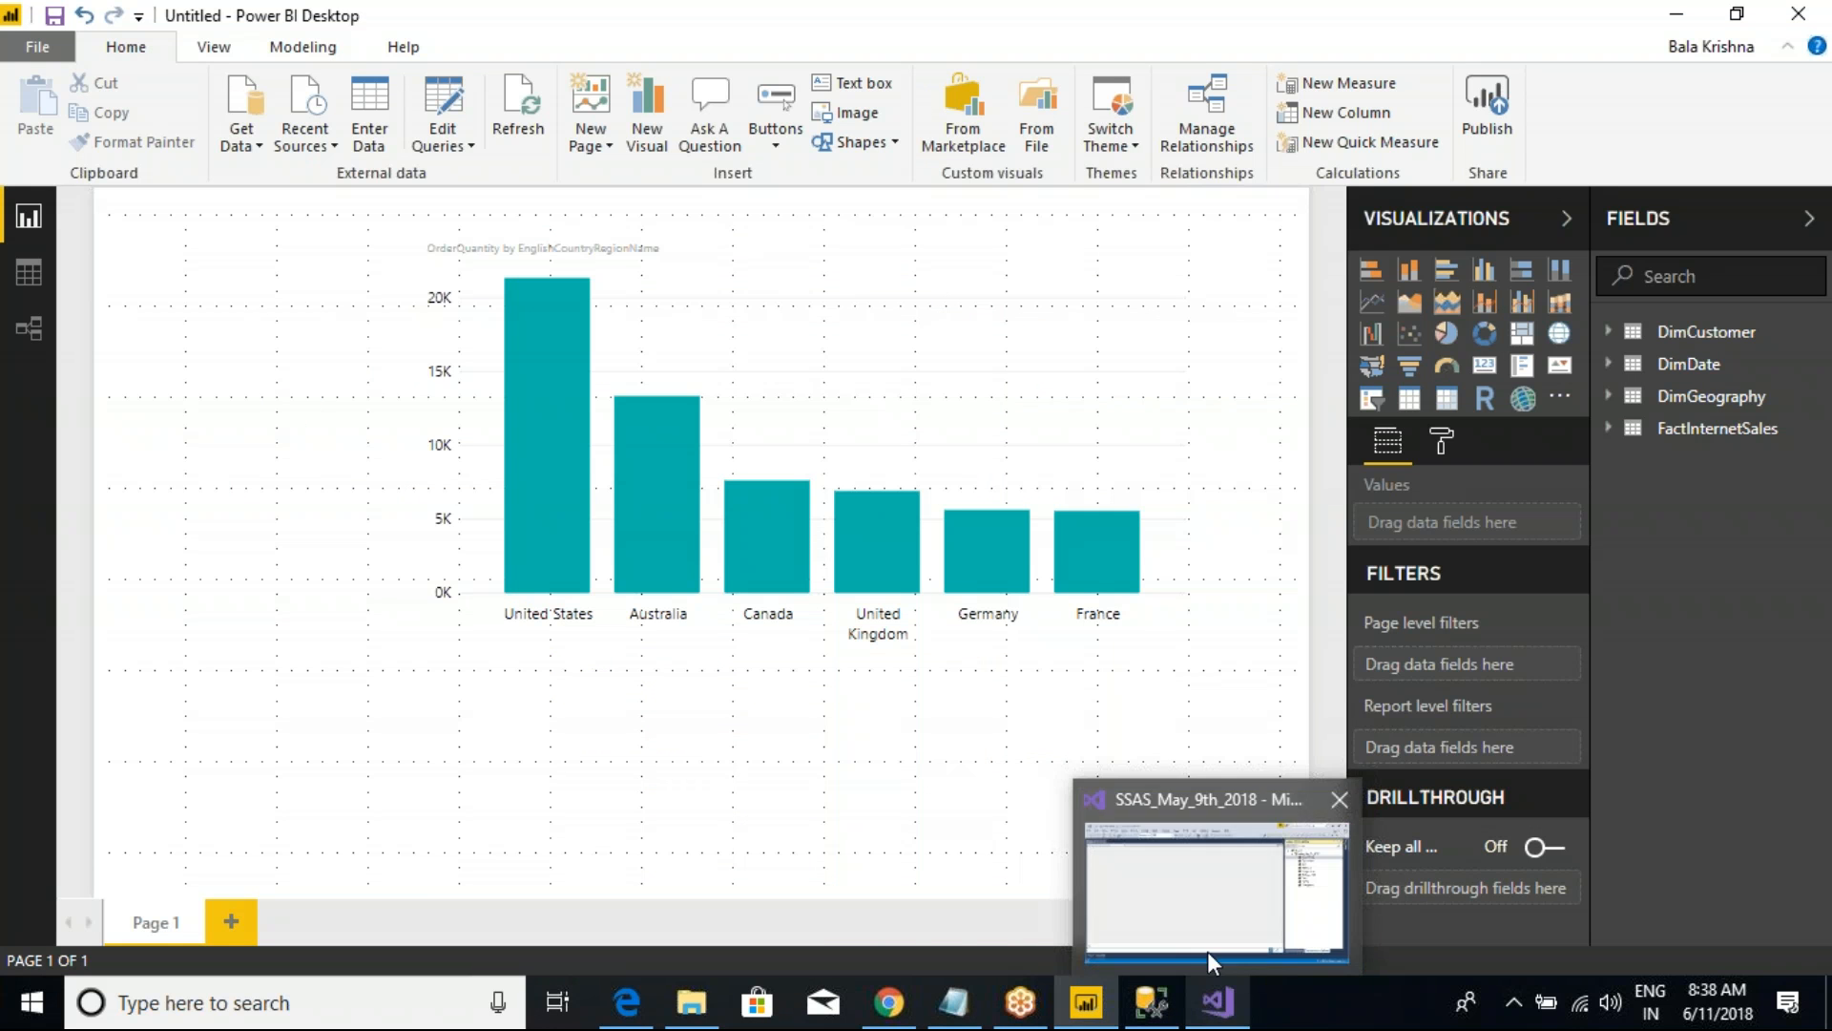
pyautogui.click(1191, 913)
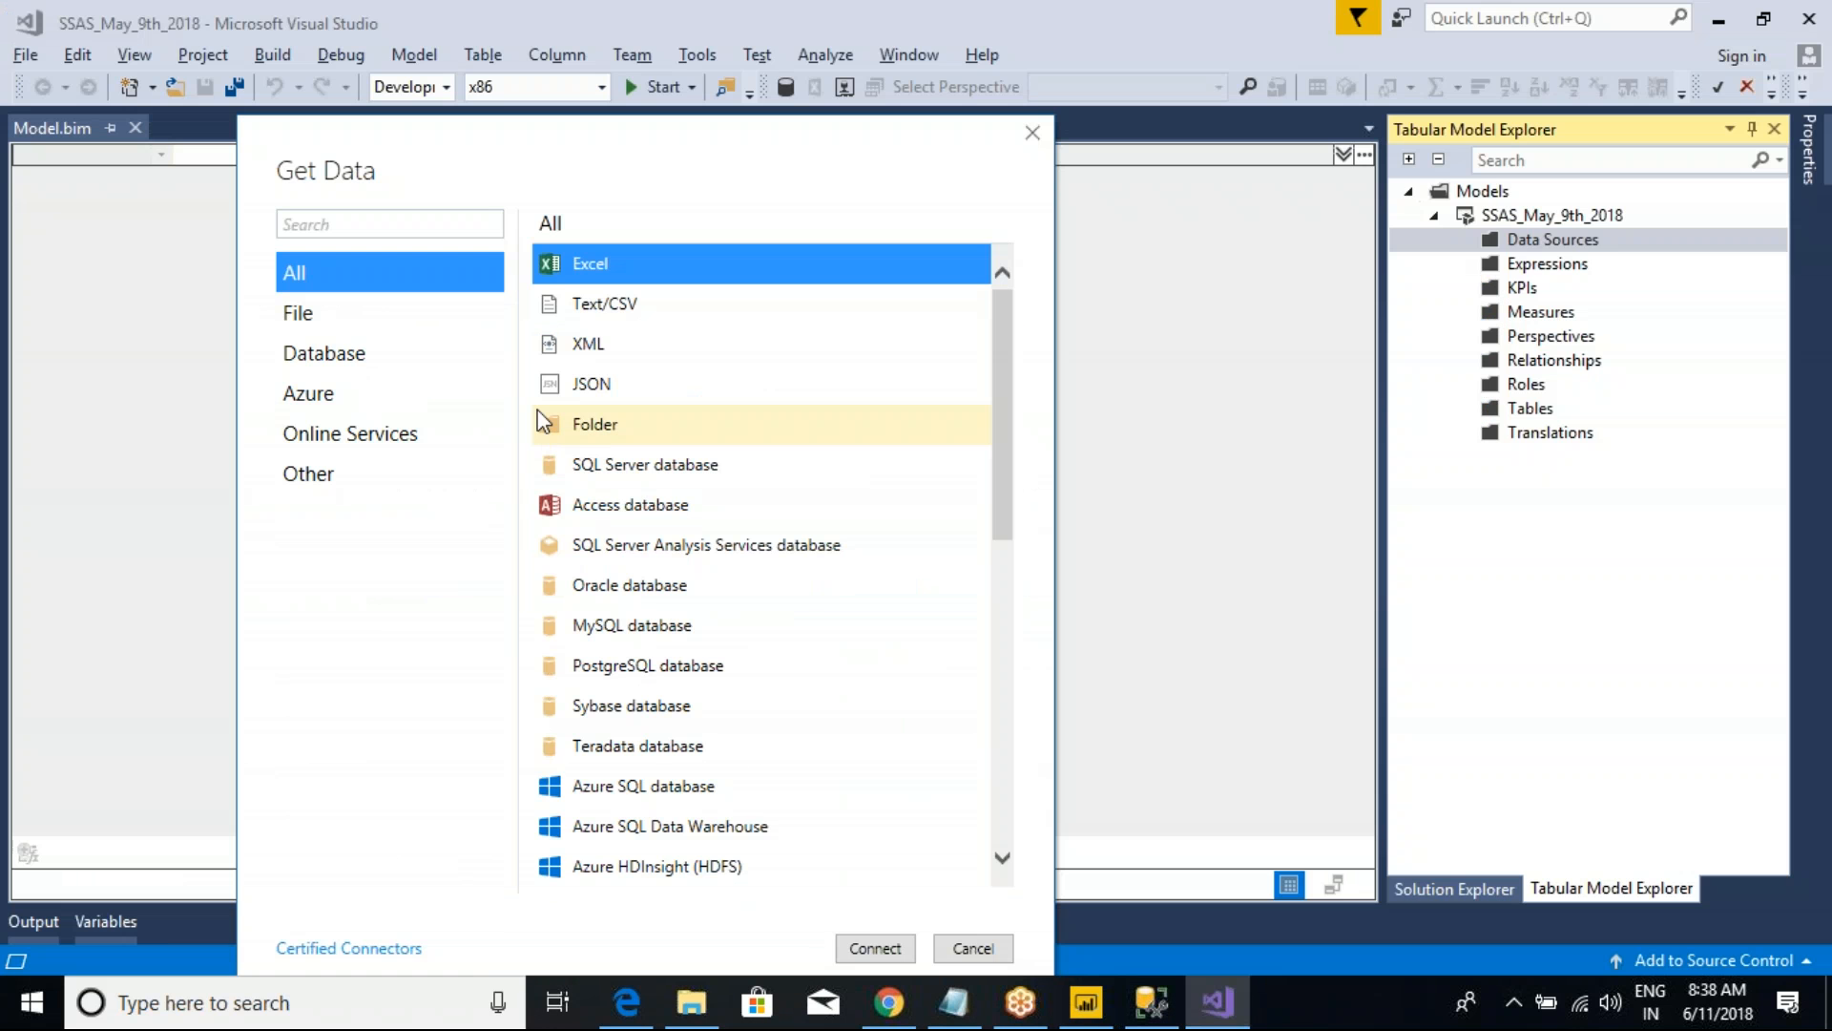
pyautogui.click(1033, 134)
pyautogui.click(1088, 1004)
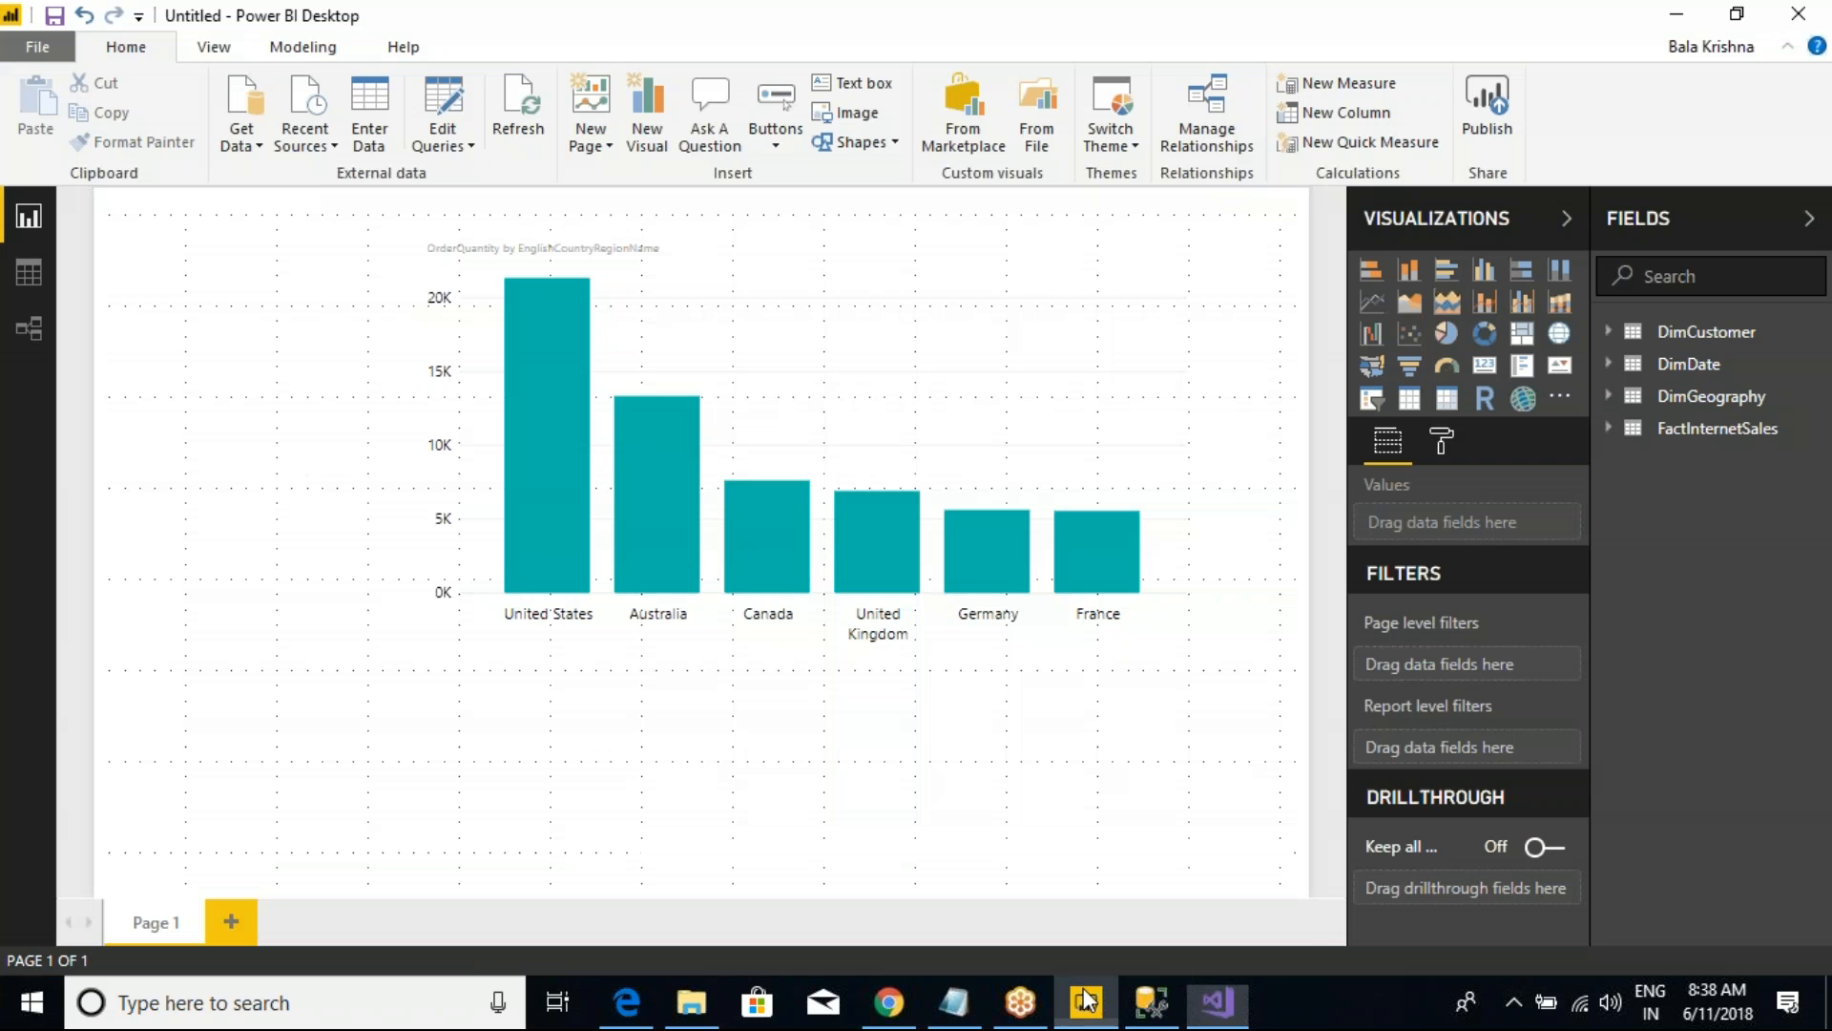
pyautogui.click(1201, 1014)
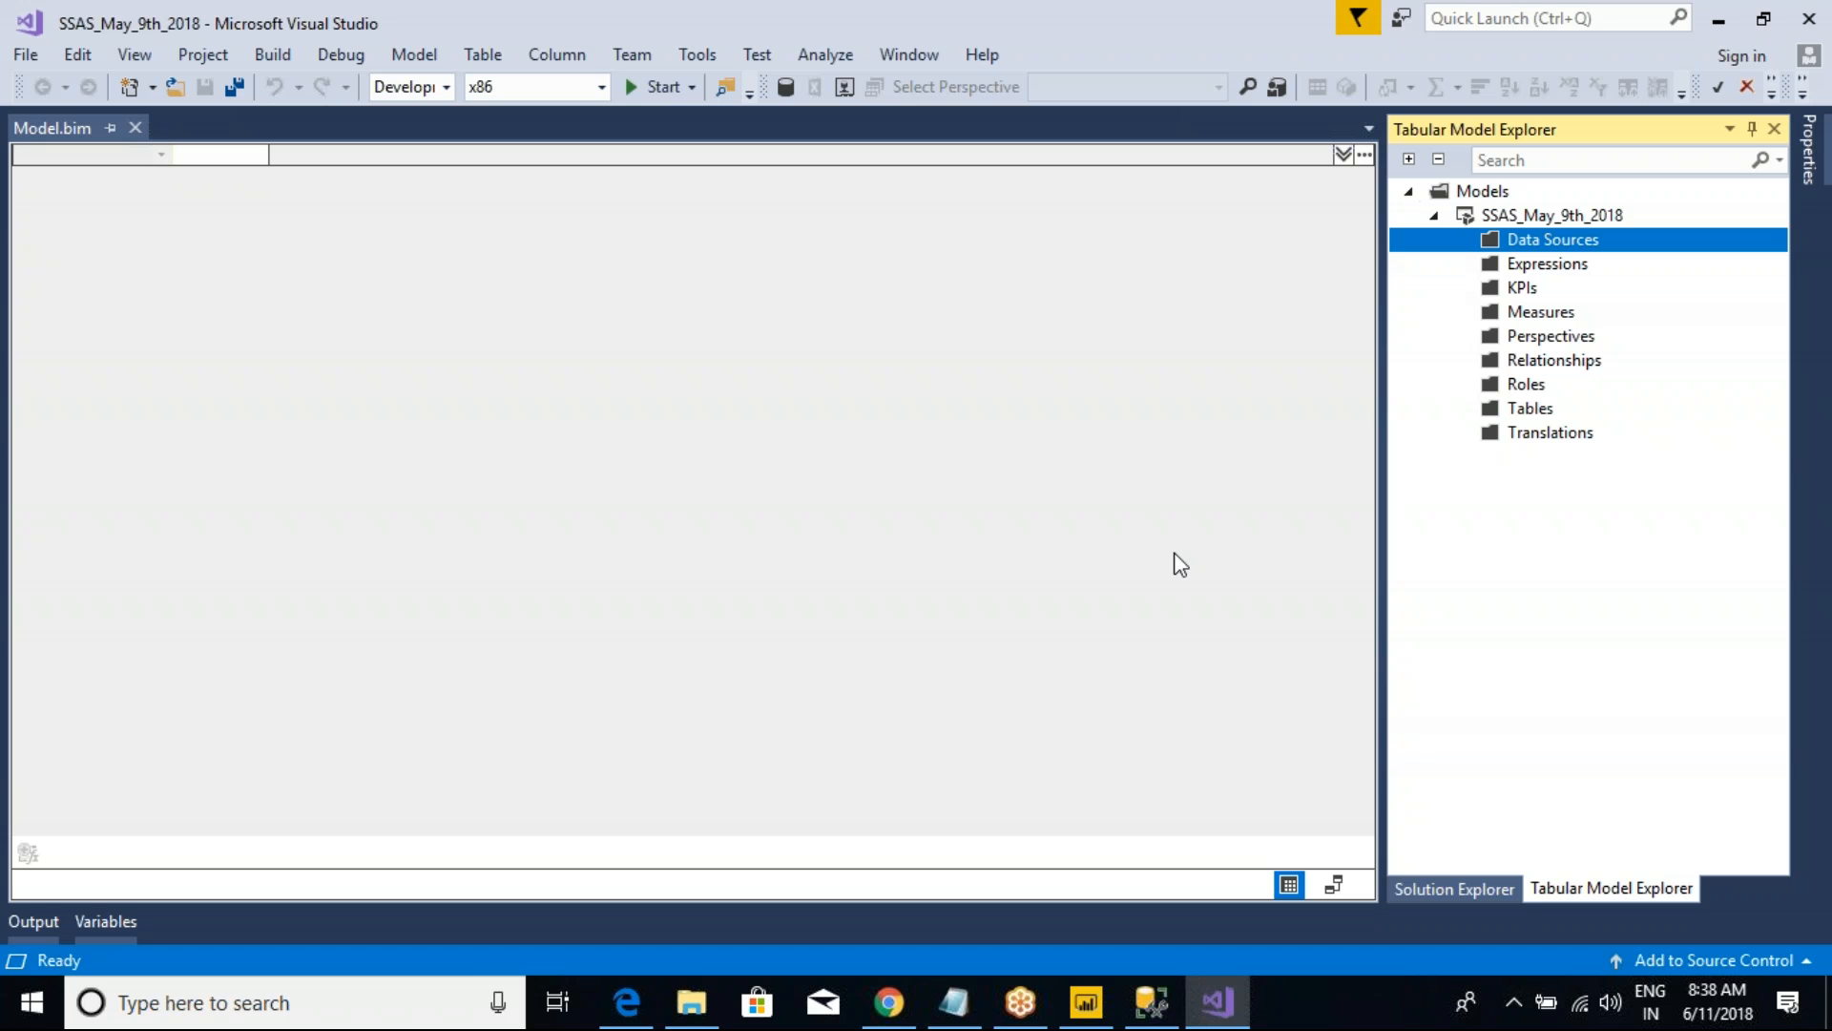
# Step: Import a new source for the Data Sources folder using the SQL Server database connector, with "nivrutha" as the server
pyautogui.rightClick(1551, 241)
pyautogui.click(1408, 250)
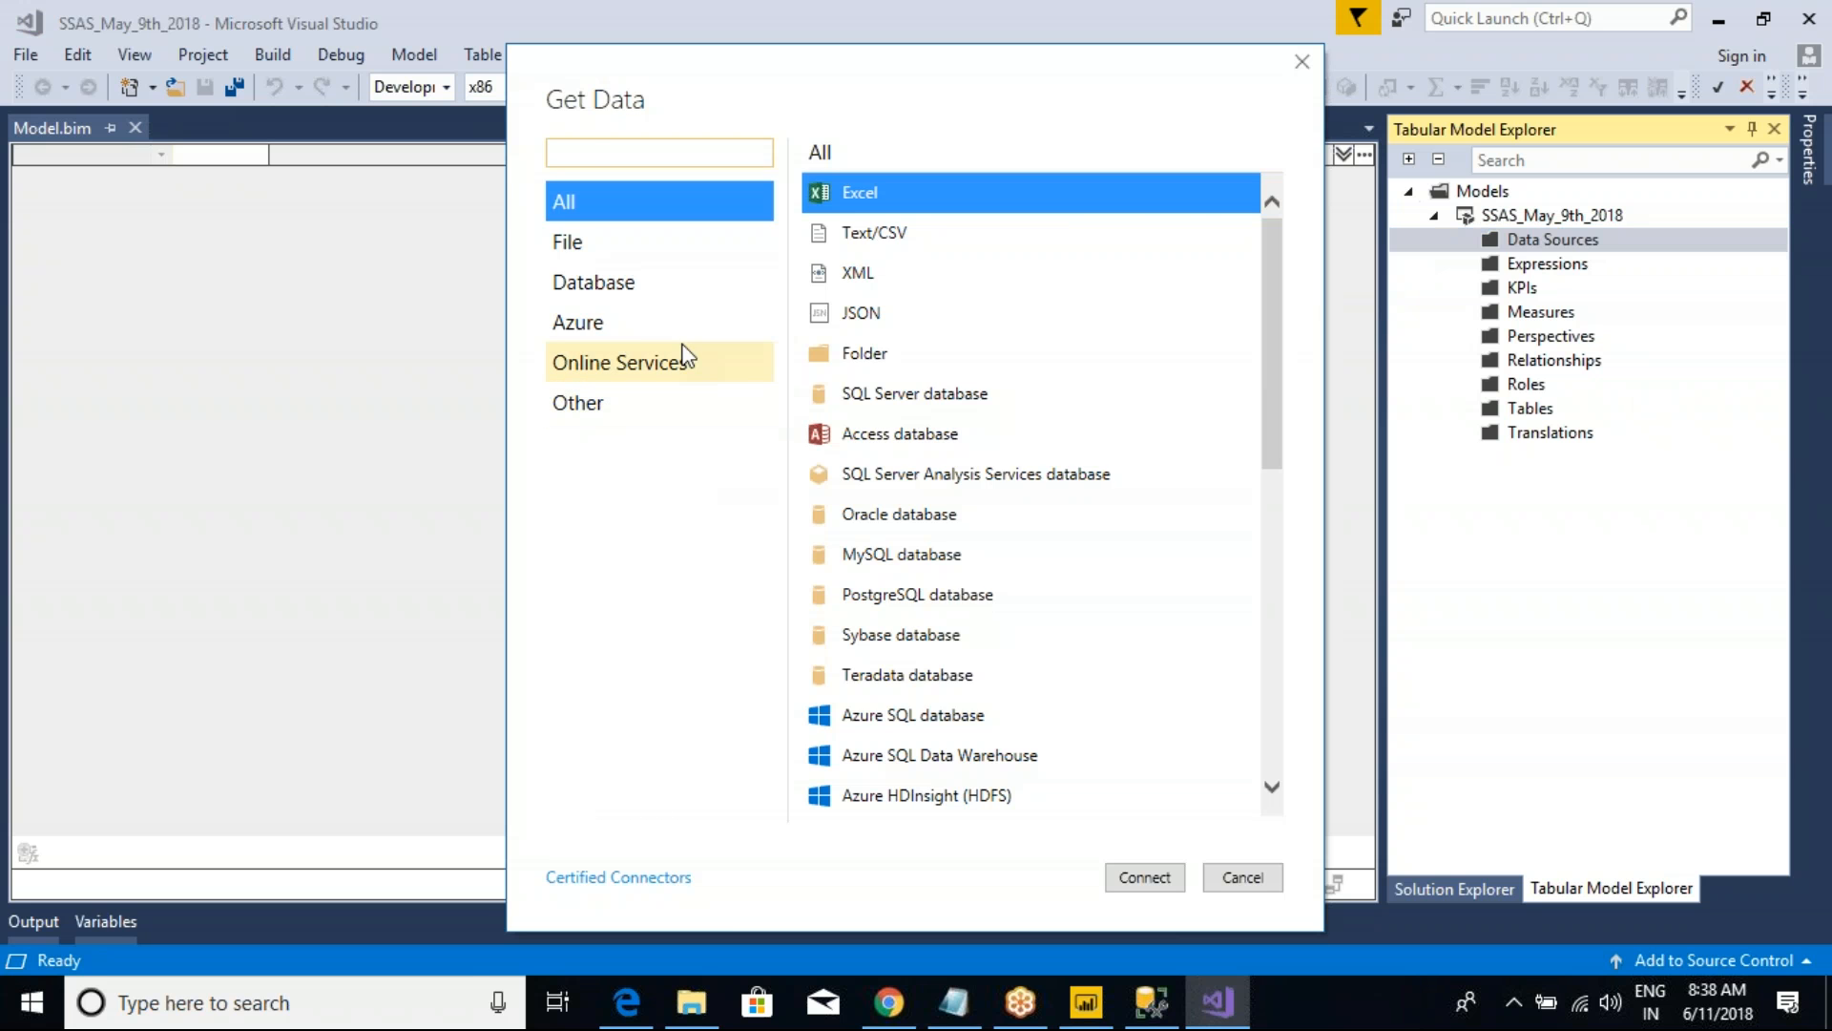
pyautogui.click(586, 282)
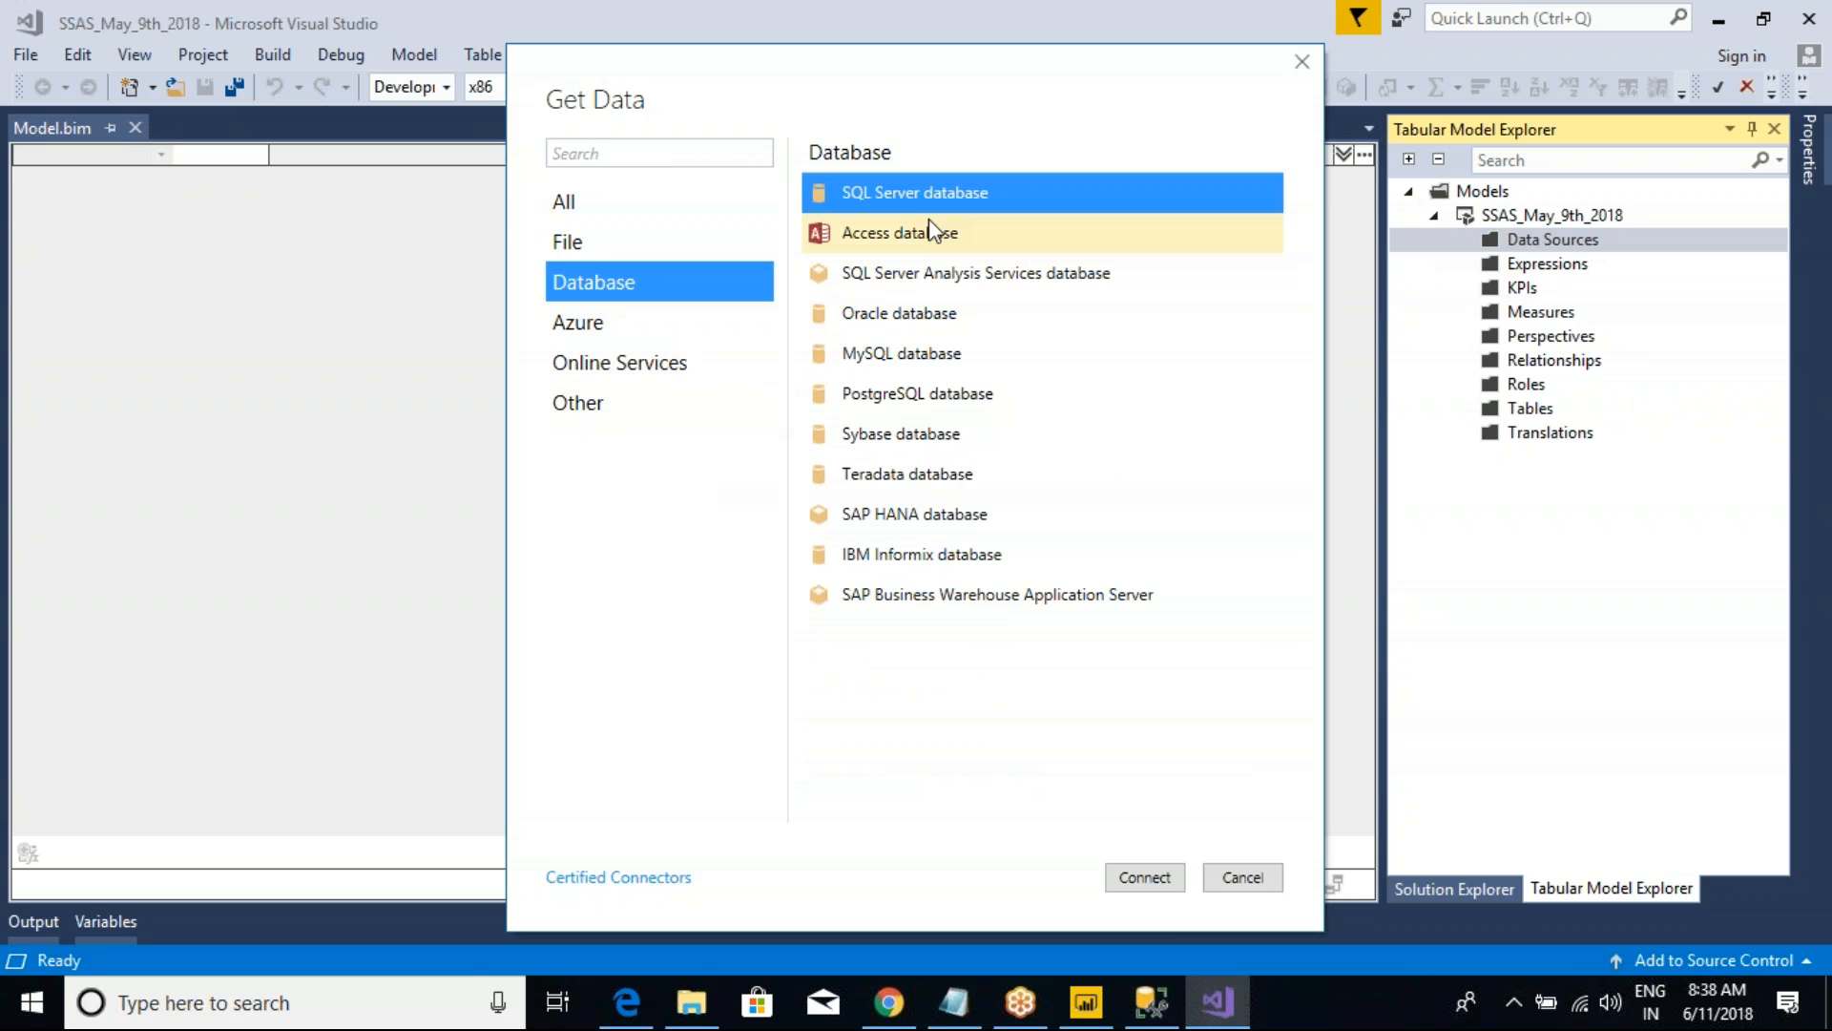
pyautogui.click(1137, 872)
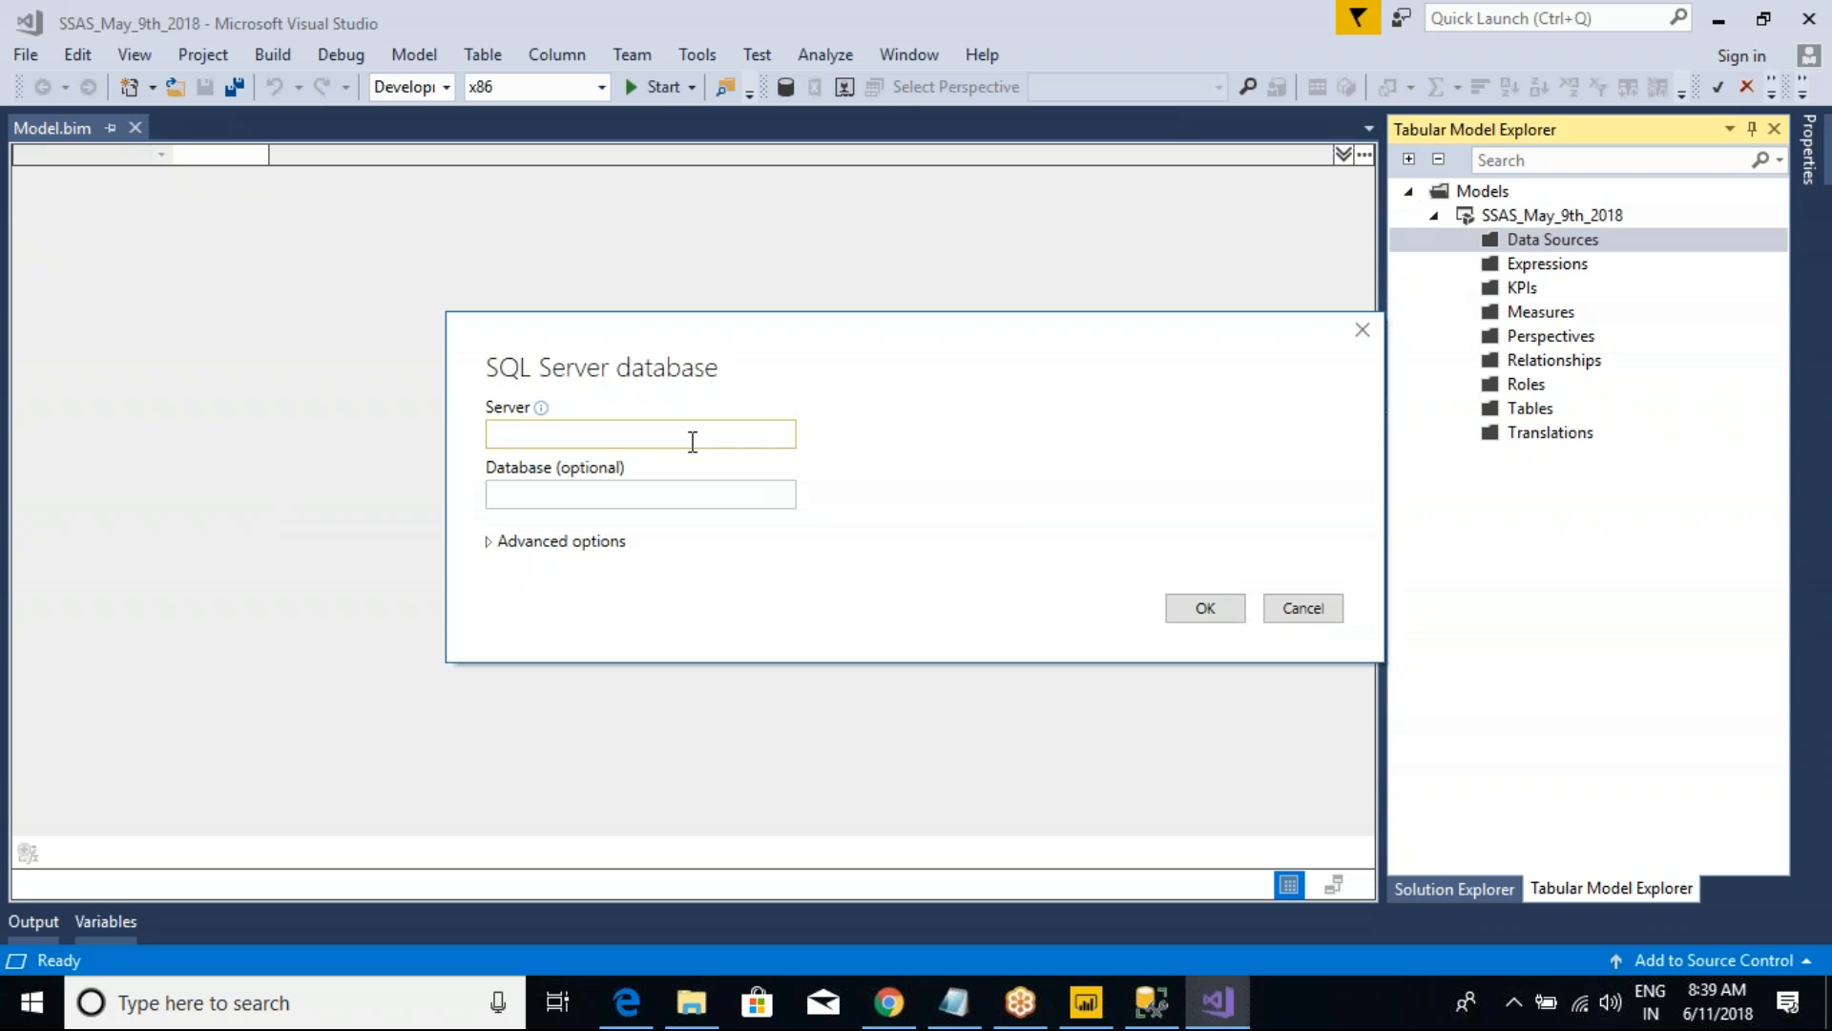
pyautogui.write('nivrutha')
pyautogui.click(1195, 611)
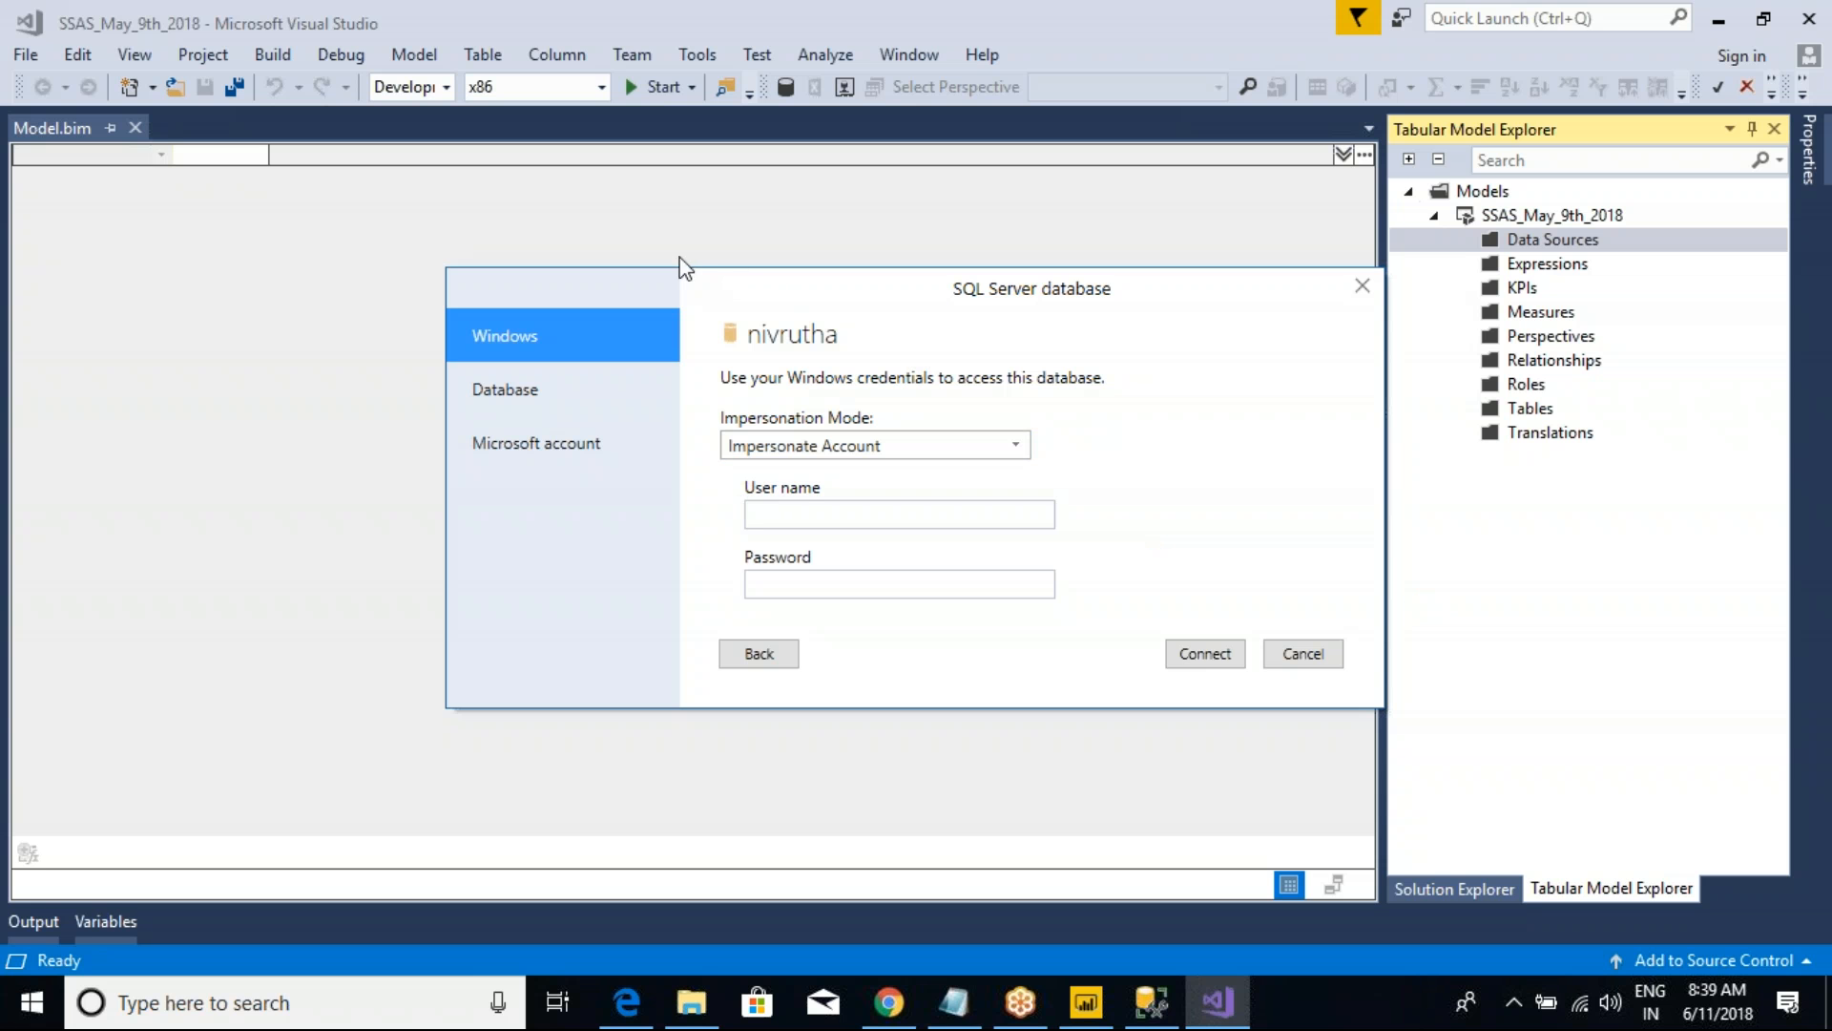
# Step: Move the SQL Server credentials dialog away from the Tabular Model Explorer and inspect its impersonation mode setting, keeping Impersonate Account
pyautogui.moveTo(887, 311); pyautogui.dragTo(646, 242)
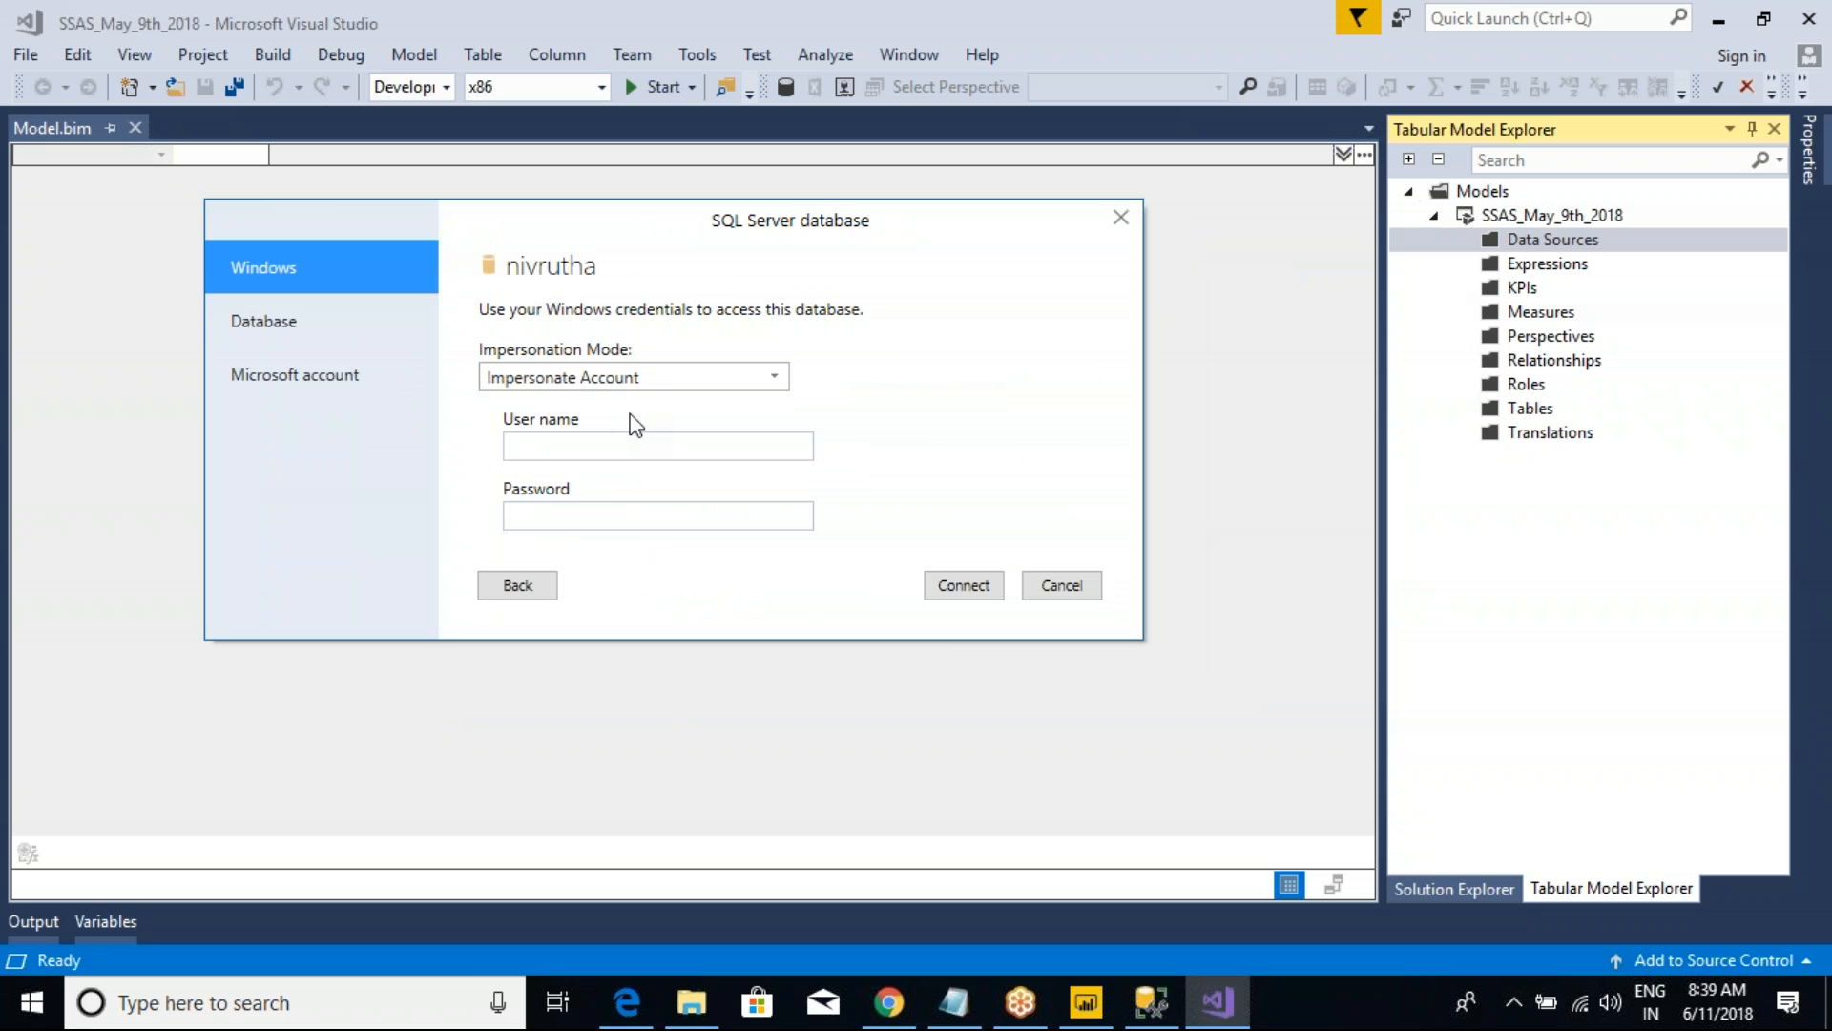
pyautogui.moveTo(441, 248)
pyautogui.mouseDown()
pyautogui.moveTo(827, 620)
pyautogui.moveTo(1106, 717)
pyautogui.mouseUp()
pyautogui.press('Escape')
pyautogui.click(588, 376)
pyautogui.click(591, 375)
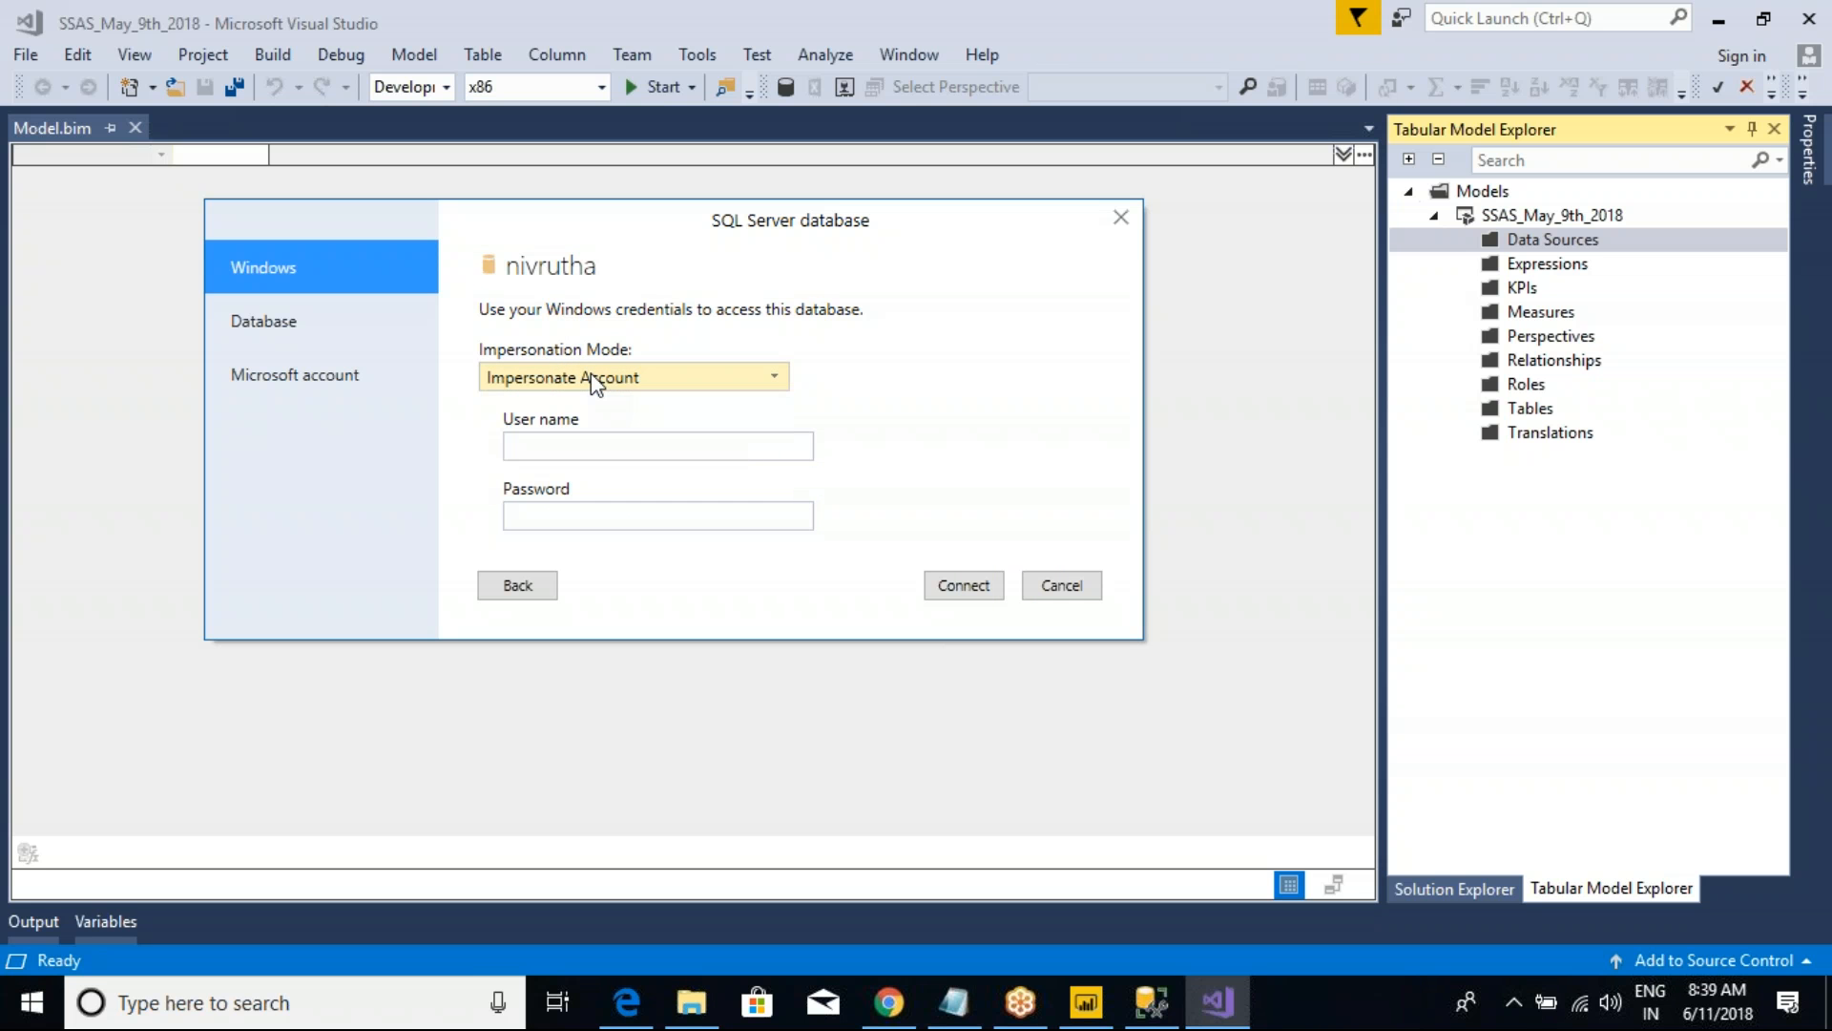
pyautogui.click(594, 516)
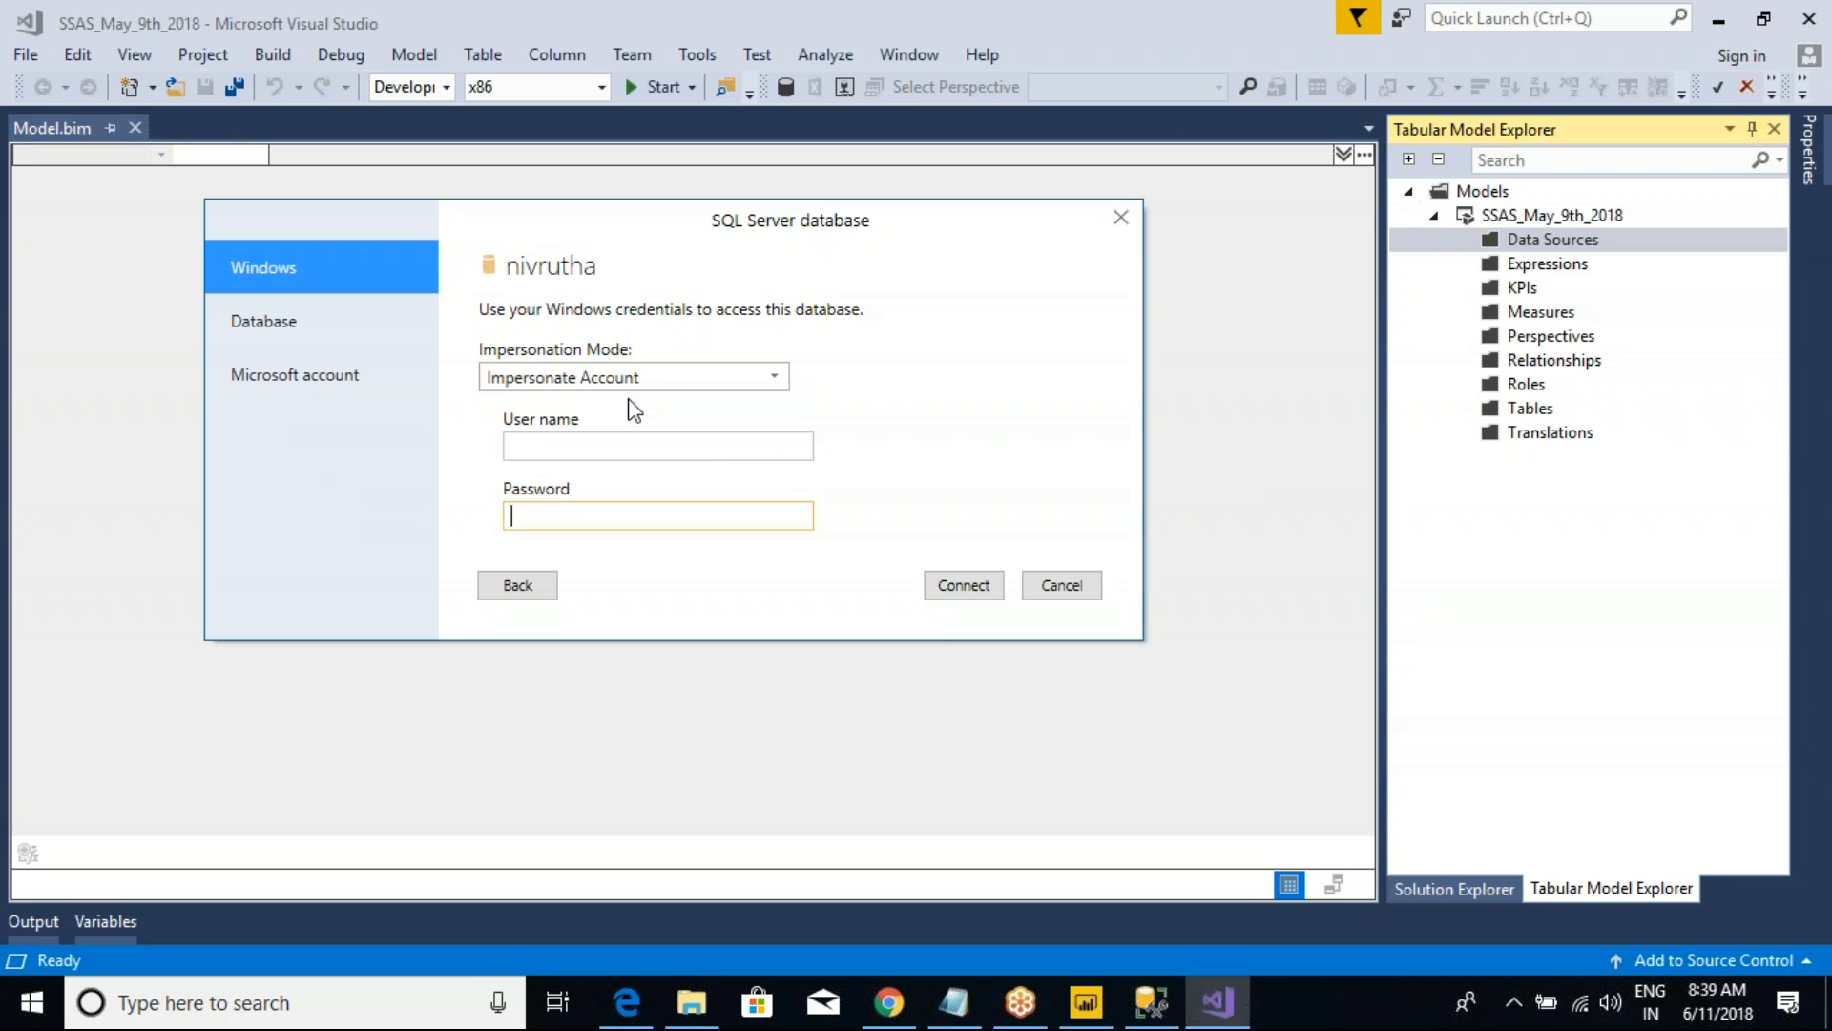
# Step: Sketch a box around the credentials dialog and an arrow from the impersonation mode to the handwritten label SQL, and clear the sketch
pyautogui.moveTo(229, 77); pyautogui.dragTo(1279, 764)
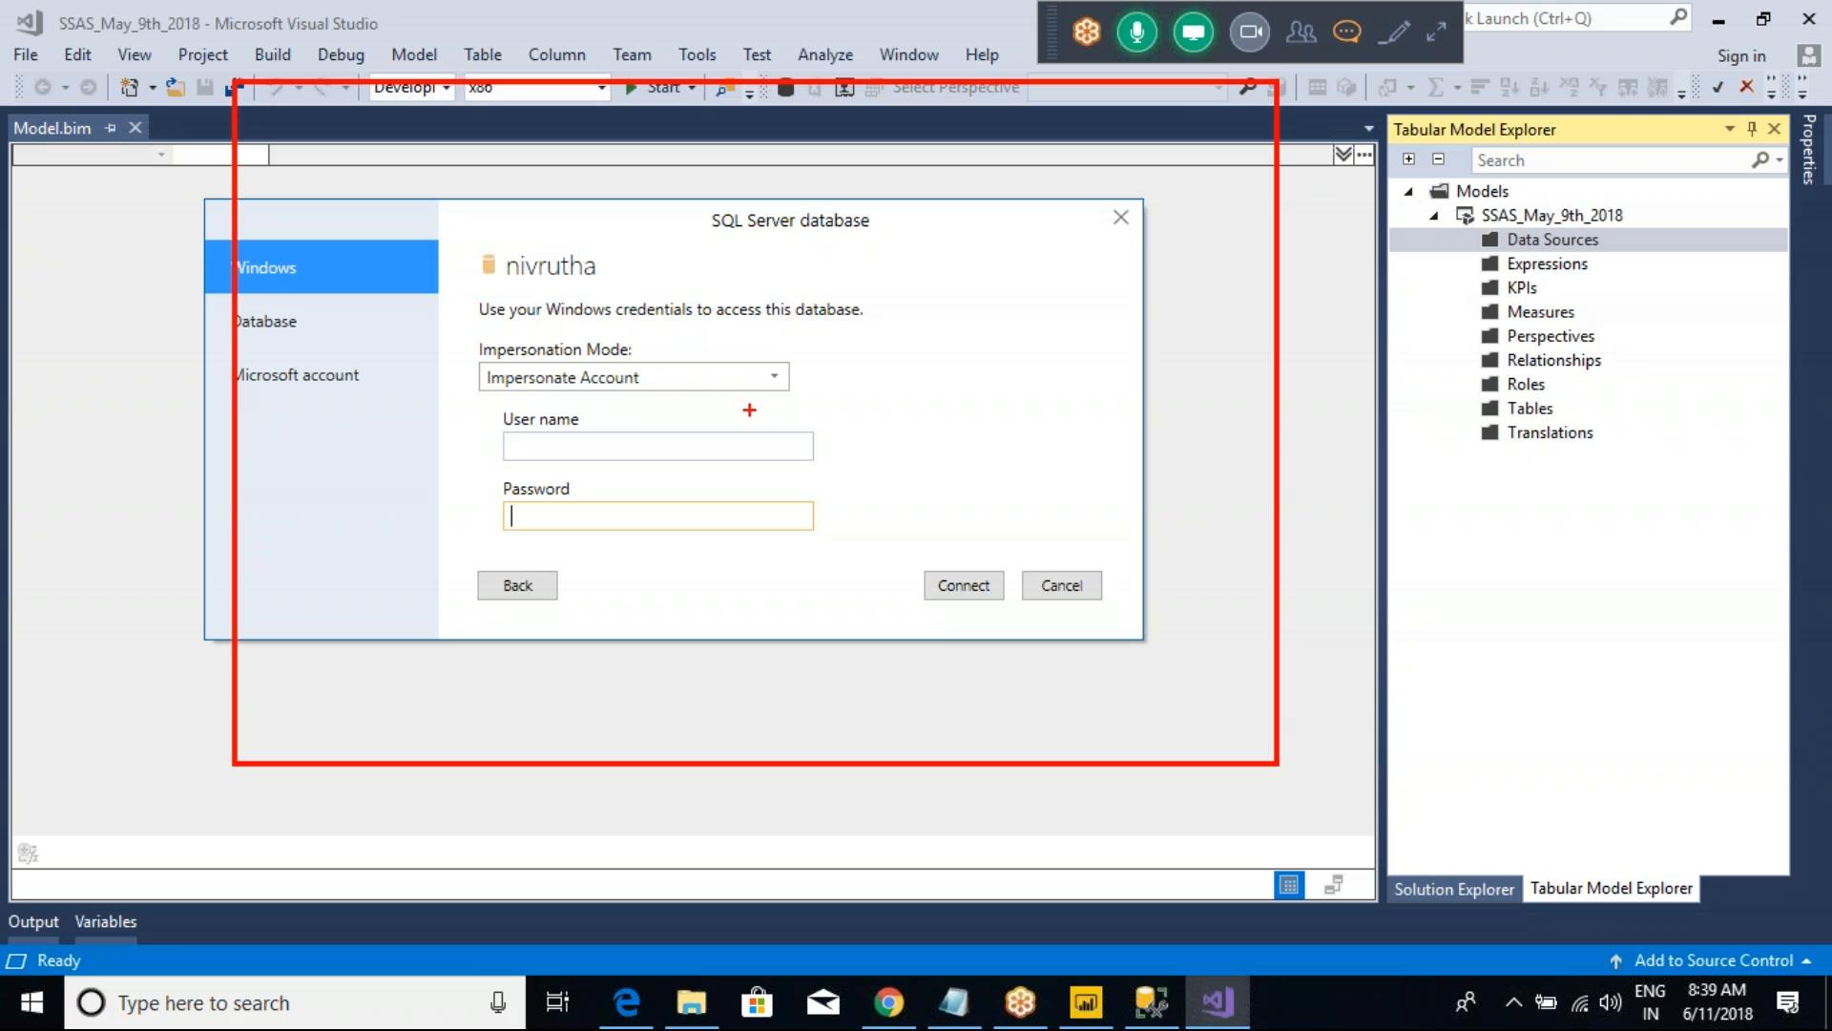
pyautogui.moveTo(696, 397)
pyautogui.mouseDown()
pyautogui.moveTo(906, 332)
pyautogui.moveTo(952, 344)
pyautogui.mouseUp()
pyautogui.moveTo(983, 324)
pyautogui.mouseDown()
pyautogui.moveTo(975, 358)
pyautogui.moveTo(1079, 359)
pyautogui.mouseUp()
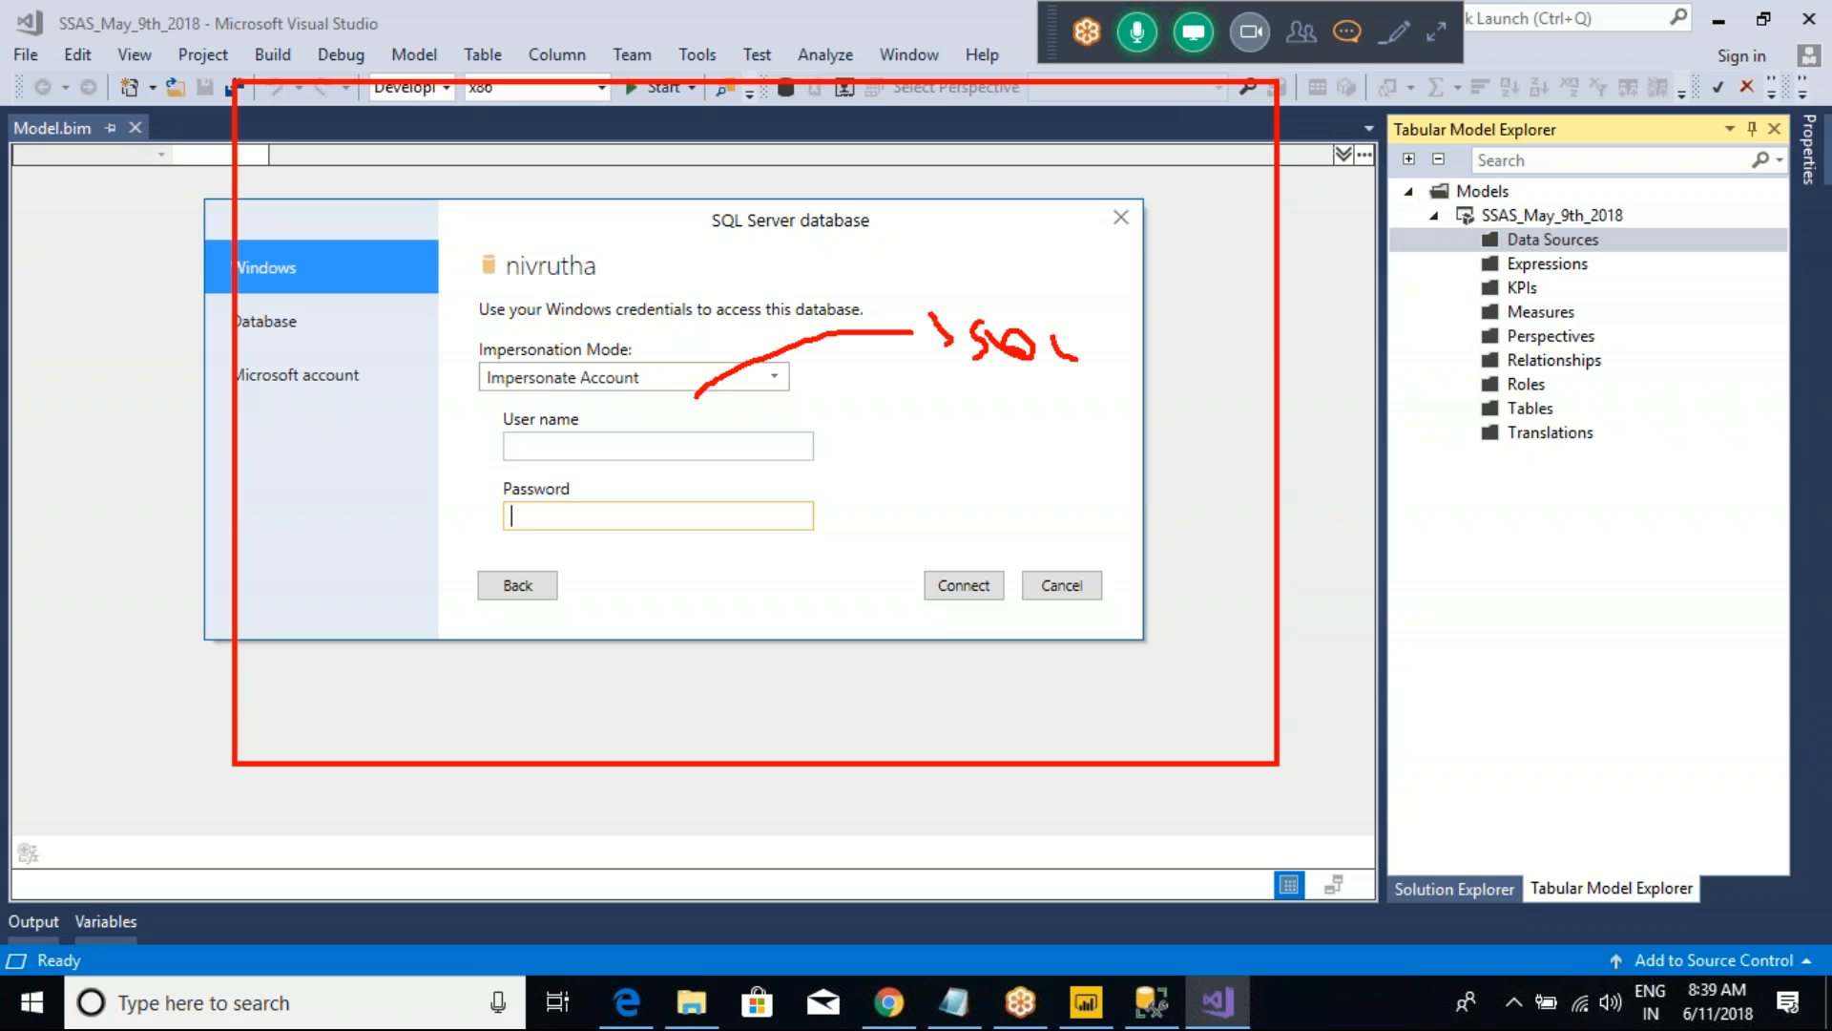
pyautogui.press('Escape')
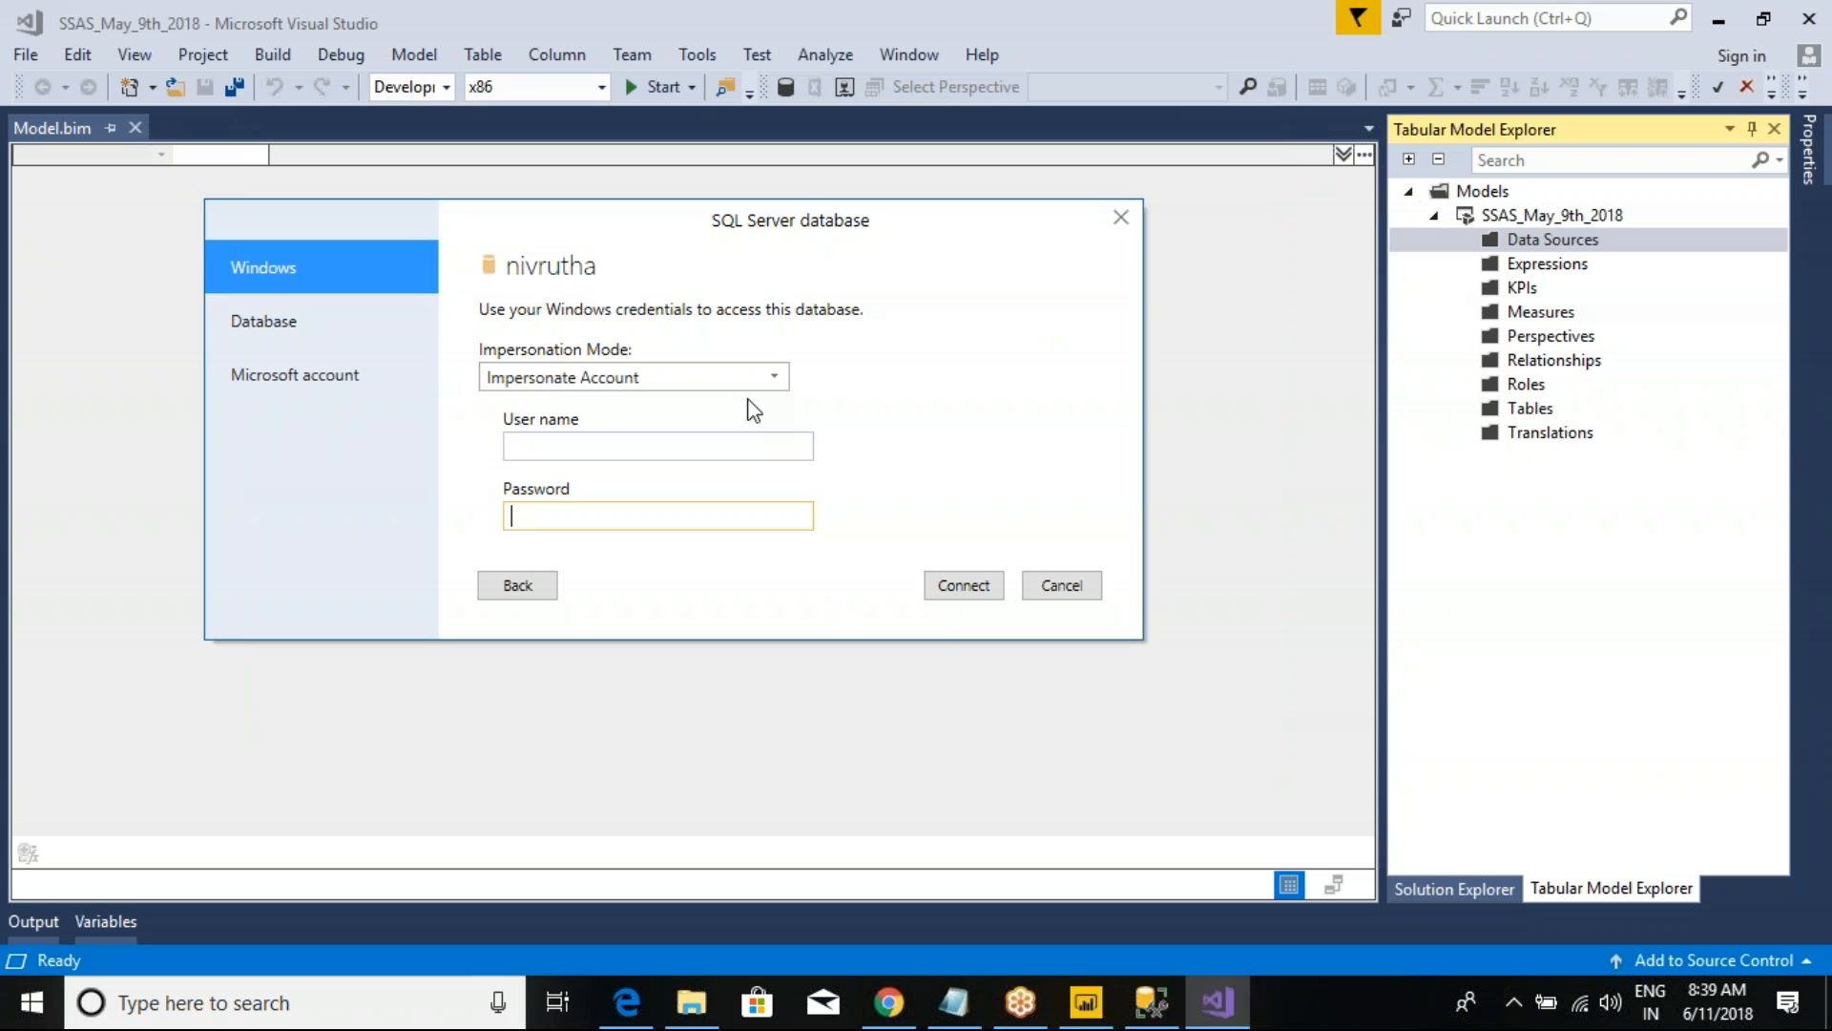
# Step: Enter the Windows account's domain-qualified user name and its password for impersonation, and connect to the SQL Server
pyautogui.click(584, 446)
pyautogui.write('NIVRUTHA')
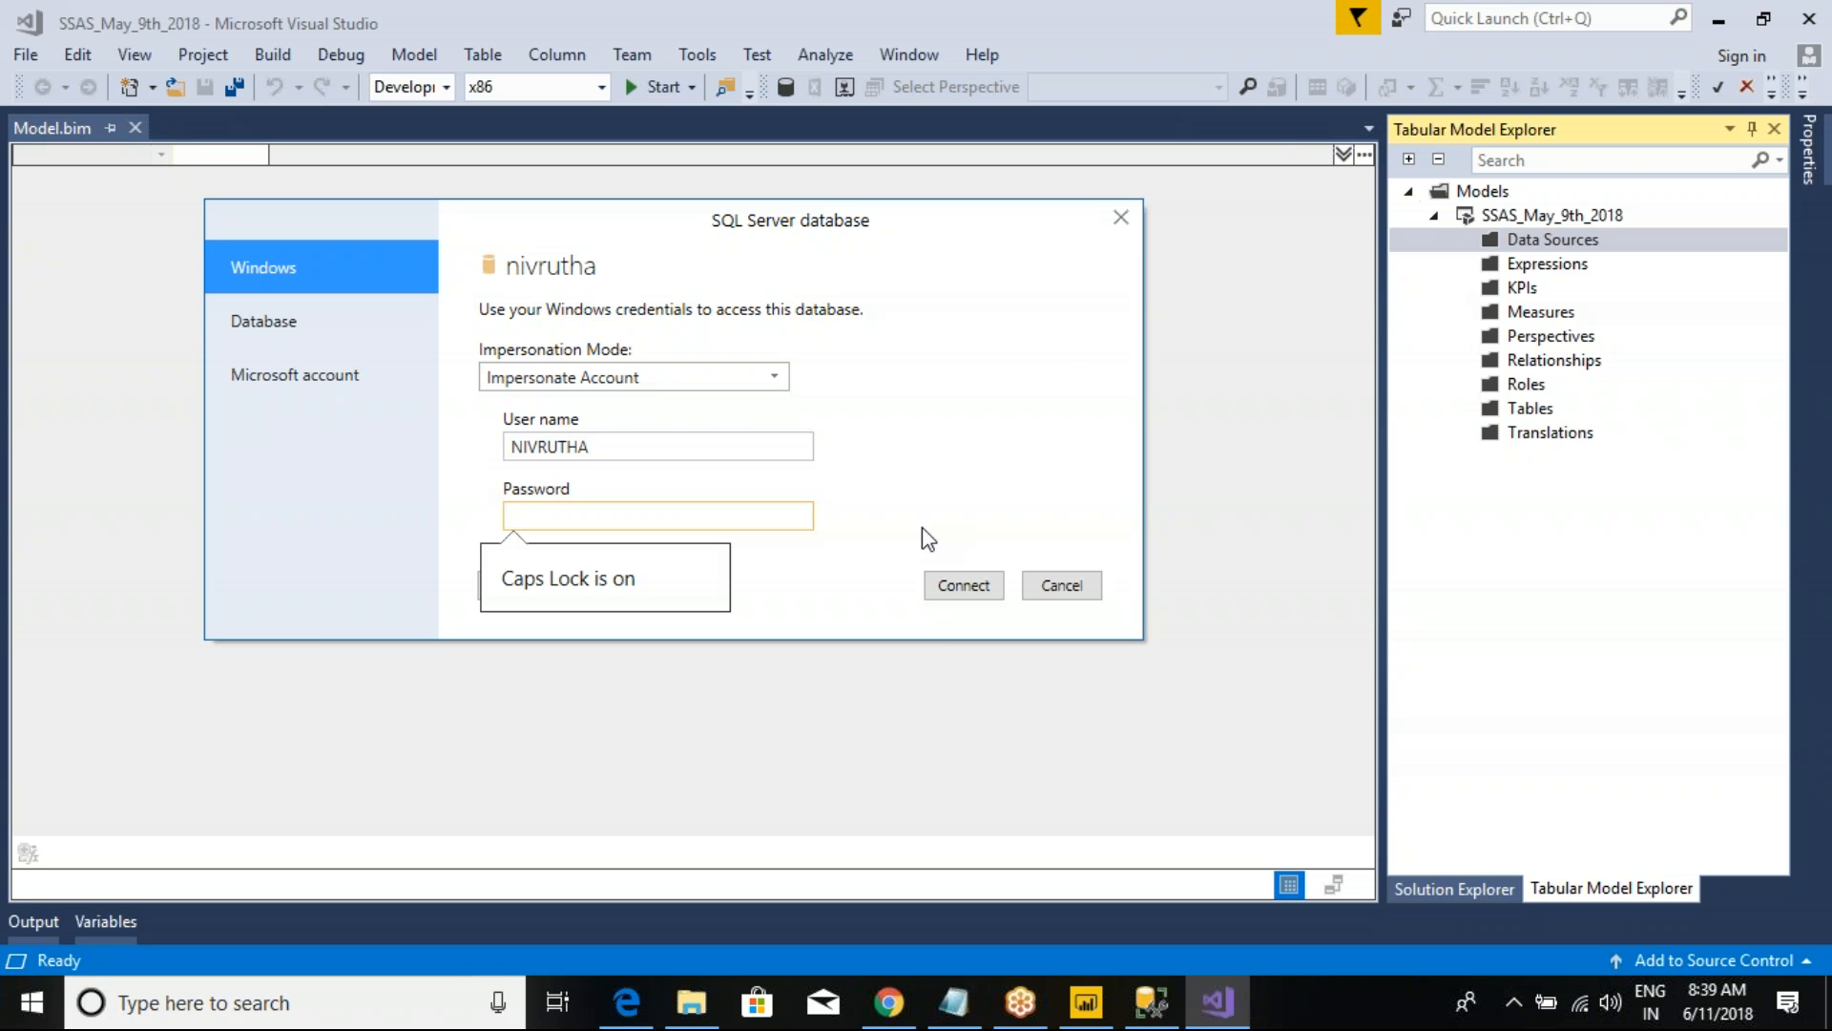
pyautogui.press('capslock')
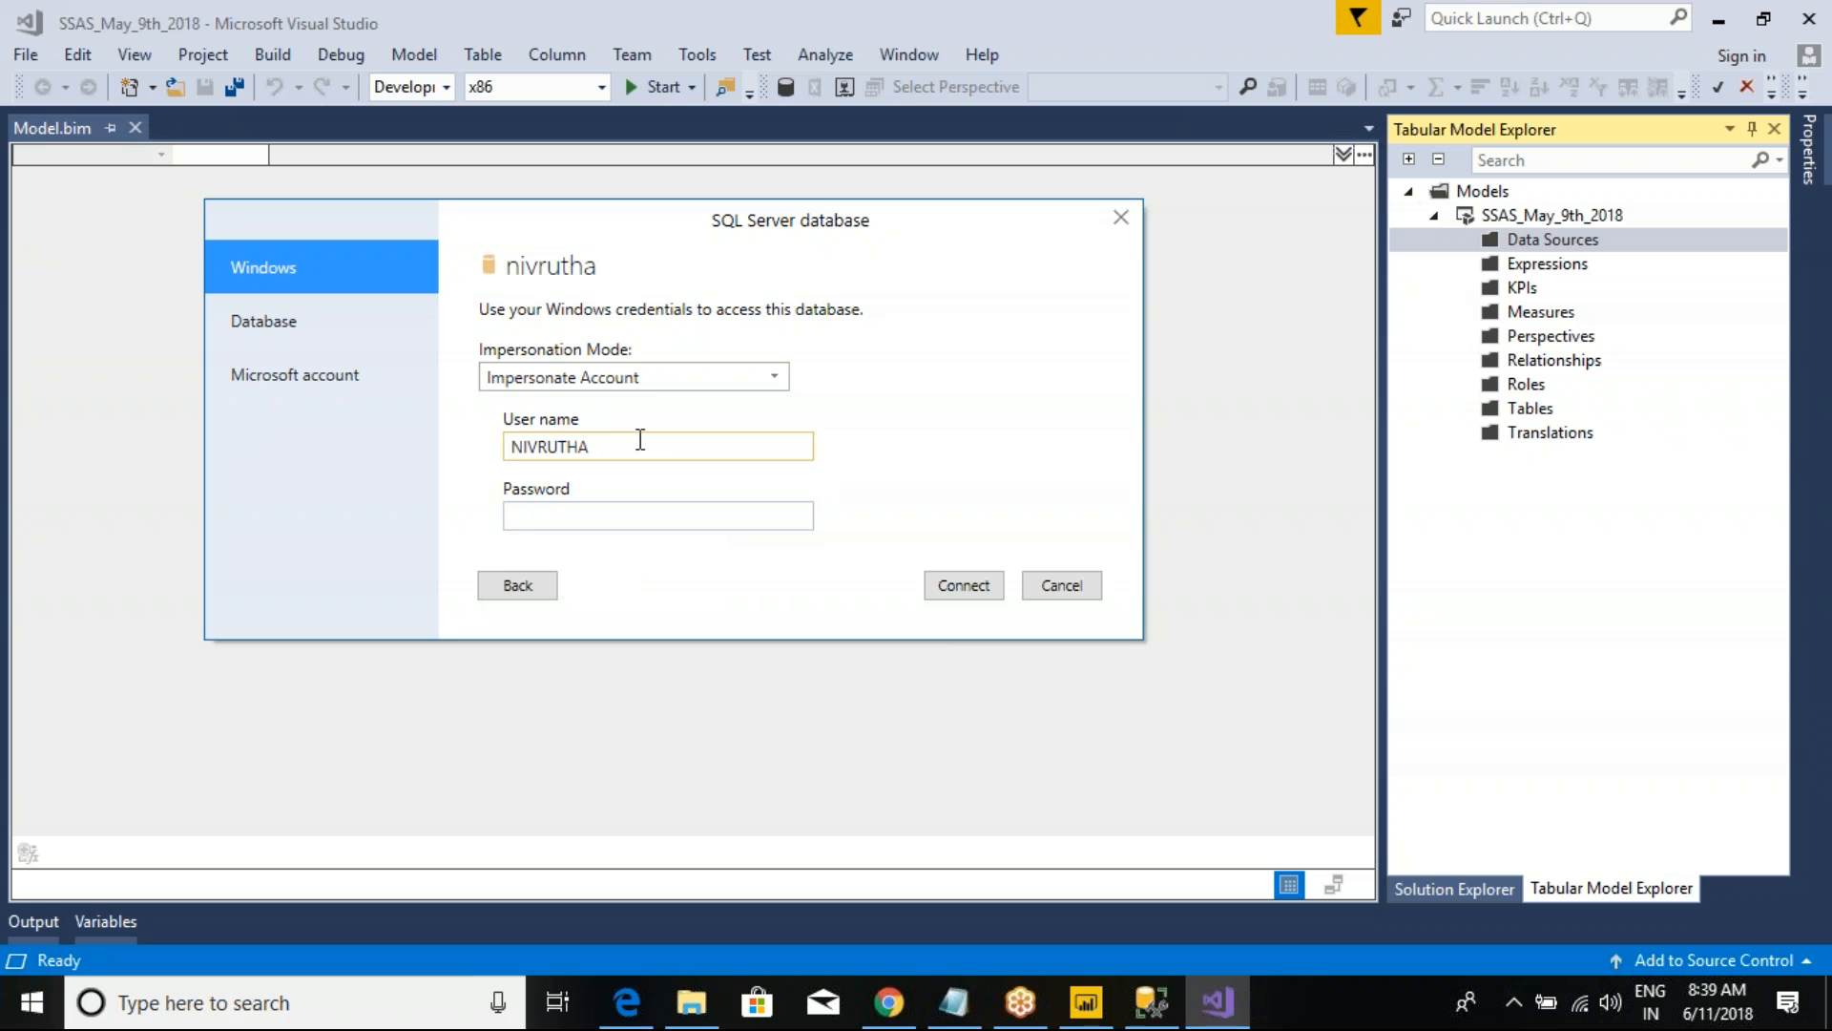
pyautogui.write('nivrutha')
pyautogui.click(599, 520)
pyautogui.write('••••••••••••')
pyautogui.click(963, 586)
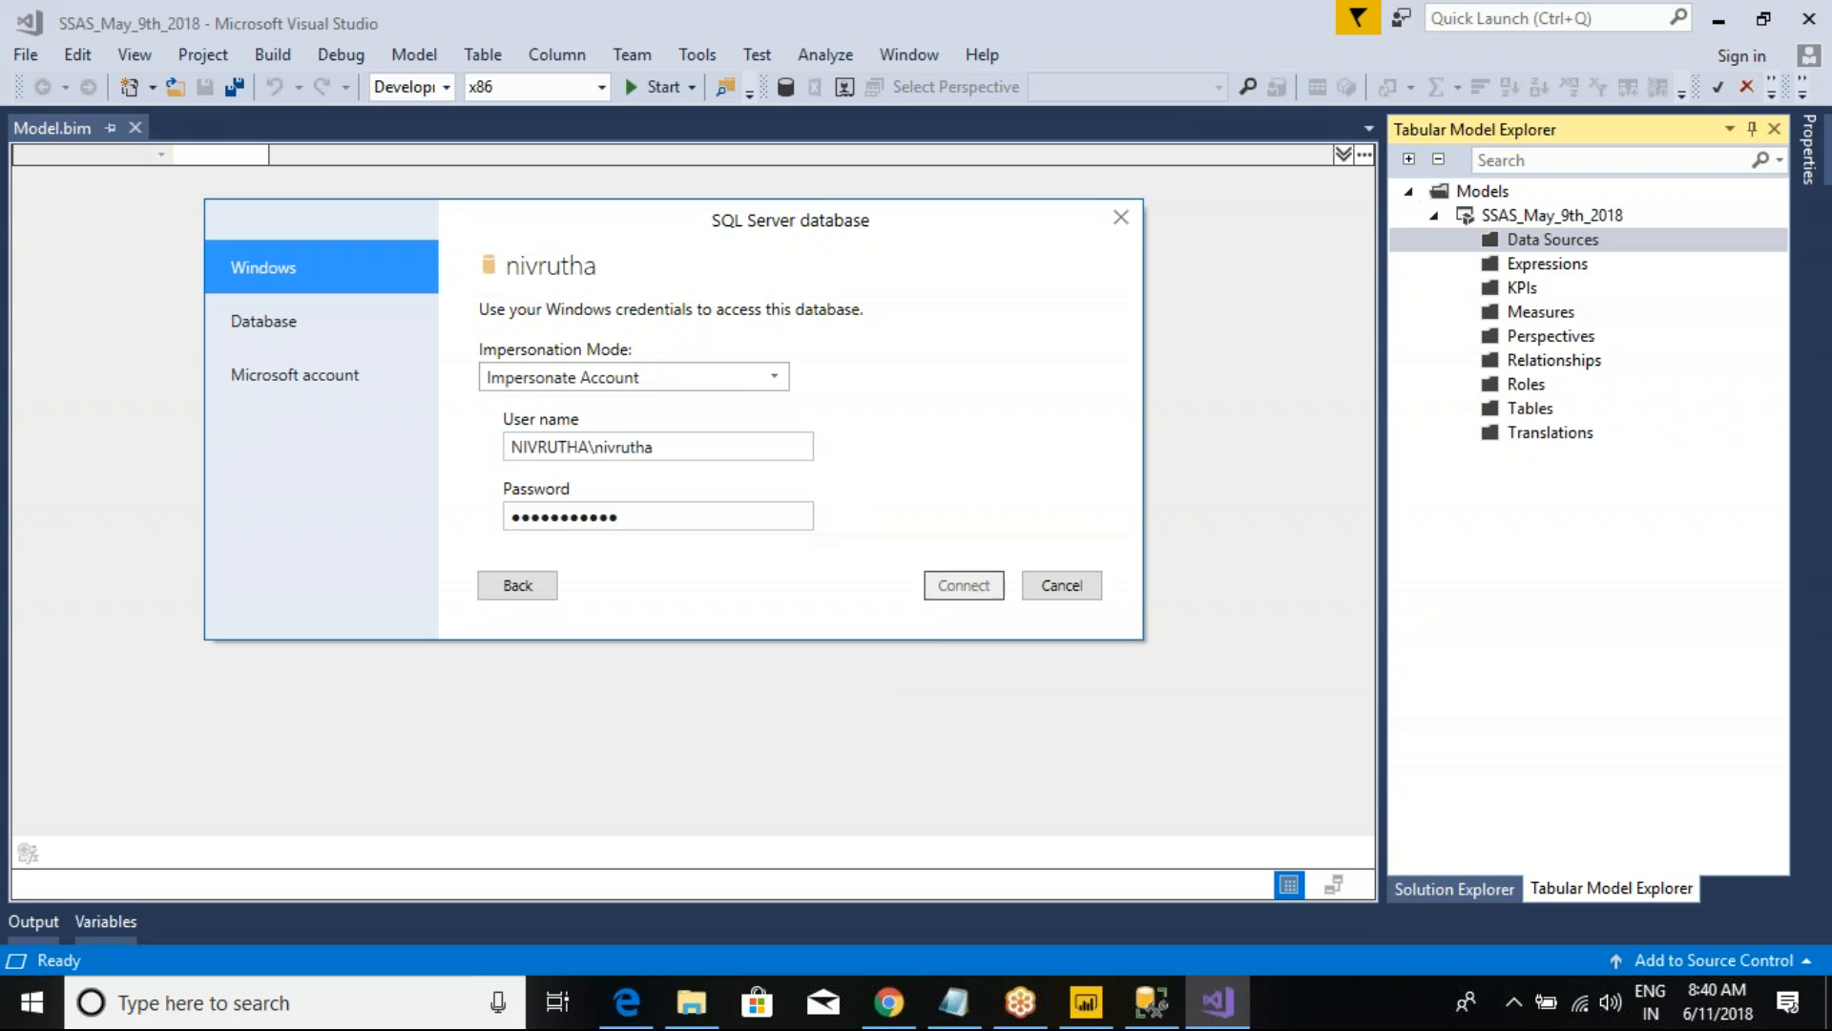
pyautogui.click(1040, 567)
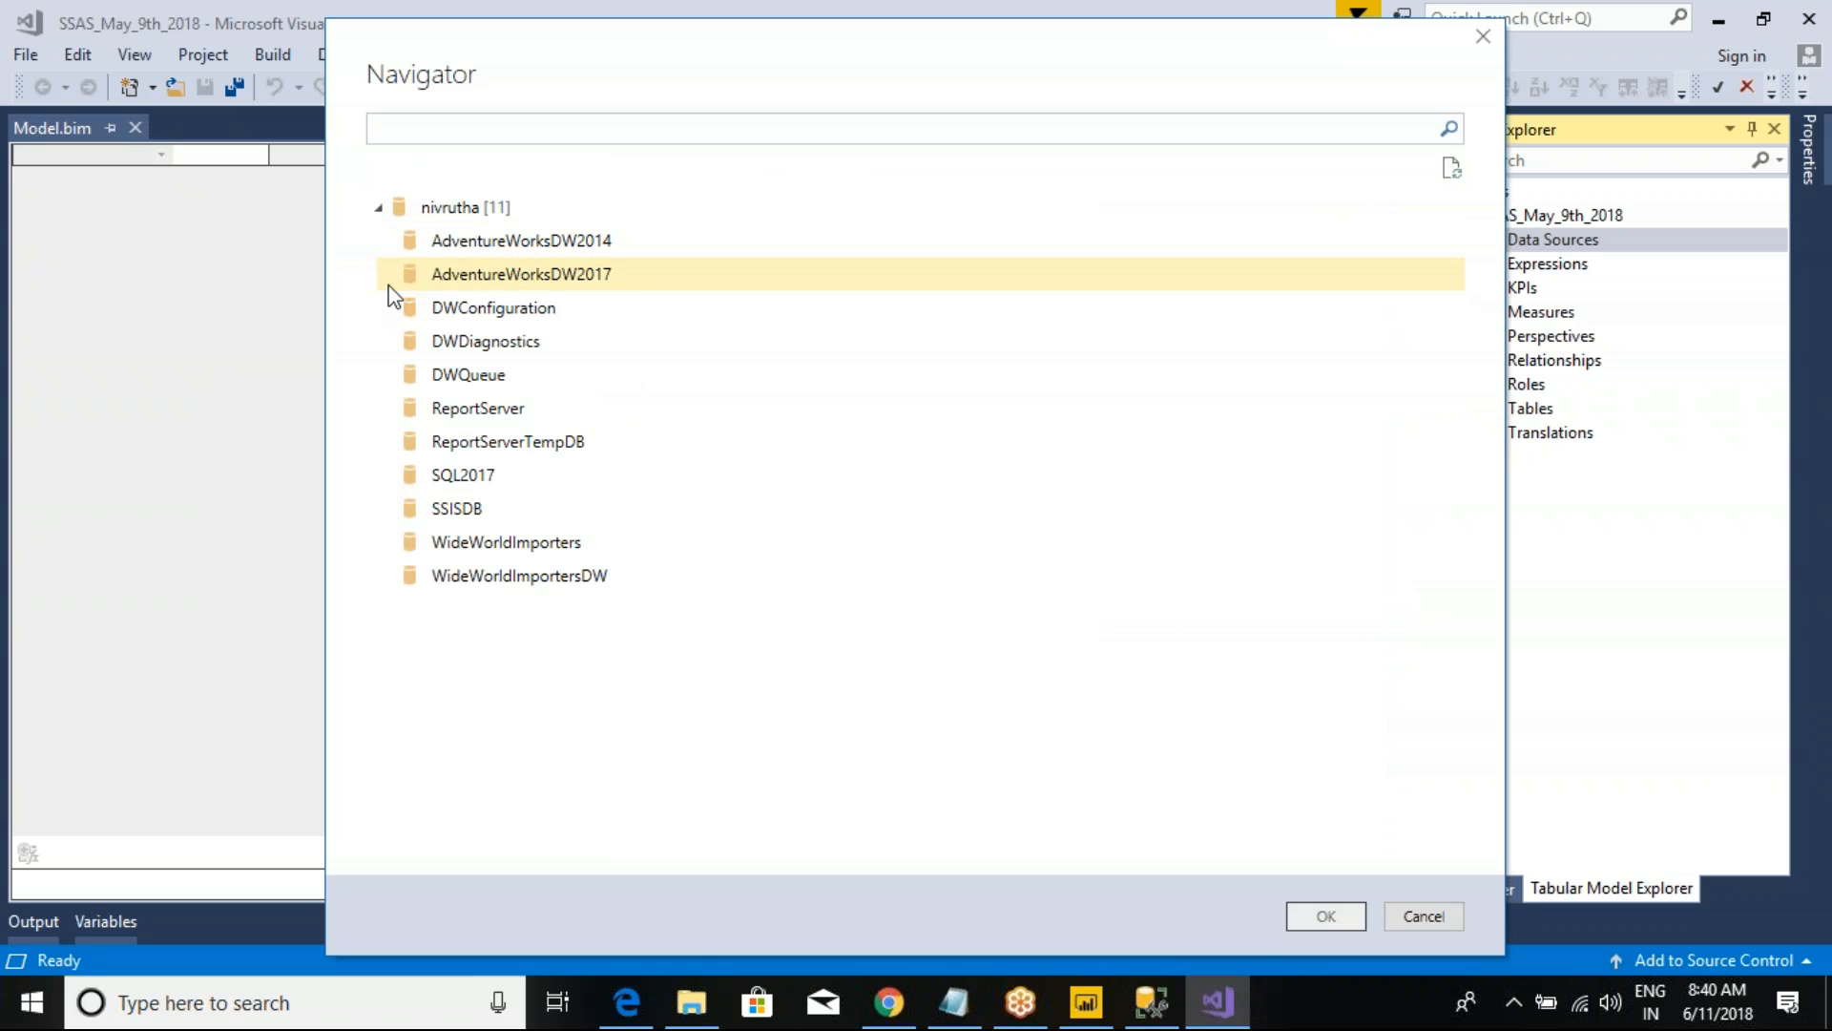
# Step: Choose the AdventureWorksDW2017 database, cross-check the server's database list in SQL Server Management Studio, and return to Visual Studio to confirm the choice
pyautogui.click(452, 278)
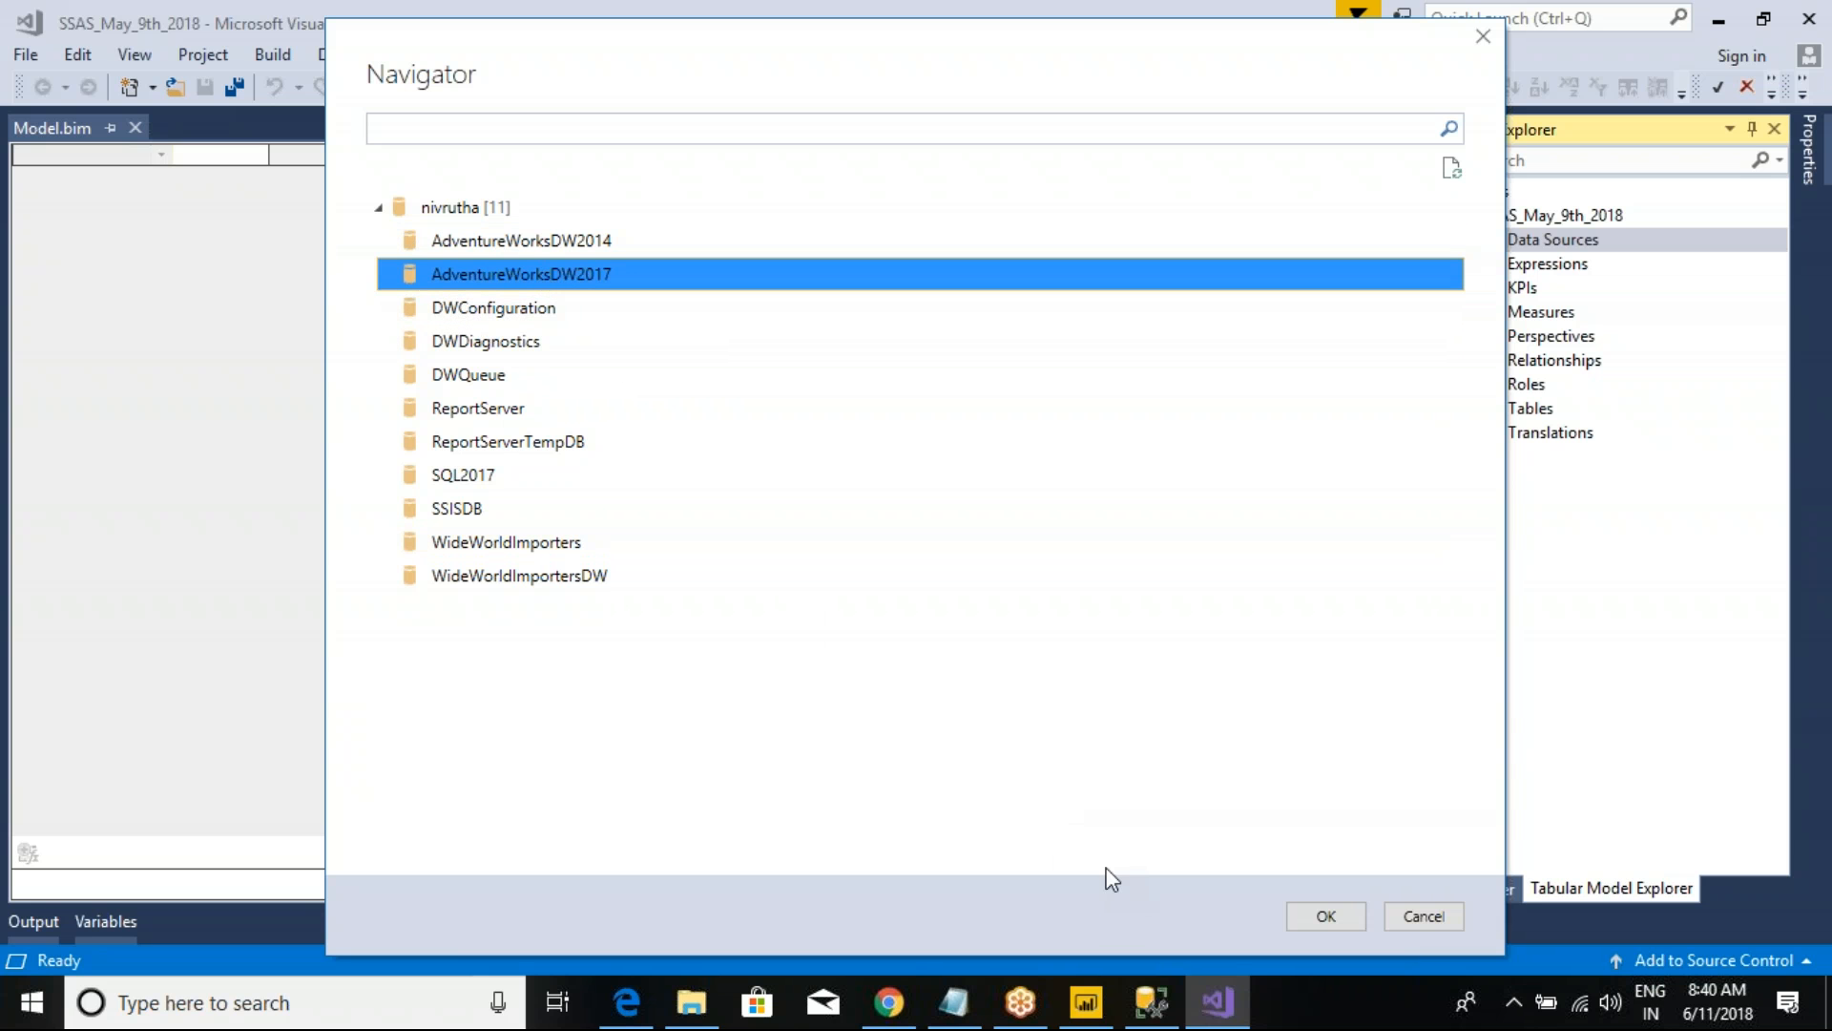
pyautogui.click(1152, 1002)
pyautogui.click(53, 249)
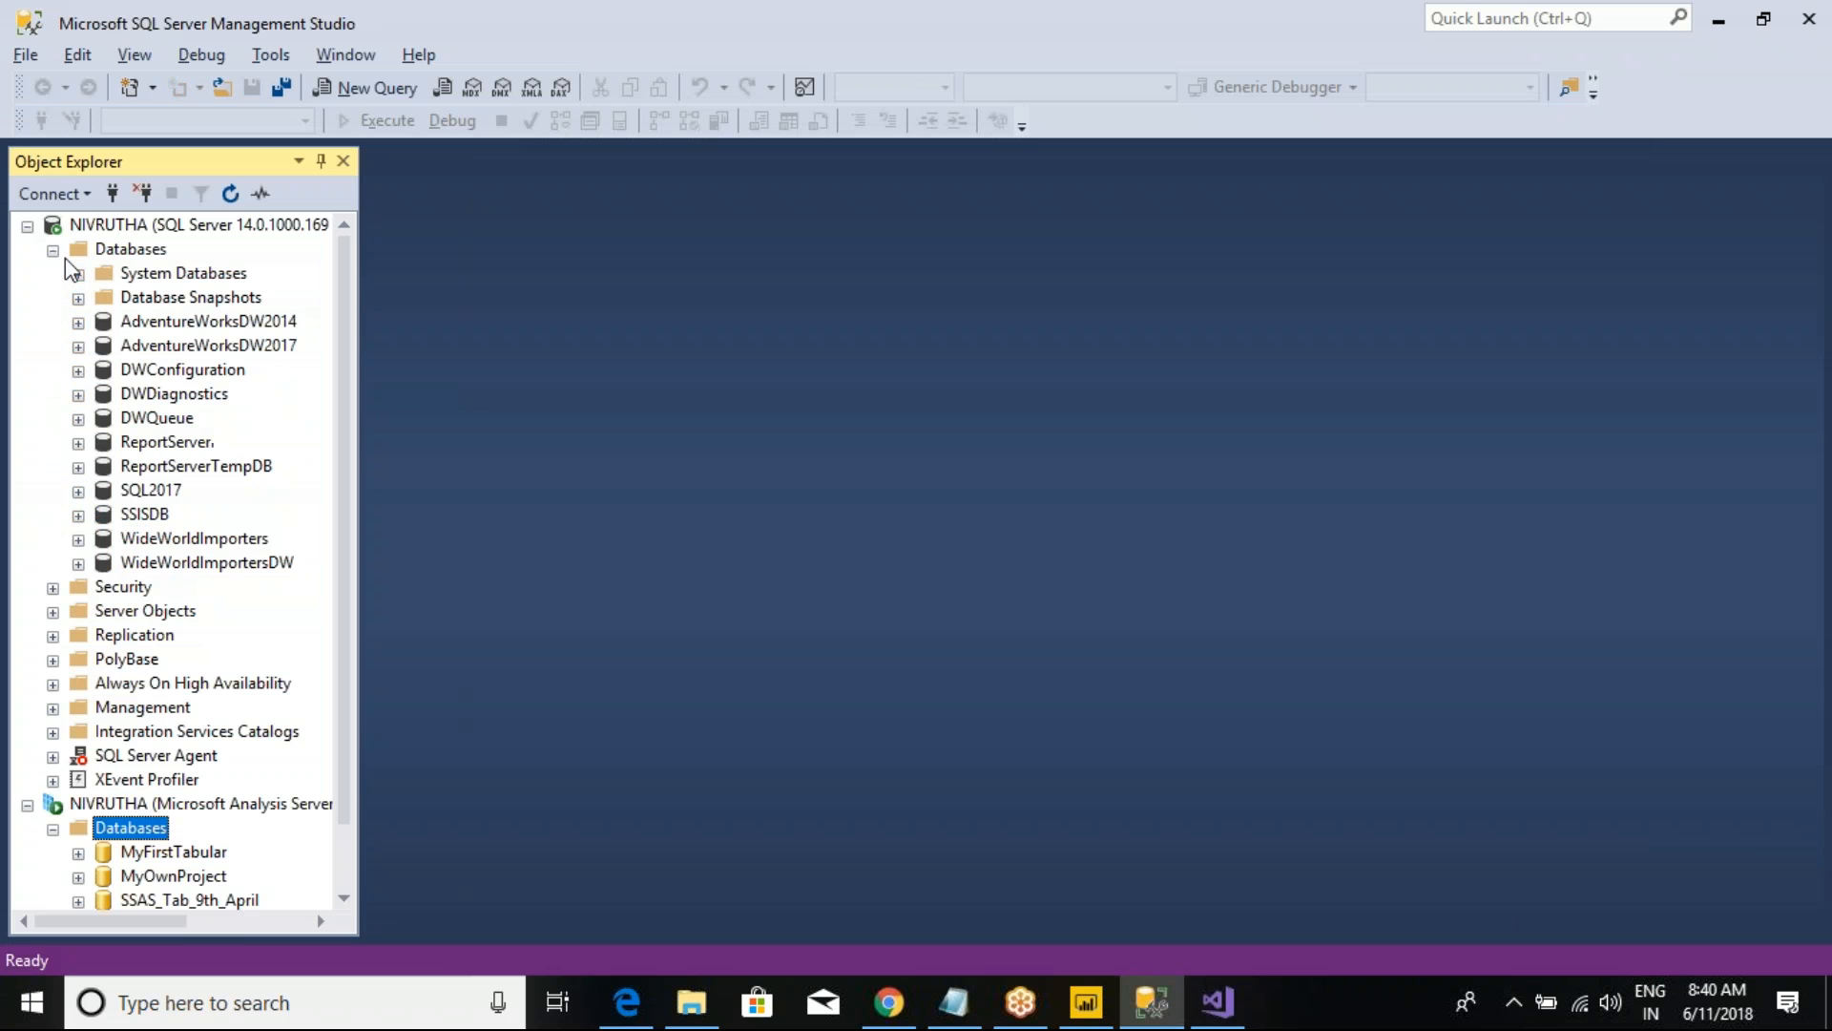
pyautogui.click(183, 372)
pyautogui.click(177, 393)
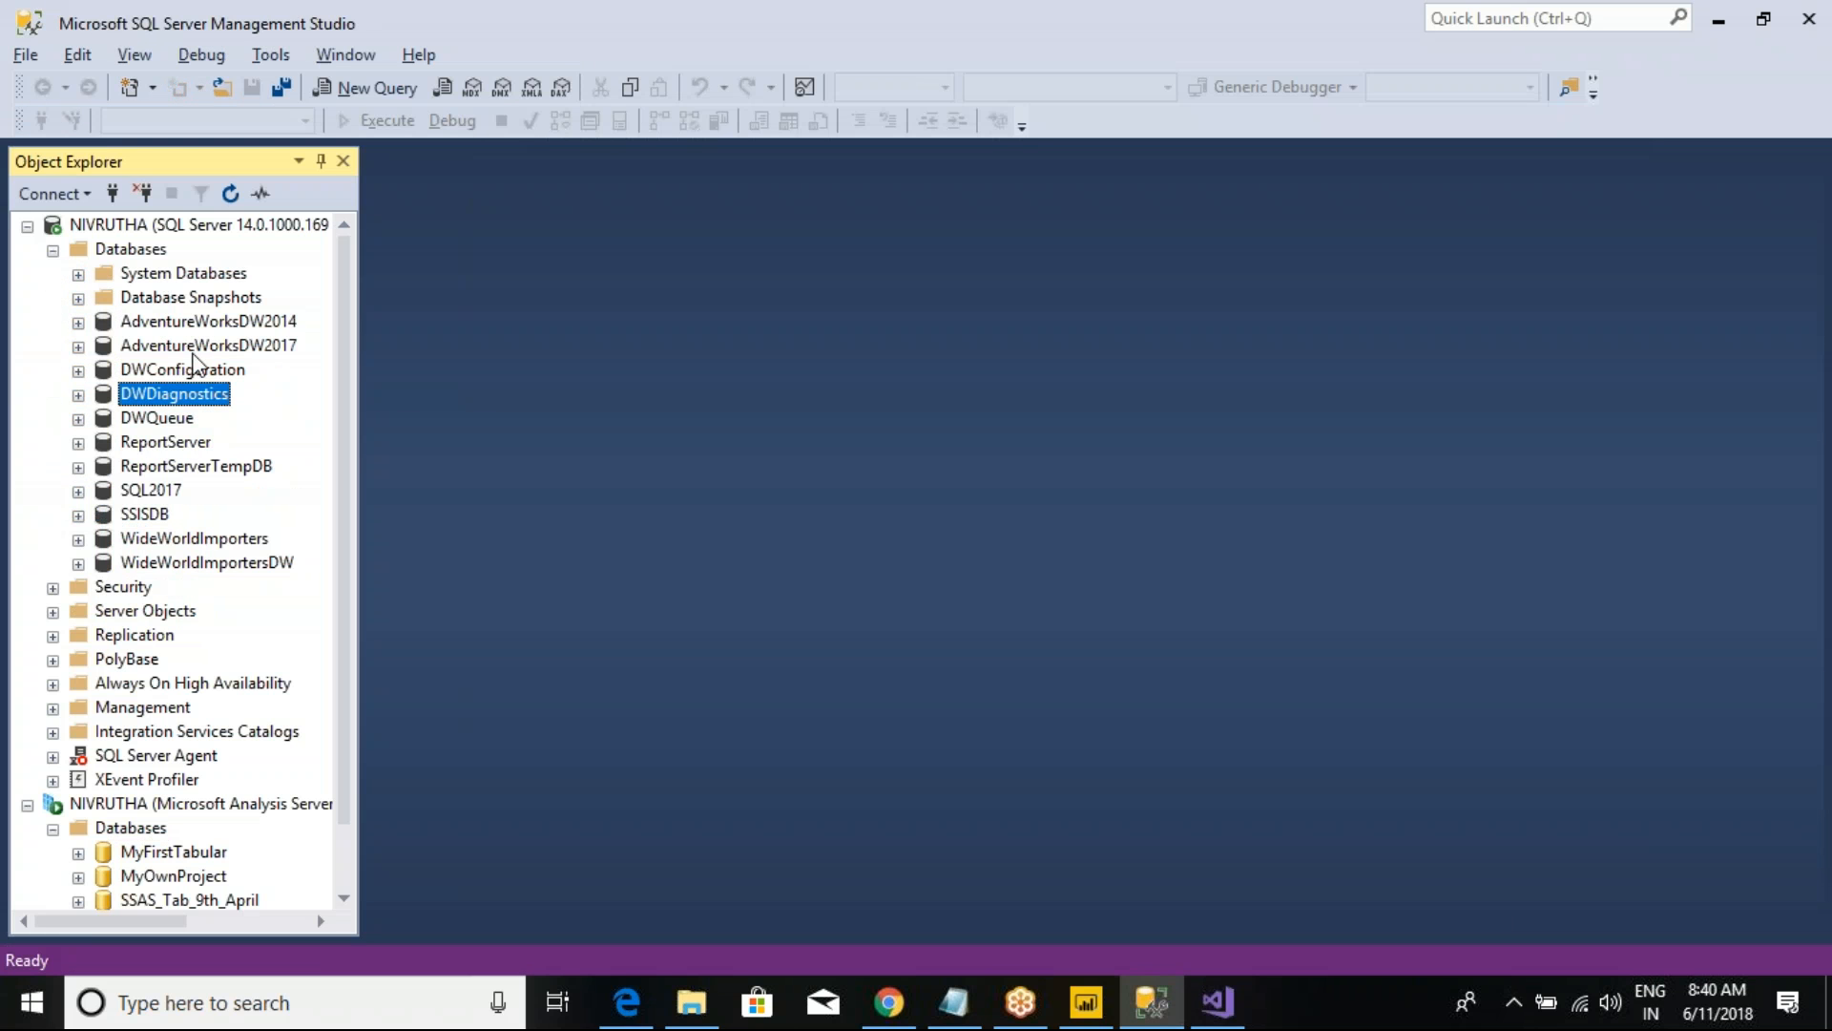
pyautogui.click(195, 351)
pyautogui.click(1237, 993)
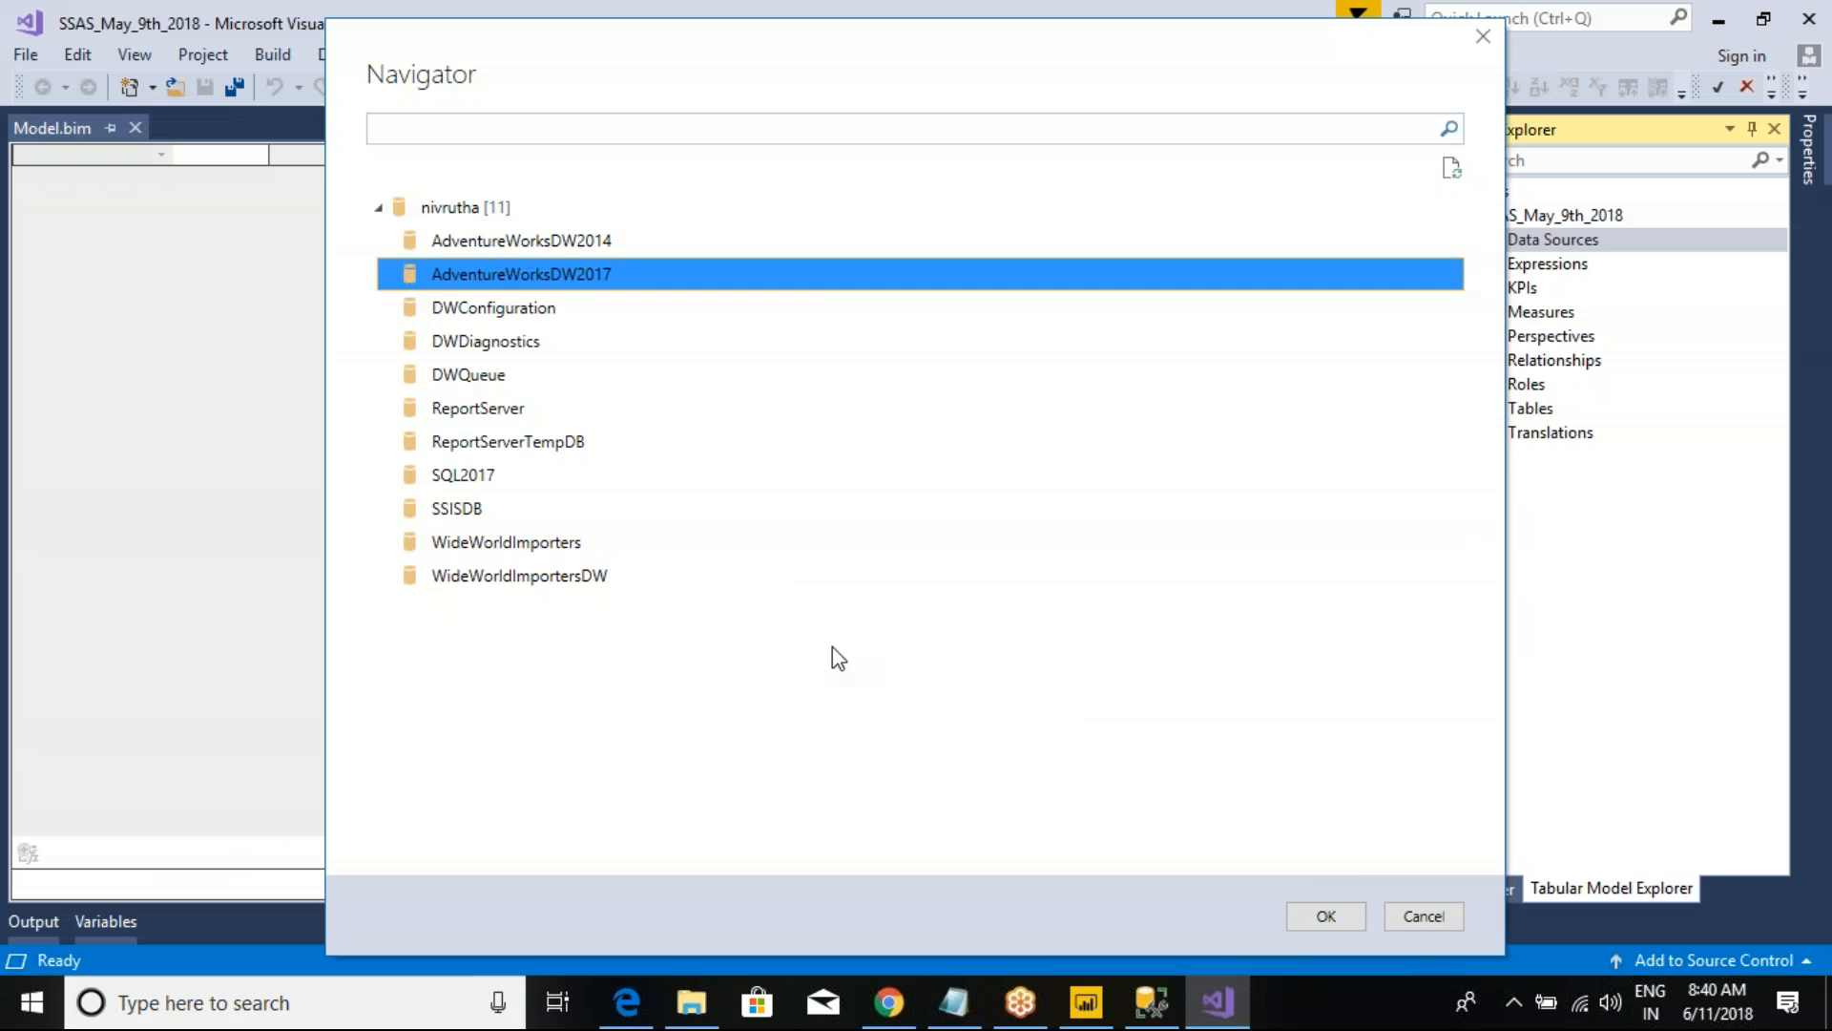
pyautogui.click(1325, 916)
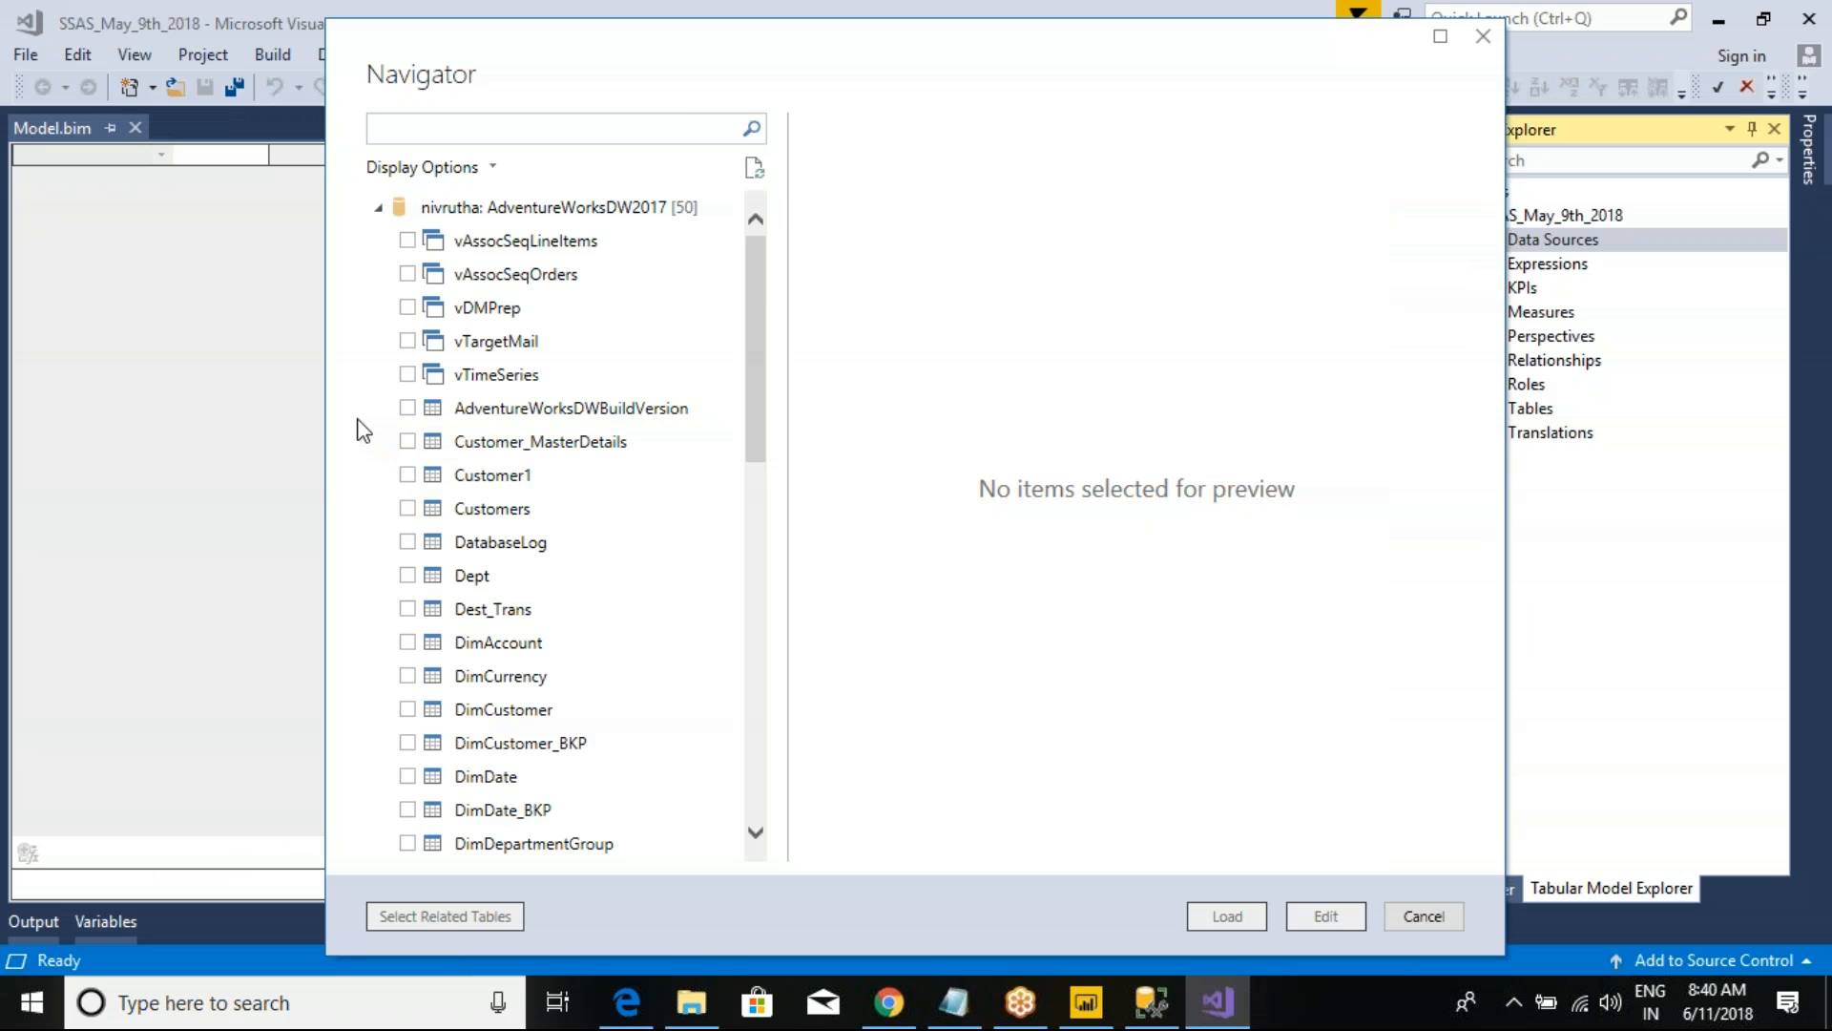
# Step: Include the DimCustomer, DimEmployee and DimDate tables in the import from AdventureWorksDW2017
pyautogui.scroll(-1, 548, 522)
pyautogui.scroll(-2, 559, 539)
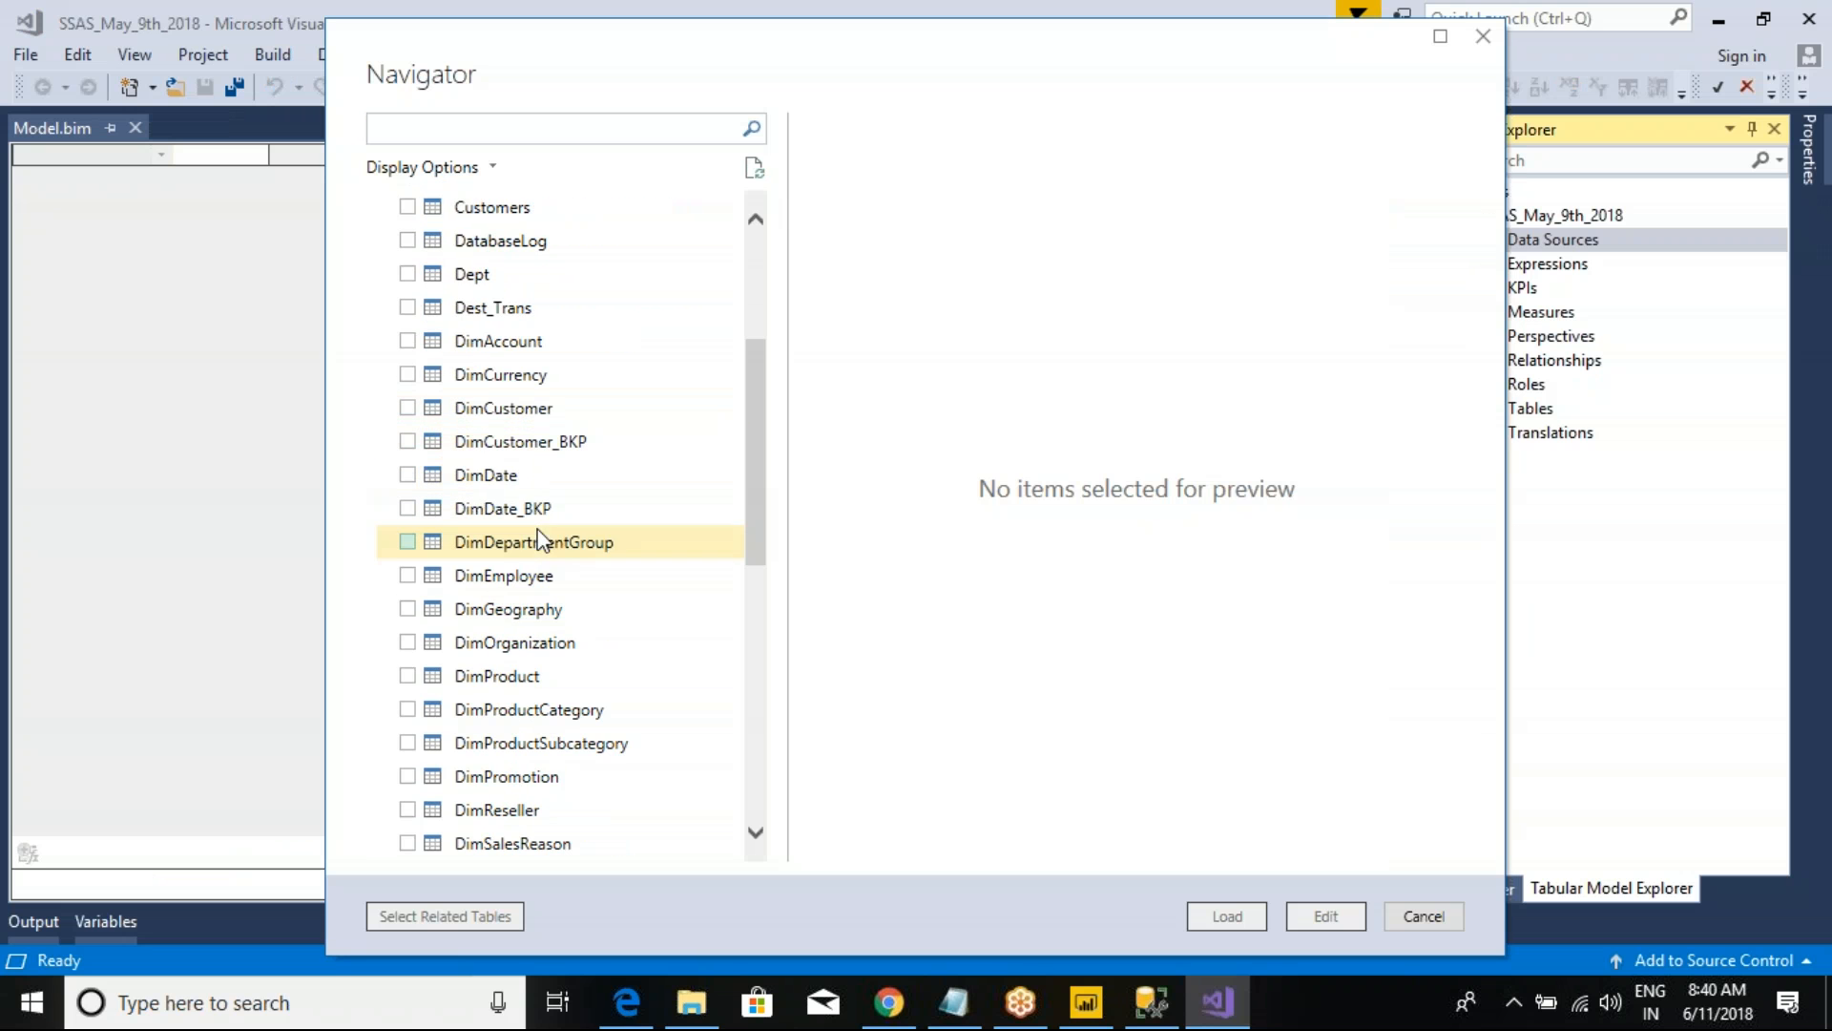
pyautogui.click(409, 408)
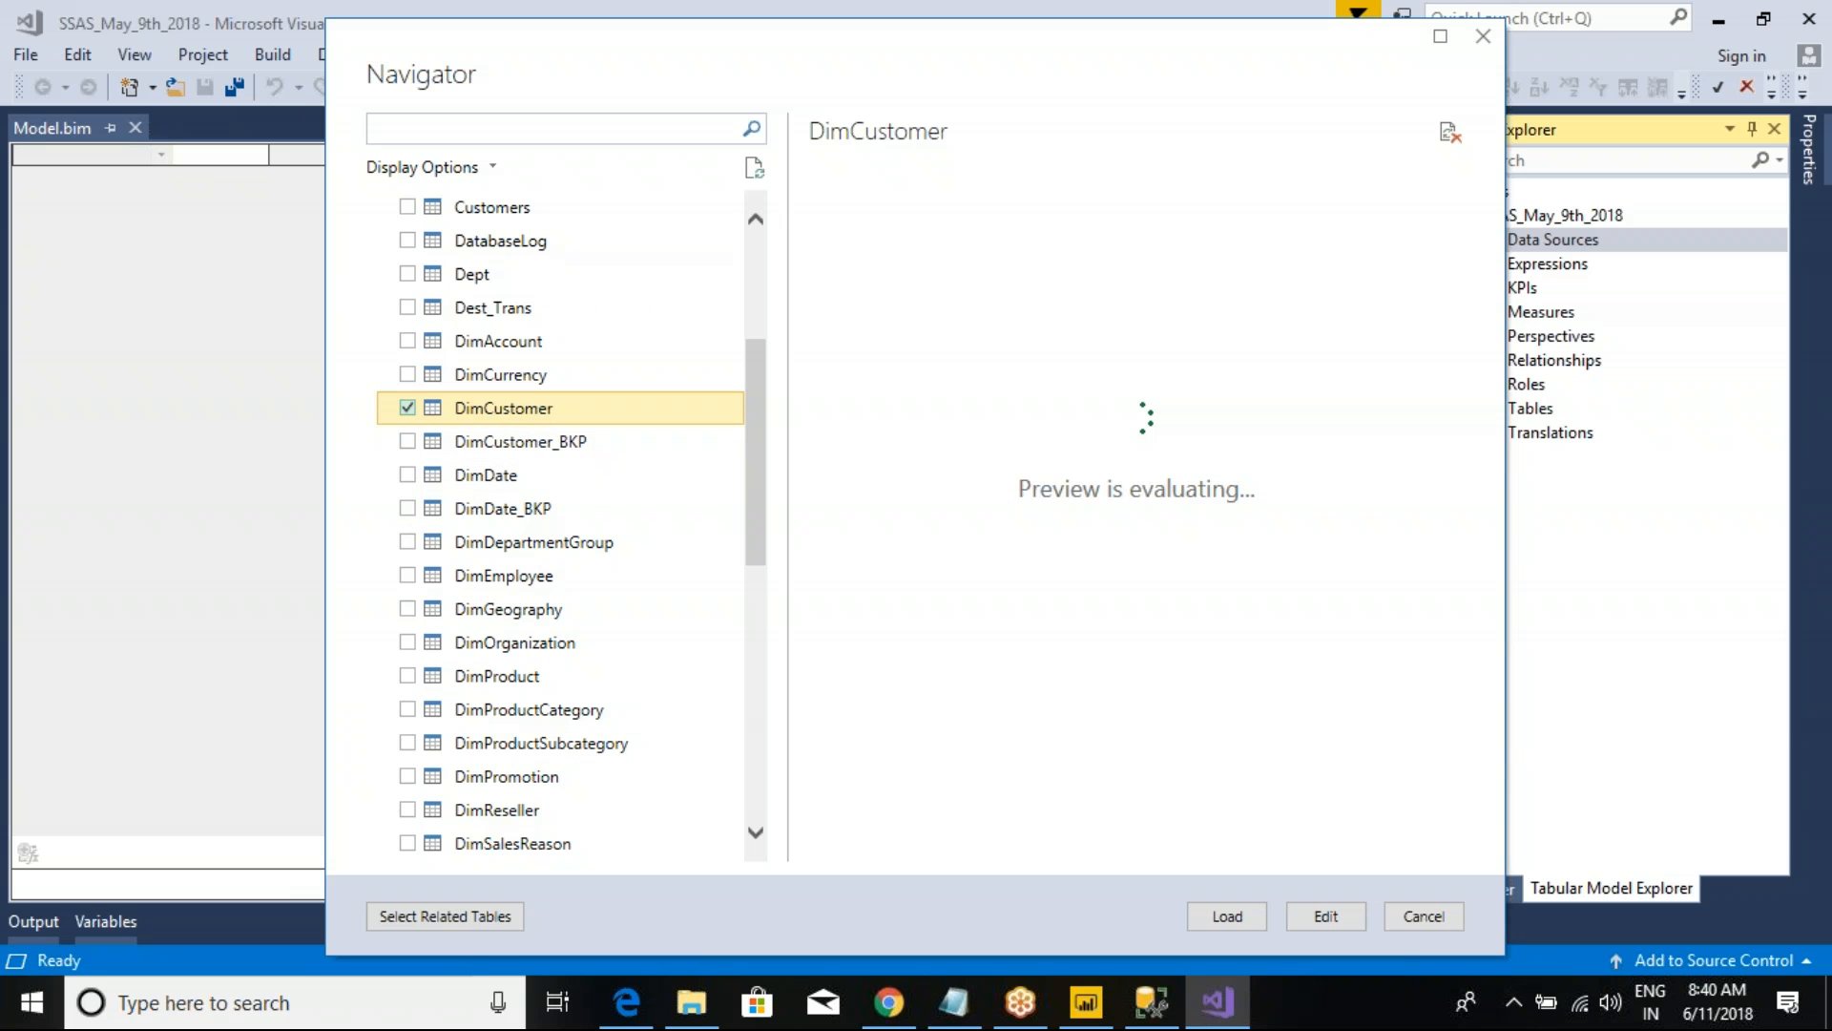
pyautogui.click(425, 474)
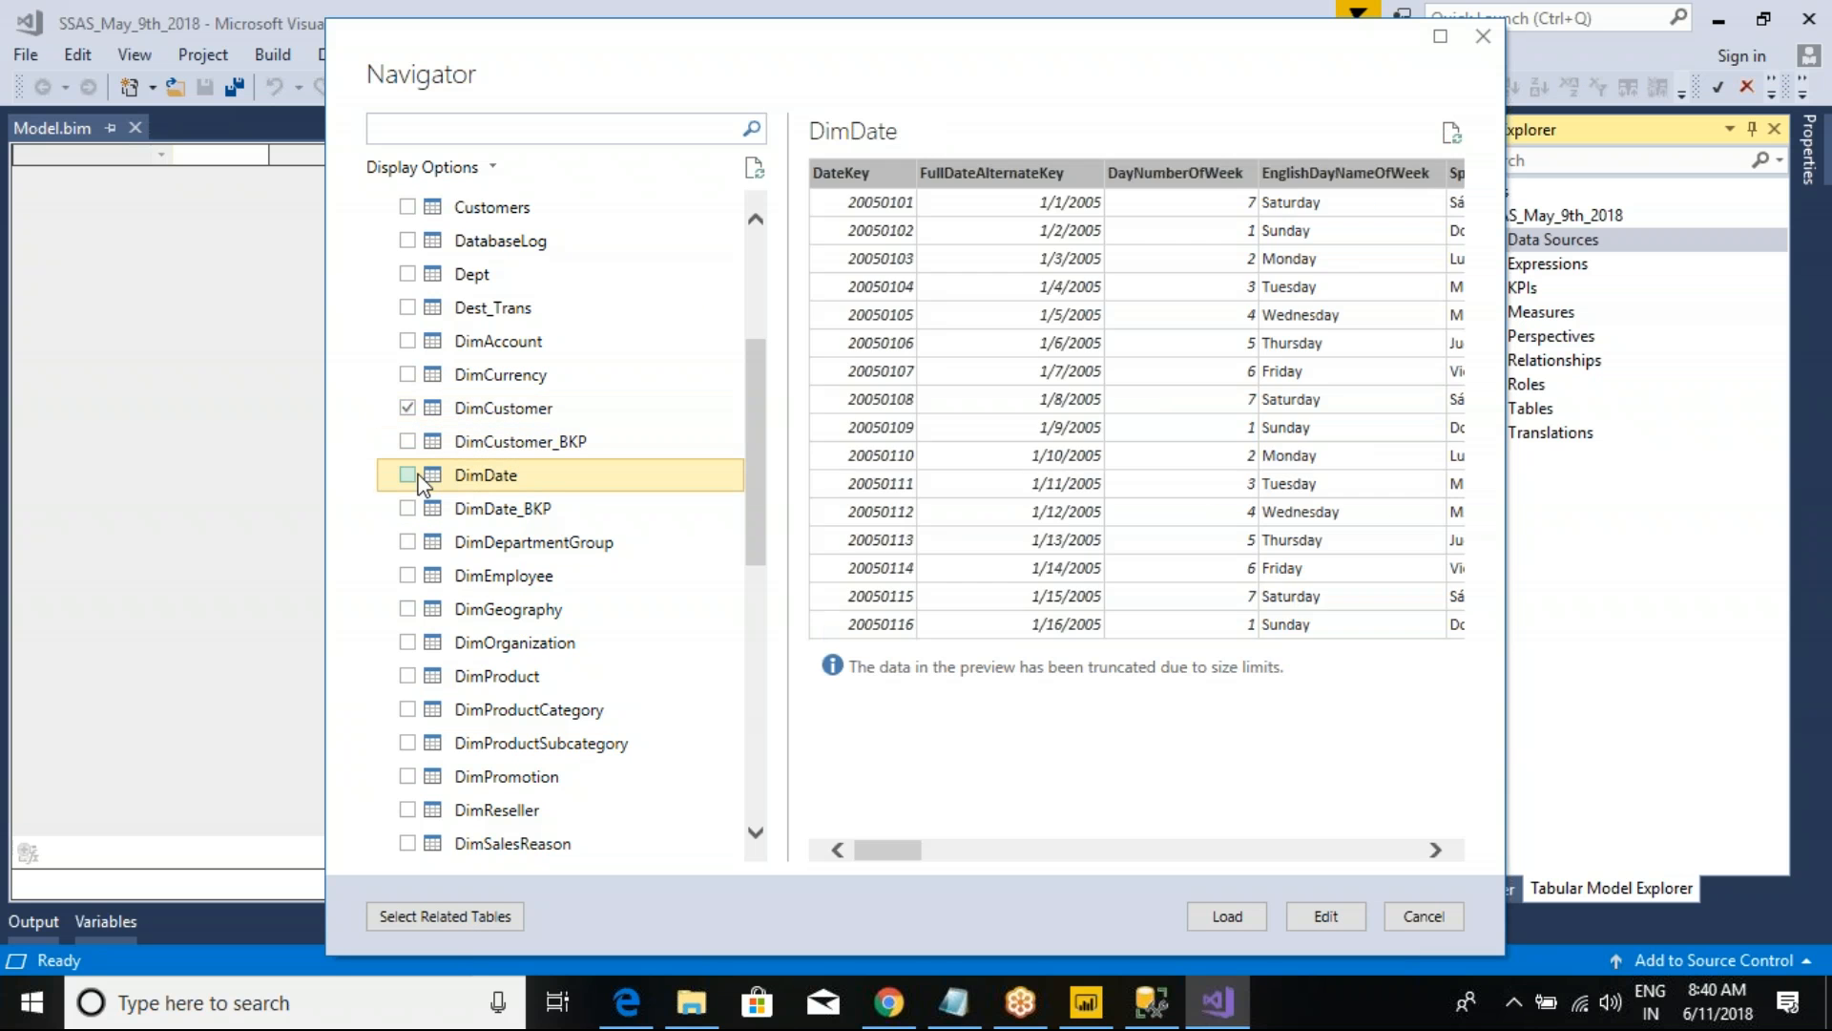
pyautogui.click(410, 576)
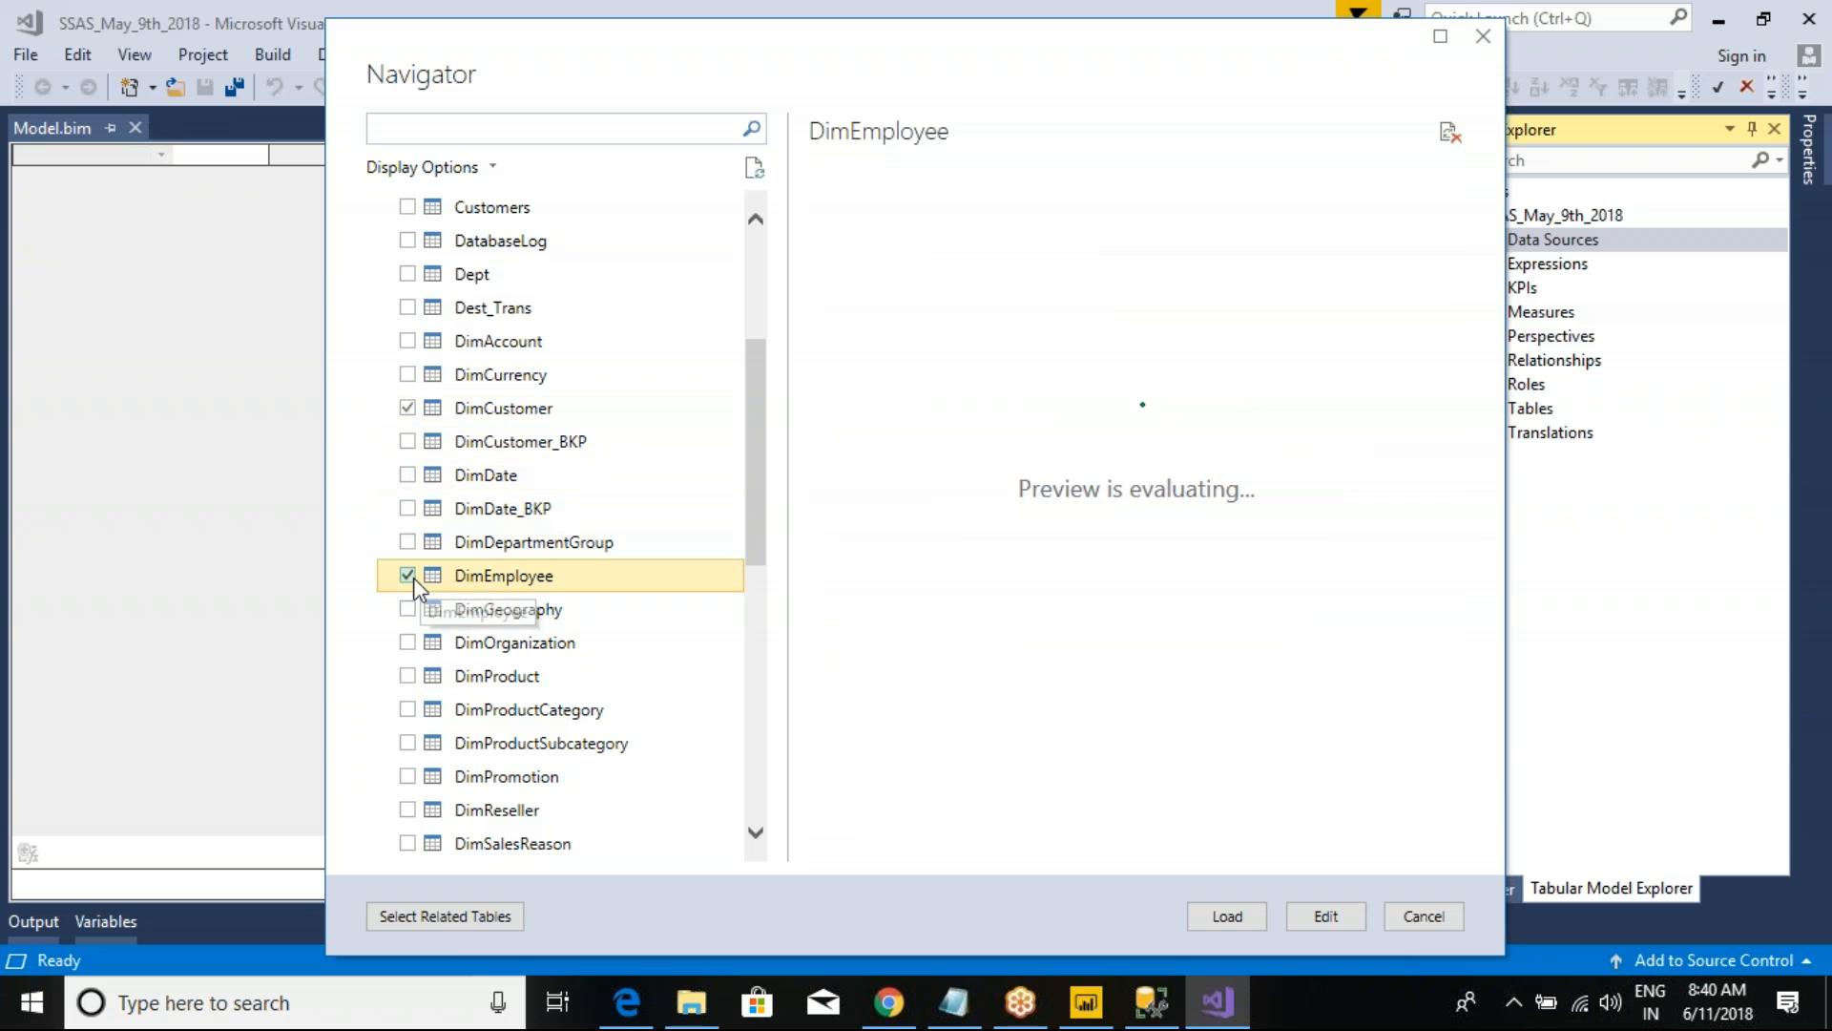
pyautogui.click(407, 476)
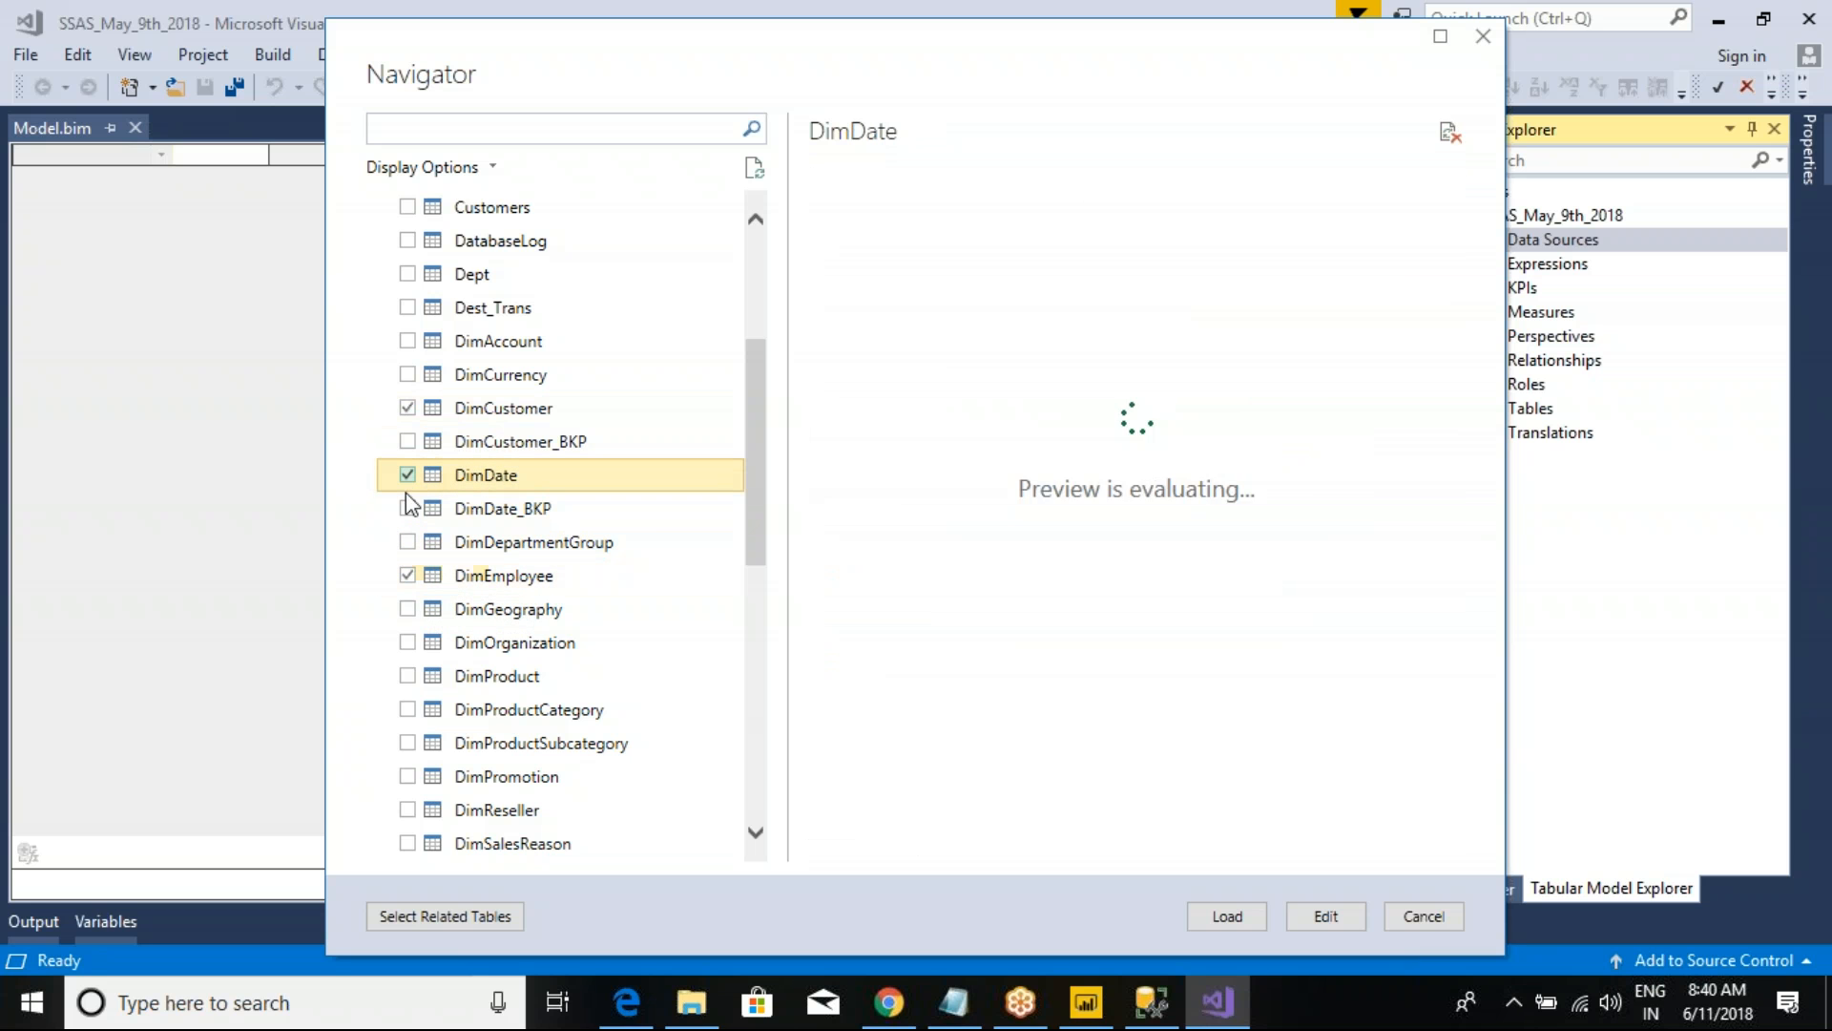
# Step: Include the DimGeography, DimProduct, DimProductSubcategory and DimProductCategory tables in the import
pyautogui.click(408, 609)
pyautogui.click(408, 676)
pyautogui.click(412, 717)
pyautogui.click(409, 743)
pyautogui.click(415, 719)
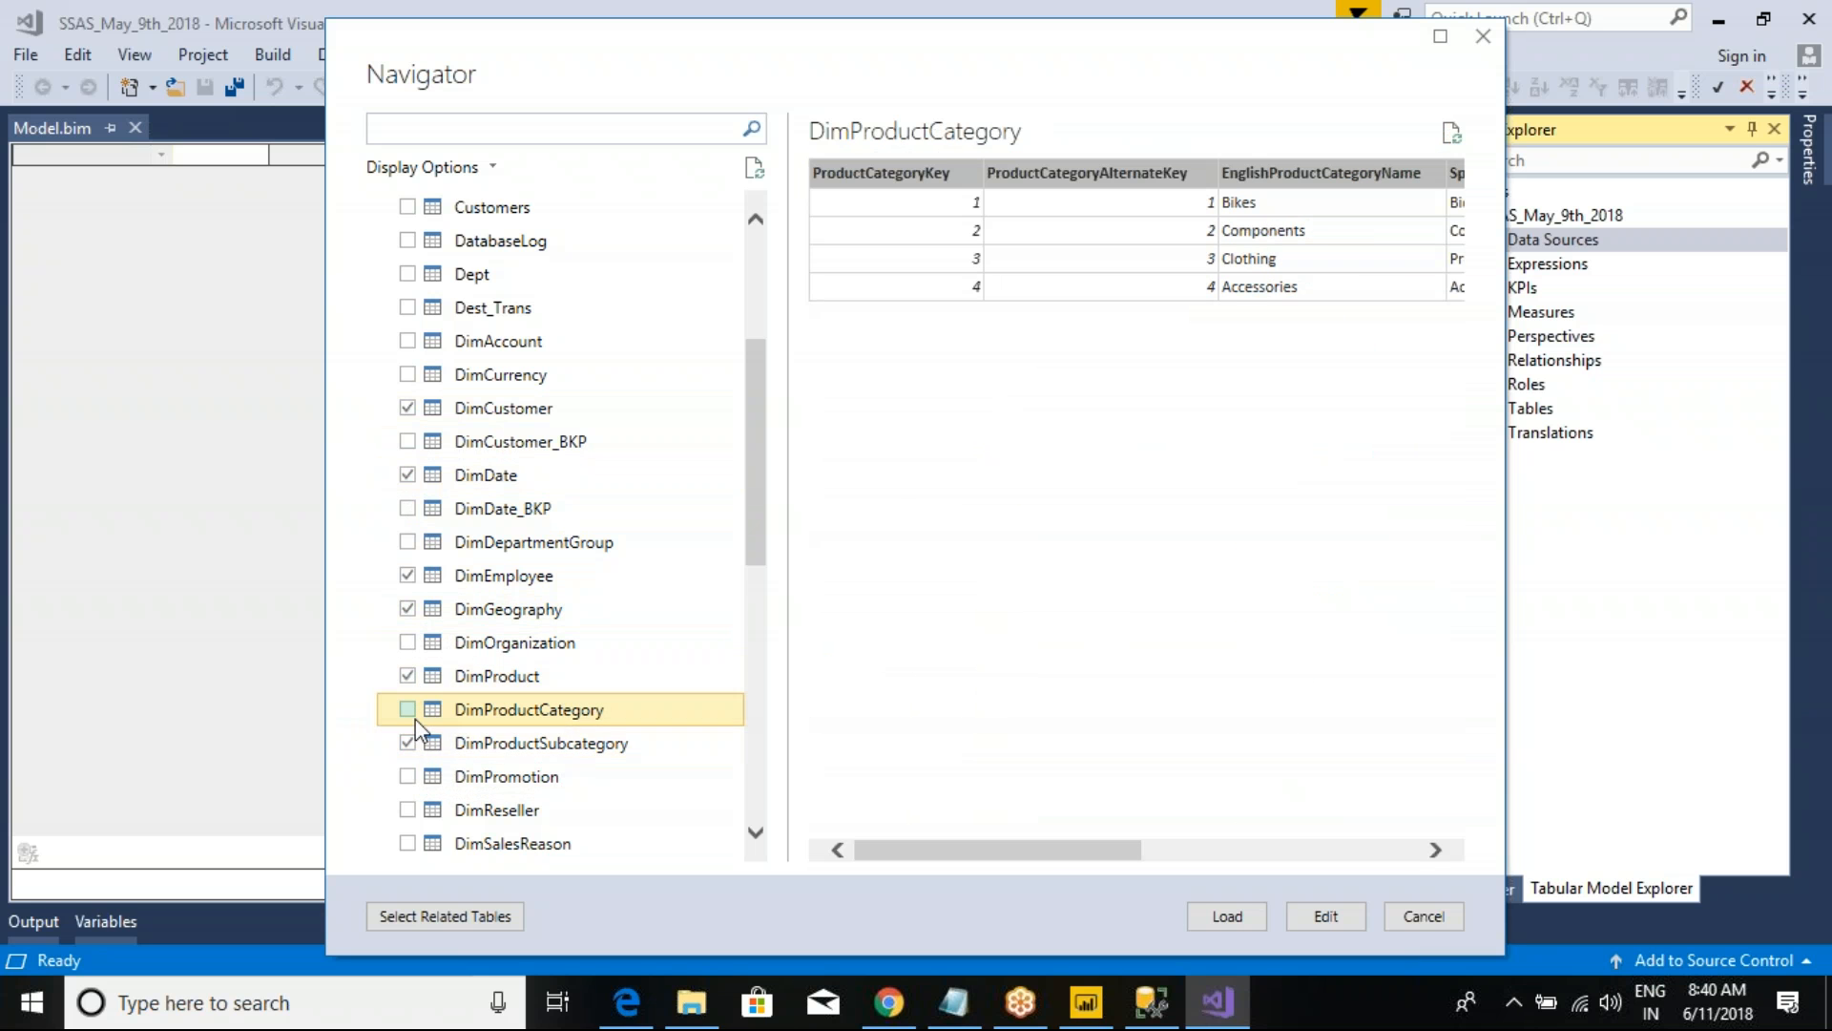
pyautogui.scroll(-1, 416, 725)
pyautogui.click(405, 608)
# Step: Include the FactInternetSales table as well and load all chosen tables into the tabular model
pyautogui.scroll(-3, 404, 714)
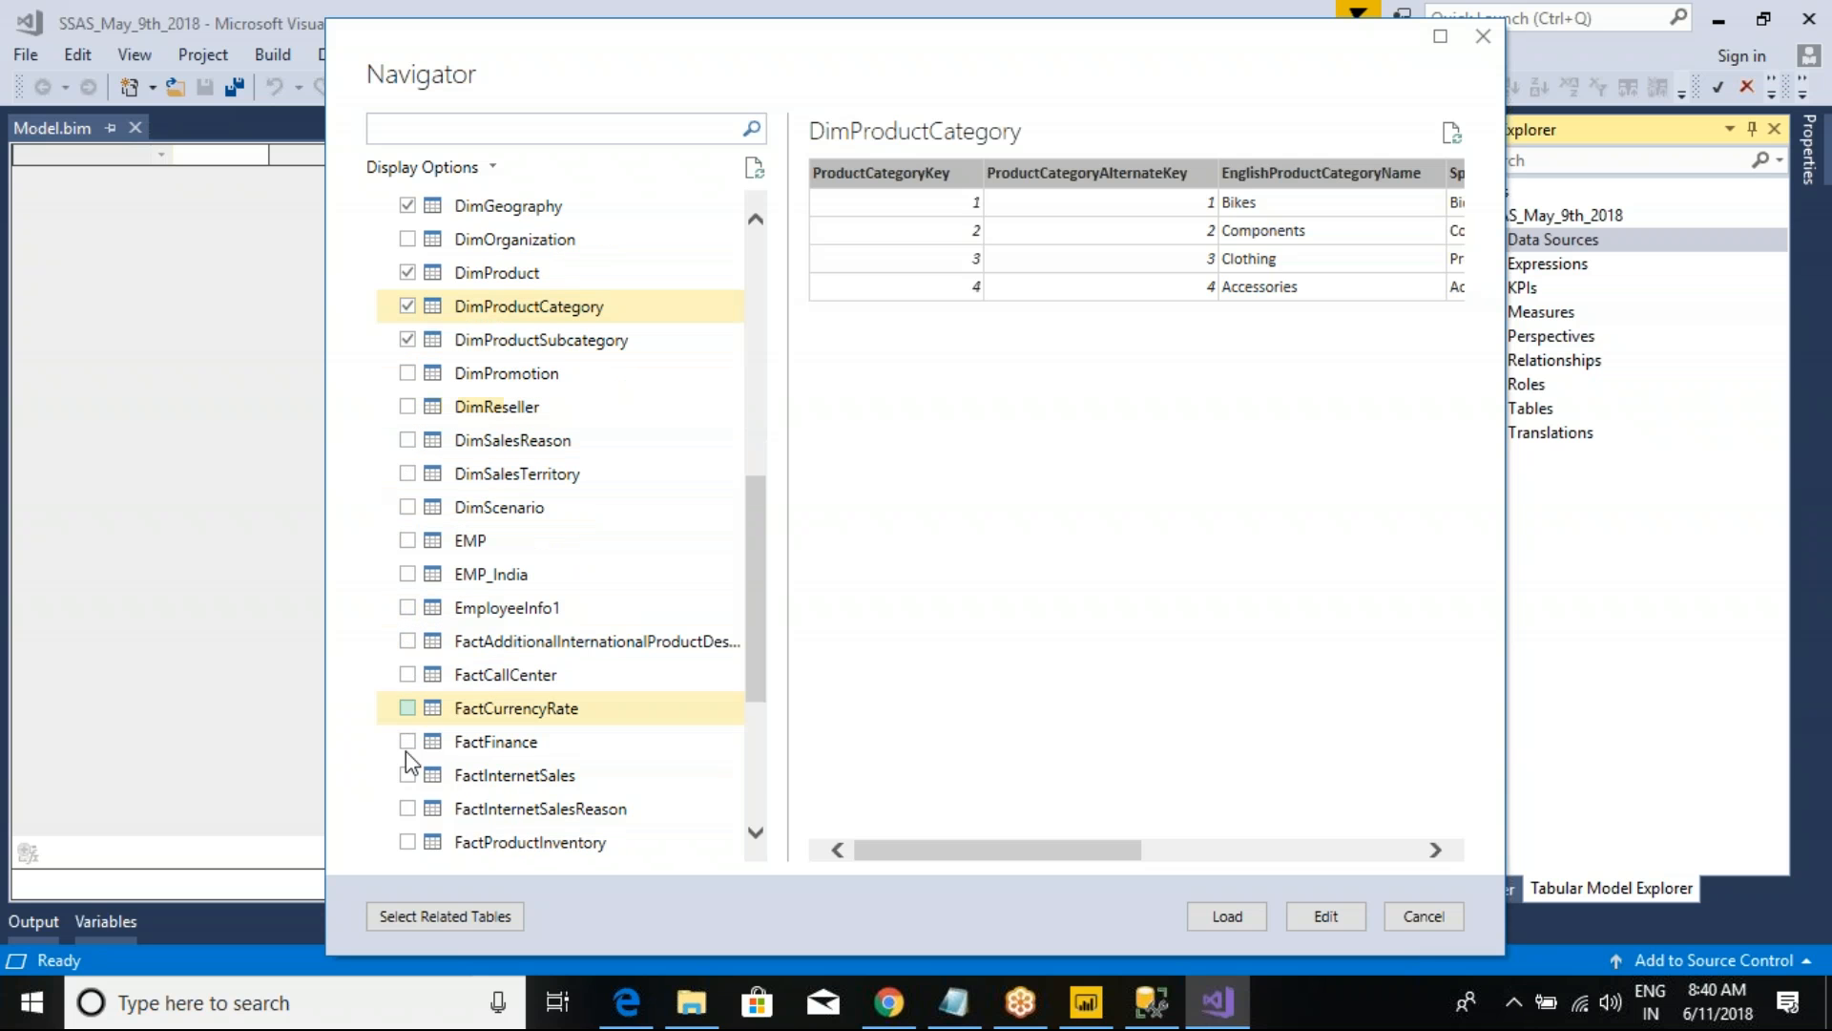
pyautogui.click(410, 776)
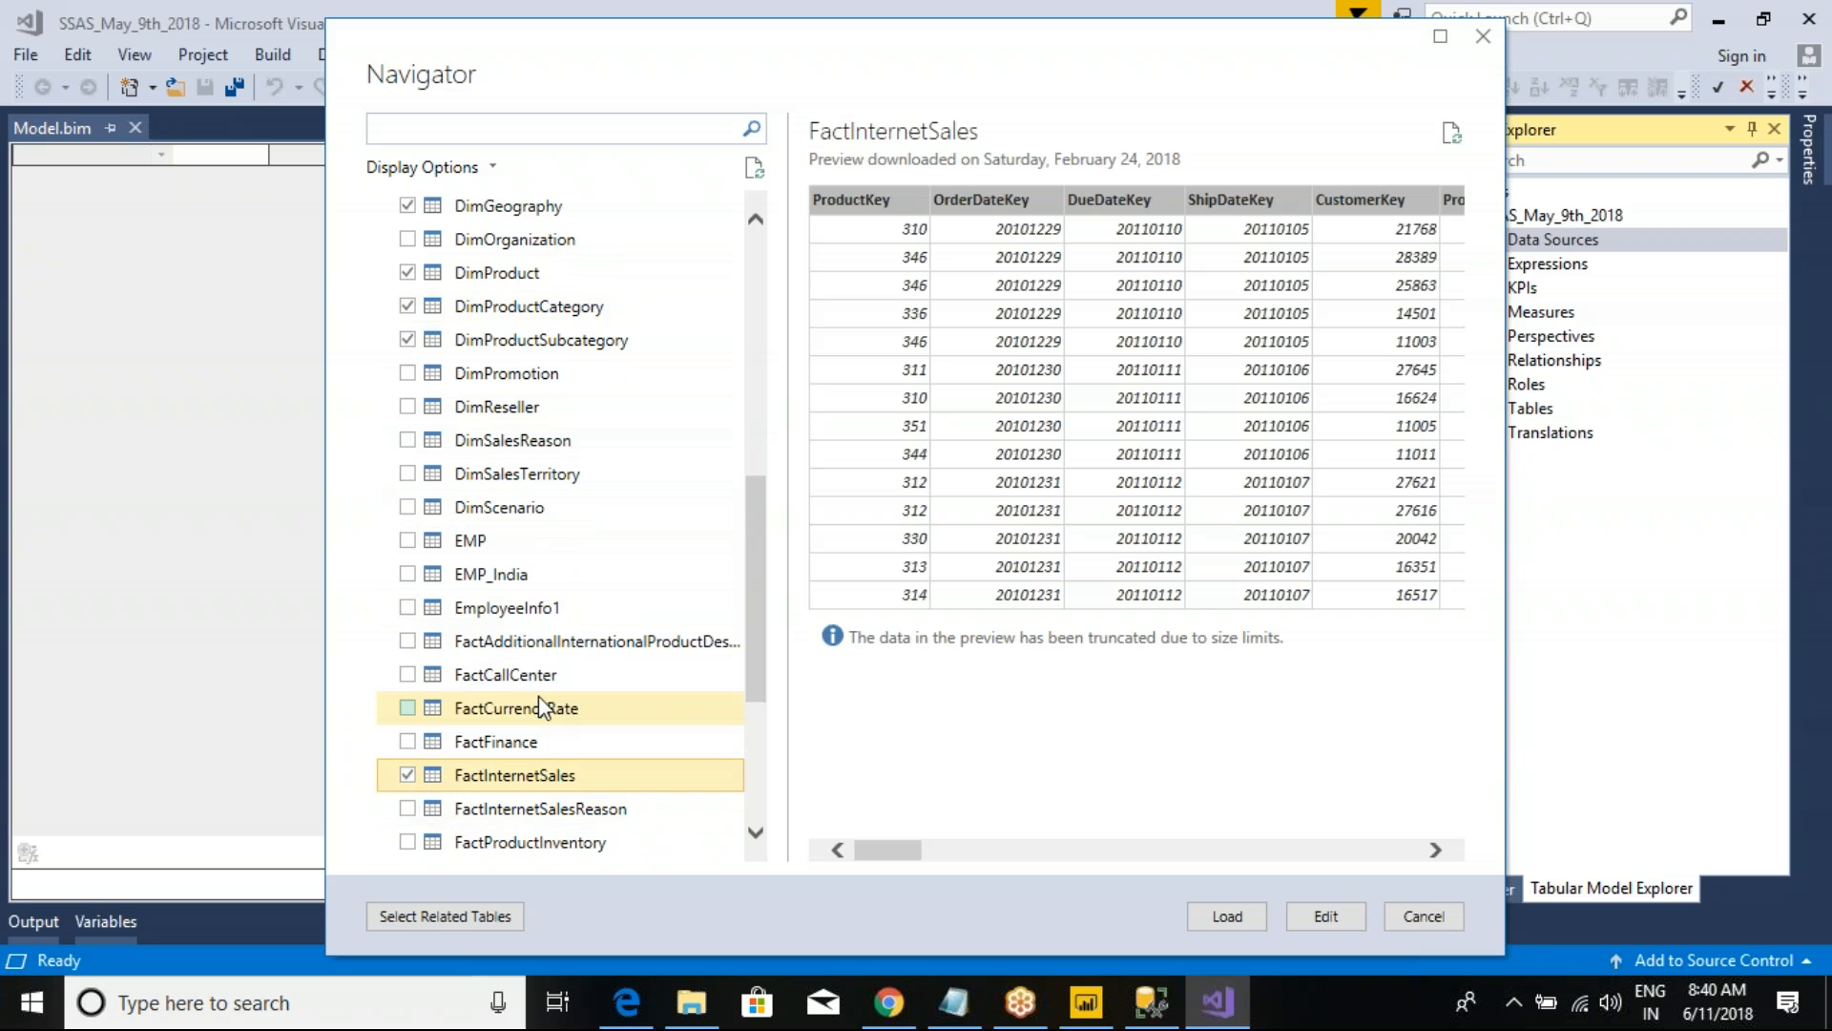
pyautogui.scroll(-3, 531, 687)
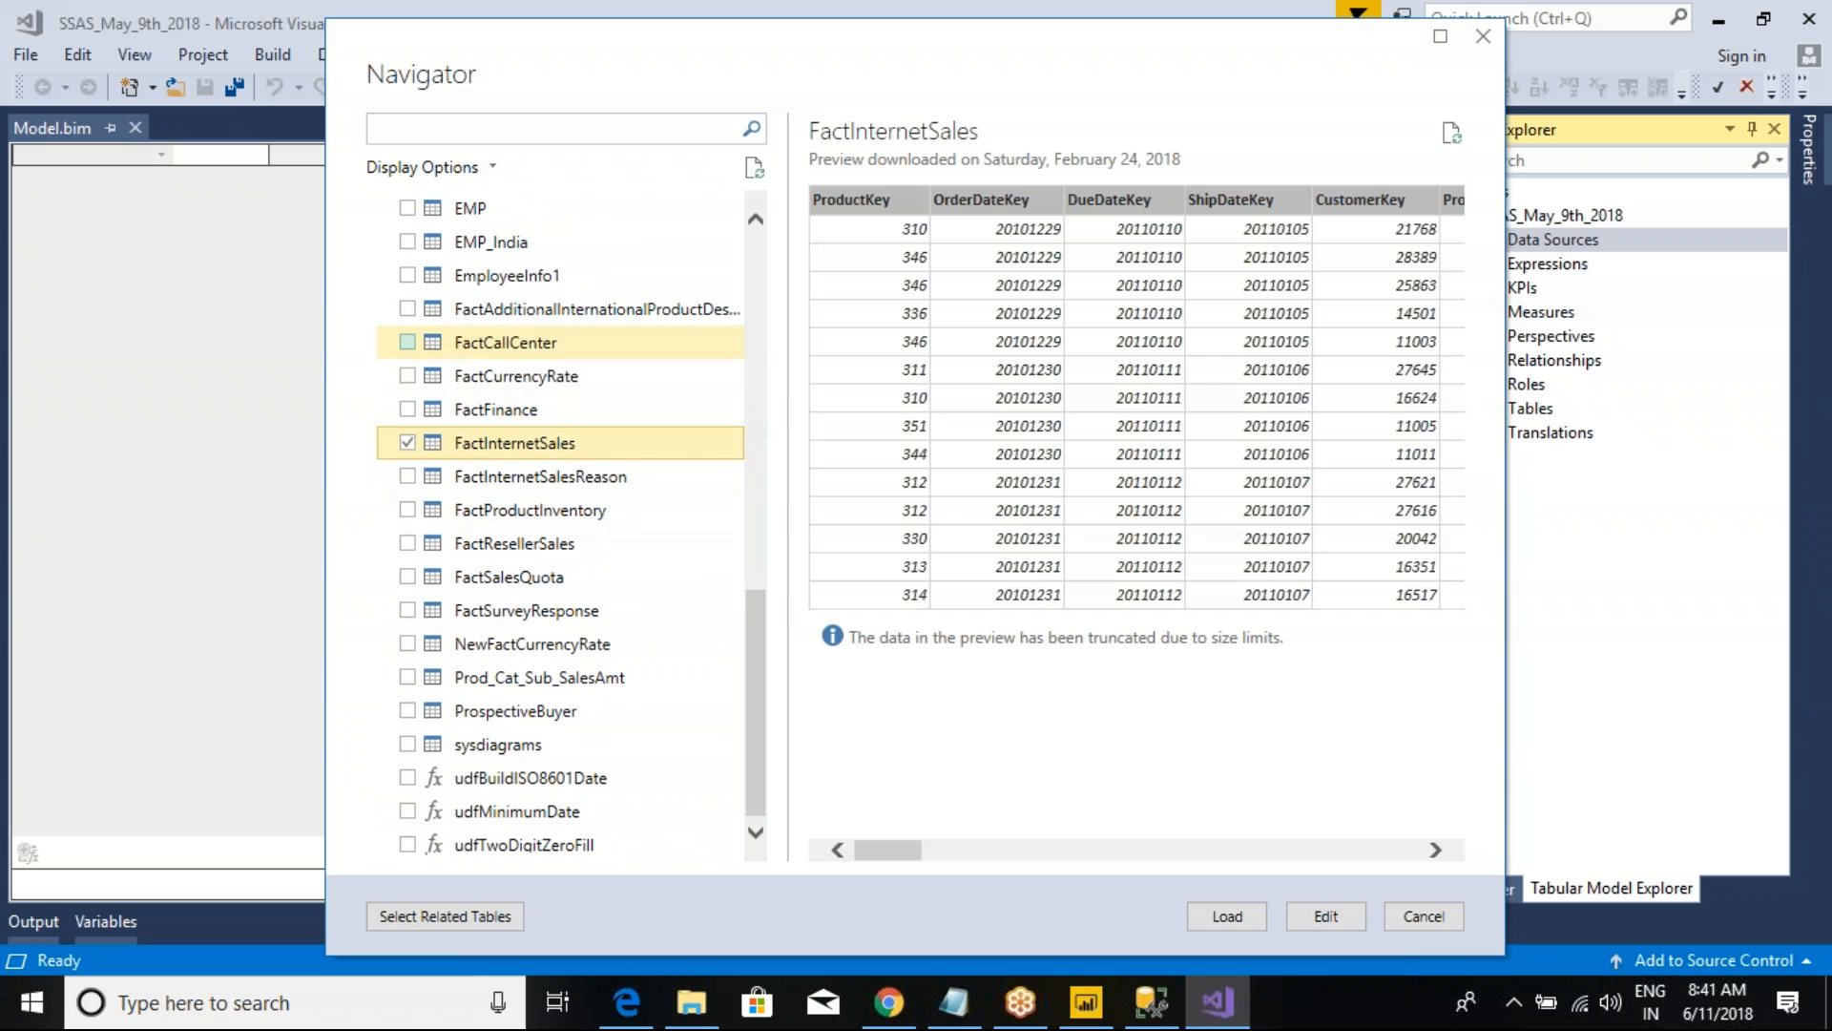
pyautogui.click(1235, 920)
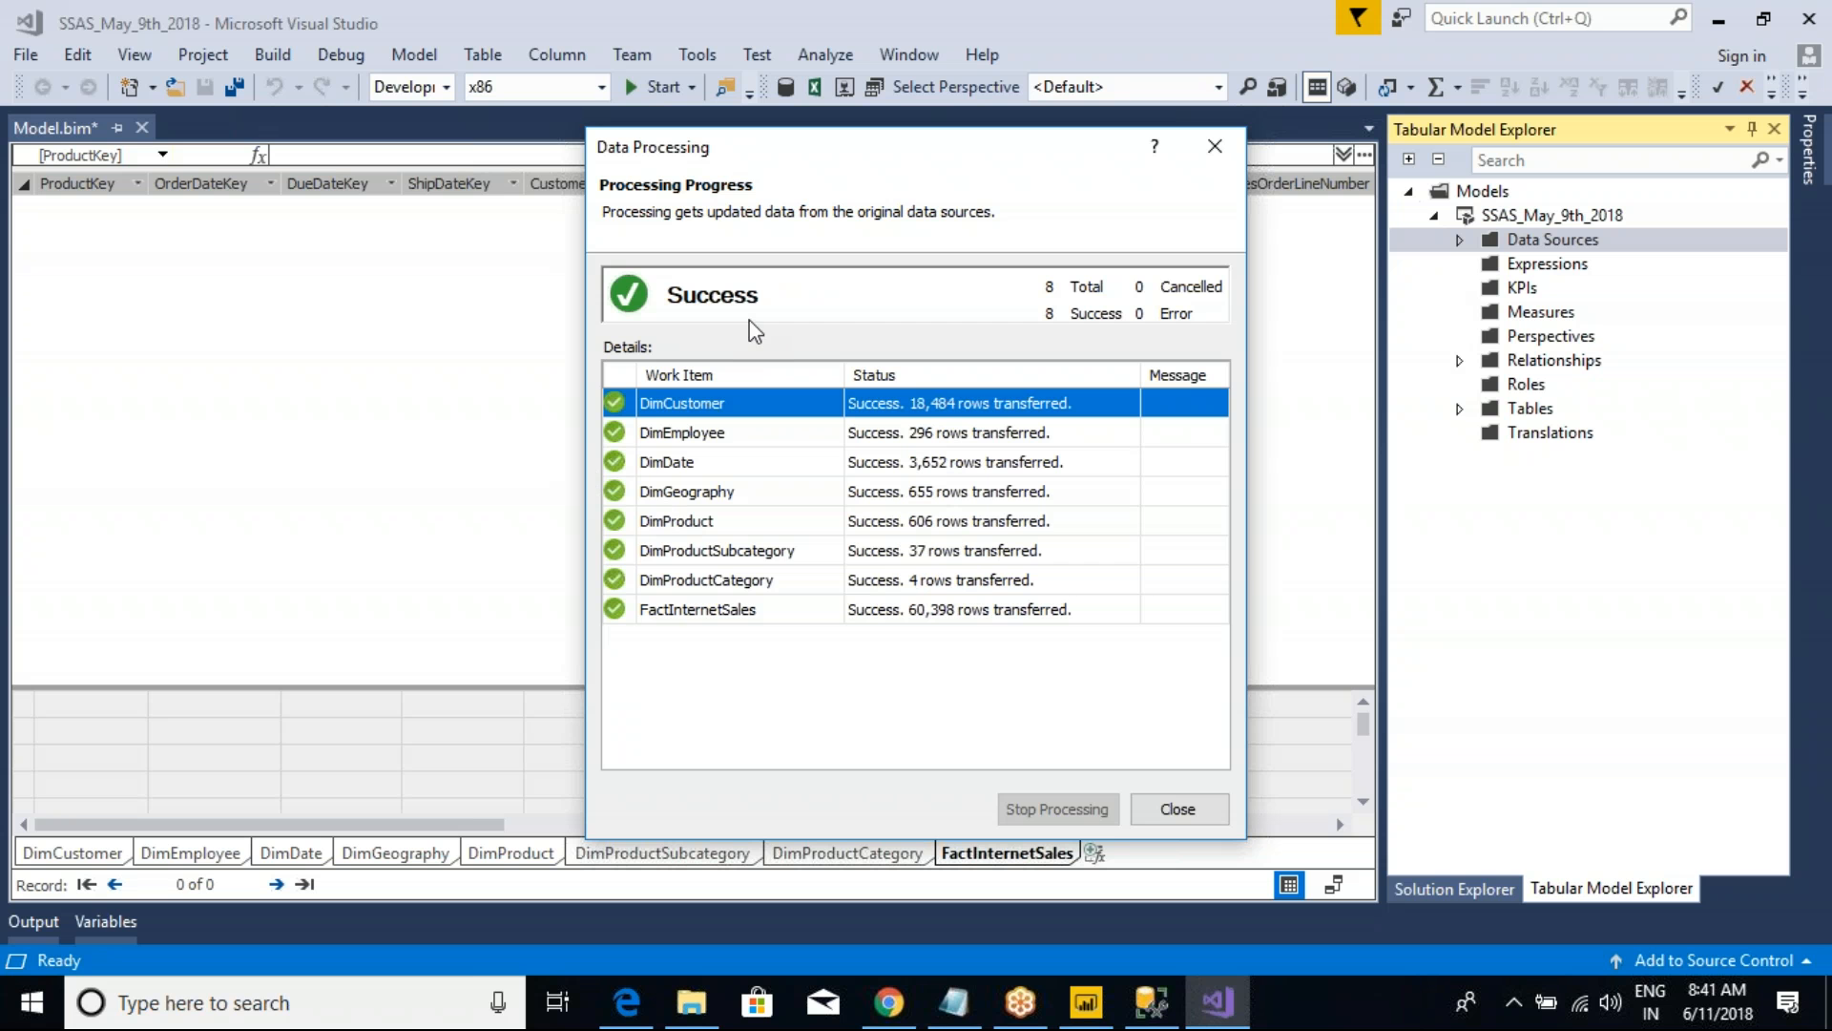
# Step: Close the finished data processing report, switch to Power BI Desktop and display its imported table data
pyautogui.click(1198, 819)
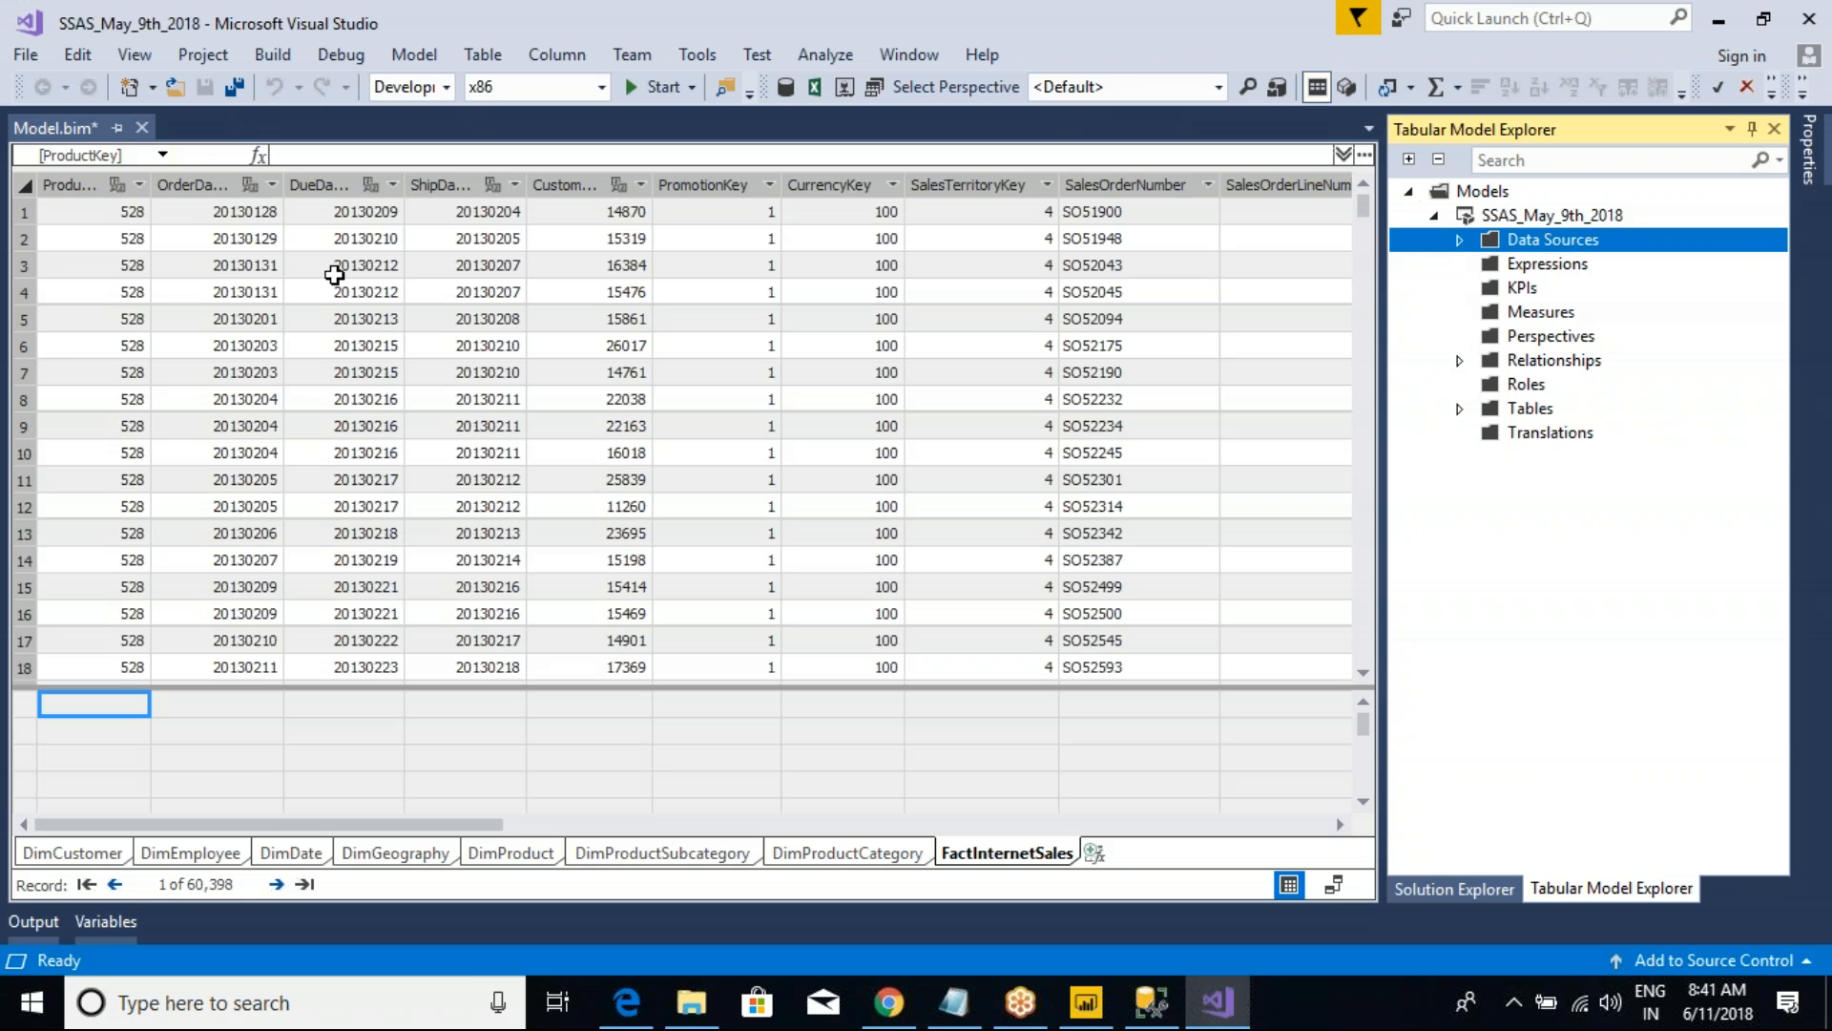
pyautogui.moveTo(1219, 999)
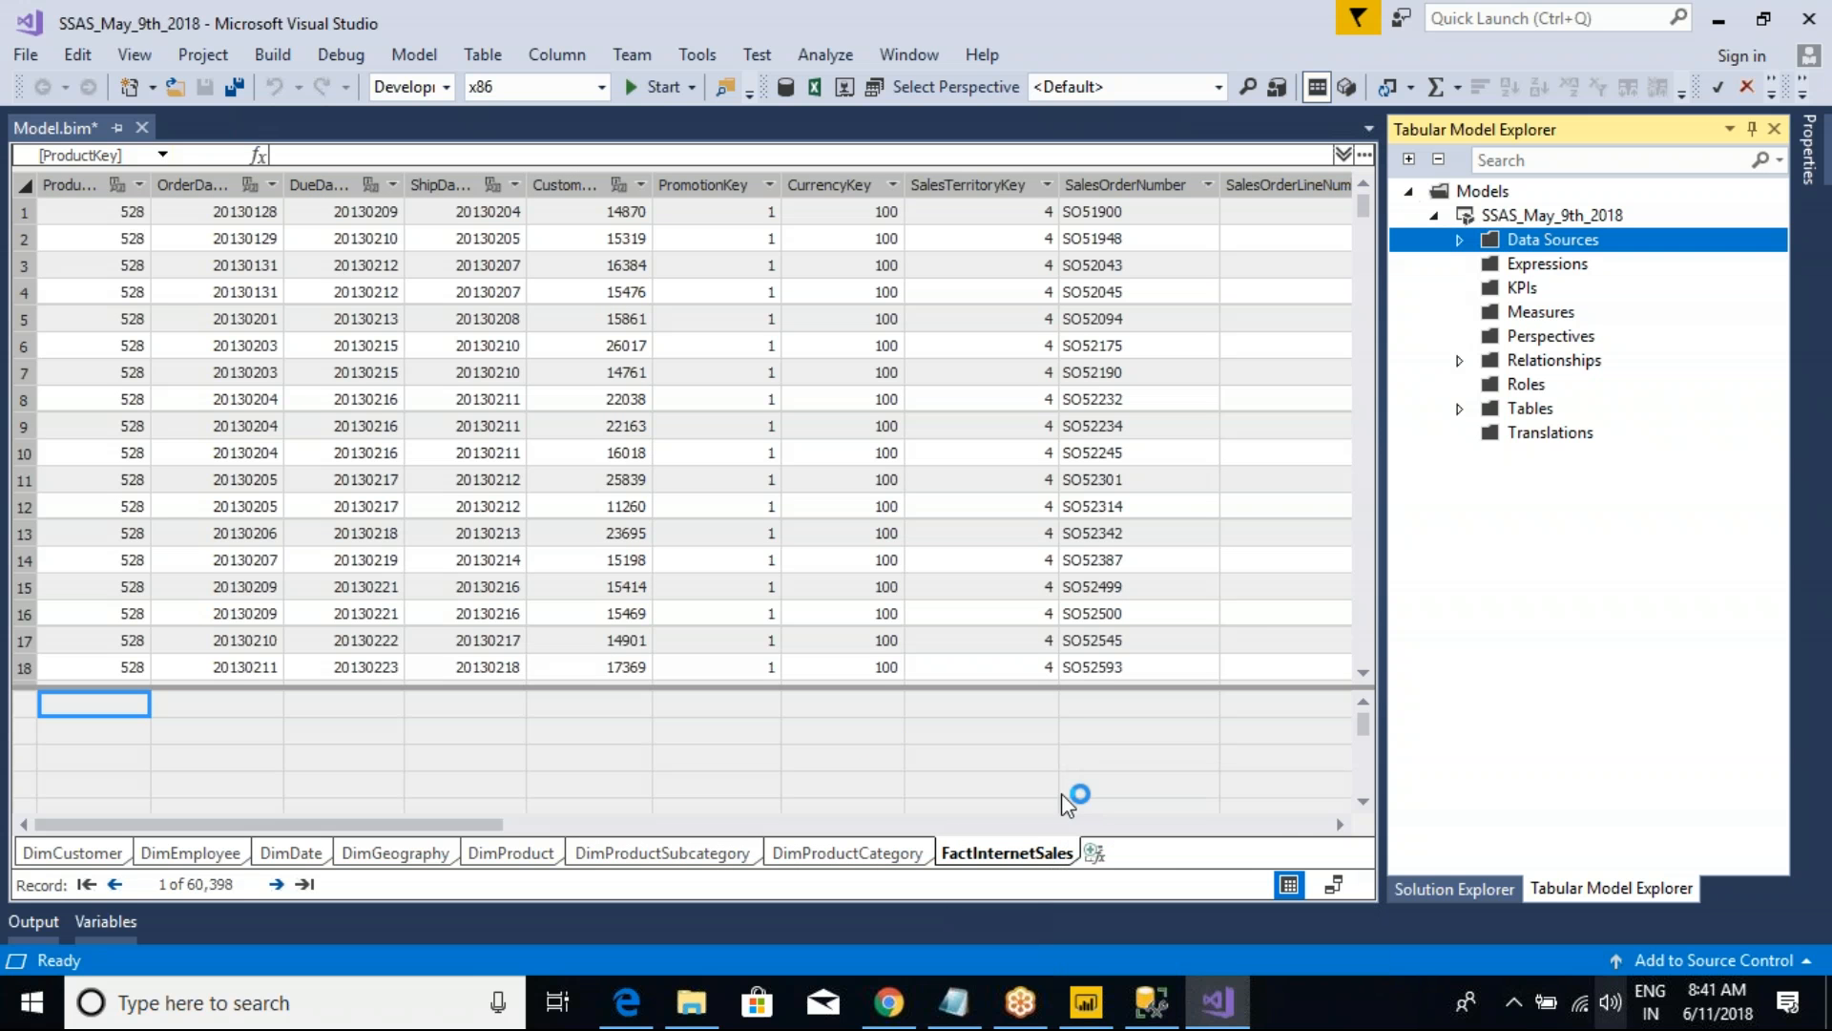
pyautogui.click(1086, 1000)
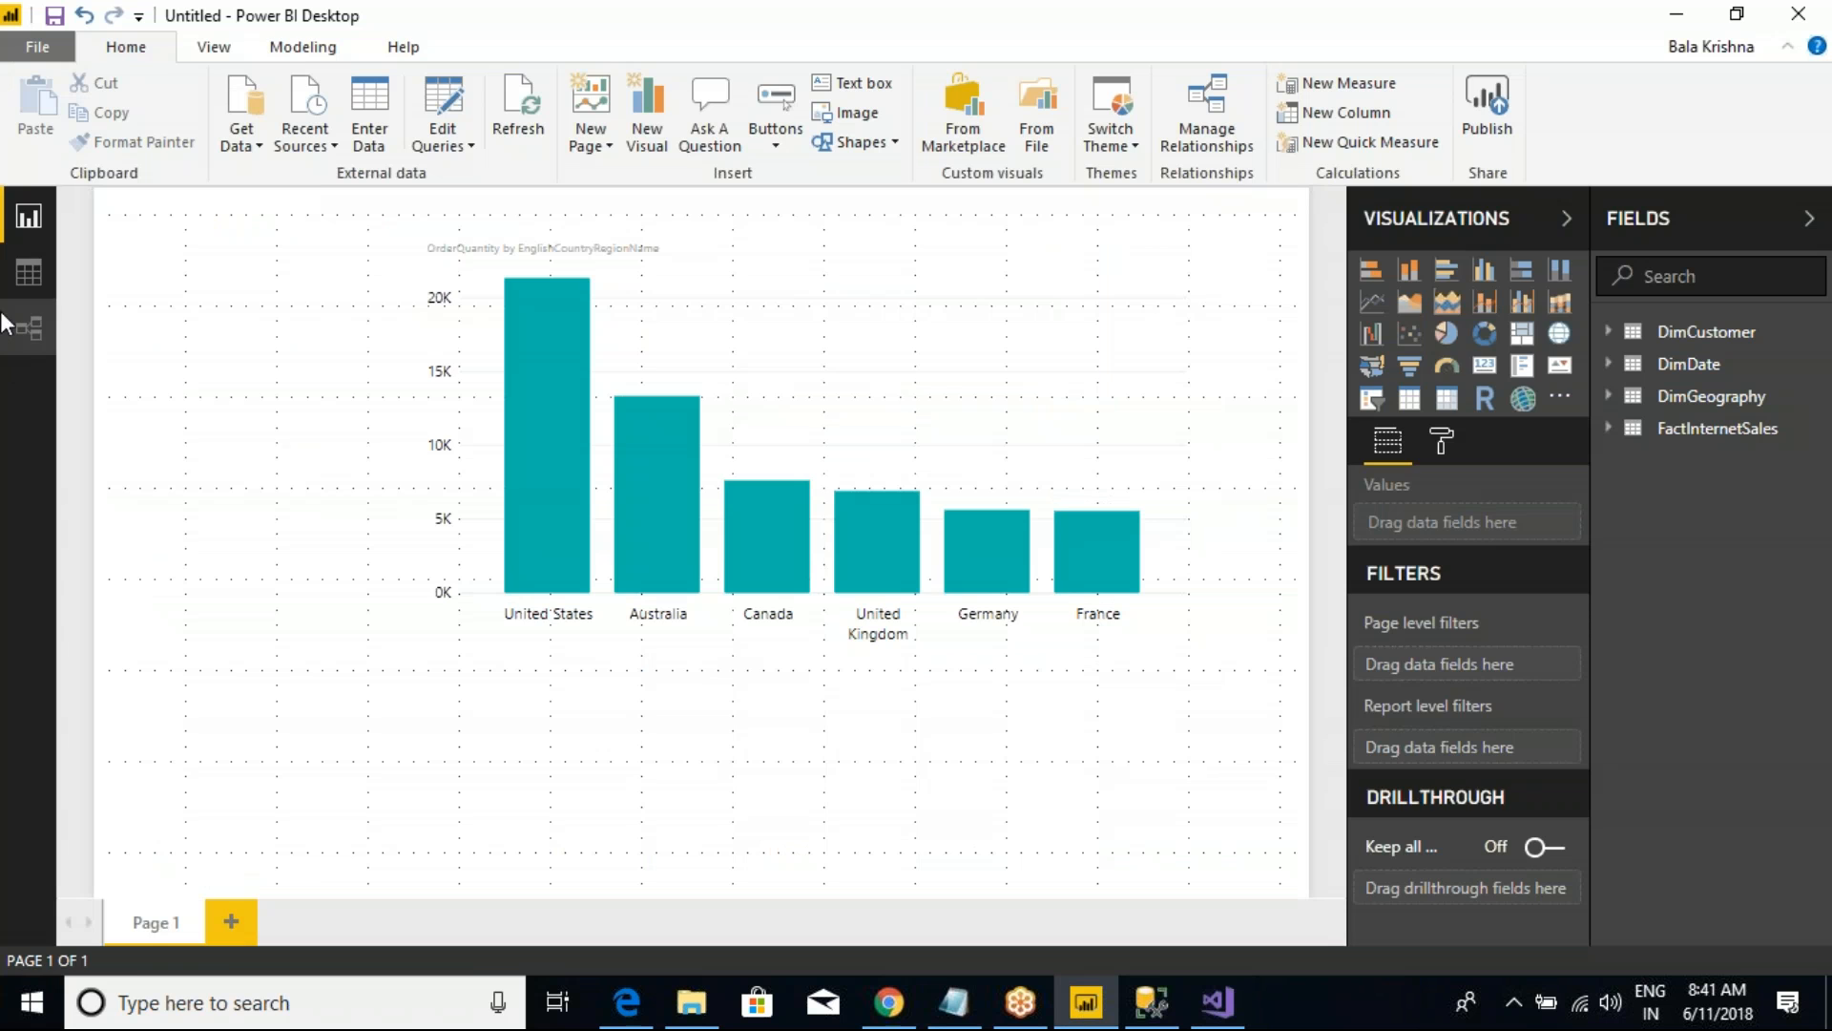
pyautogui.click(28, 274)
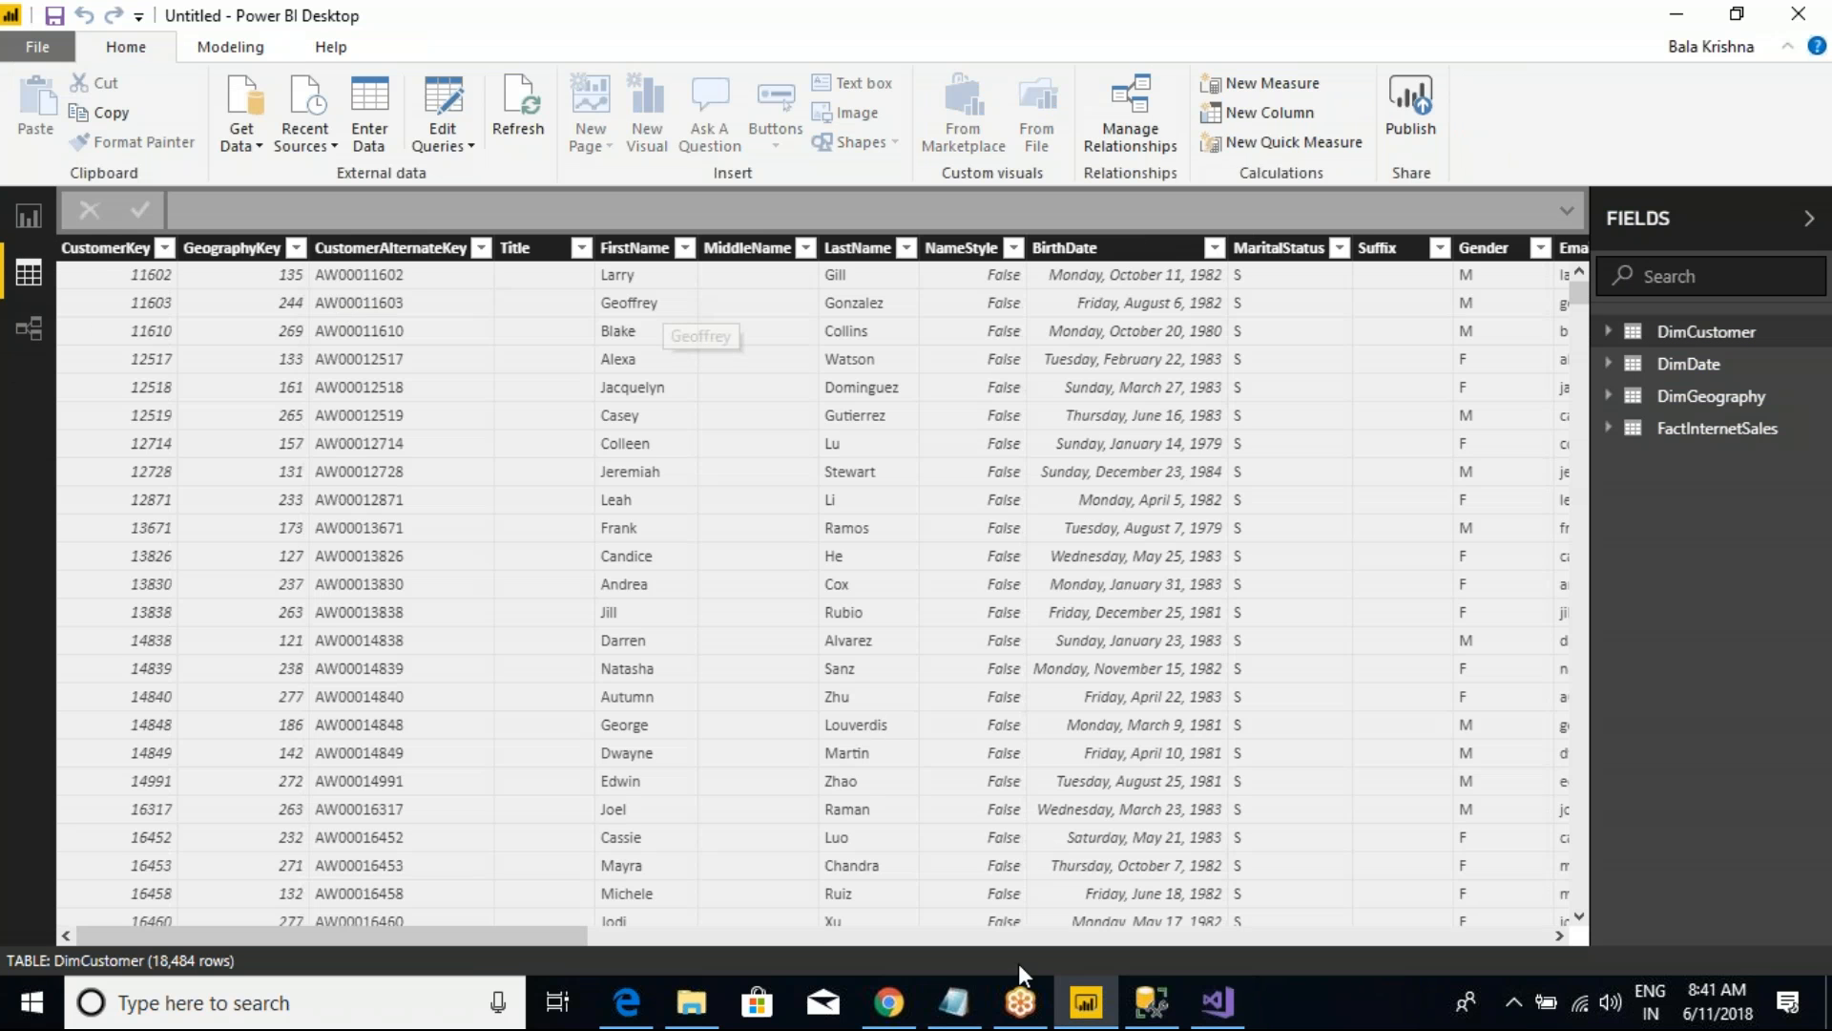
# Step: Return to Visual Studio and browse the rows of the imported tables, including DimCustomer, DimEmployee, DimDate, DimGeography, DimProduct and FactInternetSales
pyautogui.click(1217, 1002)
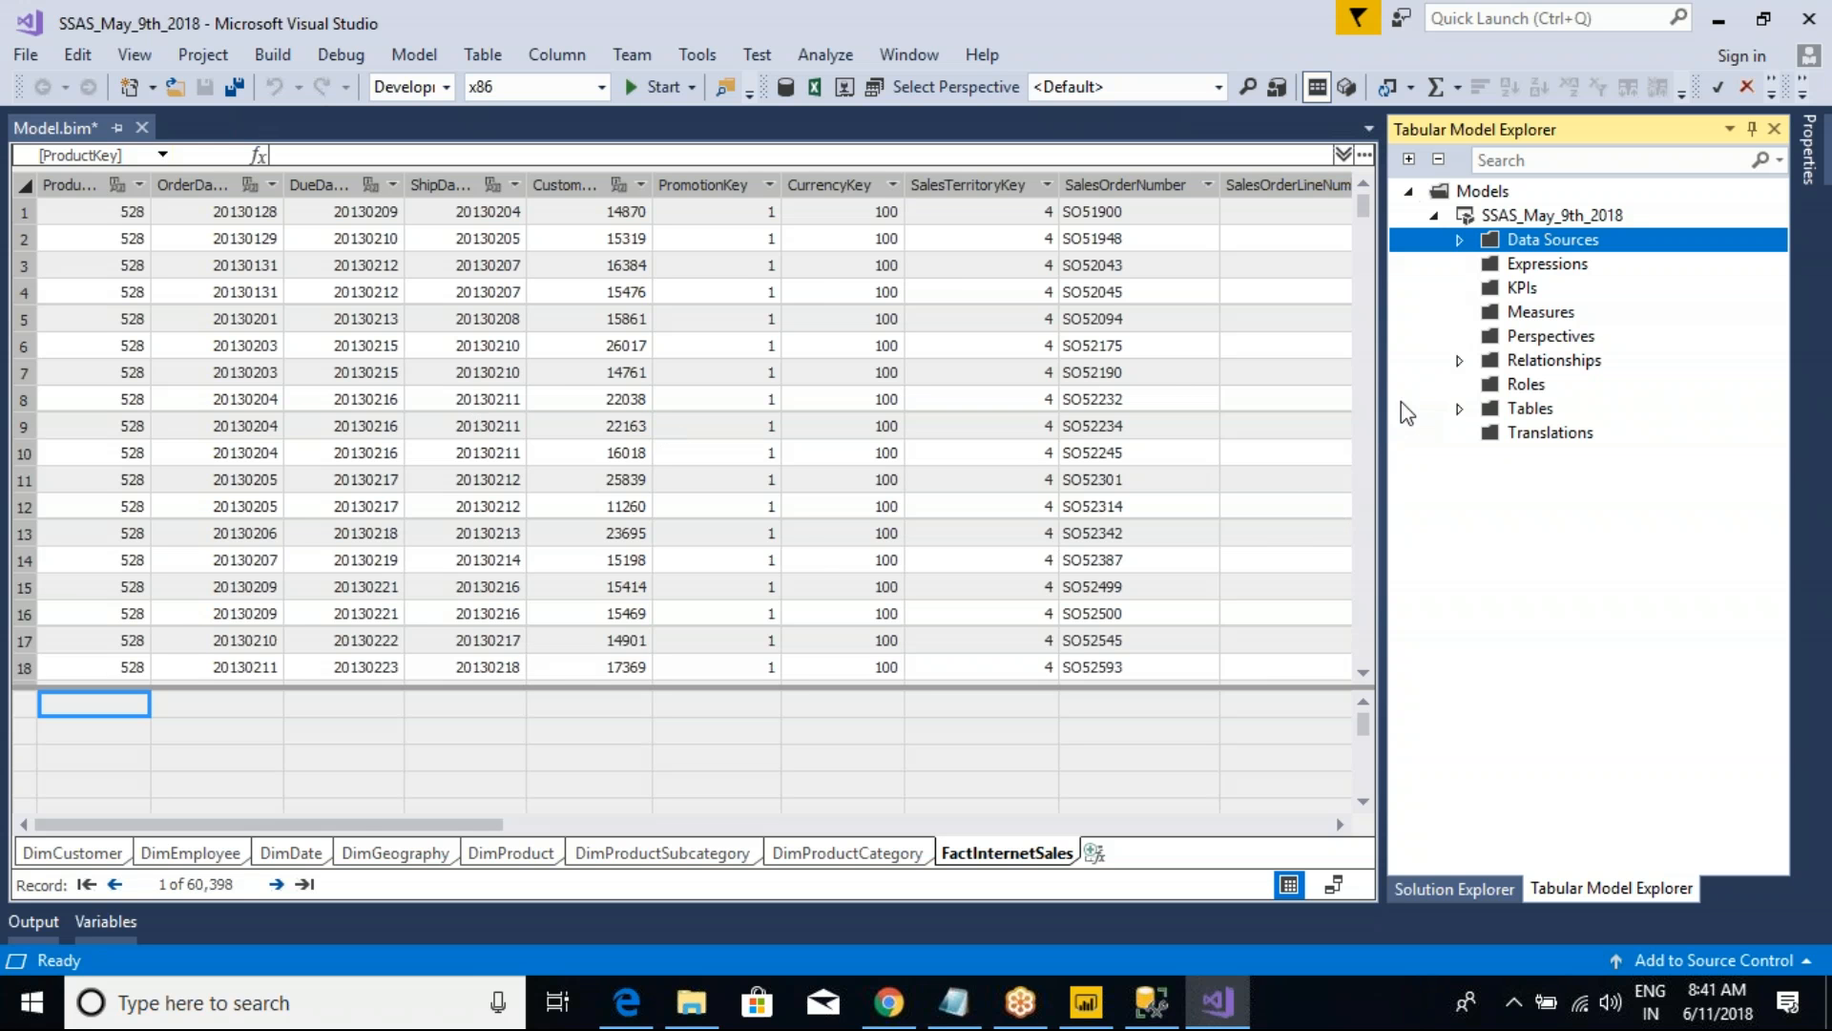
pyautogui.click(102, 857)
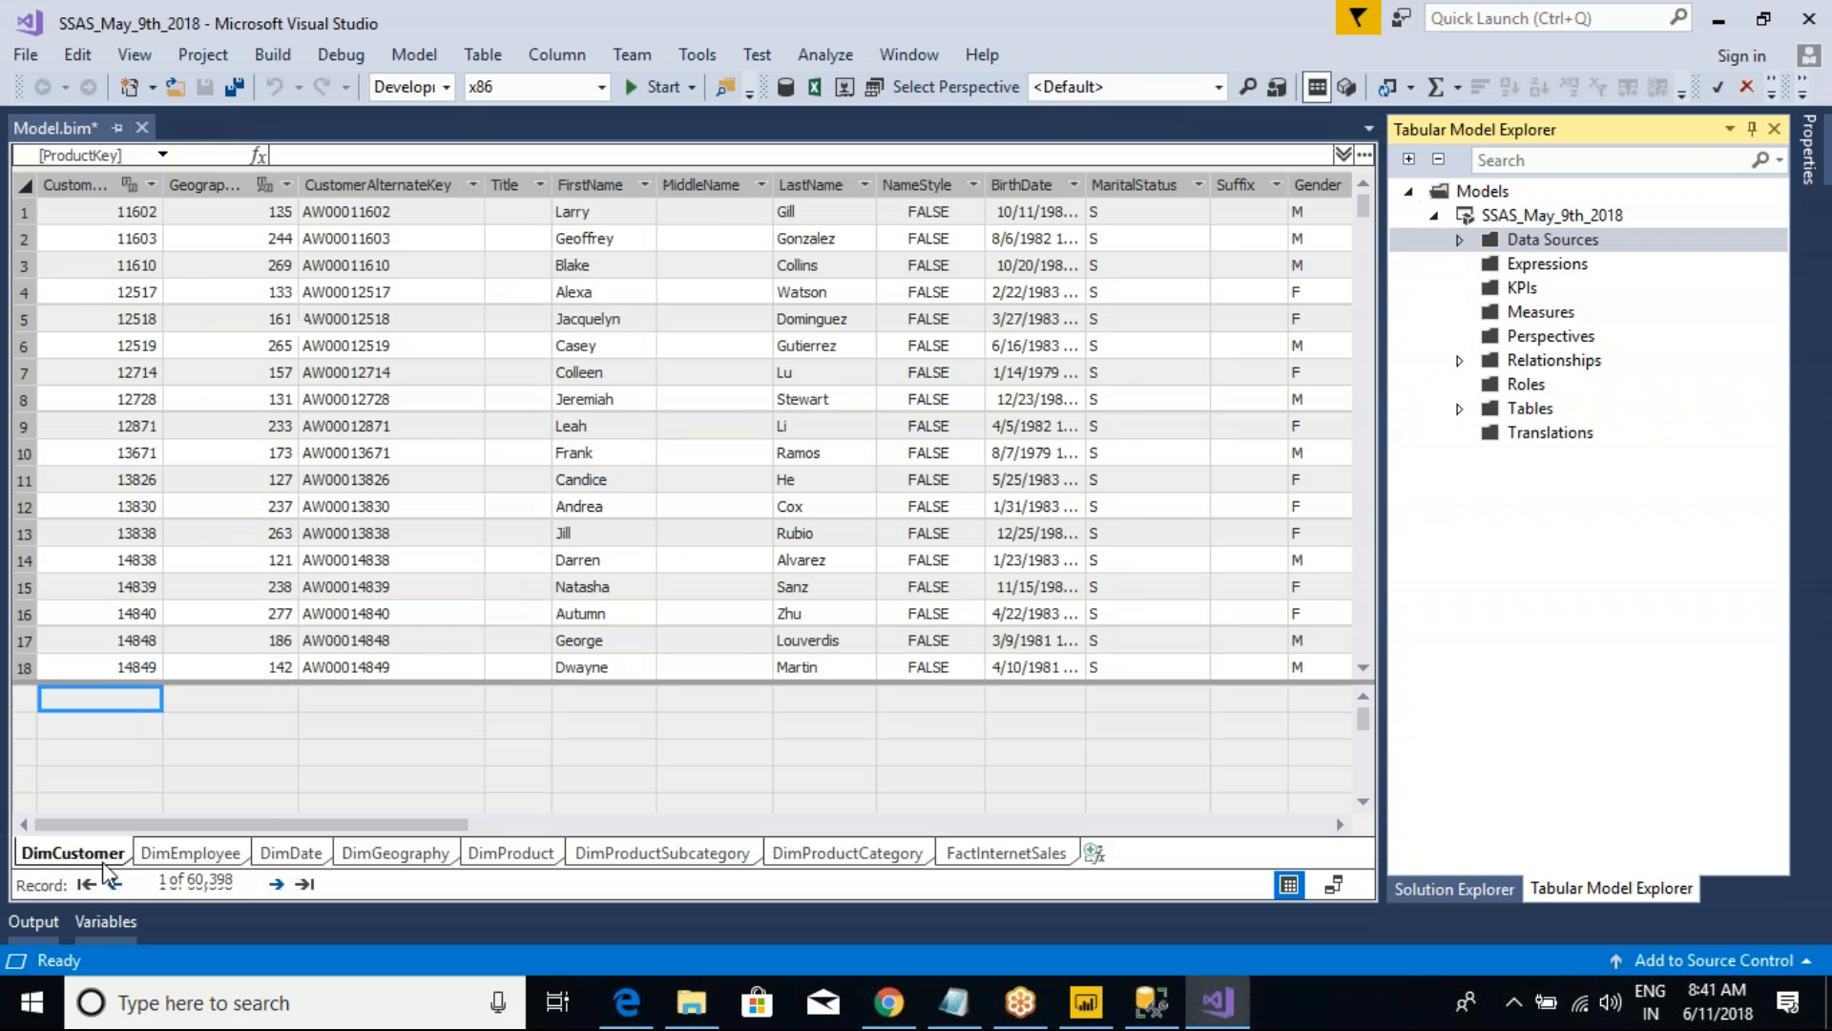
pyautogui.hotkey('ctrl', '2')
pyautogui.moveTo(5, 826)
pyautogui.mouseDown()
pyautogui.moveTo(163, 882)
pyautogui.moveTo(714, 921)
pyautogui.moveTo(1140, 916)
pyautogui.mouseUp()
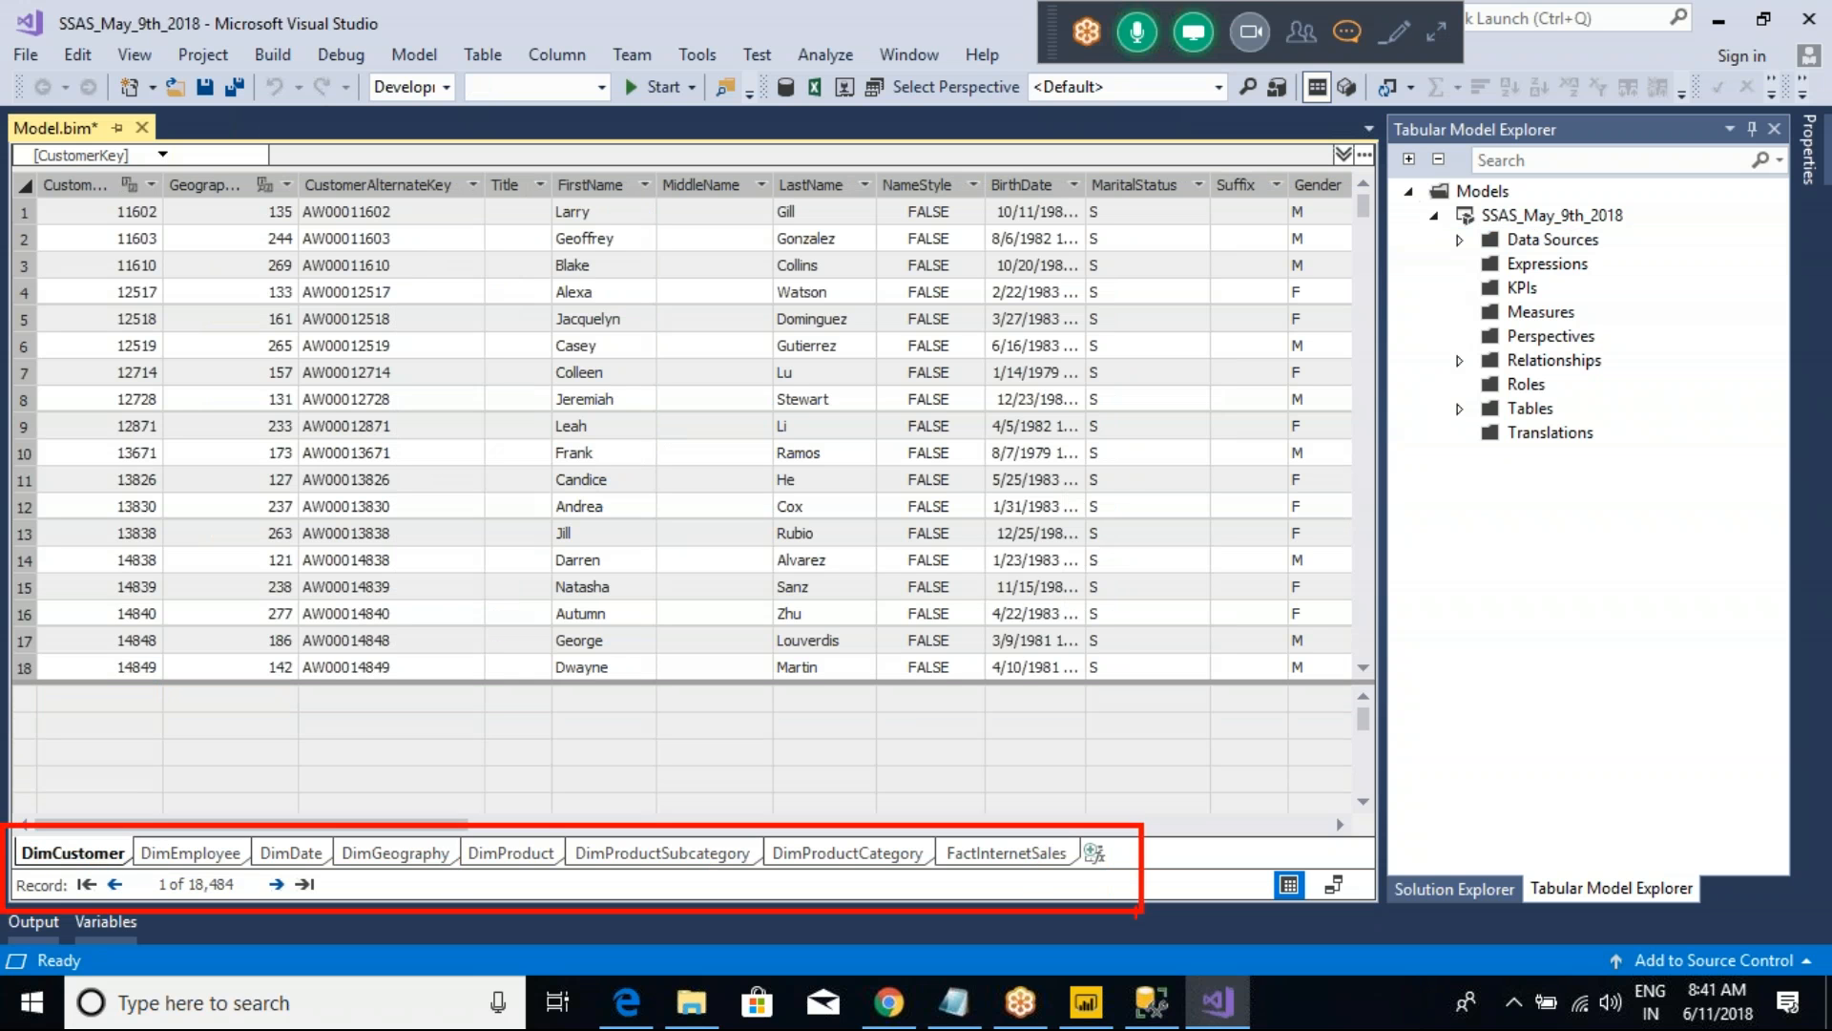
pyautogui.press('Escape')
pyautogui.click(191, 852)
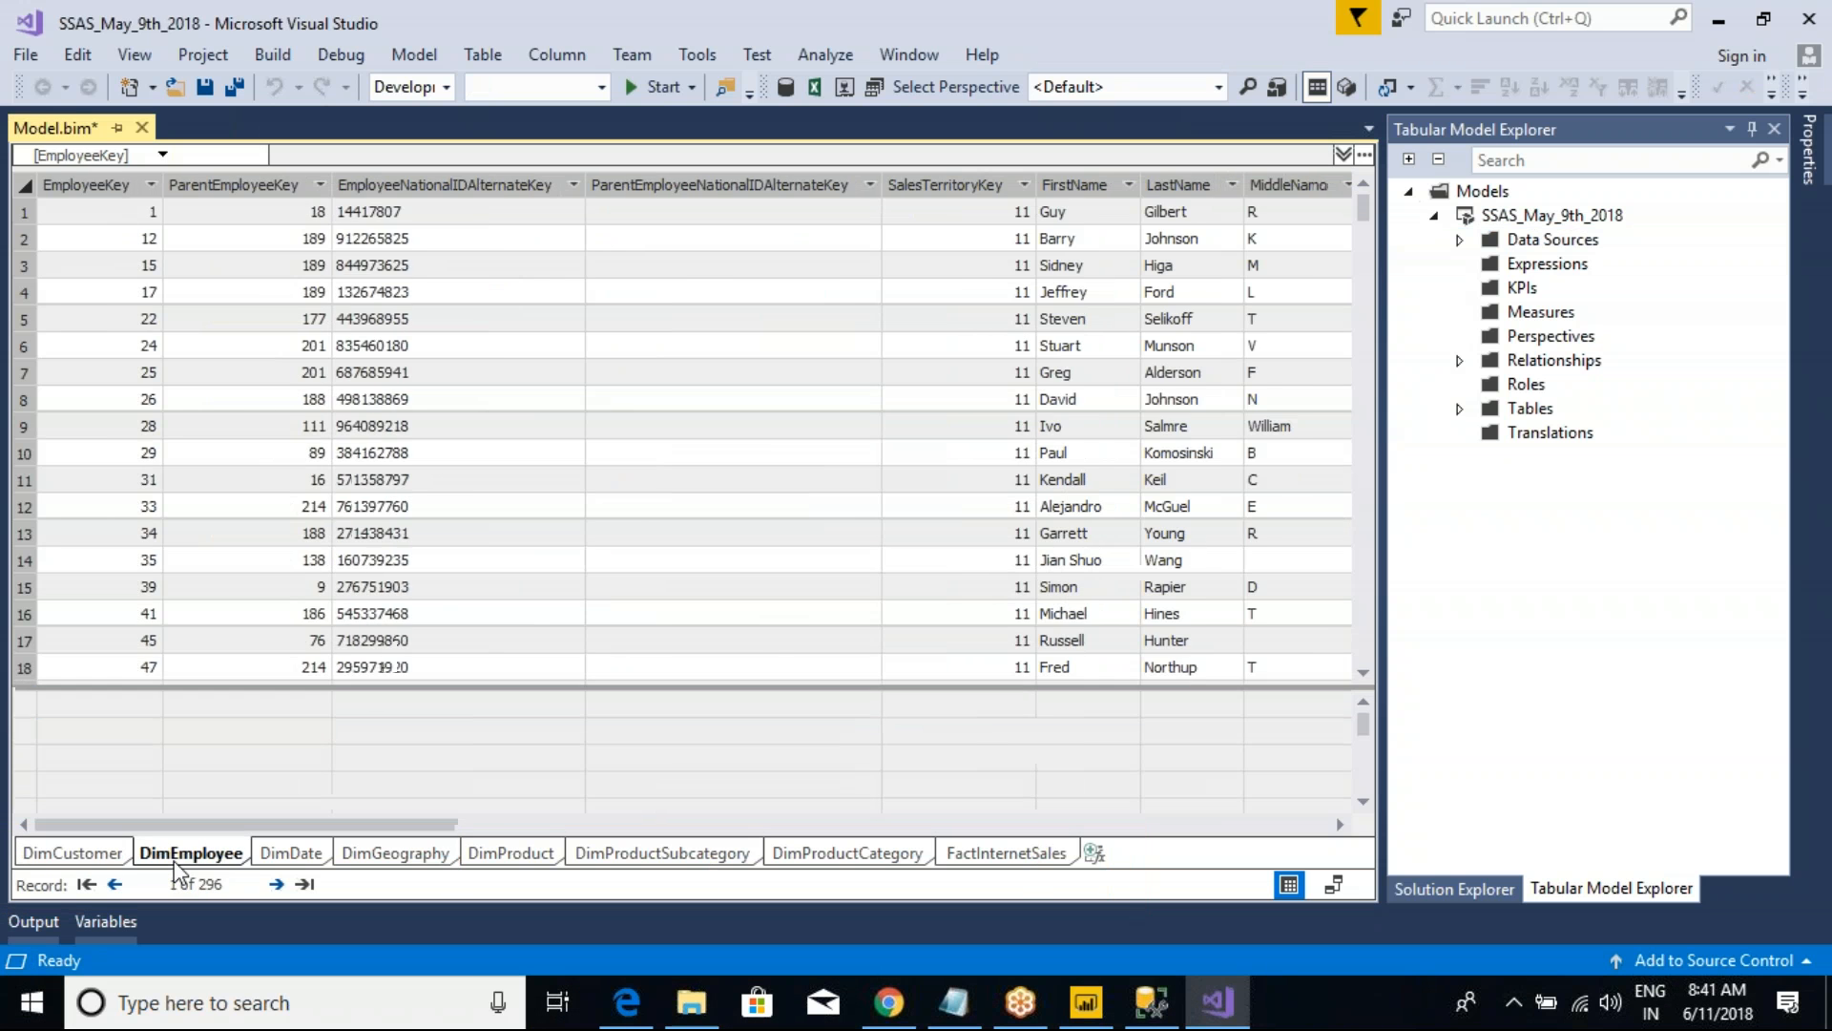
pyautogui.click(284, 853)
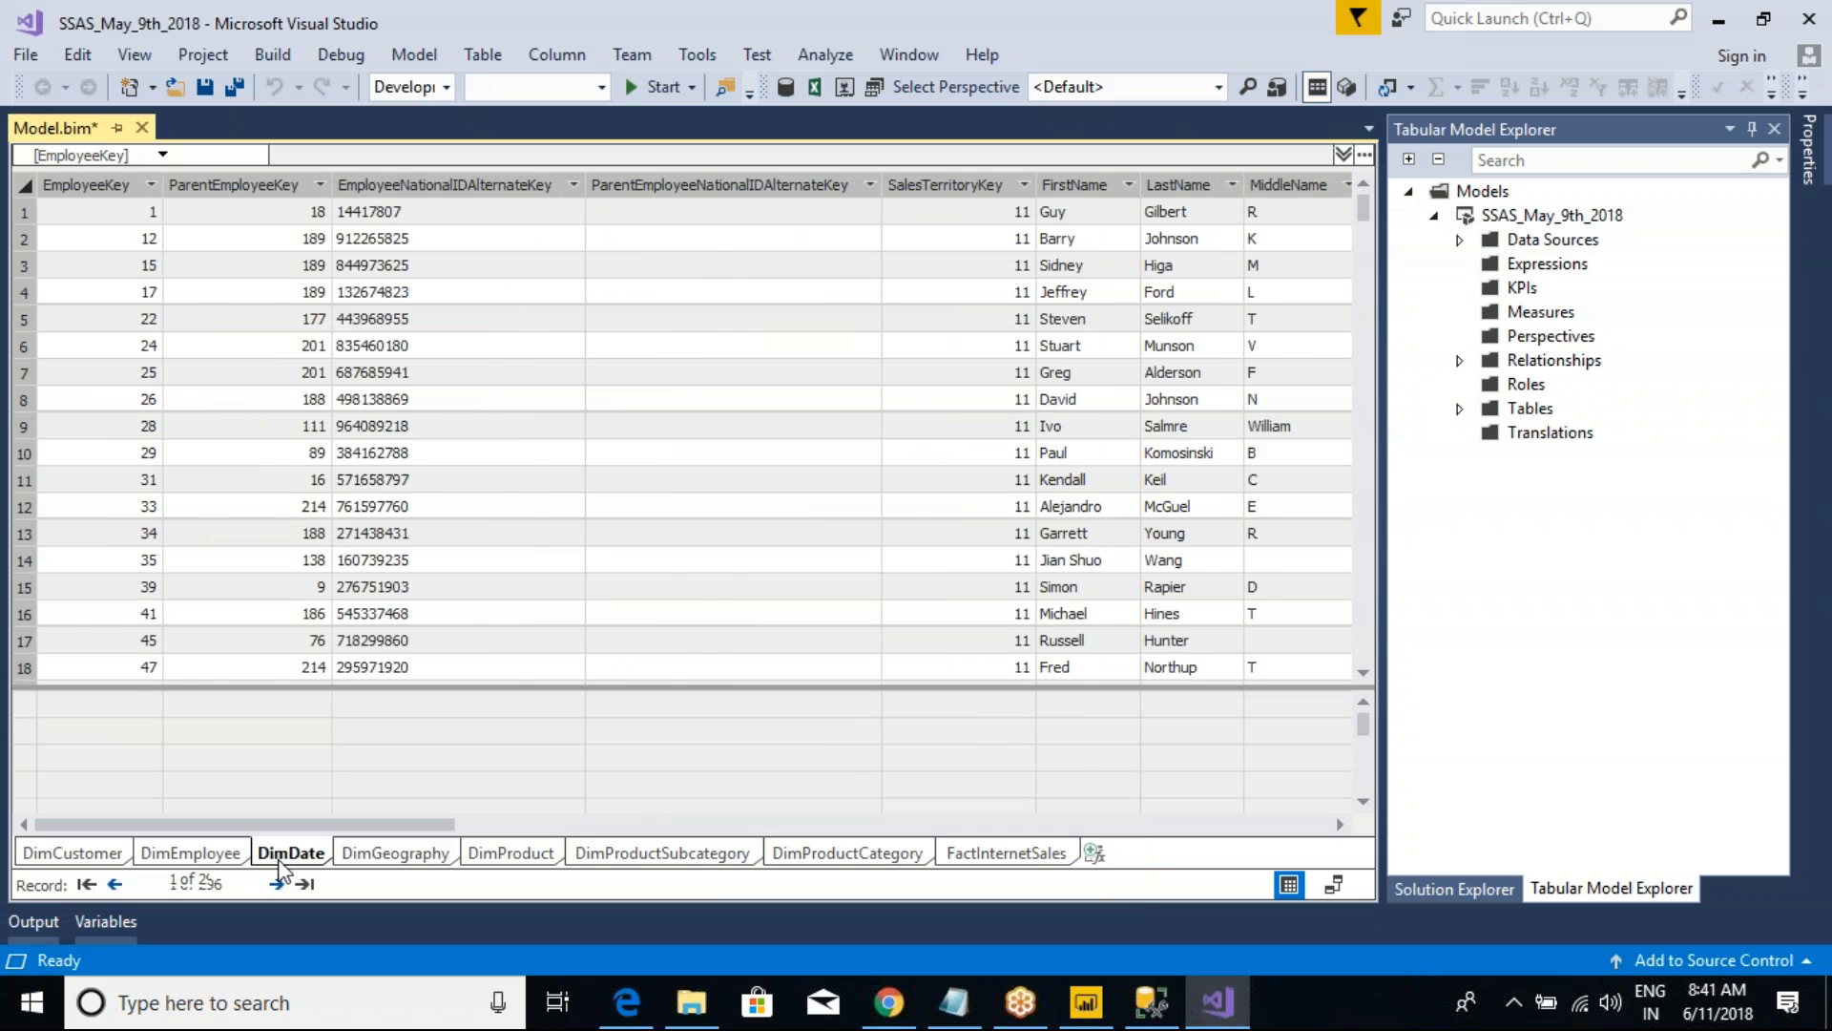
pyautogui.click(1019, 854)
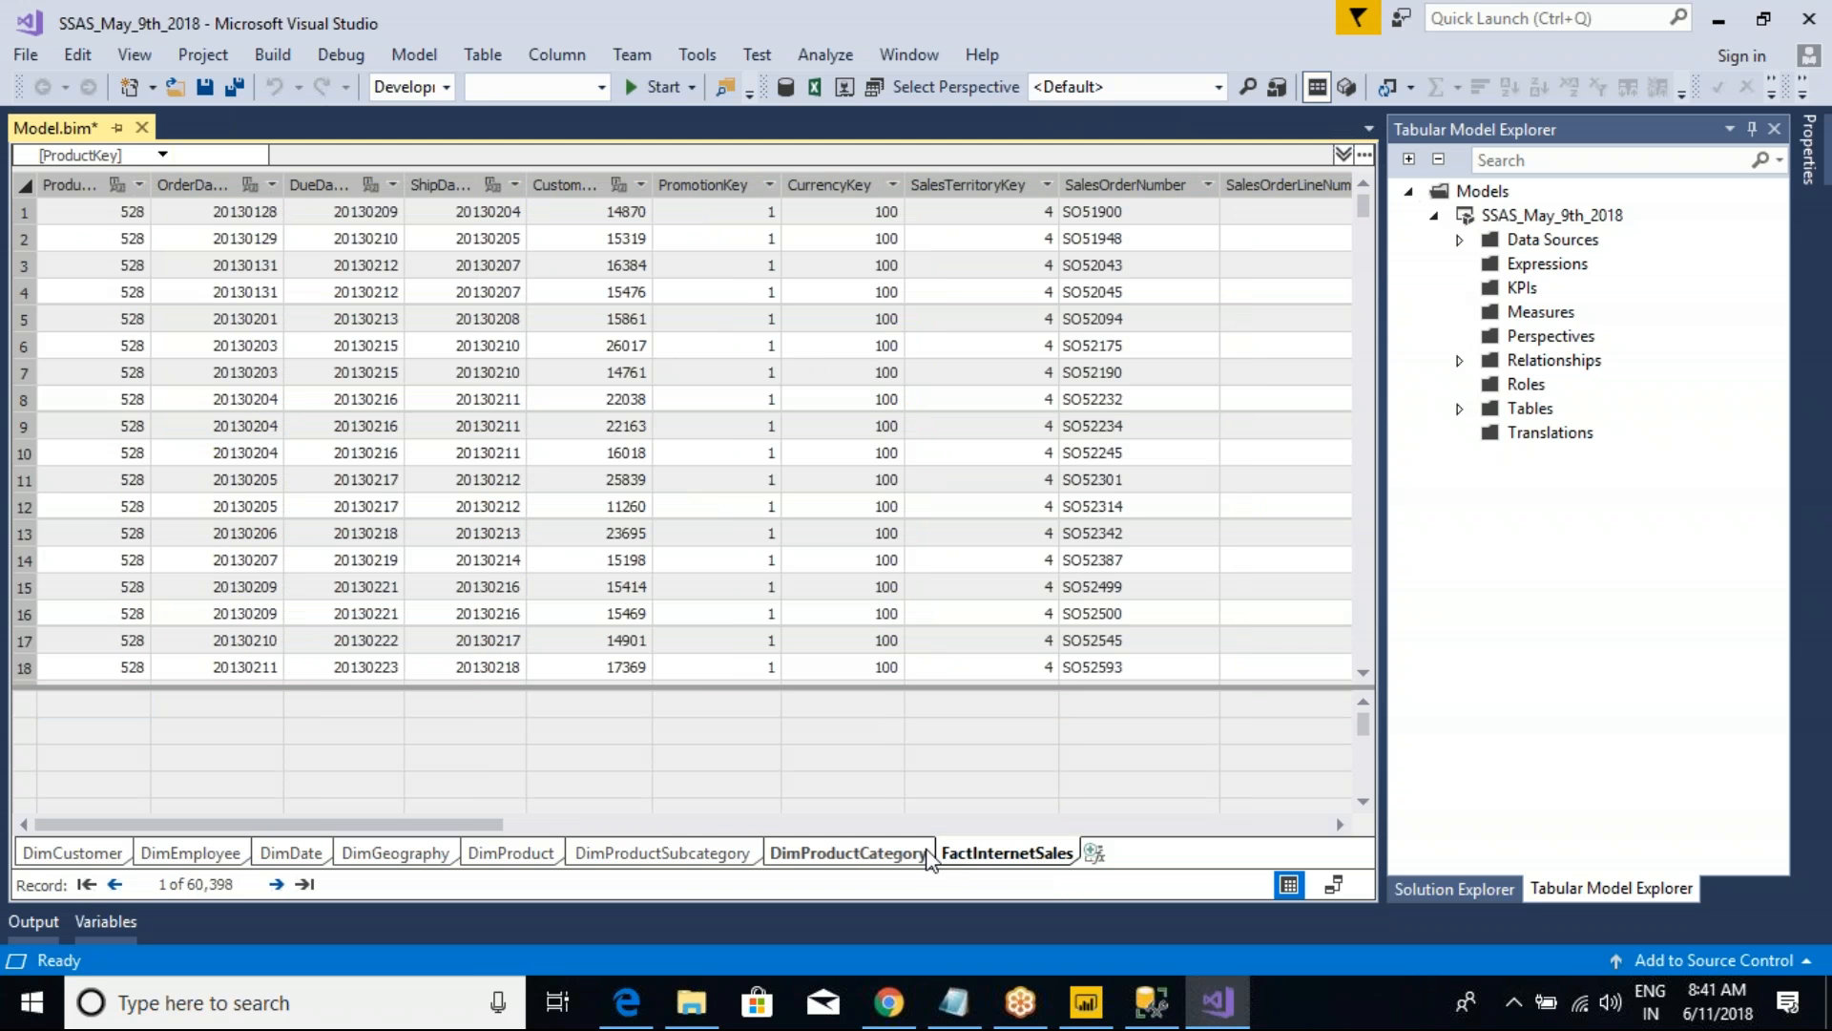
pyautogui.click(729, 864)
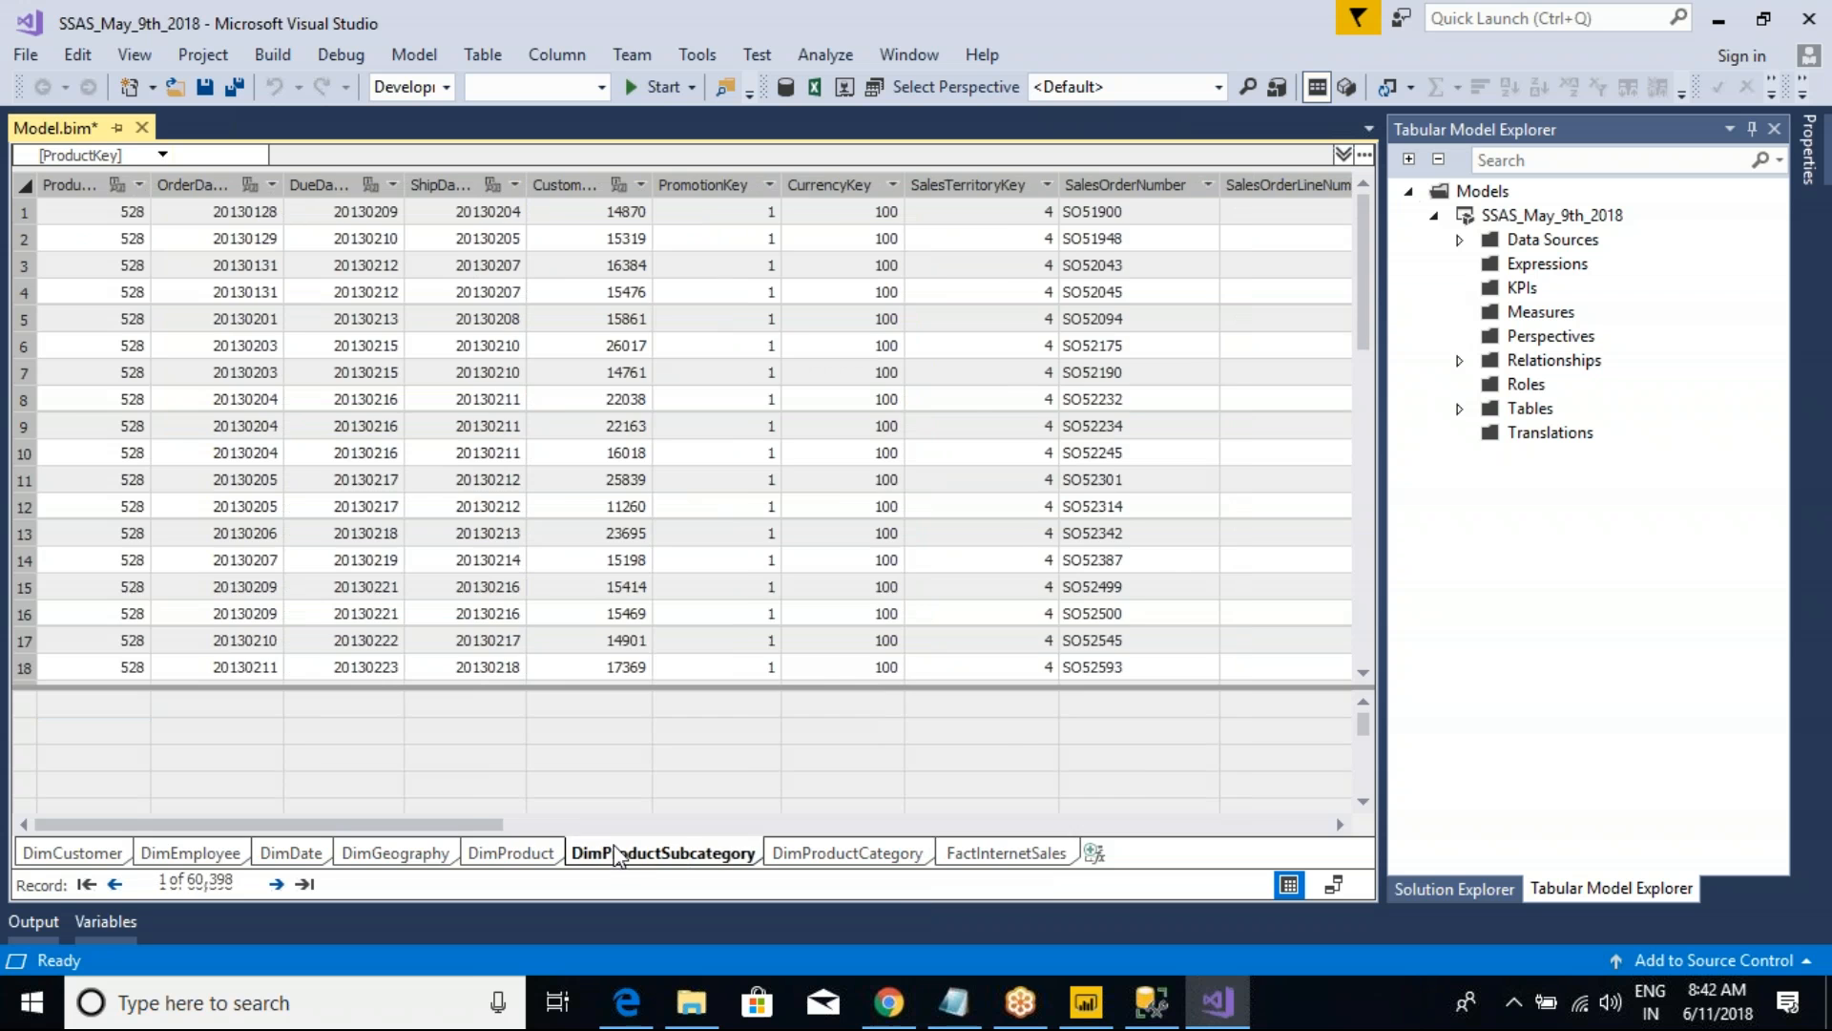
pyautogui.click(510, 853)
pyautogui.click(377, 855)
pyautogui.click(282, 855)
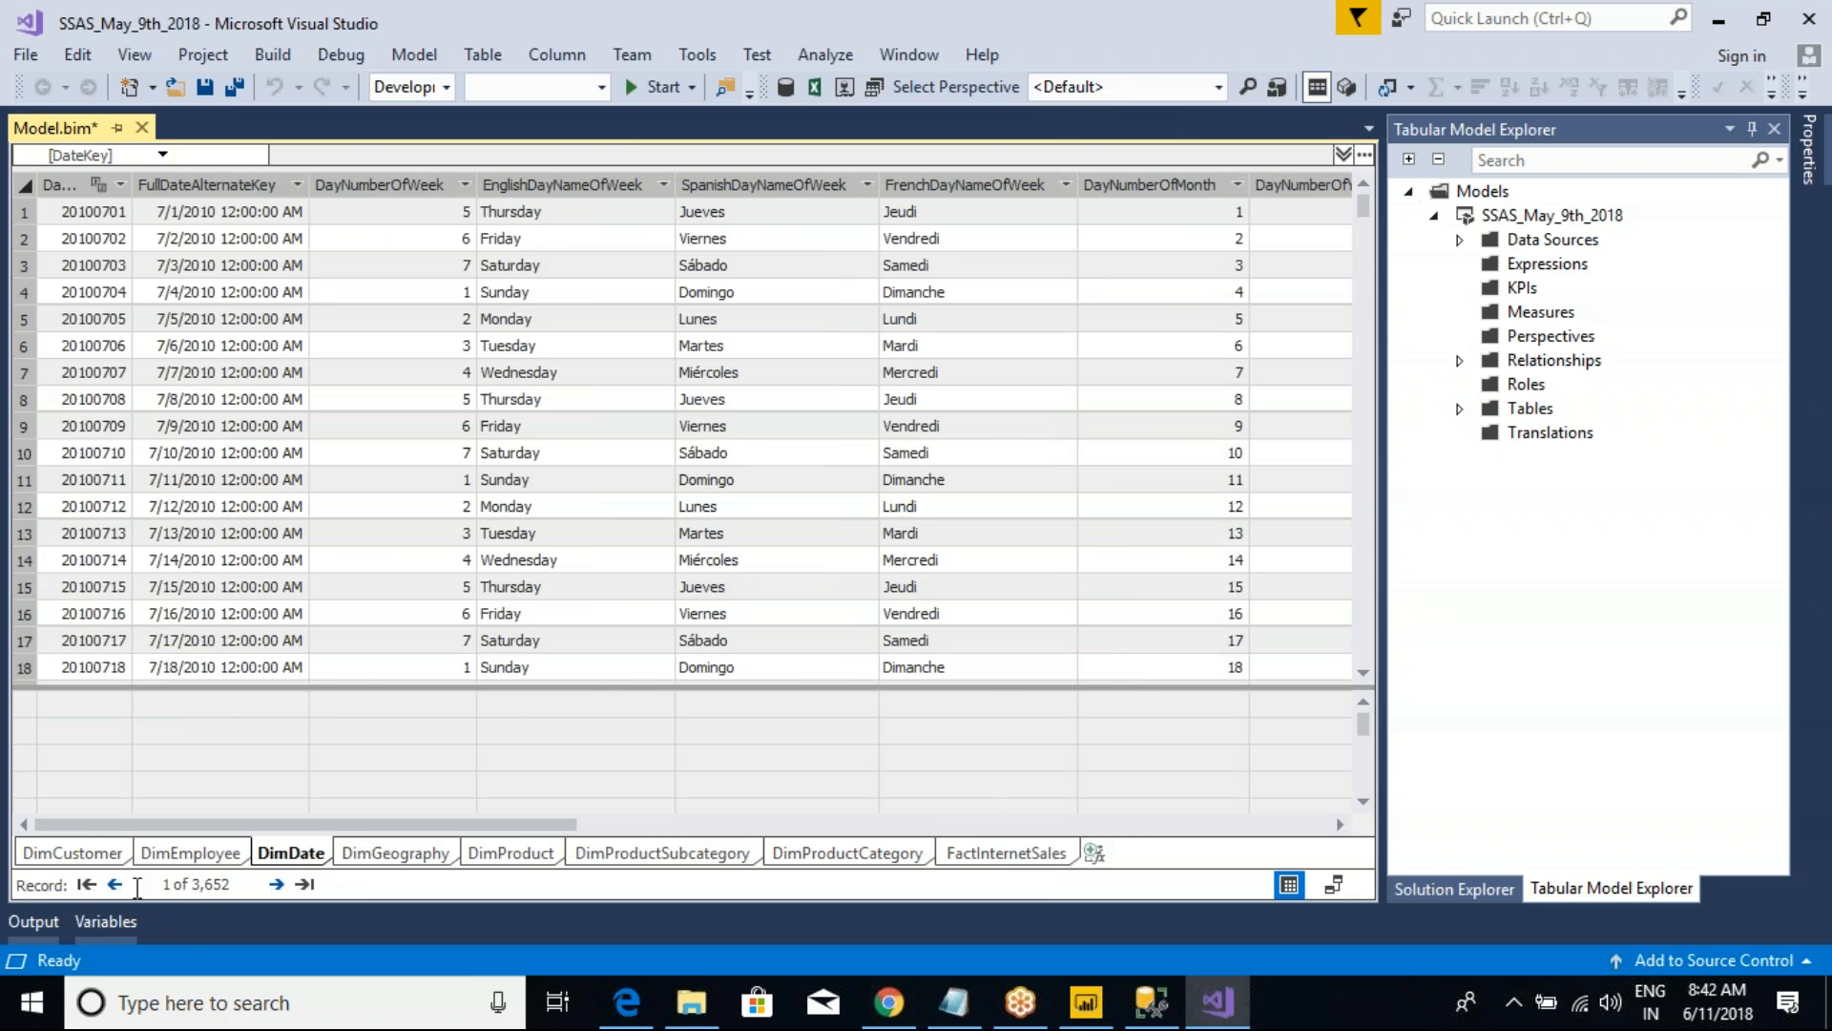
# Step: Open the relationships view in Power BI Desktop, then show the tabular model as a diagram in Visual Studio for comparison
pyautogui.hotkey('alt', 'Tab')
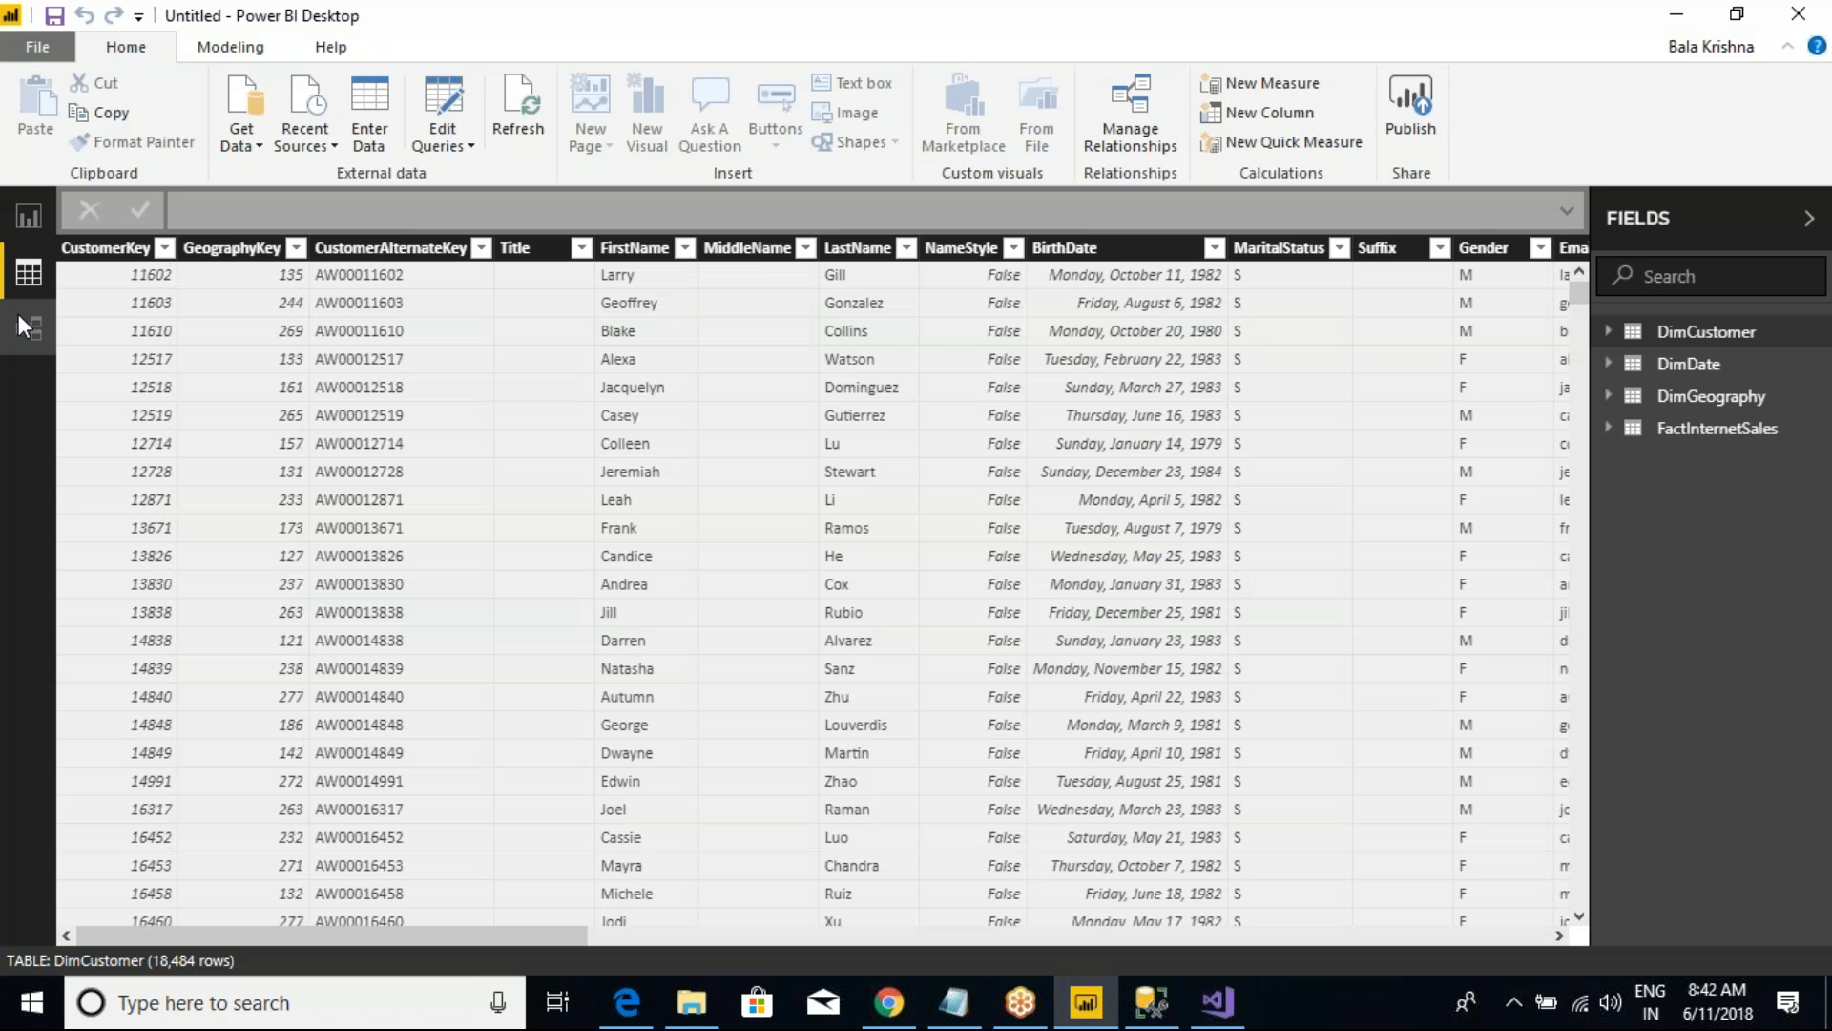
pyautogui.click(19, 315)
pyautogui.hotkey('alt', 'Tab')
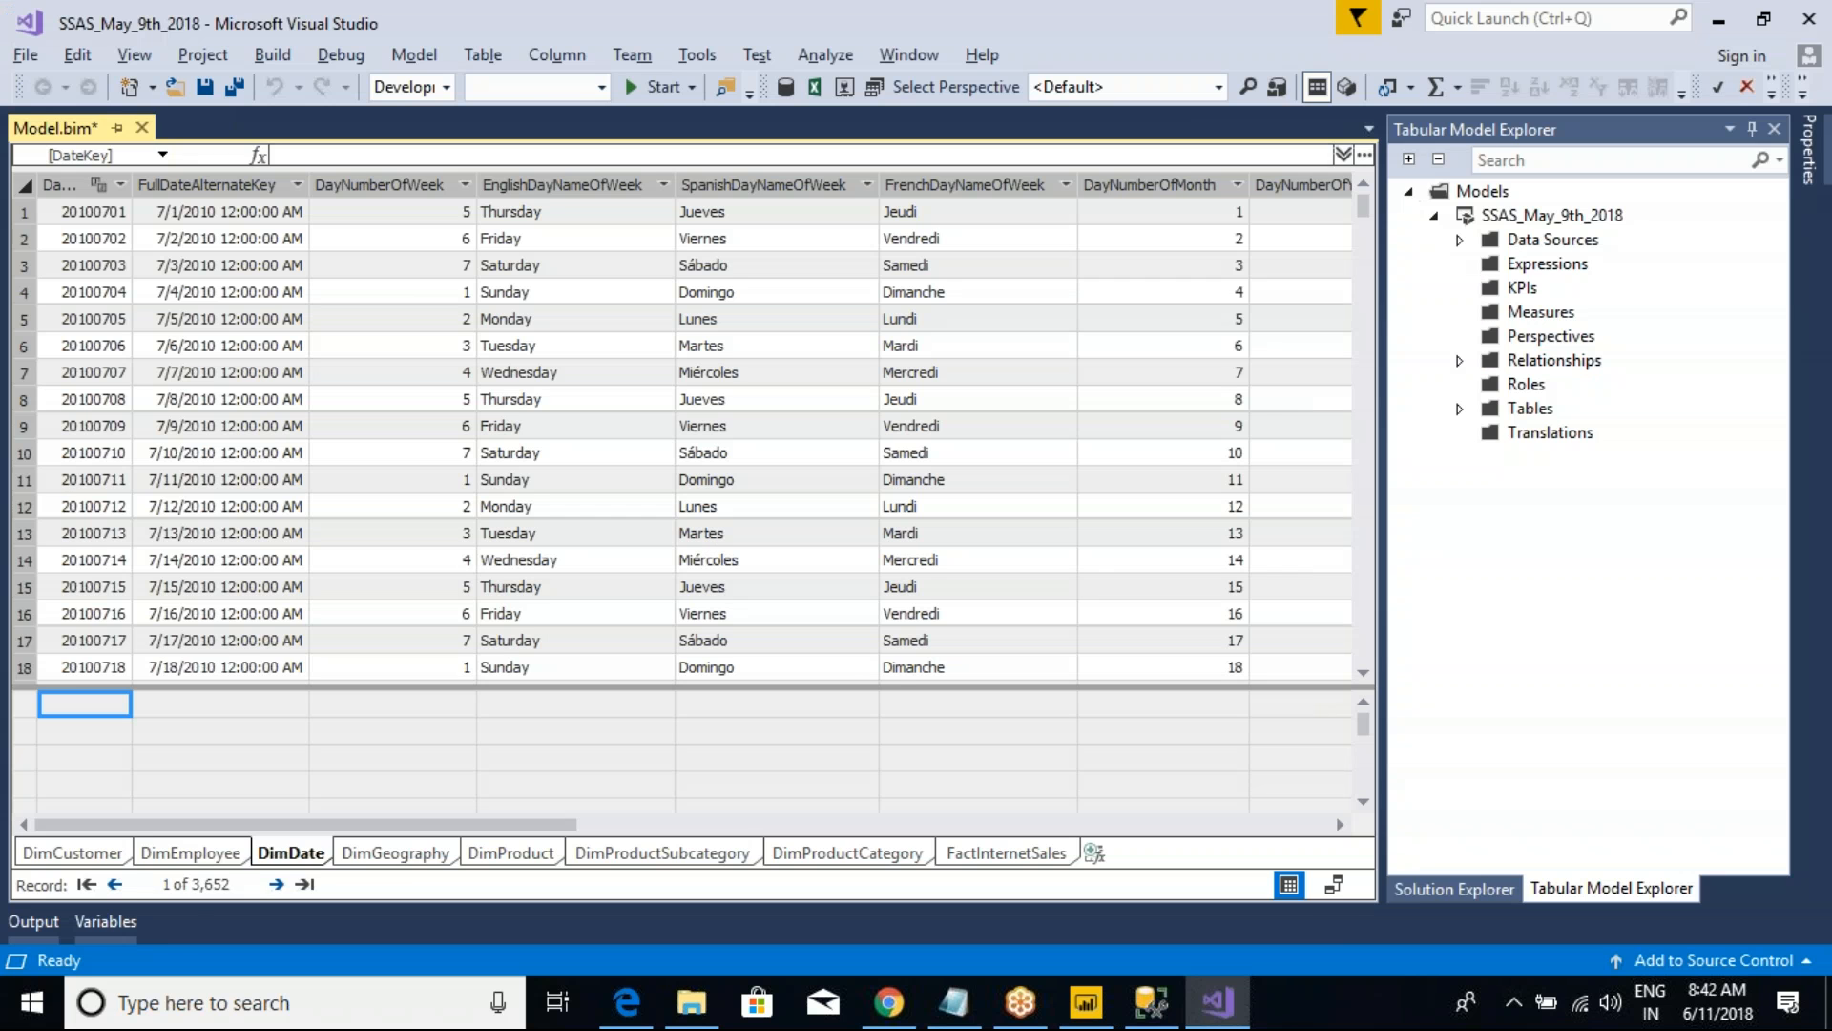
pyautogui.click(1335, 885)
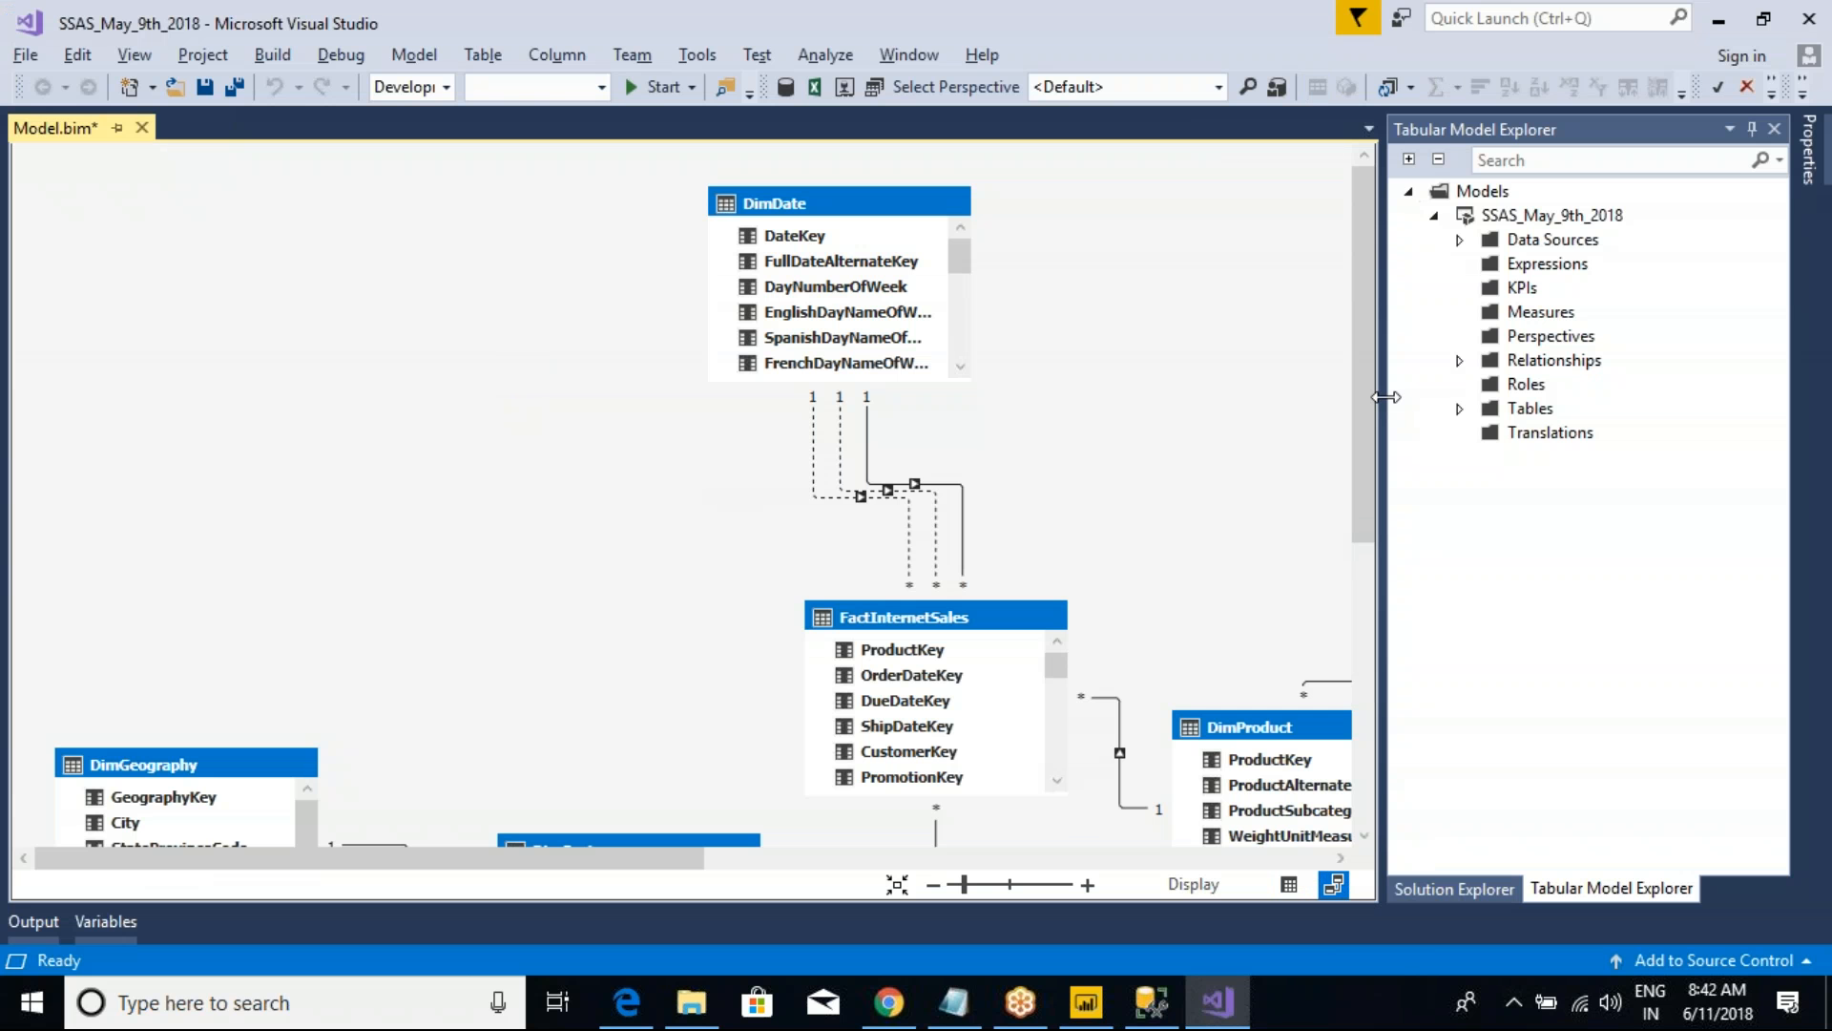
pyautogui.moveTo(1365, 349); pyautogui.dragTo(1372, 557)
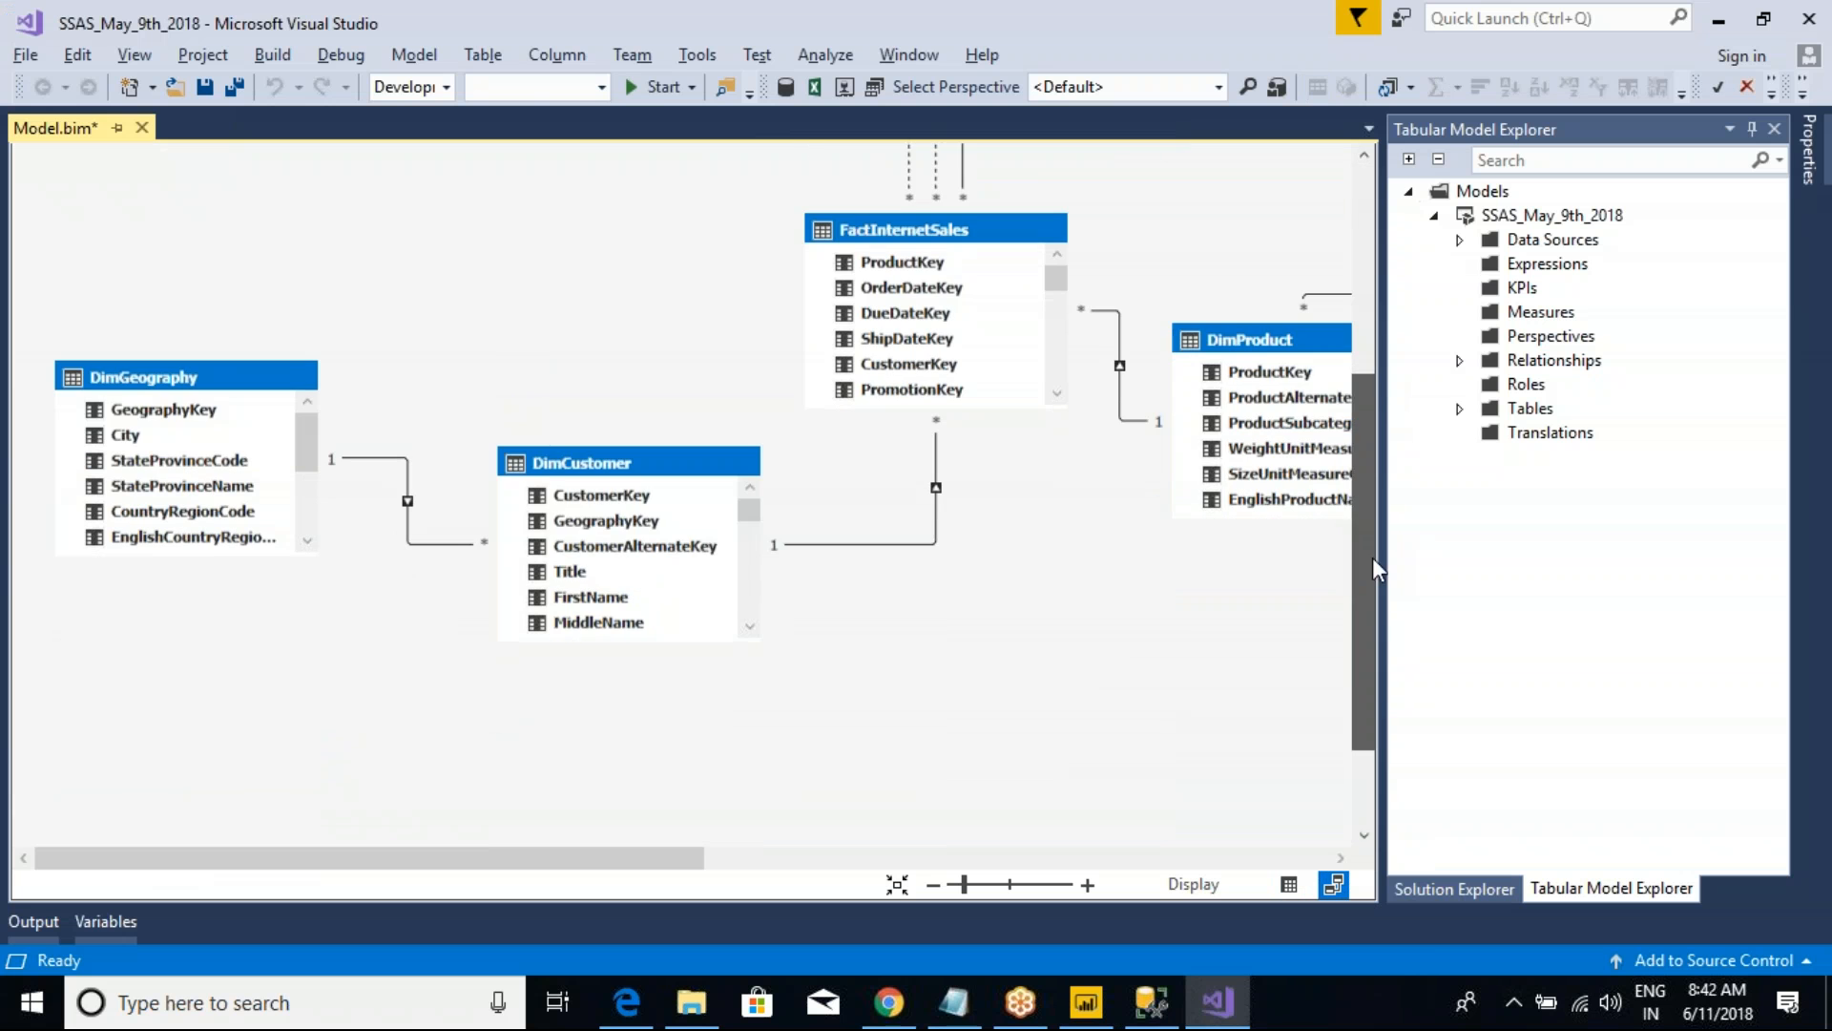
# Step: Examine the cardinality and filter direction options of the DimCustomer–DimGeography relationship in the diagram and close its settings without changes
pyautogui.doubleClick(399, 471)
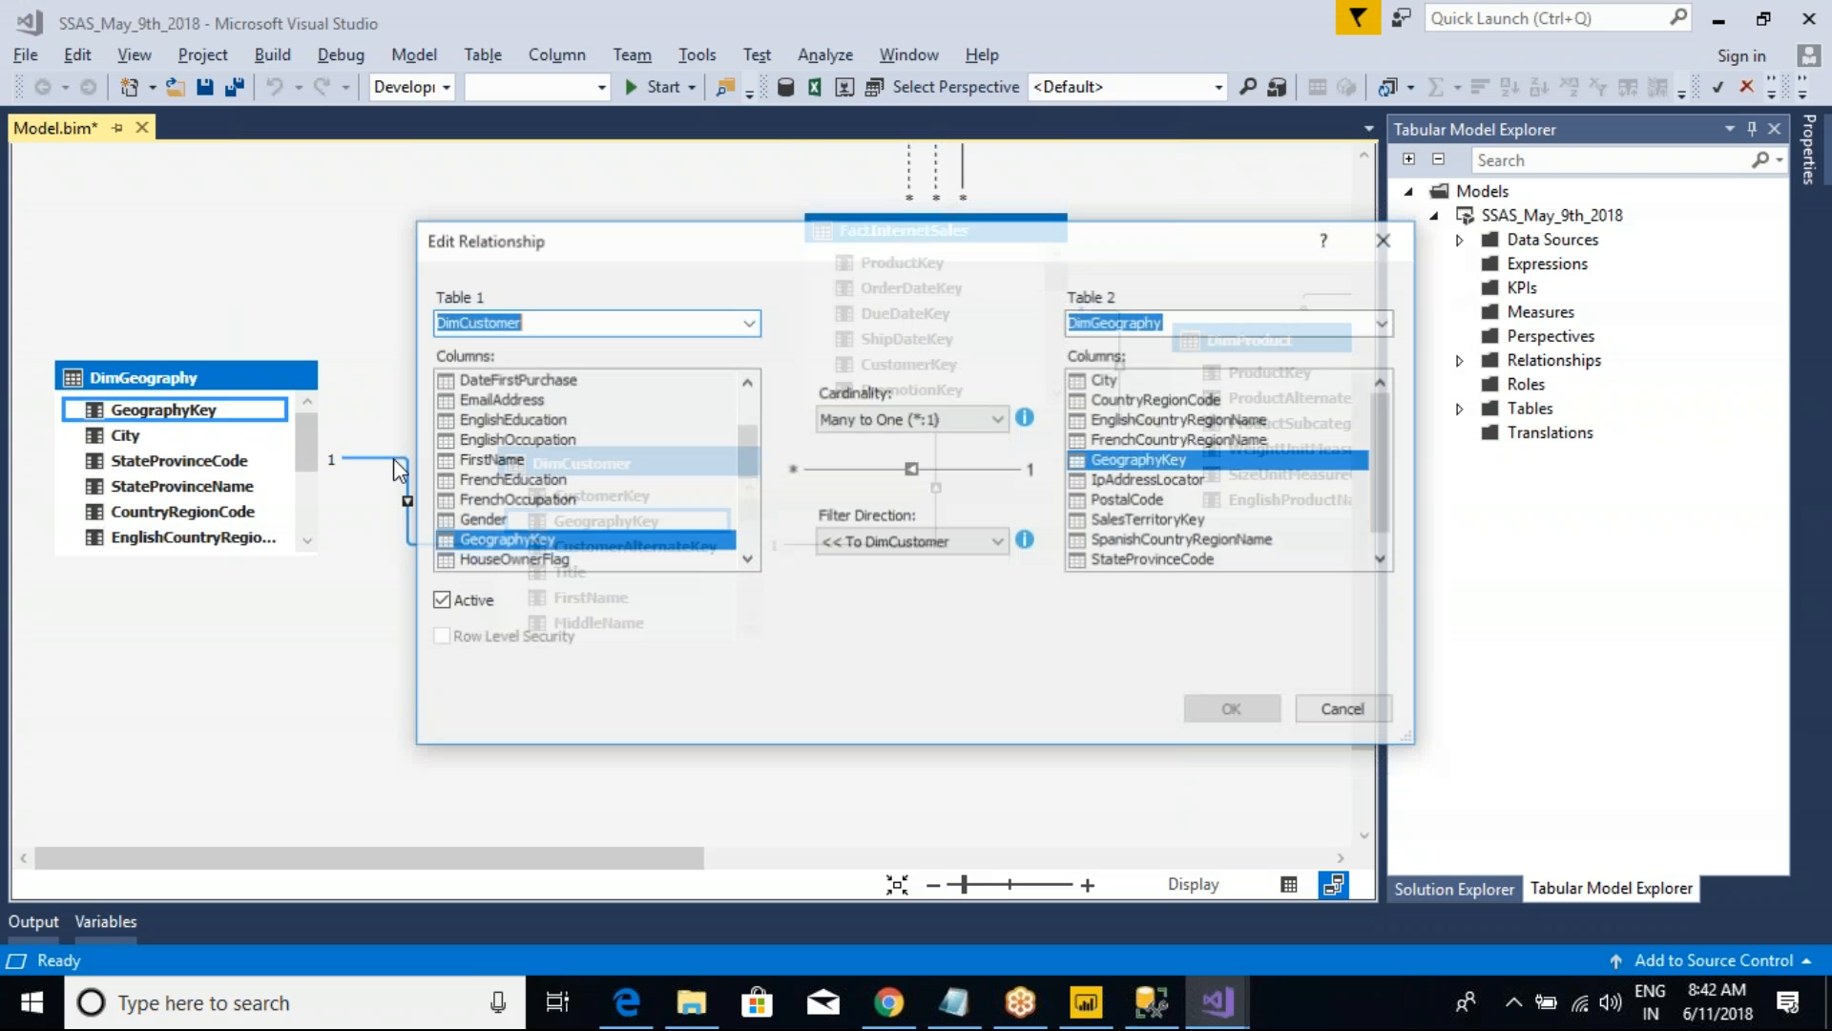
pyautogui.click(893, 418)
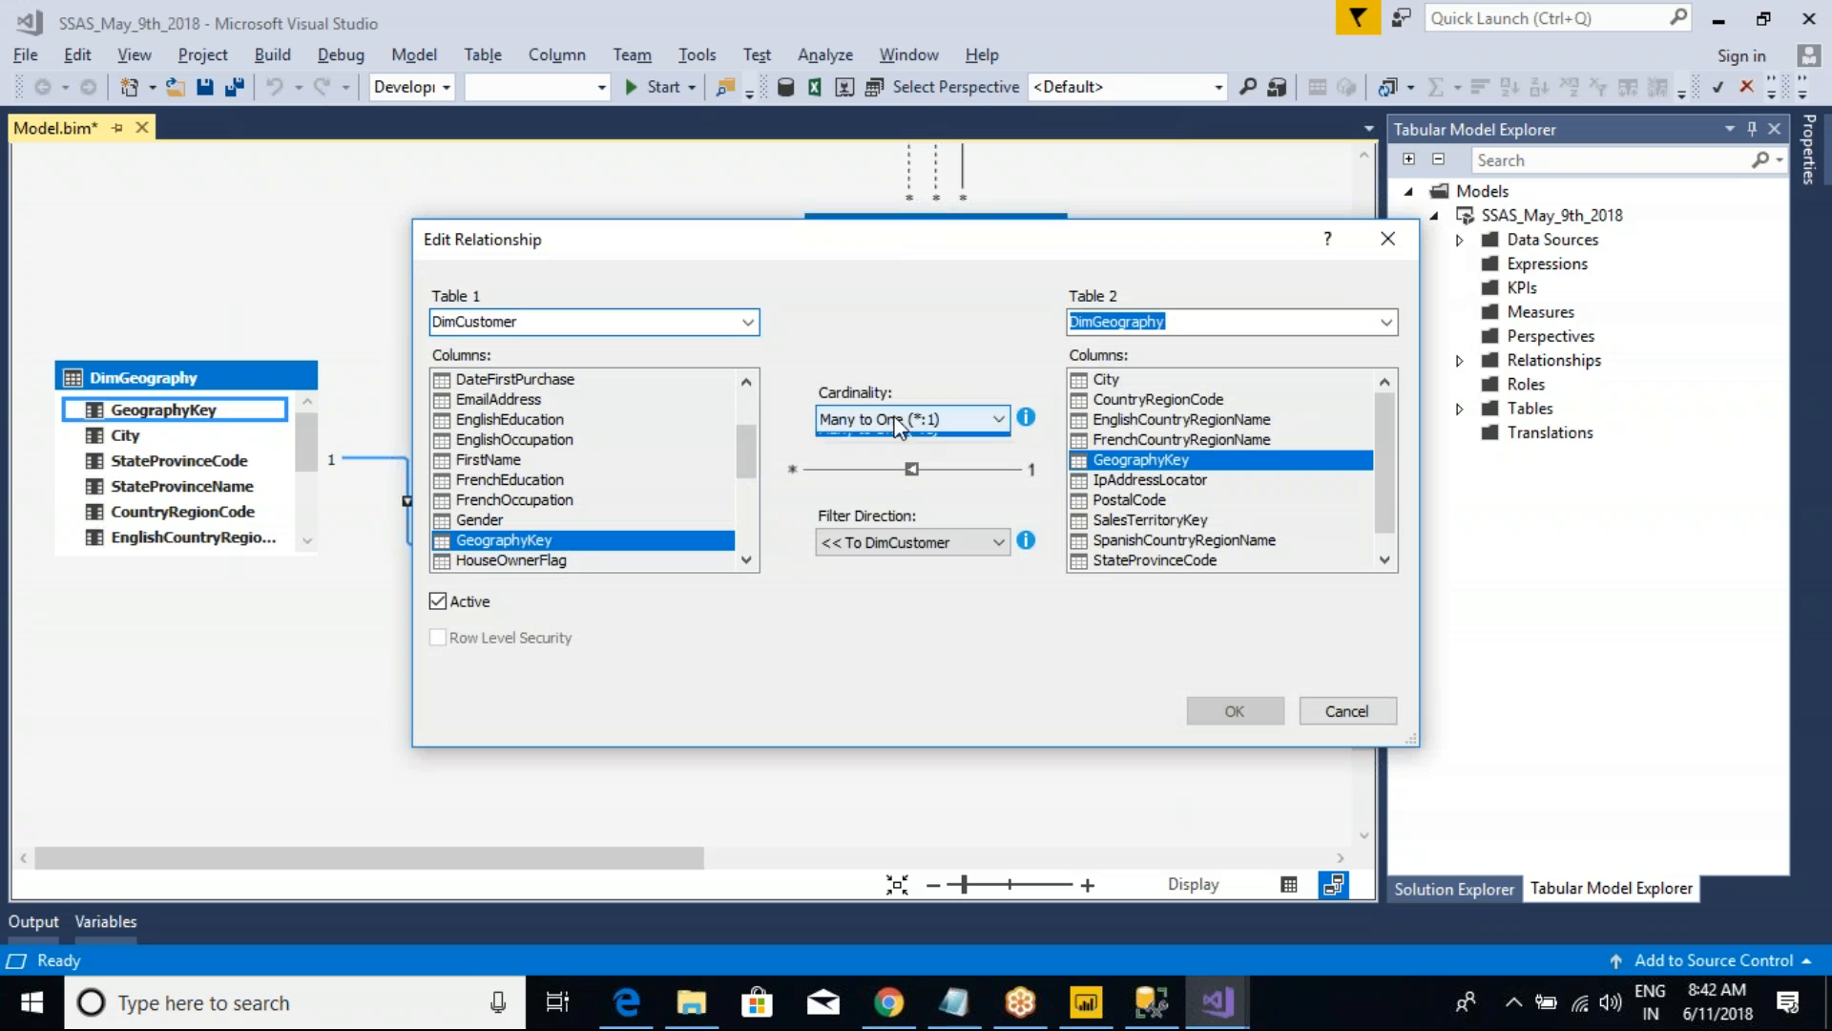
pyautogui.click(889, 444)
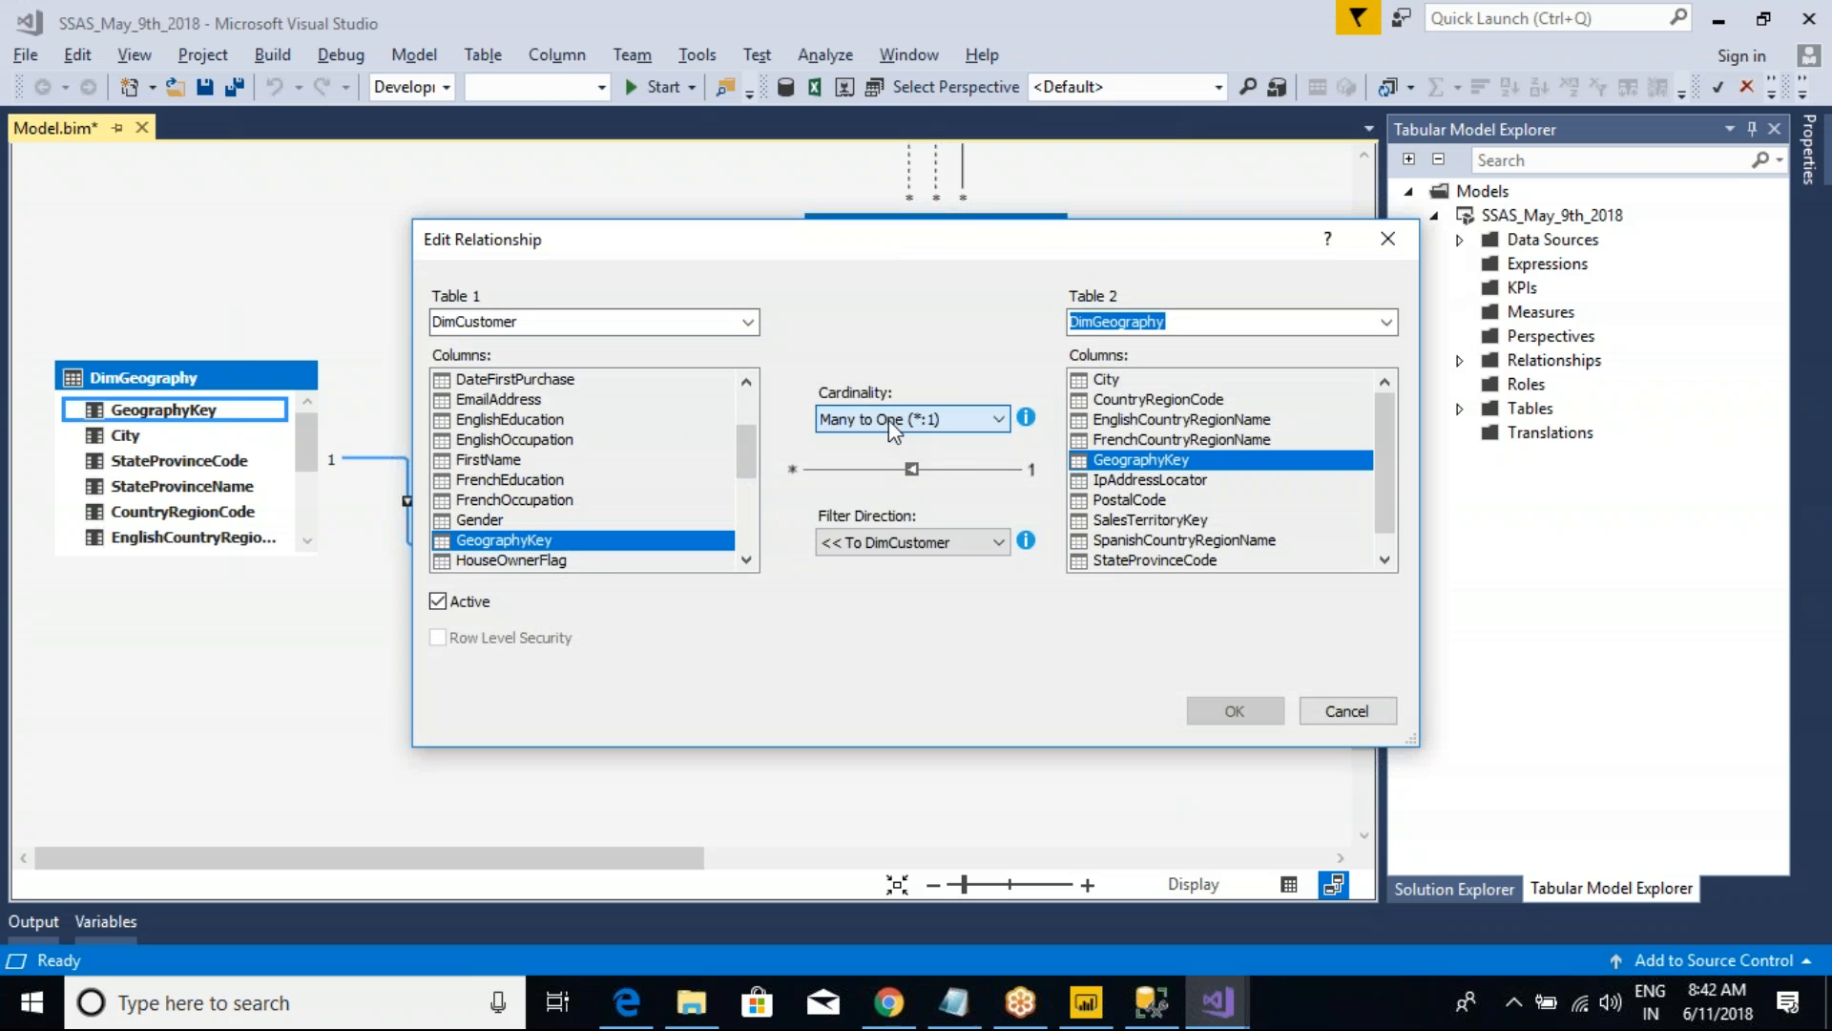
pyautogui.click(872, 539)
pyautogui.click(916, 550)
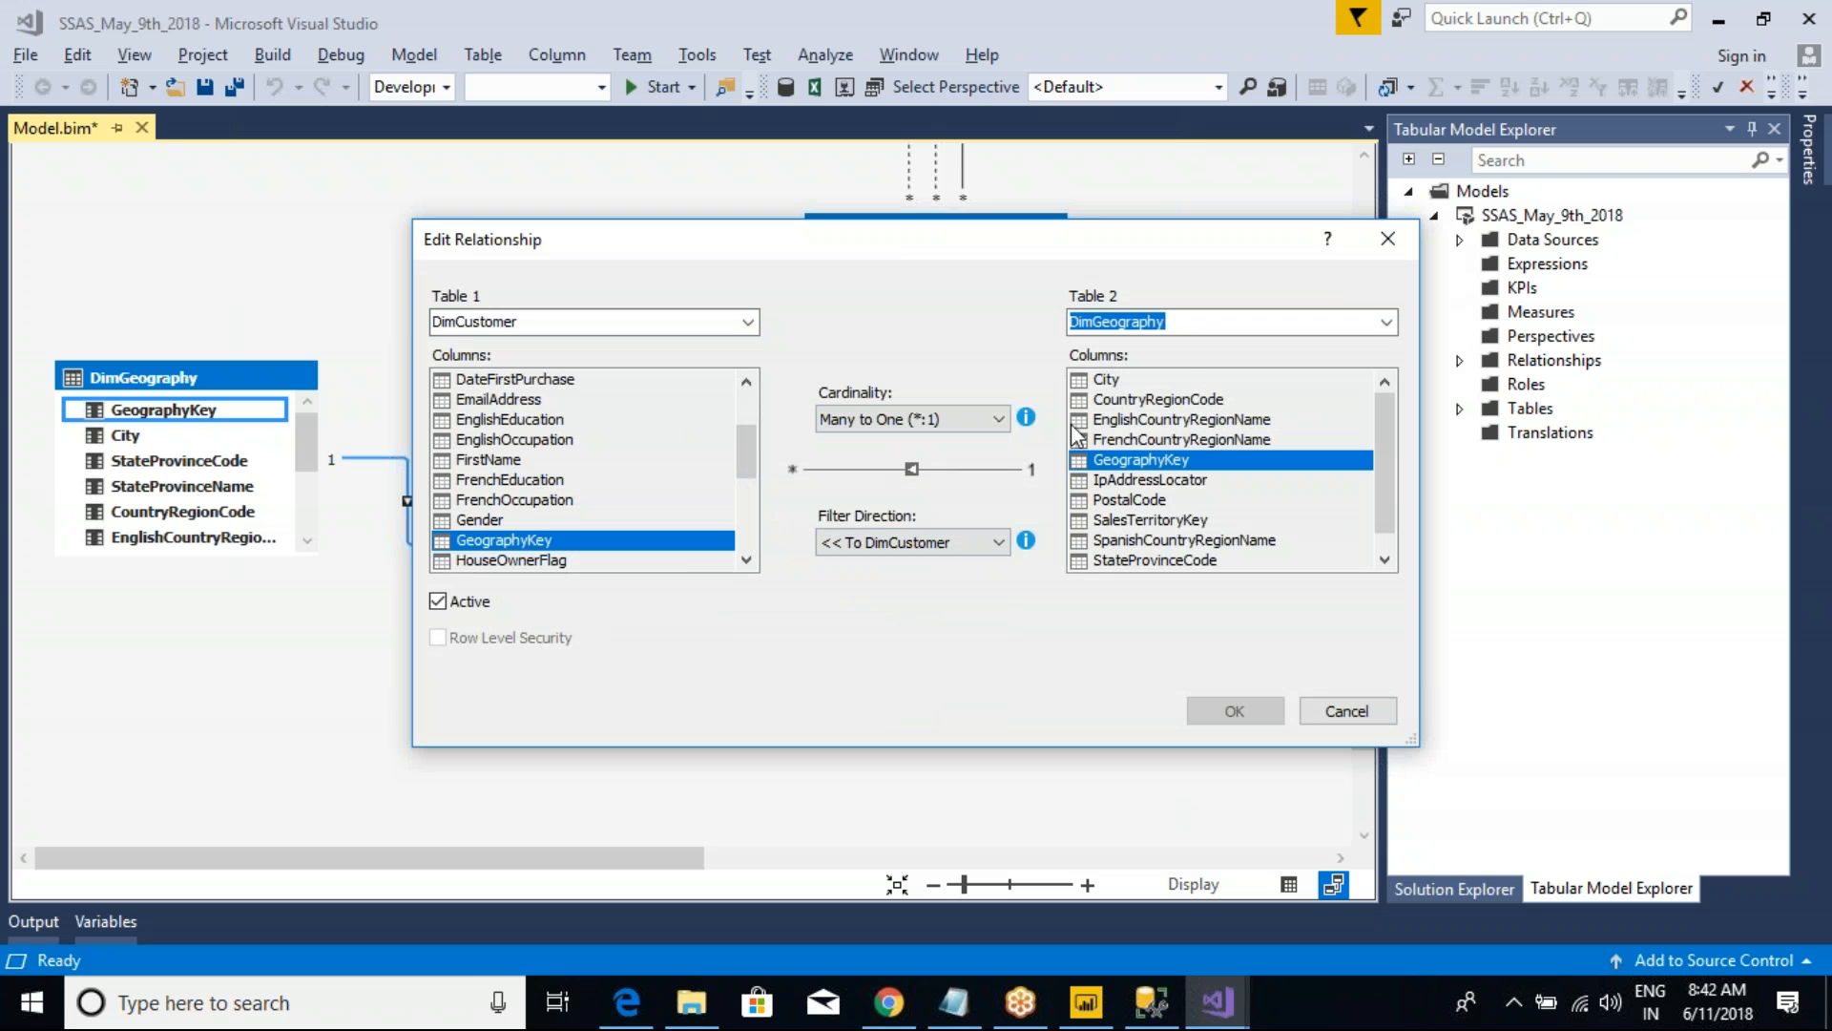
pyautogui.click(1348, 713)
# Step: Switch to Power BI Desktop and compare the cardinality and cross filter direction options of its DimCustomer–DimGeography relationship, without saving changes
pyautogui.click(1086, 1003)
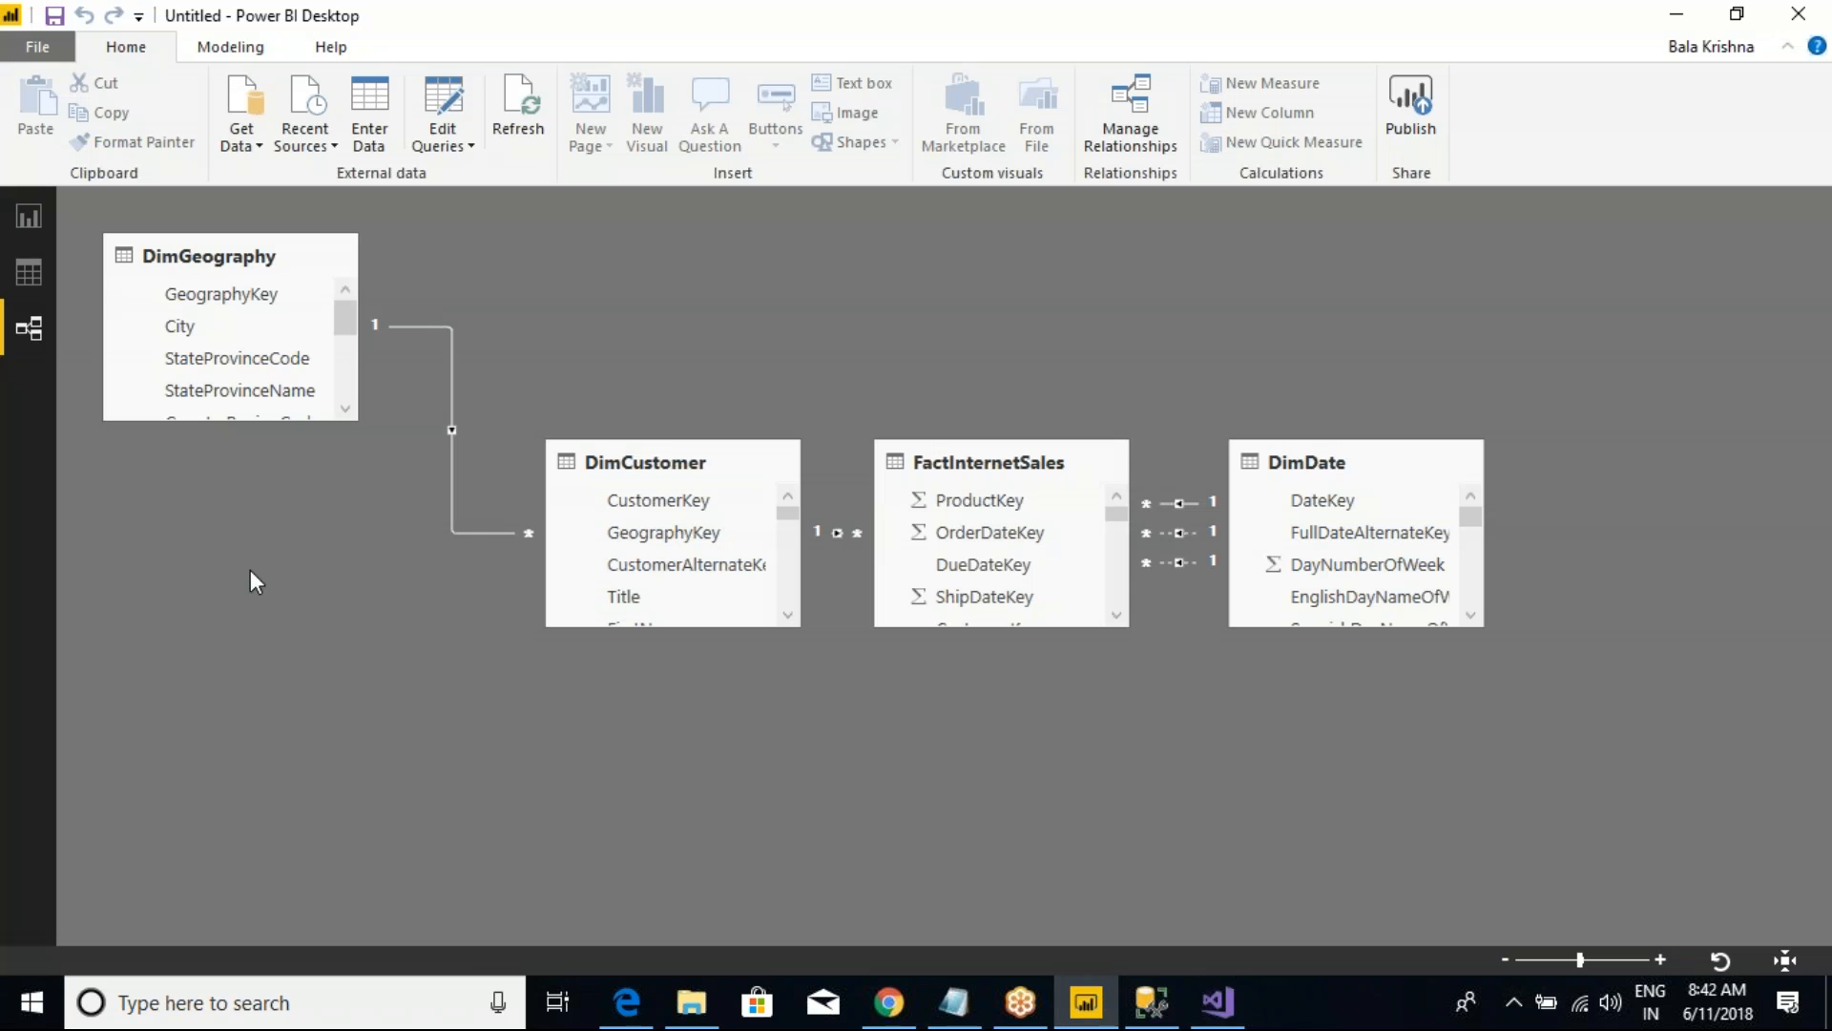
pyautogui.doubleClick(429, 326)
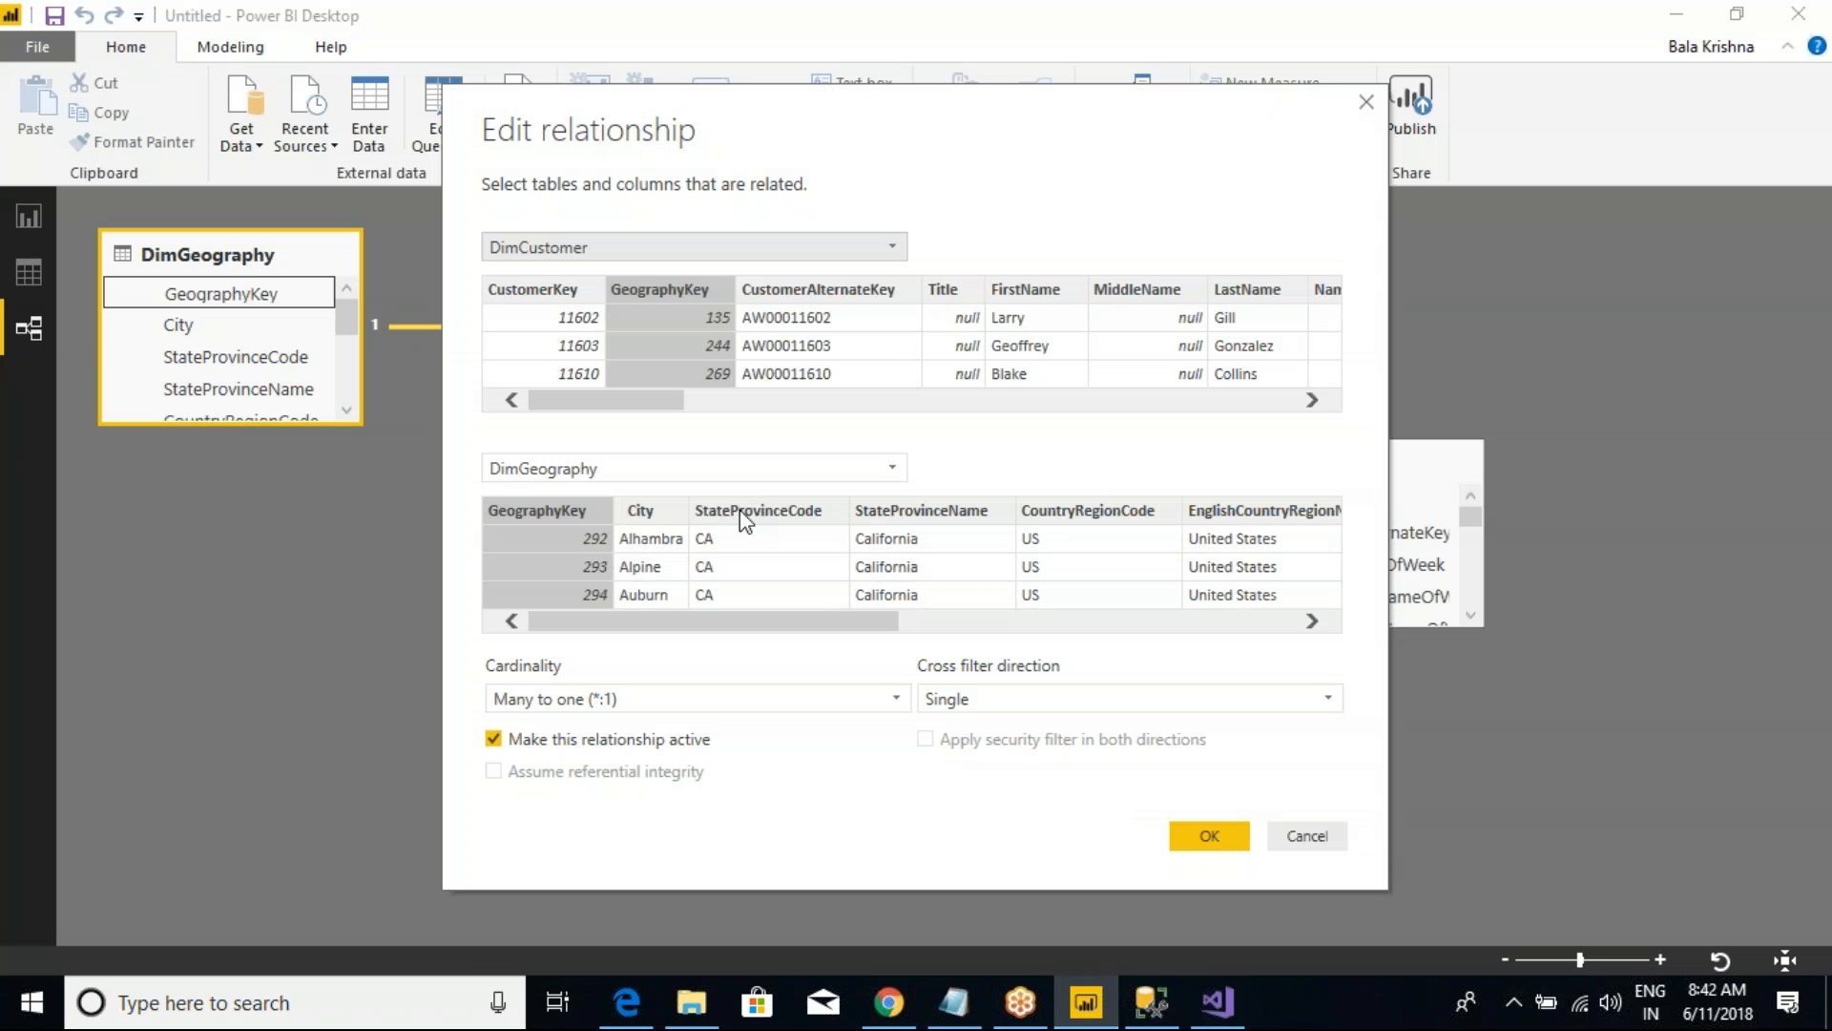
pyautogui.click(734, 697)
pyautogui.click(622, 729)
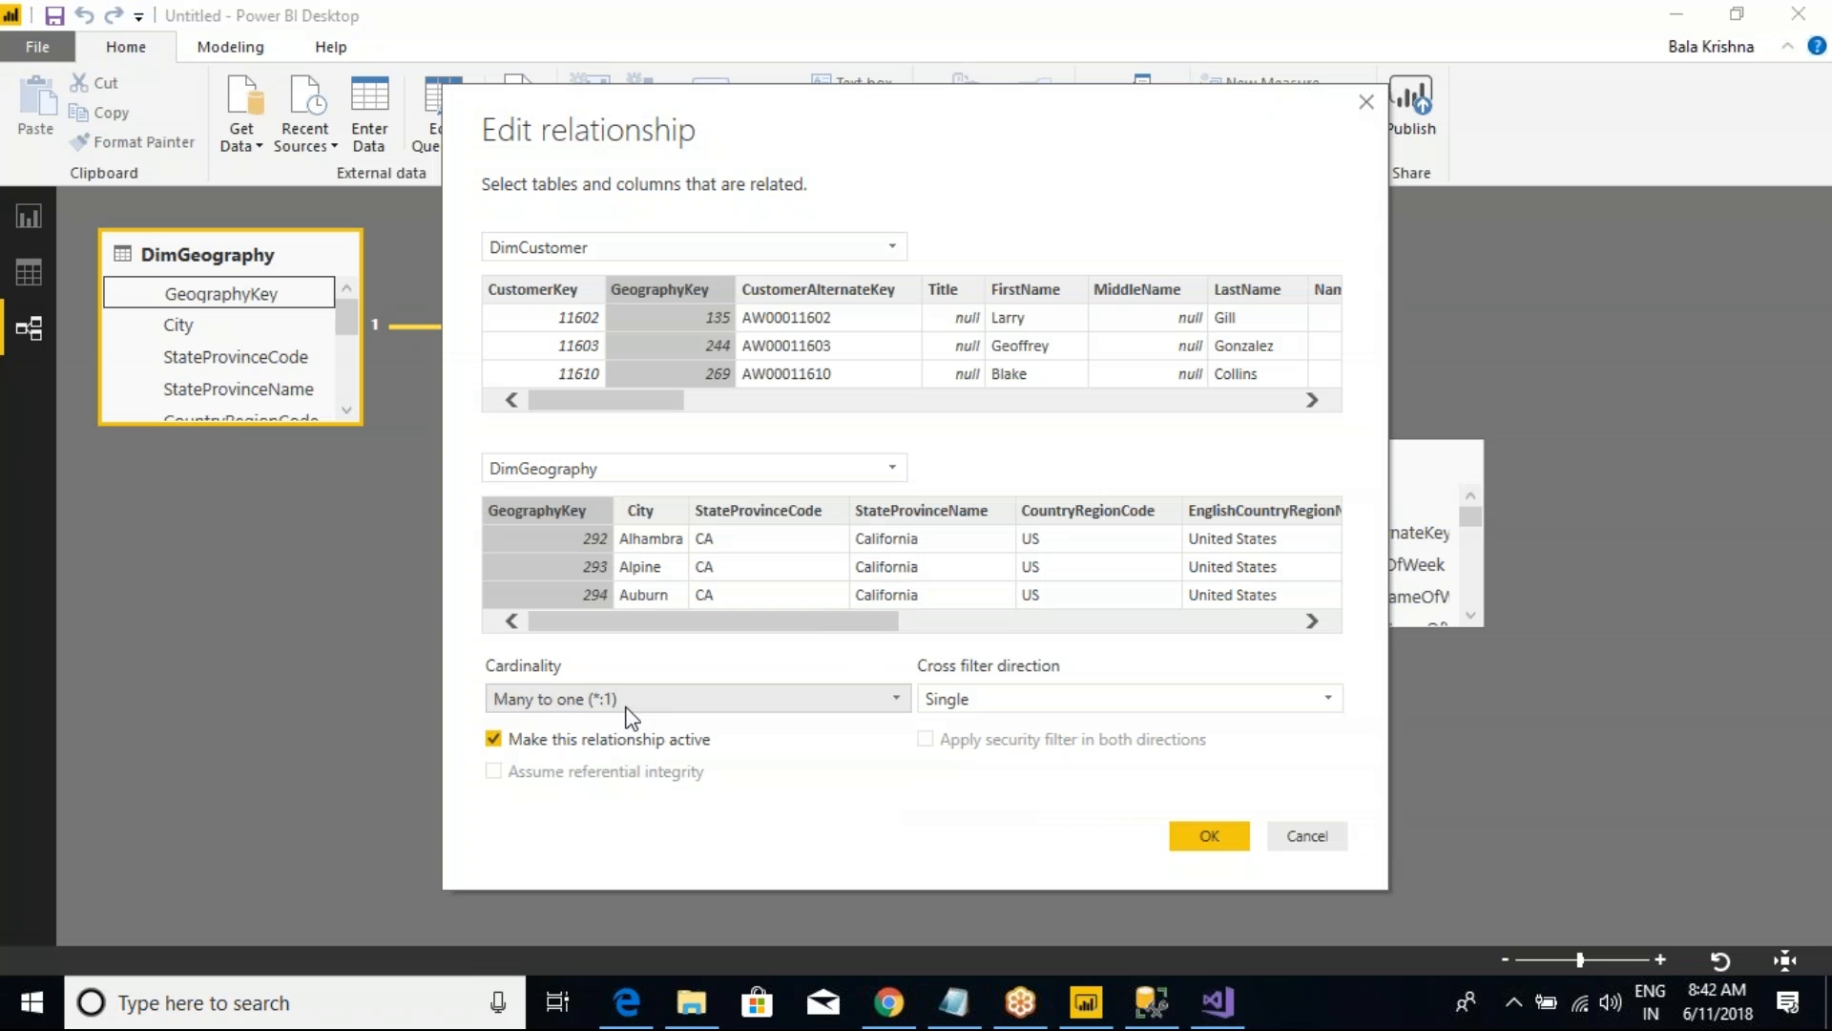
pyautogui.click(983, 699)
pyautogui.click(977, 721)
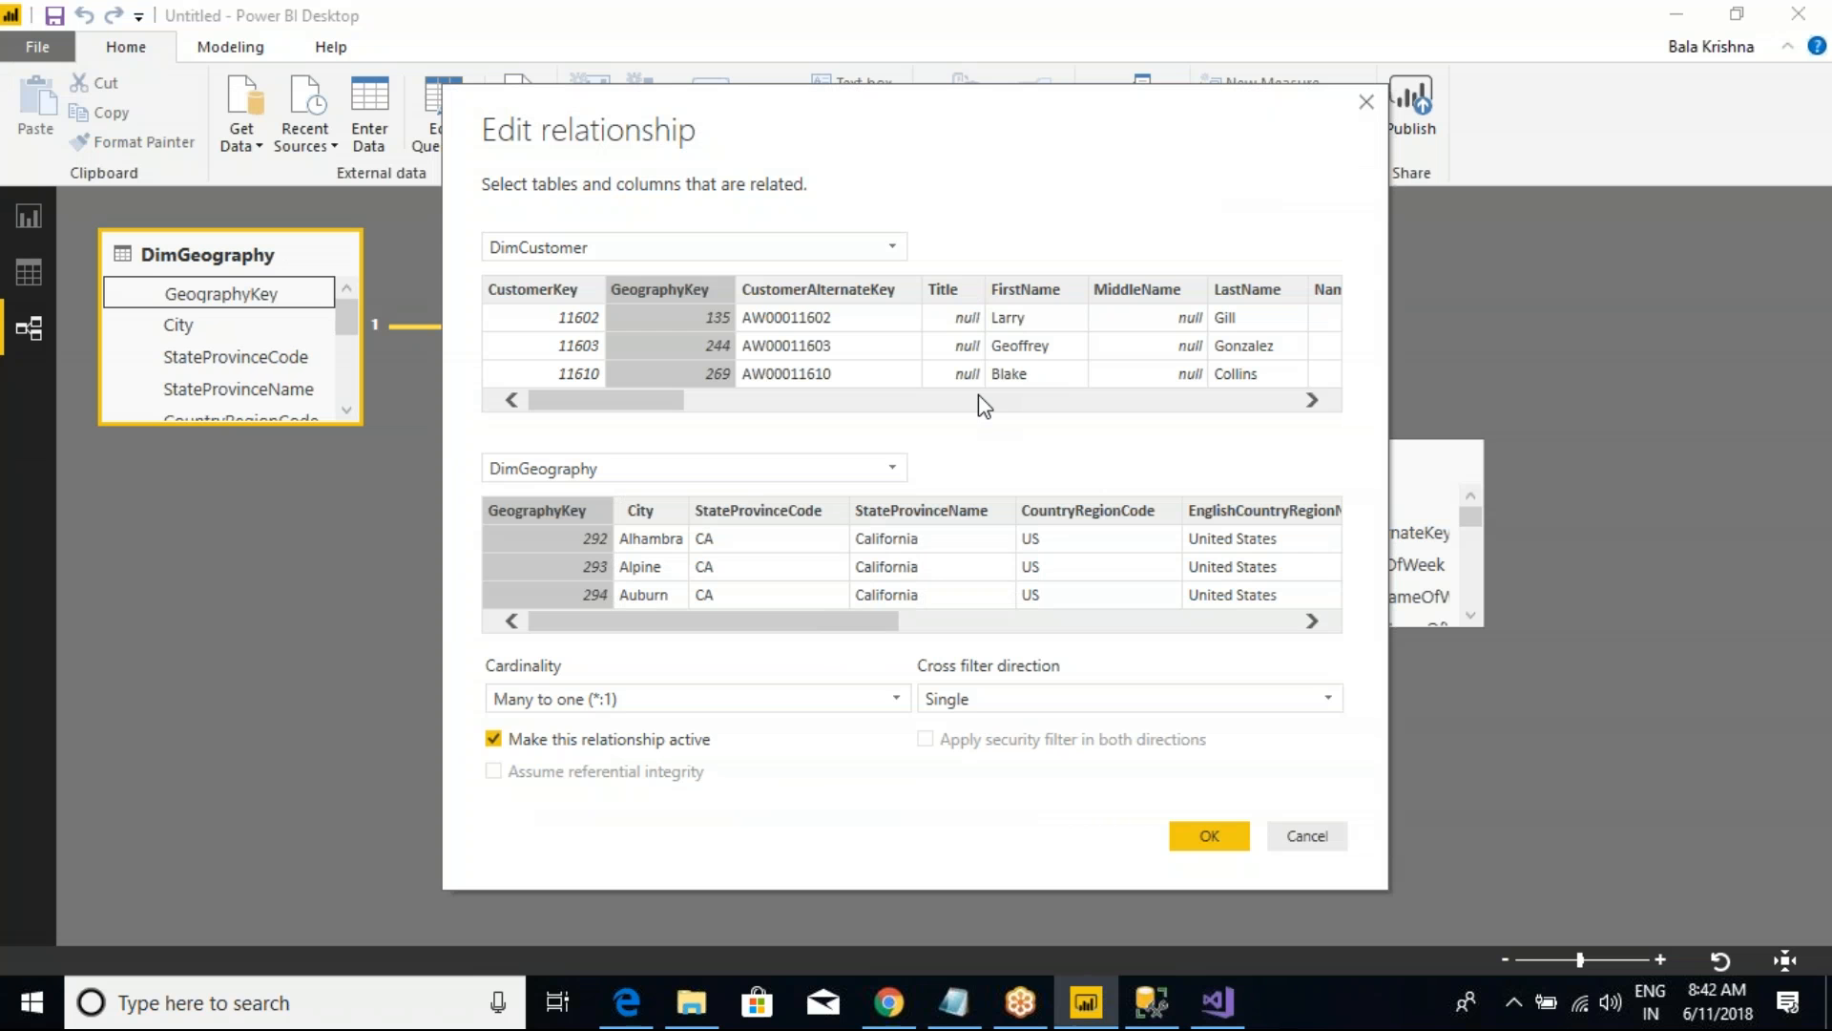
pyautogui.click(1366, 103)
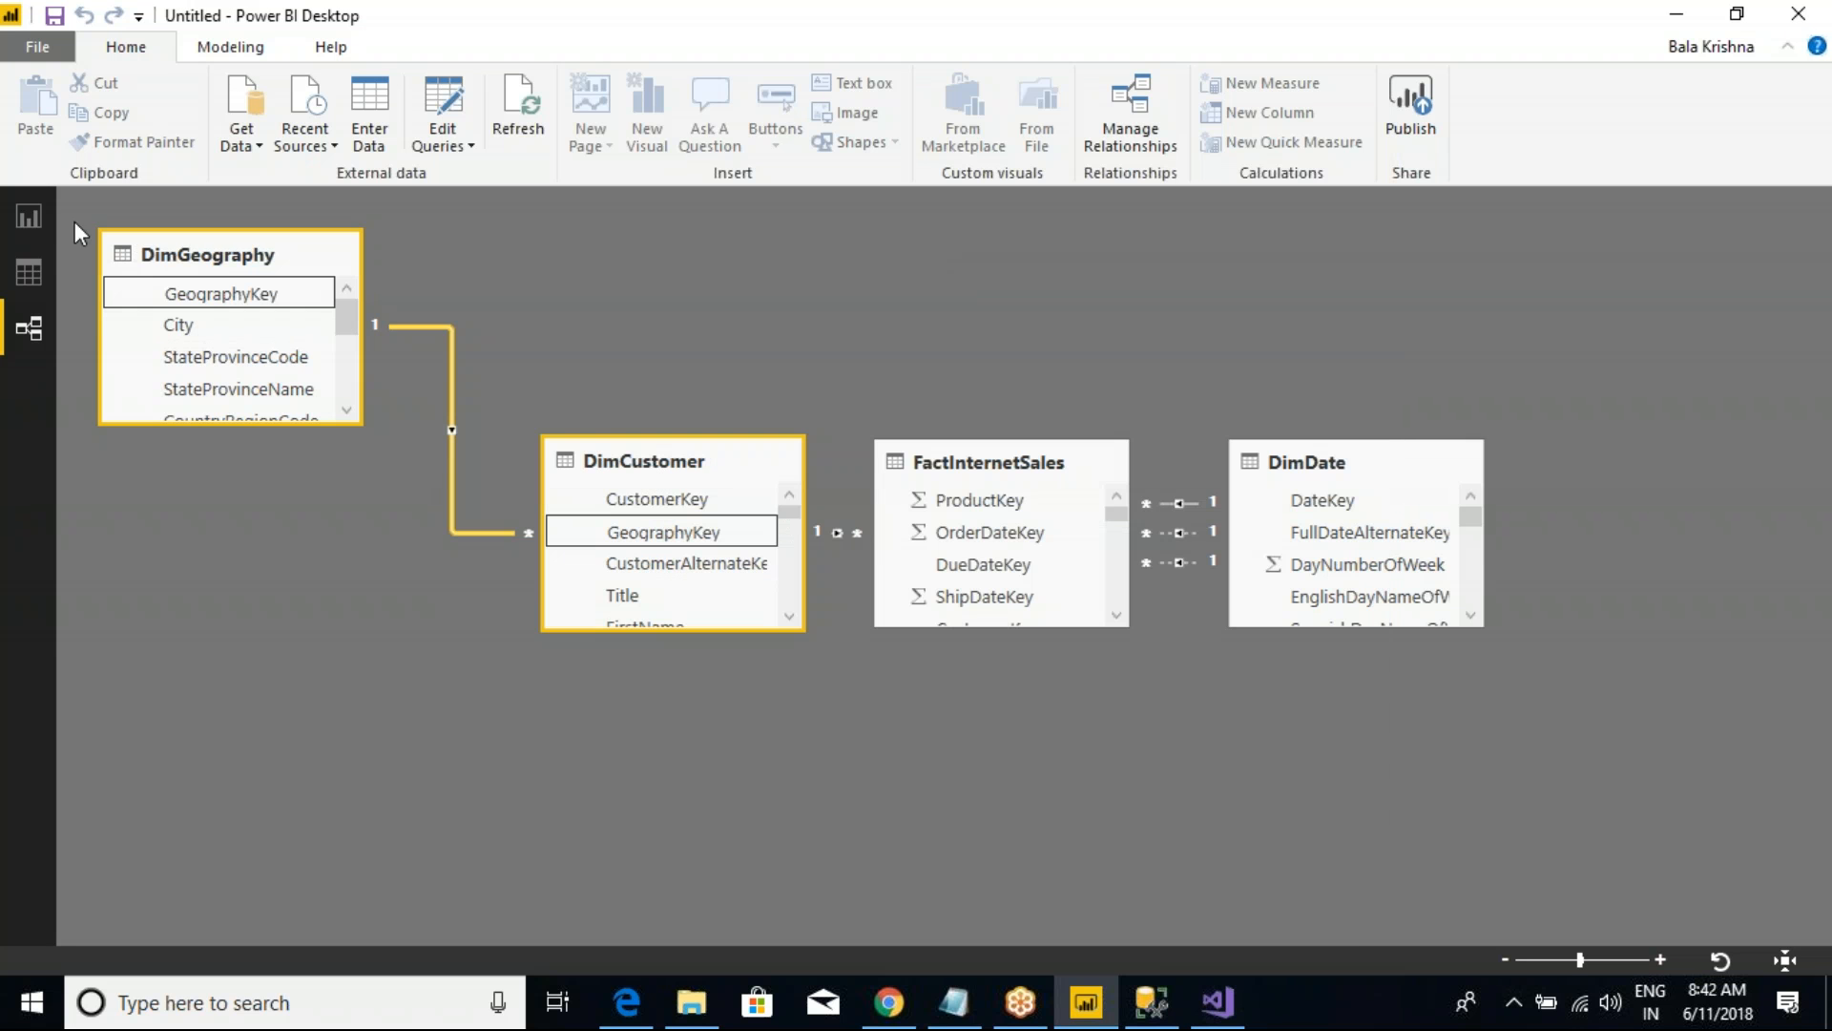
# Step: Show the Power BI report page, return to Visual Studio and list the model's relationships in a widened Tabular Model Explorer
pyautogui.click(32, 225)
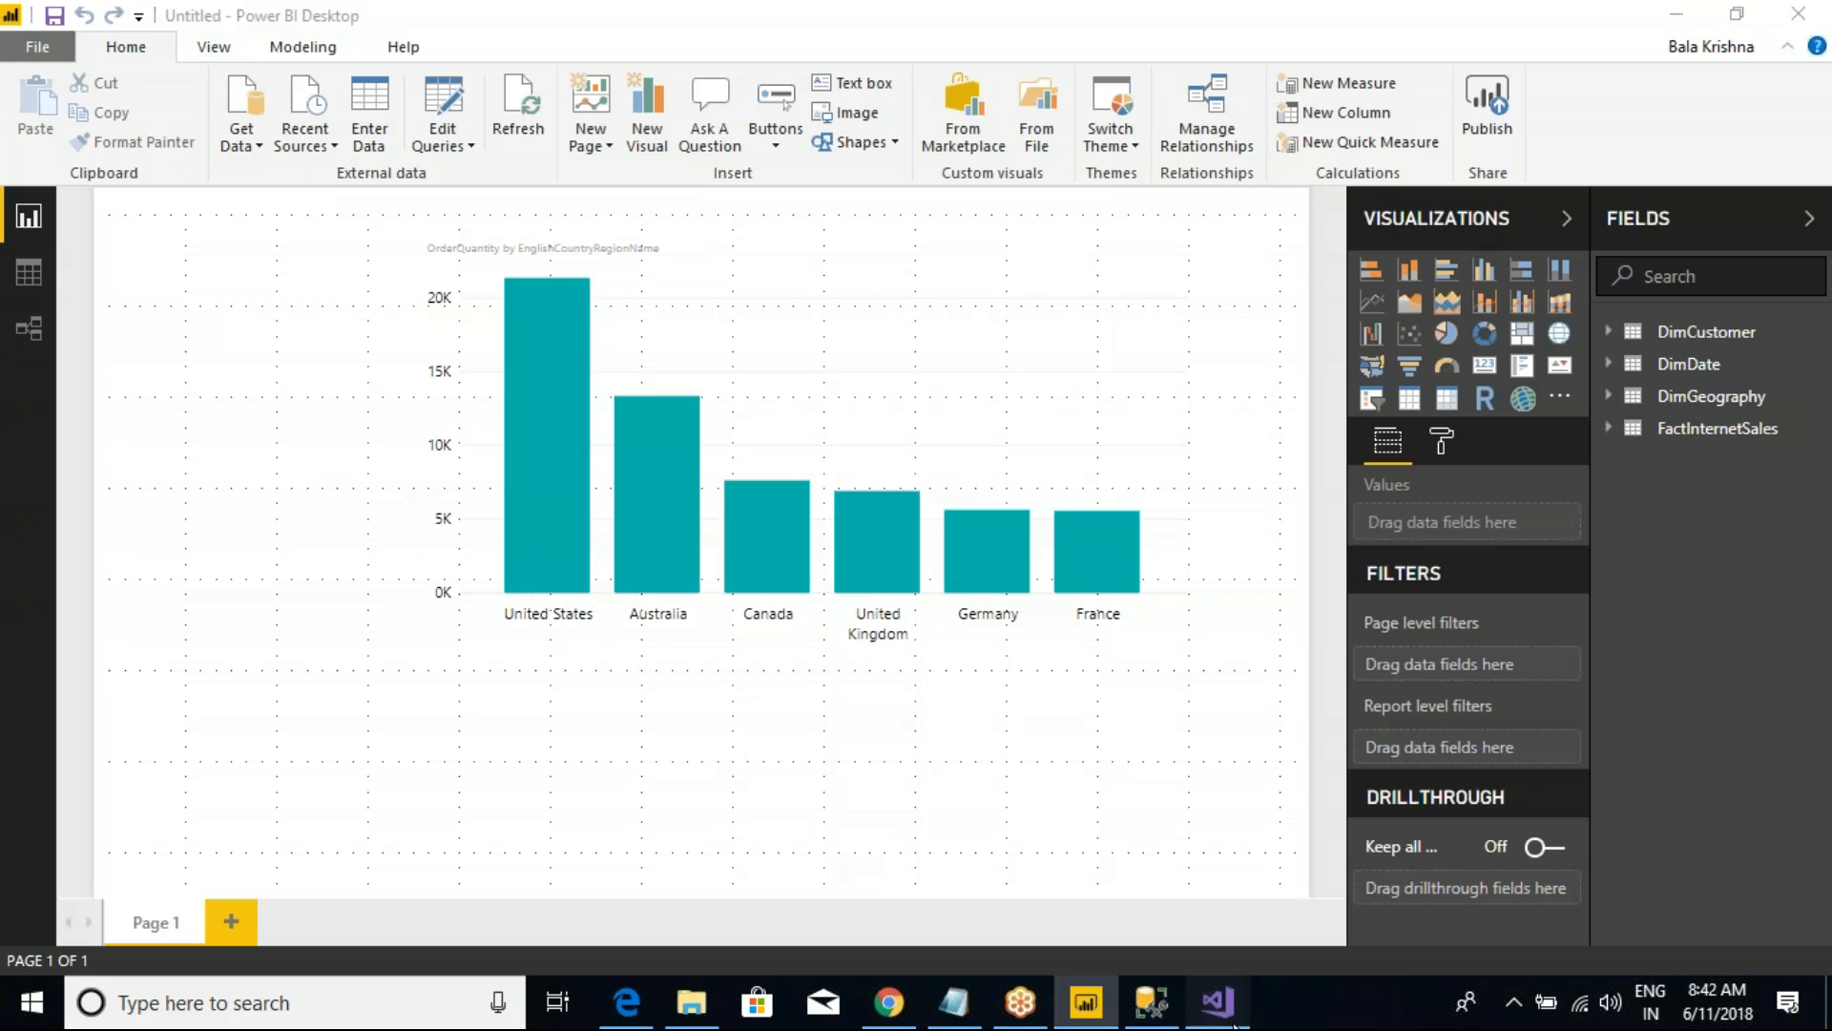
pyautogui.hotkey('alt', 'Tab')
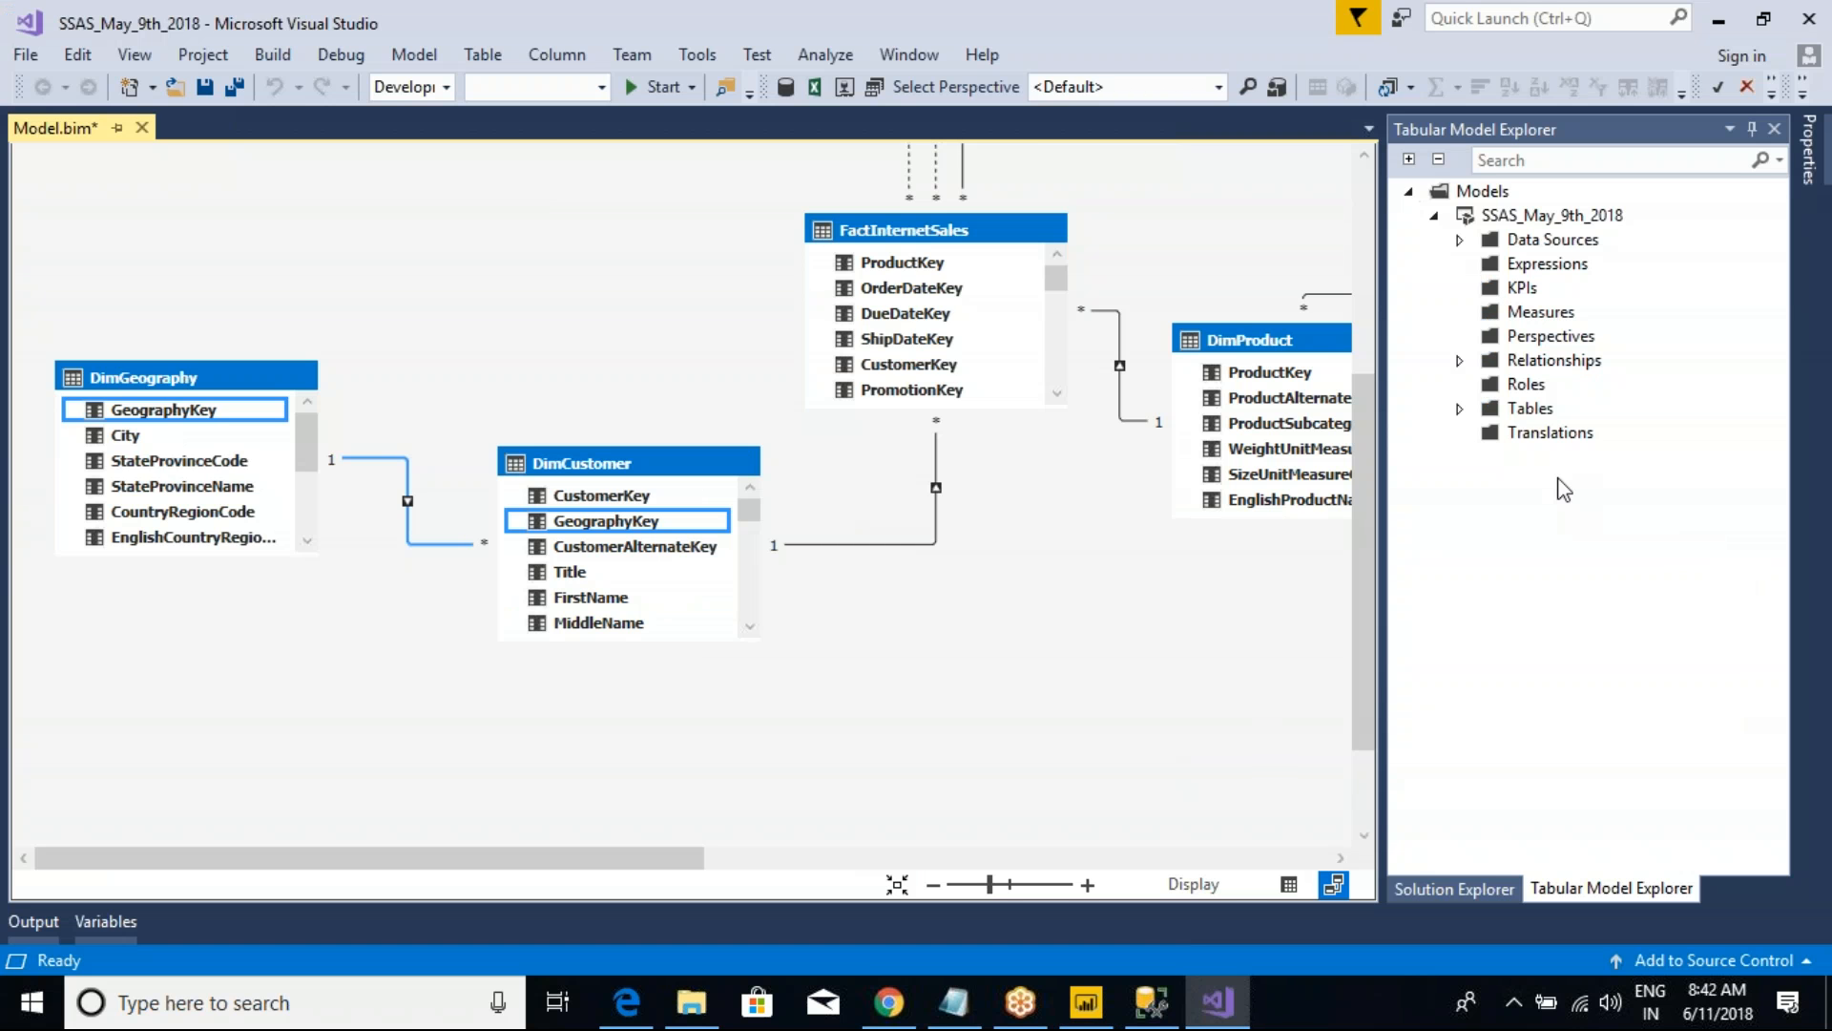
pyautogui.click(1459, 360)
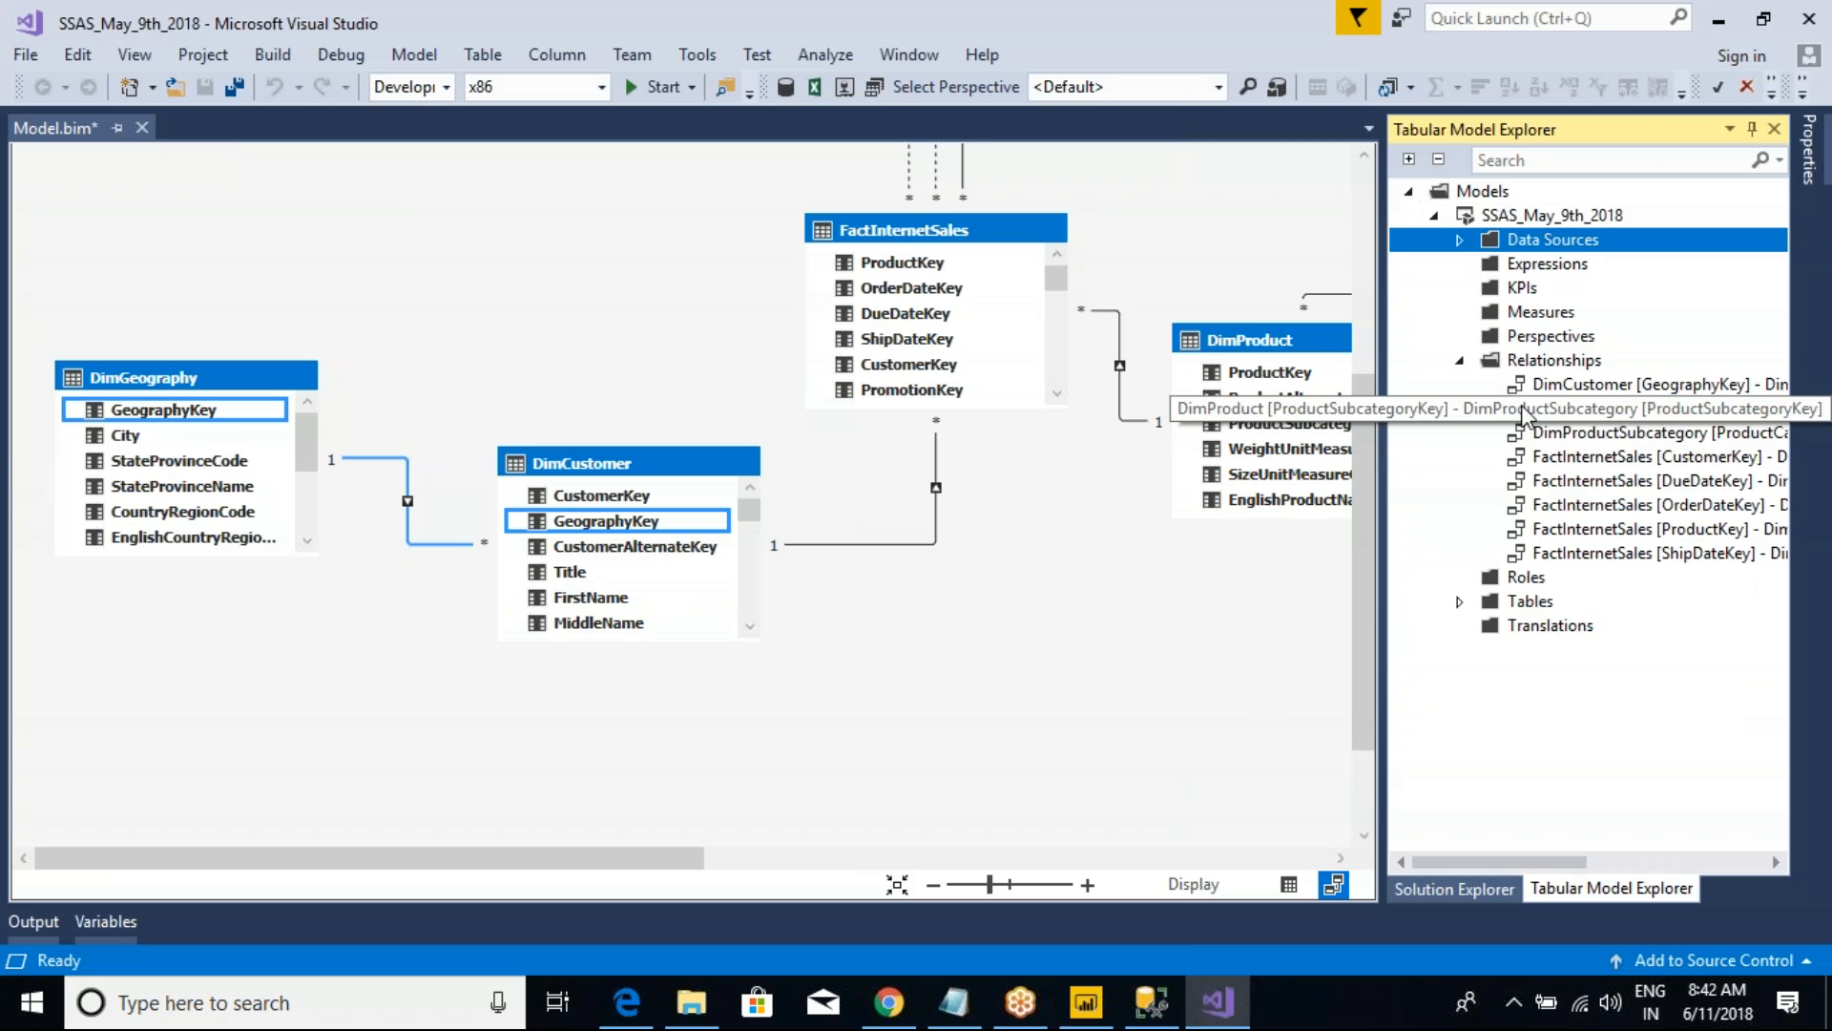
pyautogui.moveTo(1383, 426); pyautogui.dragTo(1218, 420)
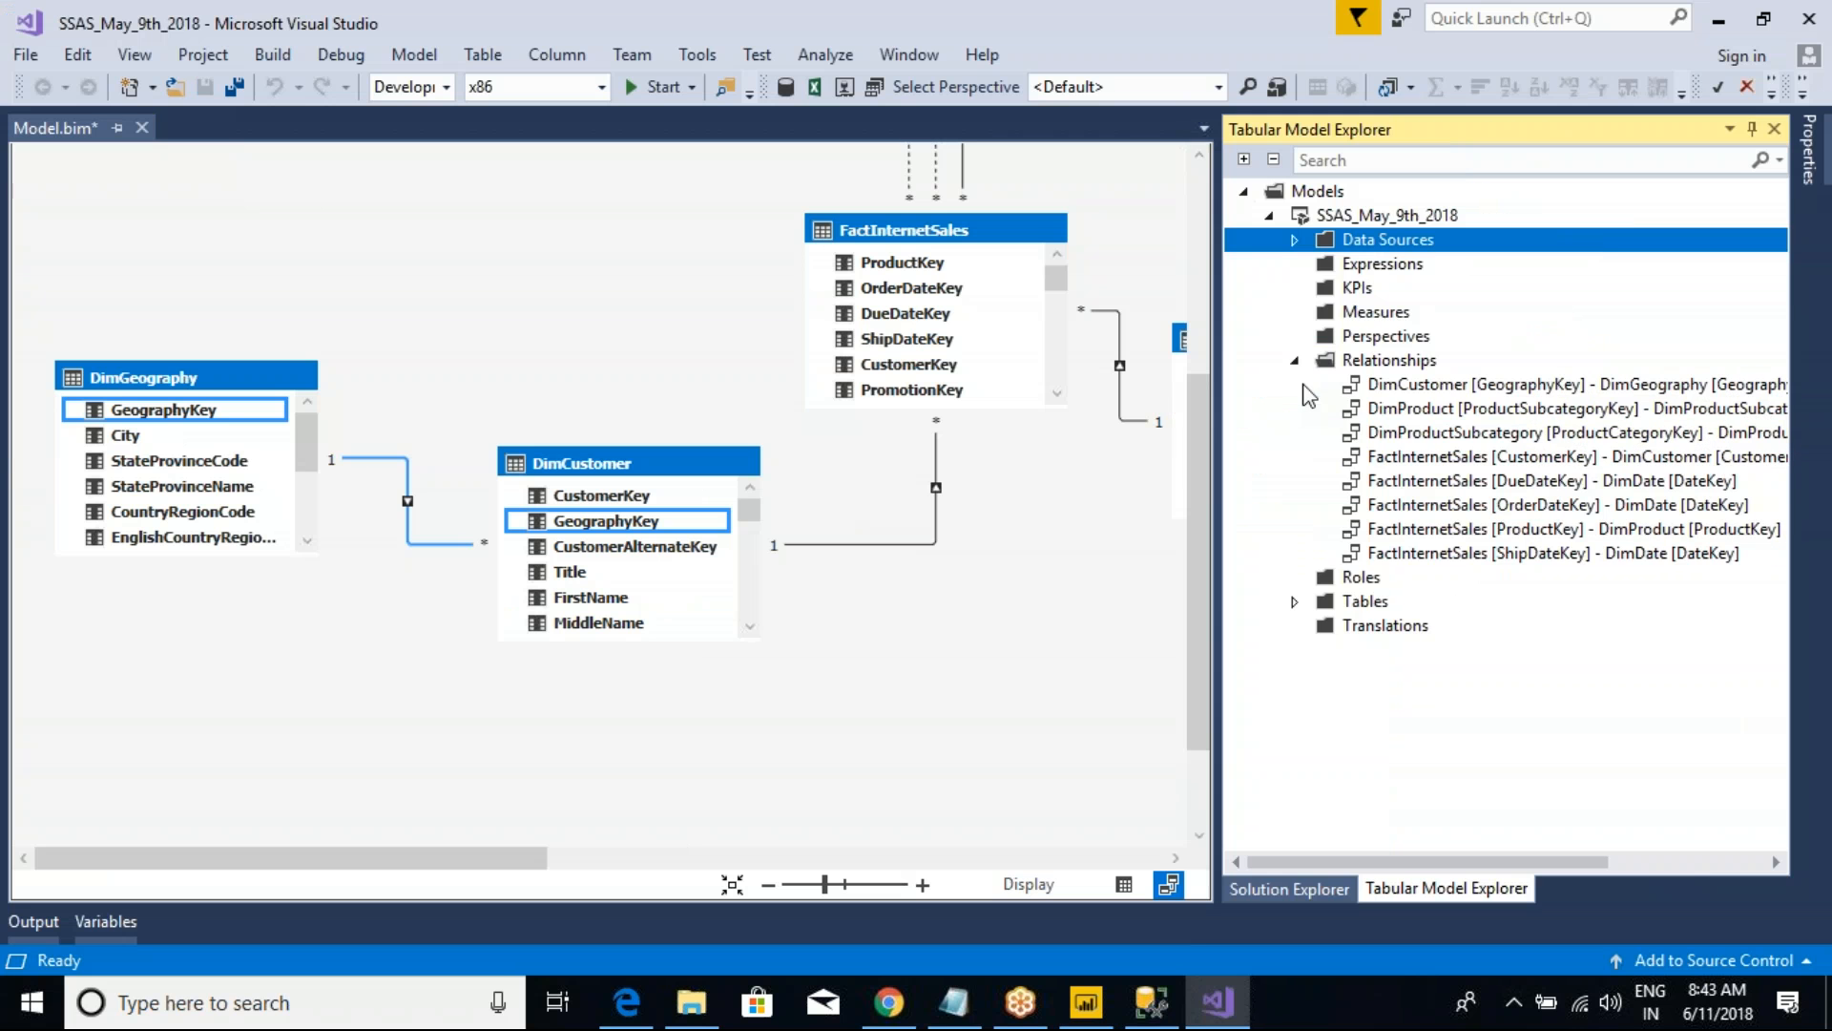
# Step: Examine the model's data source, KPIs, measures, perspectives and the command available for roles in the Tabular Model Explorer
pyautogui.click(1295, 240)
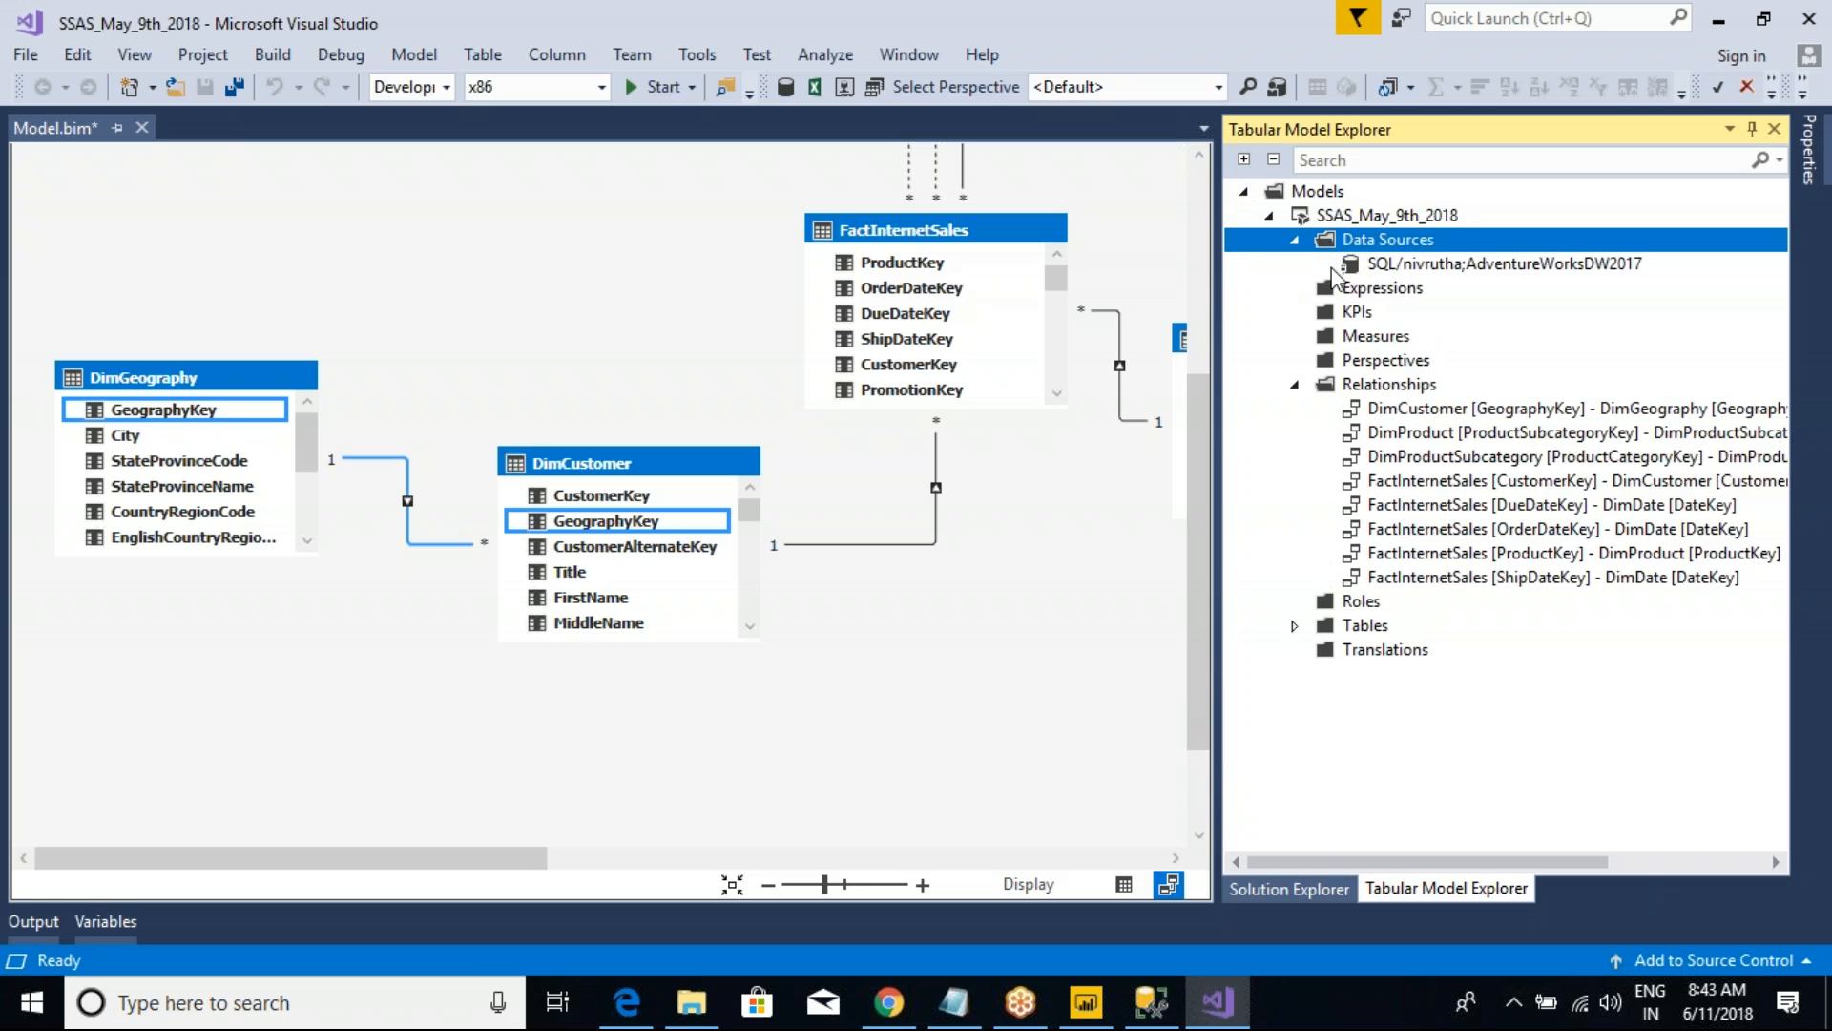
pyautogui.click(1295, 240)
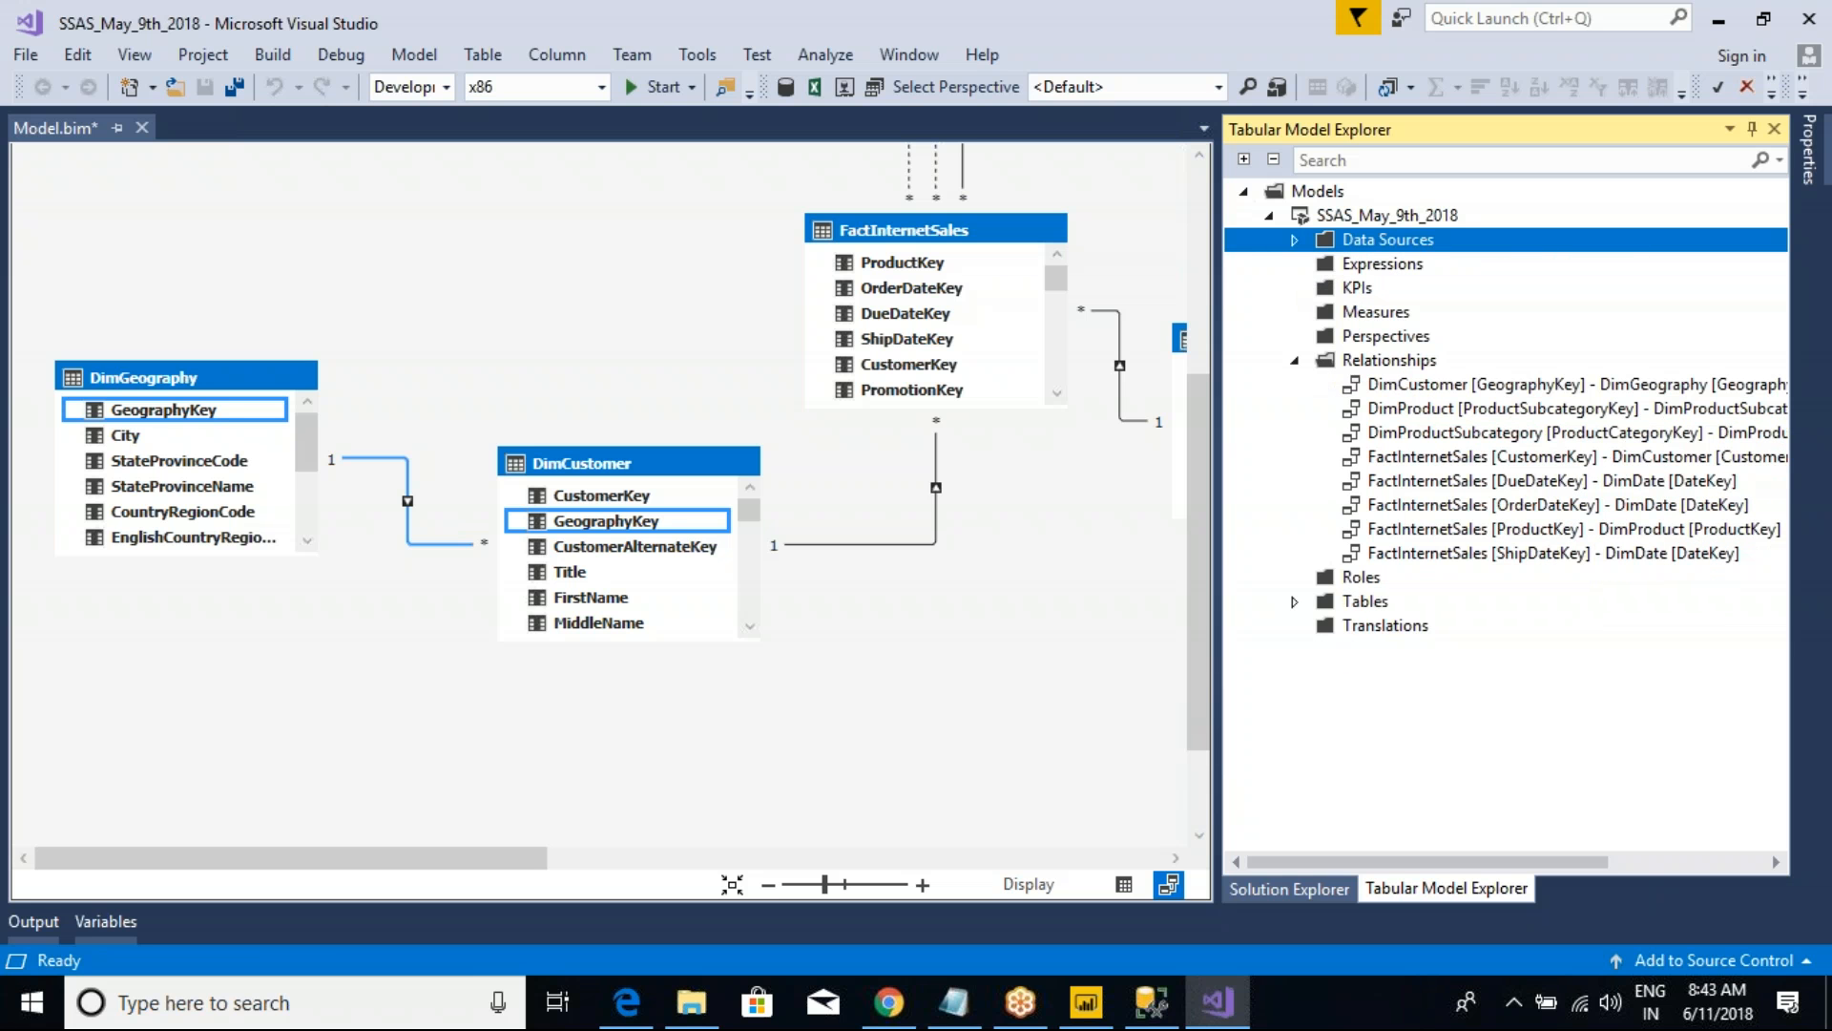
pyautogui.click(1371, 290)
pyautogui.click(1376, 313)
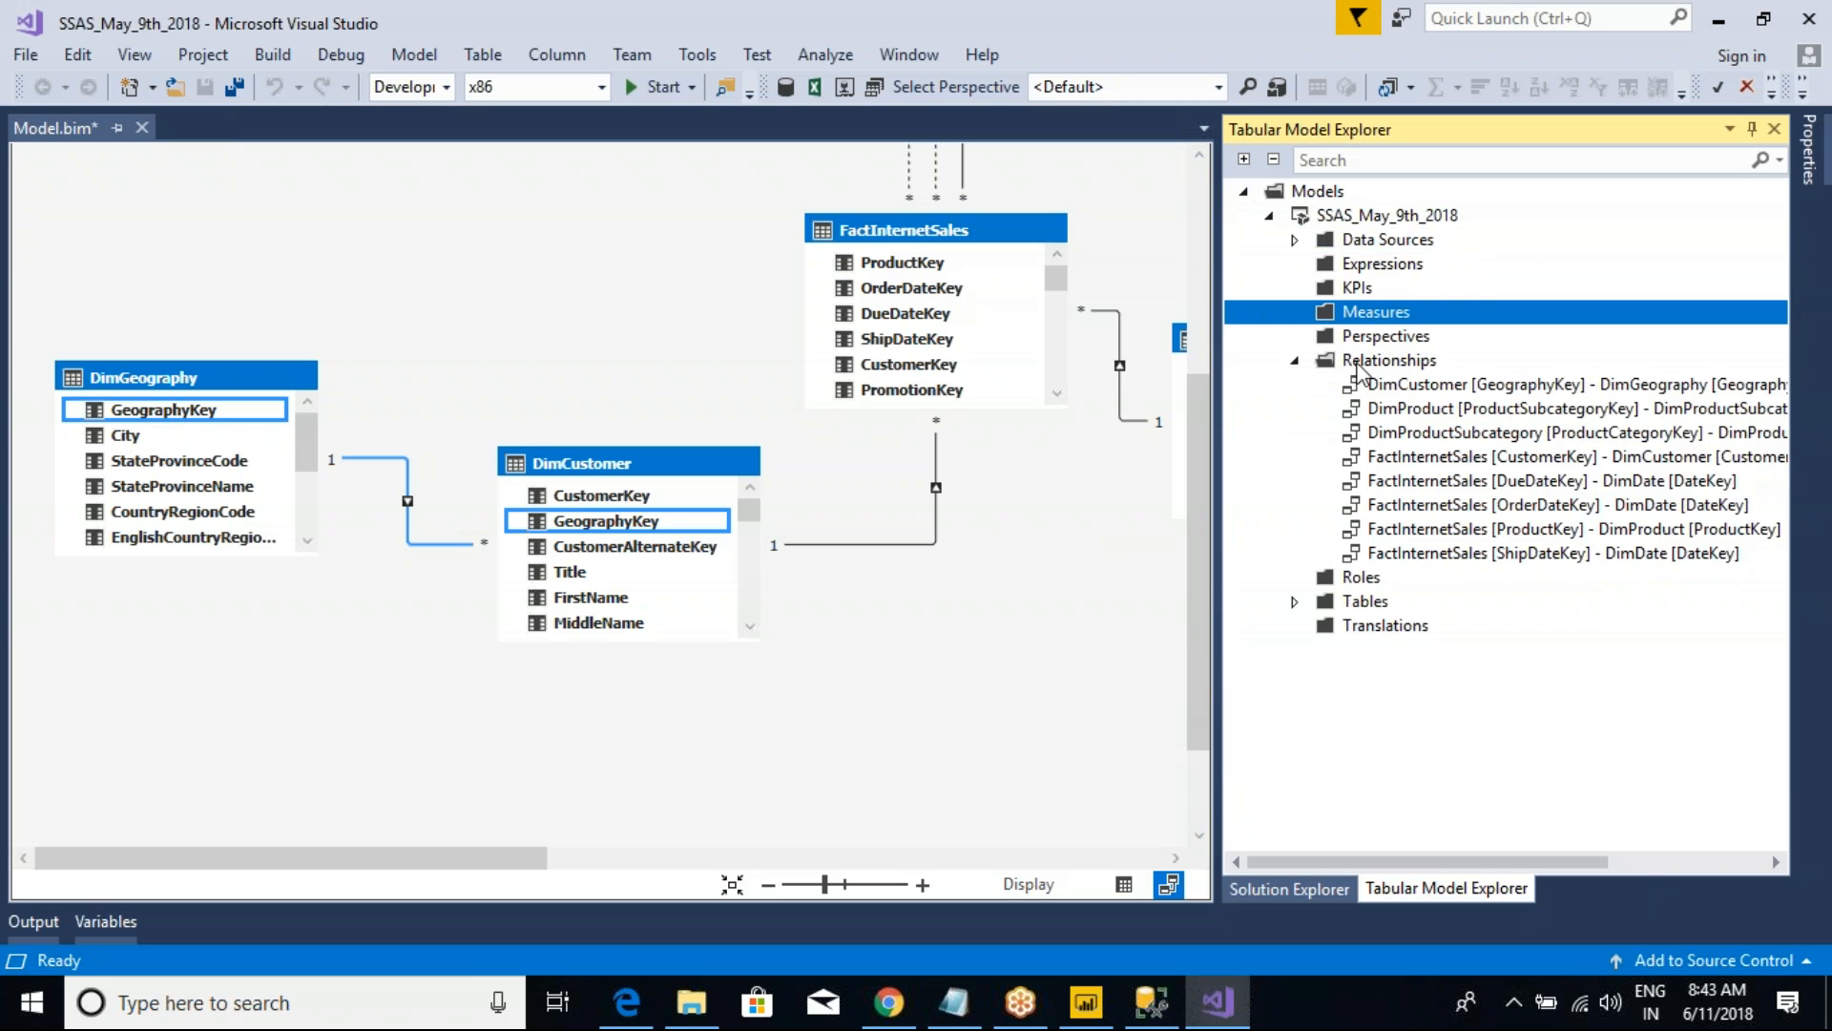
pyautogui.click(1378, 339)
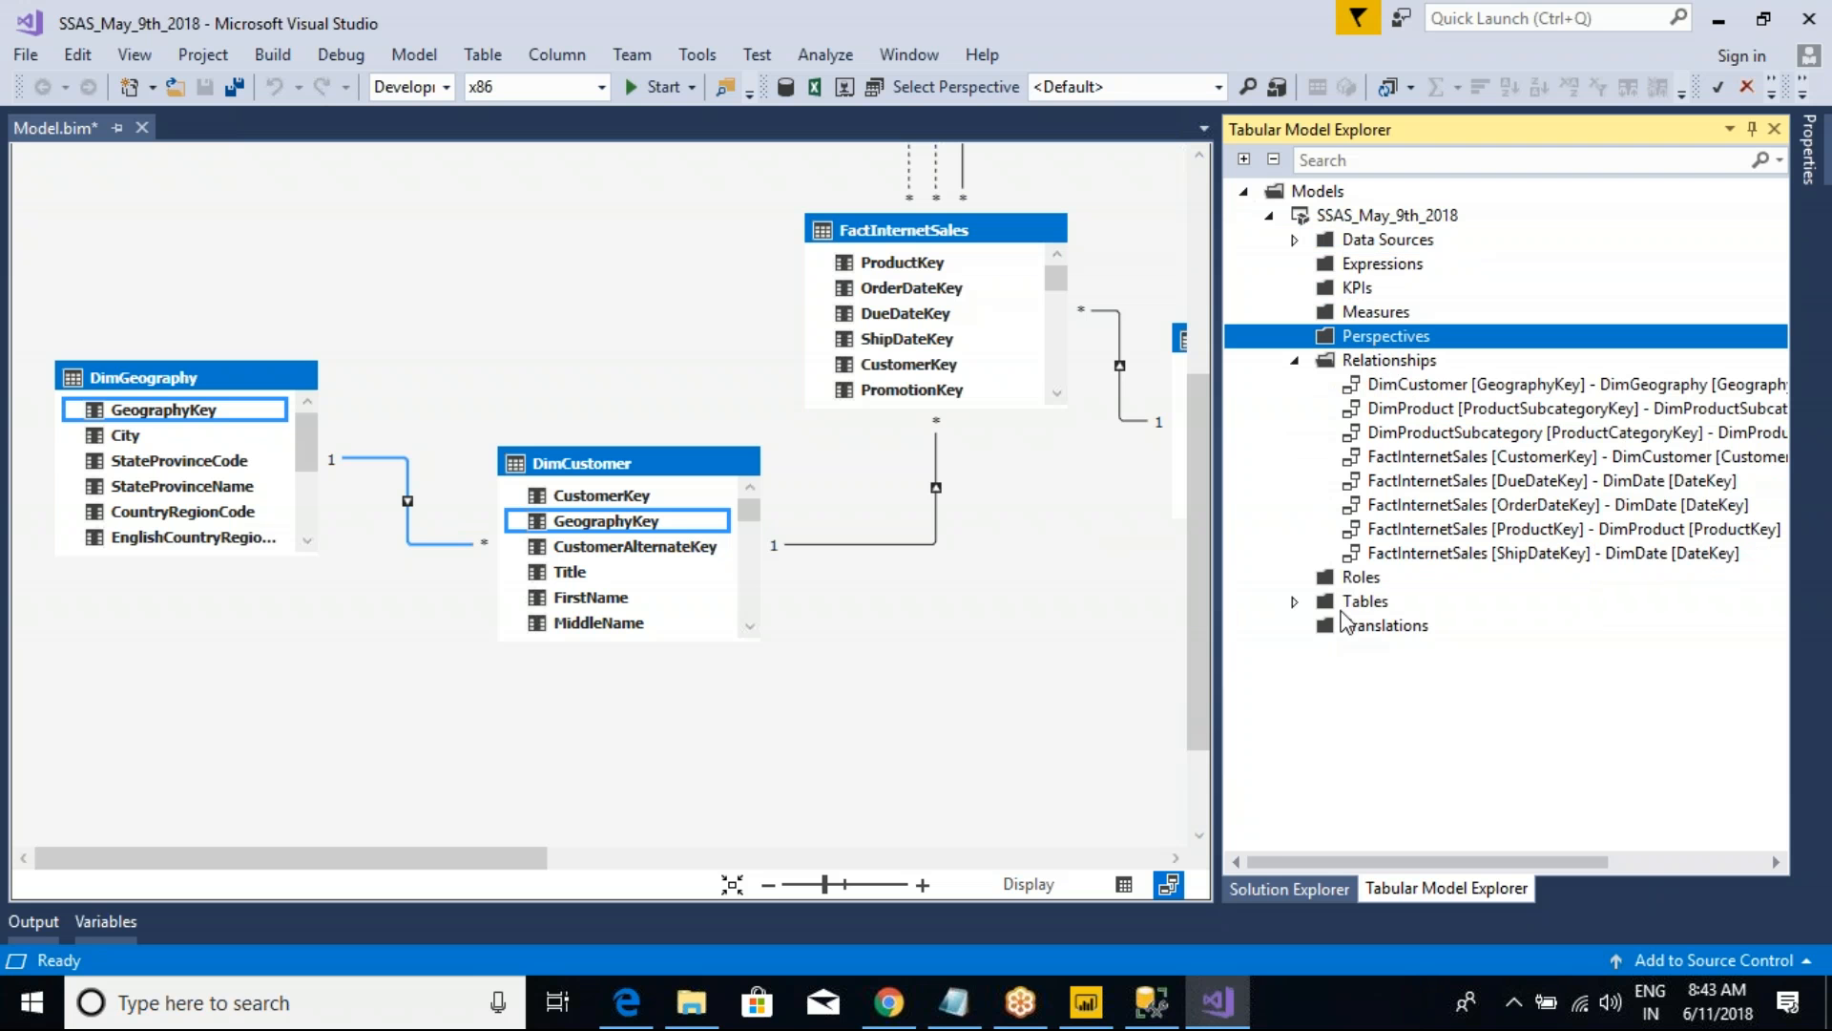
pyautogui.click(1365, 579)
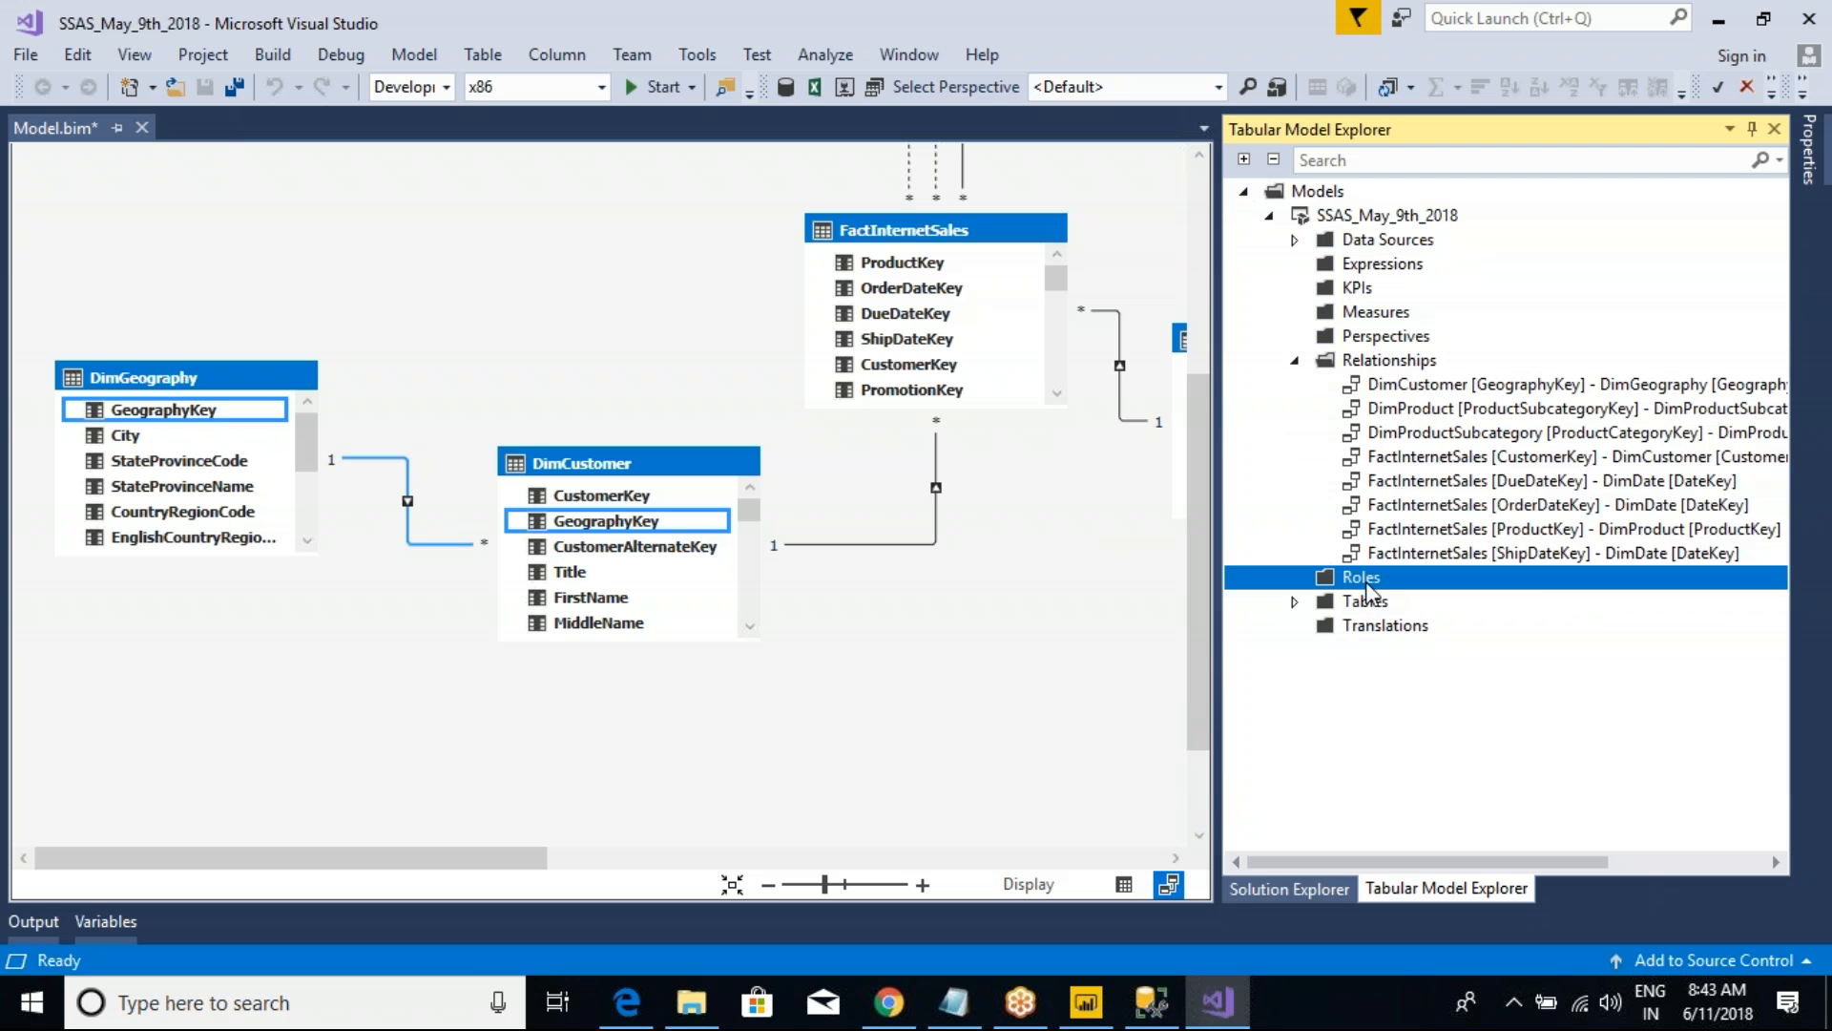
pyautogui.rightClick(1365, 584)
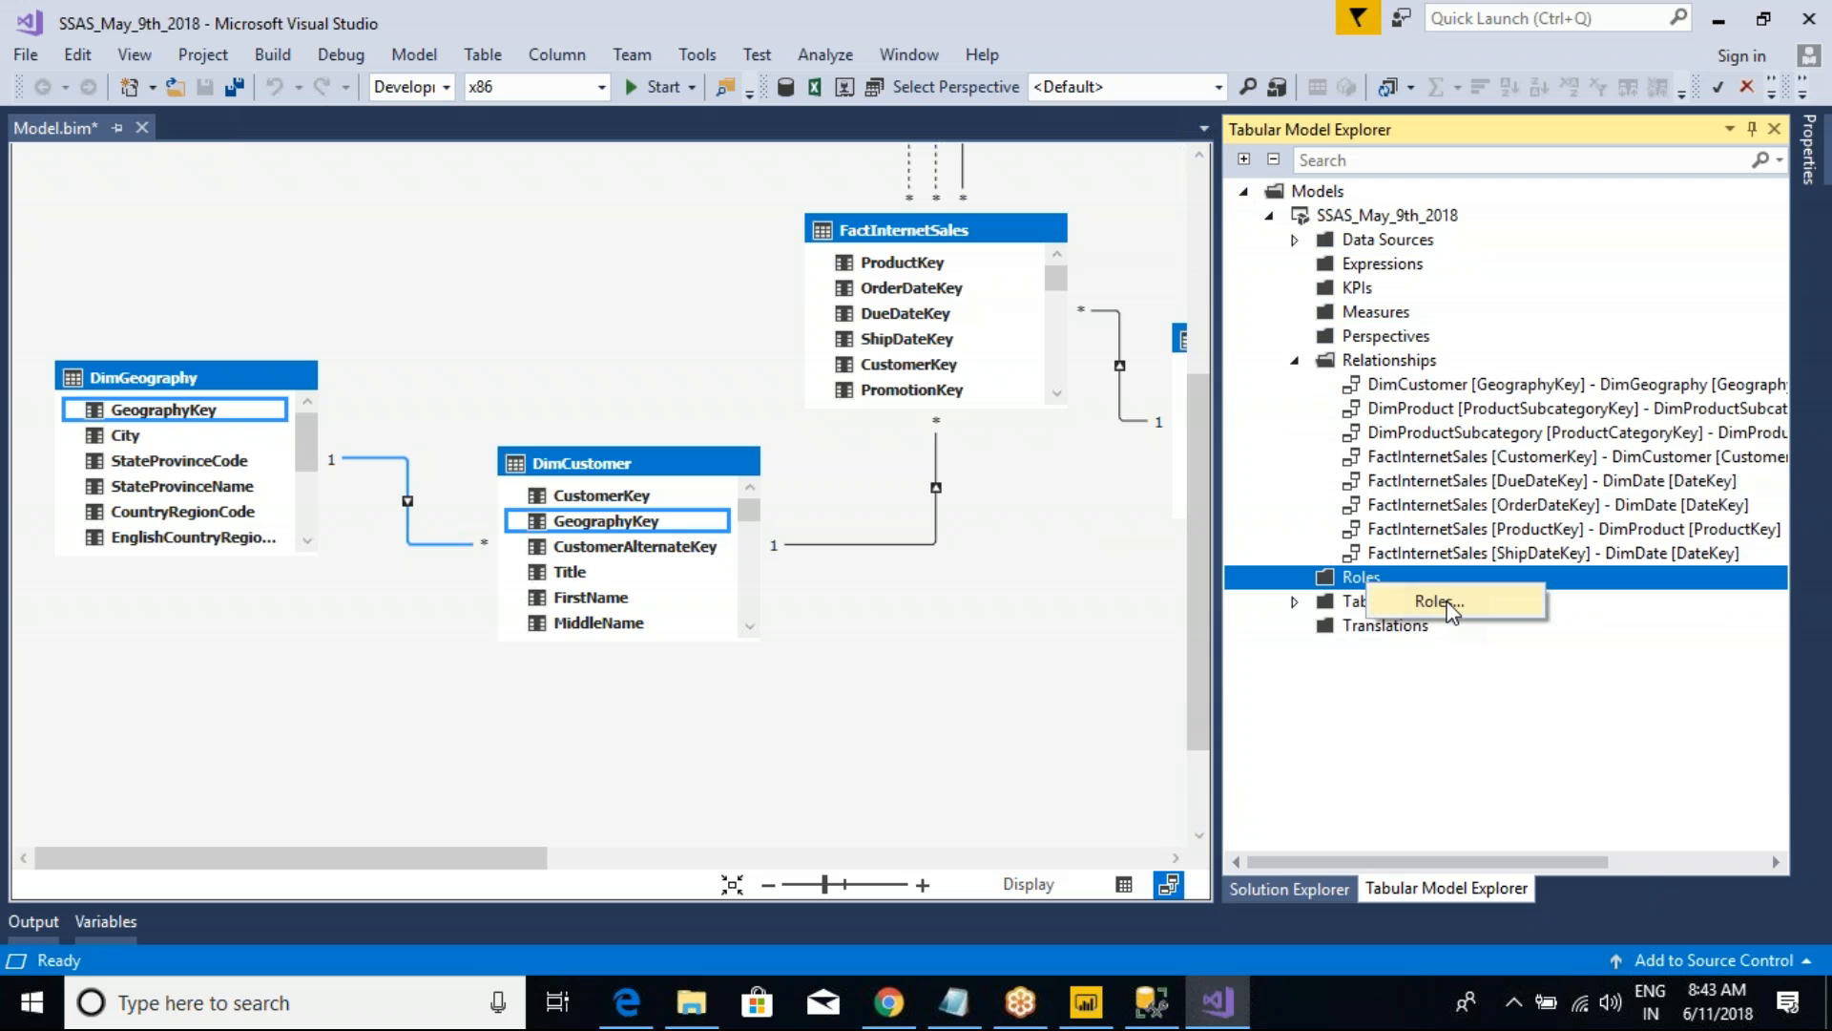
pyautogui.click(1417, 675)
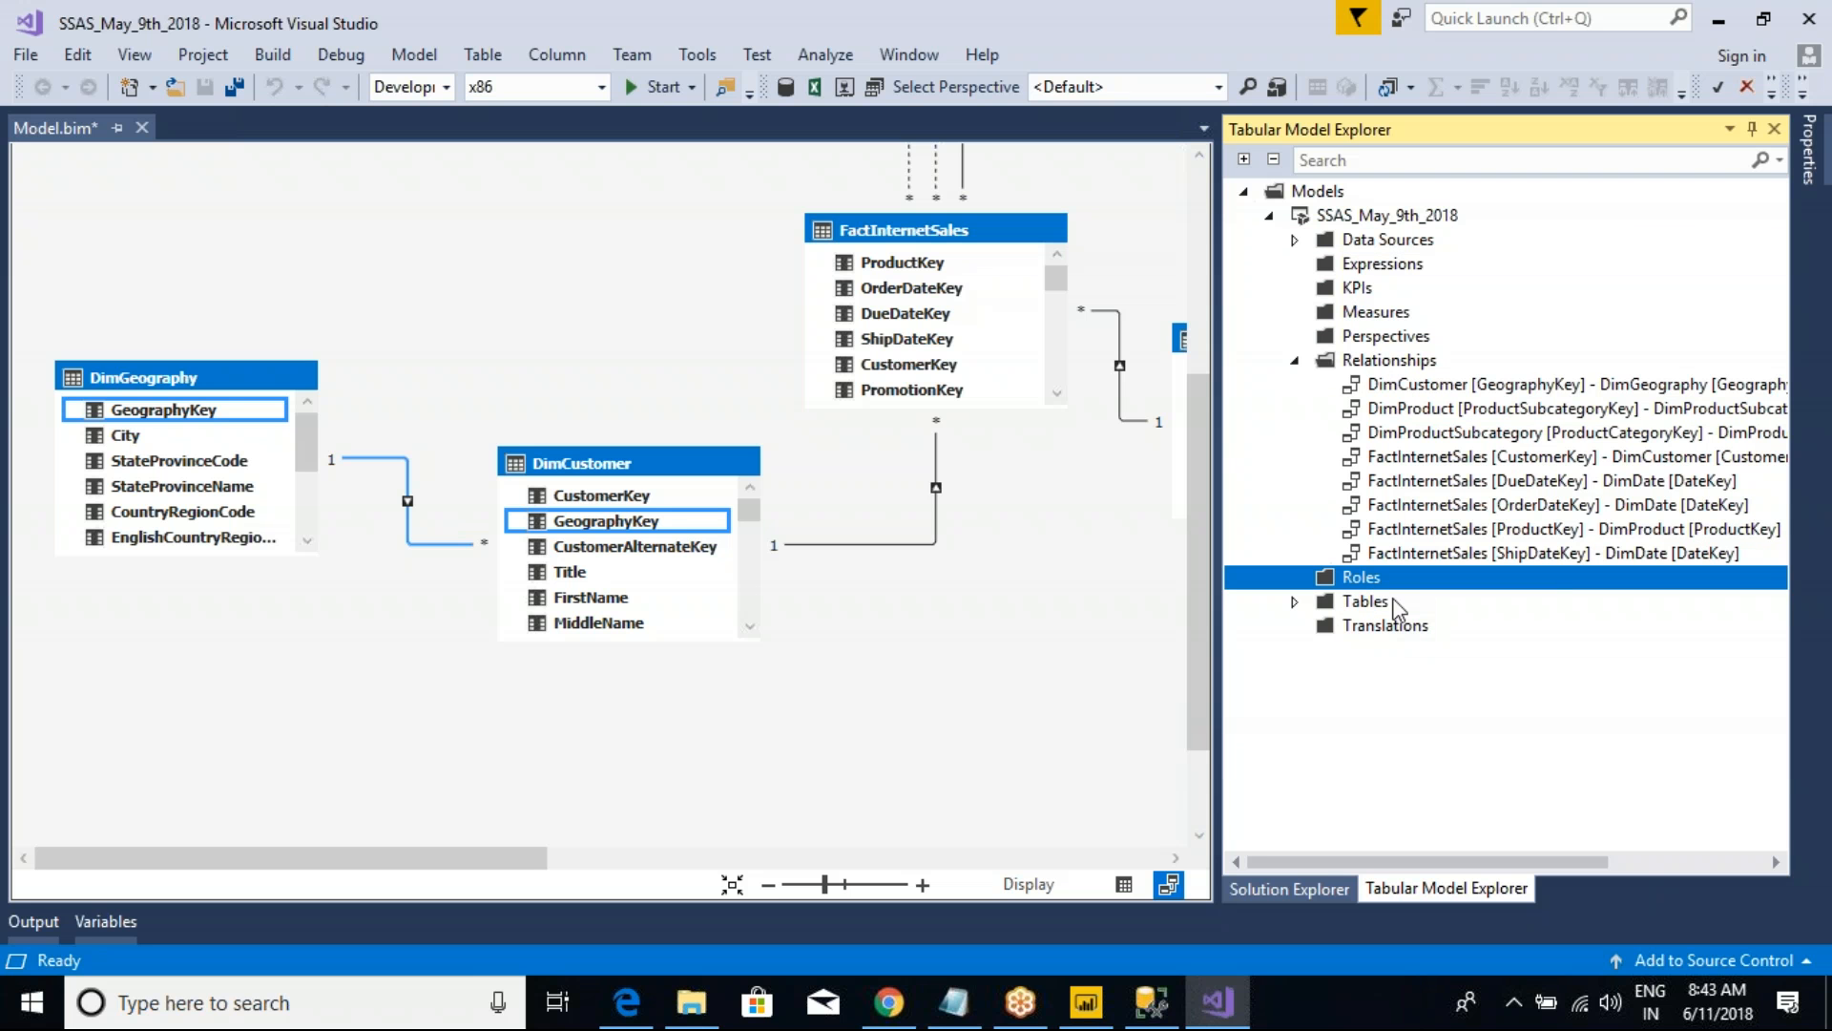
# Step: List the model's tables and look through the DimCustomer table's columns, then collapse the tables list
pyautogui.click(1293, 601)
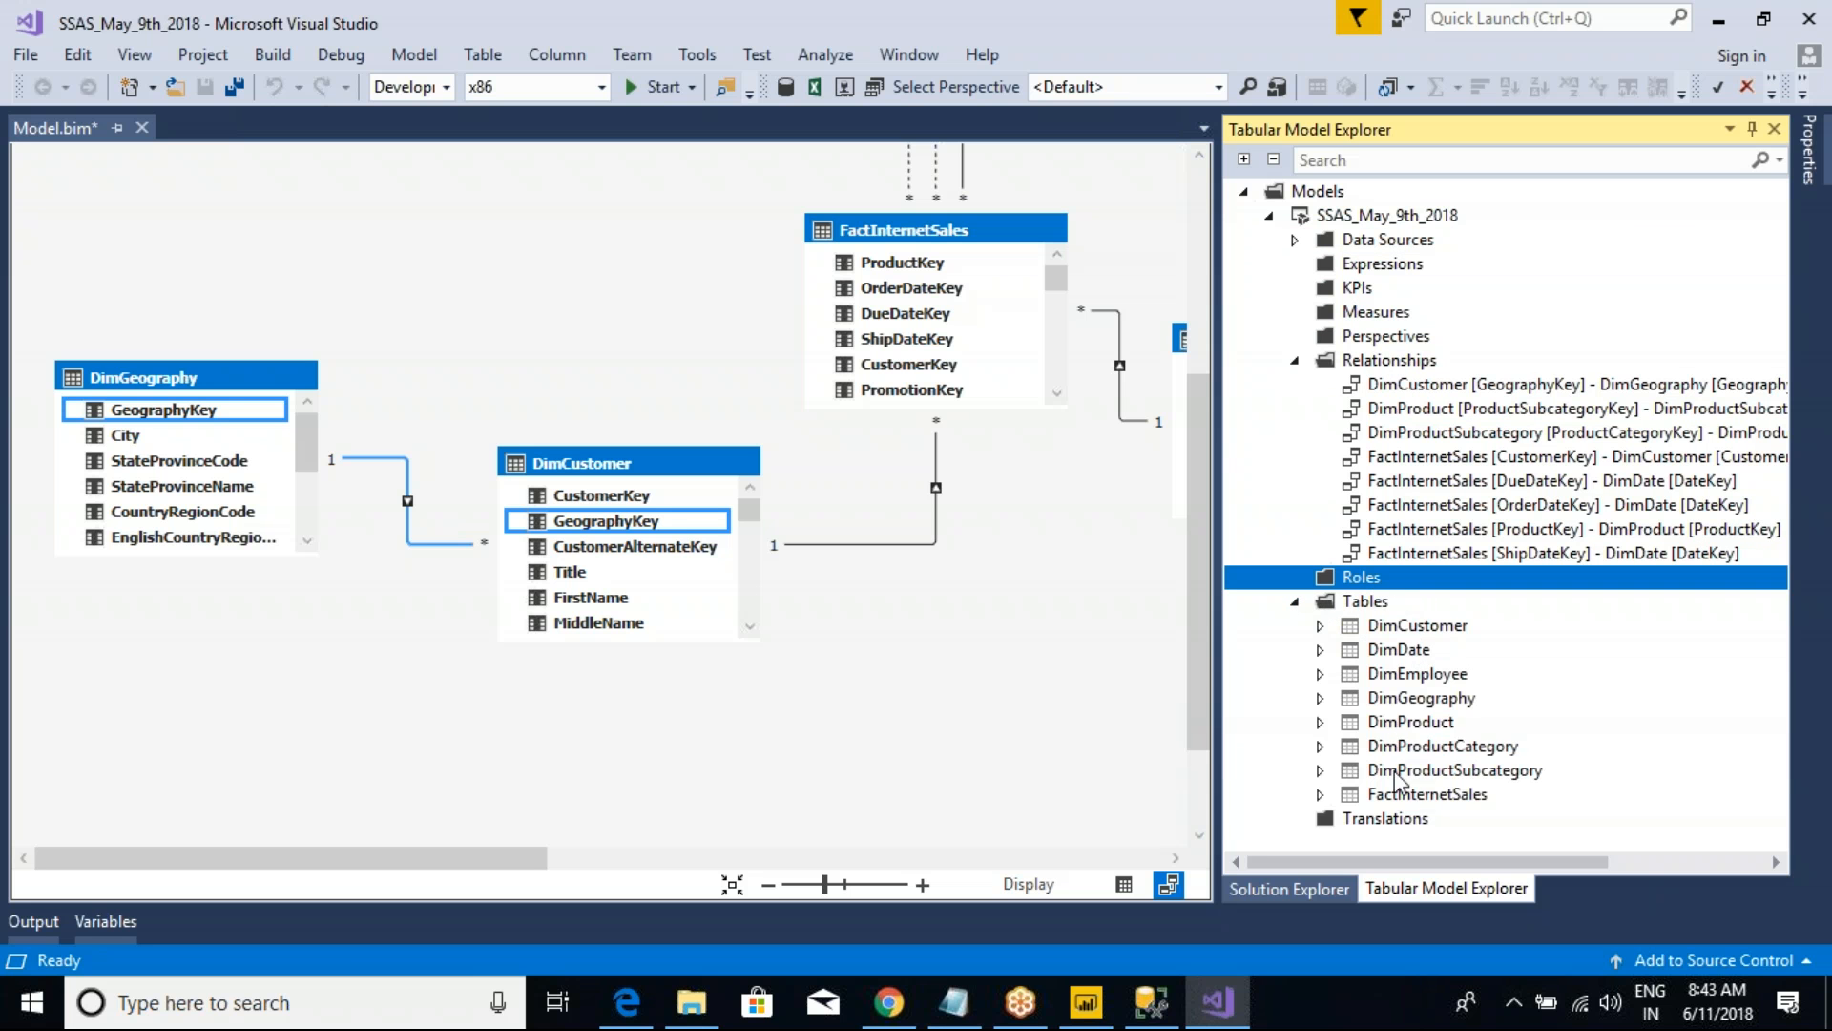
pyautogui.click(1322, 627)
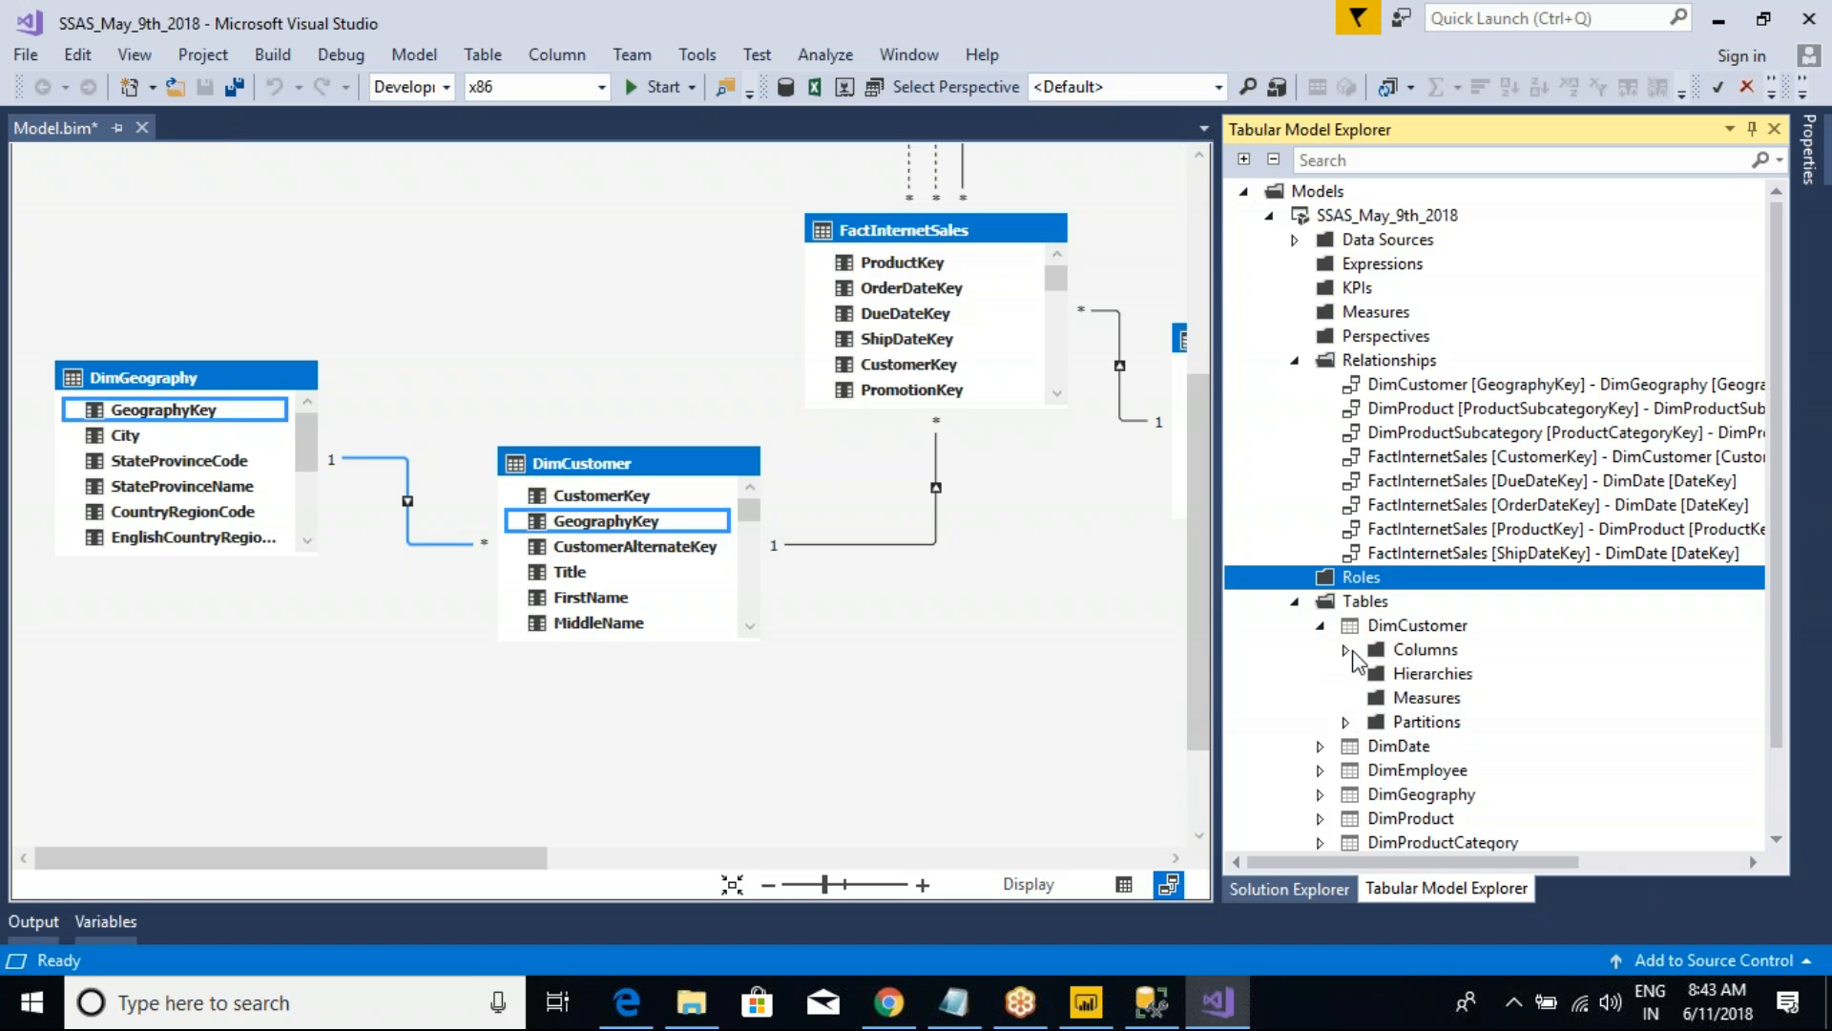
pyautogui.click(1346, 650)
pyautogui.scroll(2, 1496, 558)
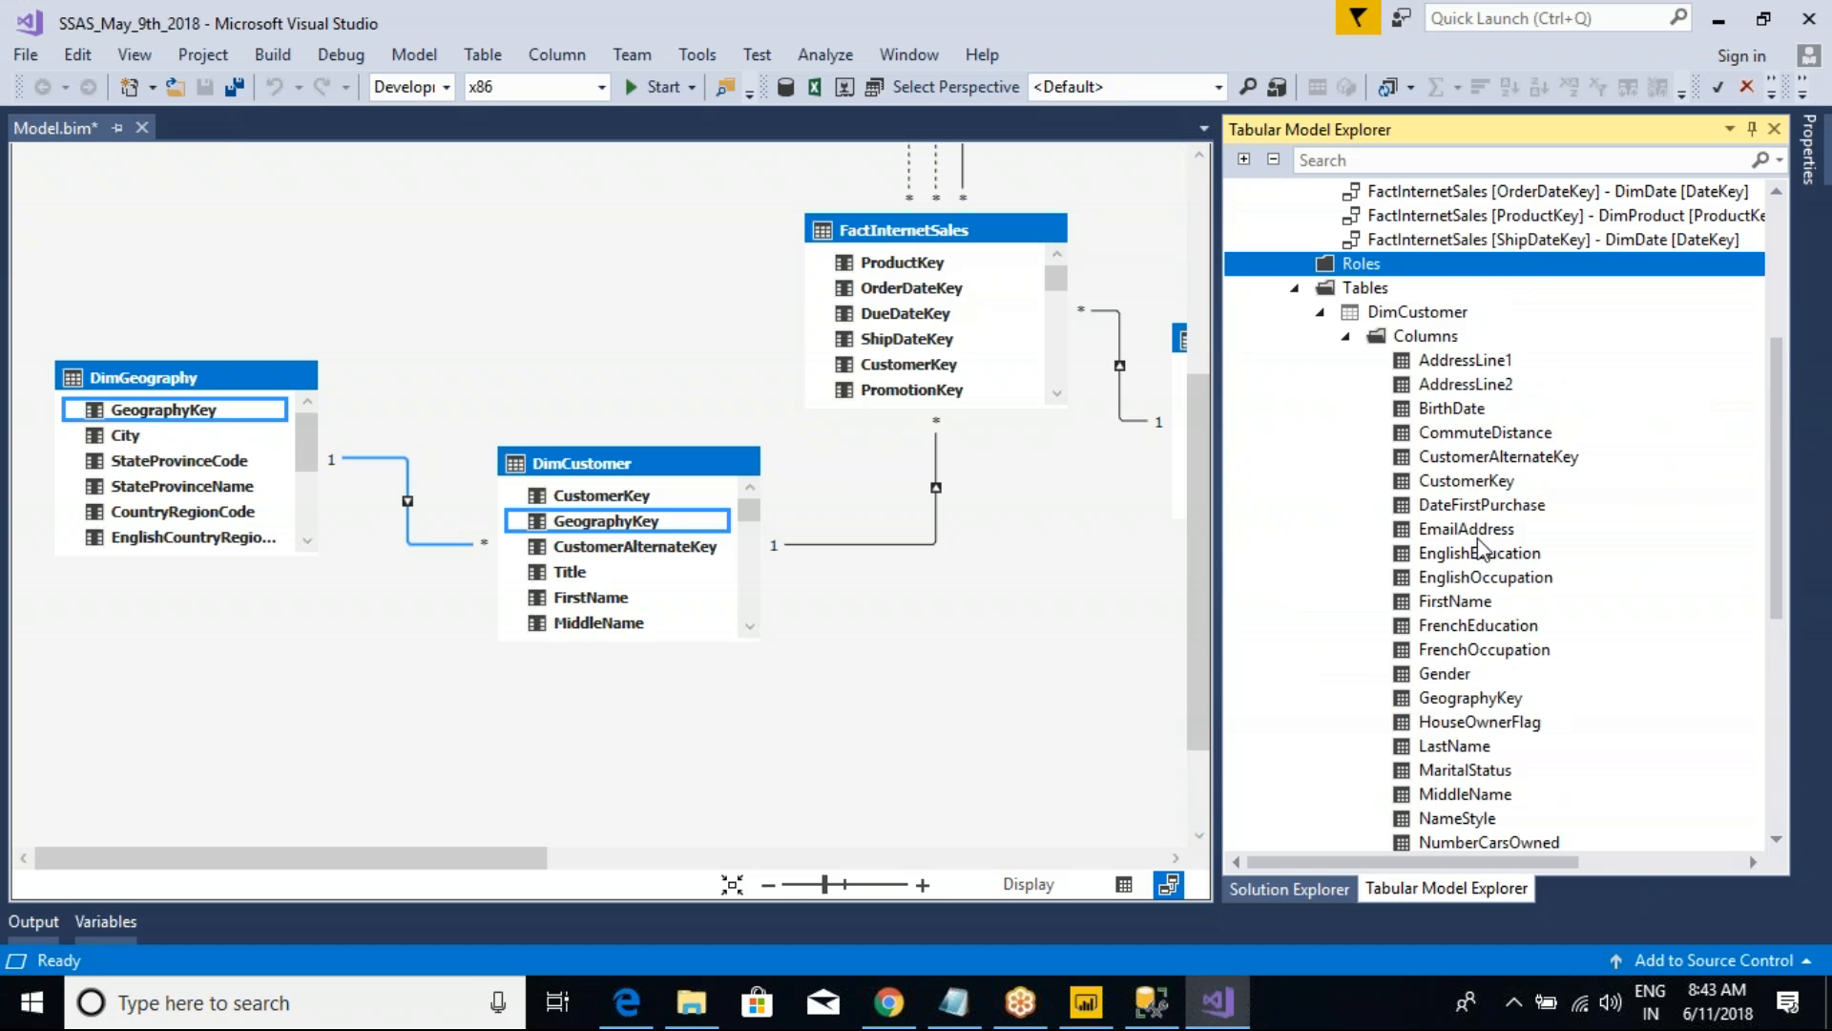
pyautogui.click(1346, 348)
pyautogui.click(1321, 532)
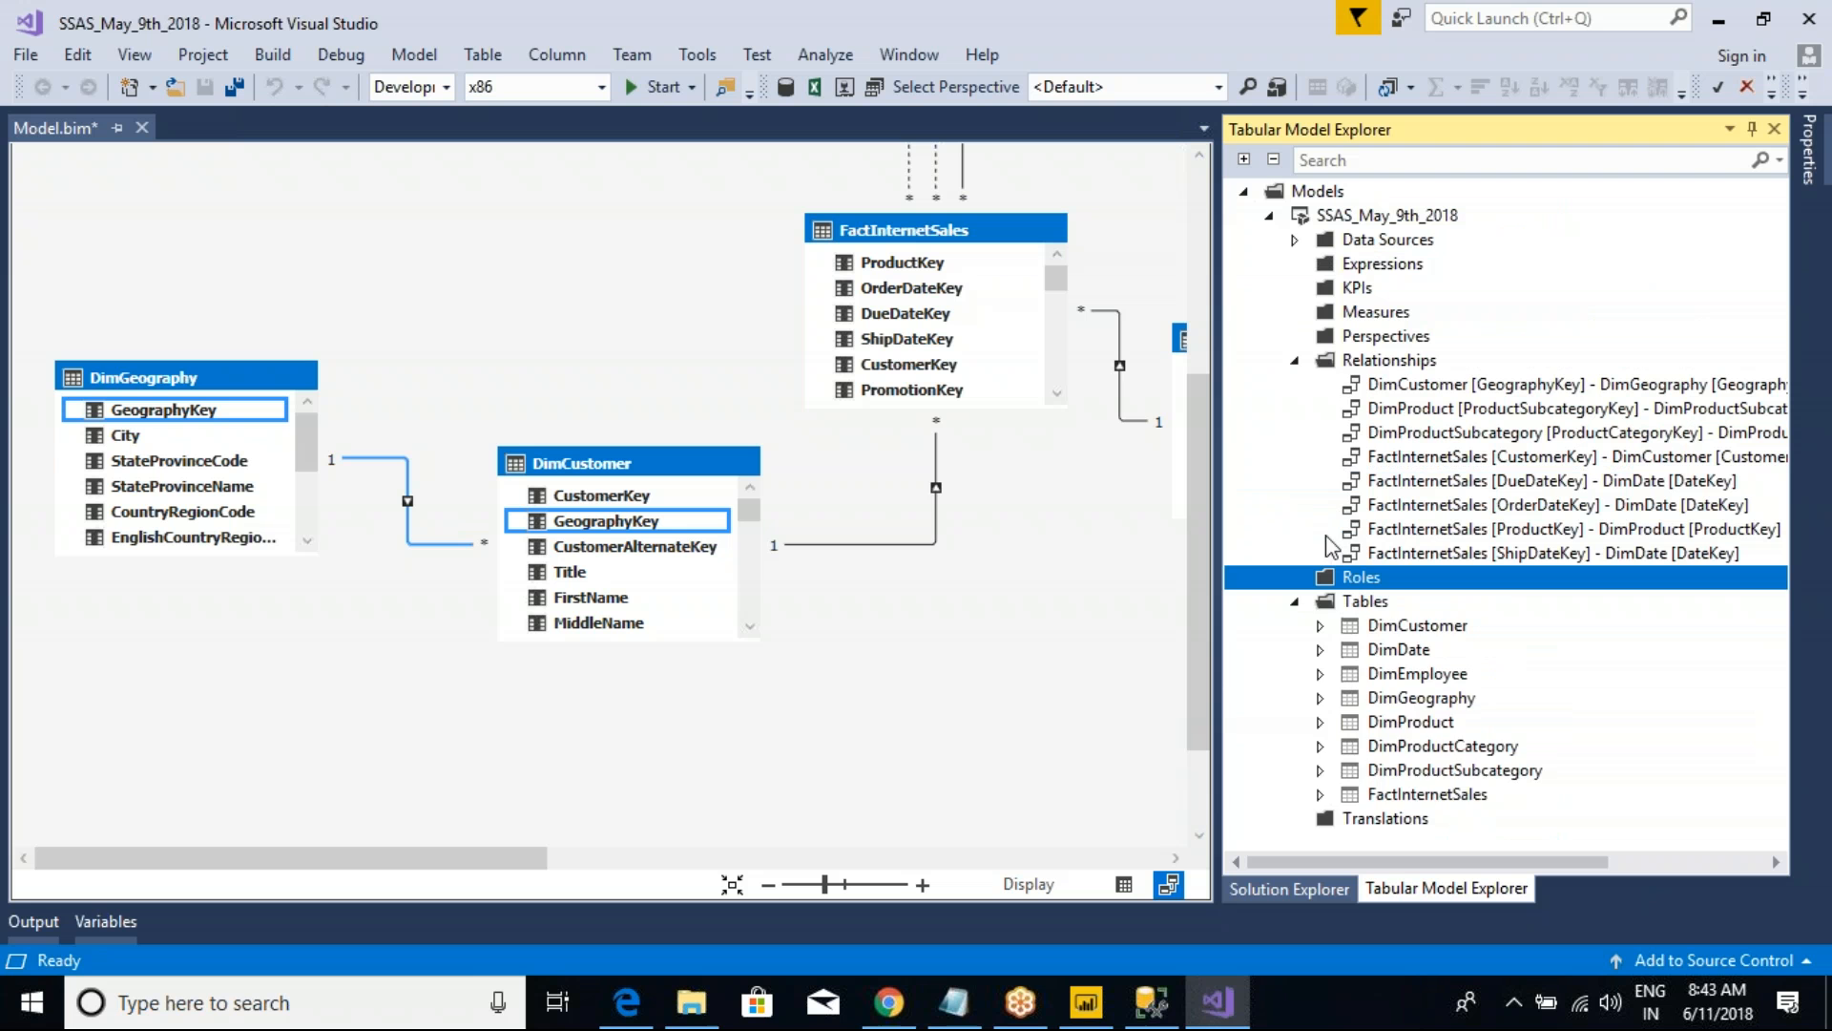
pyautogui.click(1296, 604)
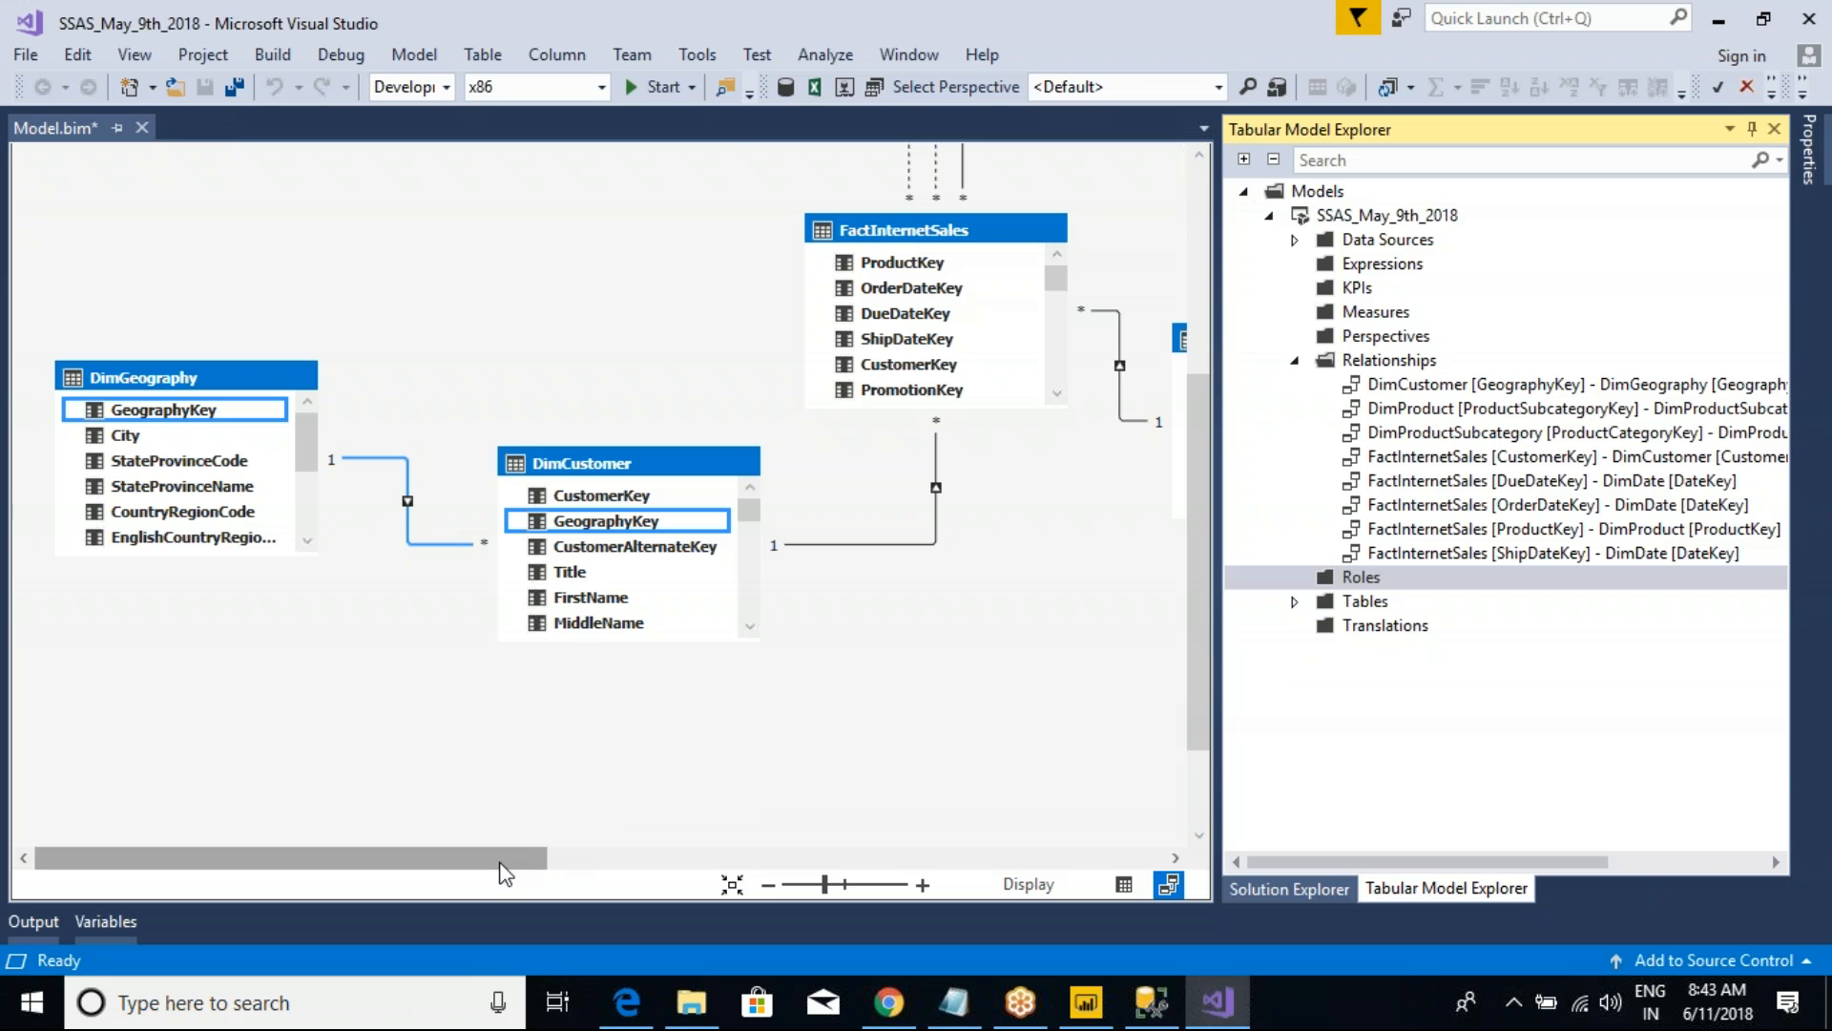
# Step: Switch to Power BI Desktop and view its common data source options, including Analysis Services, without choosing one
pyautogui.moveTo(507, 863); pyautogui.dragTo(623, 878)
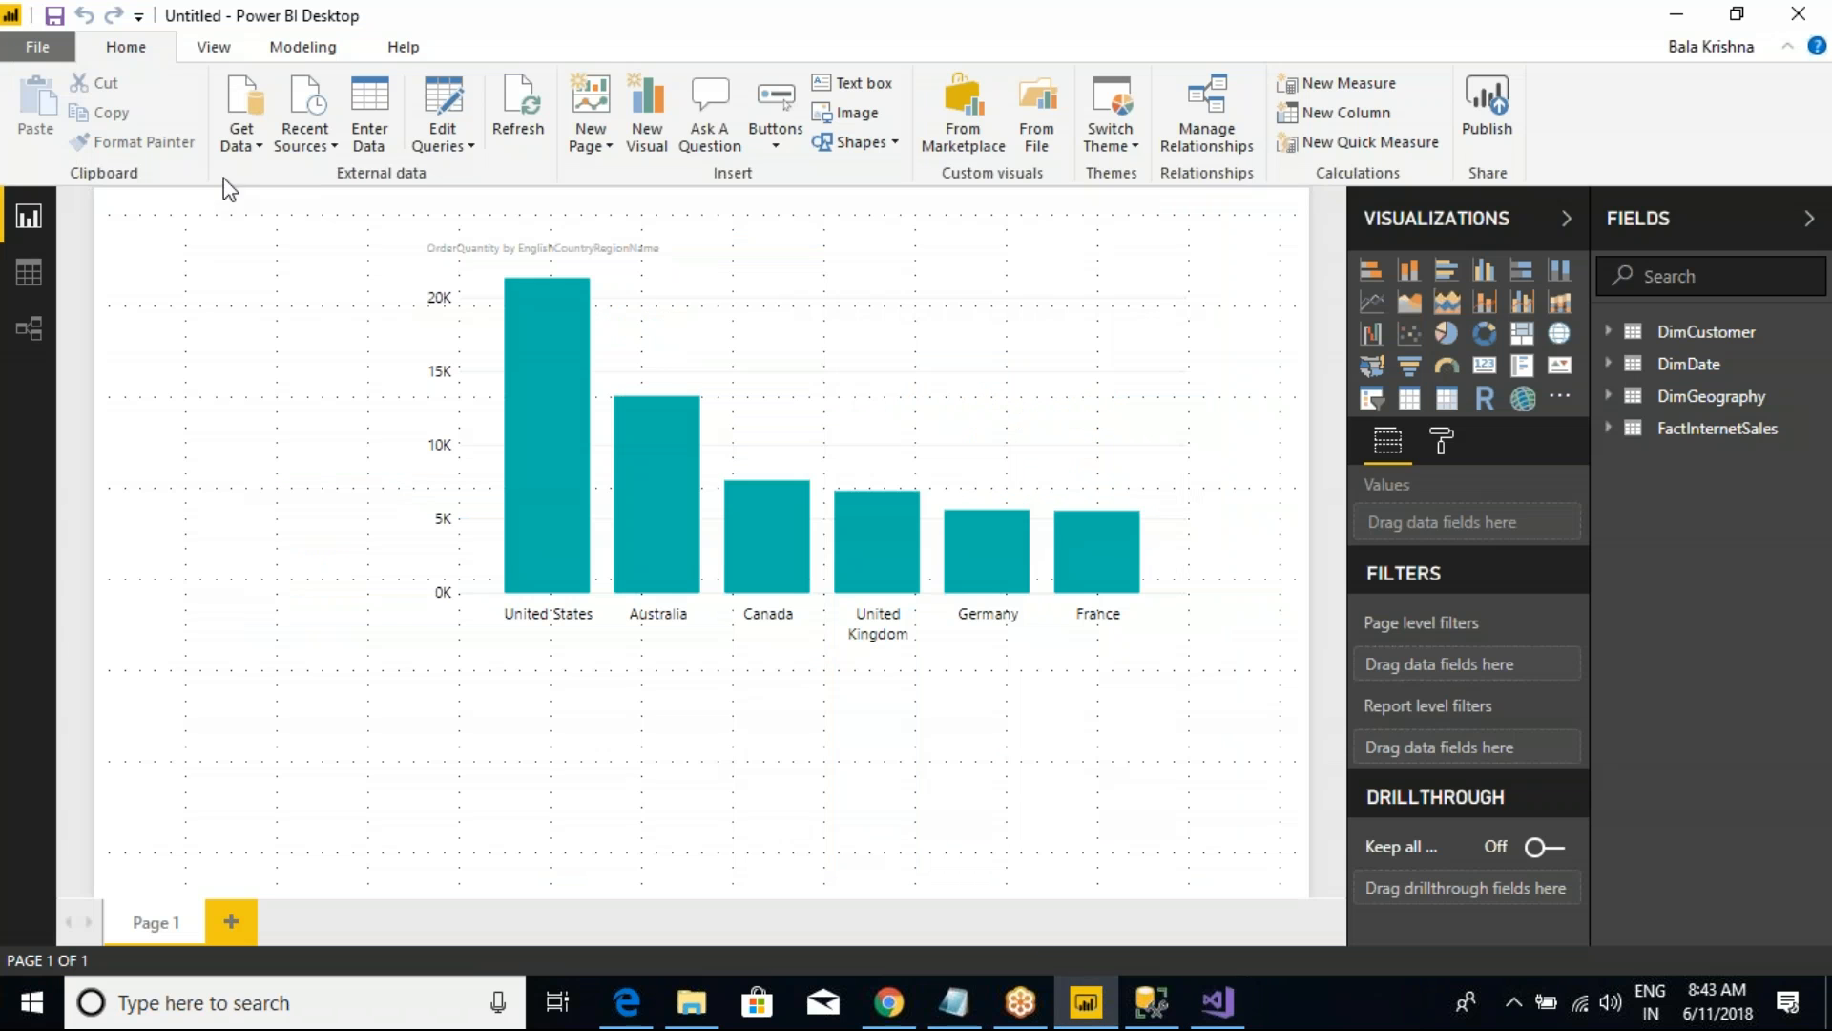
pyautogui.click(241, 143)
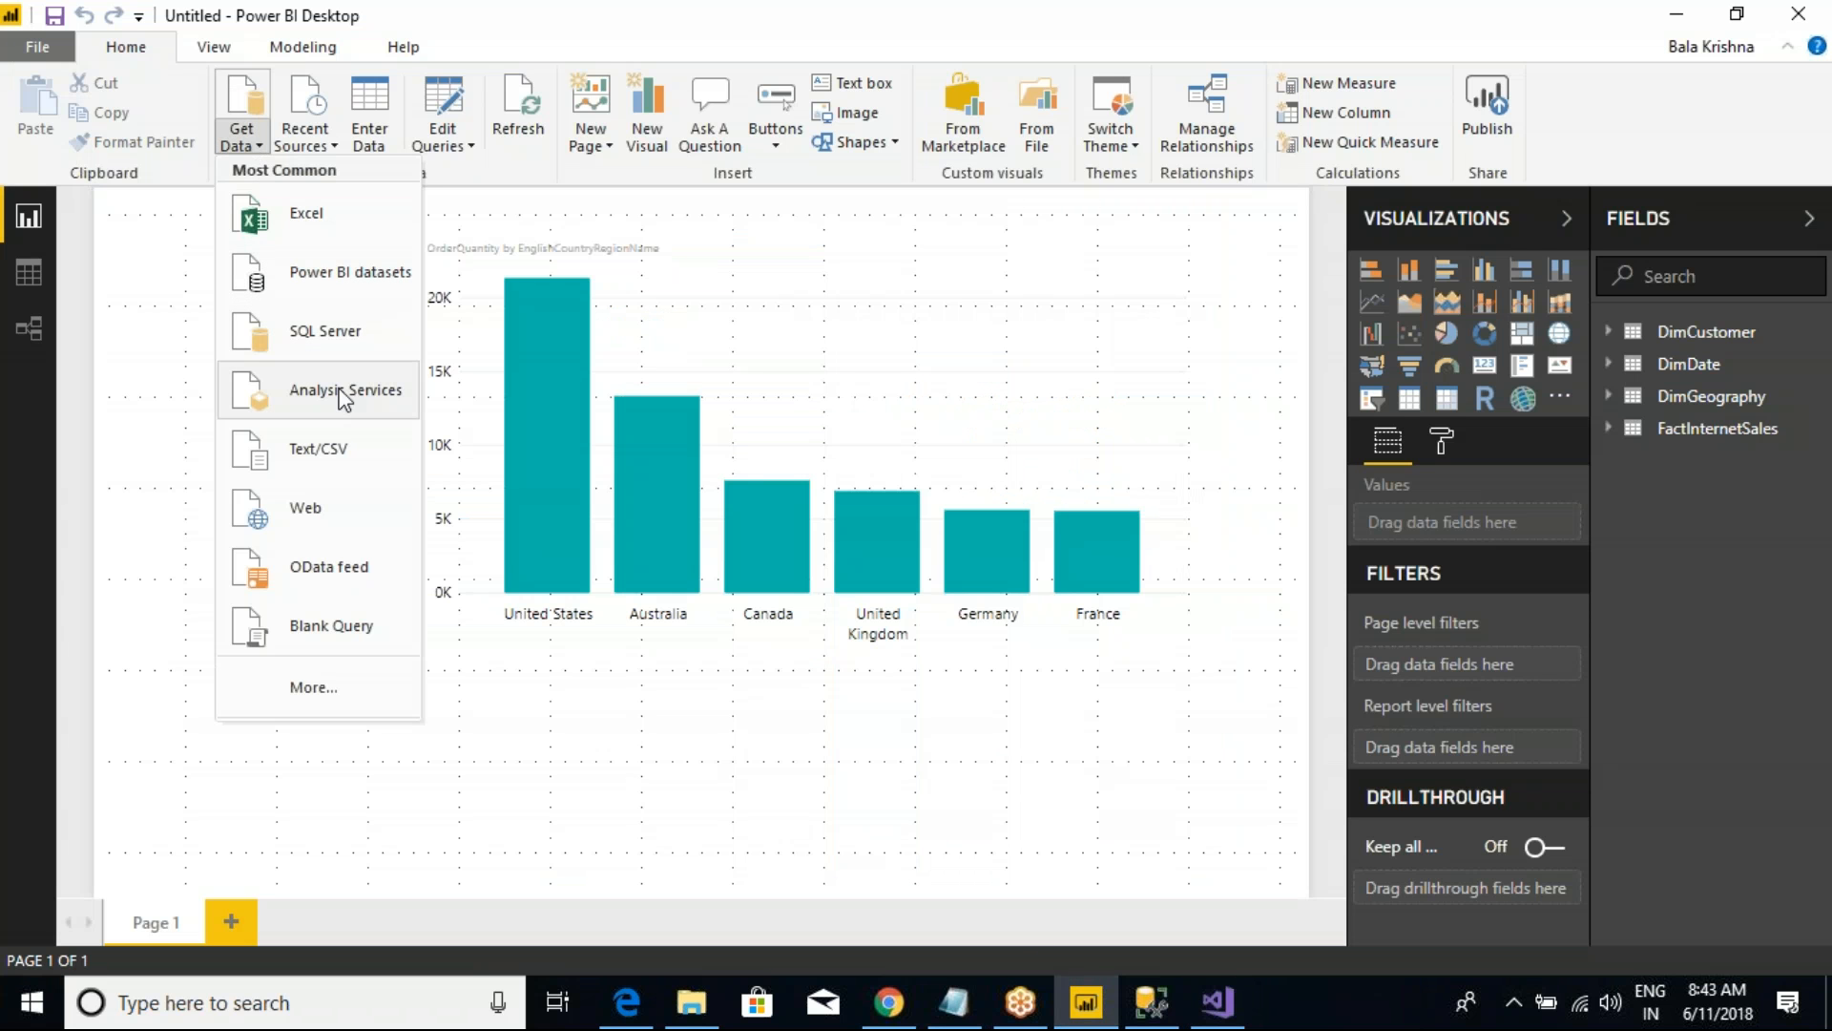
pyautogui.click(190, 496)
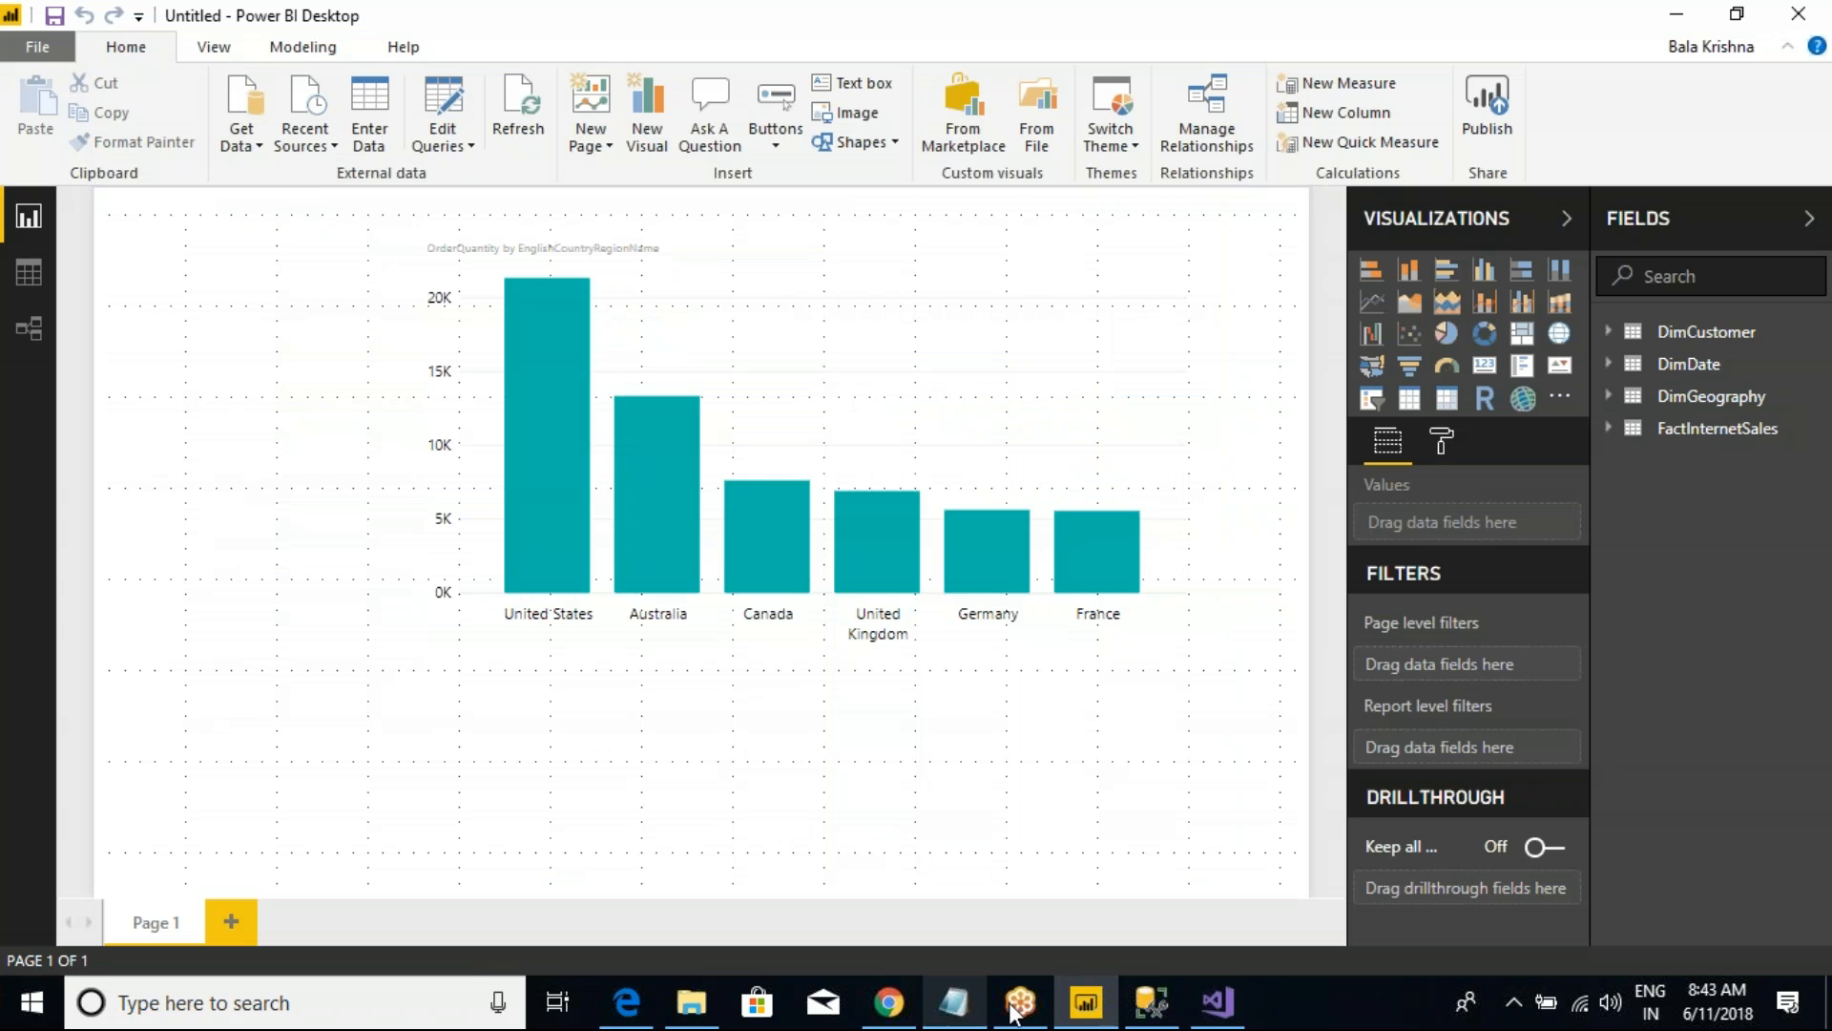
# Step: Switch to SQL Server Management Studio, refresh the Analysis Services databases and select the SSAS_May_9th_2018 workspace database in a widened Object Explorer
pyautogui.click(1151, 1002)
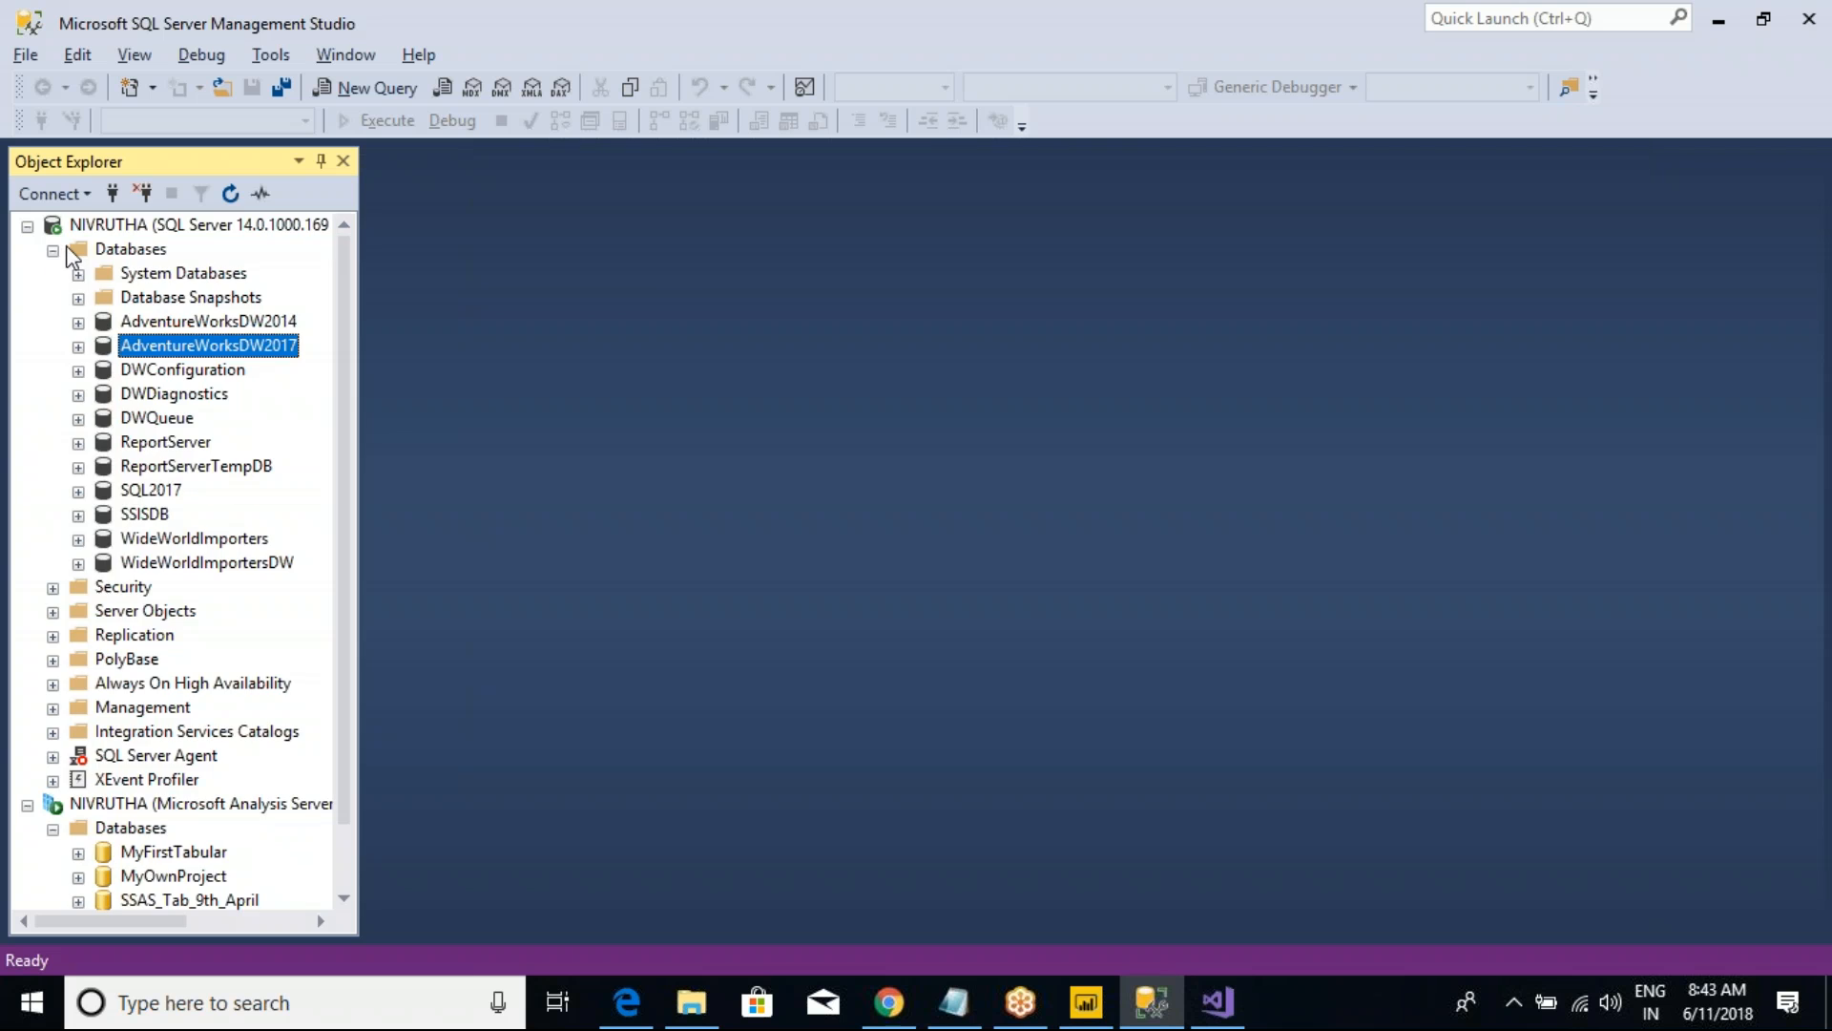
pyautogui.click(27, 226)
pyautogui.click(112, 250)
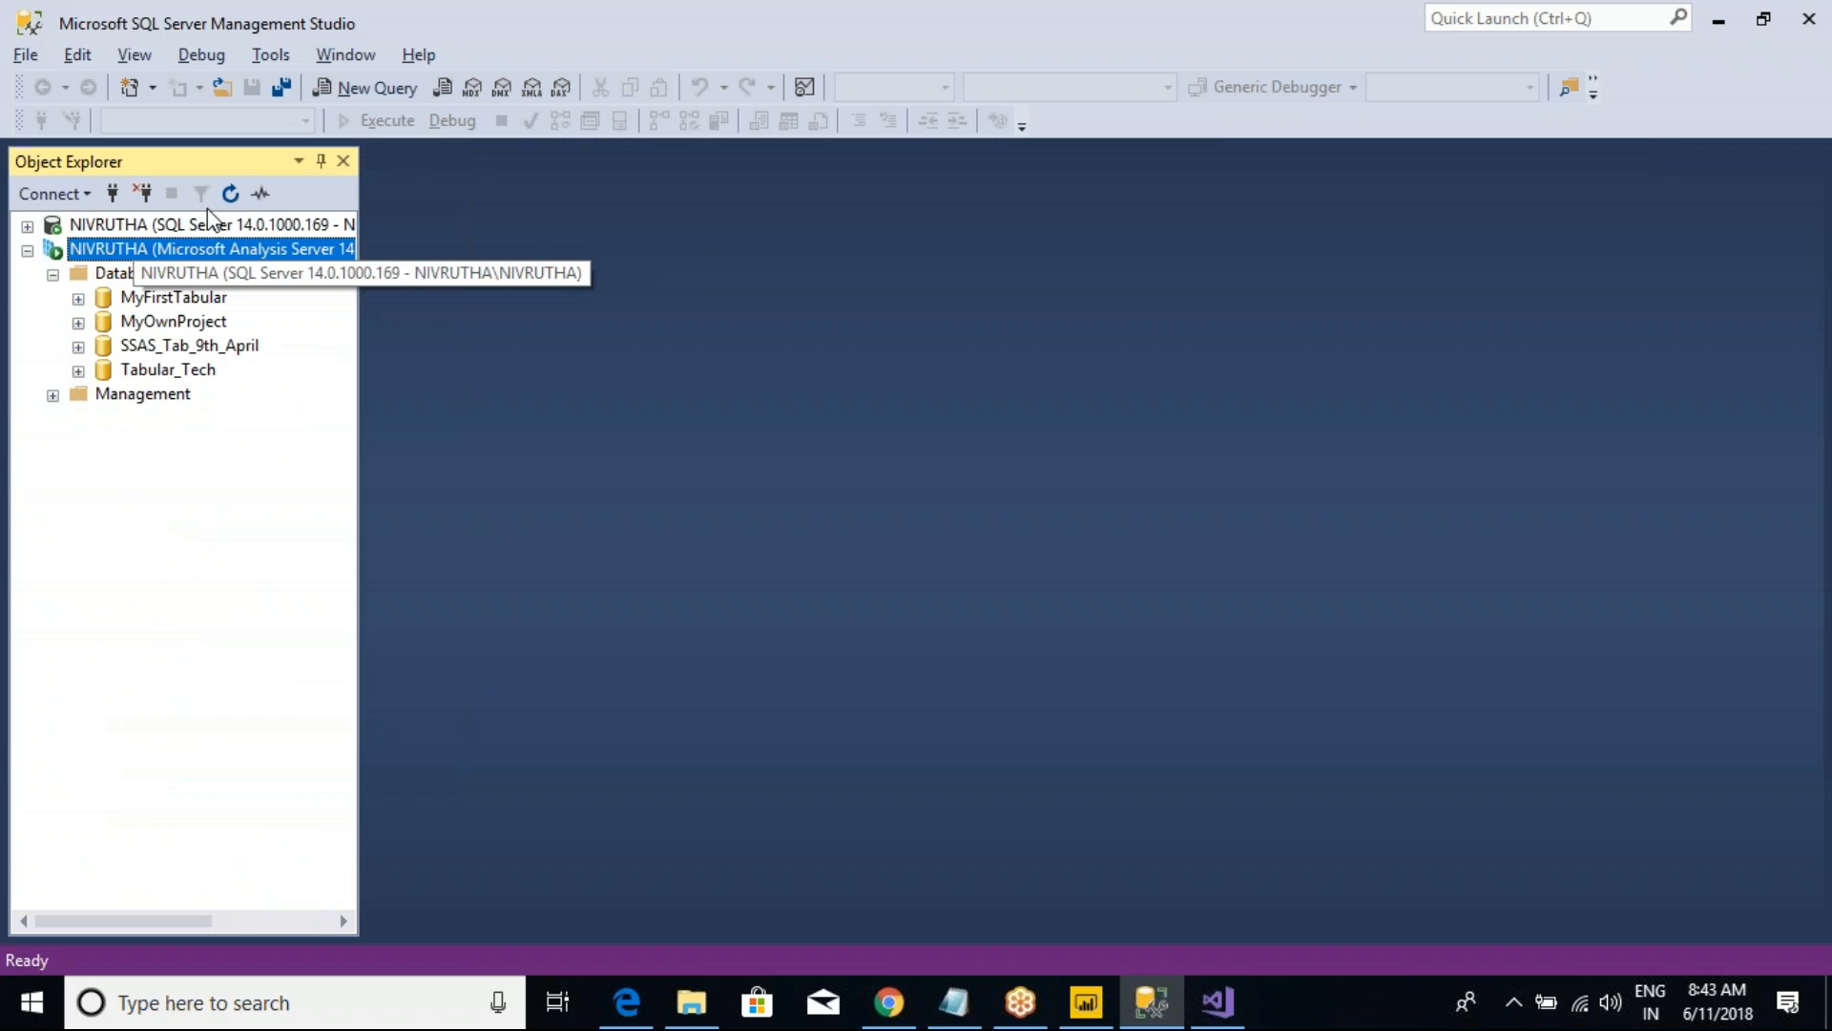
pyautogui.click(229, 193)
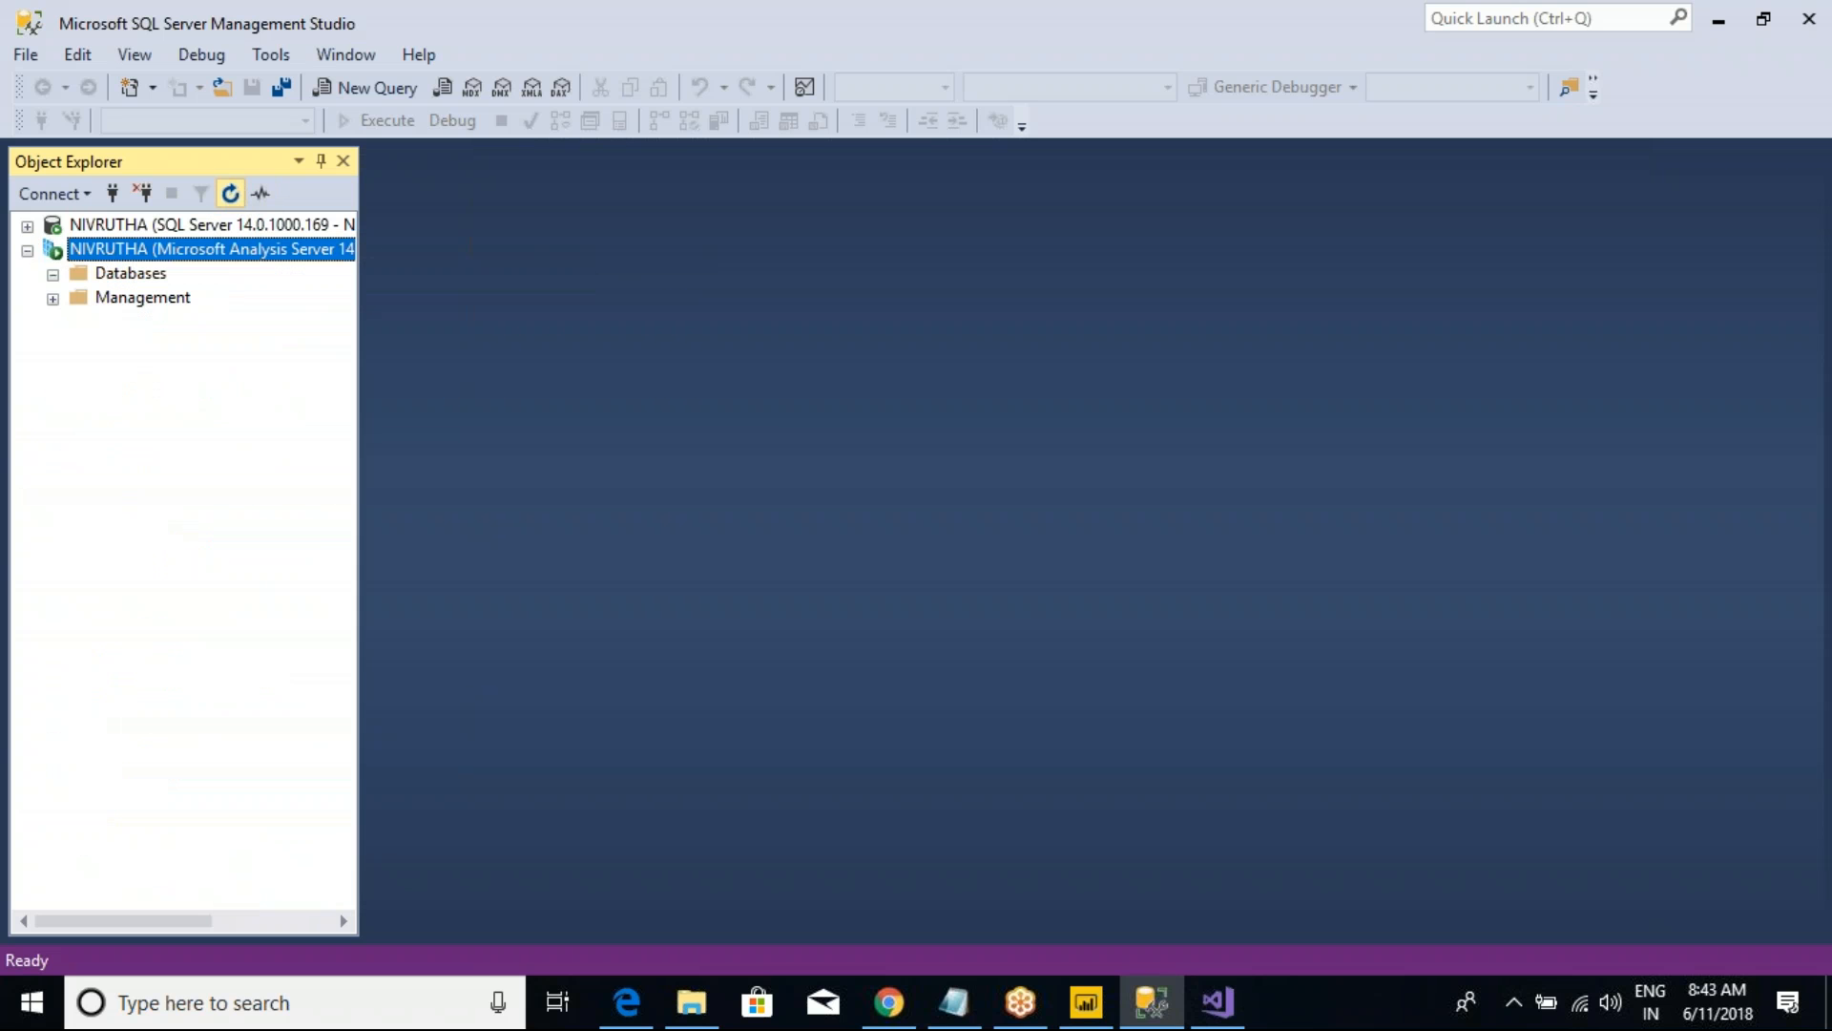
pyautogui.click(54, 275)
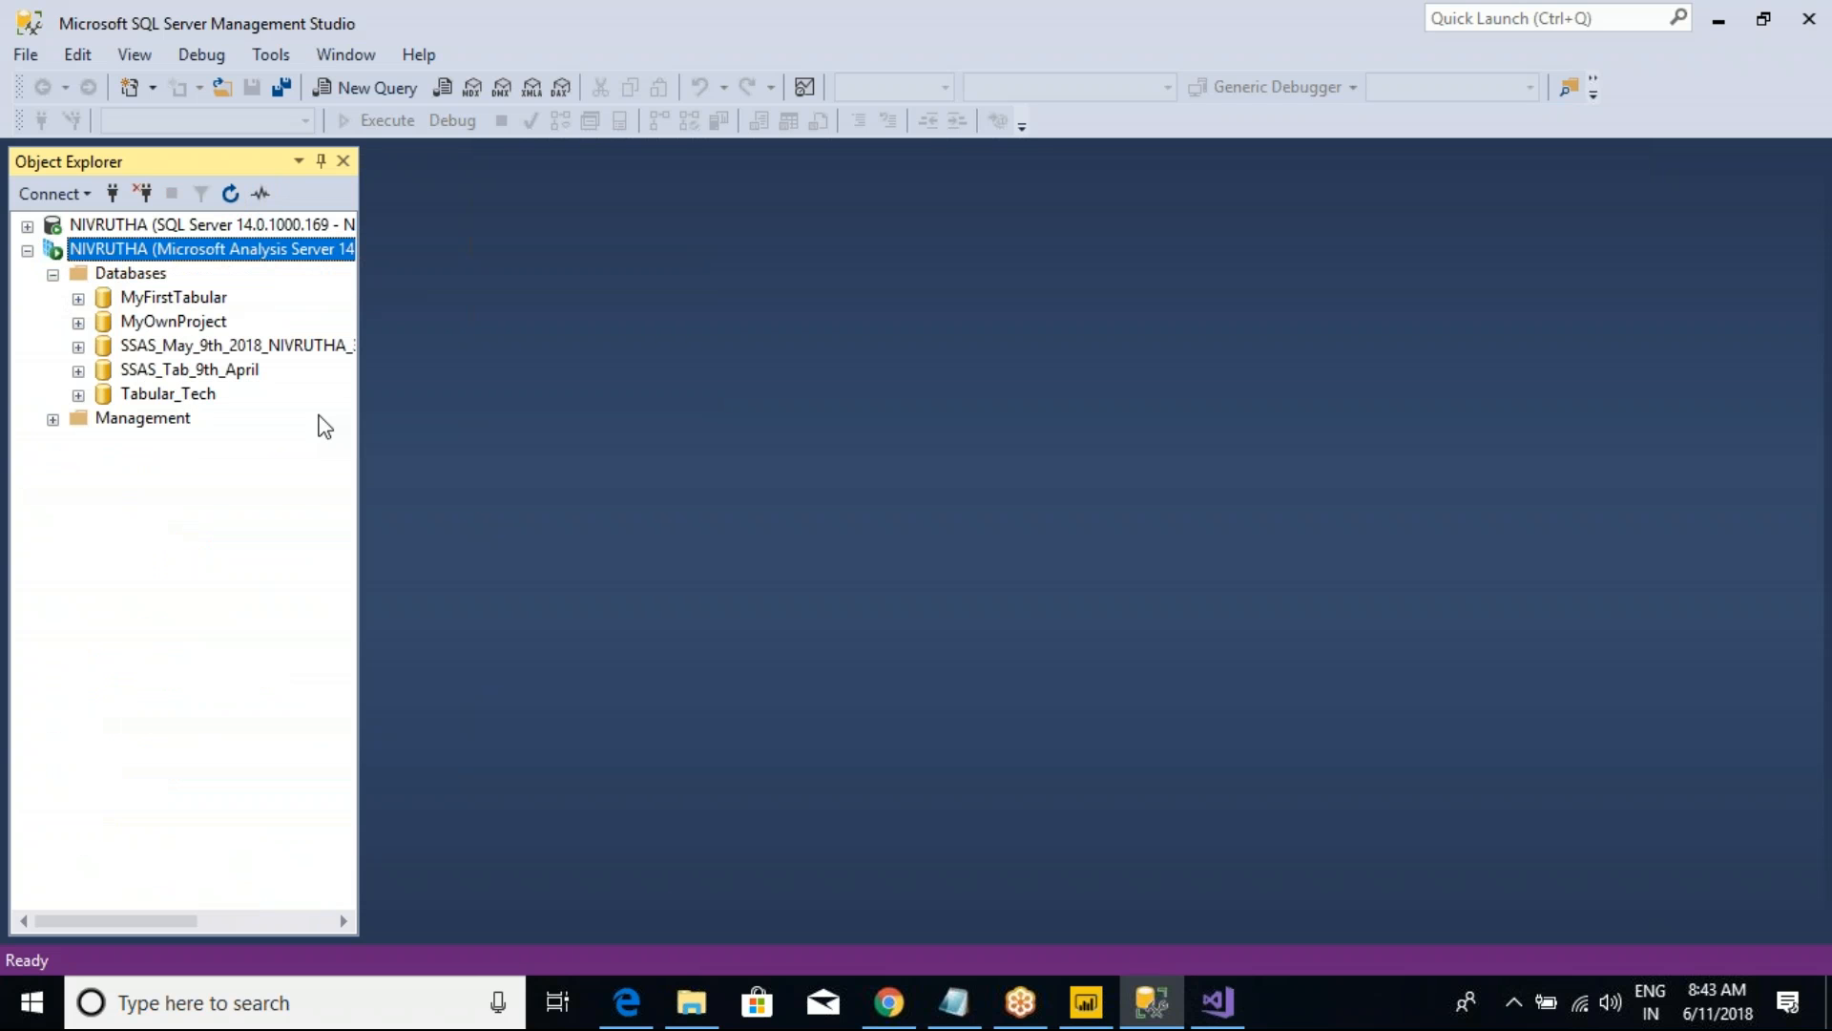
pyautogui.click(205, 346)
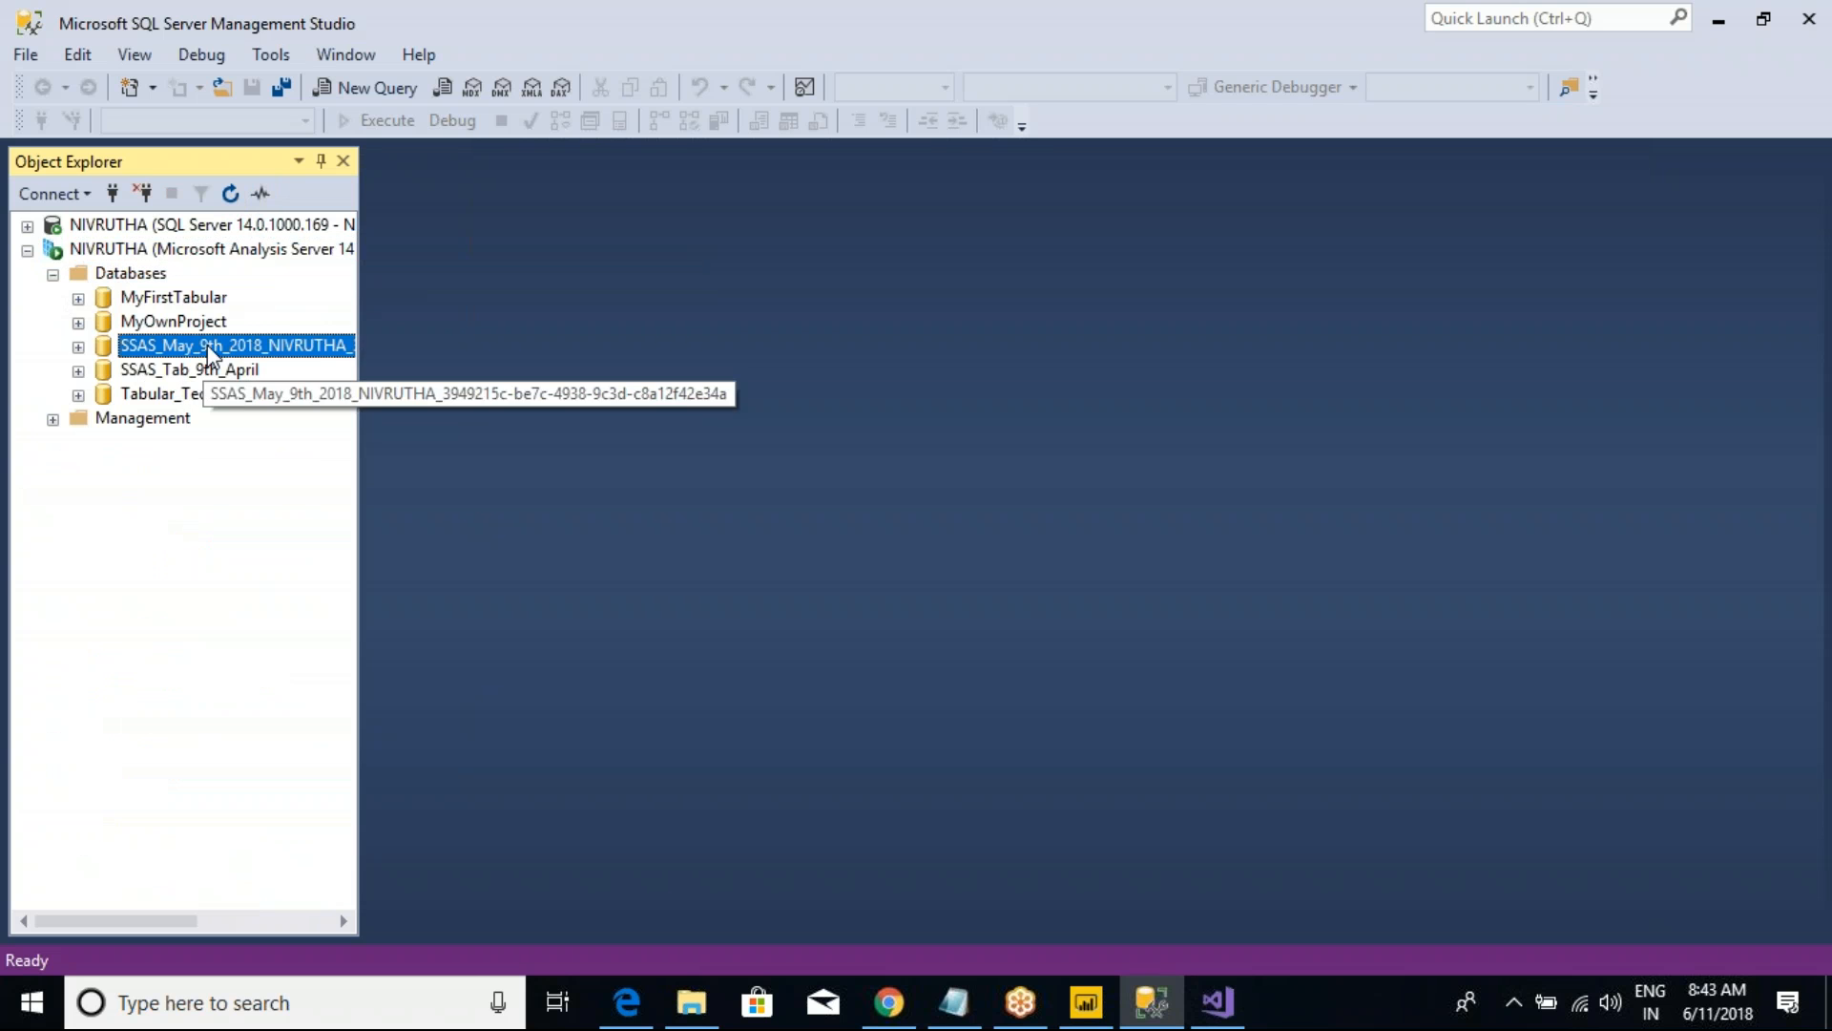
pyautogui.moveTo(362, 398); pyautogui.dragTo(503, 398)
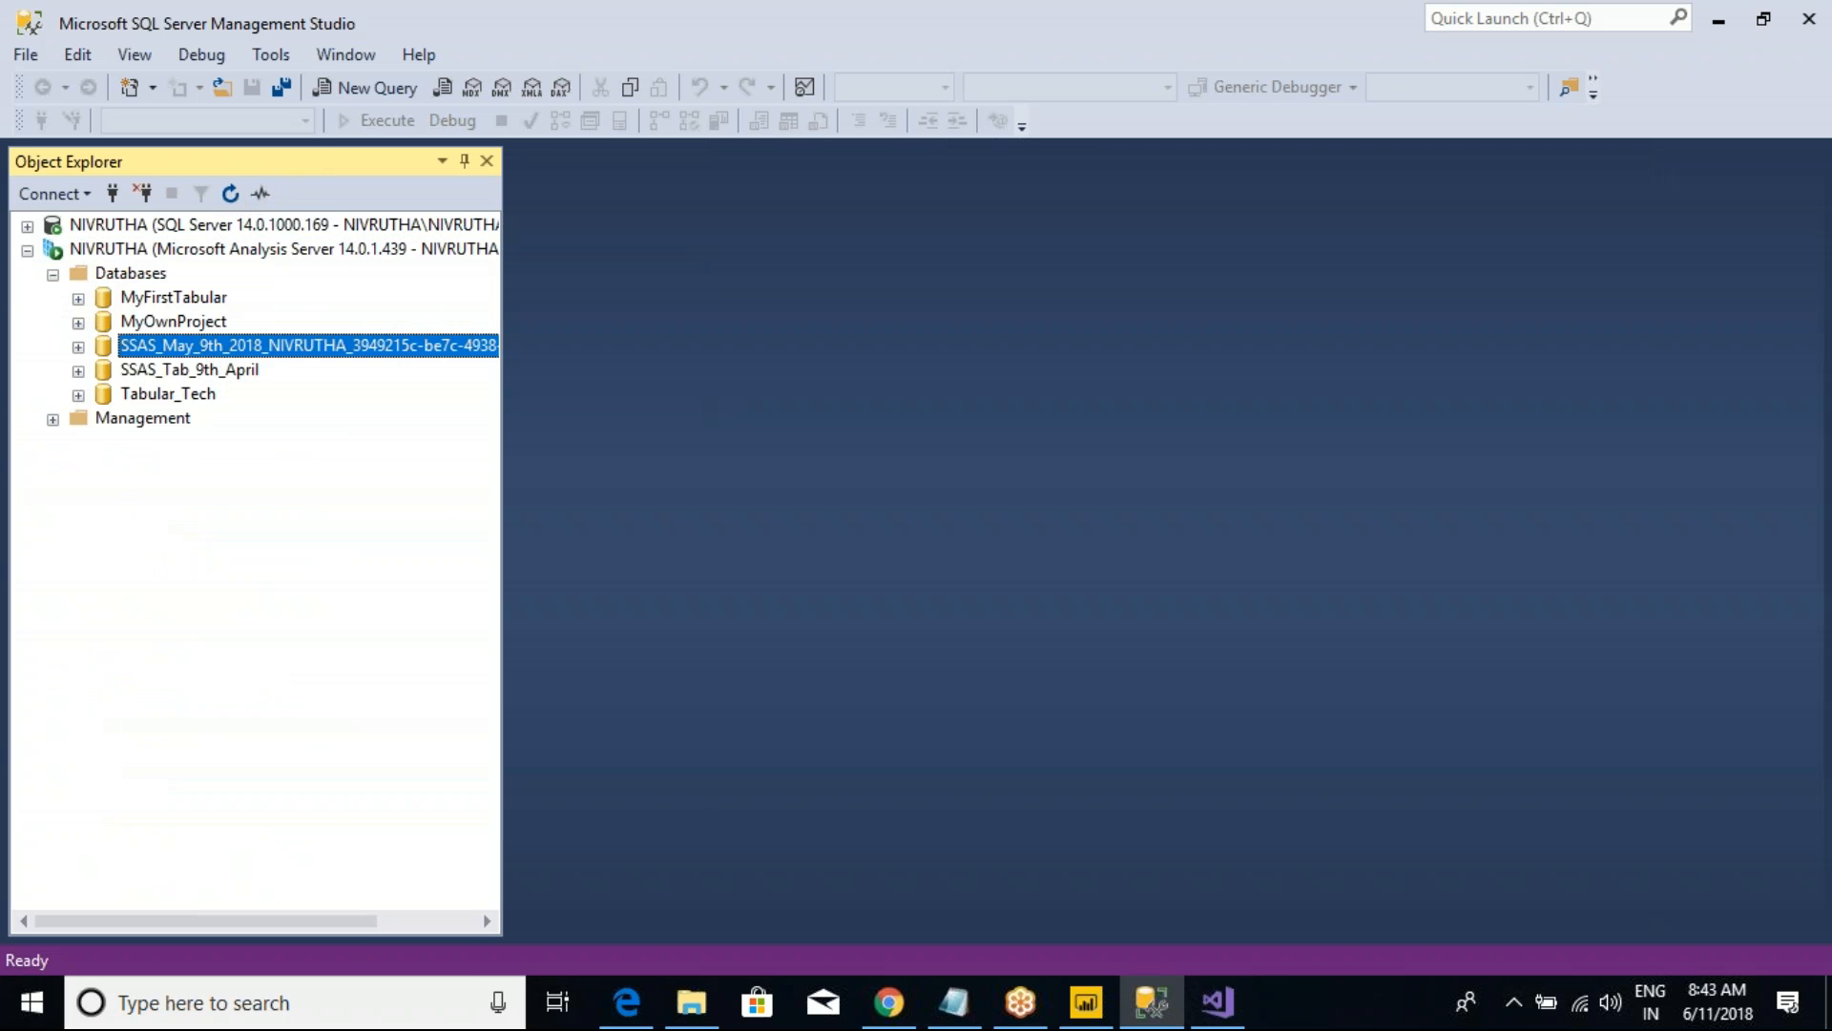
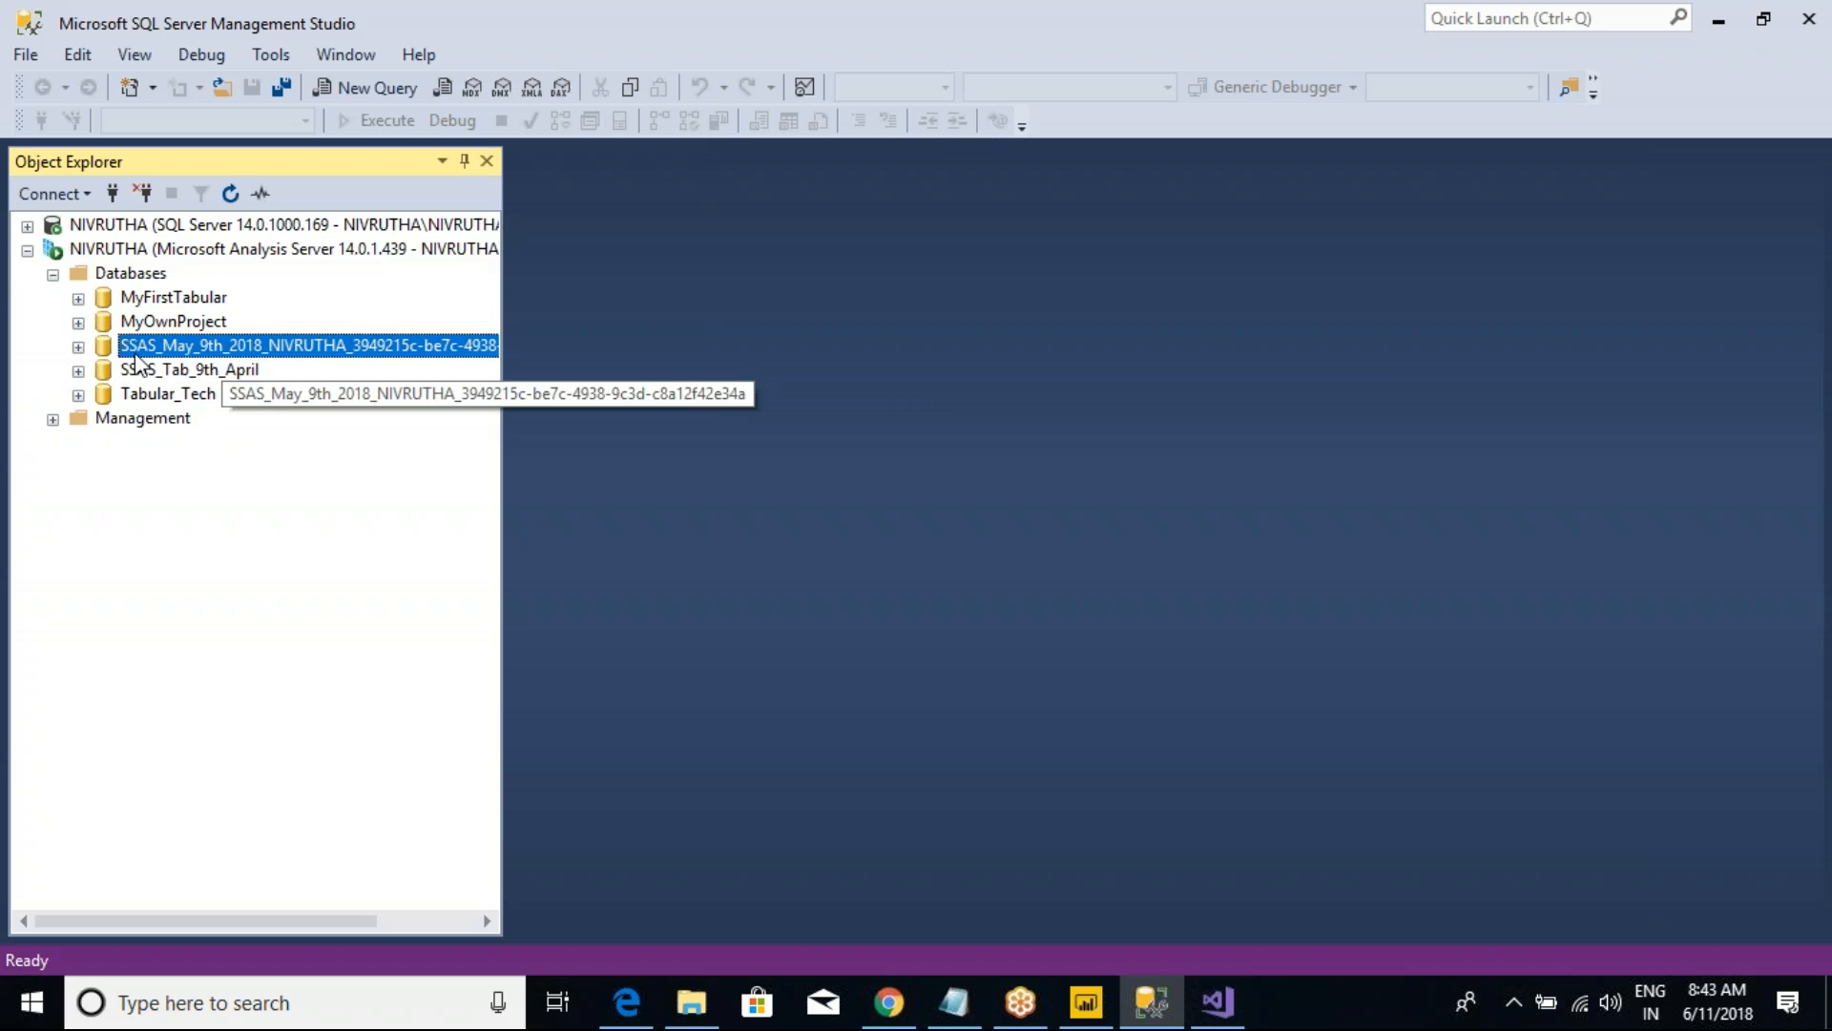
# Step: Switch to the Visual Studio tabular project, look over the DimGeography and DimCustomer relationship in the diagram, and show the model in grid view
pyautogui.click(78, 347)
pyautogui.click(79, 346)
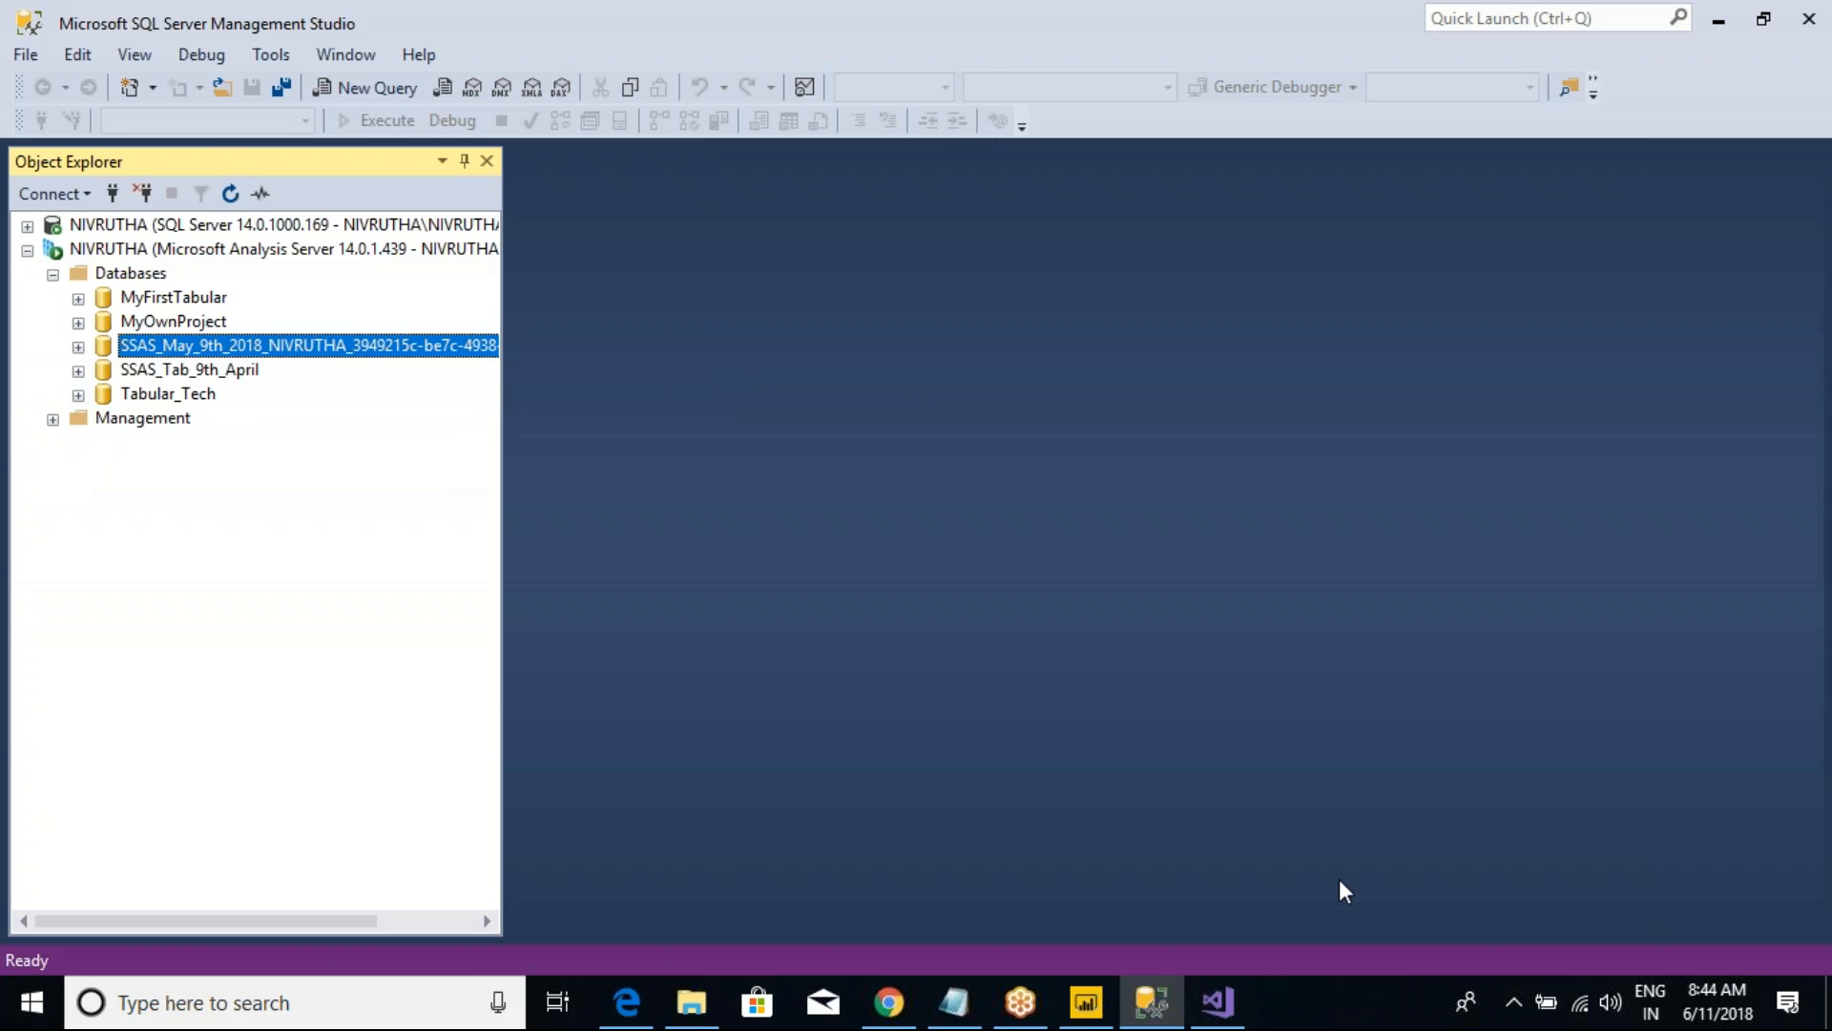
pyautogui.click(1217, 1002)
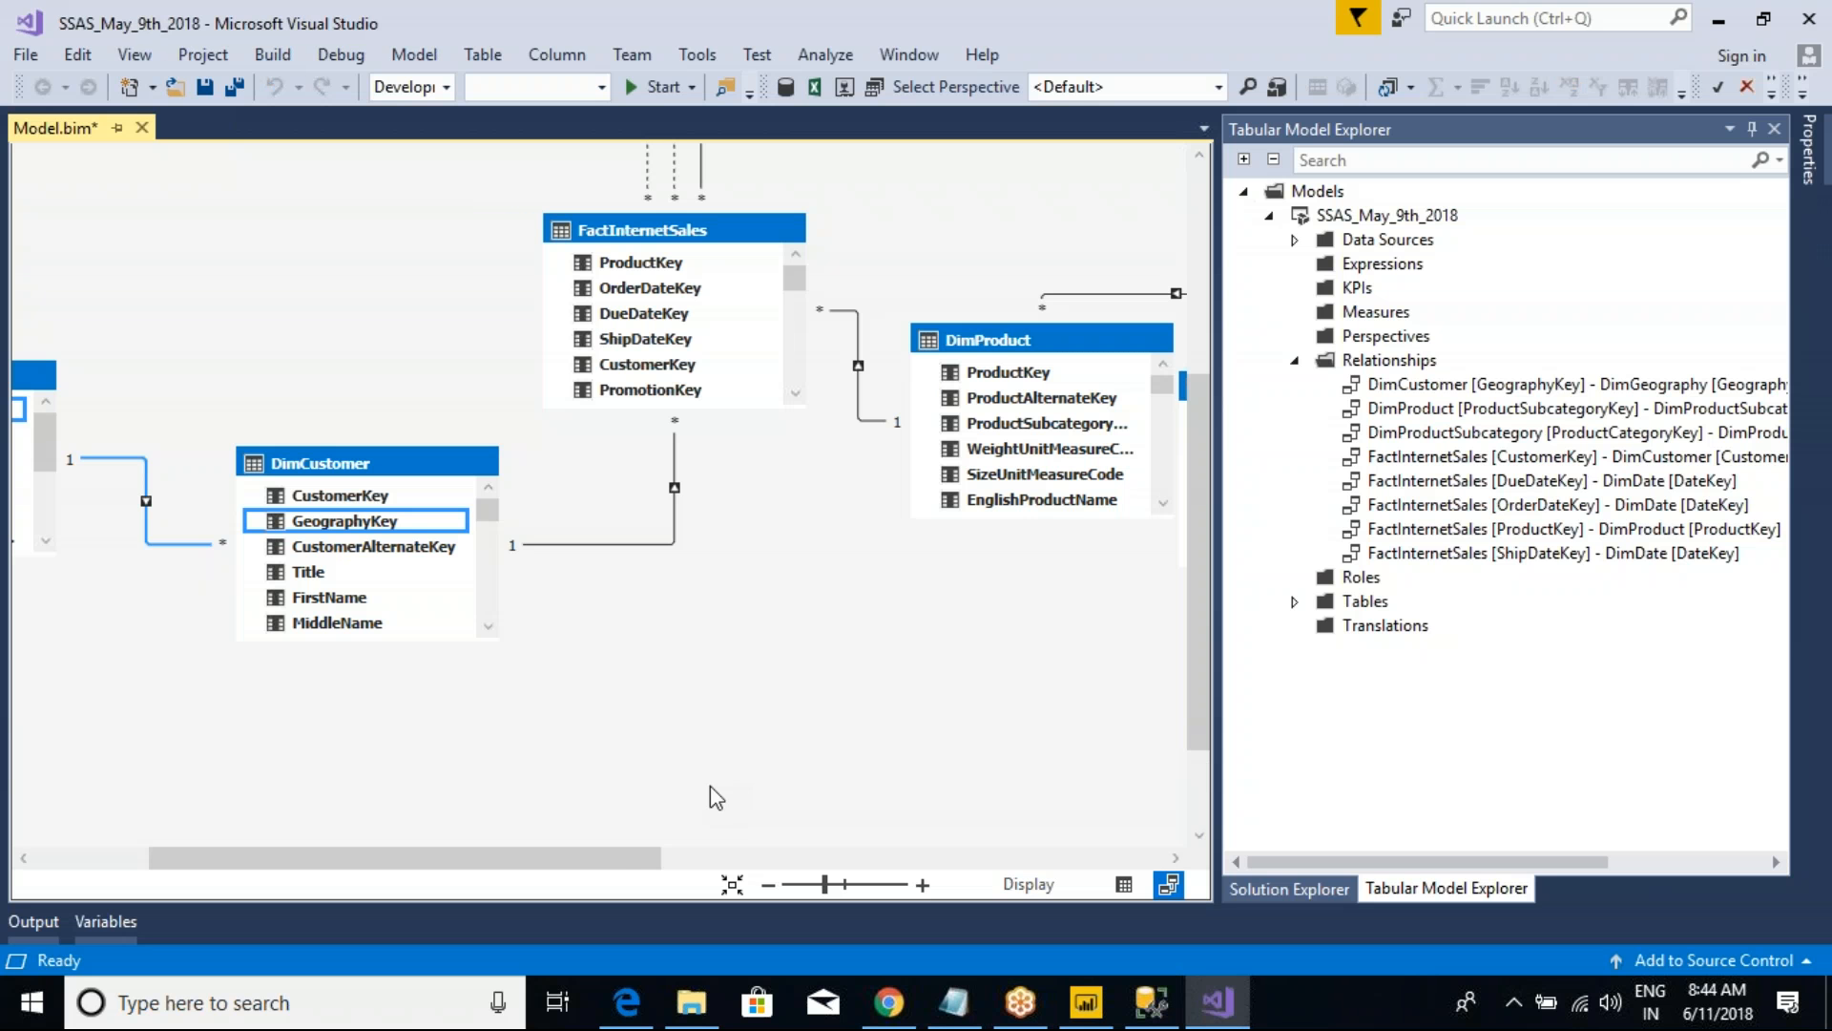
pyautogui.moveTo(629, 874); pyautogui.dragTo(500, 906)
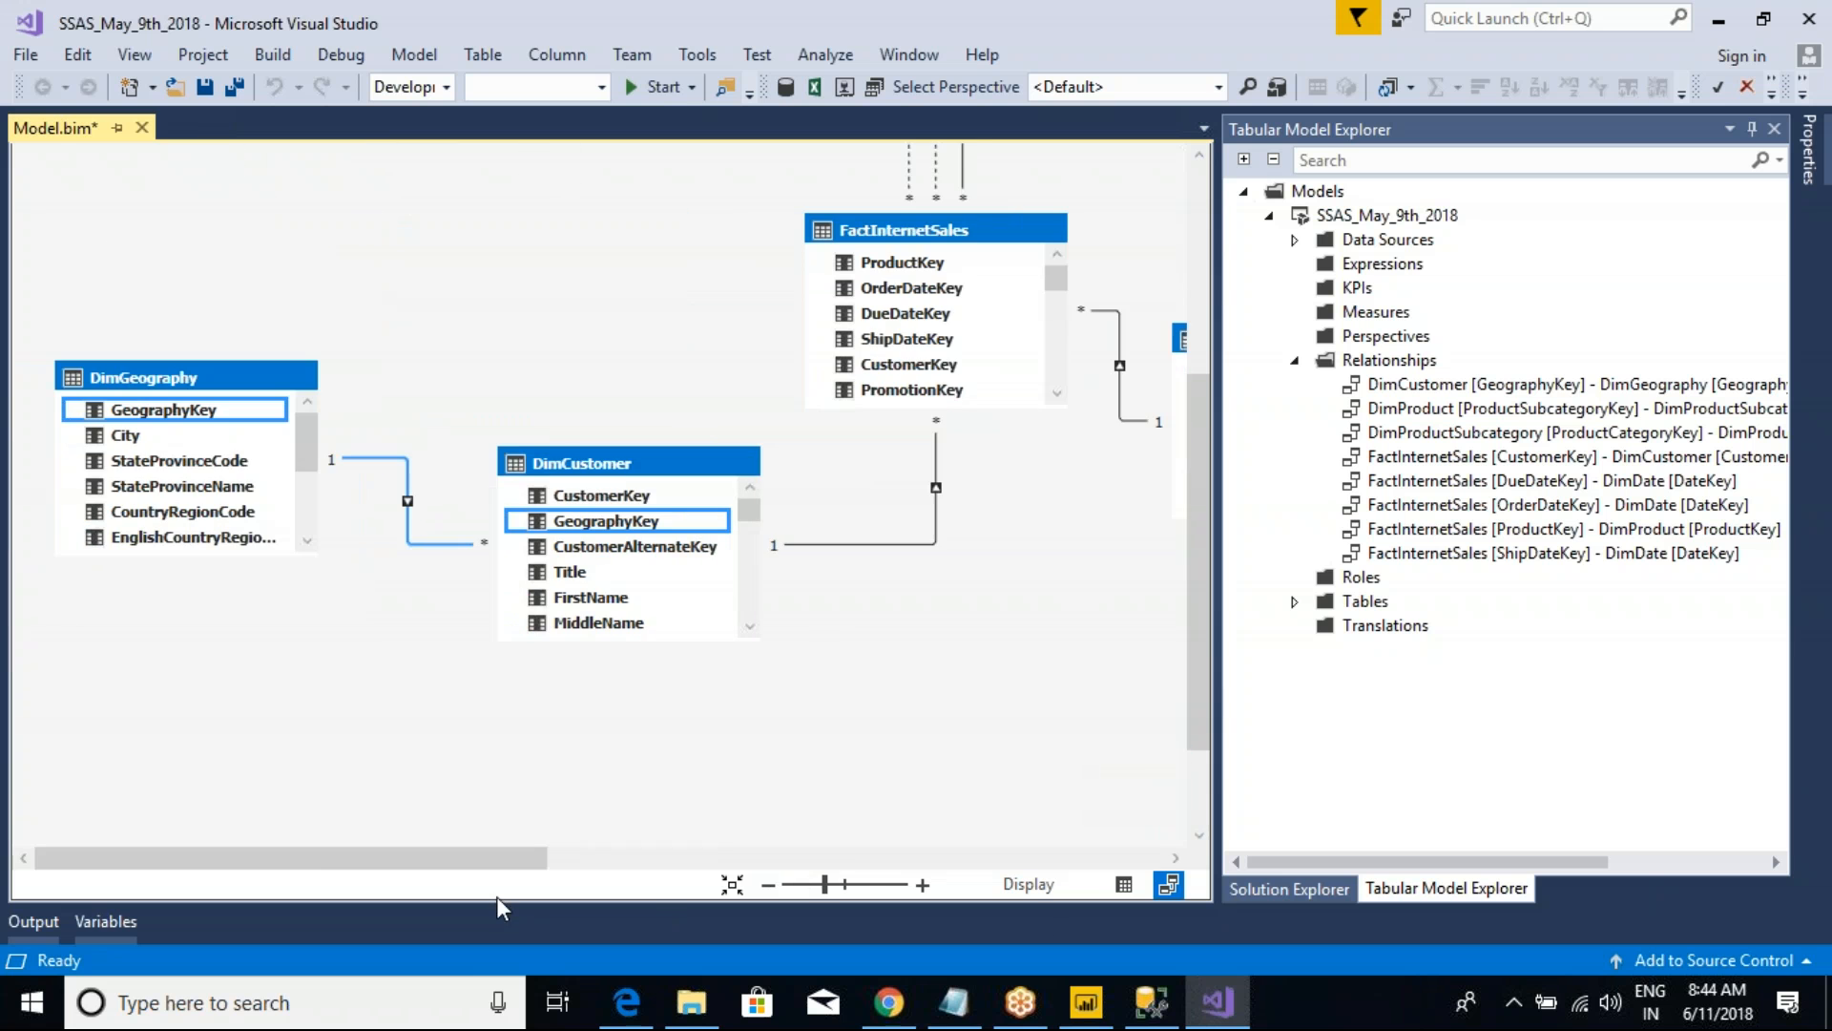
pyautogui.click(1124, 885)
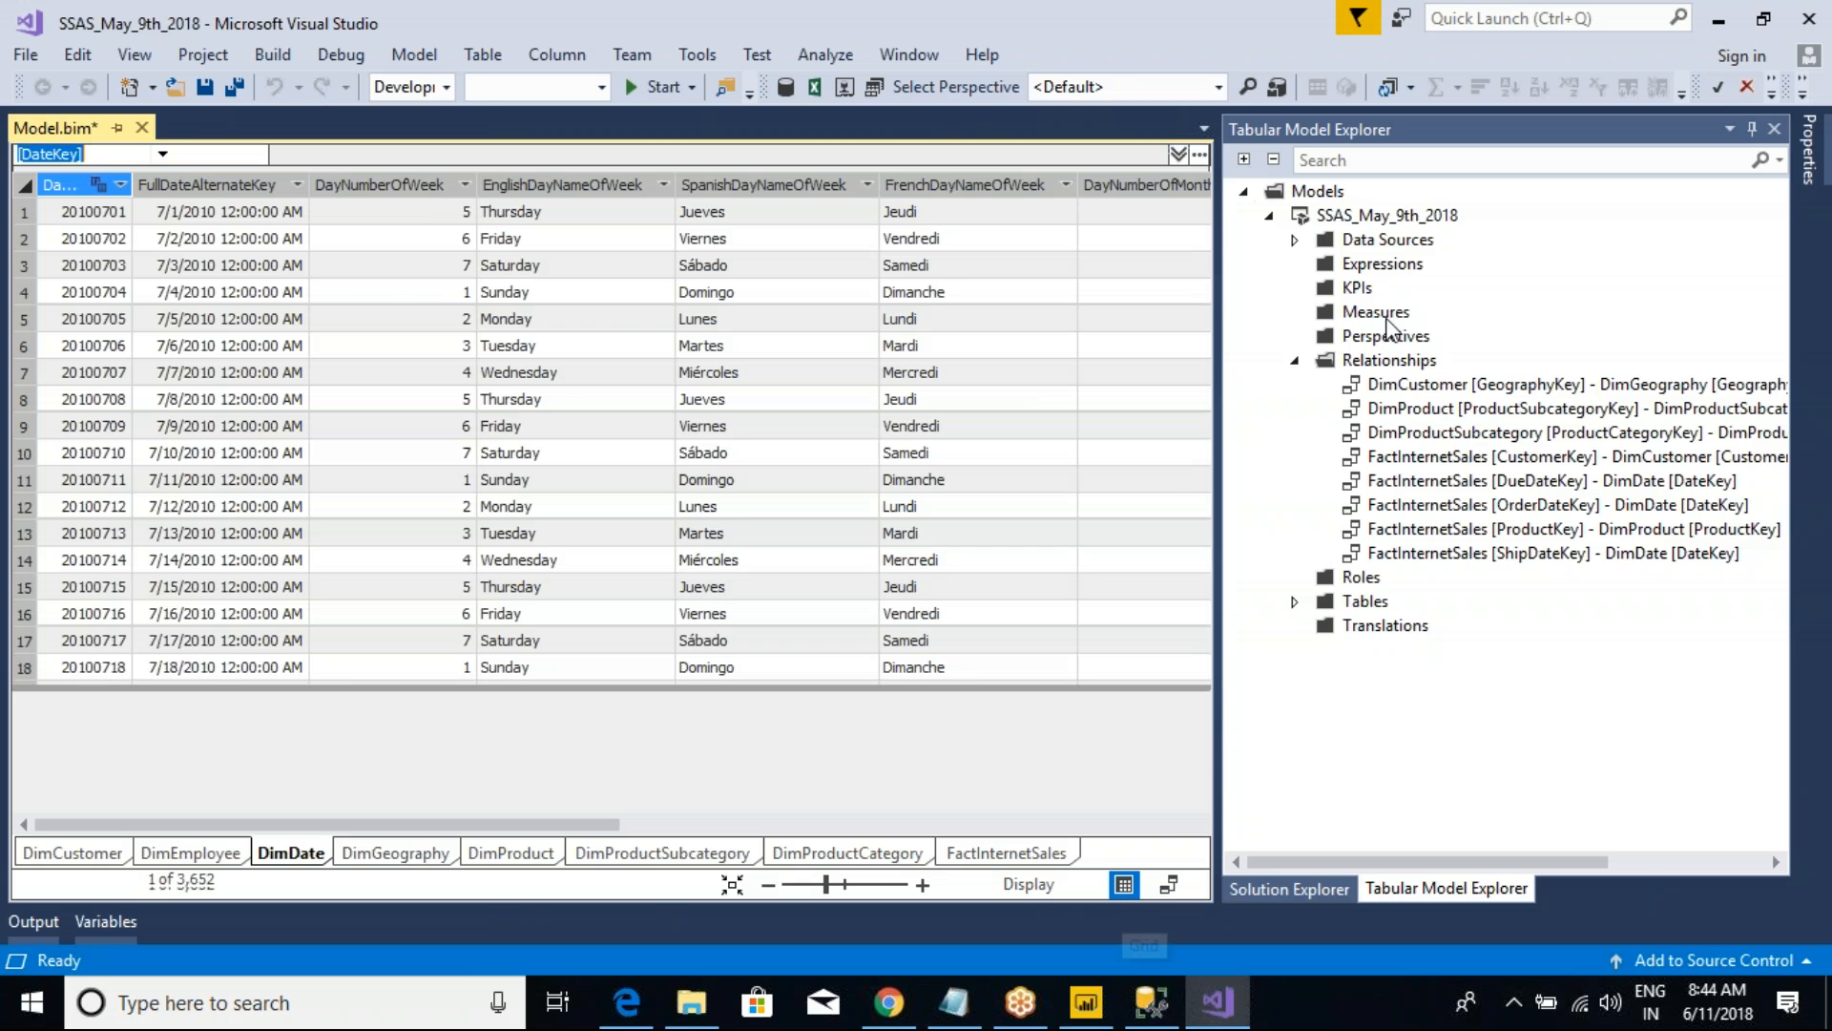
# Step: Collapse the model's relationships, expand its data sources and select the Measures folder in the Tabular Model Explorer
pyautogui.click(1295, 360)
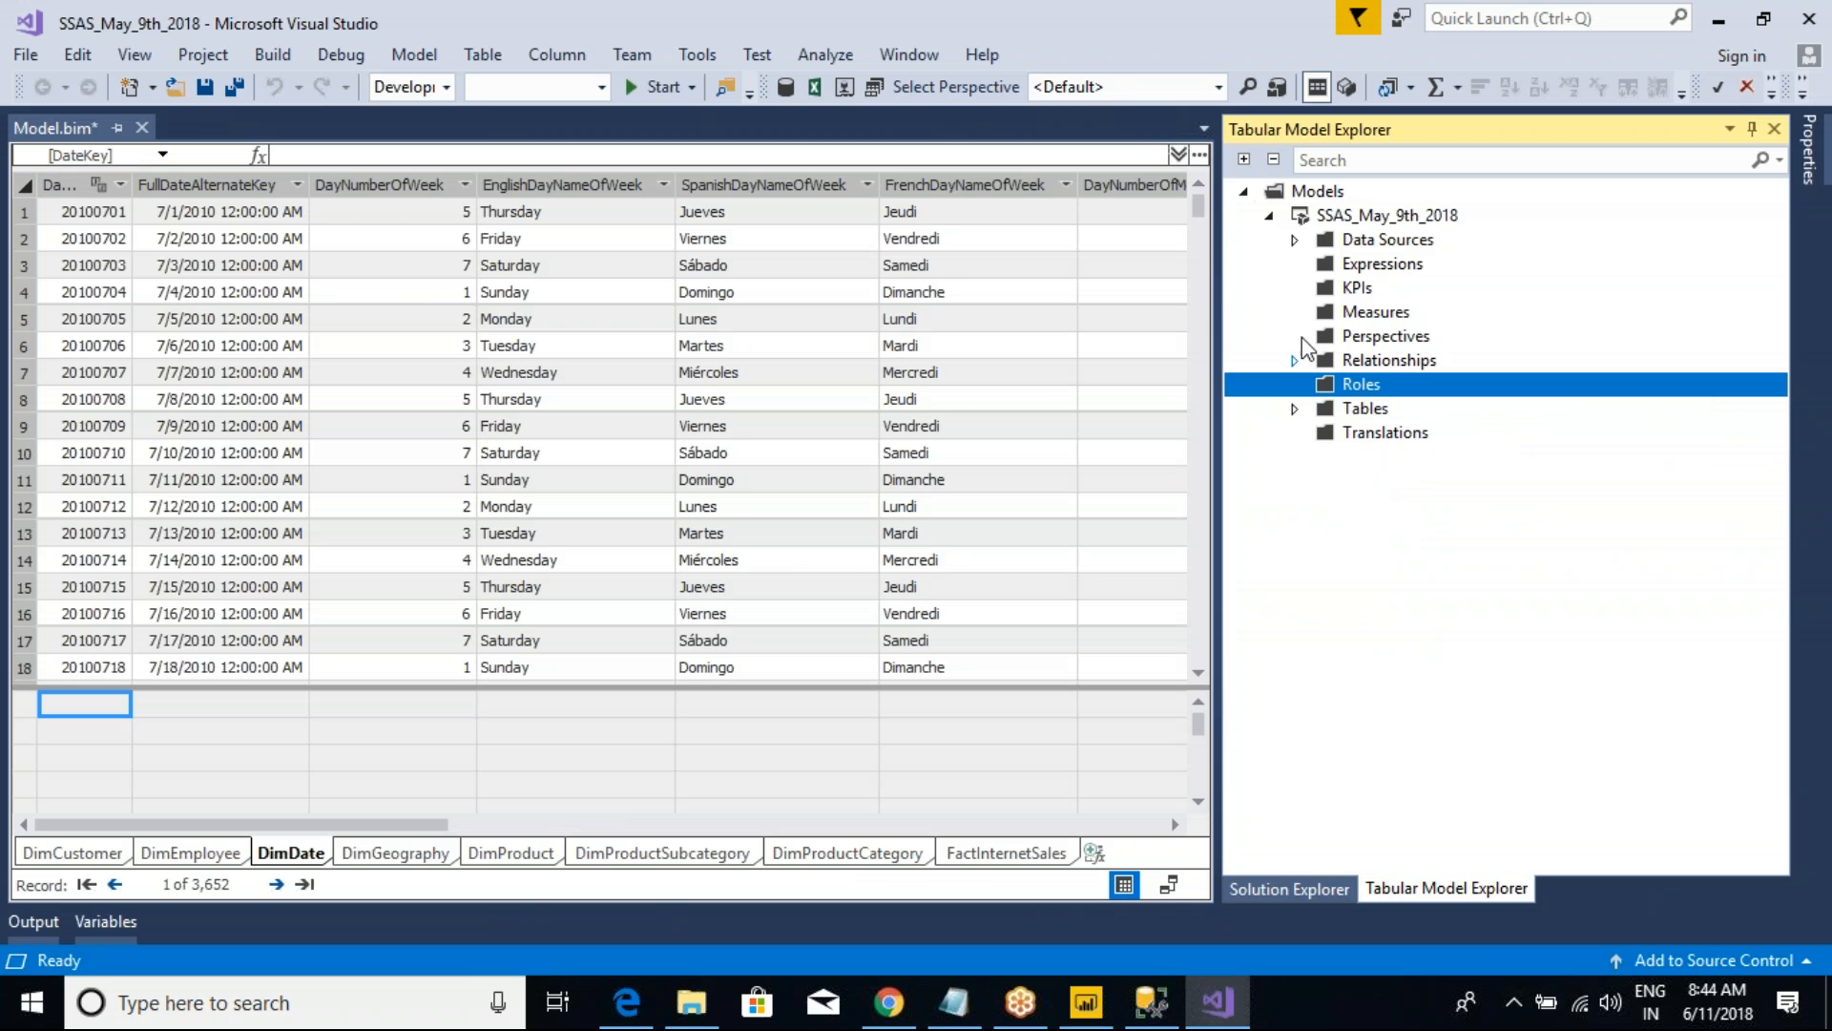
pyautogui.click(1295, 240)
pyautogui.click(1371, 339)
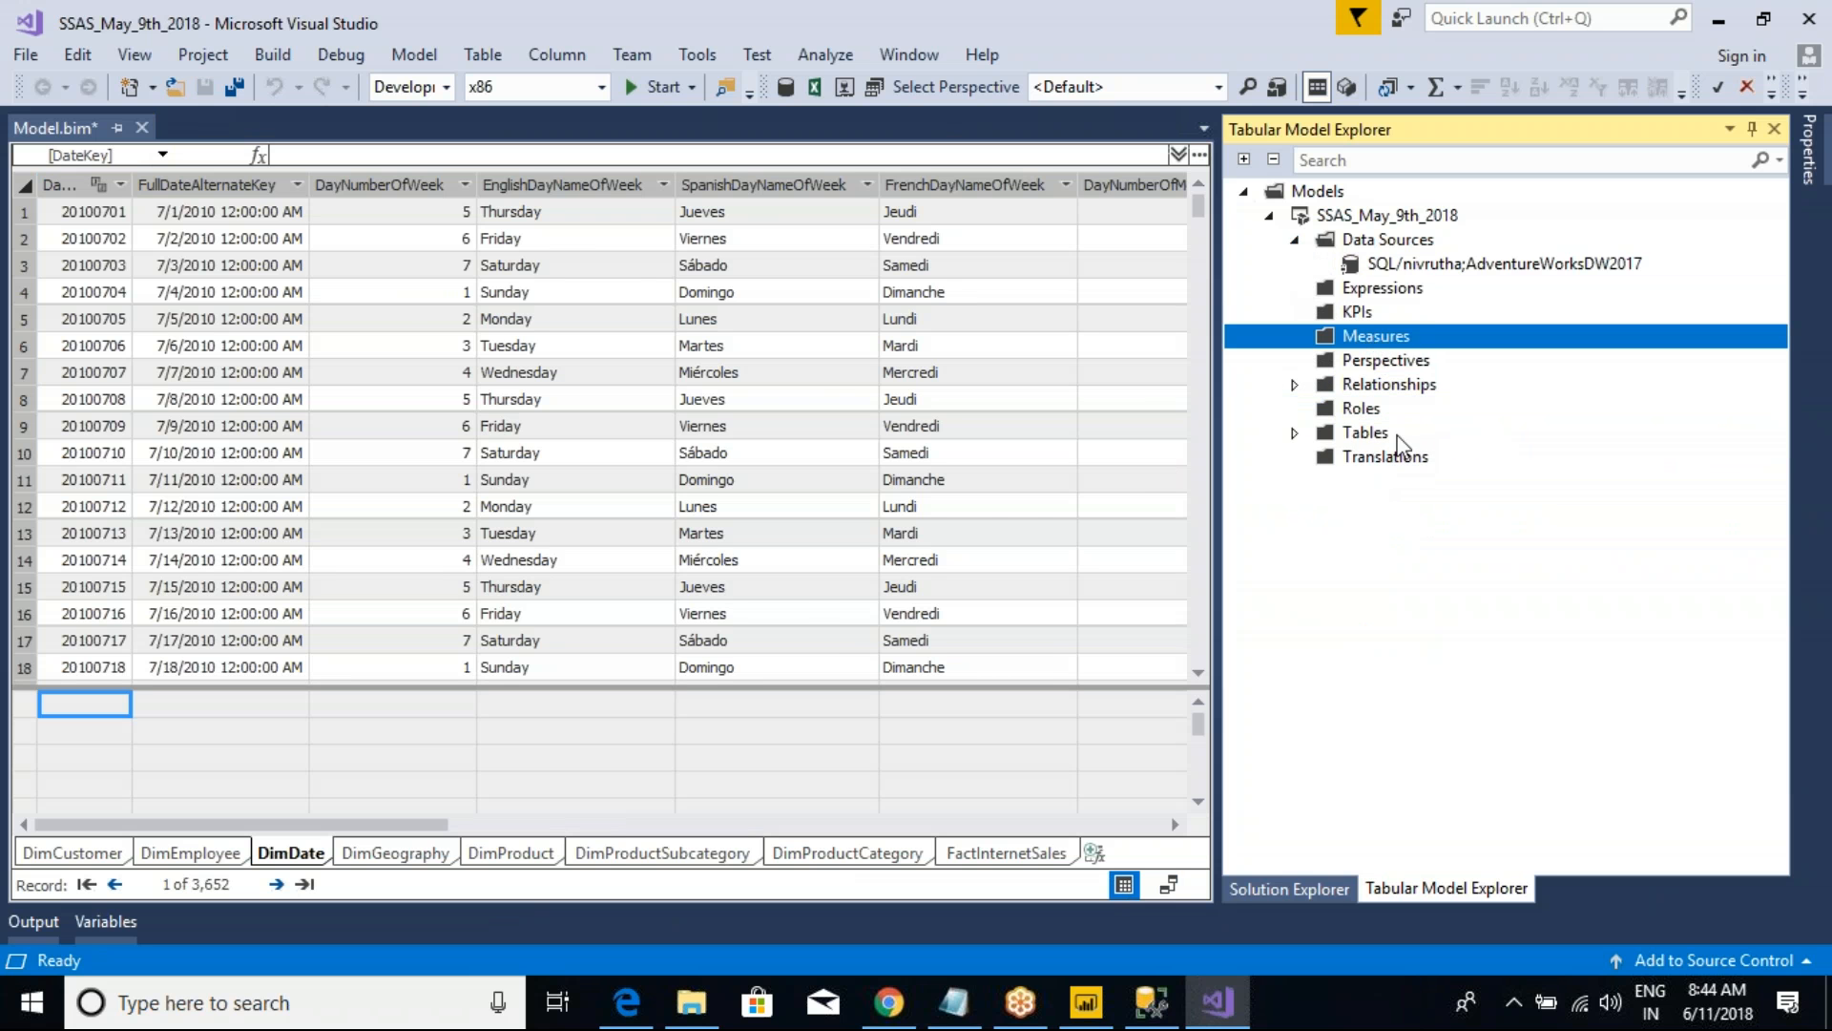
# Step: Switch to Power BI Desktop and create the measure TotalOrders = SUM(FactInternetSales[OrderQuantity]) in the FactInternetSales table
pyautogui.click(1086, 1002)
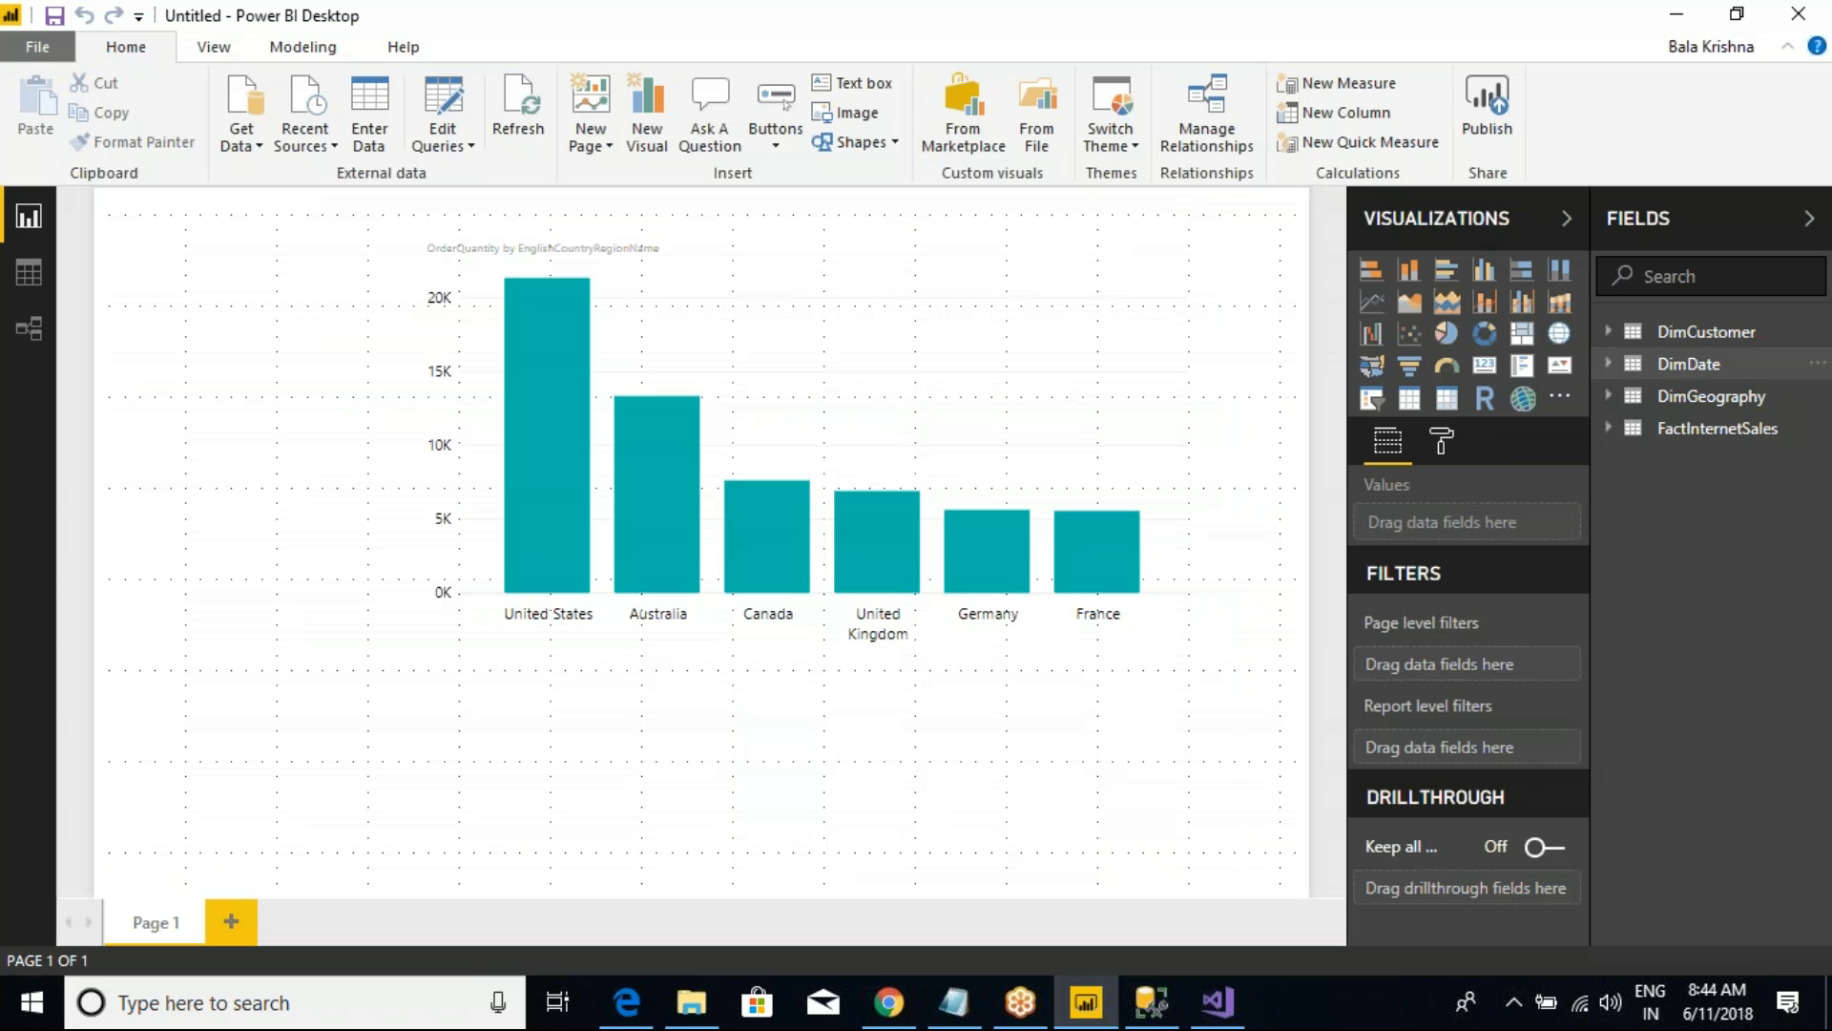
pyautogui.rightClick(1718, 428)
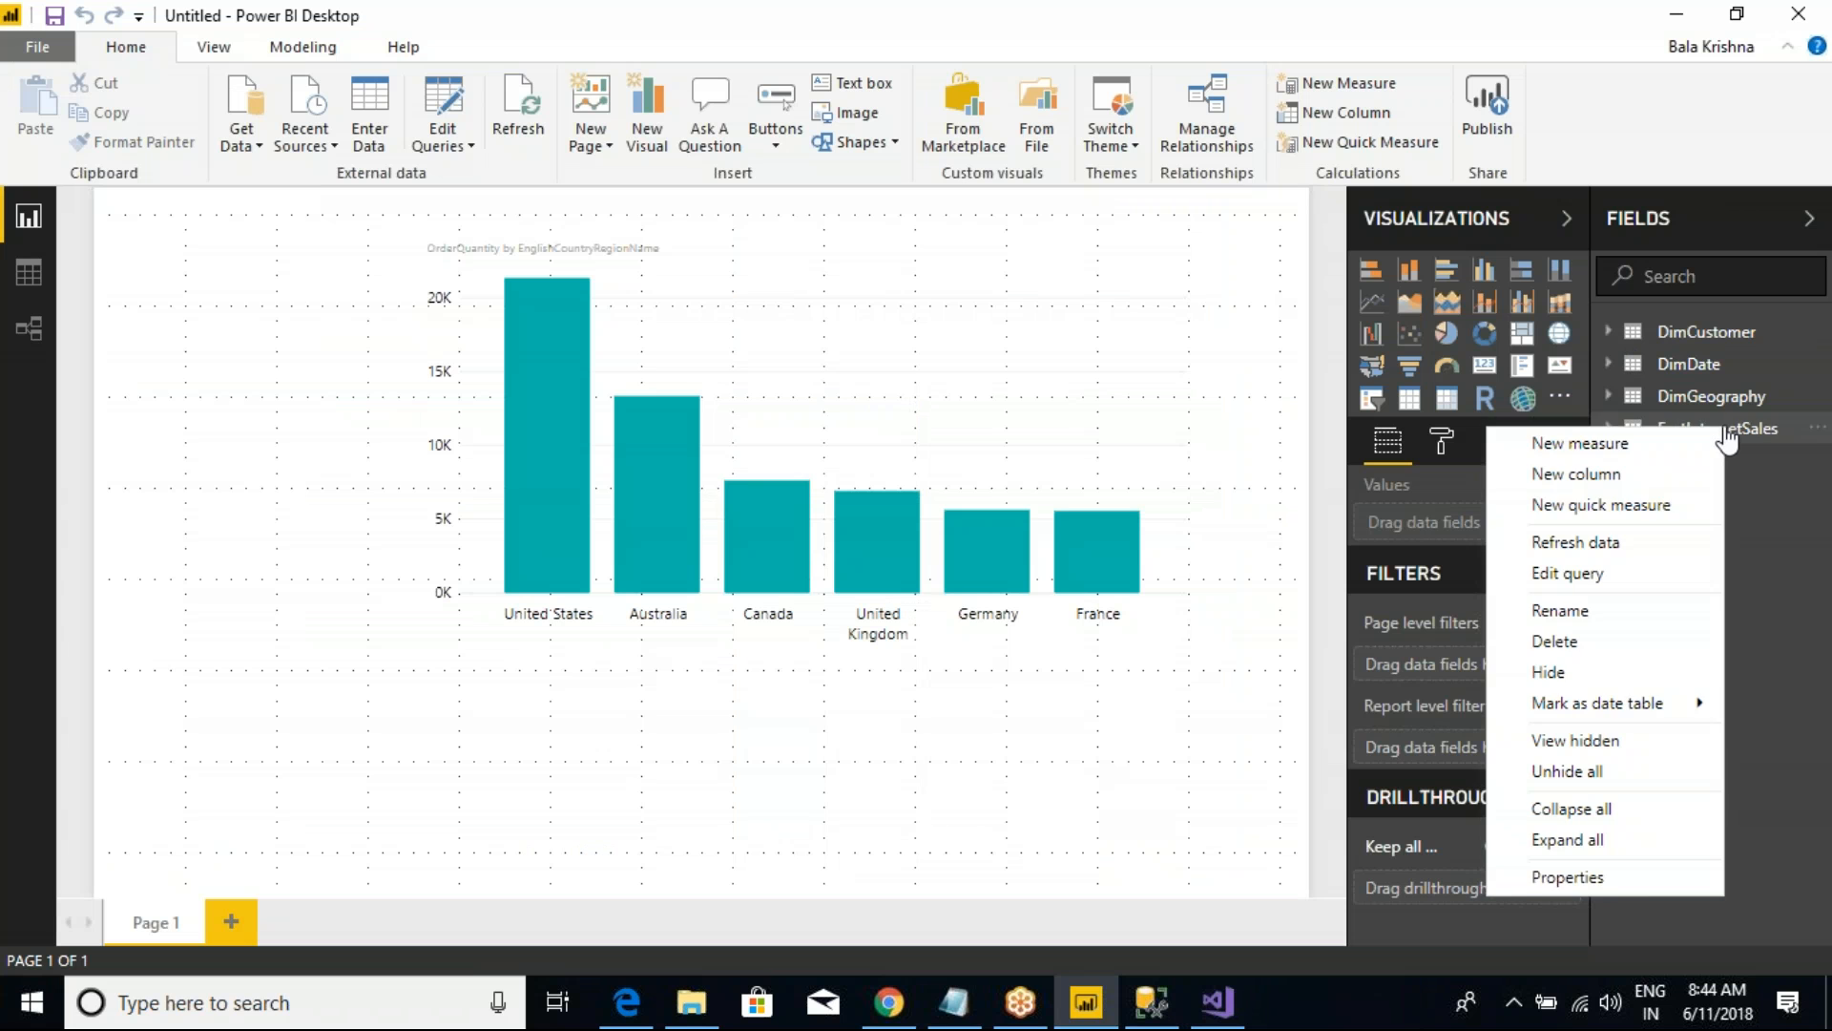
pyautogui.click(1613, 446)
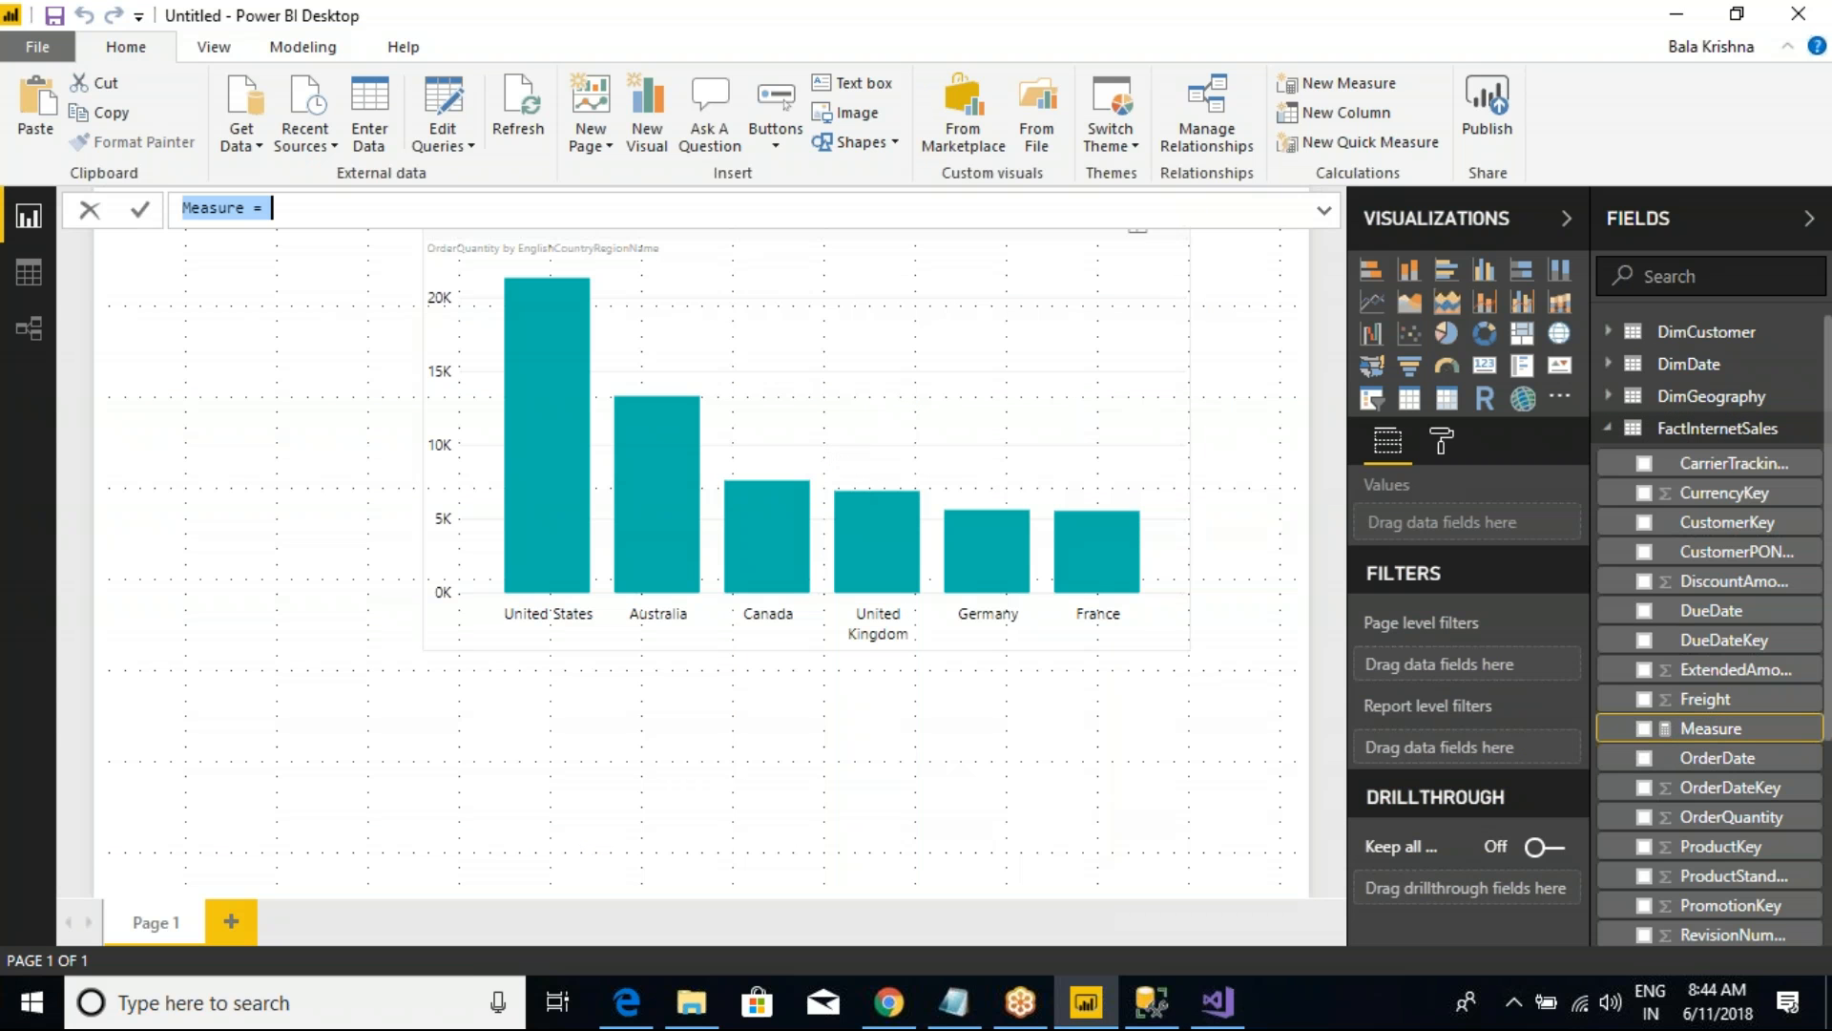
pyautogui.click(324, 205)
pyautogui.hotkey('ctrl', 'a')
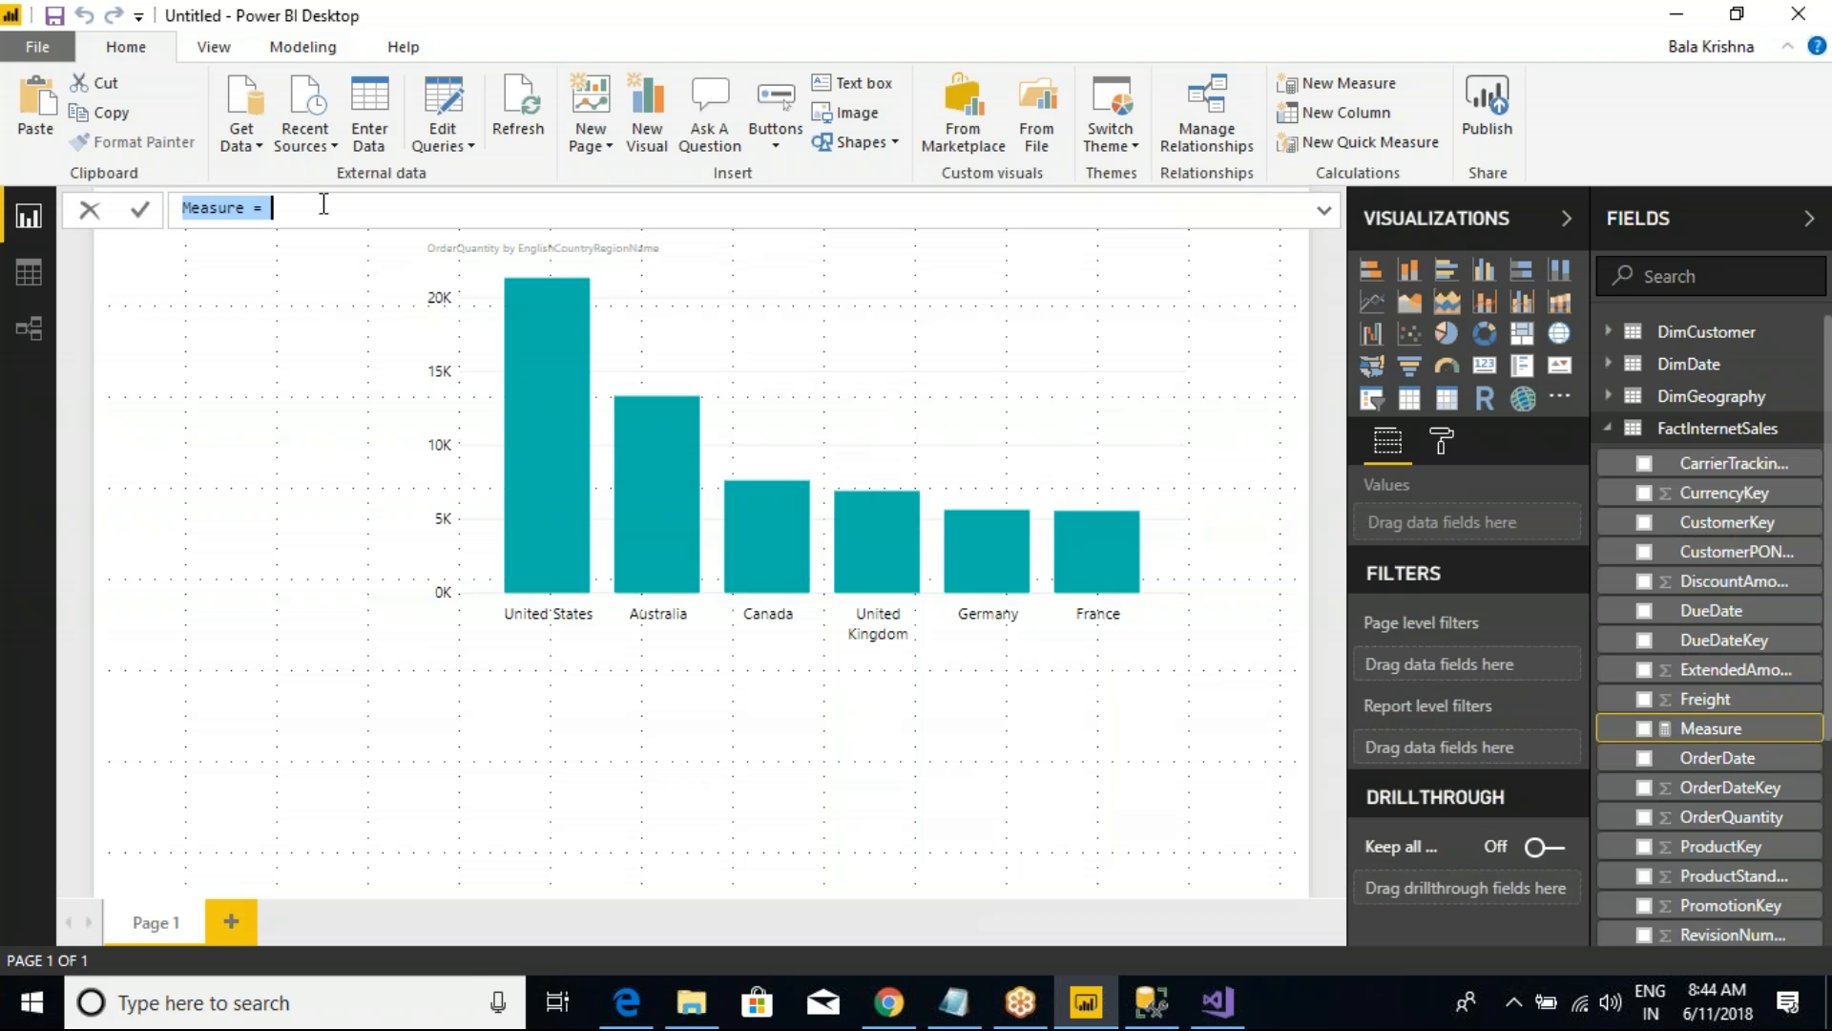
pyautogui.write('TotalOrders')
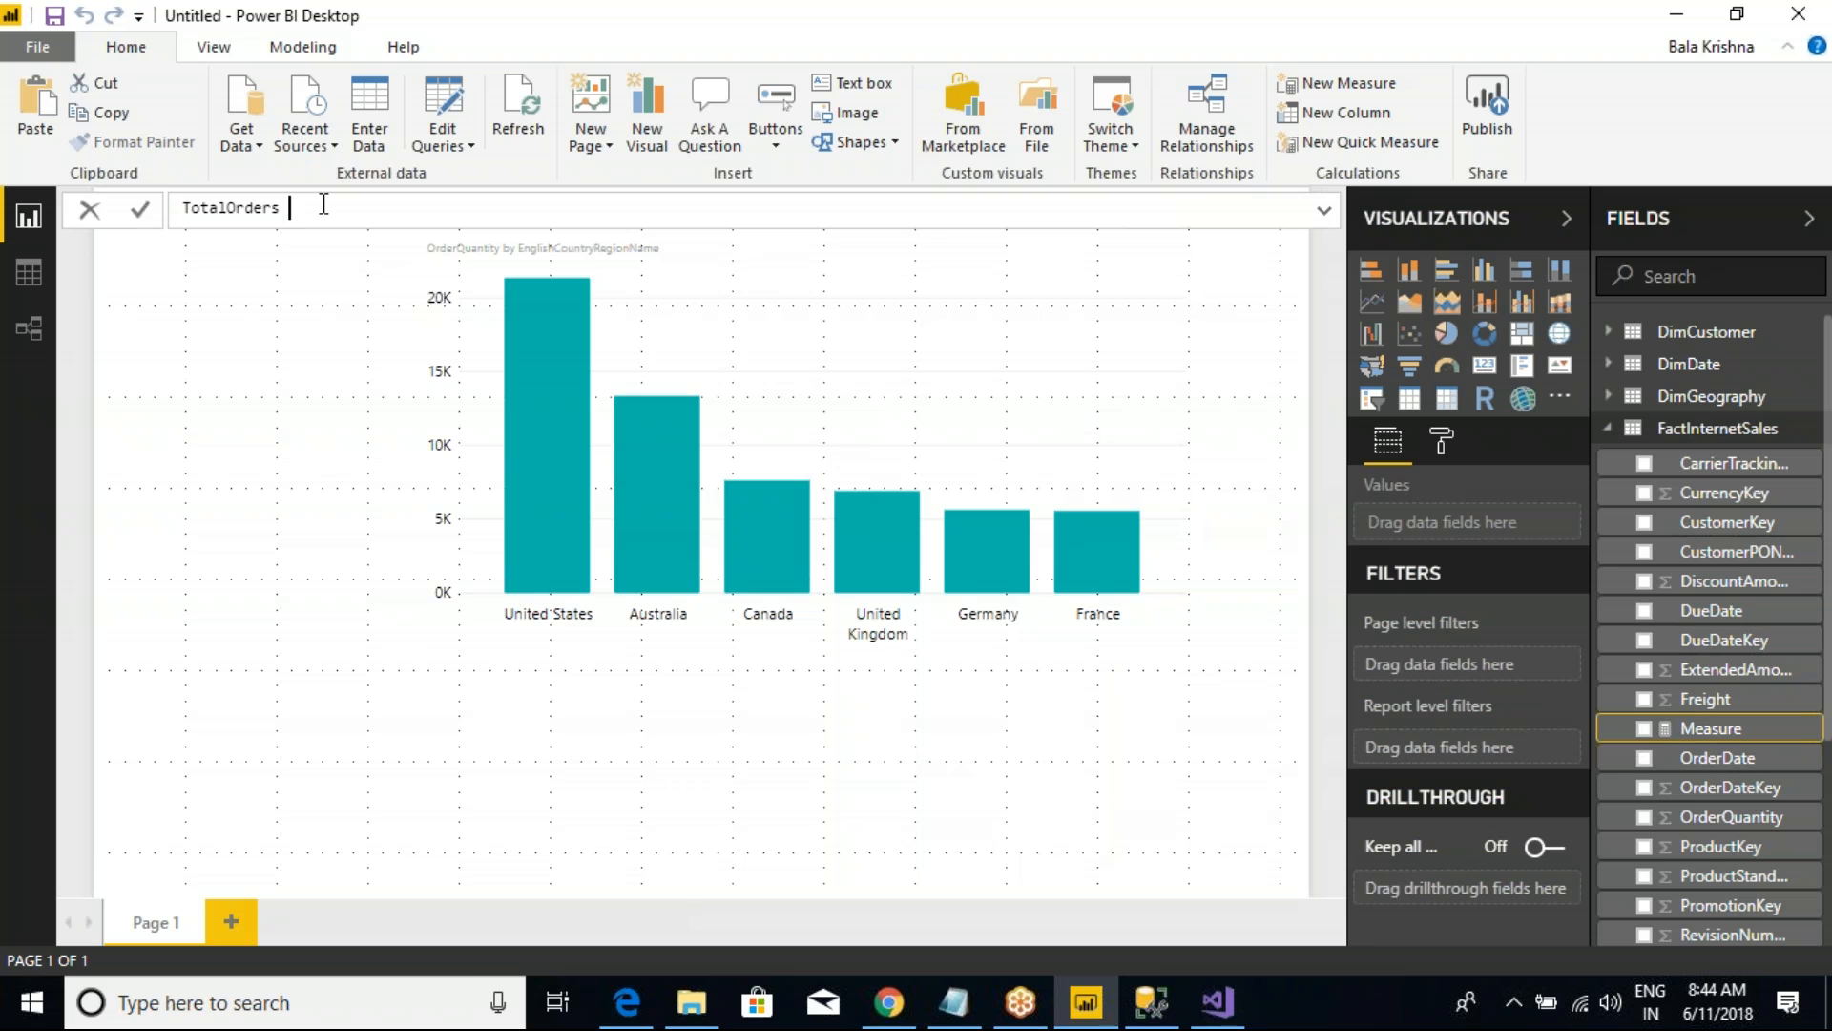
pyautogui.write(' = SUM(')
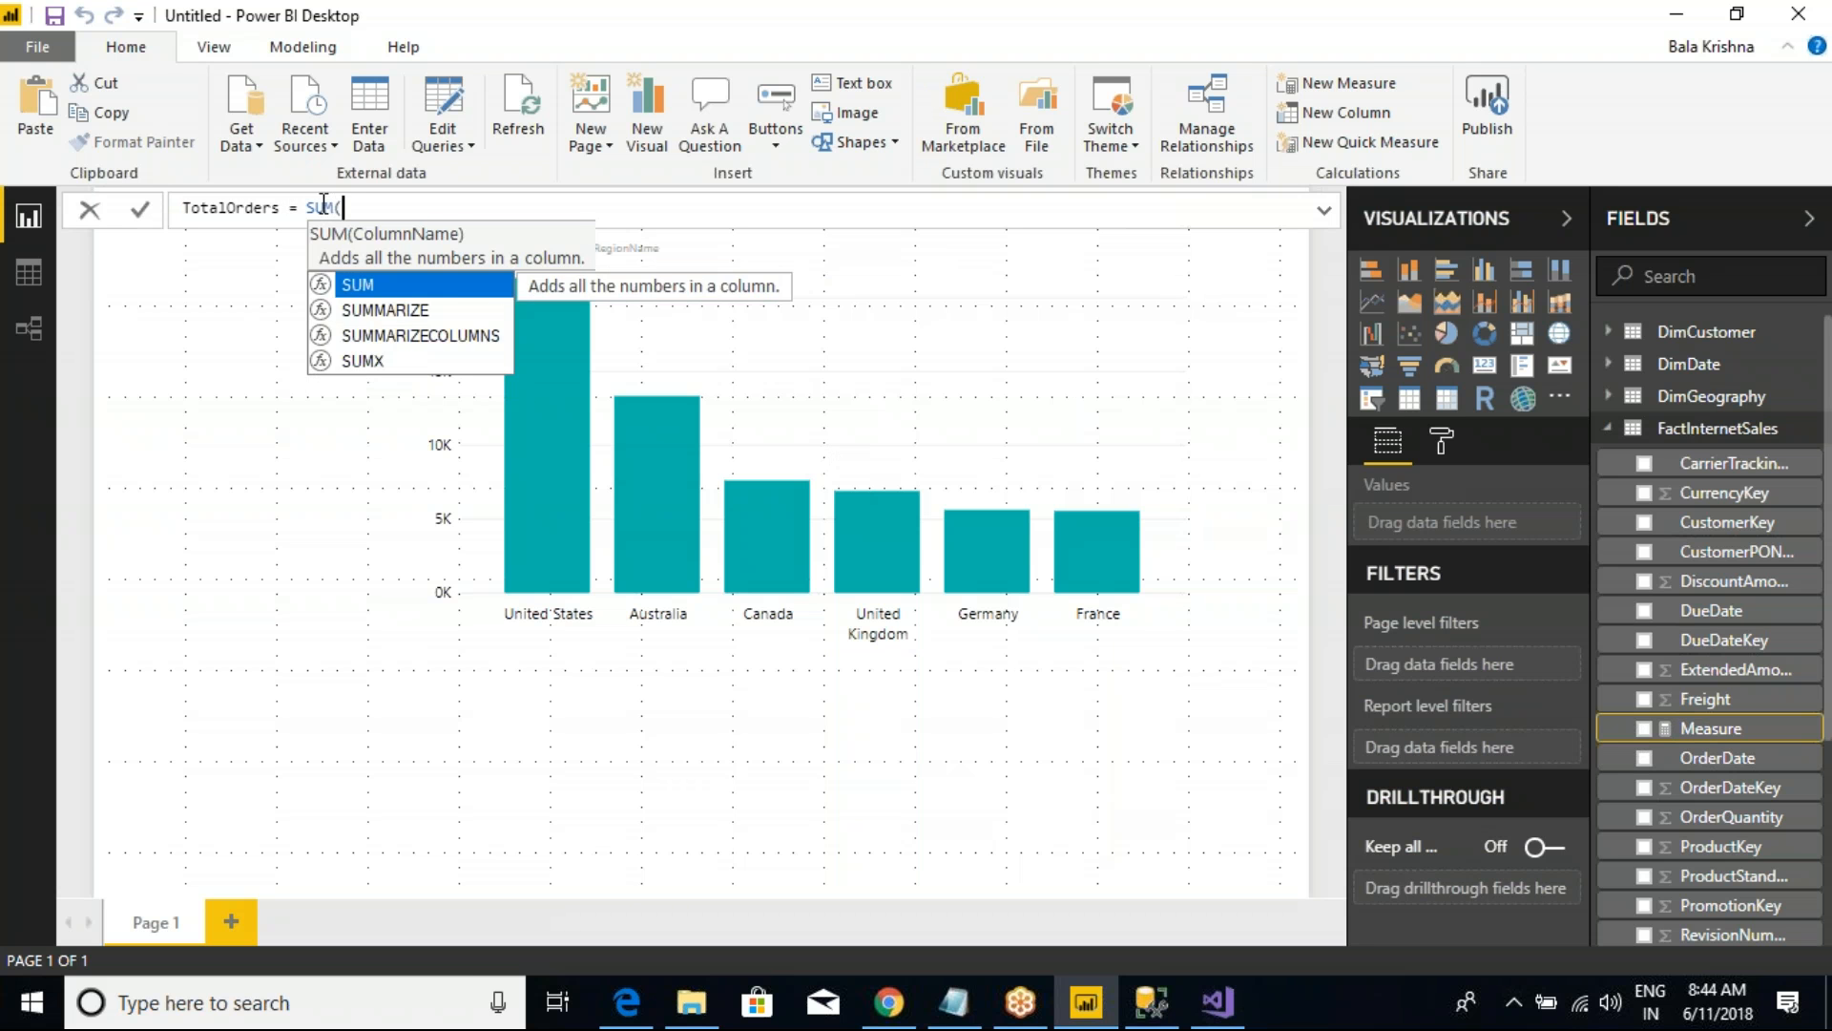
pyautogui.write('order')
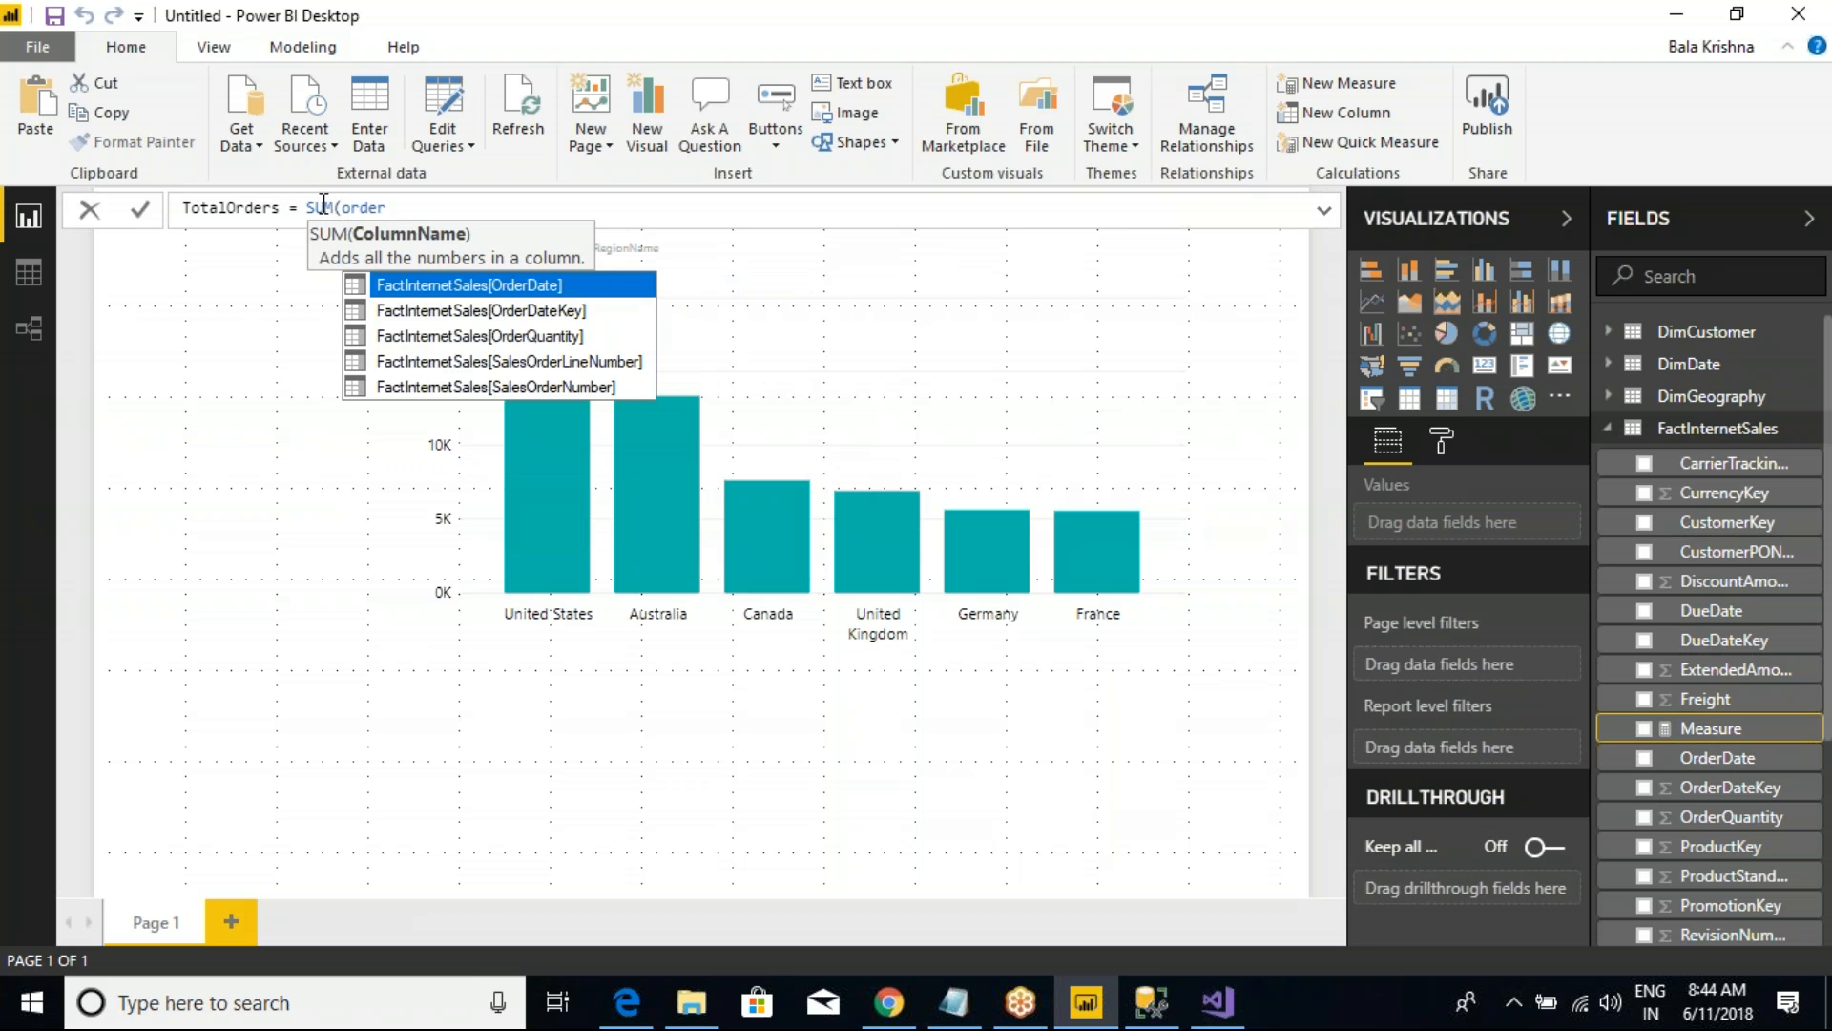
pyautogui.click(549, 336)
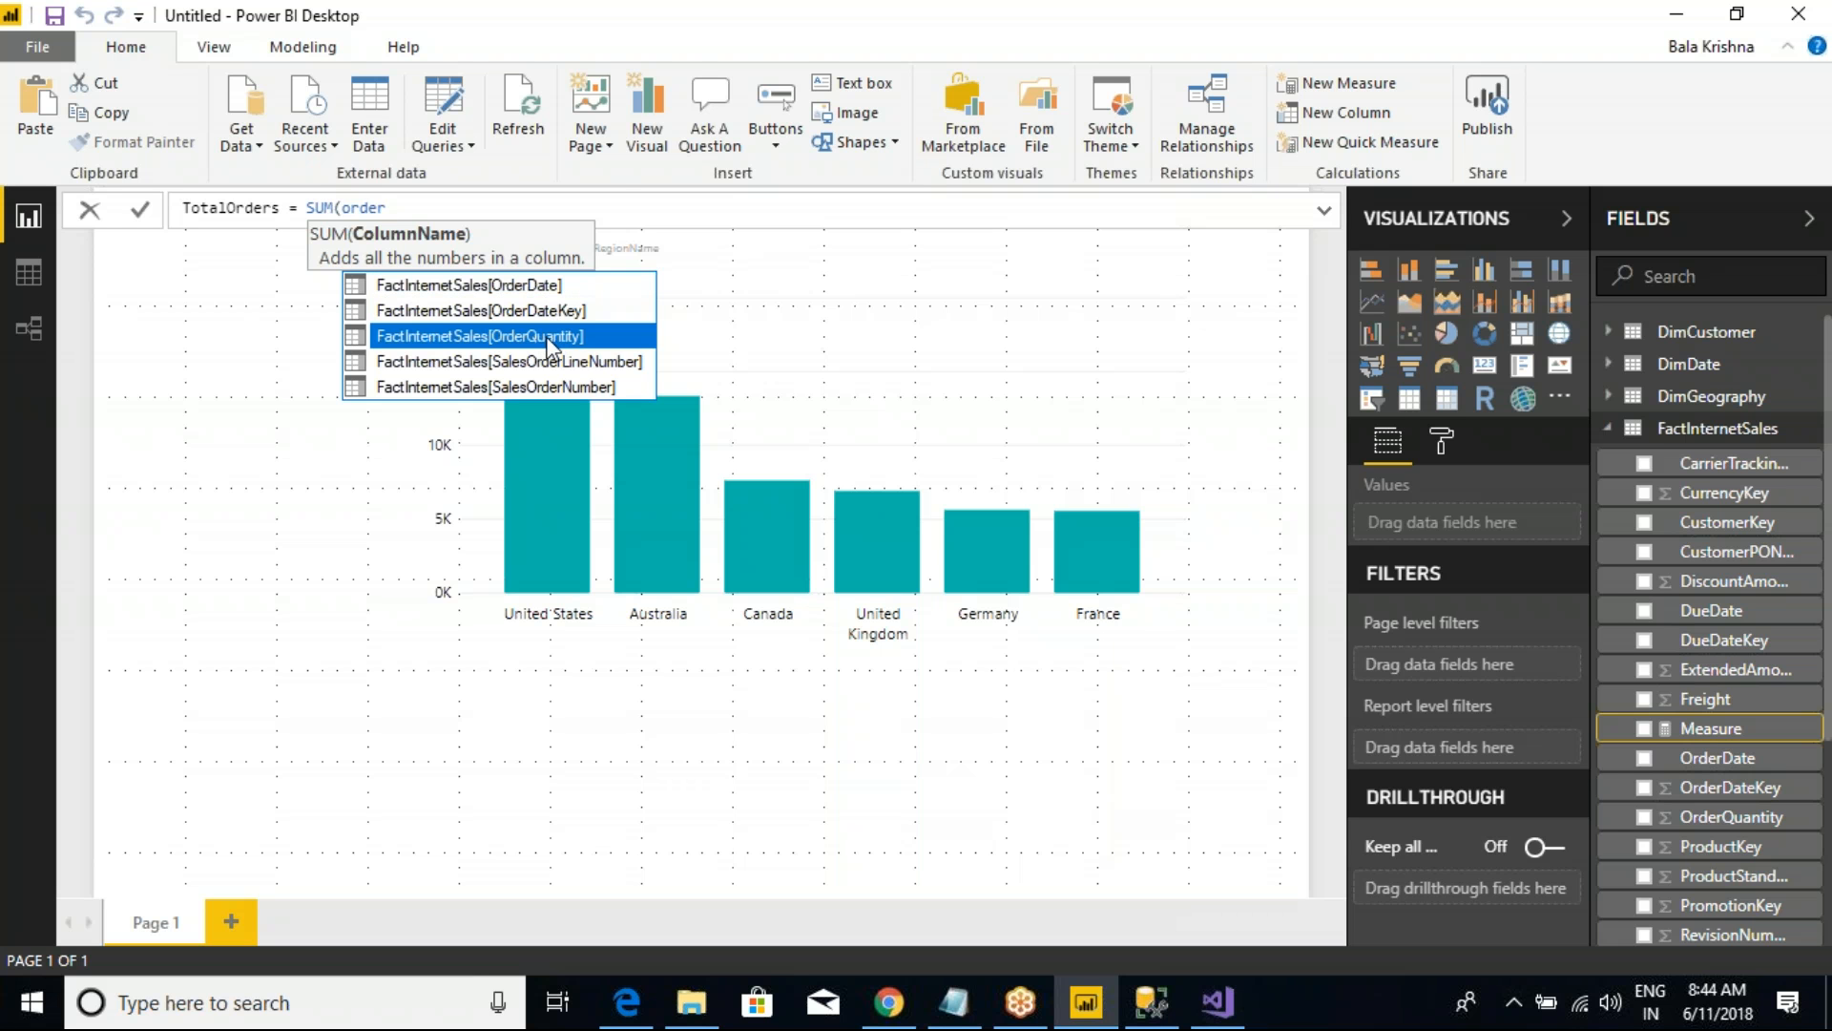
pyautogui.doubleClick(548, 336)
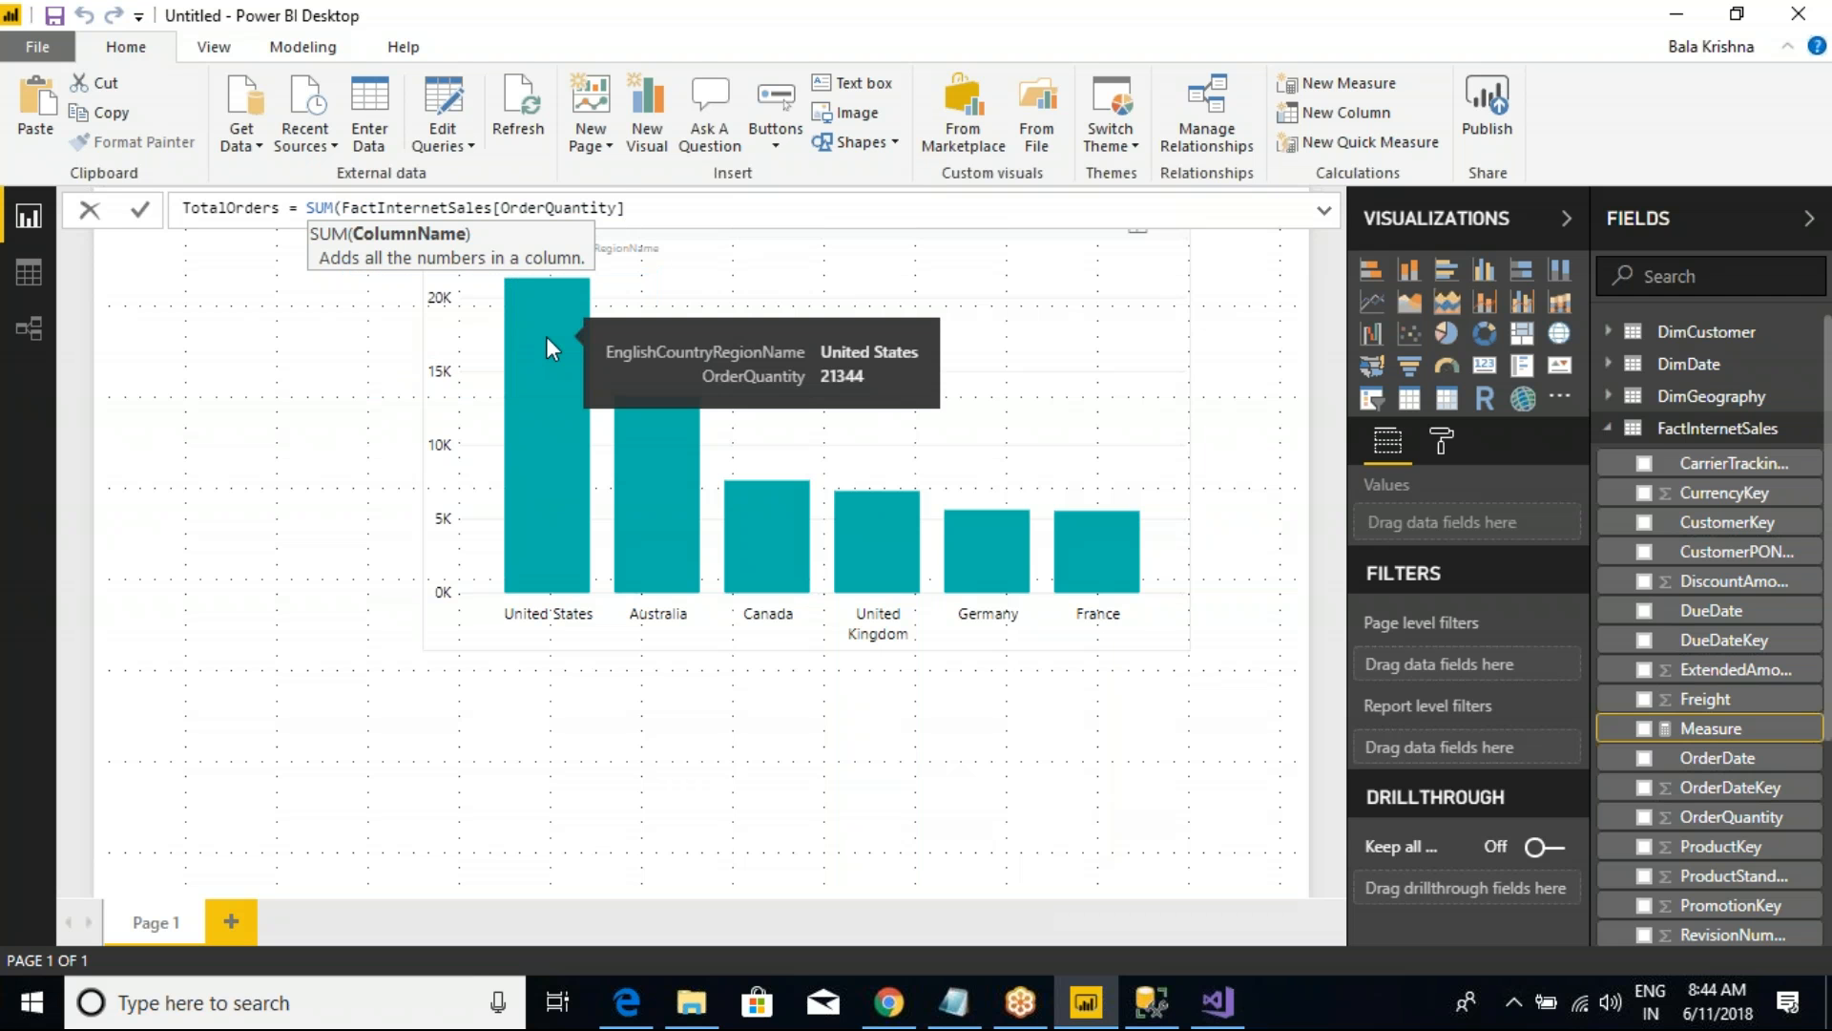
pyautogui.write(')')
pyautogui.press('Return')
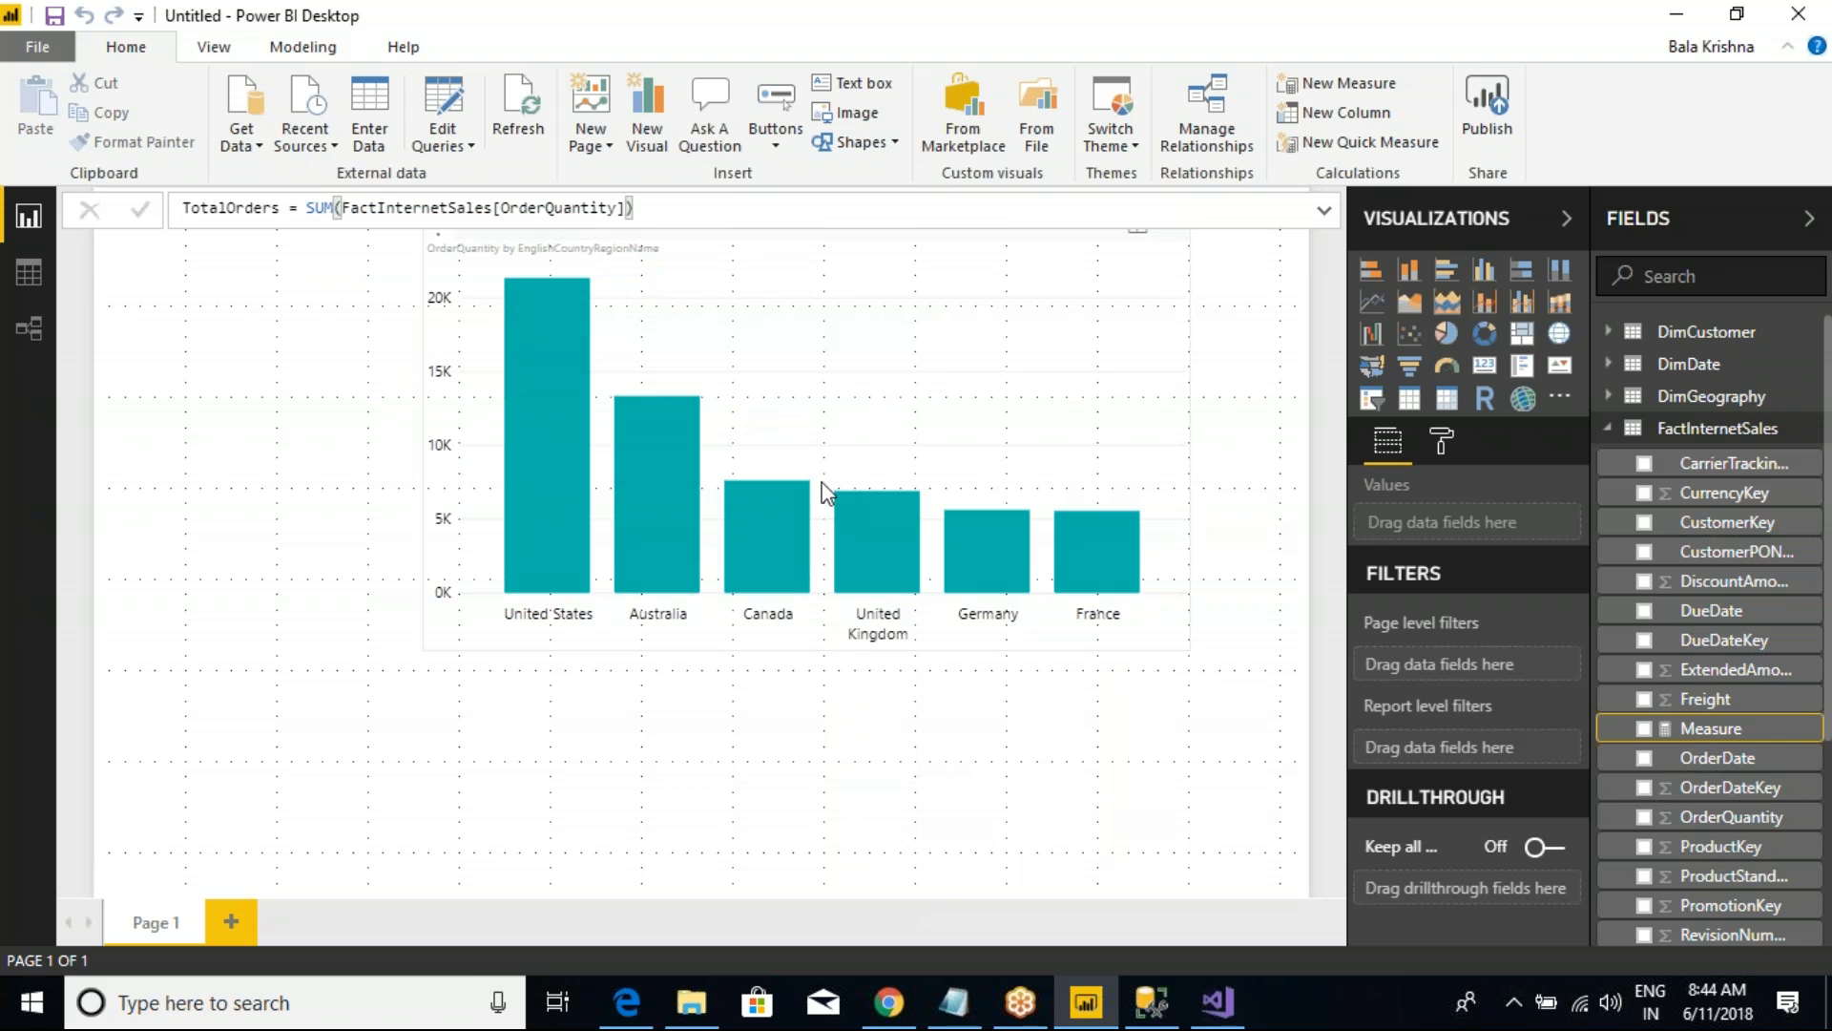
# Step: Create a second FactInternetSales measure, TotalSalesAmt = SUM(FactInternetSales[SalesAmount])
pyautogui.rightClick(1615, 439)
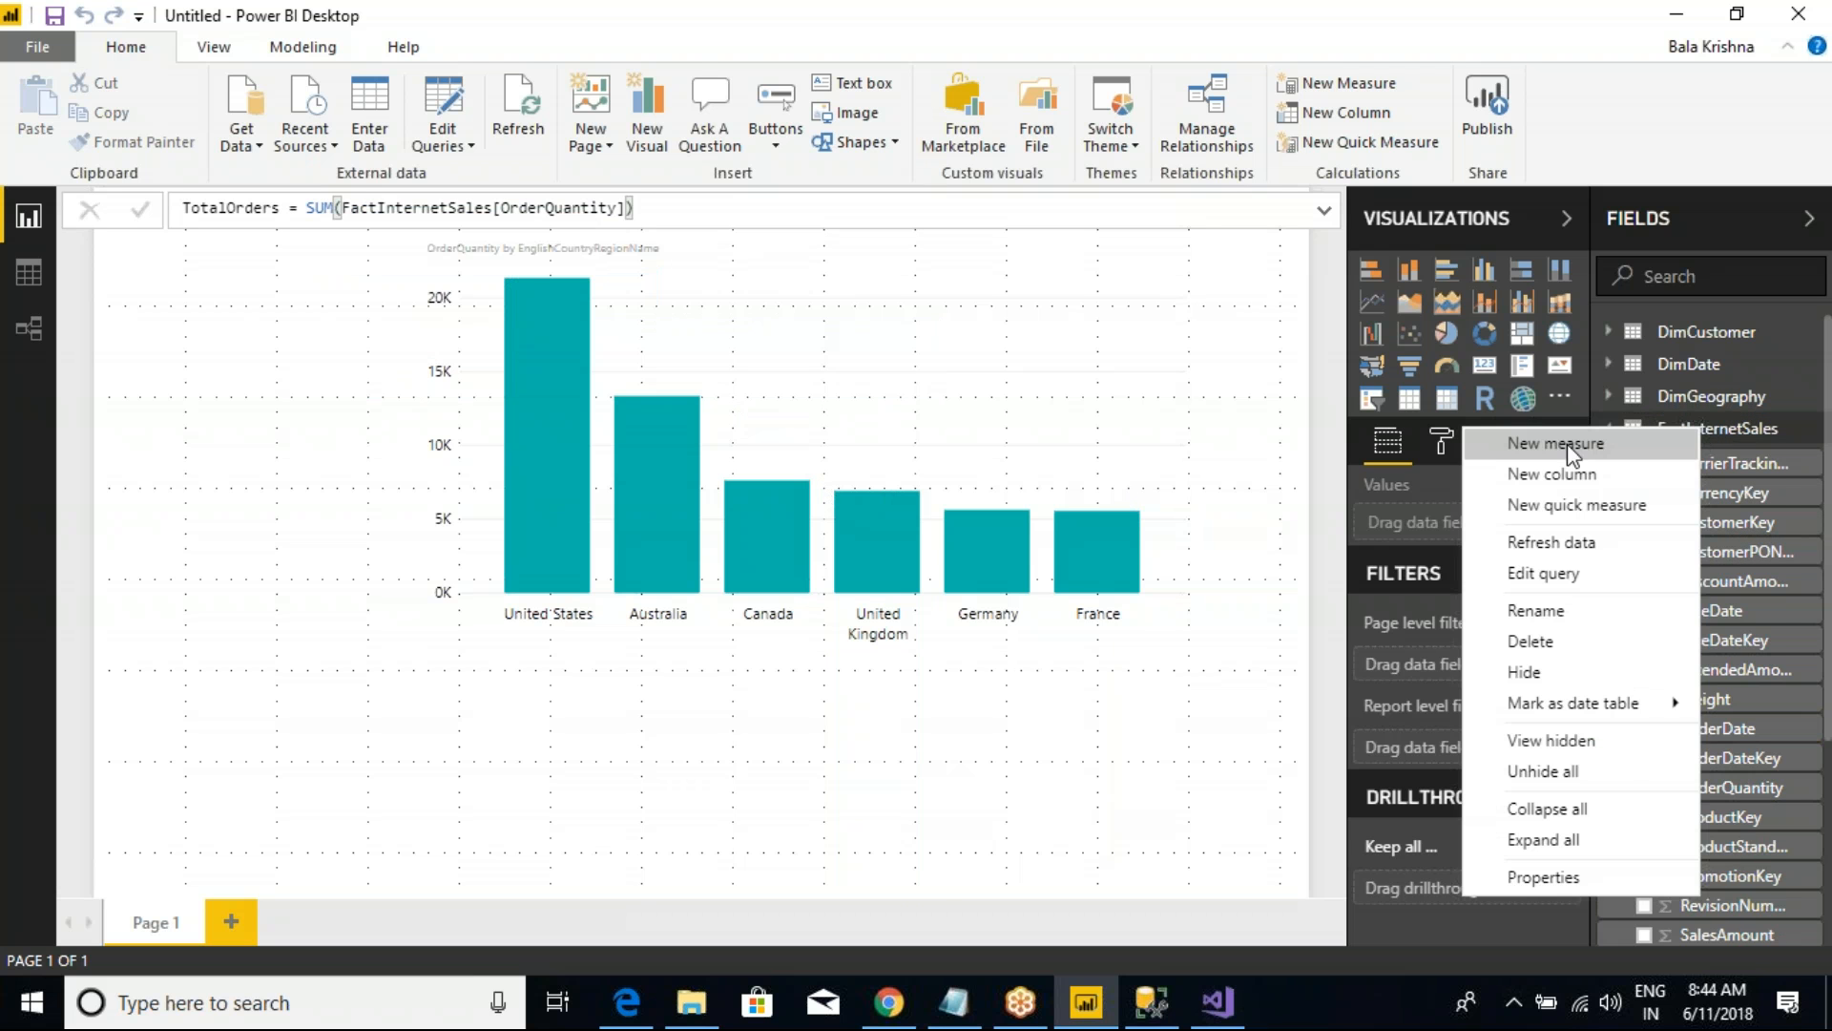
pyautogui.click(1527, 443)
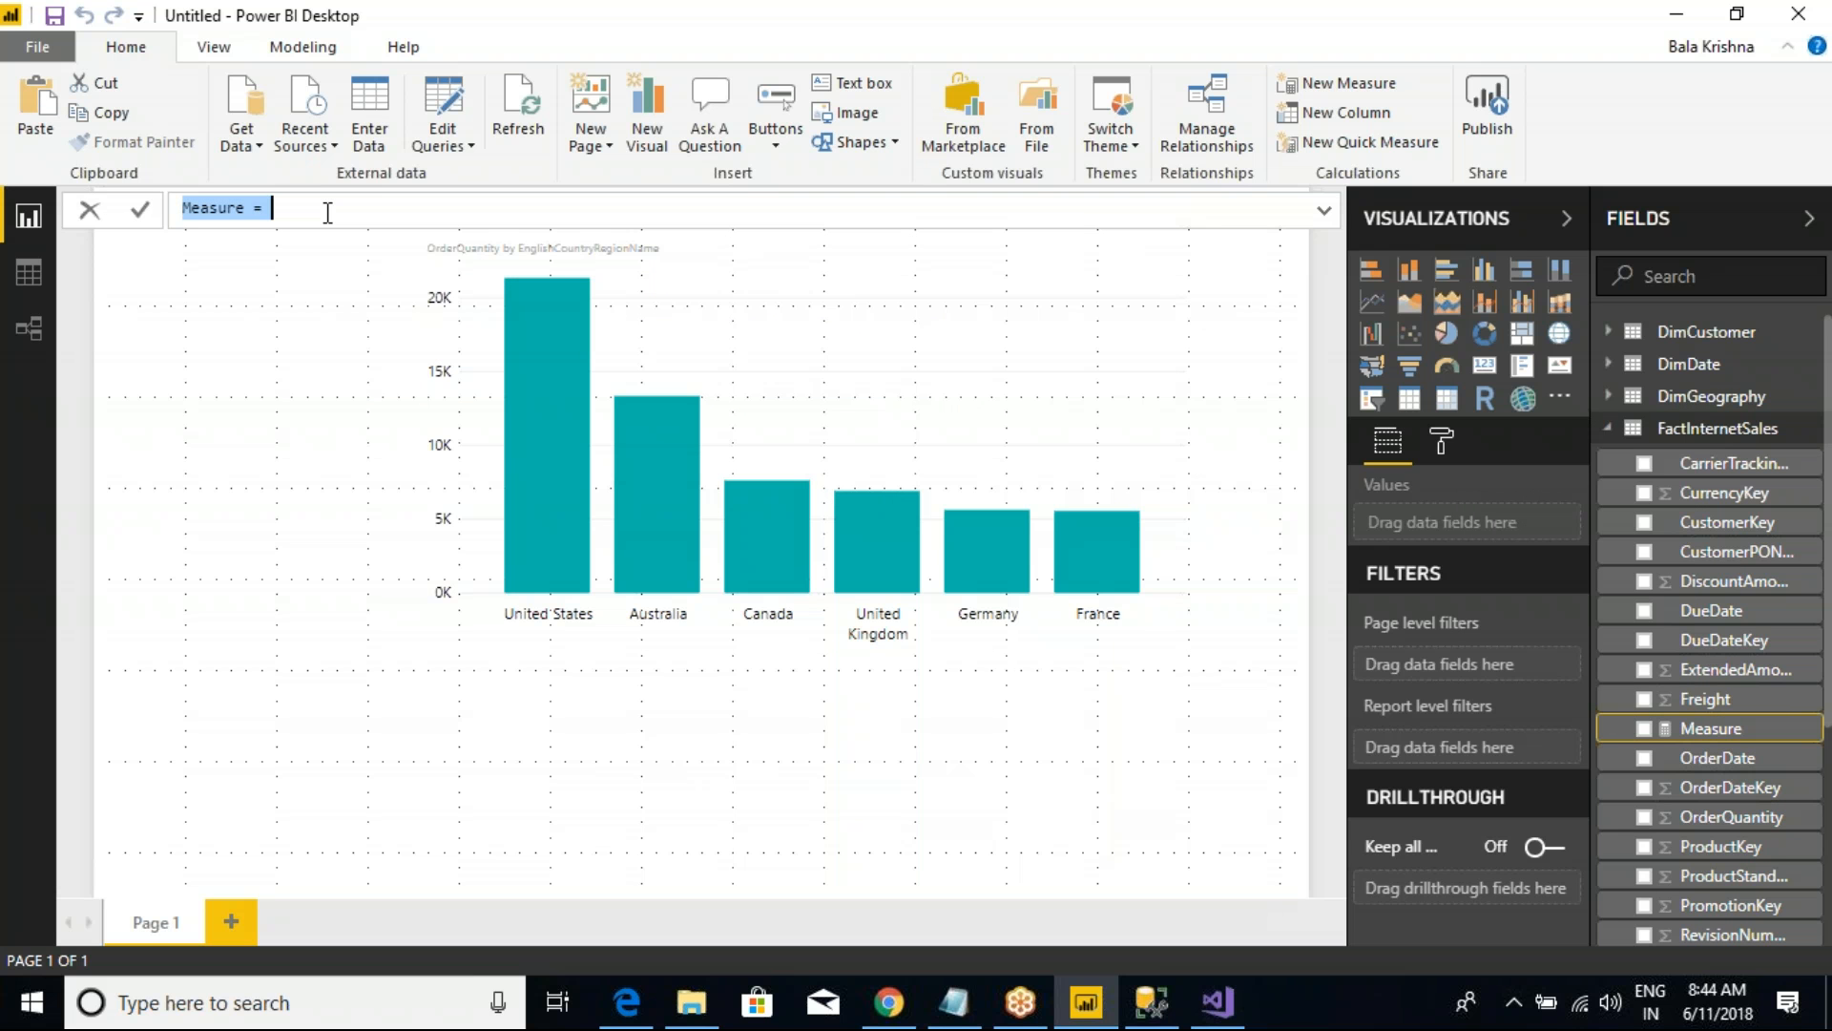
pyautogui.write('TotalSalesAmt')
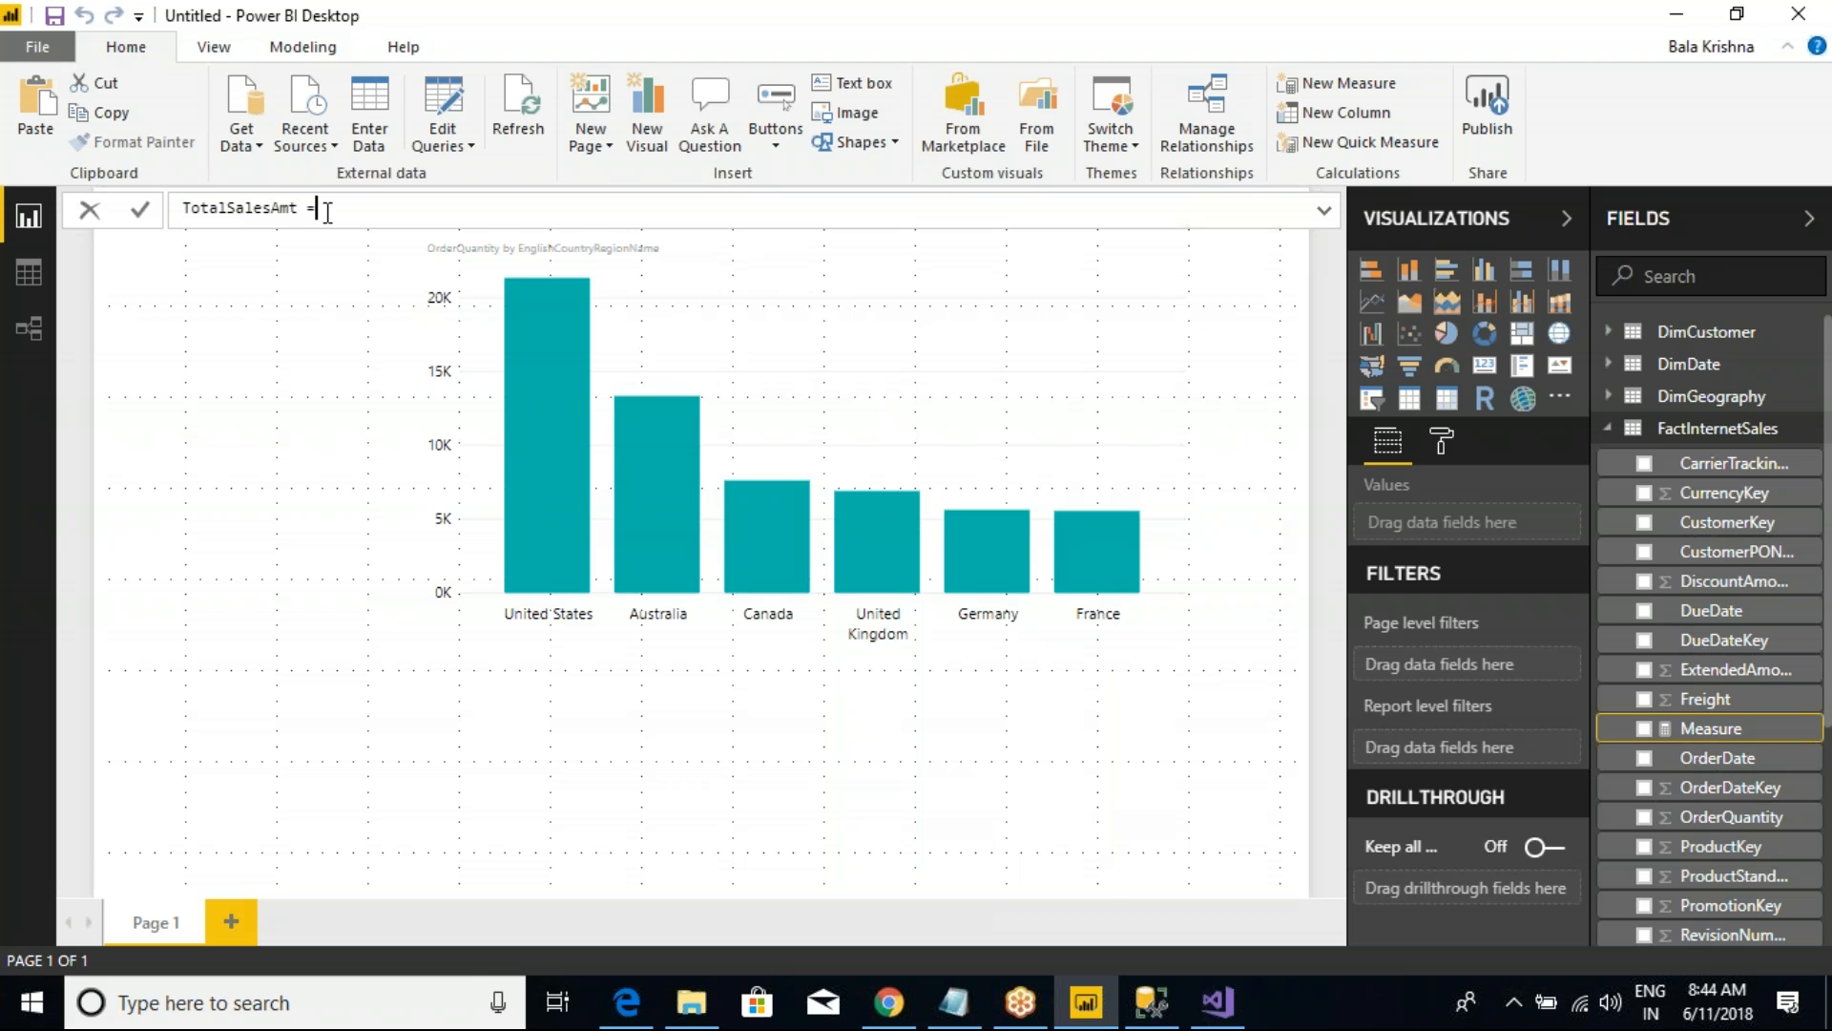
pyautogui.write('um(')
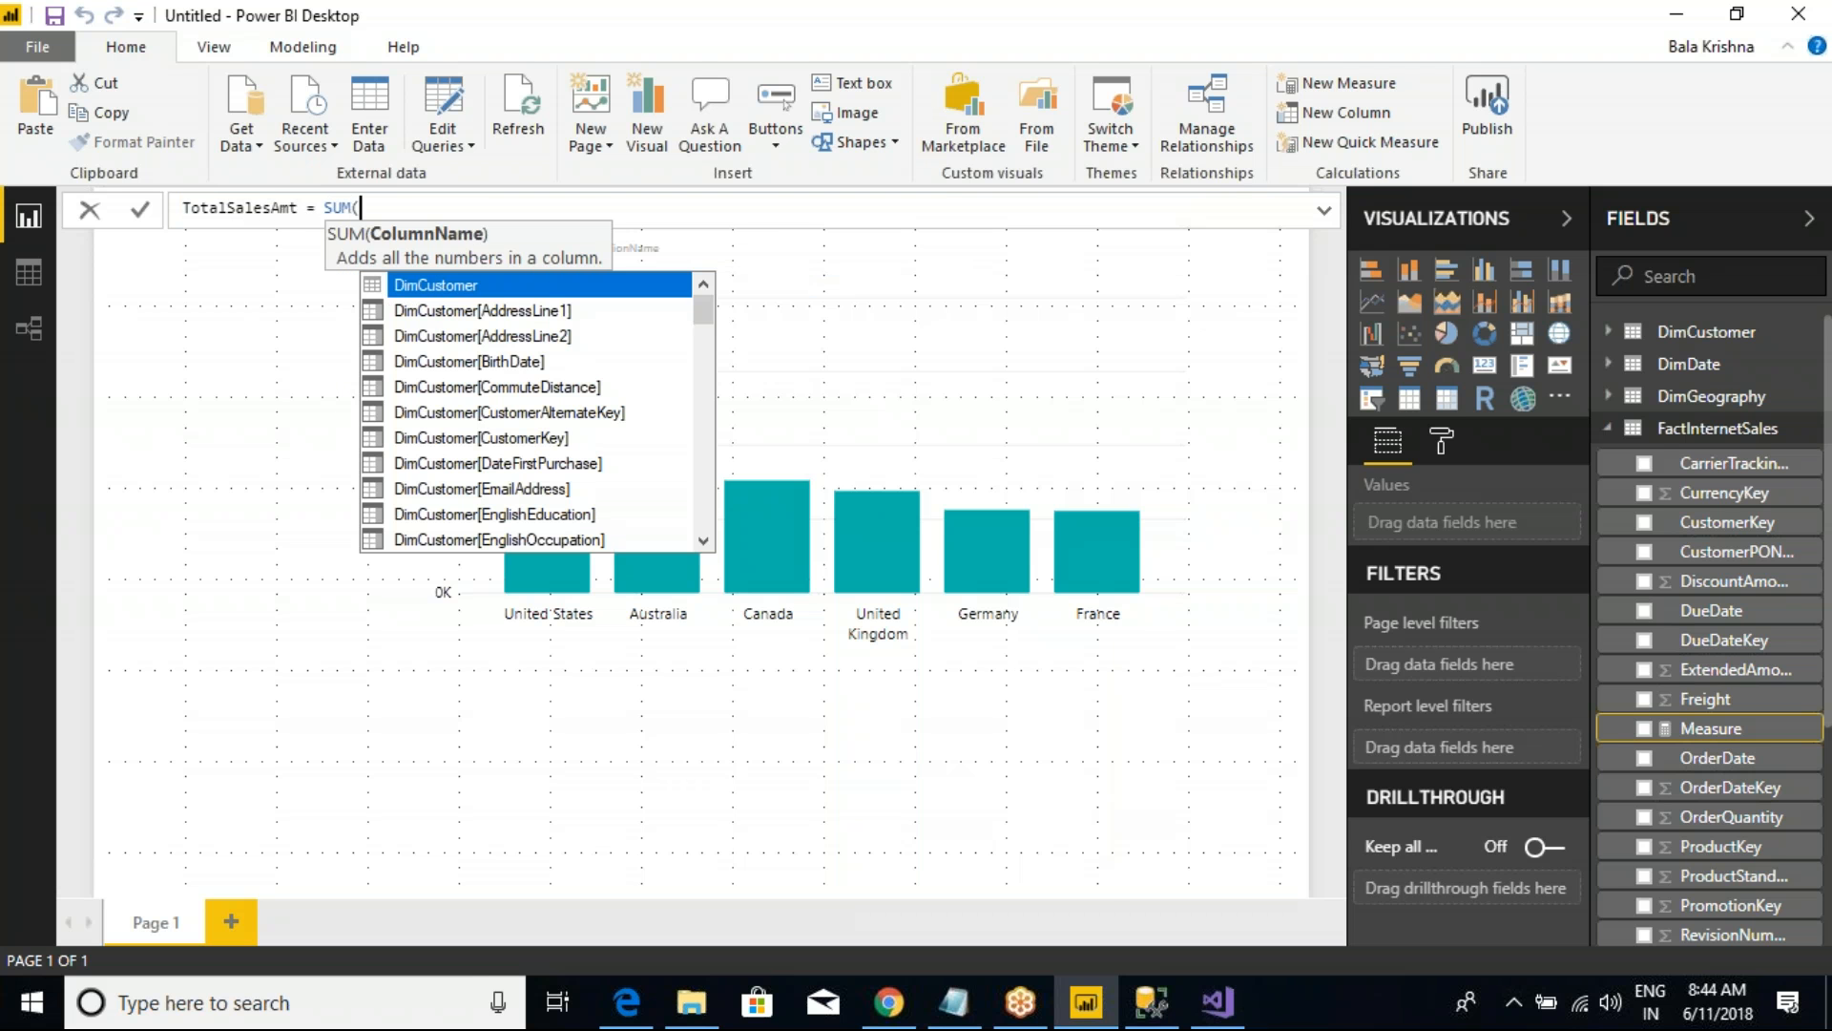
pyautogui.write('SALES')
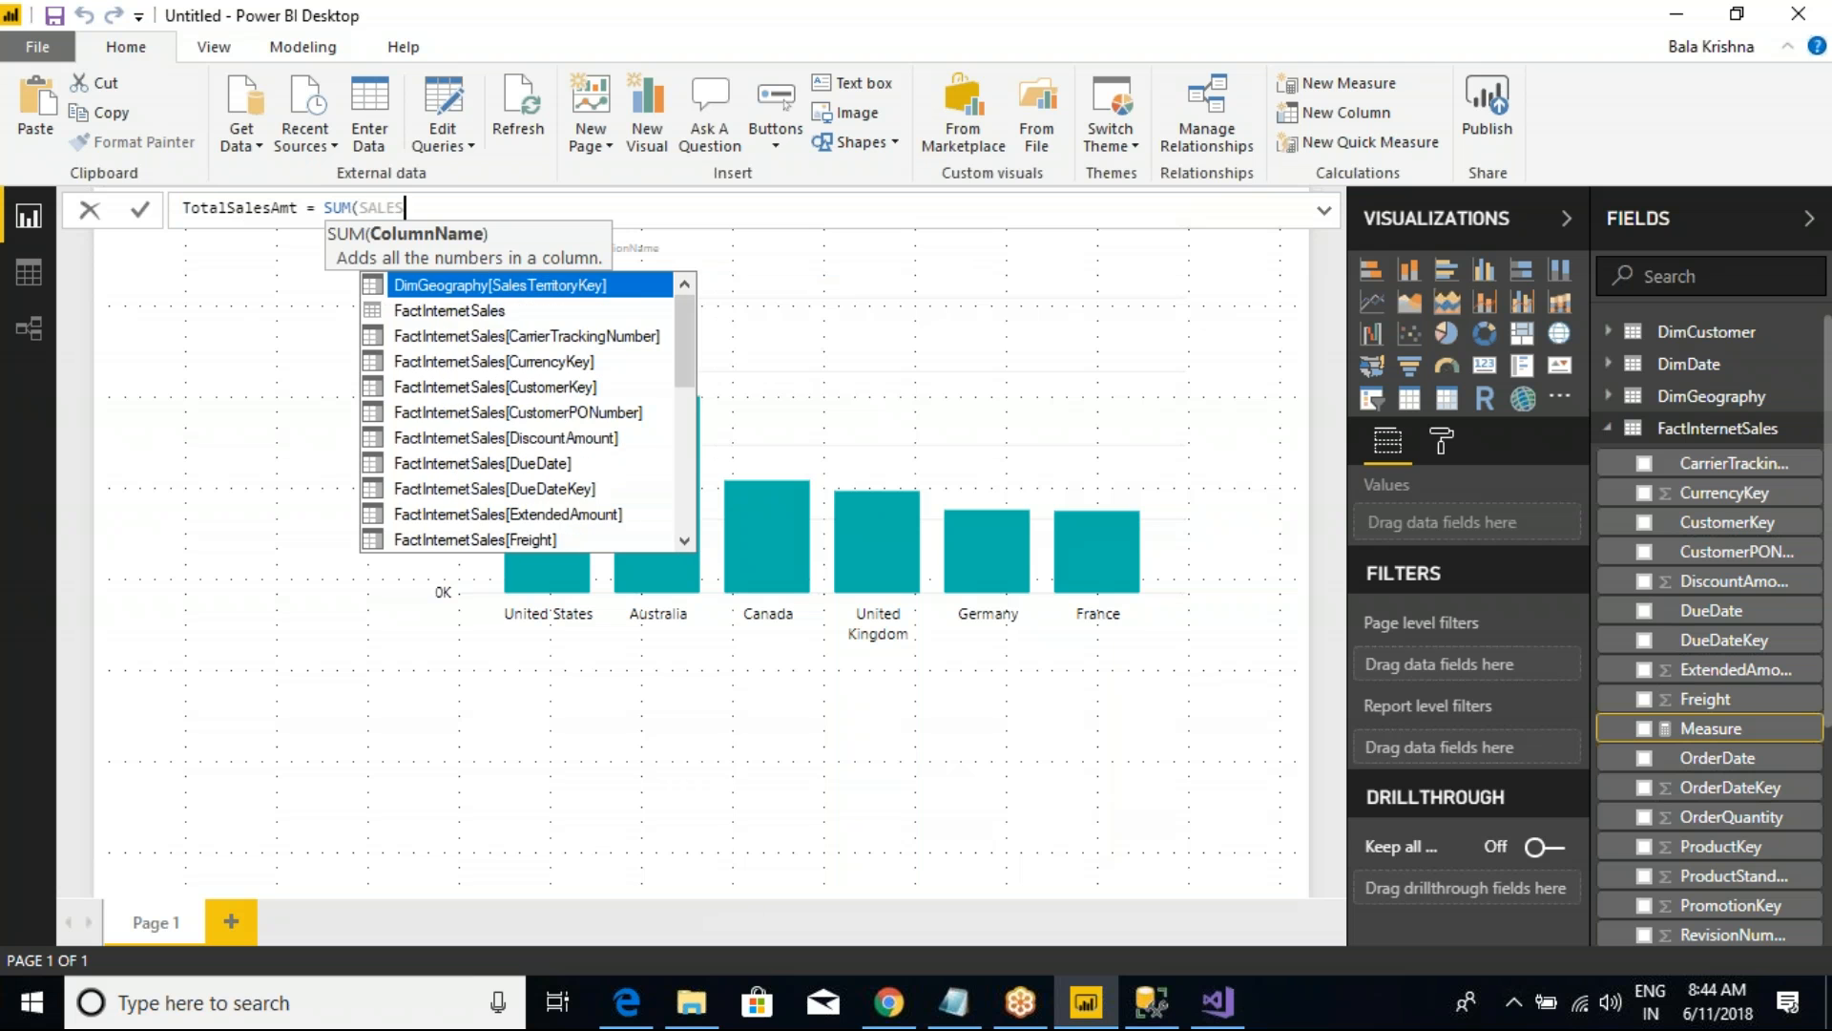
pyautogui.write('AM')
pyautogui.press('Tab')
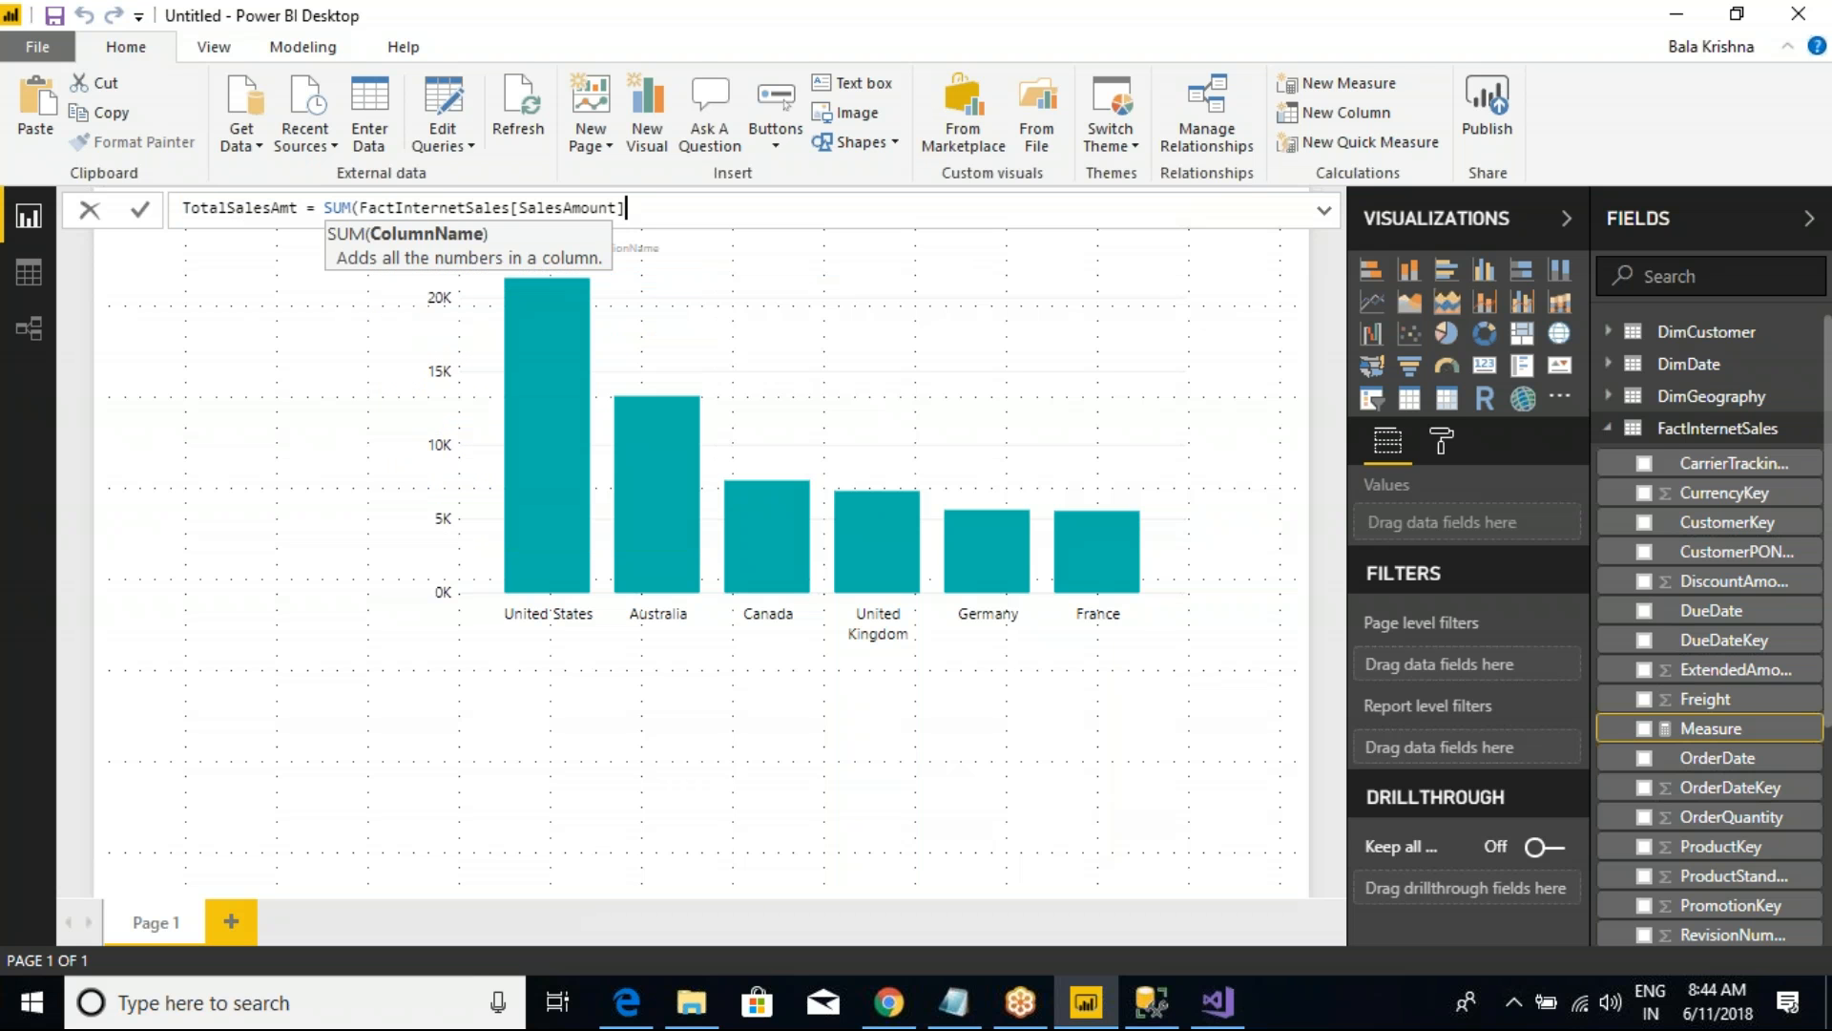
pyautogui.write(')')
pyautogui.press('Return')
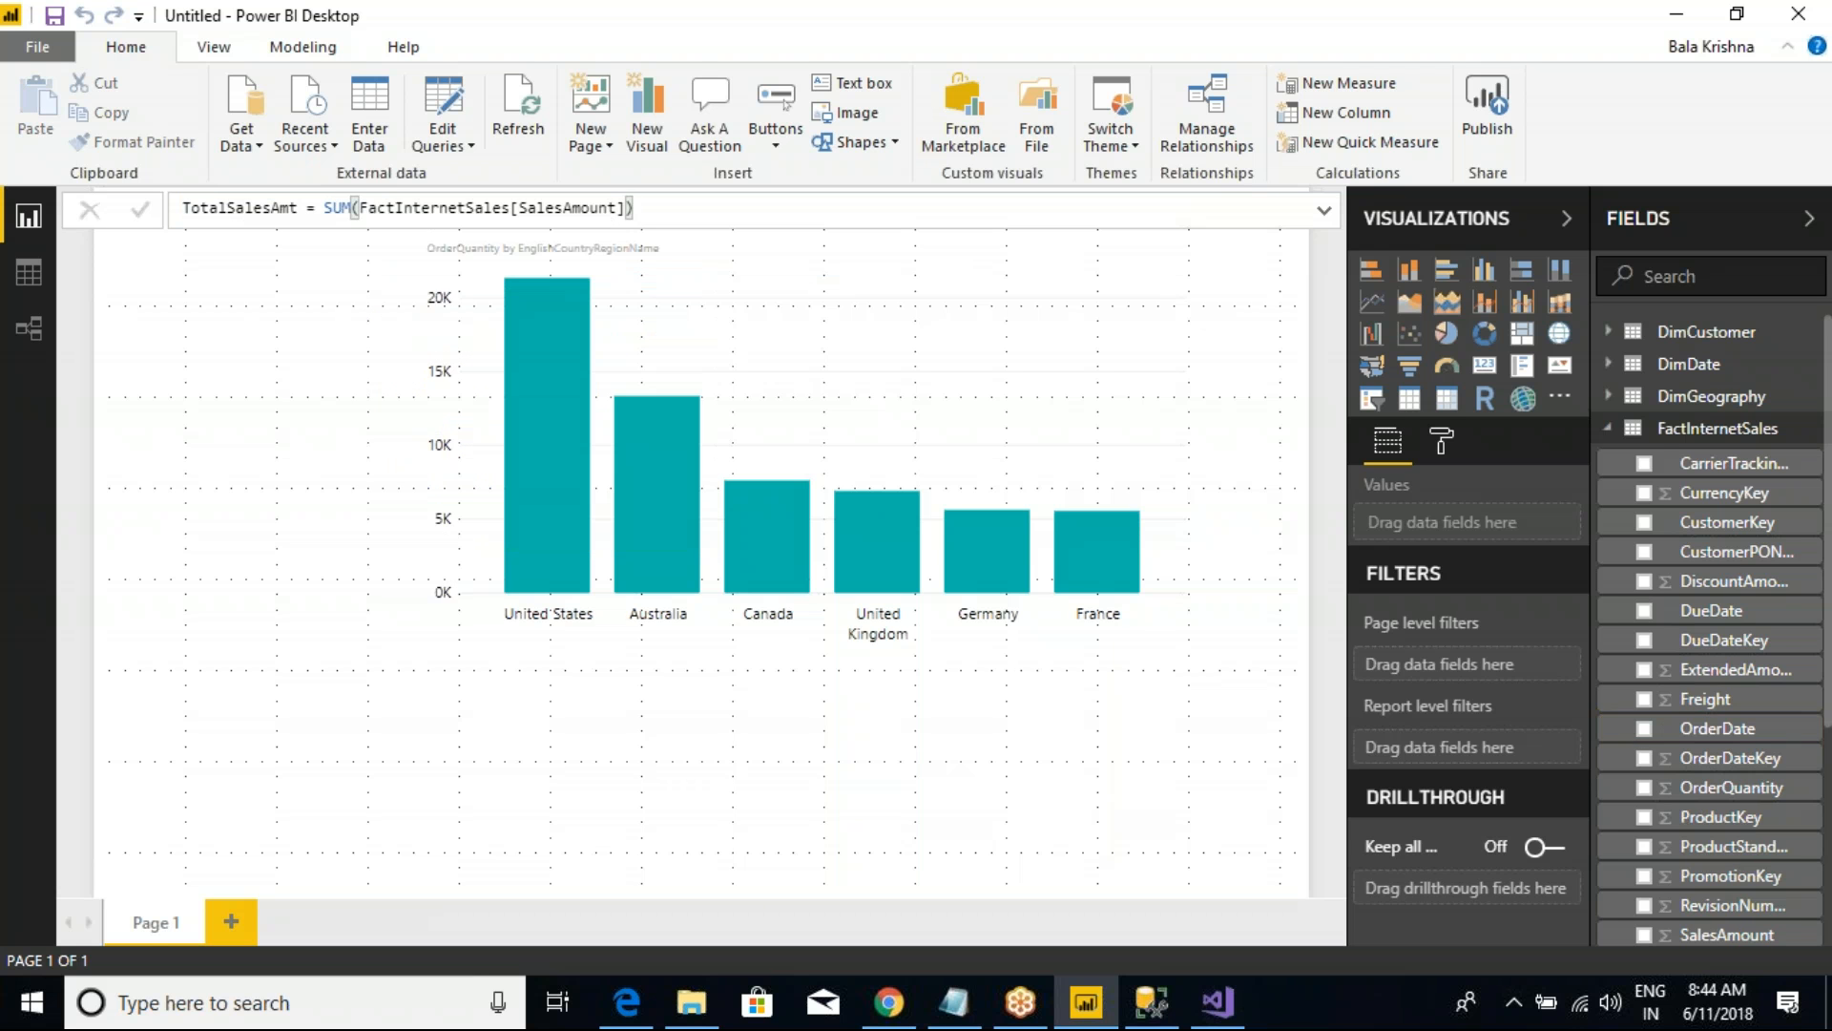
# Step: Add a narrow card visual in the report page's upper-left corner and shrink the column chart from its left edge to make room
pyautogui.click(761, 432)
pyautogui.click(277, 389)
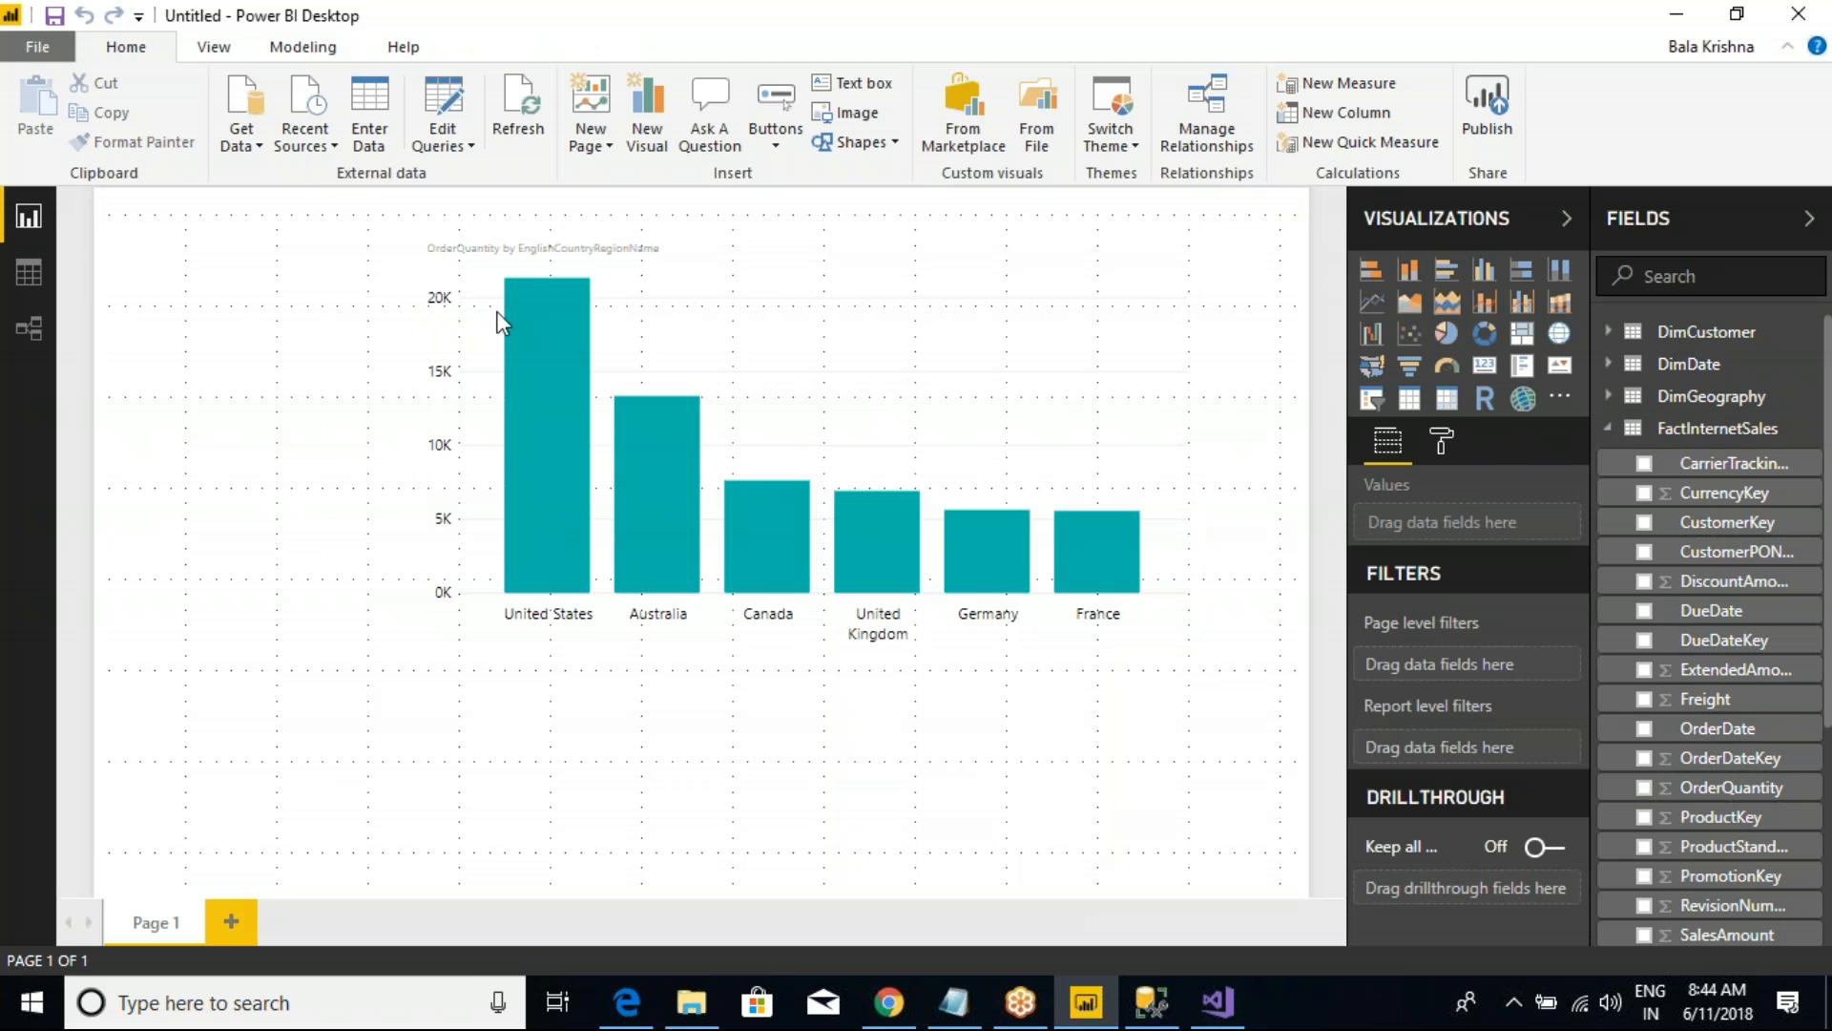
pyautogui.click(1484, 365)
pyautogui.moveTo(303, 739); pyautogui.dragTo(201, 330)
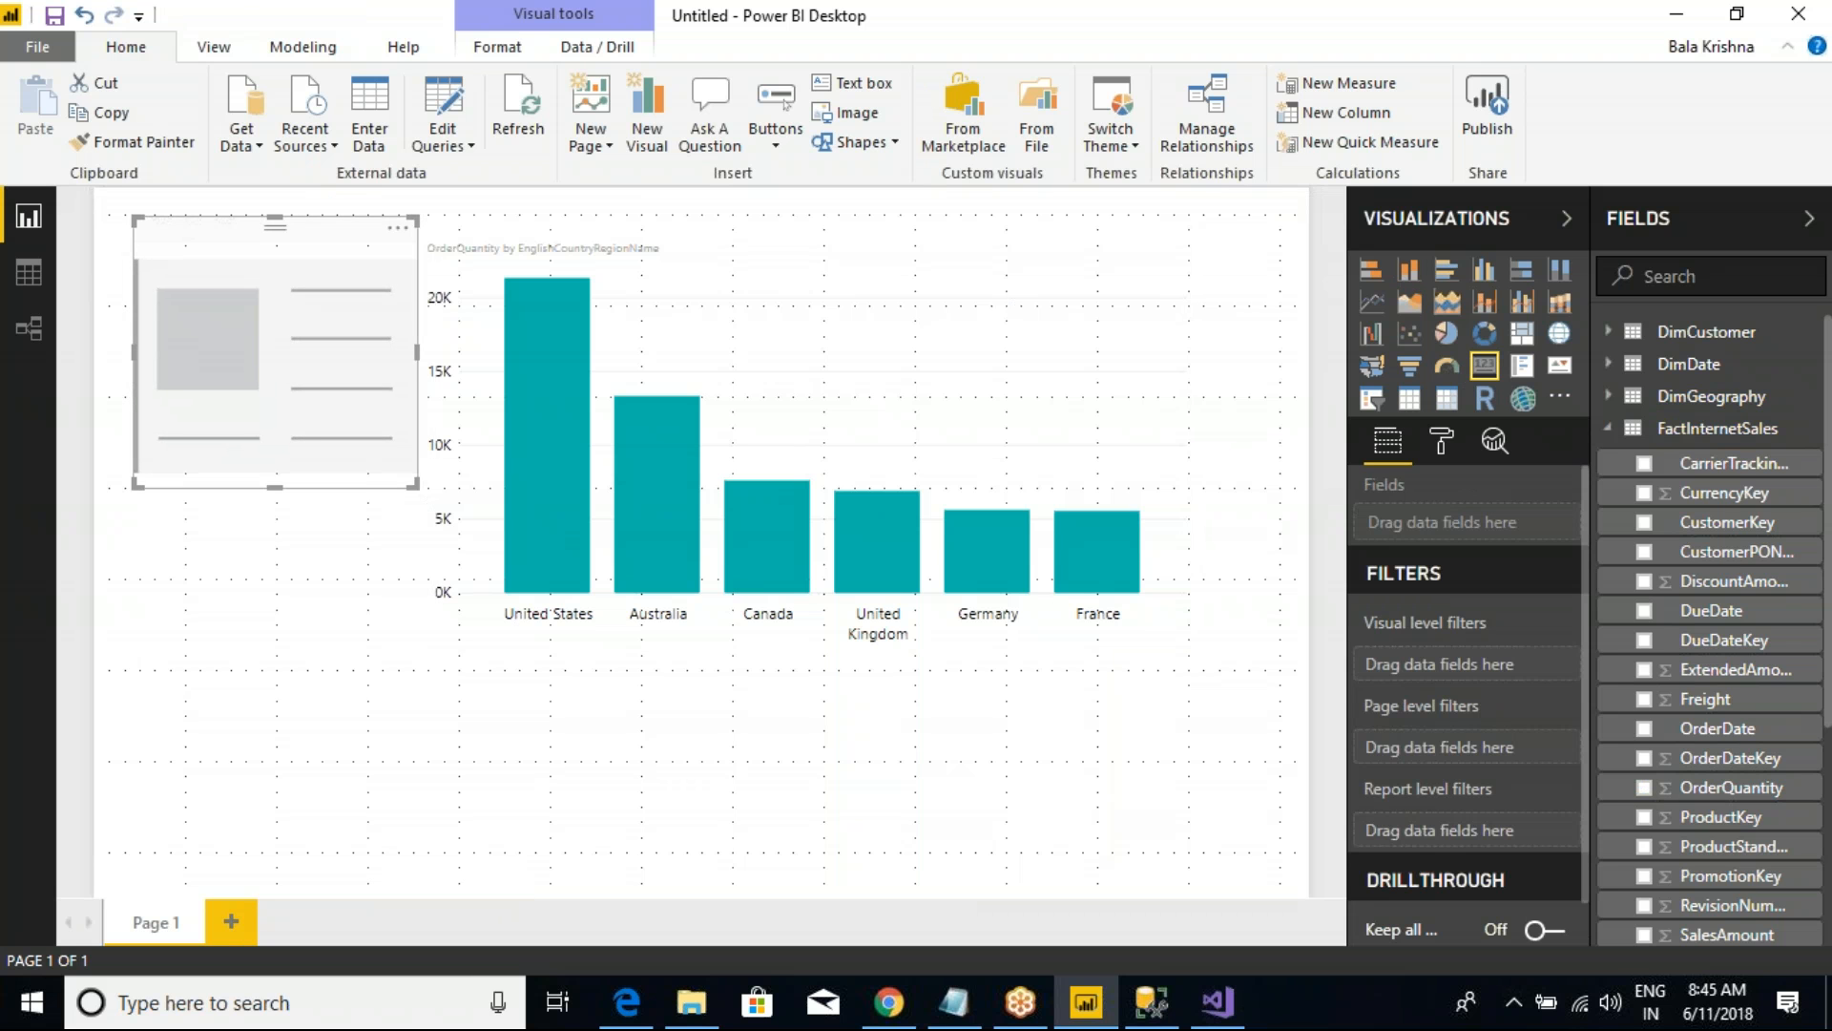
pyautogui.moveTo(412, 485); pyautogui.dragTo(344, 486)
pyautogui.click(547, 443)
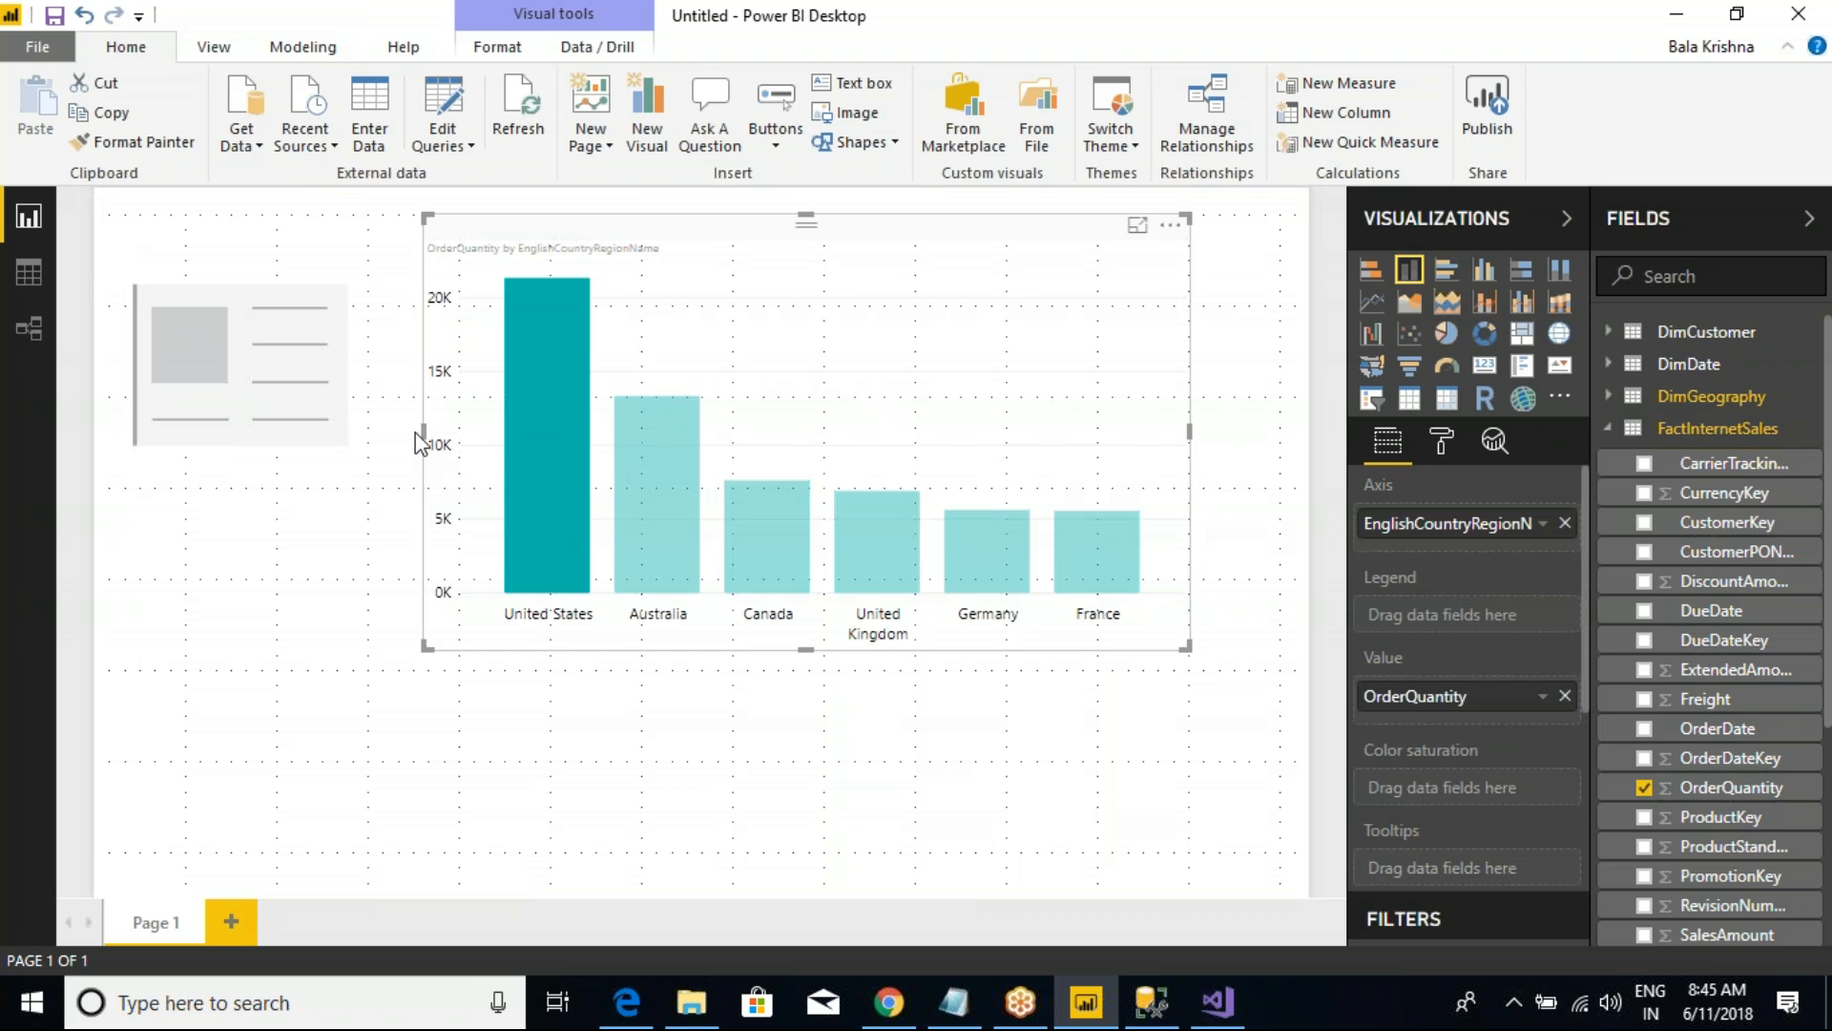
pyautogui.moveTo(424, 432); pyautogui.dragTo(547, 410)
# Step: Show the TotalOrders measure in a widened card and clear the United States highlight on the column chart
pyautogui.click(306, 382)
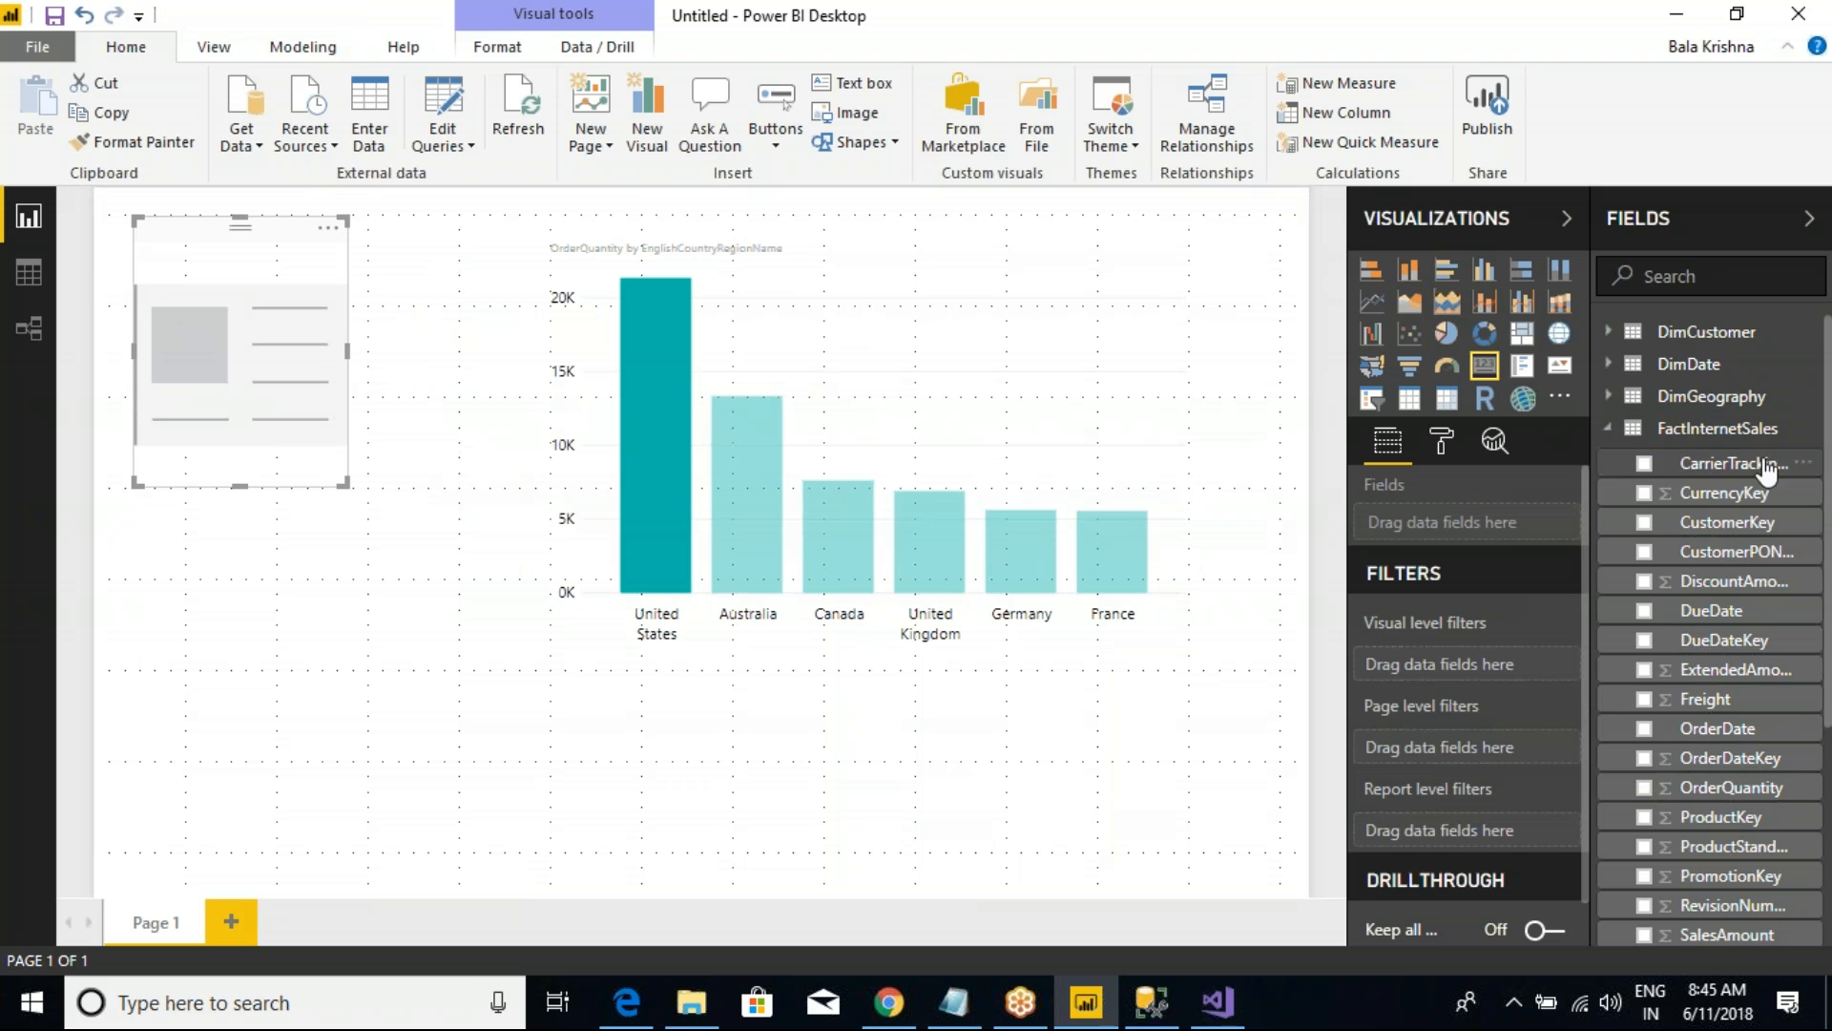
pyautogui.scroll(-4, 1717, 630)
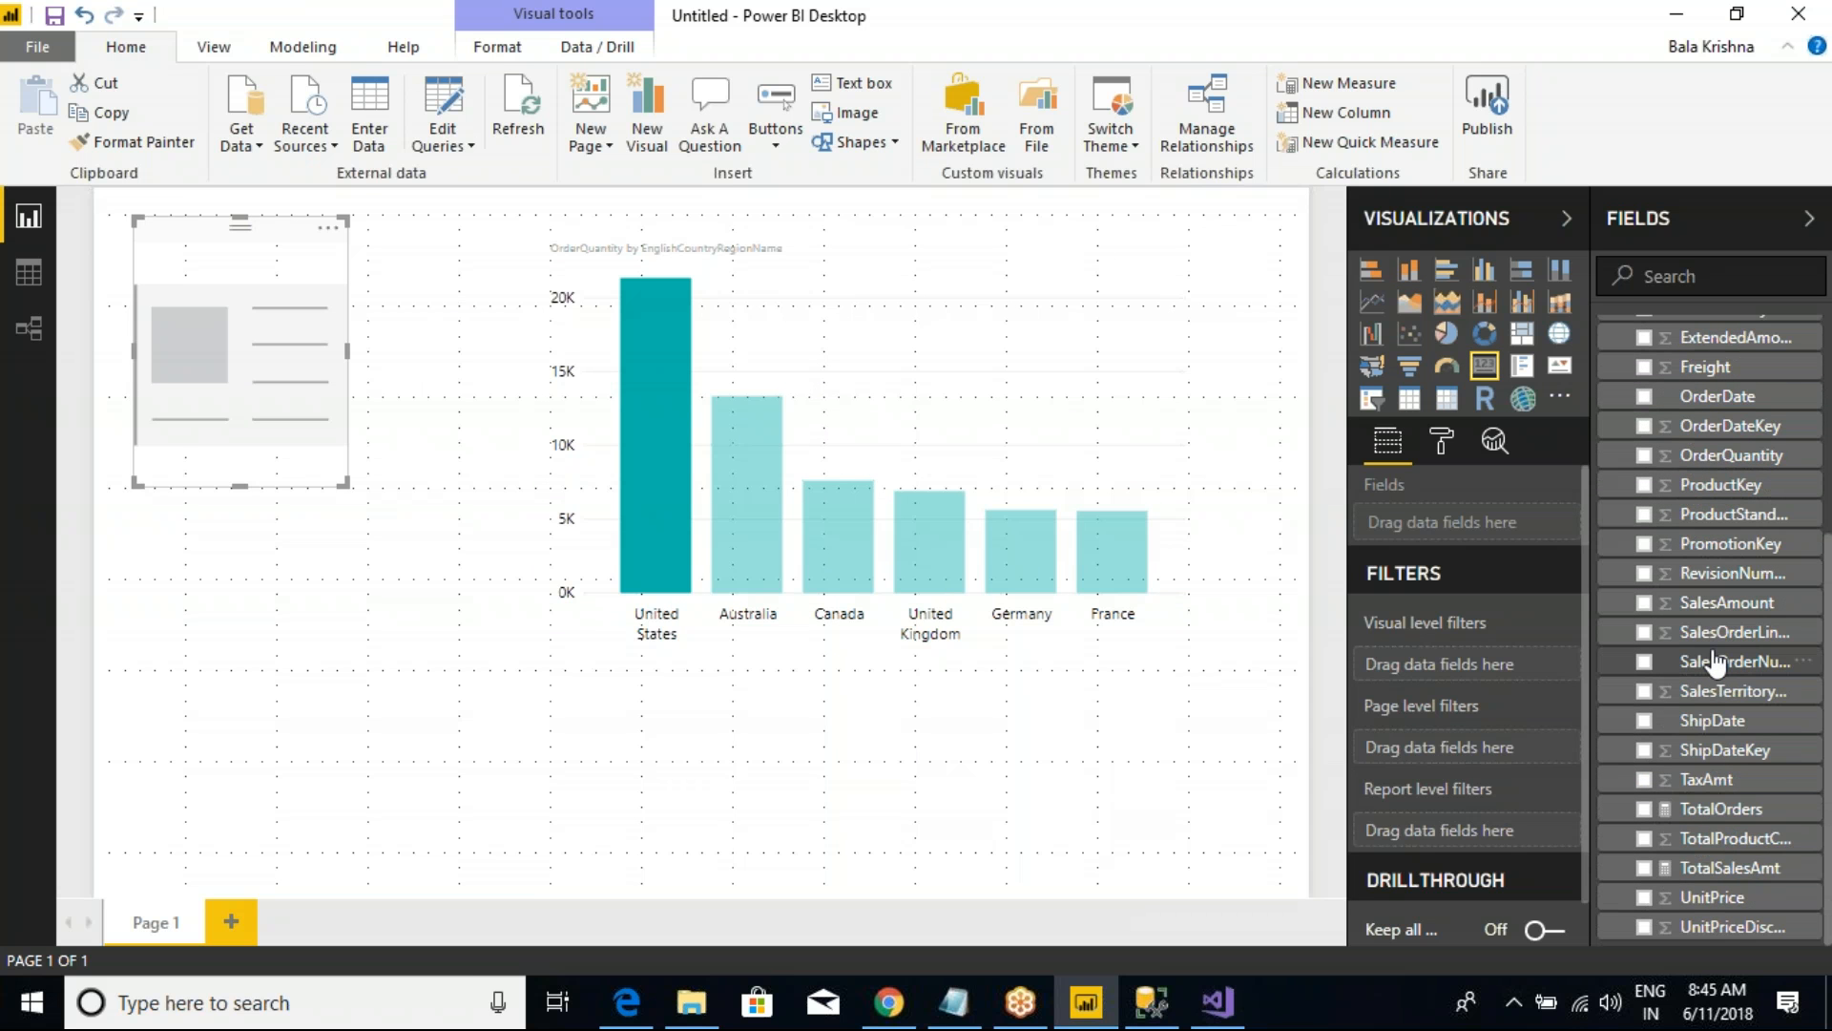
pyautogui.moveTo(1577, 786); pyautogui.dragTo(1811, 912)
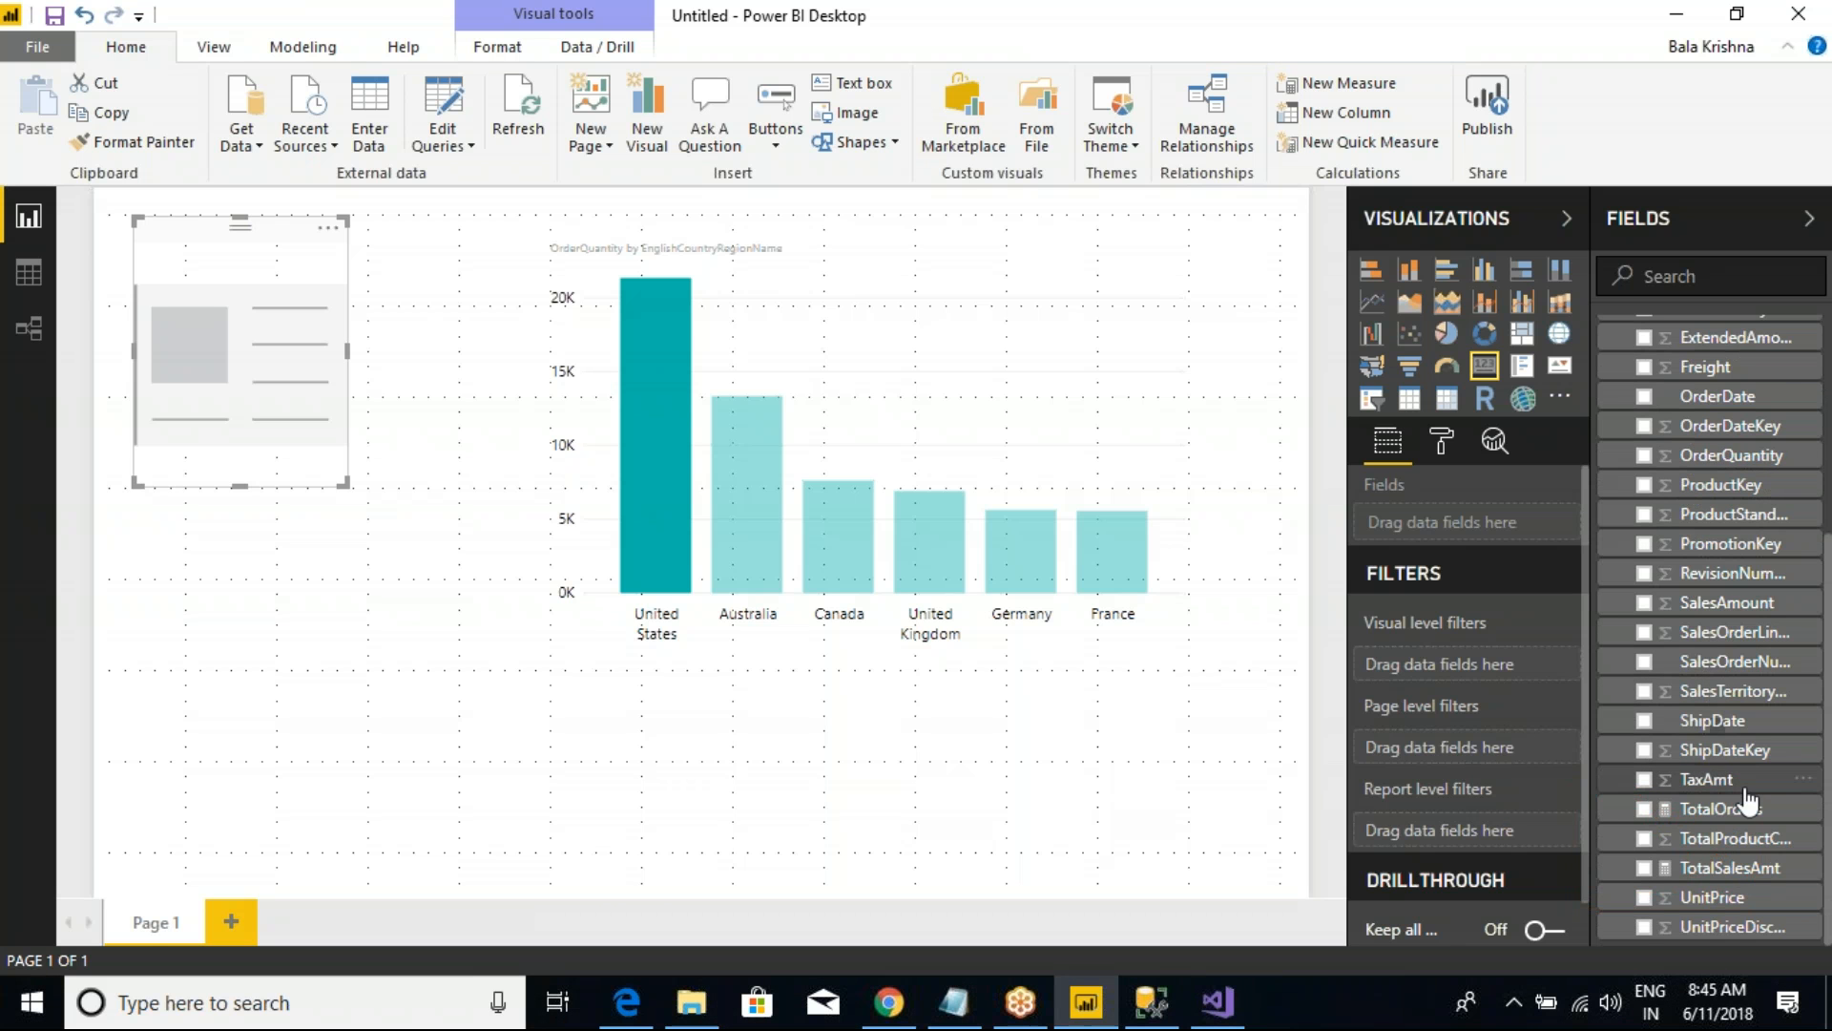
pyautogui.moveTo(1713, 808)
pyautogui.mouseDown()
pyautogui.moveTo(1646, 811)
pyautogui.moveTo(1470, 660)
pyautogui.moveTo(1450, 523)
pyautogui.mouseUp()
pyautogui.moveTo(348, 349); pyautogui.dragTo(427, 335)
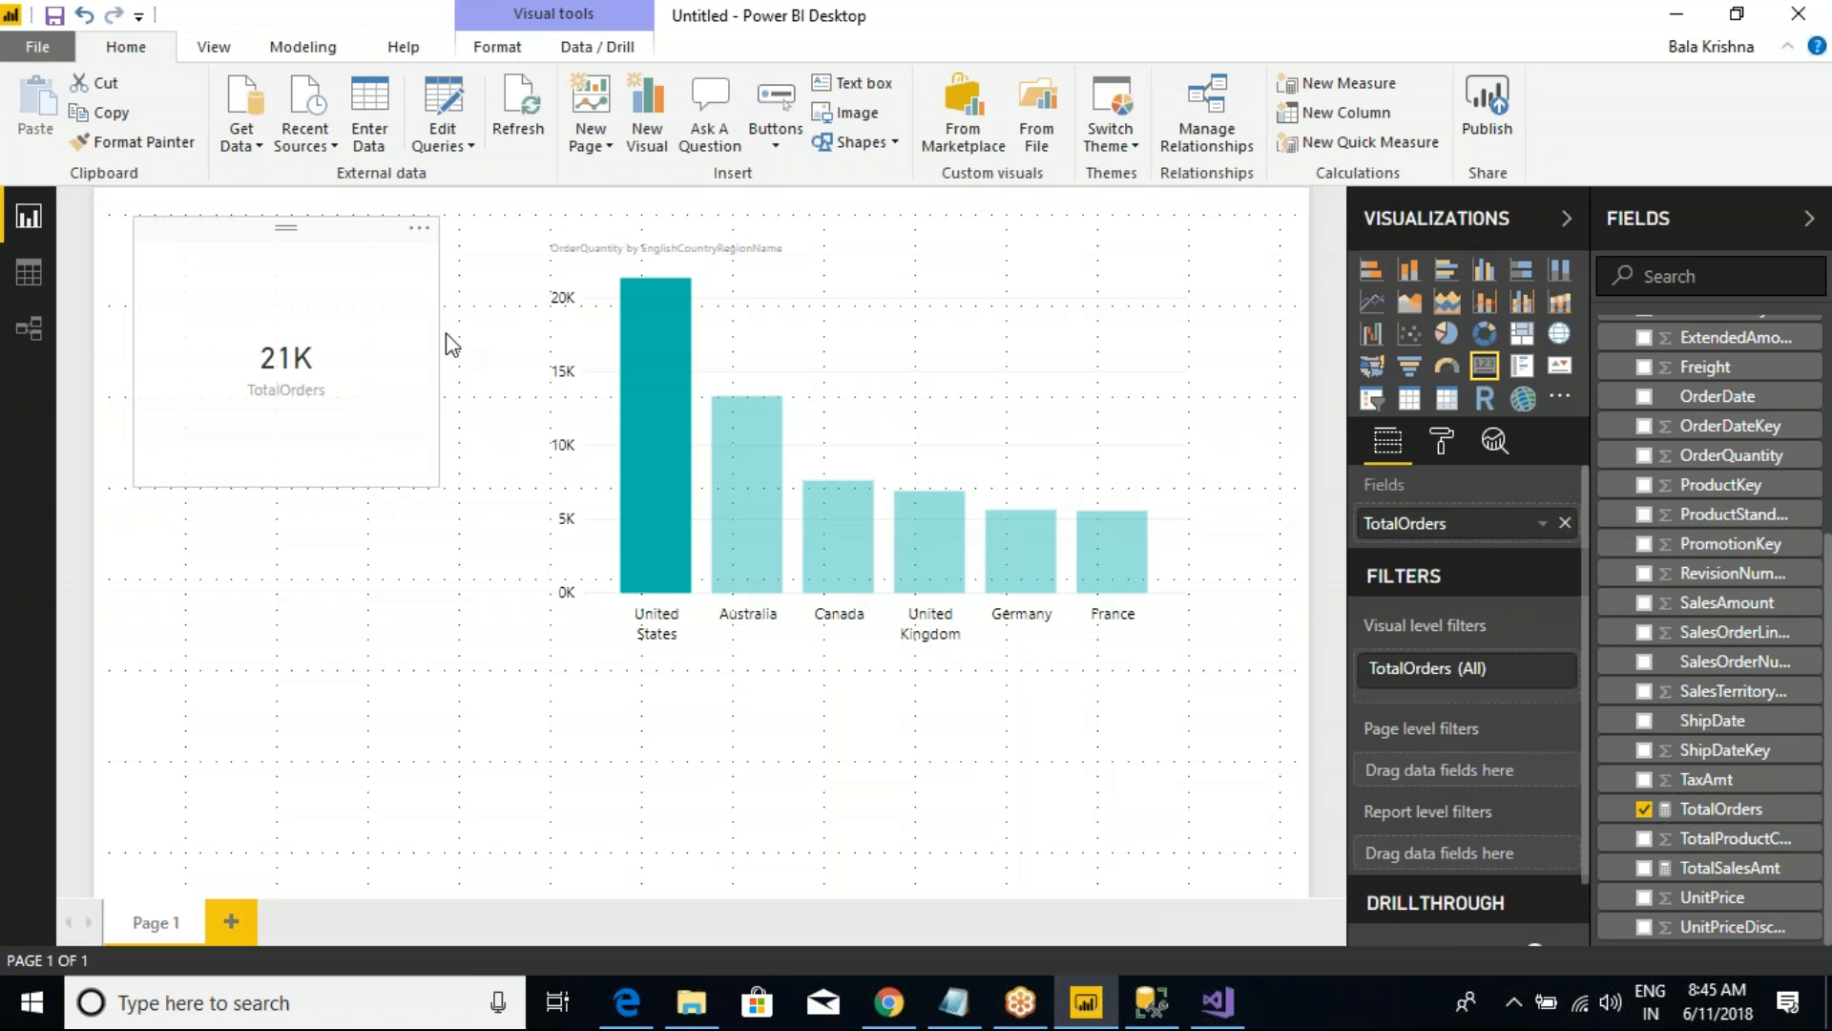
pyautogui.click(592, 495)
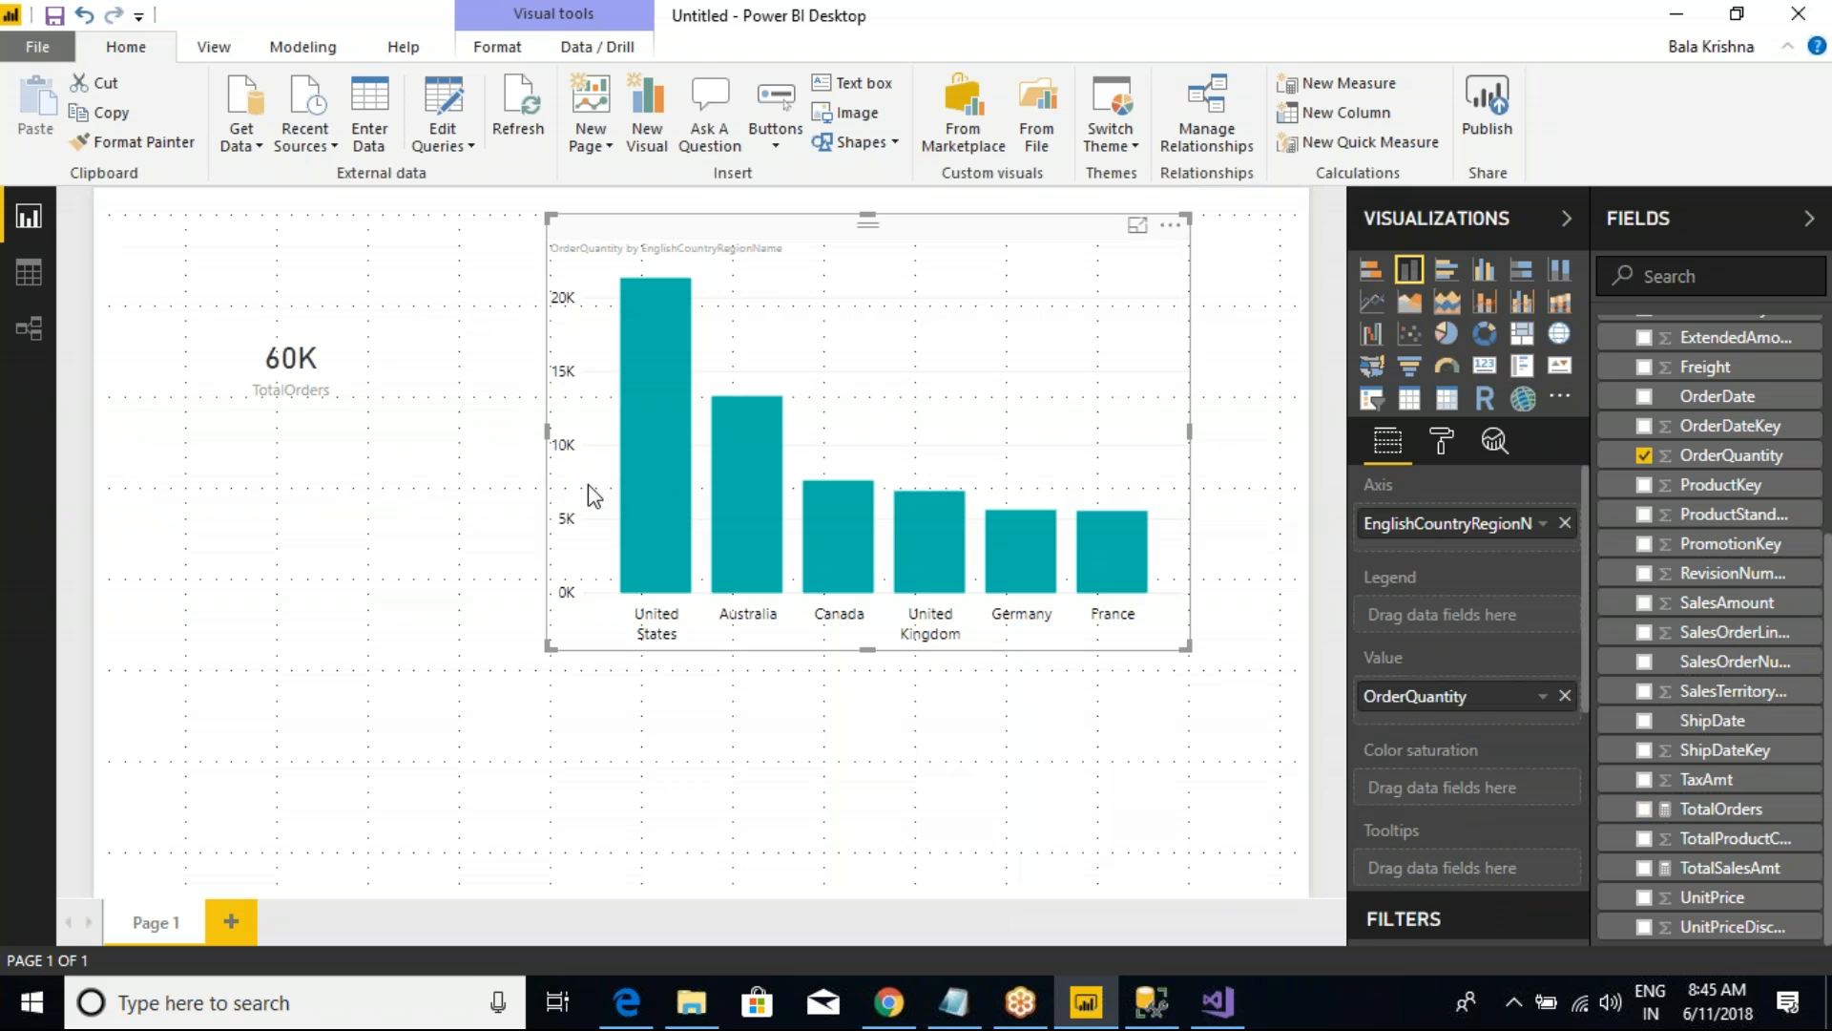
# Step: Format the TotalOrders card's category label in black Arial Black at text size 18
pyautogui.click(405, 412)
pyautogui.click(1440, 444)
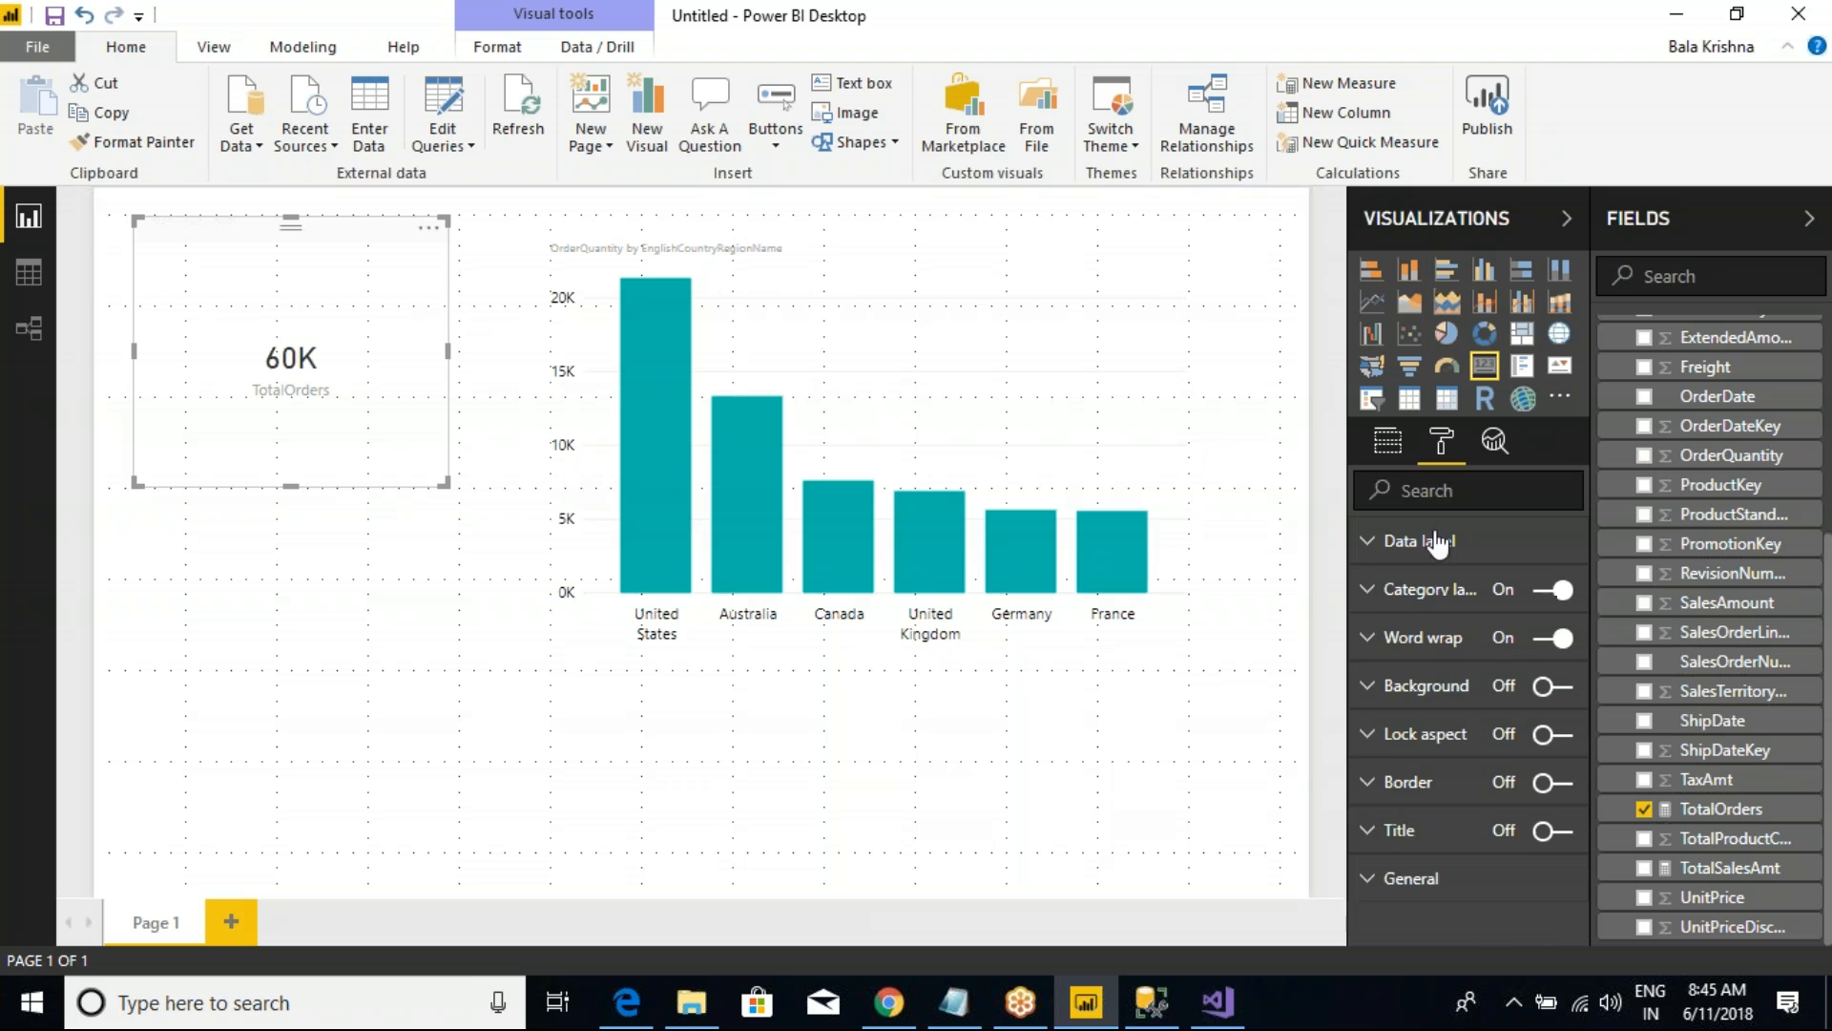
pyautogui.click(1368, 593)
pyautogui.click(1557, 684)
pyautogui.click(1556, 683)
pyautogui.click(1556, 683)
pyautogui.click(1547, 638)
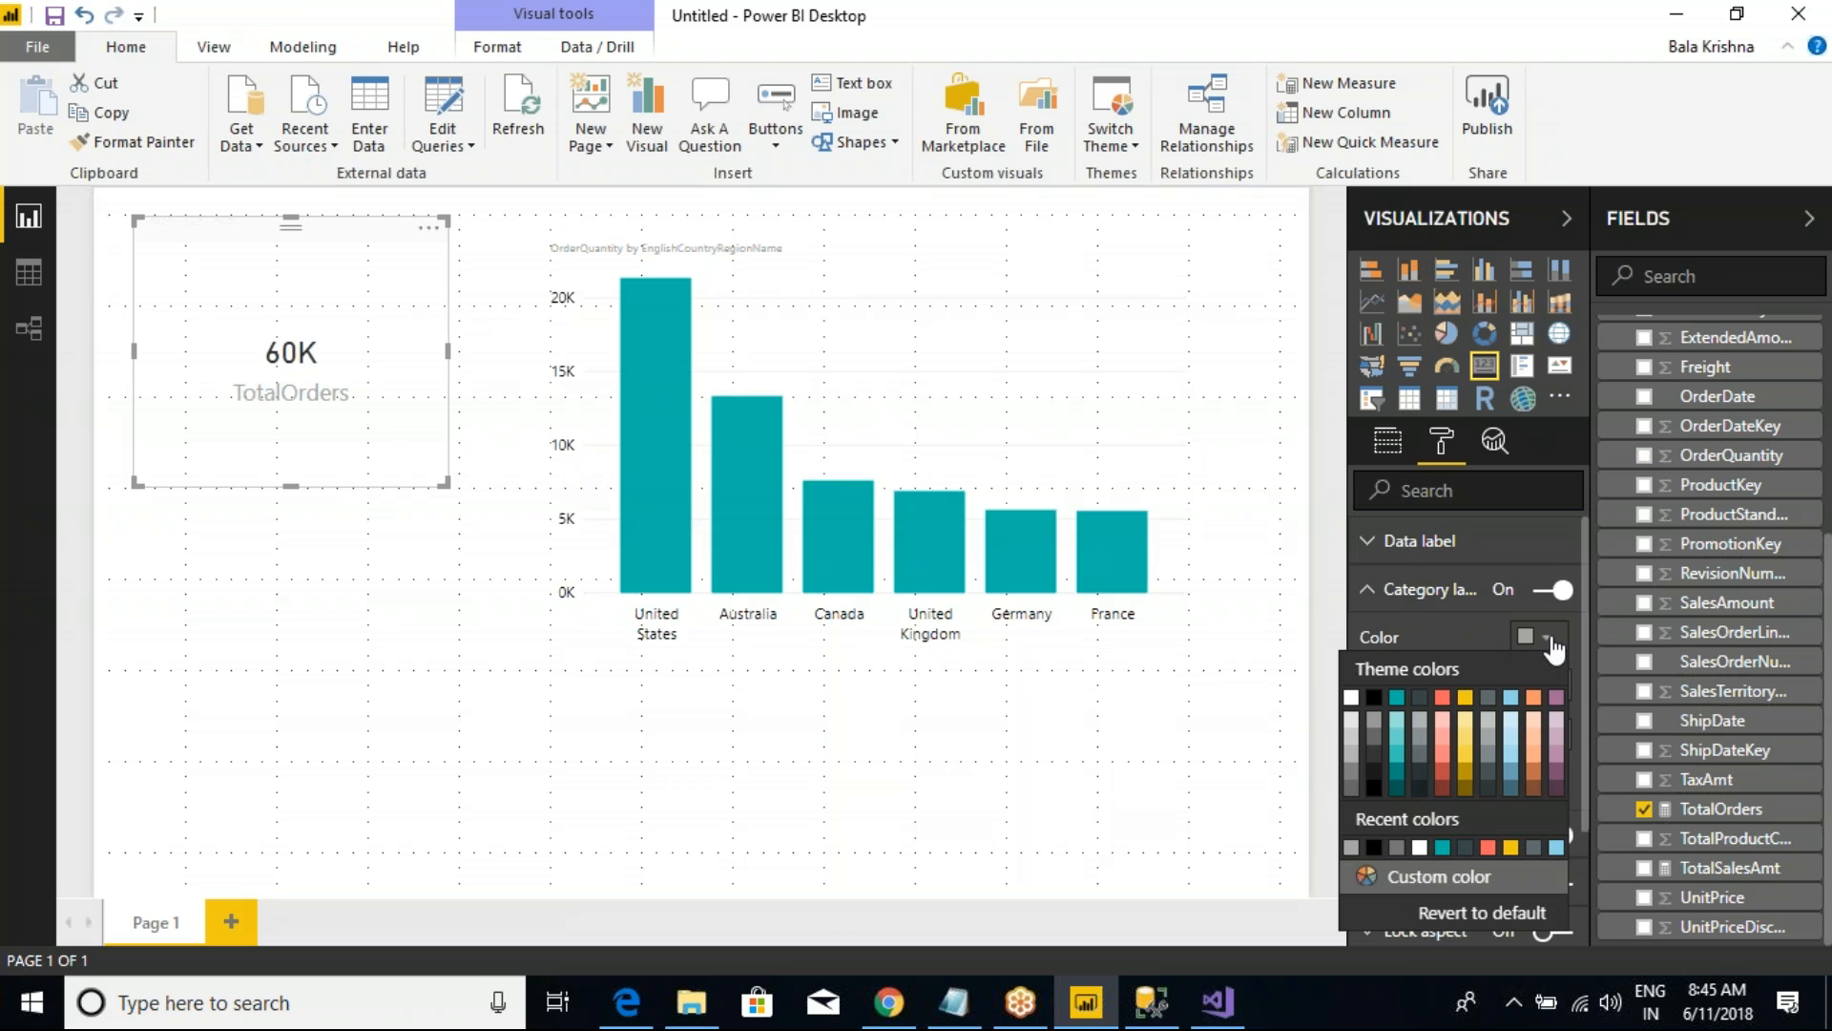
pyautogui.click(1374, 697)
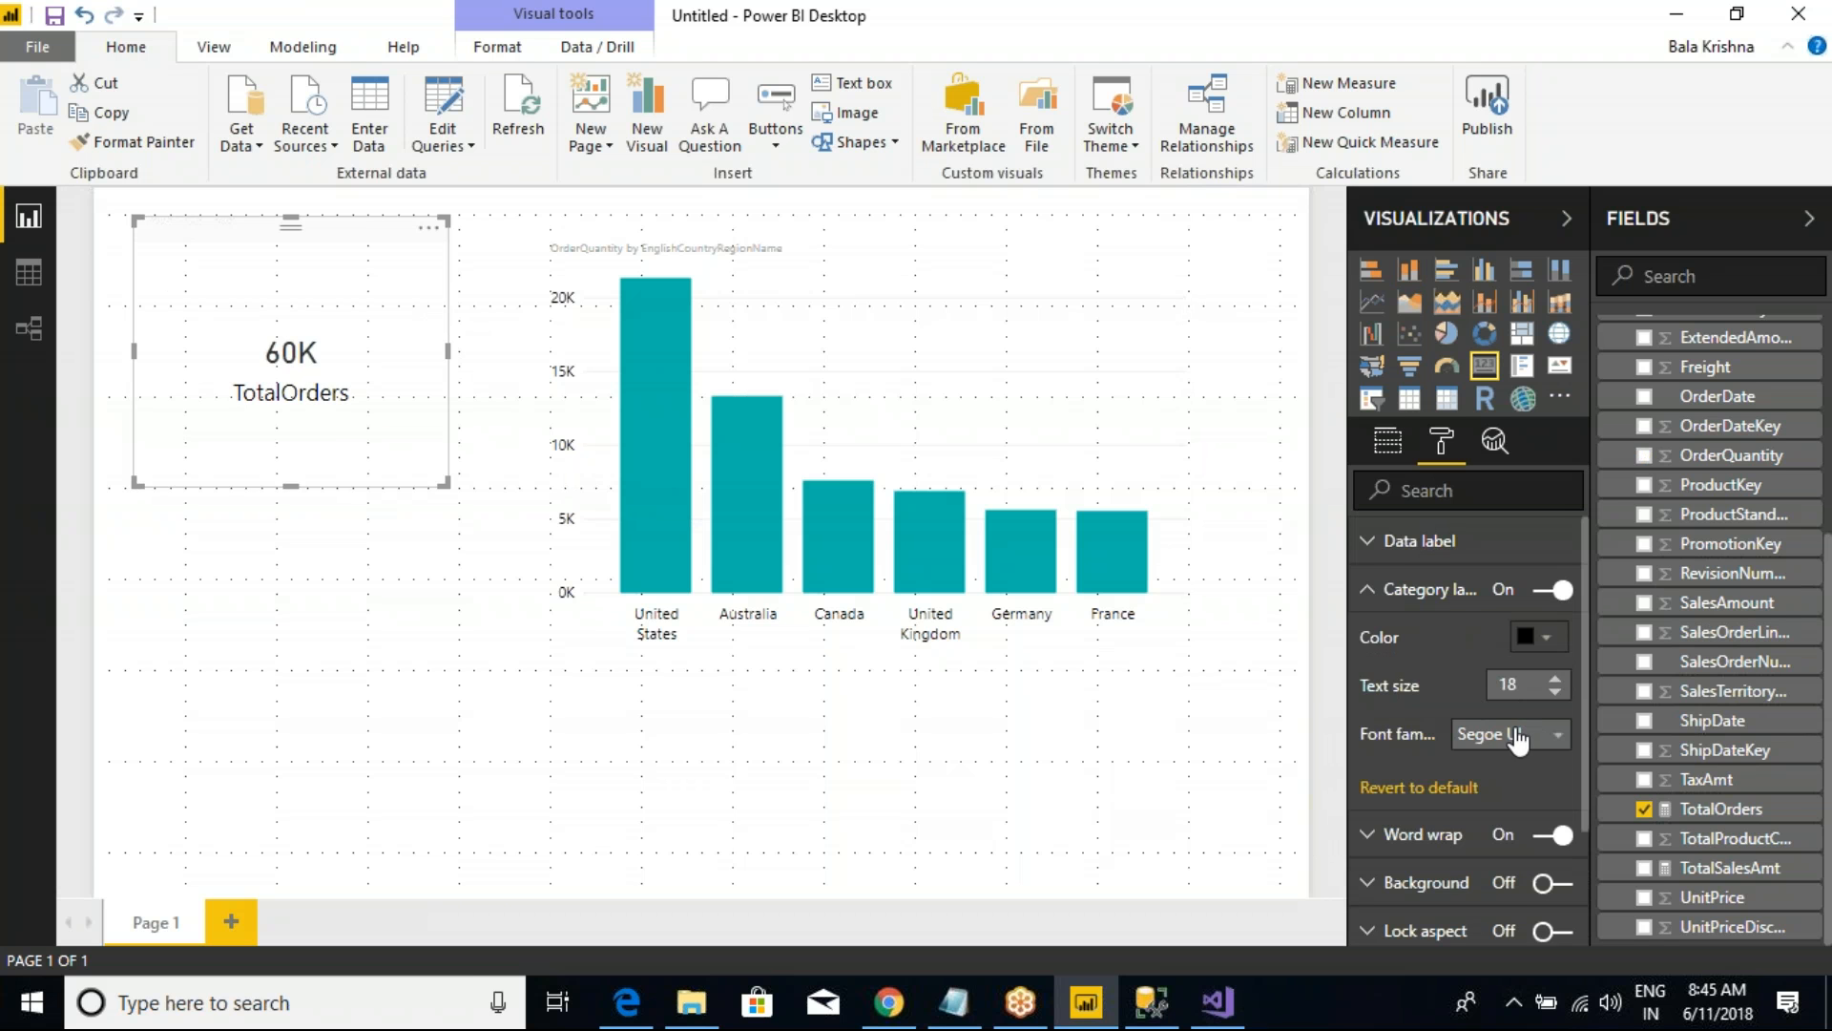
pyautogui.click(1503, 736)
pyautogui.click(1527, 793)
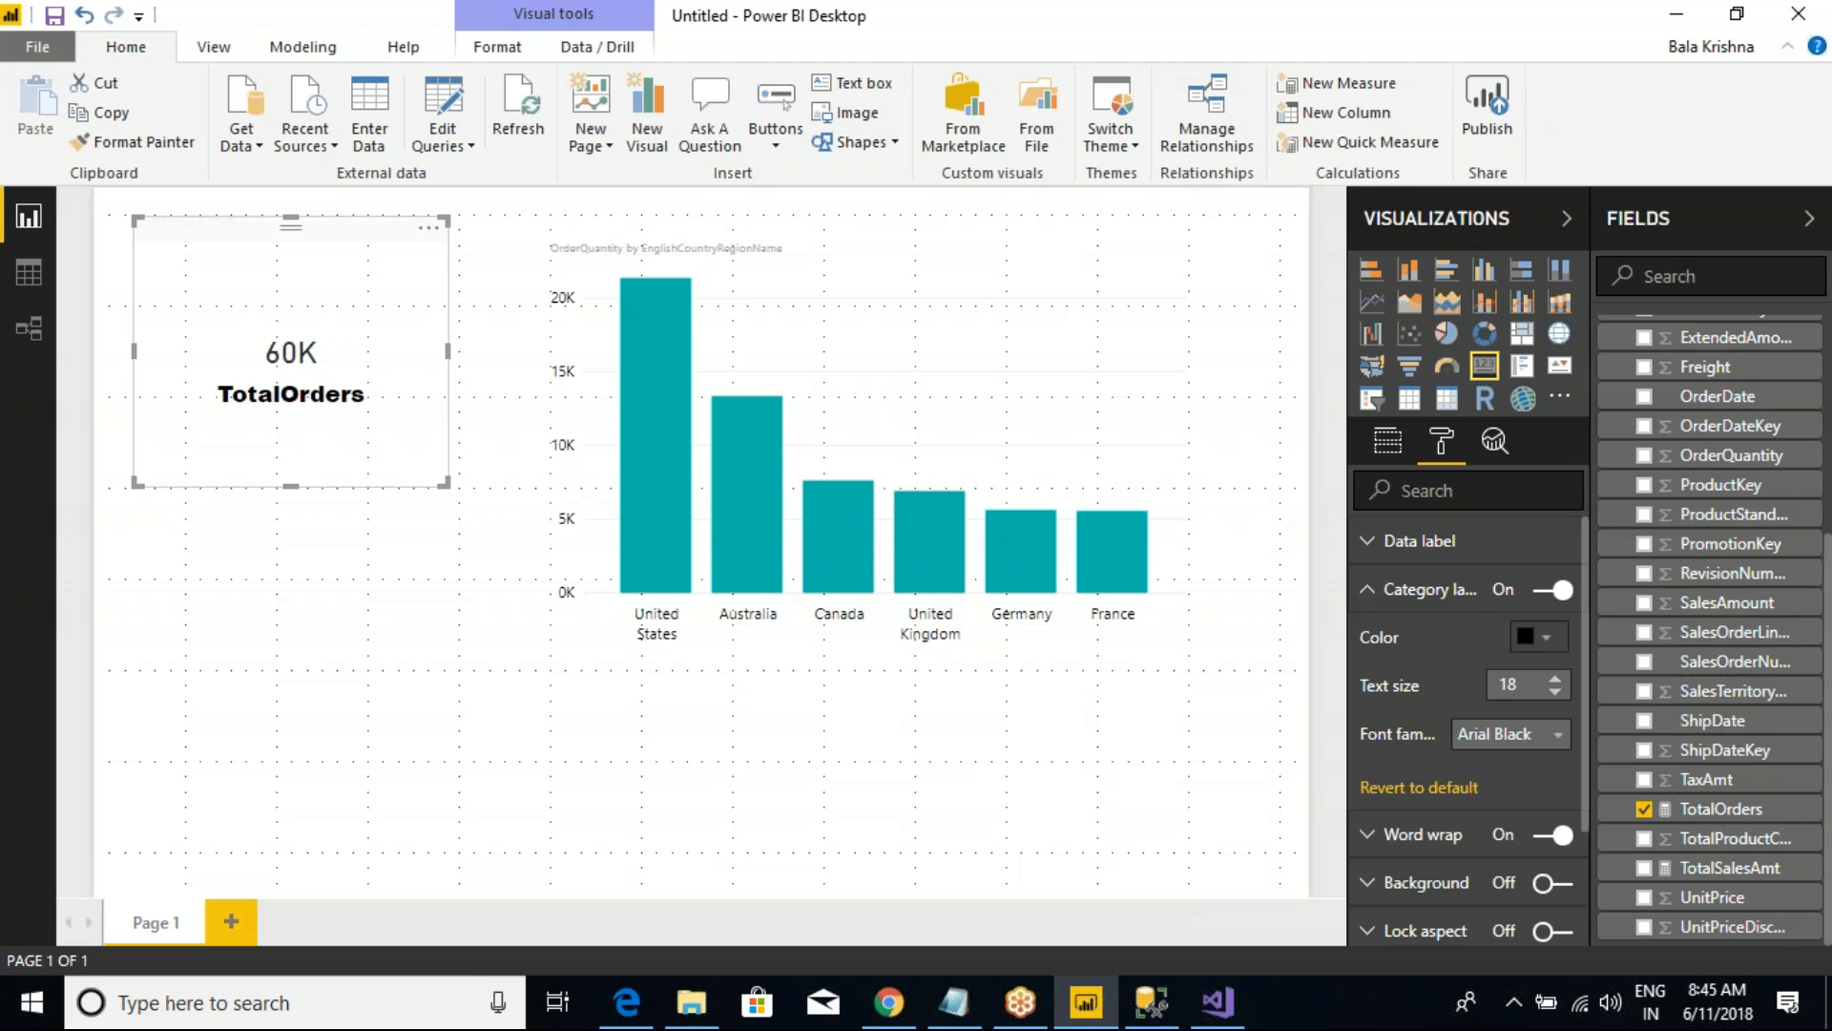
# Step: Set the TotalOrders card's data label to black with display units None, and shrink the card slightly
pyautogui.click(1369, 589)
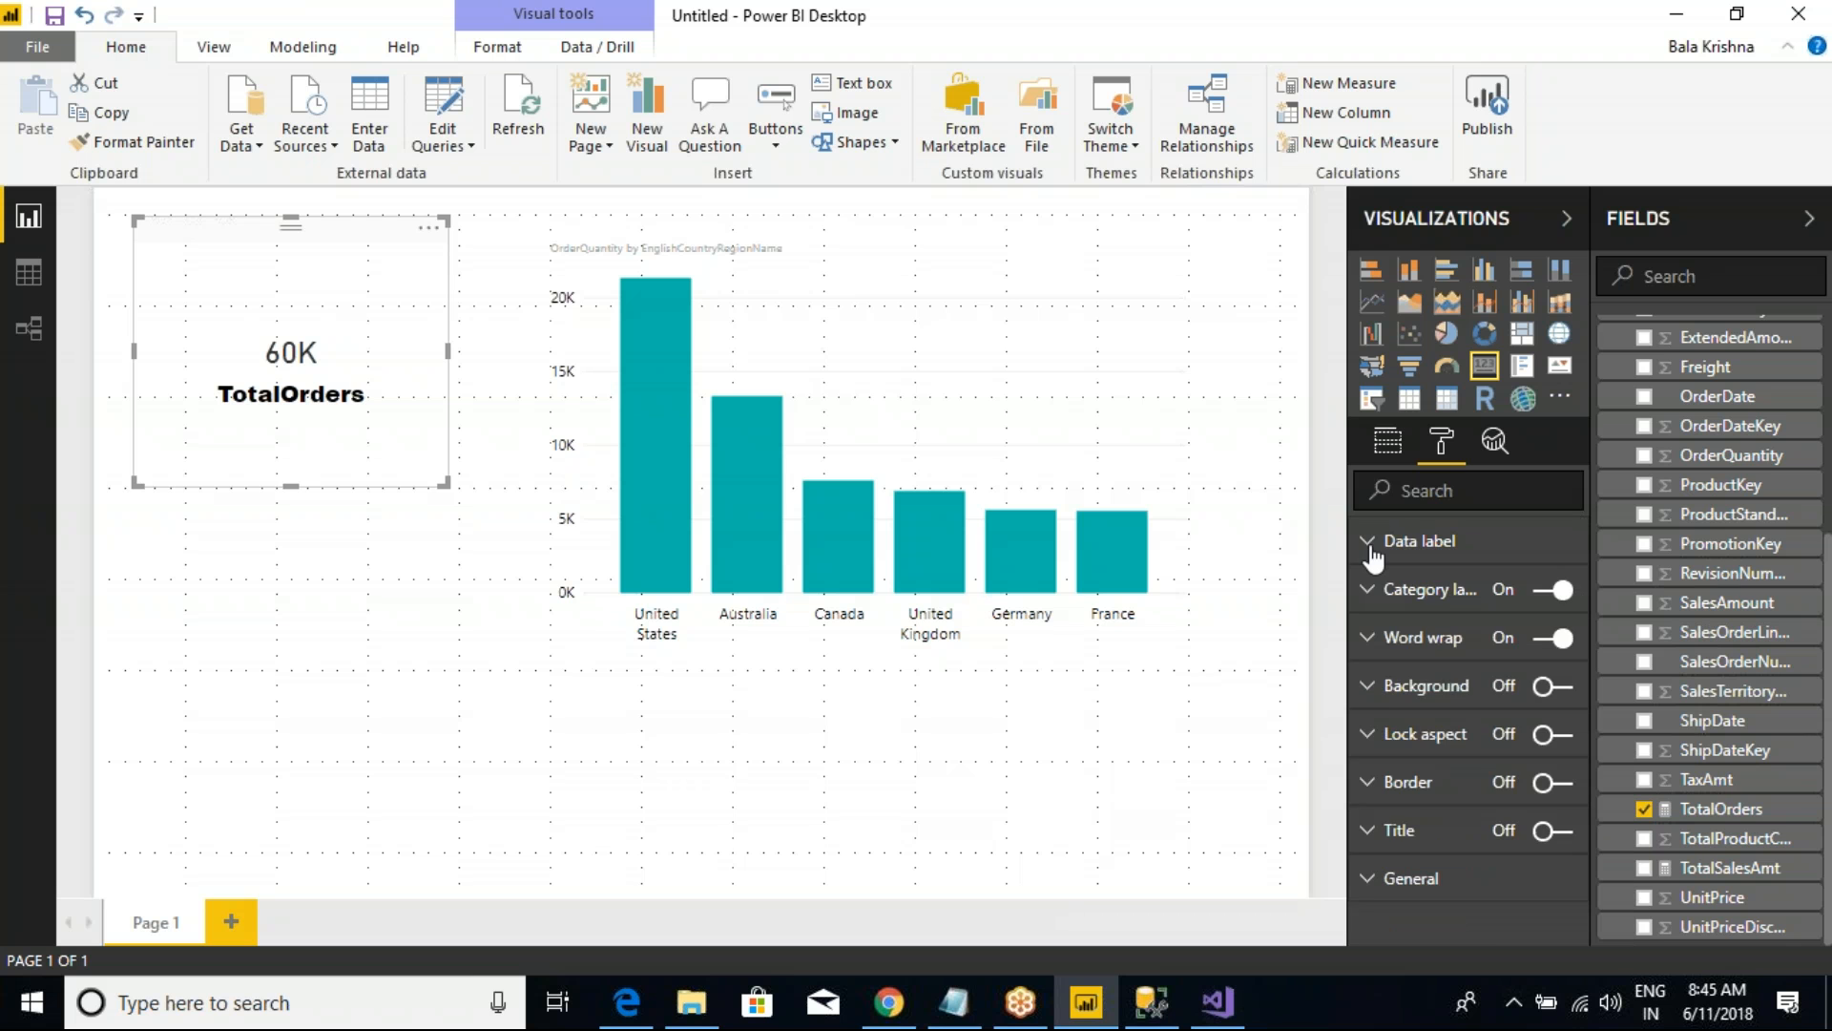
pyautogui.click(1371, 542)
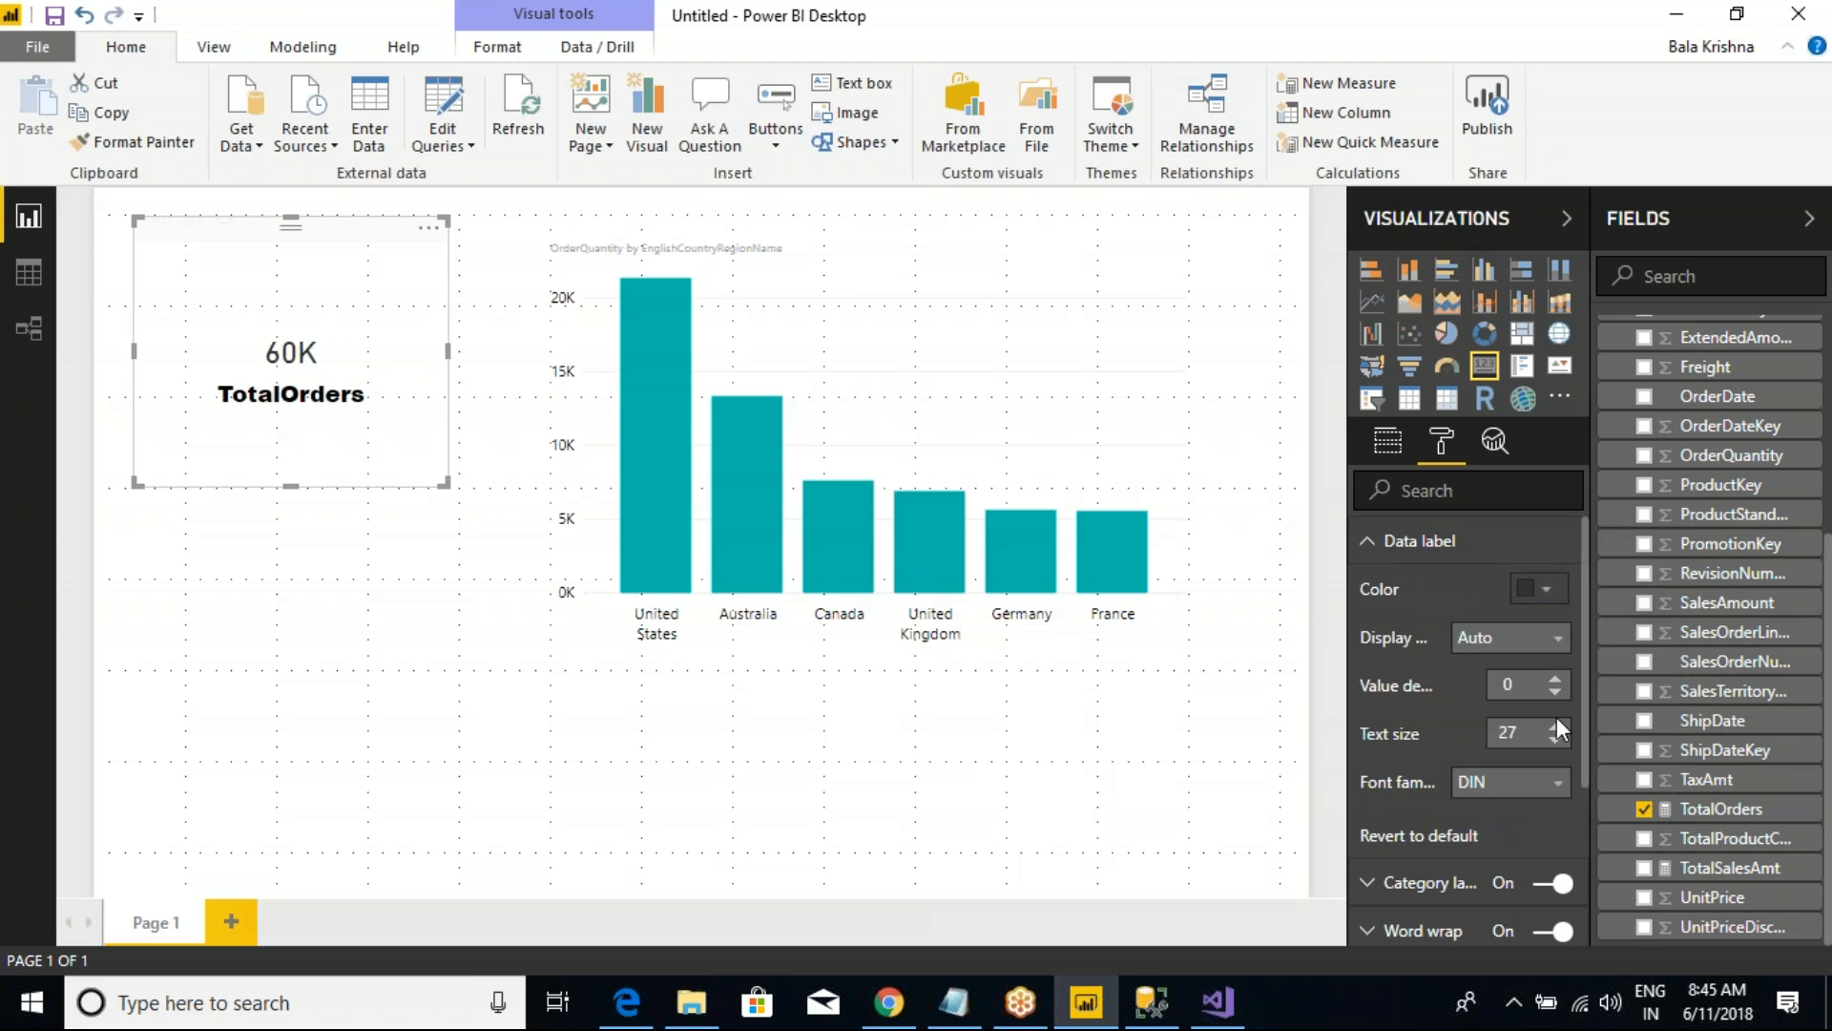
pyautogui.click(1525, 641)
pyautogui.click(1460, 667)
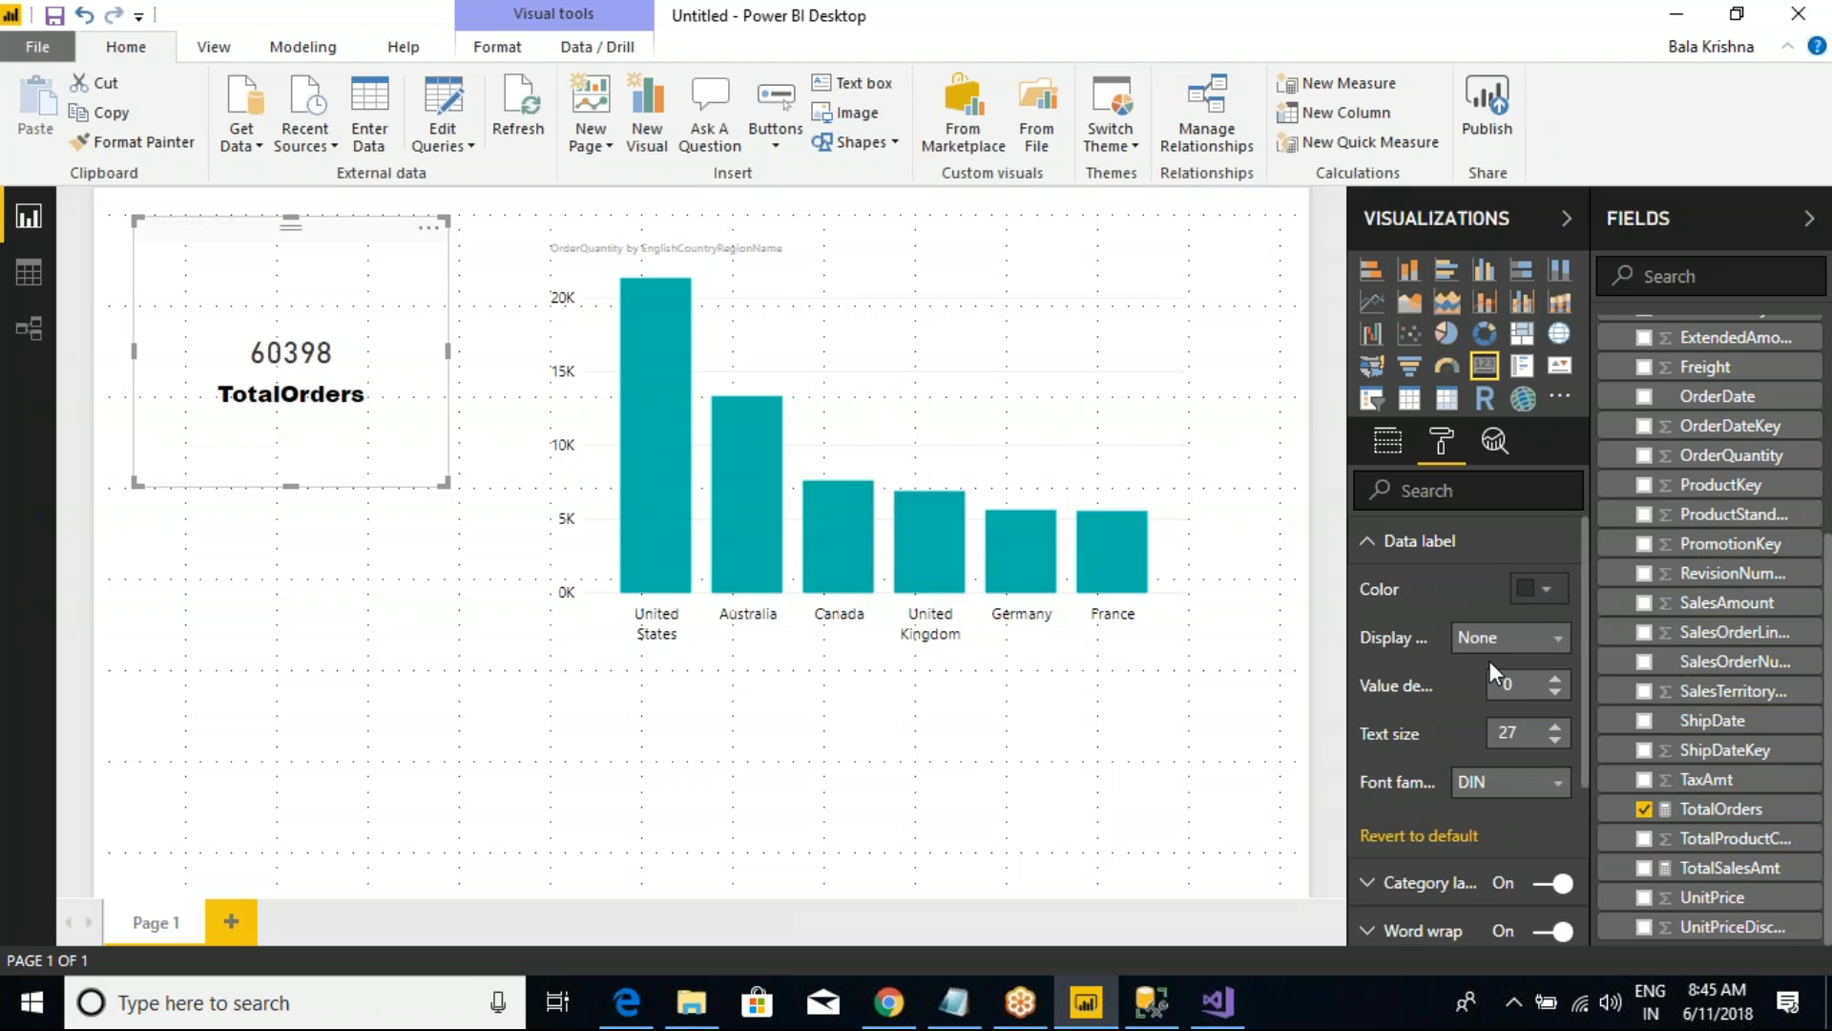
pyautogui.click(1540, 588)
pyautogui.click(1373, 648)
pyautogui.moveTo(443, 480); pyautogui.dragTo(427, 420)
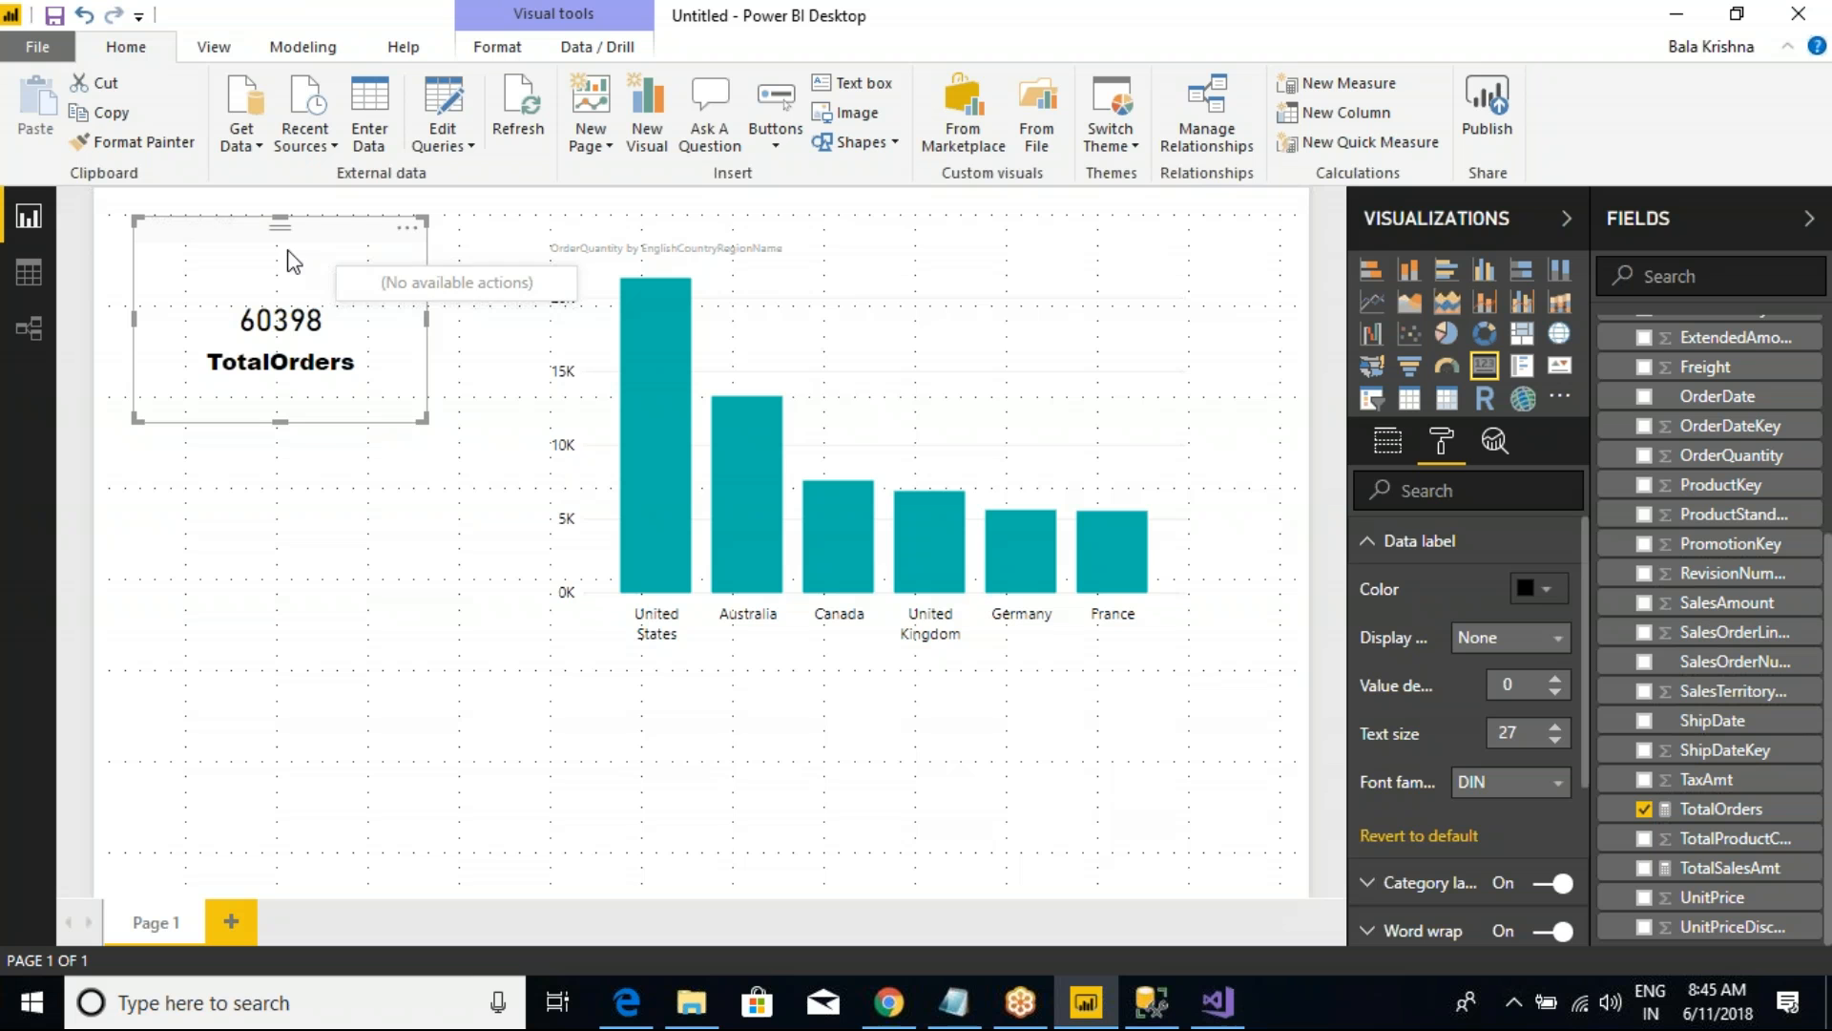
# Step: Duplicate the TotalOrders card and place the copy directly below the original
pyautogui.click(105, 112)
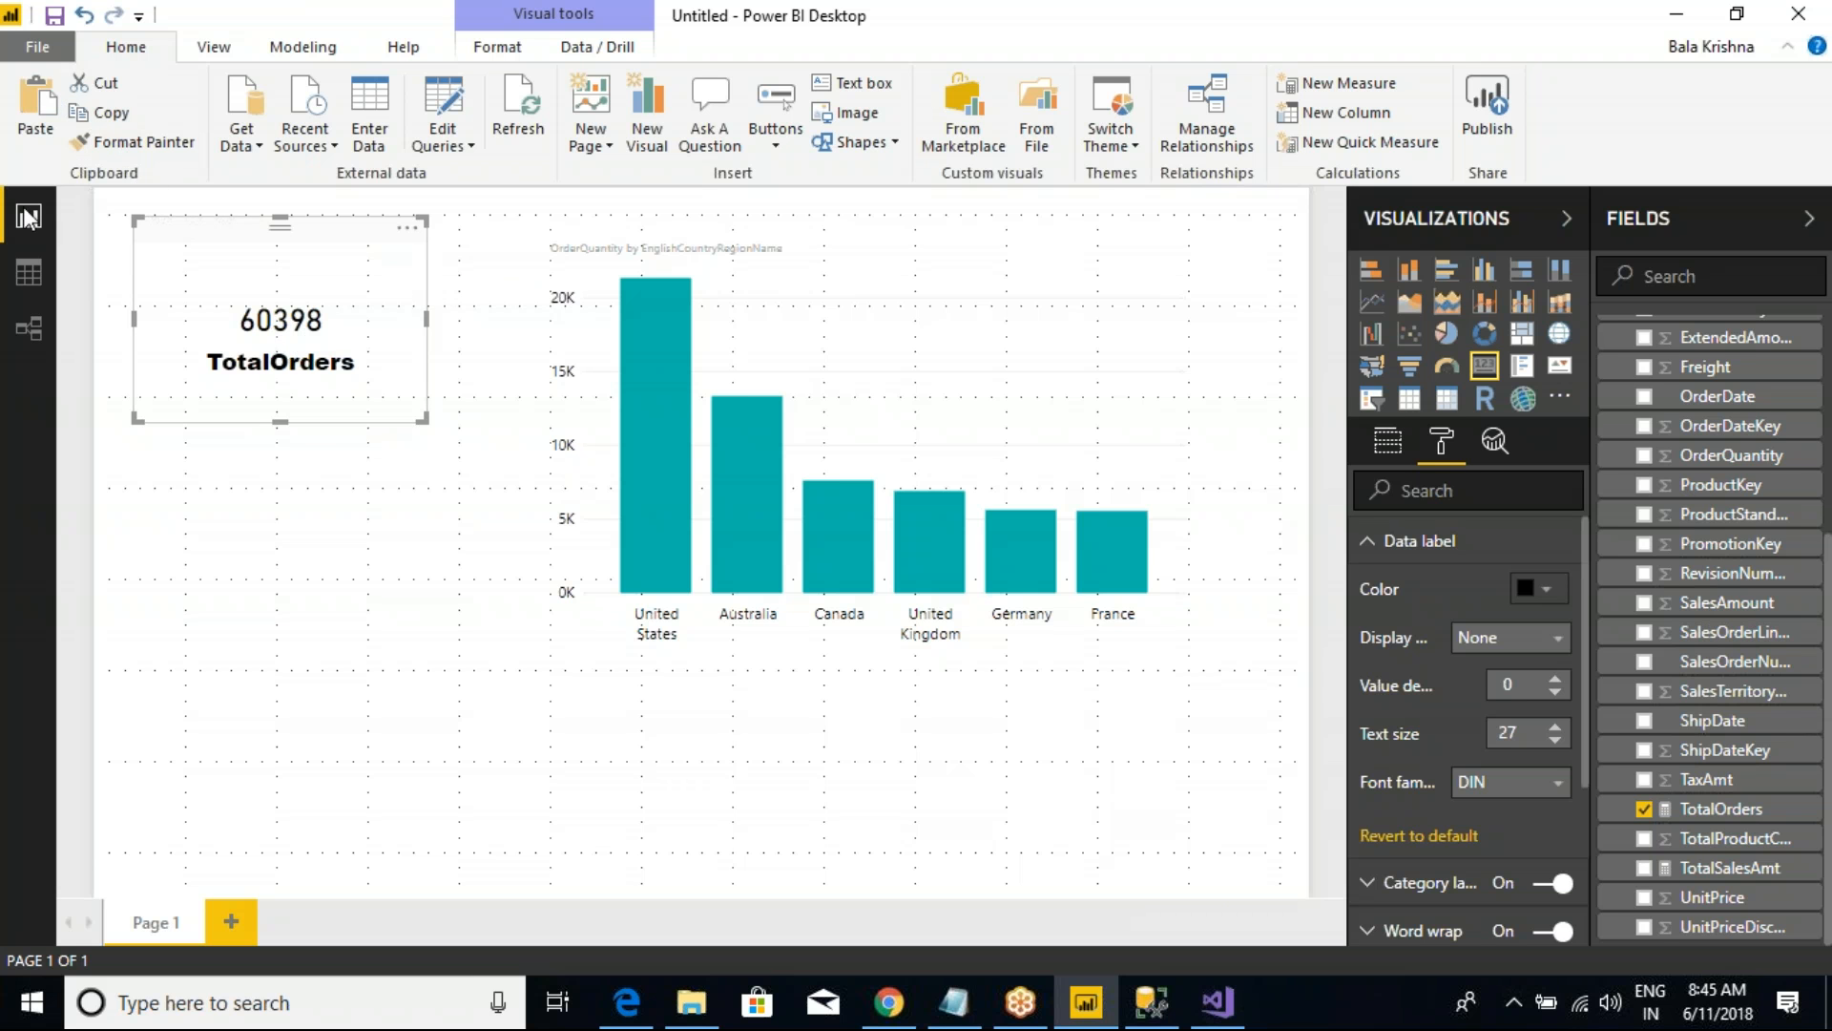
pyautogui.click(19, 139)
pyautogui.moveTo(269, 268); pyautogui.dragTo(274, 523)
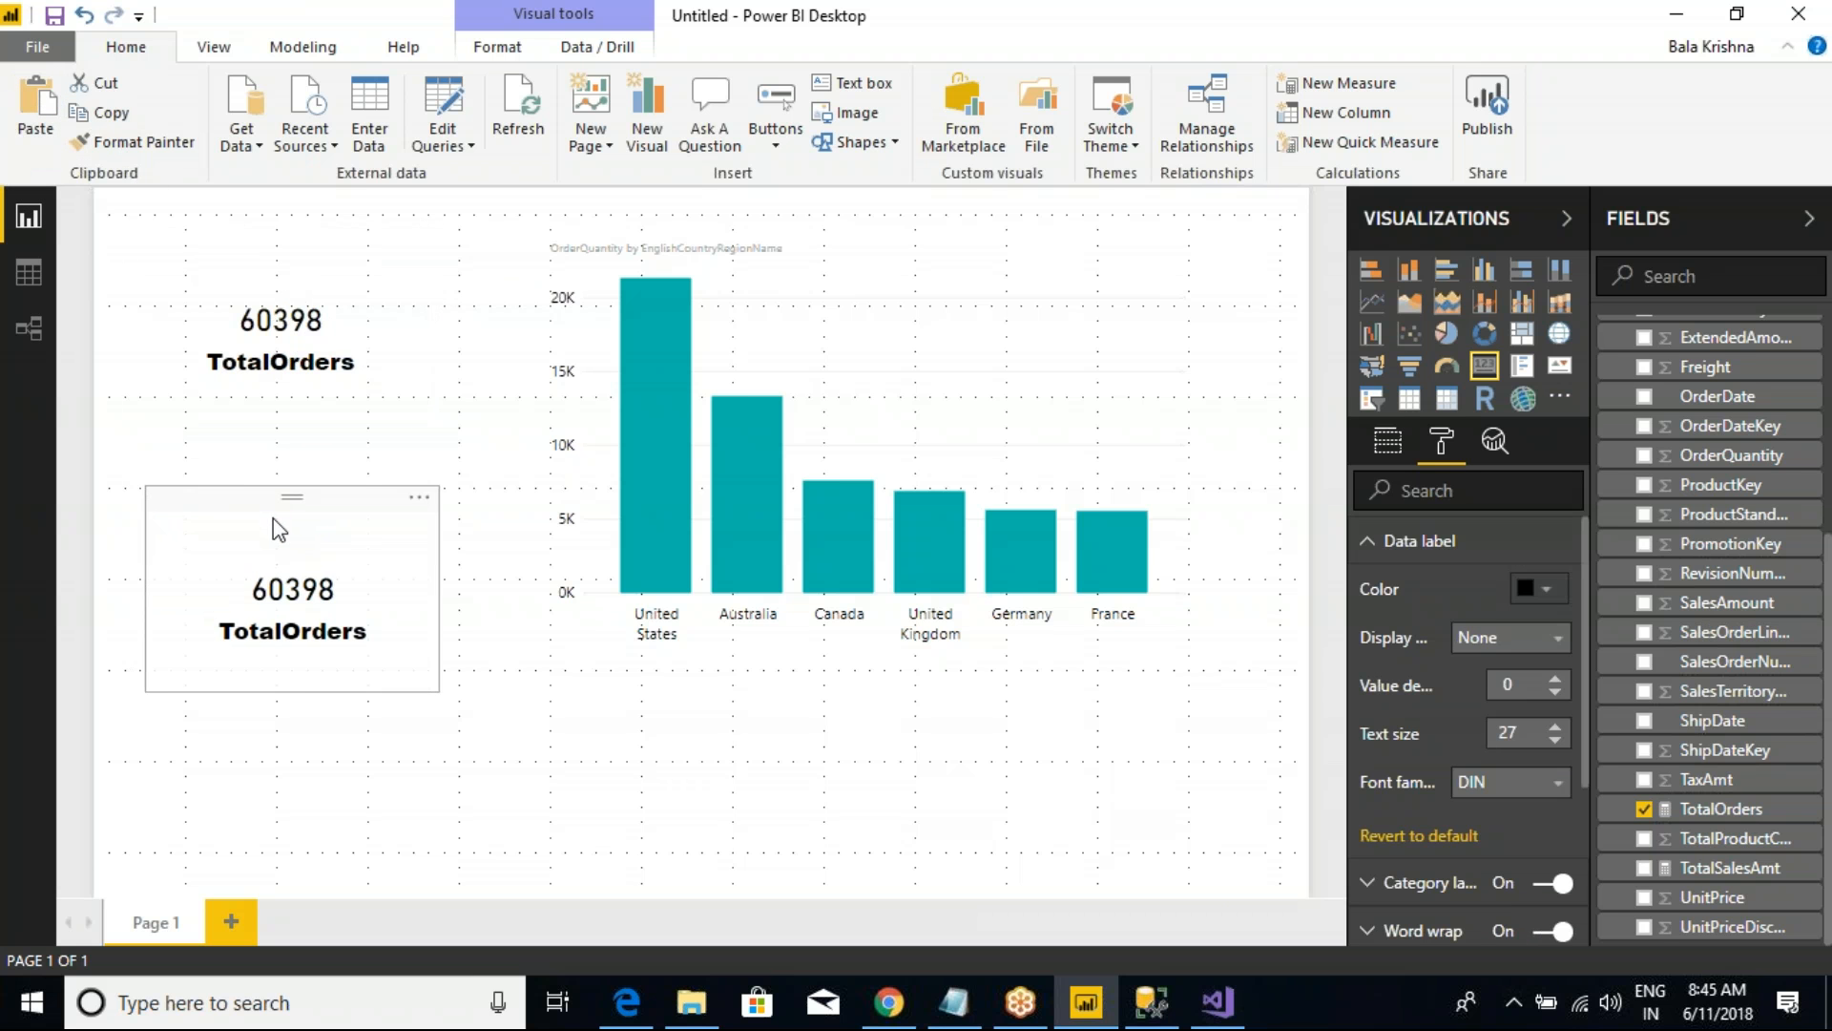
# Step: Replace the measure in the lower card with TotalSalesAmt and widen the card slightly
pyautogui.moveTo(1709, 868); pyautogui.dragTo(1341, 424)
pyautogui.click(1389, 463)
pyautogui.moveTo(1729, 867); pyautogui.dragTo(1479, 521)
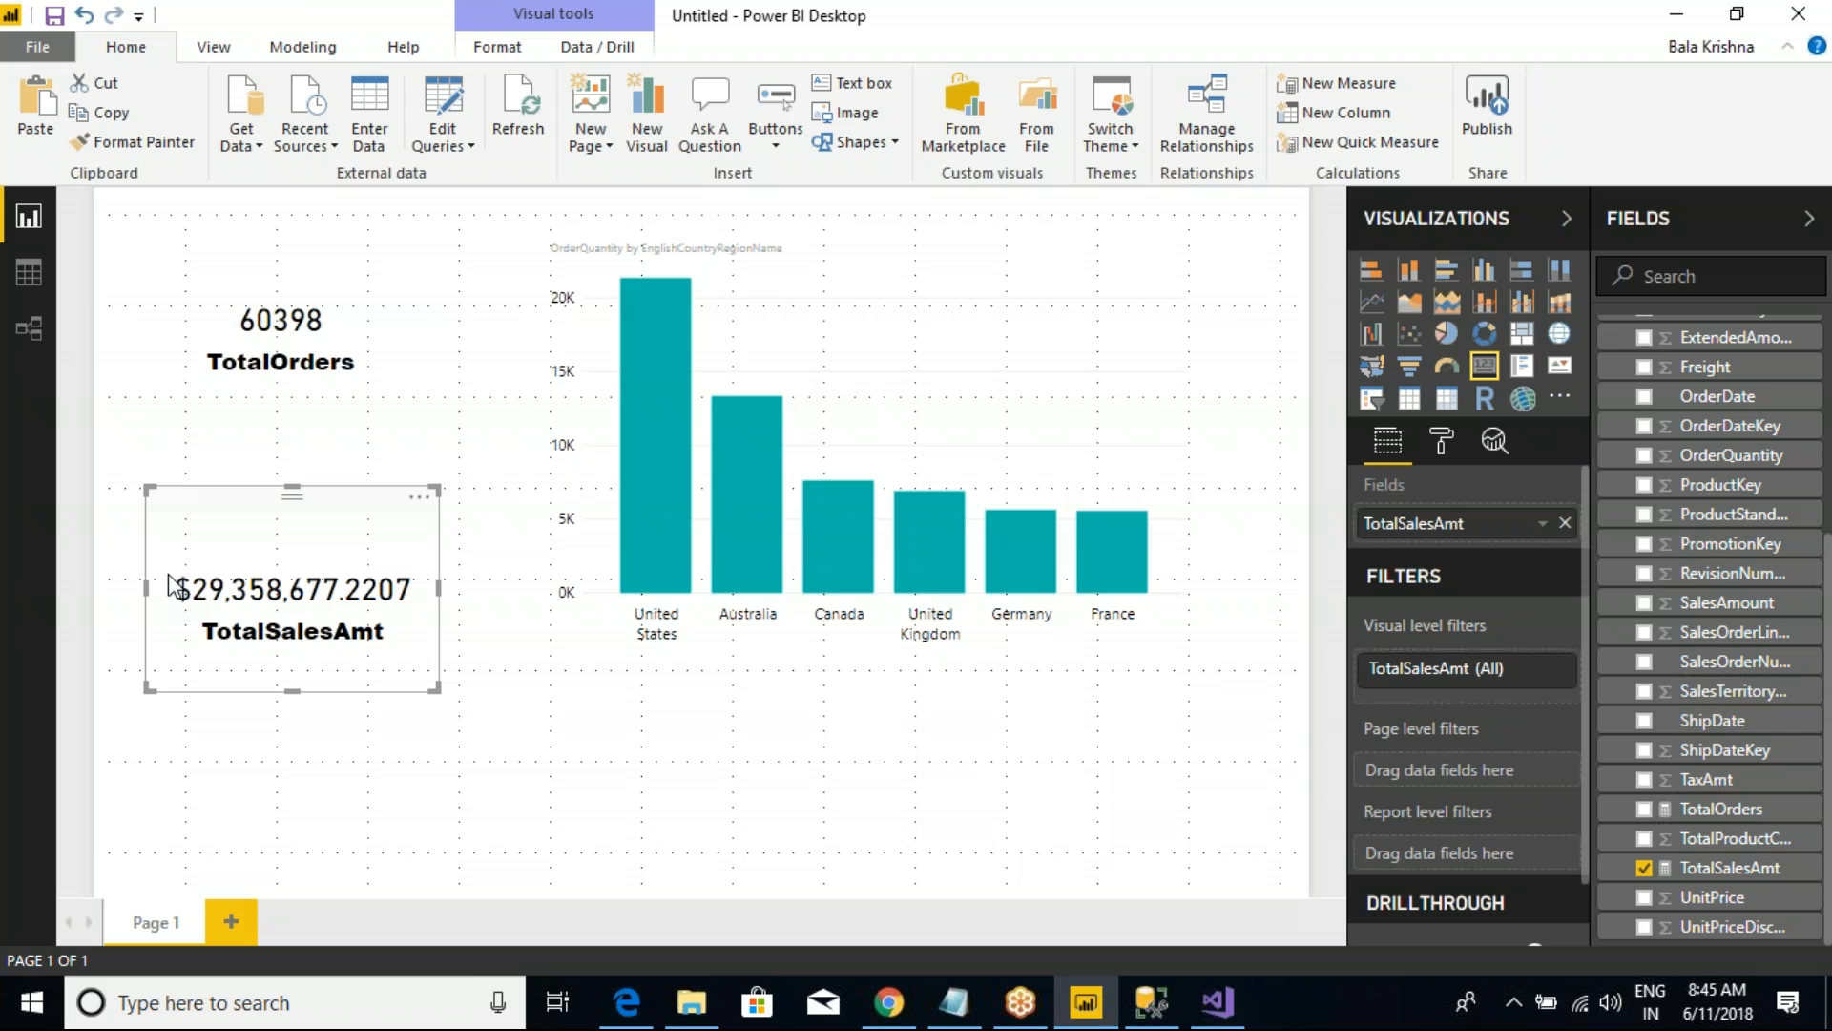
pyautogui.moveTo(438, 589); pyautogui.dragTo(456, 589)
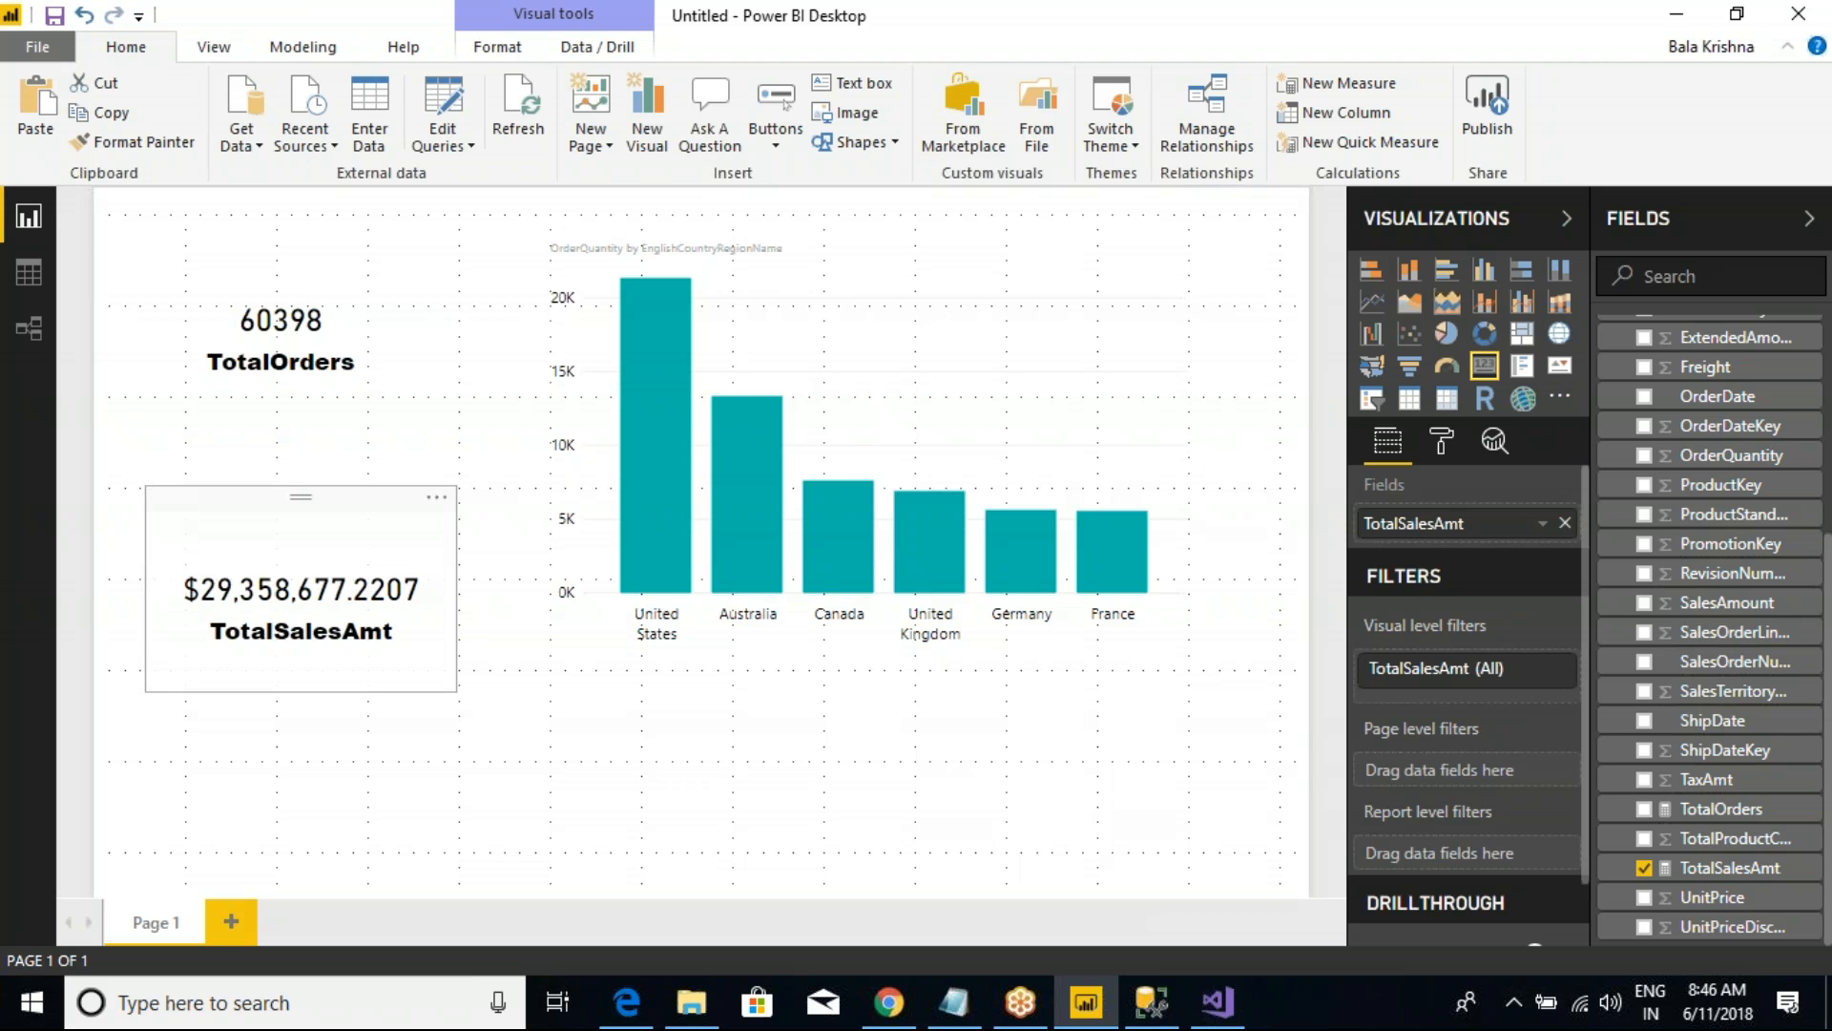
# Step: Turn on the border for both the TotalOrders and TotalSalesAmt cards
pyautogui.click(344, 356)
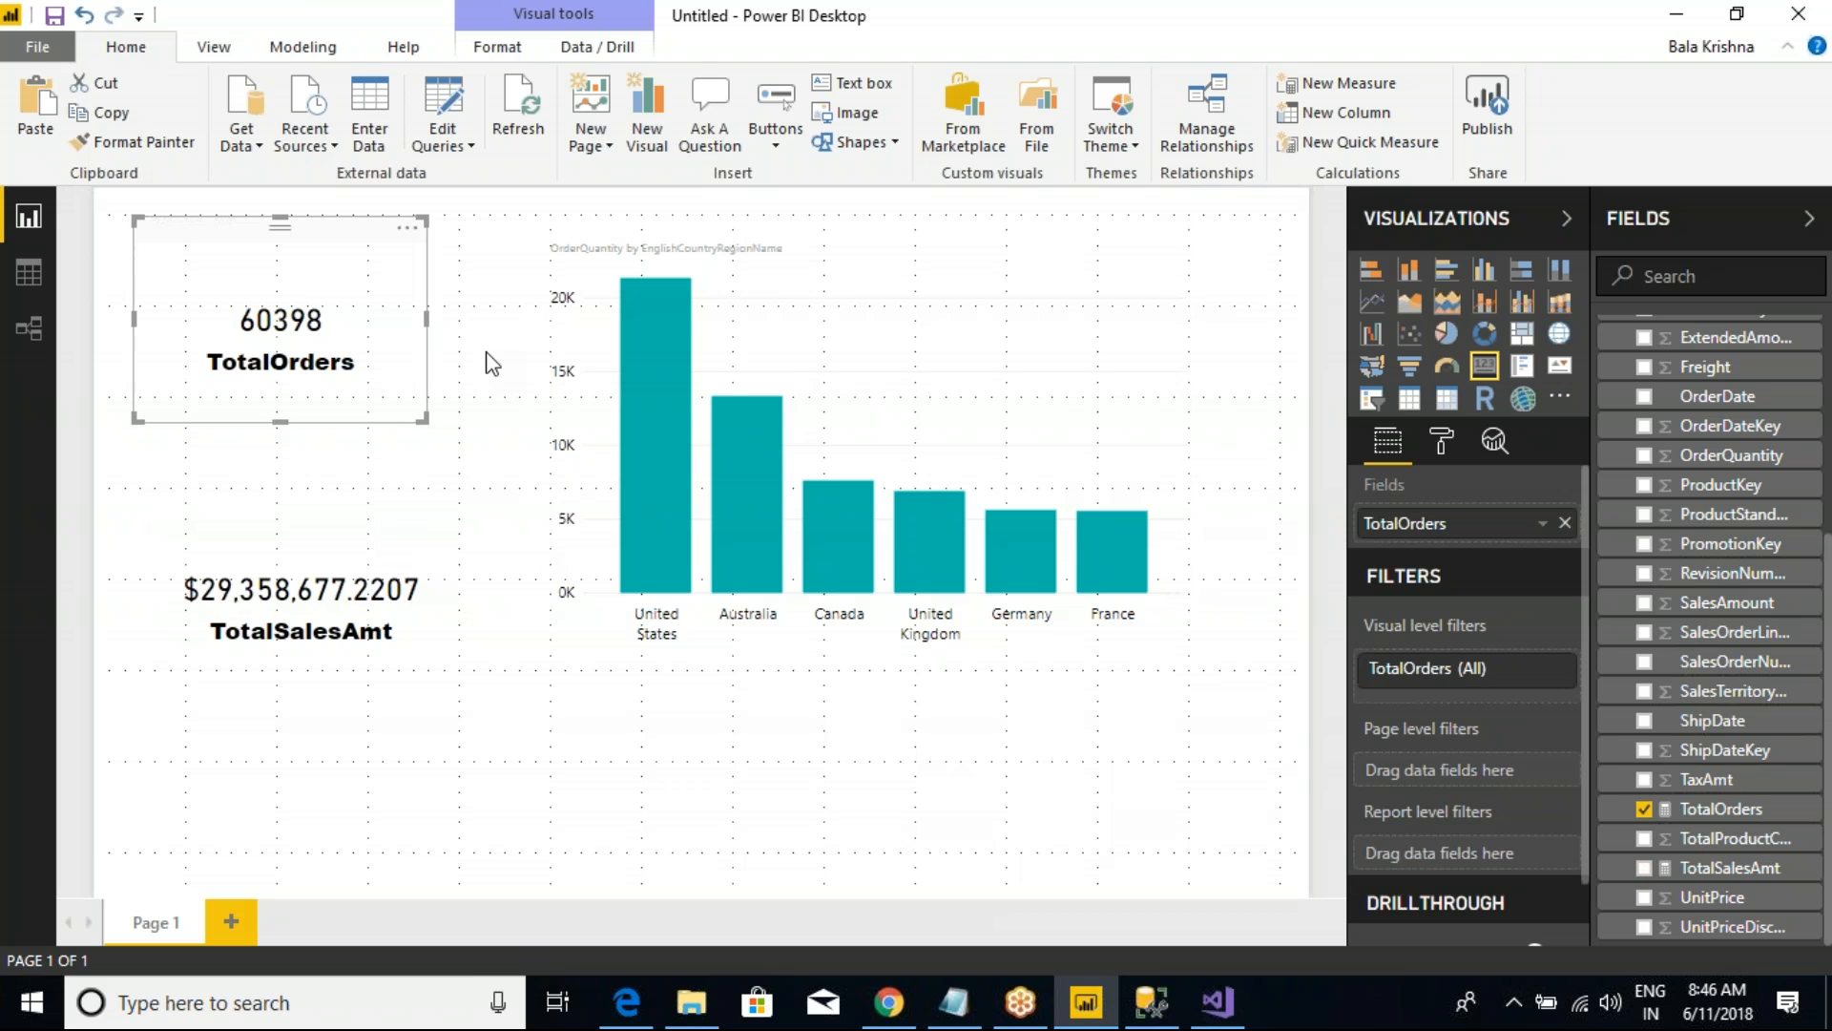
pyautogui.click(1446, 439)
pyautogui.click(1552, 782)
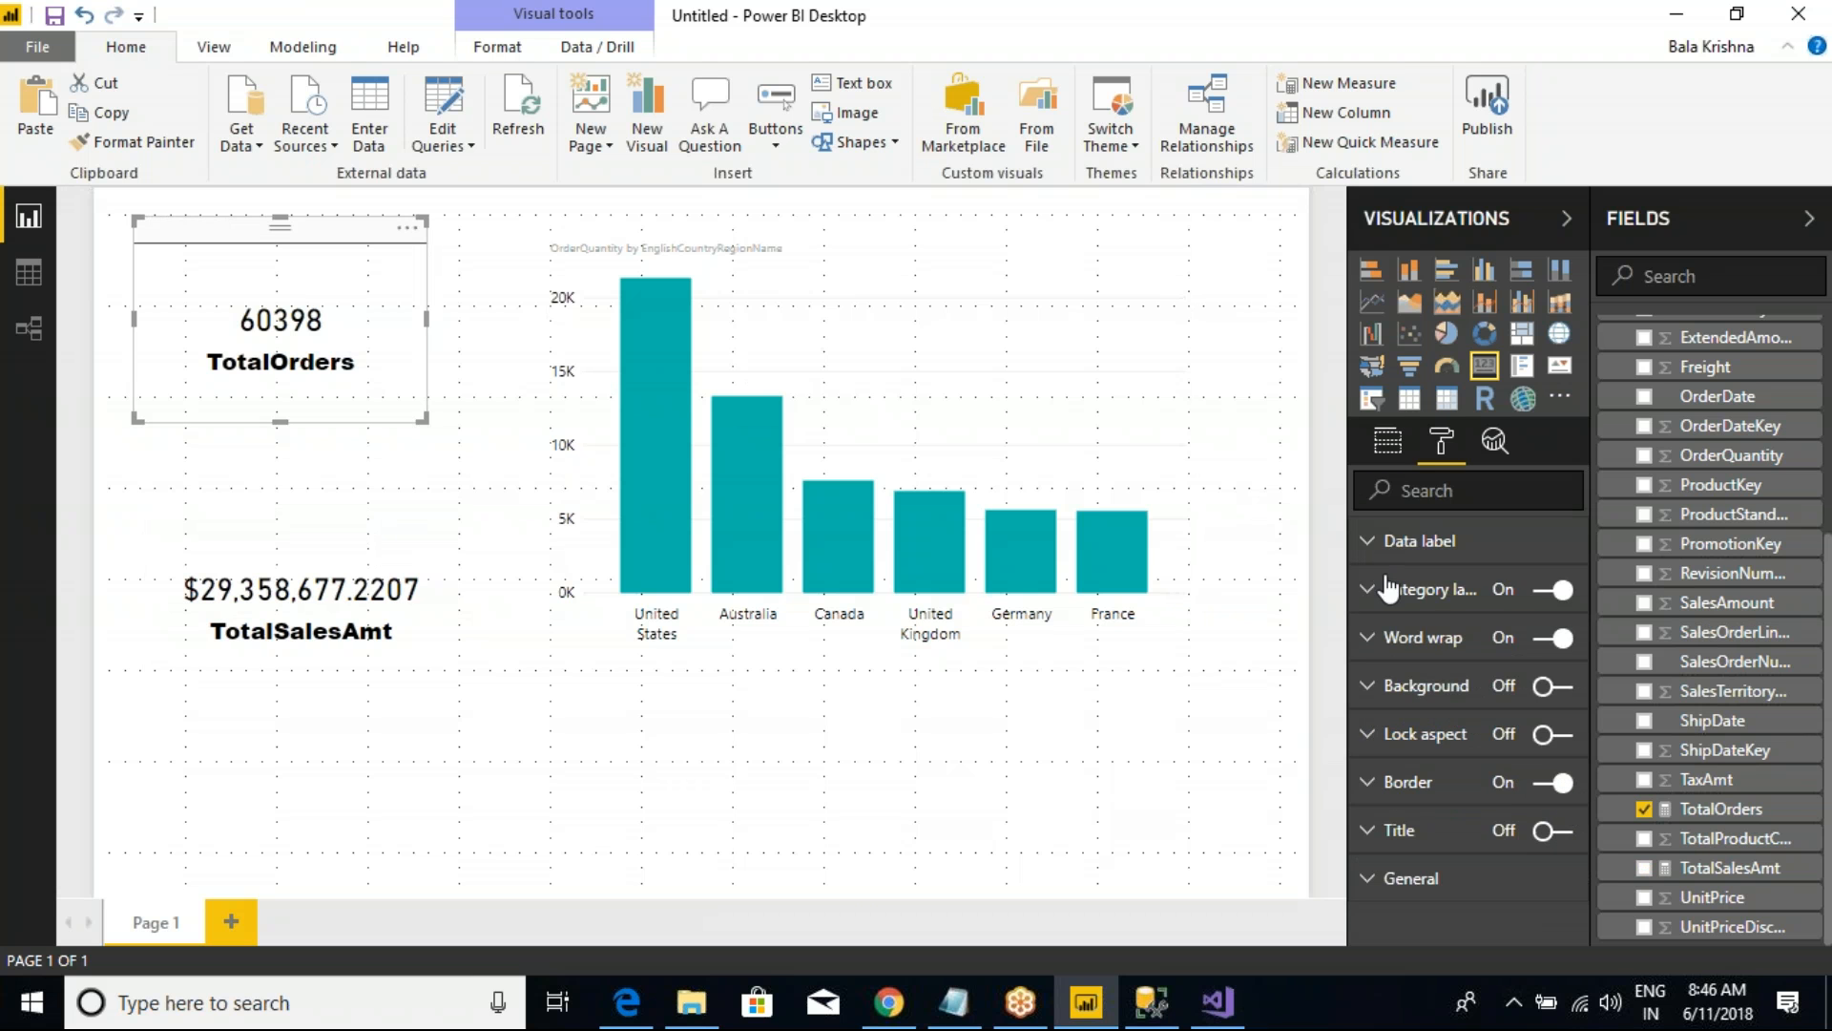
pyautogui.click(330, 540)
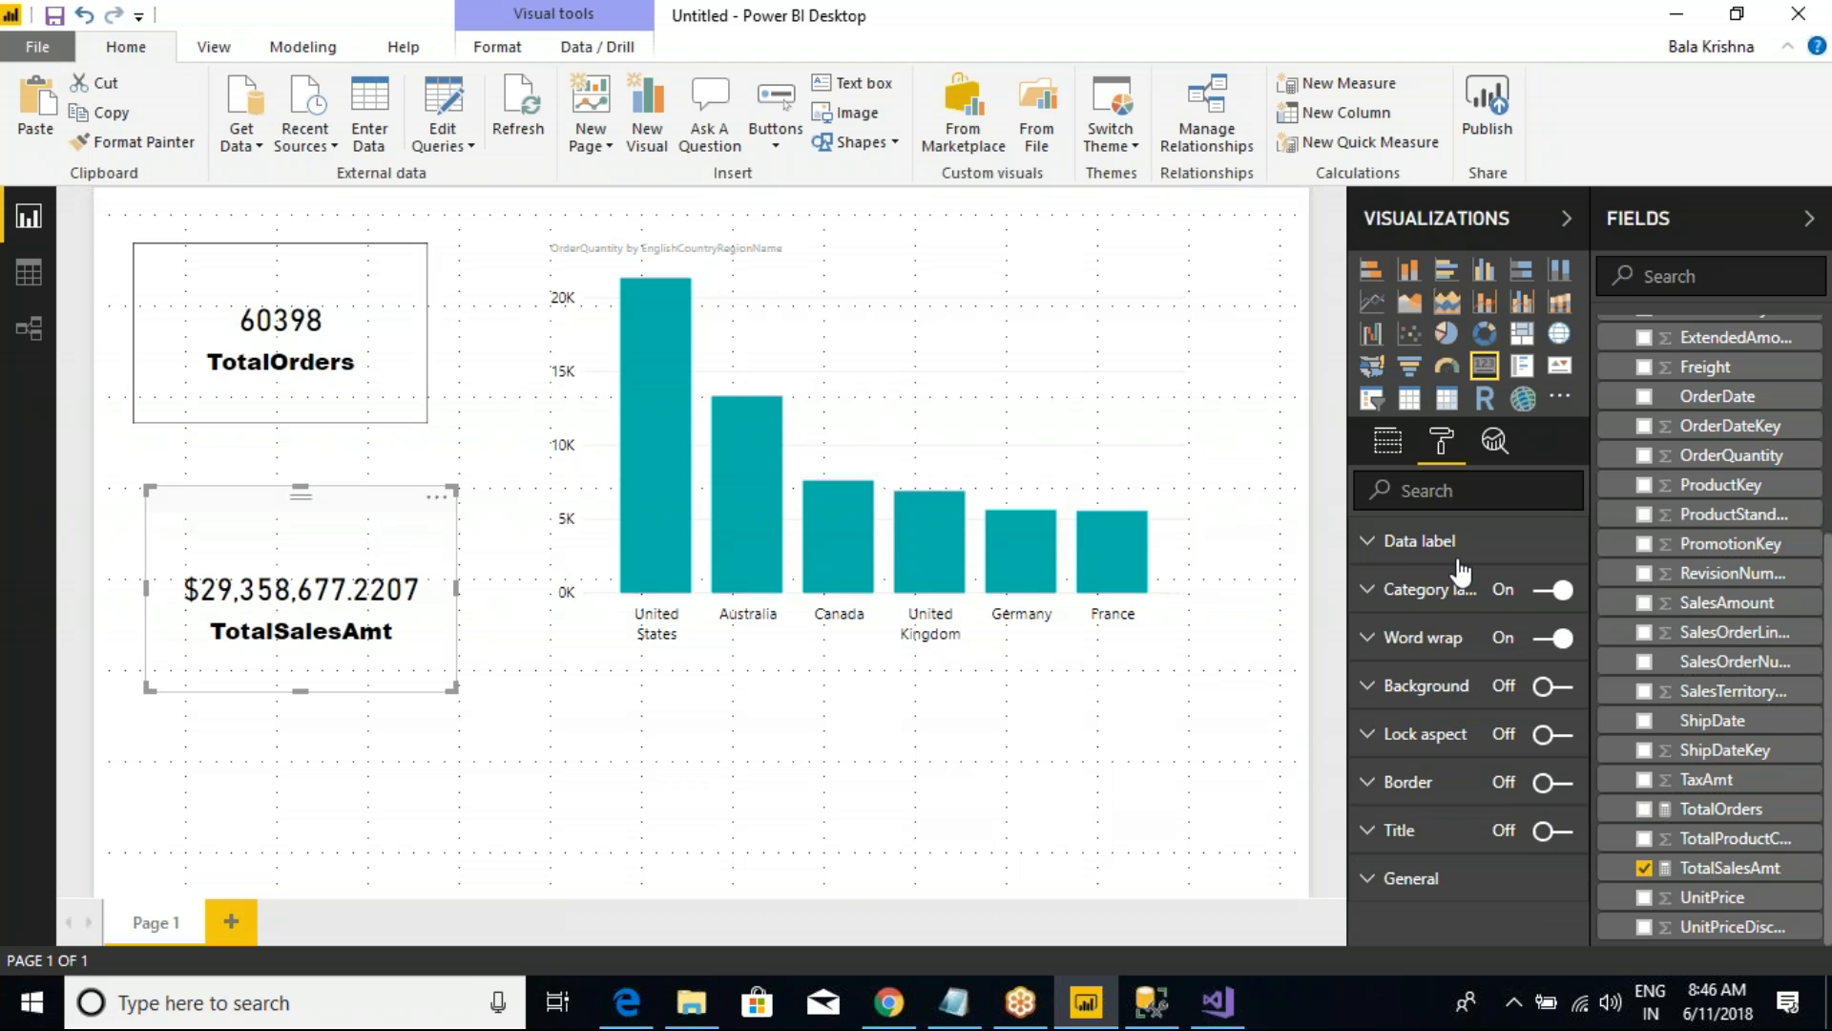
pyautogui.click(1553, 782)
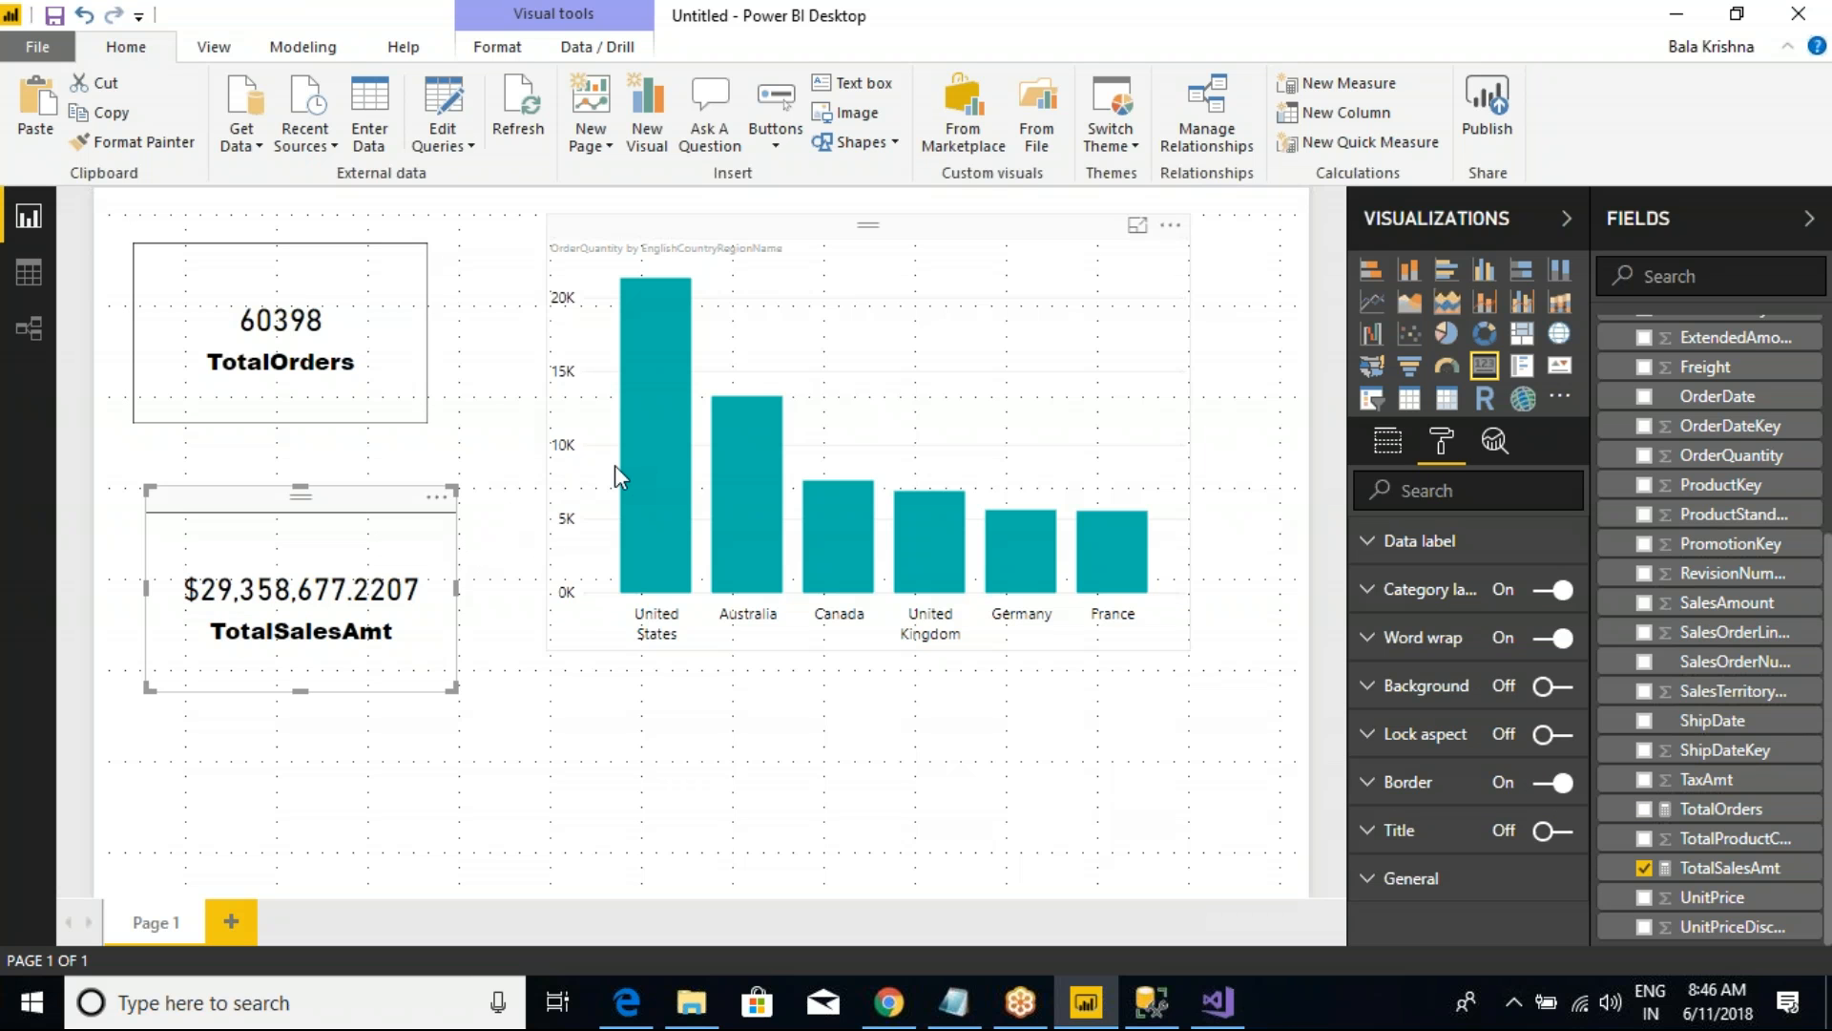
pyautogui.hotkey('ctrl', '2')
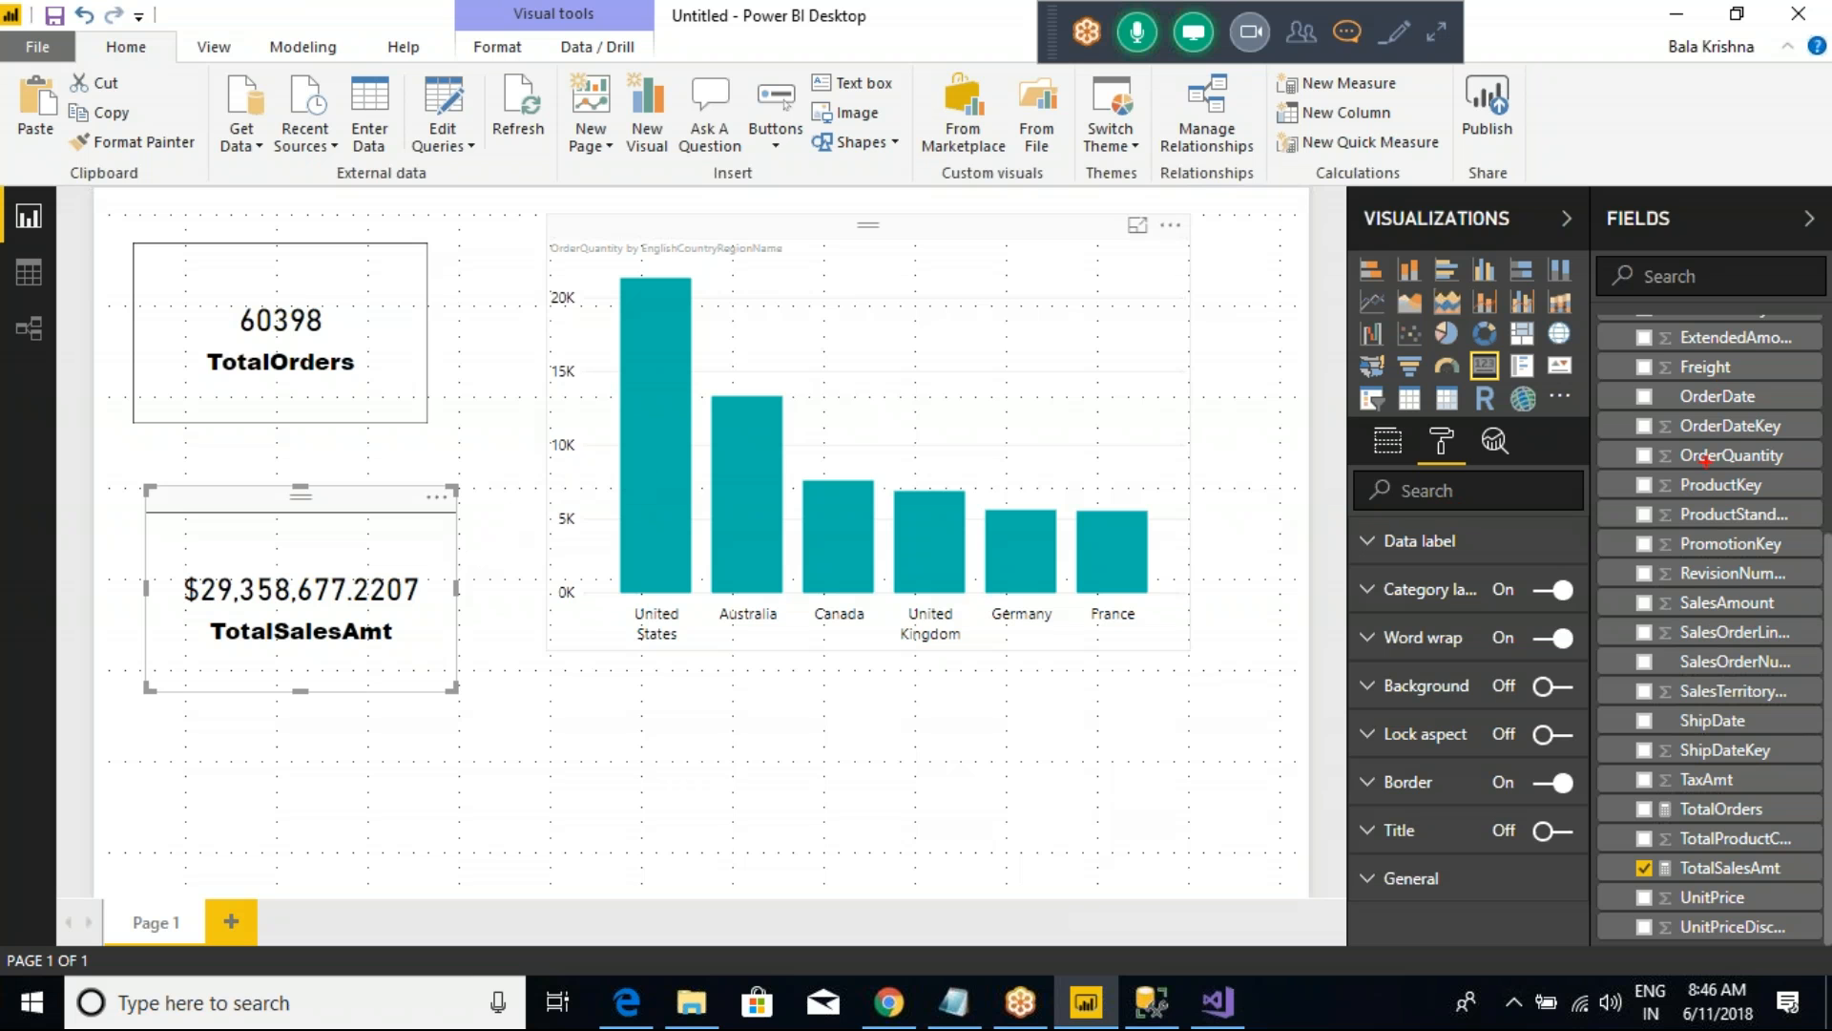
pyautogui.moveTo(1315, 203)
pyautogui.mouseDown()
pyautogui.moveTo(1623, 437)
pyautogui.moveTo(1775, 736)
pyautogui.moveTo(1783, 856)
pyautogui.mouseUp()
pyautogui.moveTo(402, 632); pyautogui.dragTo(484, 532)
pyautogui.moveTo(369, 371); pyautogui.dragTo(418, 330)
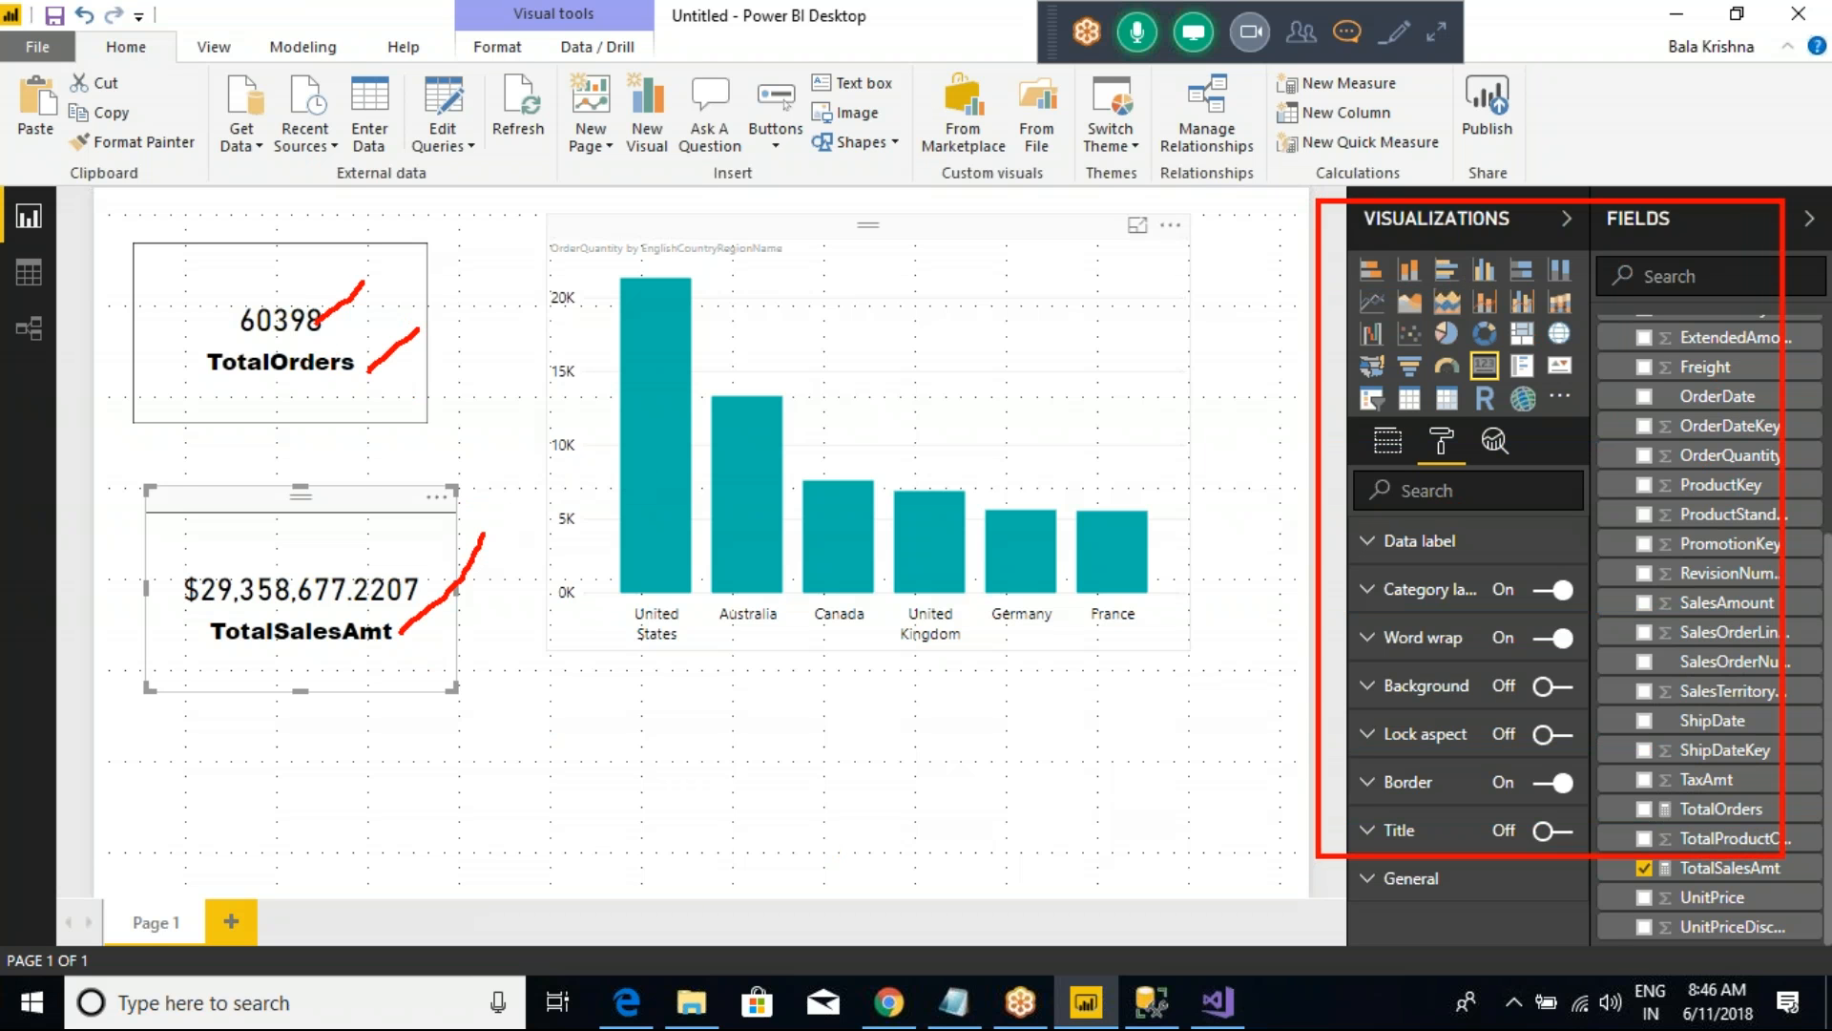
pyautogui.moveTo(304, 585); pyautogui.dragTo(363, 540)
pyautogui.moveTo(257, 285)
pyautogui.mouseDown()
pyautogui.moveTo(141, 441)
pyautogui.moveTo(125, 682)
pyautogui.moveTo(466, 498)
pyautogui.moveTo(350, 334)
pyautogui.mouseUp()
pyautogui.hotkey('alt', 'Tab')
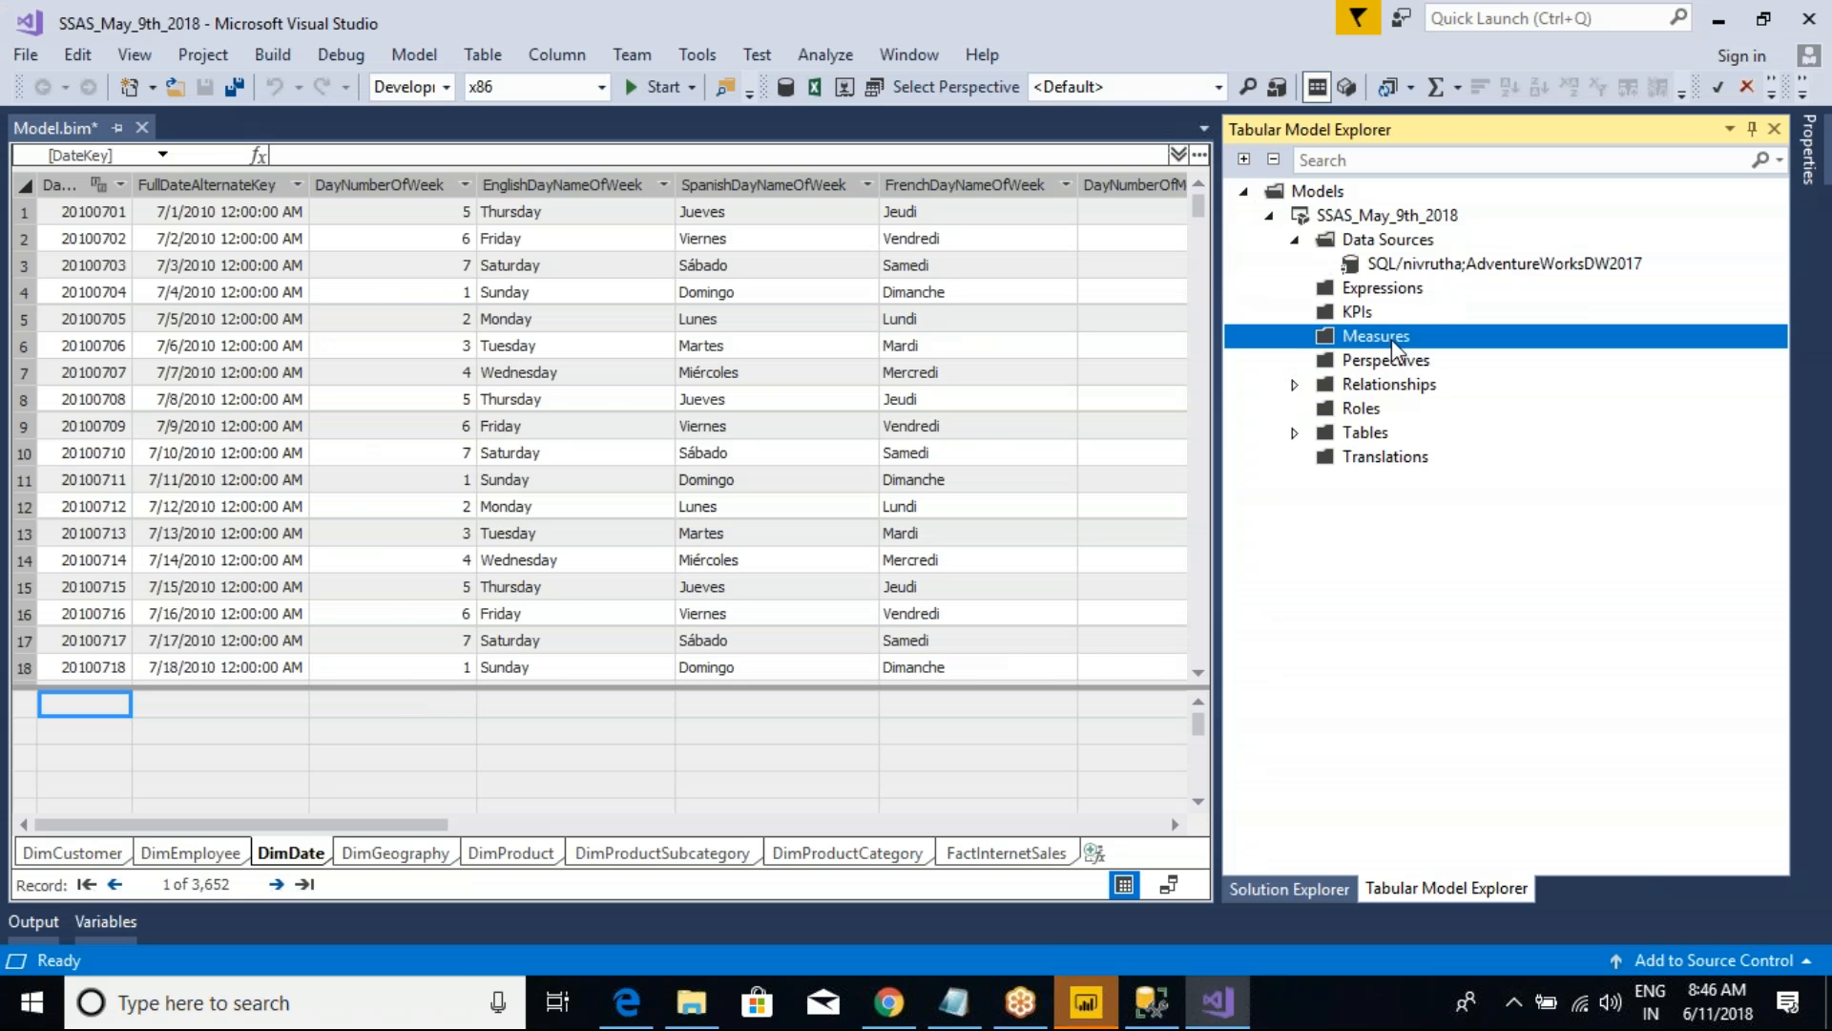
pyautogui.hotkey('alt', 'Tab')
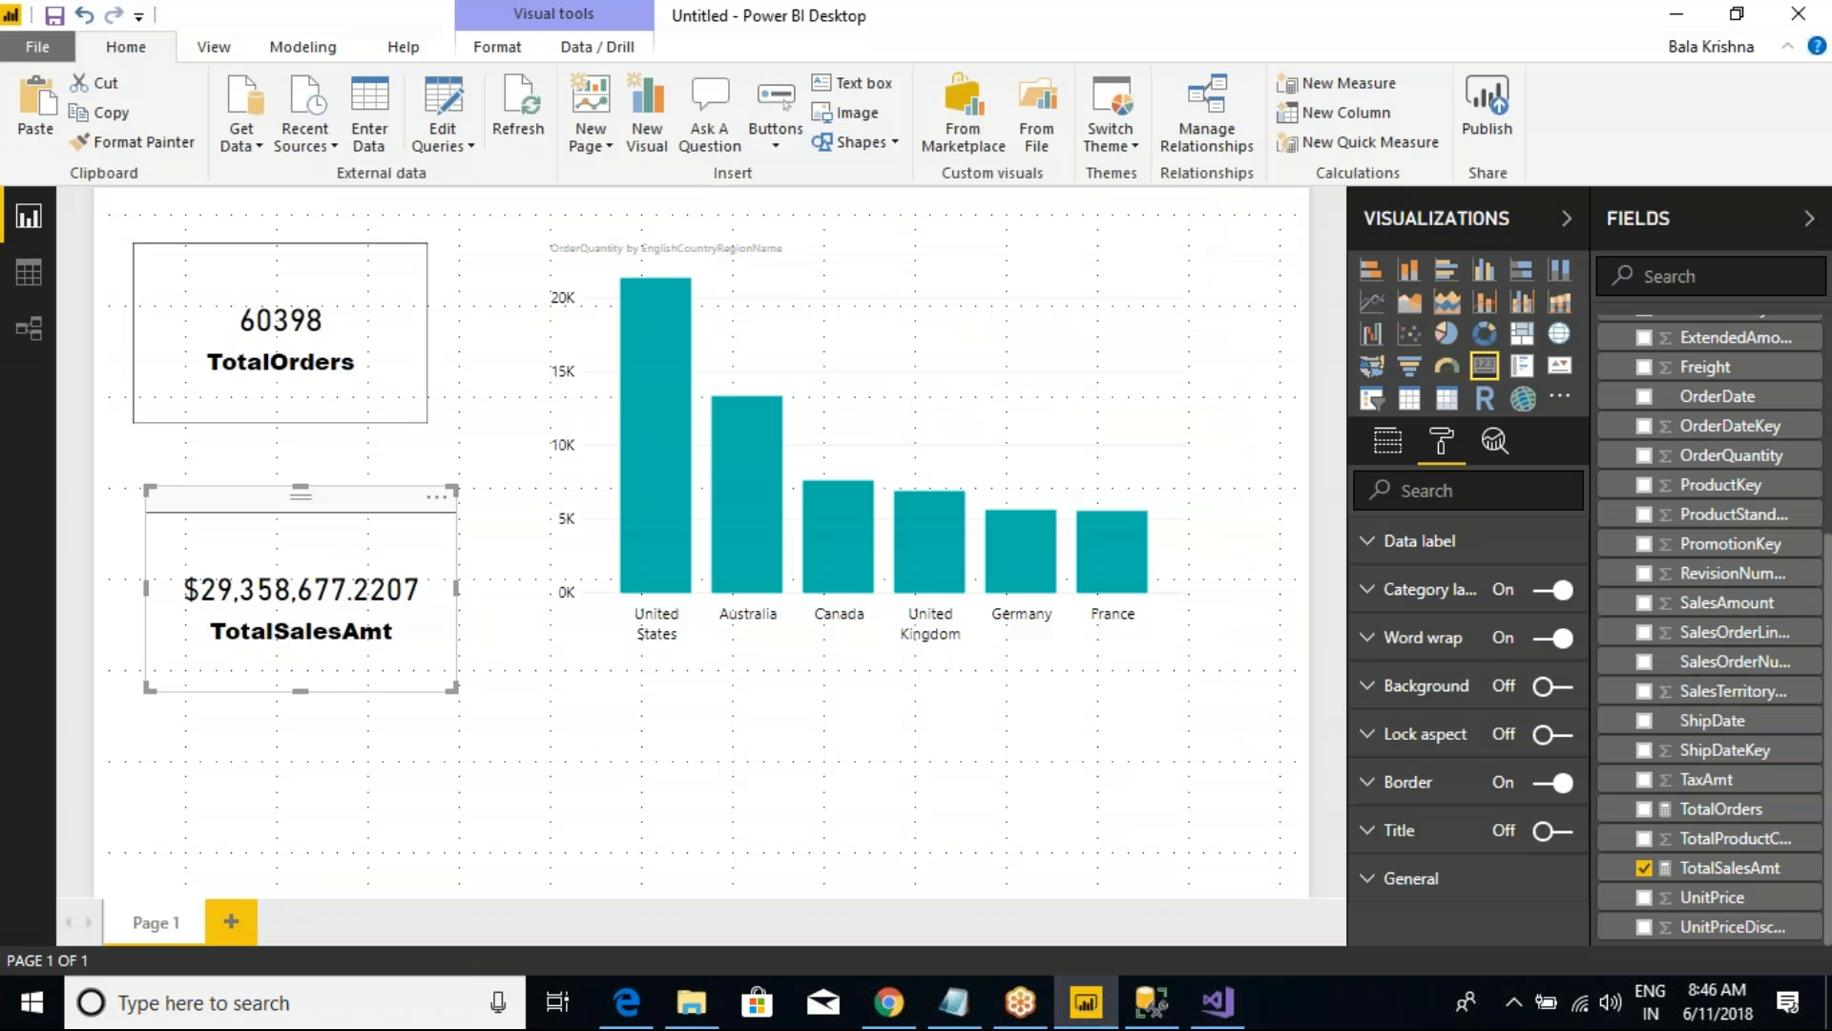
pyautogui.click(342, 370)
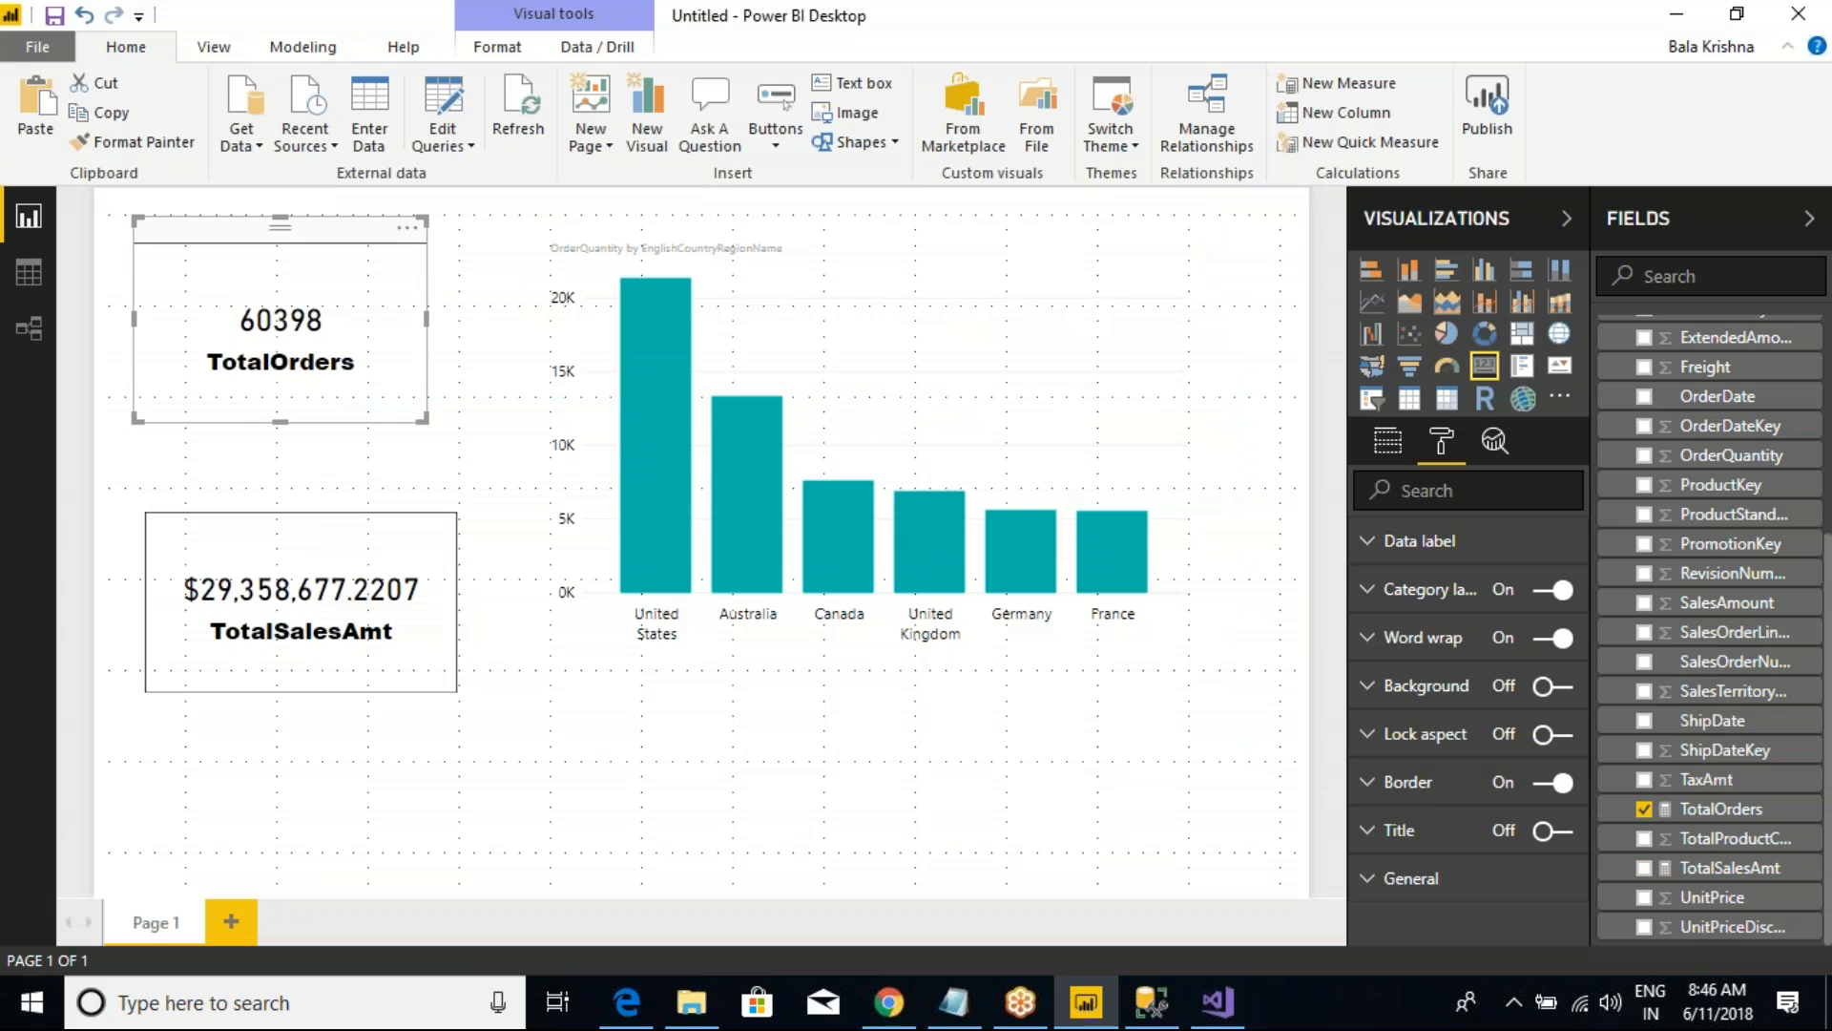
# Step: Switch to the tabular model in Visual Studio and create a Sum measure on the OrderQuantity column of FactInternetSales
pyautogui.hotkey('alt', 'Tab')
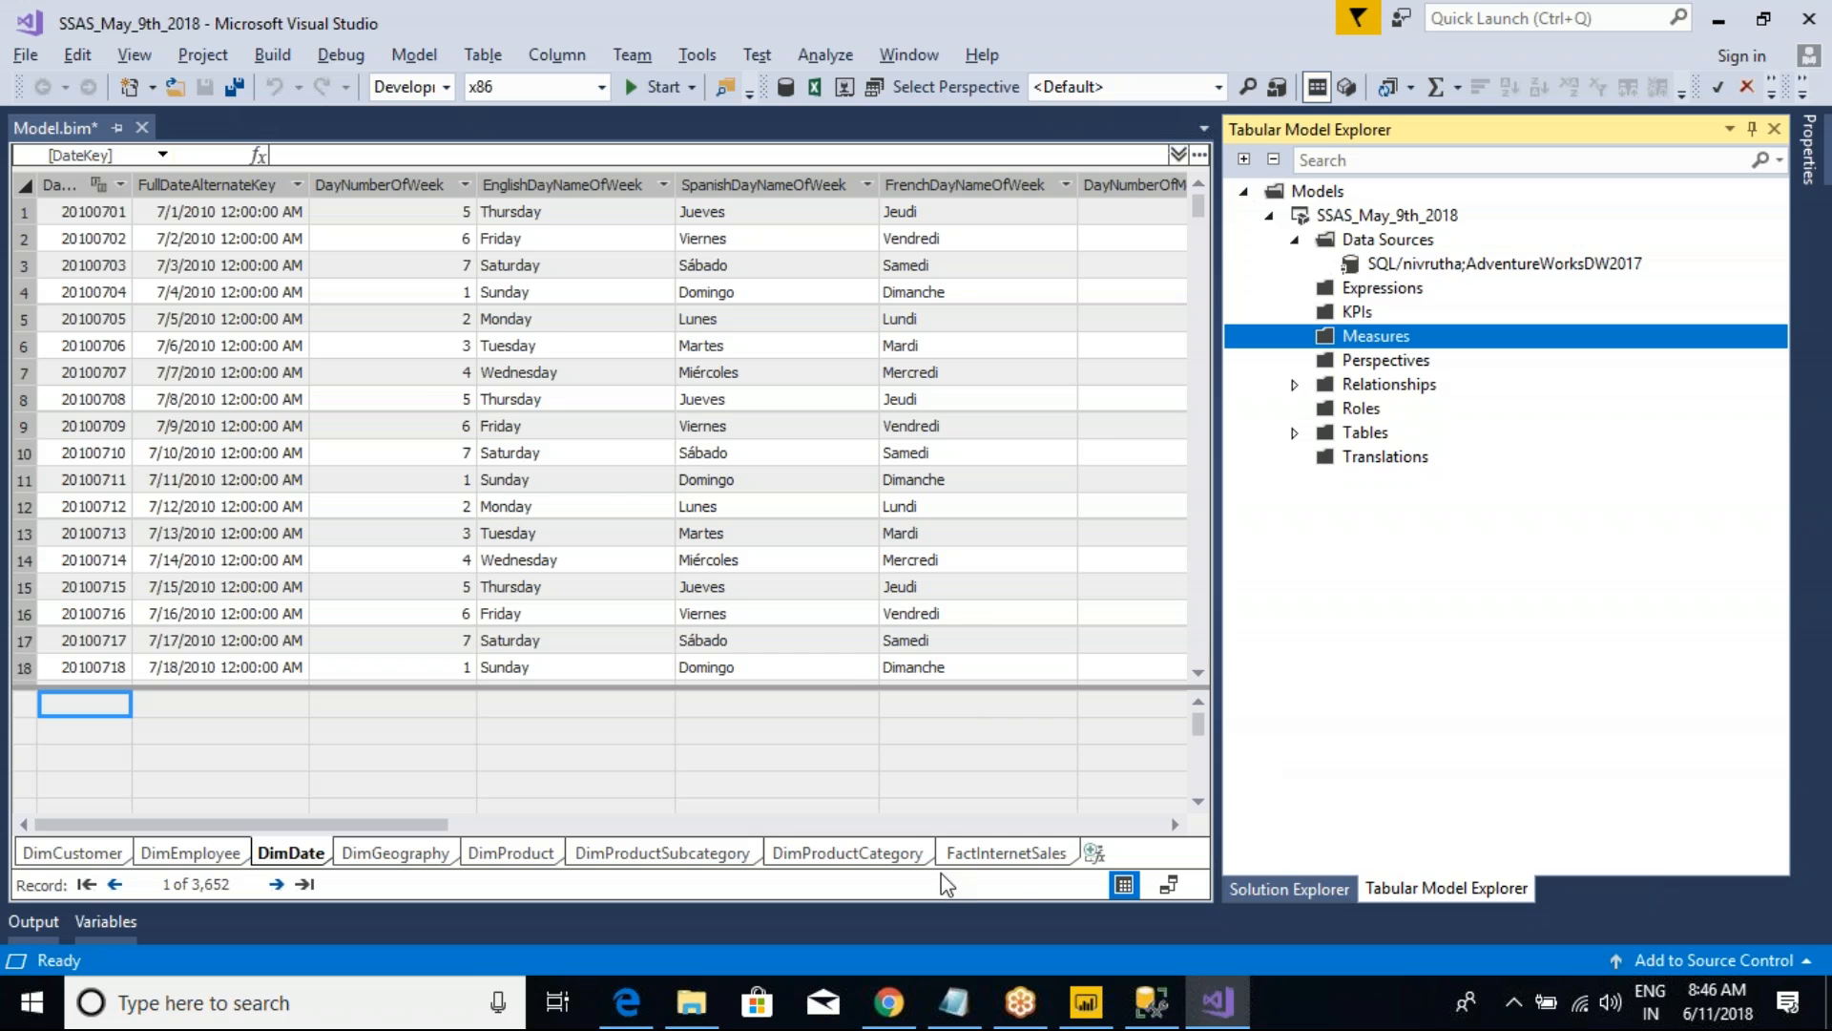
pyautogui.click(1013, 859)
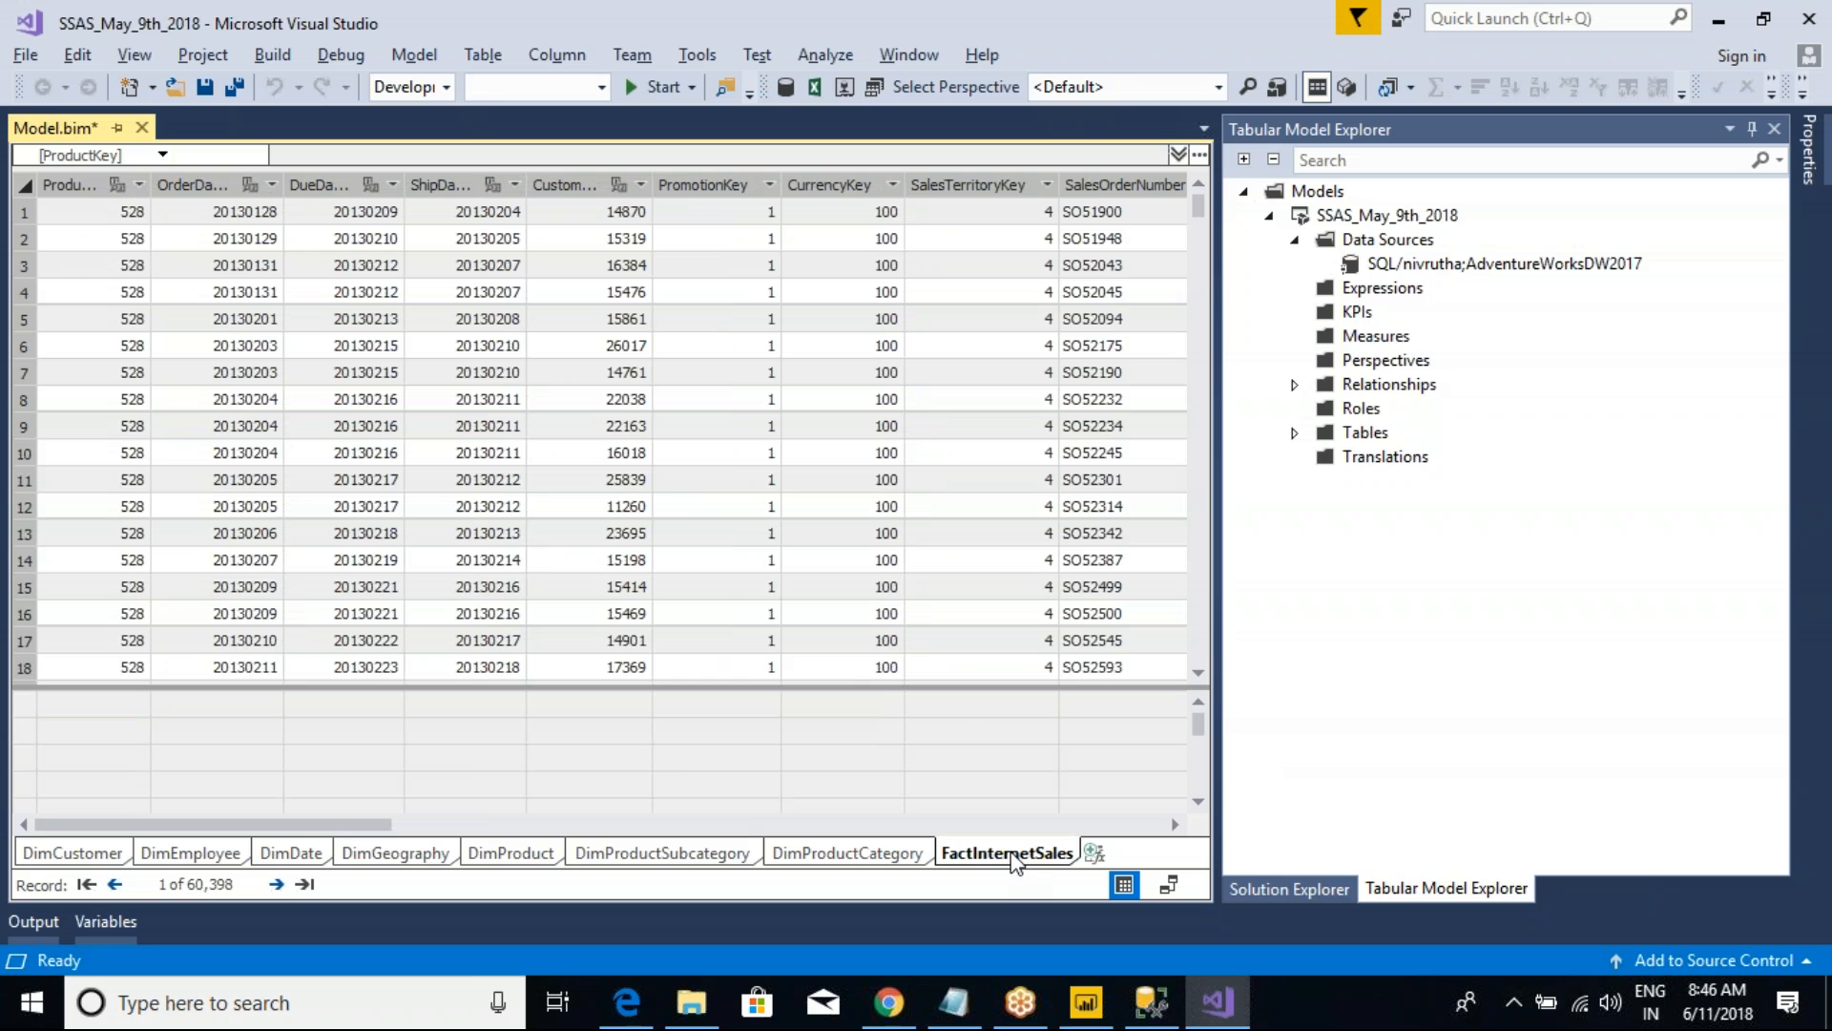
pyautogui.moveTo(310, 825); pyautogui.dragTo(531, 825)
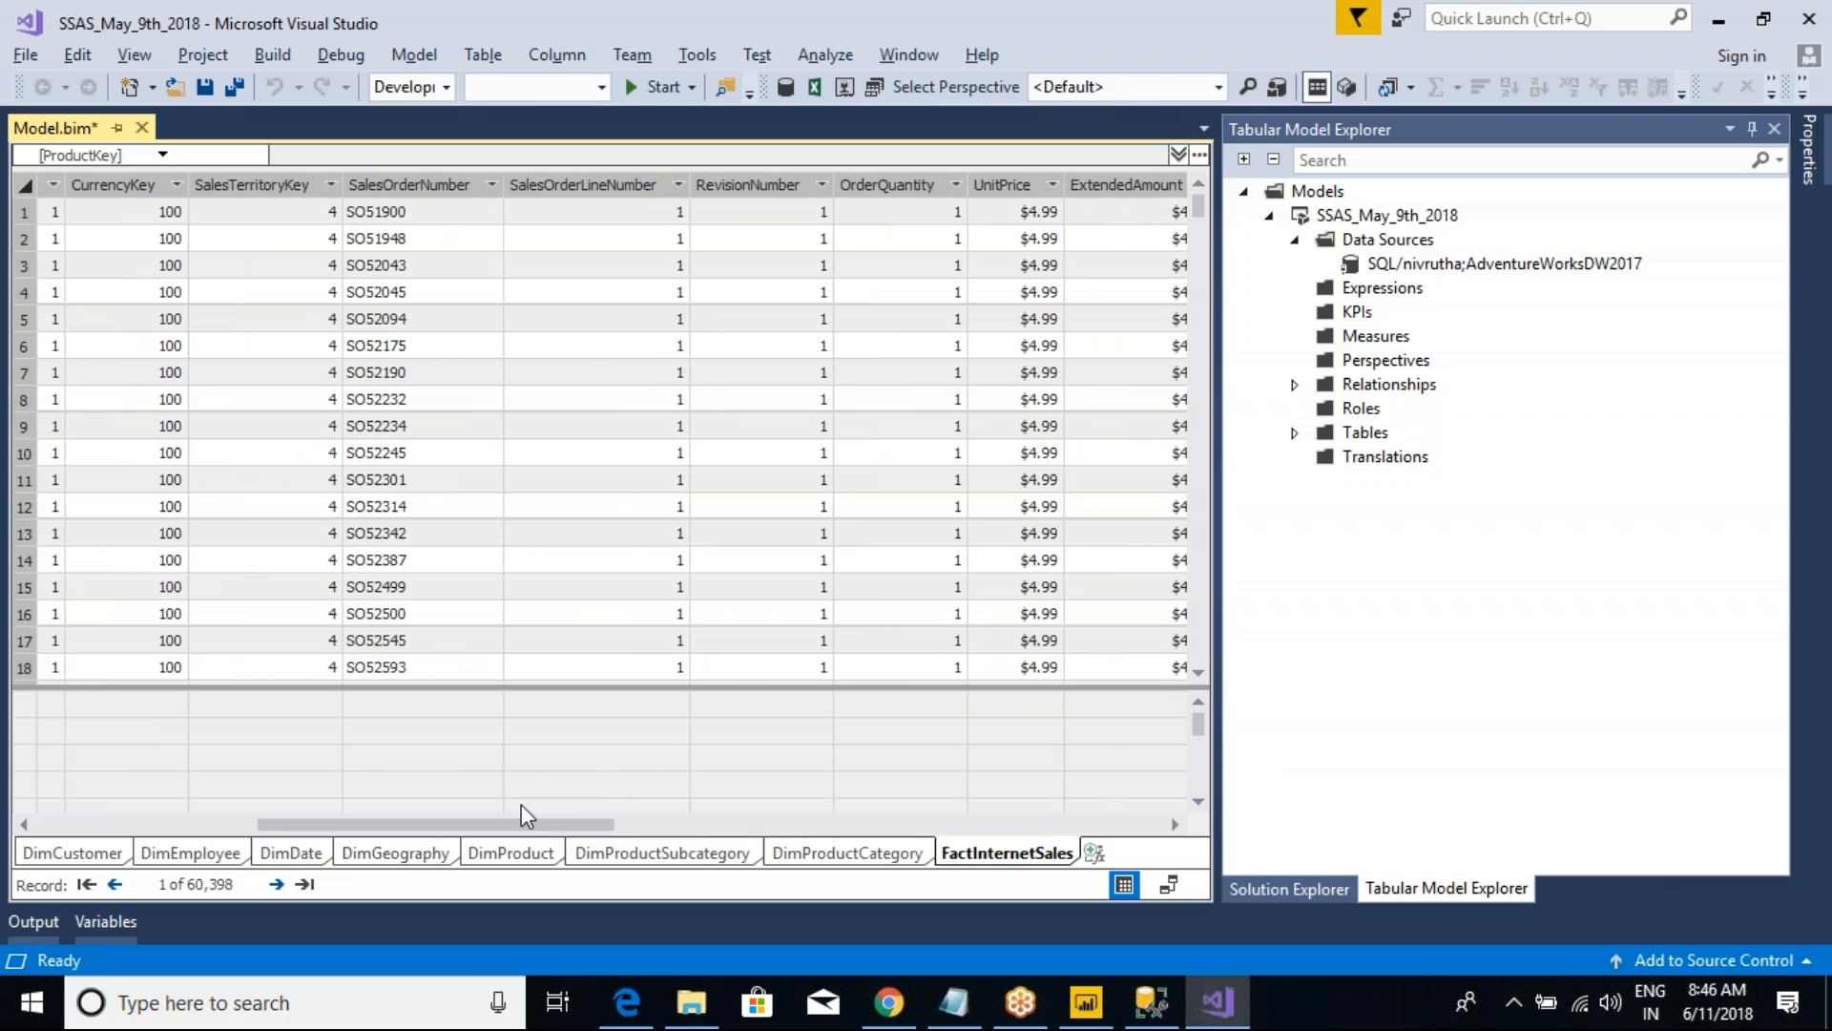
pyautogui.click(878, 185)
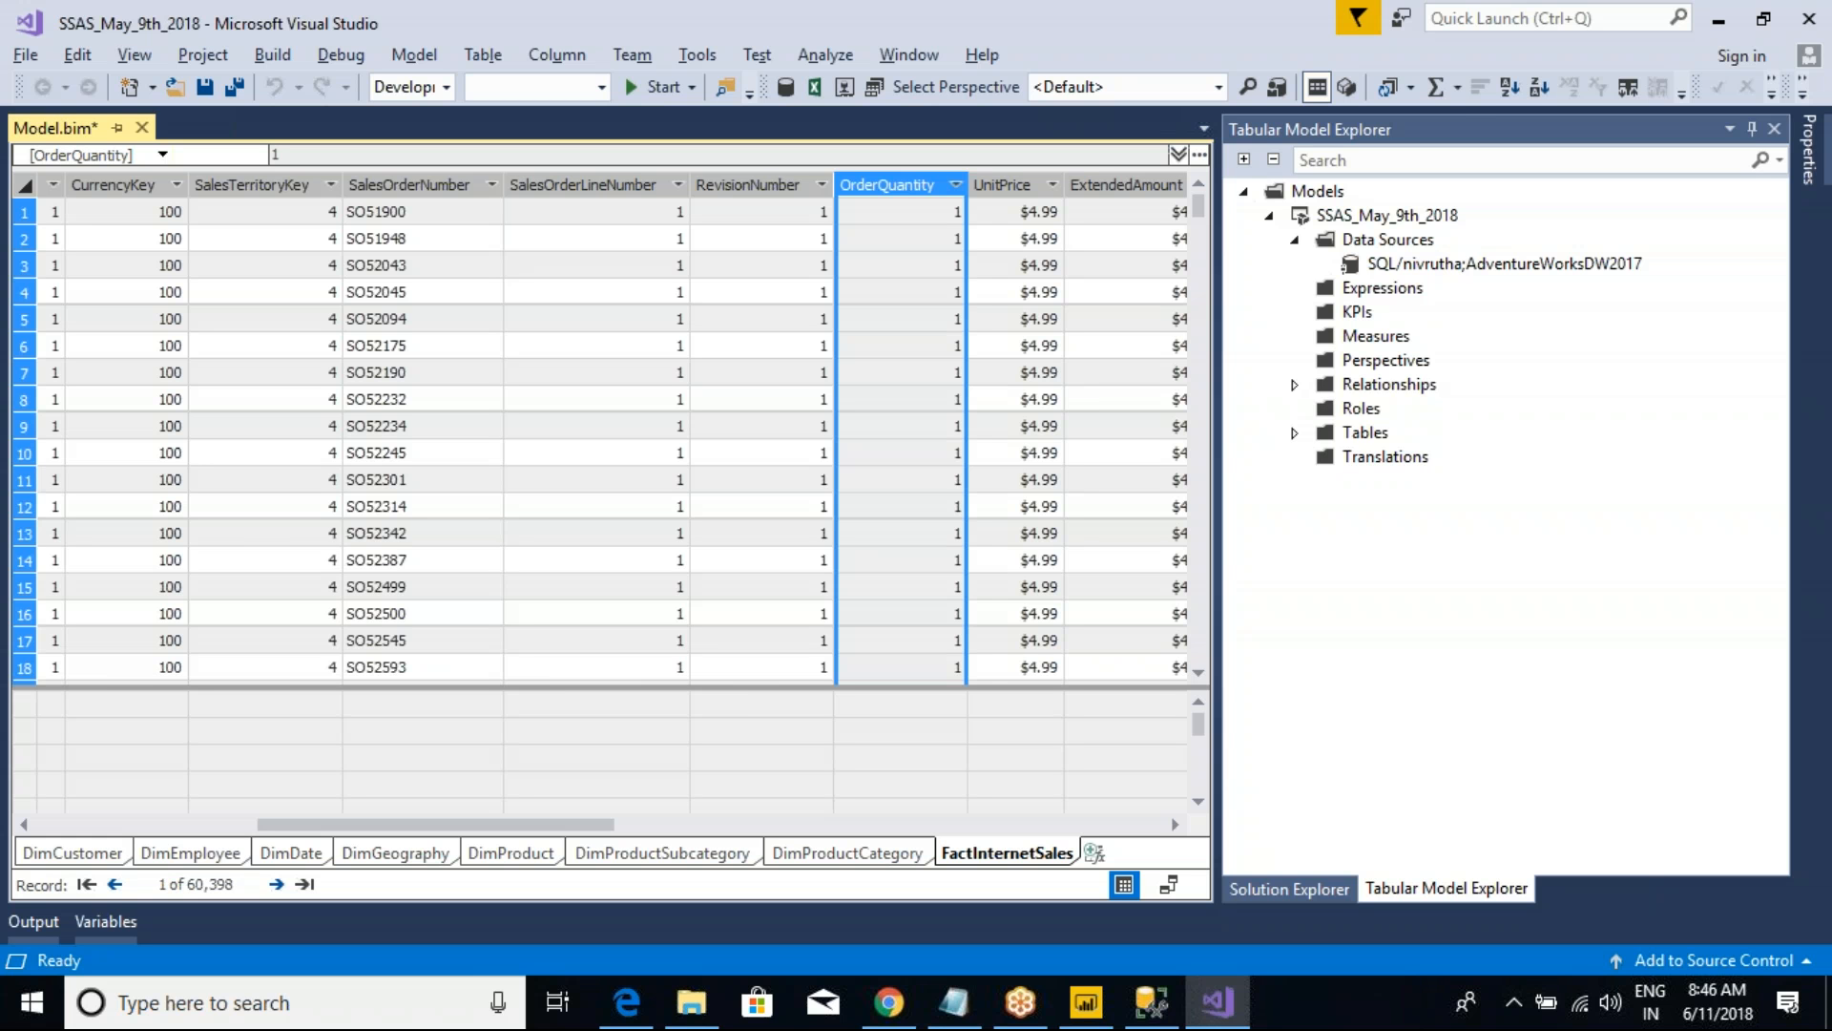
pyautogui.click(1457, 90)
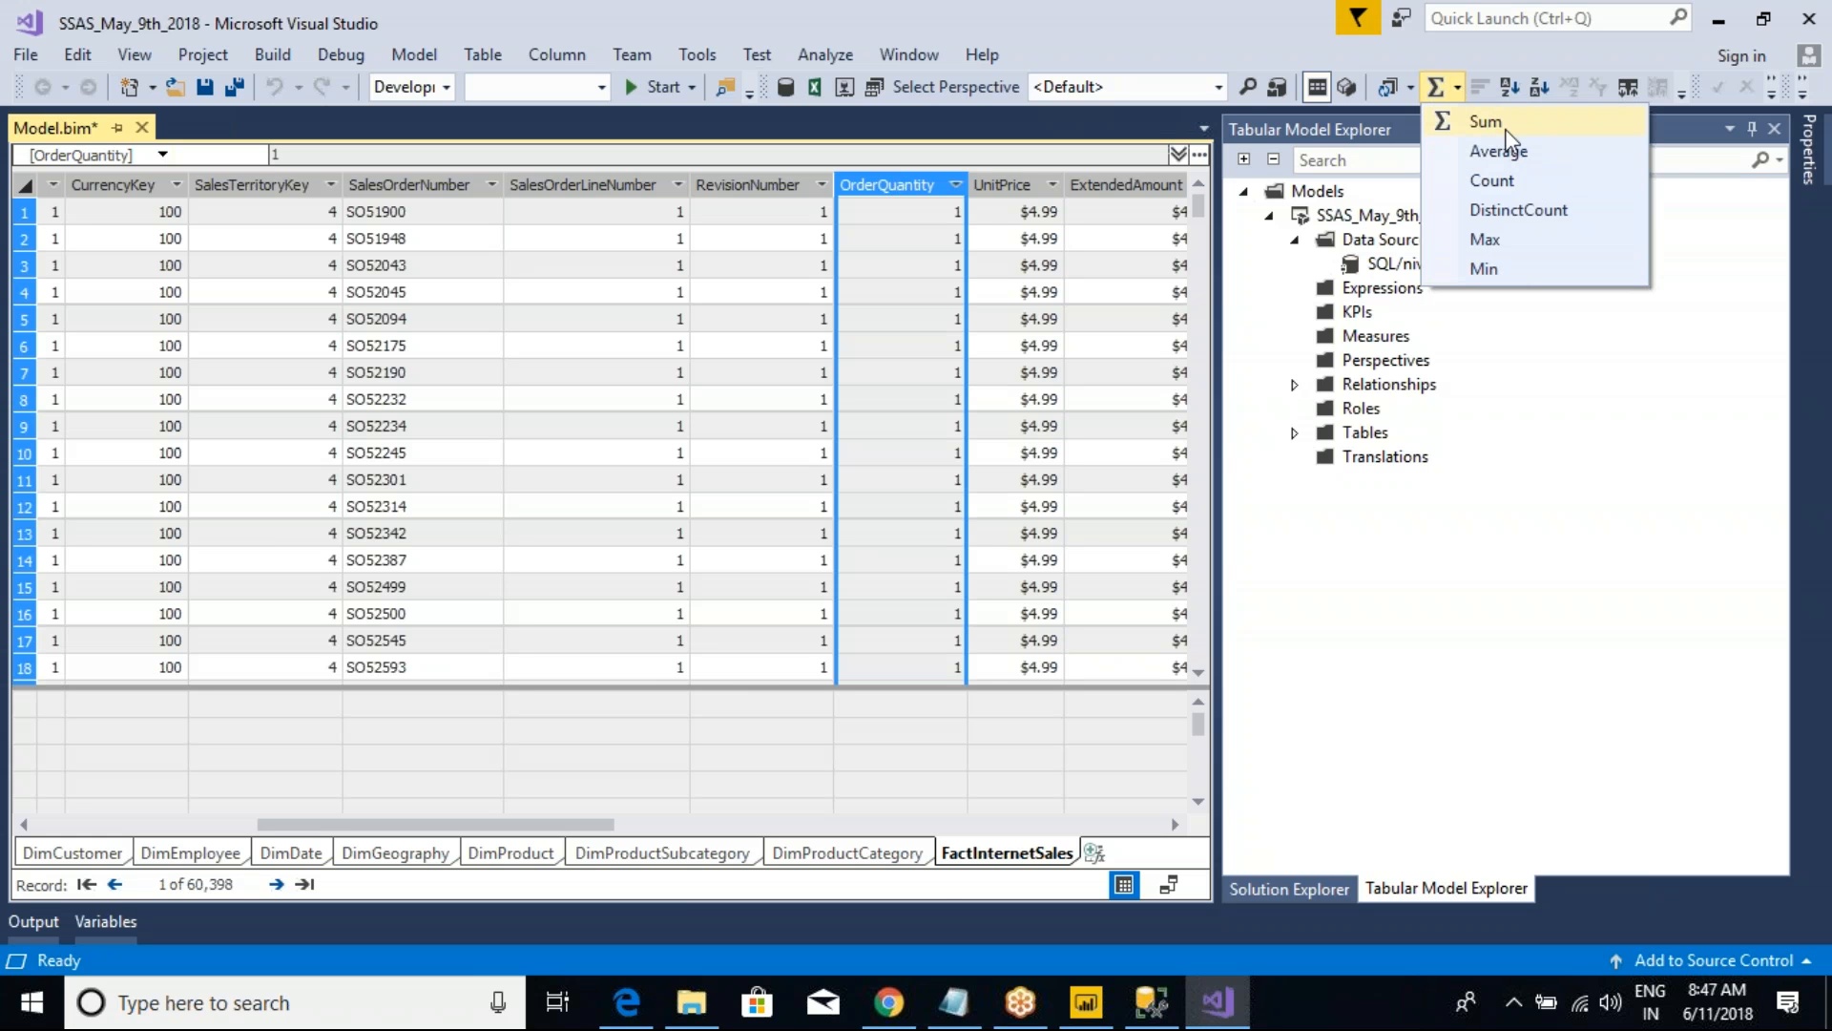
pyautogui.click(1486, 122)
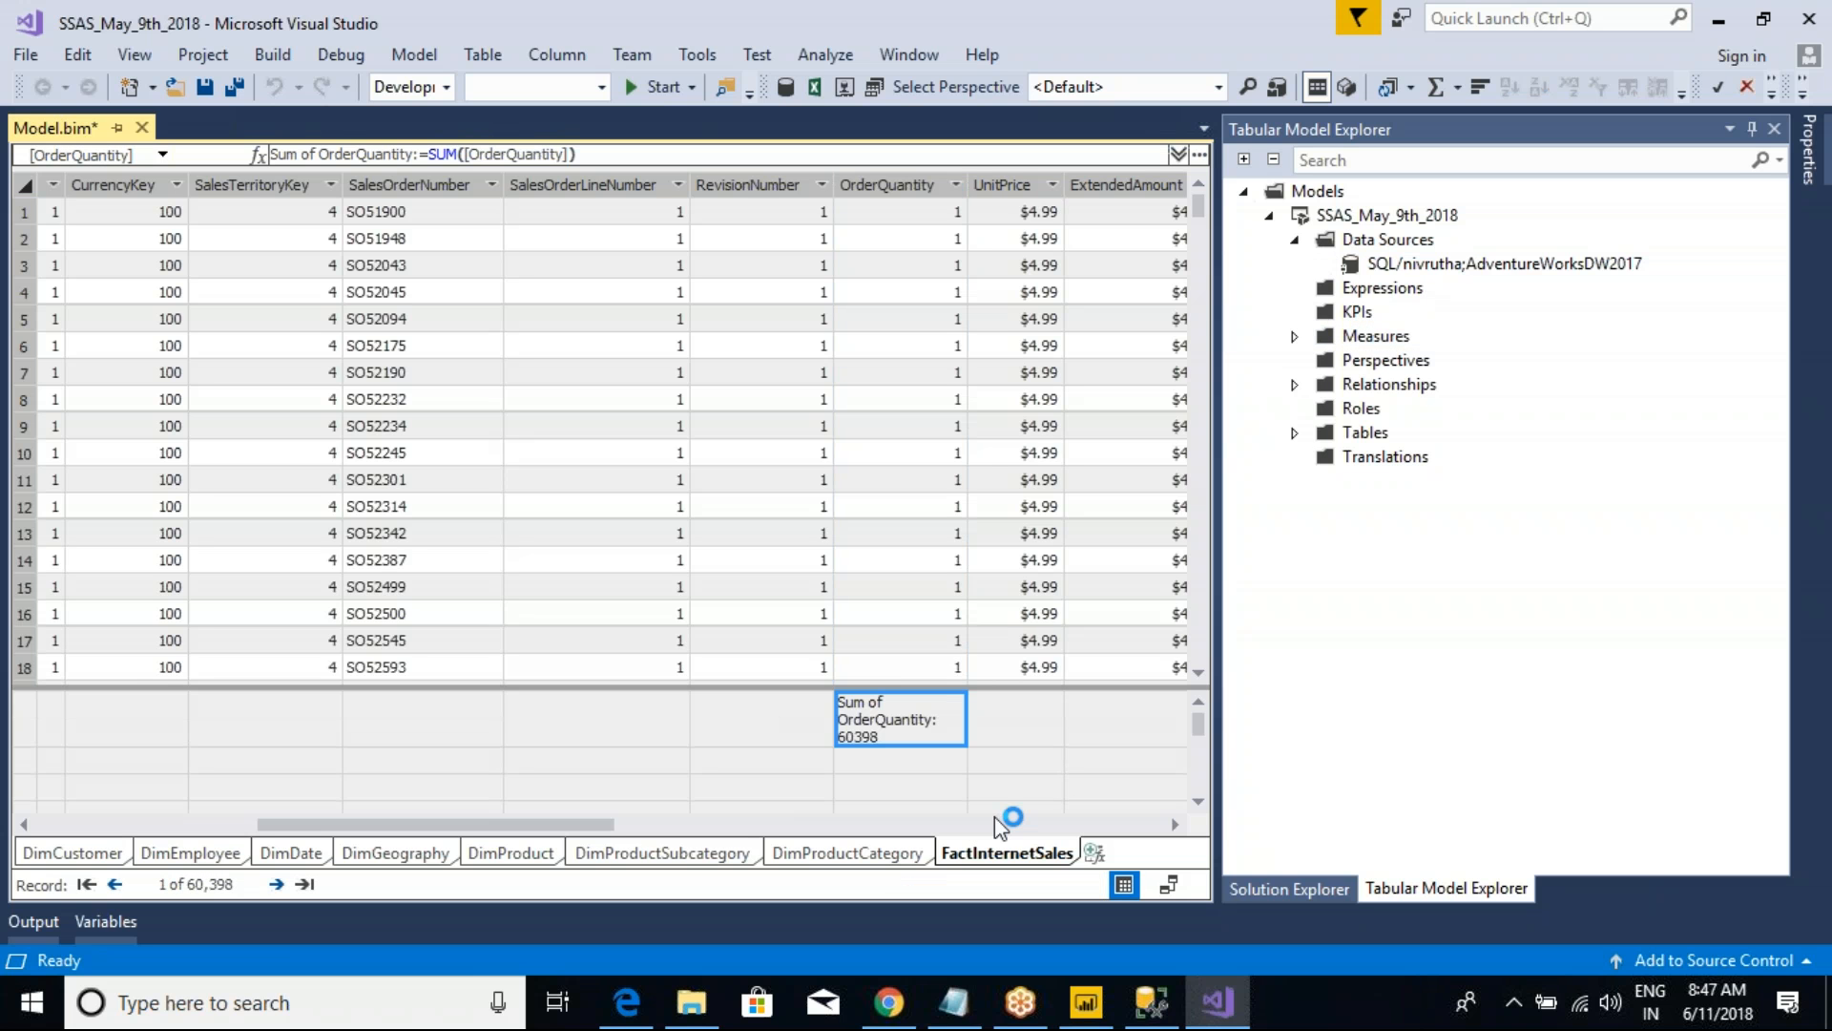
# Step: Compare the model's OrderQuantity sum with the TotalOrders card in Power BI Desktop and show the TotalSalesAmt measure's formula
pyautogui.moveTo(812, 689); pyautogui.dragTo(996, 769)
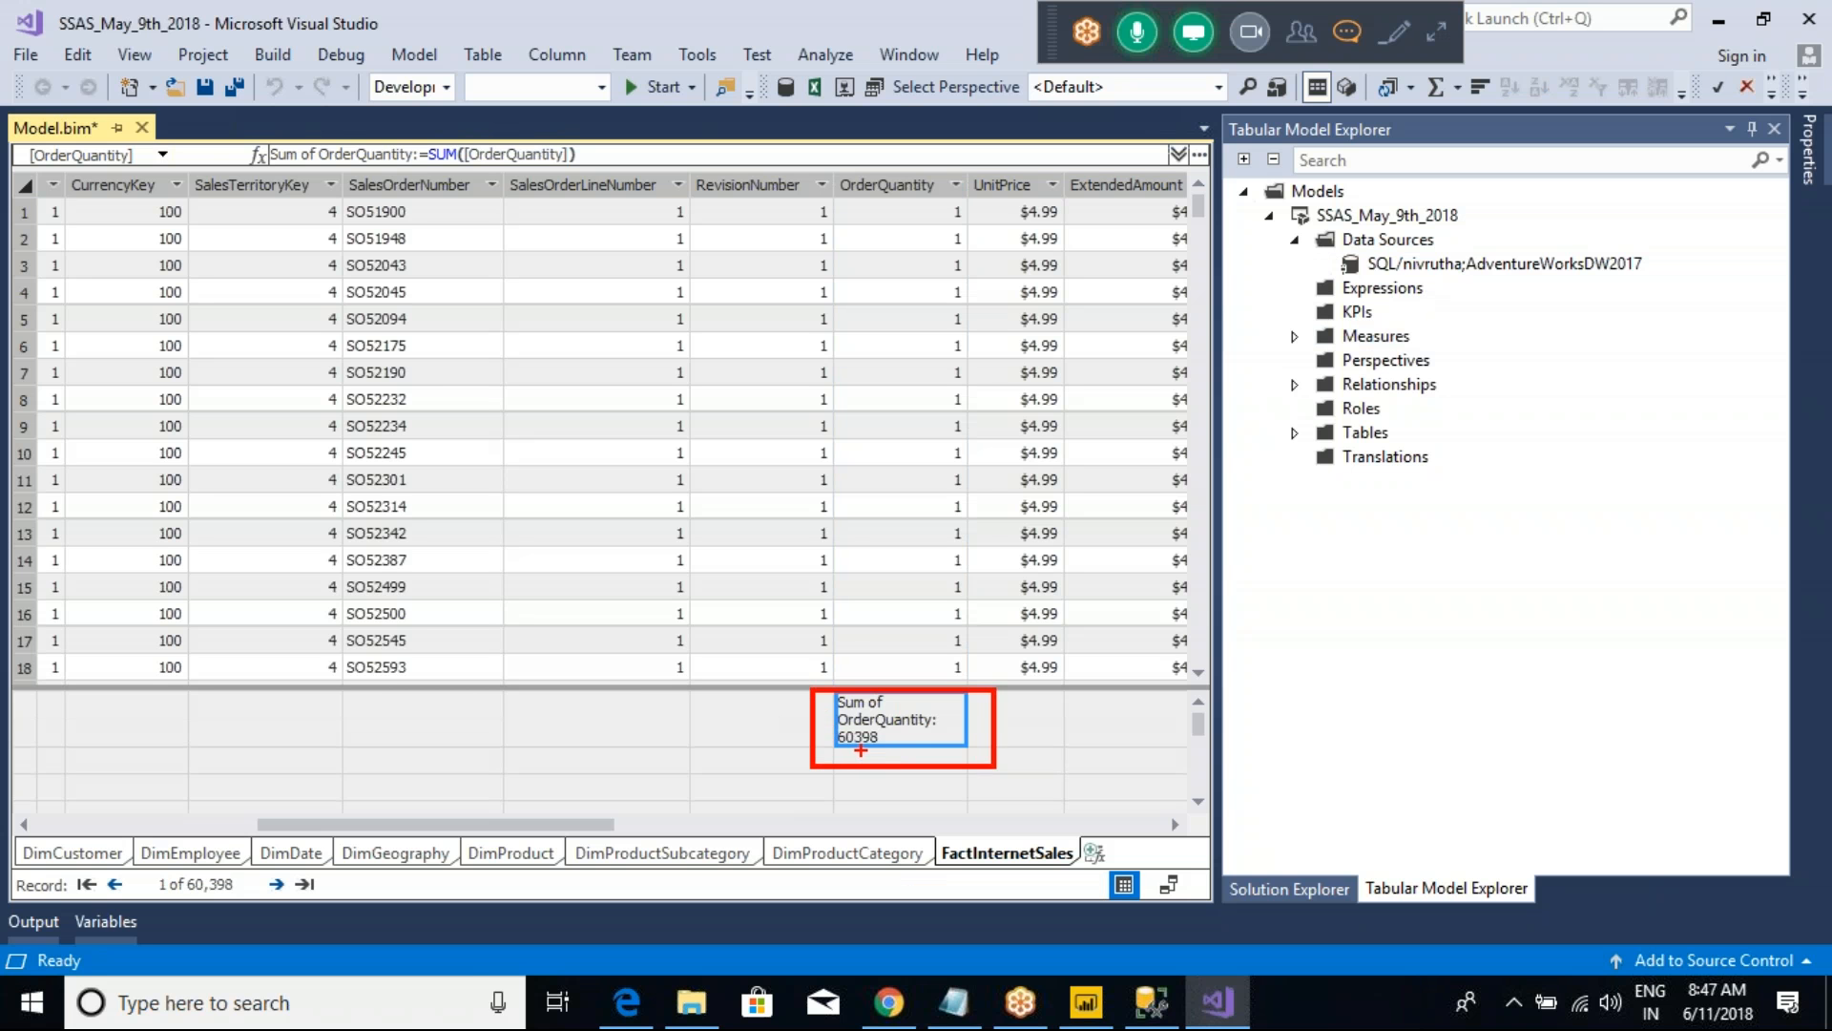
pyautogui.hotkey('alt', 'Tab')
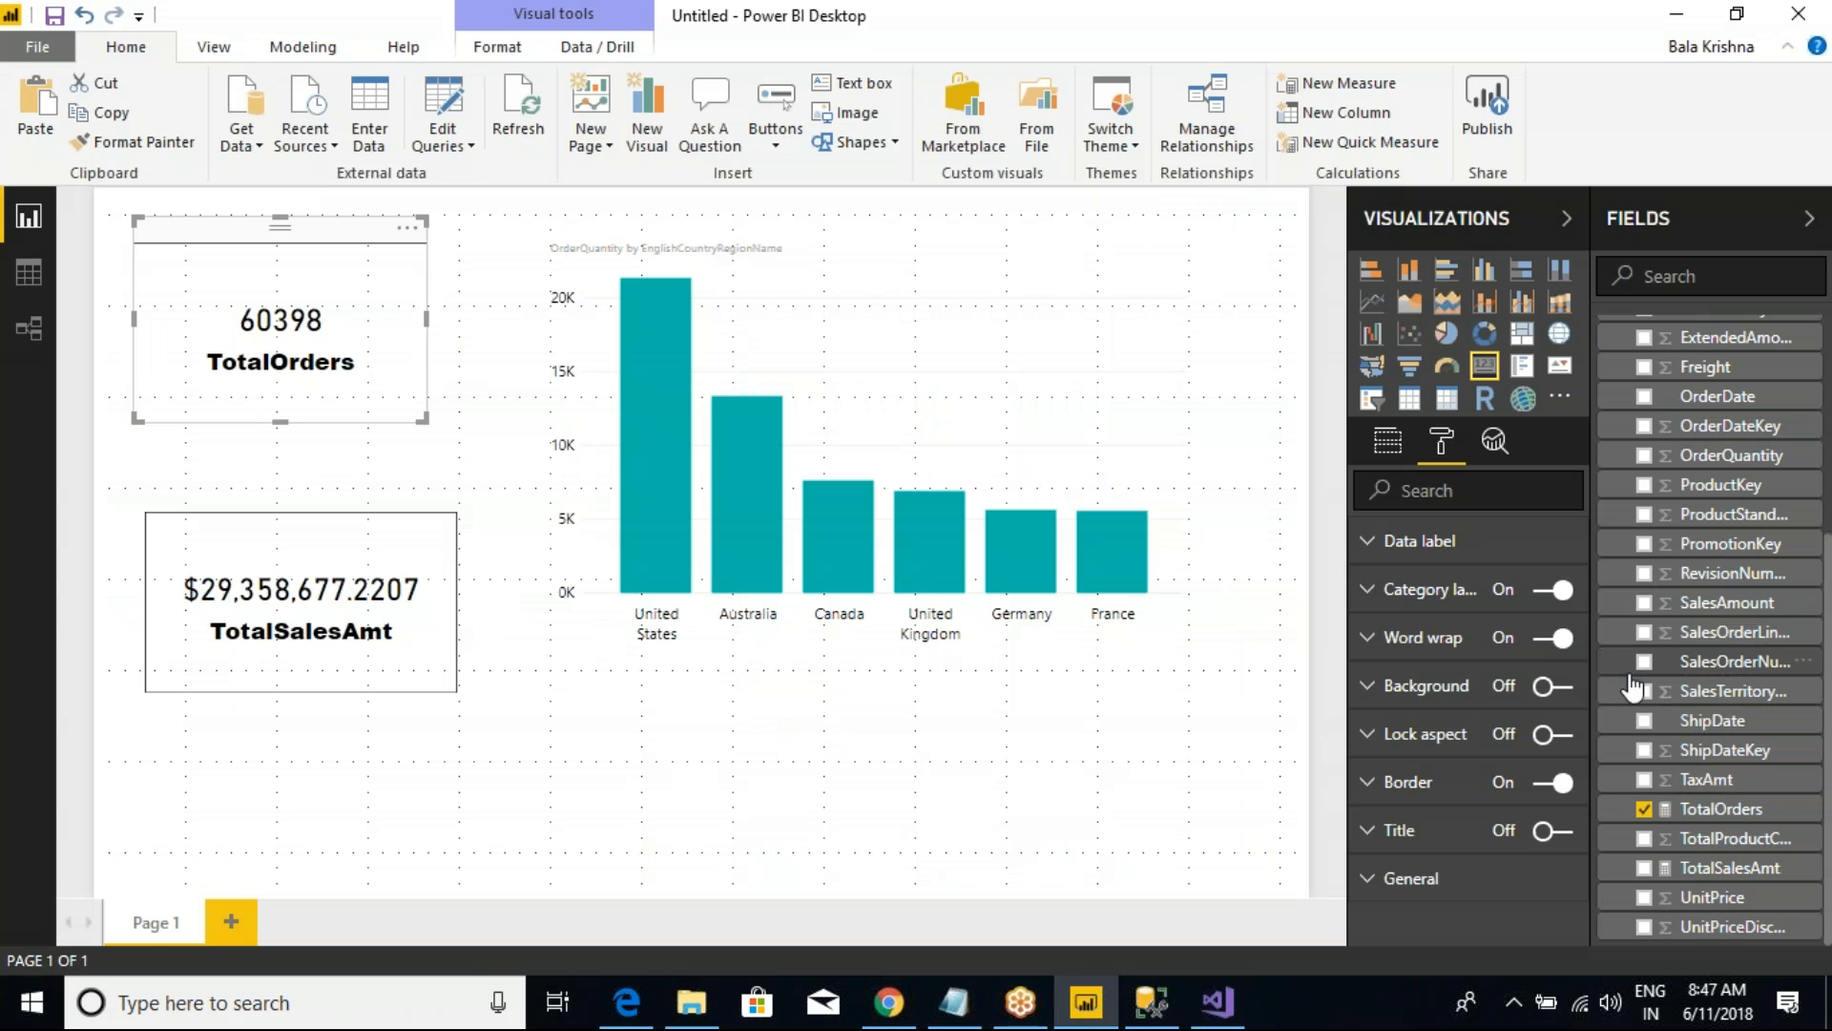
pyautogui.click(1717, 866)
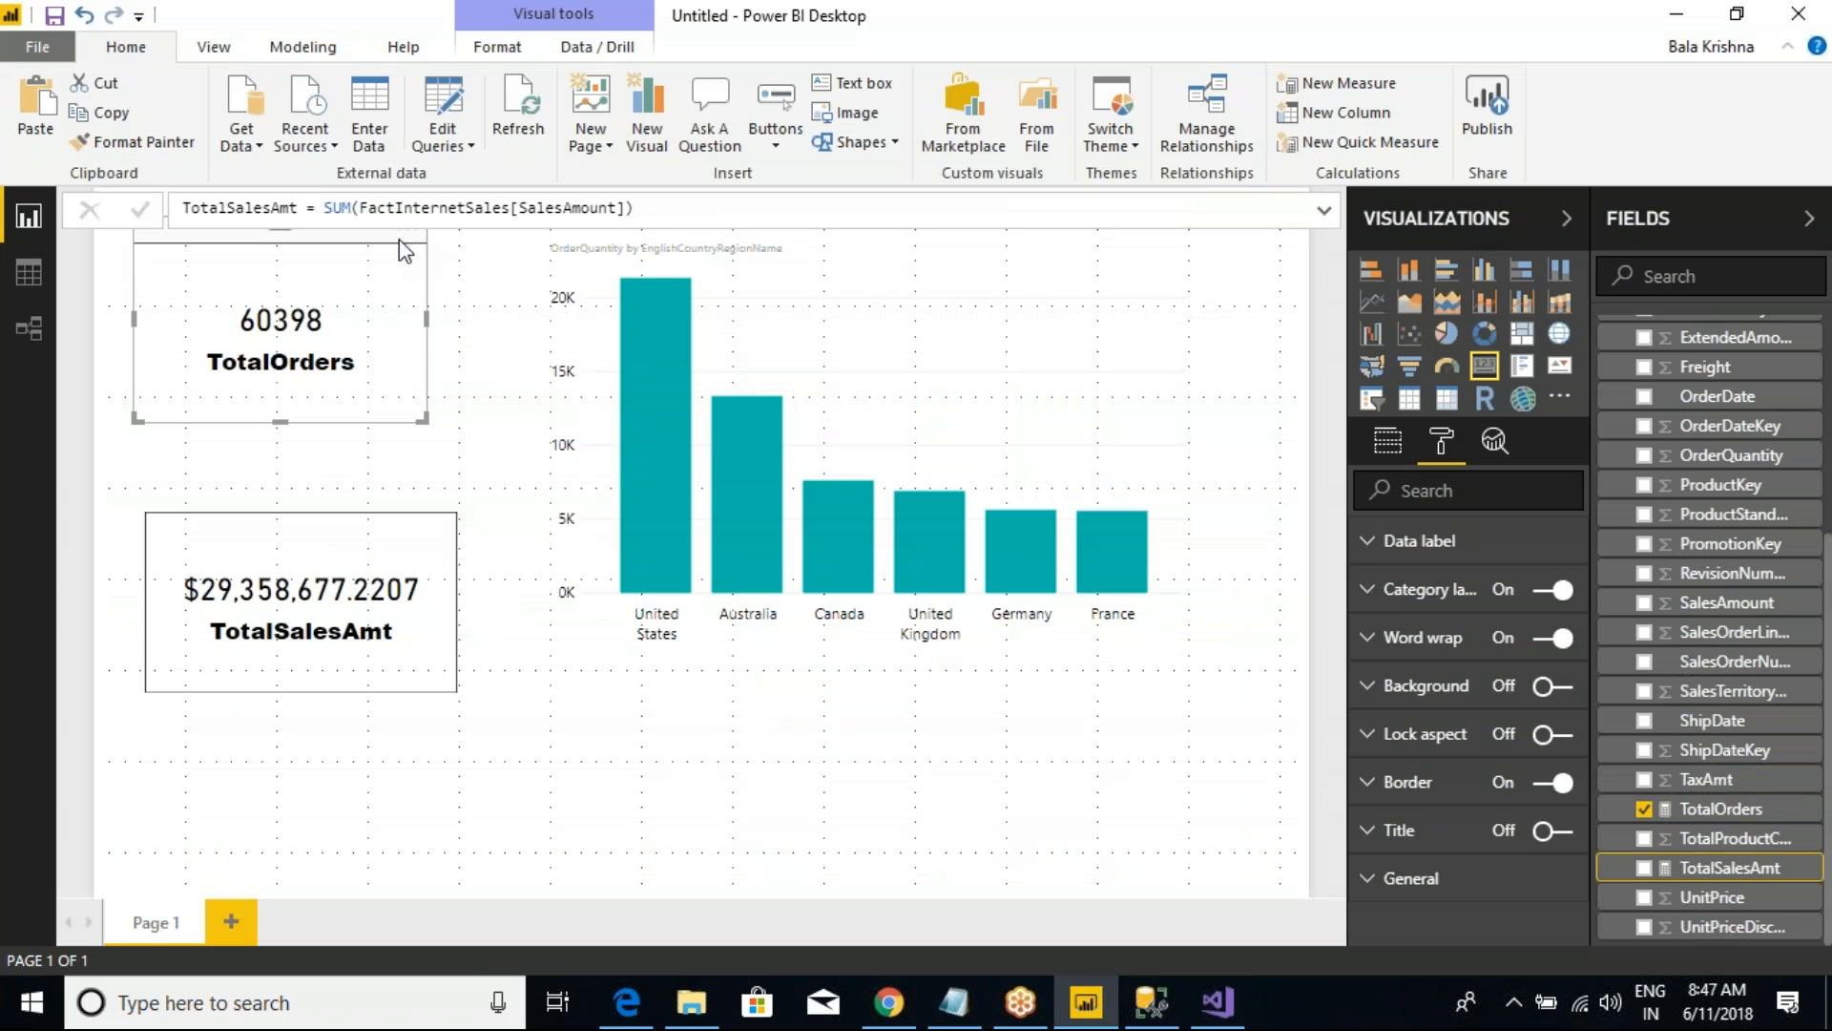
# Step: Return to Visual Studio and create a Sum measure on the SalesAmount column of FactInternetSales
pyautogui.hotkey('alt', 'Tab')
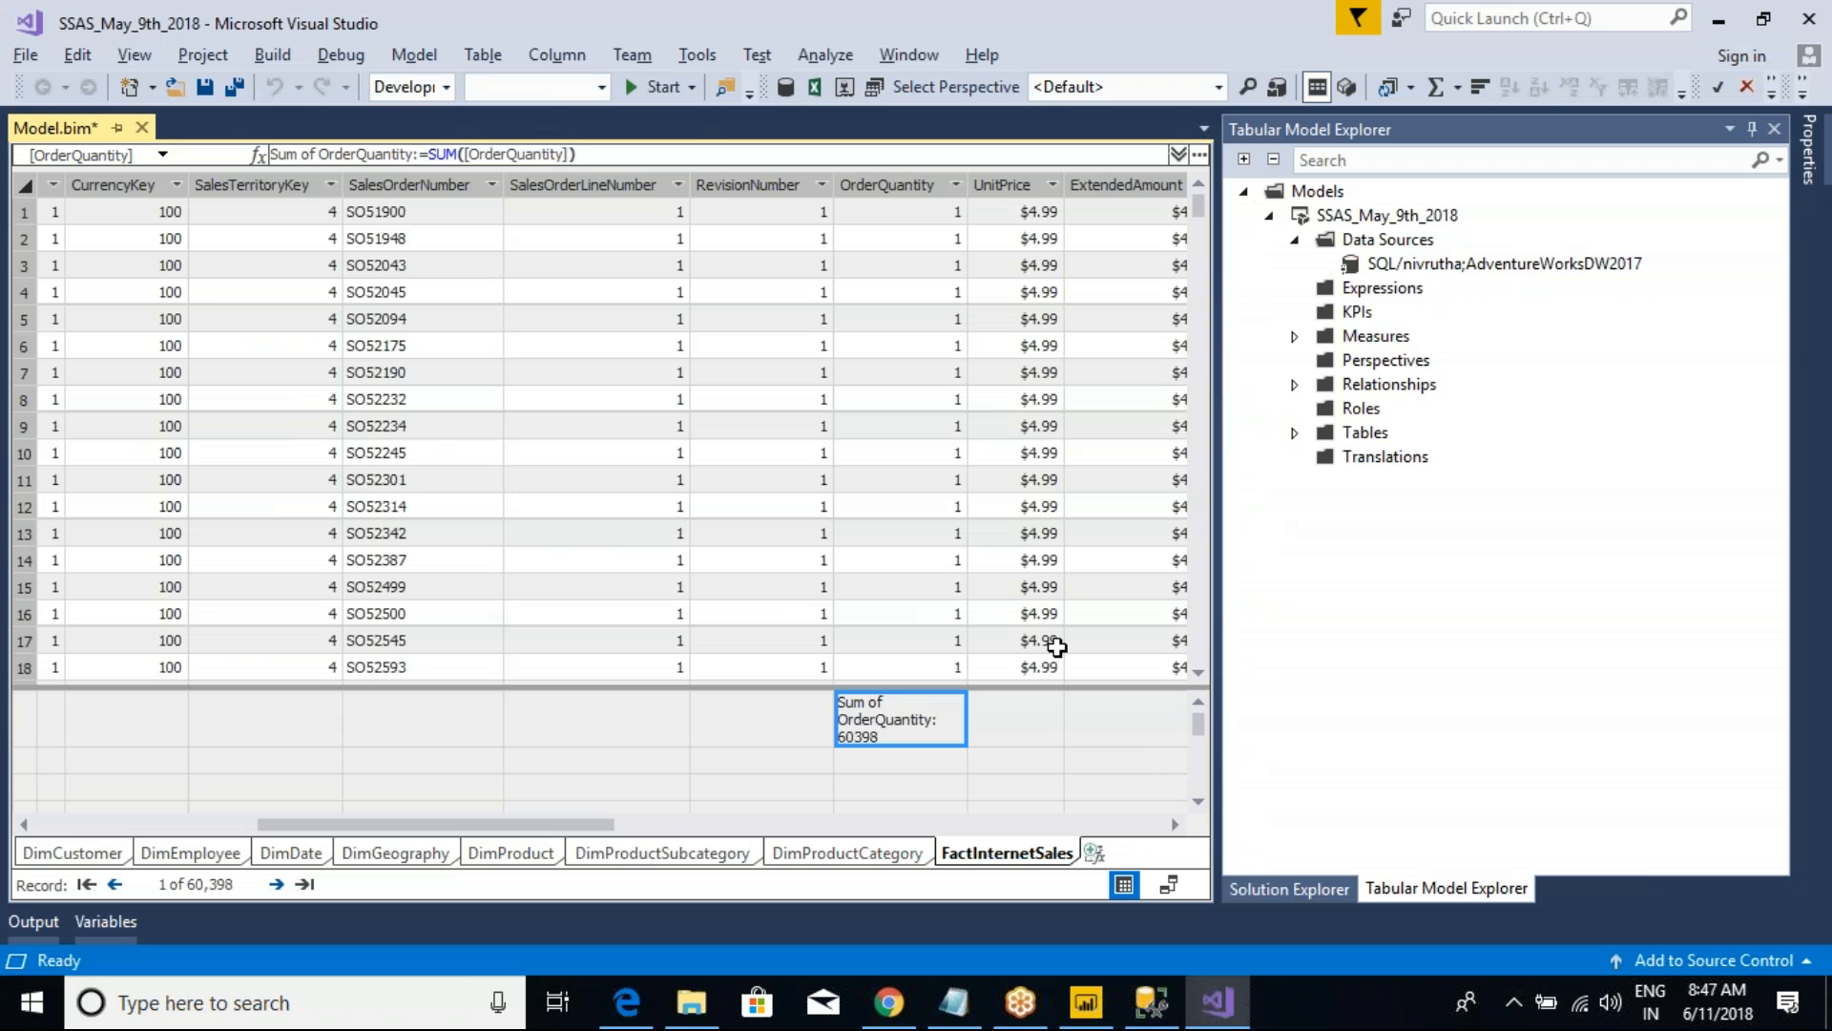
pyautogui.click(1175, 824)
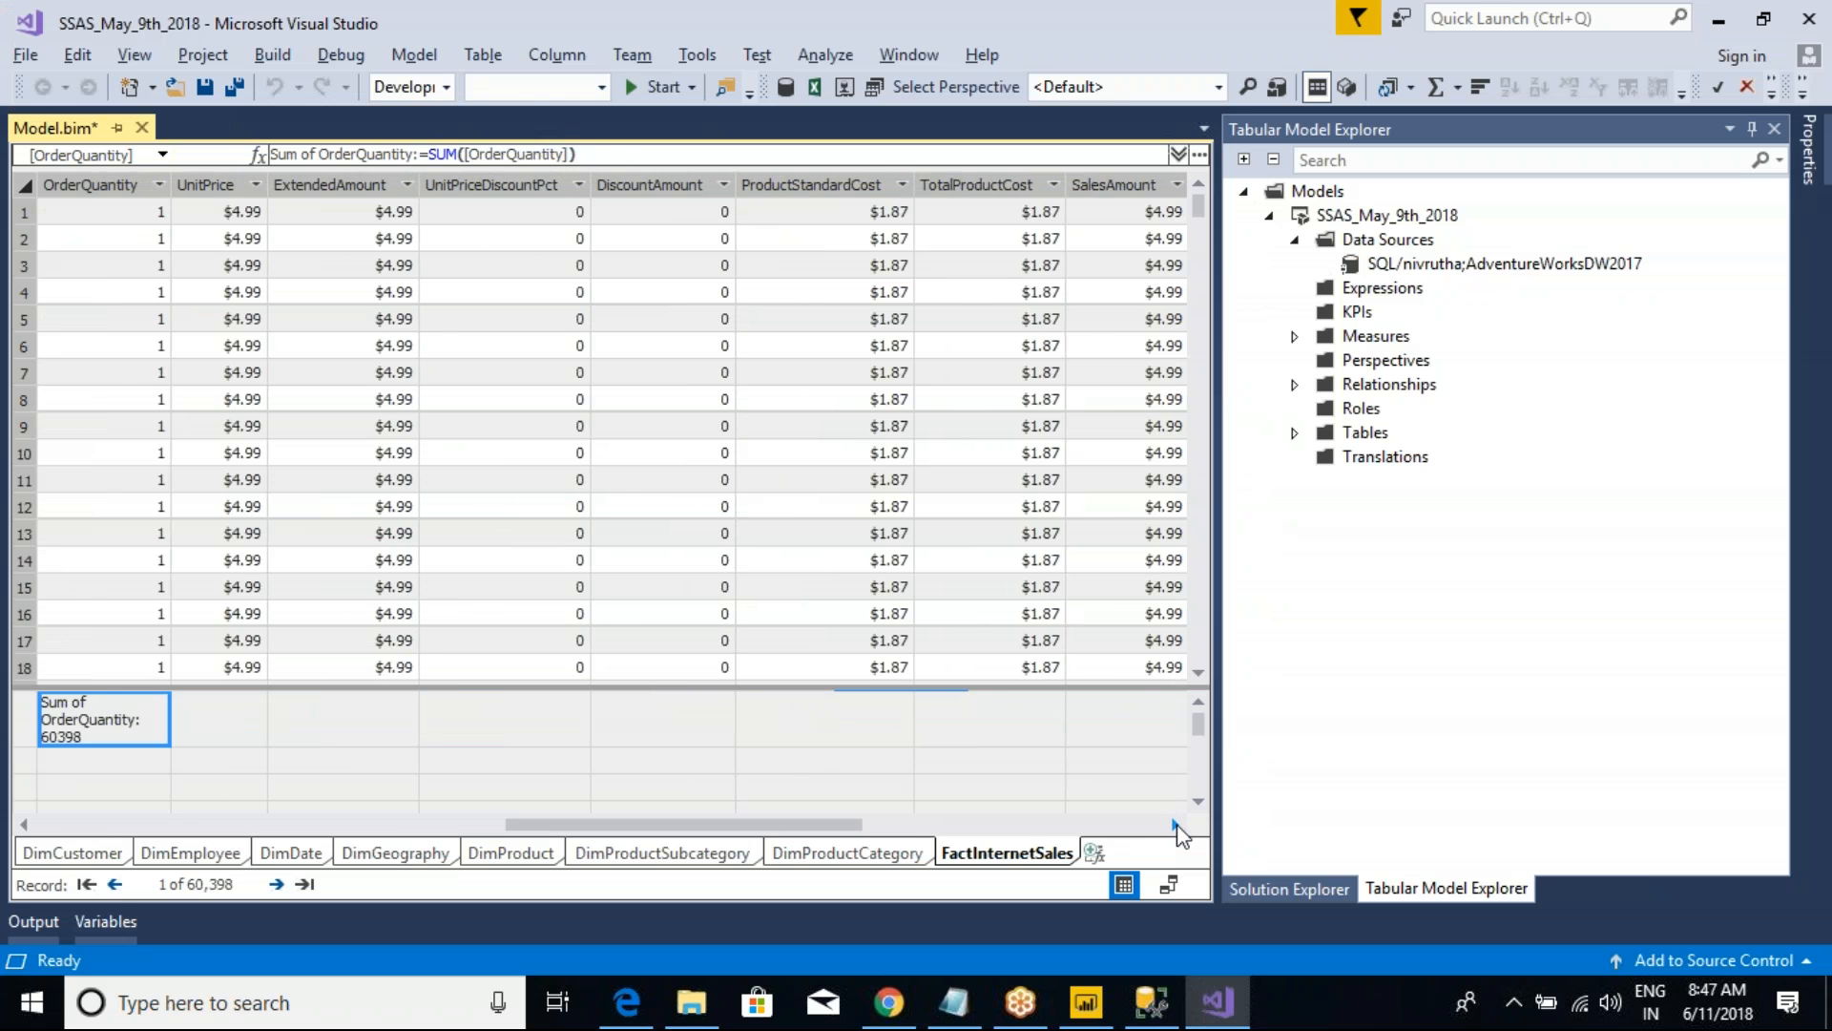
pyautogui.click(1174, 825)
pyautogui.click(971, 184)
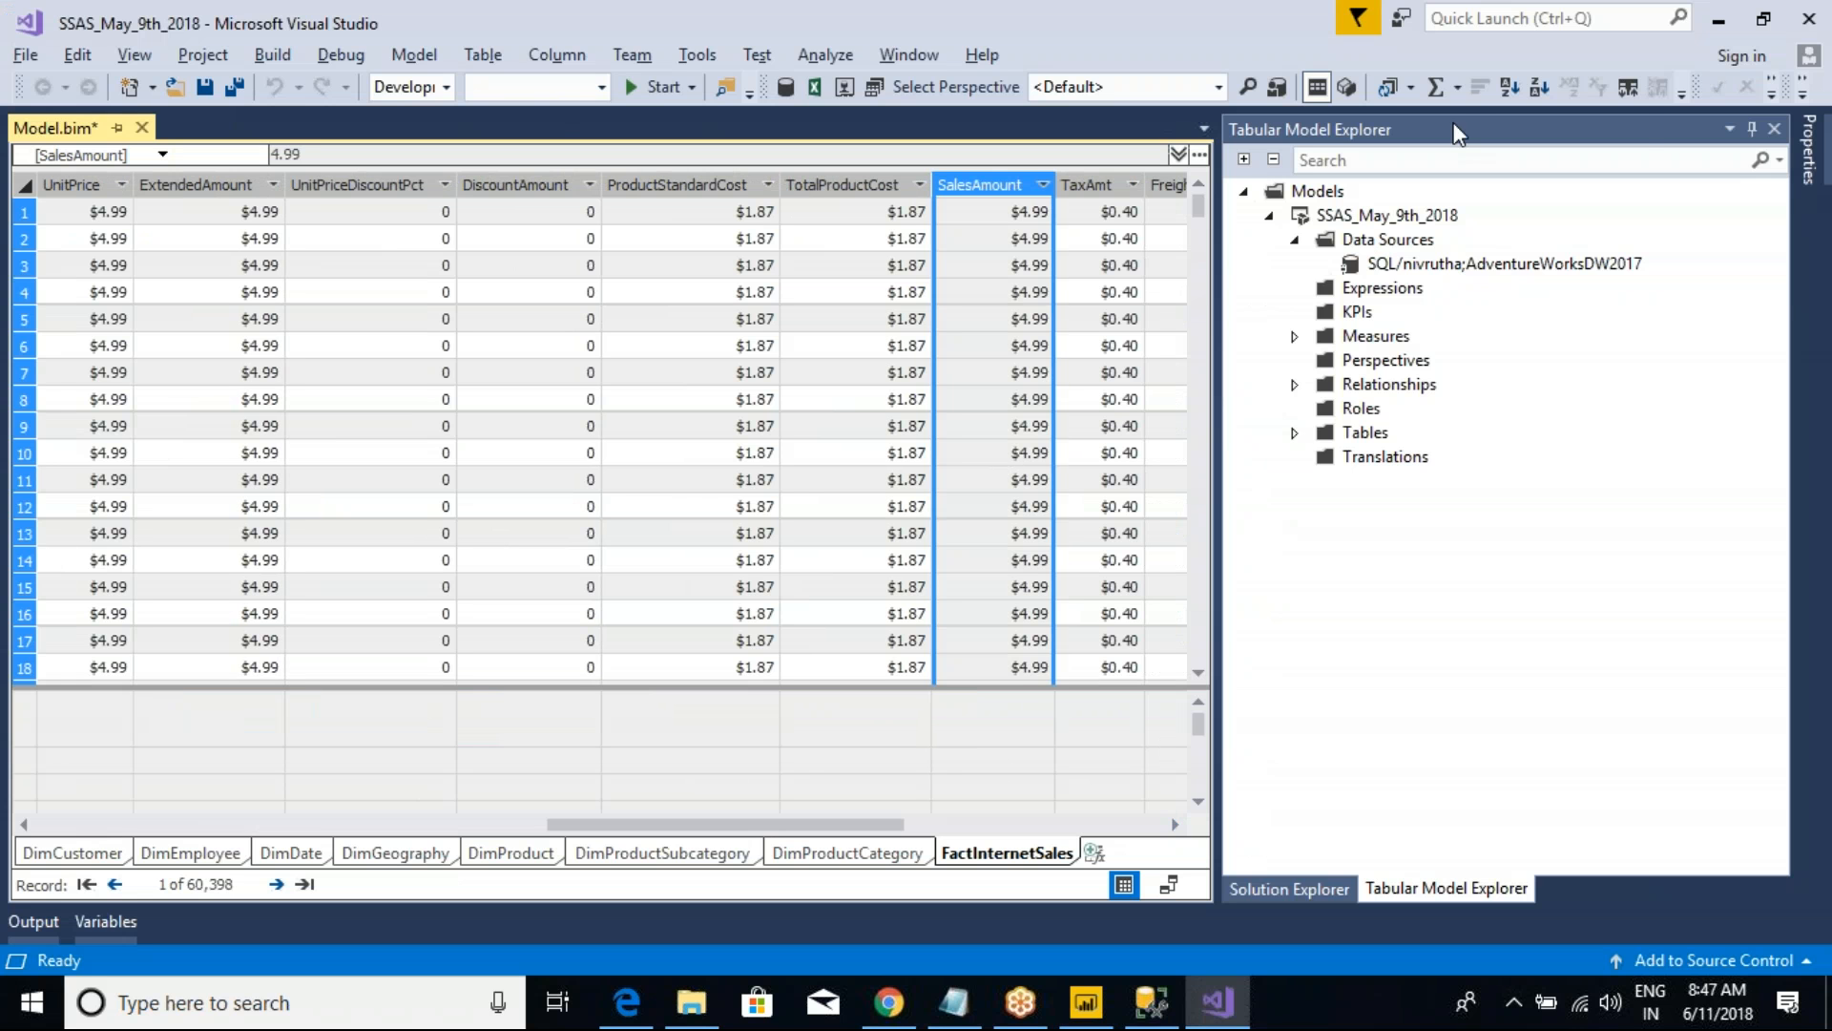
pyautogui.click(1457, 92)
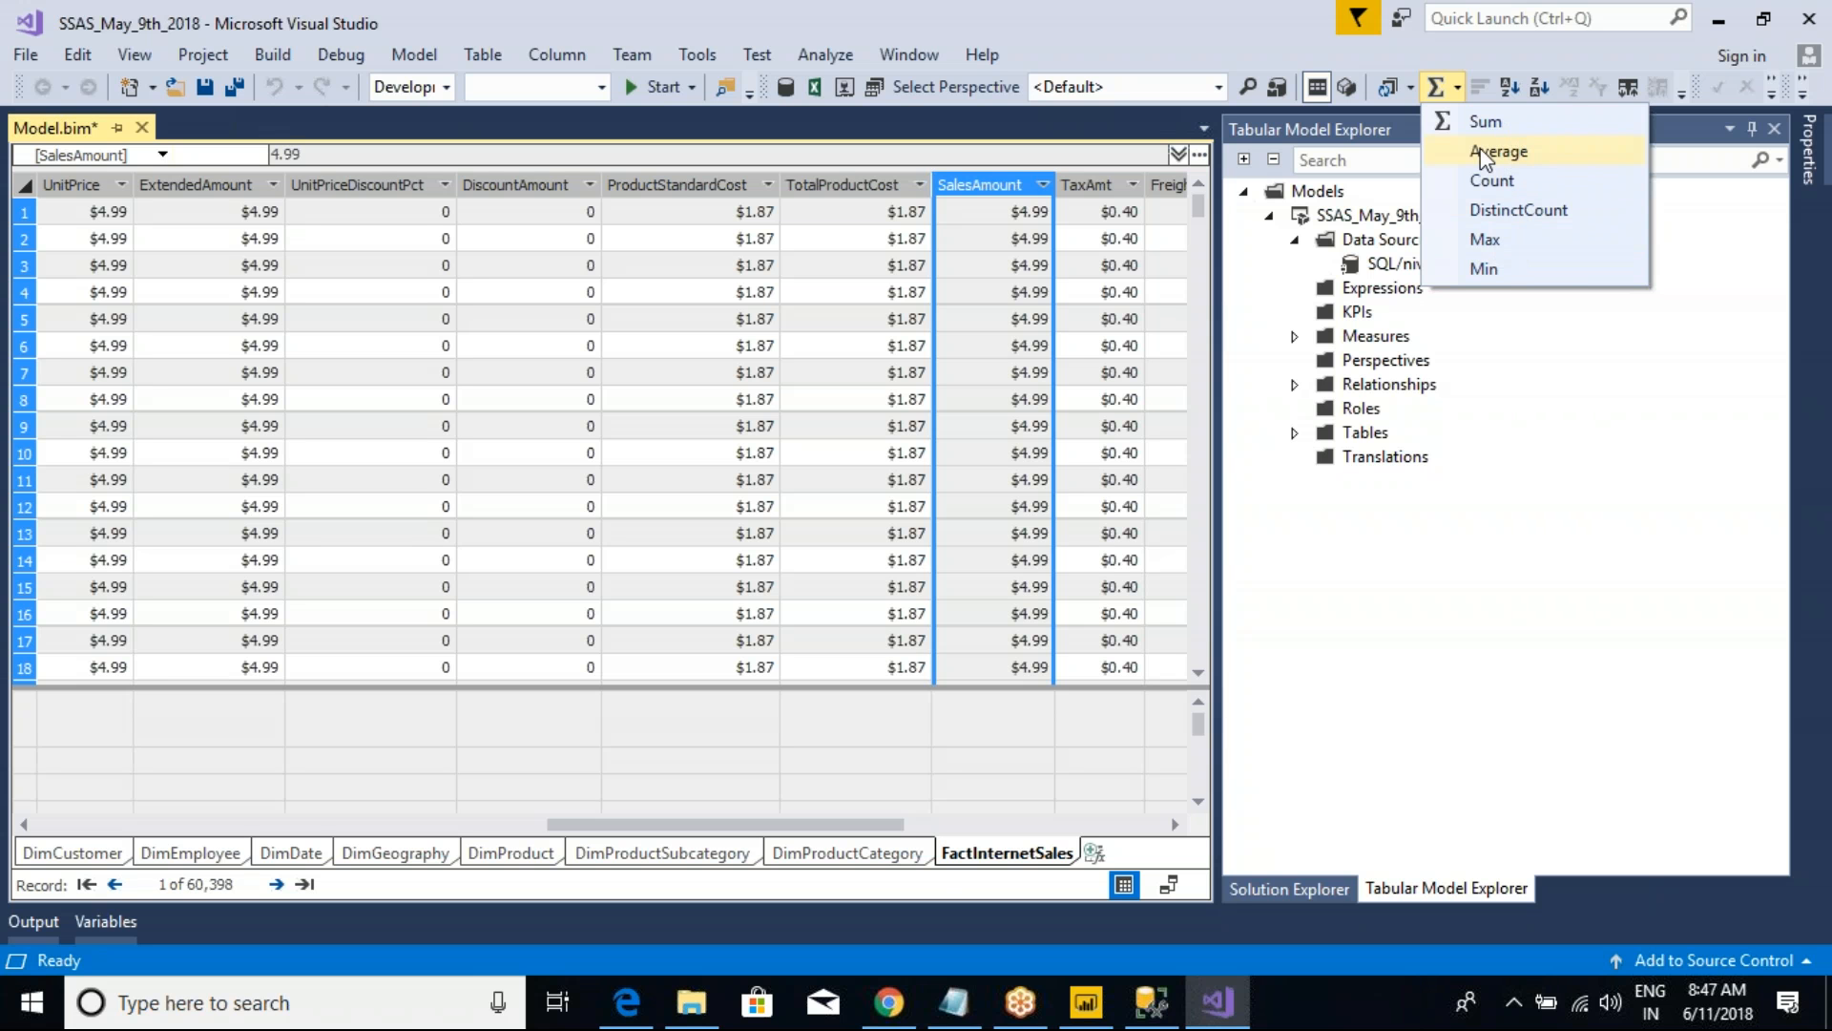
pyautogui.click(1486, 122)
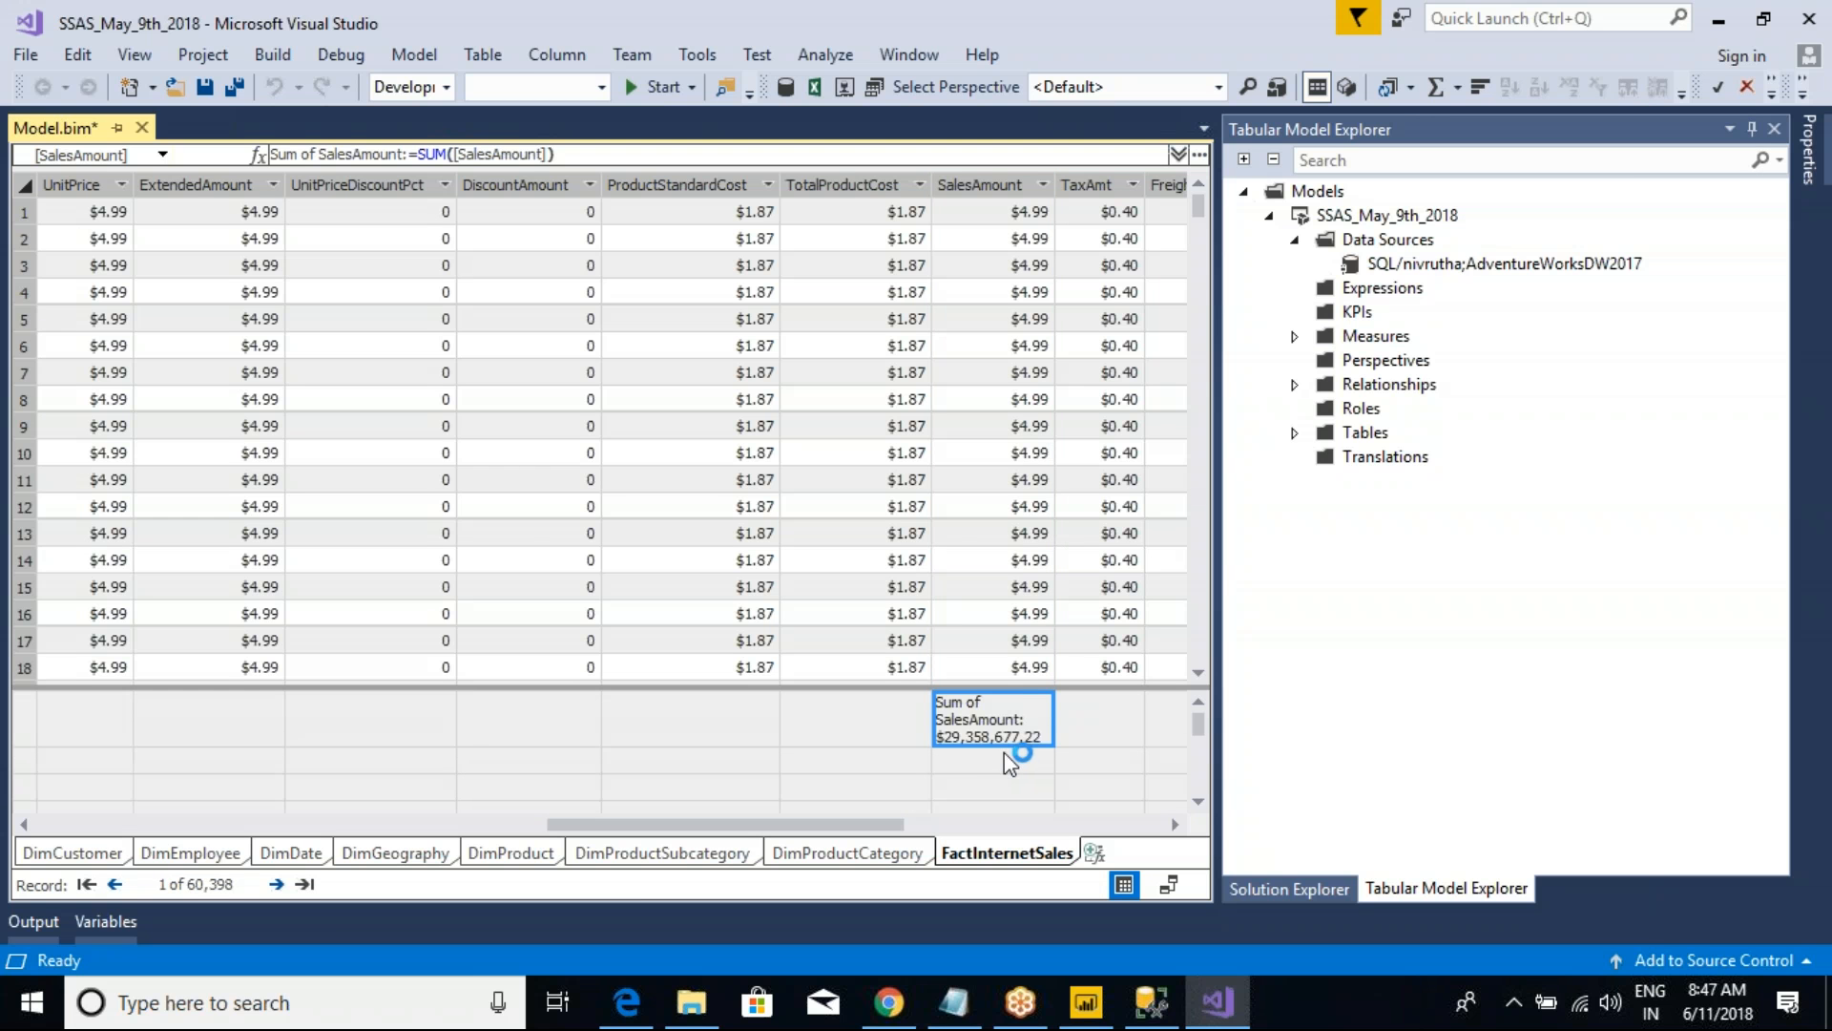
# Step: Compare the model's SalesAmount sum with the TotalSalesAmt card in Power BI Desktop and select the column chart there
pyautogui.hotkey('alt', 'Tab')
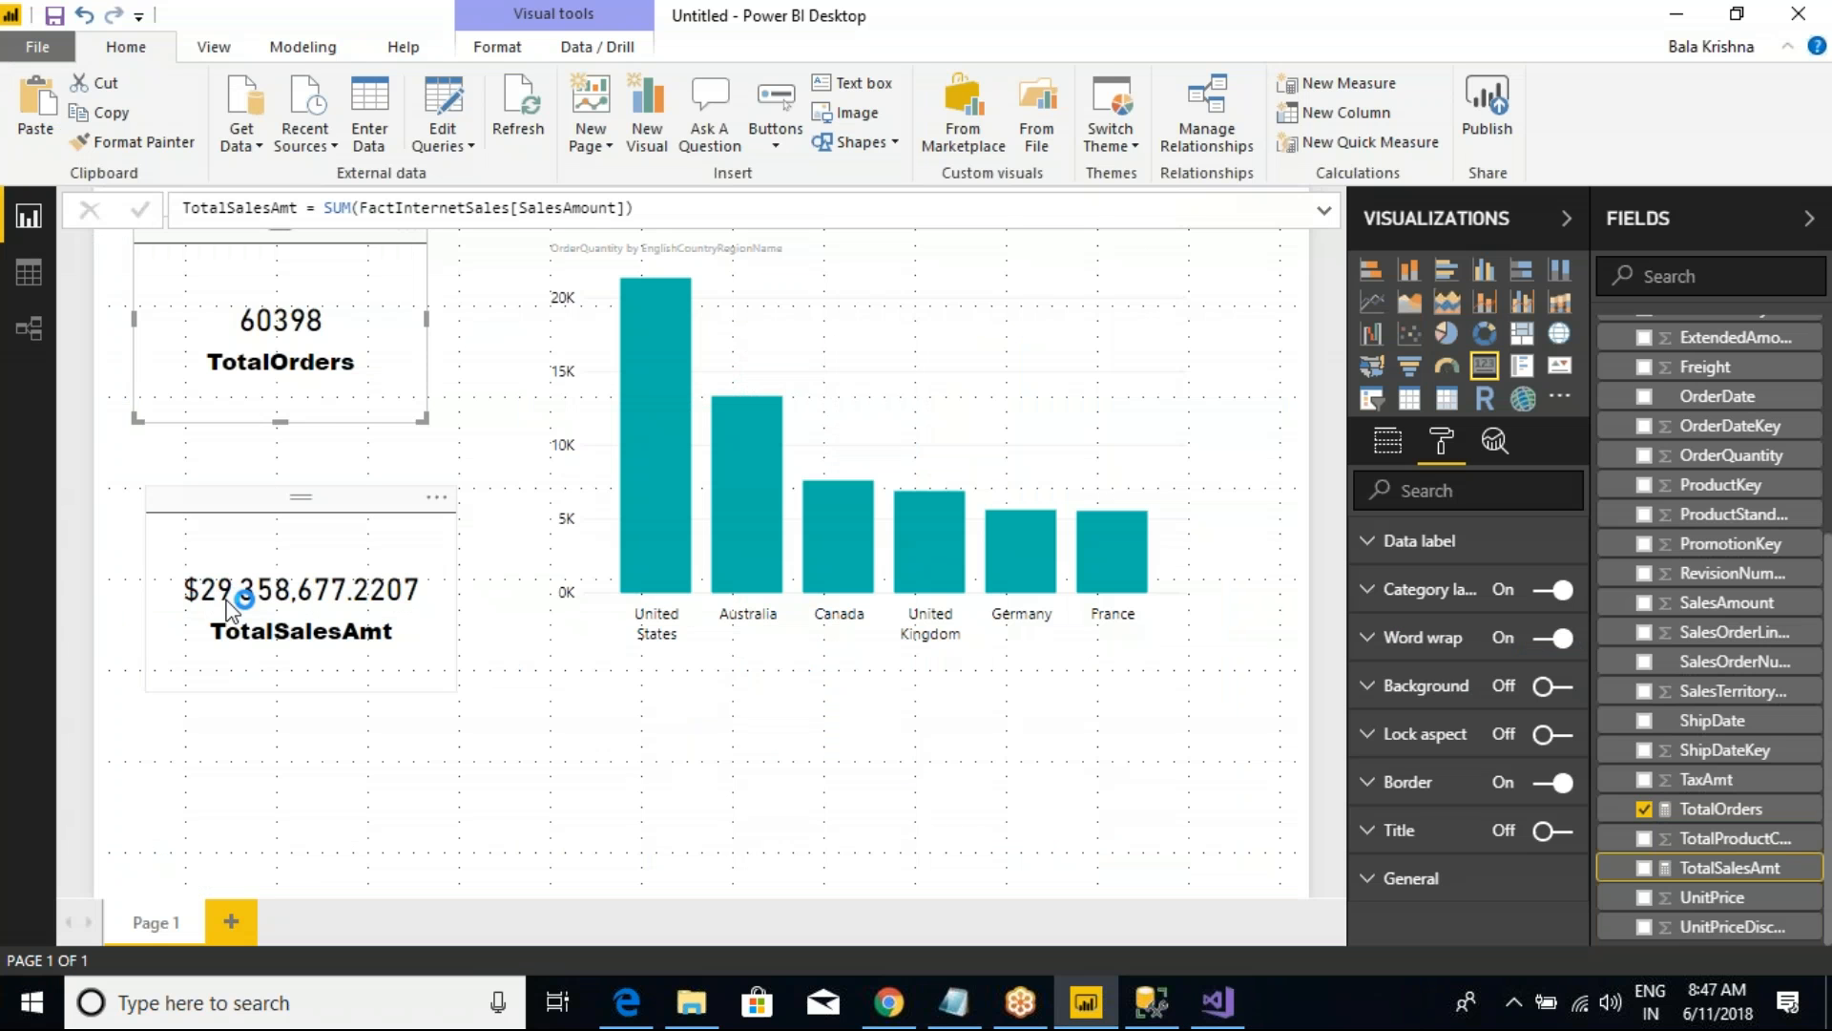
pyautogui.hotkey('alt', 'Tab')
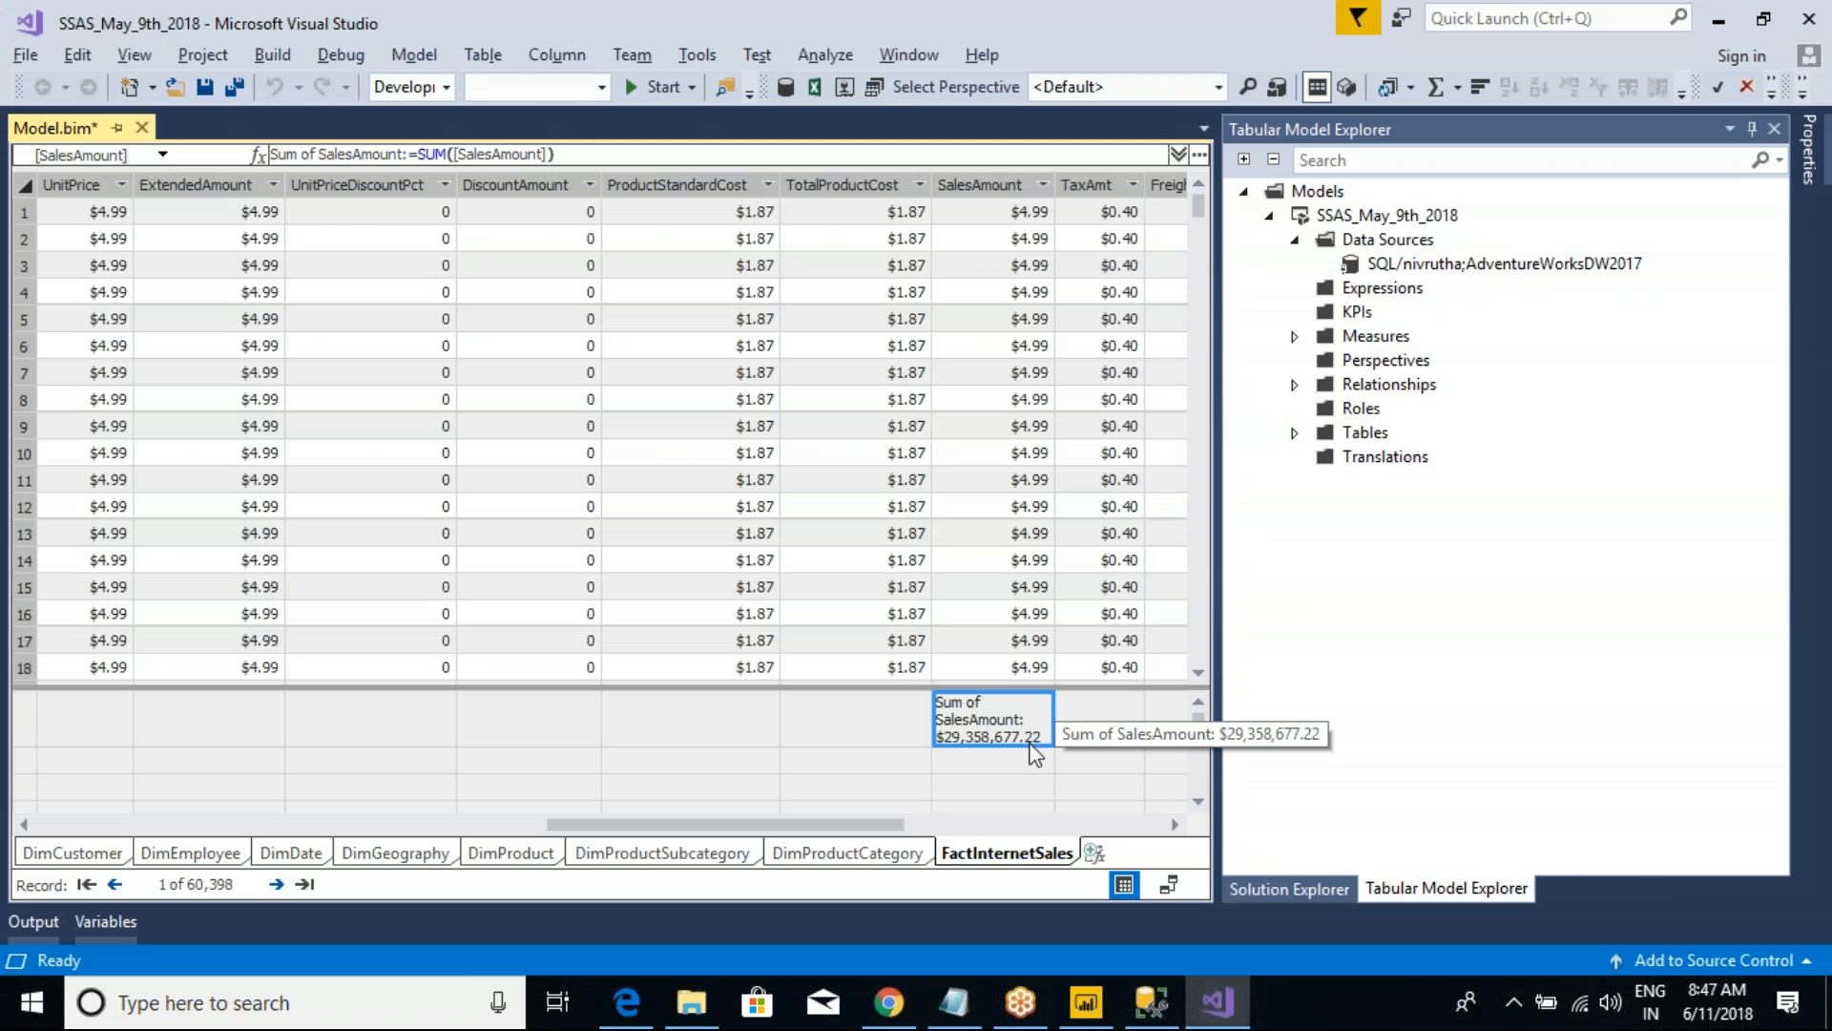
pyautogui.hotkey('alt', 'Tab')
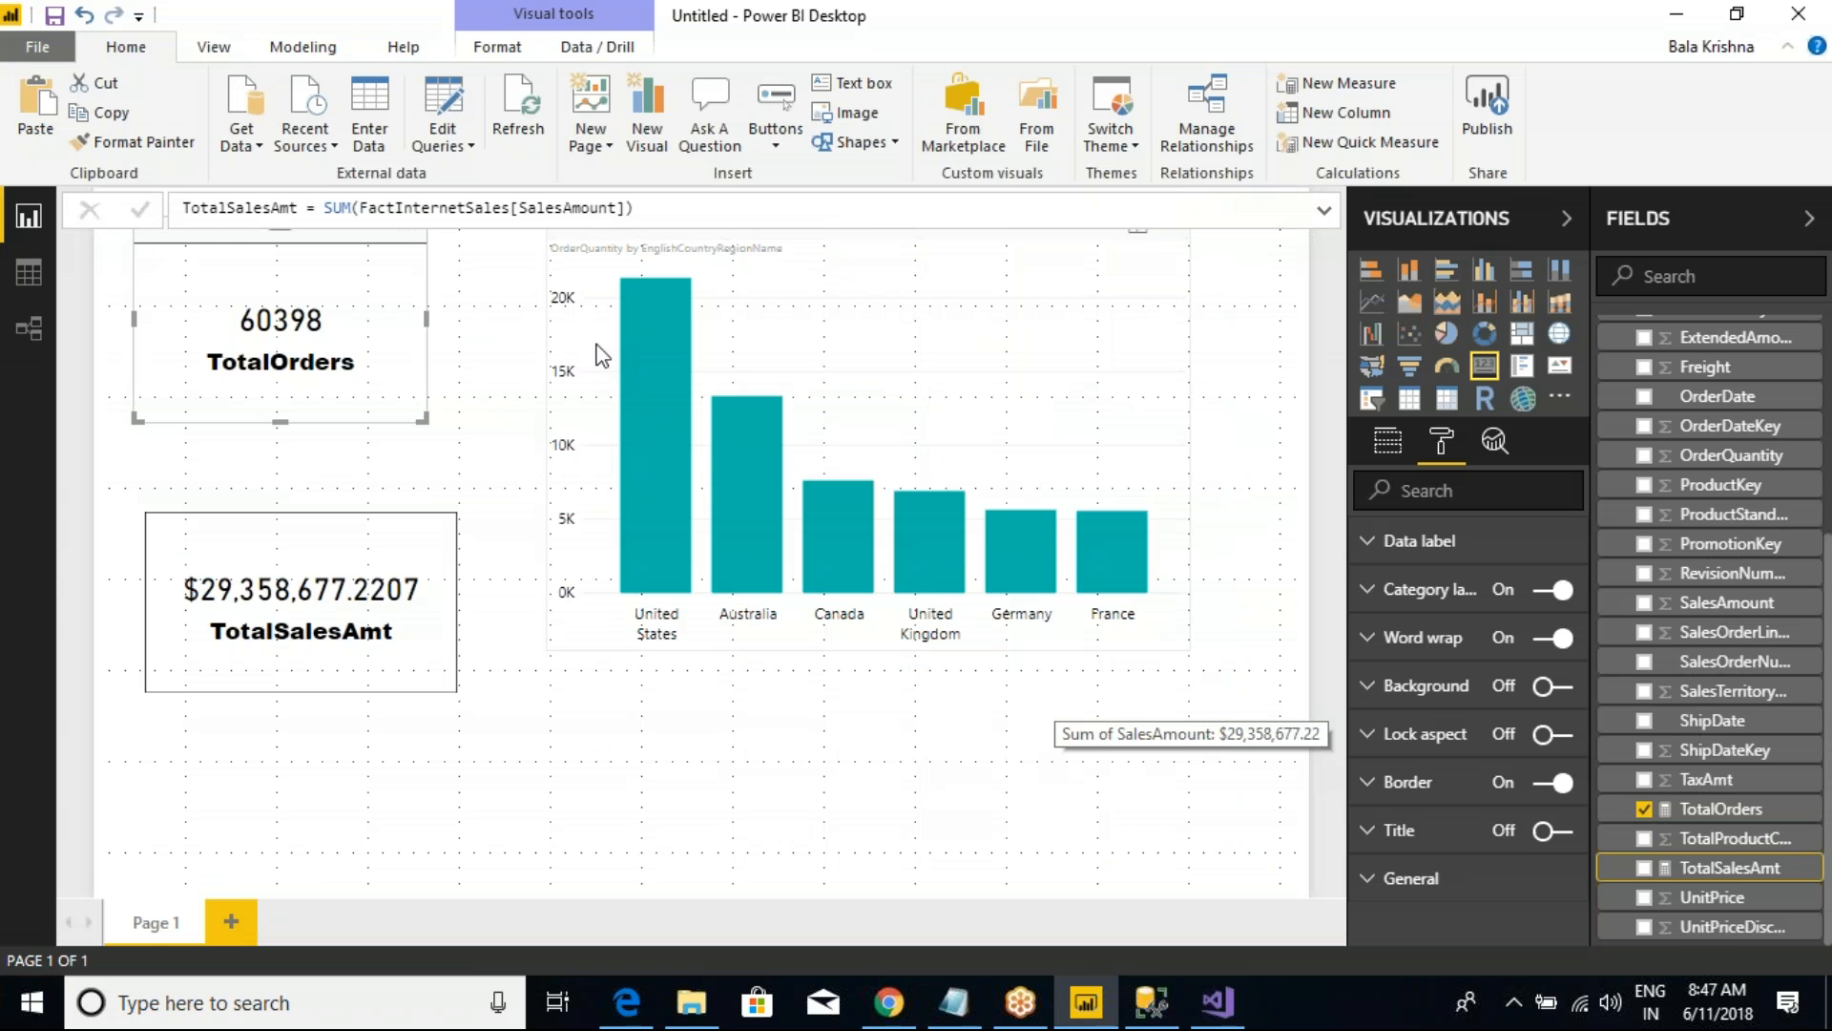
pyautogui.click(827, 357)
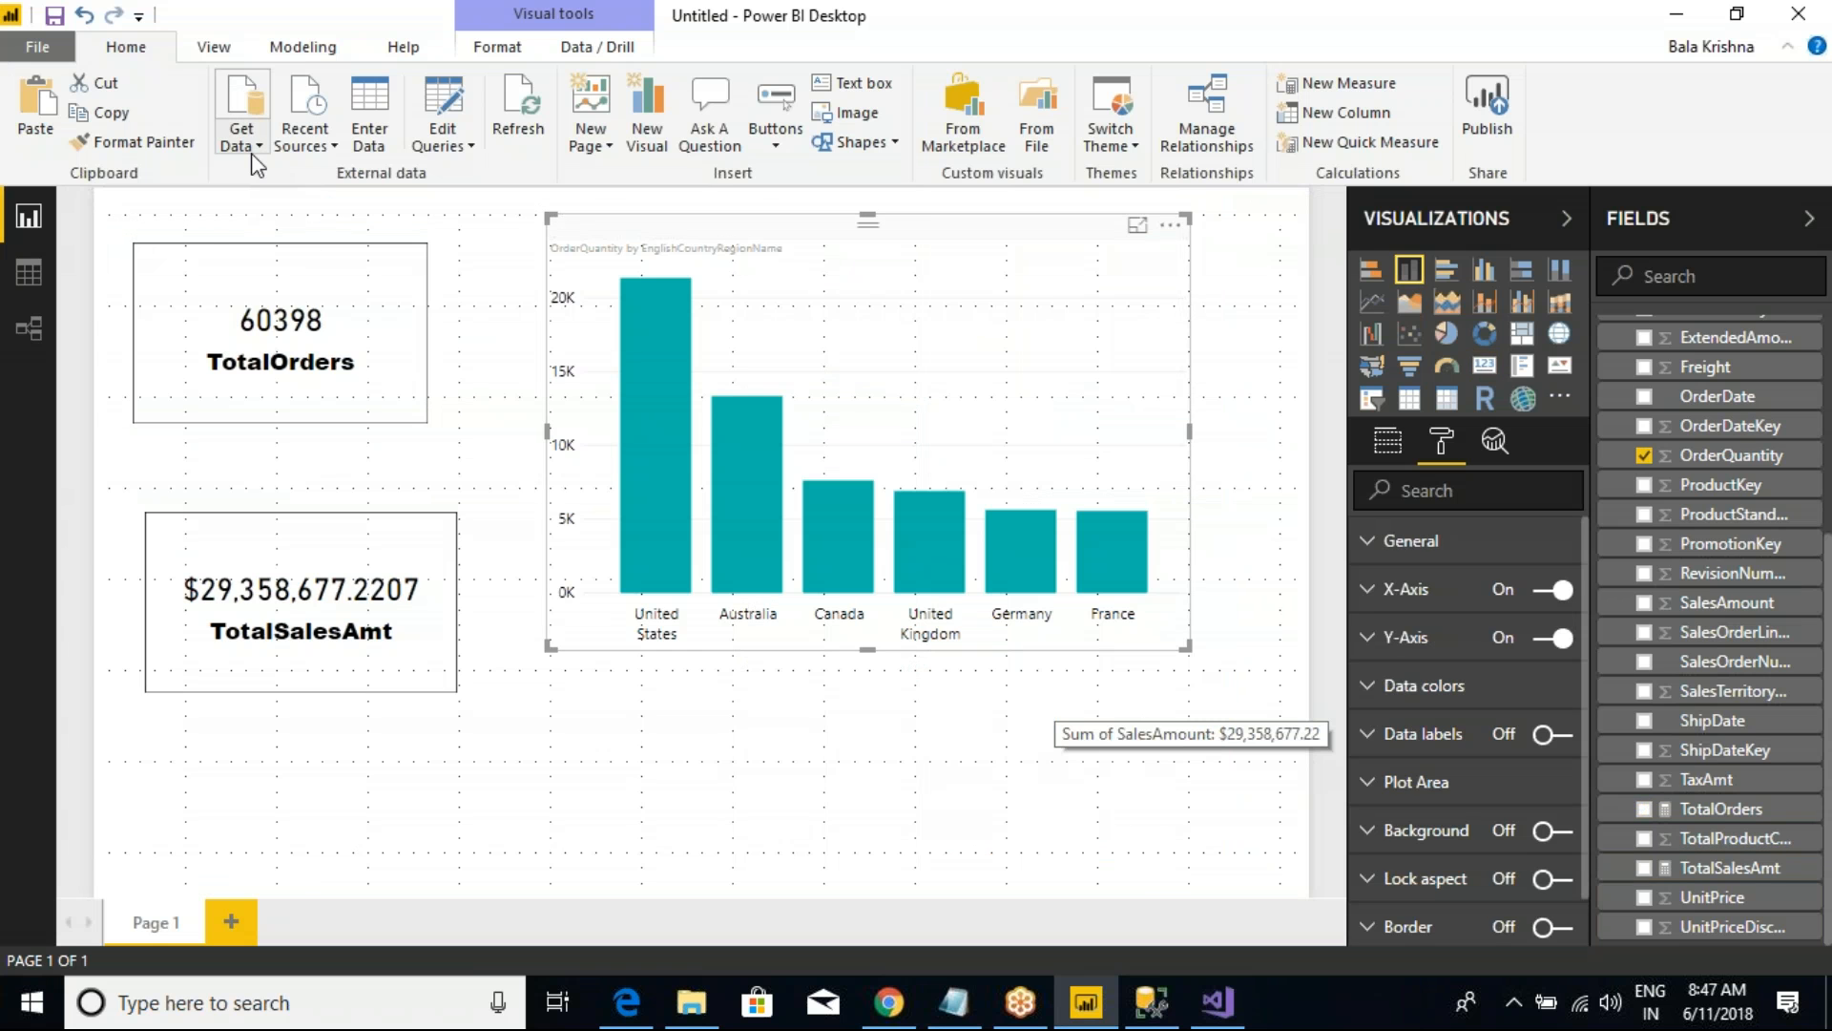
# Step: Switch to the tabular model in Visual Studio and save the Model.bim file with its new measures
pyautogui.hotkey('alt', 'Tab')
pyautogui.hotkey('alt', 'Tab')
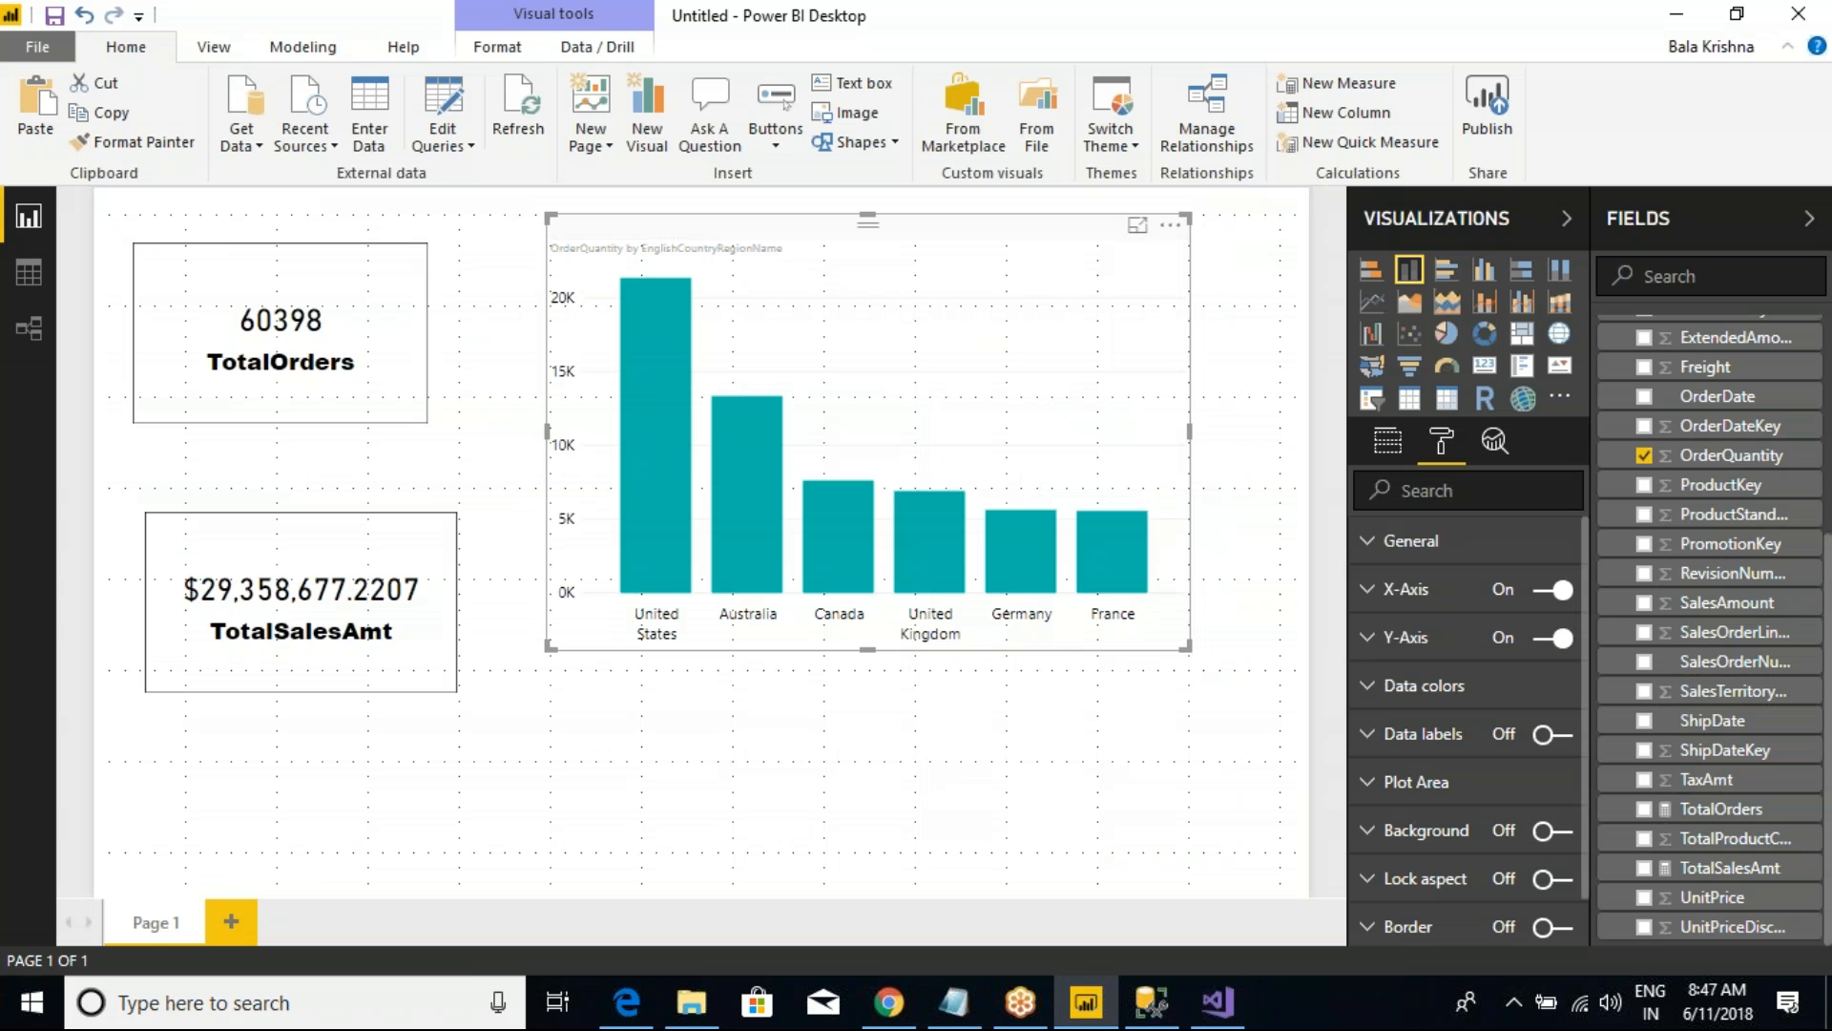
pyautogui.hotkey('alt', 'Tab')
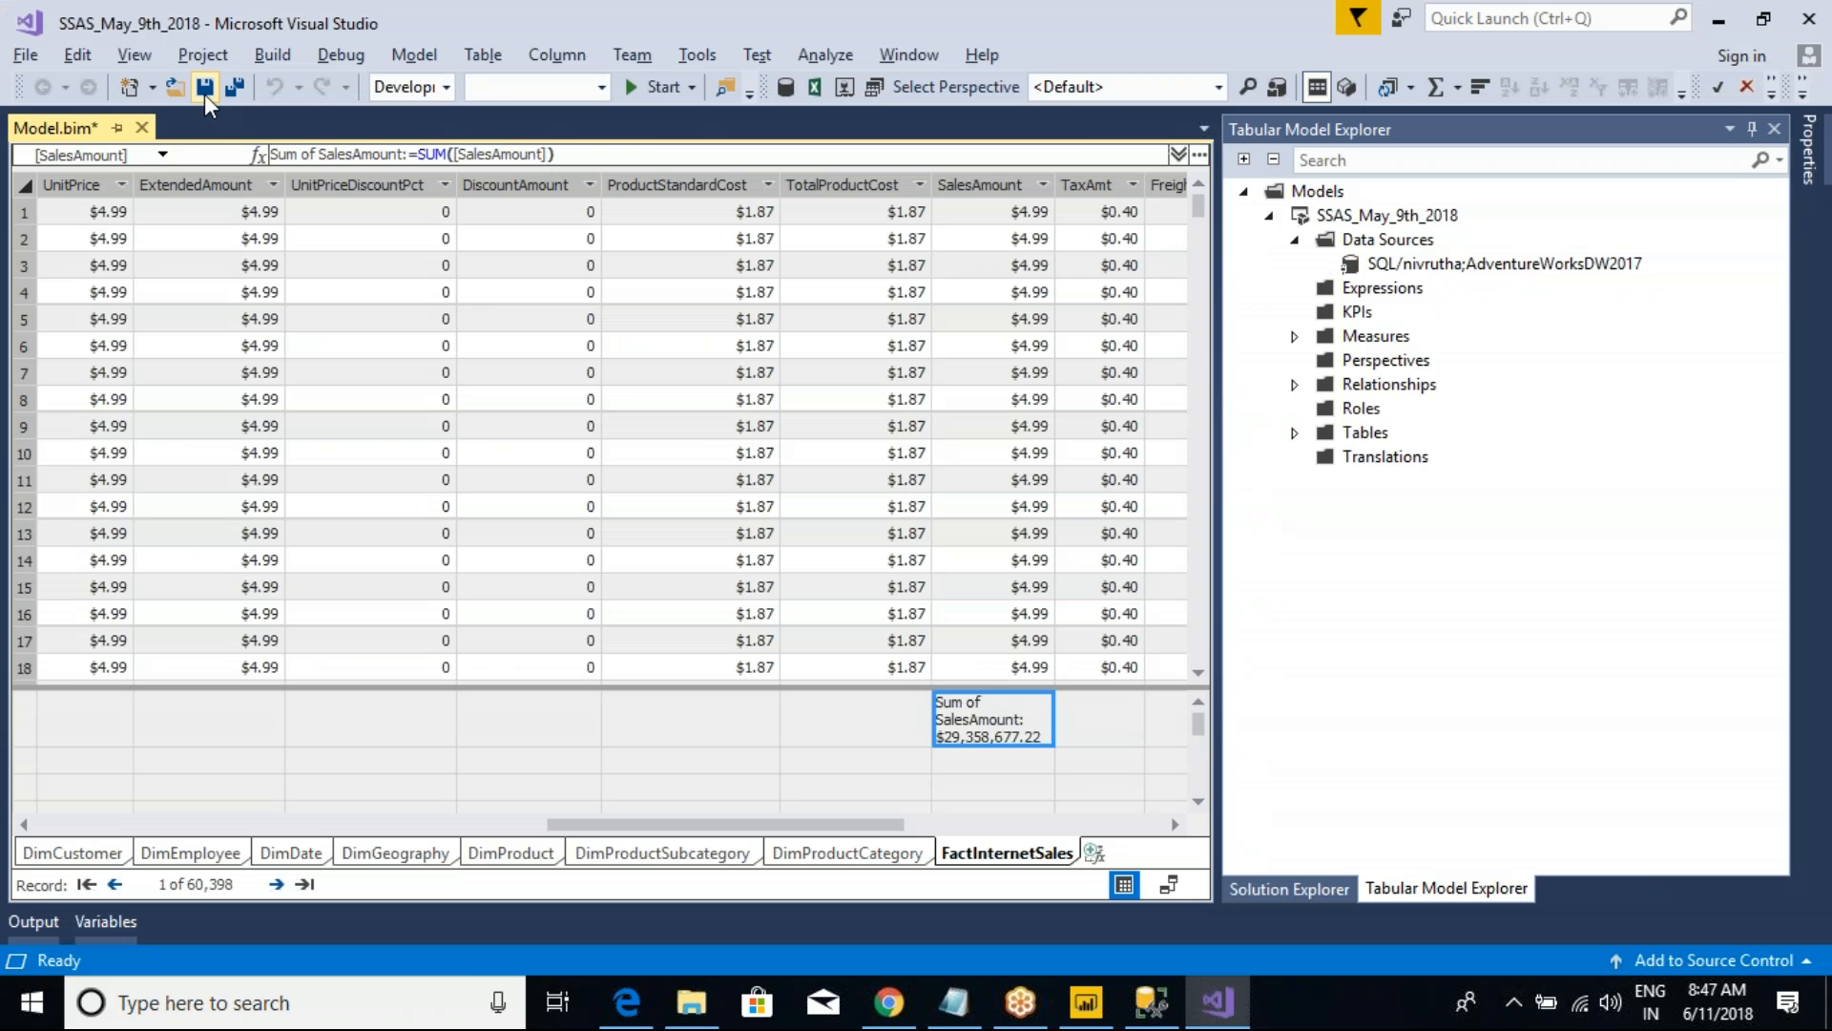
pyautogui.click(233, 88)
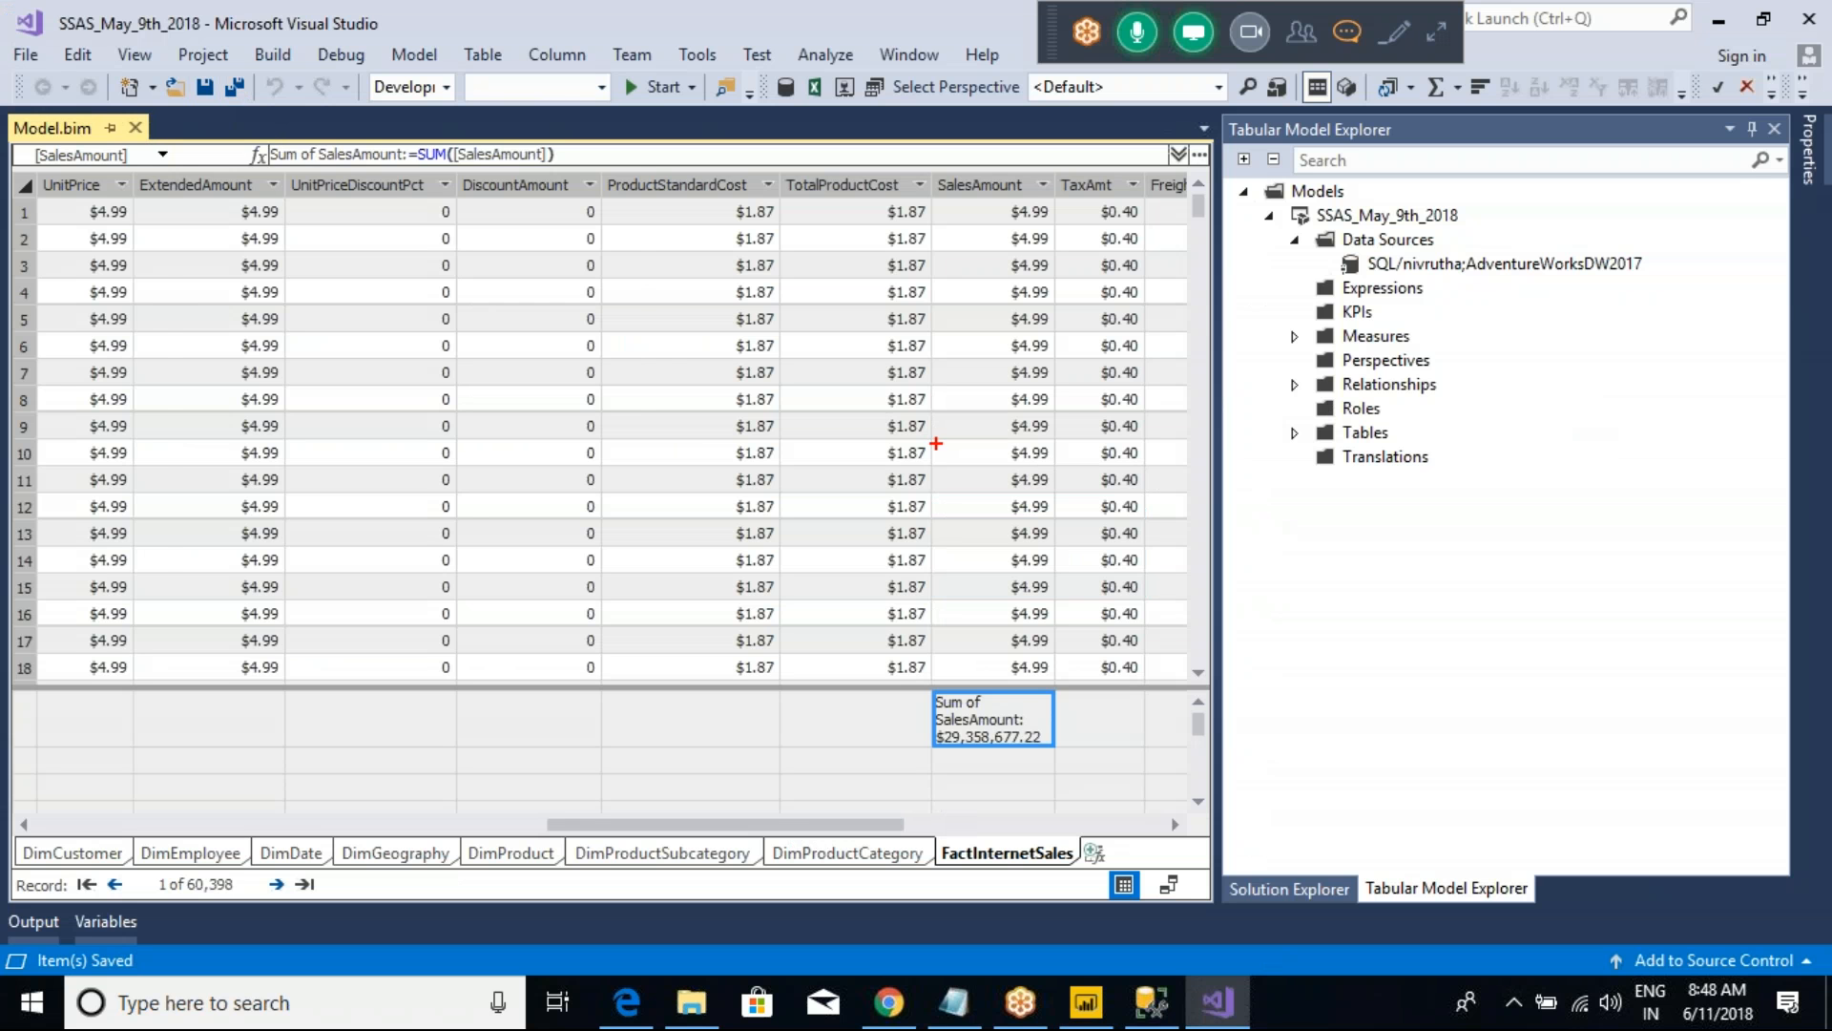
pyautogui.moveTo(164, 160)
pyautogui.mouseDown()
pyautogui.moveTo(1215, 585)
pyautogui.moveTo(1449, 752)
pyautogui.mouseUp()
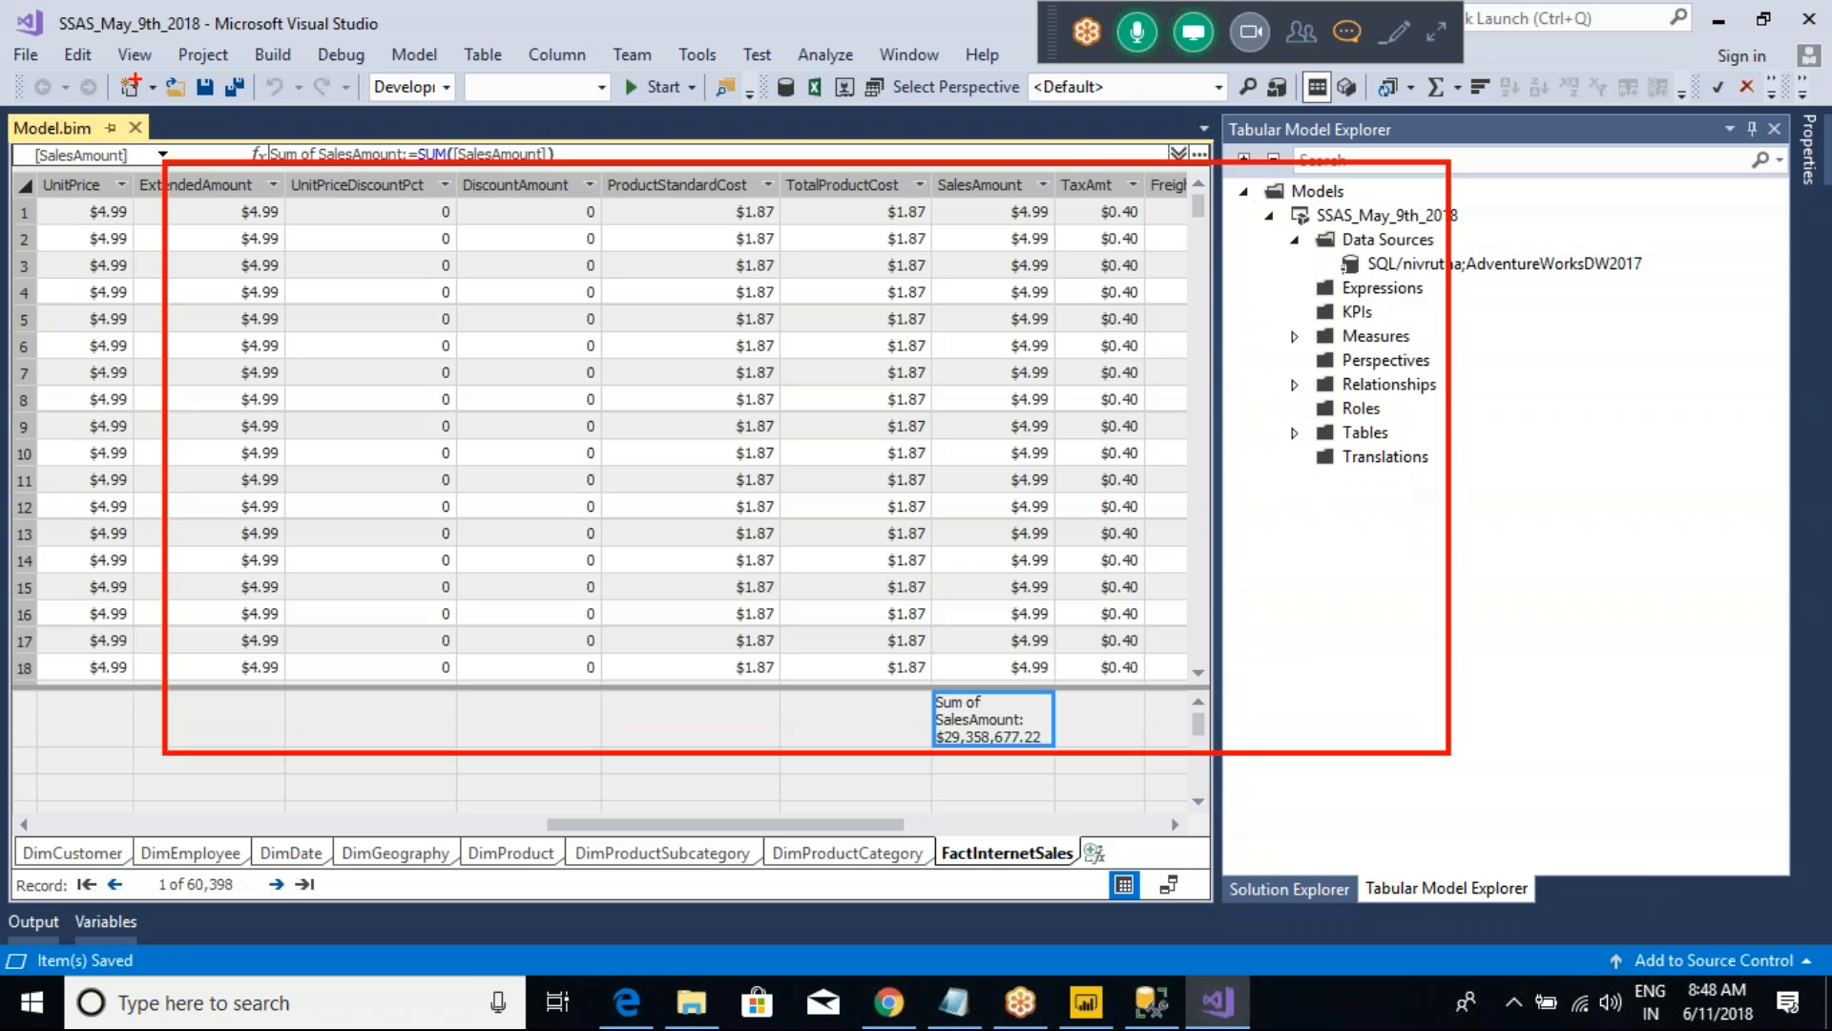
pyautogui.moveTo(40, 3)
pyautogui.mouseDown()
pyautogui.moveTo(123, 38)
pyautogui.moveTo(397, 42)
pyautogui.moveTo(420, 61)
pyautogui.mouseUp()
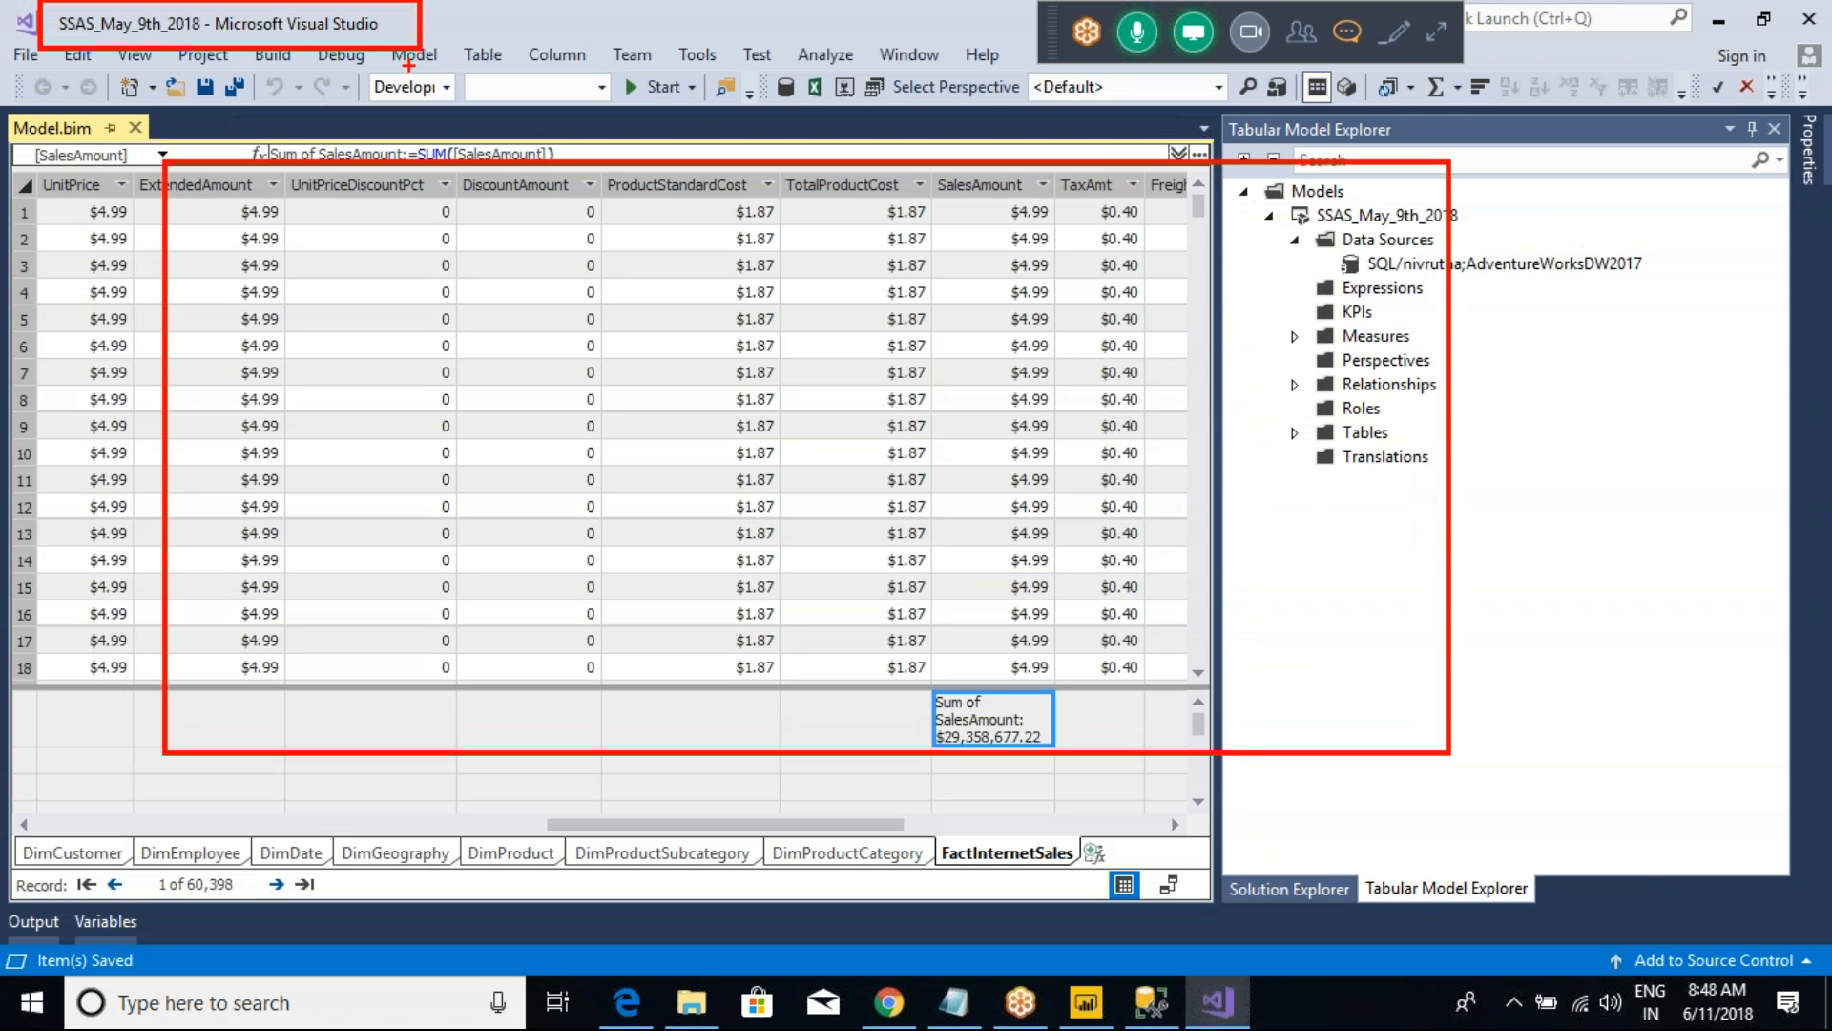
# Step: Switch to SQL Server Management Studio and examine the databases listed under the Analysis Services server
pyautogui.hotkey('alt', 'Tab')
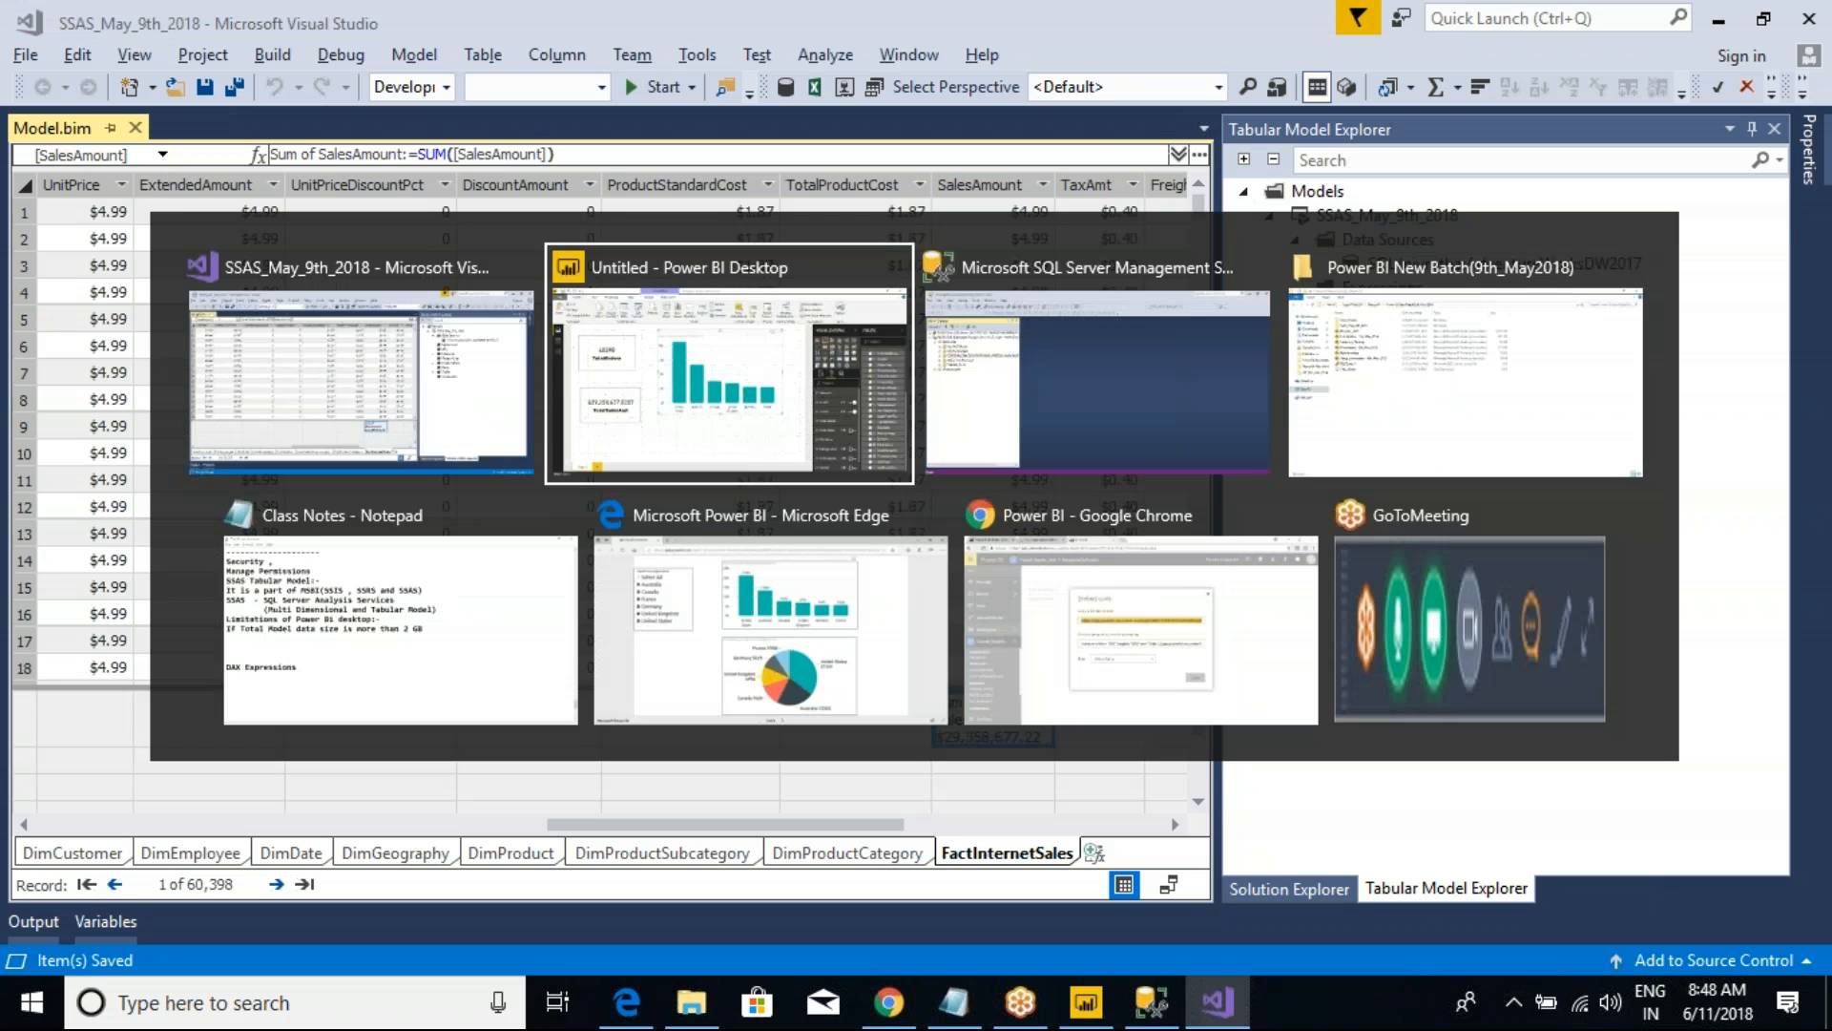
pyautogui.hotkey('alt', 'Tab')
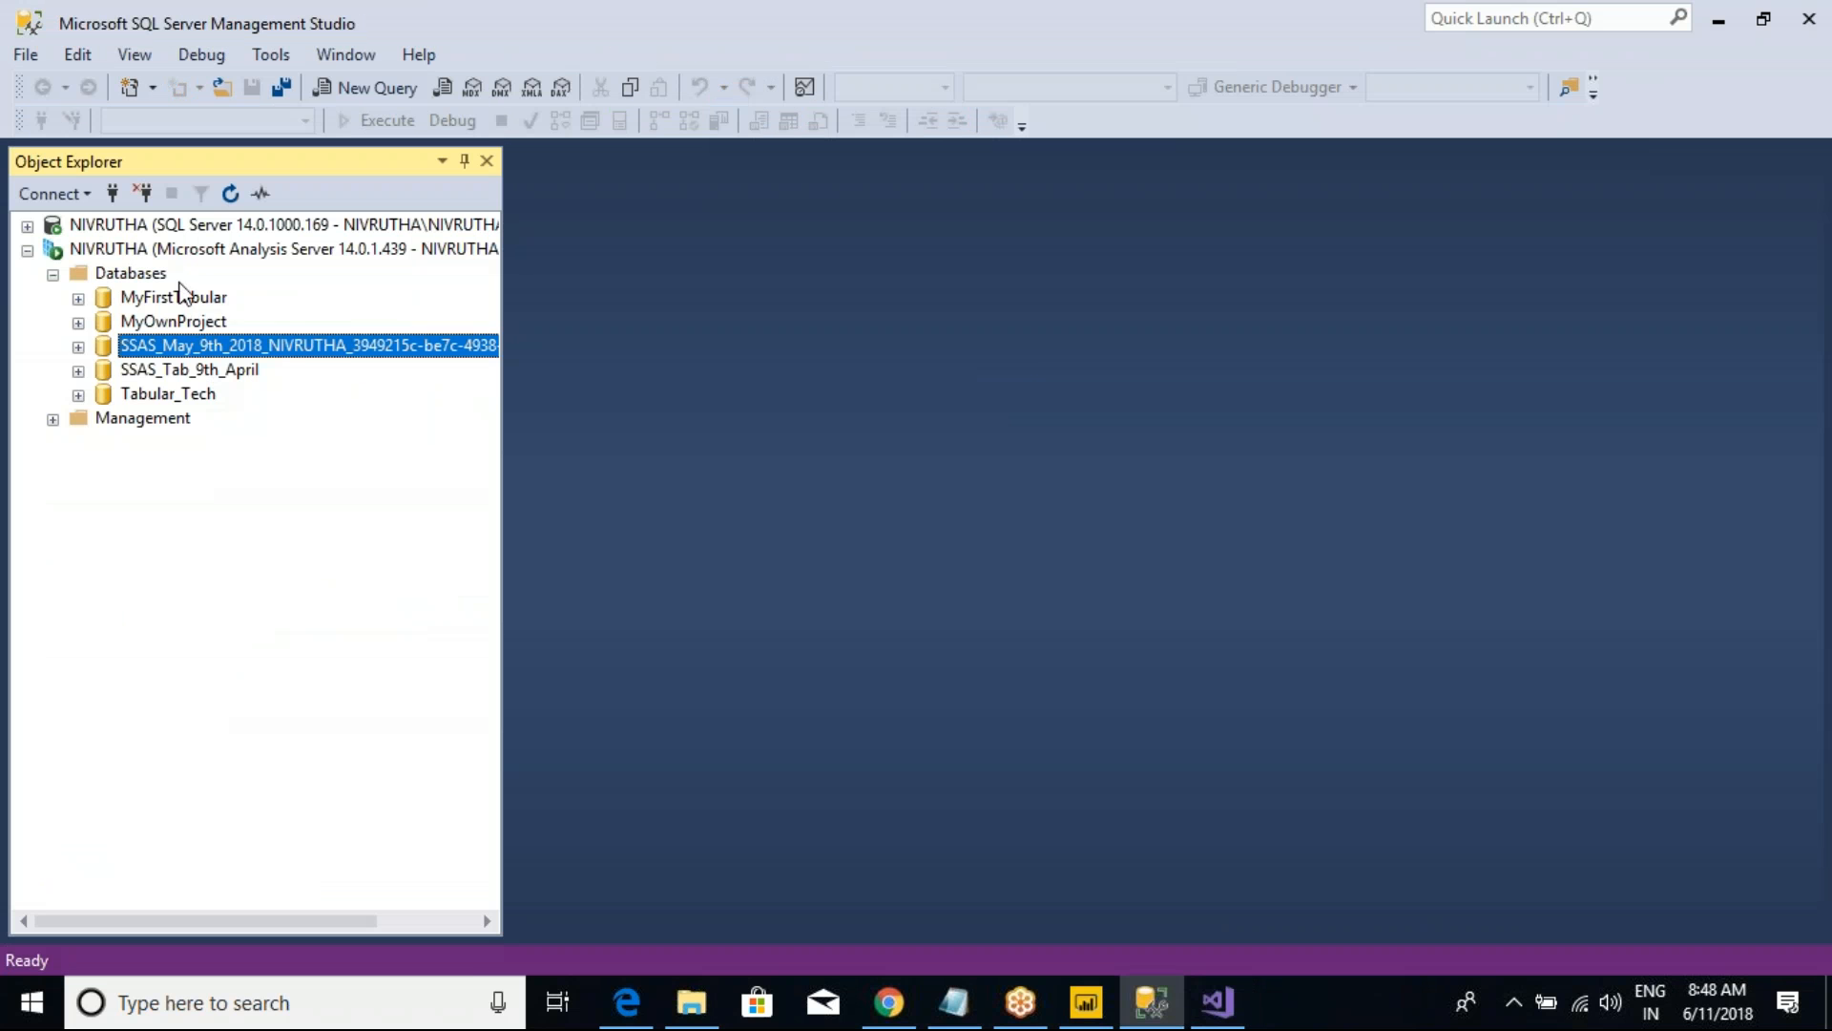
pyautogui.click(170, 252)
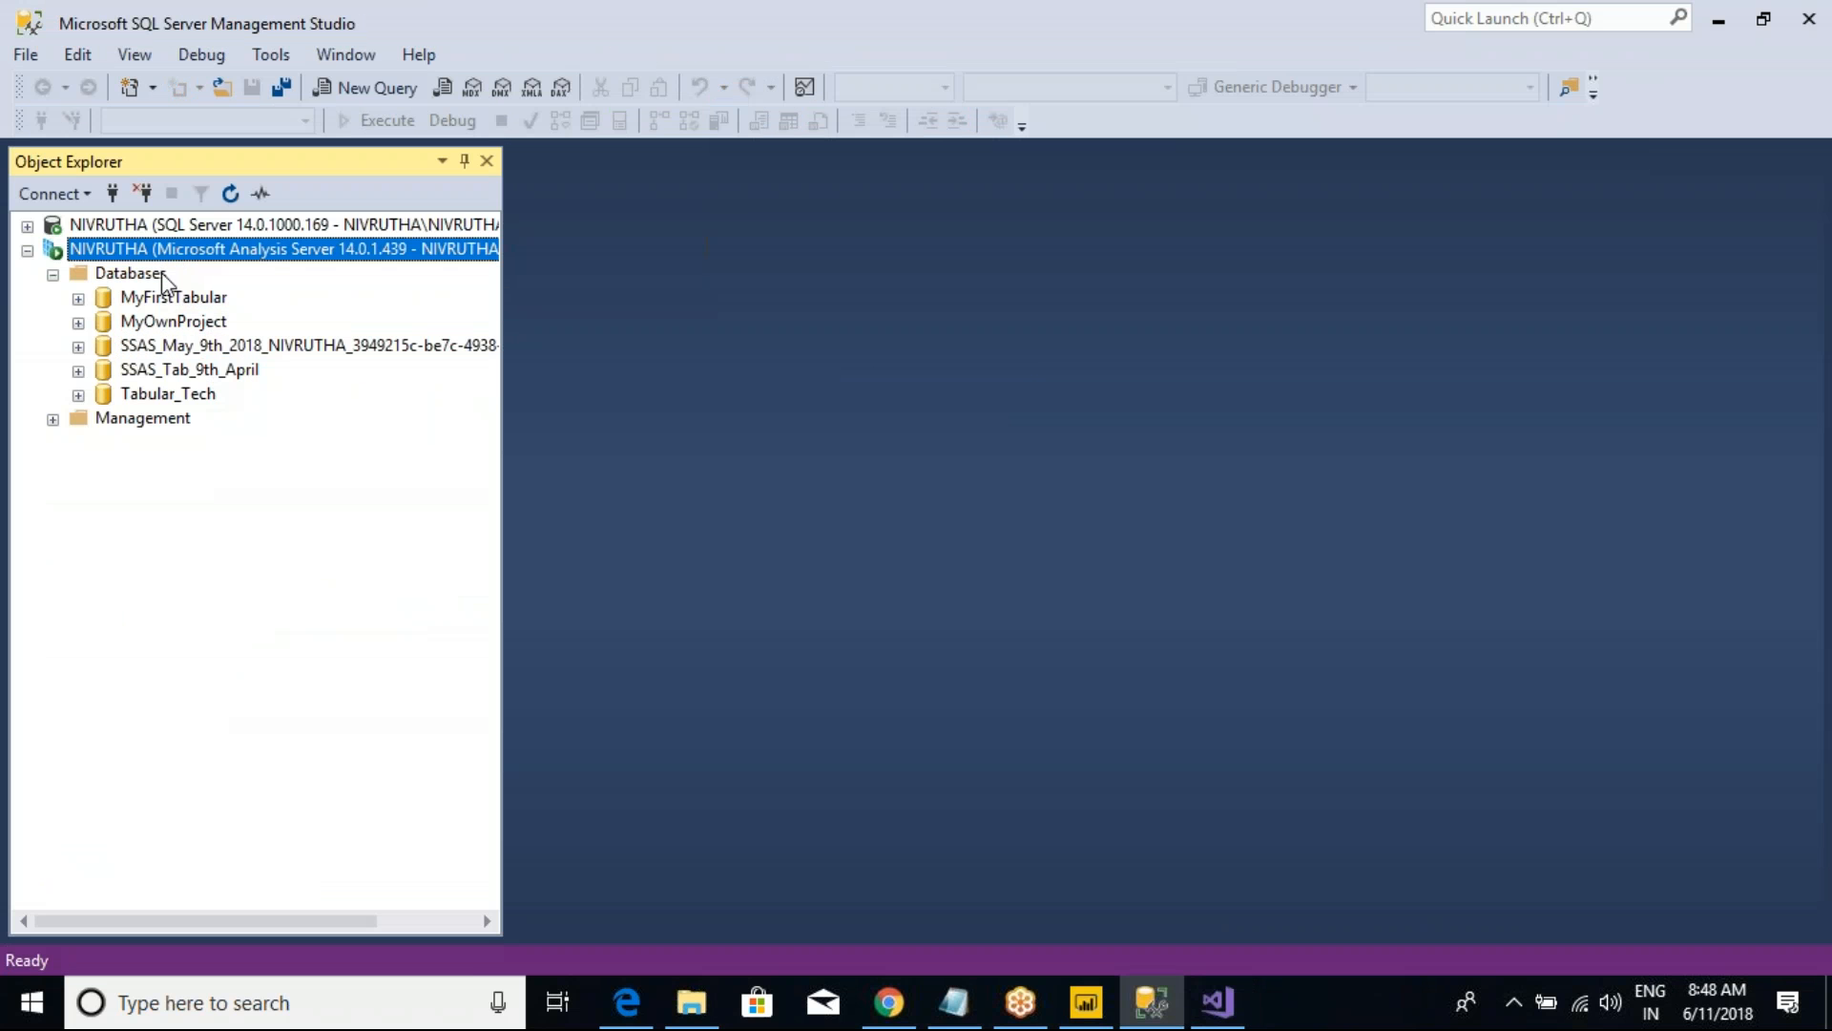
# Step: Return to Visual Studio, build the SSAS_May_9th_2018 solution and check the build output
pyautogui.hotkey('alt', 'Tab')
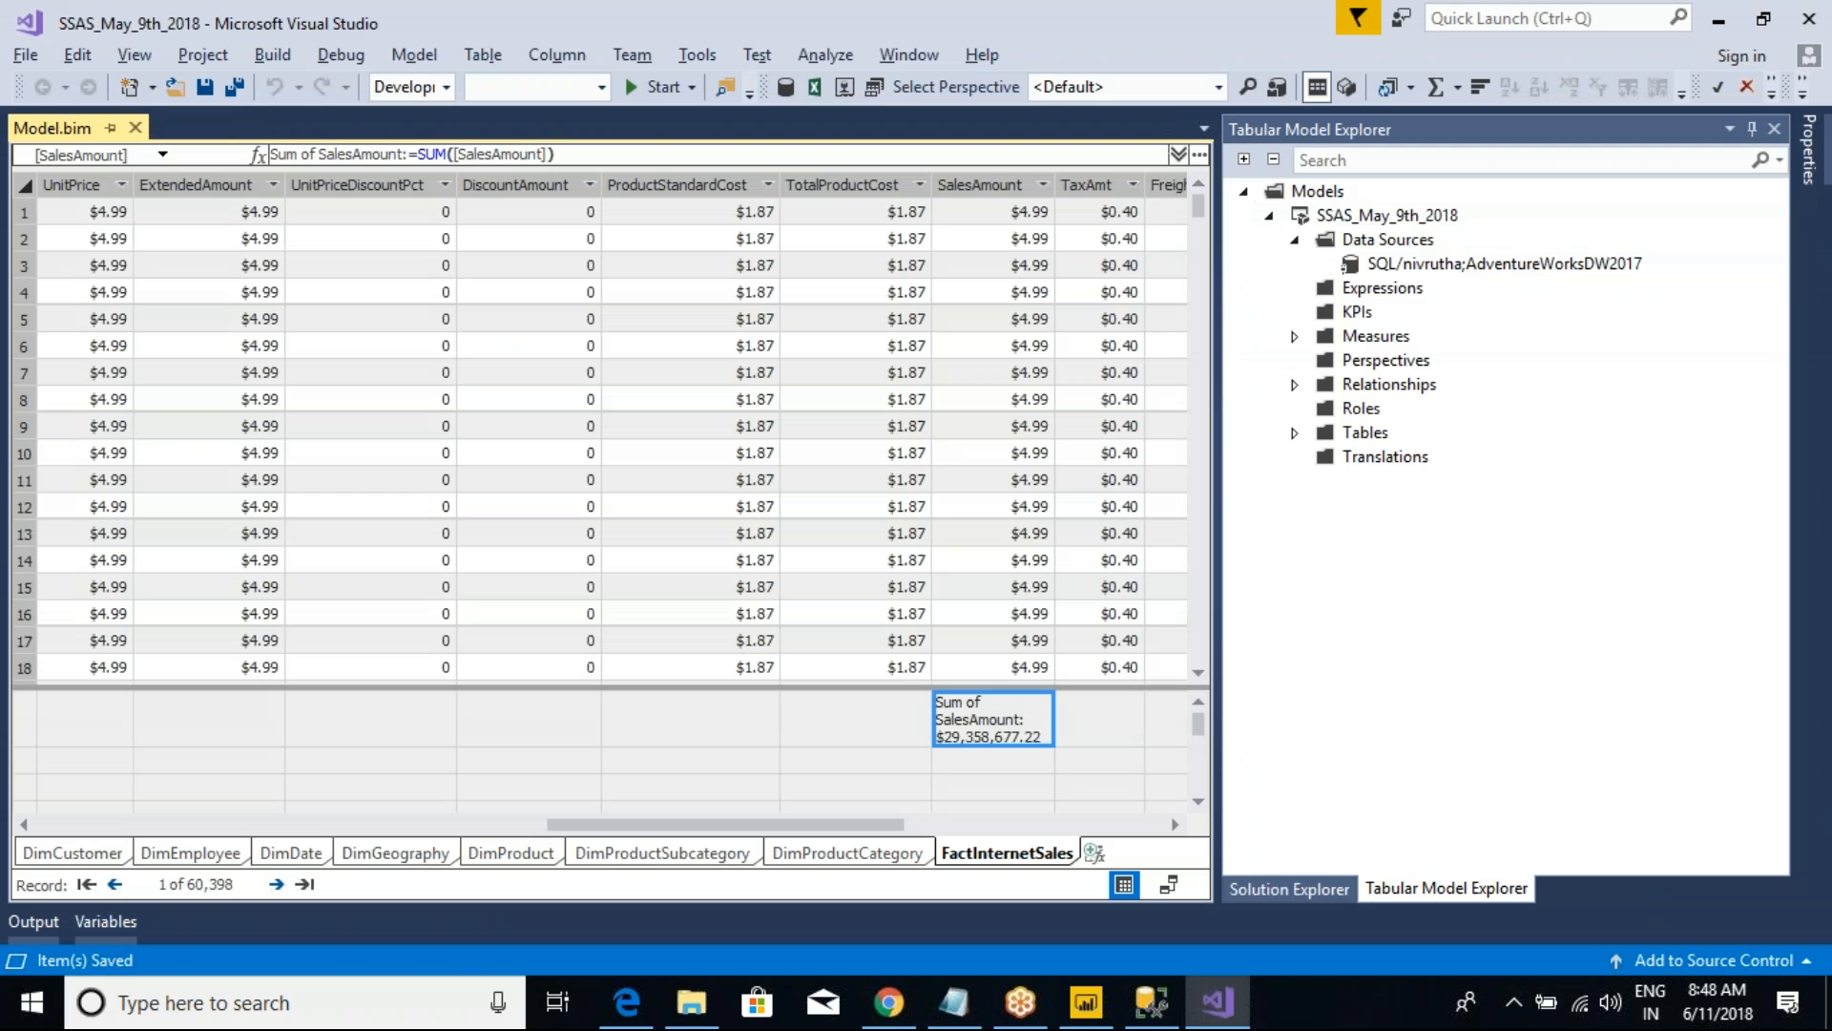
pyautogui.click(269, 55)
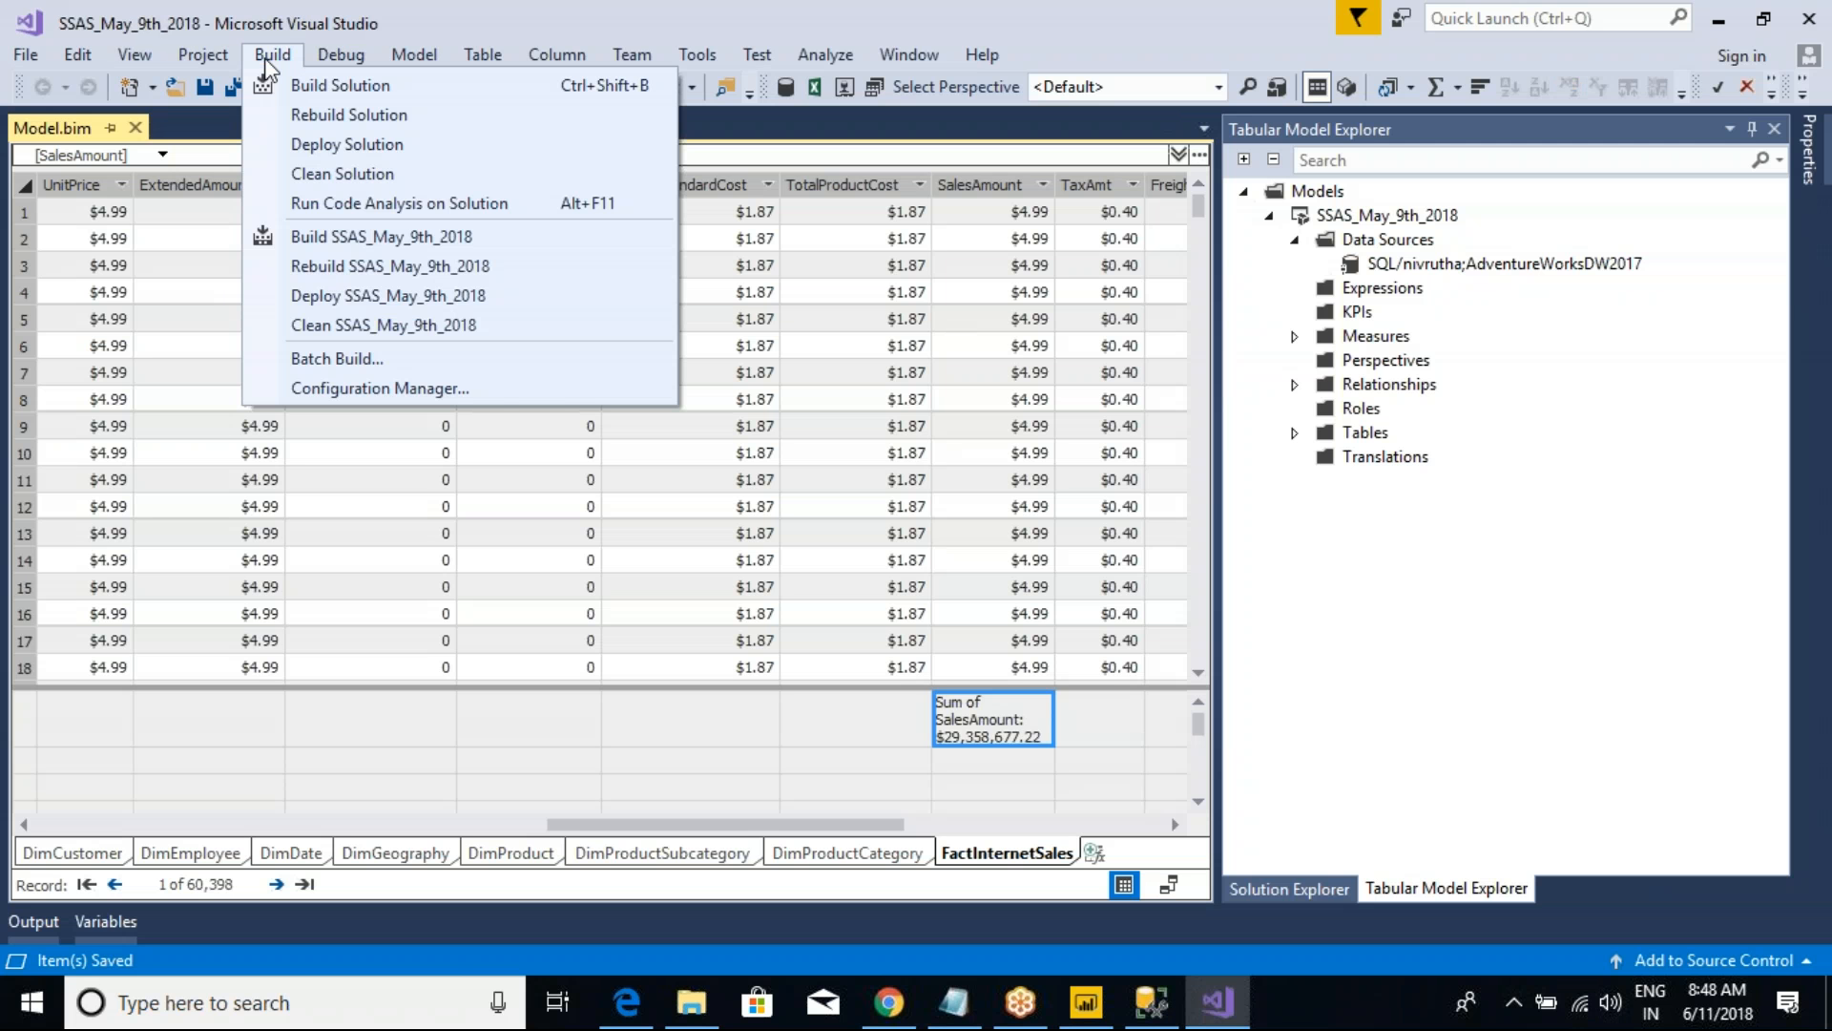
pyautogui.click(317, 84)
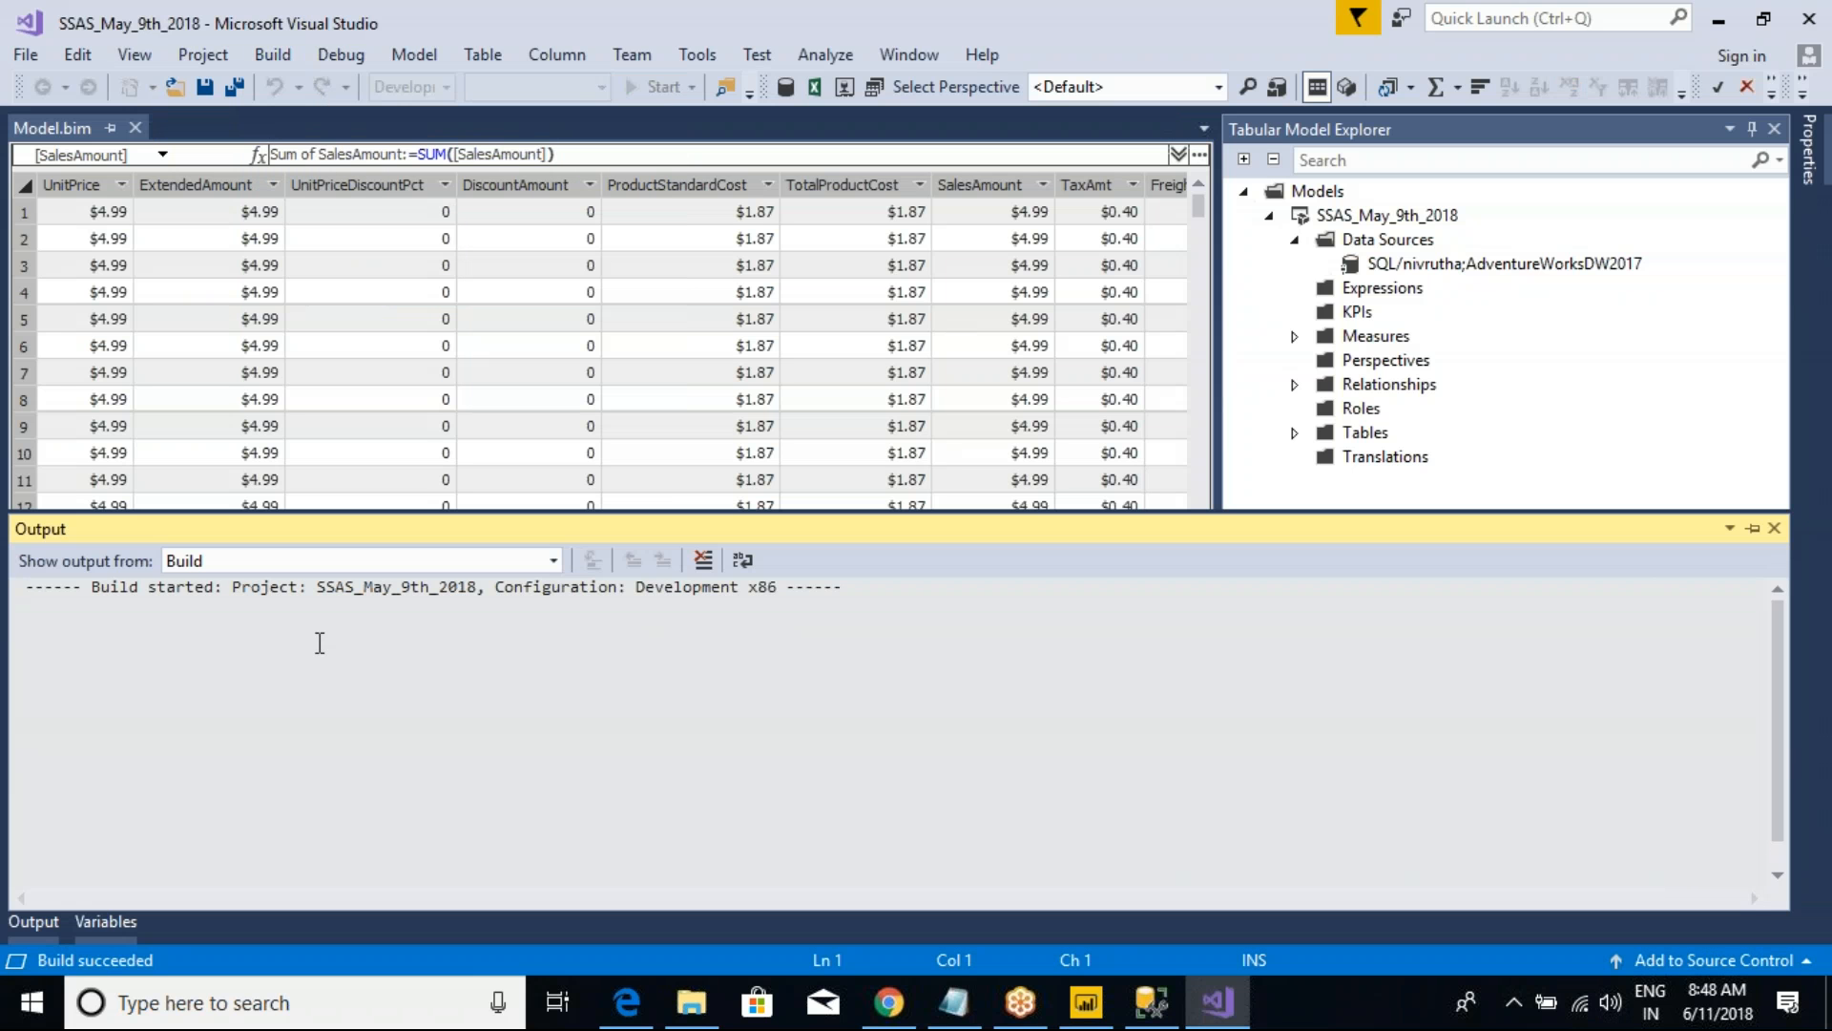
pyautogui.moveTo(150, 612); pyautogui.dragTo(290, 612)
pyautogui.click(290, 612)
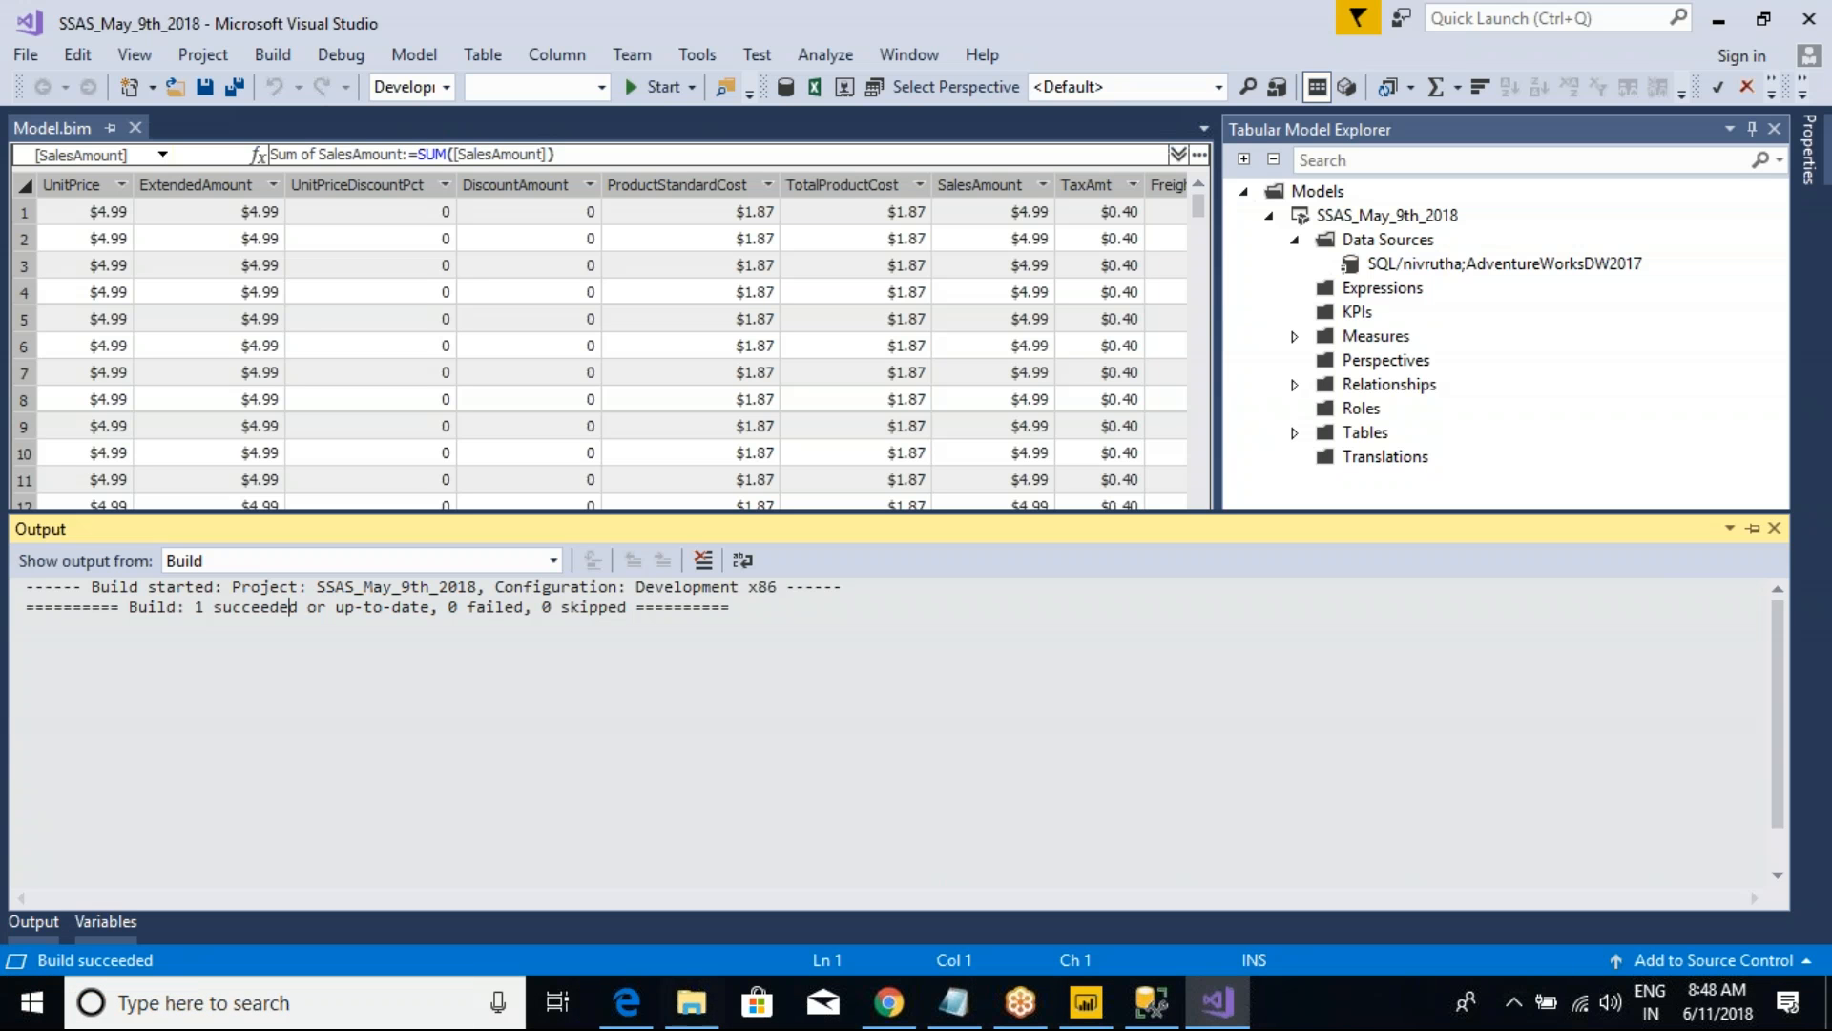
# Step: Deploy the SSAS_May_9th_2018 solution to the Analysis Services server, then close the deployment dialog and the build output
pyautogui.click(258, 50)
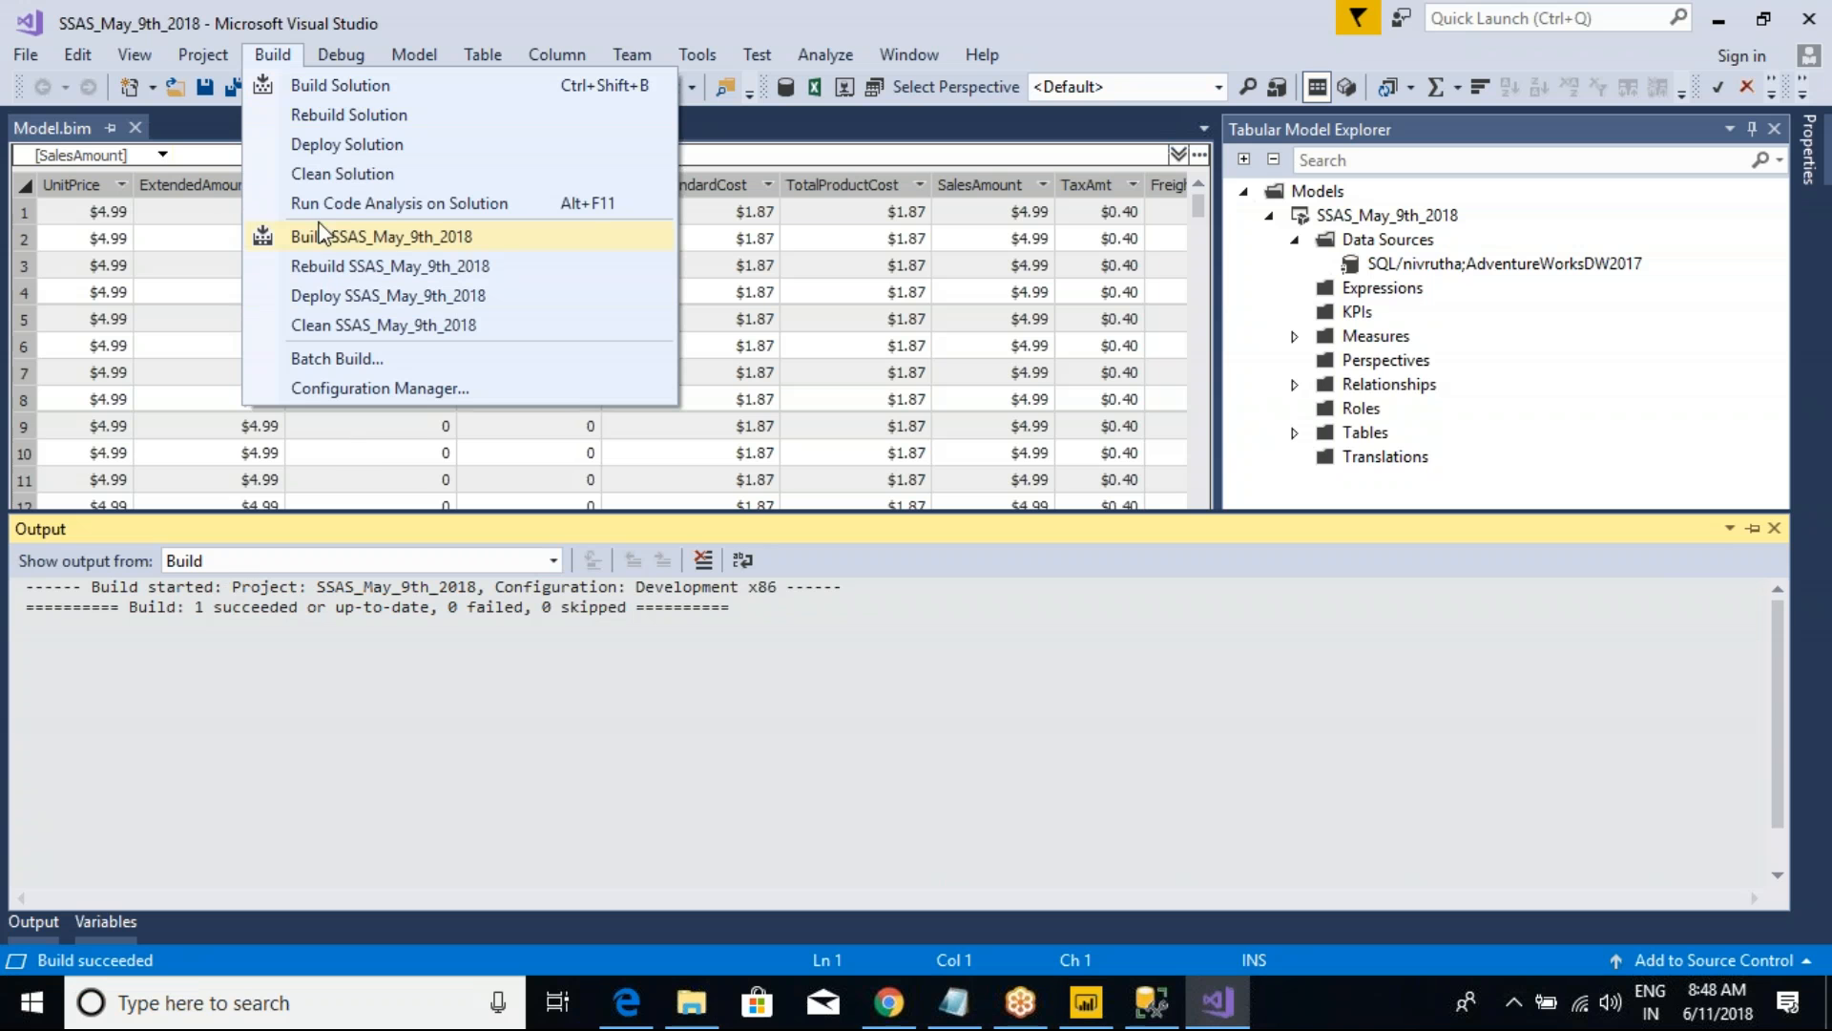
pyautogui.click(353, 144)
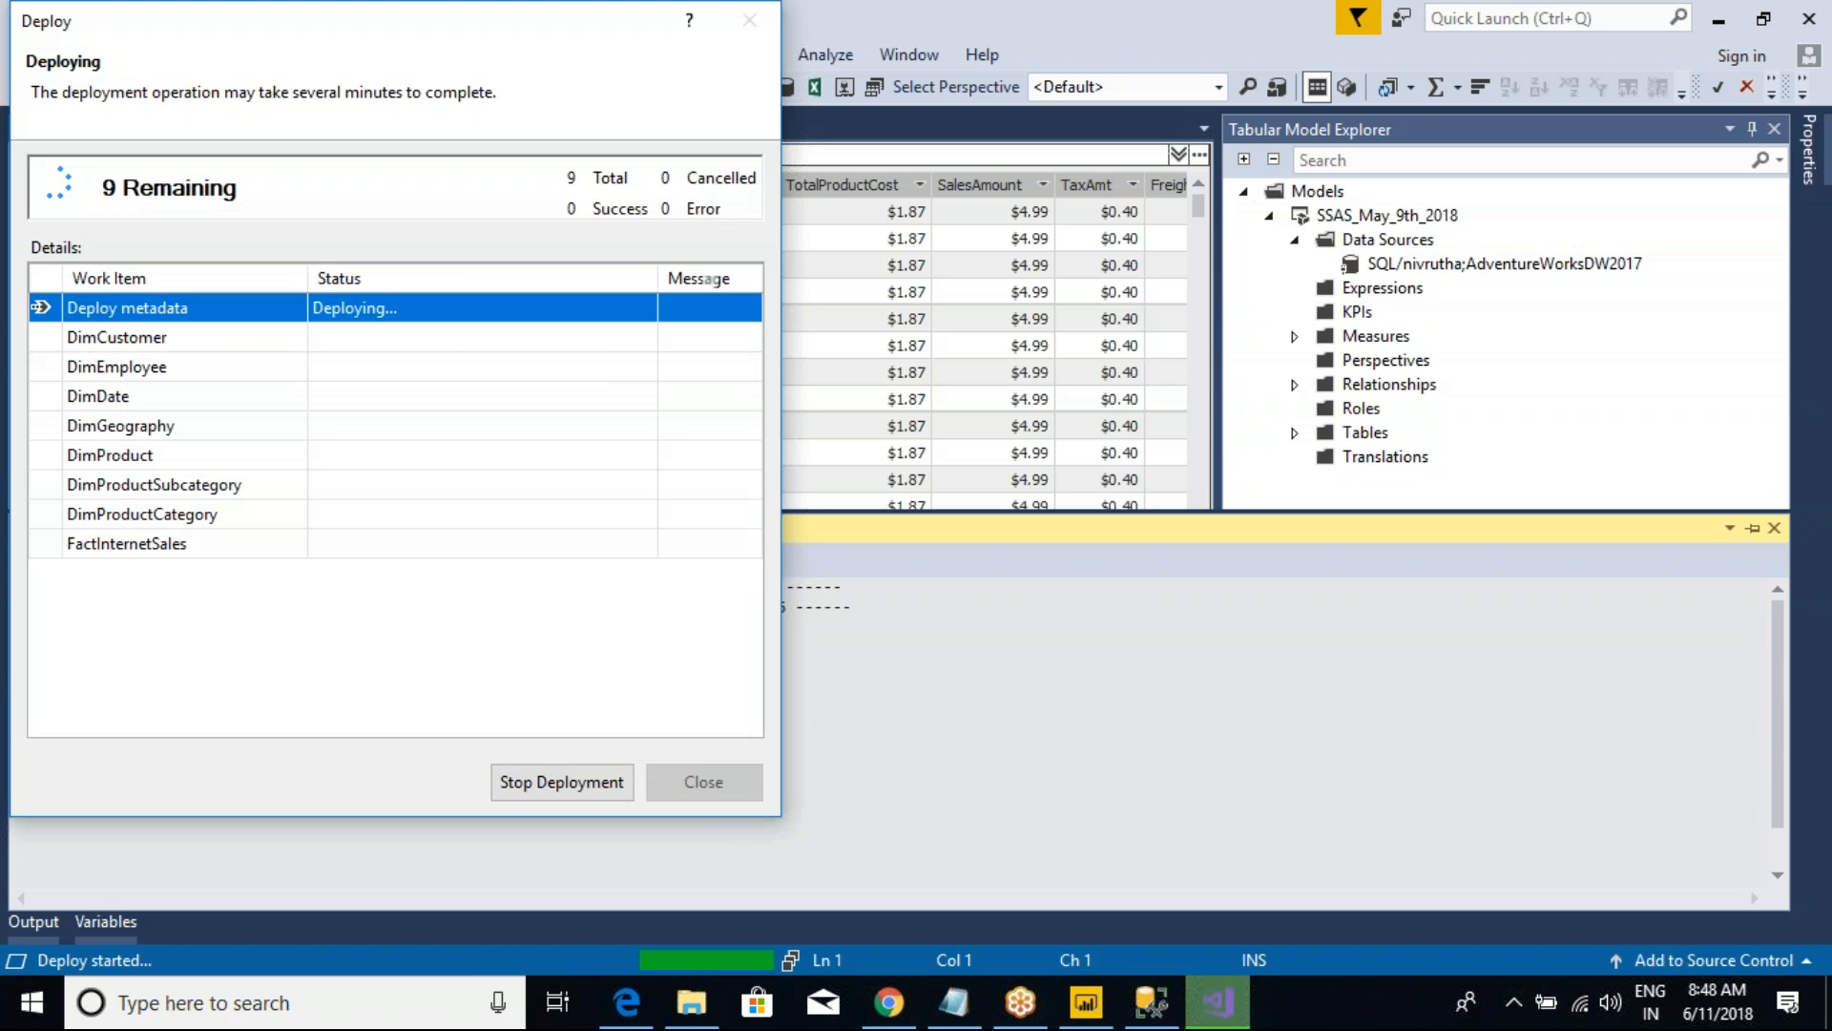
pyautogui.click(1152, 1002)
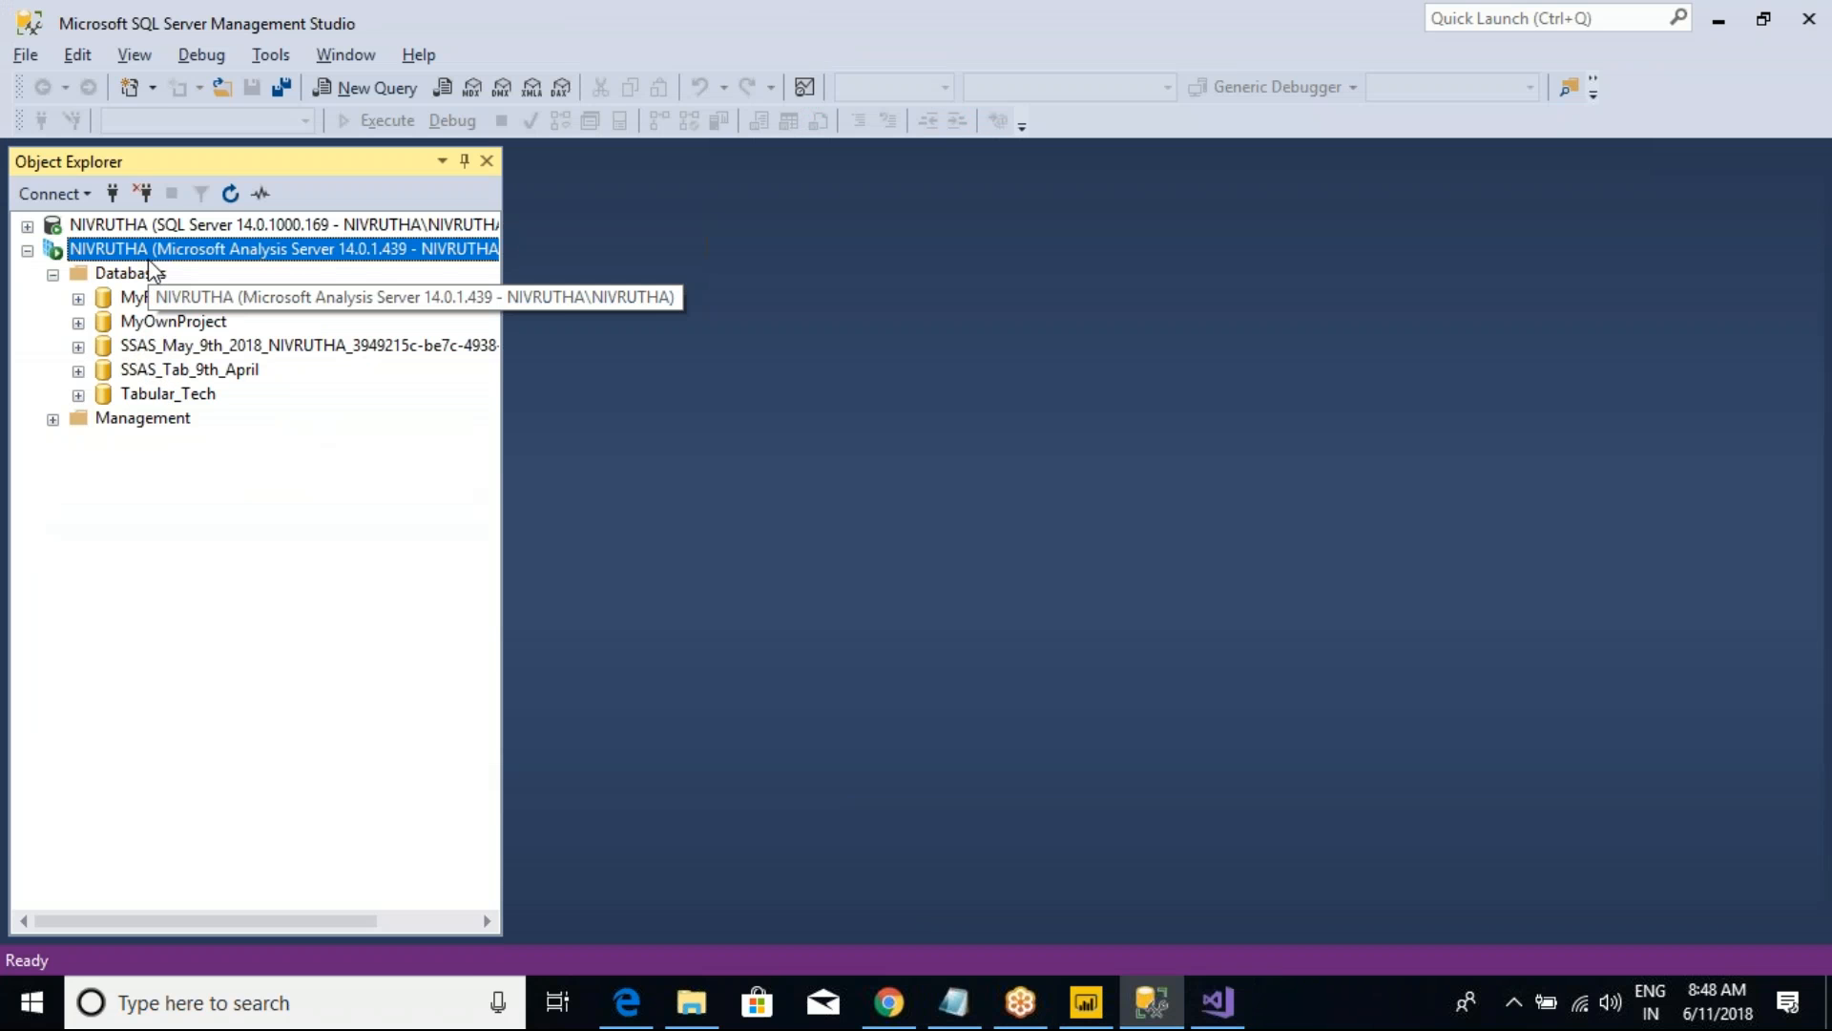
pyautogui.click(1218, 1002)
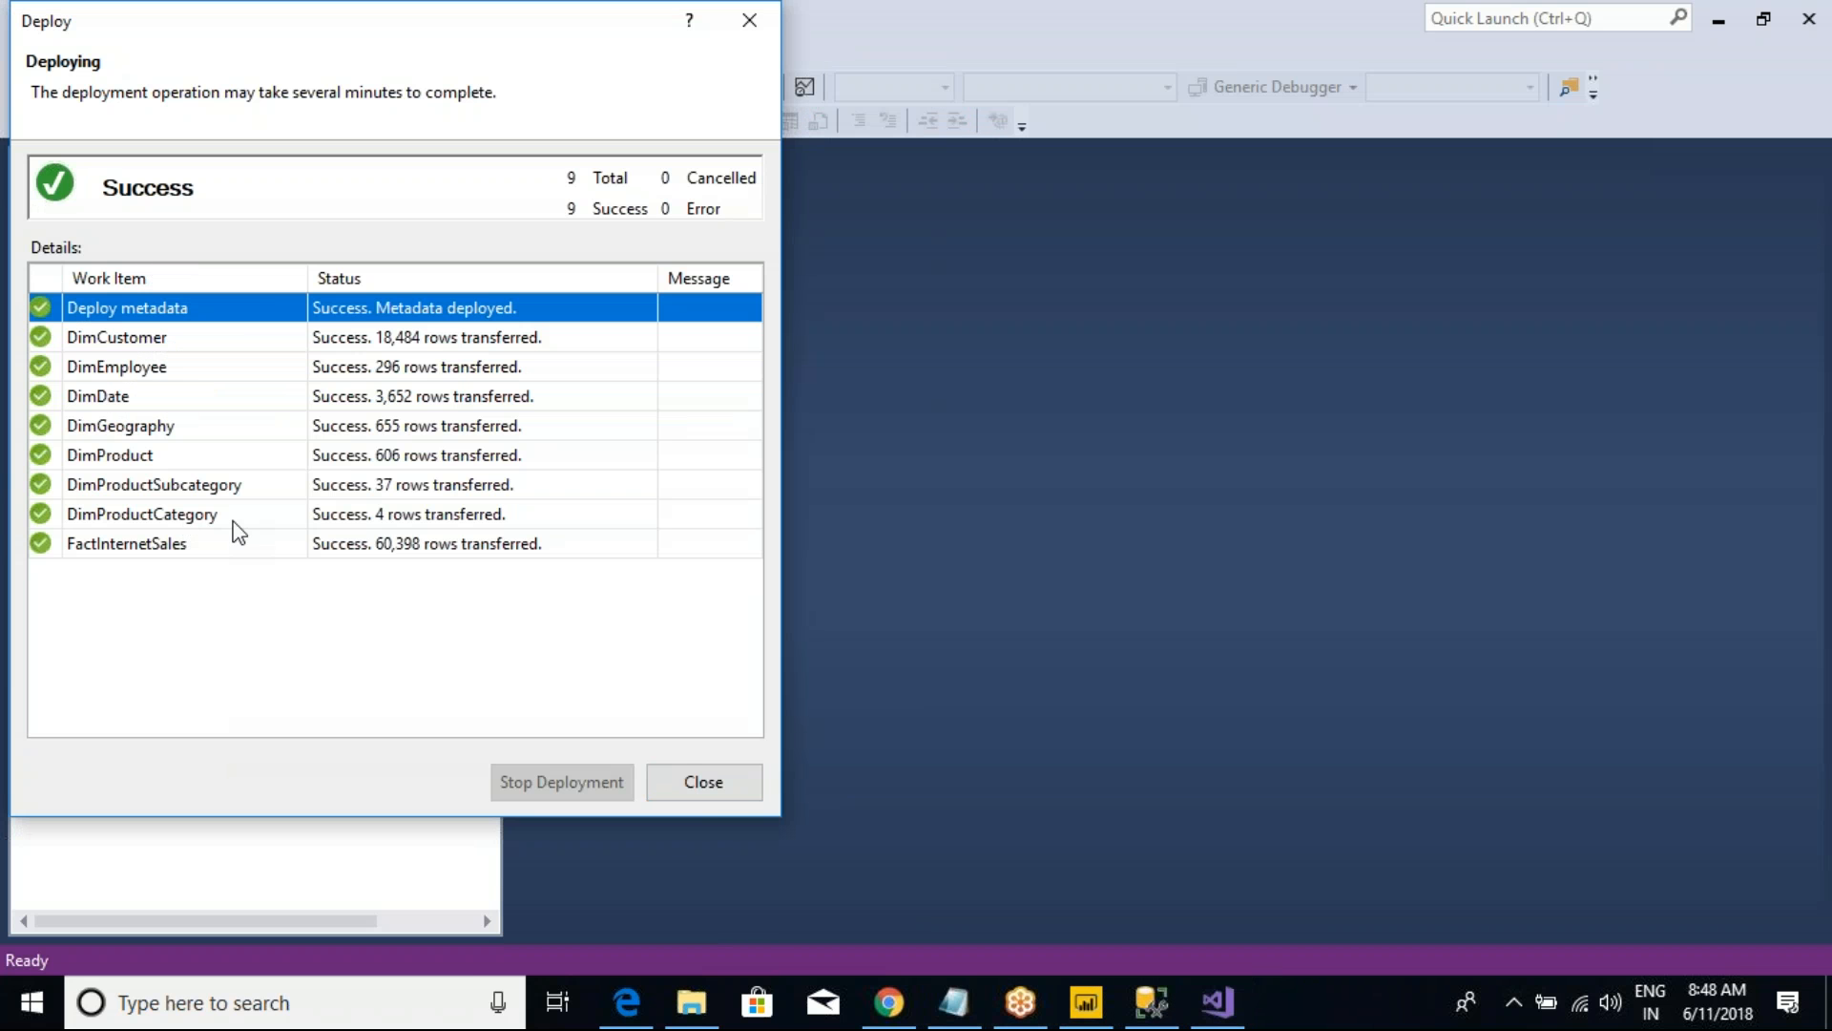
pyautogui.click(722, 795)
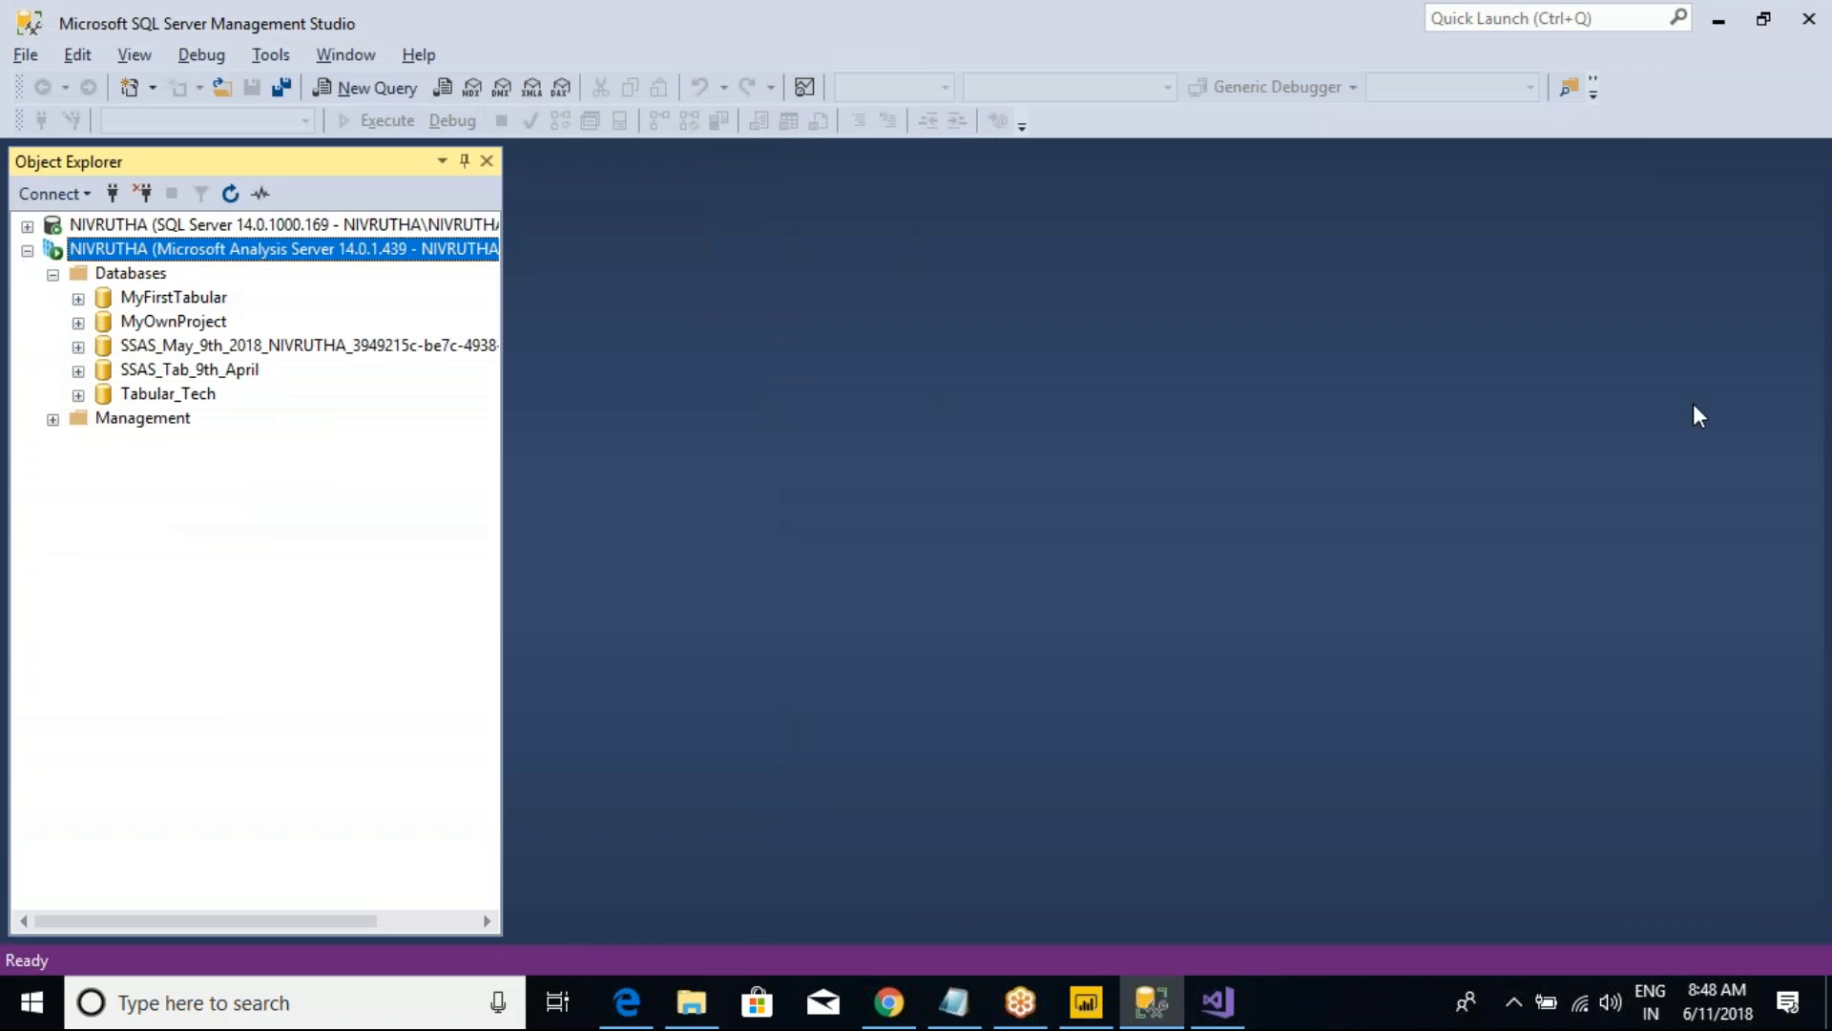
pyautogui.click(1218, 1002)
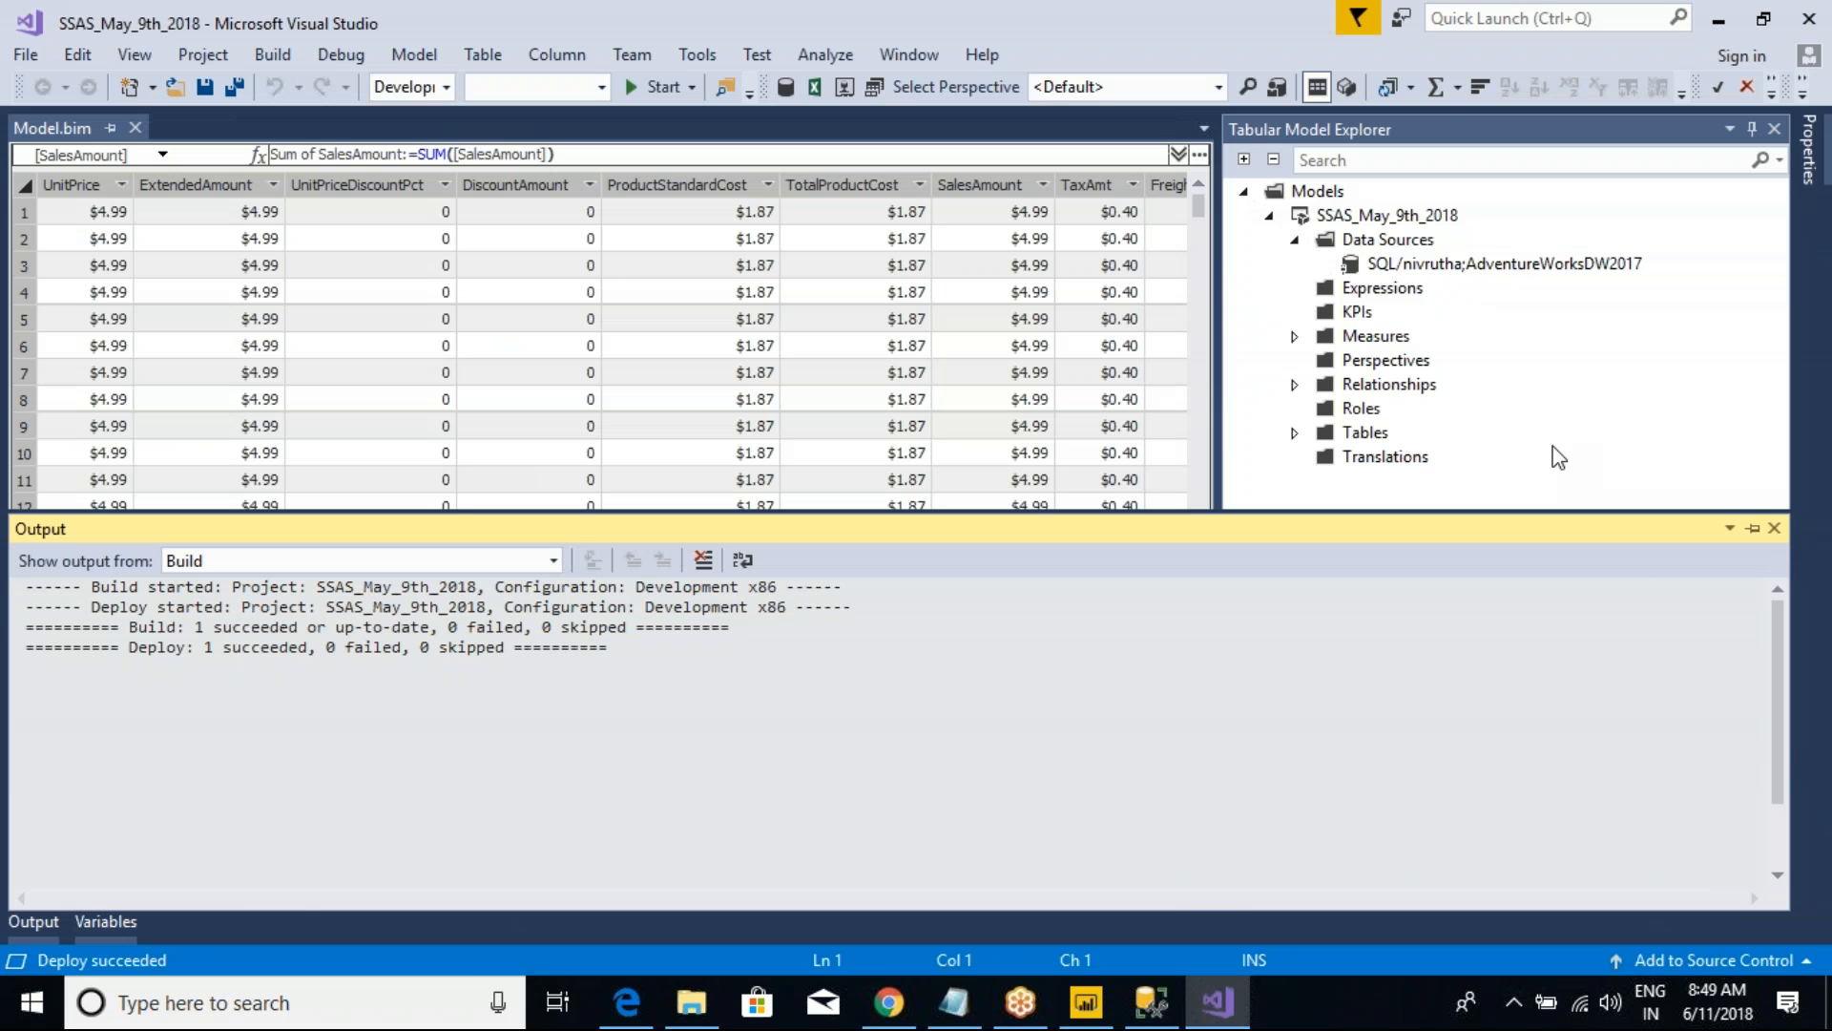
pyautogui.click(1774, 528)
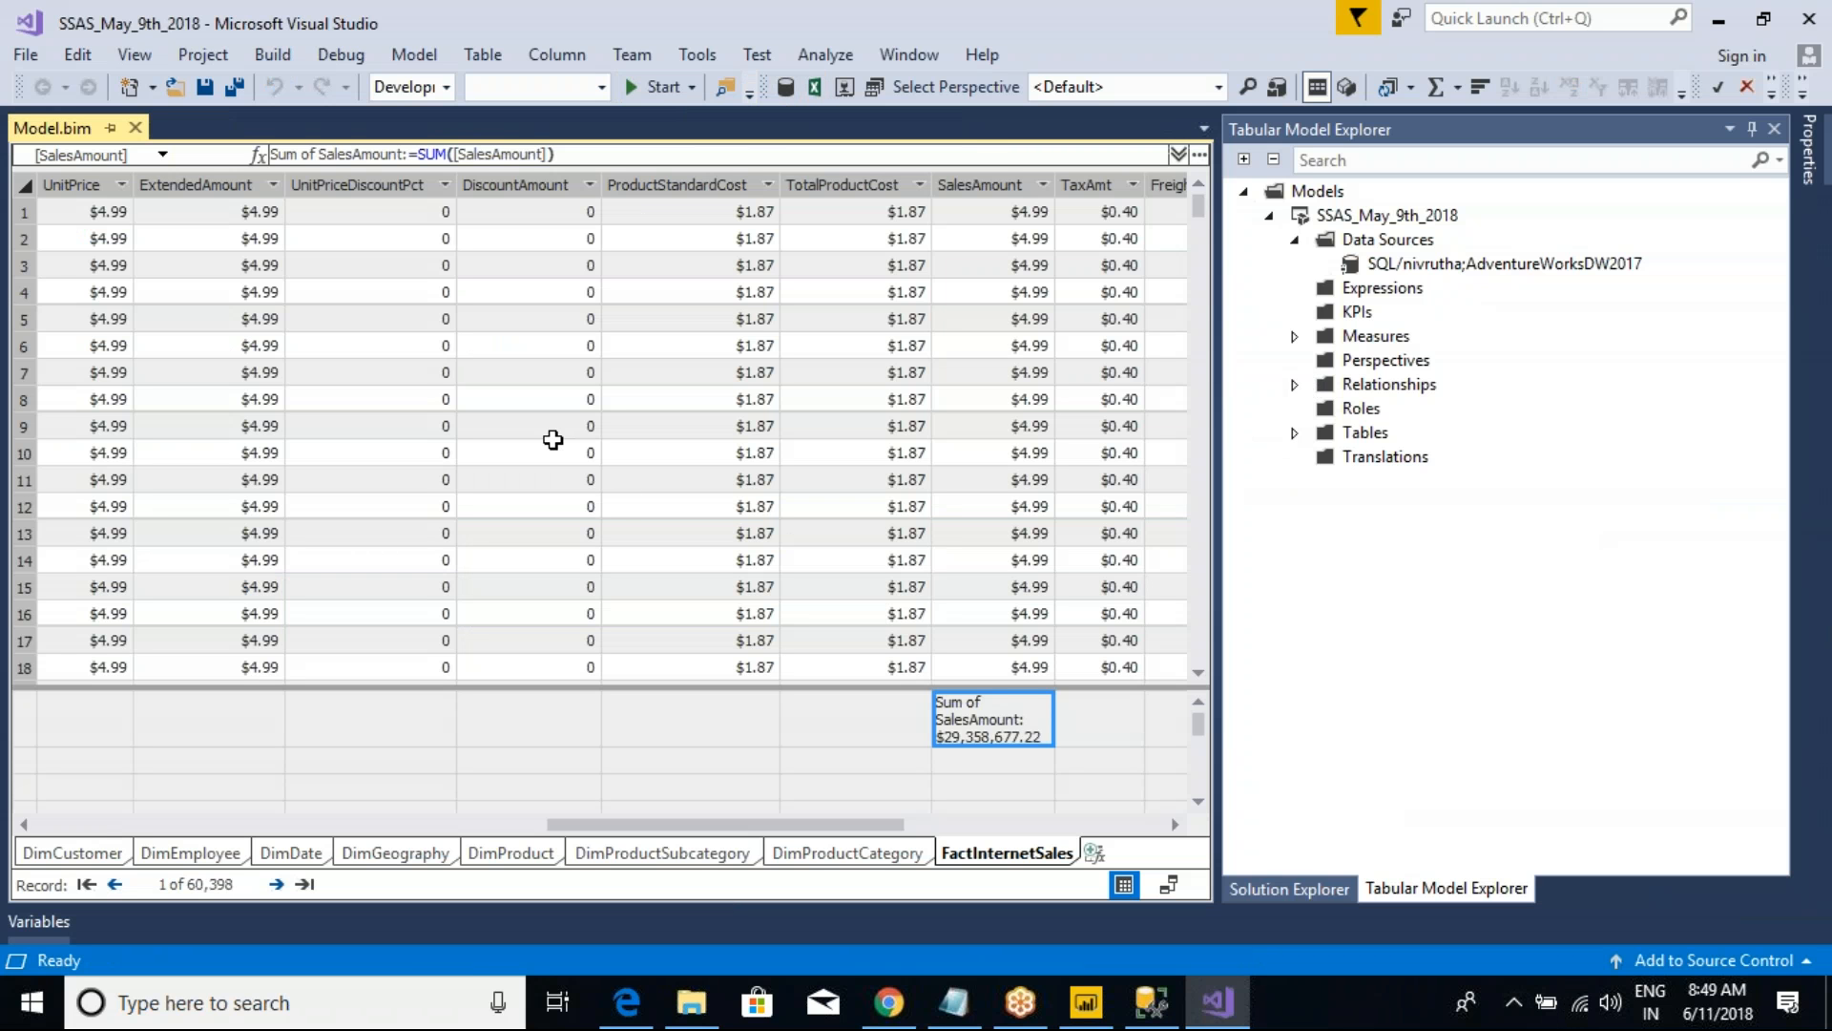
# Step: In SQL Server Management Studio, disconnect and reconnect the Analysis Services server with Windows Authentication and expand its databases
pyautogui.click(1151, 1002)
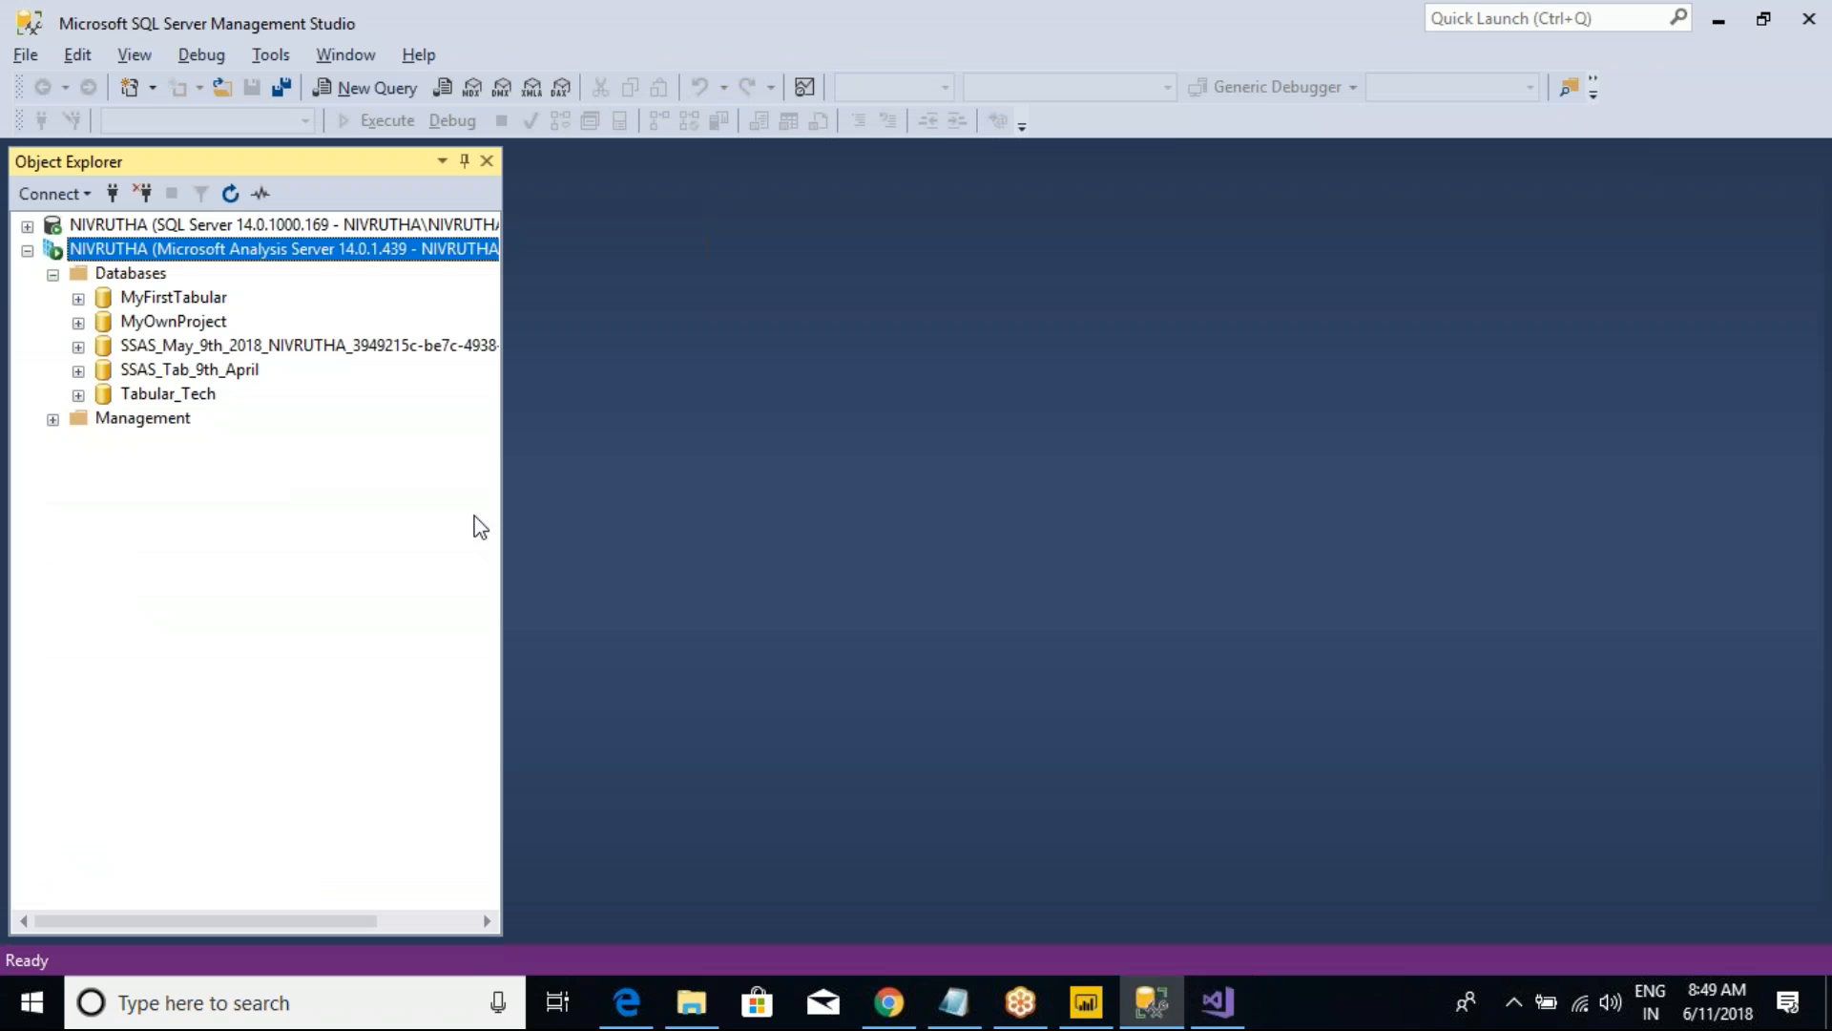
pyautogui.click(230, 193)
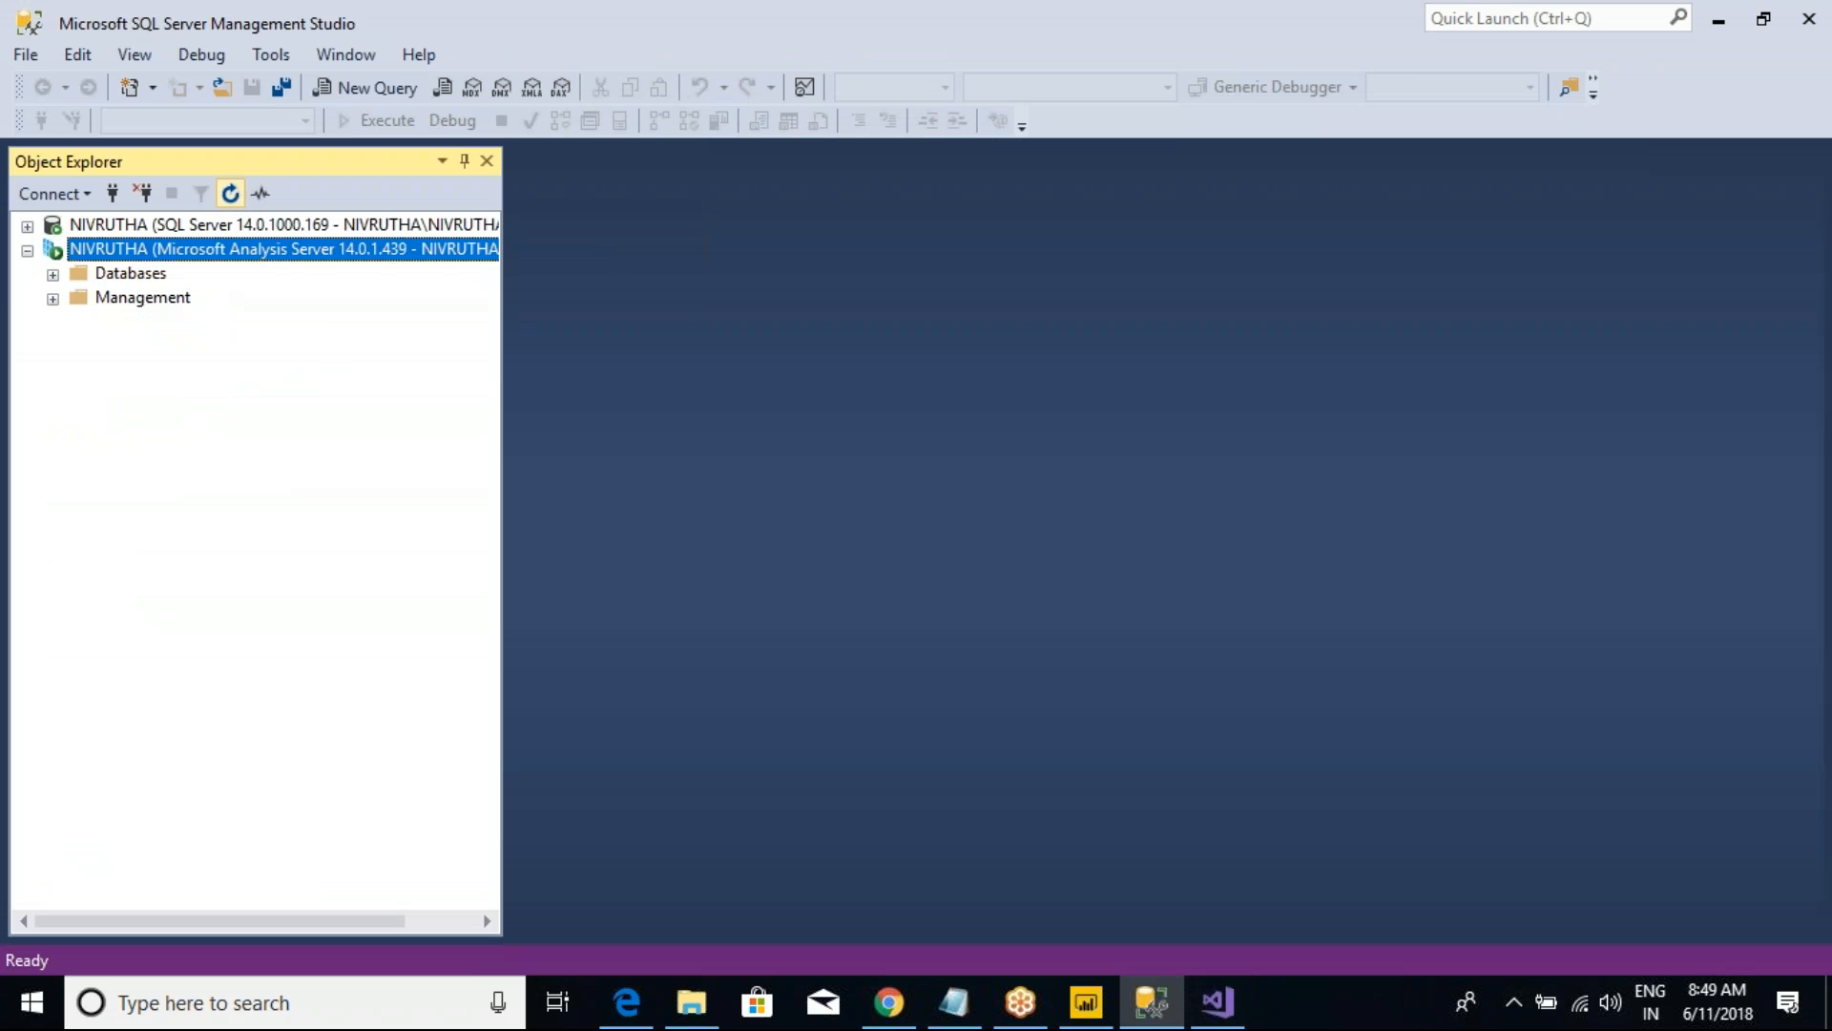
pyautogui.click(142, 193)
pyautogui.click(112, 193)
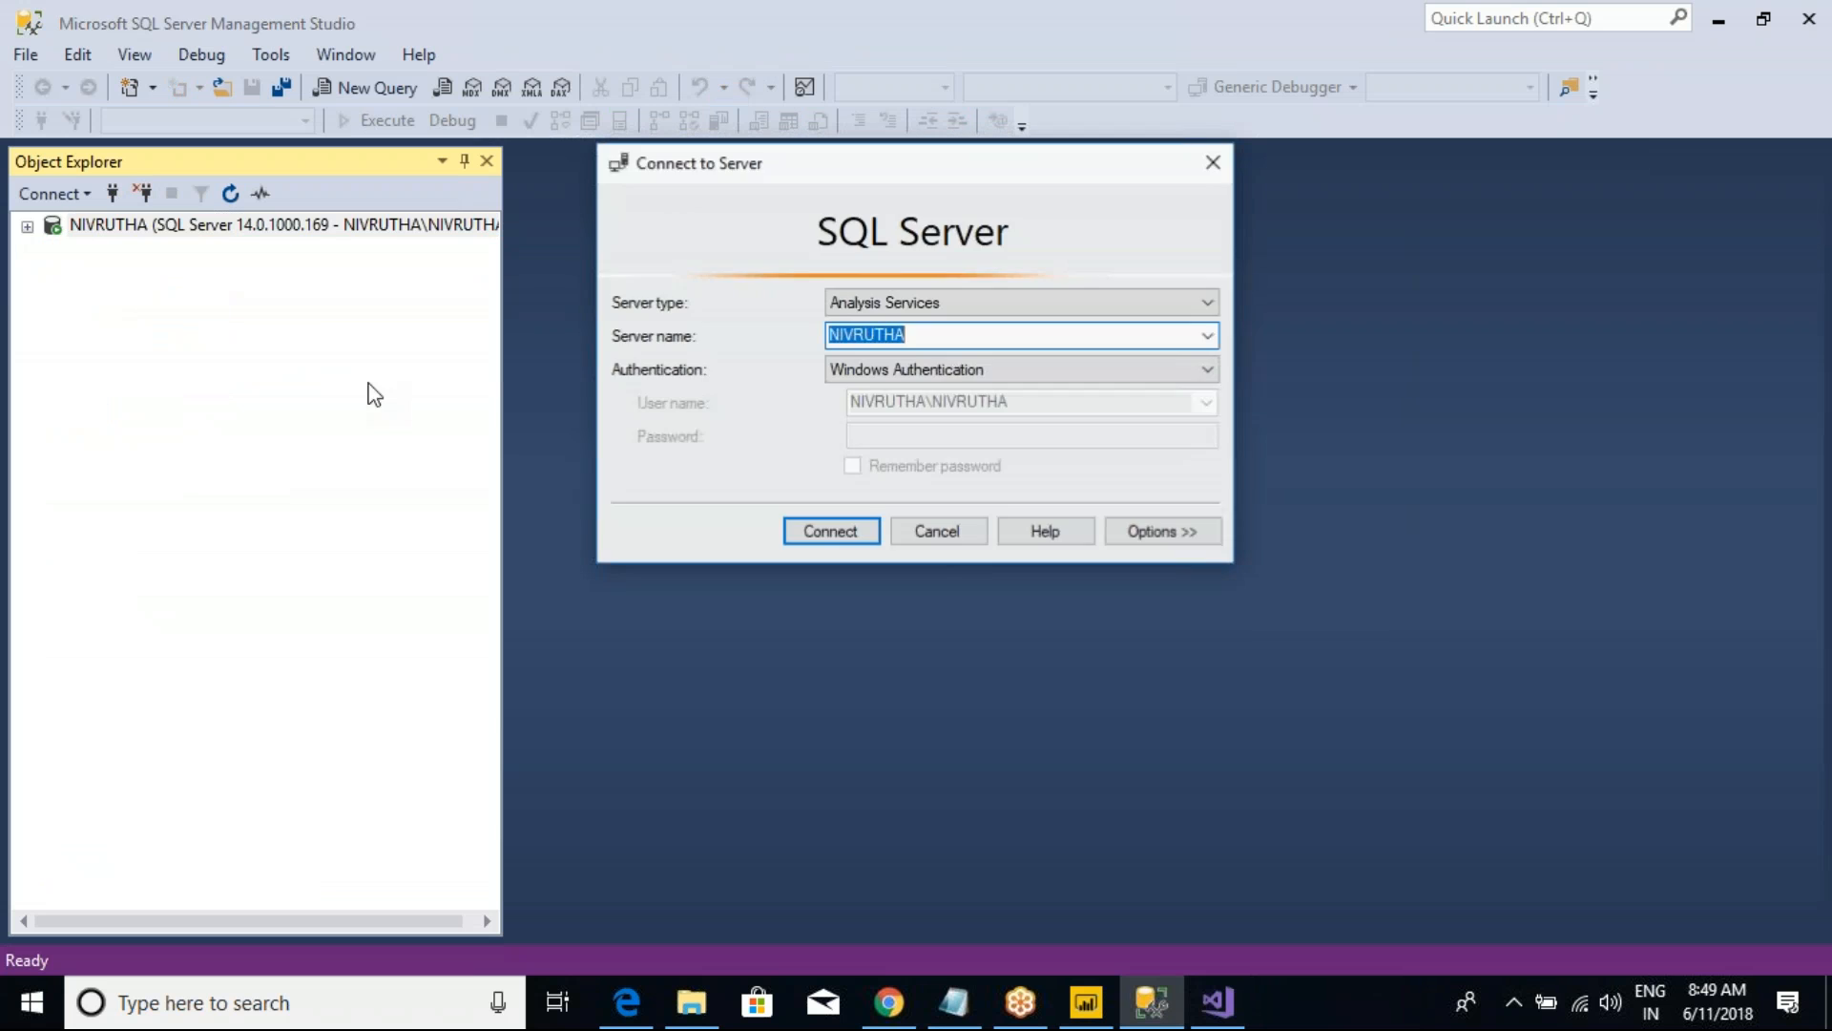
pyautogui.click(811, 526)
pyautogui.click(53, 274)
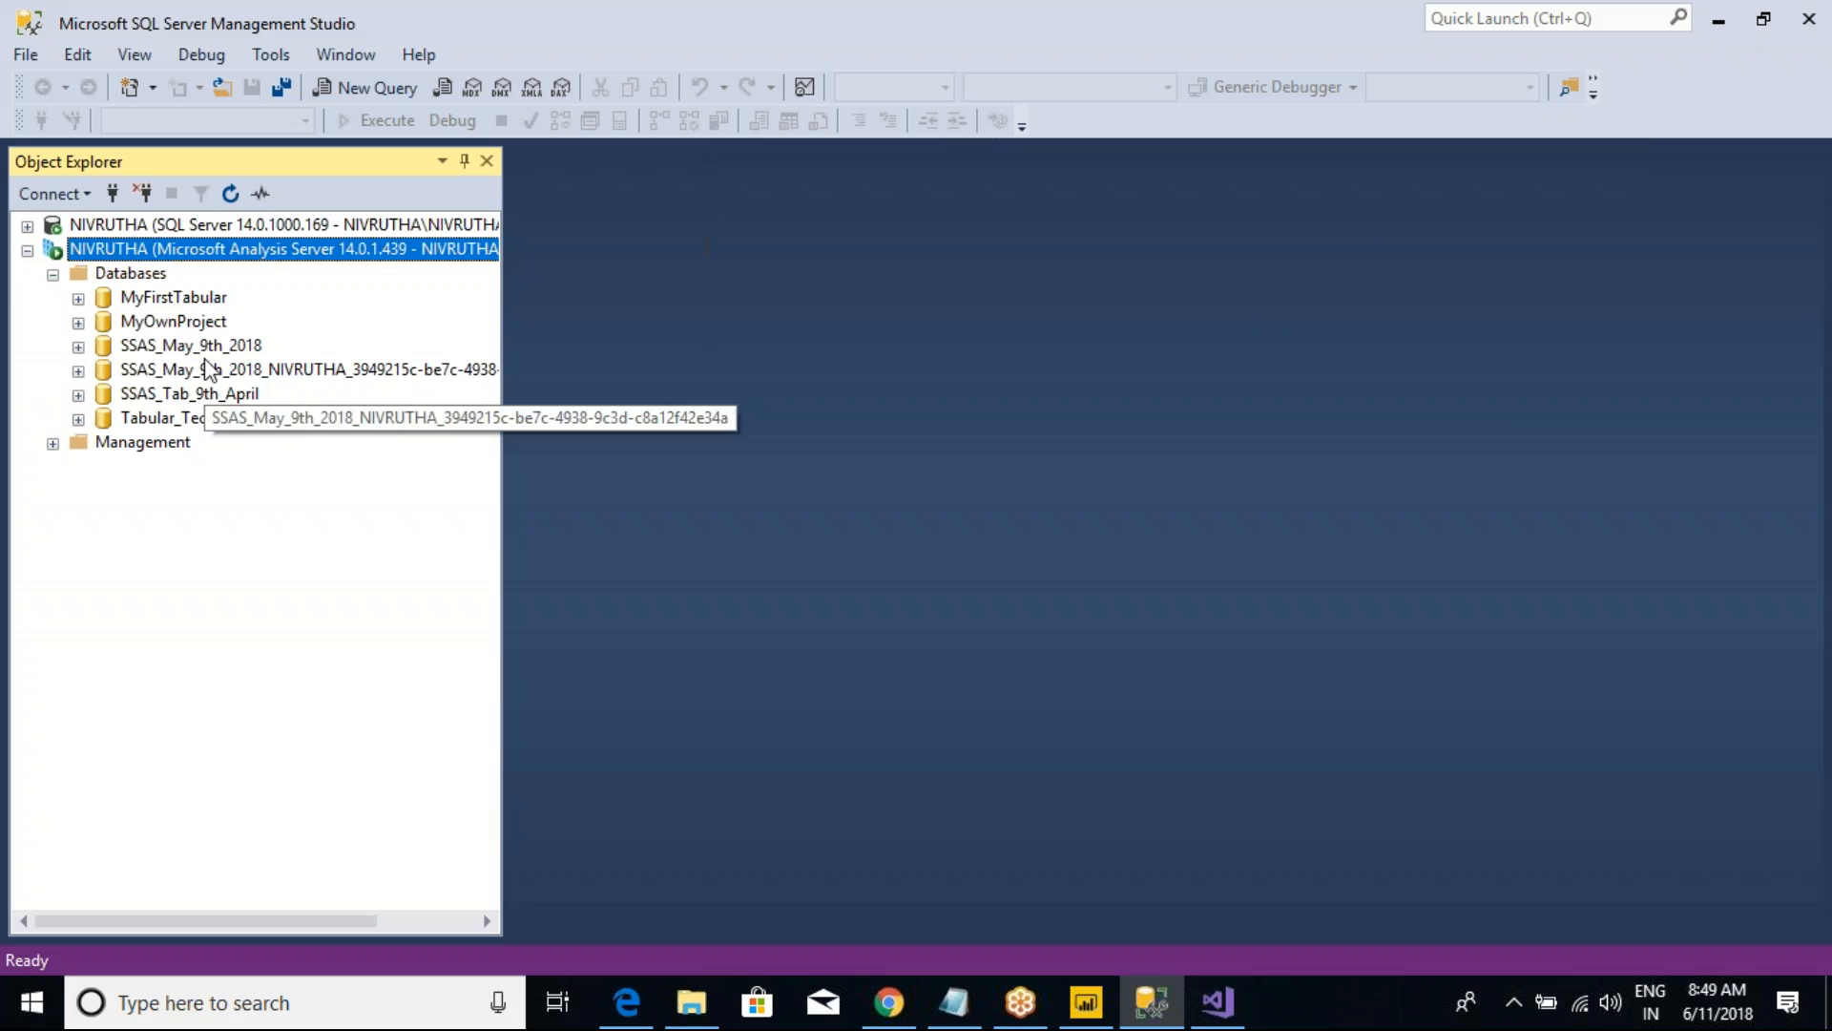
# Step: Compare the deployed SSAS_May_9th_2018 database with the workspace database of the same project
pyautogui.click(196, 349)
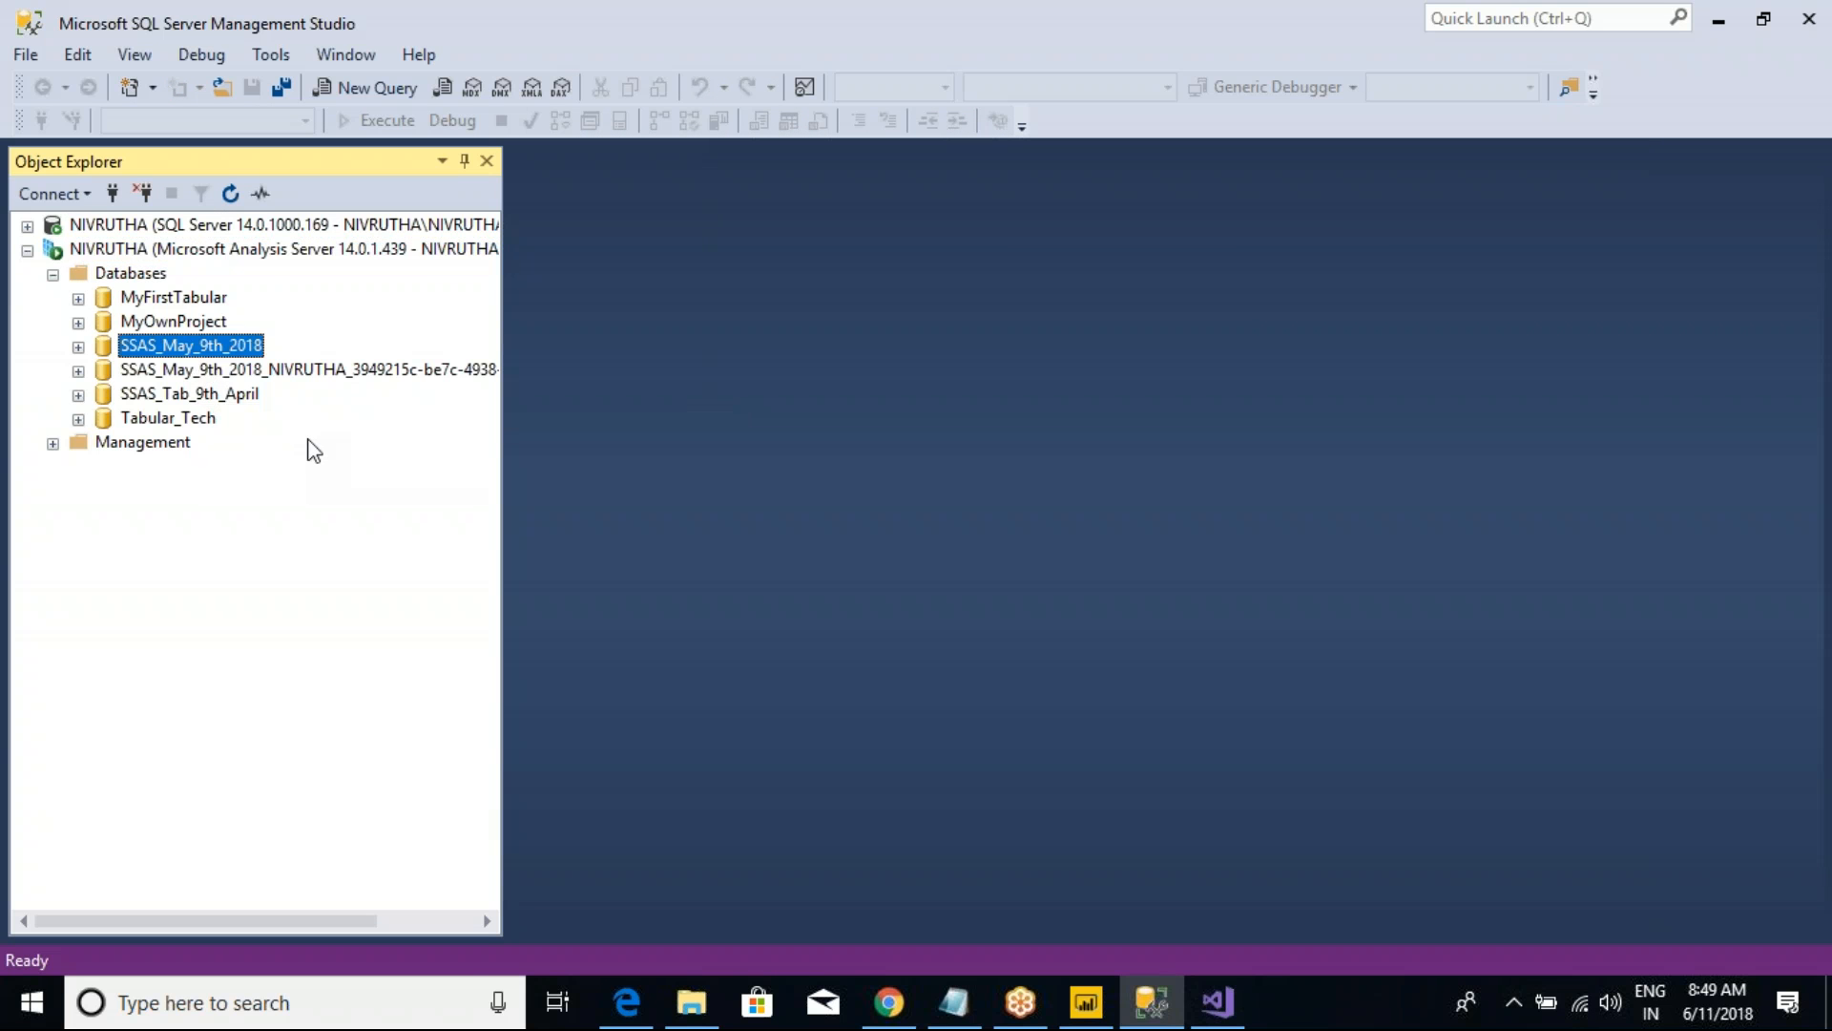
pyautogui.click(195, 372)
pyautogui.click(178, 349)
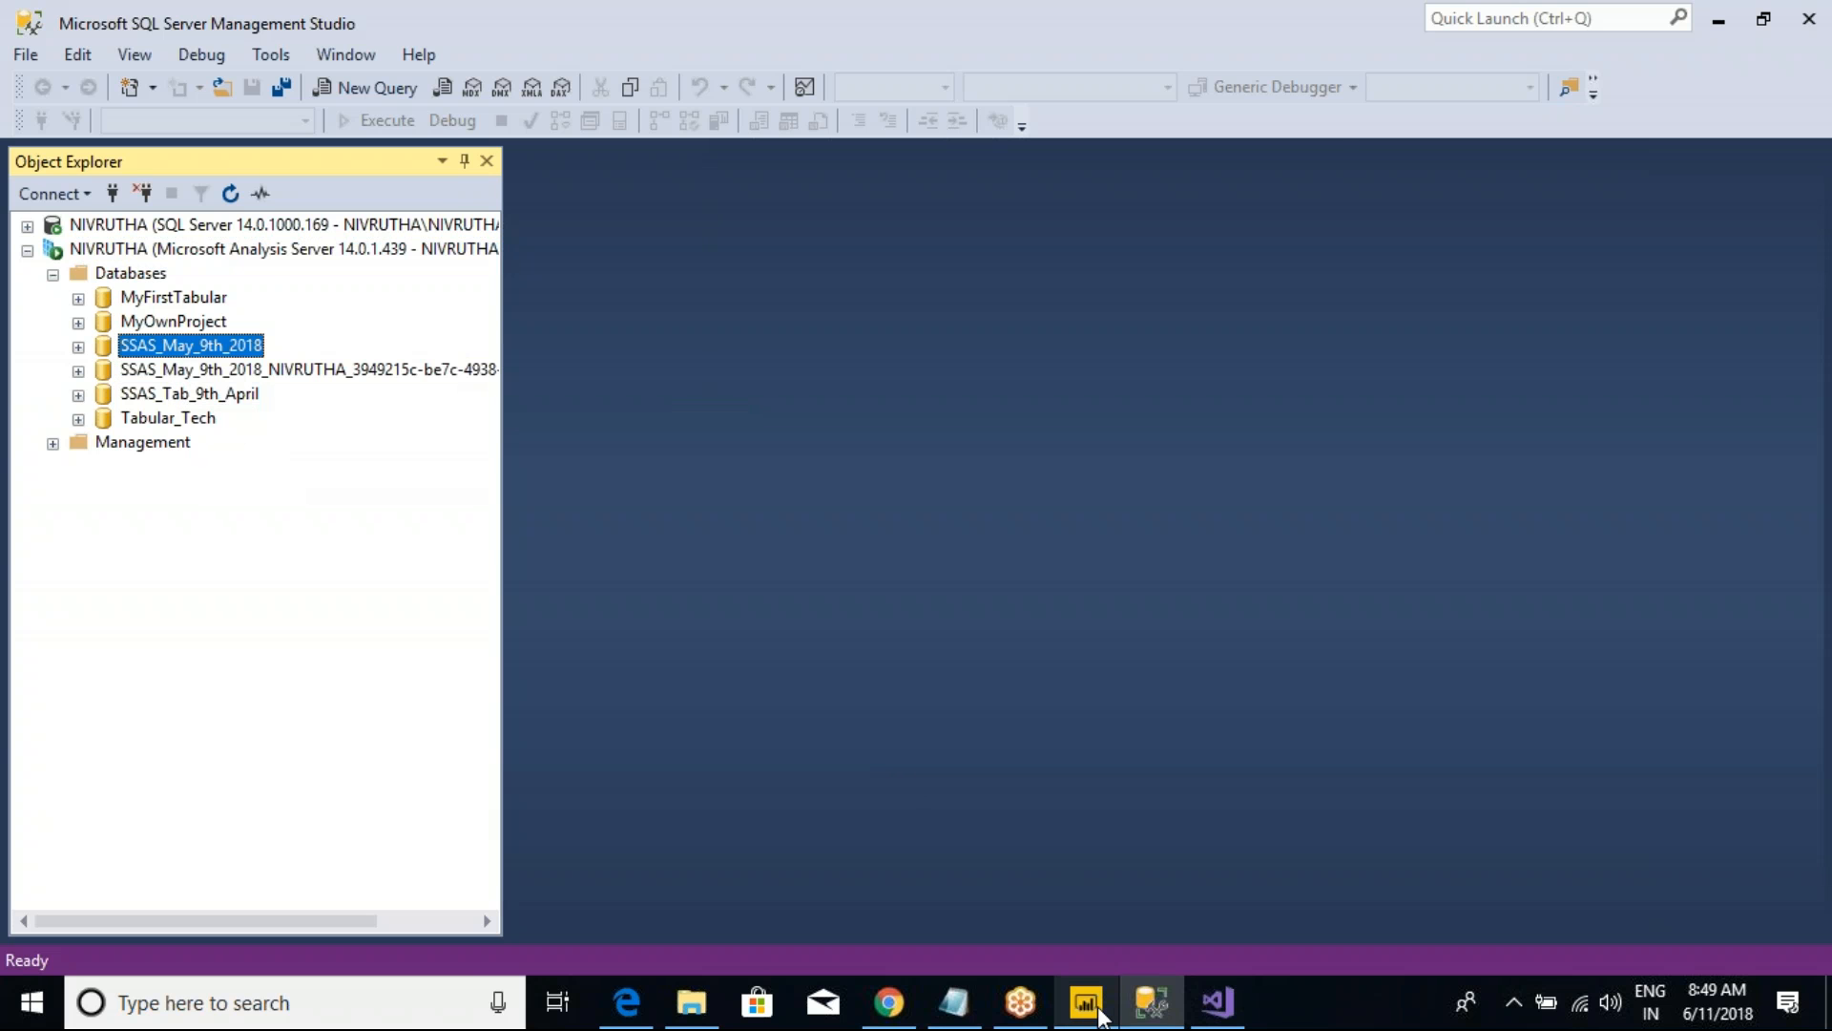
# Step: Switch to Power BI Desktop and launch a second instance with a blank report
pyautogui.moveTo(1102, 1017)
pyautogui.click(1084, 921)
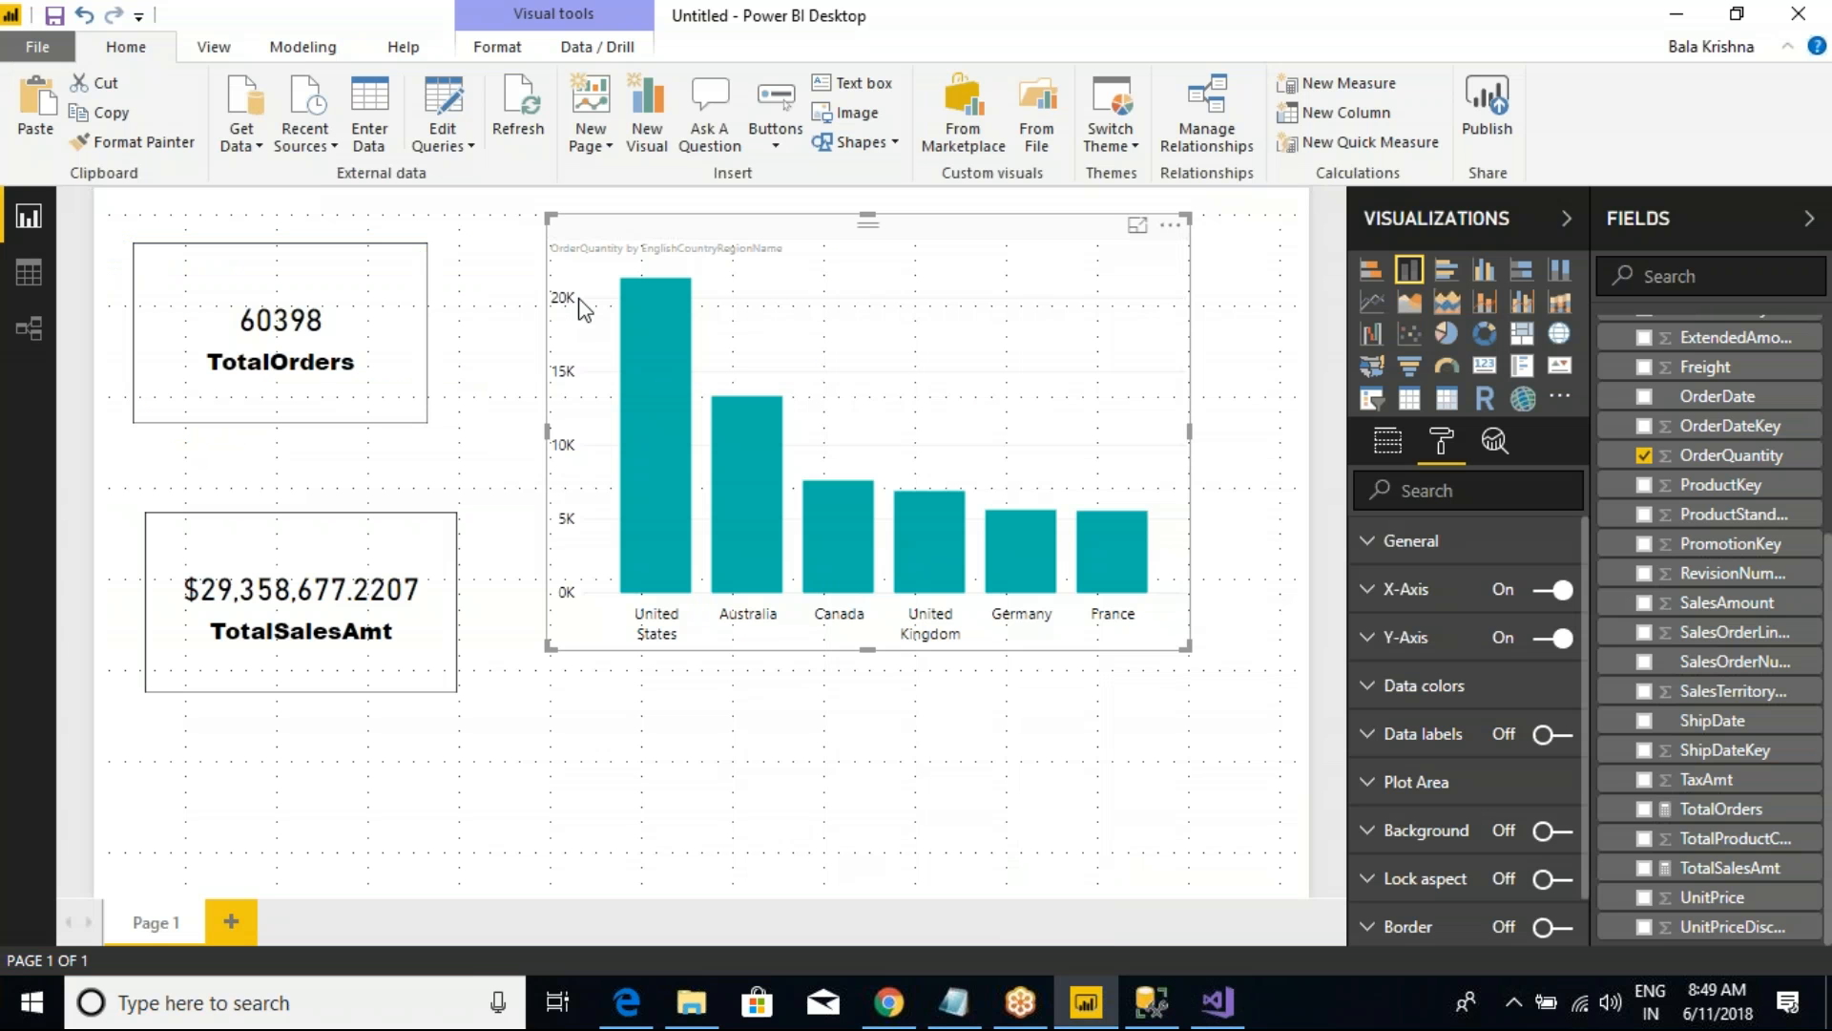
pyautogui.press('super')
pyautogui.write('POWER')
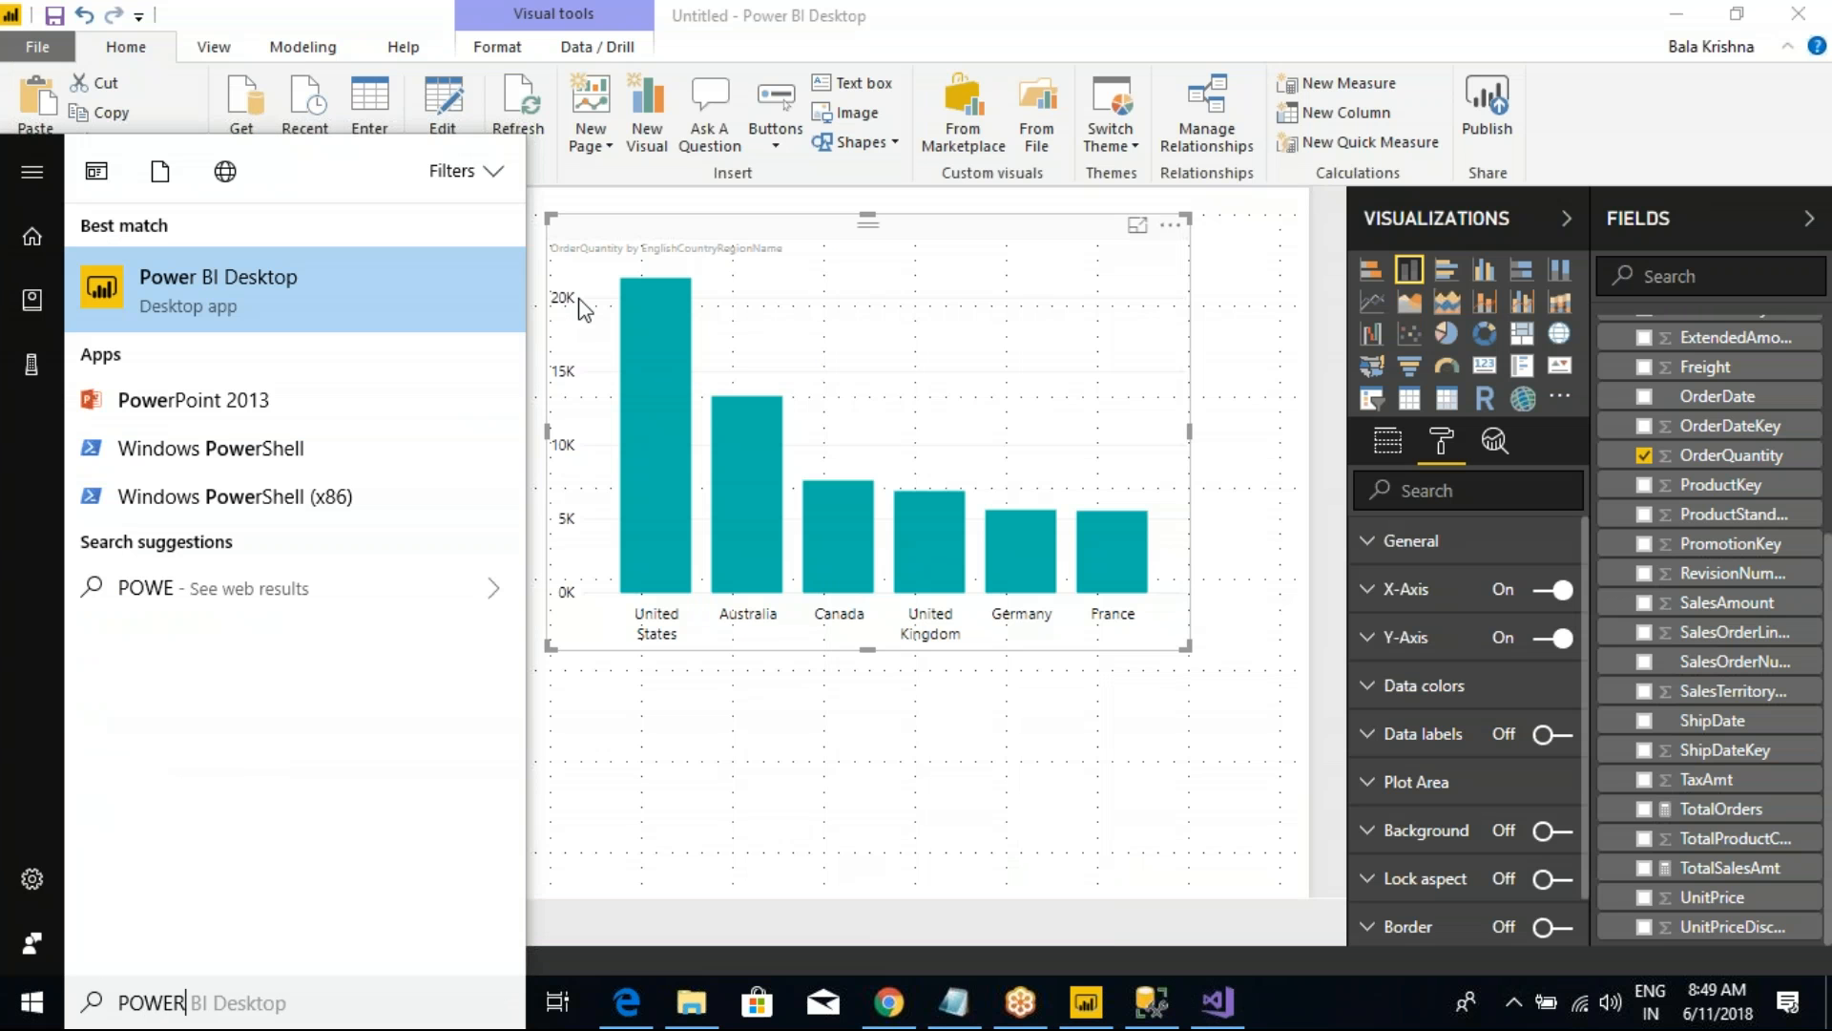
pyautogui.press('Return')
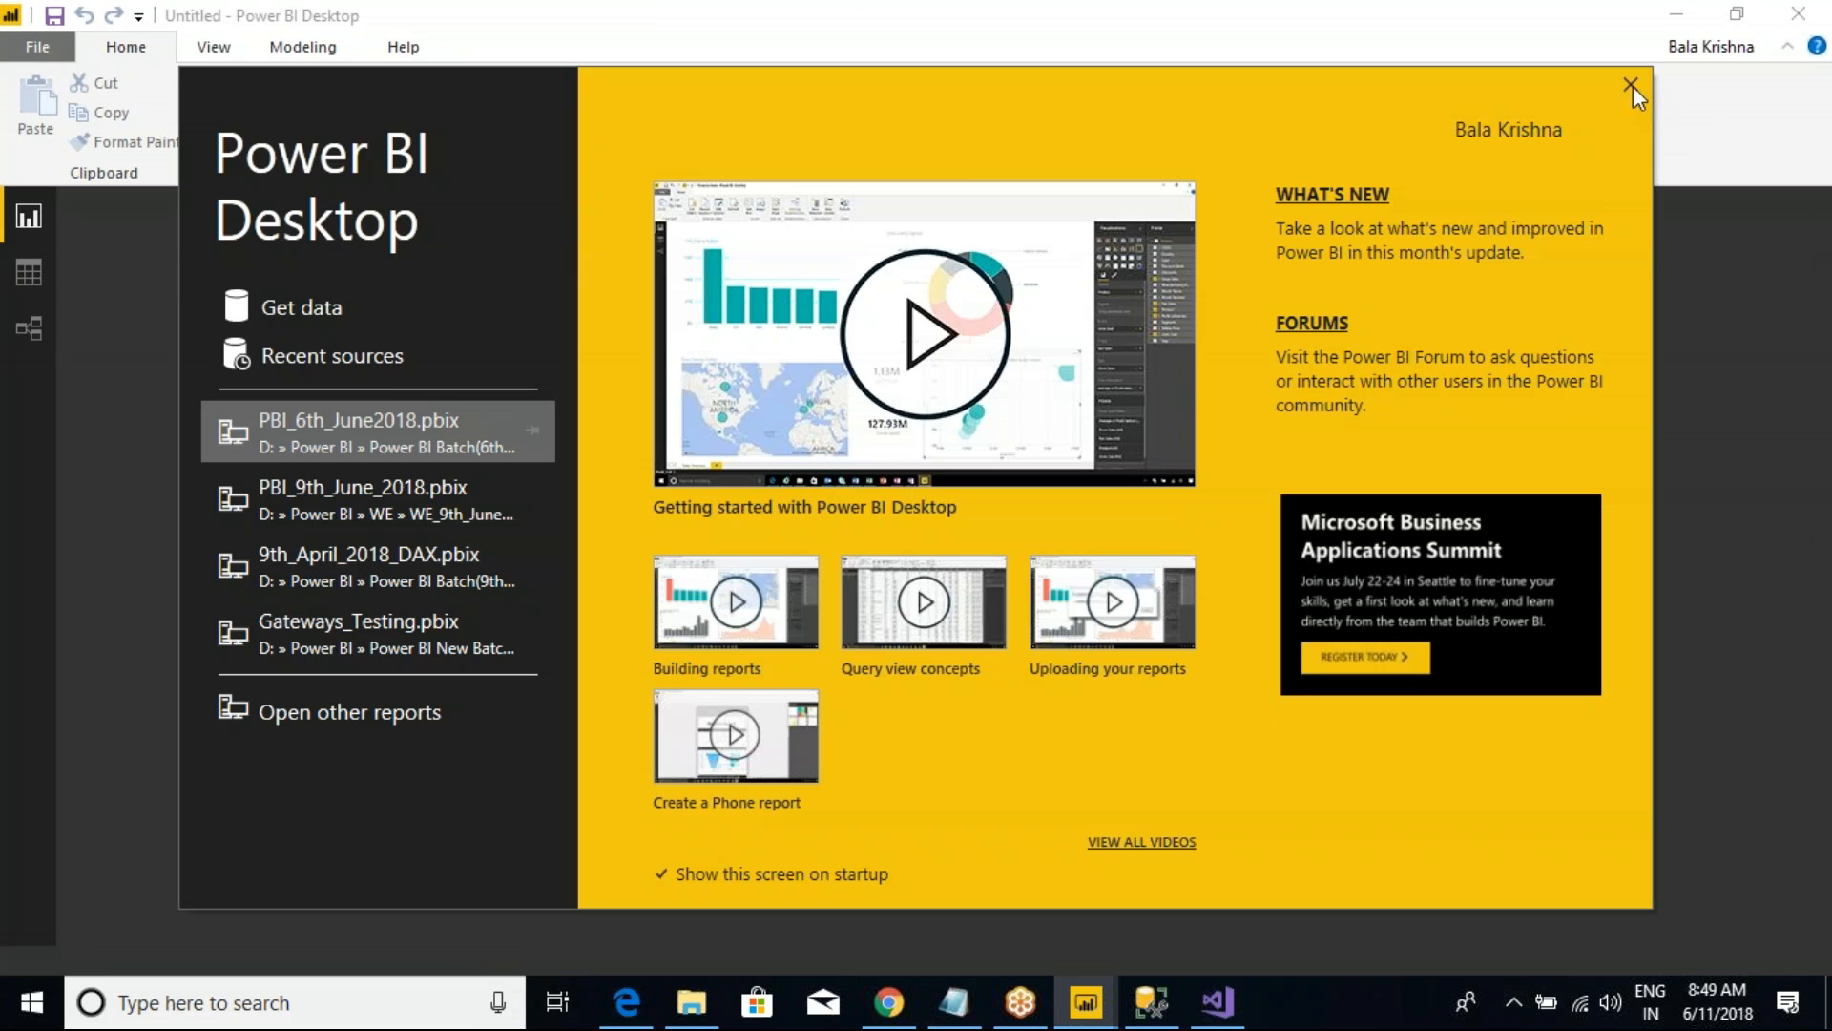
pyautogui.click(1631, 86)
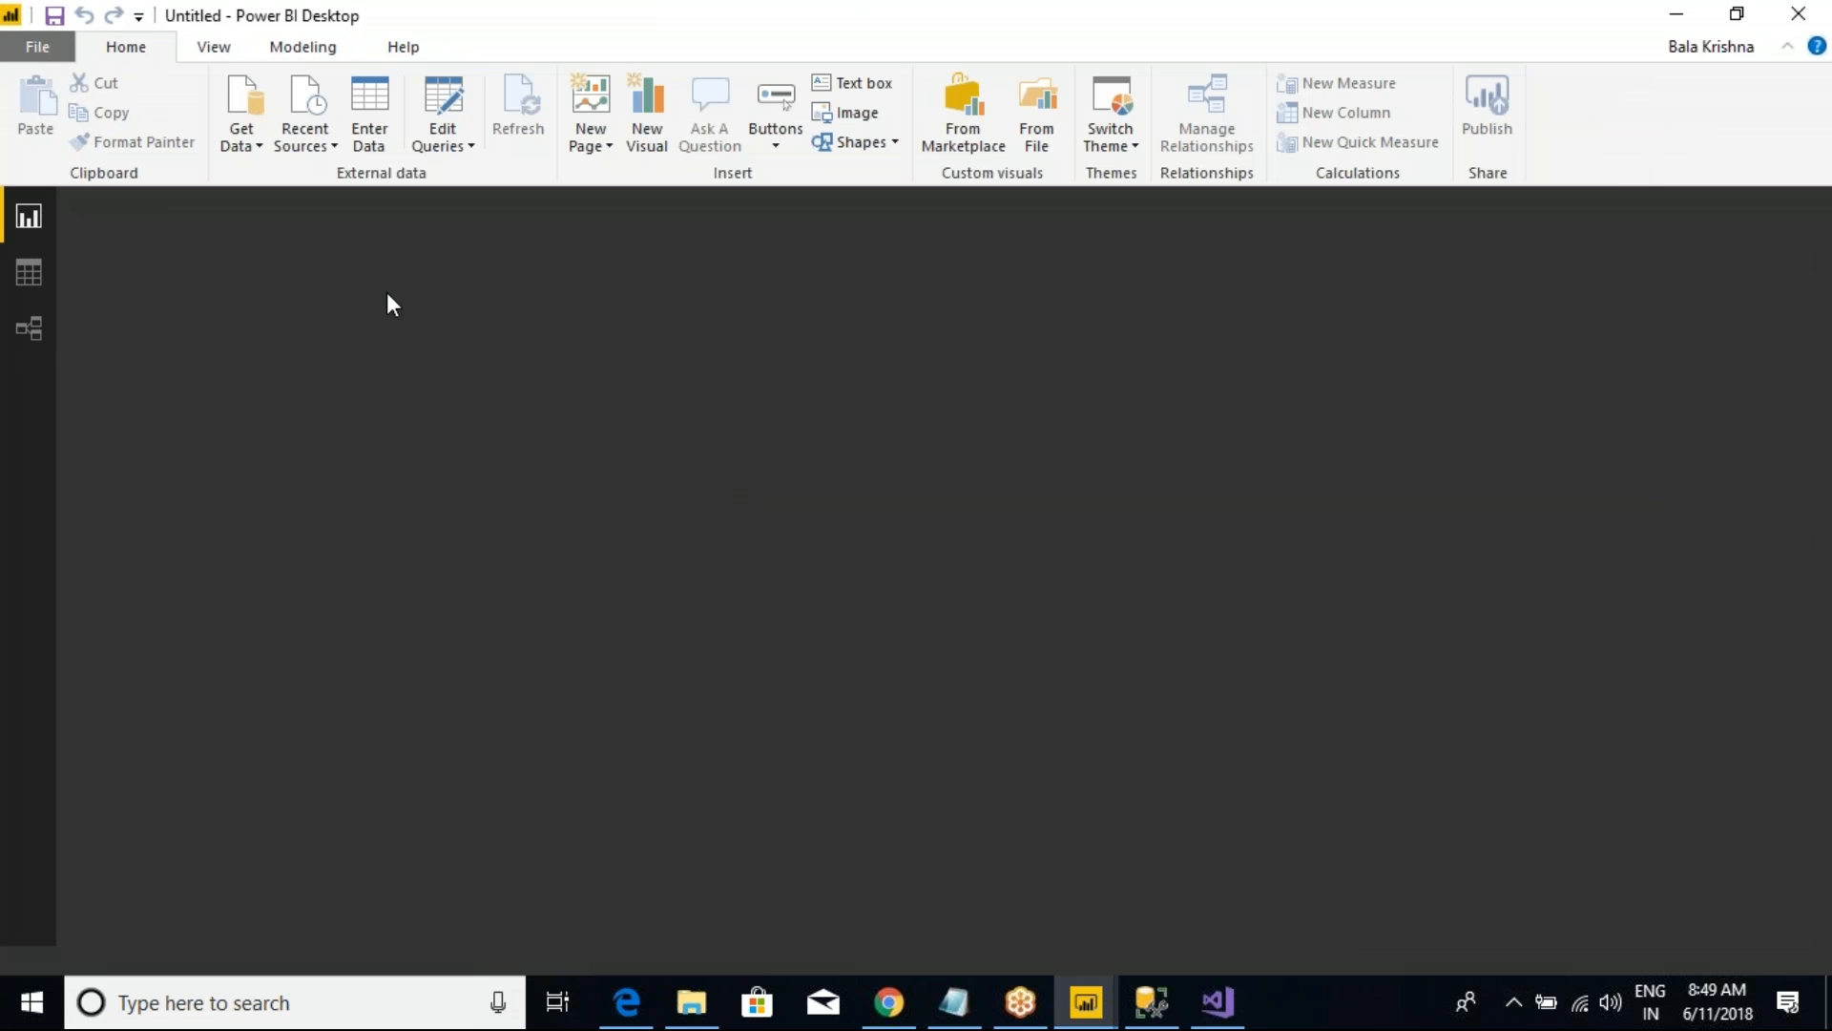
# Step: Start saving the blank report and browse to the Power BI New Batch(9th_May2018) folder inside D:\Power BI
pyautogui.hotkey('ctrl', 's')
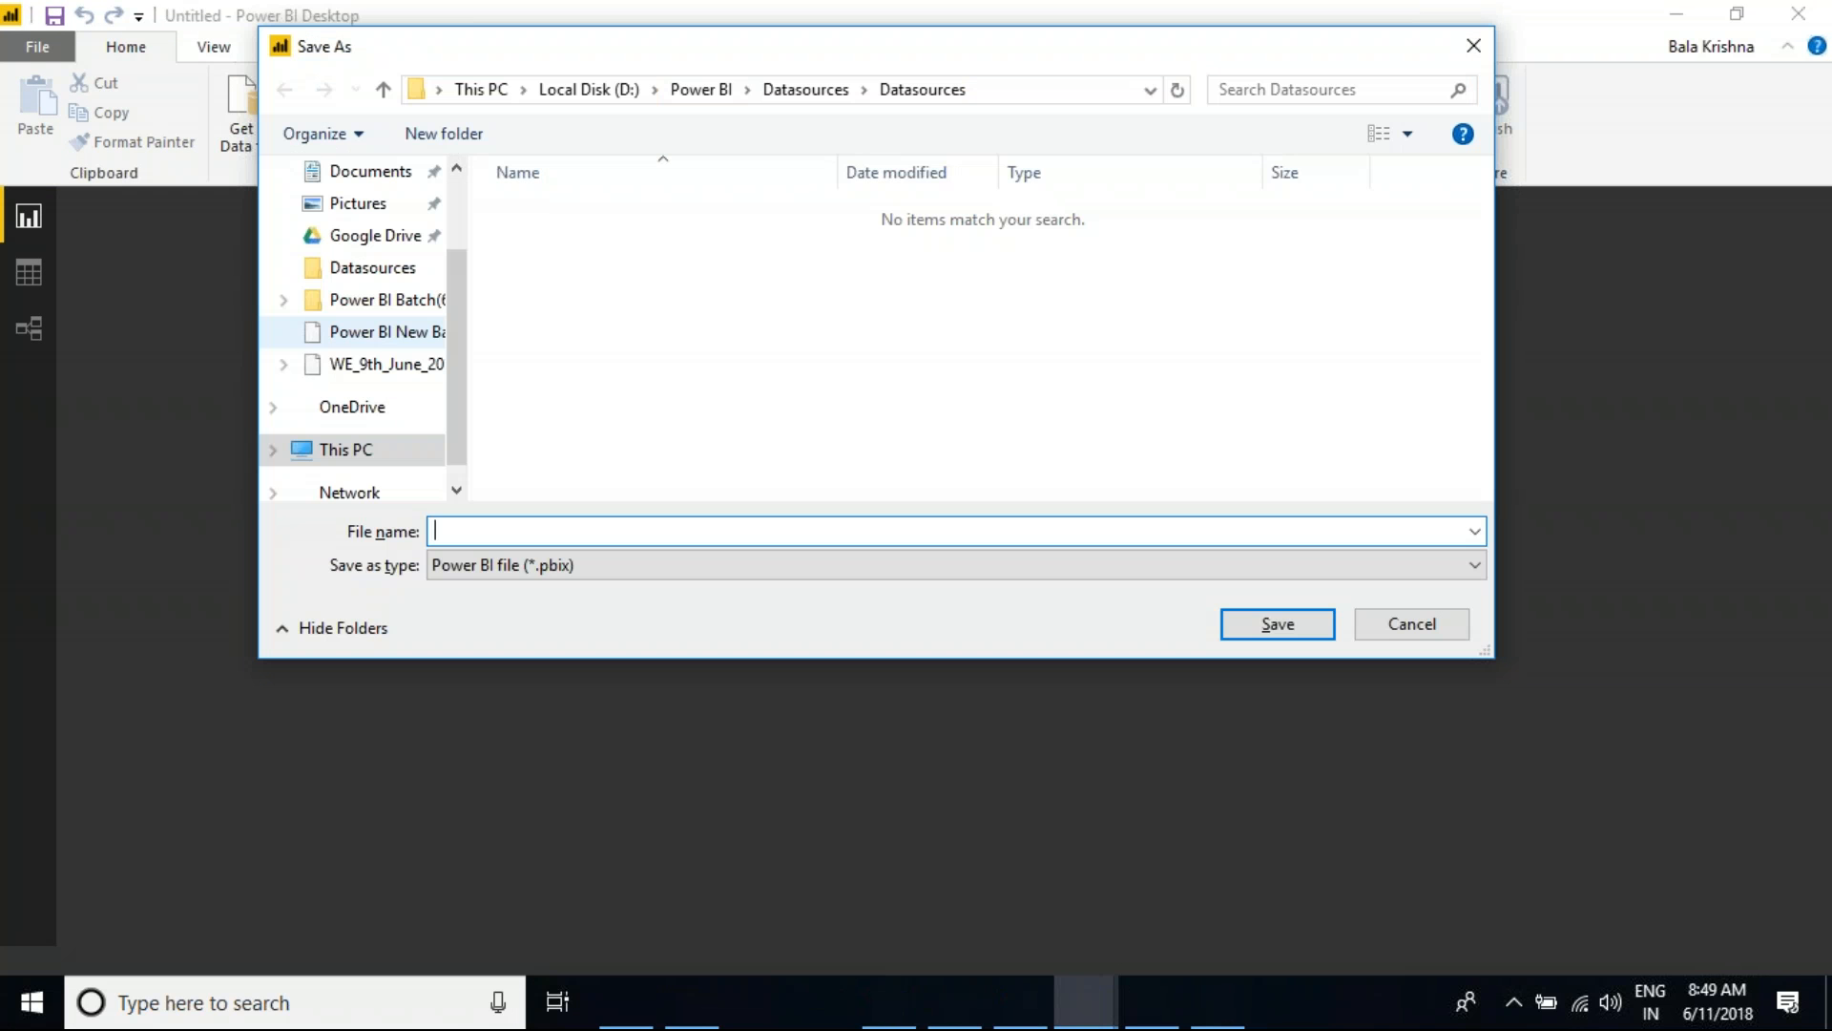
pyautogui.click(682, 92)
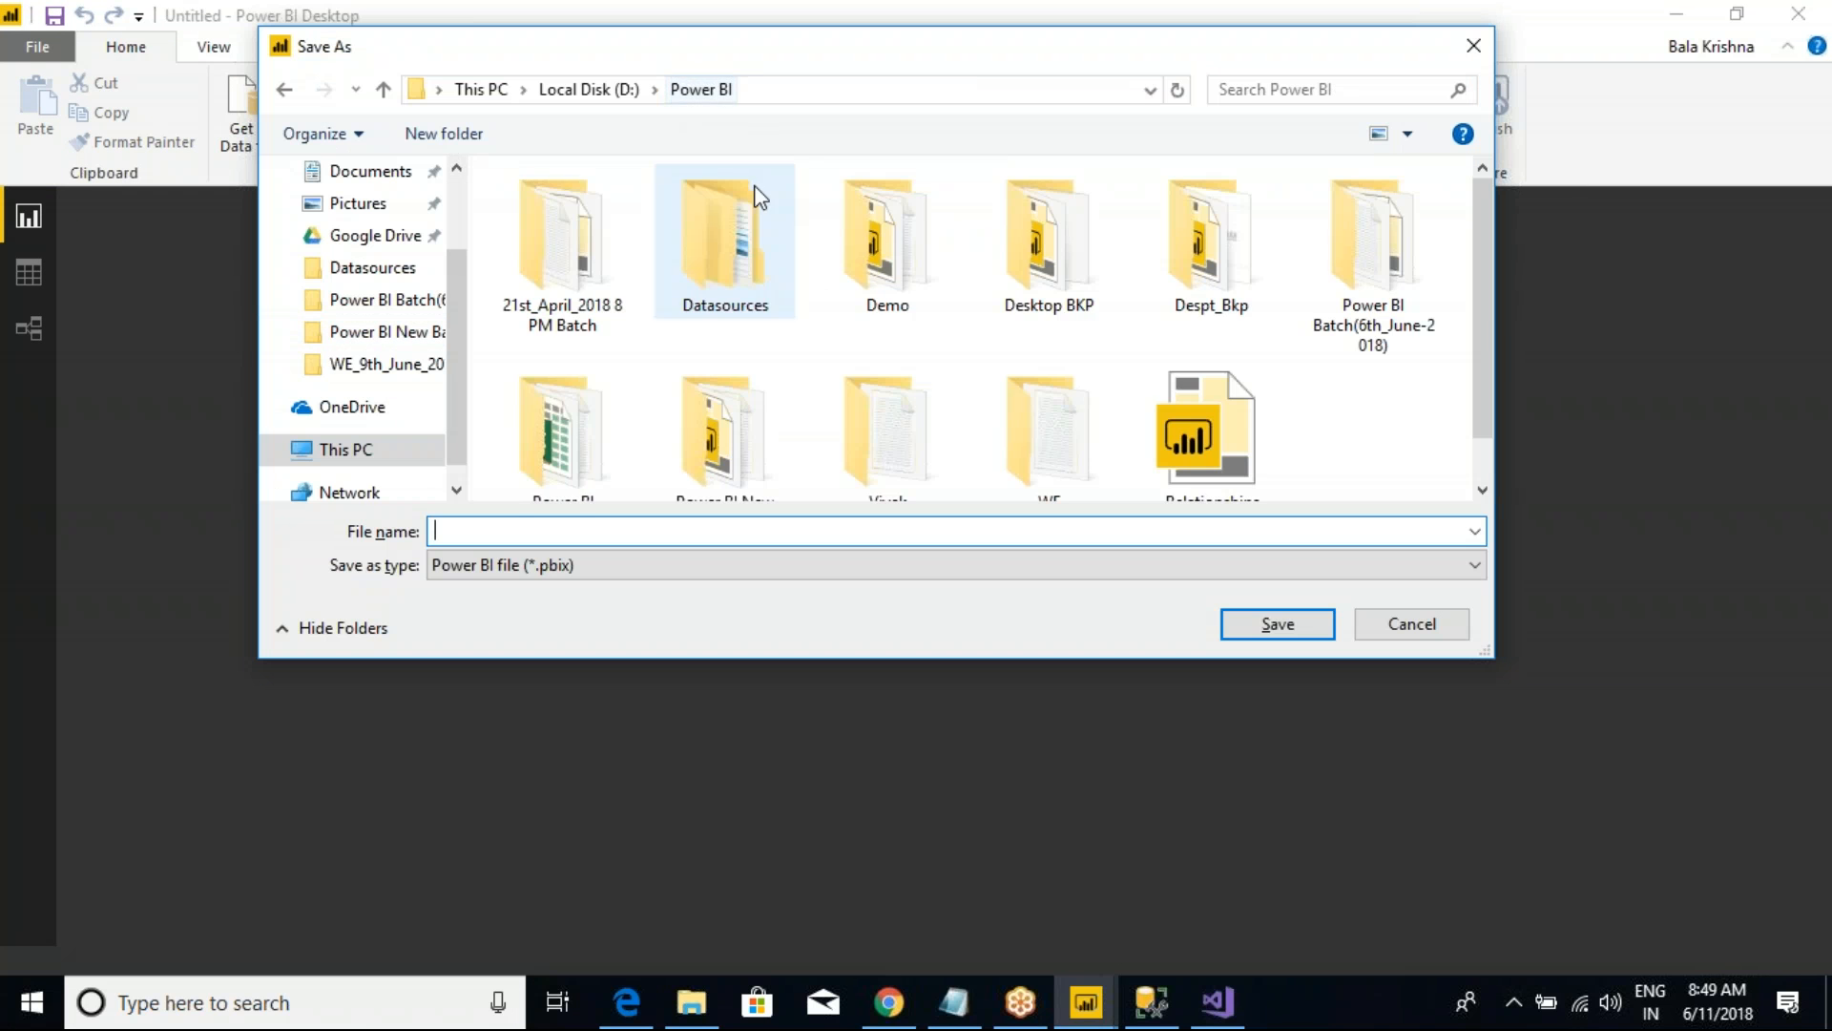
pyautogui.click(600, 93)
pyautogui.doubleClick(558, 382)
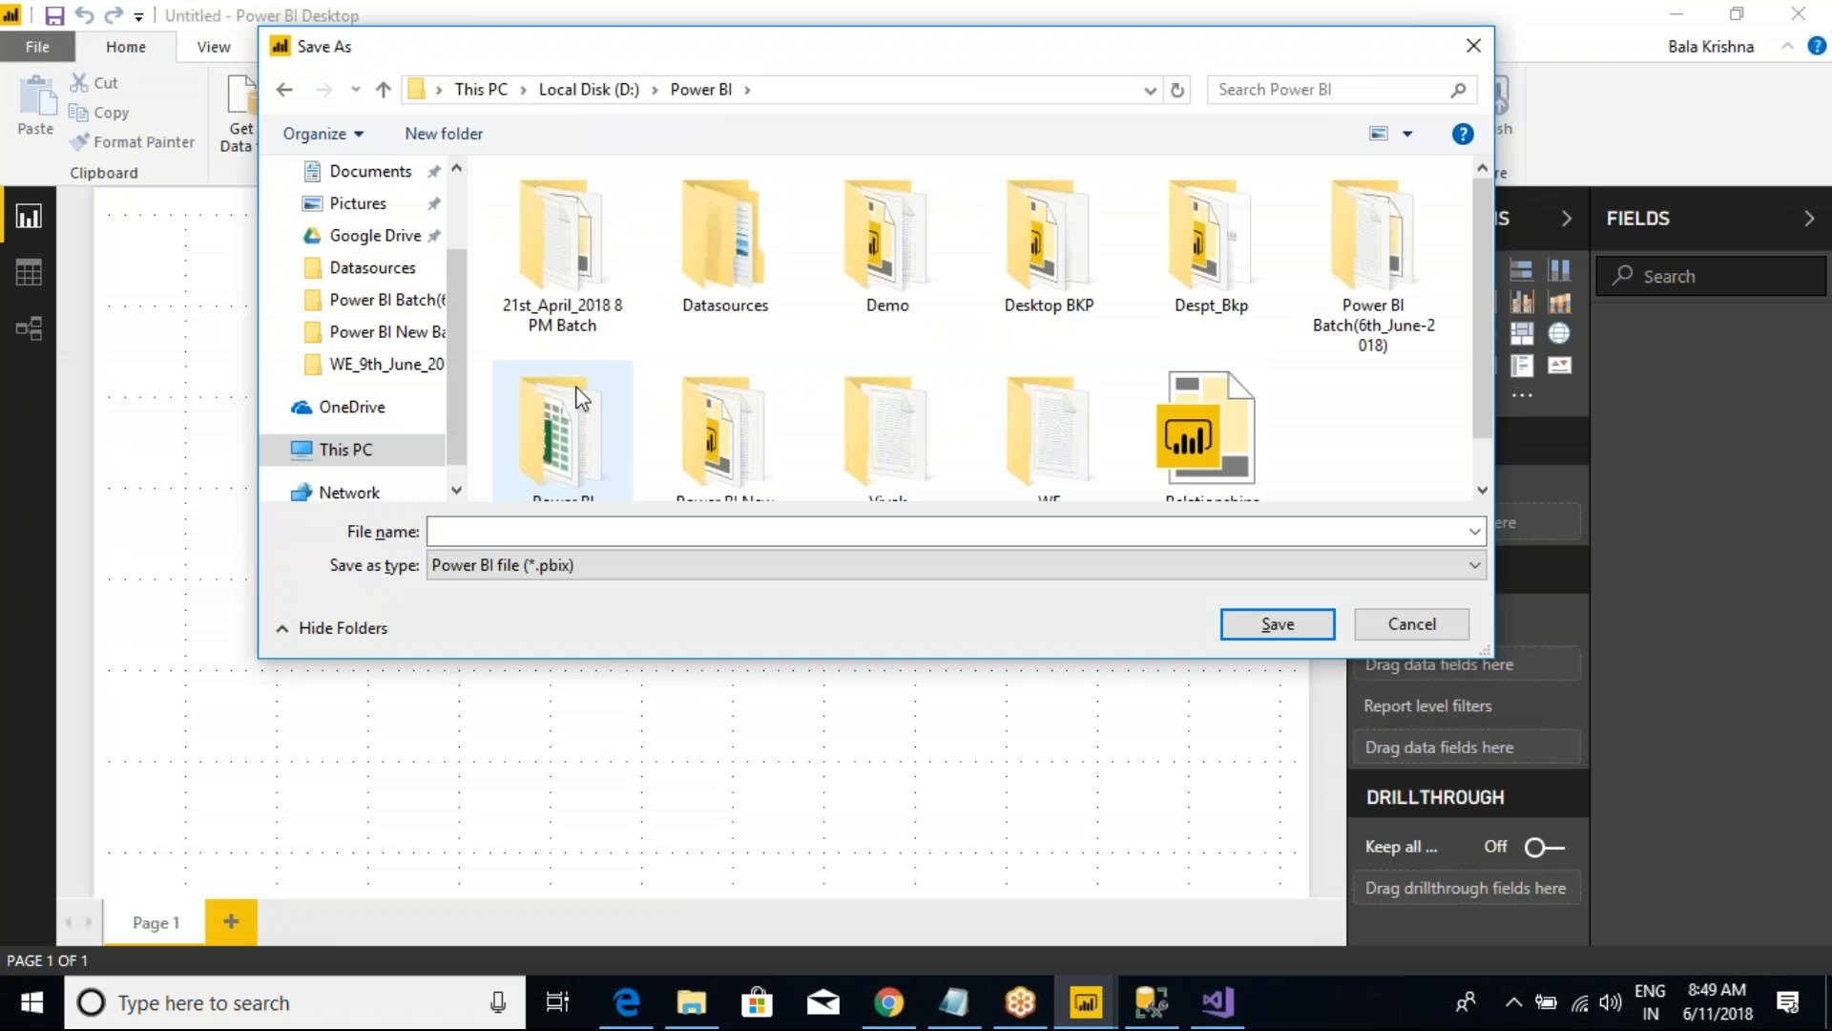
pyautogui.scroll(-1, 1135, 363)
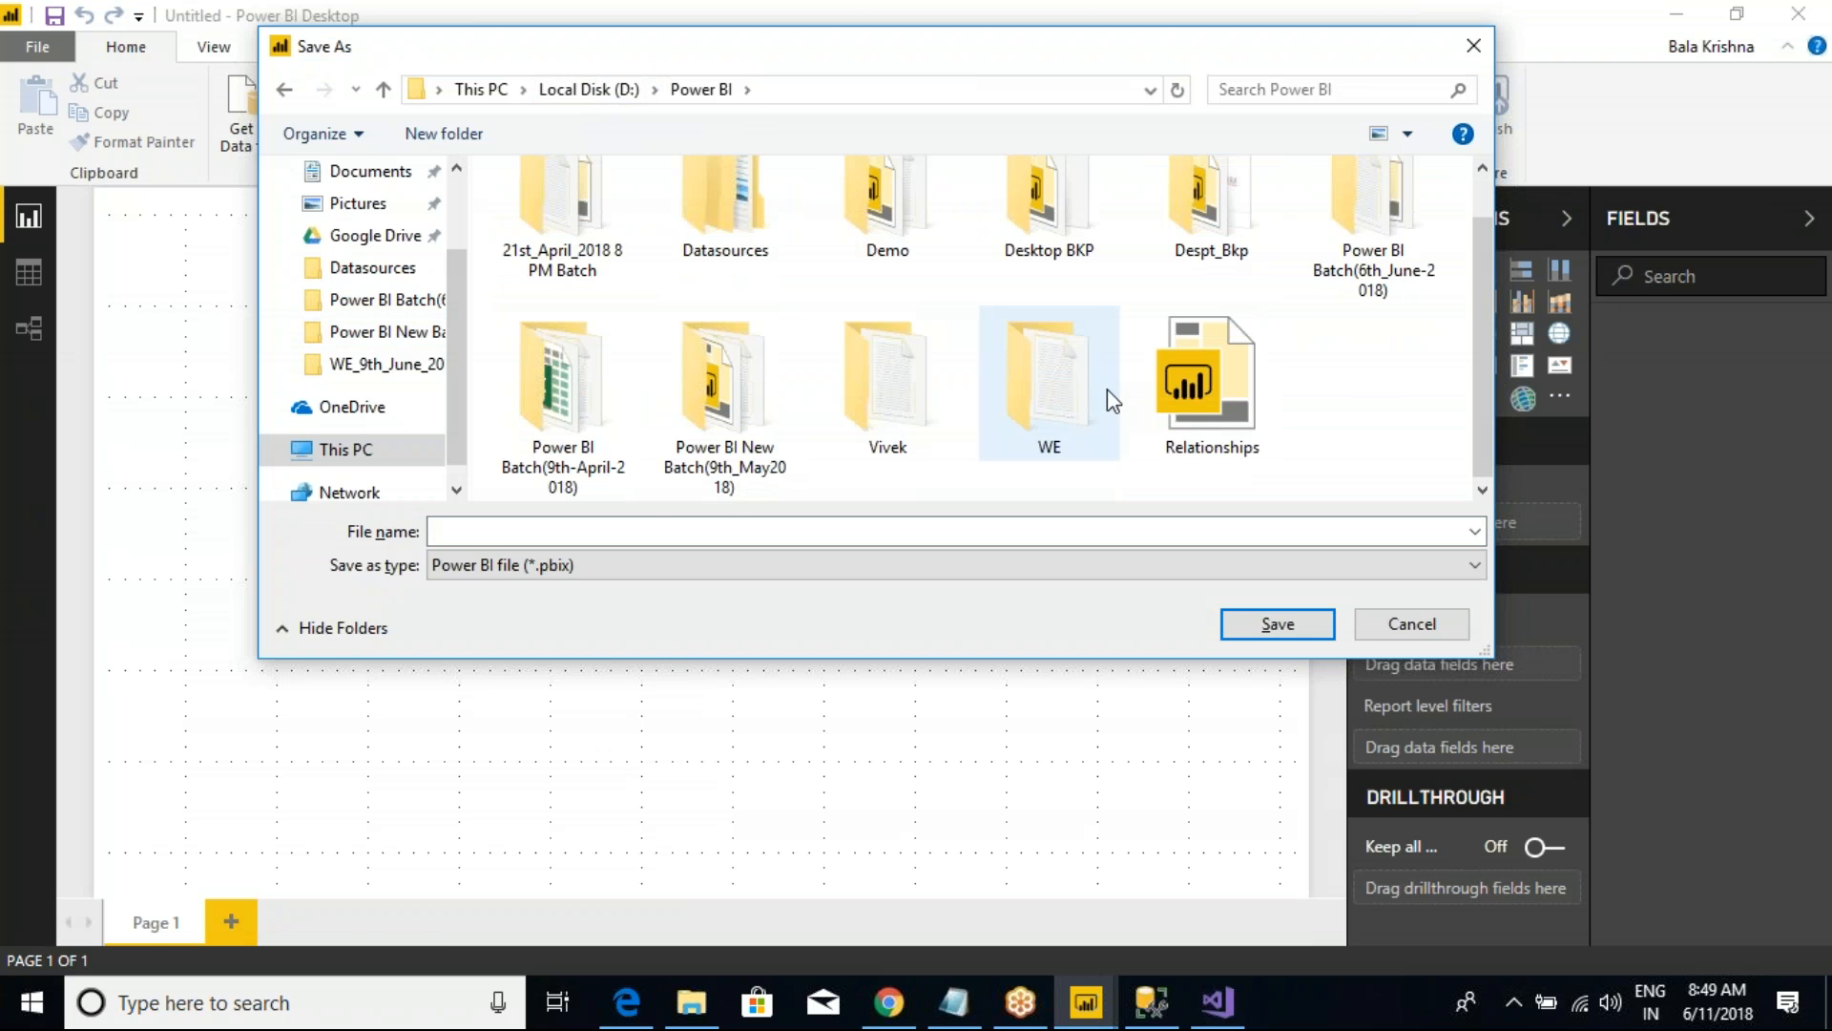
pyautogui.doubleClick(730, 470)
# Step: Save the blank report as SSAS TABULAR MODEL in the Power BI New Batch(9th_May2018) folder
pyautogui.click(597, 533)
pyautogui.write('ssas')
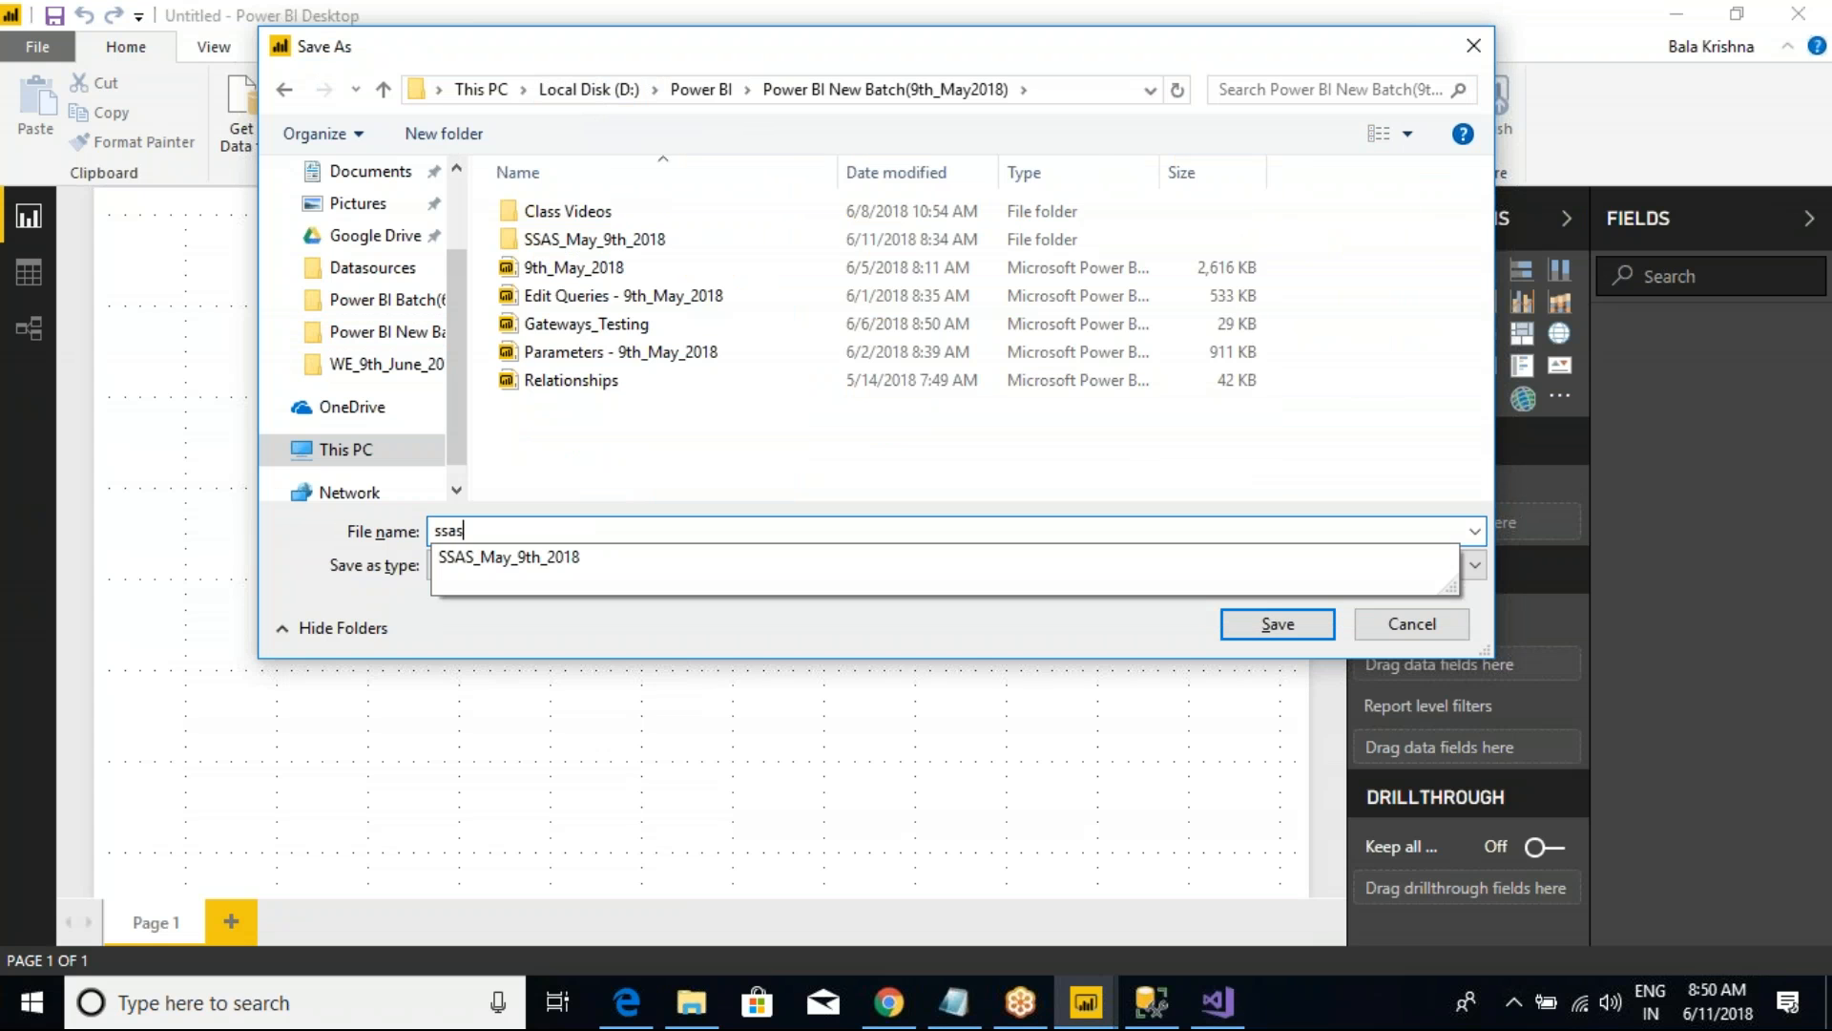
pyautogui.press('BackSpace')
pyautogui.press('BackSpace')
pyautogui.press('BackSpace')
pyautogui.write('S')
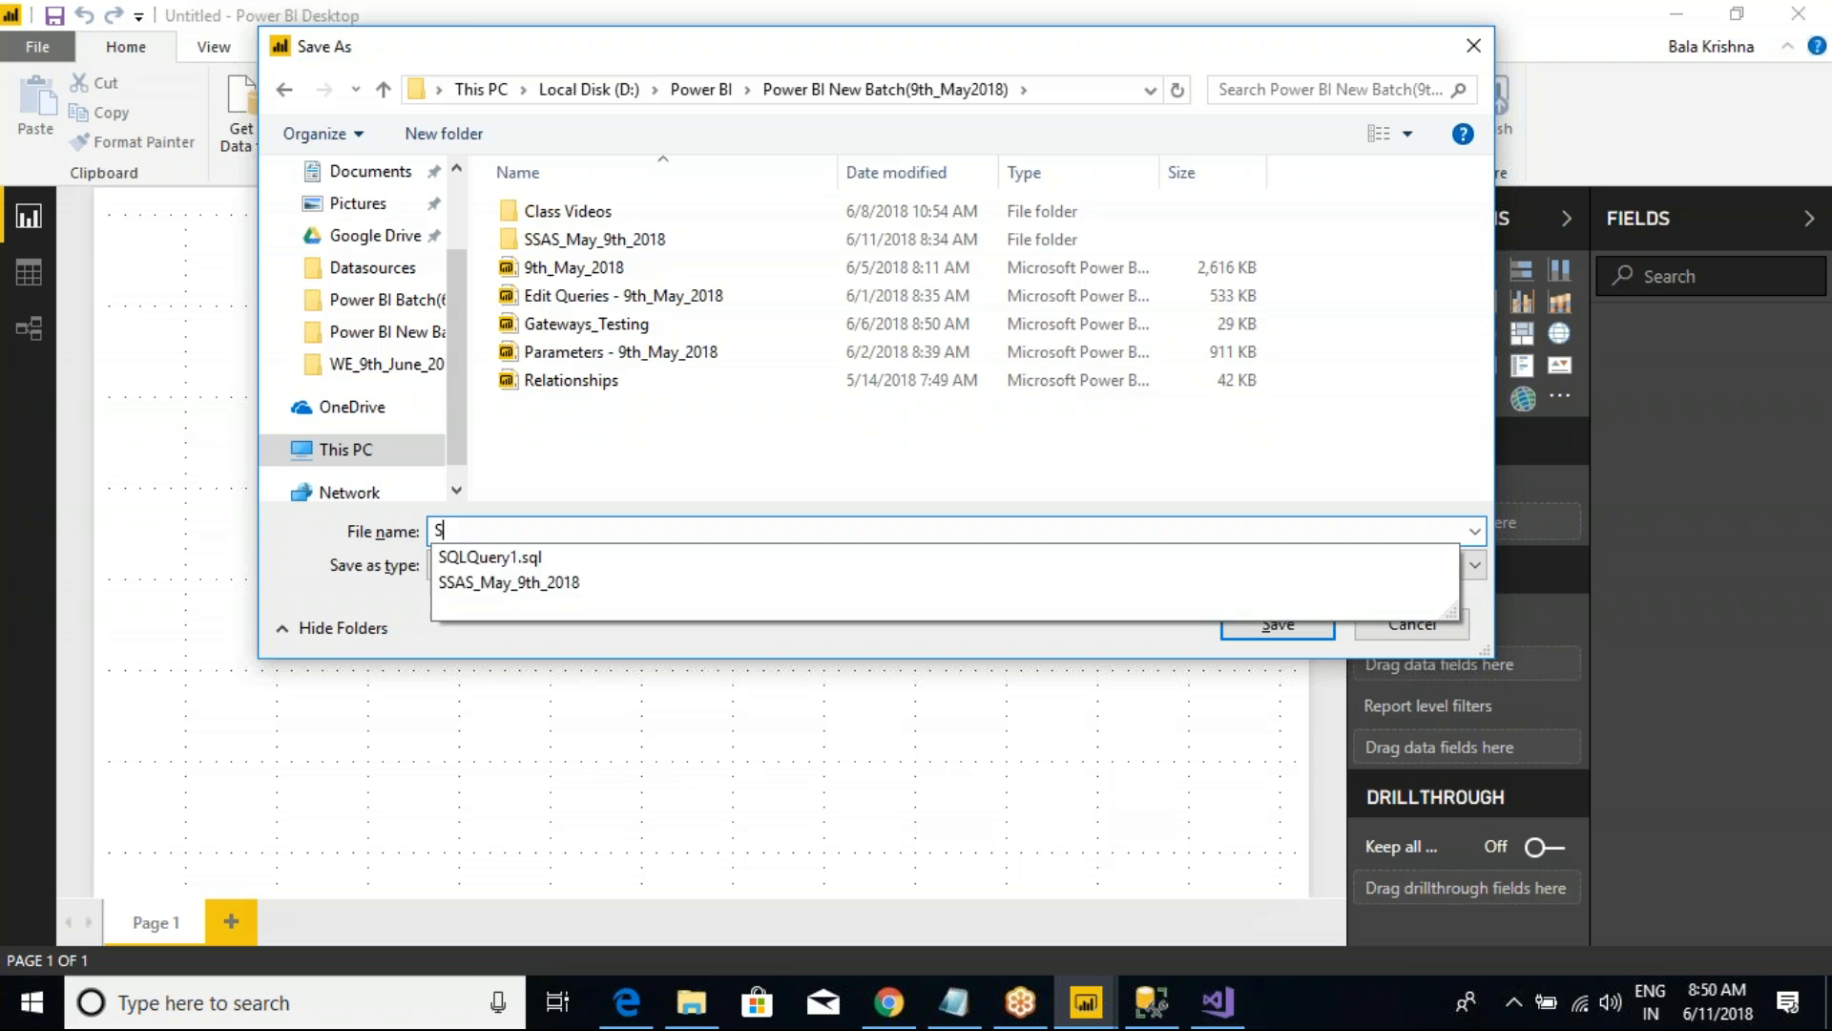
pyautogui.write('SAS TABULAR MODEL')
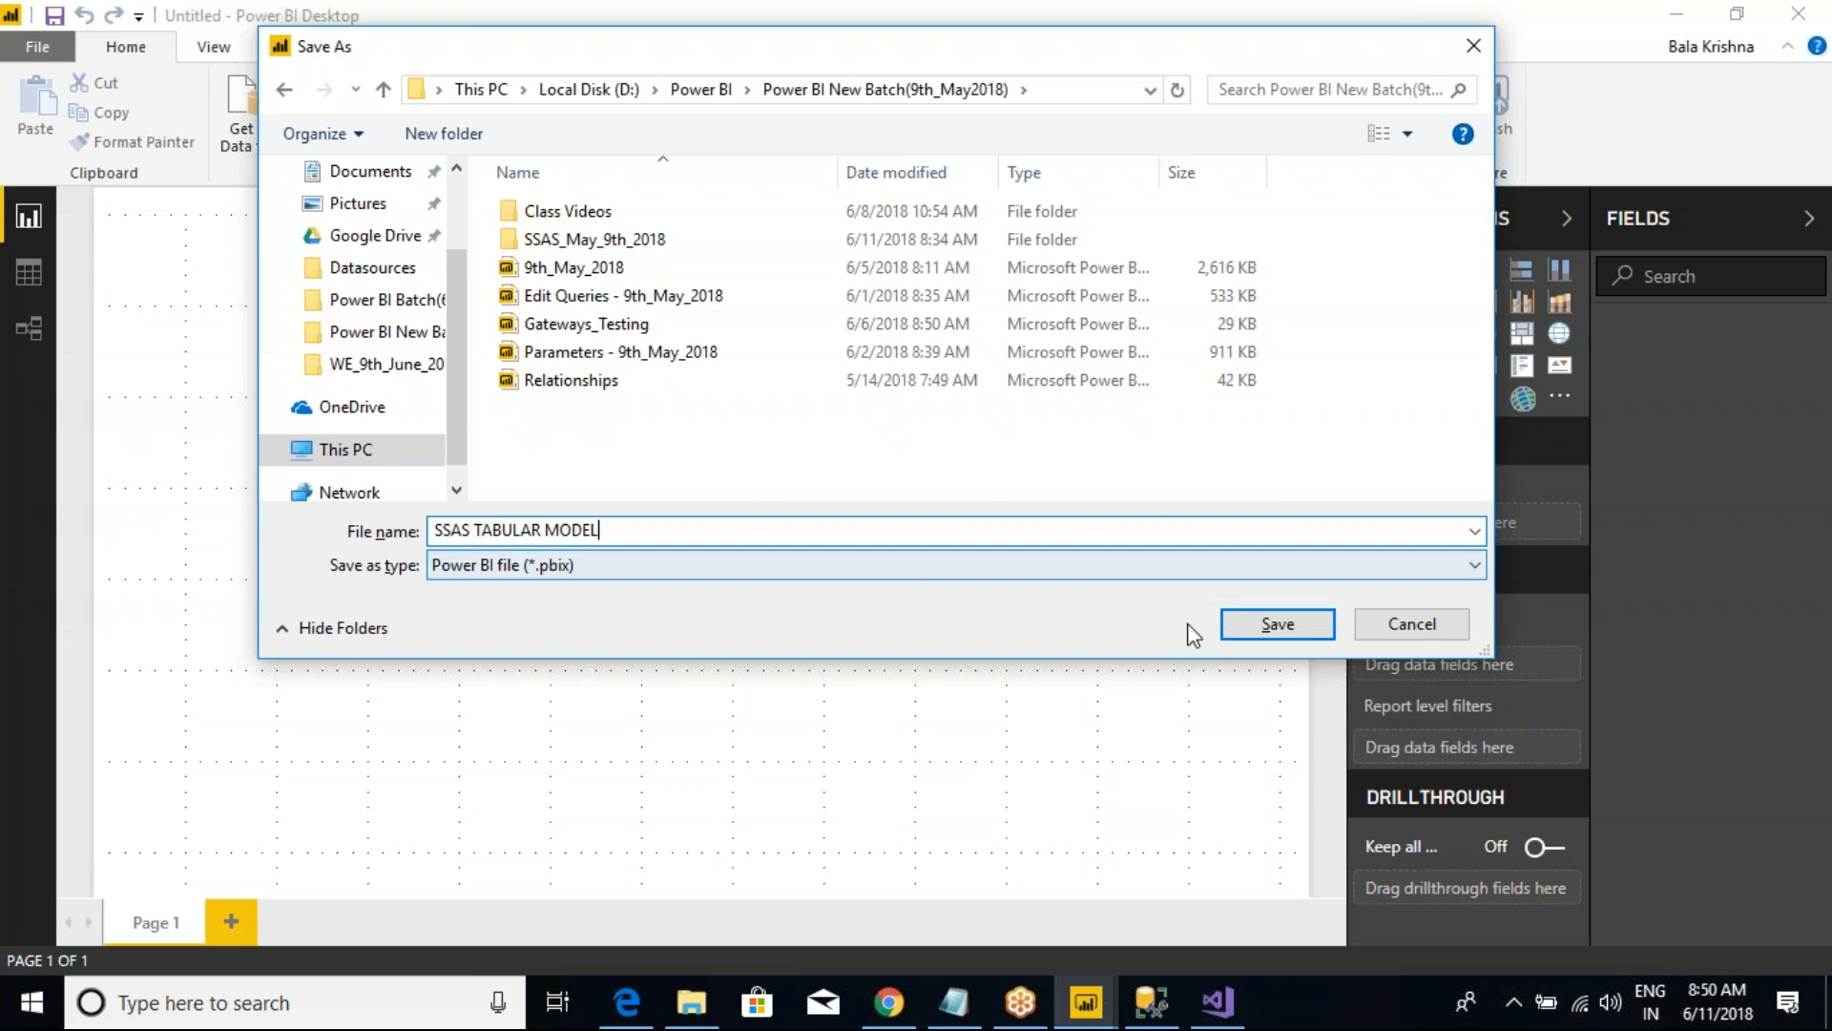
pyautogui.click(1278, 625)
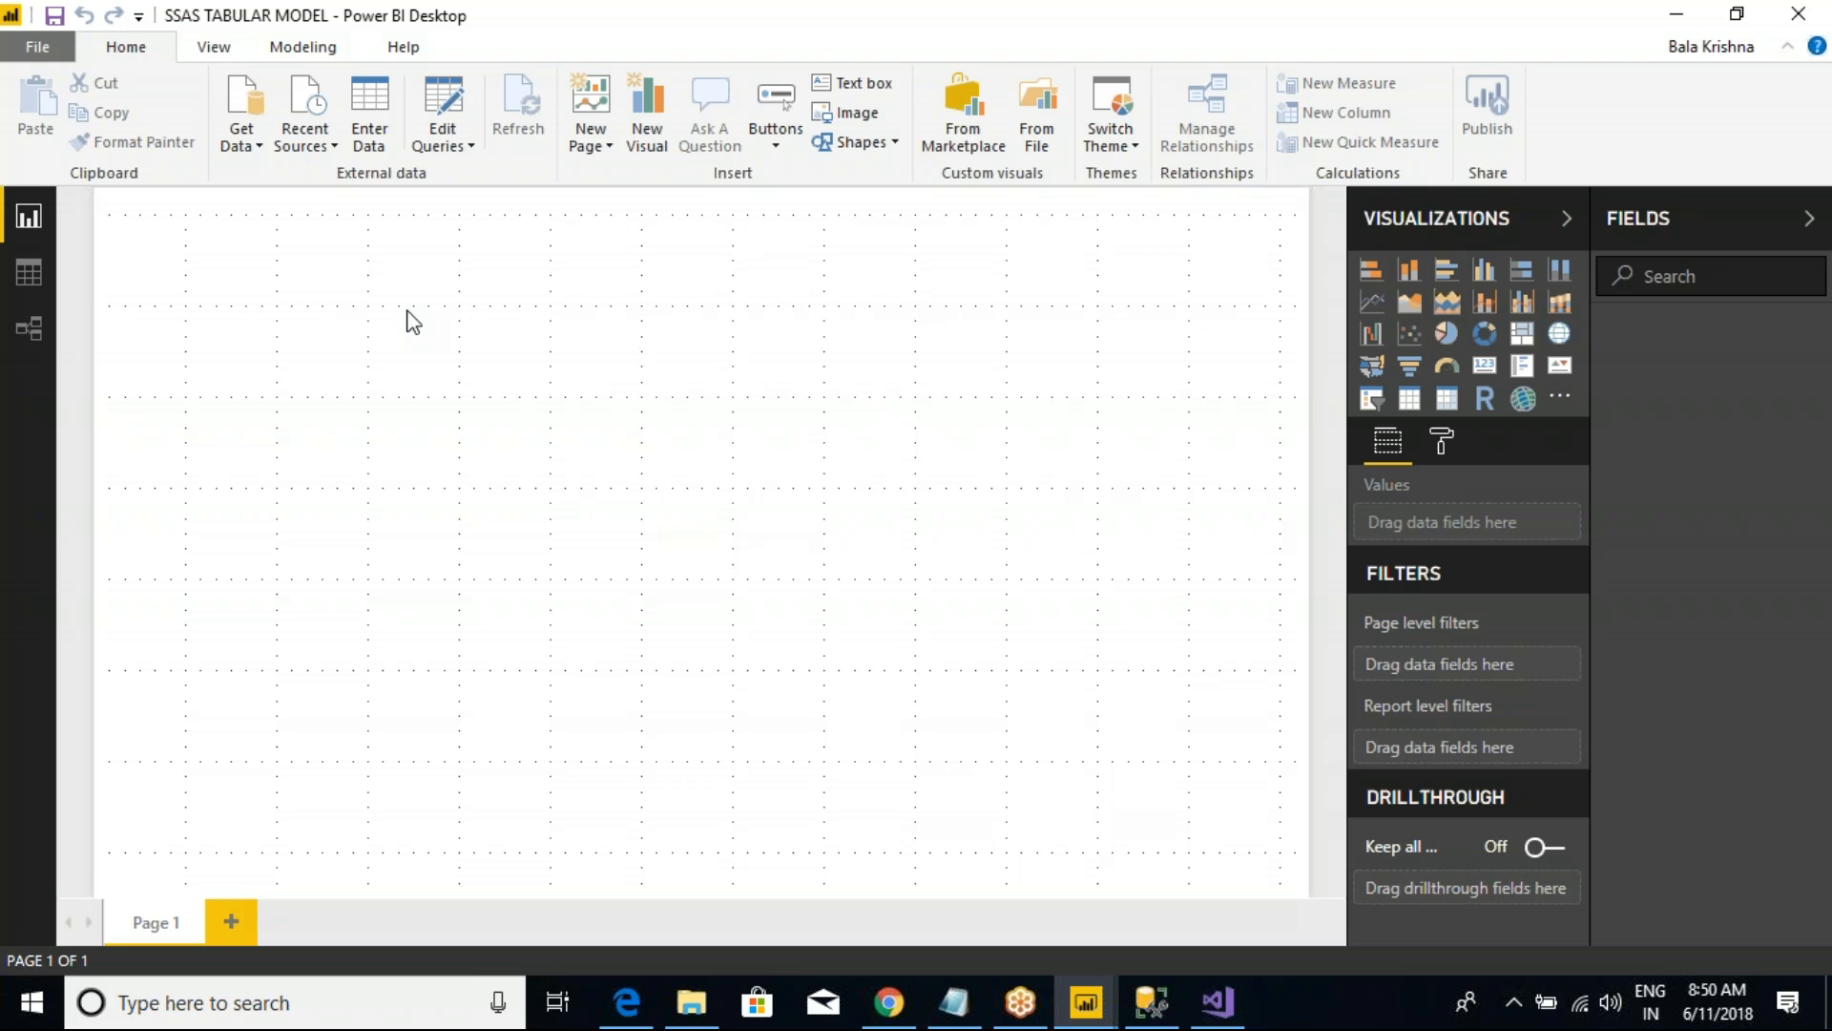
pyautogui.click(258, 149)
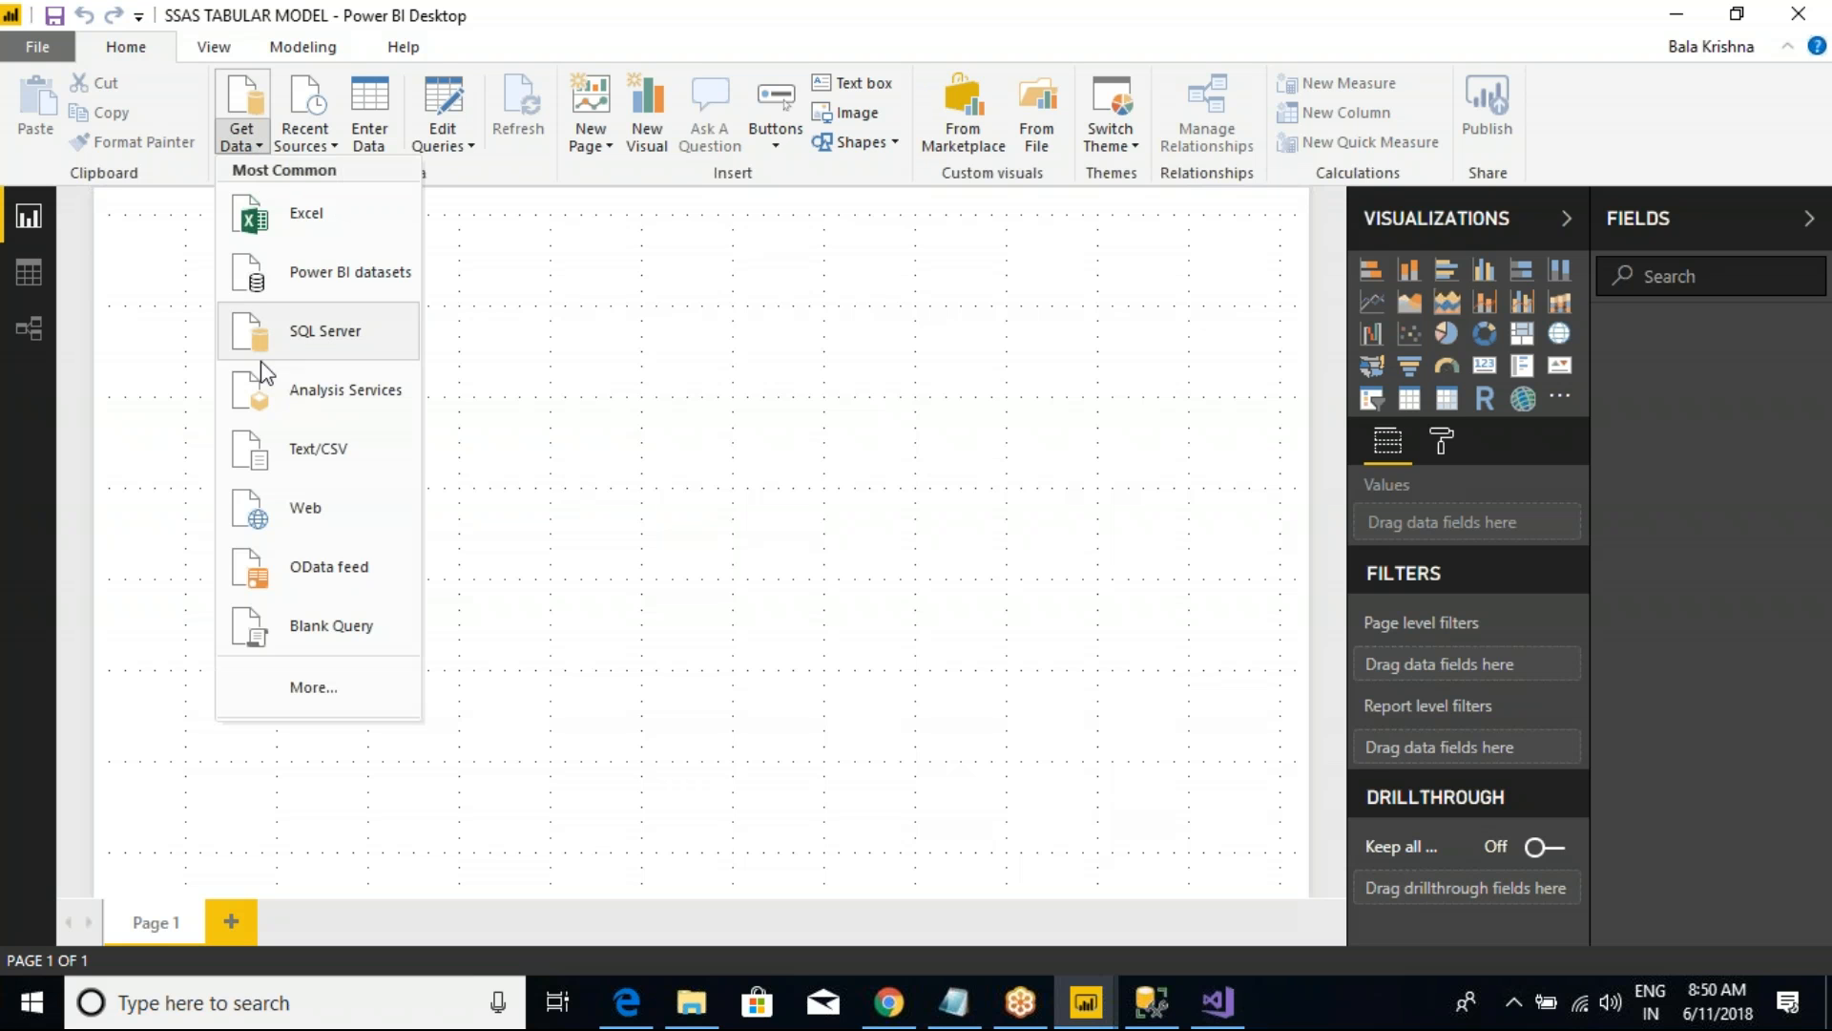
pyautogui.click(306, 399)
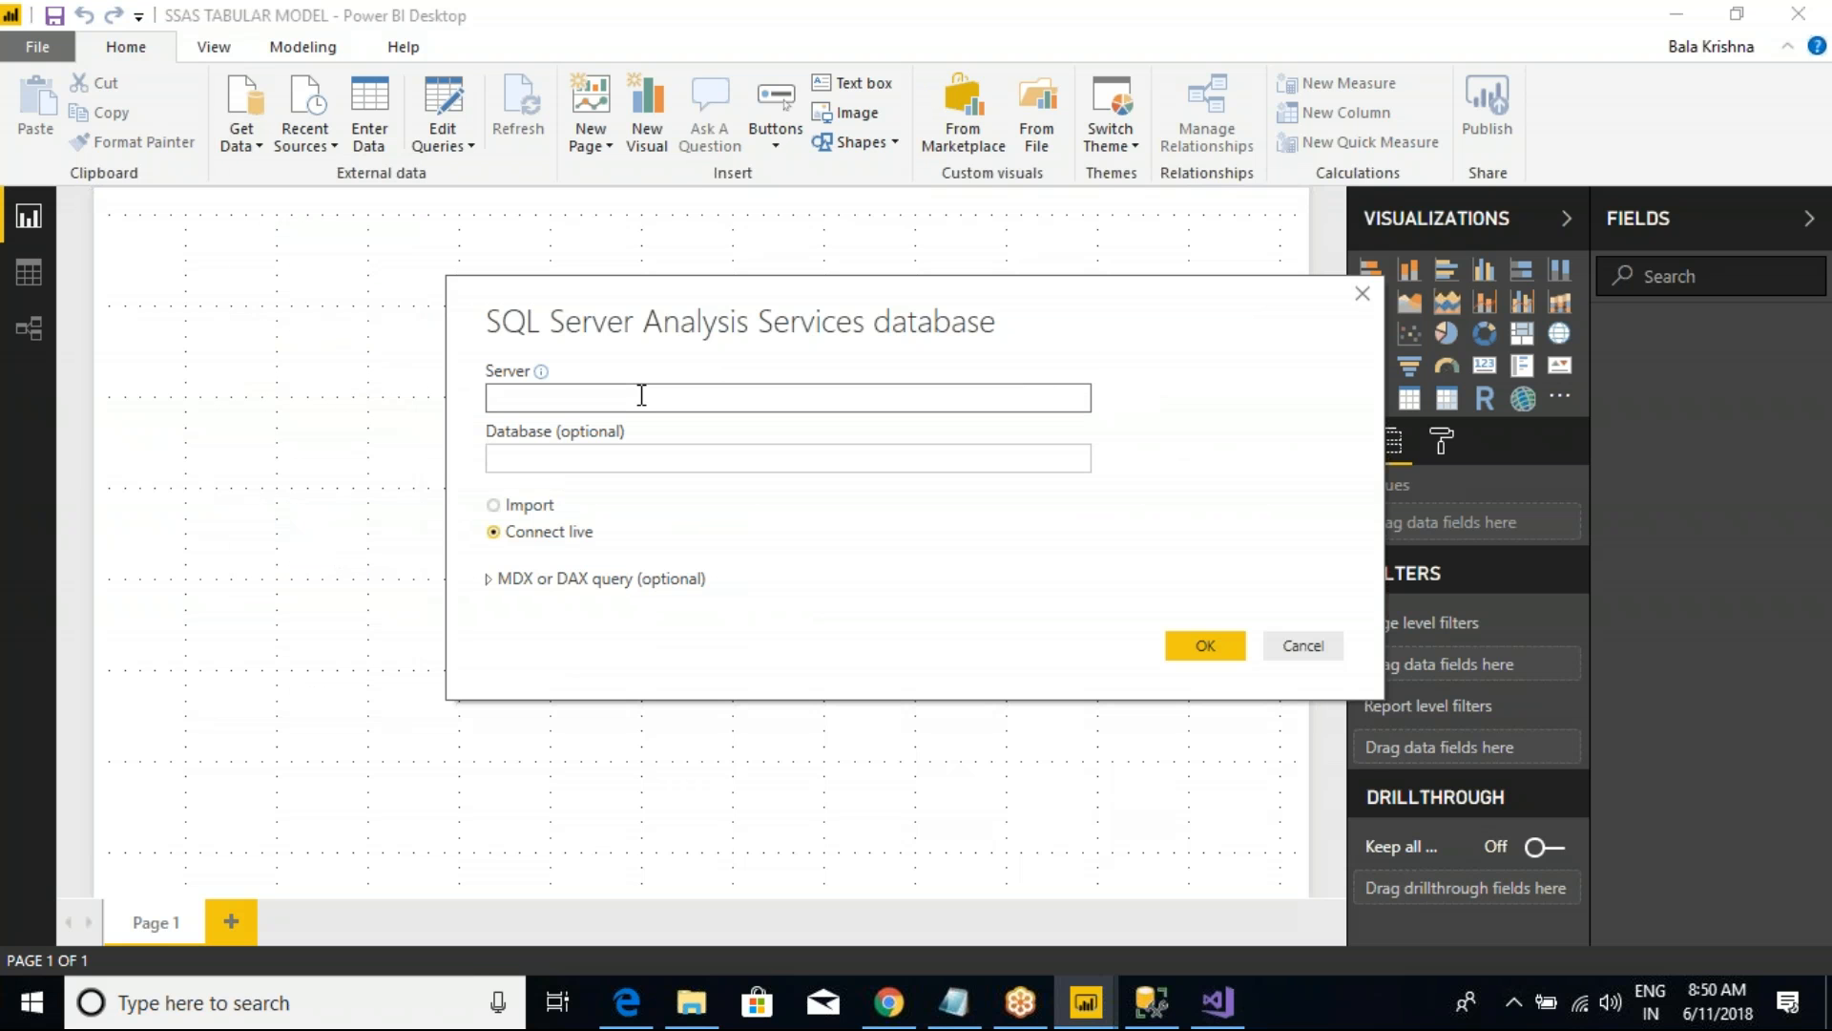
pyautogui.write('NIVRUTHA')
pyautogui.hotkey('ctrl', '2')
pyautogui.moveTo(441, 480); pyautogui.dragTo(809, 650)
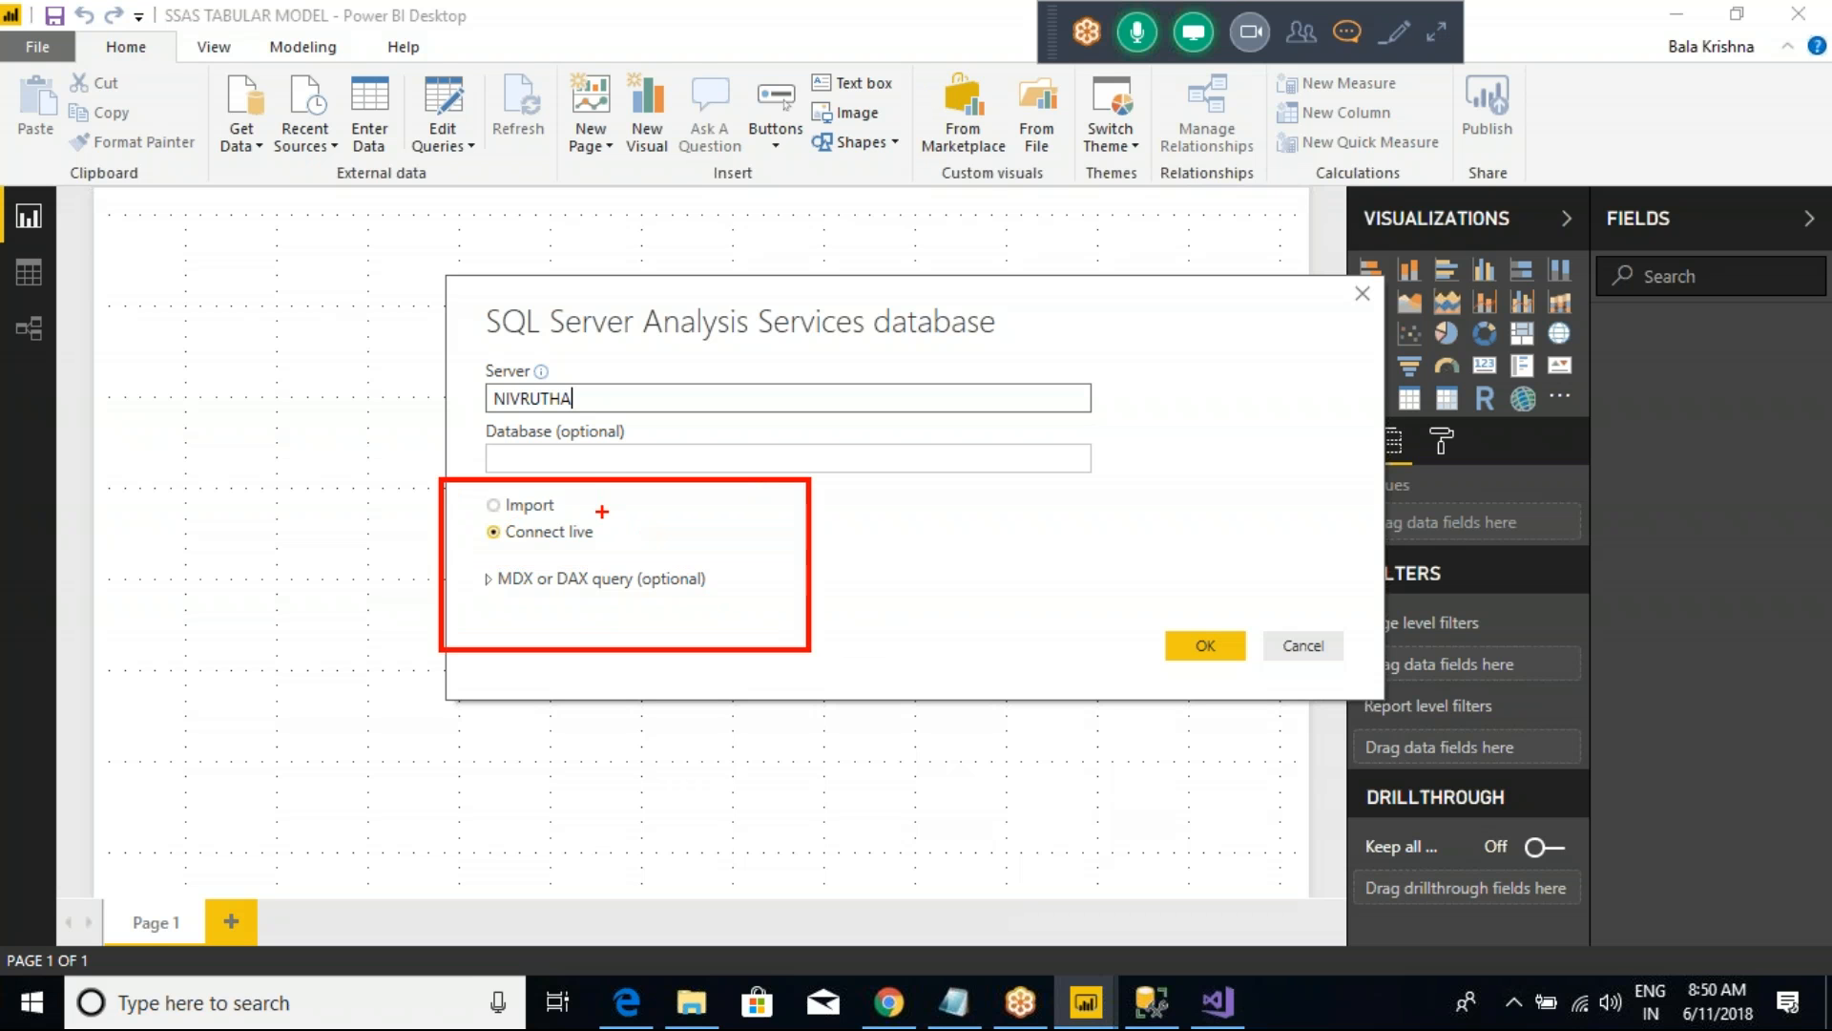
pyautogui.moveTo(569, 498); pyautogui.dragTo(616, 465)
pyautogui.moveTo(601, 540); pyautogui.dragTo(635, 512)
pyautogui.moveTo(506, 593)
pyautogui.mouseDown()
pyautogui.moveTo(473, 694)
pyautogui.moveTo(524, 694)
pyautogui.mouseUp()
pyautogui.moveTo(585, 593); pyautogui.dragTo(600, 645)
pyautogui.moveTo(589, 687)
pyautogui.mouseDown()
pyautogui.moveTo(612, 670)
pyautogui.moveTo(626, 686)
pyautogui.mouseUp()
pyautogui.press('Escape')
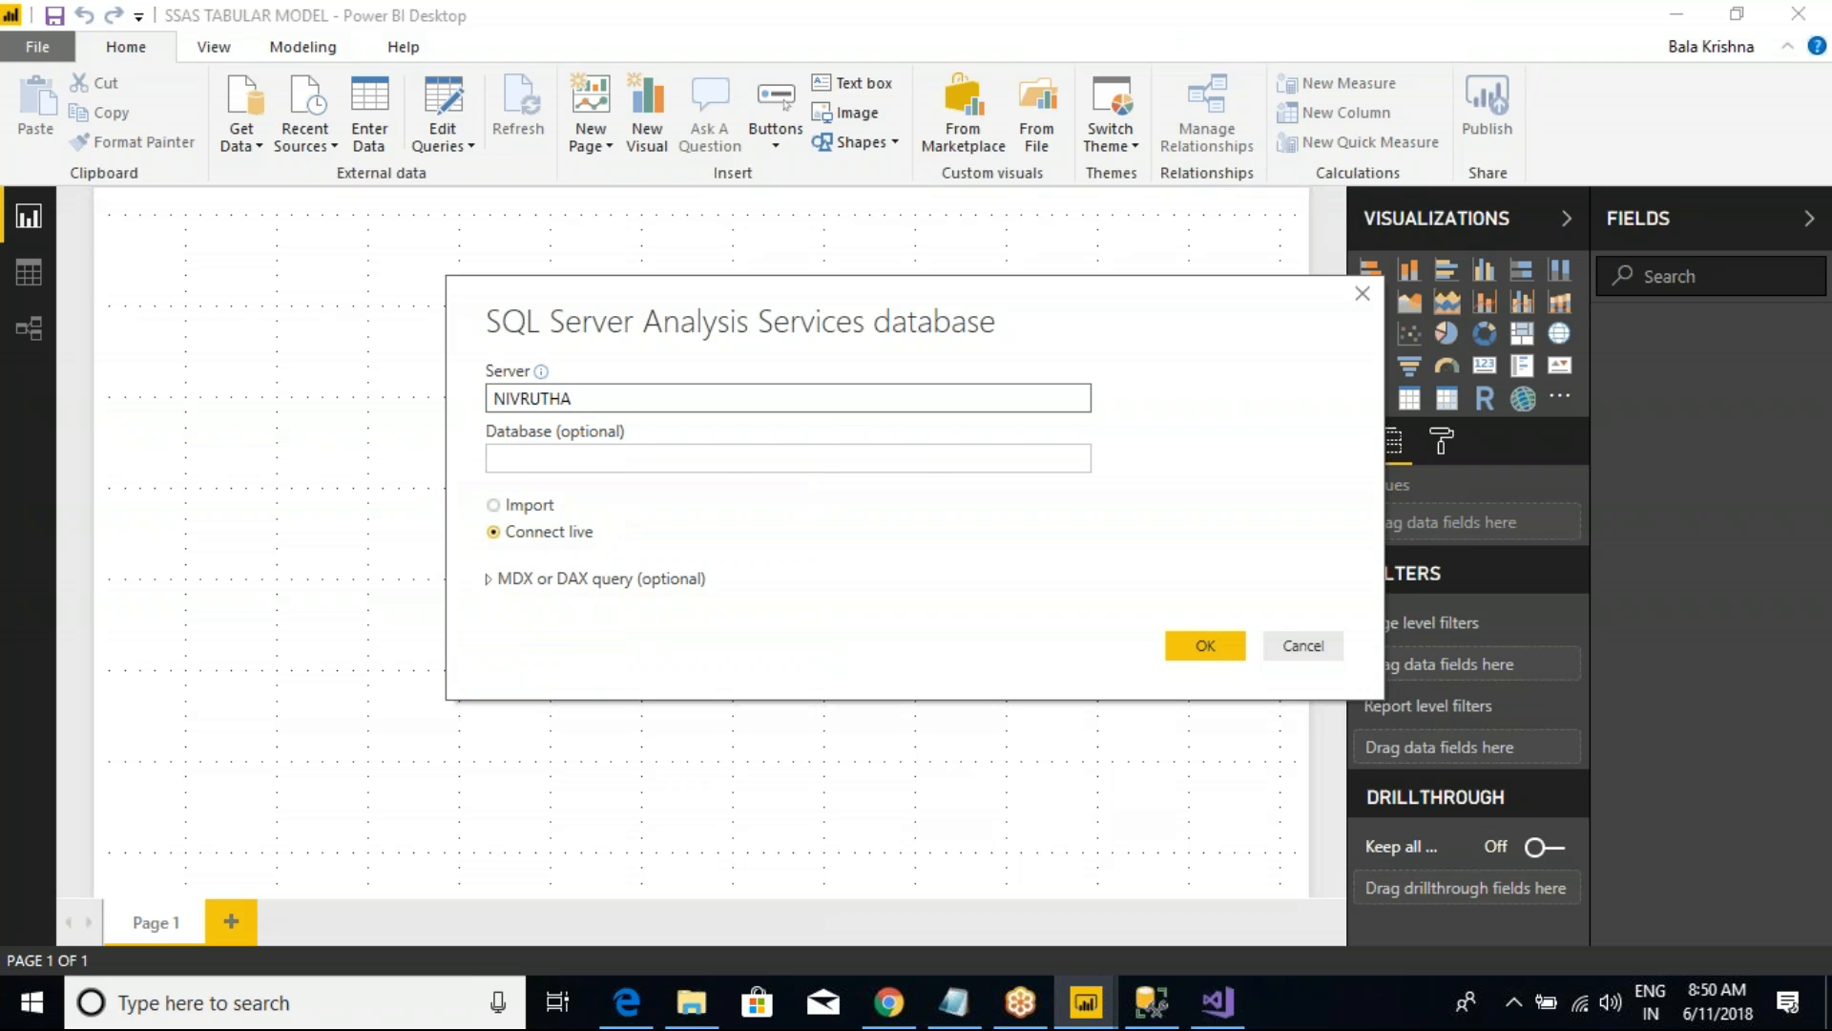
pyautogui.click(1303, 645)
# Step: Examine the Import and DirectQuery connectivity modes offered for a SQL Server database source, then dismiss the connection
pyautogui.click(252, 152)
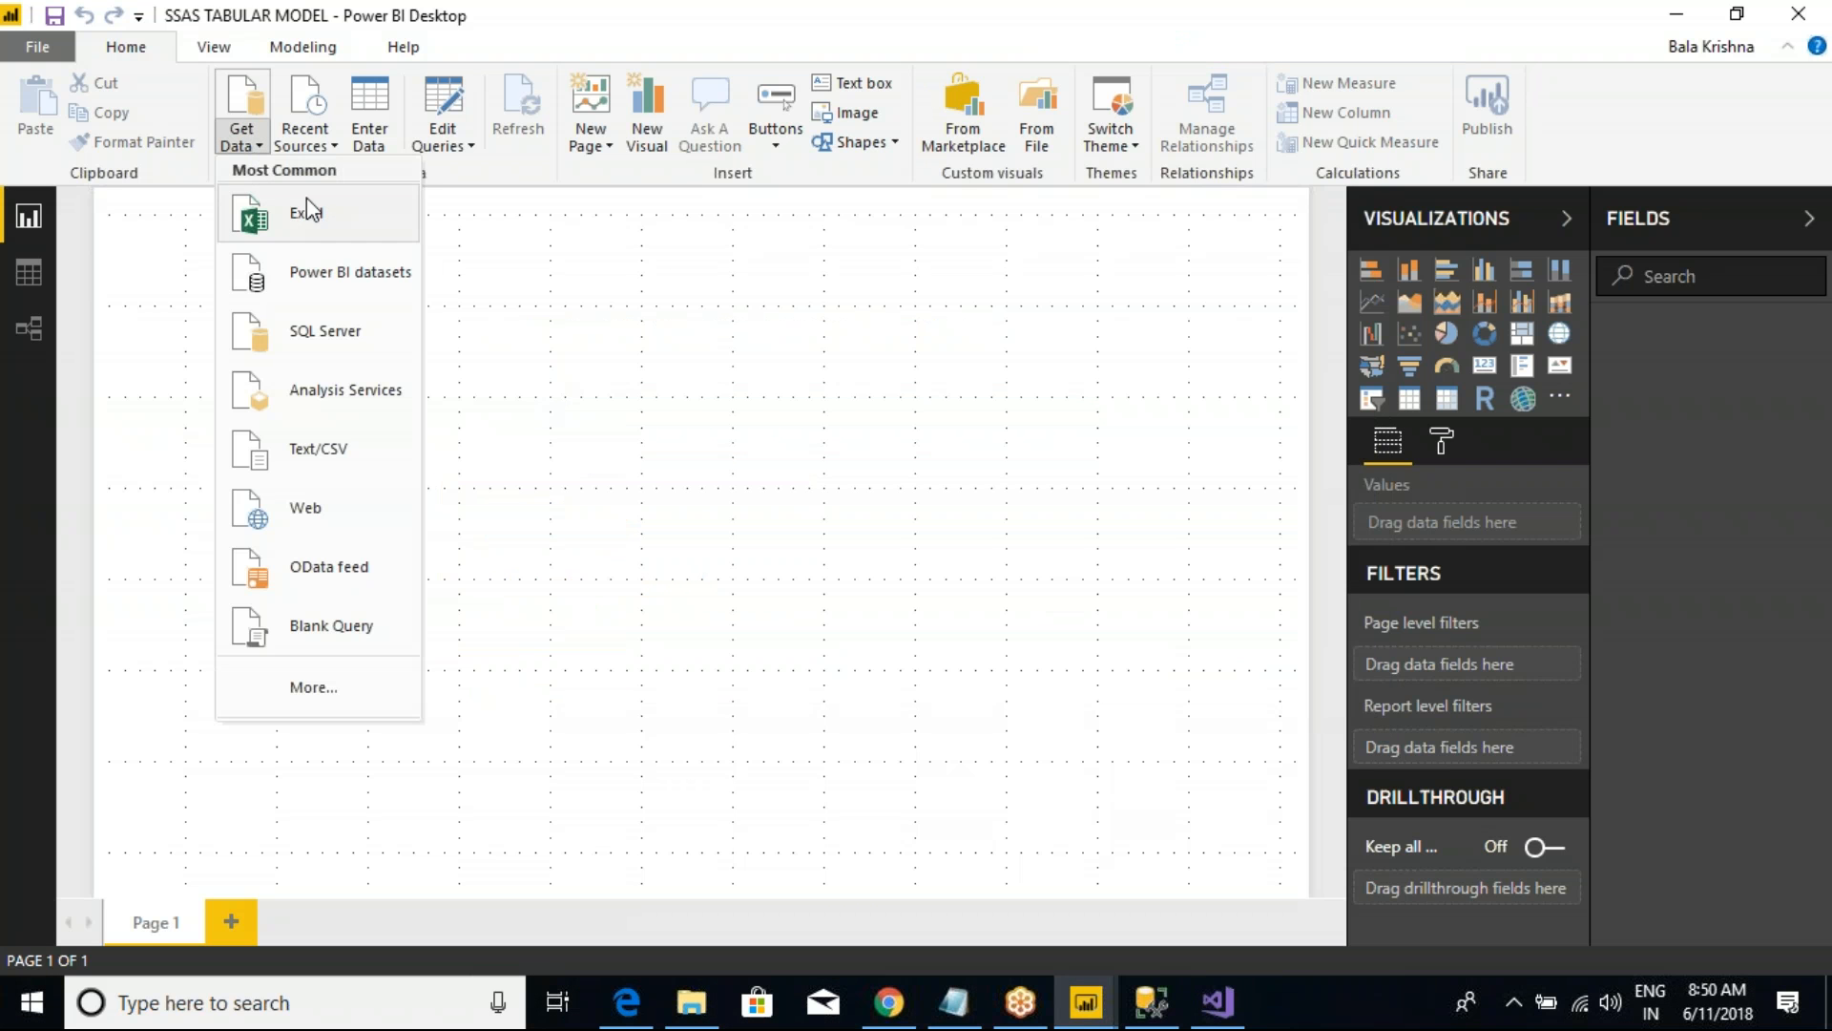
pyautogui.click(327, 324)
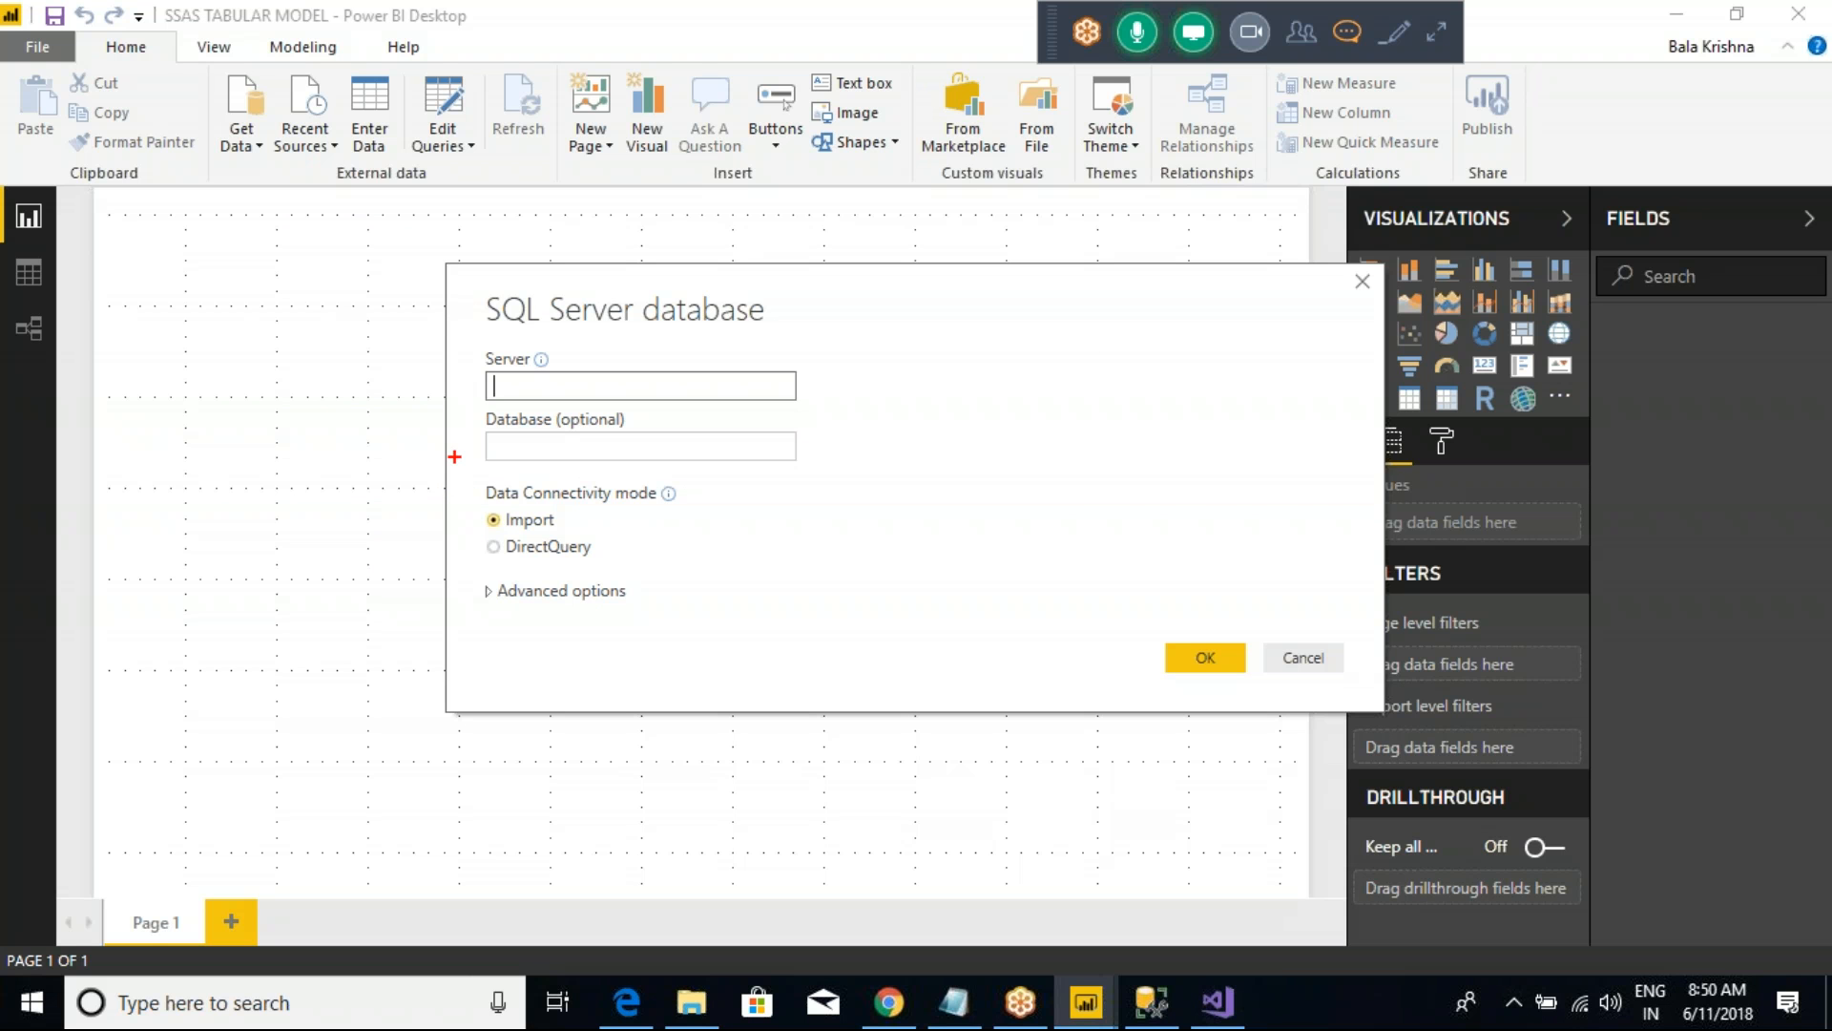
pyautogui.moveTo(431, 494)
pyautogui.mouseDown()
pyautogui.moveTo(630, 584)
pyautogui.moveTo(748, 579)
pyautogui.mouseUp()
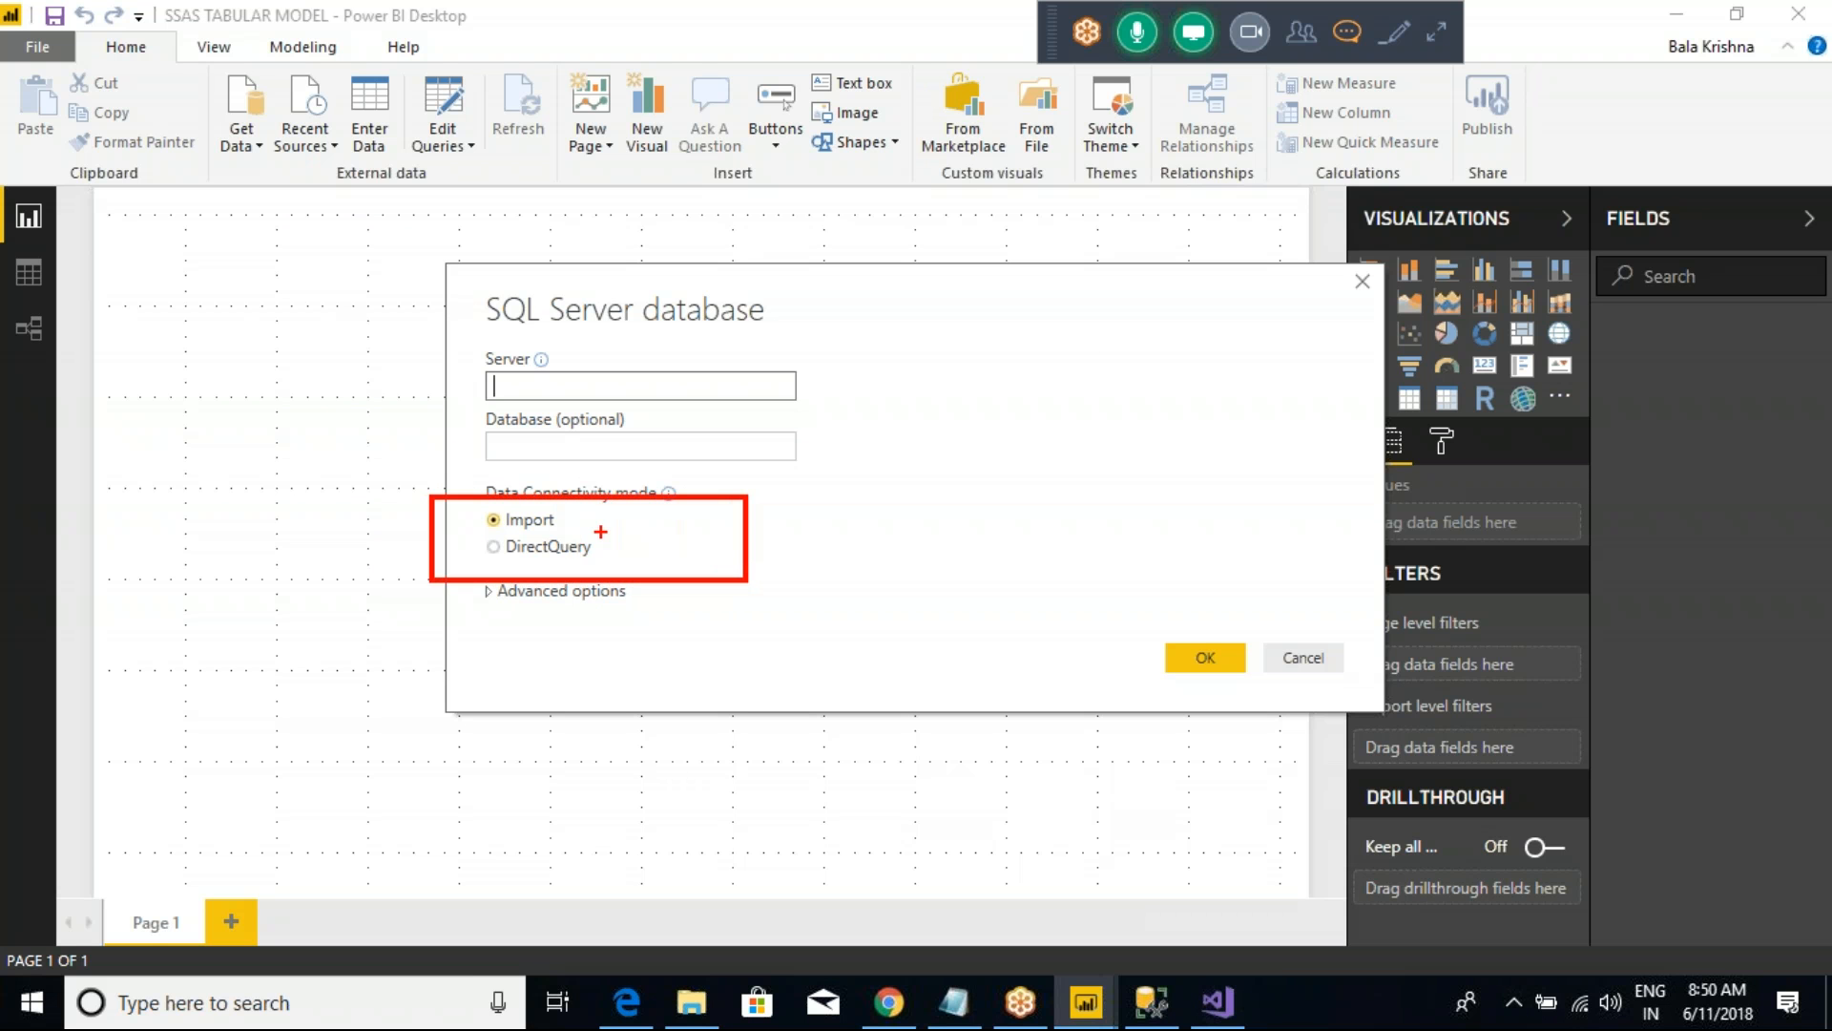
pyautogui.moveTo(582, 521); pyautogui.dragTo(625, 495)
pyautogui.moveTo(406, 366)
pyautogui.mouseDown()
pyautogui.moveTo(750, 298)
pyautogui.moveTo(1388, 510)
pyautogui.moveTo(1577, 431)
pyautogui.mouseUp()
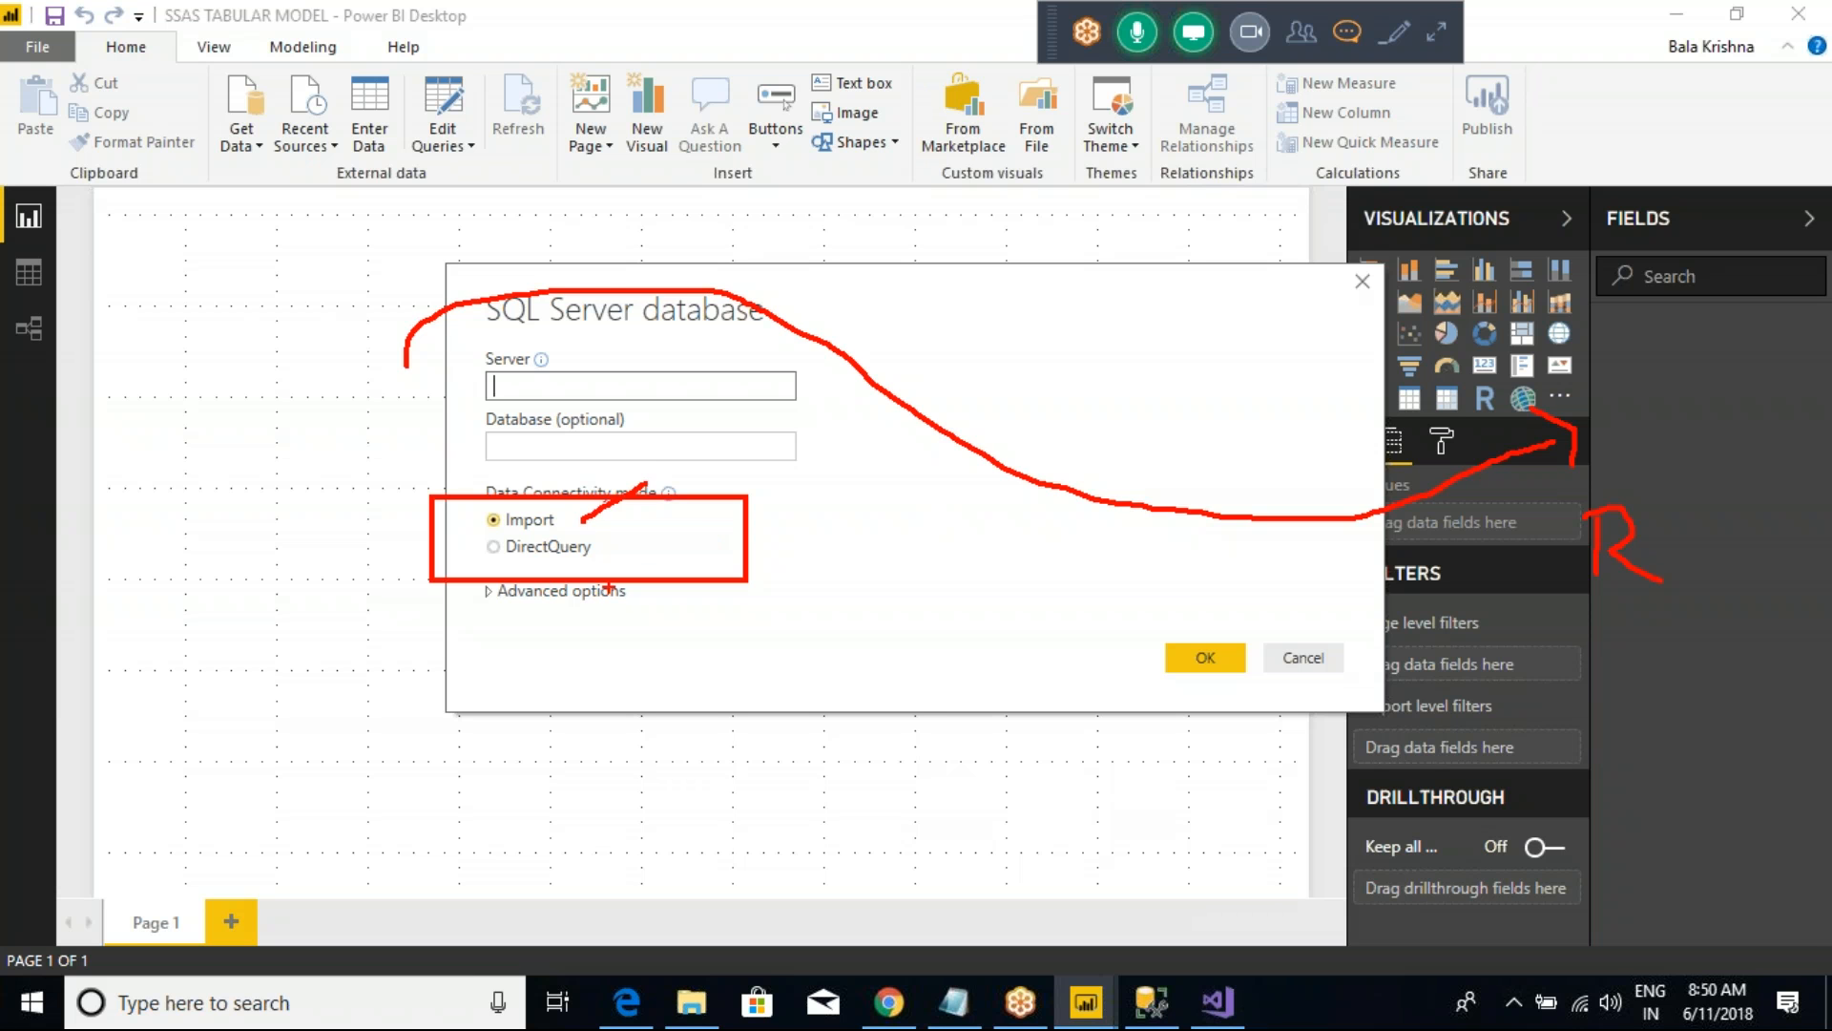
pyautogui.press('Escape')
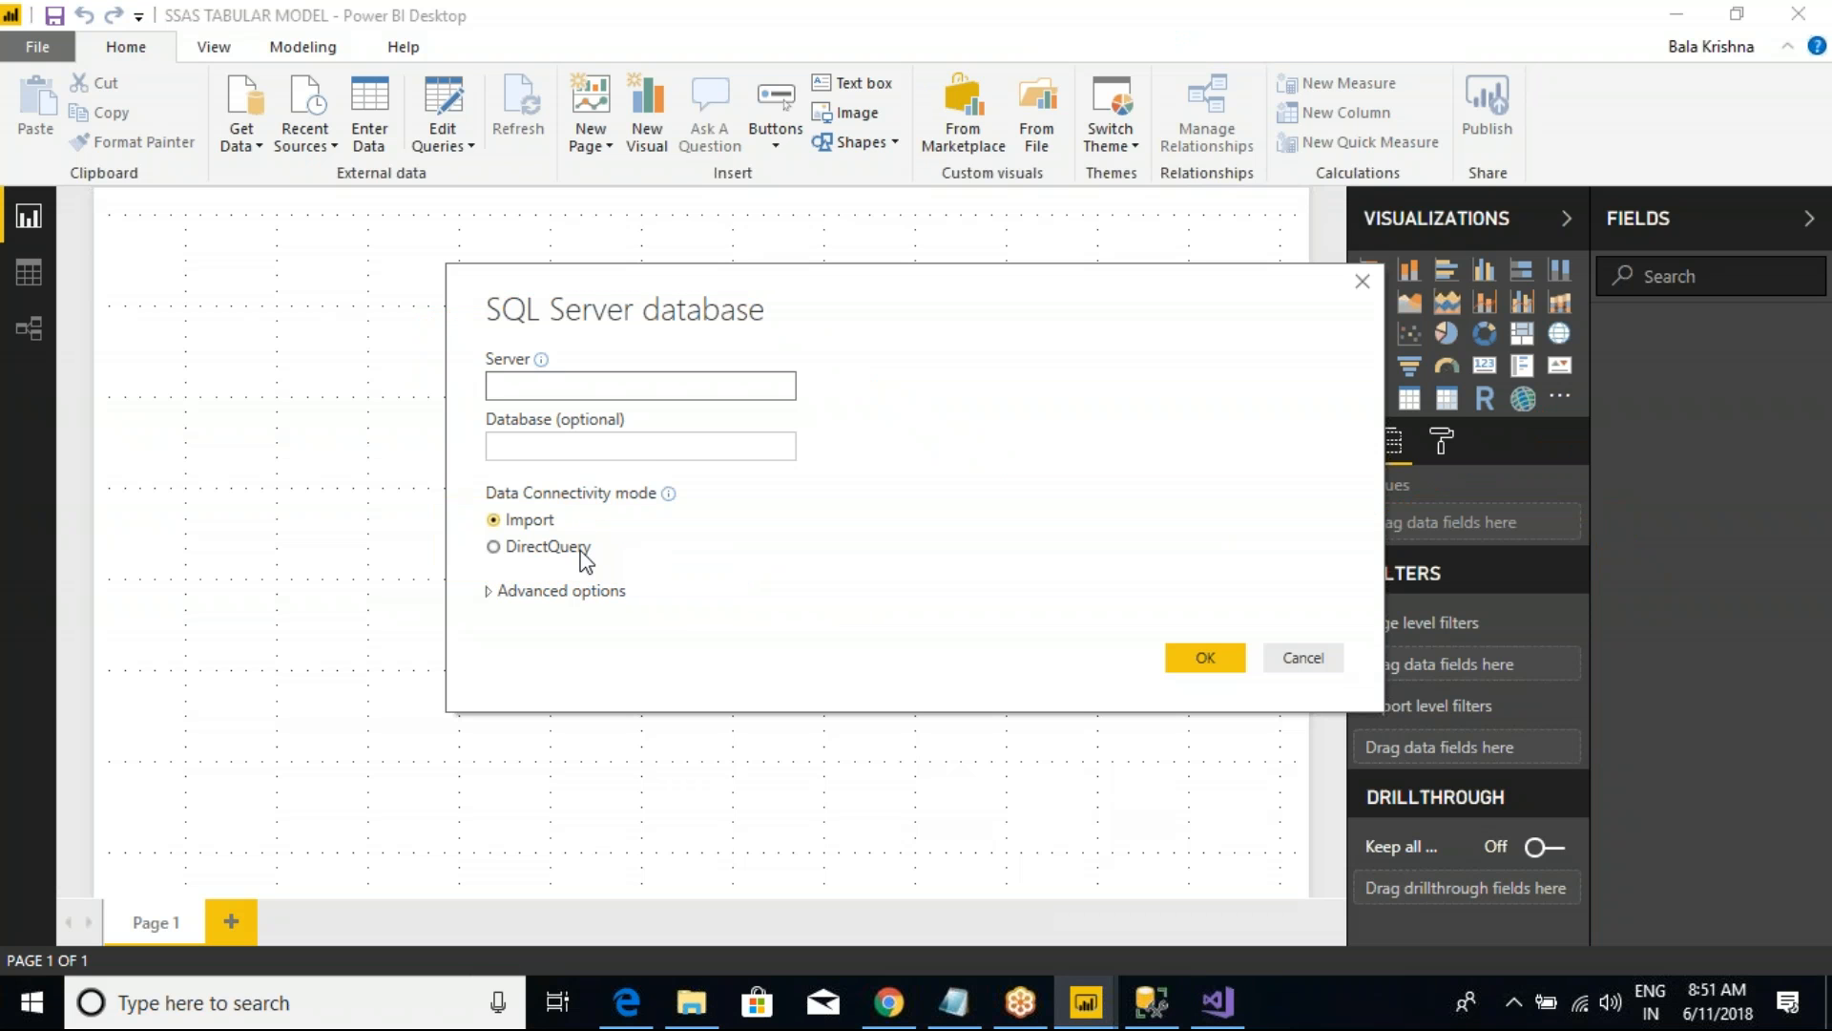
pyautogui.hotkey('ctrl', '2')
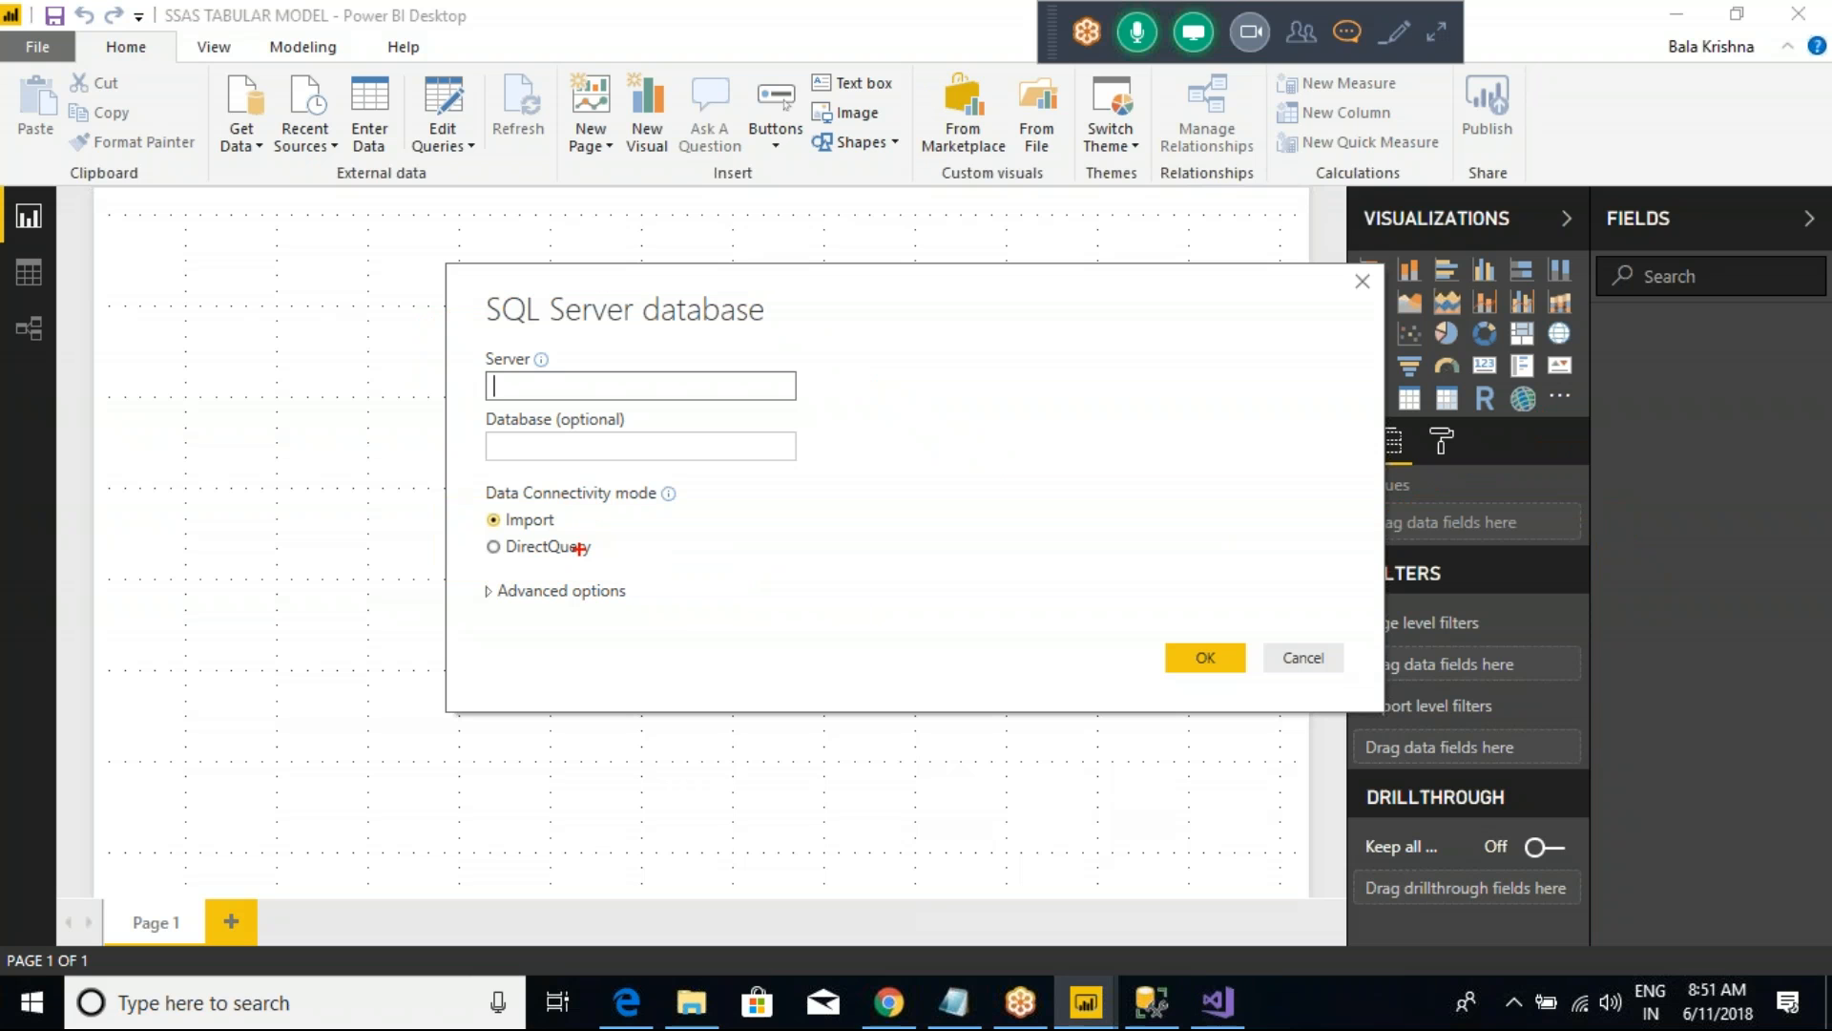
pyautogui.moveTo(886, 395)
pyautogui.mouseDown()
pyautogui.moveTo(912, 434)
pyautogui.moveTo(1033, 408)
pyautogui.moveTo(1050, 375)
pyautogui.moveTo(1055, 461)
pyautogui.mouseUp()
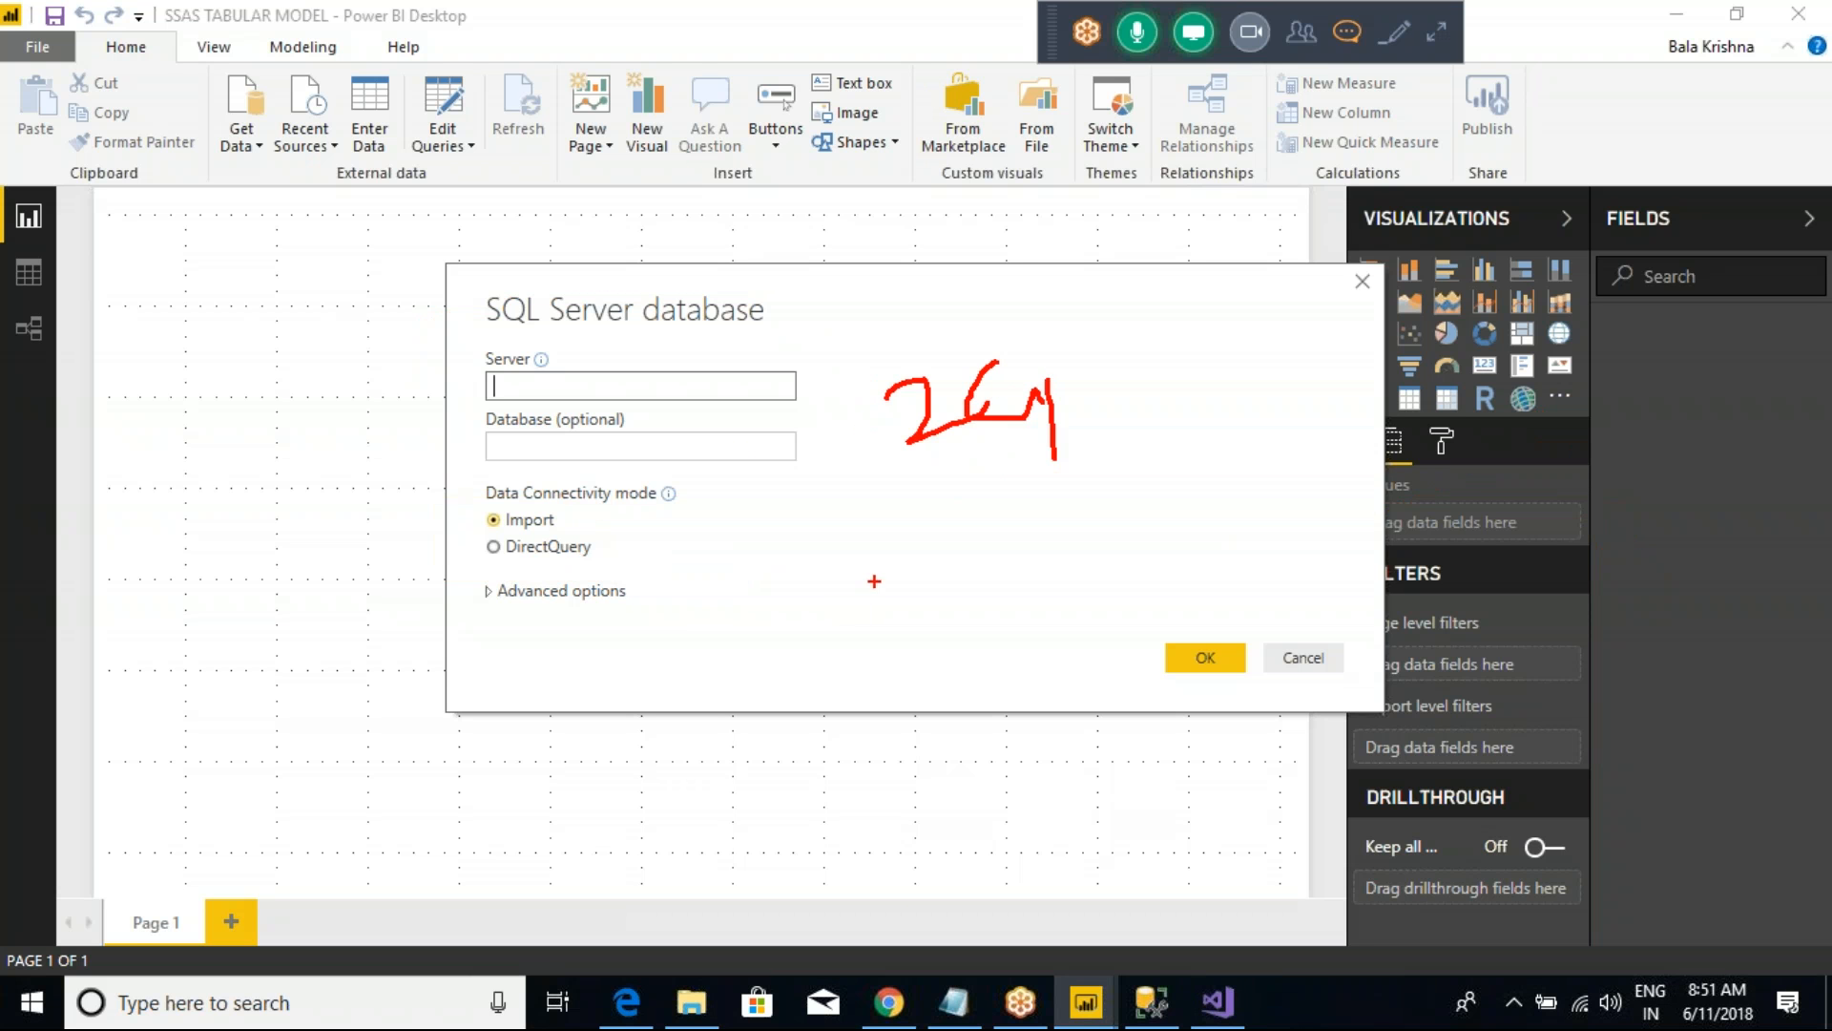
pyautogui.moveTo(839, 607)
pyautogui.mouseDown()
pyautogui.moveTo(839, 661)
pyautogui.moveTo(900, 576)
pyautogui.moveTo(936, 613)
pyautogui.mouseUp()
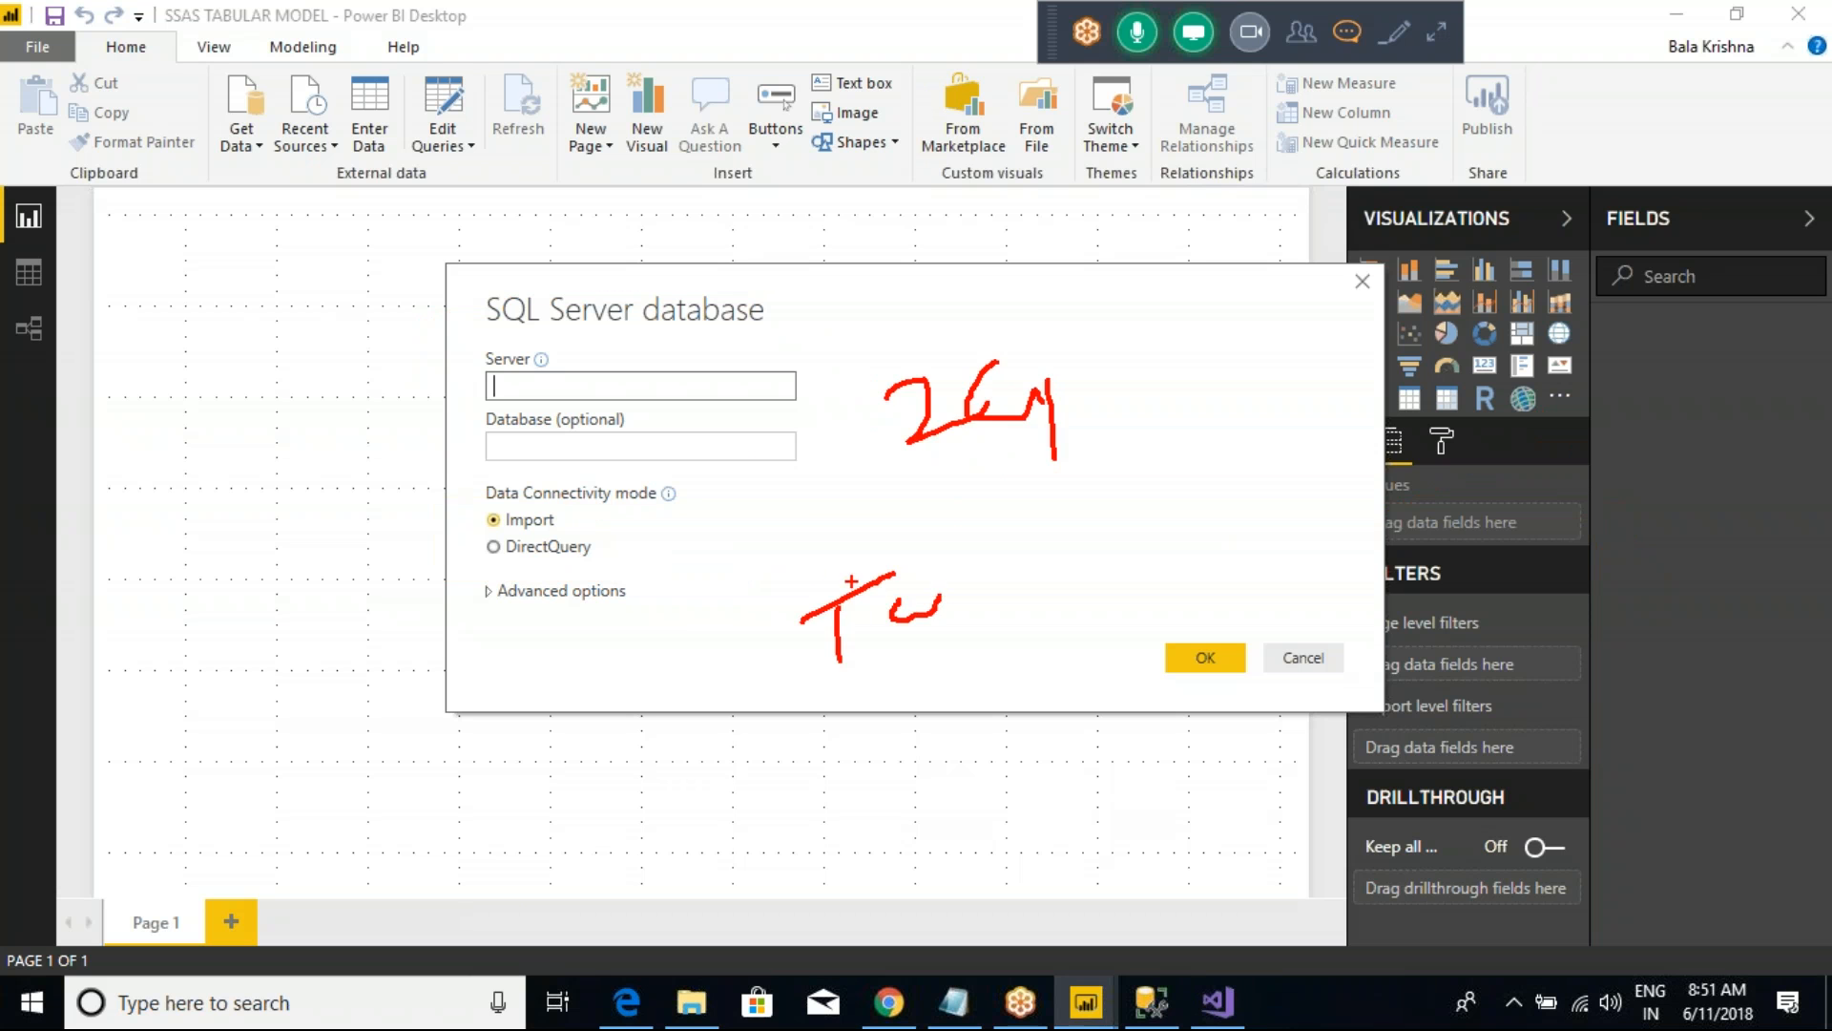
pyautogui.press('Escape')
pyautogui.hotkey('ctrl', '2')
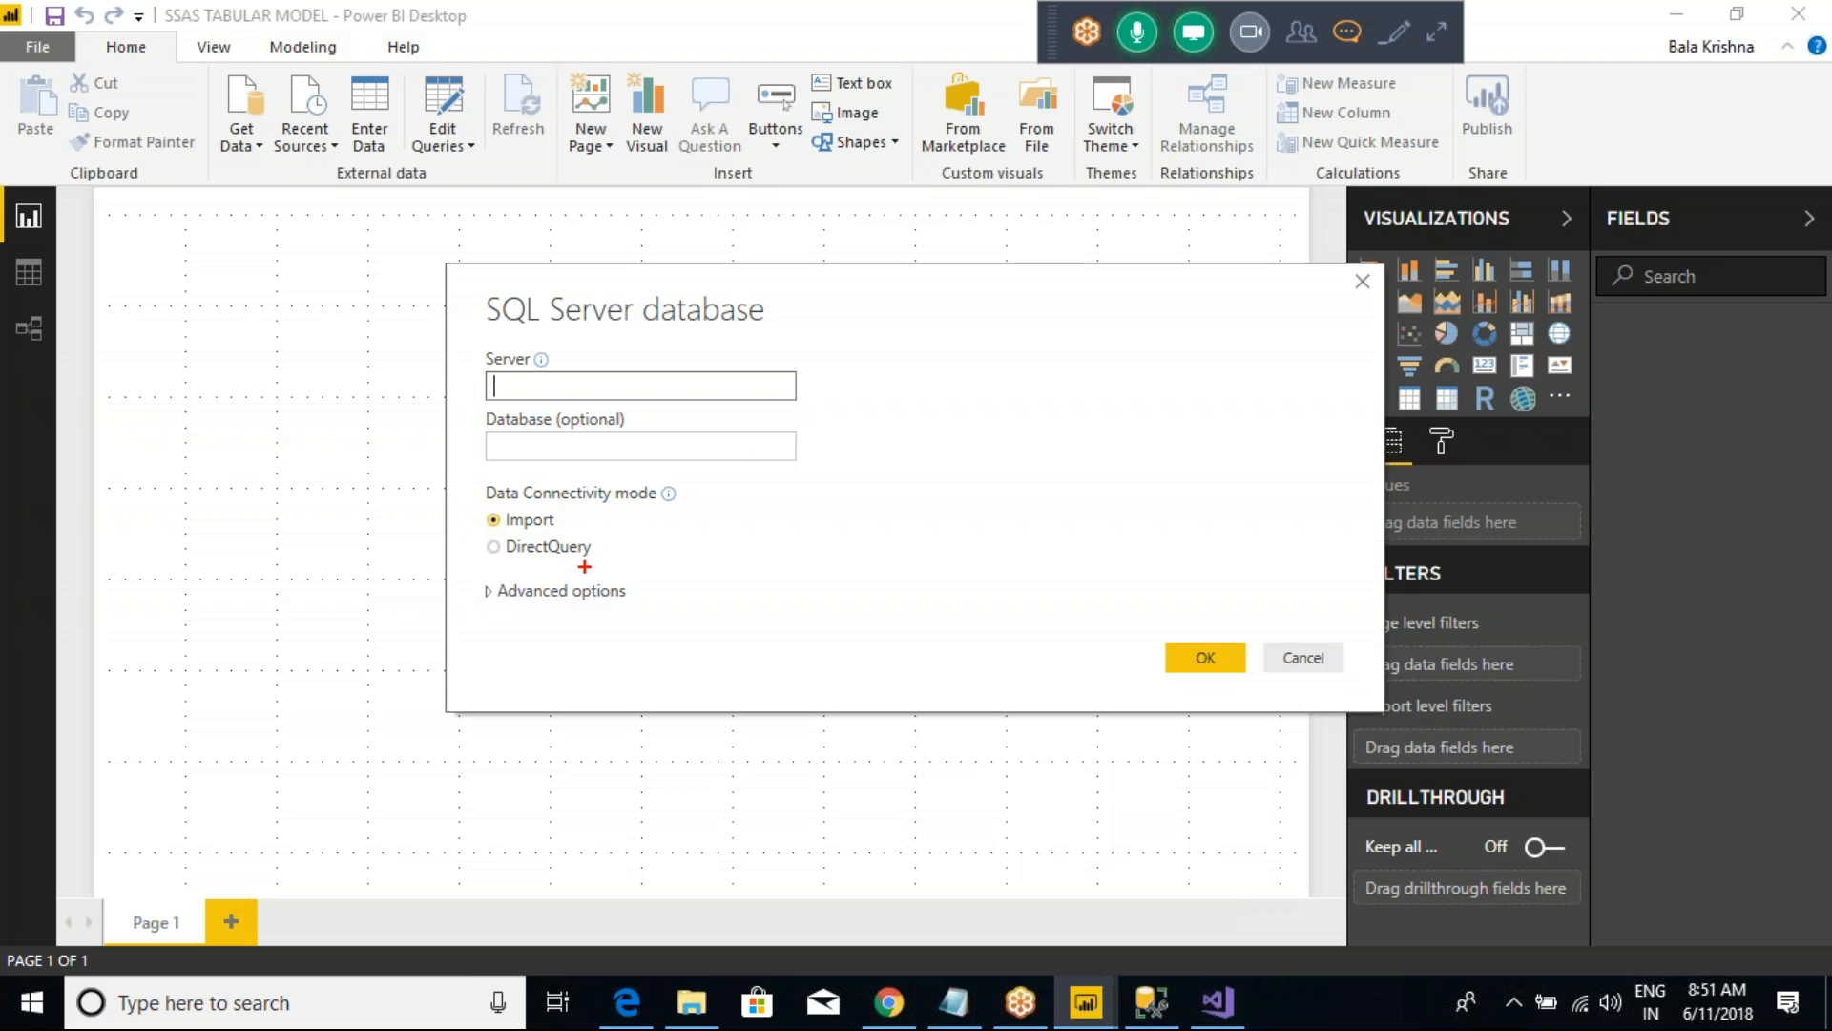
pyautogui.moveTo(591, 550); pyautogui.dragTo(723, 496)
pyautogui.moveTo(997, 383); pyautogui.dragTo(1166, 470)
pyautogui.moveTo(1181, 469); pyautogui.dragTo(1191, 463)
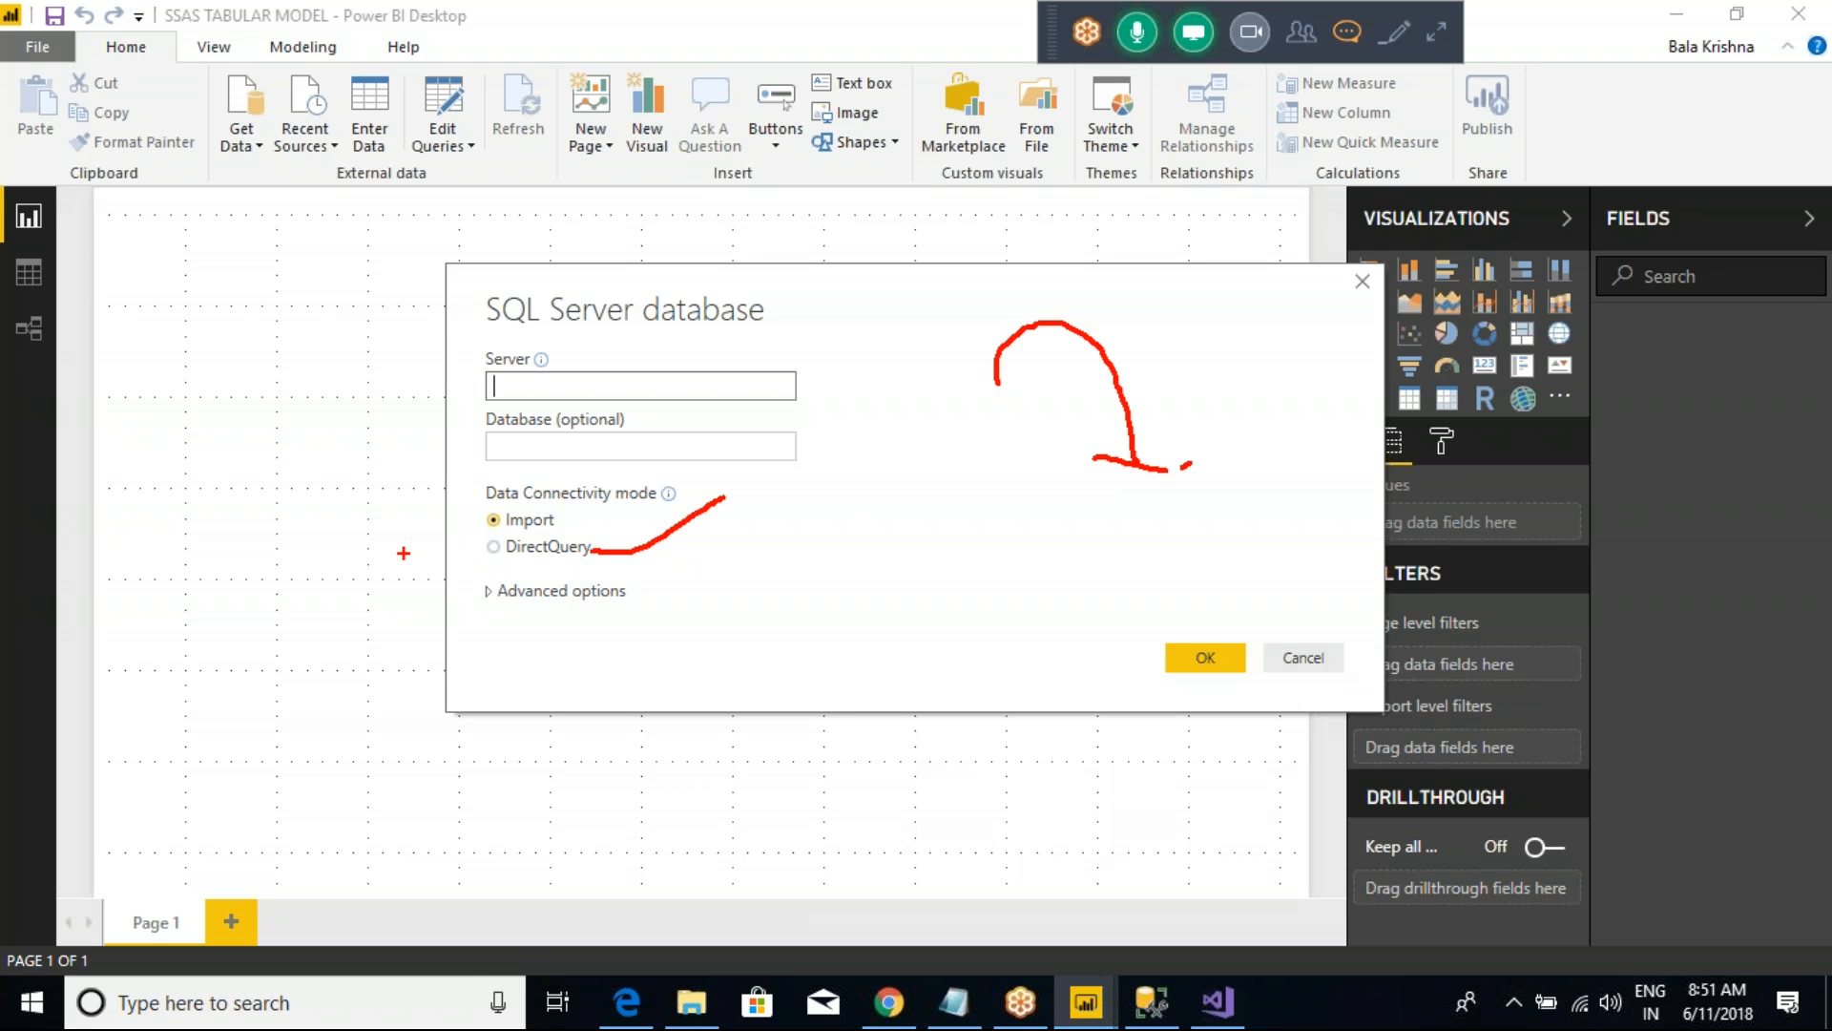
pyautogui.moveTo(366, 557); pyautogui.dragTo(434, 541)
pyautogui.press('Escape')
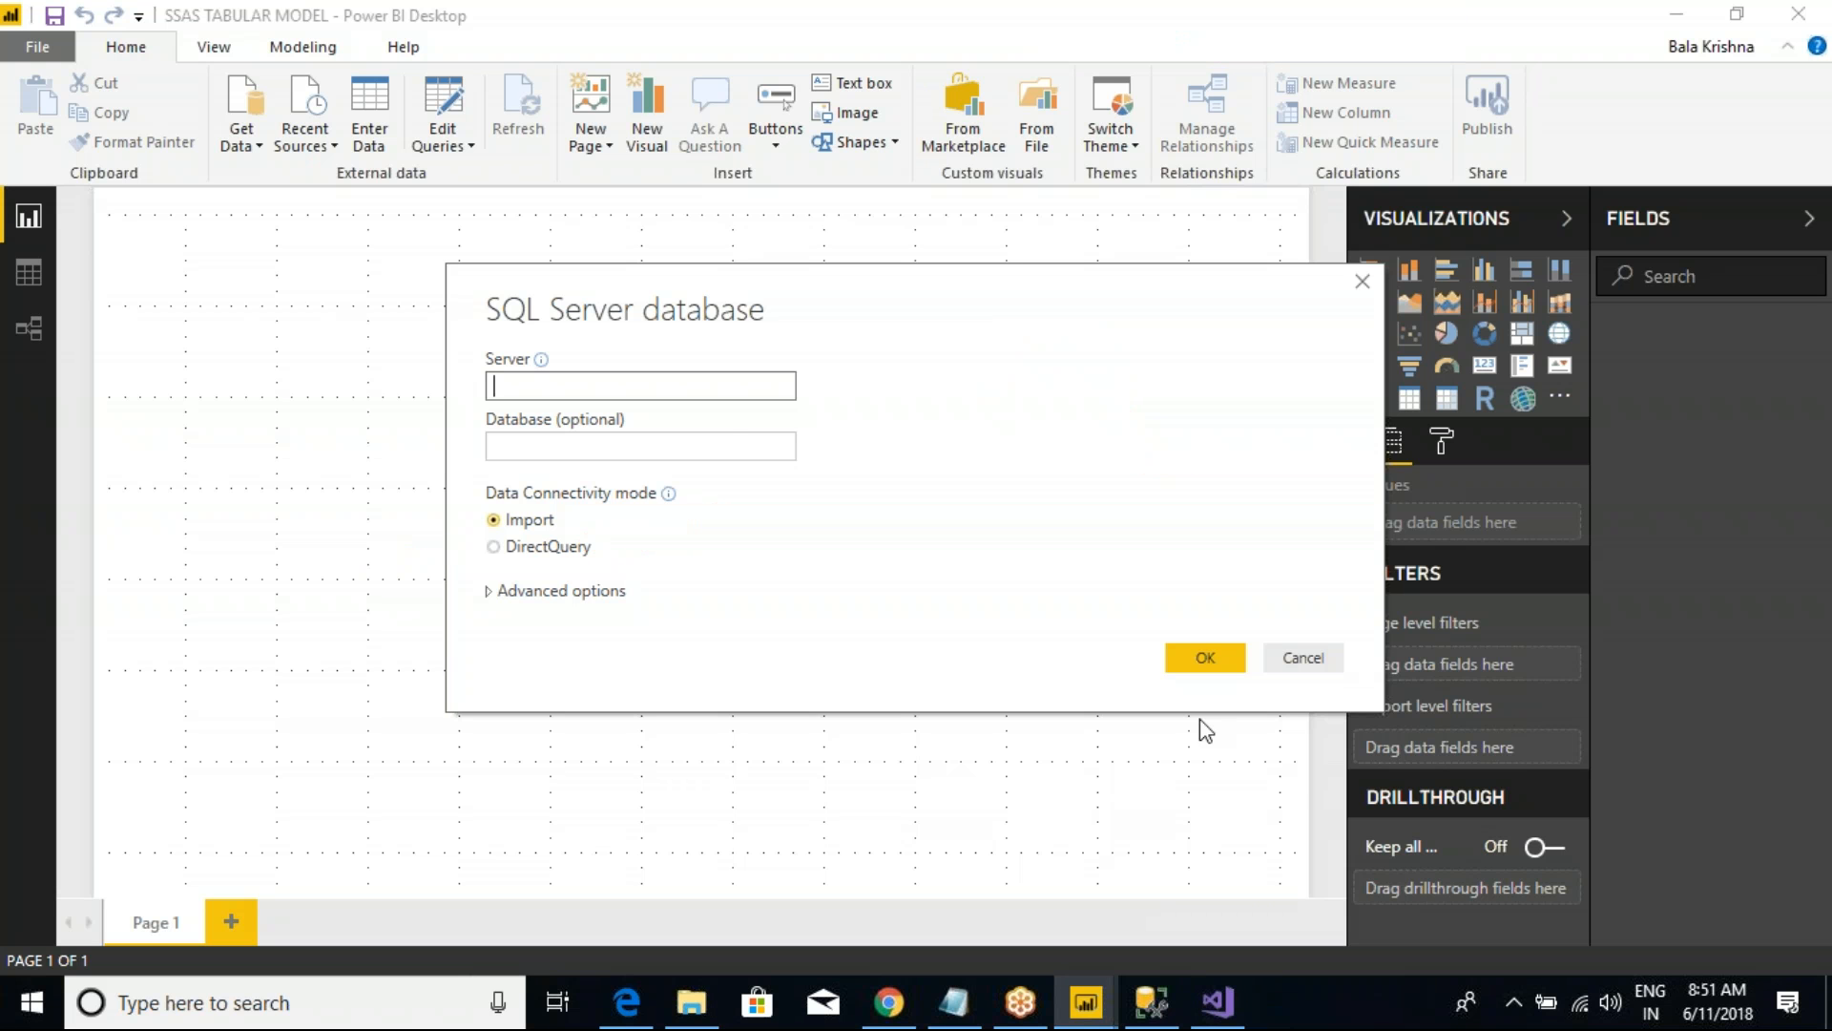
pyautogui.click(1300, 660)
# Step: Connect to the Analysis Services server NIVRUTHA using the Connect live option
pyautogui.click(240, 138)
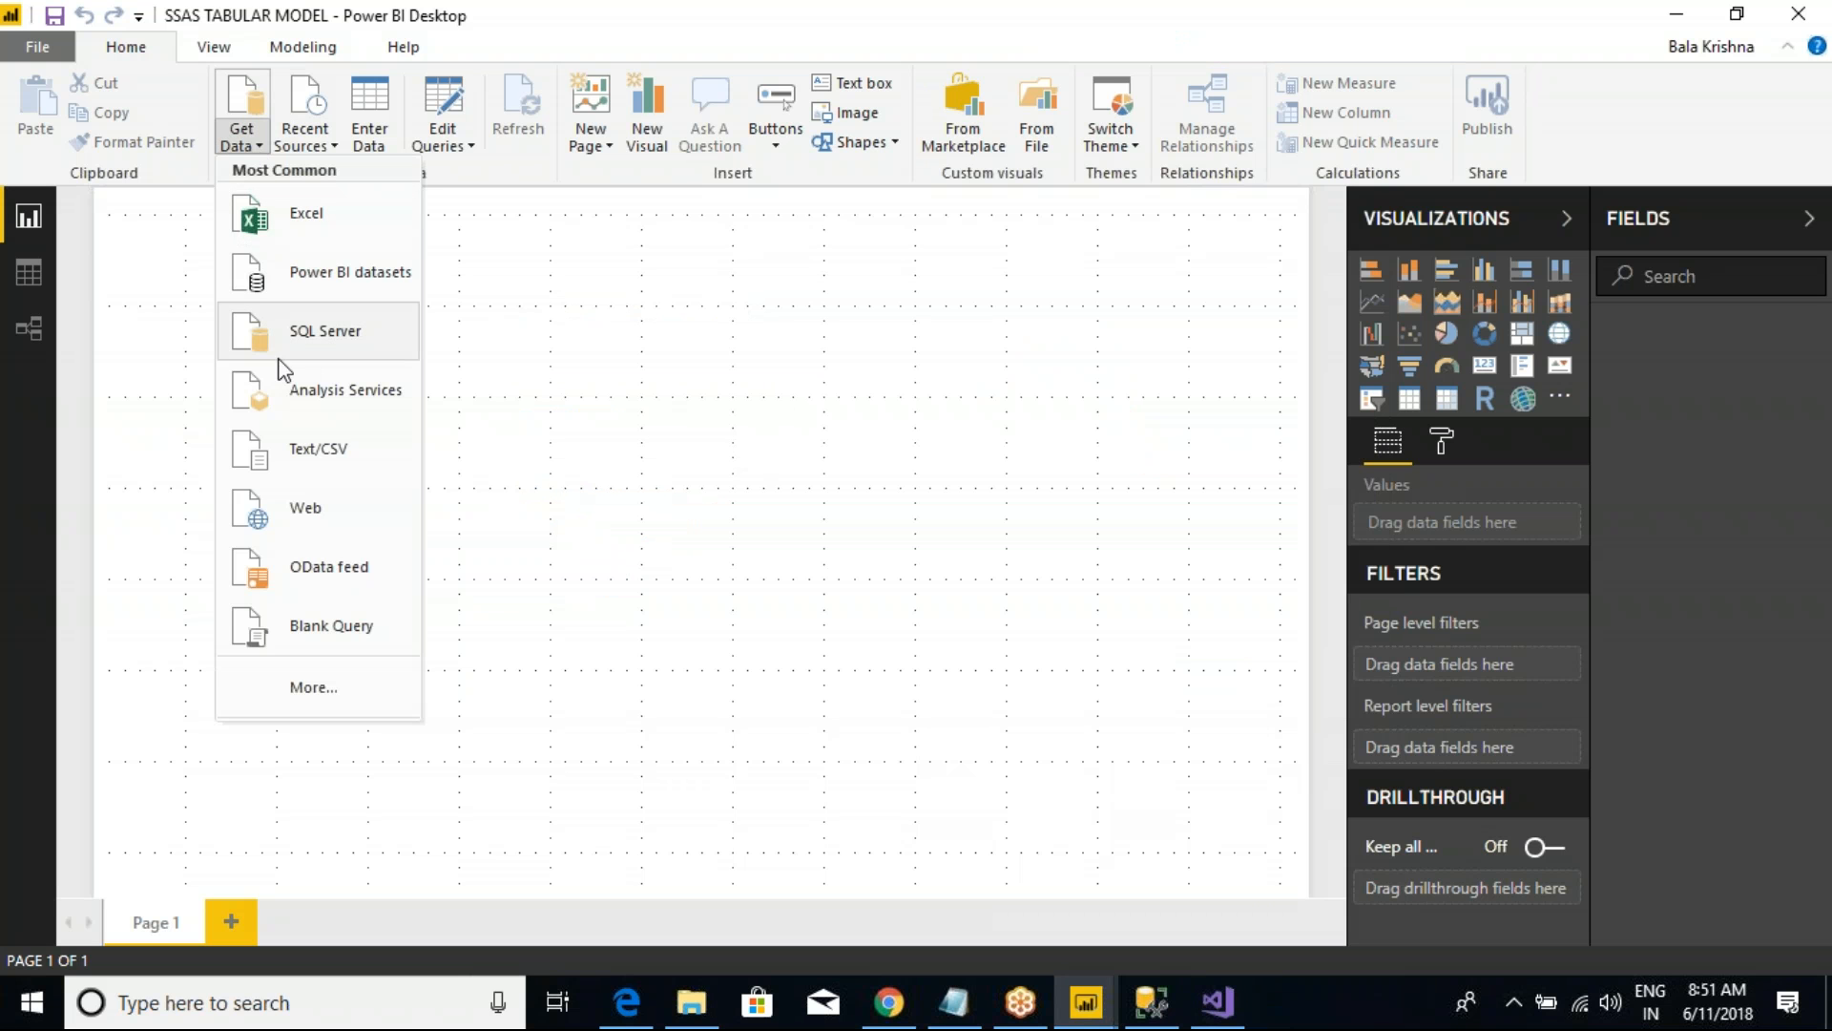
pyautogui.click(334, 389)
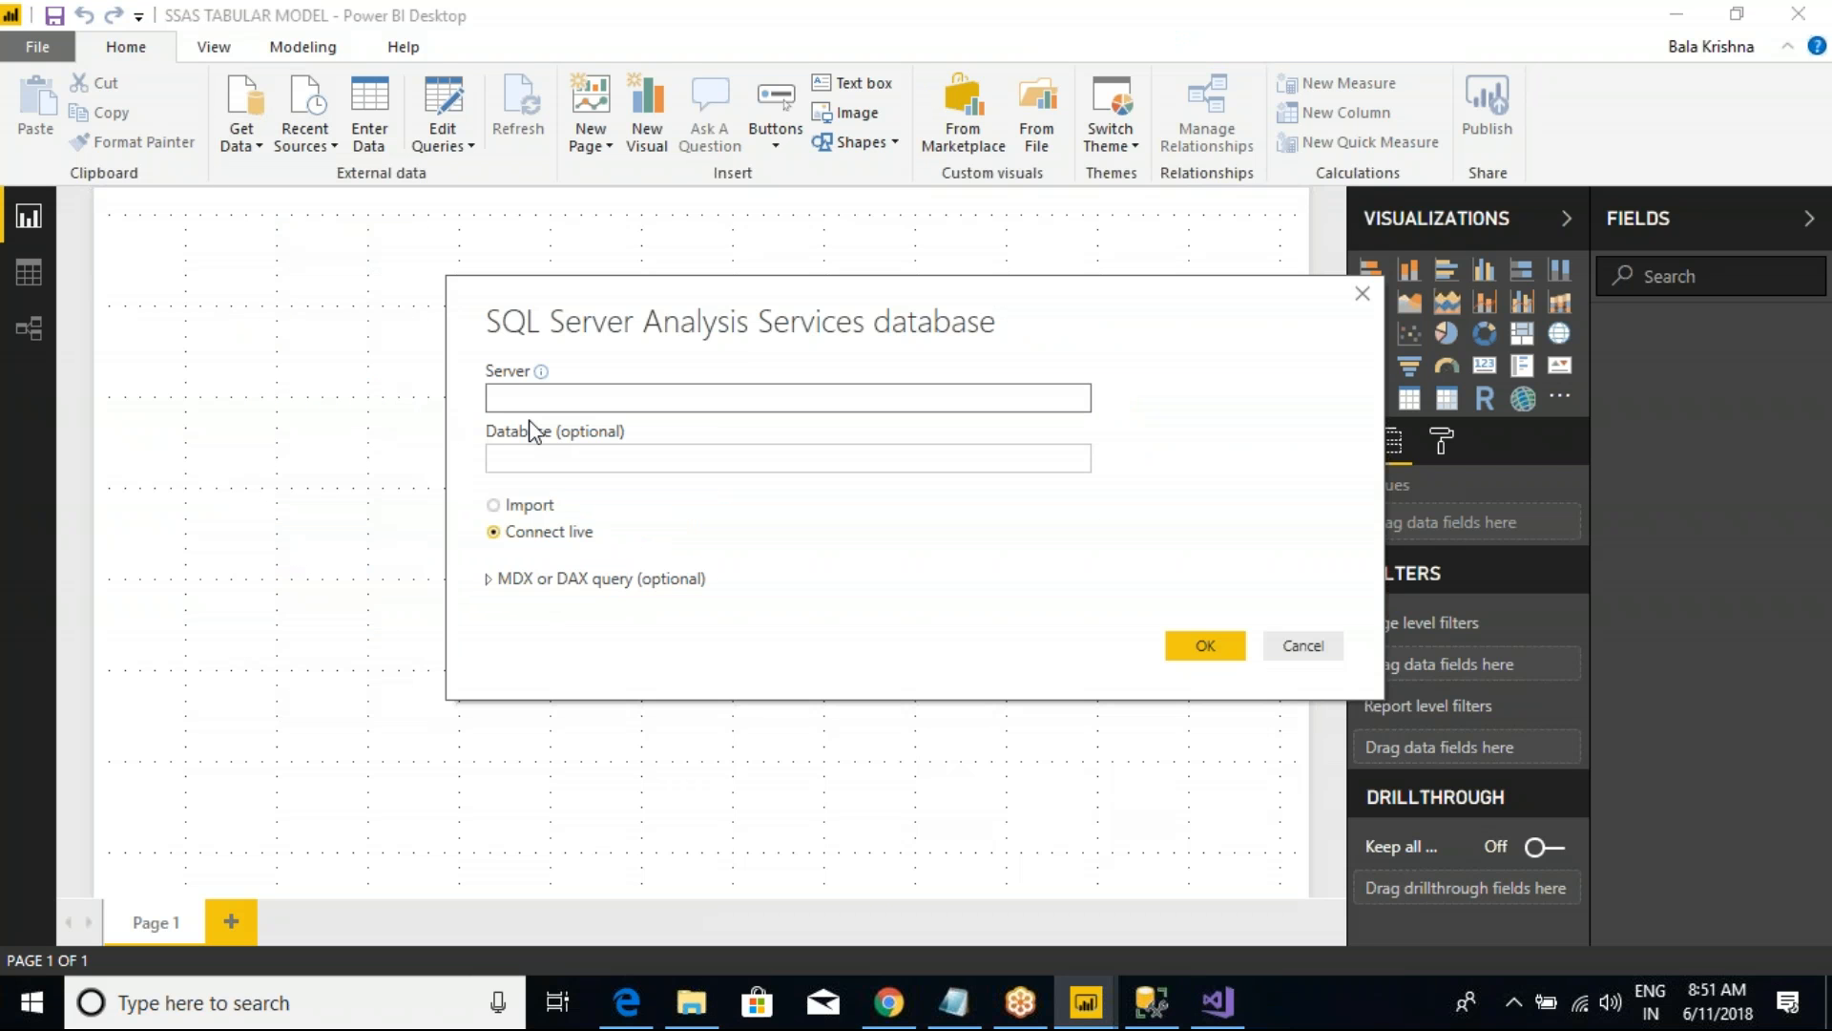
pyautogui.write('NIVRUTHA')
pyautogui.hotkey('ctrl', '2')
pyautogui.moveTo(445, 482); pyautogui.dragTo(687, 565)
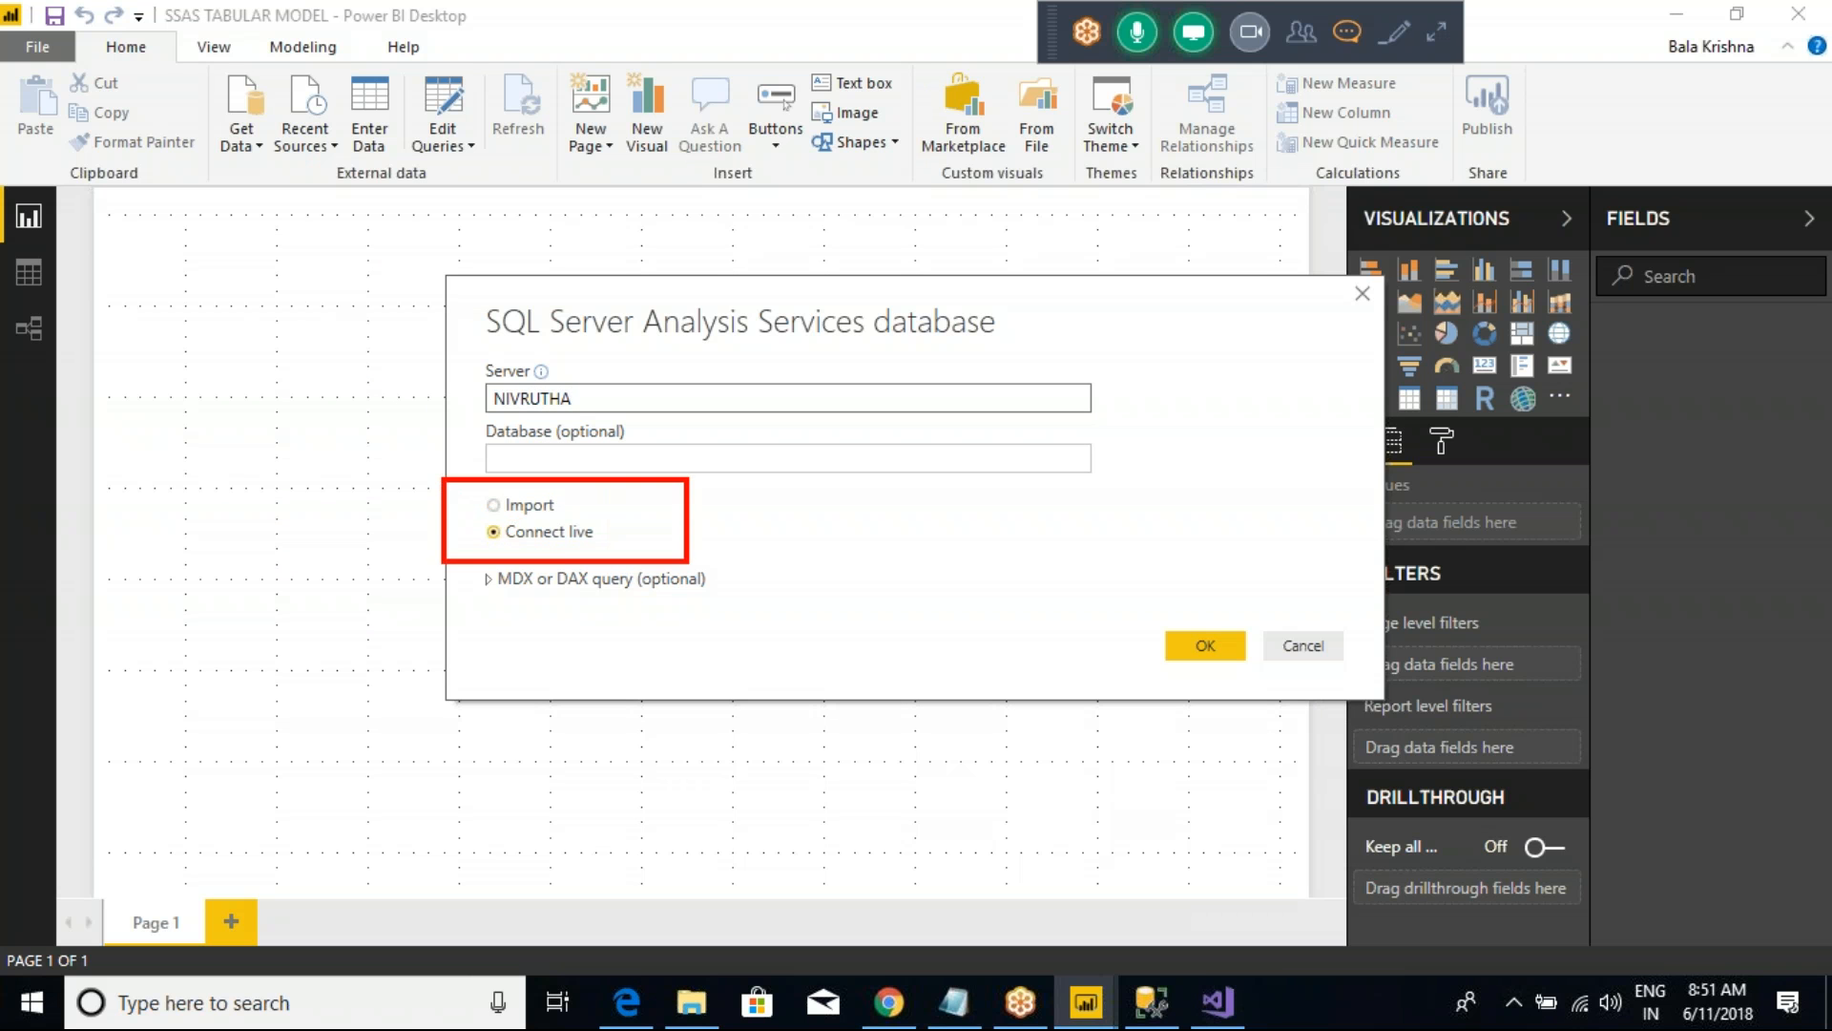
pyautogui.press('Escape')
pyautogui.click(495, 506)
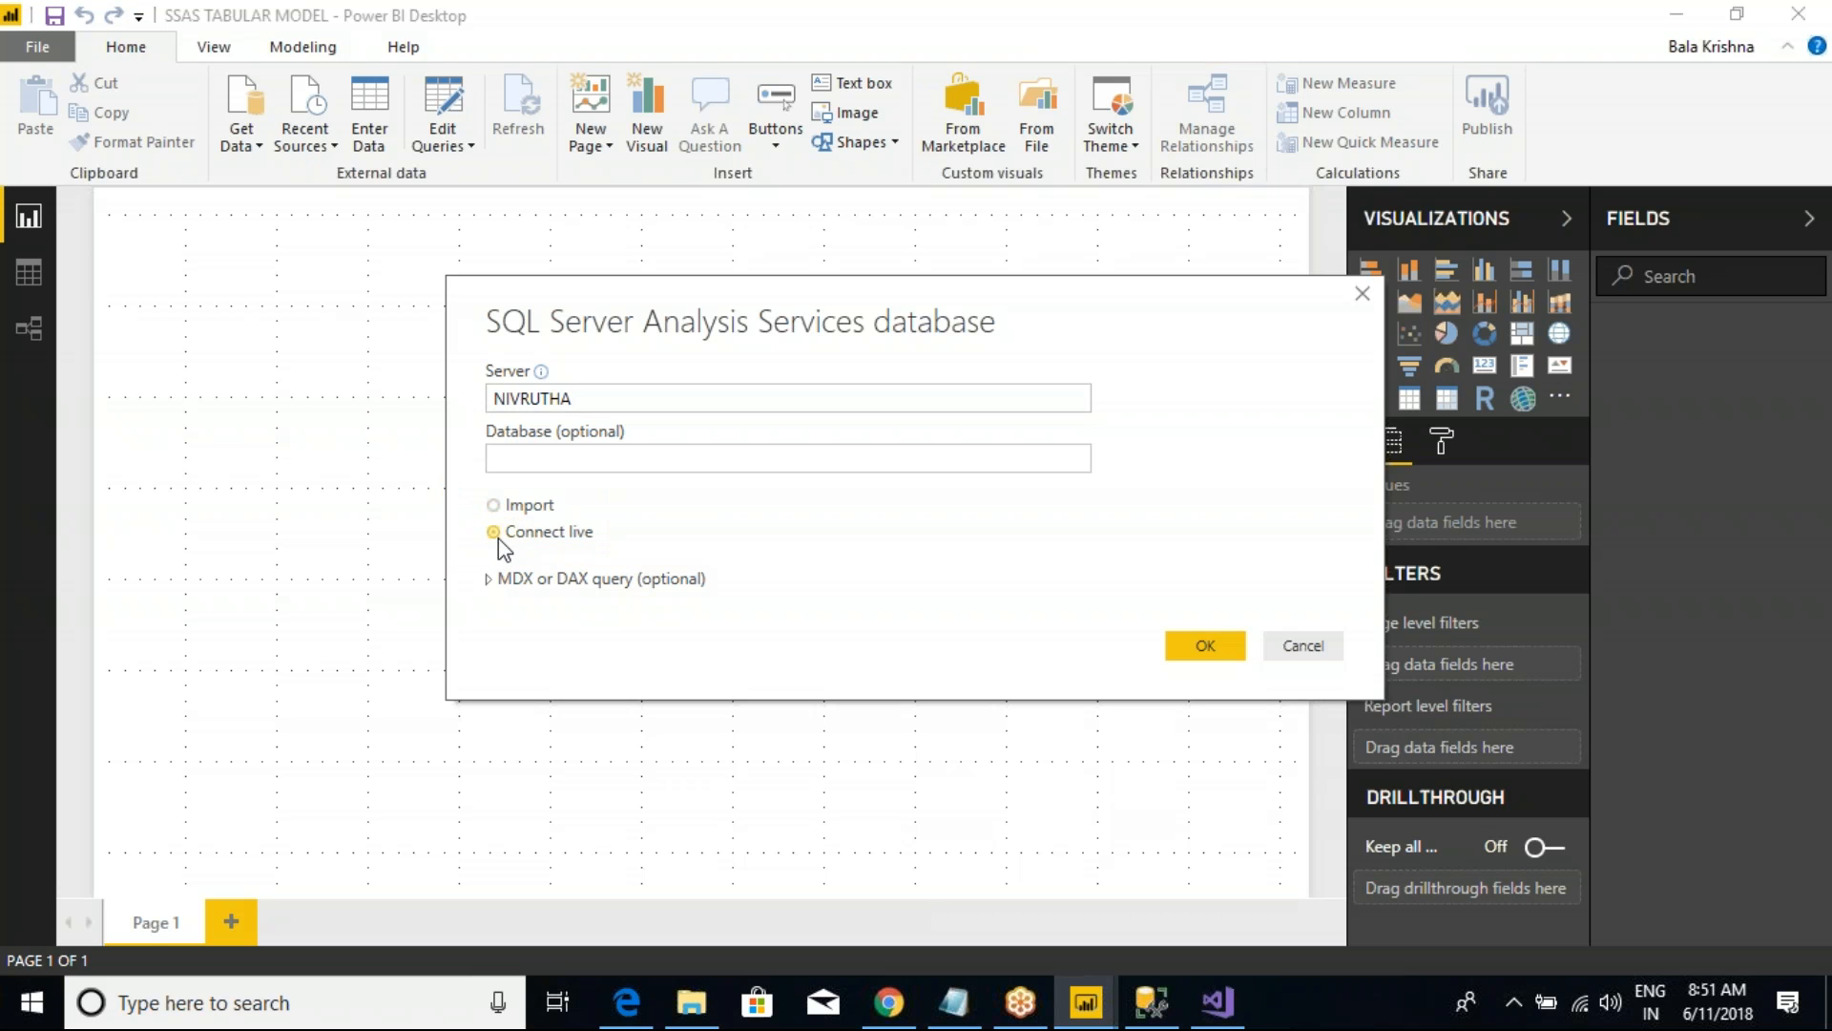
pyautogui.click(497, 534)
pyautogui.click(1204, 646)
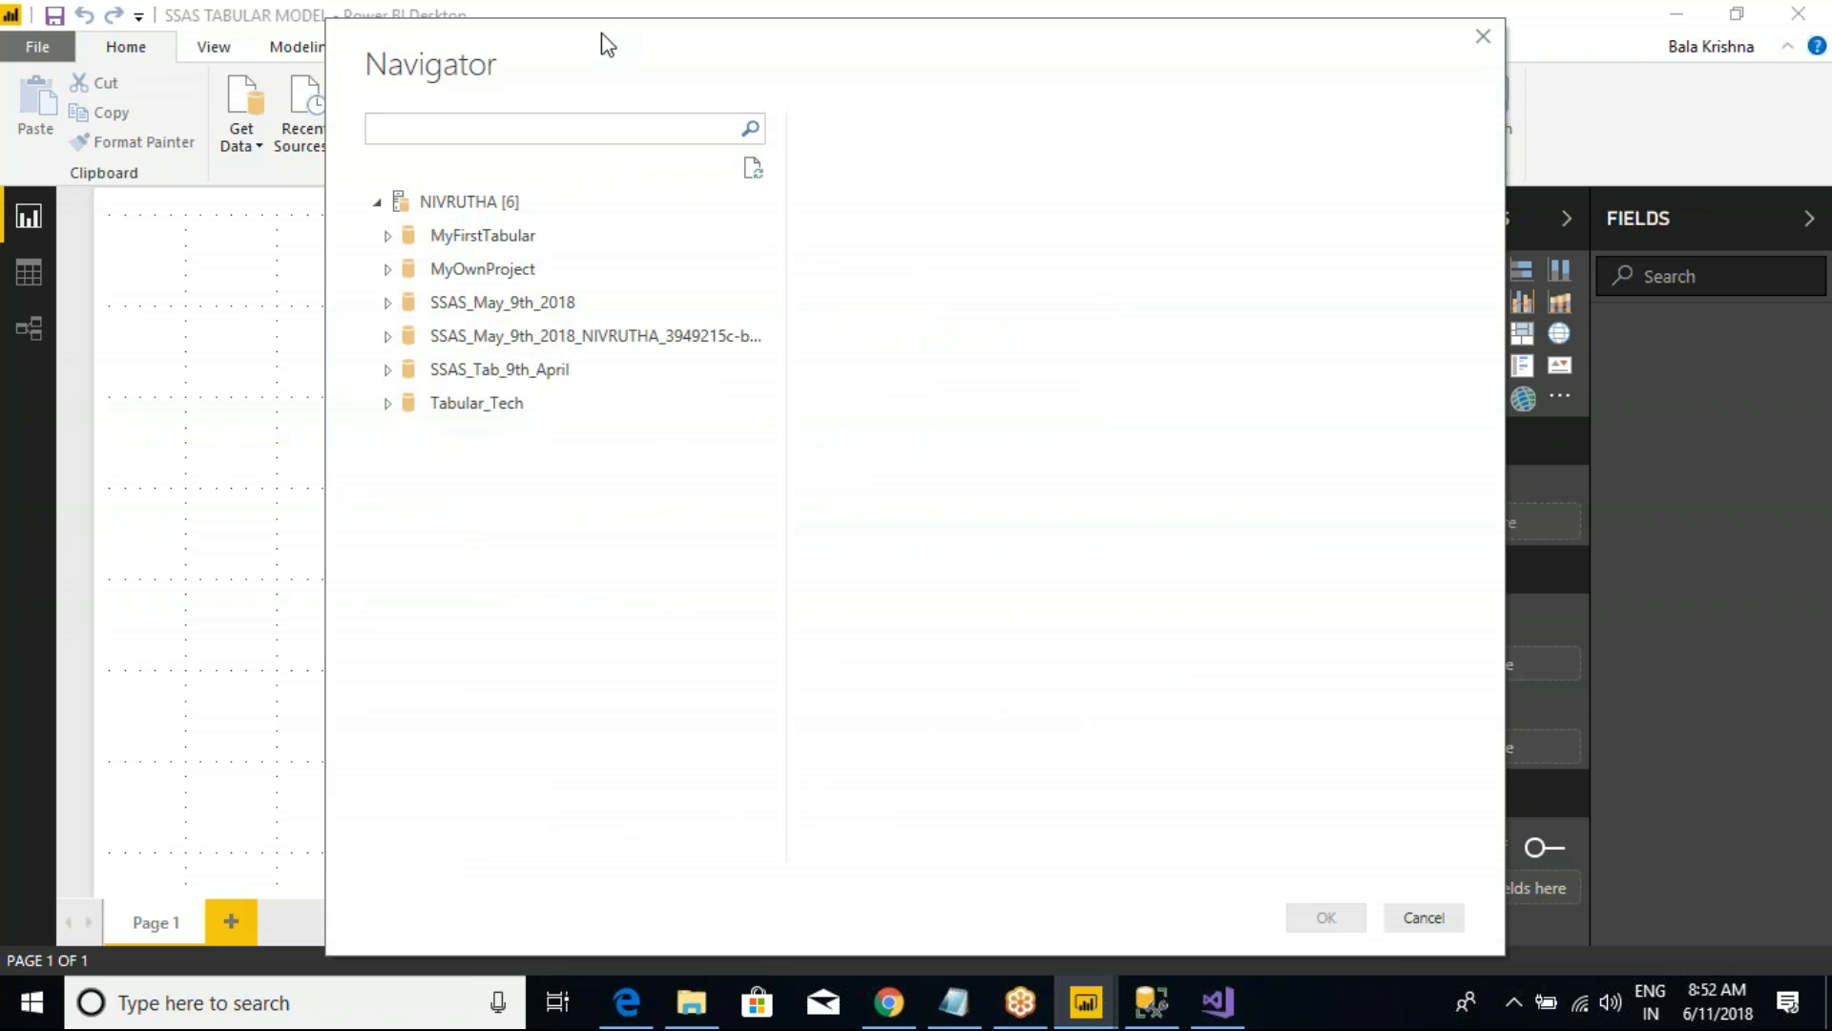
# Step: Expand the SSAS_May_9th_2018 database, review its Model's dimensions and measures, and connect the report to that Model
pyautogui.moveTo(607, 45); pyautogui.dragTo(613, 197)
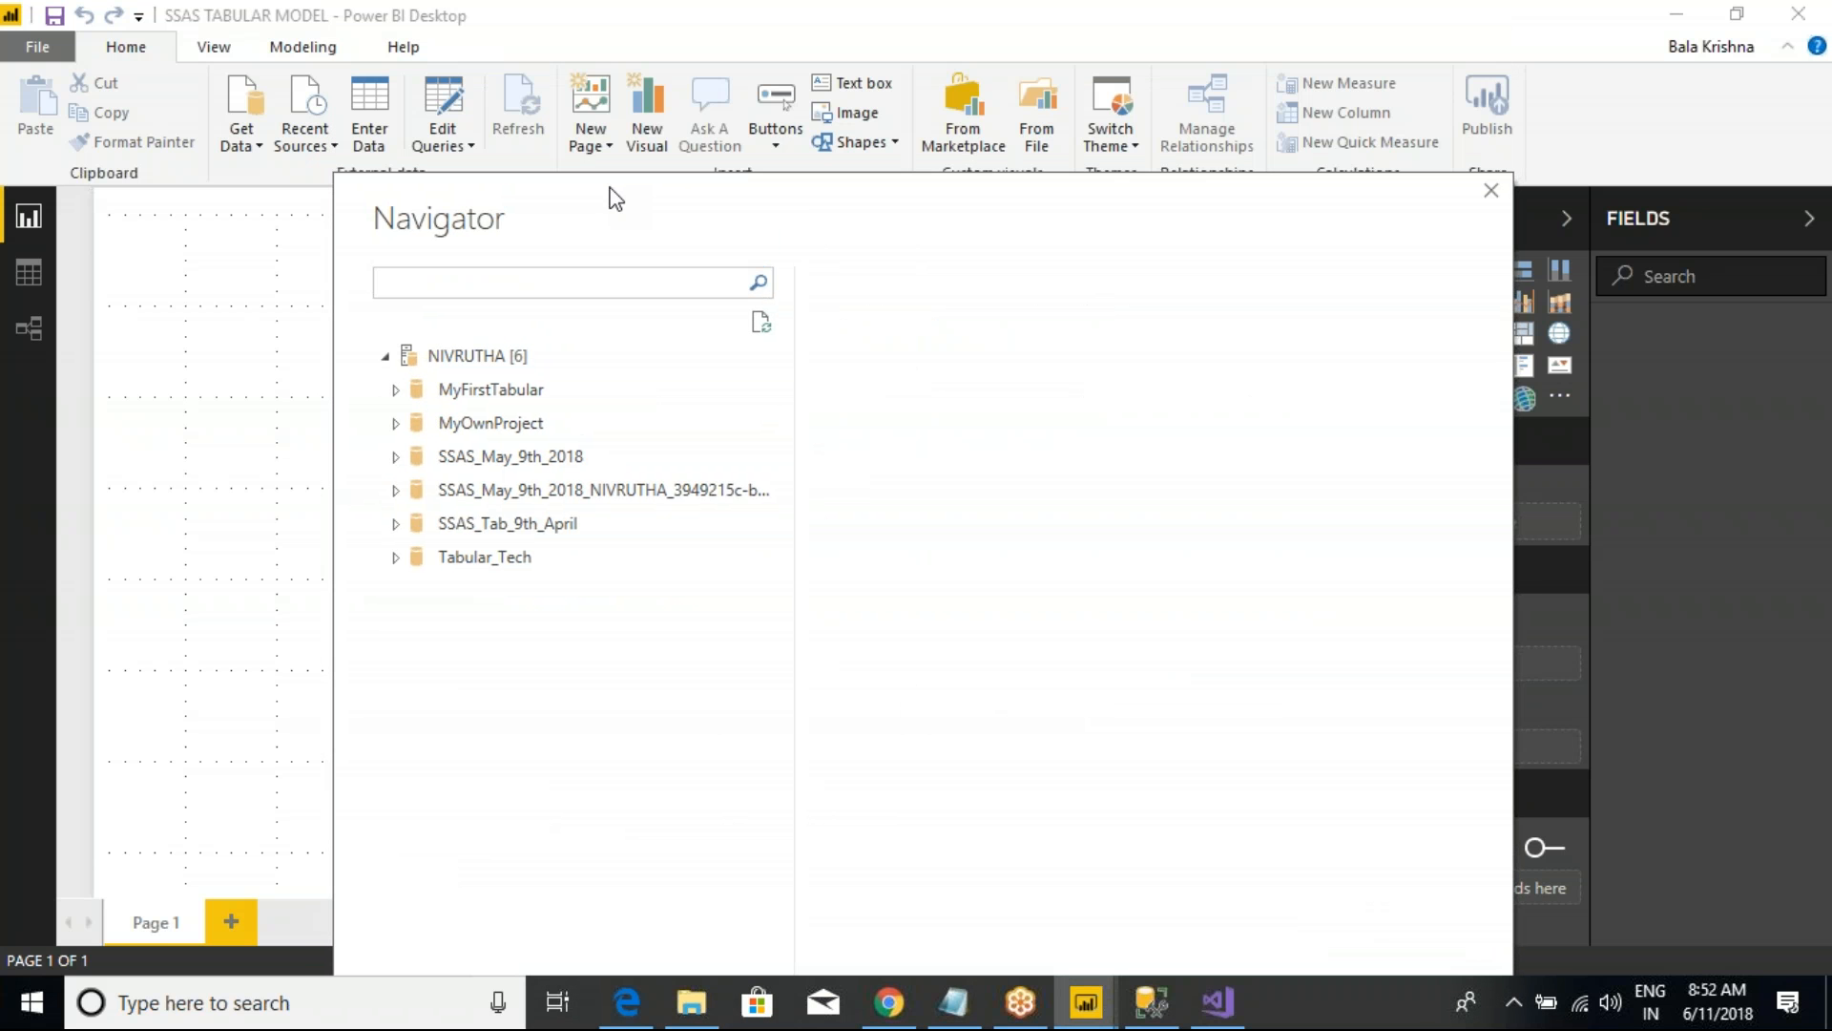
pyautogui.click(395, 458)
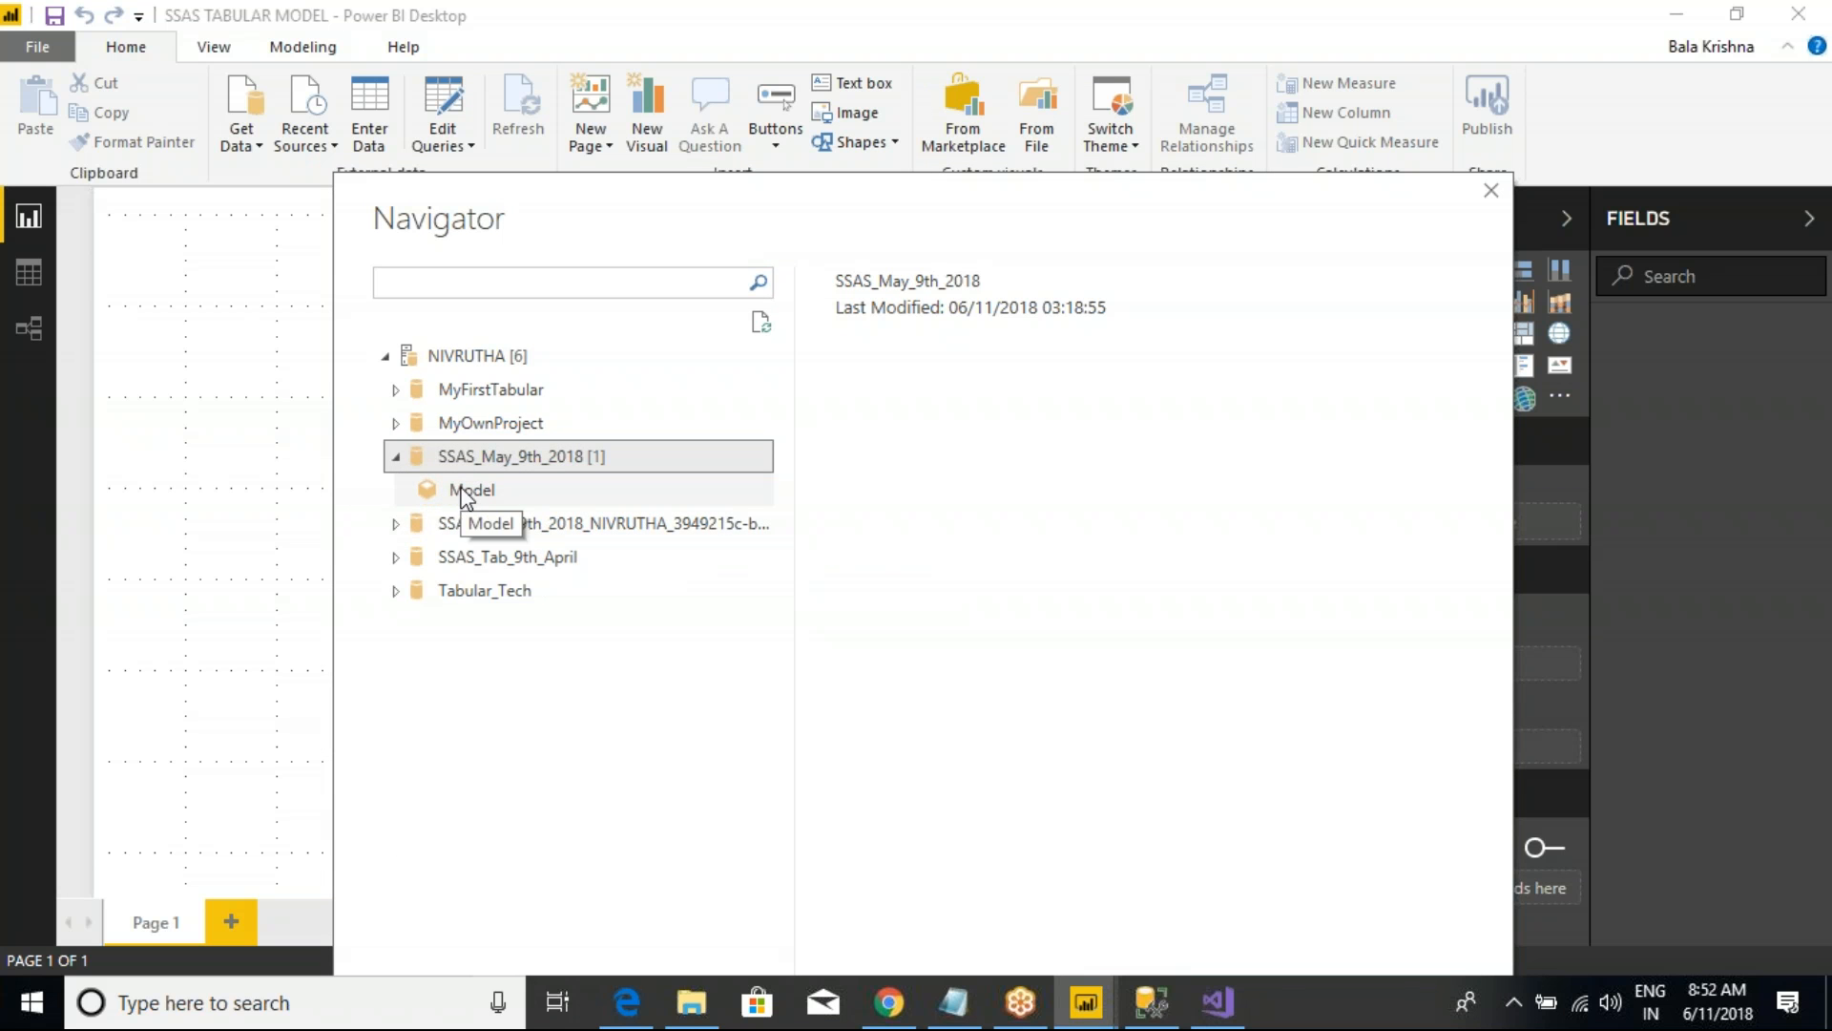
pyautogui.click(471, 493)
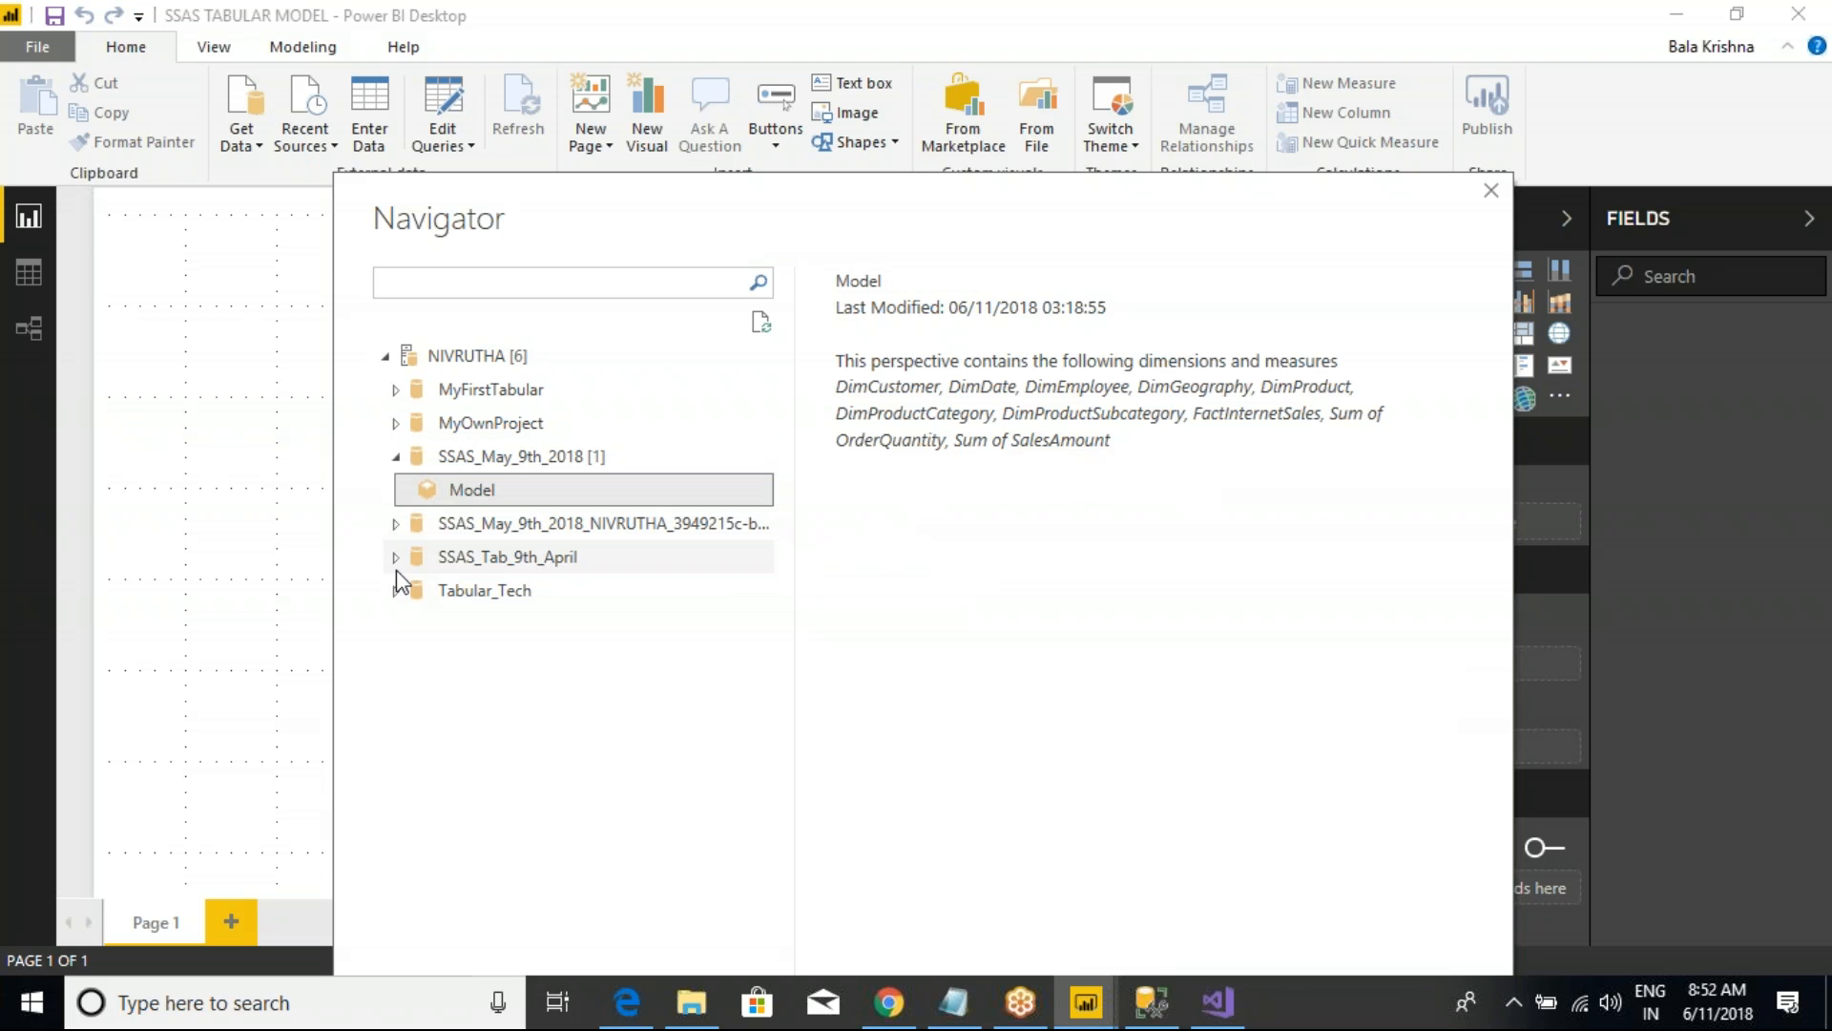
pyautogui.click(487, 460)
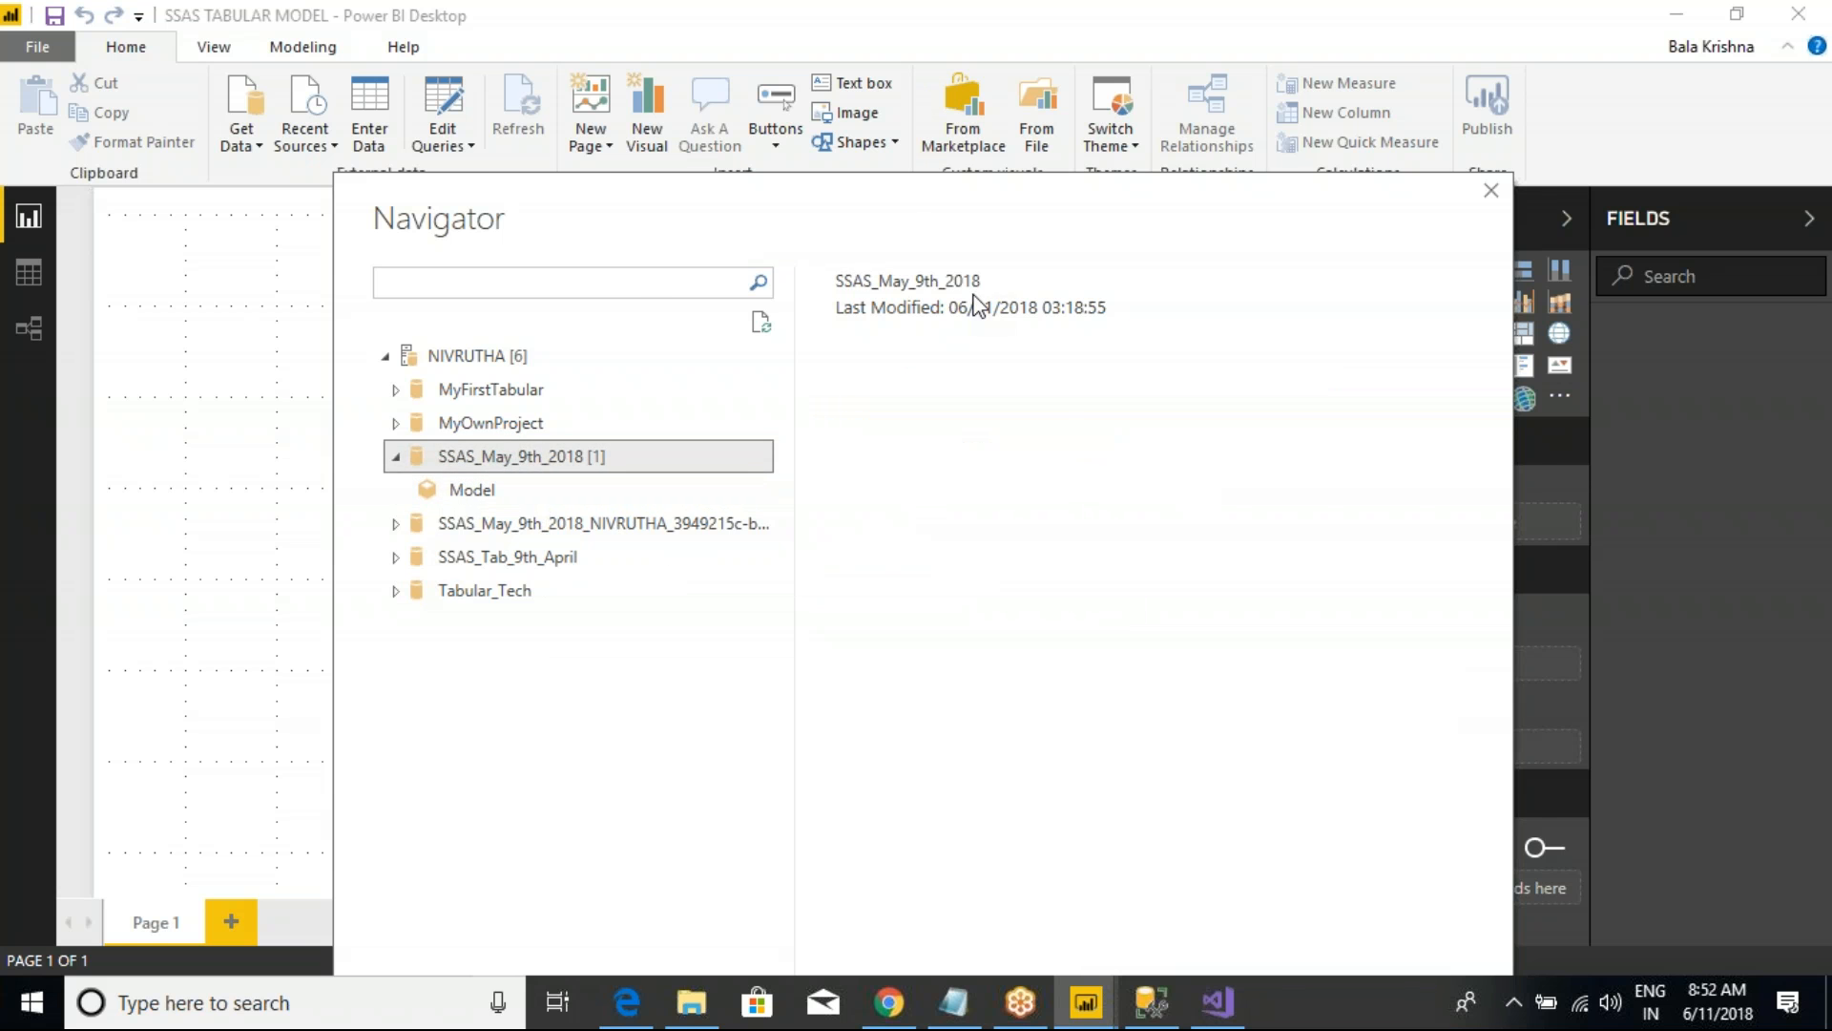
pyautogui.moveTo(906, 192); pyautogui.dragTo(930, 98)
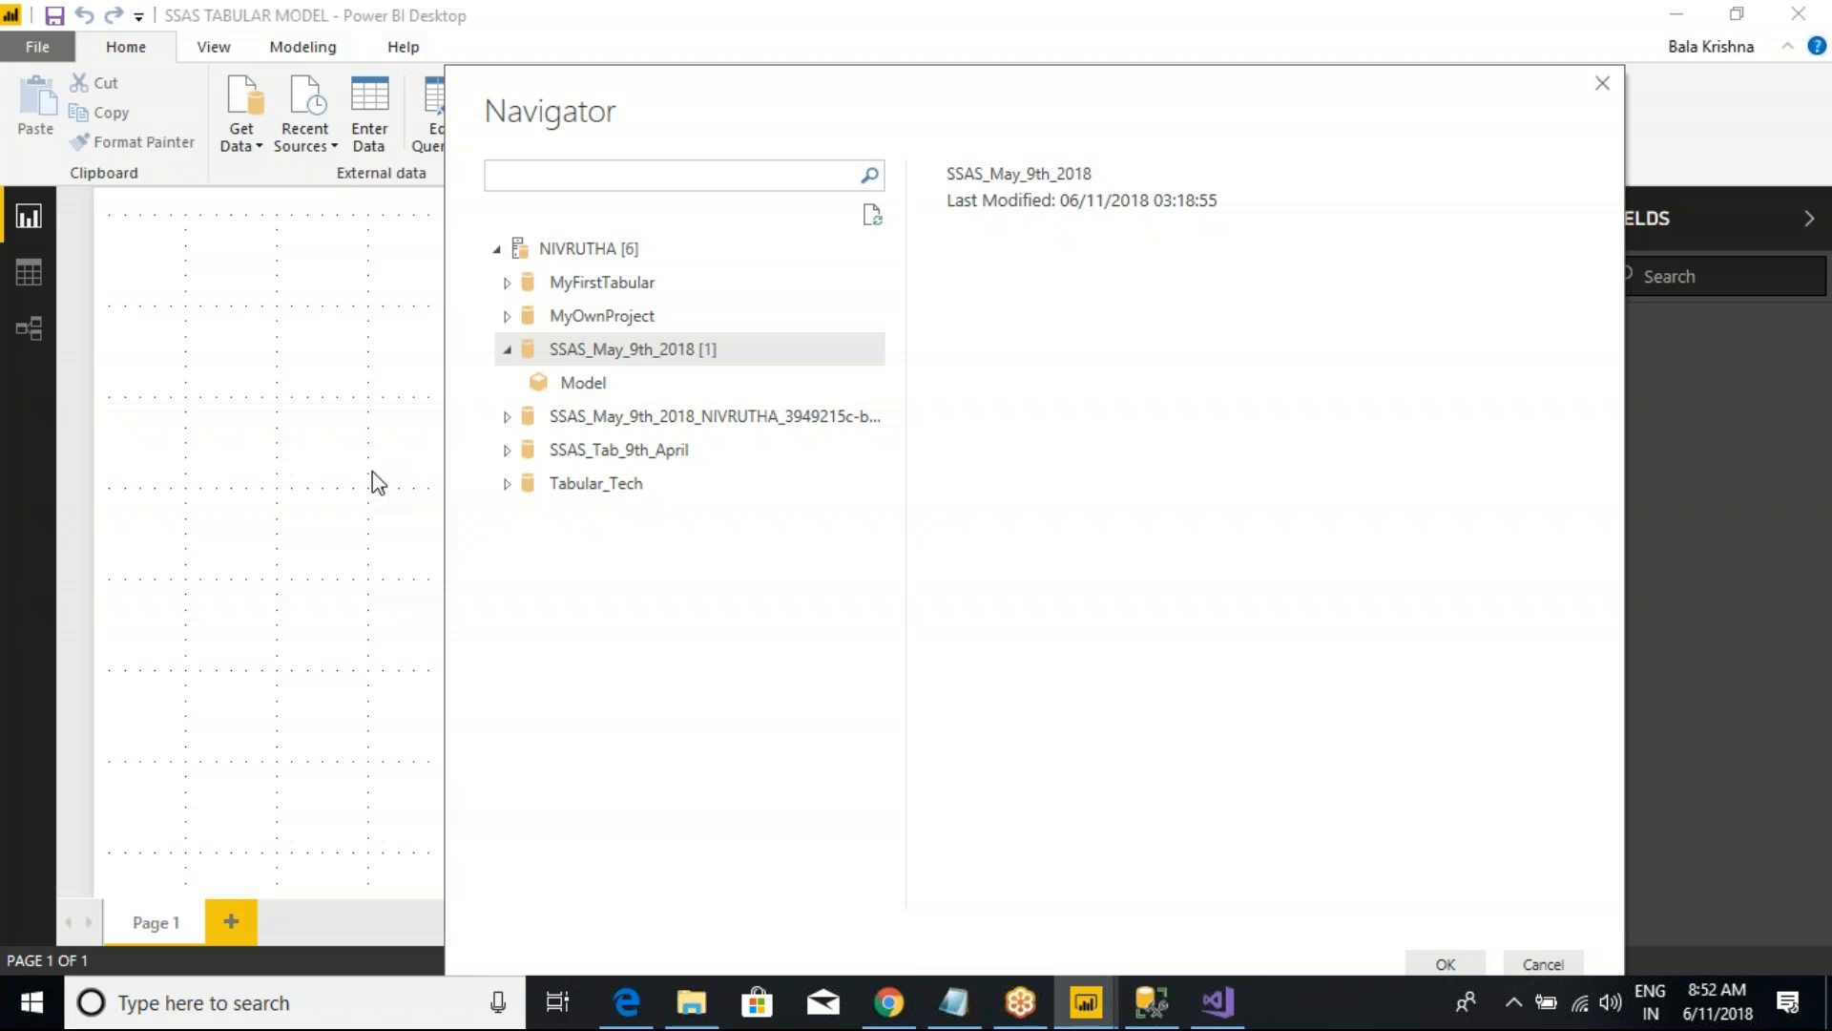
pyautogui.click(562, 391)
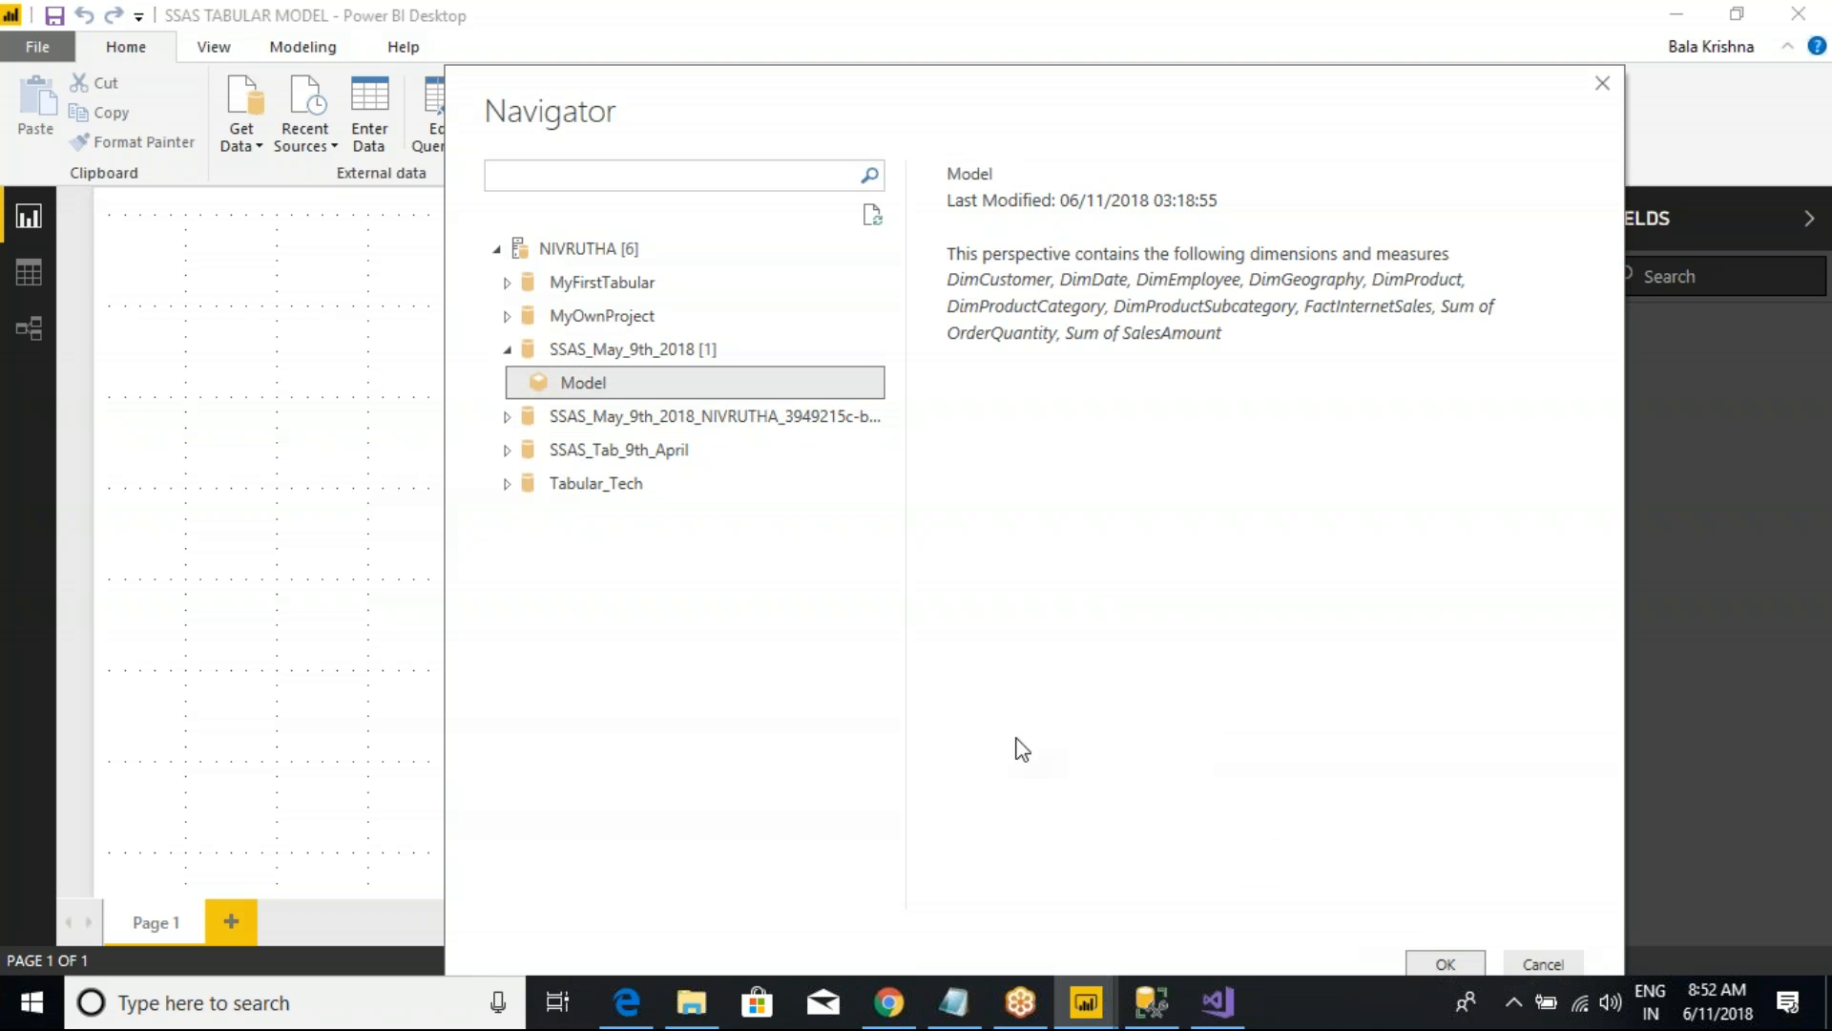
pyautogui.click(578, 353)
pyautogui.click(507, 349)
pyautogui.click(507, 349)
pyautogui.click(563, 382)
pyautogui.click(1431, 964)
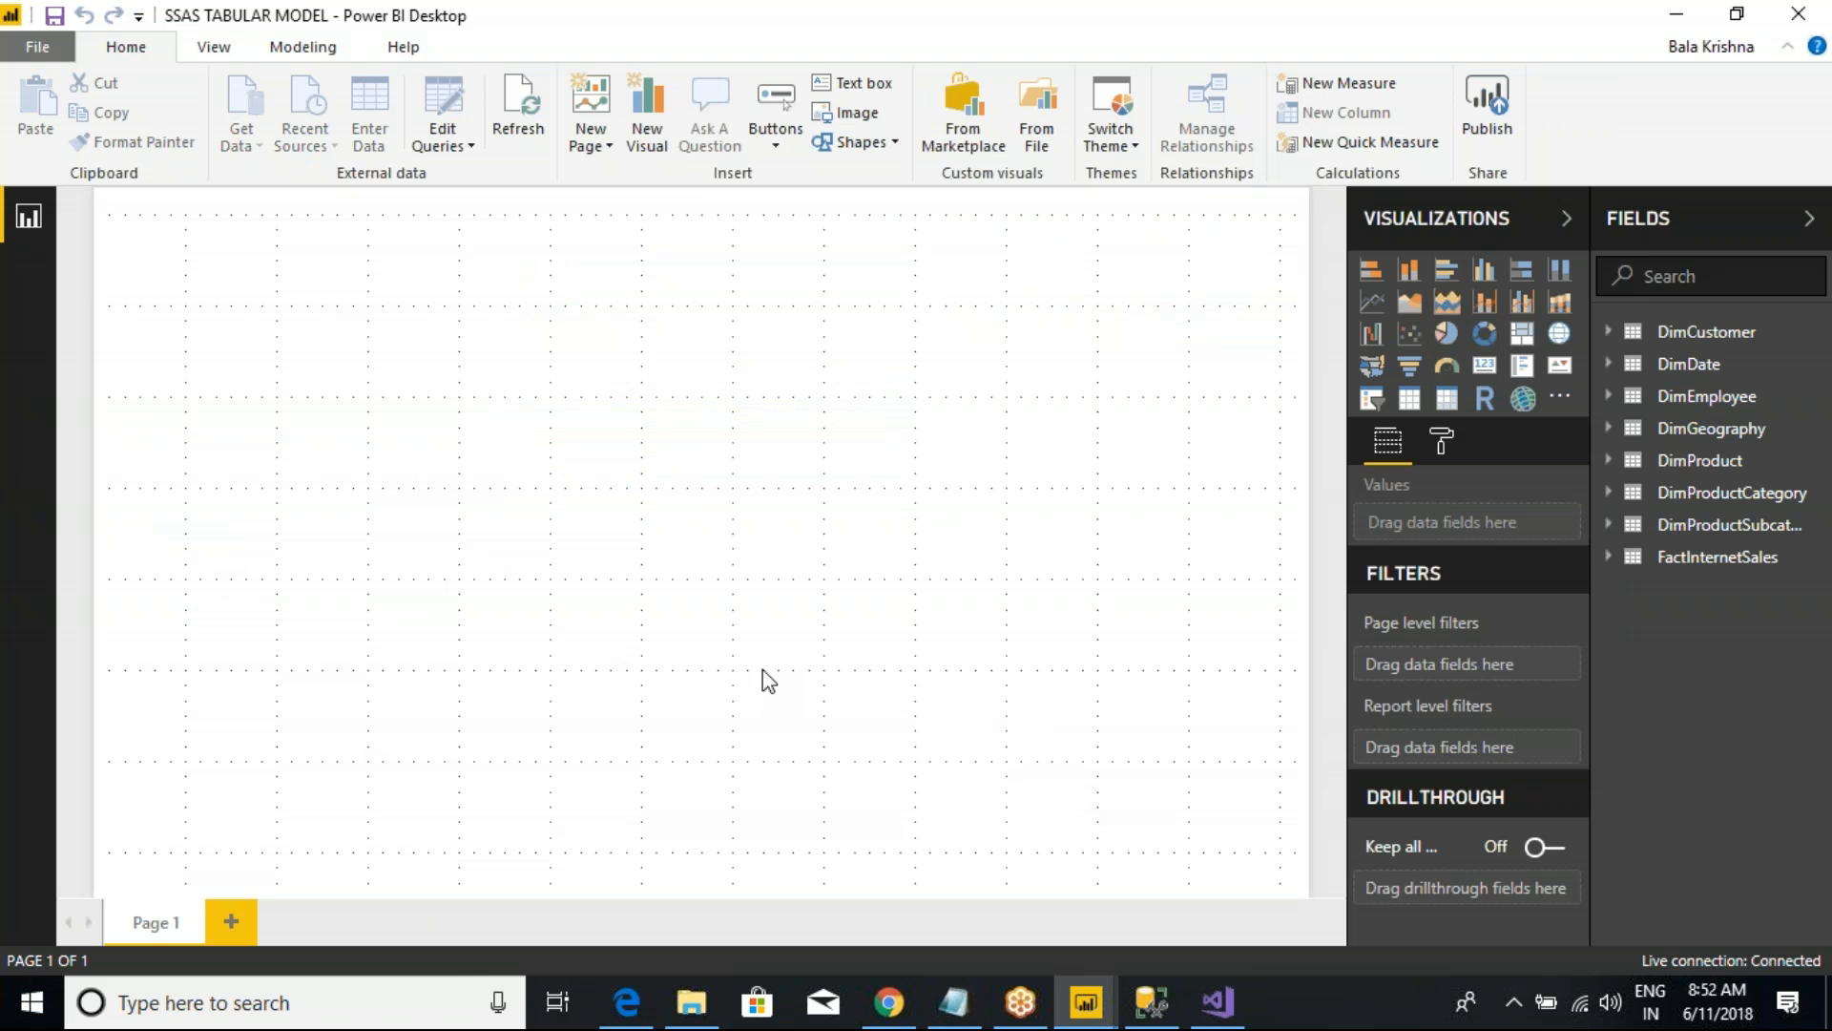
pyautogui.hotkey('ctrl', '2')
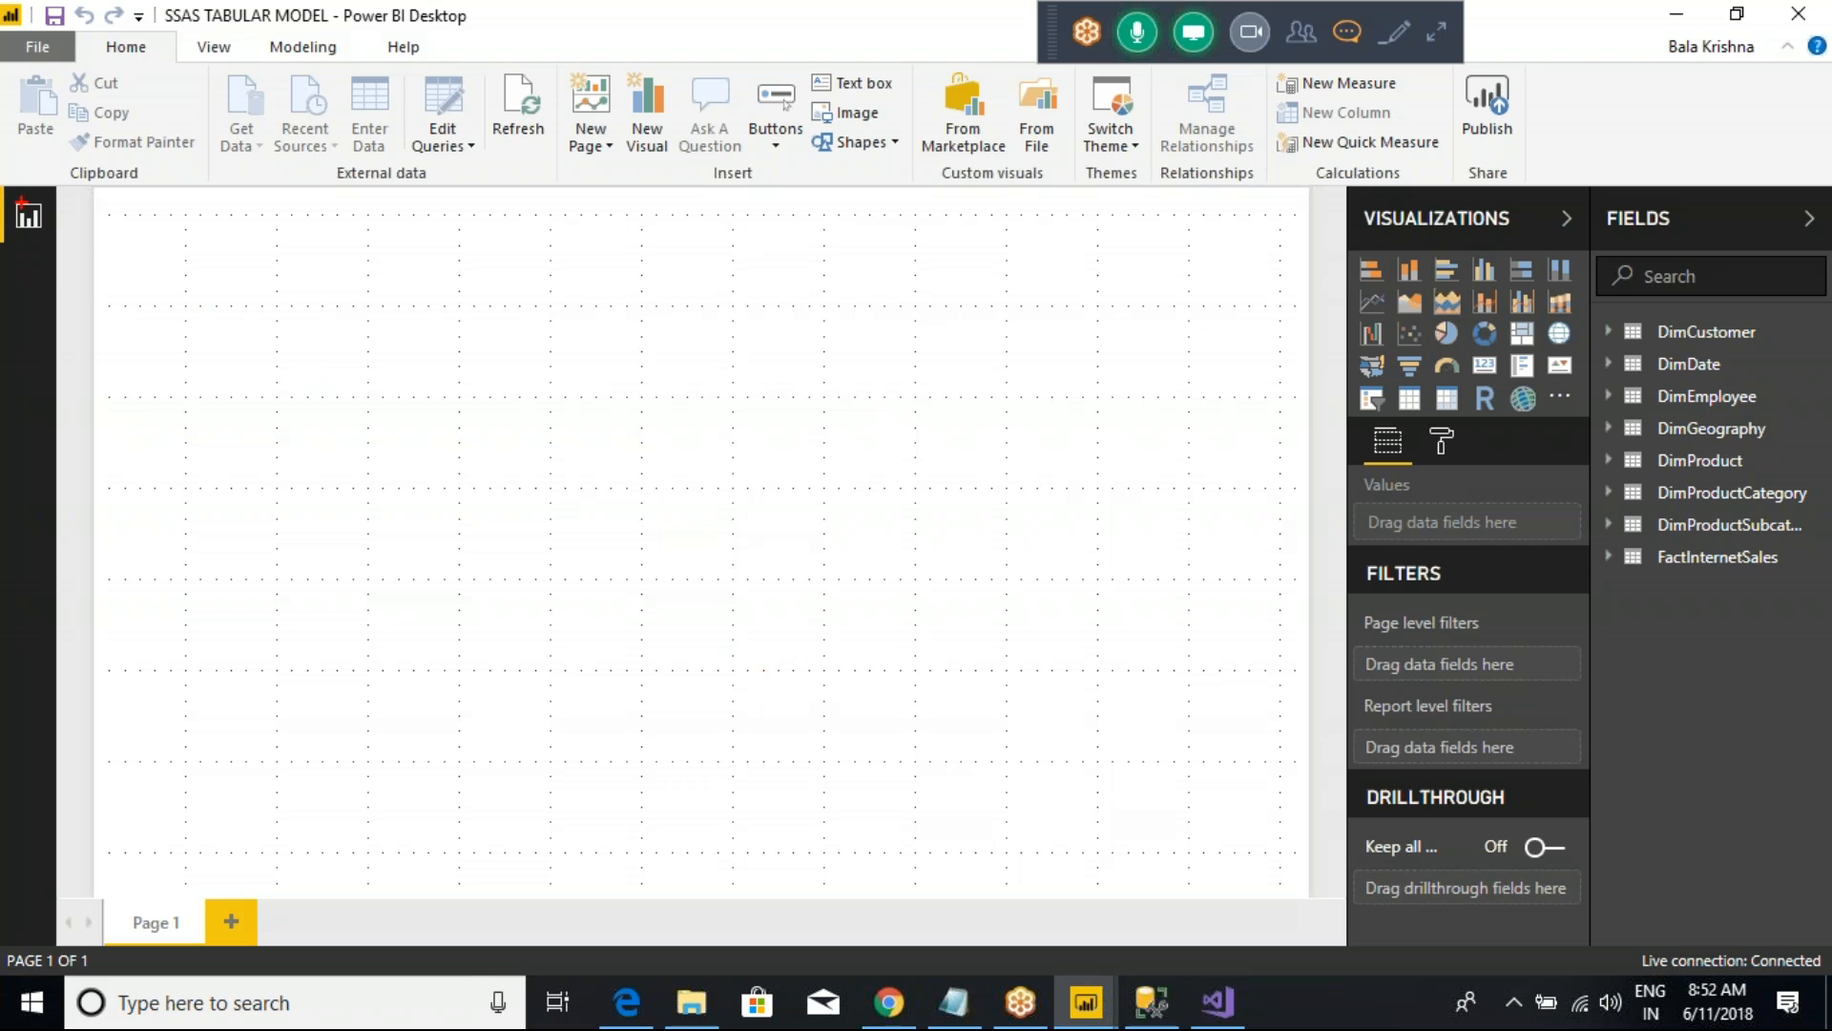
pyautogui.moveTo(2, 184); pyautogui.dragTo(114, 363)
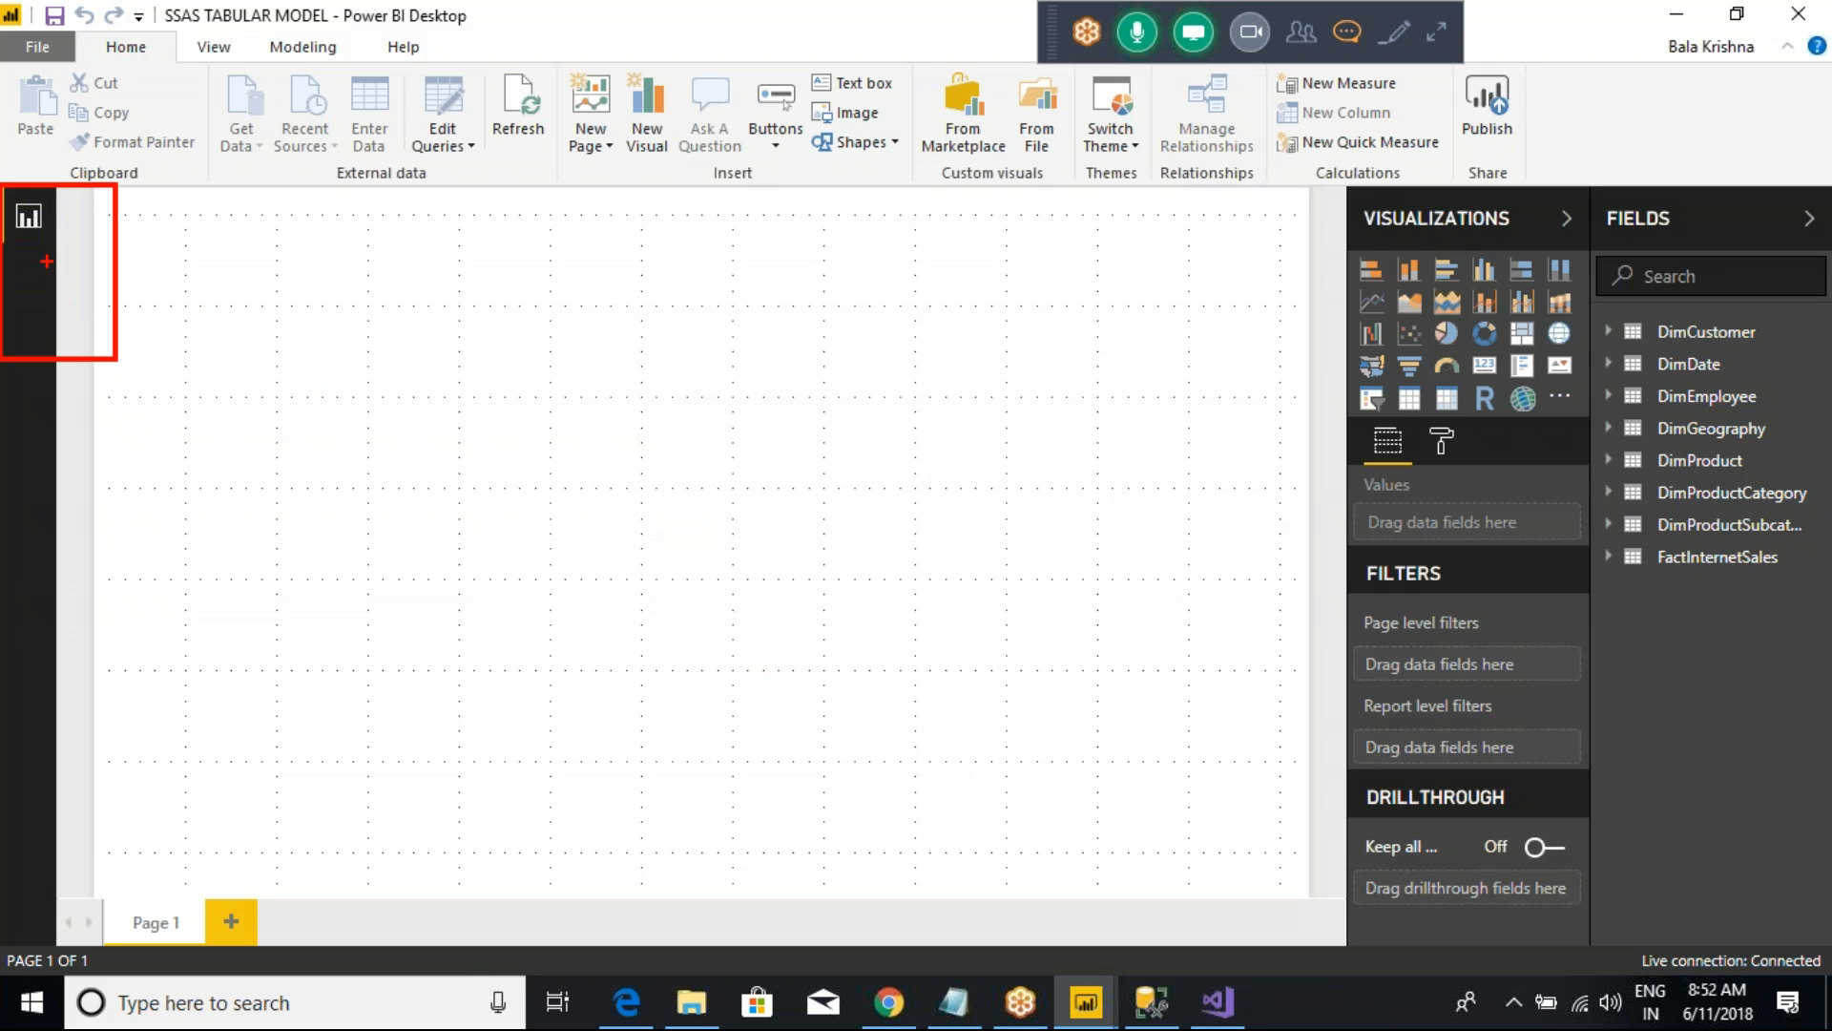
pyautogui.moveTo(65, 214); pyautogui.dragTo(127, 164)
pyautogui.moveTo(41, 257)
pyautogui.mouseDown()
pyautogui.moveTo(87, 259)
pyautogui.moveTo(62, 289)
pyautogui.moveTo(78, 378)
pyautogui.moveTo(143, 345)
pyautogui.moveTo(164, 370)
pyautogui.mouseUp()
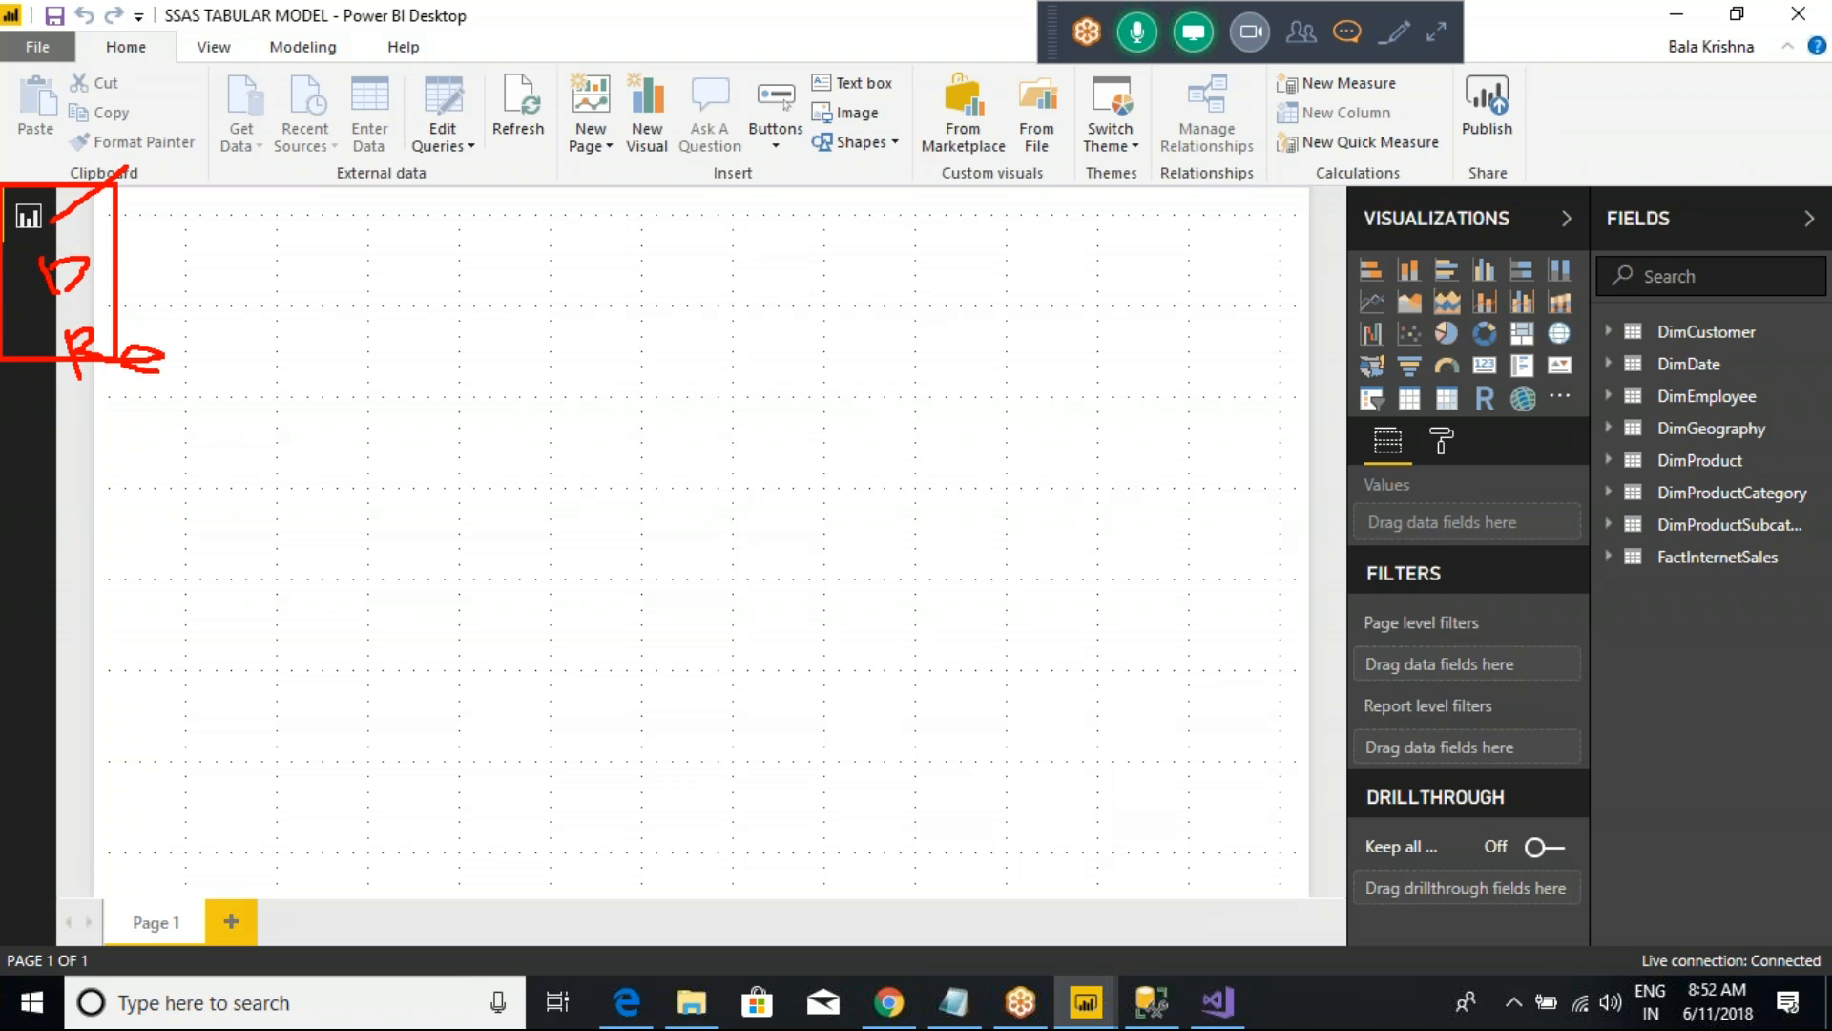
pyautogui.moveTo(479, 371)
pyautogui.mouseDown()
pyautogui.moveTo(532, 658)
pyautogui.moveTo(514, 662)
pyautogui.moveTo(515, 363)
pyautogui.moveTo(851, 380)
pyautogui.moveTo(673, 658)
pyautogui.moveTo(536, 660)
pyautogui.mouseUp()
pyautogui.press('Escape')
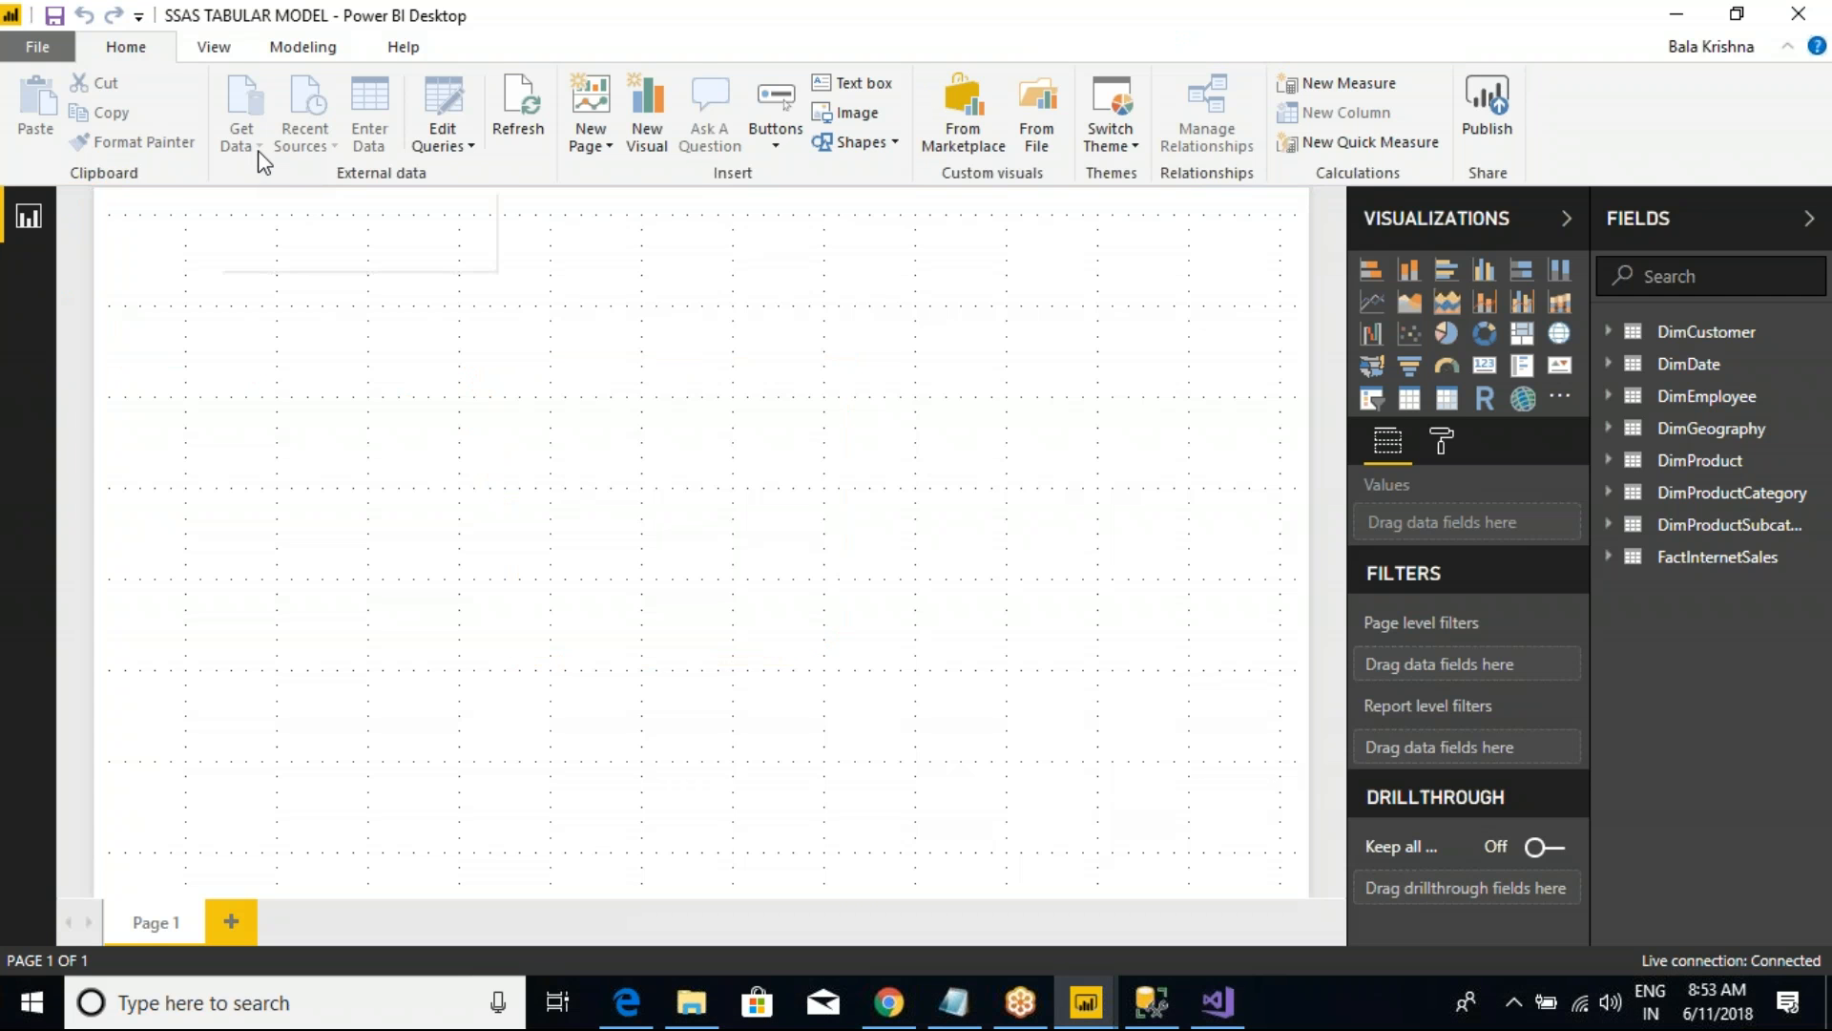
pyautogui.hotkey('ctrl', '2')
pyautogui.moveTo(121, 85); pyautogui.dragTo(340, 175)
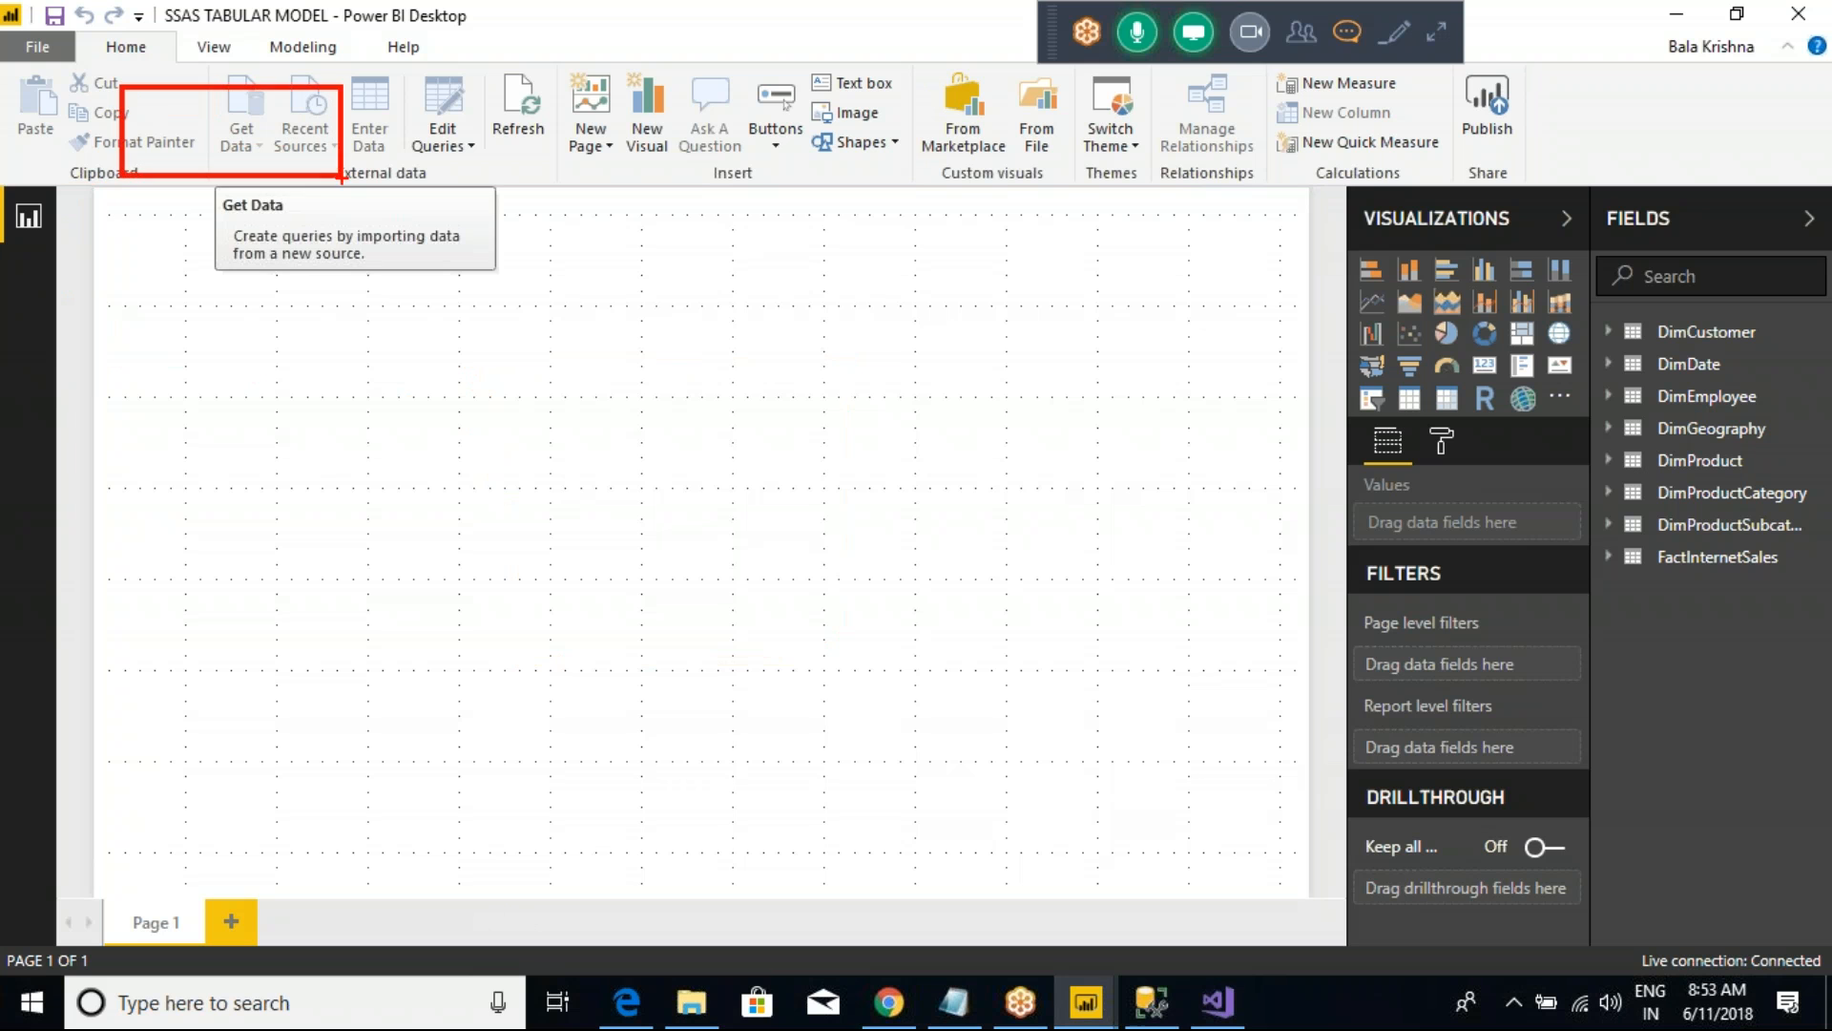
pyautogui.press('Escape')
pyautogui.hotkey('ctrl', '2')
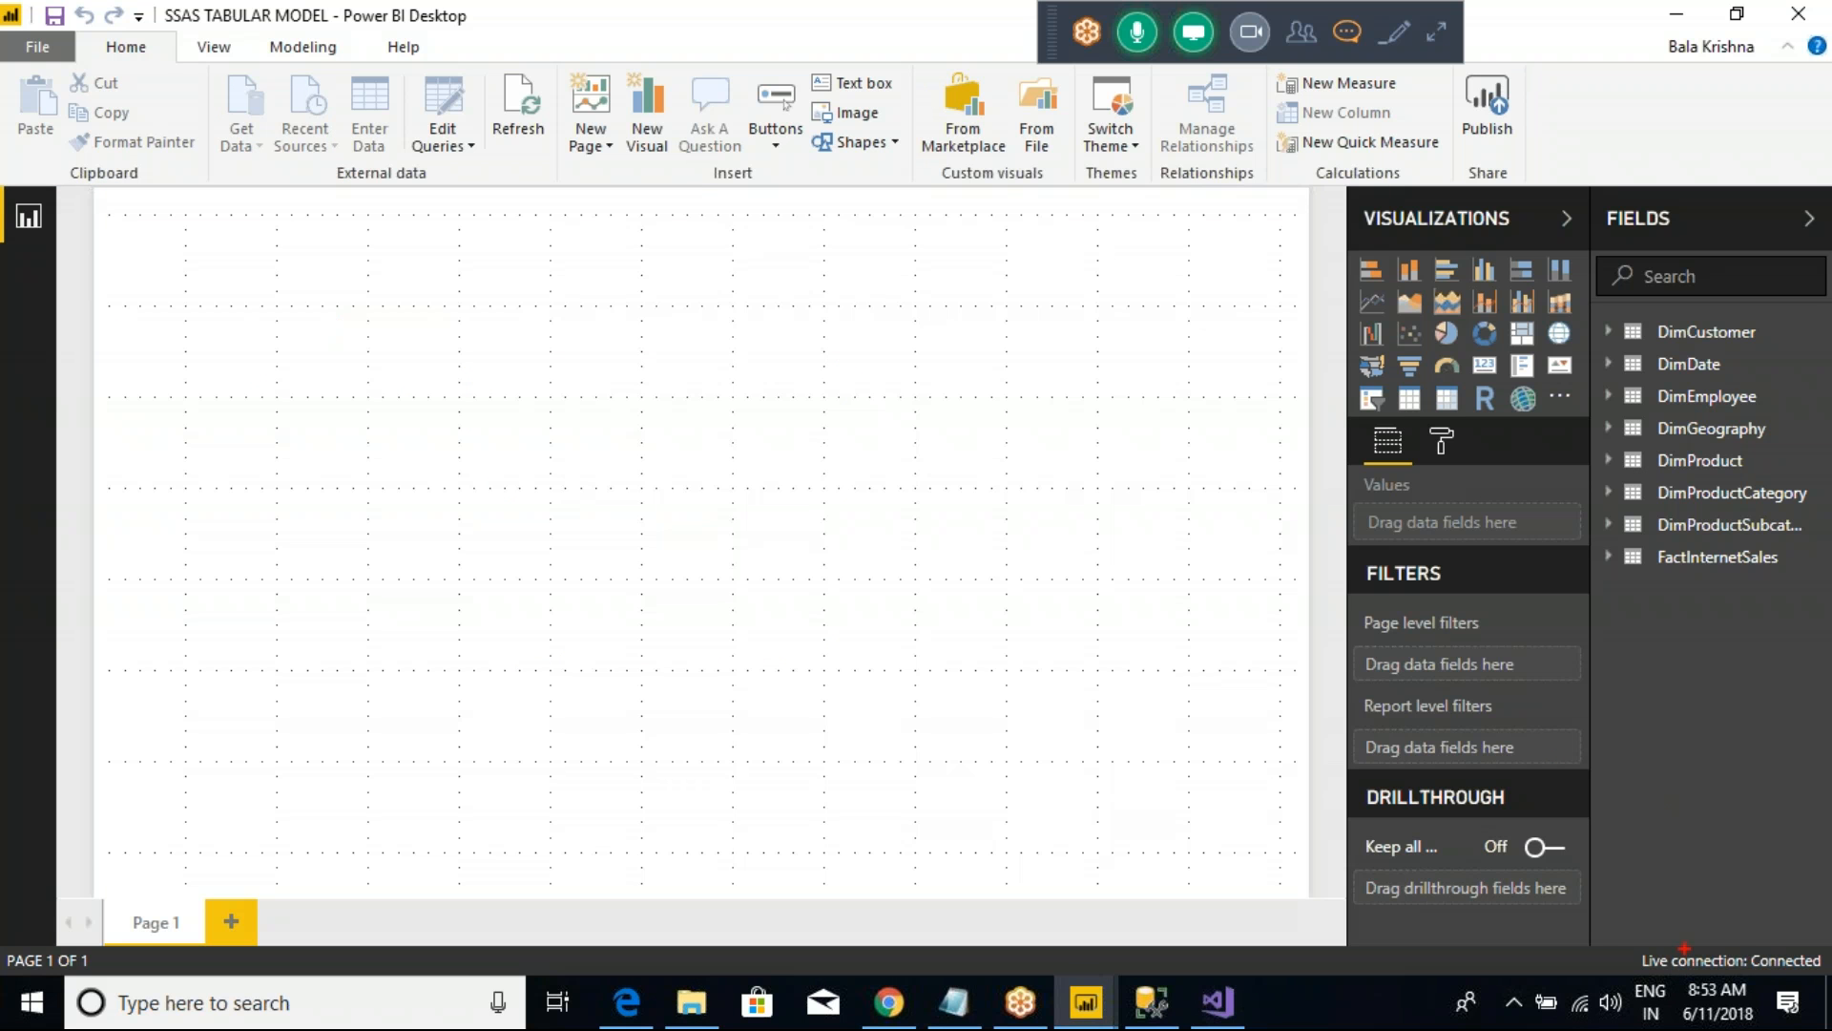
pyautogui.moveTo(1593, 909); pyautogui.dragTo(1826, 996)
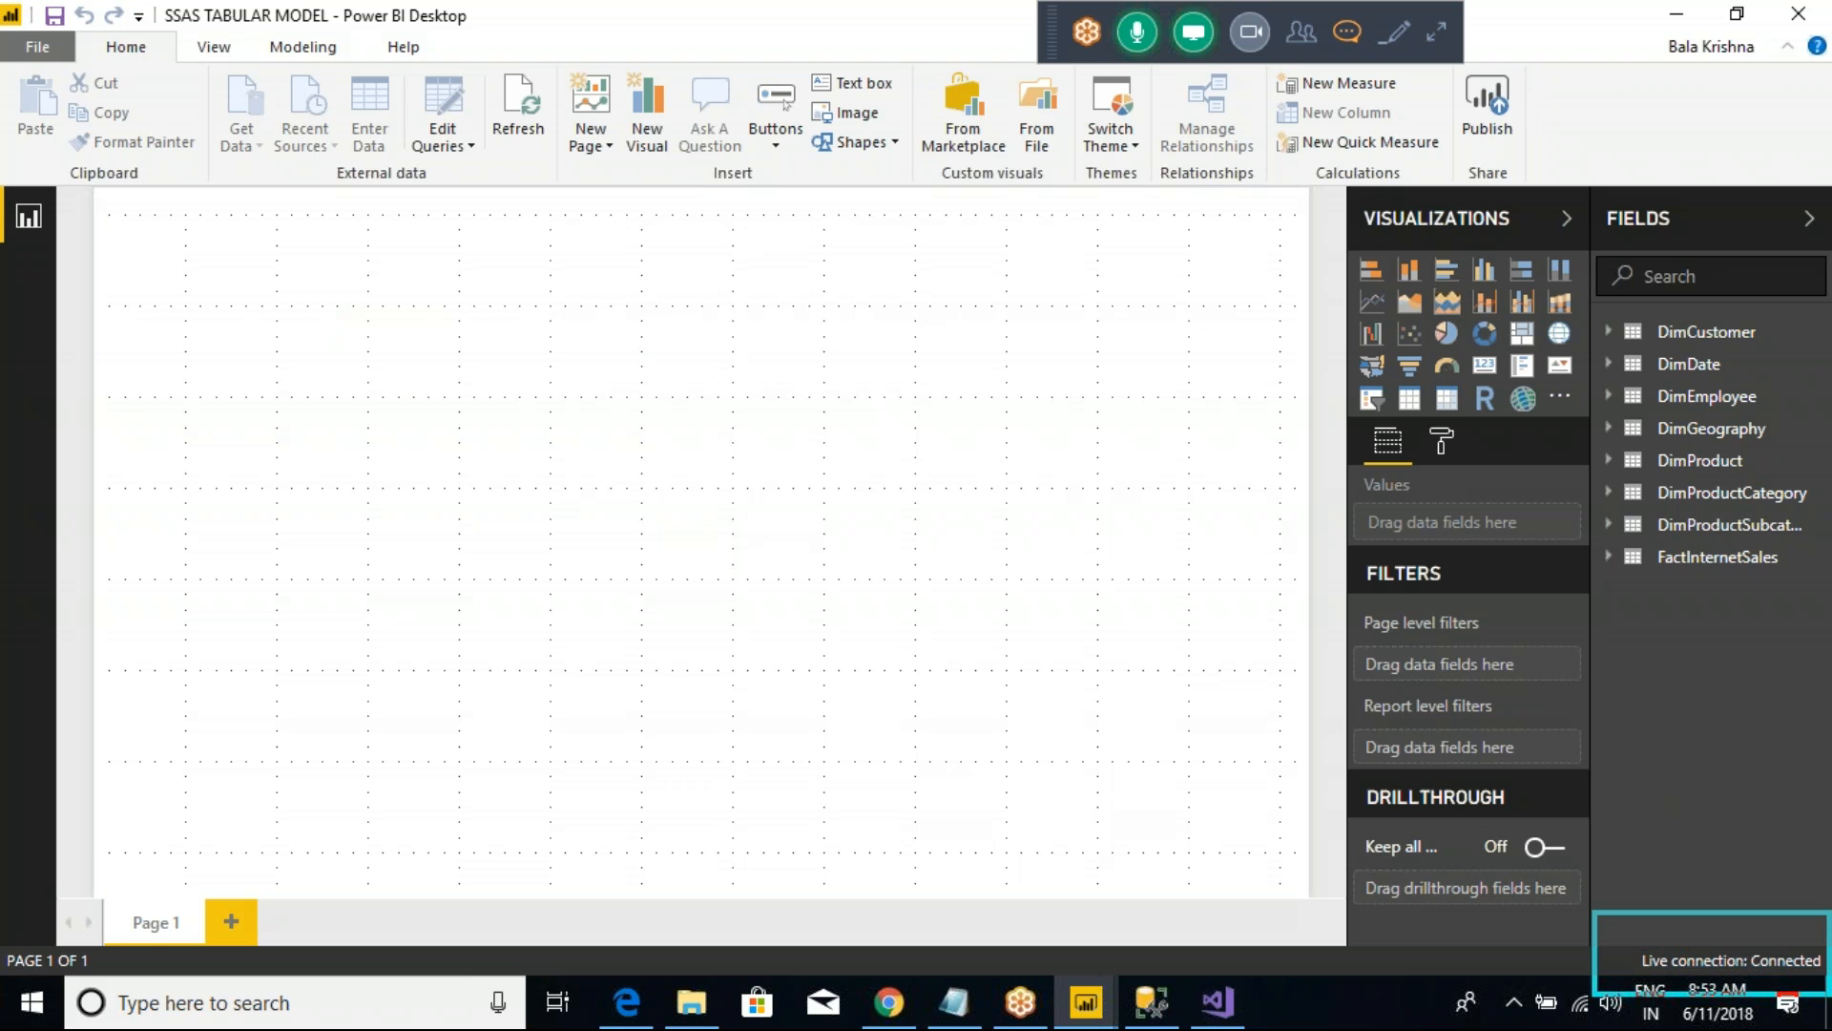
pyautogui.press('Escape')
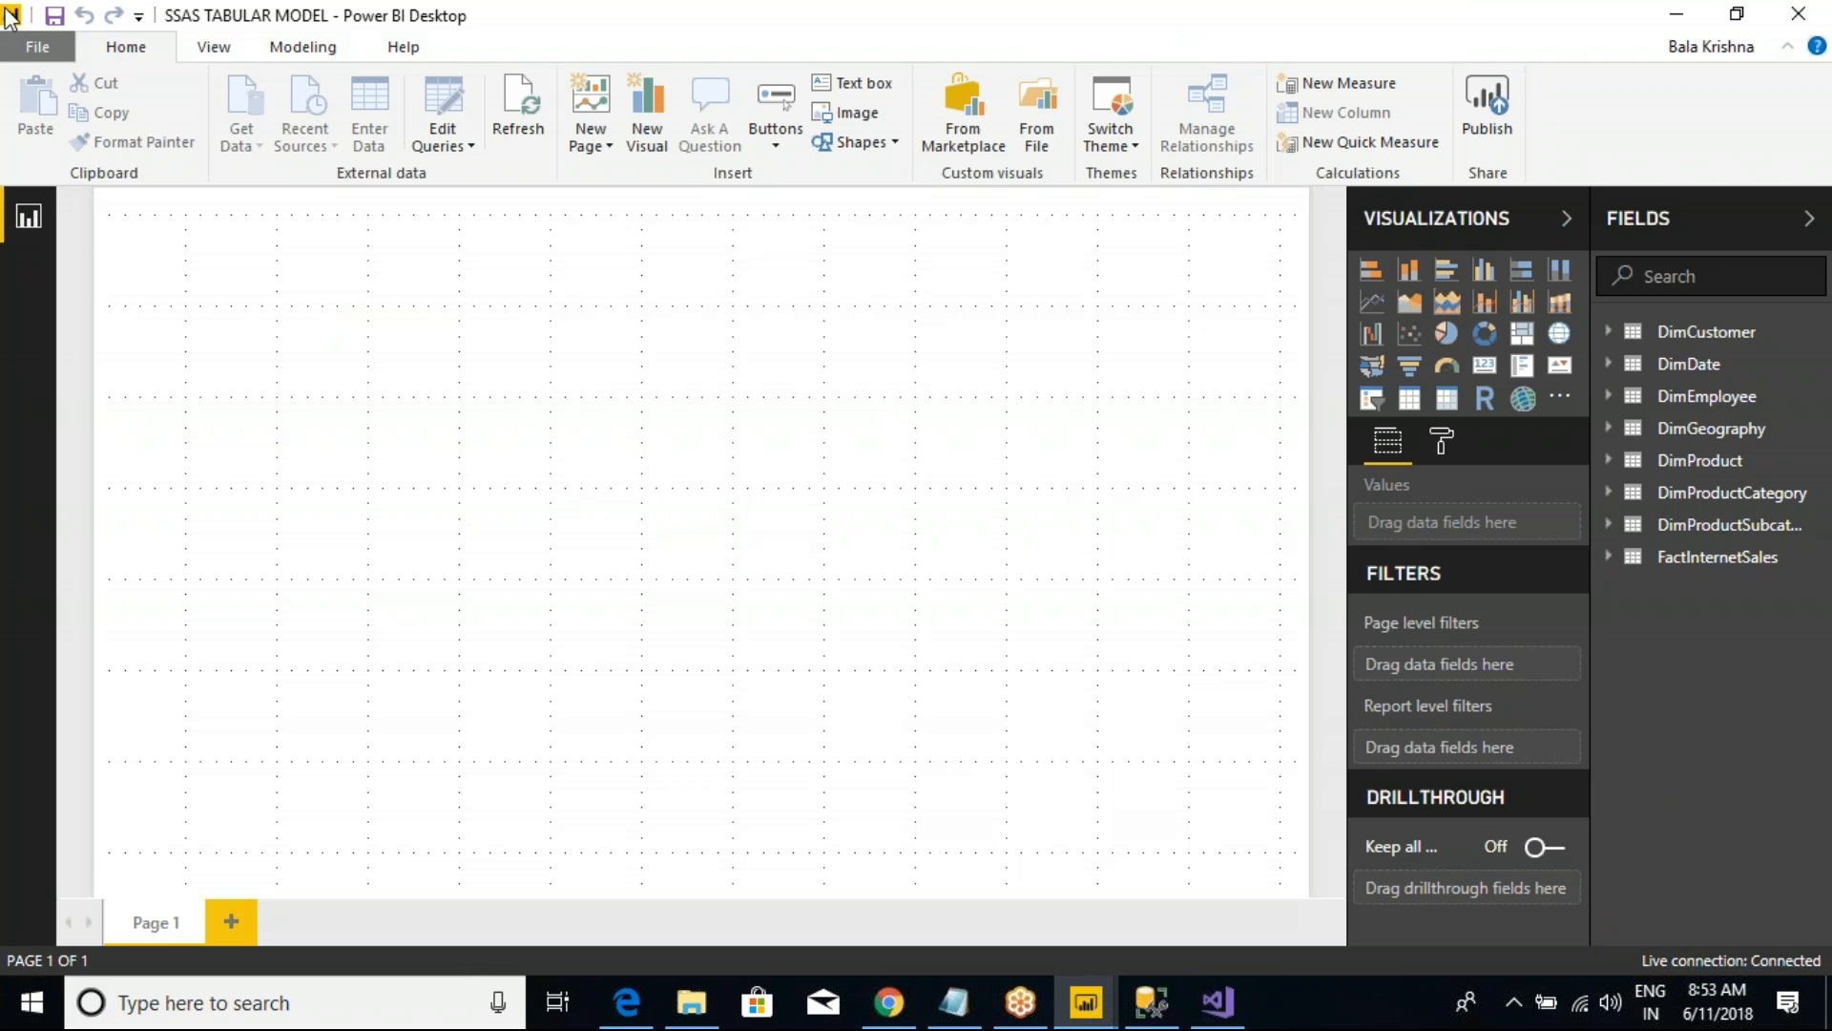
# Step: Add a stacked column chart to Page 1, move it toward the middle and enlarge it
pyautogui.click(1404, 273)
pyautogui.moveTo(230, 286); pyautogui.dragTo(511, 310)
pyautogui.moveTo(646, 520); pyautogui.dragTo(1080, 527)
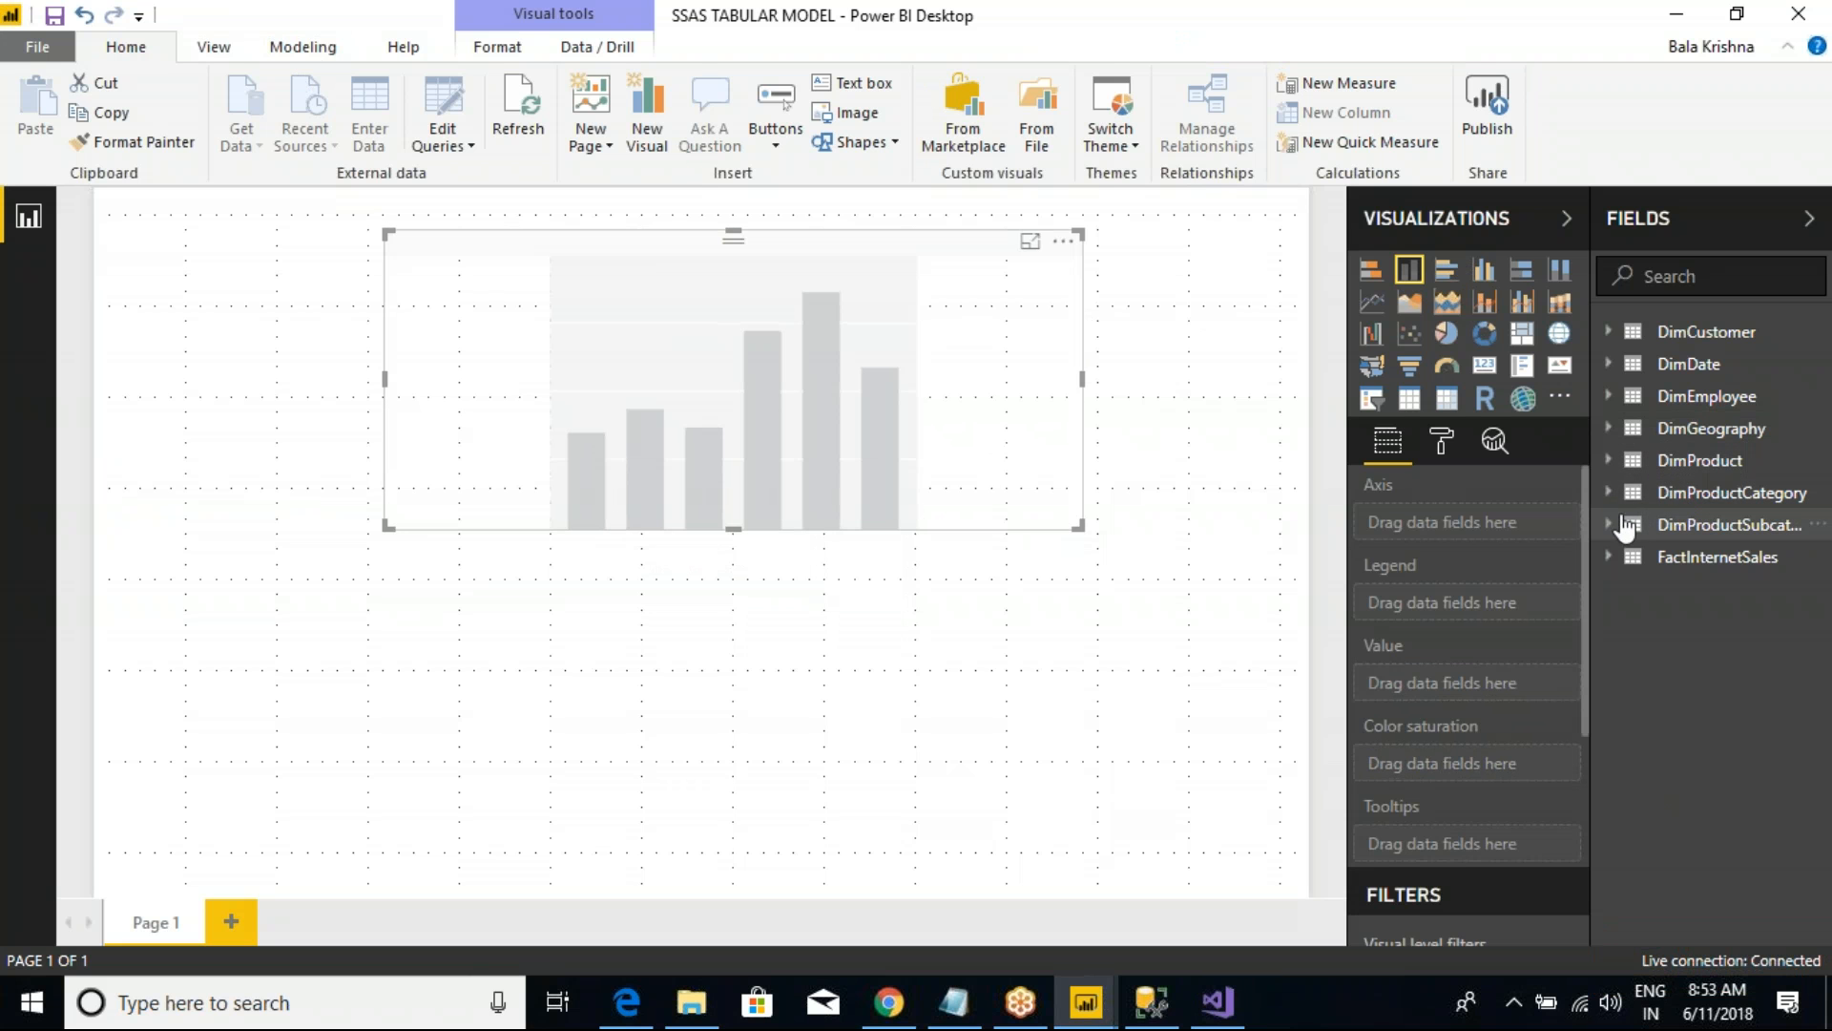
# Step: Plot OrderQuantity from FactInternetSales by EnglishCountryRegionName from DimGeography in the column chart, and make the chart taller
pyautogui.click(1622, 432)
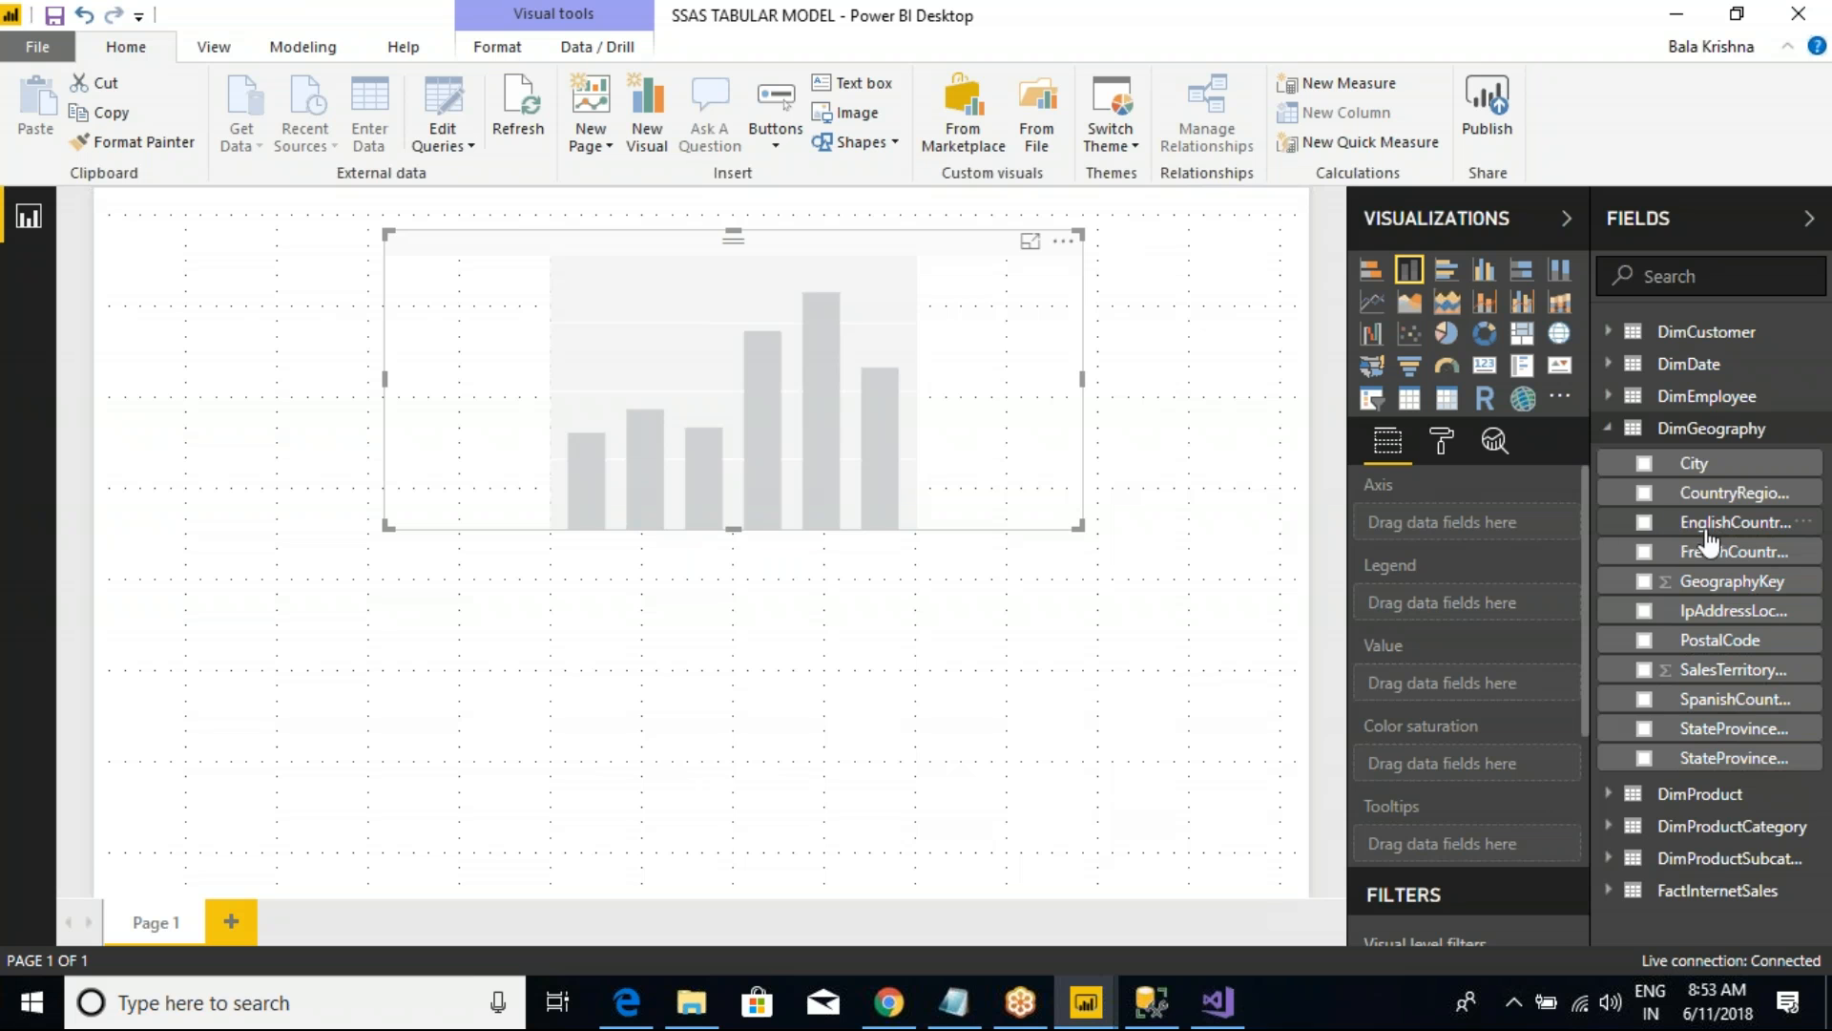
pyautogui.click(1615, 521)
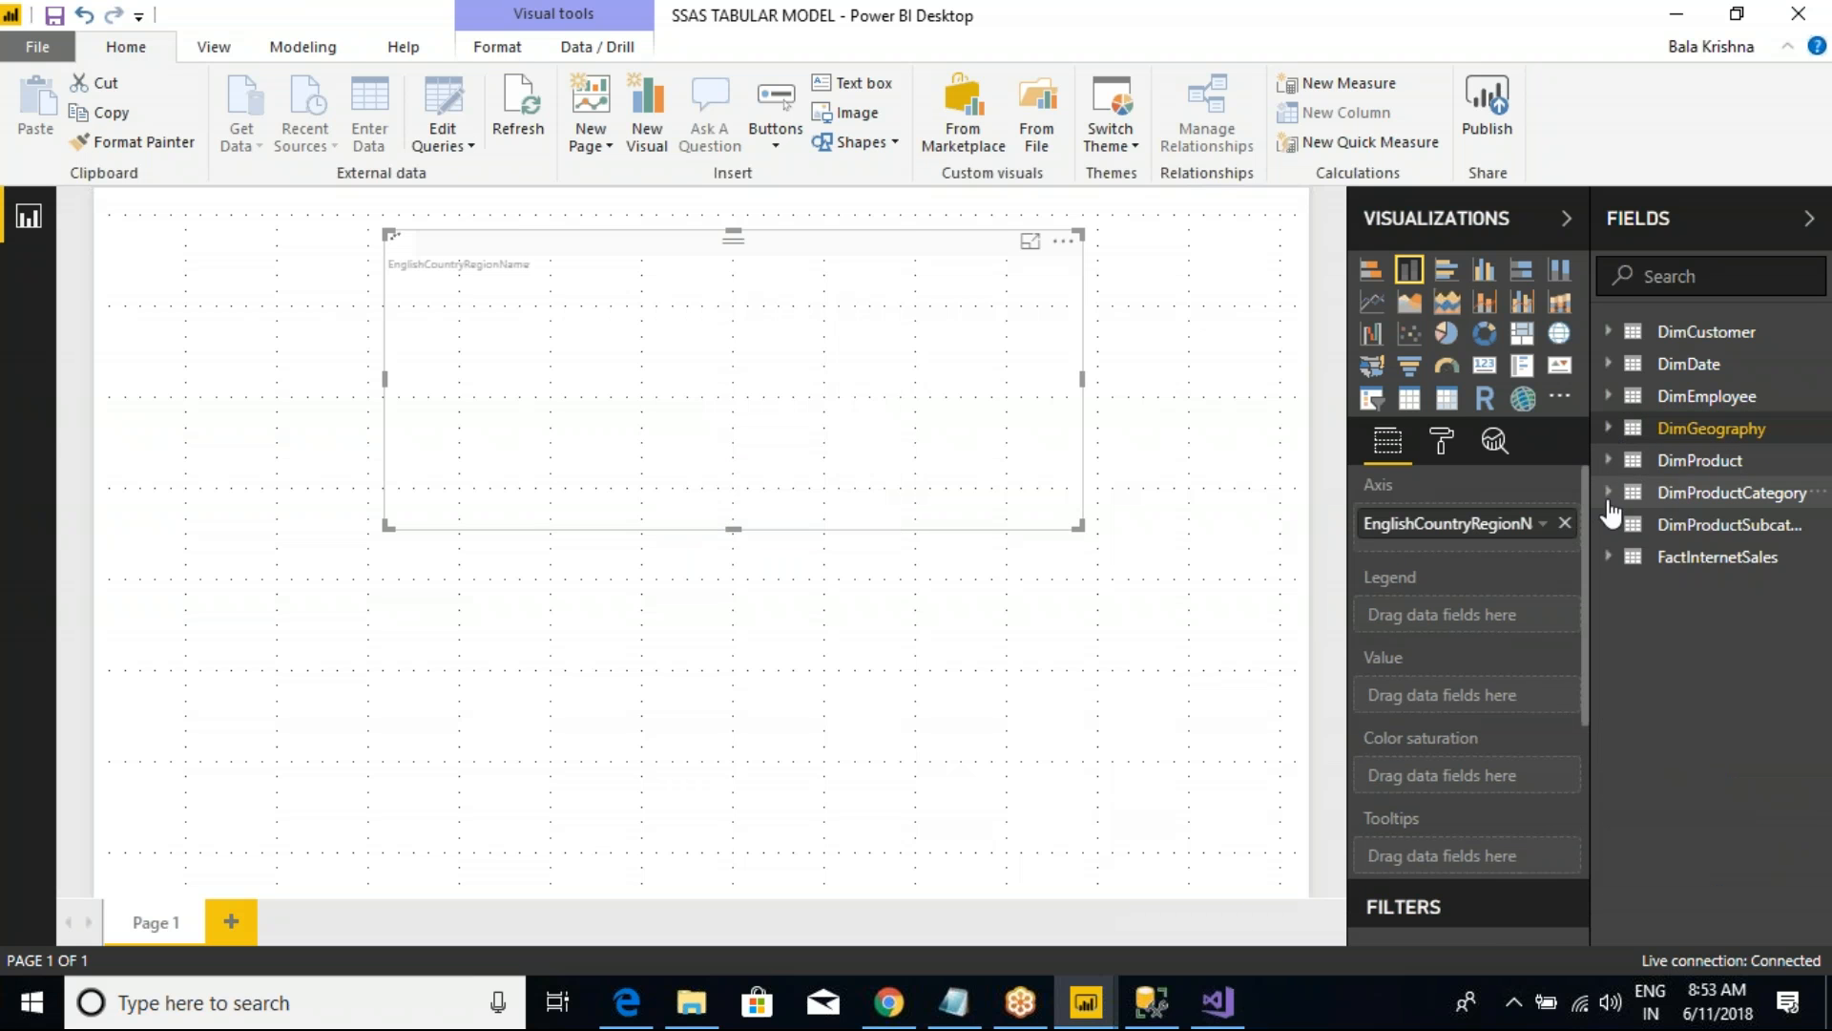
pyautogui.click(1620, 561)
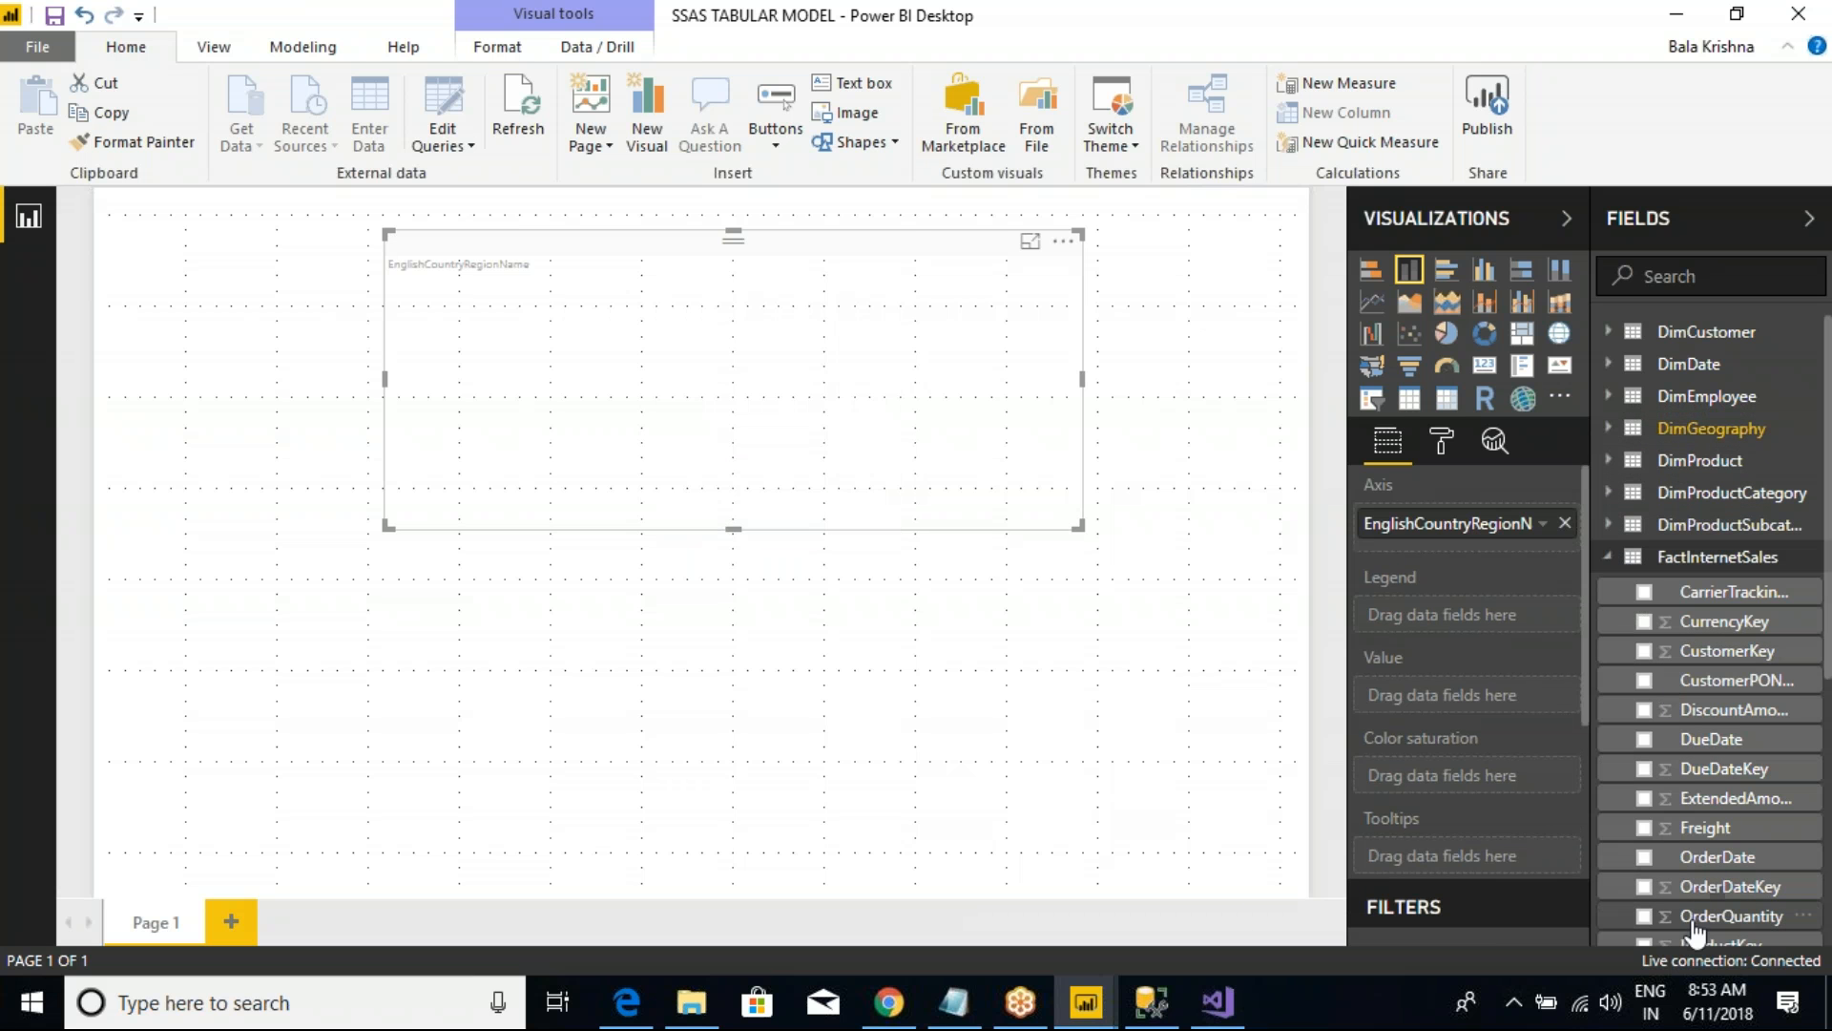
pyautogui.click(1643, 916)
pyautogui.moveTo(1069, 525); pyautogui.dragTo(1108, 742)
# Step: Increase the text size of the column chart's X-axis labels
pyautogui.click(1441, 442)
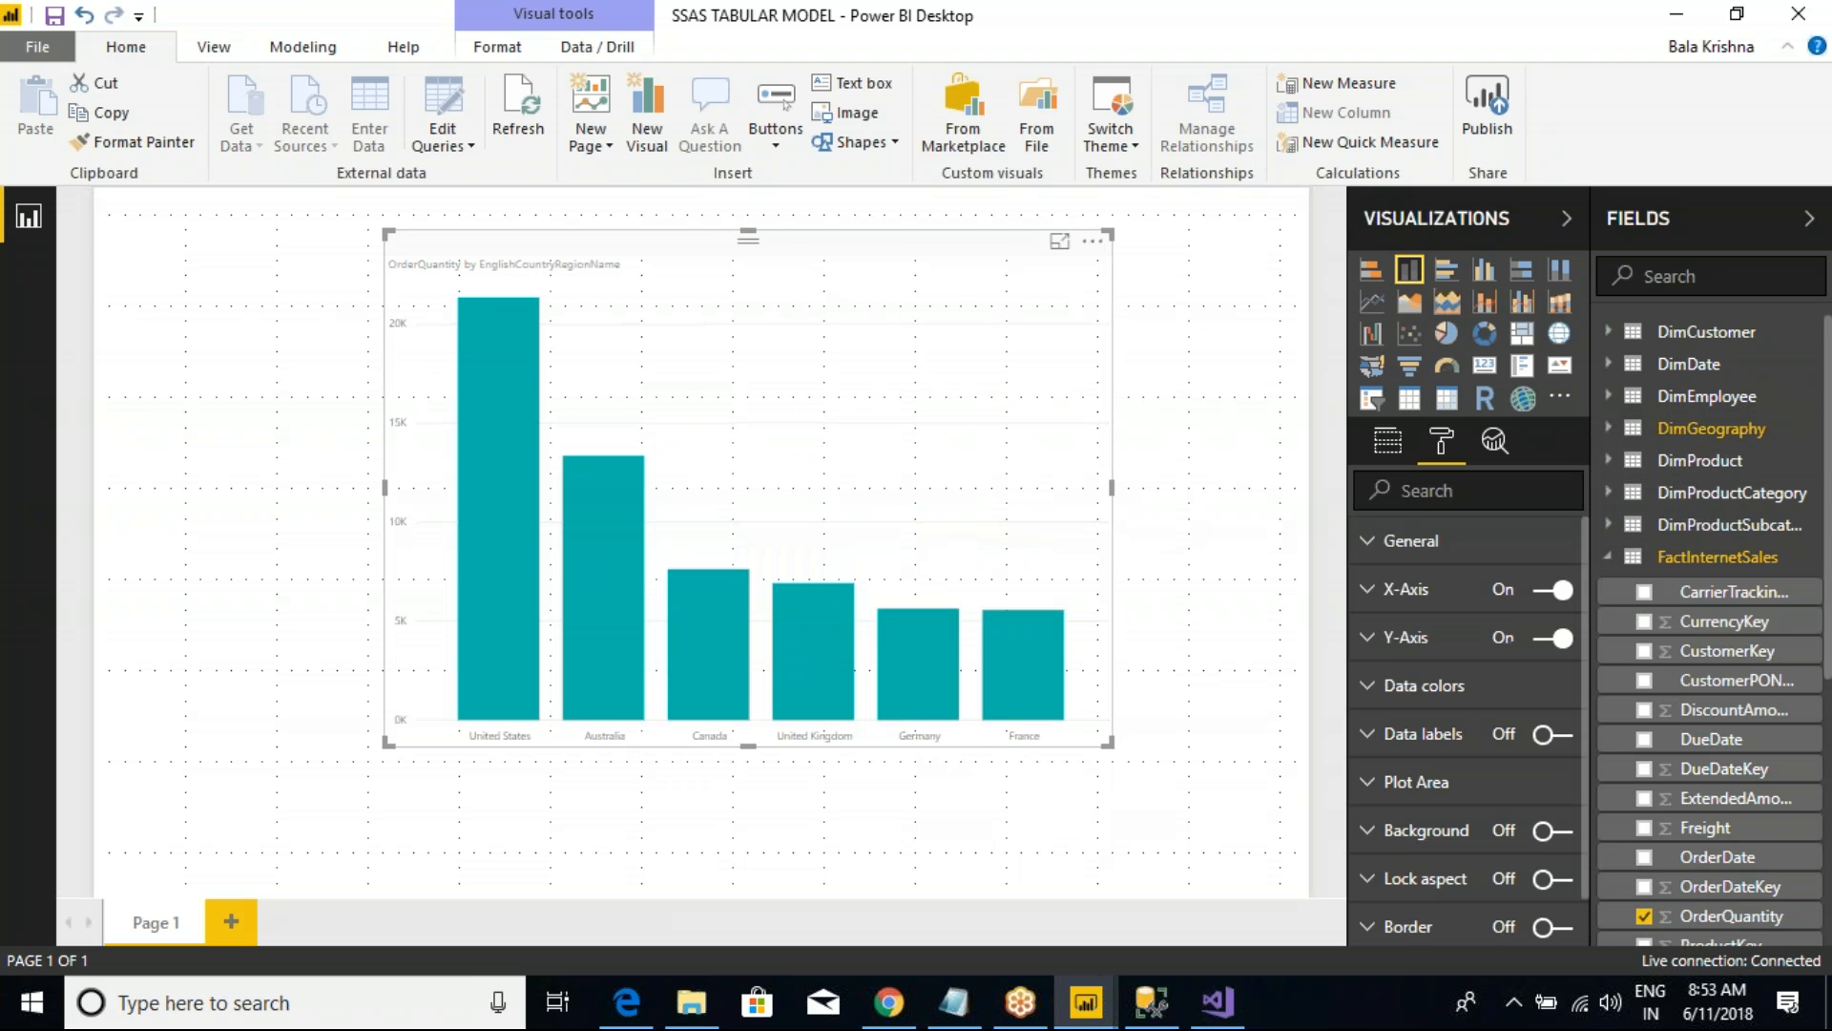
pyautogui.click(1381, 599)
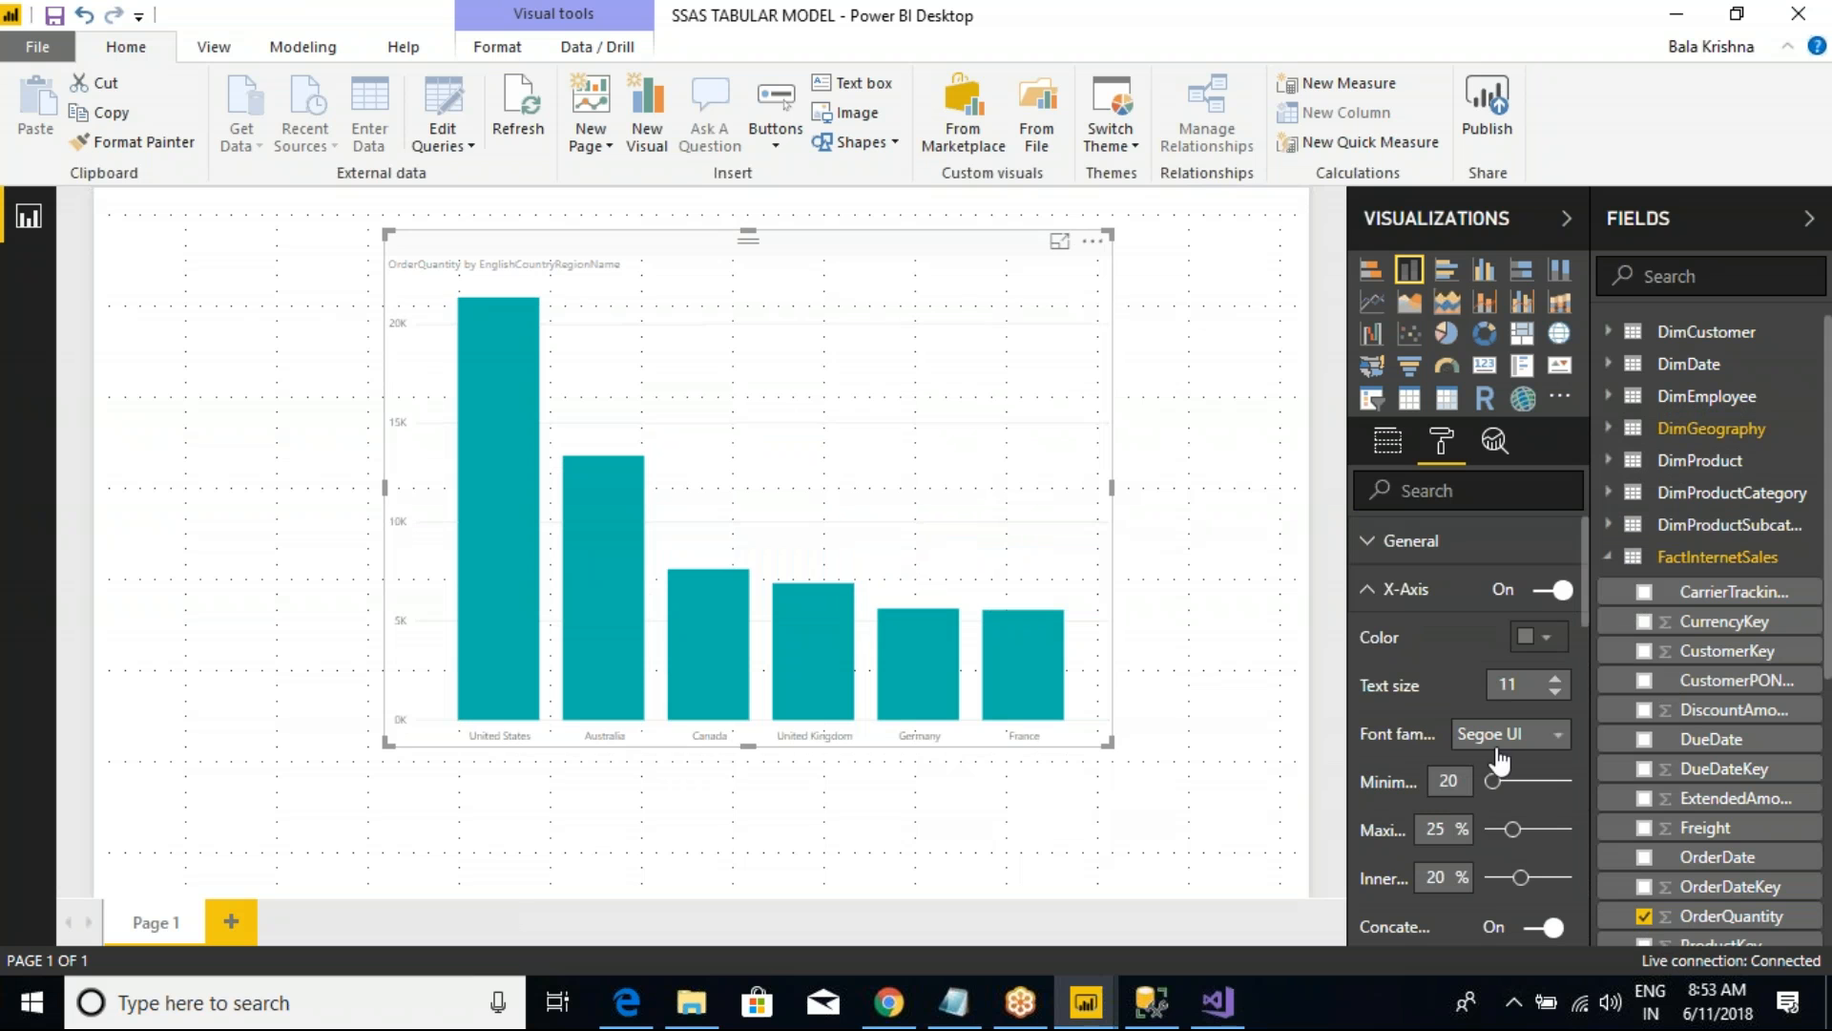
pyautogui.click(1556, 680)
pyautogui.click(1555, 680)
pyautogui.click(1555, 679)
pyautogui.click(1555, 679)
pyautogui.click(1556, 679)
pyautogui.click(1555, 680)
pyautogui.click(1355, 589)
# Step: Set the text size of the column chart's Y-axis labels to 20
pyautogui.click(1374, 639)
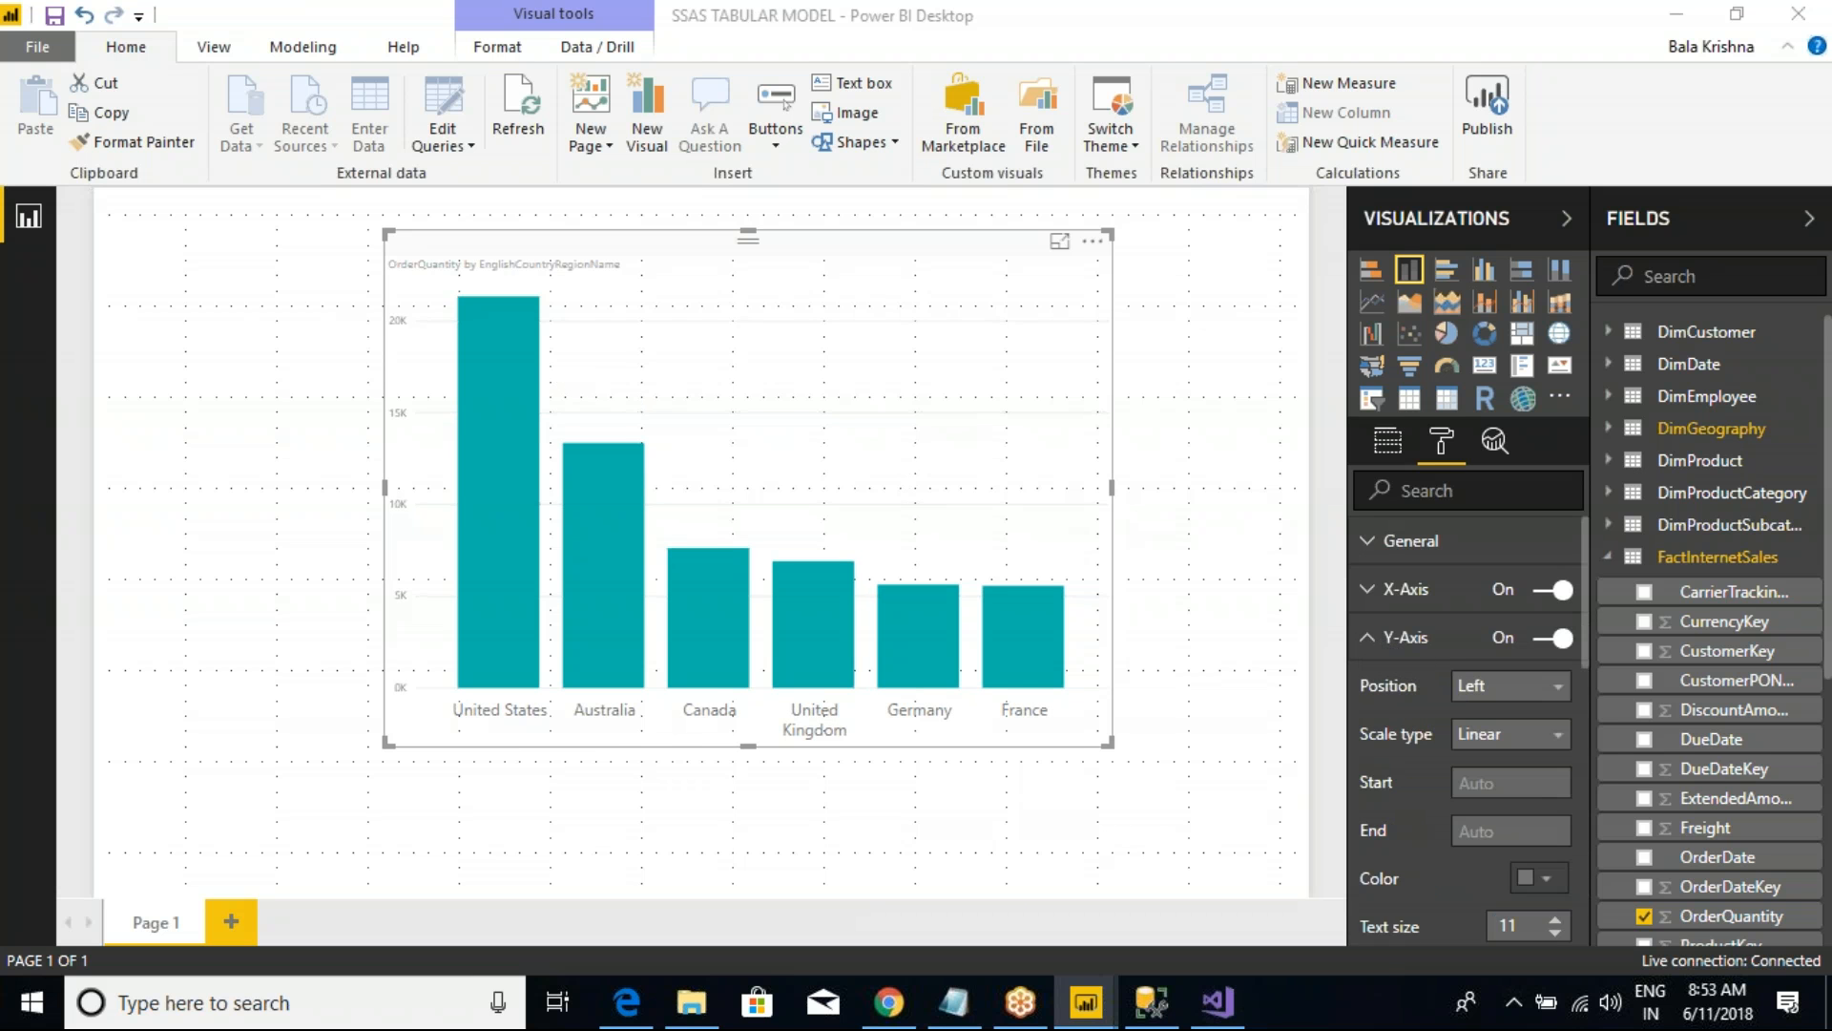
pyautogui.moveTo(318, 279)
pyautogui.mouseDown()
pyautogui.moveTo(506, 203)
pyautogui.moveTo(1192, 351)
pyautogui.mouseUp()
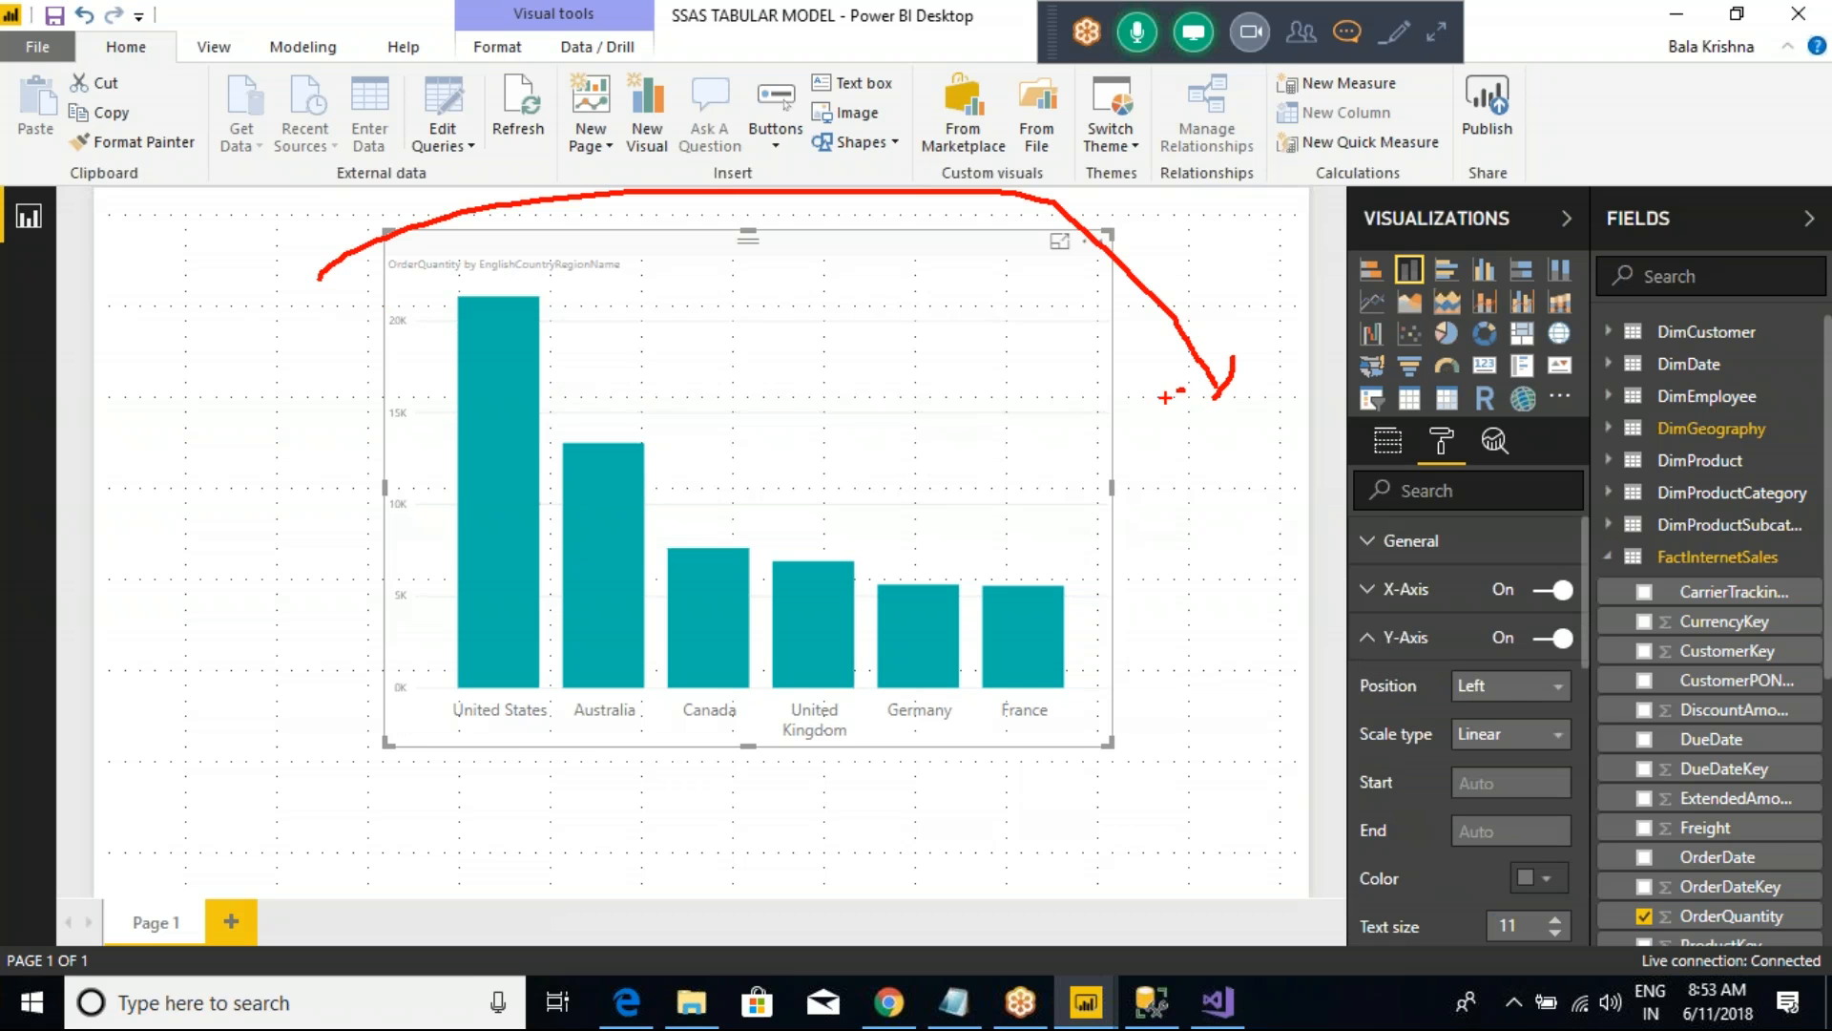
pyautogui.press('Escape')
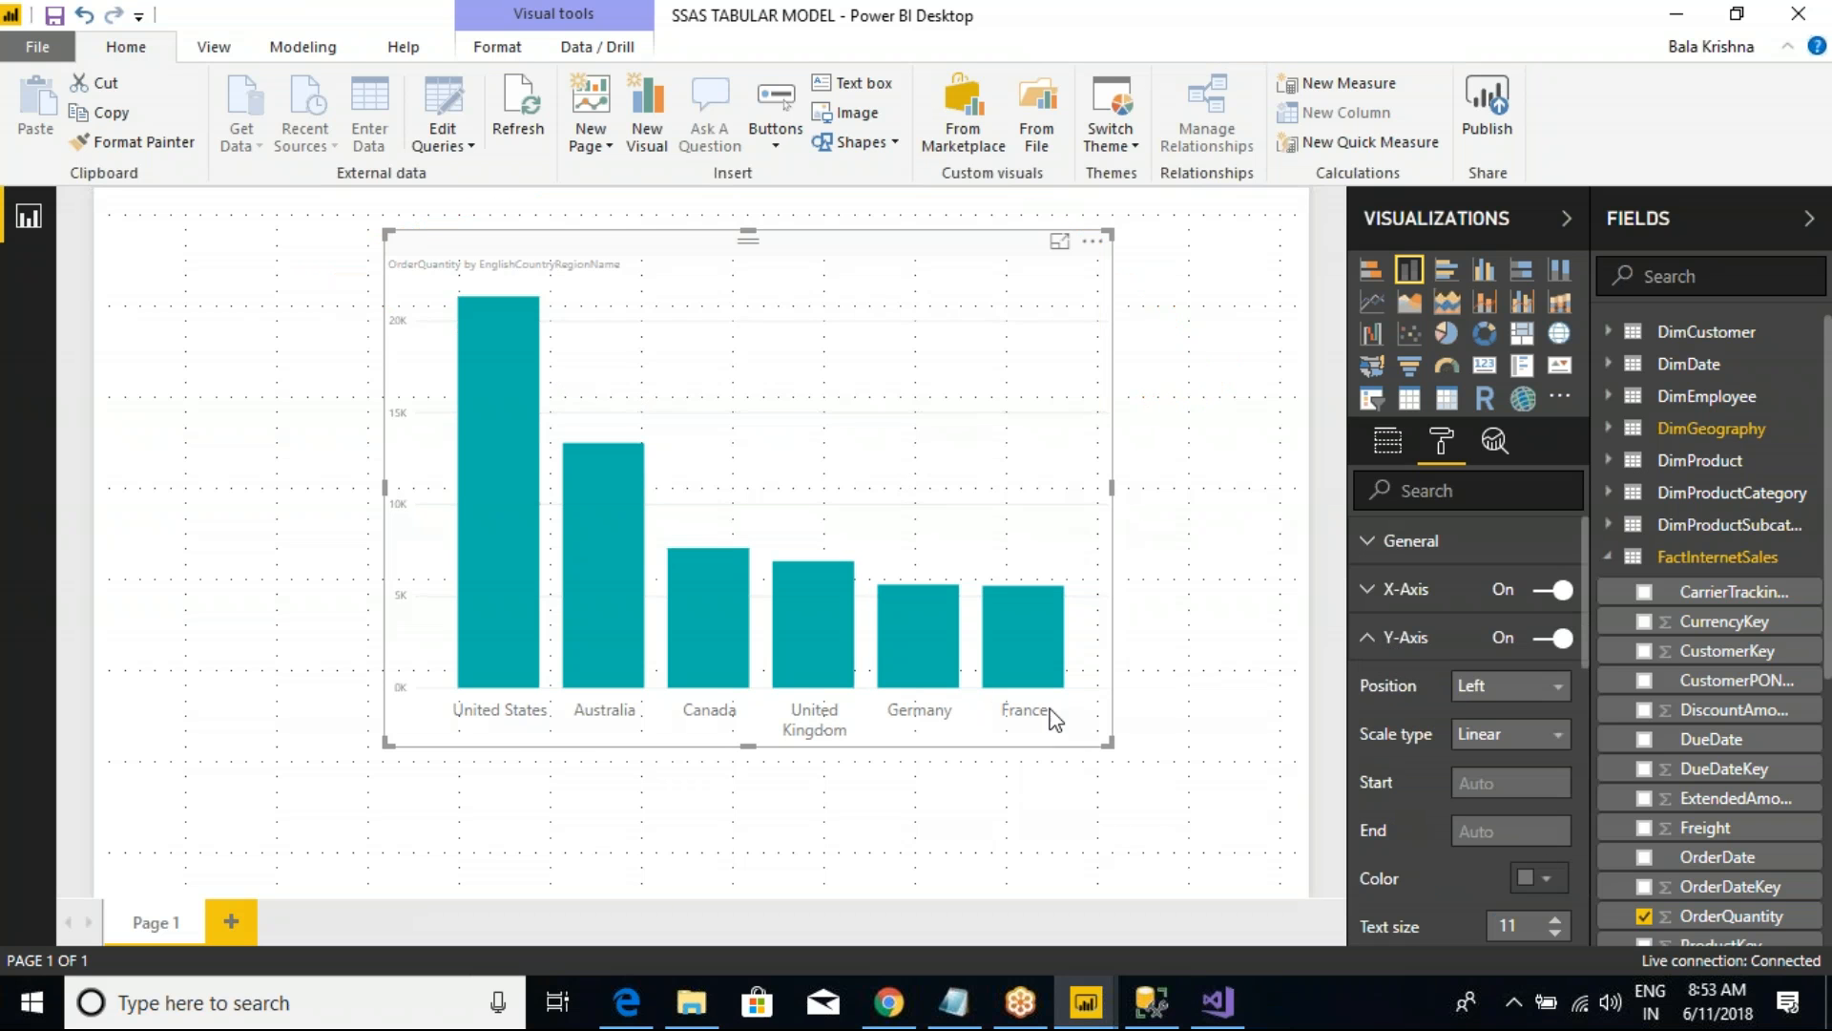
pyautogui.click(1556, 919)
pyautogui.click(1556, 919)
pyautogui.click(1555, 919)
pyautogui.click(1555, 919)
pyautogui.click(1556, 919)
pyautogui.click(1555, 919)
pyautogui.click(1555, 919)
pyautogui.click(1556, 919)
pyautogui.click(1555, 919)
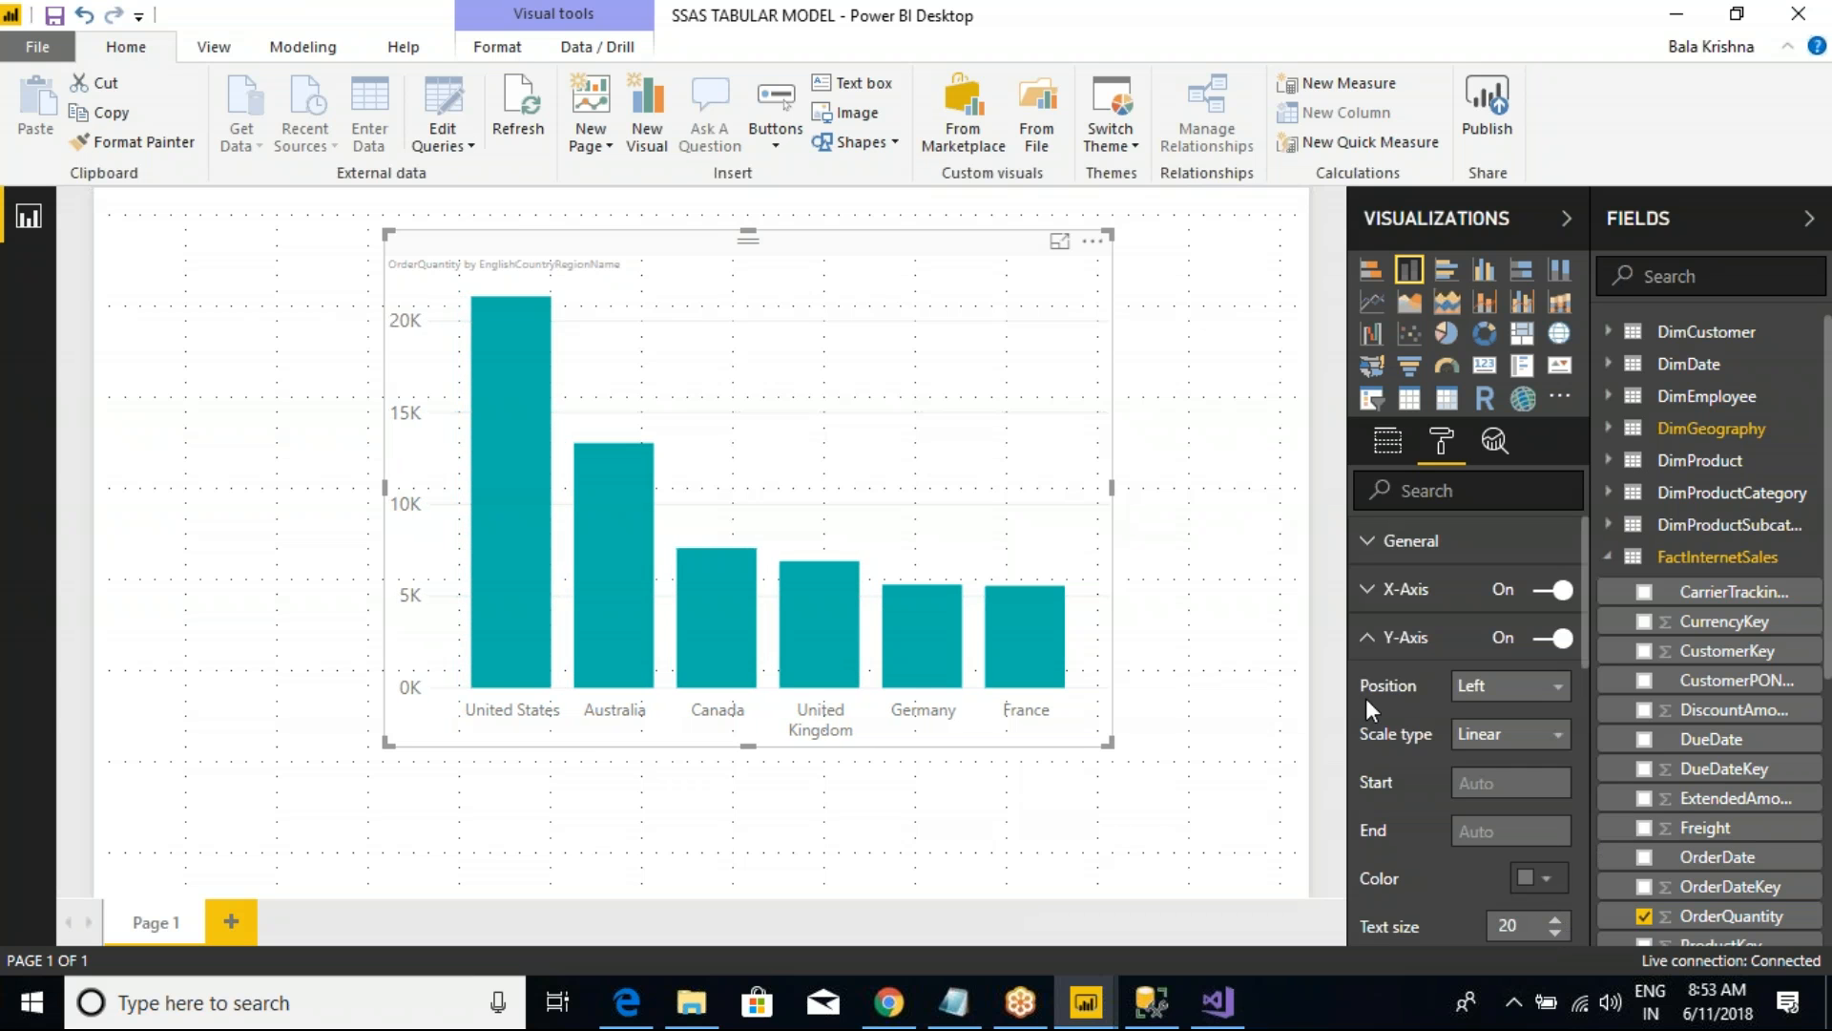
pyautogui.click(1371, 639)
# Step: Turn on the data labels and the border of the column chart
pyautogui.click(1557, 734)
pyautogui.scroll(-1, 1420, 724)
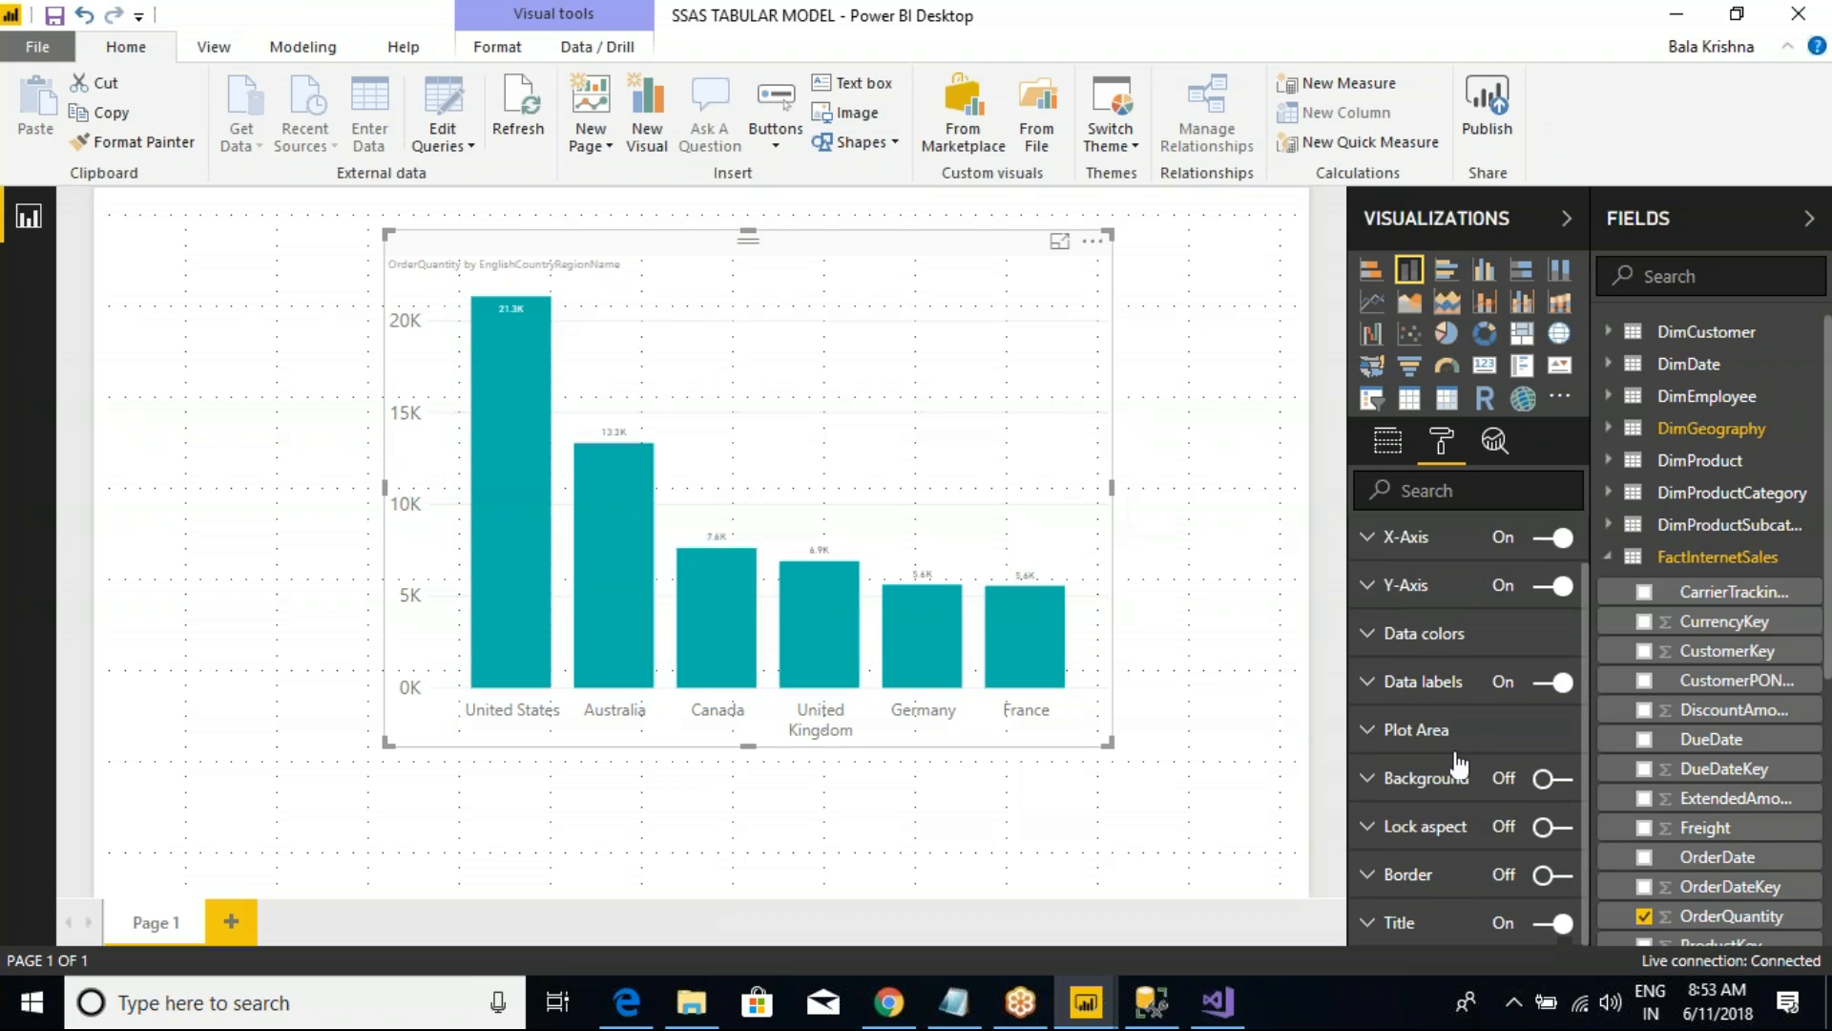
pyautogui.click(1555, 875)
# Step: Set the data labels to text size 17 with display units None, and widen the chart to the page's edge
pyautogui.click(1371, 683)
pyautogui.scroll(-3, 1556, 764)
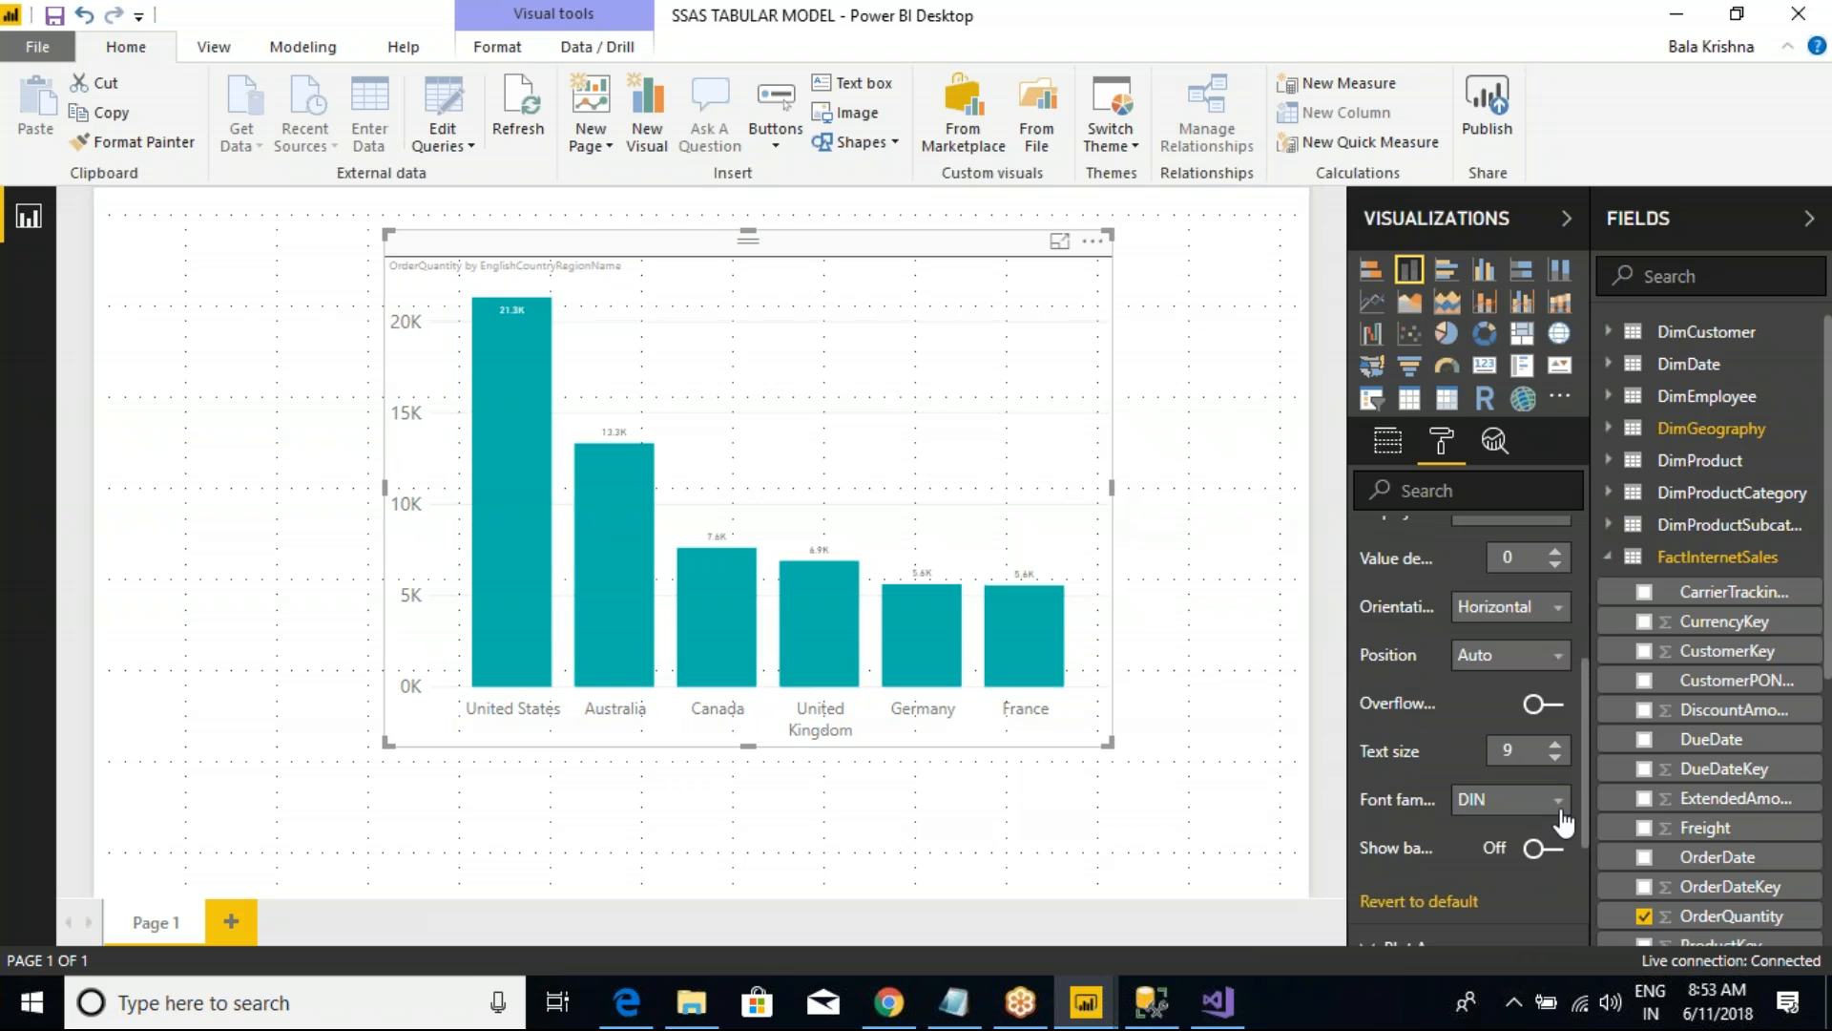
pyautogui.click(1555, 746)
pyautogui.click(1556, 747)
pyautogui.click(1555, 746)
pyautogui.scroll(3, 1510, 625)
pyautogui.click(1490, 645)
pyautogui.click(1477, 705)
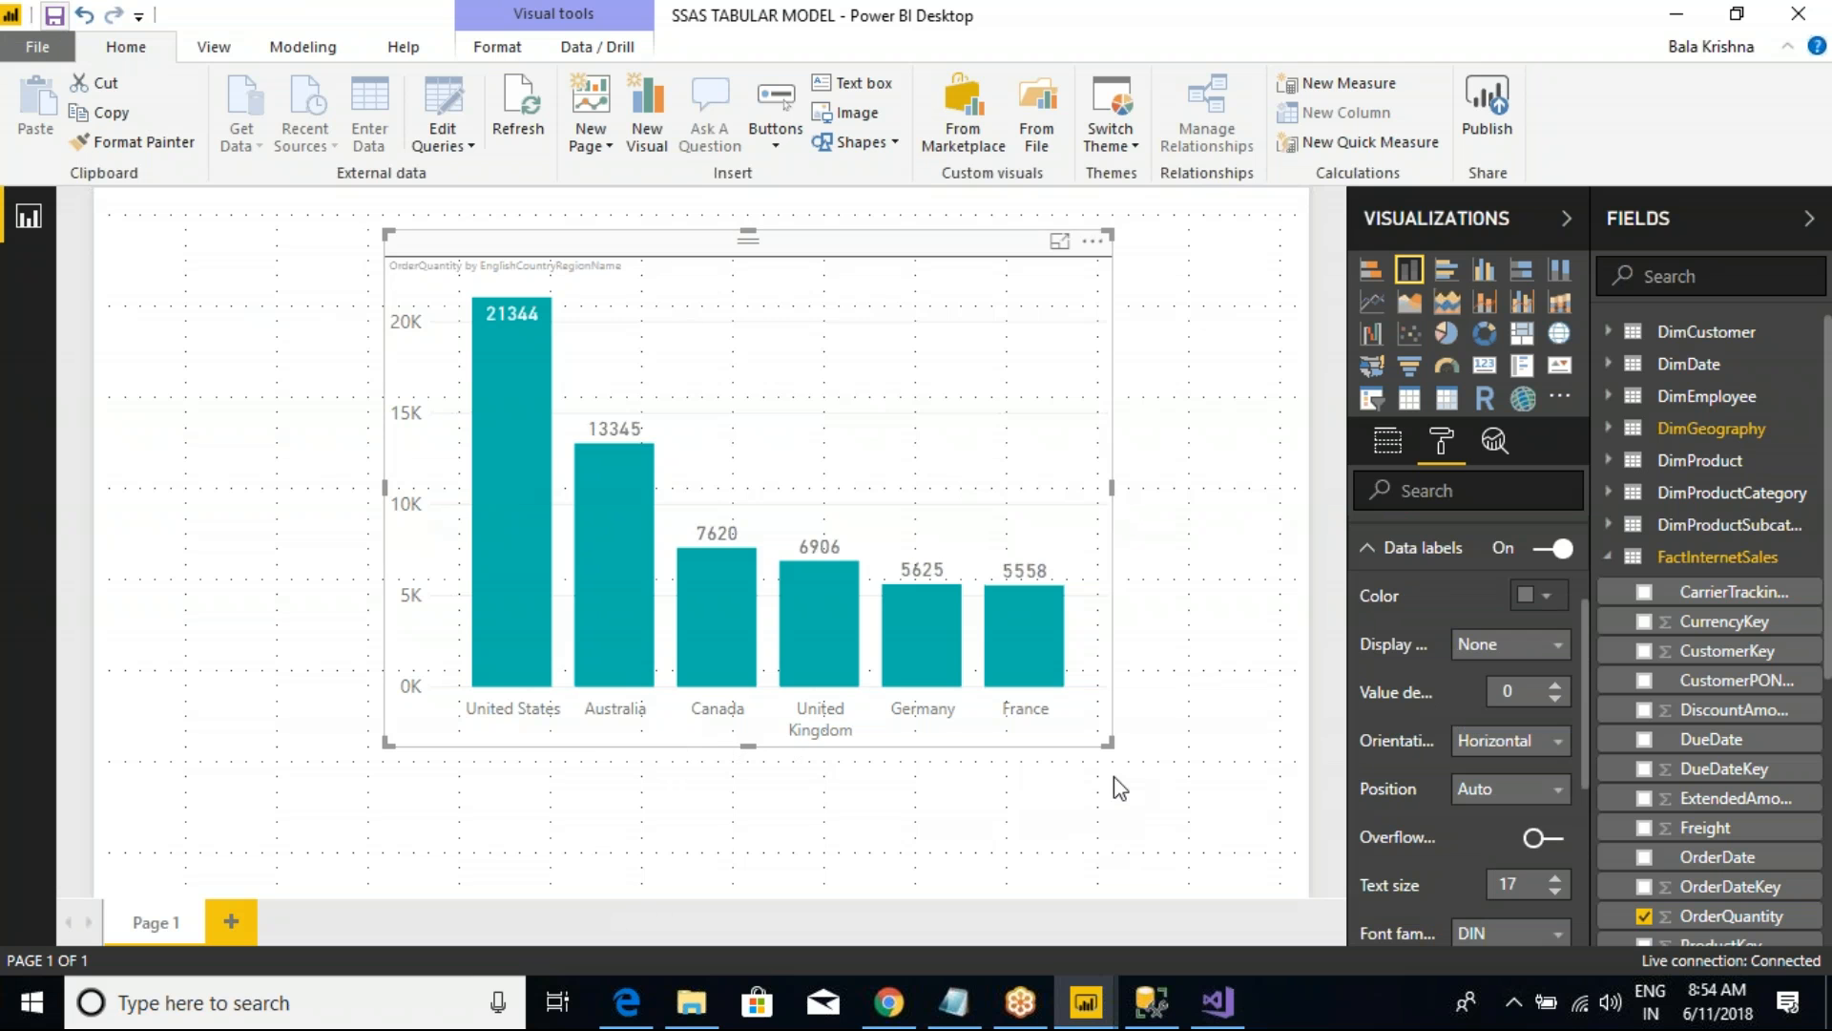
pyautogui.moveTo(1106, 741); pyautogui.dragTo(1299, 716)
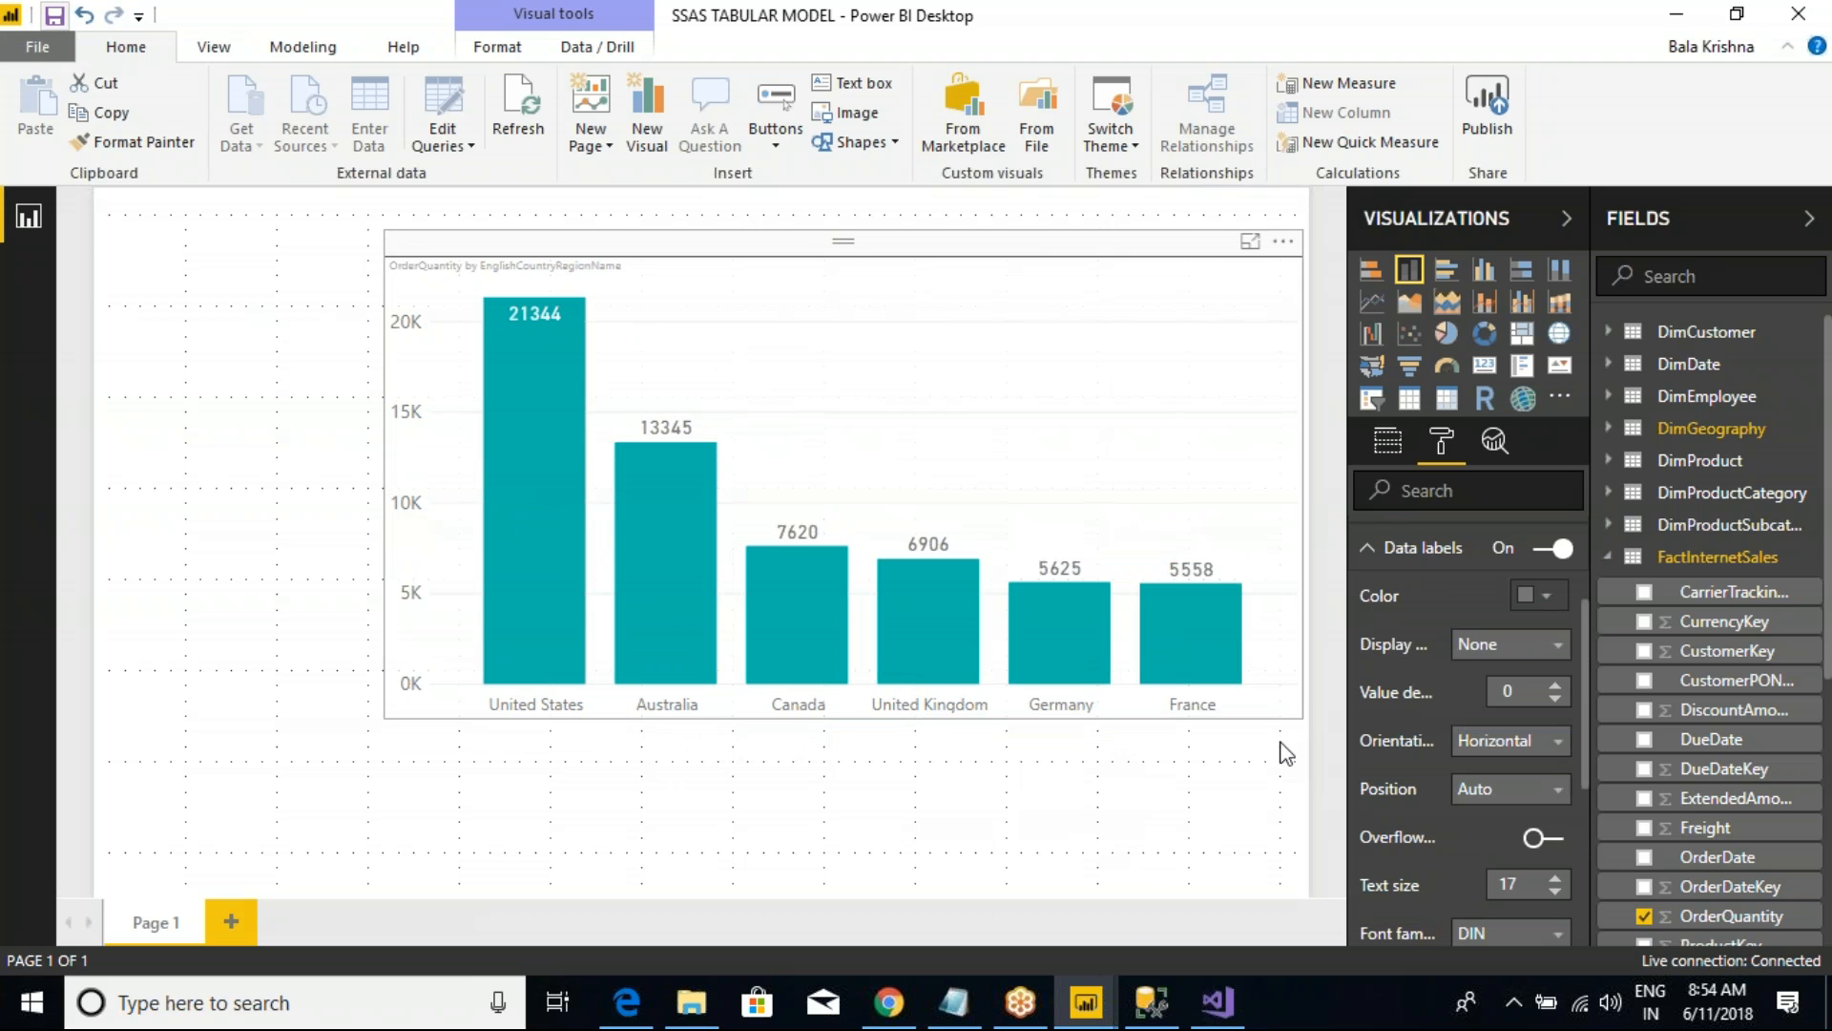
# Step: Switch to the Class Notes file in Notepad and add the line "What is Diff Between" above DAX Expressions
pyautogui.click(954, 1002)
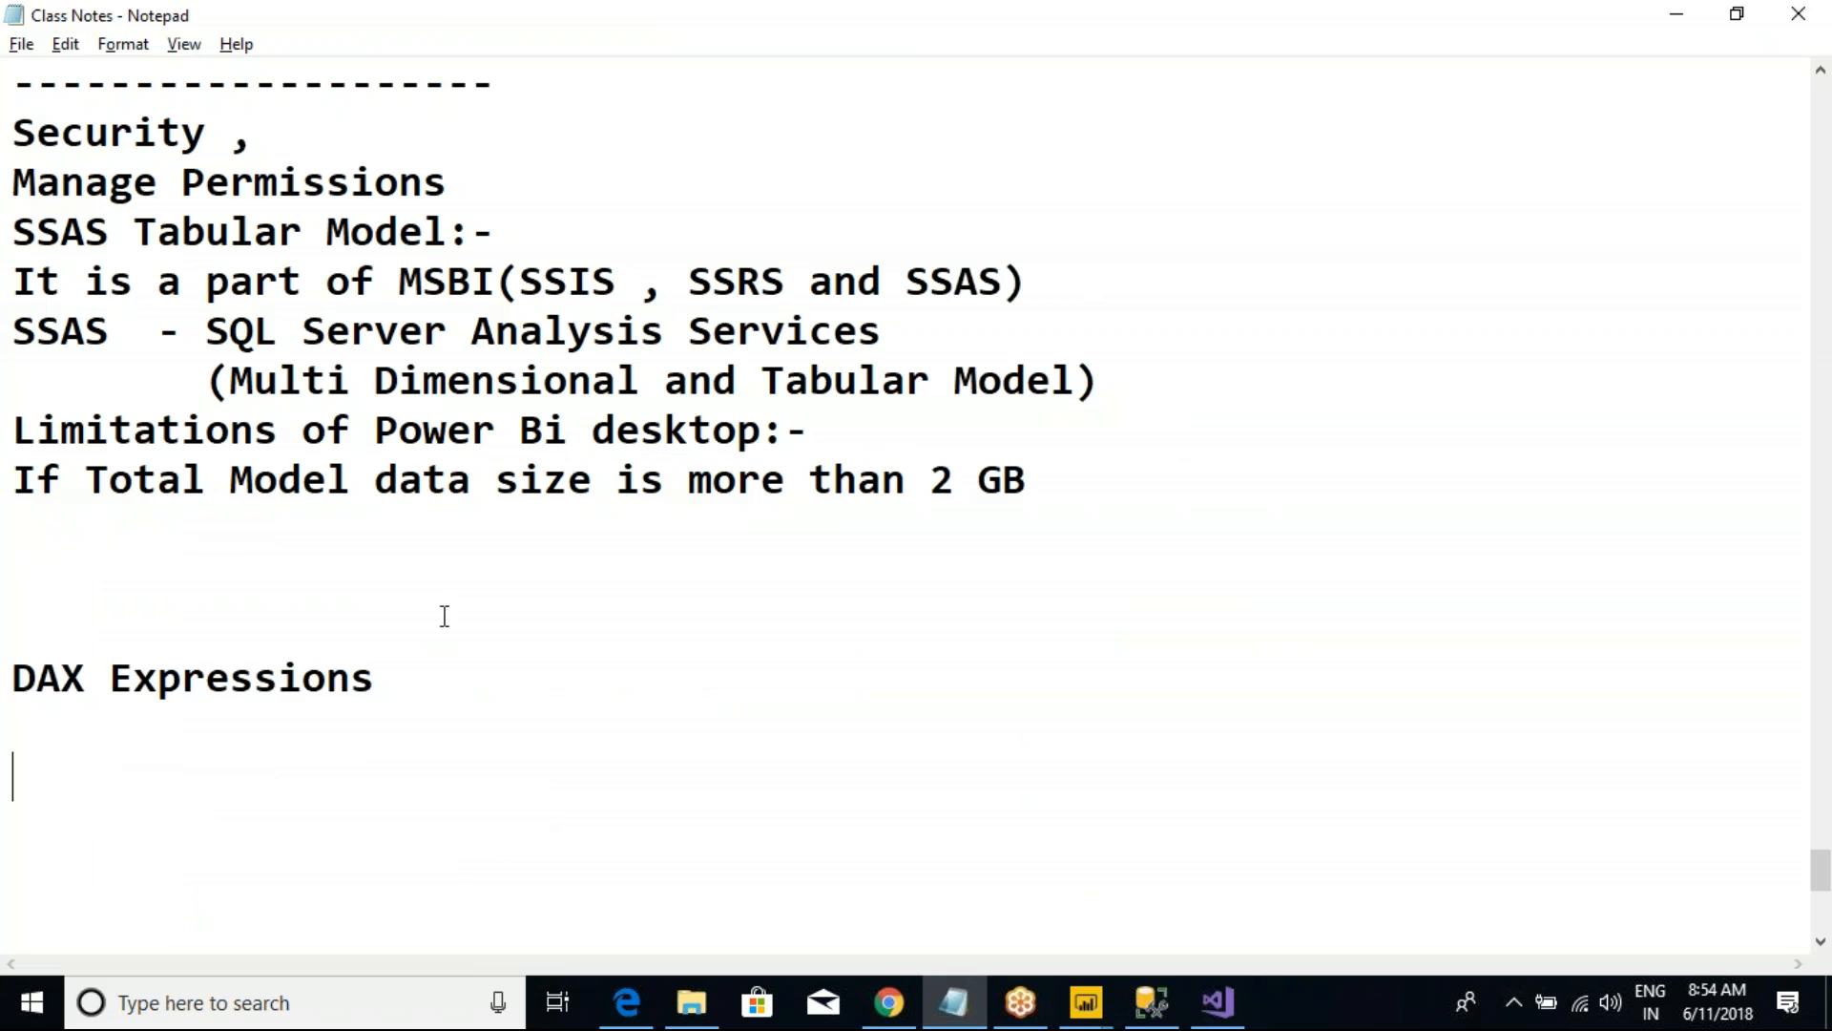
pyautogui.write('W')
pyautogui.press('BackSpace')
pyautogui.write('What is Diff Between')
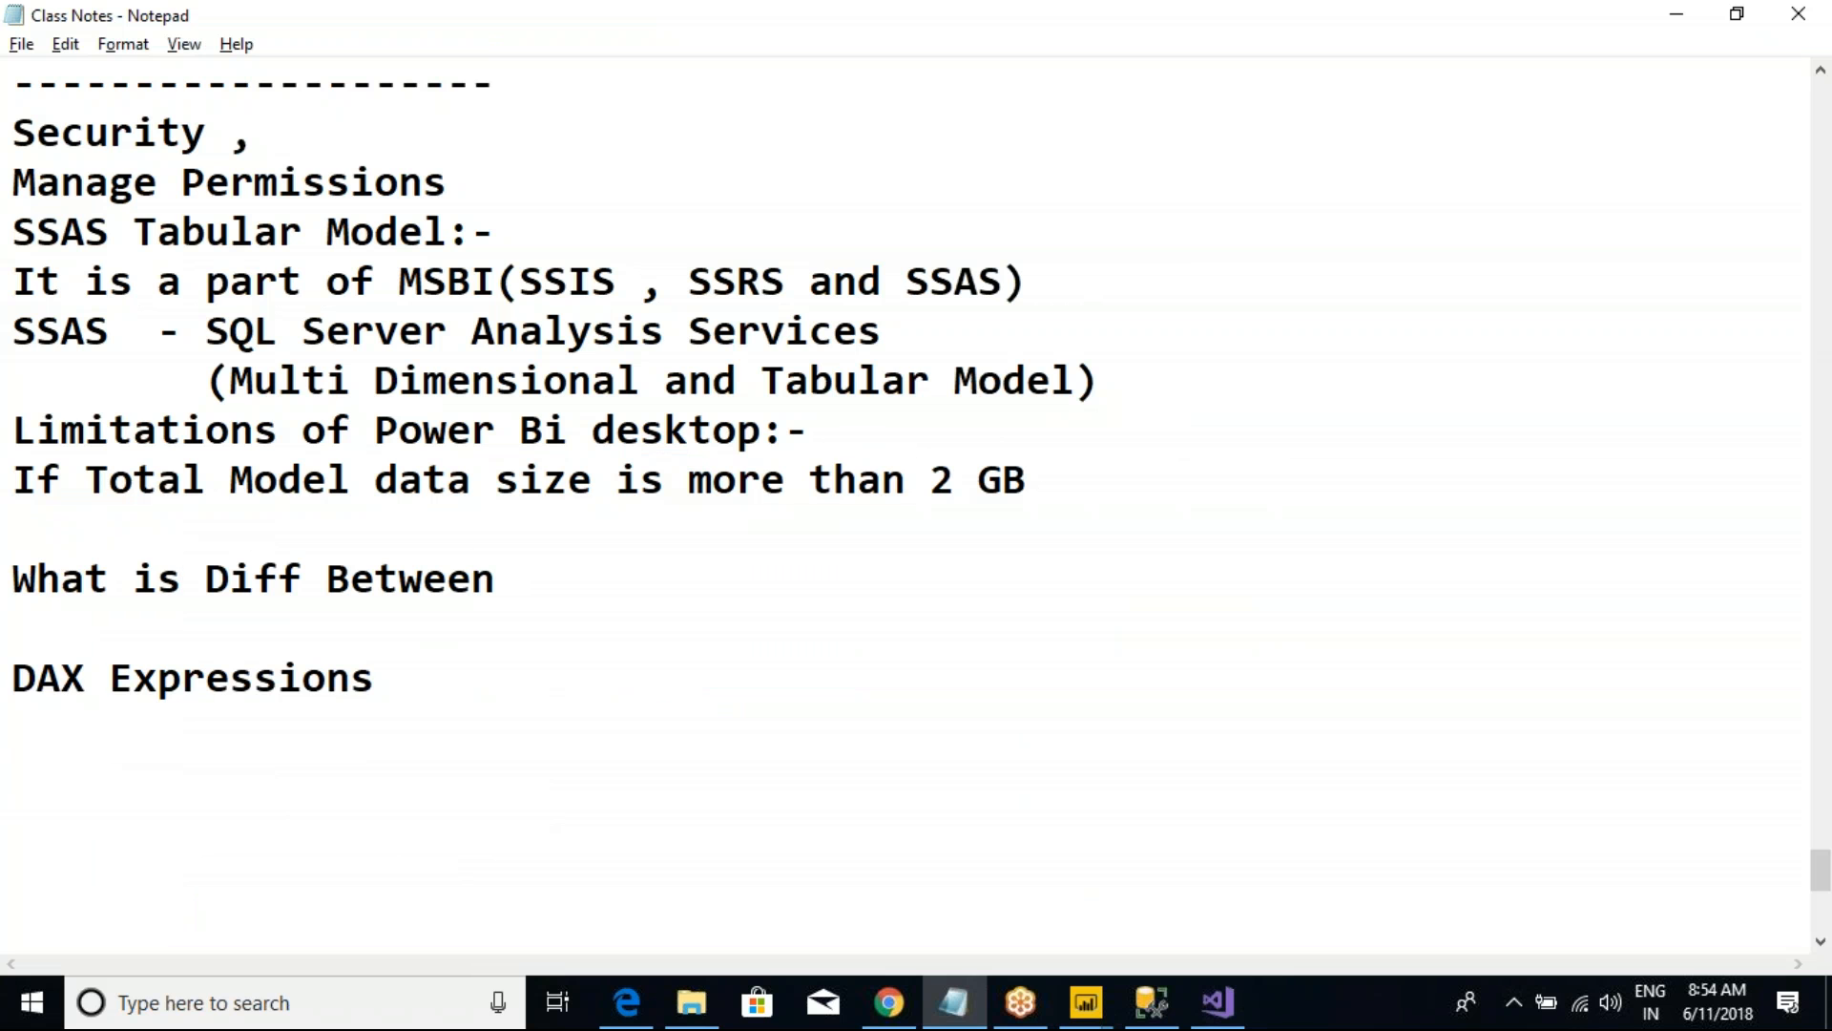
# Step: List "Import", "Direct Query" and "Live Connection" on separate lines beneath "What is Diff Between"
pyautogui.press('Return')
pyautogui.write('Import')
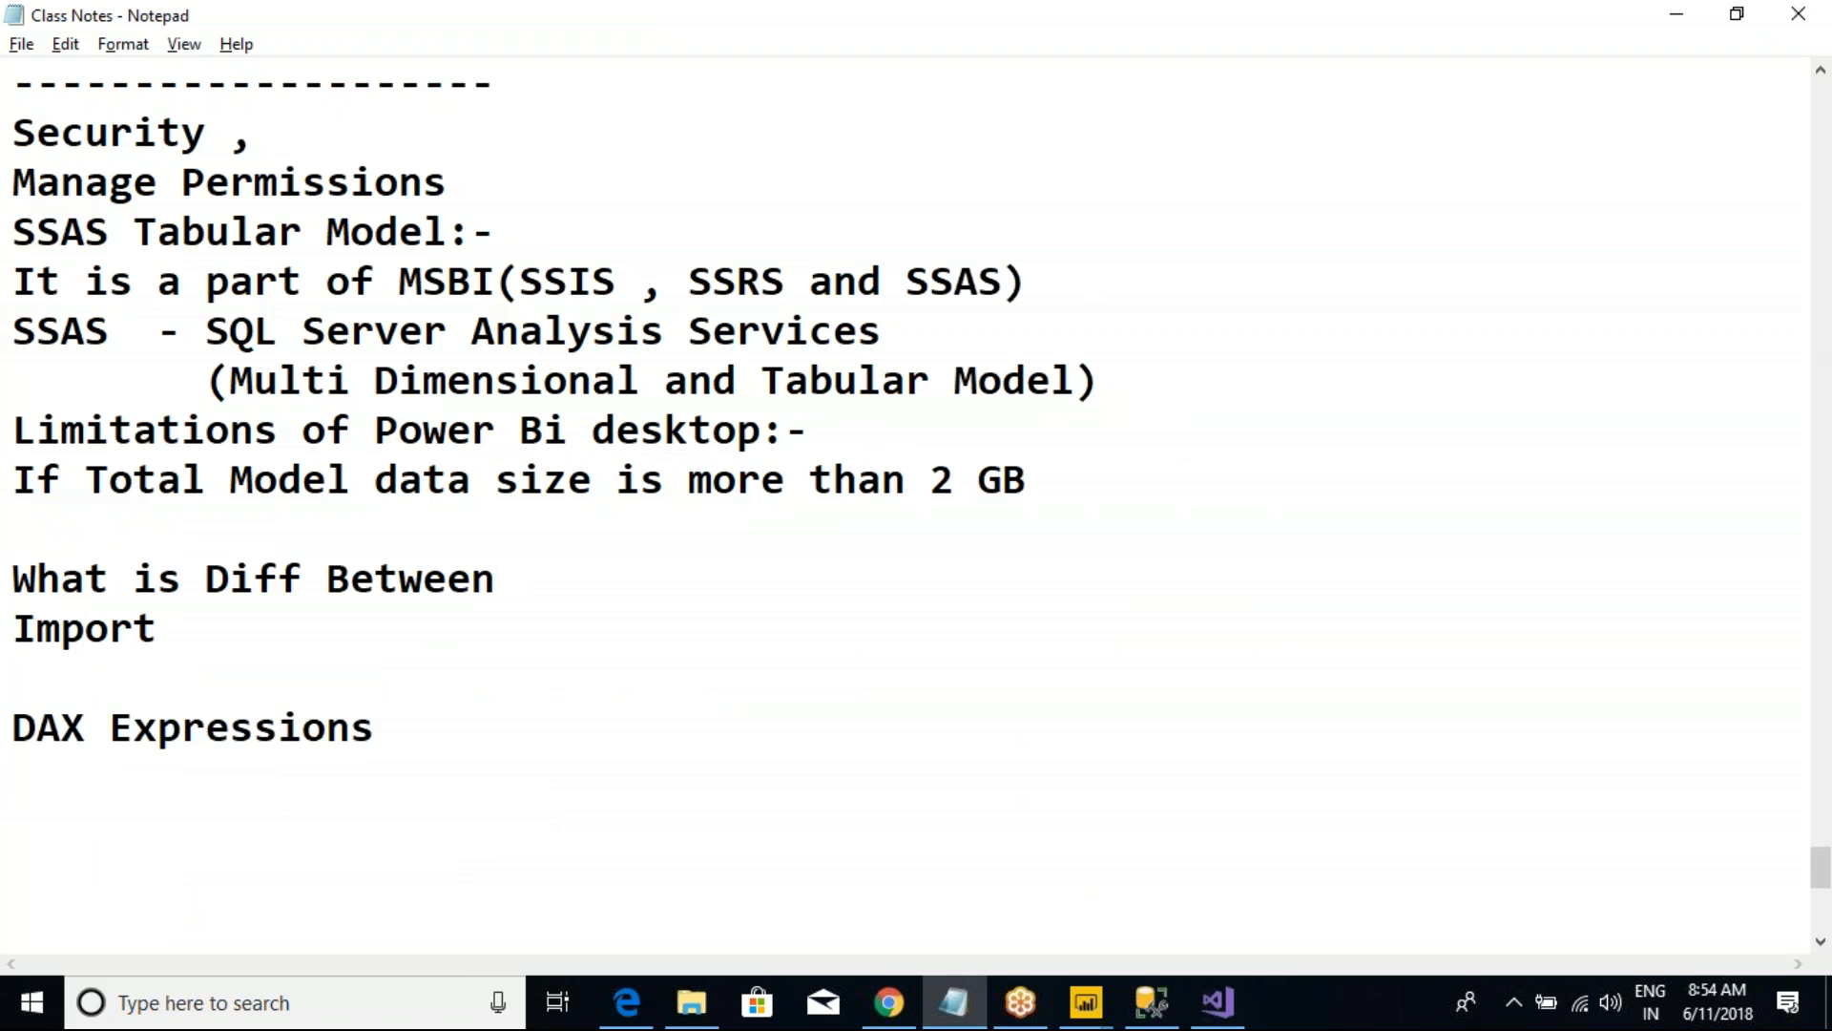
pyautogui.press('Return')
pyautogui.write('D')
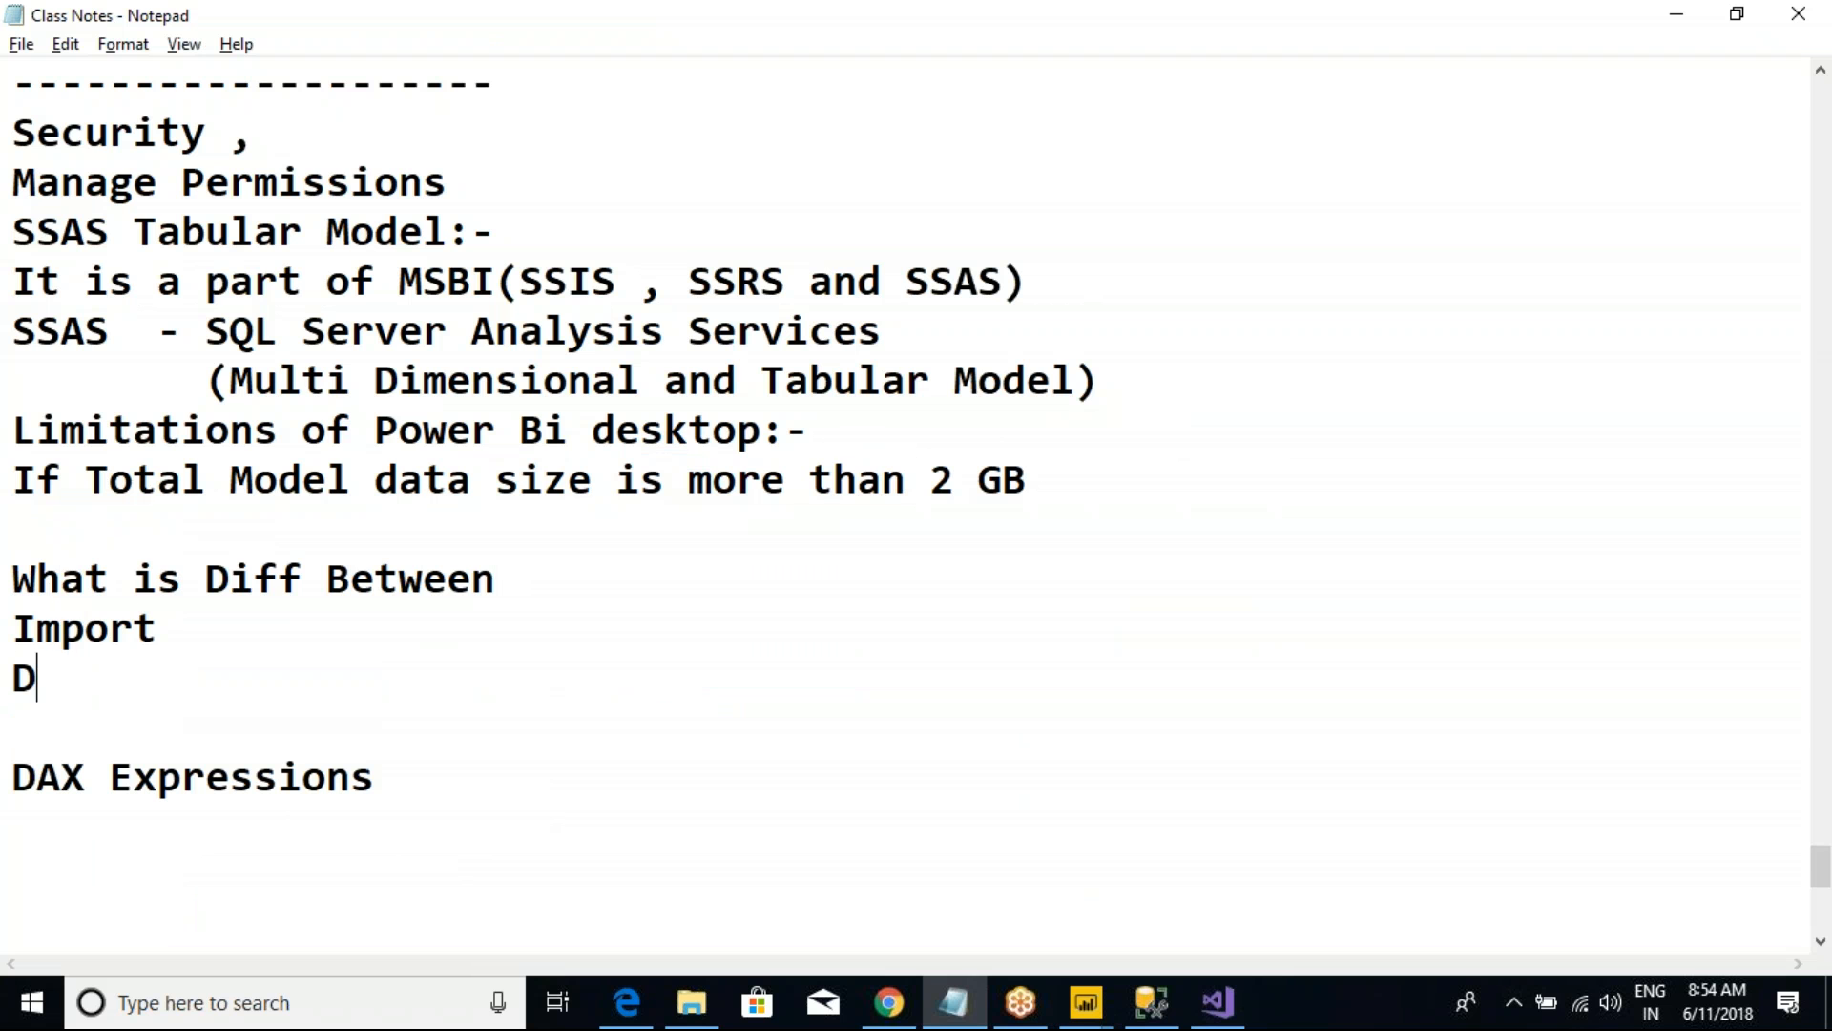
pyautogui.write('irect Query')
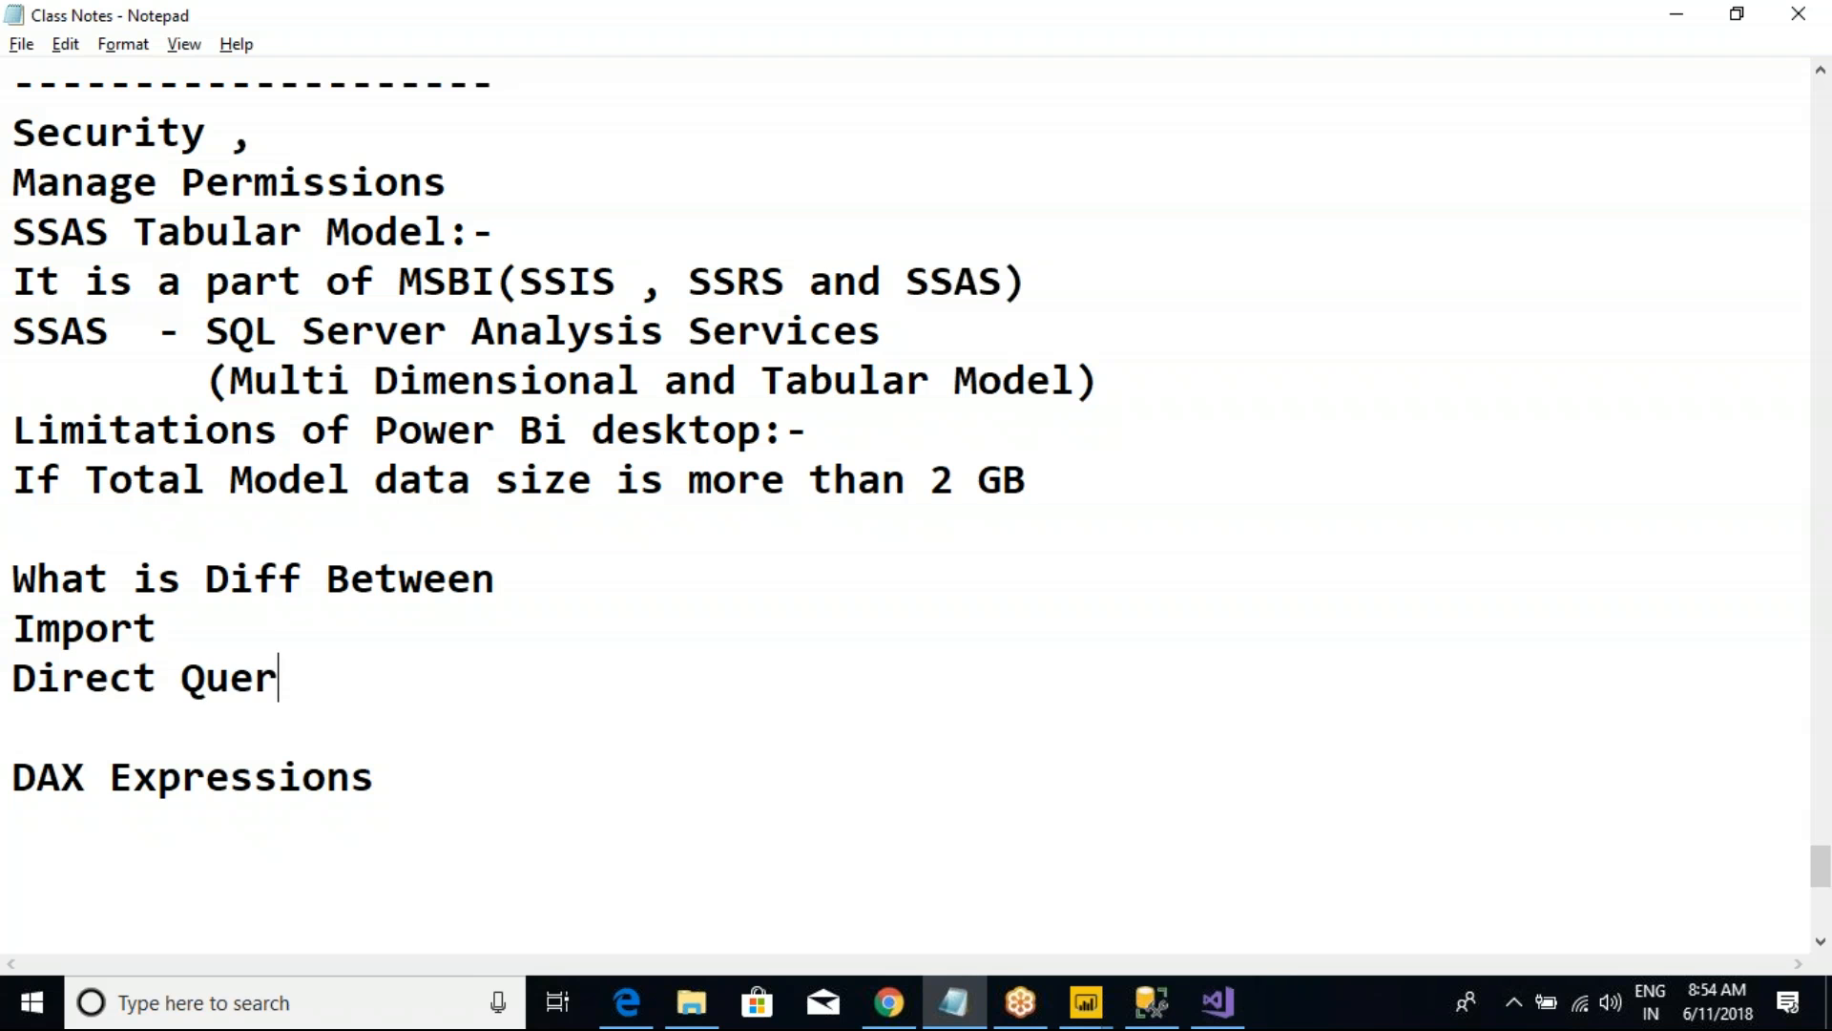
pyautogui.press('Return')
pyautogui.write('Live Connection')
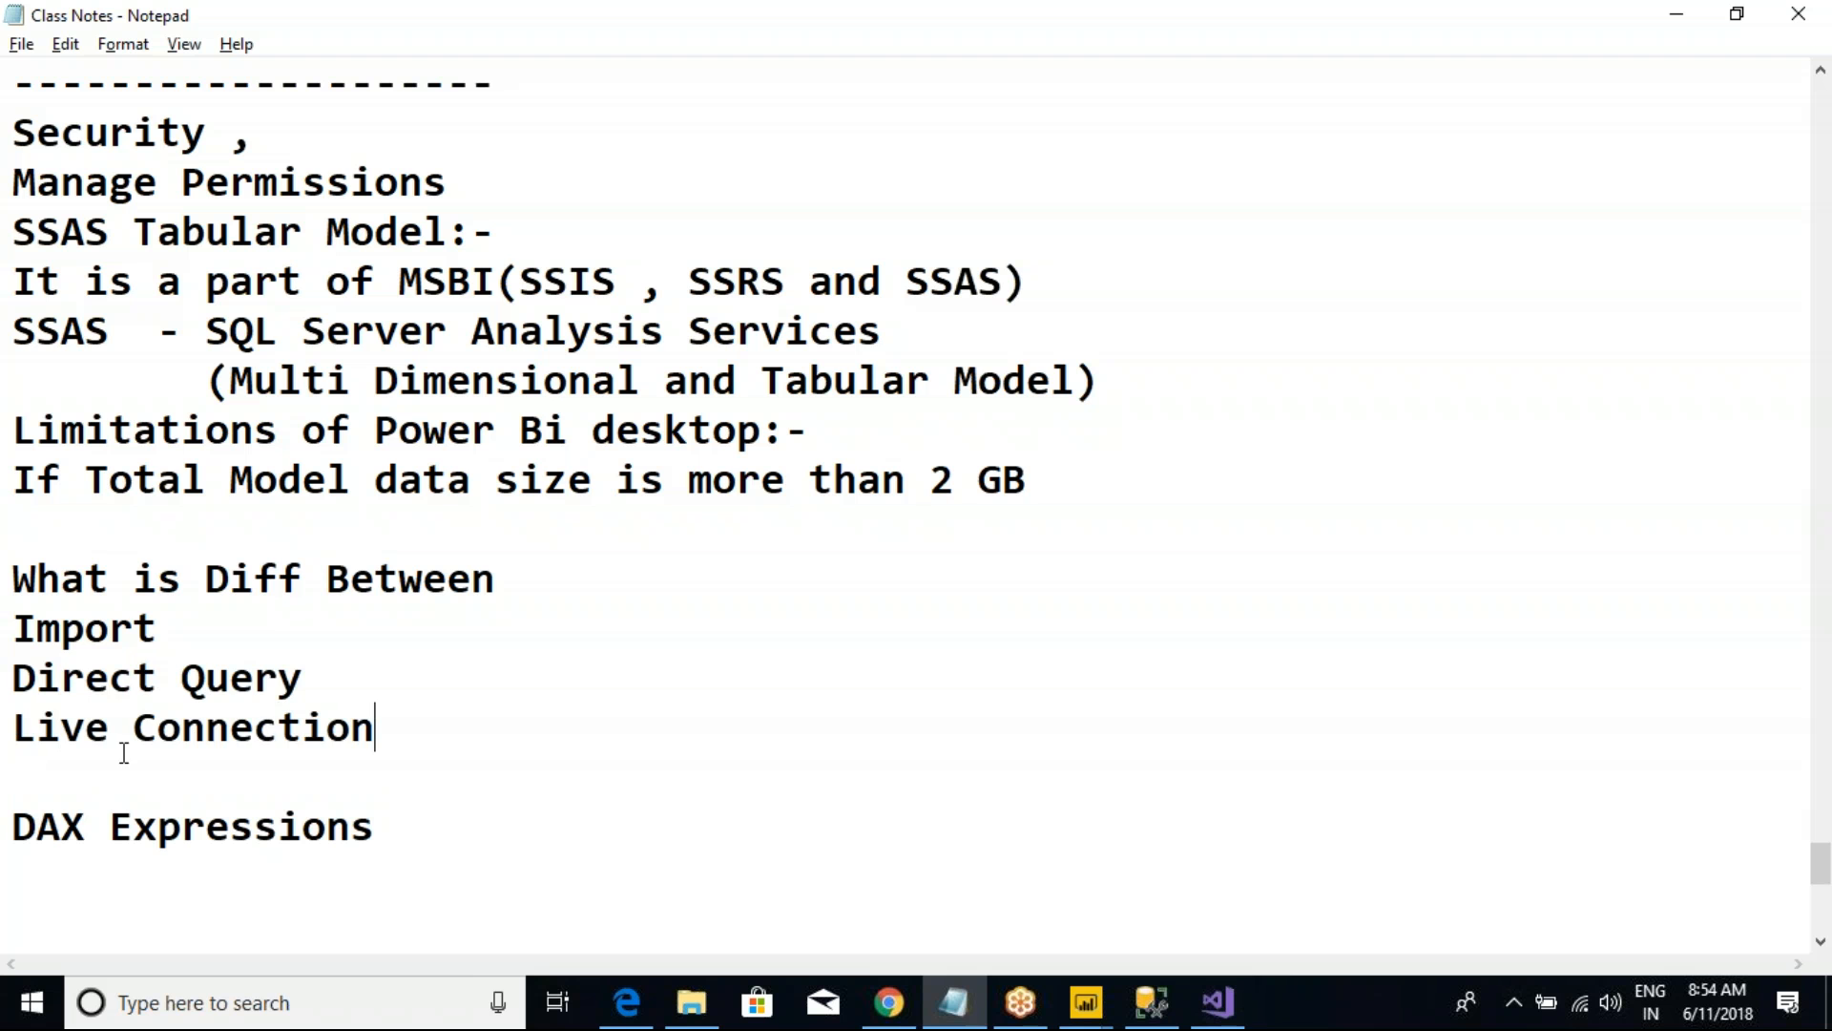
pyautogui.moveTo(402, 726); pyautogui.dragTo(242, 611)
pyautogui.click(13, 637)
pyautogui.click(264, 612)
pyautogui.moveTo(12, 630); pyautogui.dragTo(462, 748)
pyautogui.click(425, 726)
pyautogui.moveTo(13, 620); pyautogui.dragTo(456, 733)
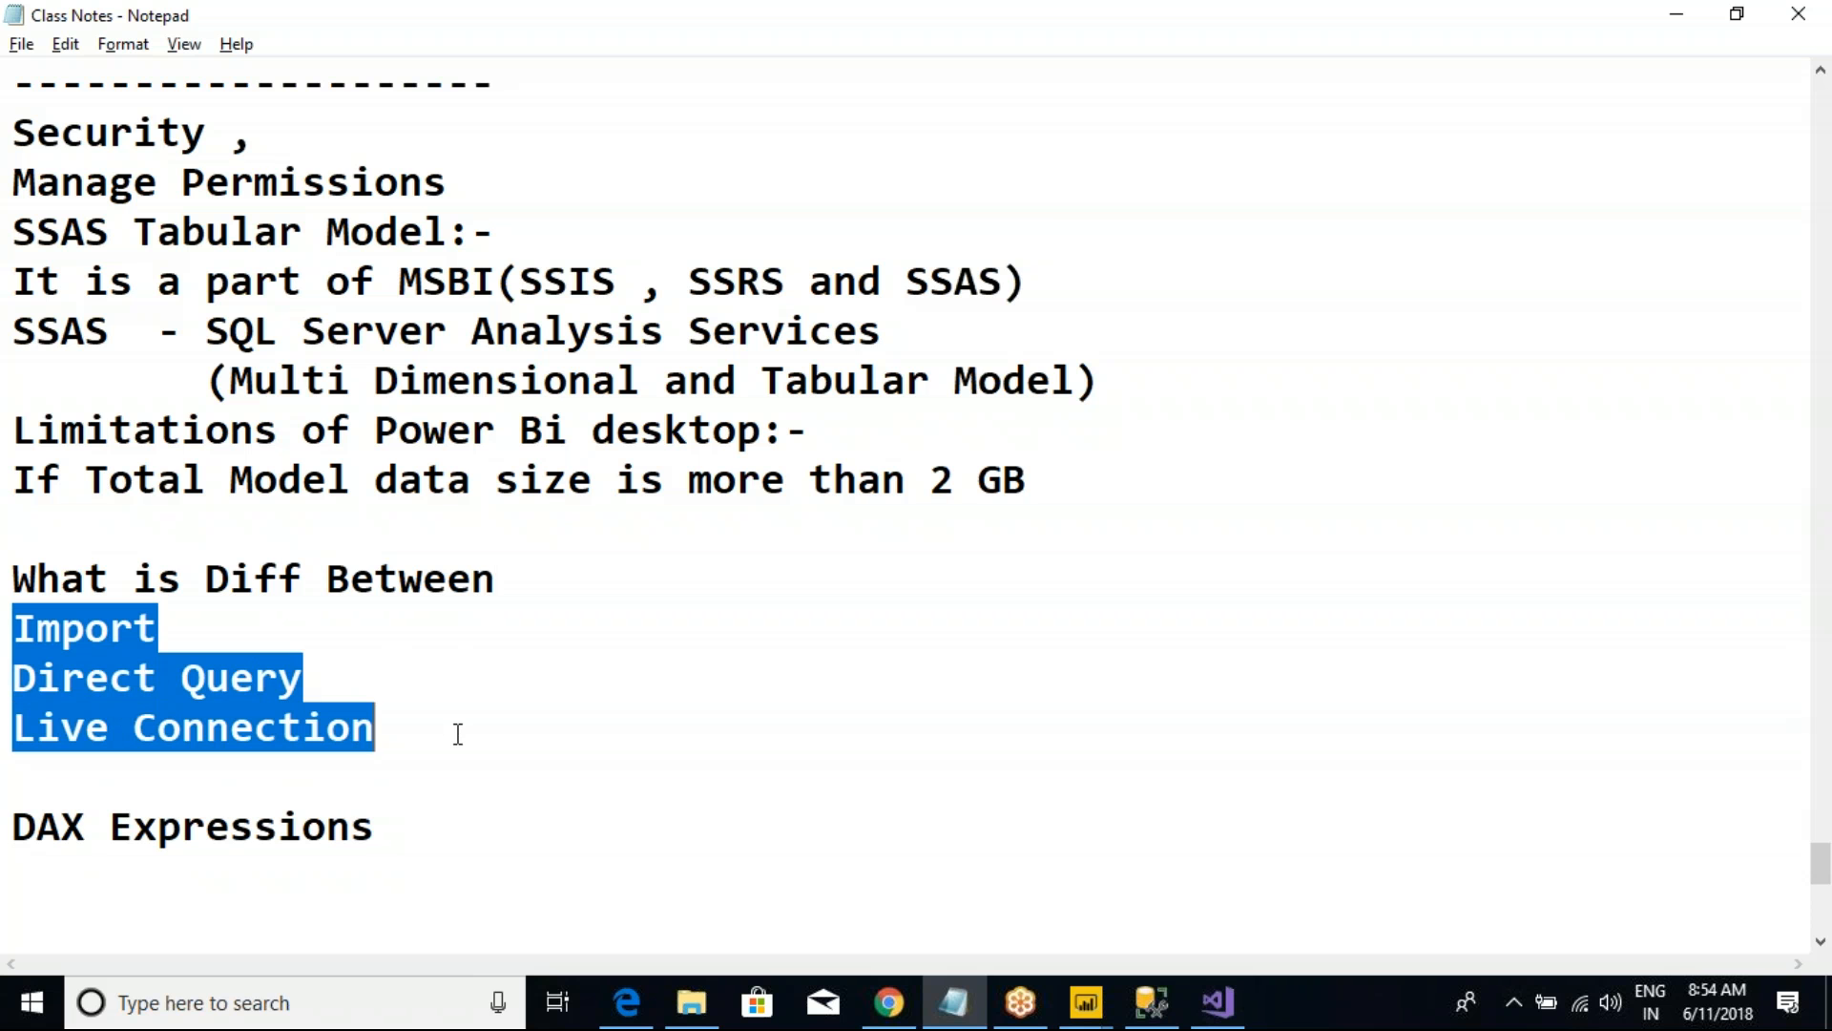
# Step: Review the tabular model in Visual Studio and its deployed database in SQL Server Management Studio, and return to the Power BI report
pyautogui.hotkey('alt', 'Tab')
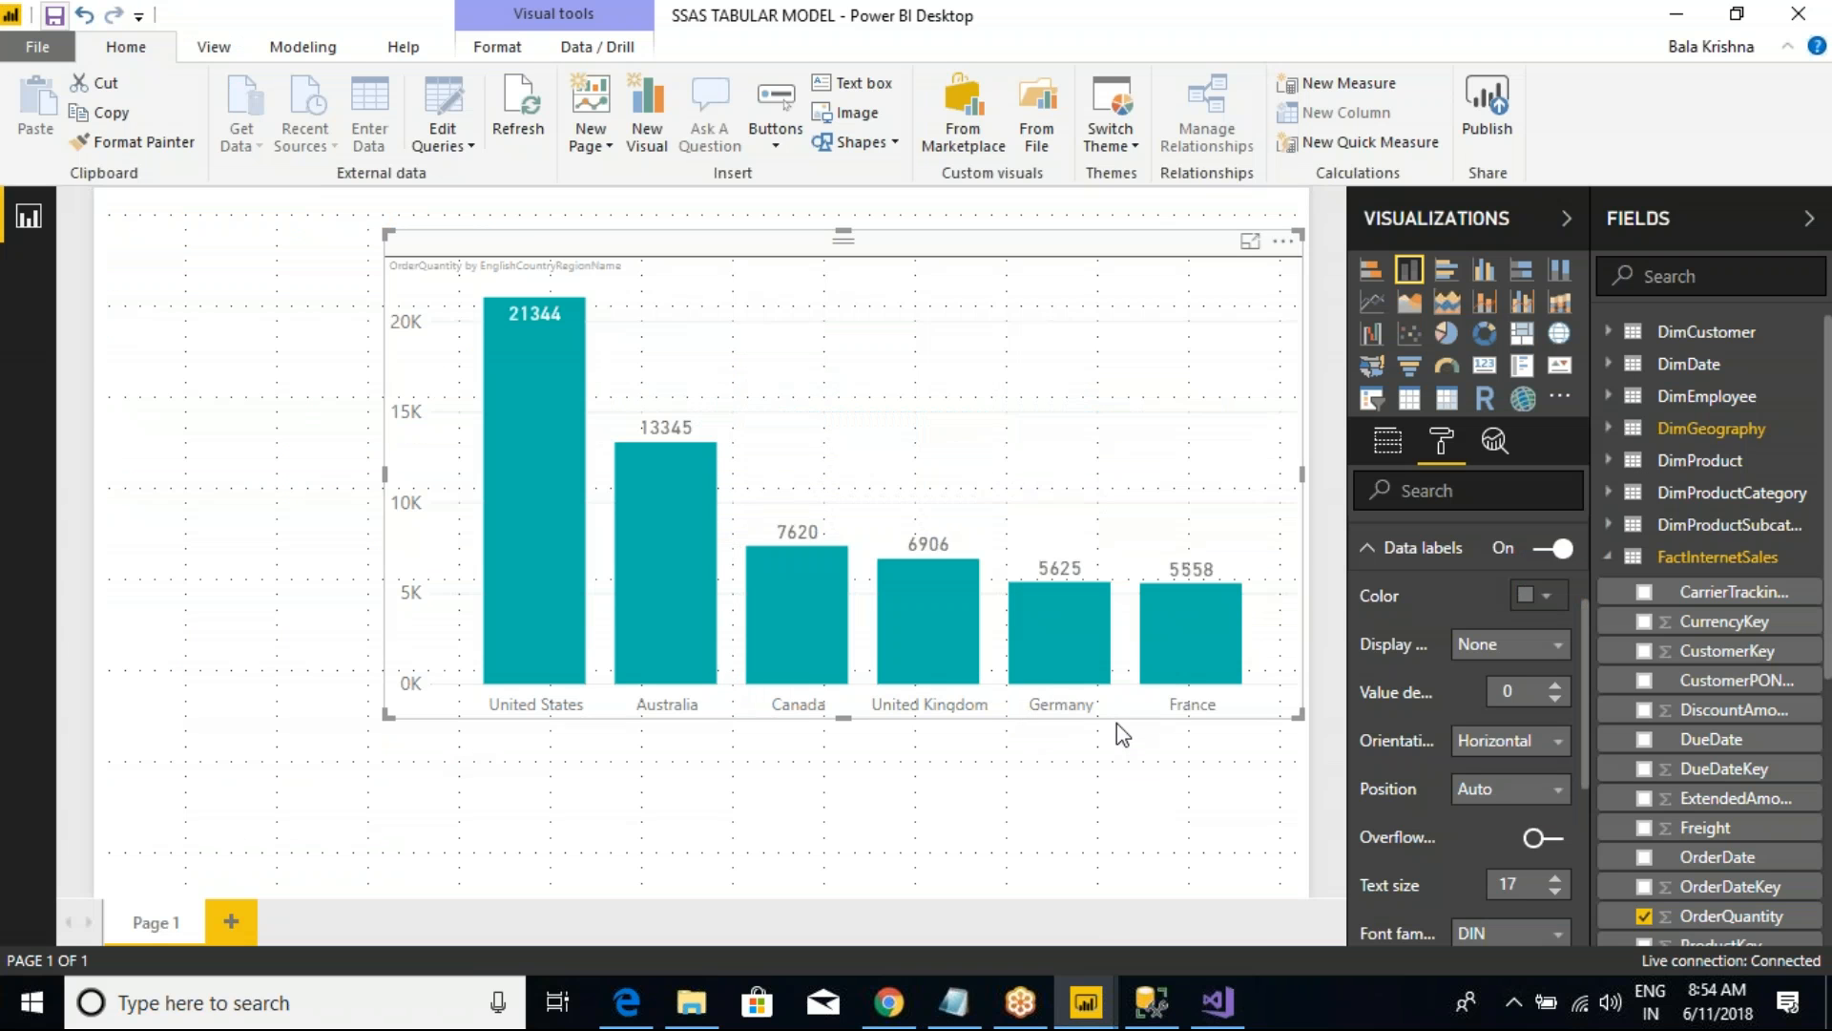
pyautogui.click(1372, 555)
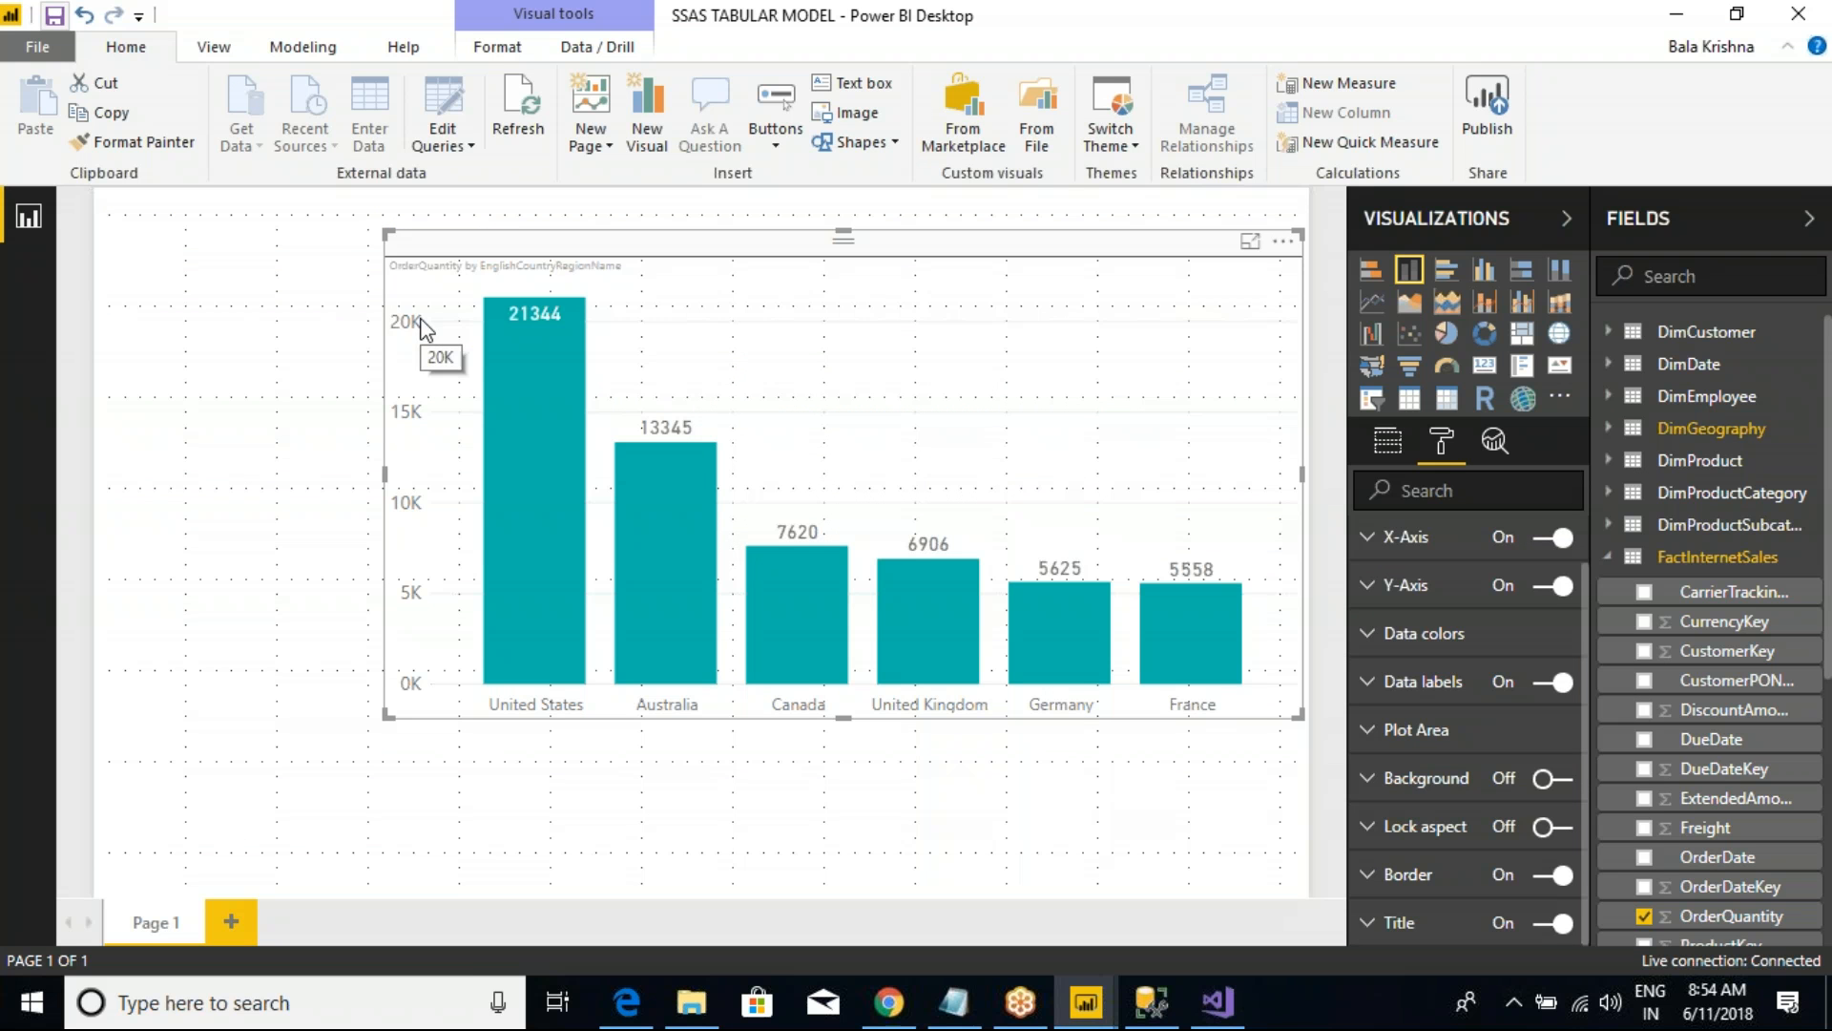
pyautogui.click(1218, 1002)
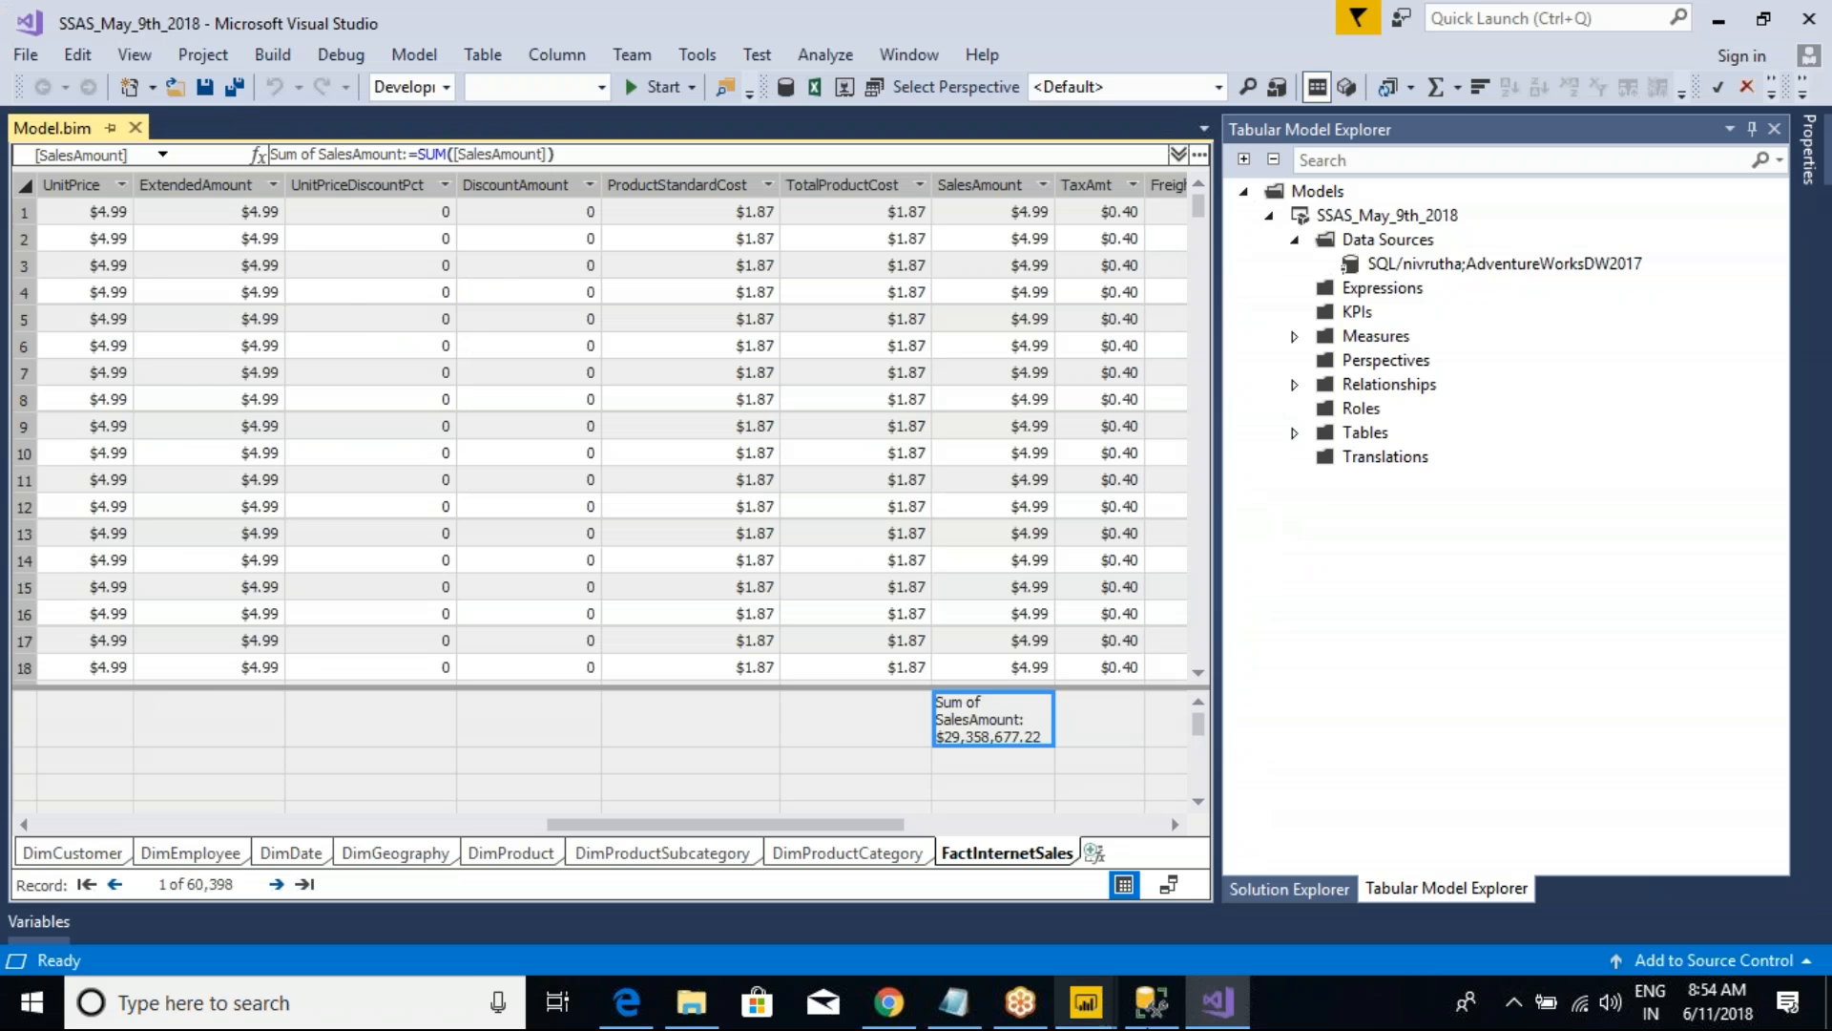
pyautogui.click(1151, 1002)
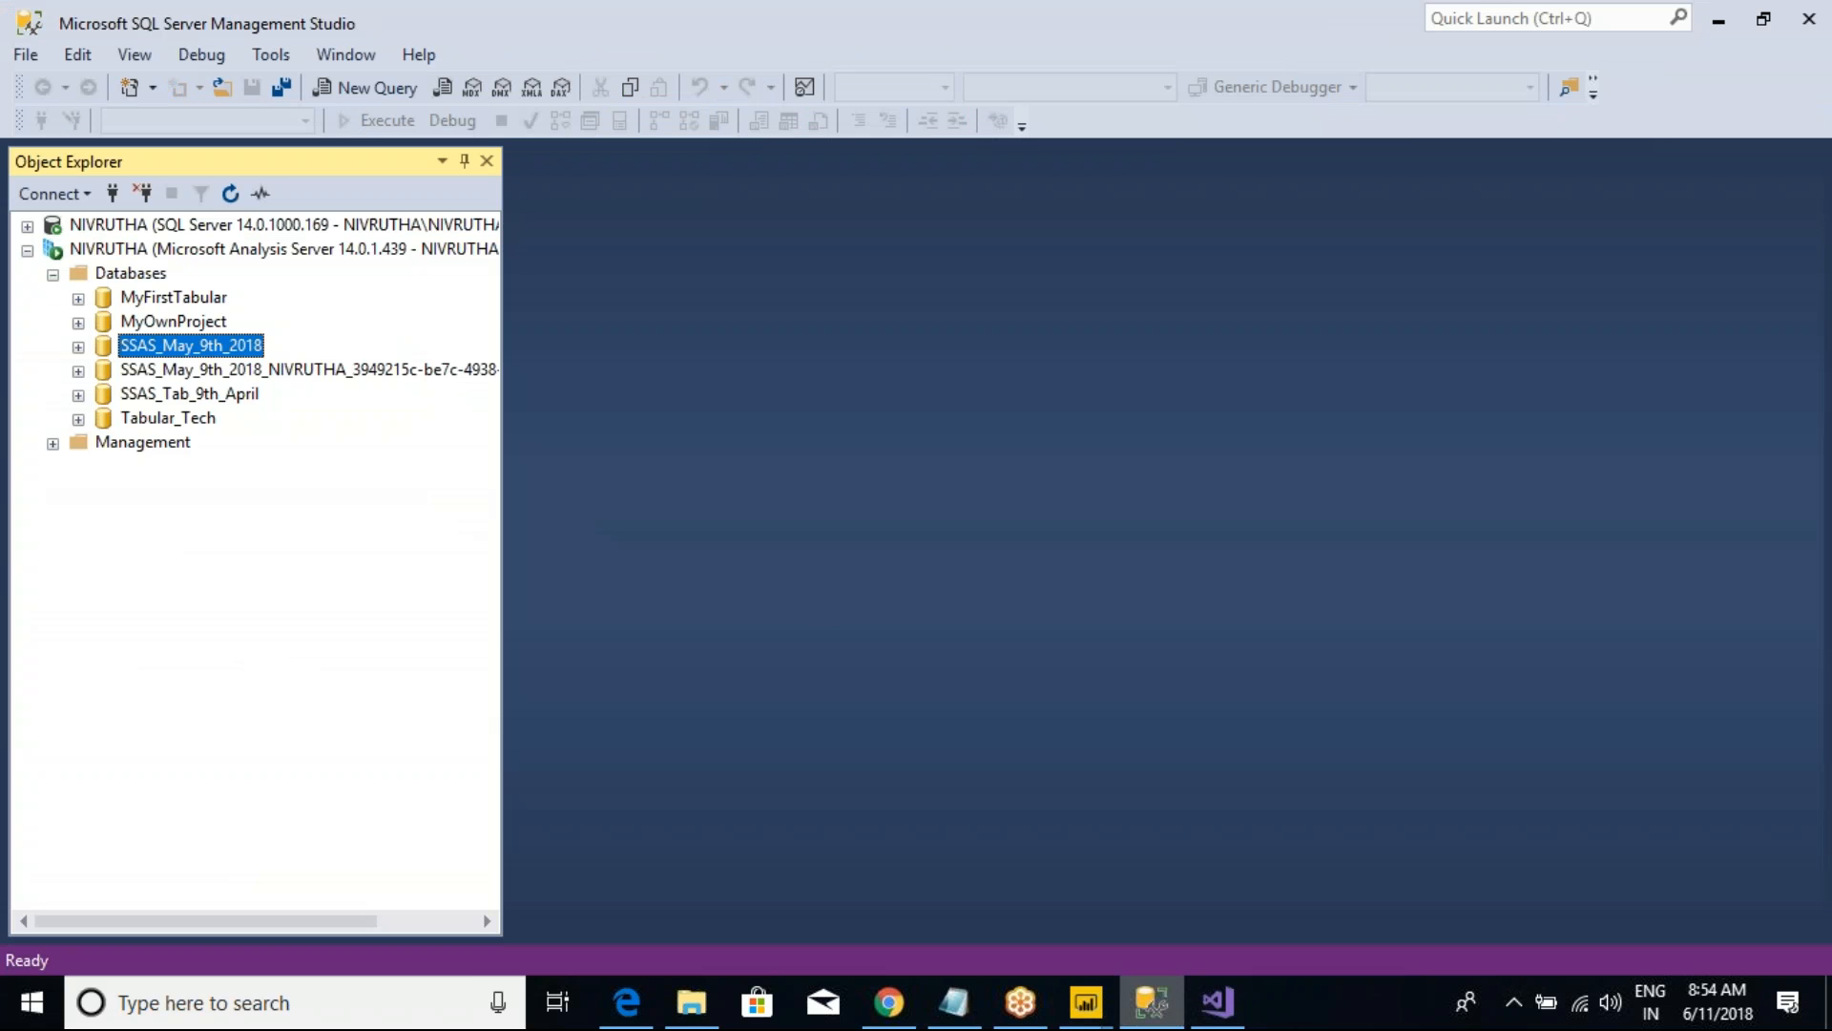
pyautogui.click(1086, 1002)
# Step: Reduce the column chart's height and width on Page 1 and deselect it
pyautogui.click(1245, 897)
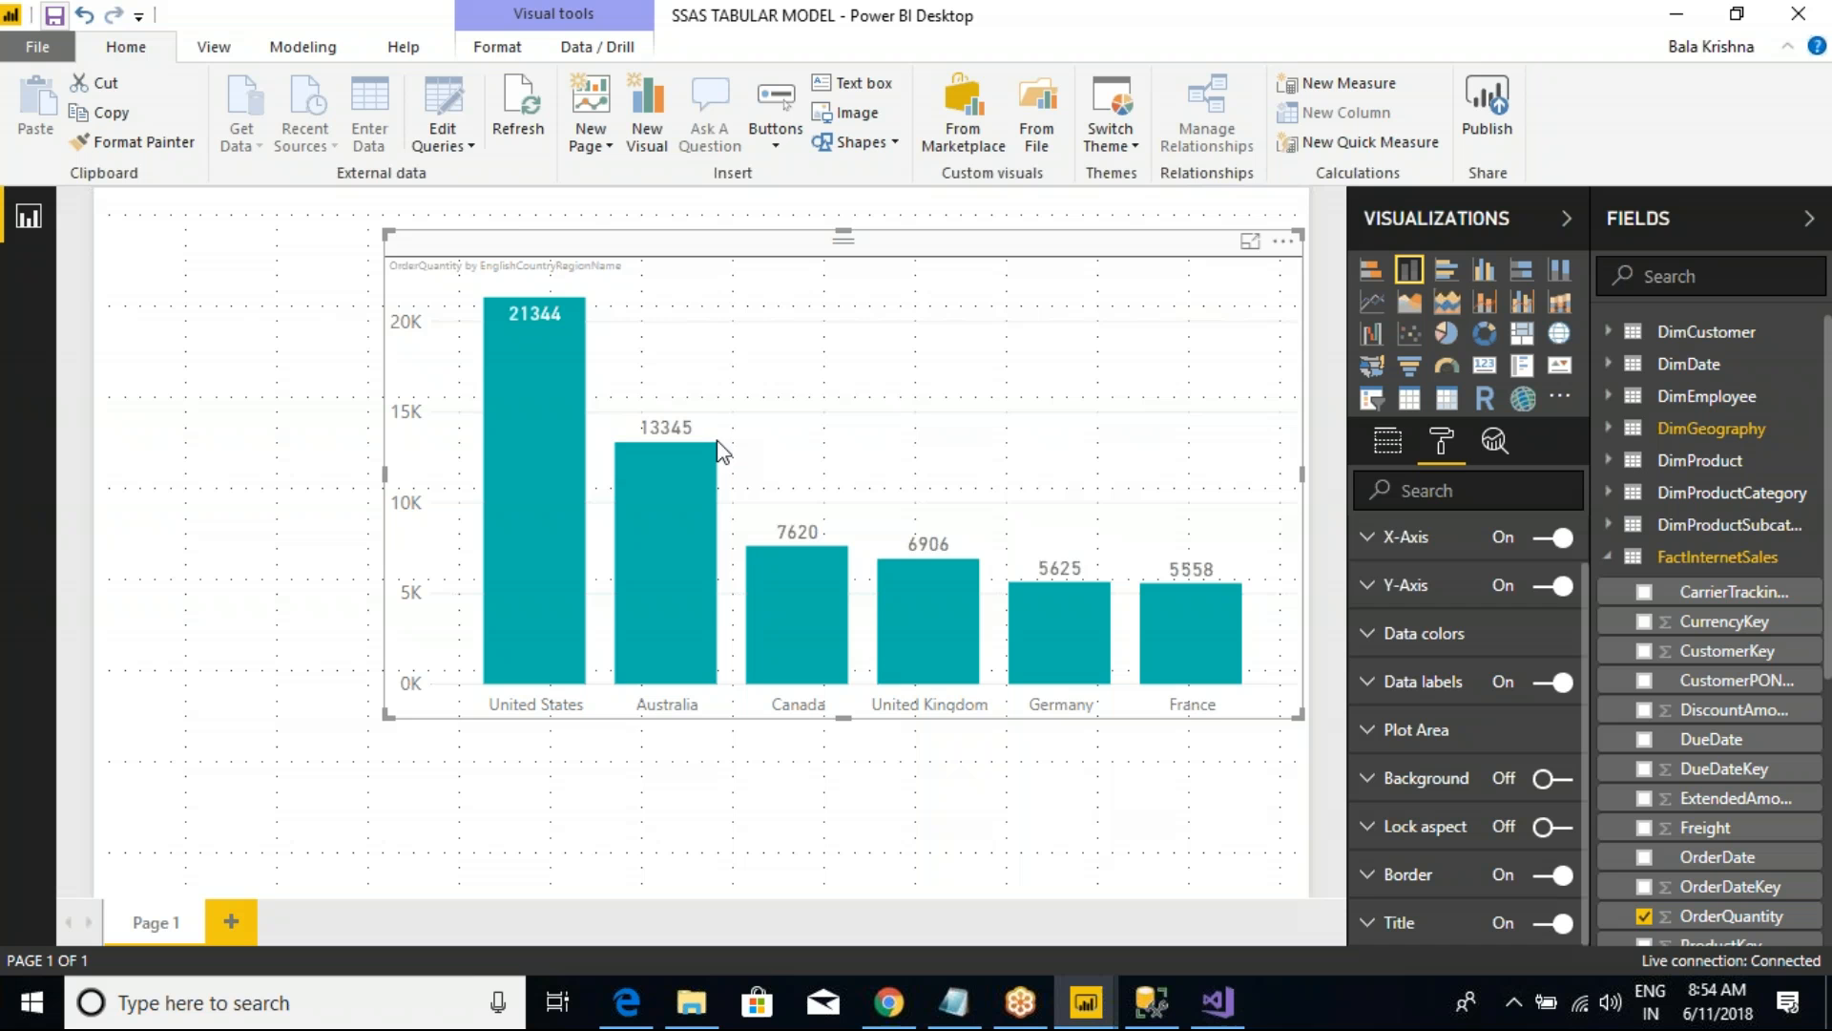
pyautogui.moveTo(1303, 713); pyautogui.dragTo(1235, 580)
pyautogui.click(1239, 584)
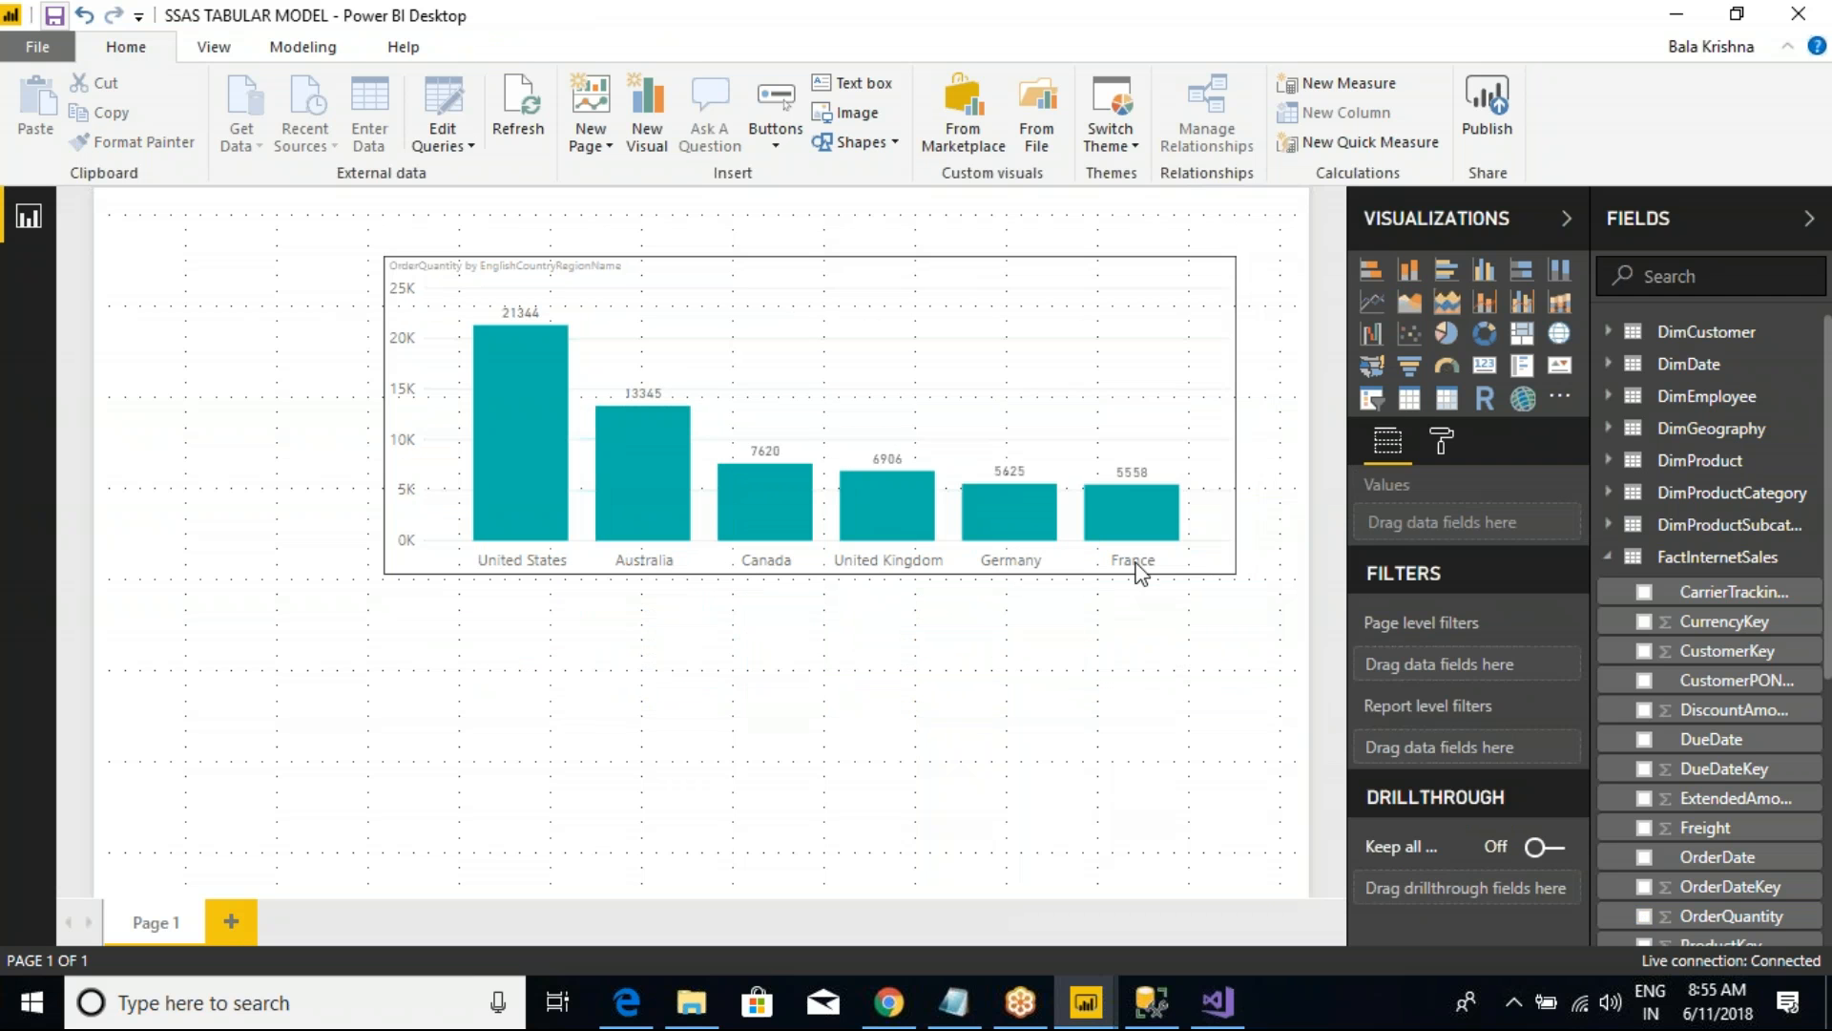
# Step: Add a second report page with a table visual, moved inward and enlarged to cover most of the page
pyautogui.click(233, 922)
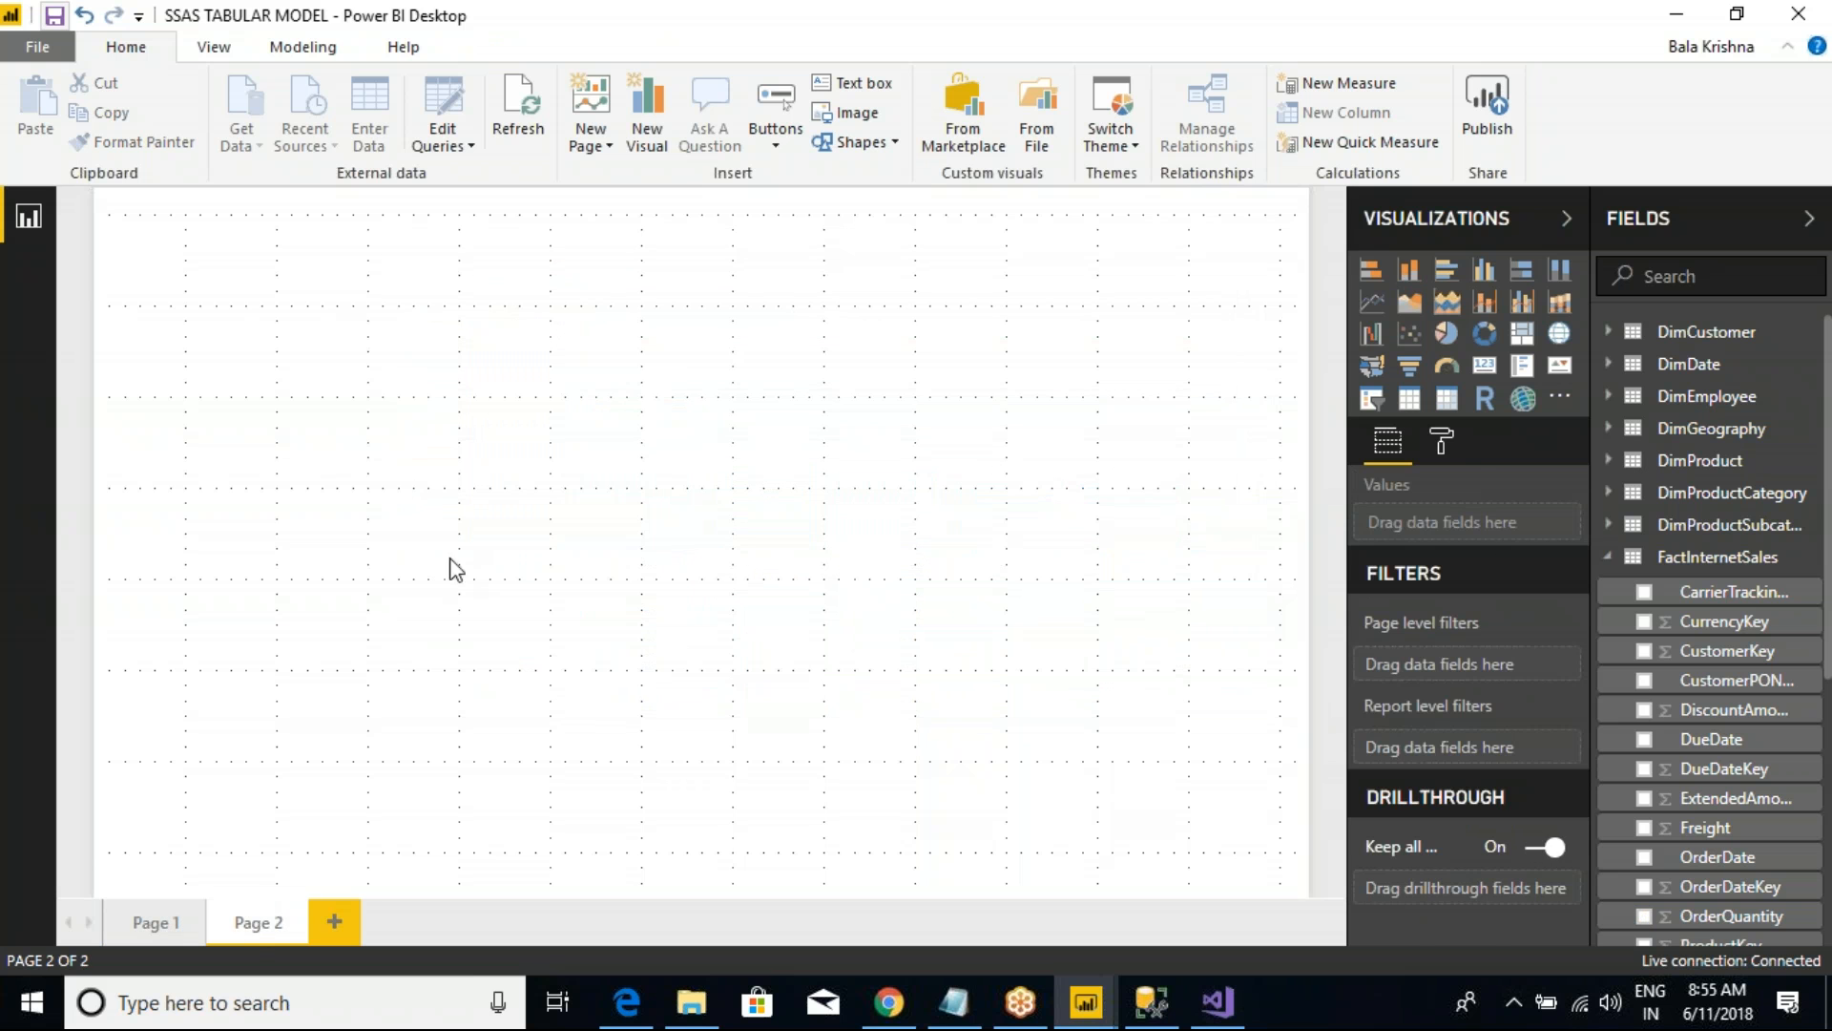
pyautogui.click(1409, 398)
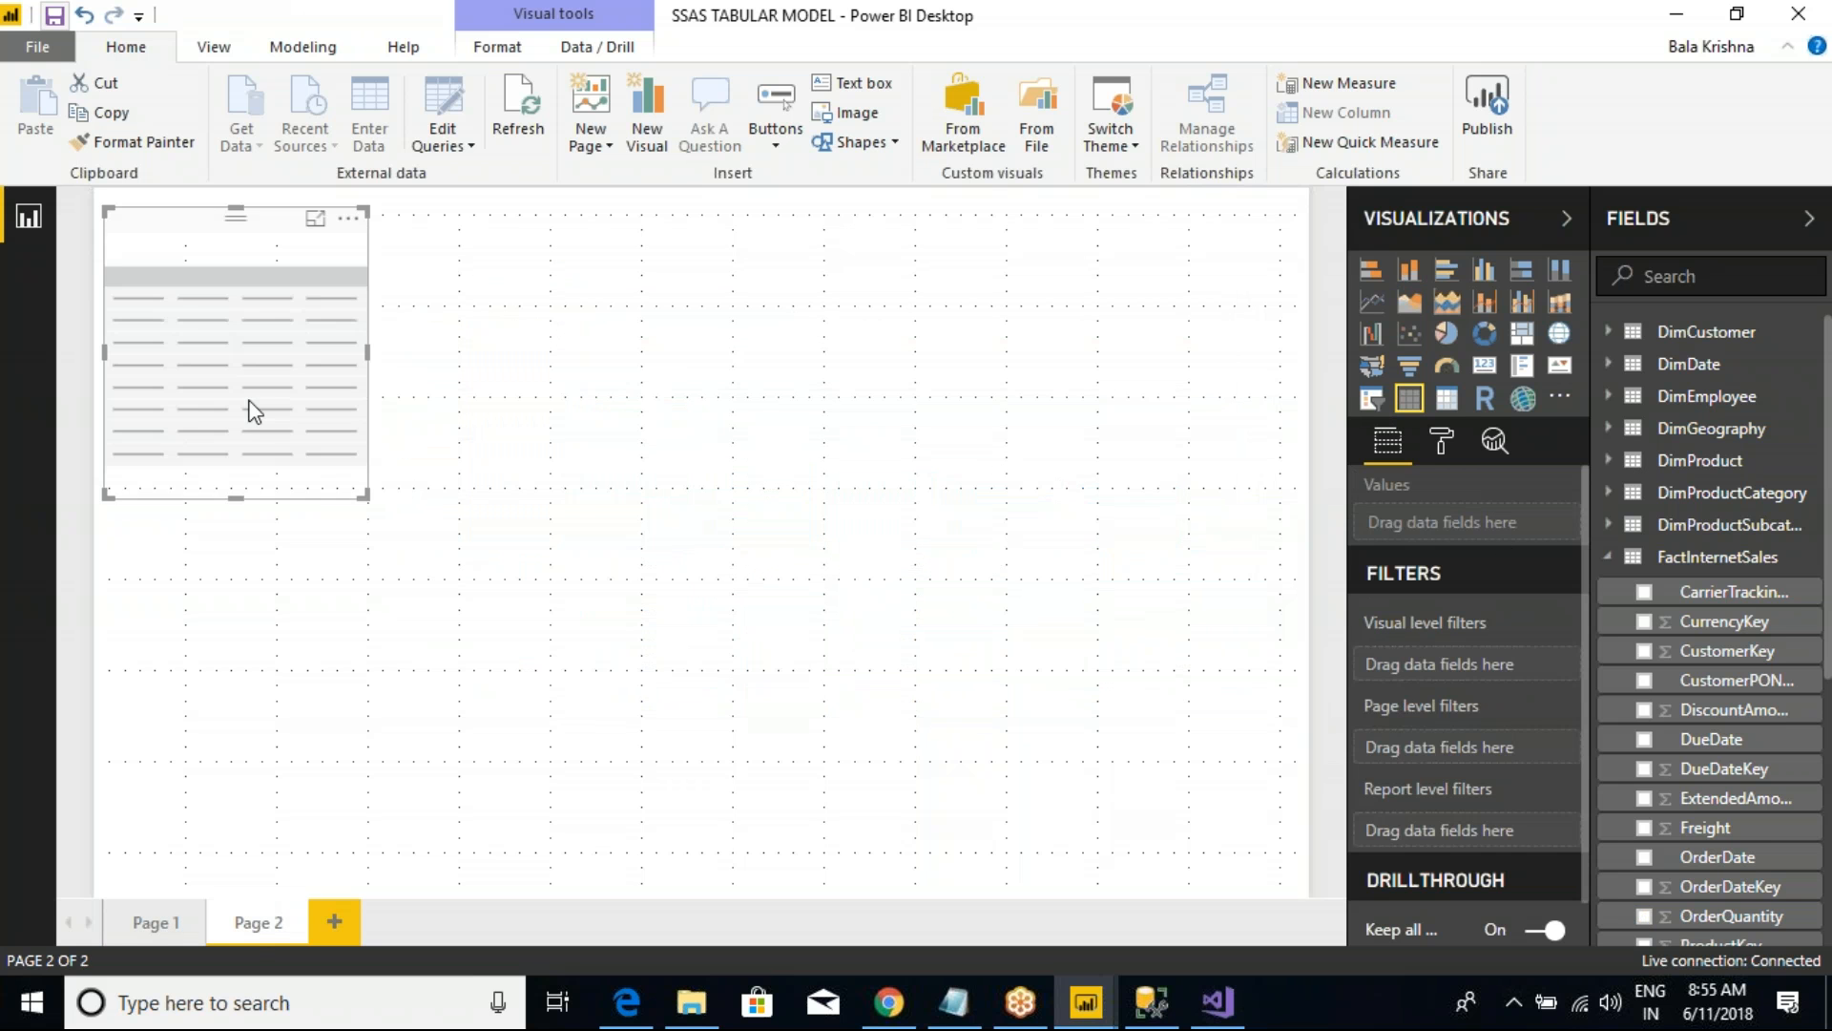
pyautogui.moveTo(250, 409); pyautogui.dragTo(489, 464)
pyautogui.moveTo(628, 561); pyautogui.dragTo(1211, 844)
# Step: Fill the Page 2 table with EnglishCountryRegionName from DimGeography and OrderQuantity from FactInternetSales
pyautogui.click(1611, 557)
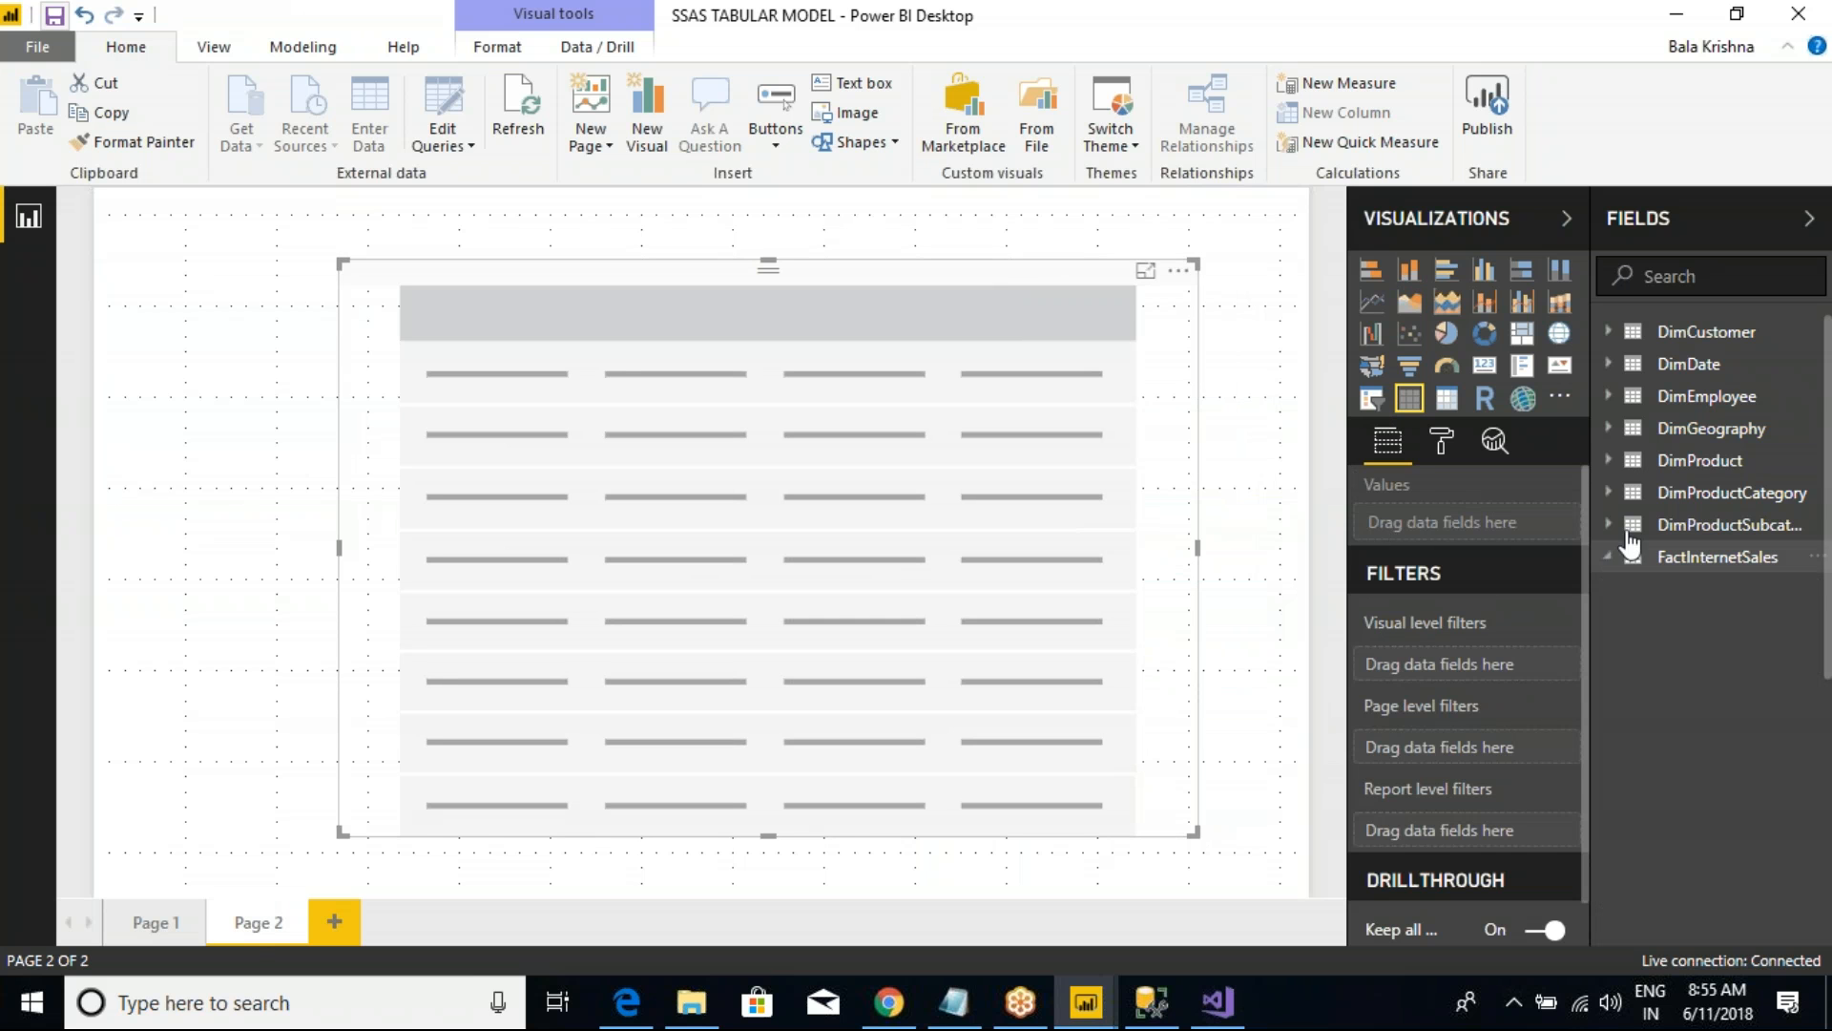
pyautogui.click(1612, 431)
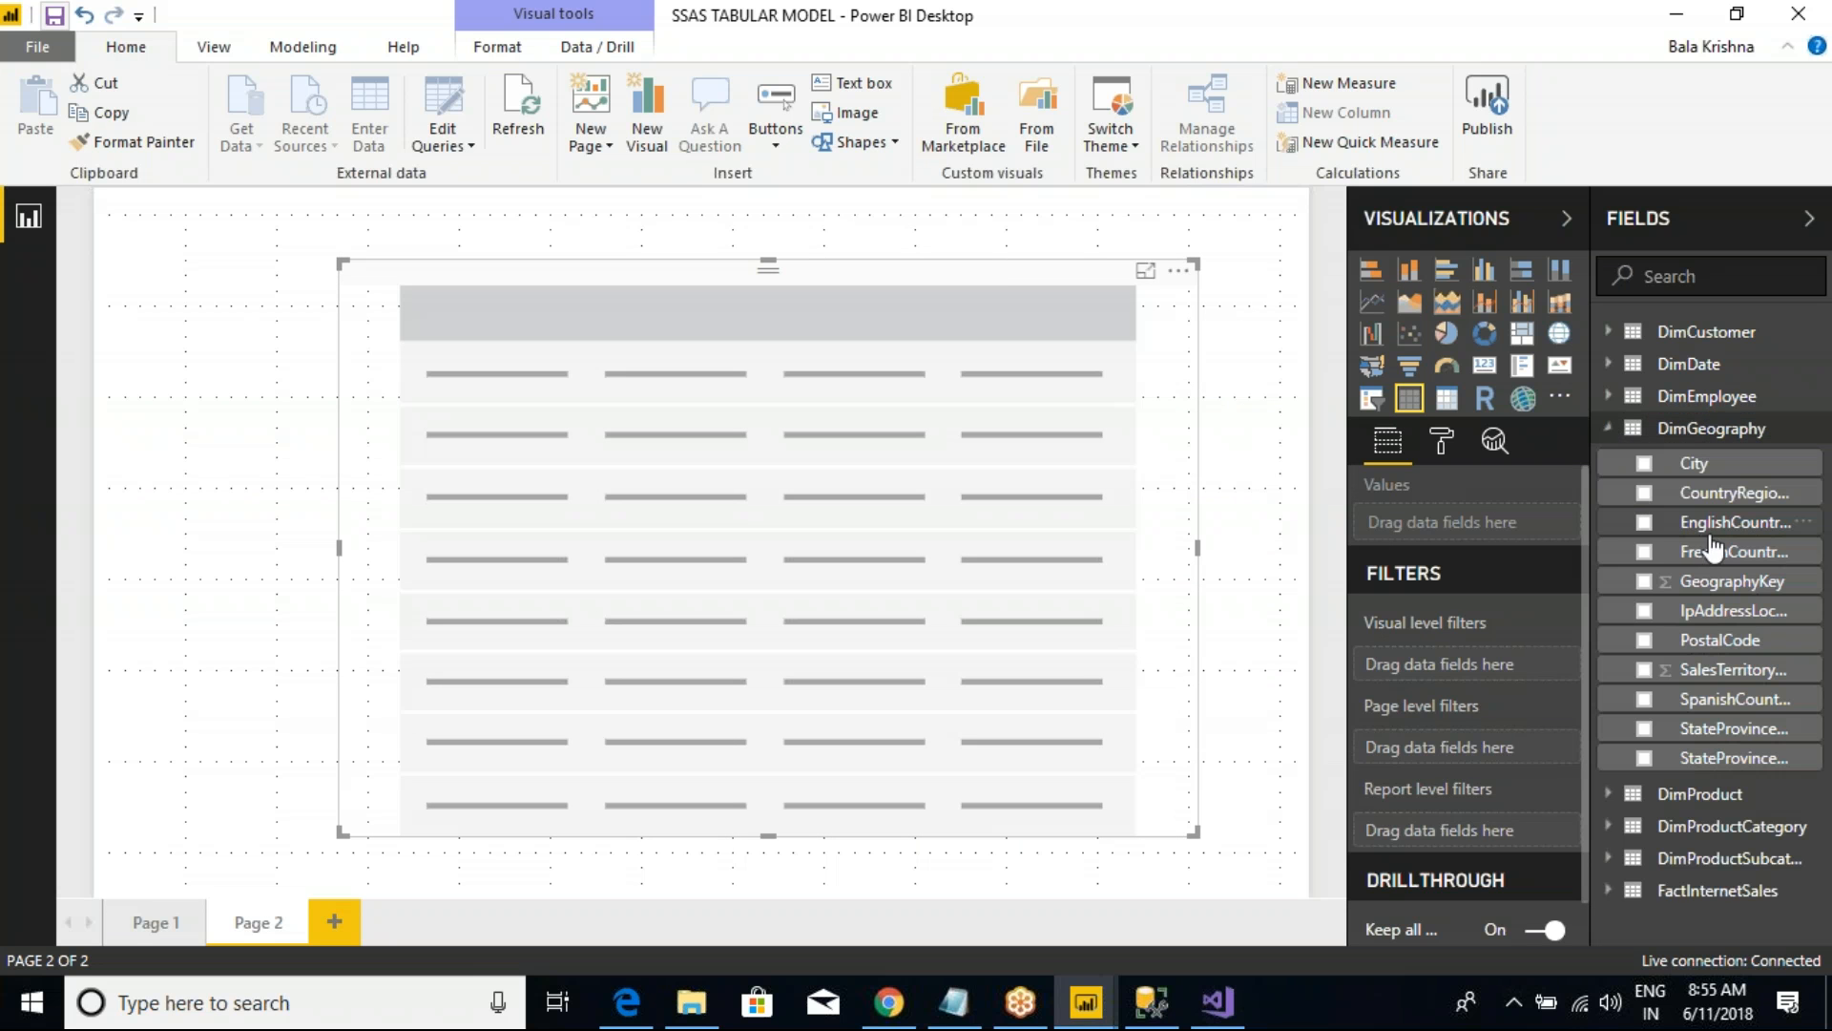
pyautogui.click(1648, 524)
pyautogui.click(1610, 429)
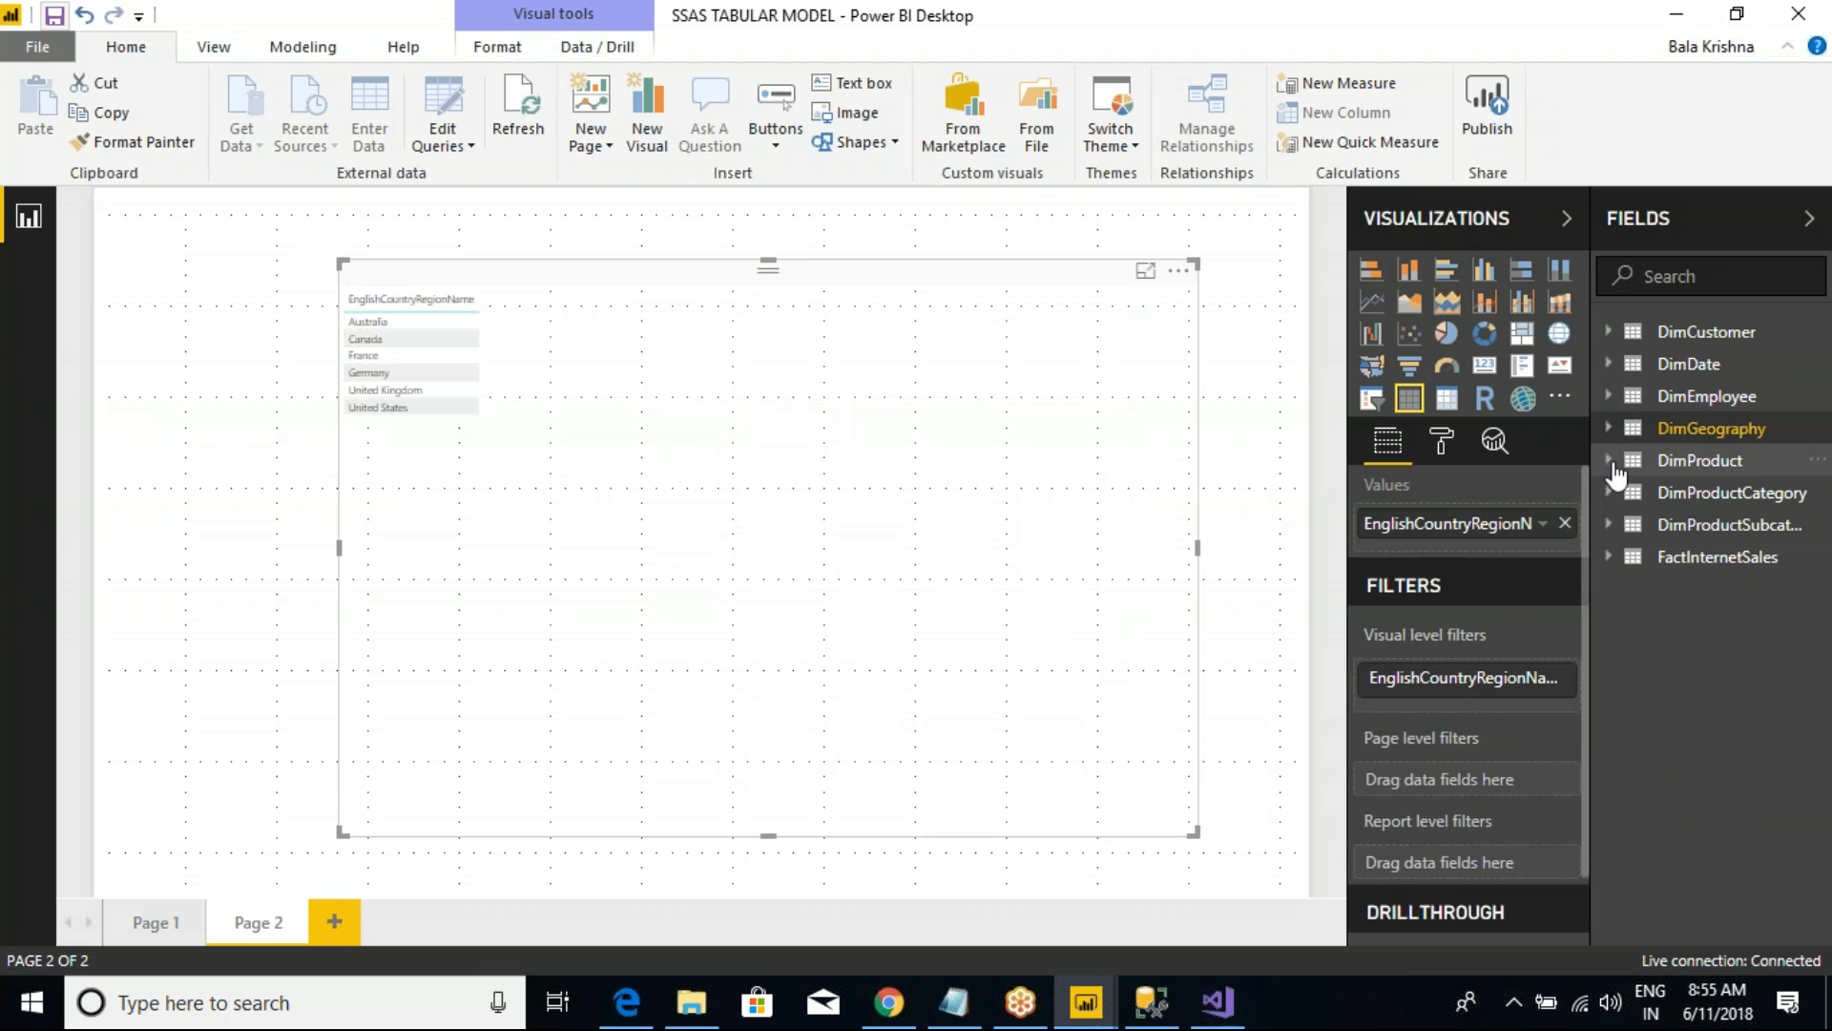
pyautogui.click(1609, 556)
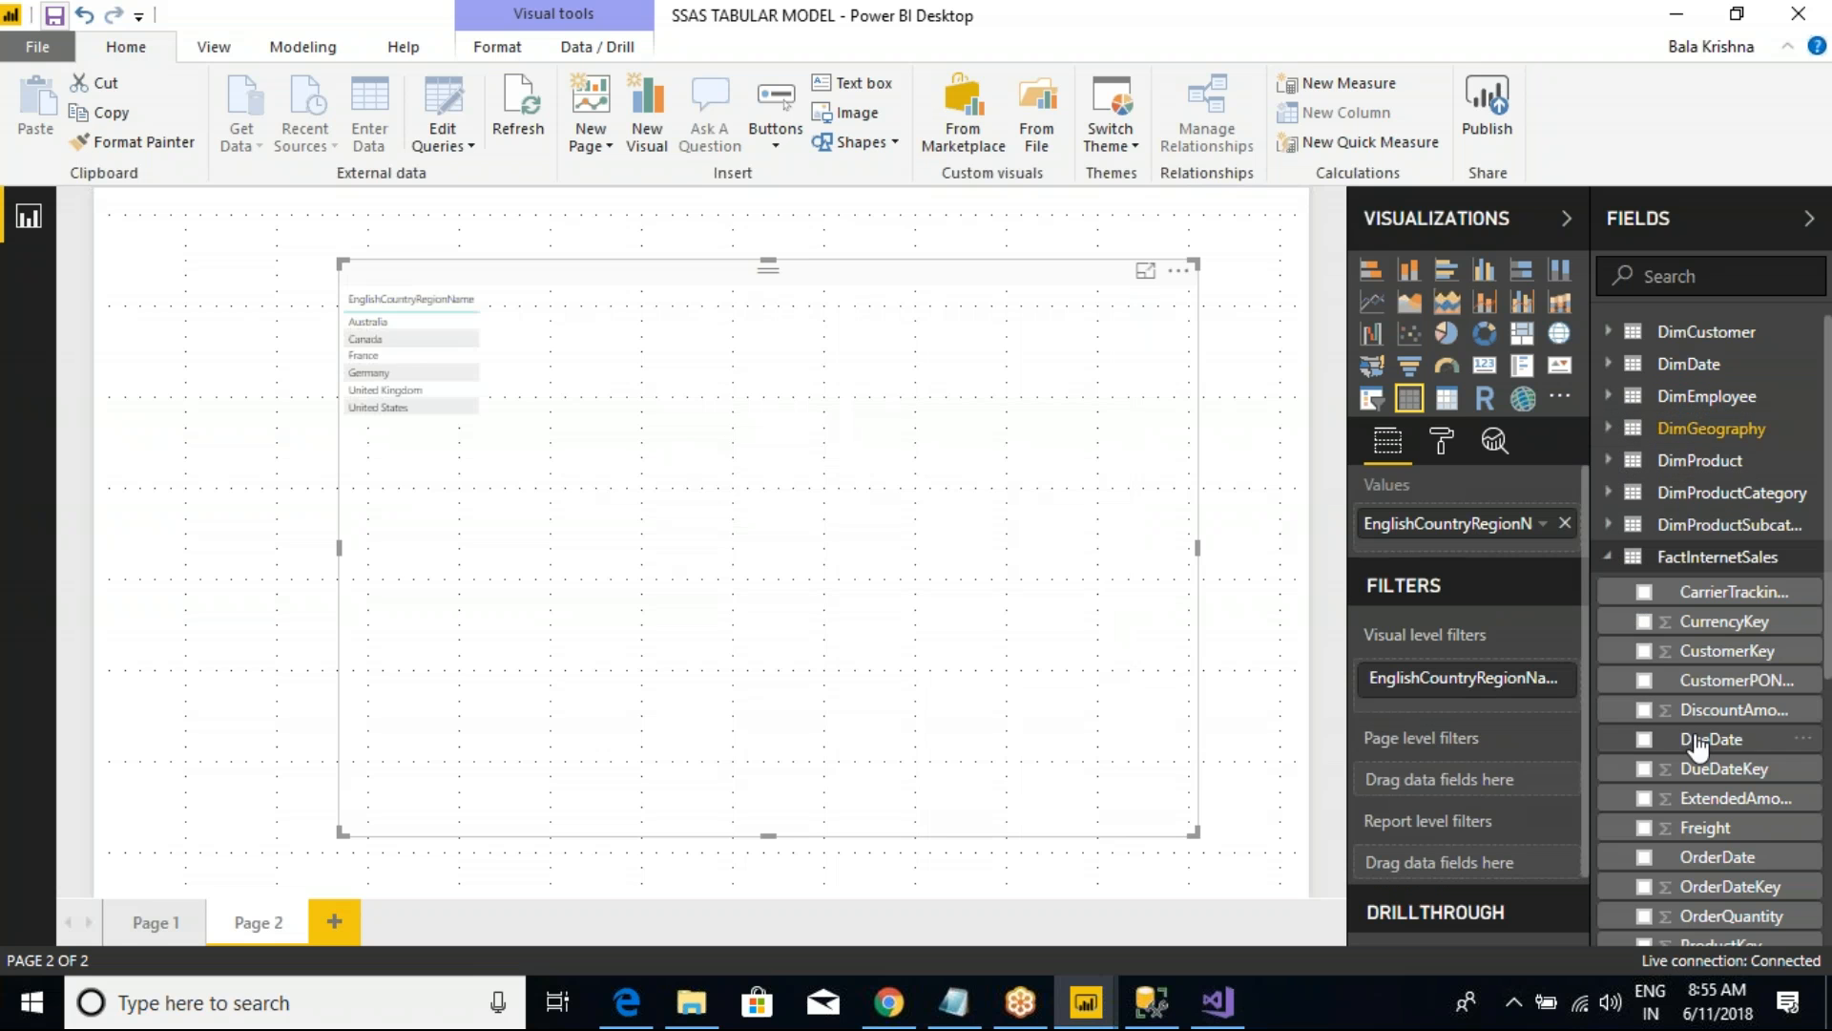
pyautogui.click(1644, 916)
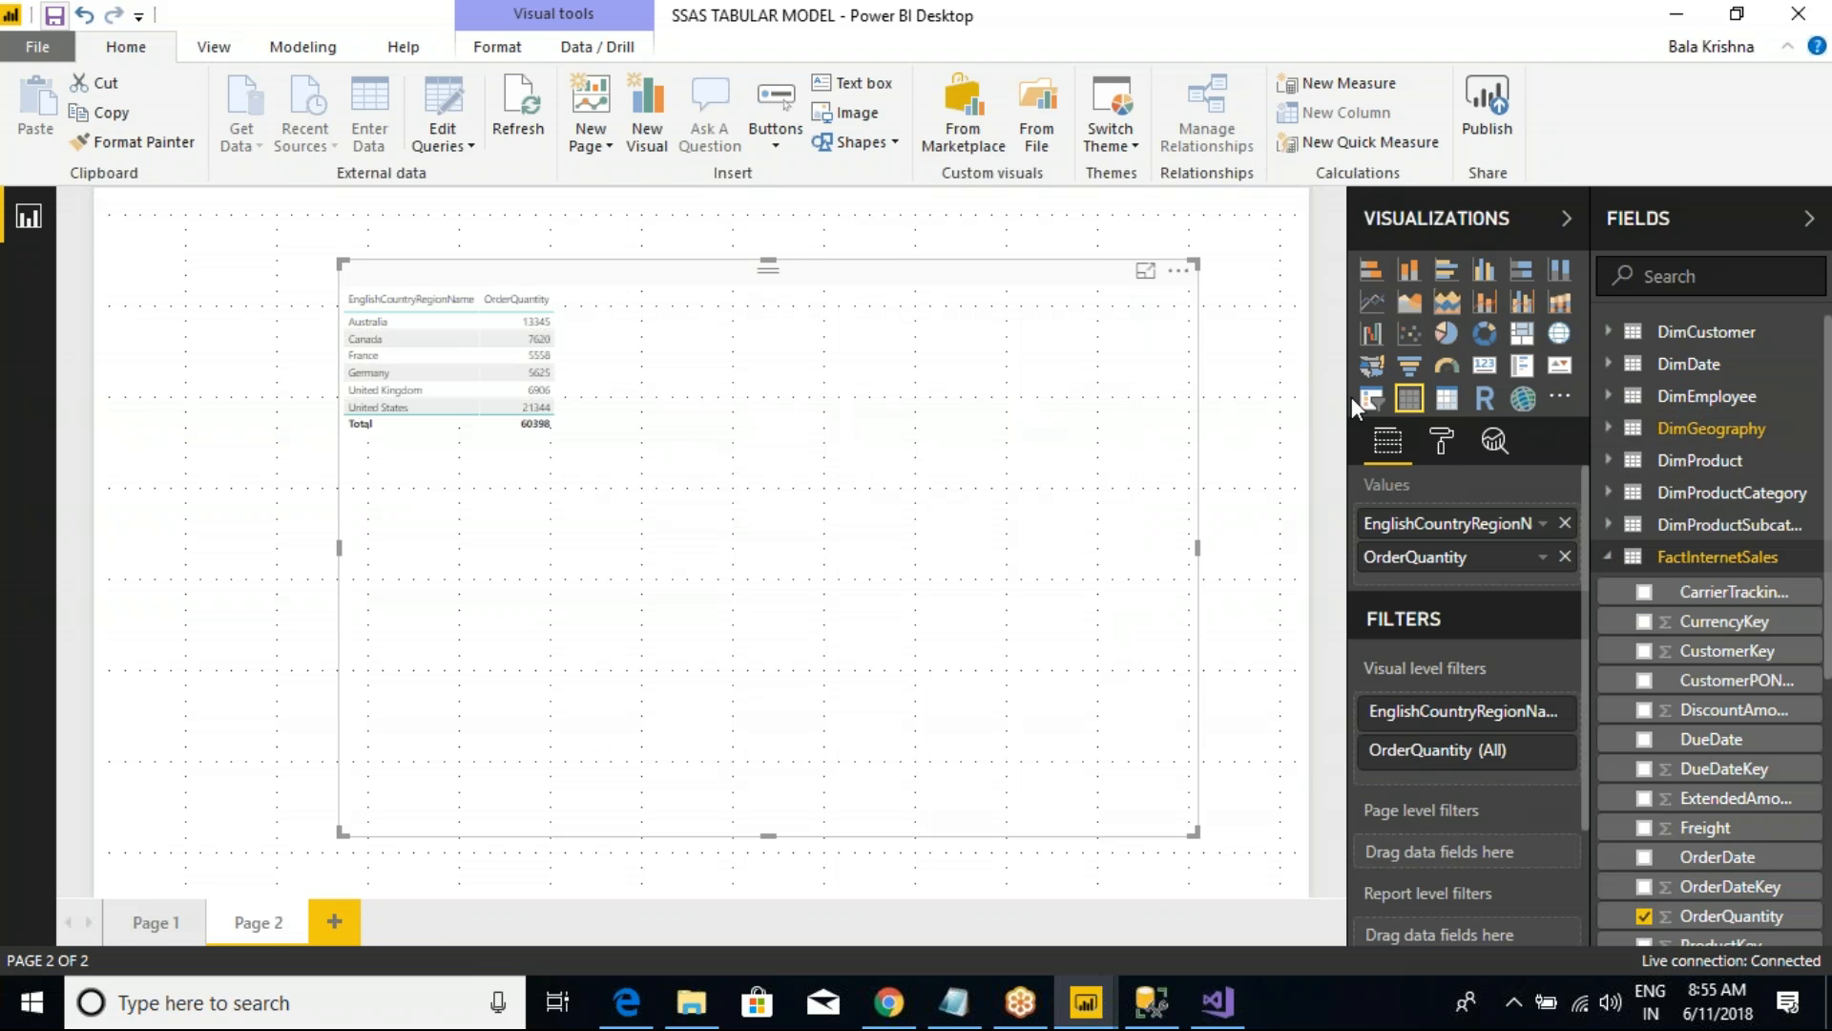
# Step: Set the table's grid text size to 14
pyautogui.click(1441, 441)
pyautogui.click(1379, 637)
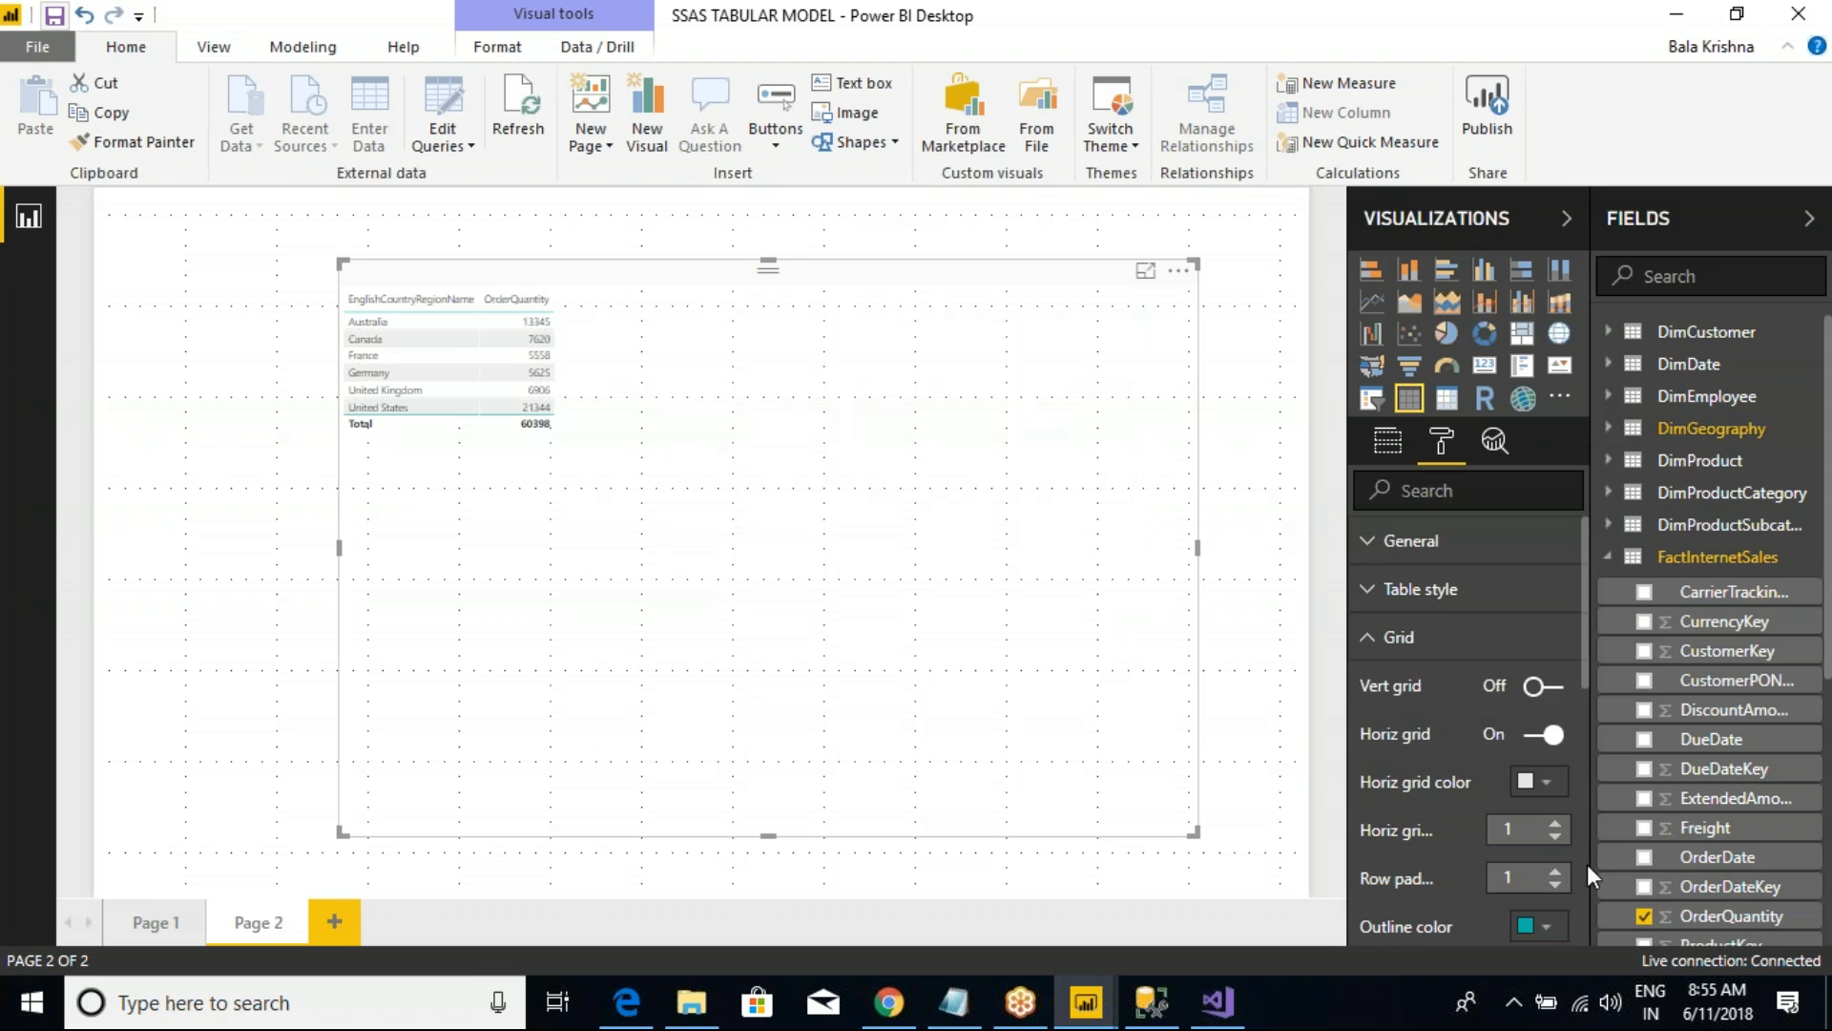
pyautogui.scroll(-4, 1565, 852)
pyautogui.click(1556, 615)
pyautogui.click(1556, 615)
pyautogui.click(1556, 615)
pyautogui.click(1556, 615)
pyautogui.click(1555, 615)
pyautogui.click(1555, 614)
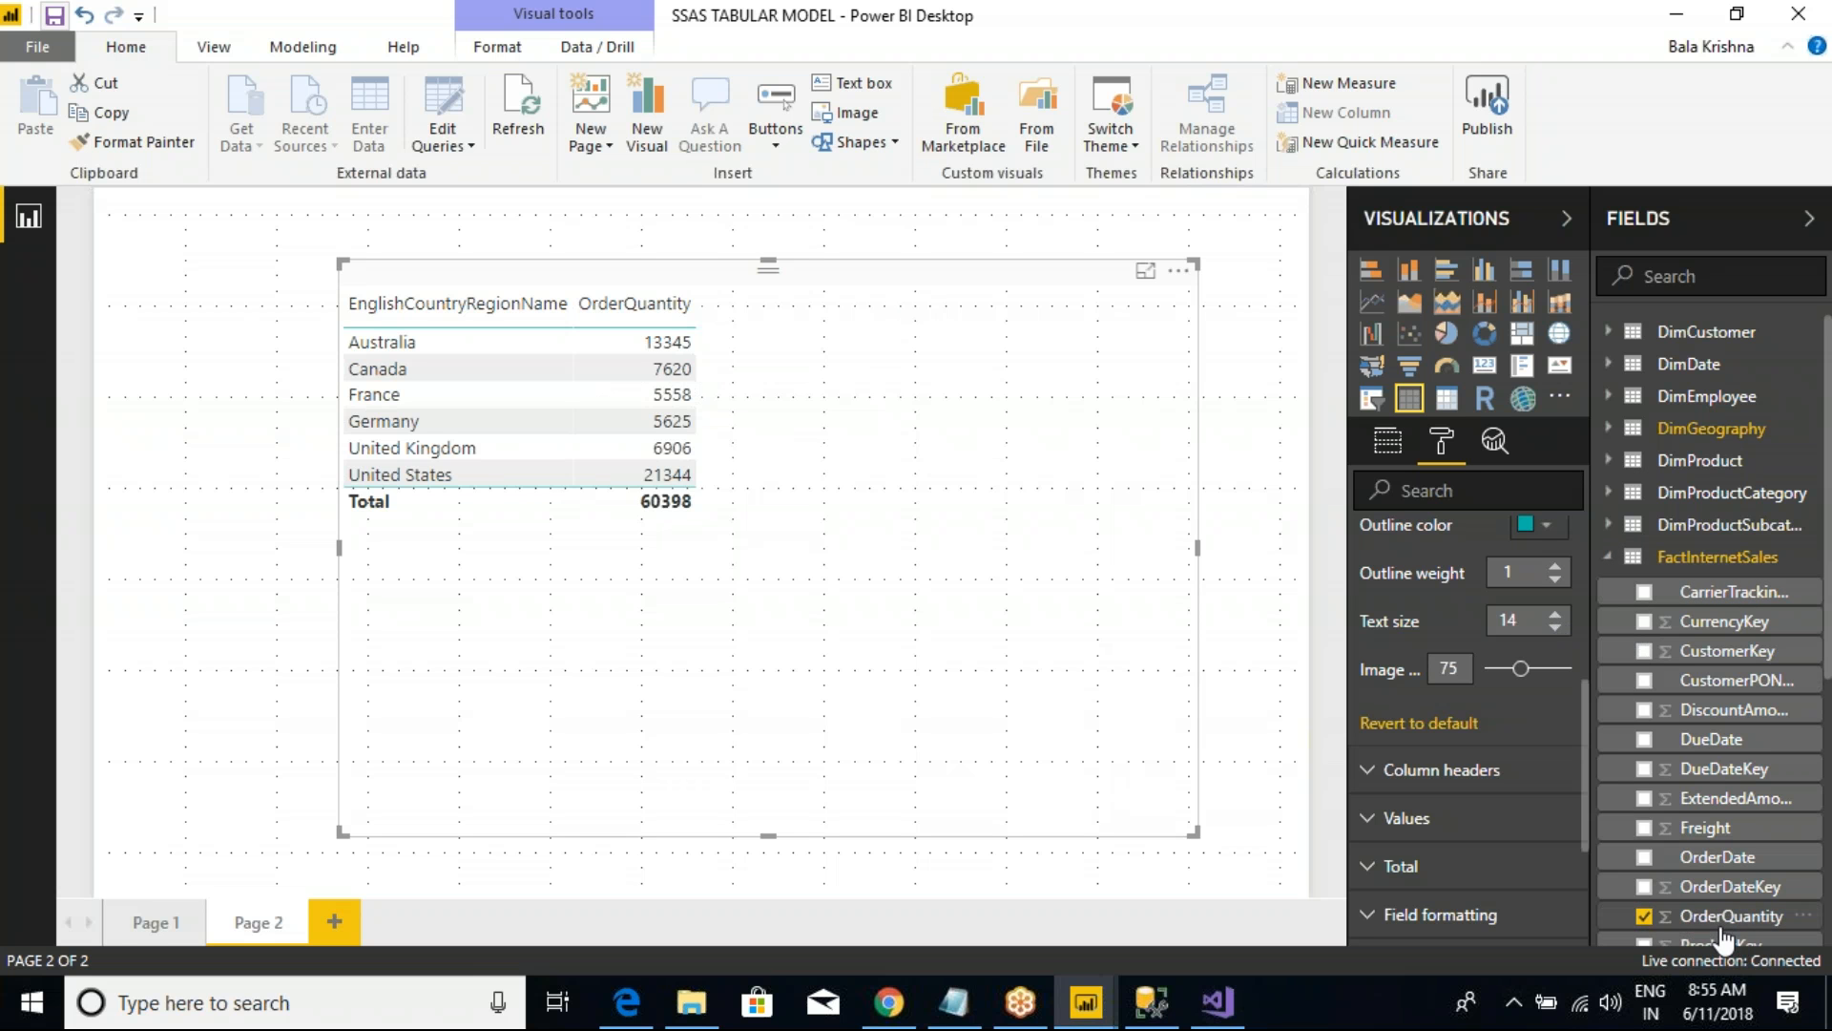
# Step: Add Sum of OrderQuantity, SalesAmount and Sum of SalesAmount to the table and reduce the table's height to fit its rows
pyautogui.scroll(-5, 1678, 673)
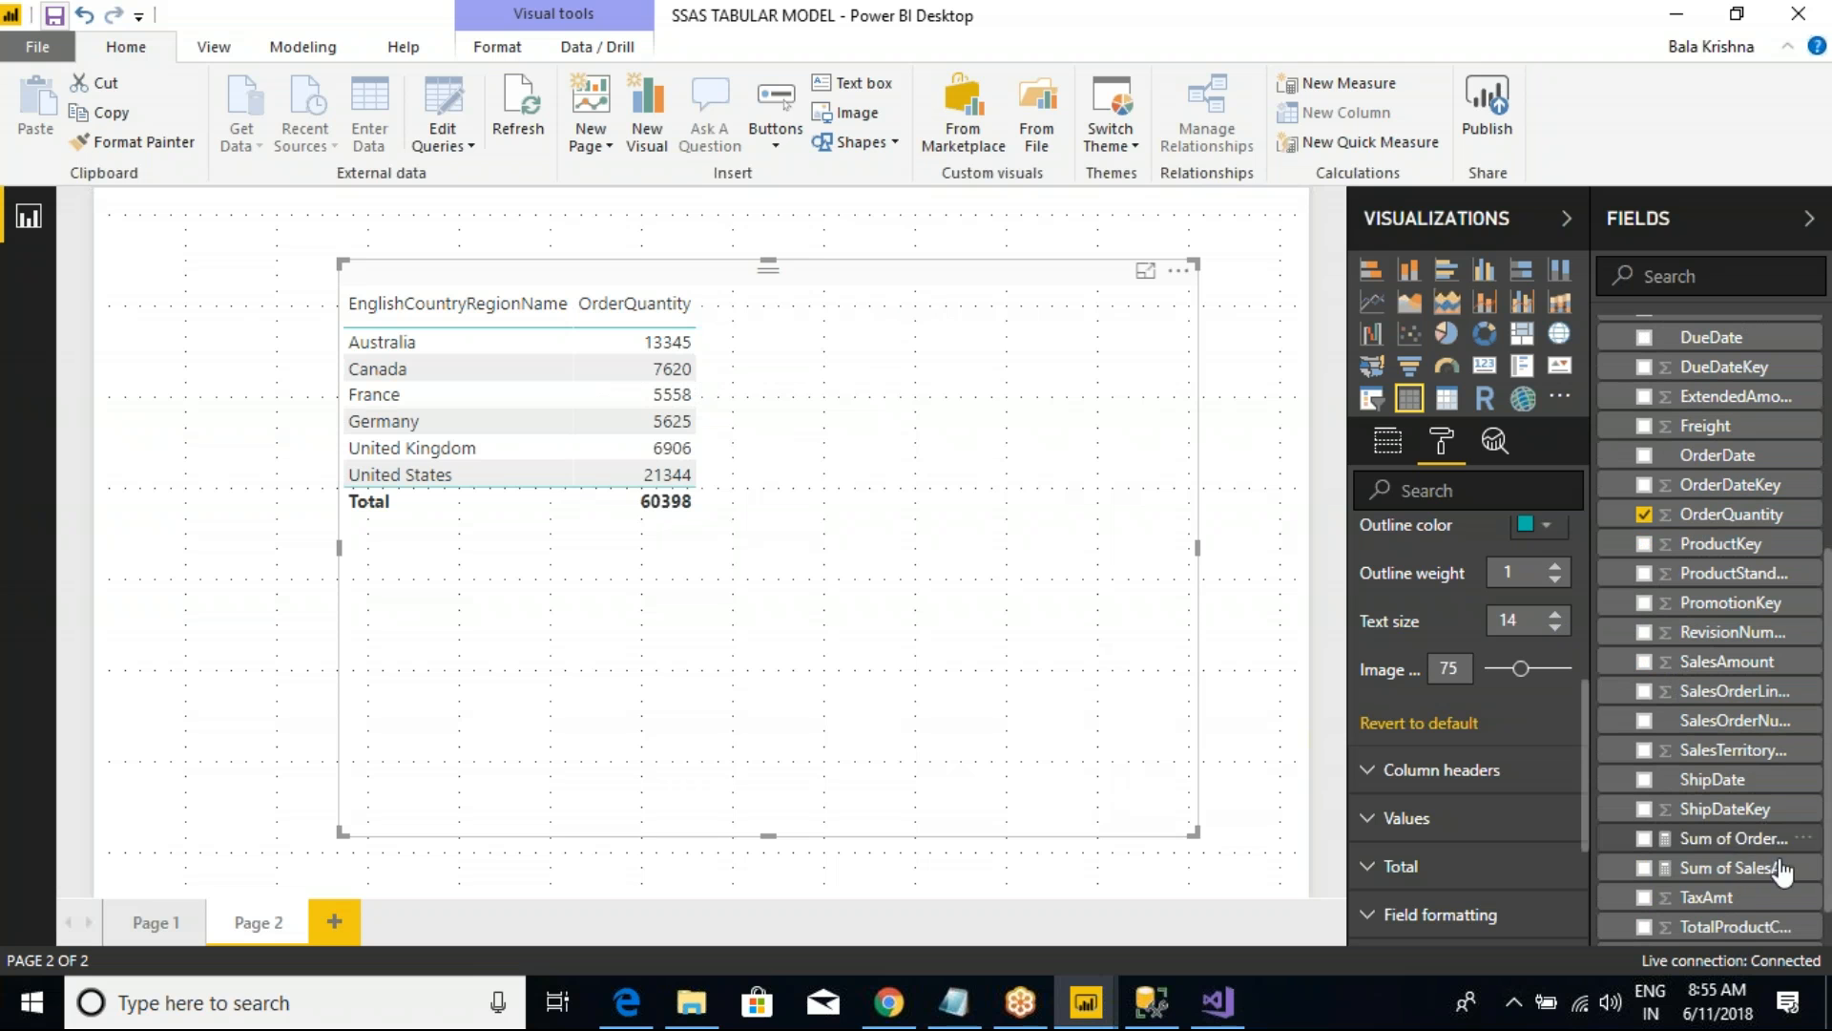
pyautogui.click(1645, 840)
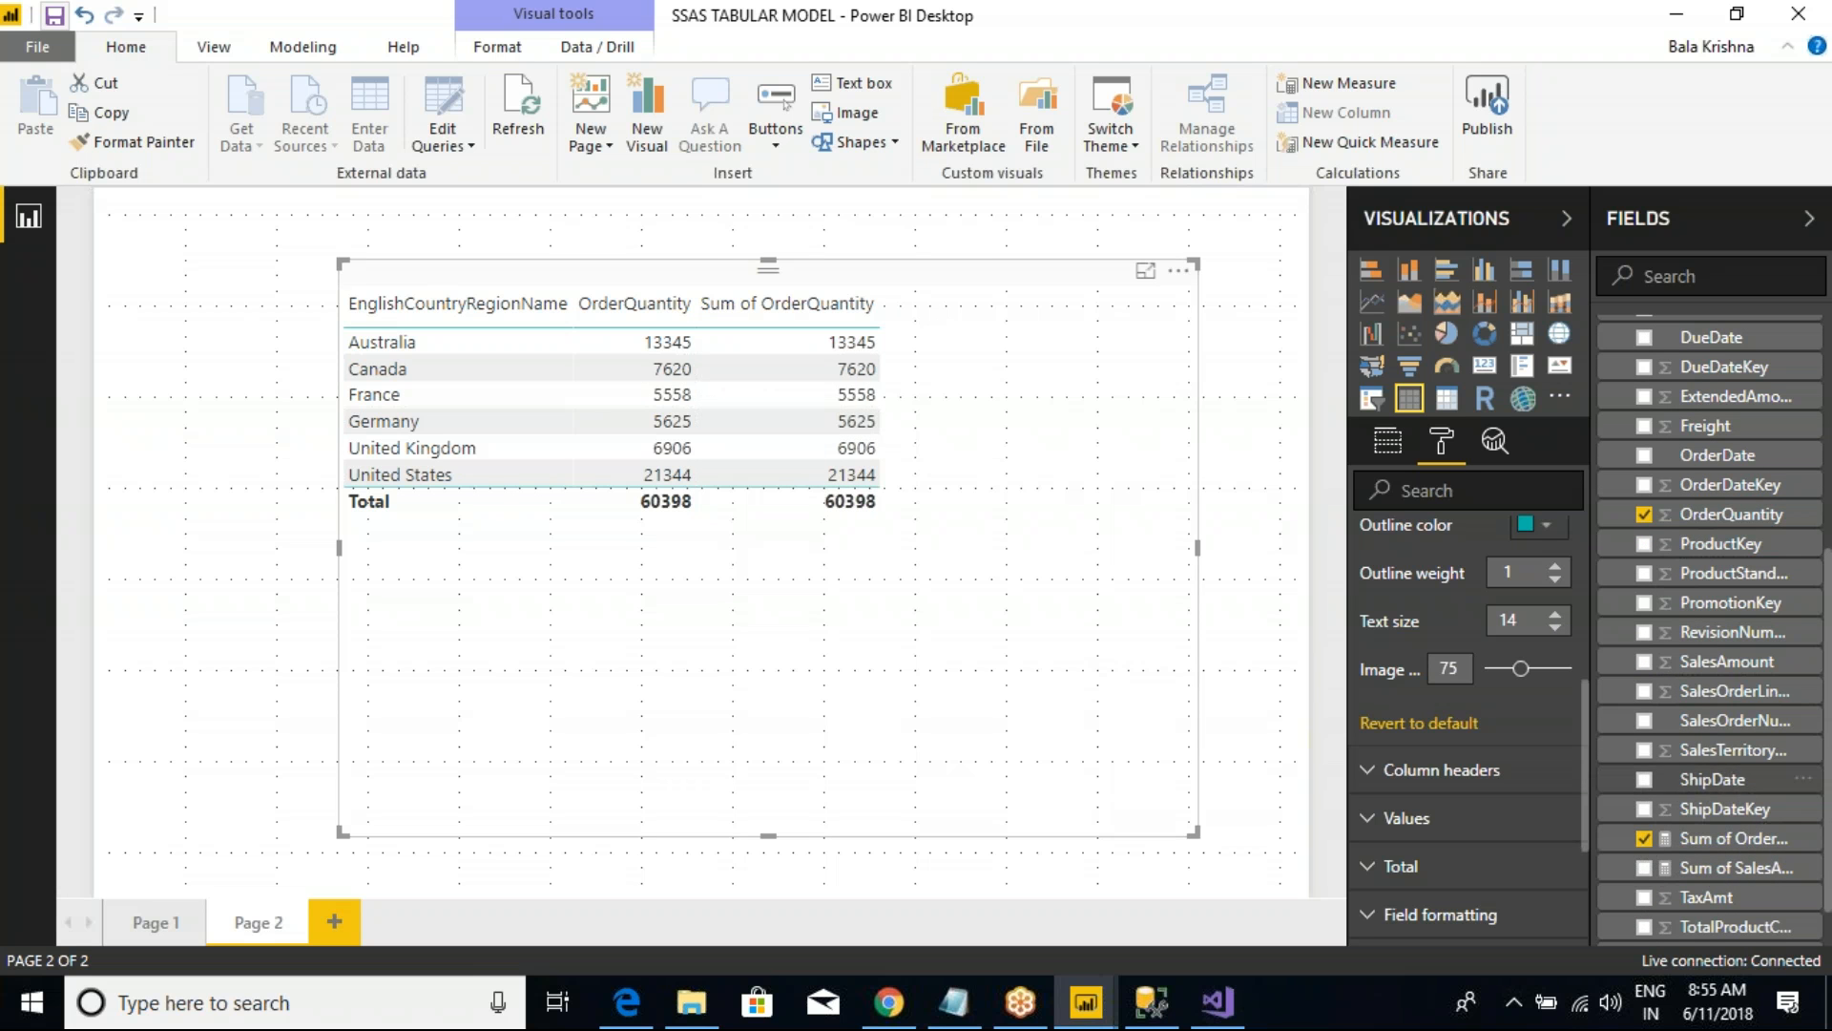
pyautogui.scroll(5, 1625, 700)
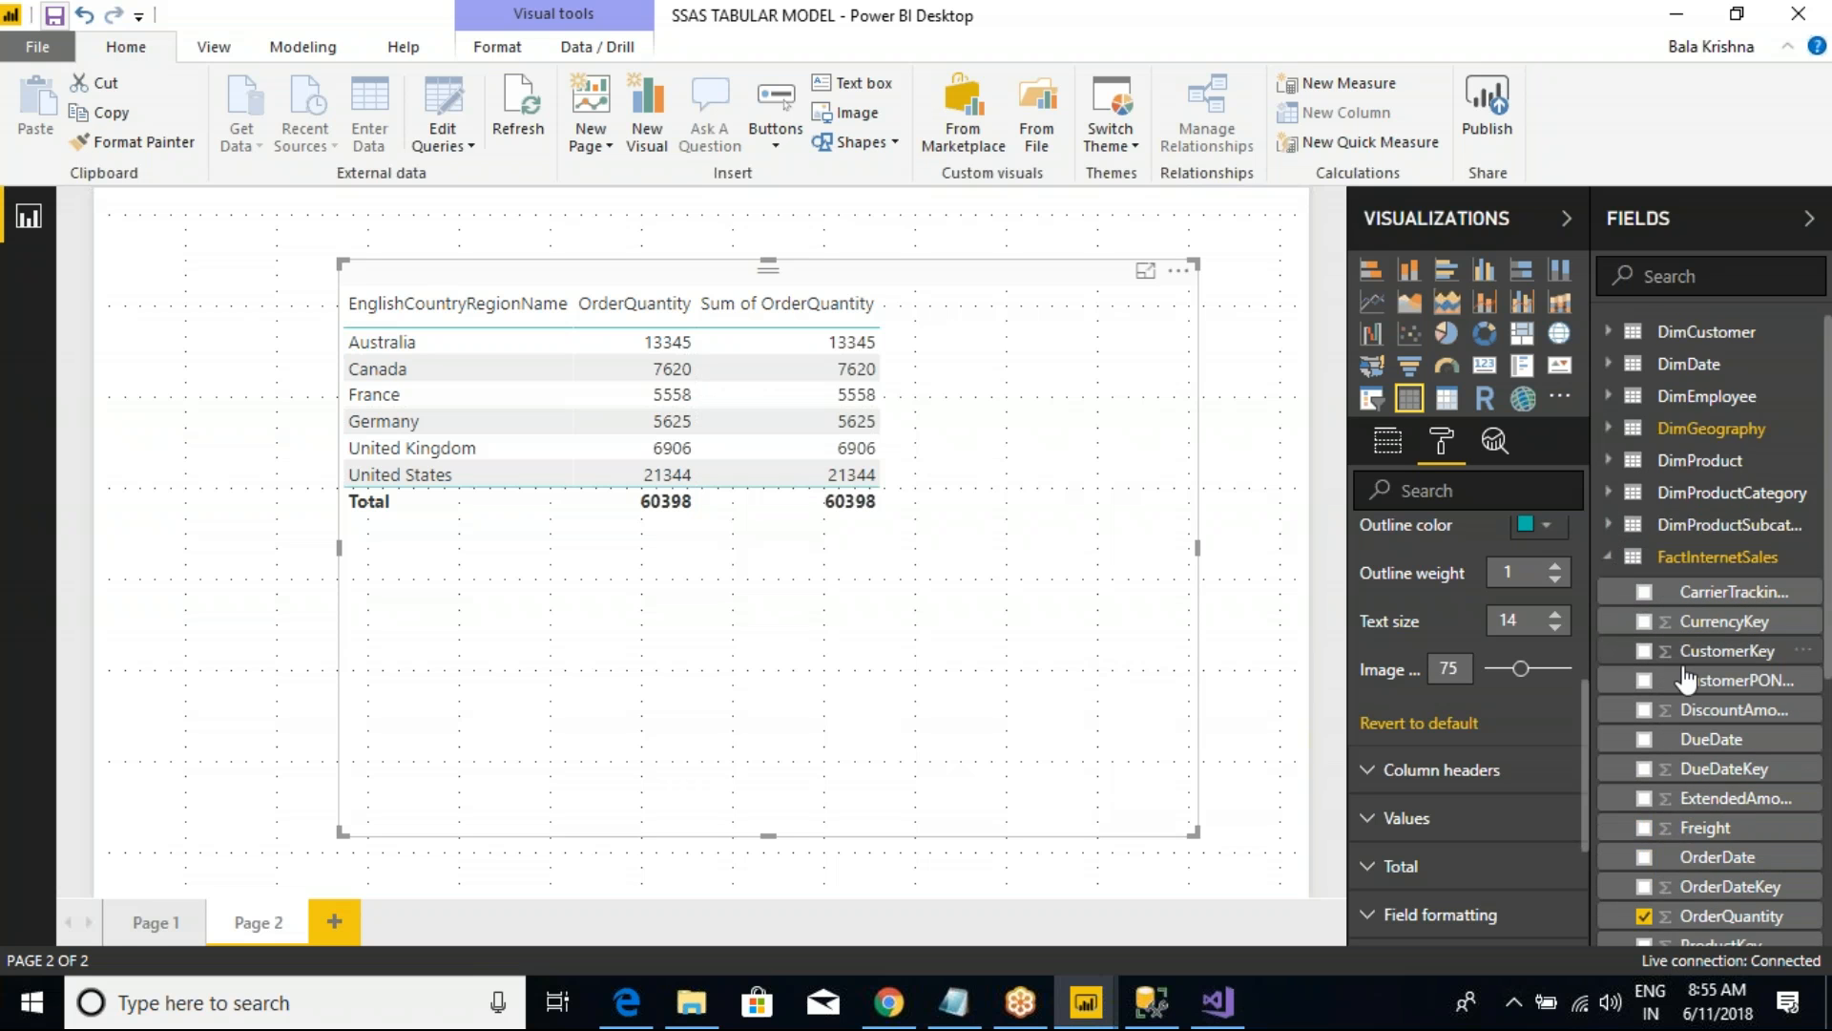
pyautogui.scroll(-5, 1679, 679)
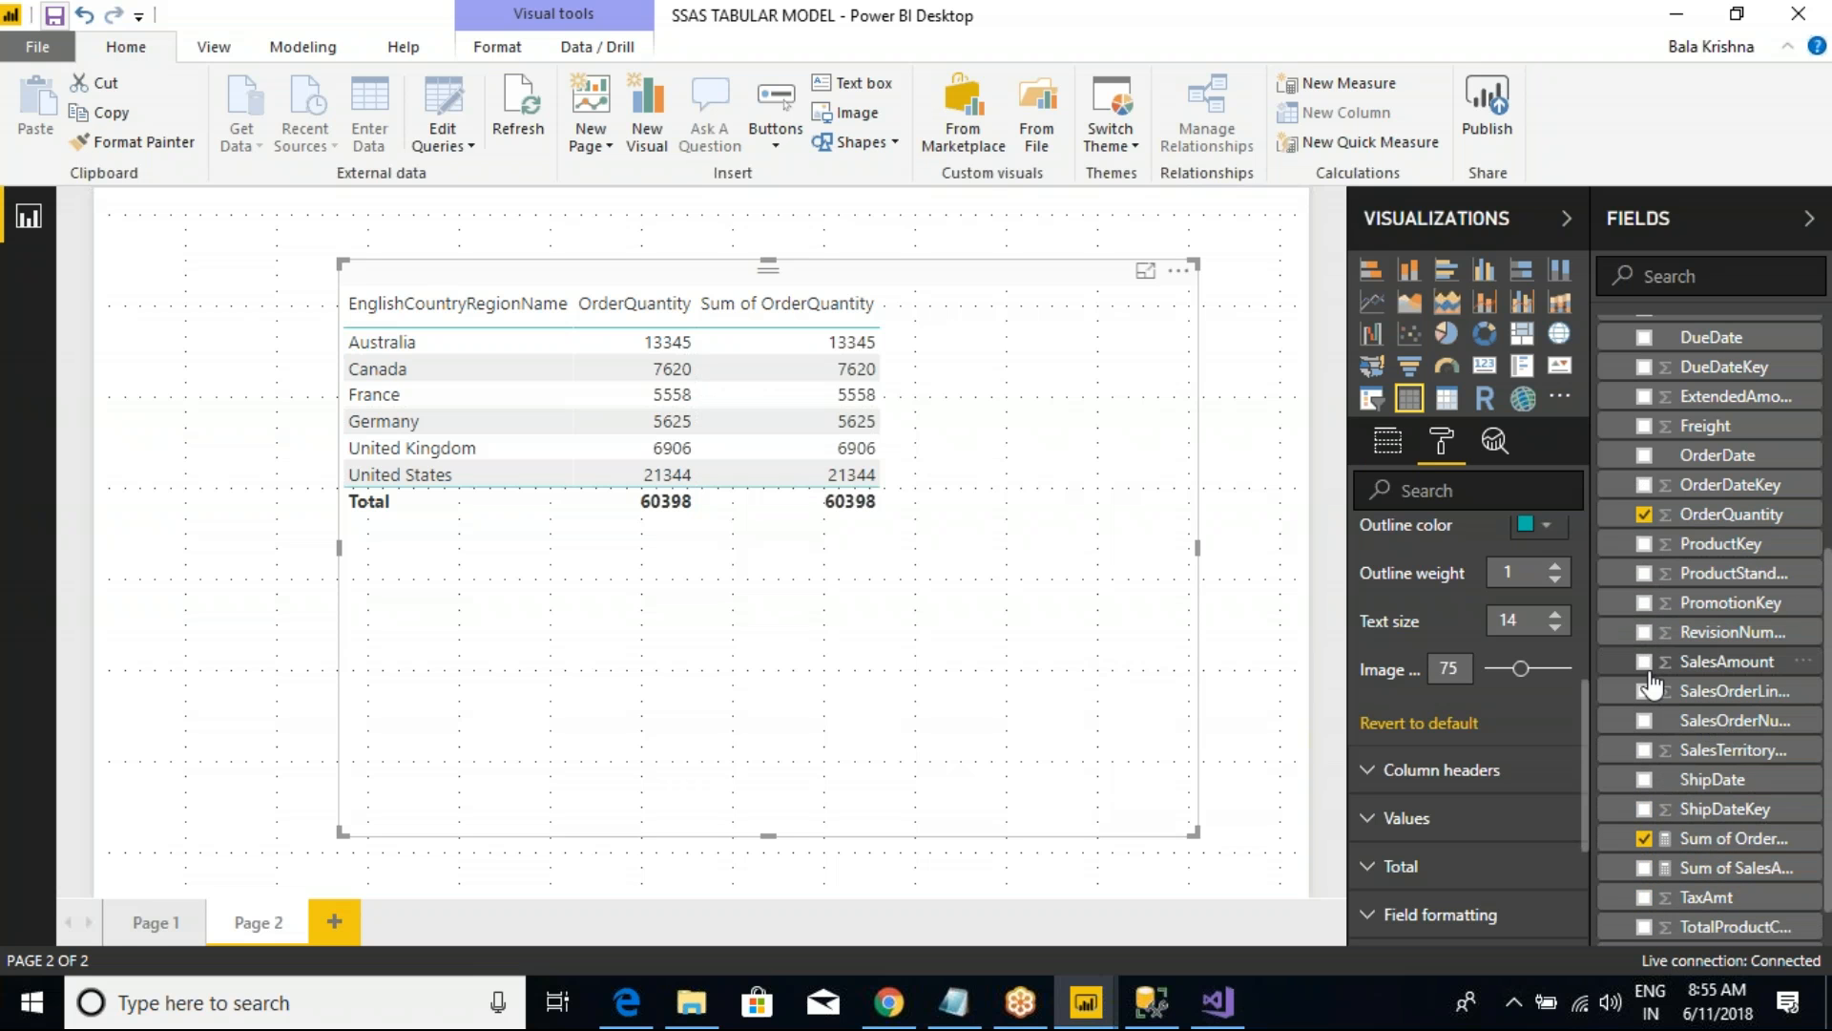
pyautogui.click(1645, 663)
pyautogui.click(1644, 869)
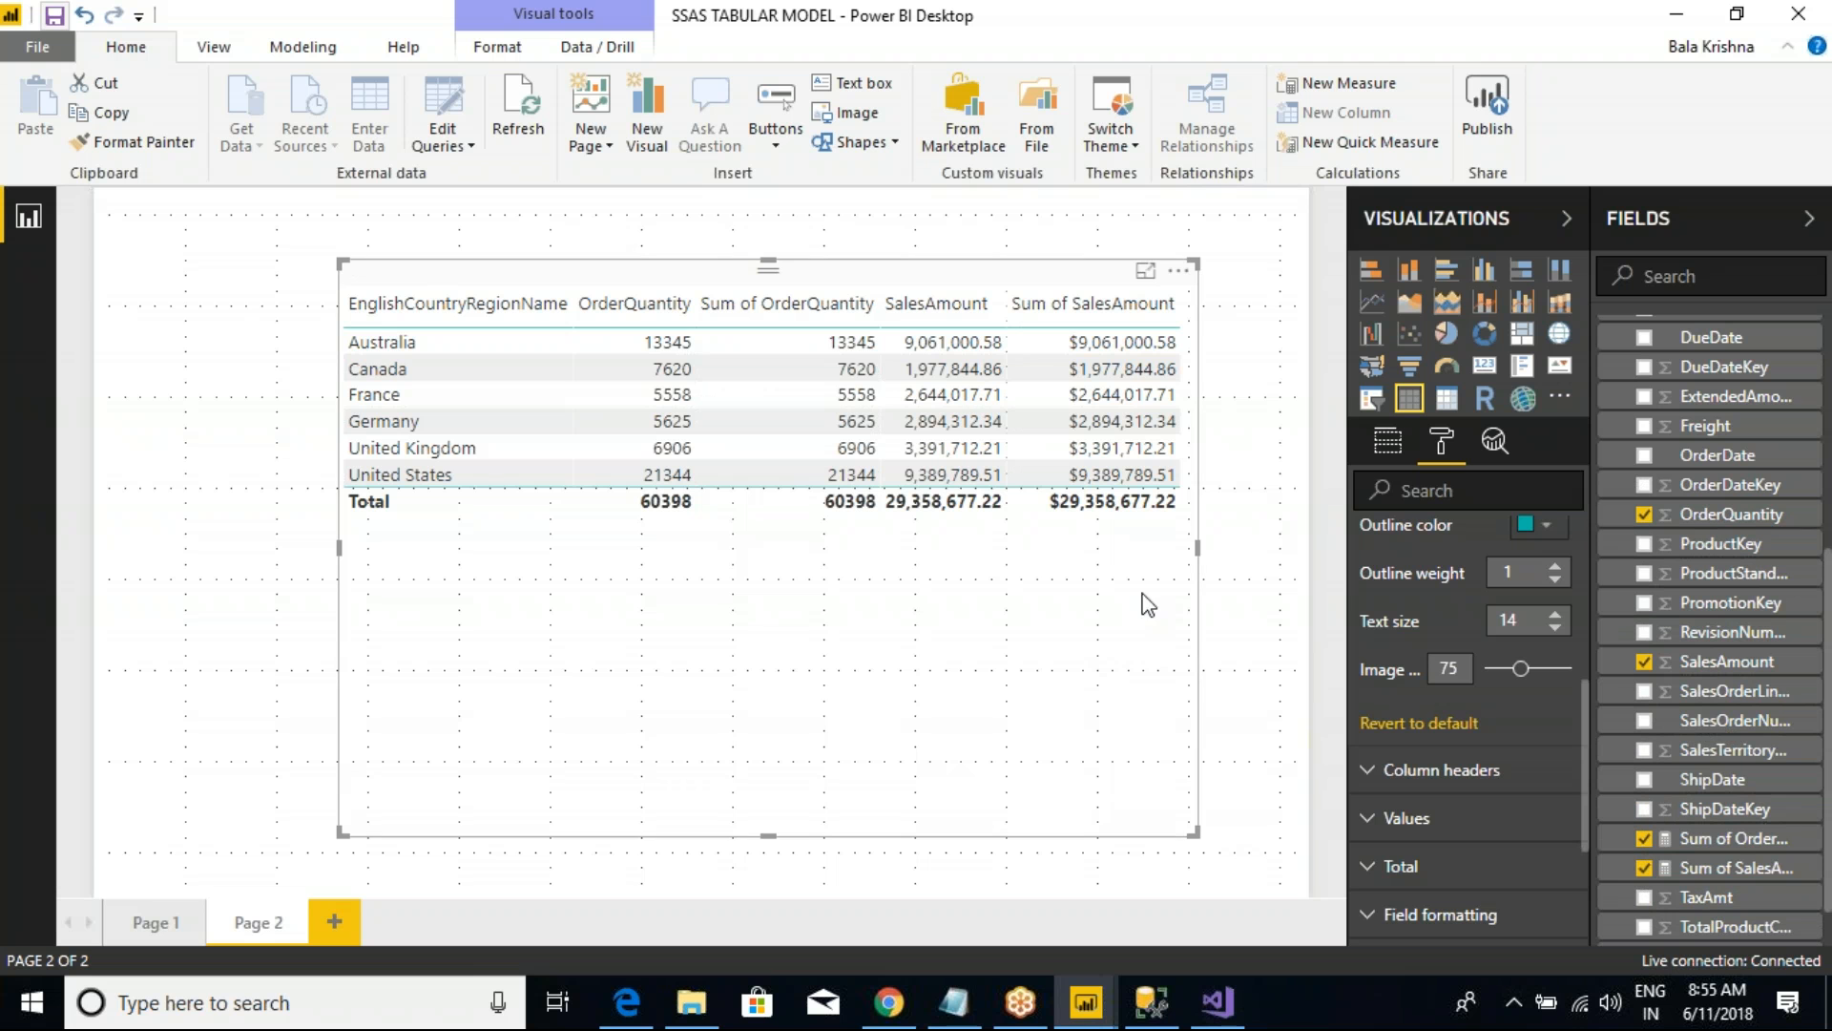
pyautogui.moveTo(1190, 830); pyautogui.dragTo(1207, 548)
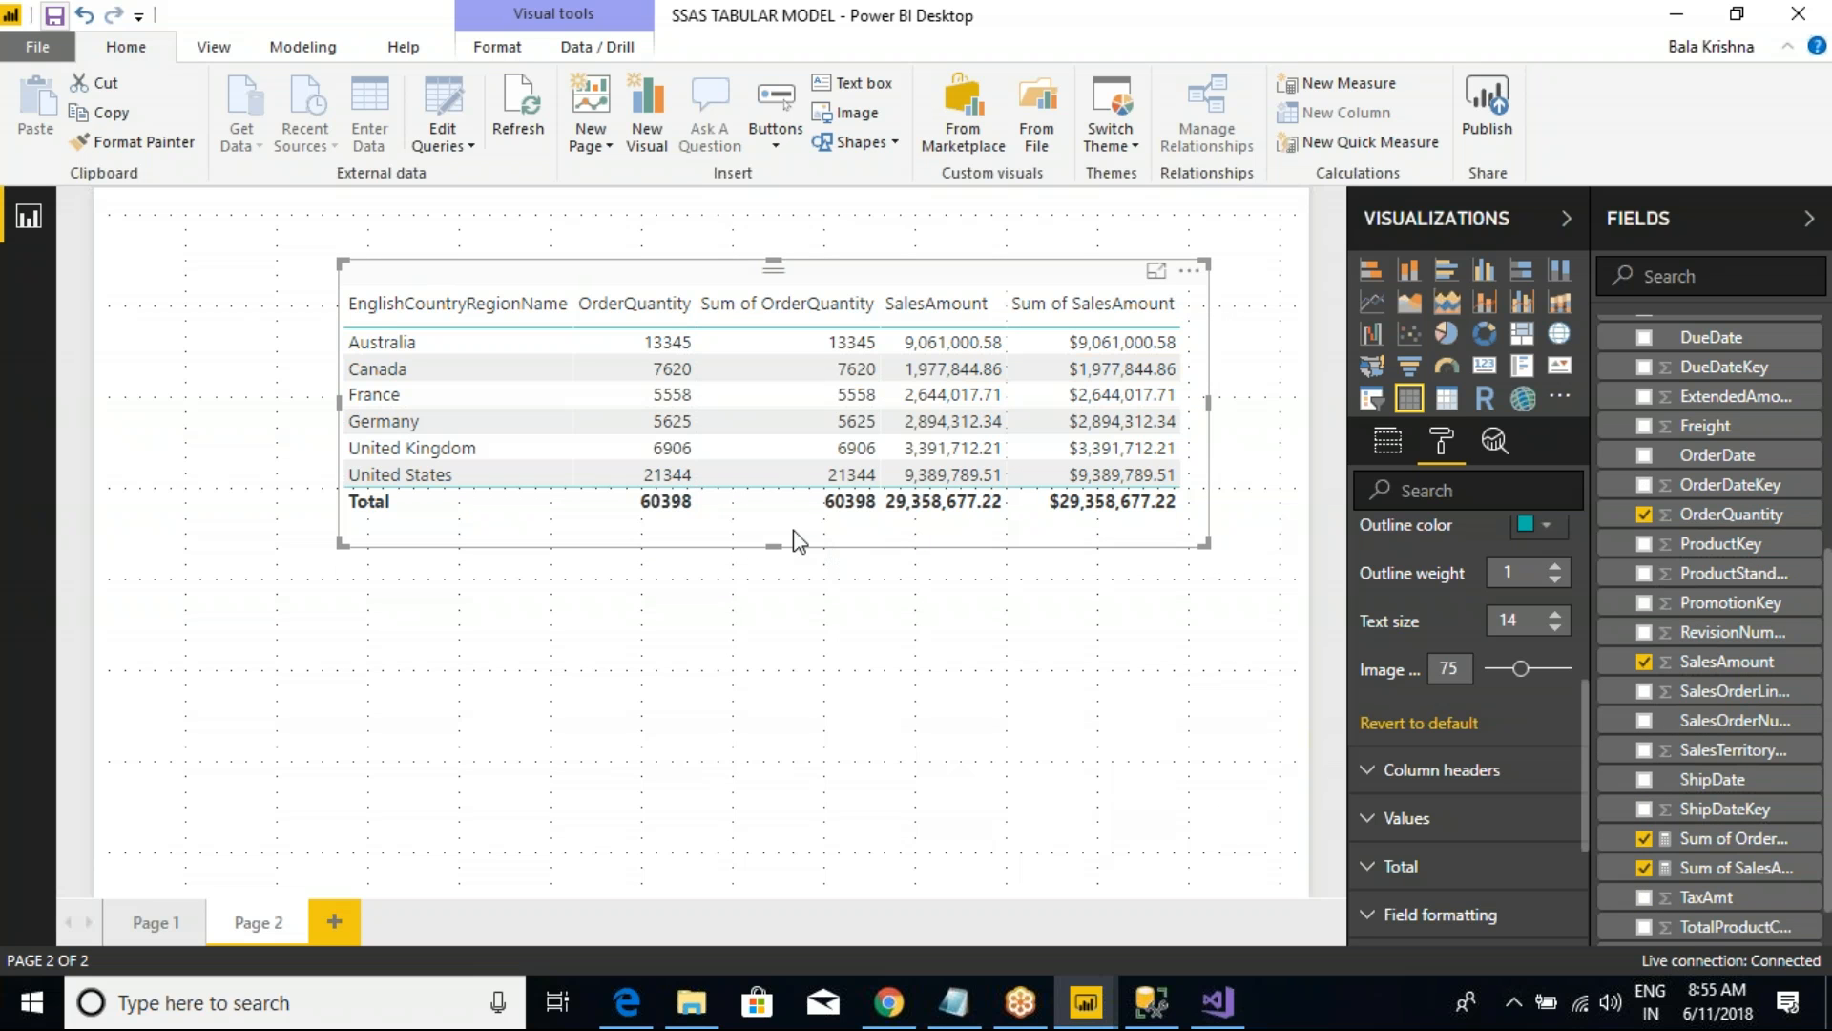
# Step: Compare the OrderQuantity and SalesAmount columns and totals with their Sum measures, marking them with red pen strokes
pyautogui.moveTo(626, 240); pyautogui.dragTo(658, 490)
pyautogui.moveTo(814, 265); pyautogui.dragTo(807, 498)
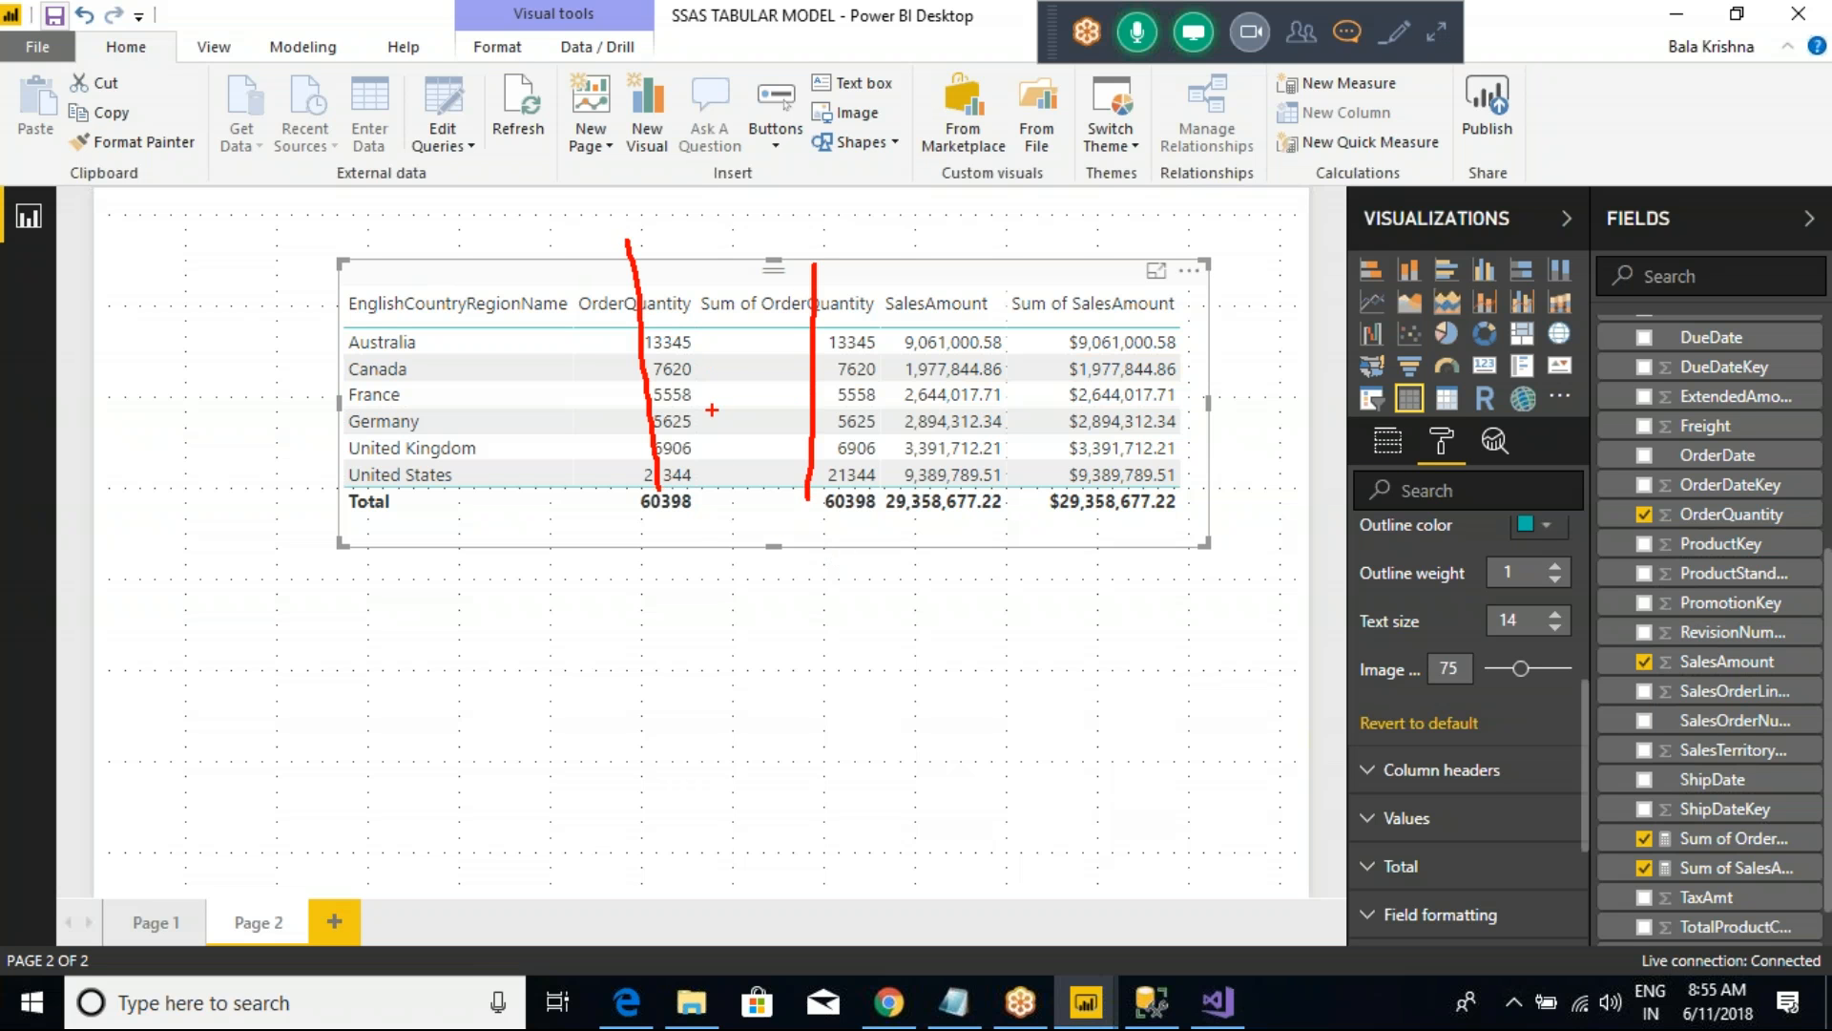
pyautogui.moveTo(604, 507); pyautogui.dragTo(700, 534)
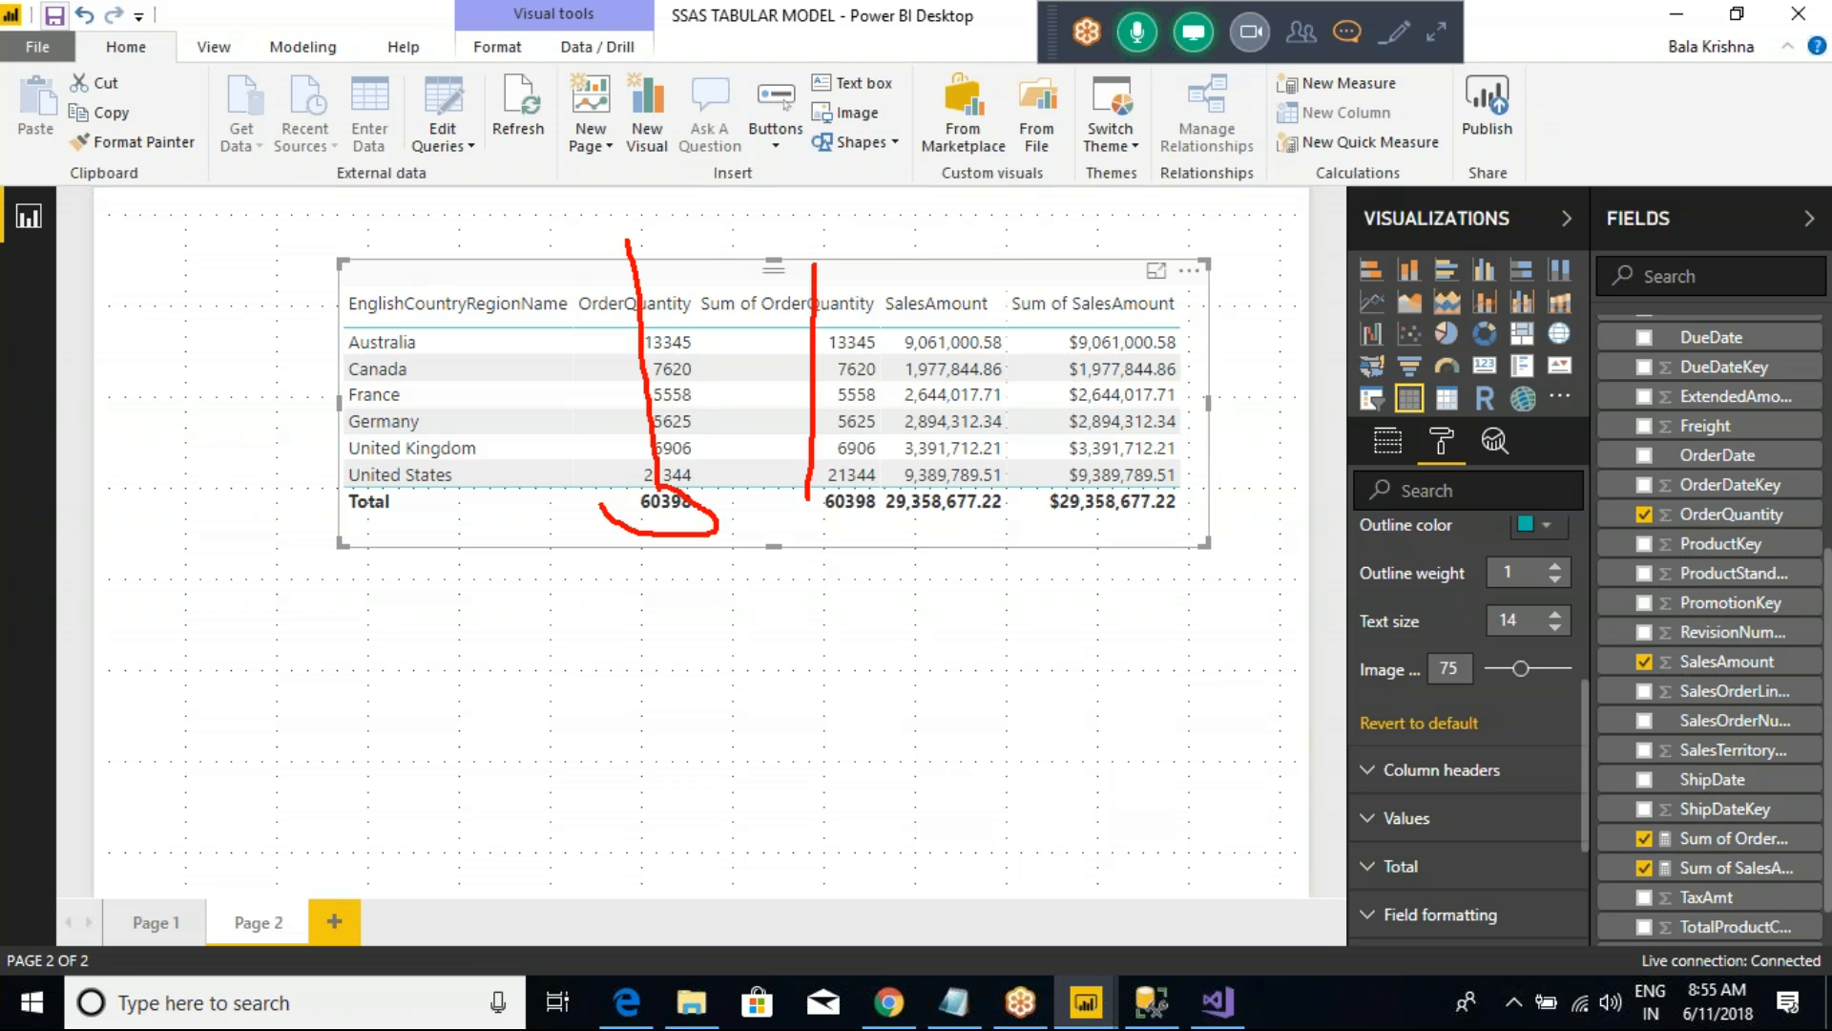
pyautogui.moveTo(856, 535); pyautogui.dragTo(811, 478)
pyautogui.moveTo(943, 482); pyautogui.dragTo(895, 526)
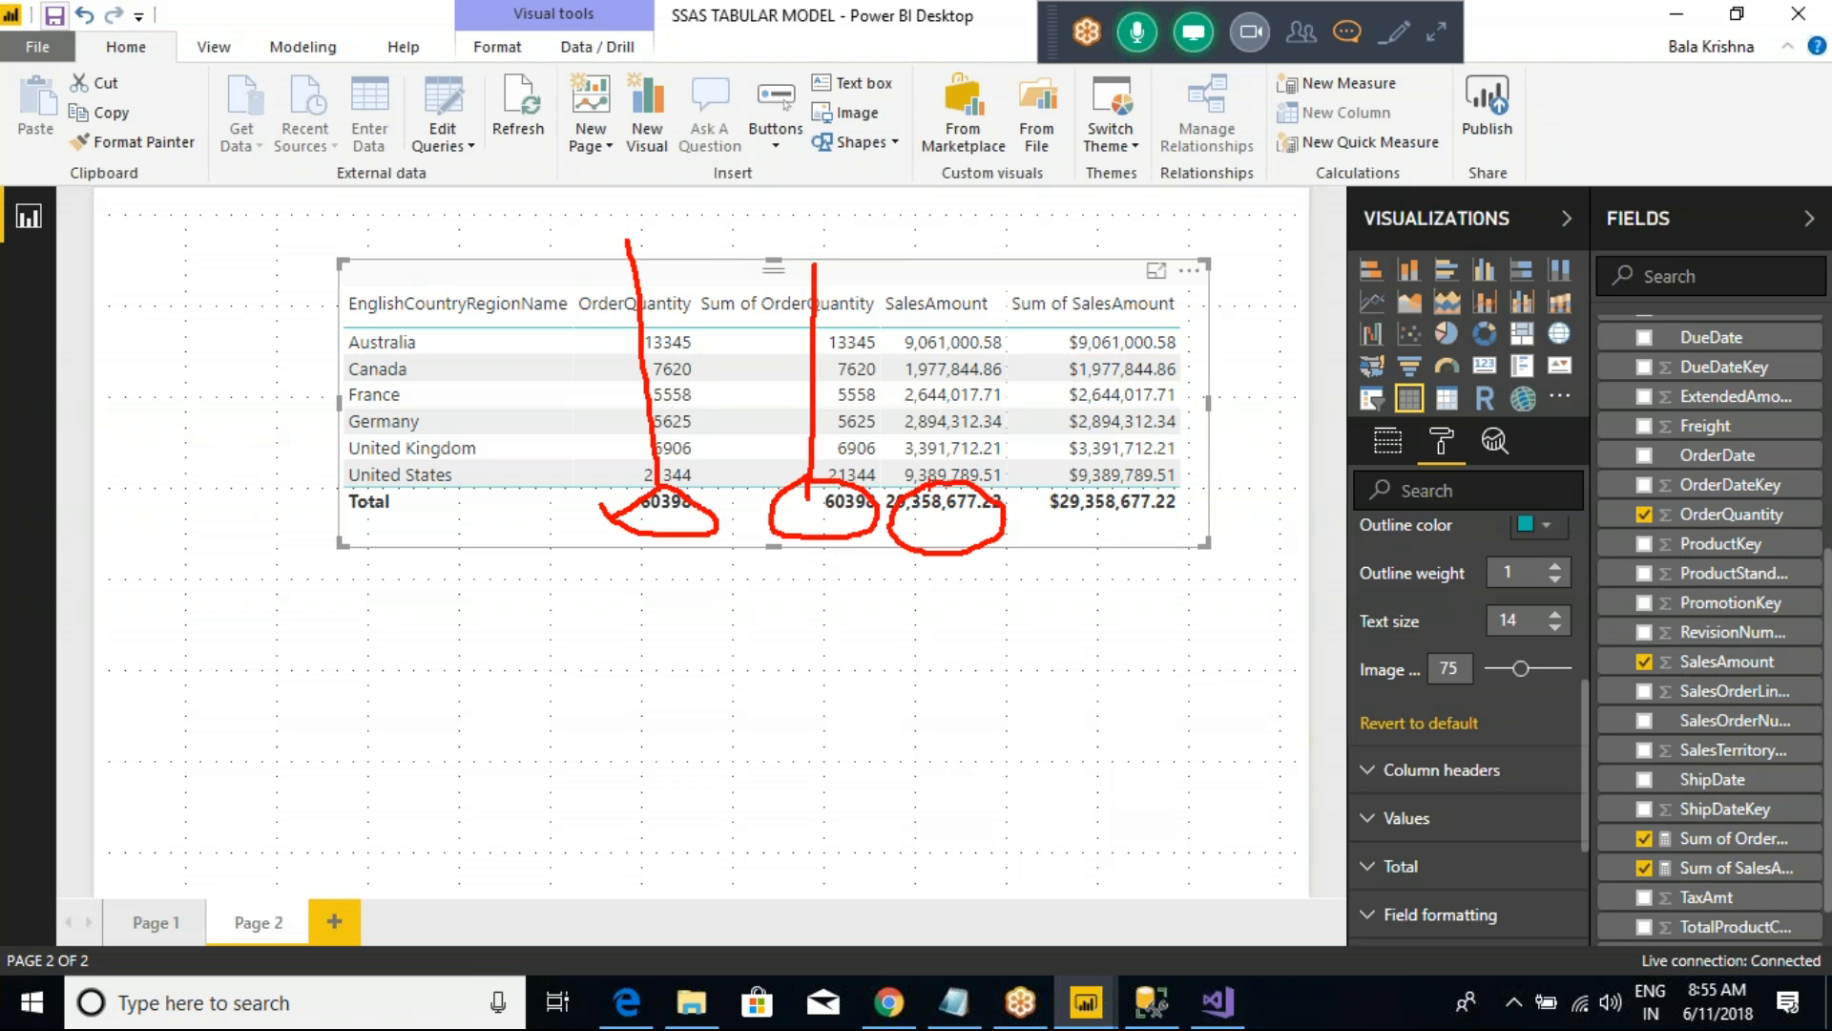
pyautogui.moveTo(1038, 520)
pyautogui.mouseDown()
pyautogui.moveTo(1183, 489)
pyautogui.moveTo(1096, 482)
pyautogui.mouseUp()
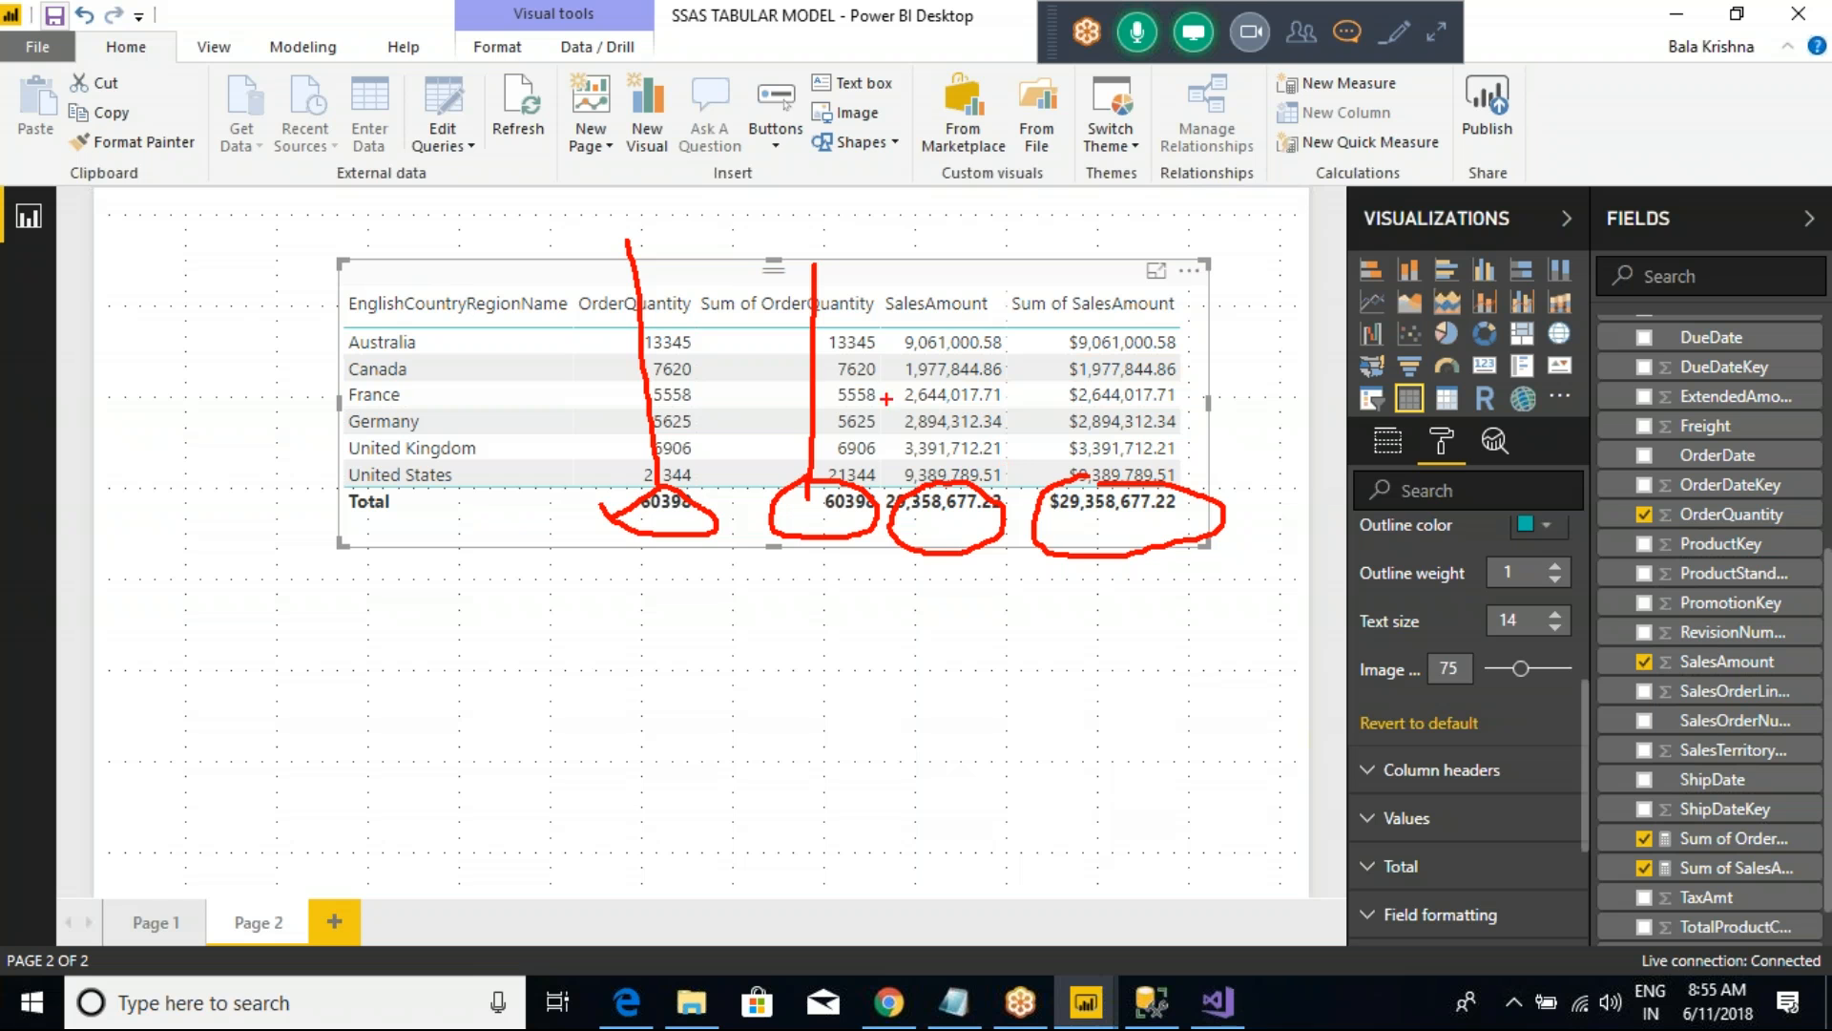
pyautogui.moveTo(649, 390)
pyautogui.mouseDown()
pyautogui.moveTo(1140, 477)
pyautogui.moveTo(689, 294)
pyautogui.mouseUp()
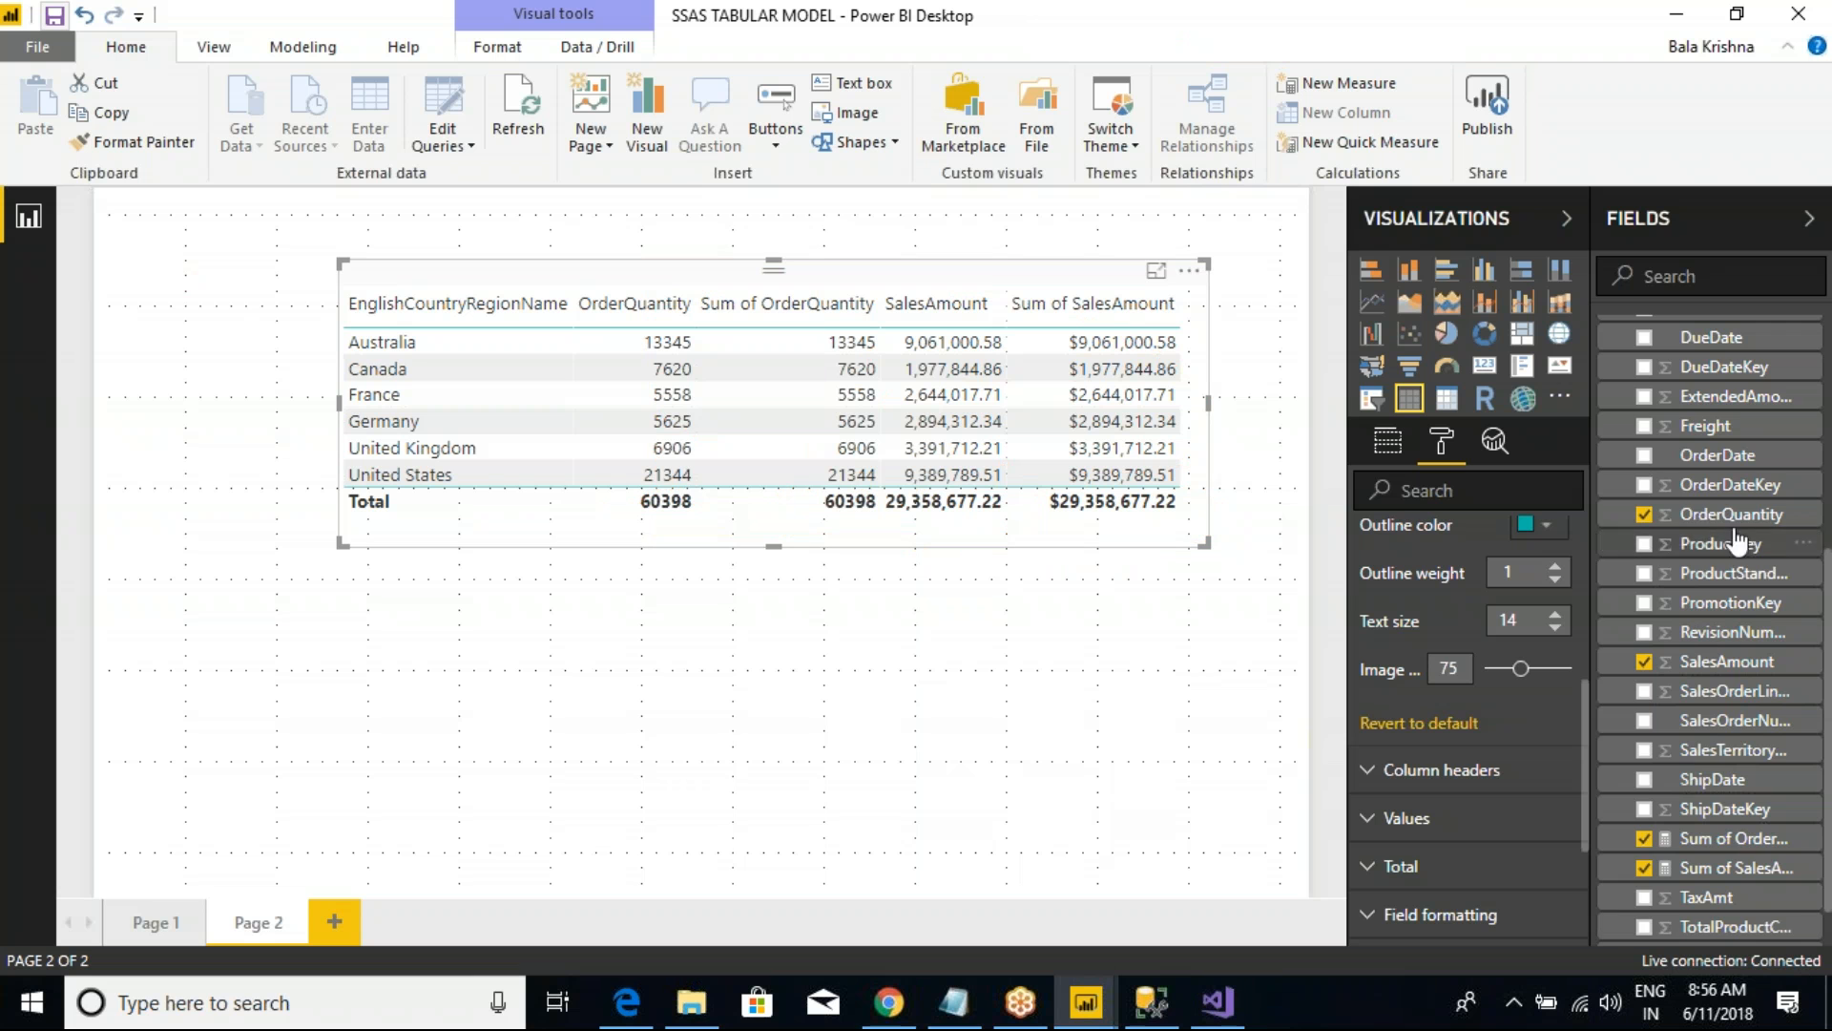
# Step: Collapse the FactInternetSales fields, trim the table's frame slightly and deselect the table
pyautogui.scroll(8, 1708, 515)
pyautogui.scroll(-1, 1642, 459)
pyautogui.click(1609, 429)
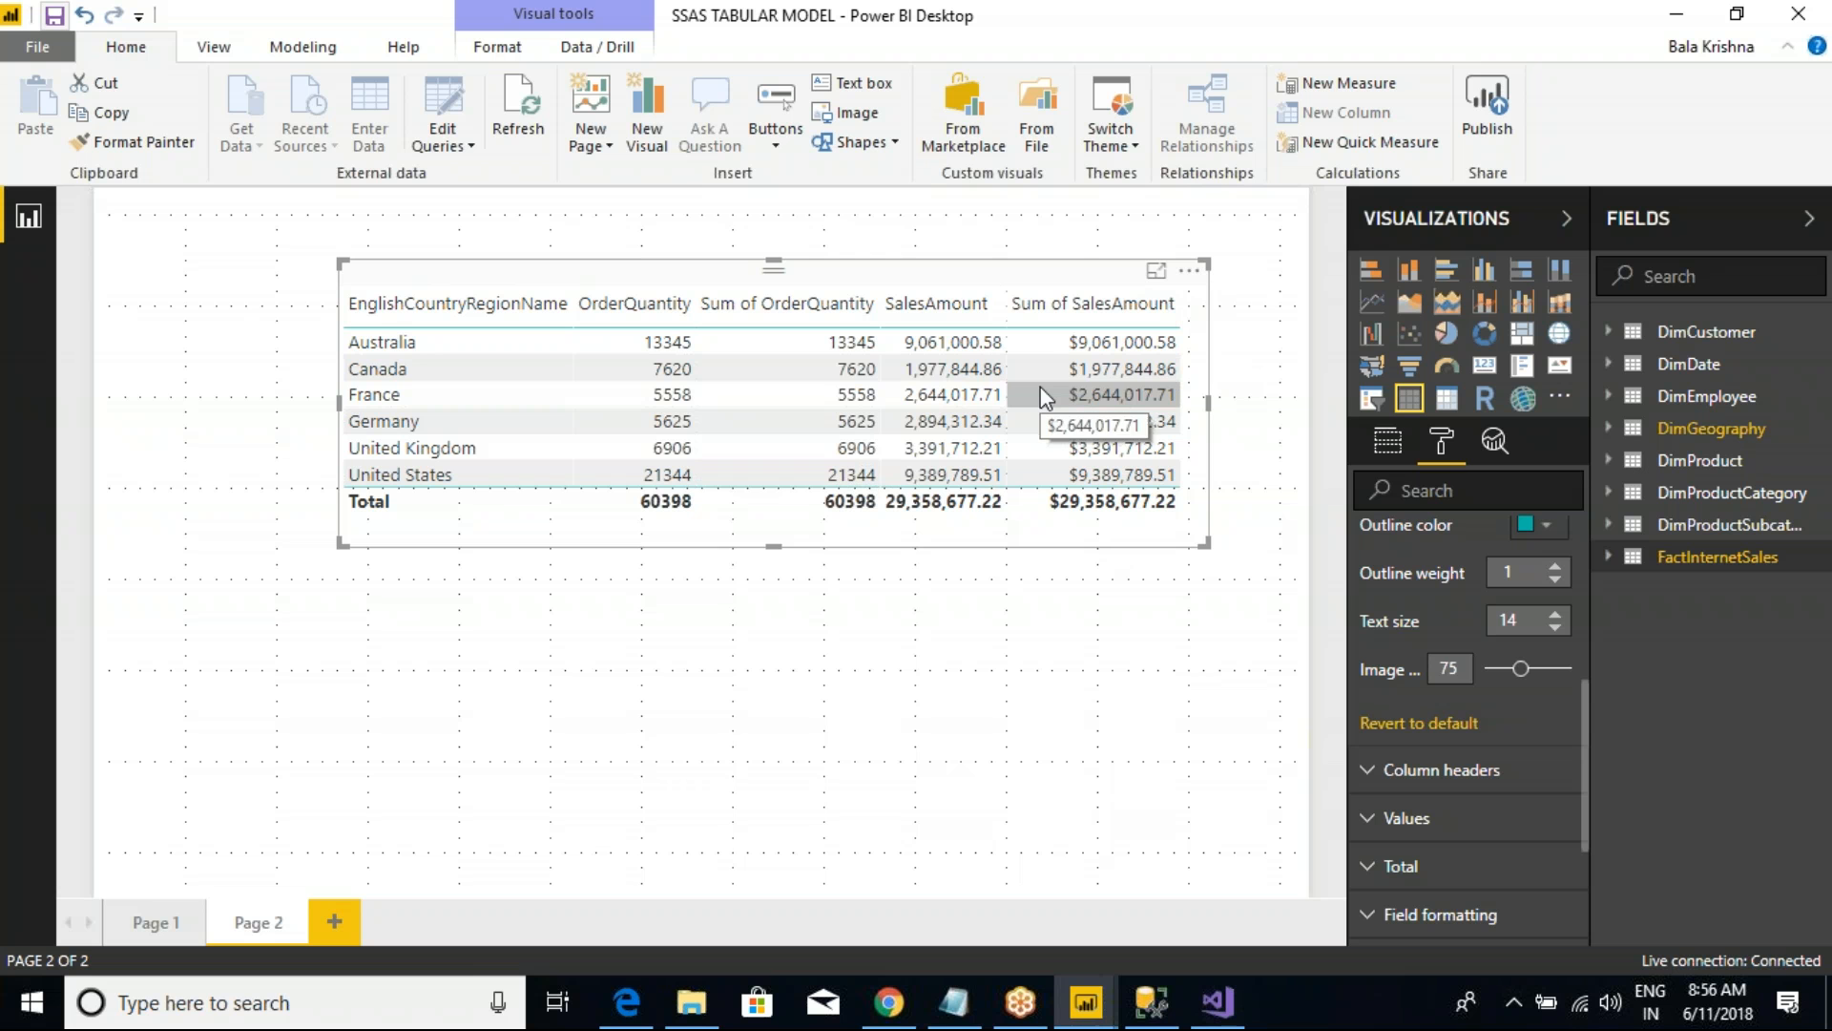
pyautogui.click(1215, 561)
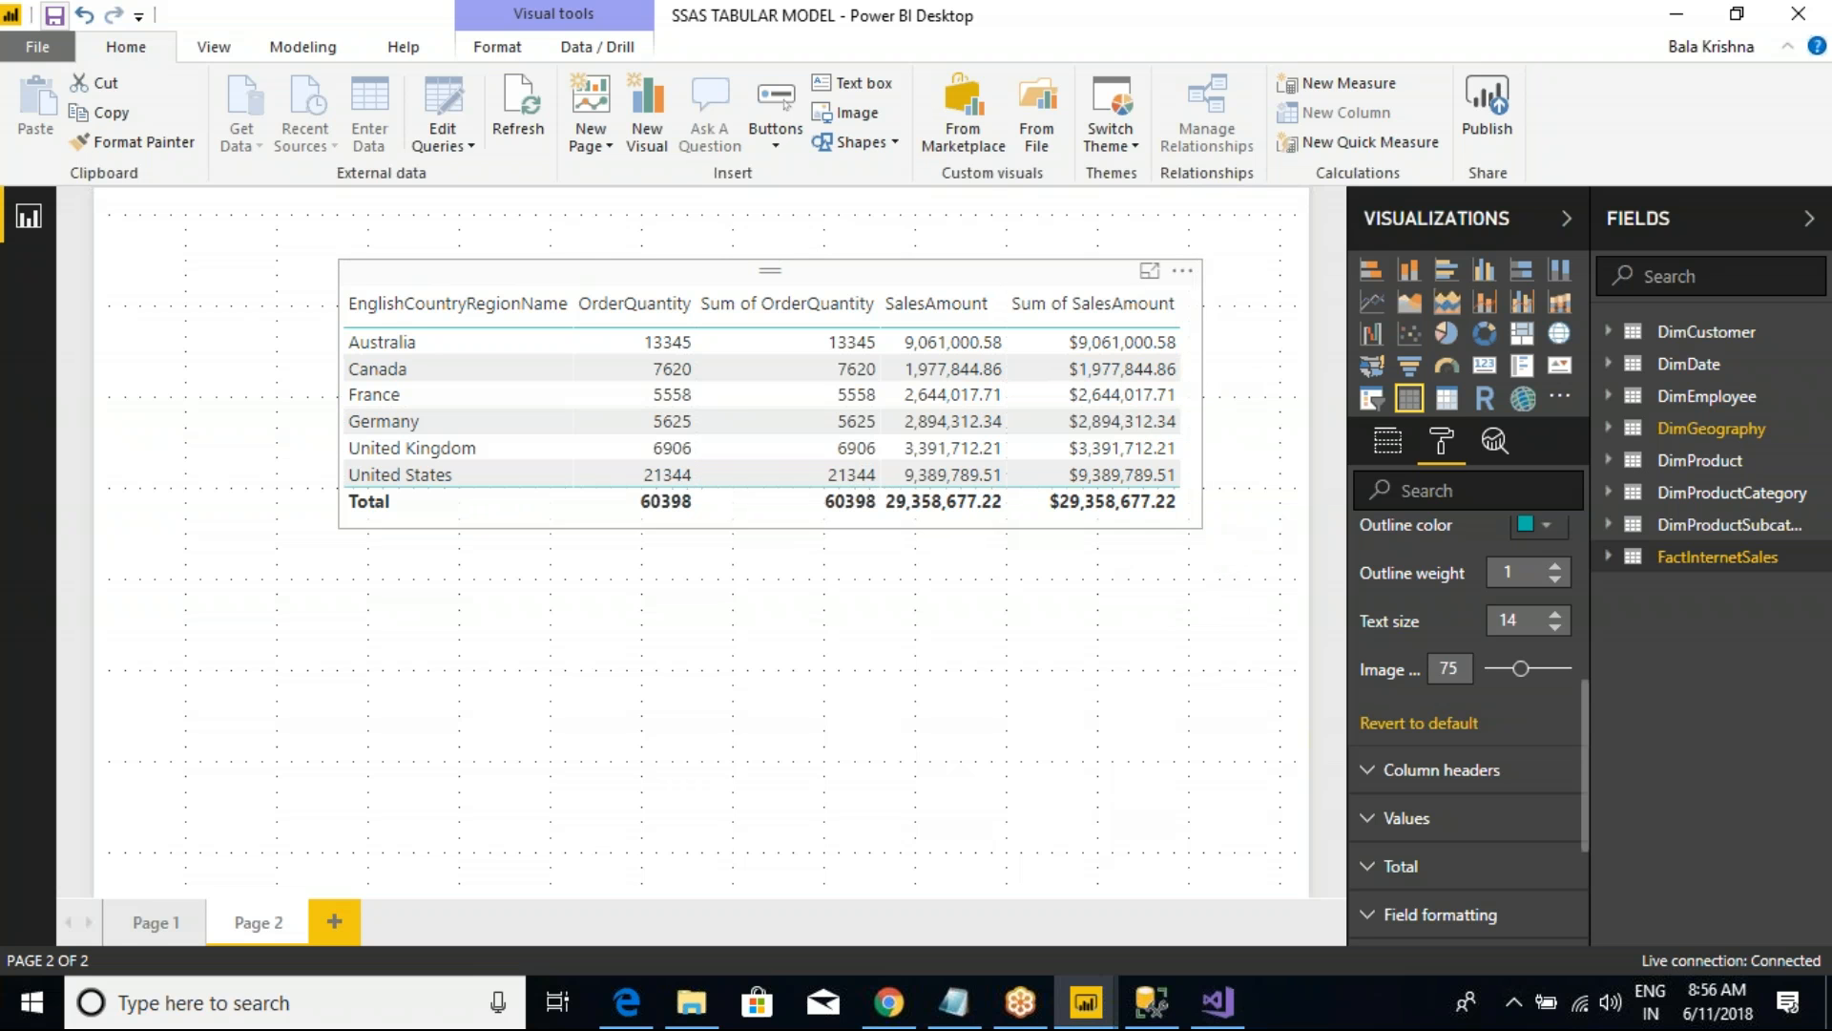
# Step: Remove the SalesAmount and OrderQuantity fields from the table, keeping the two Sum measures
pyautogui.click(1095, 343)
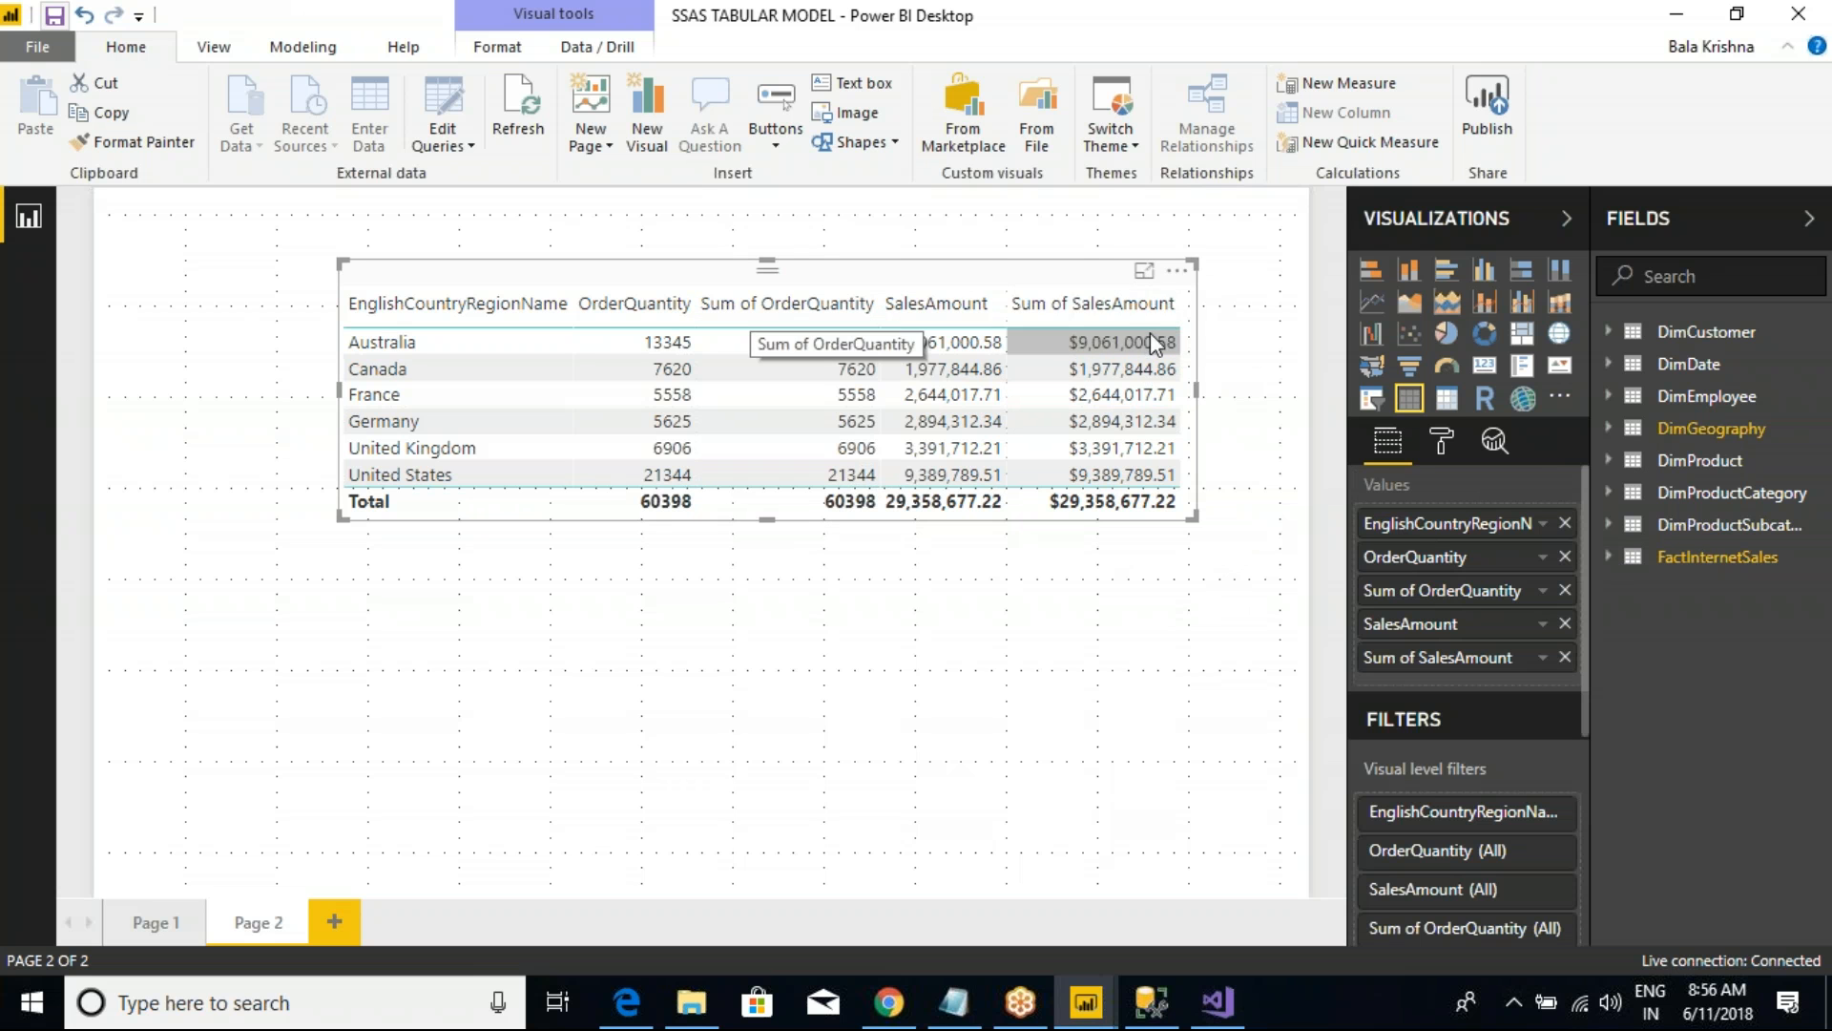
pyautogui.click(1609, 556)
pyautogui.scroll(-1, 1708, 837)
pyautogui.scroll(-2, 1708, 837)
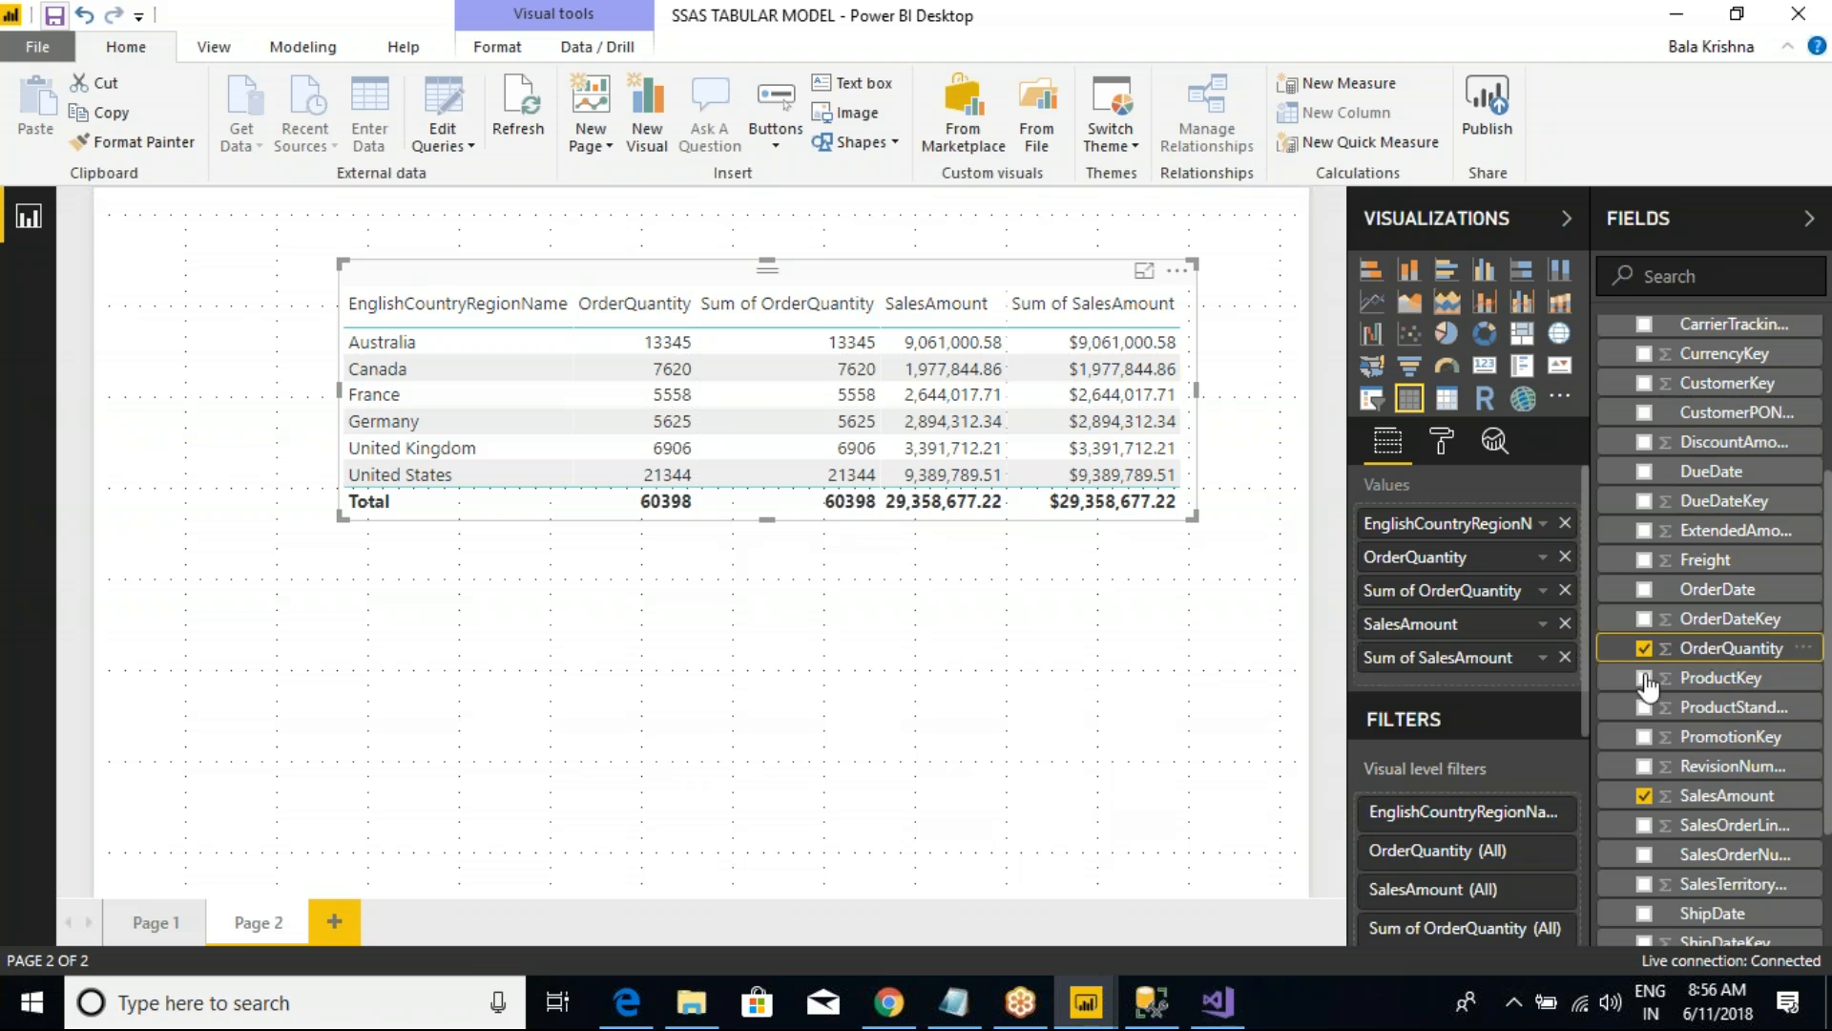
pyautogui.click(1644, 794)
pyautogui.click(1644, 648)
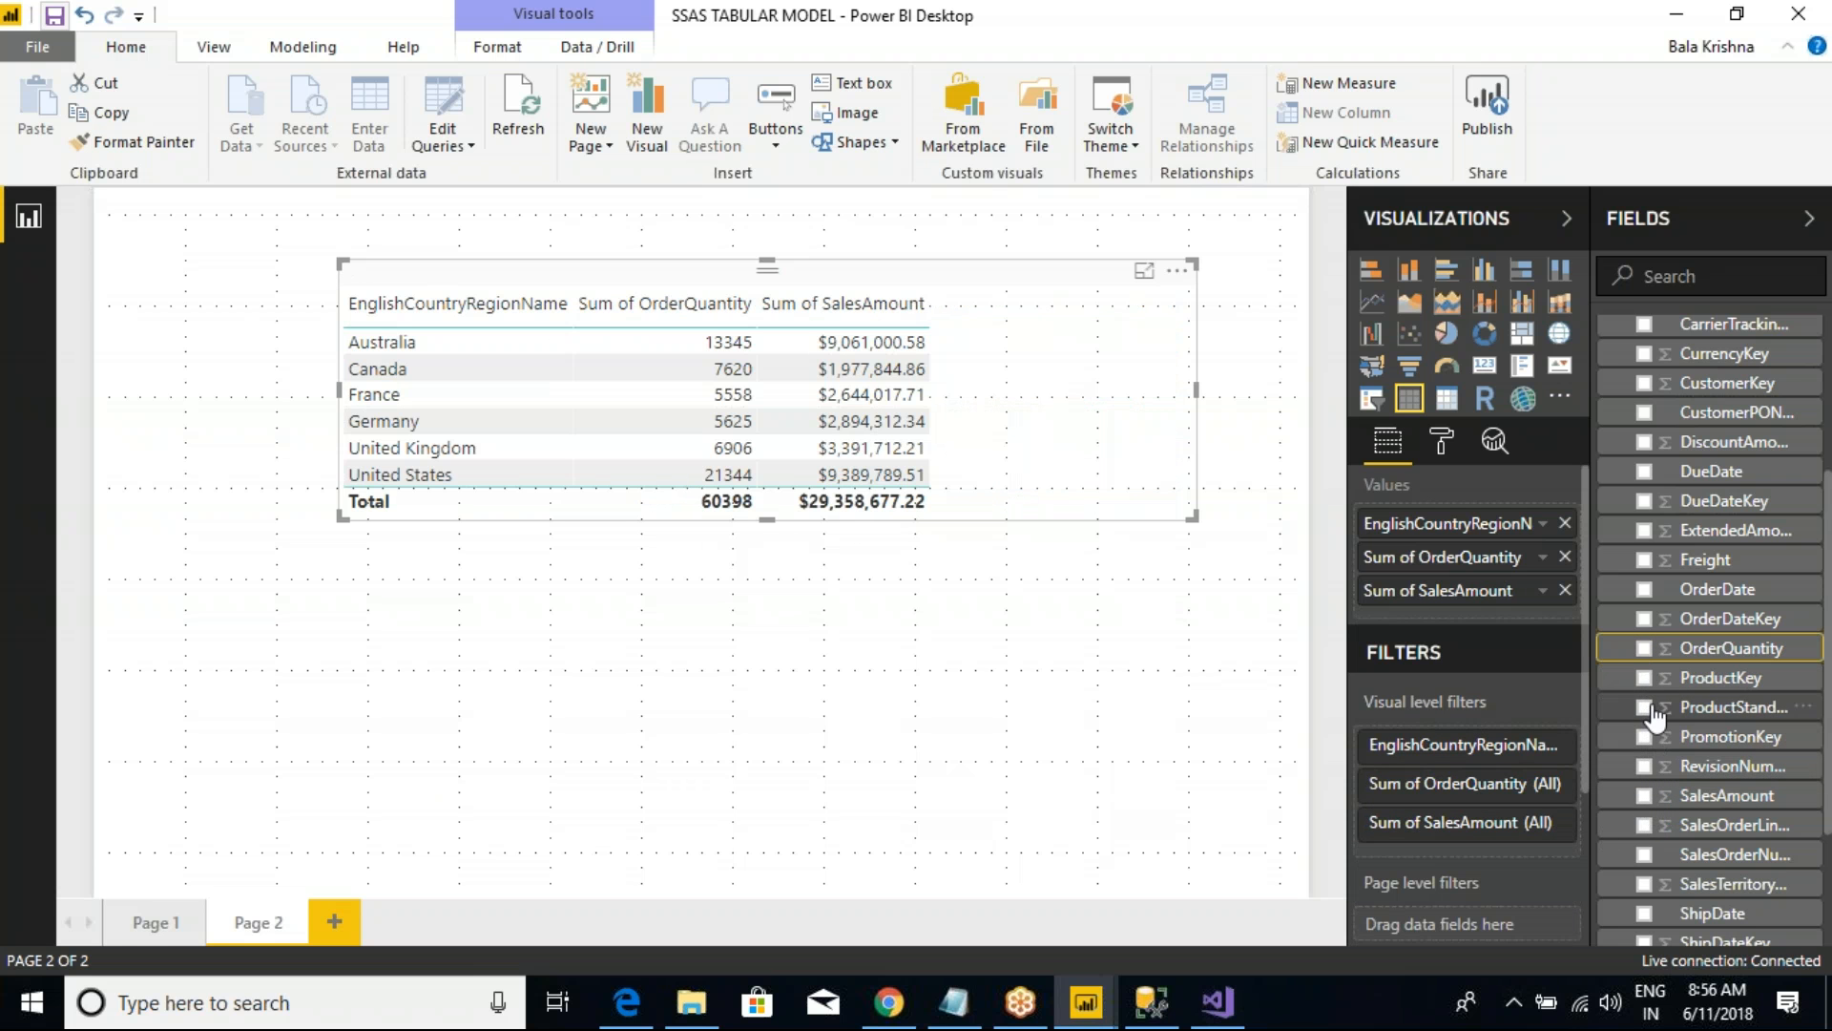
# Step: Add OrderQuantity back to the table and view its aggregation options without changing them
pyautogui.click(1642, 648)
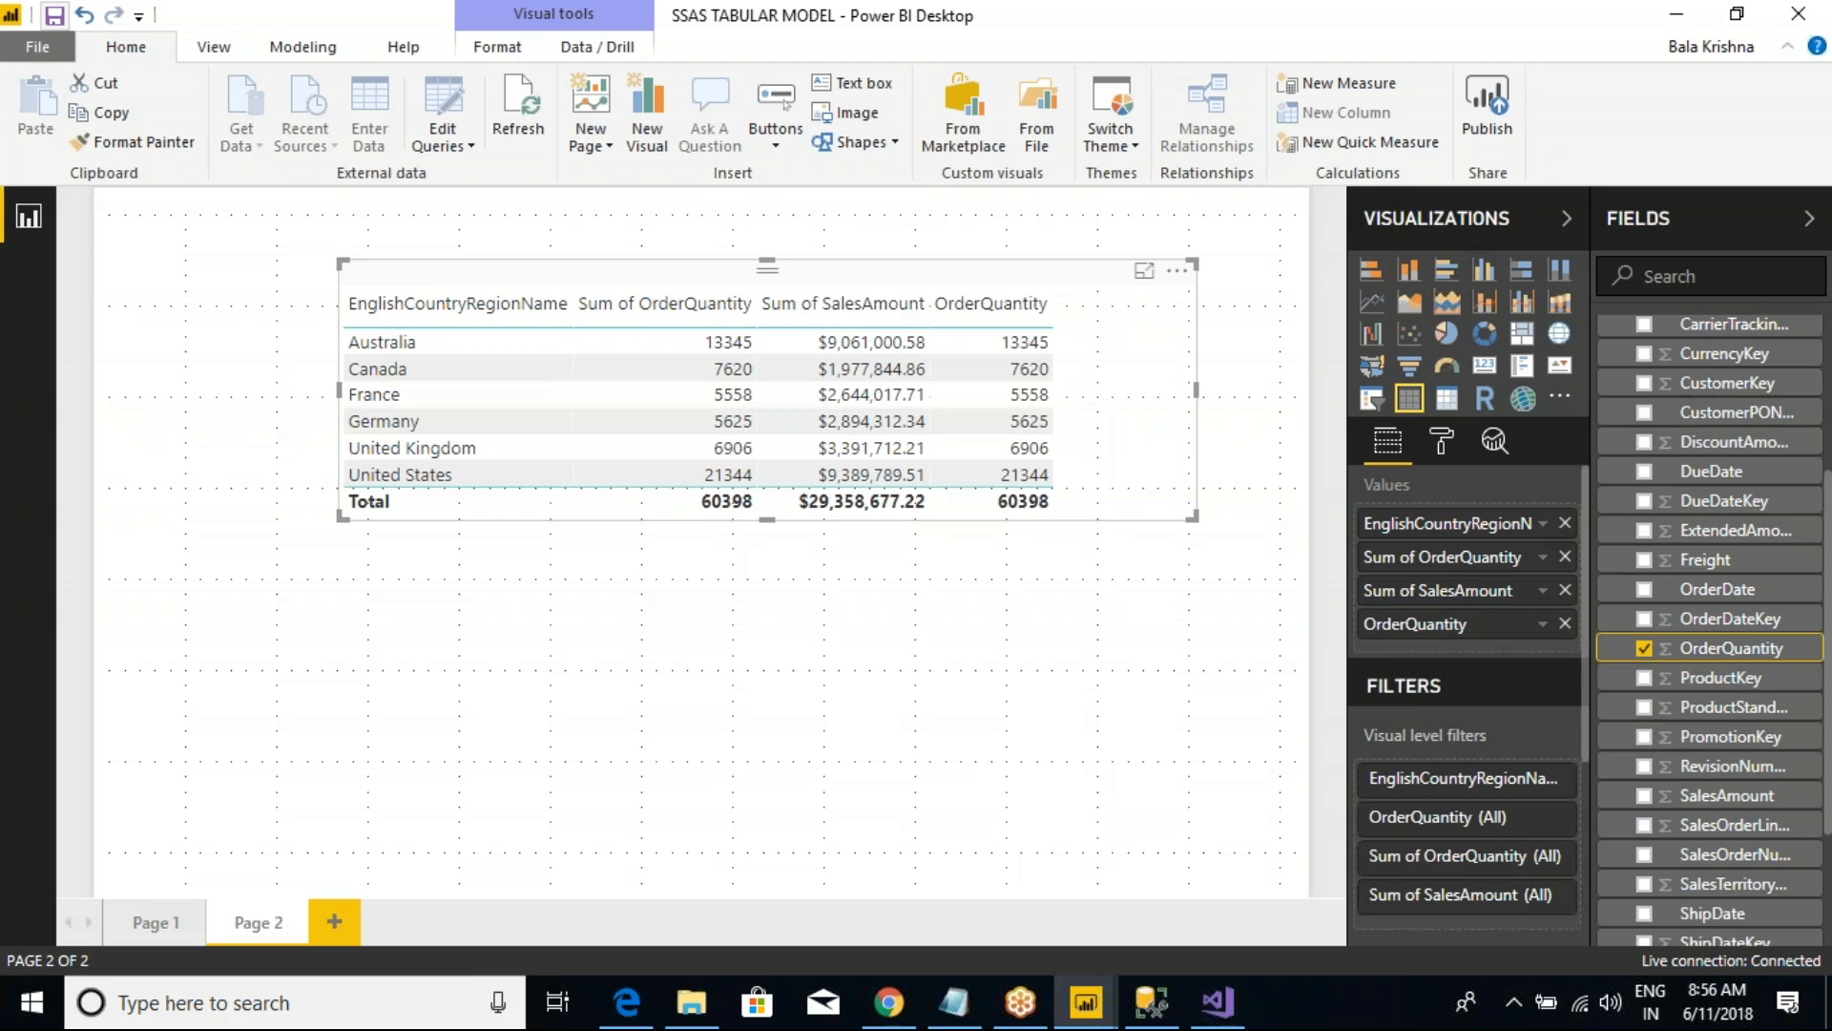
pyautogui.rightClick(1432, 625)
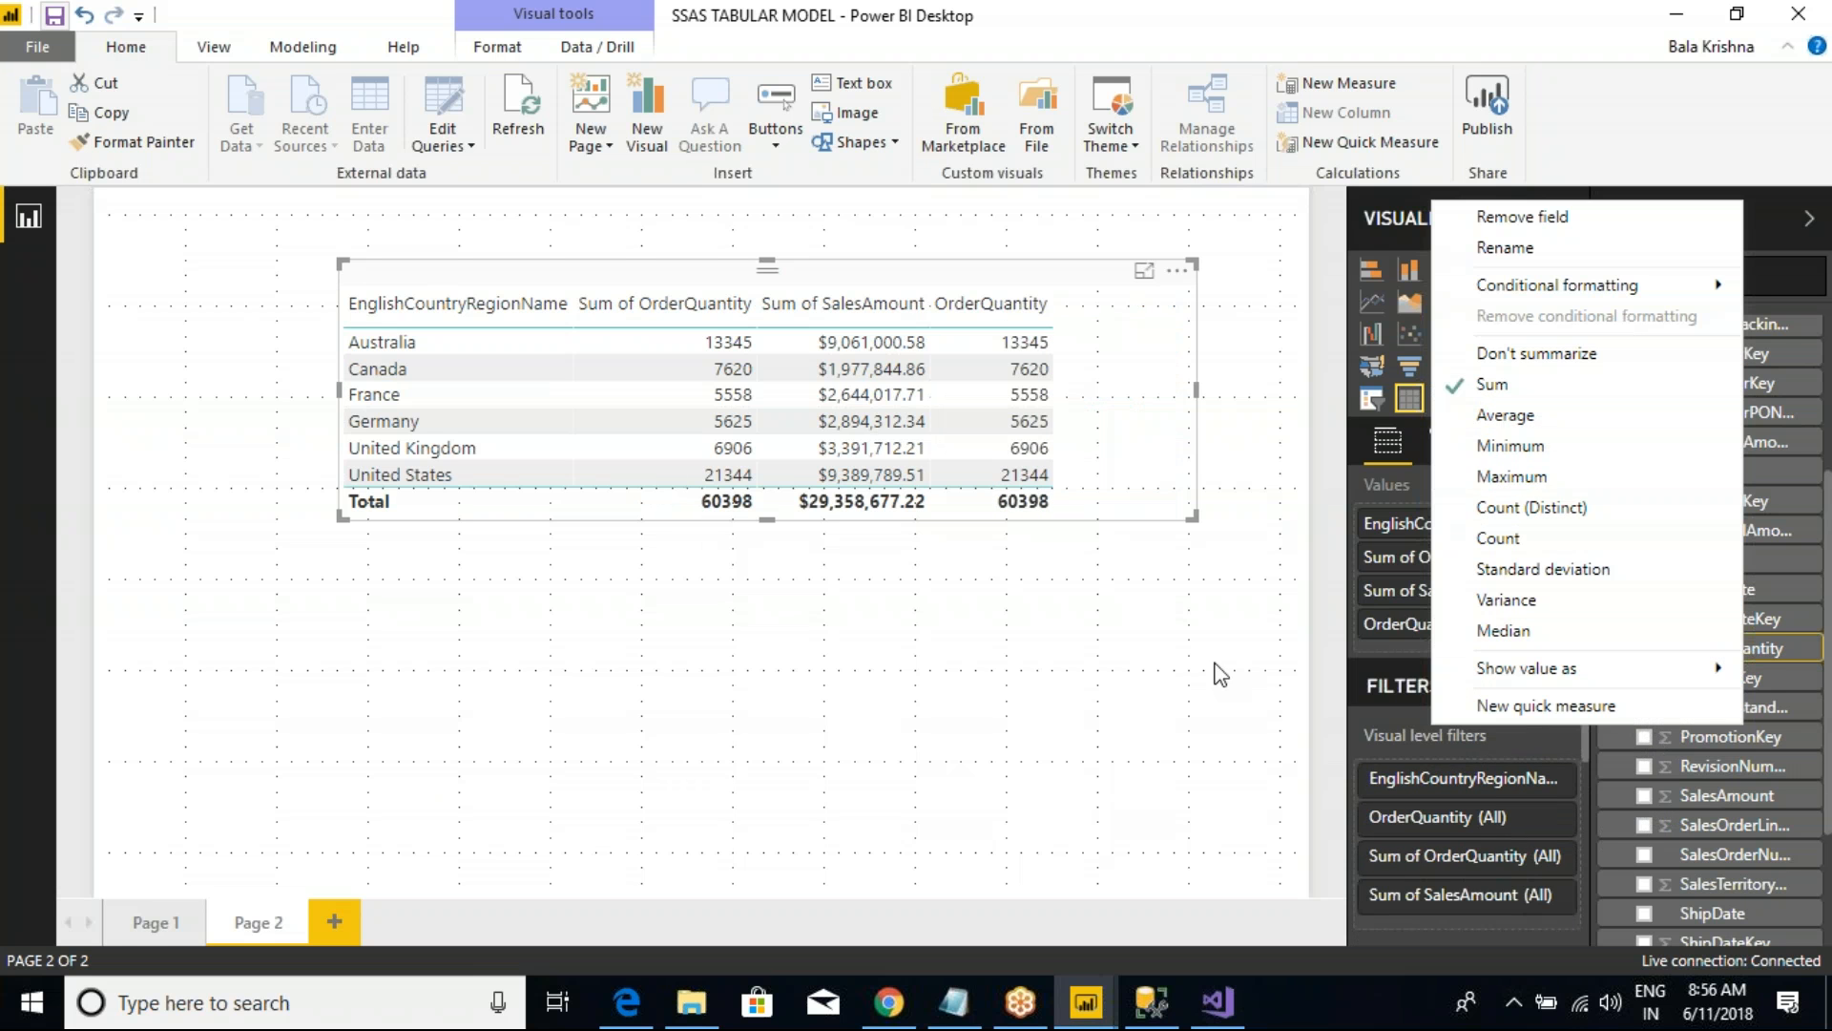
pyautogui.click(1231, 611)
pyautogui.click(1097, 334)
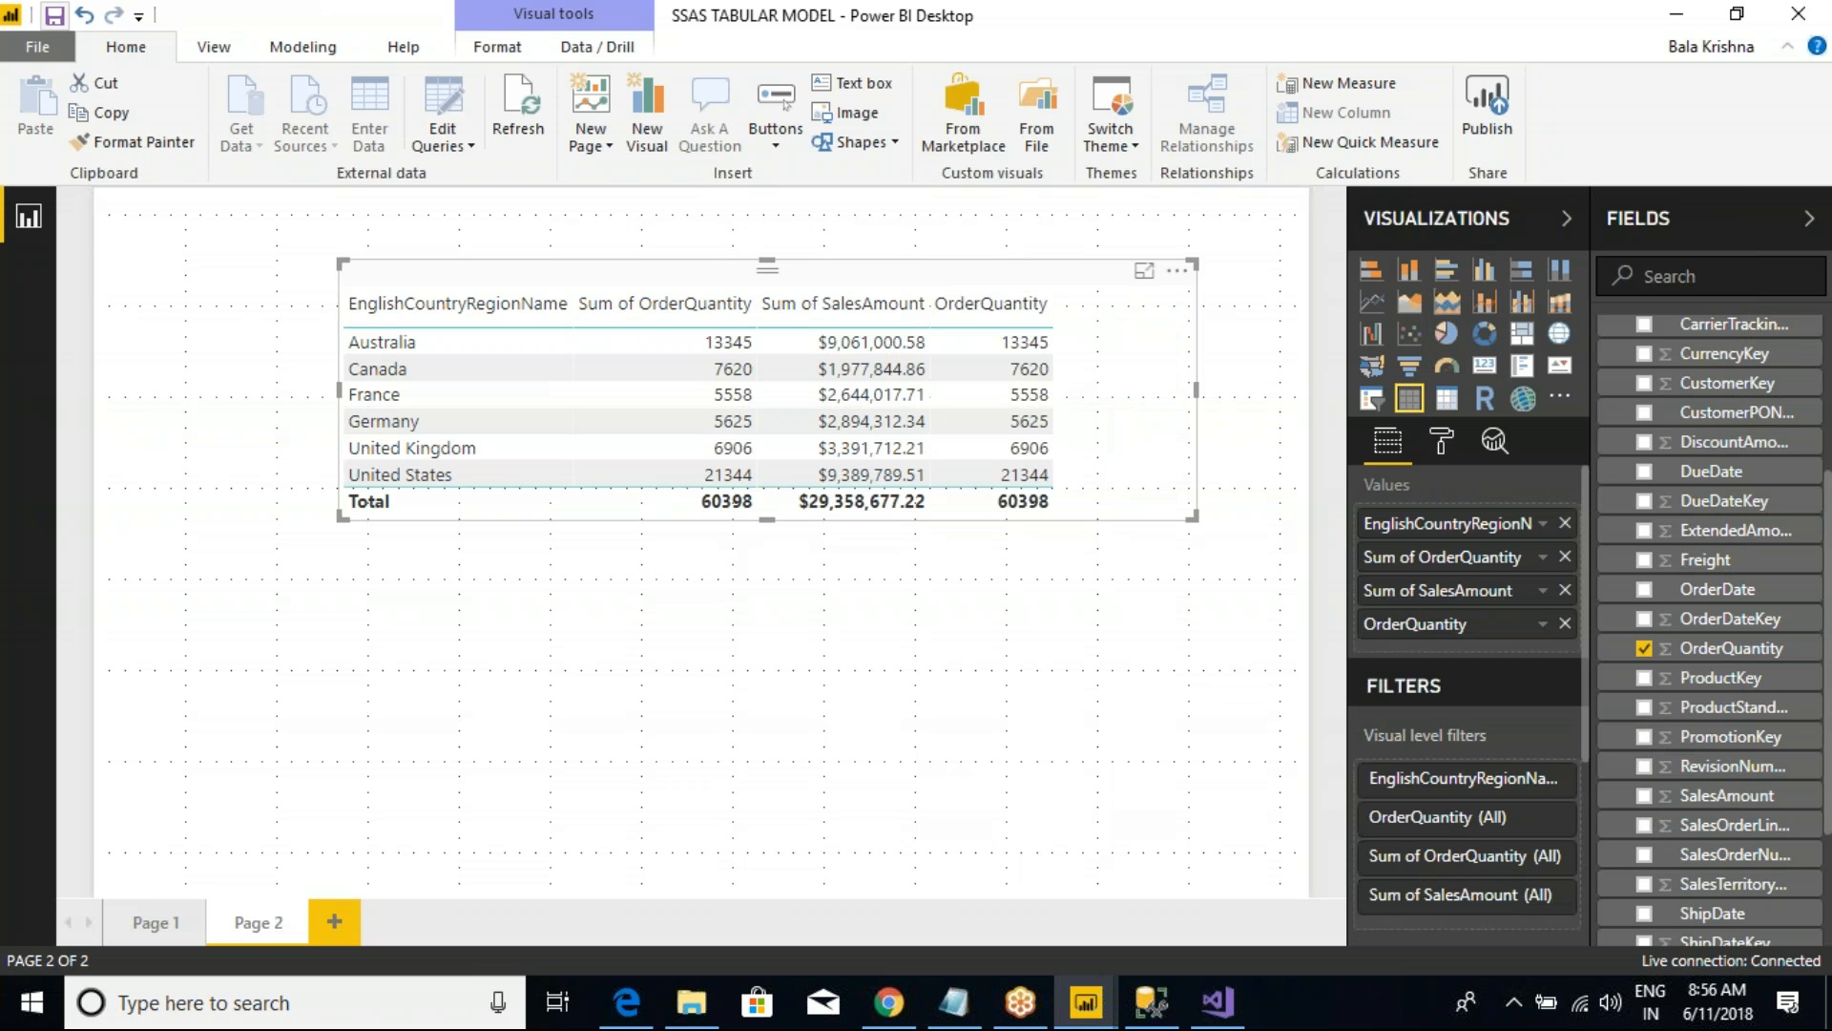
# Step: View the field options of the Sum of OrderQuantity measure, check the model's measures in Visual Studio, and return to the Power BI report
pyautogui.rightClick(1441, 561)
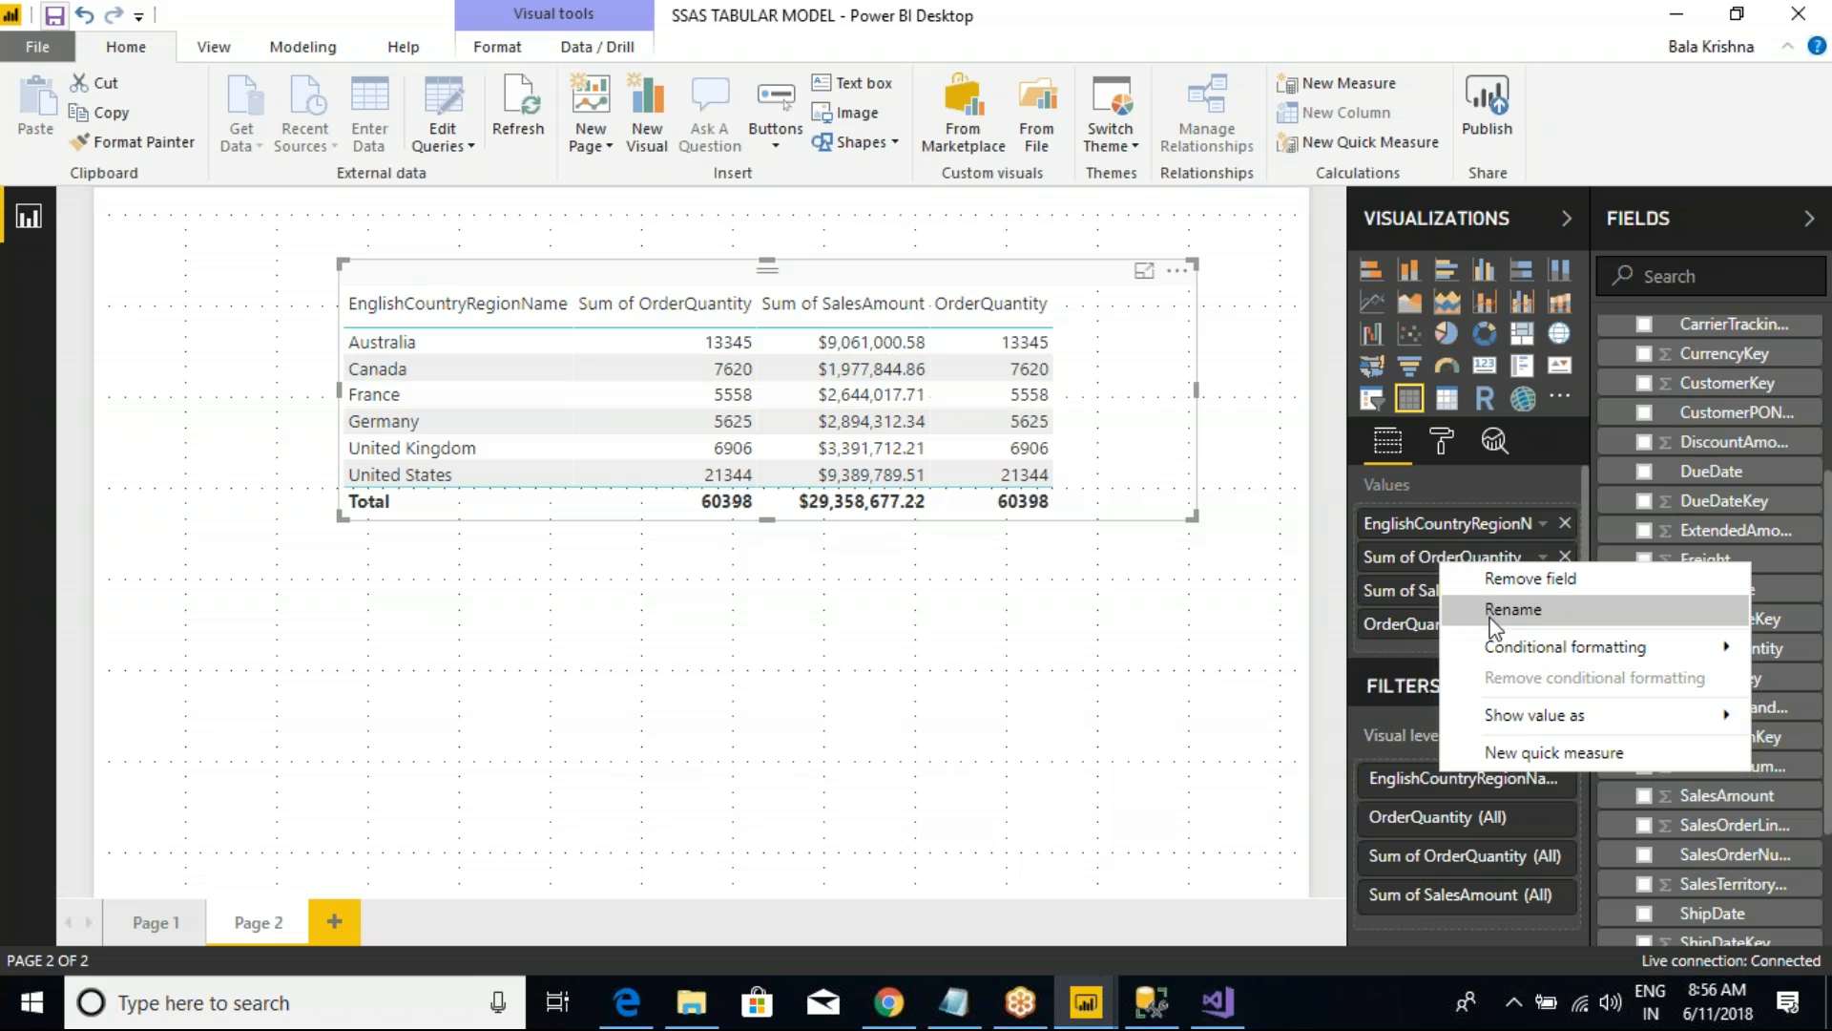
pyautogui.moveTo(1517, 657)
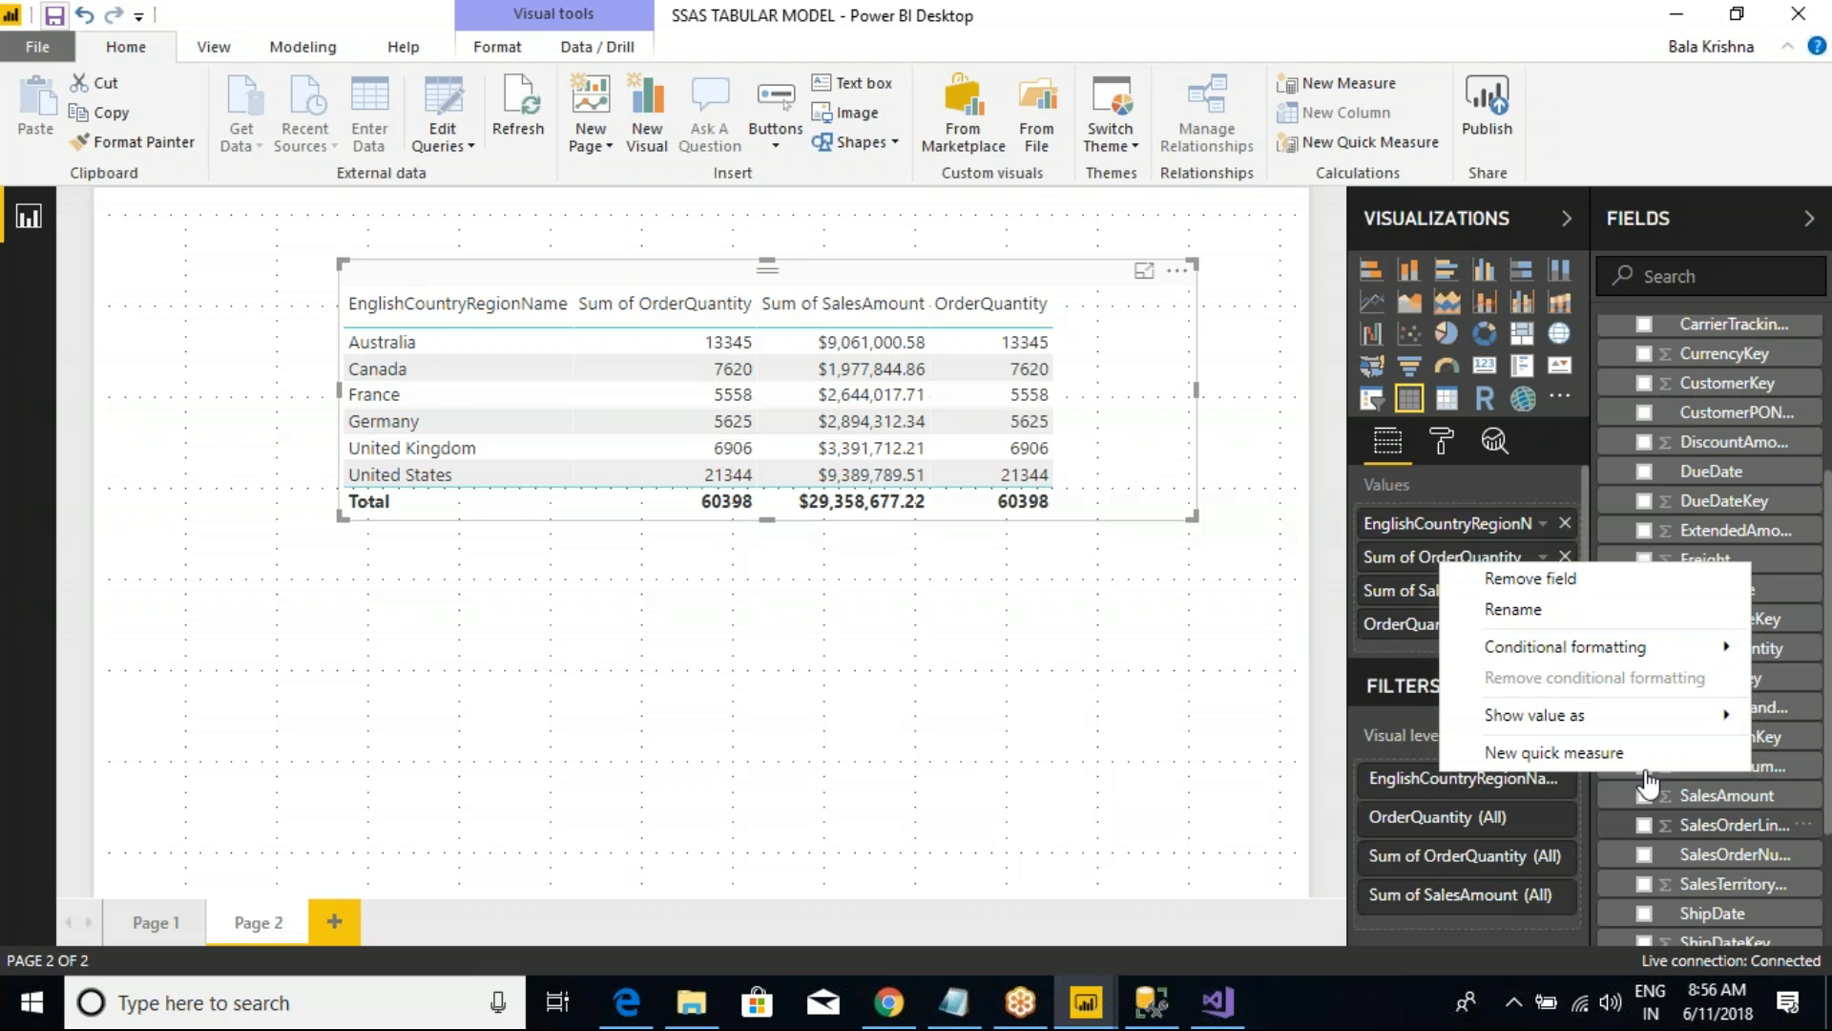
pyautogui.click(1218, 1002)
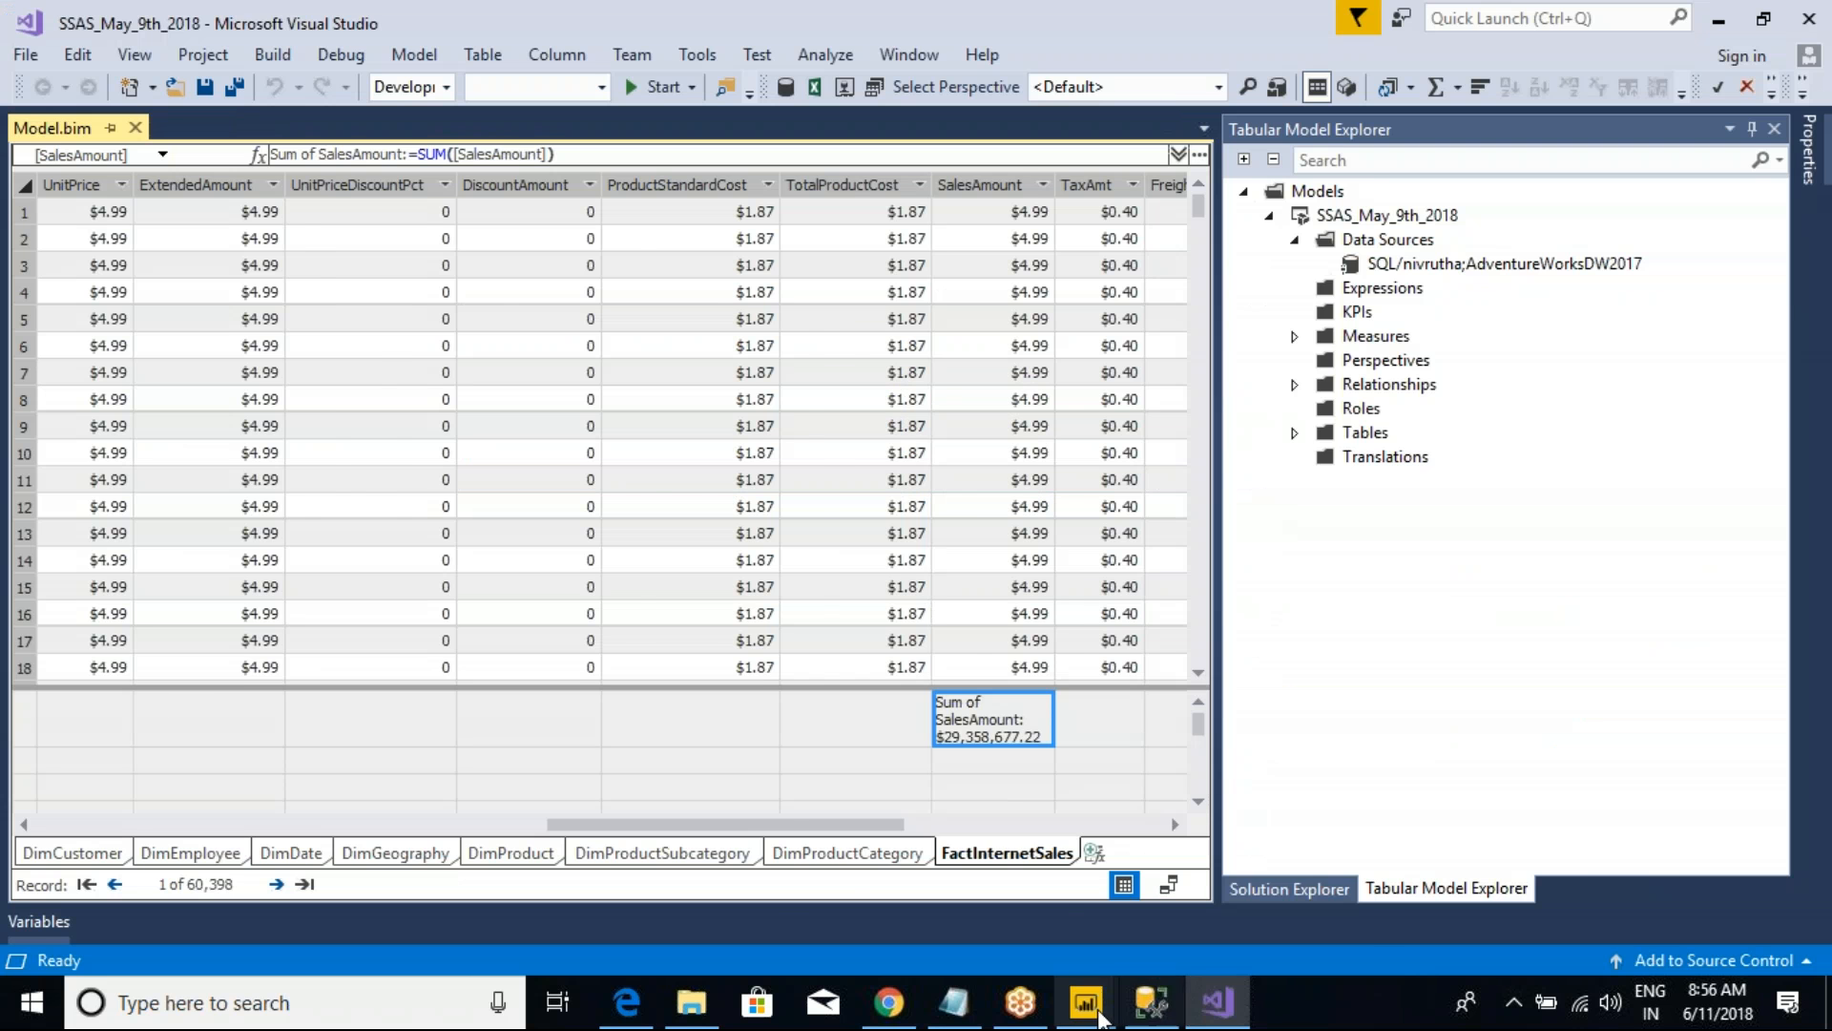
pyautogui.moveTo(1086, 1000)
pyautogui.click(1216, 918)
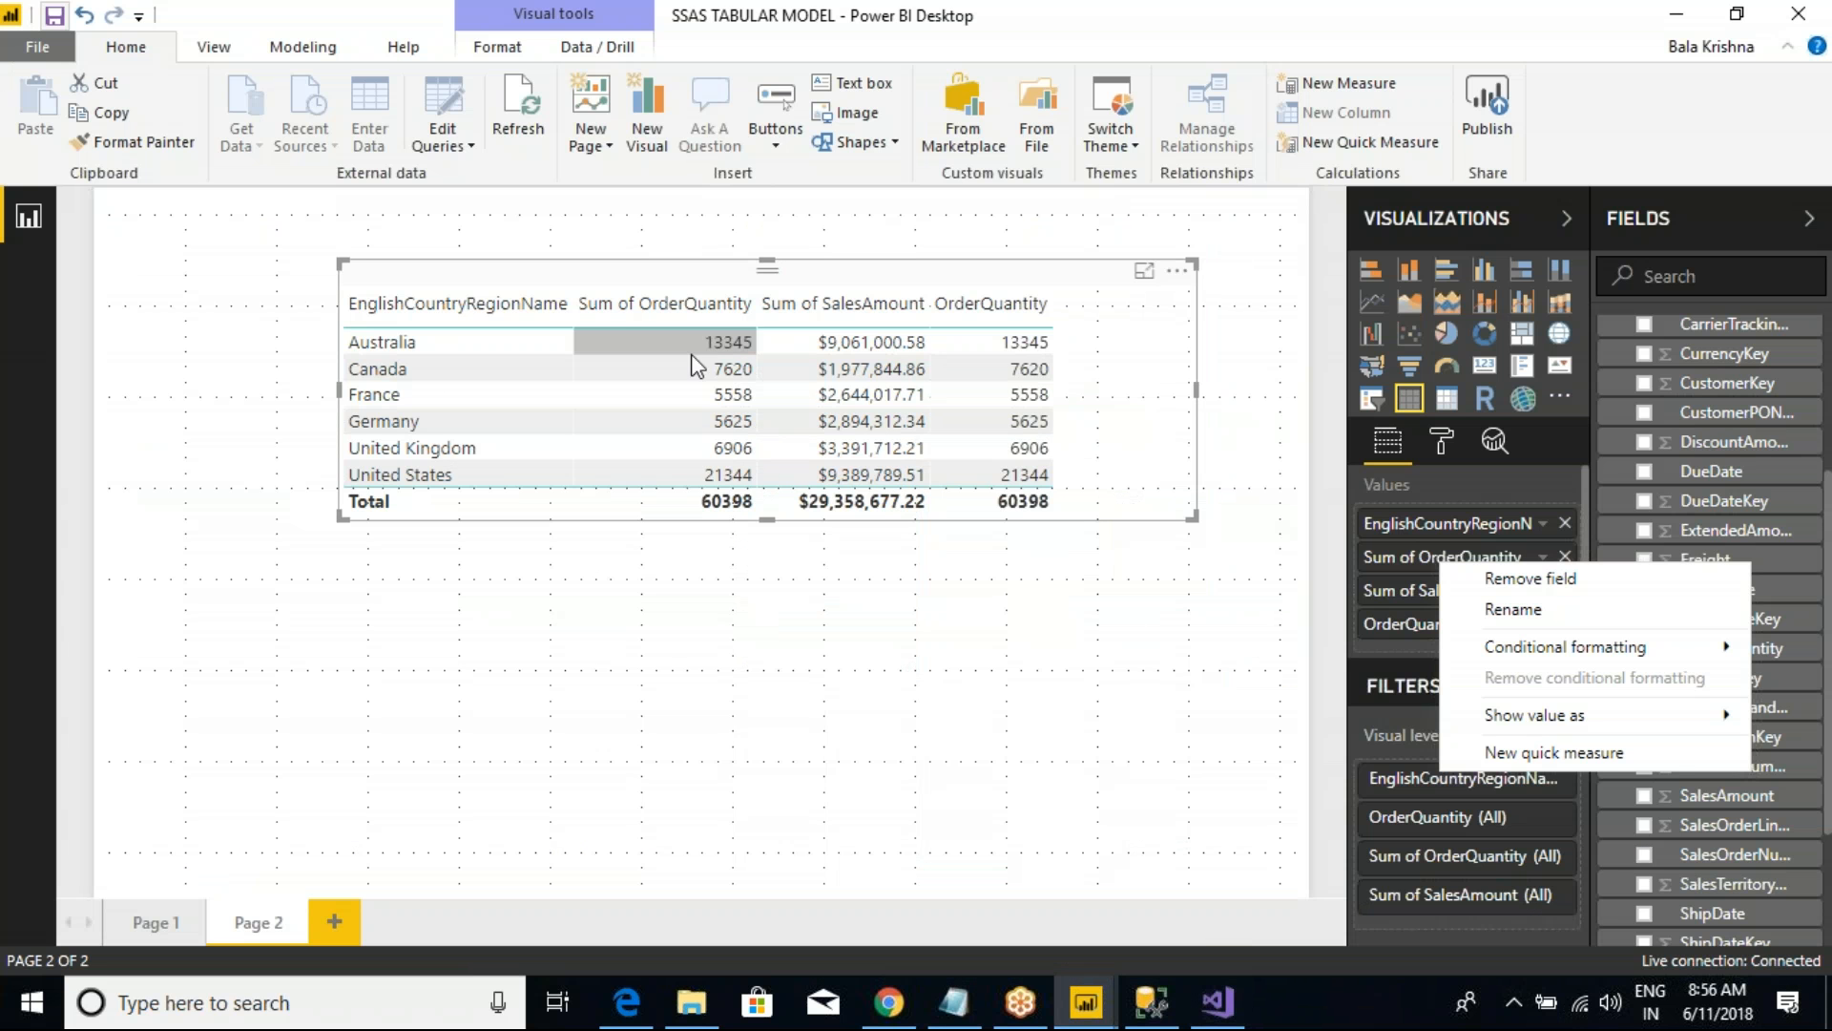
# Step: Move the table closer to the page's upper-left corner, make it narrower and slightly taller, and save the report
pyautogui.moveTo(657, 284); pyautogui.dragTo(612, 239)
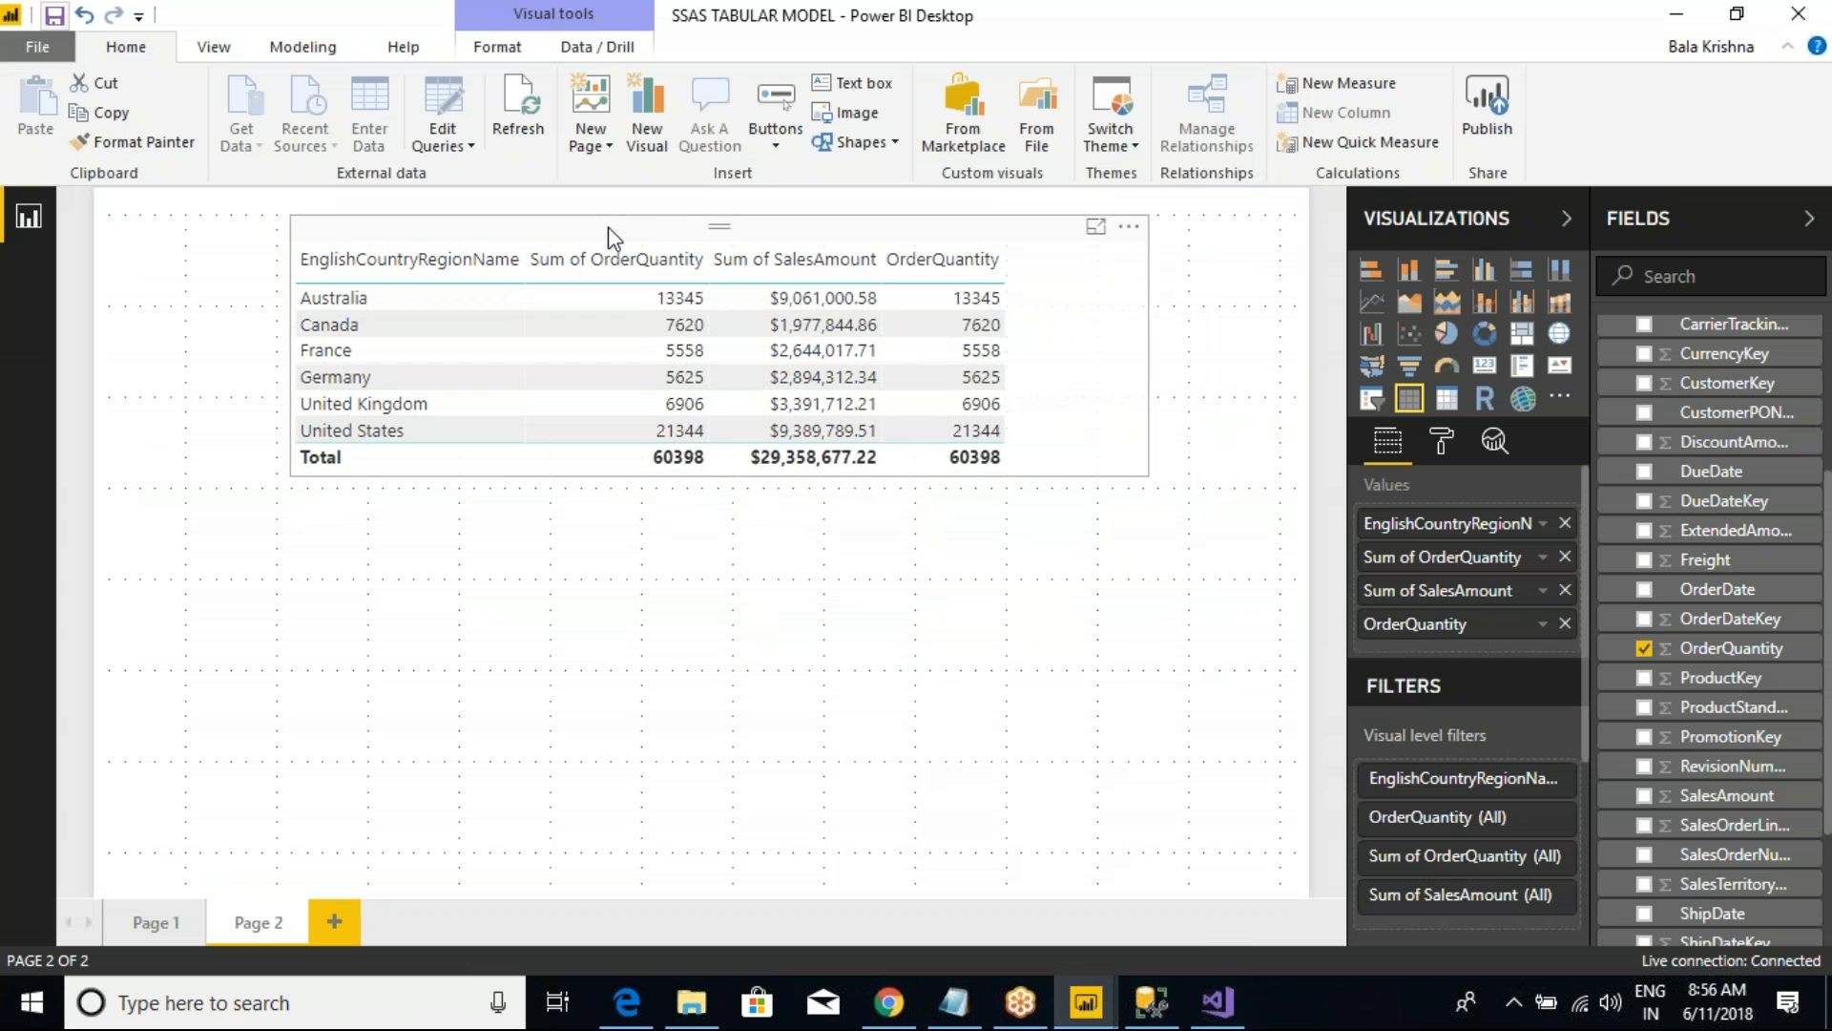
pyautogui.moveTo(1150, 470); pyautogui.dragTo(1057, 521)
pyautogui.click(55, 17)
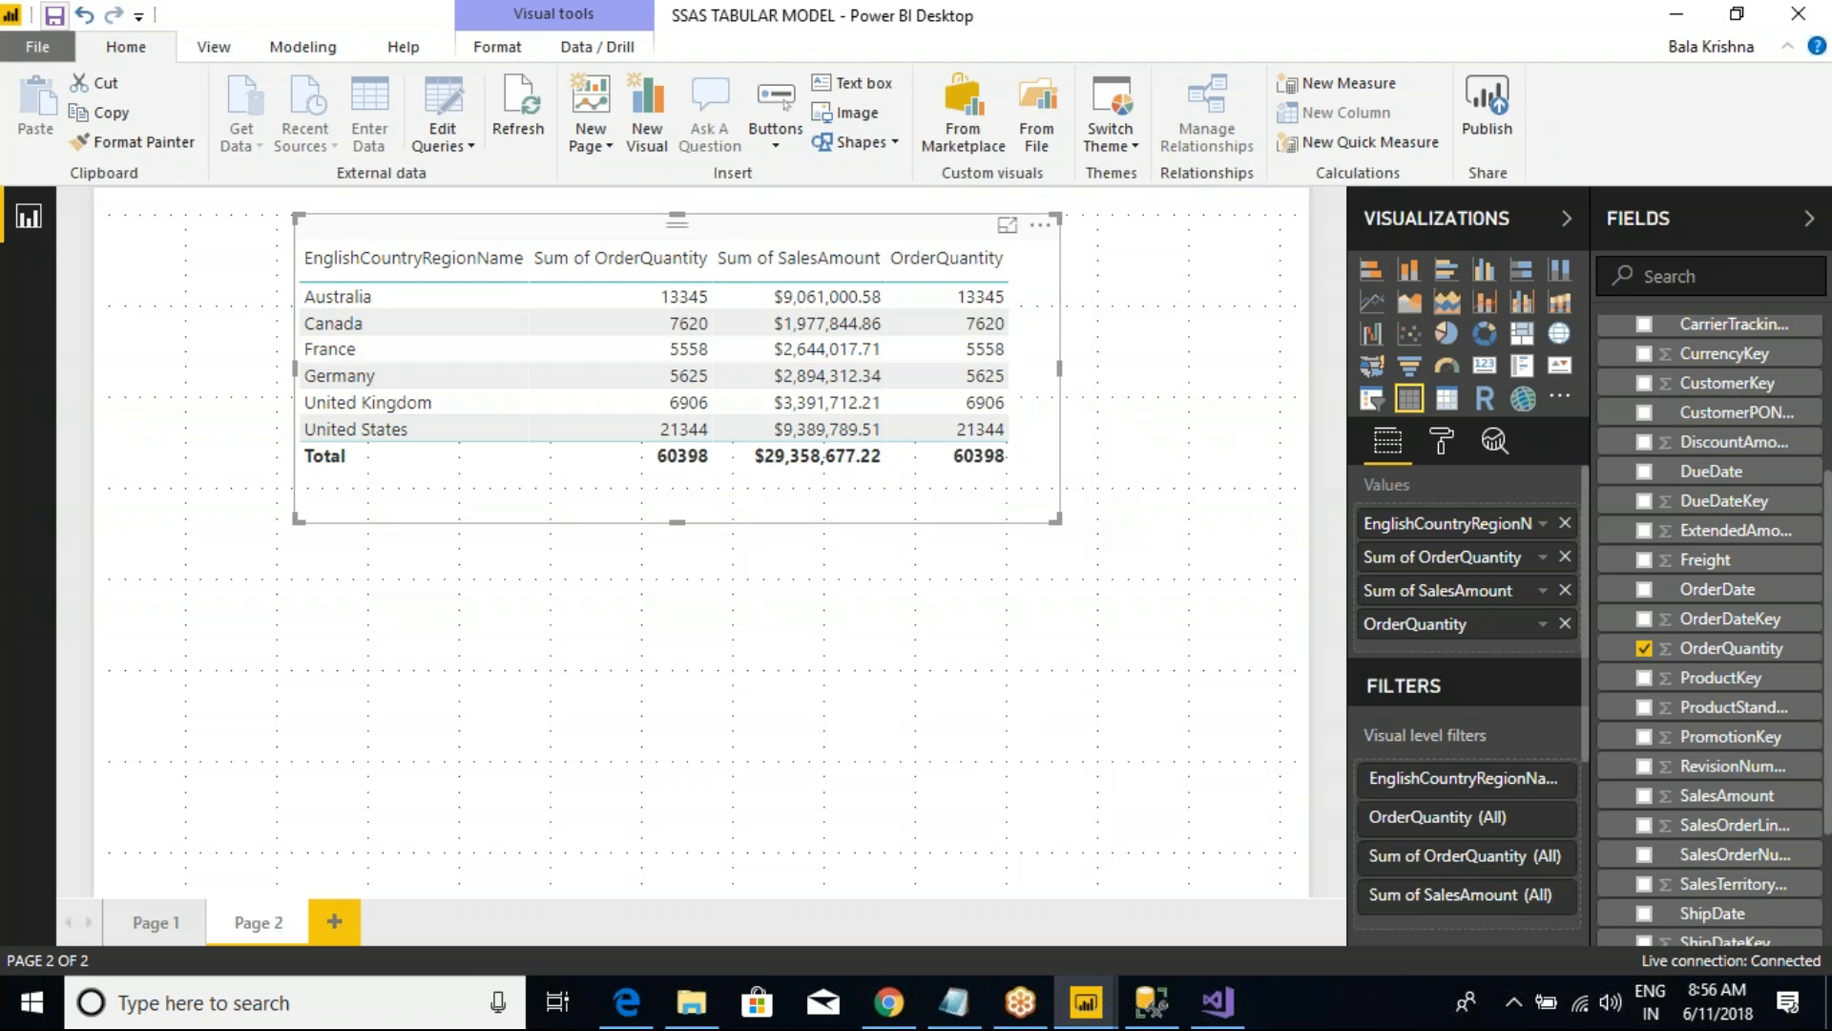